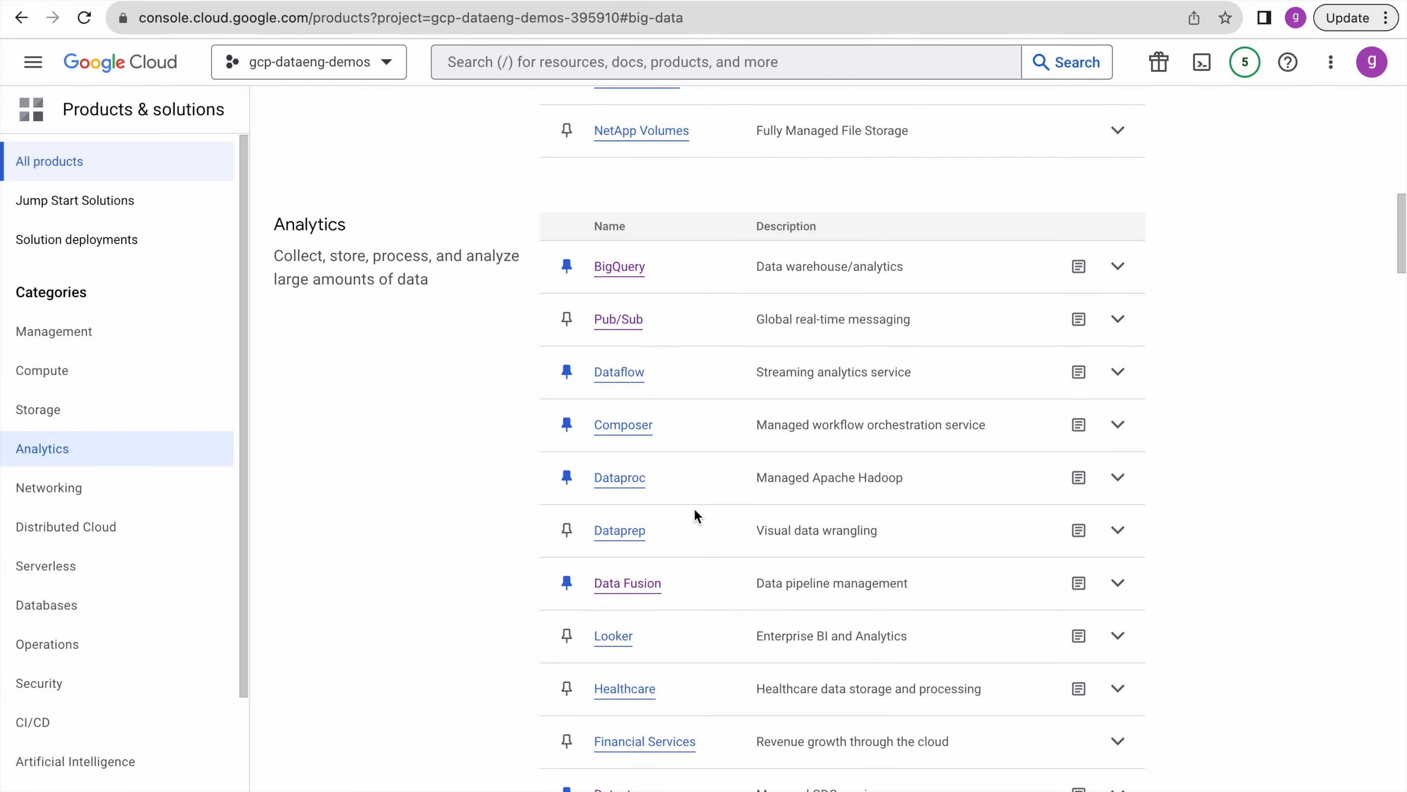
- Open Data Fusion in the gcp-dataeng-demos project and start creating a new instance
{"action": "left_click", "coordinate": [631, 584]}
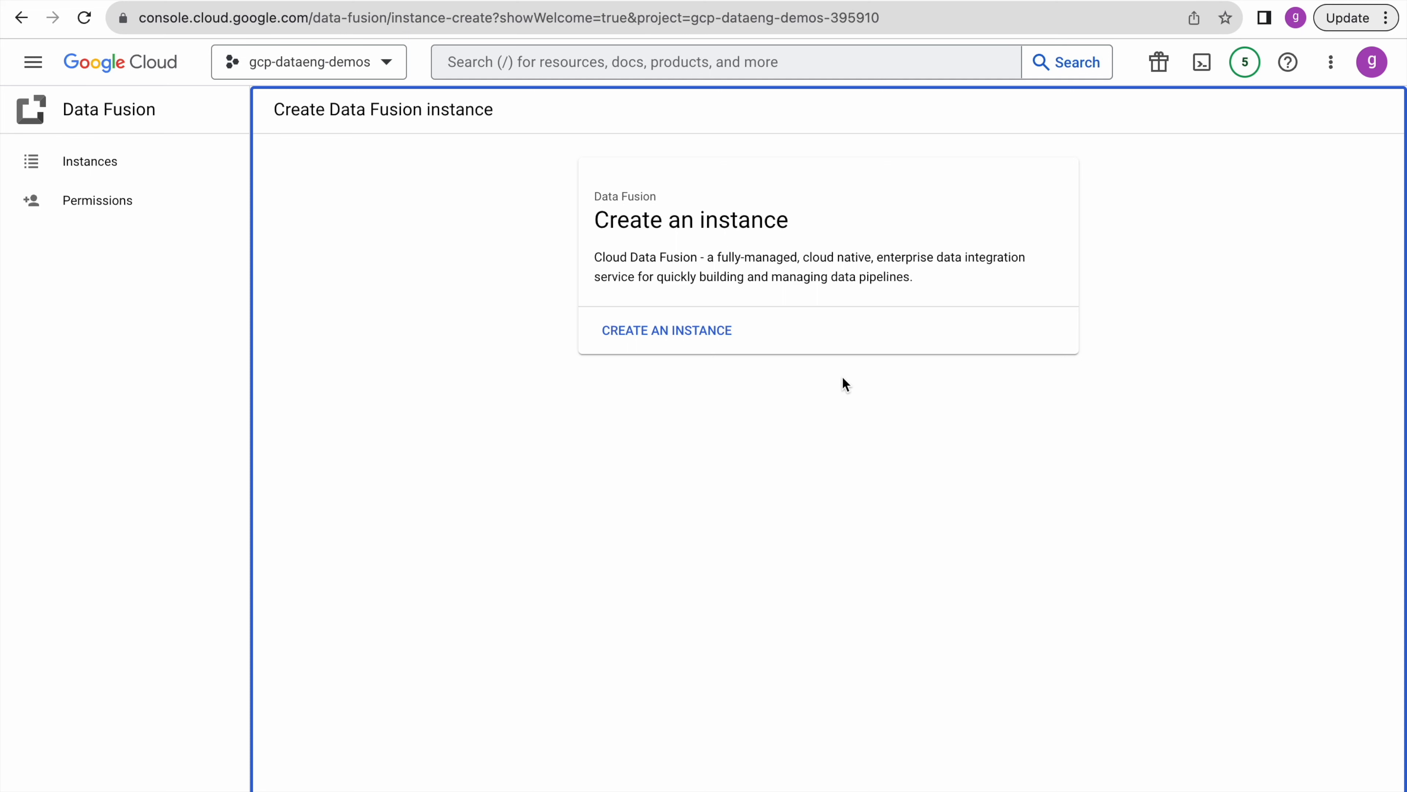
{"action": "left_click", "coordinate": [718, 348]}
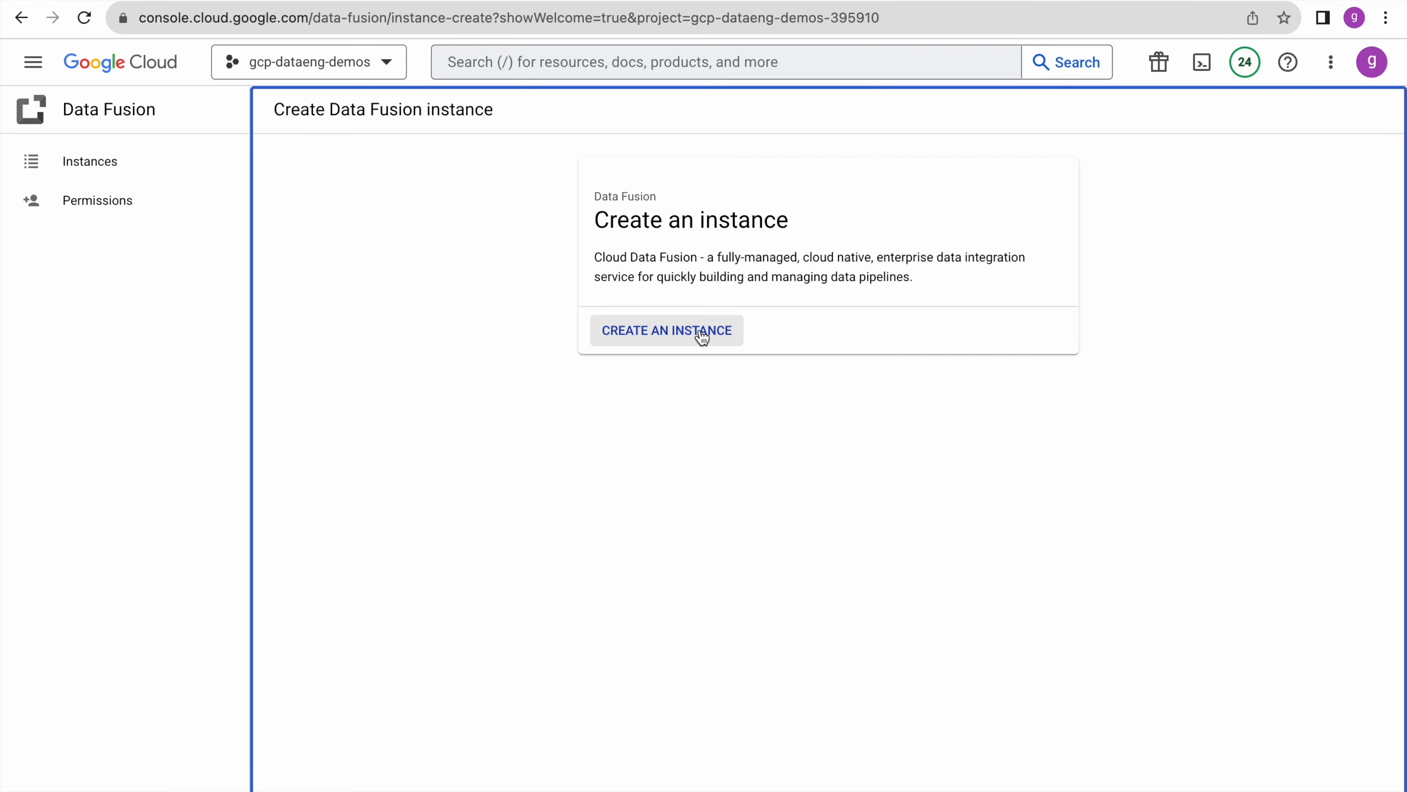
- Name the new instance gcp-demos and set its region to asia-south1
{"action": "left_click", "coordinate": [702, 336]}
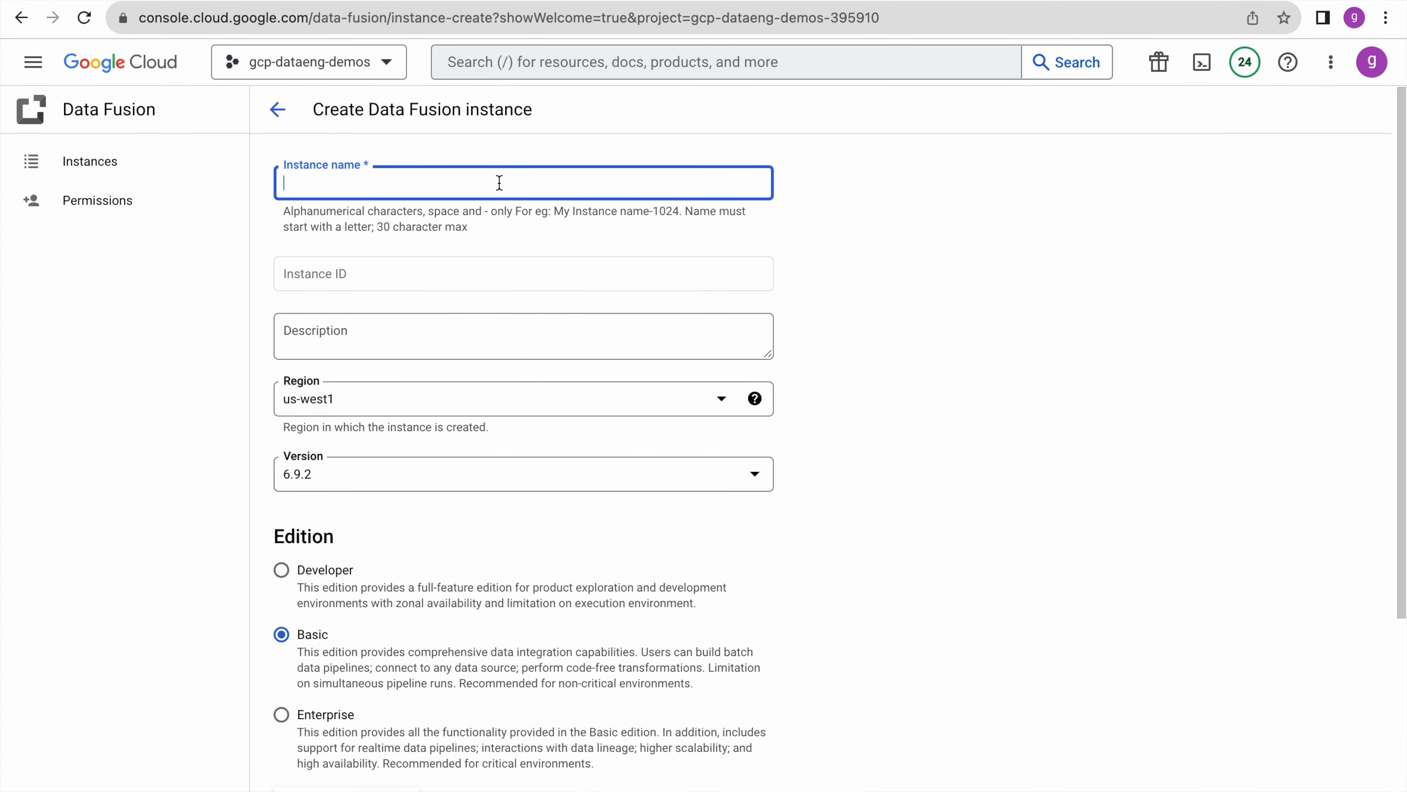
{"action": "type", "text": "gcp-demos"}
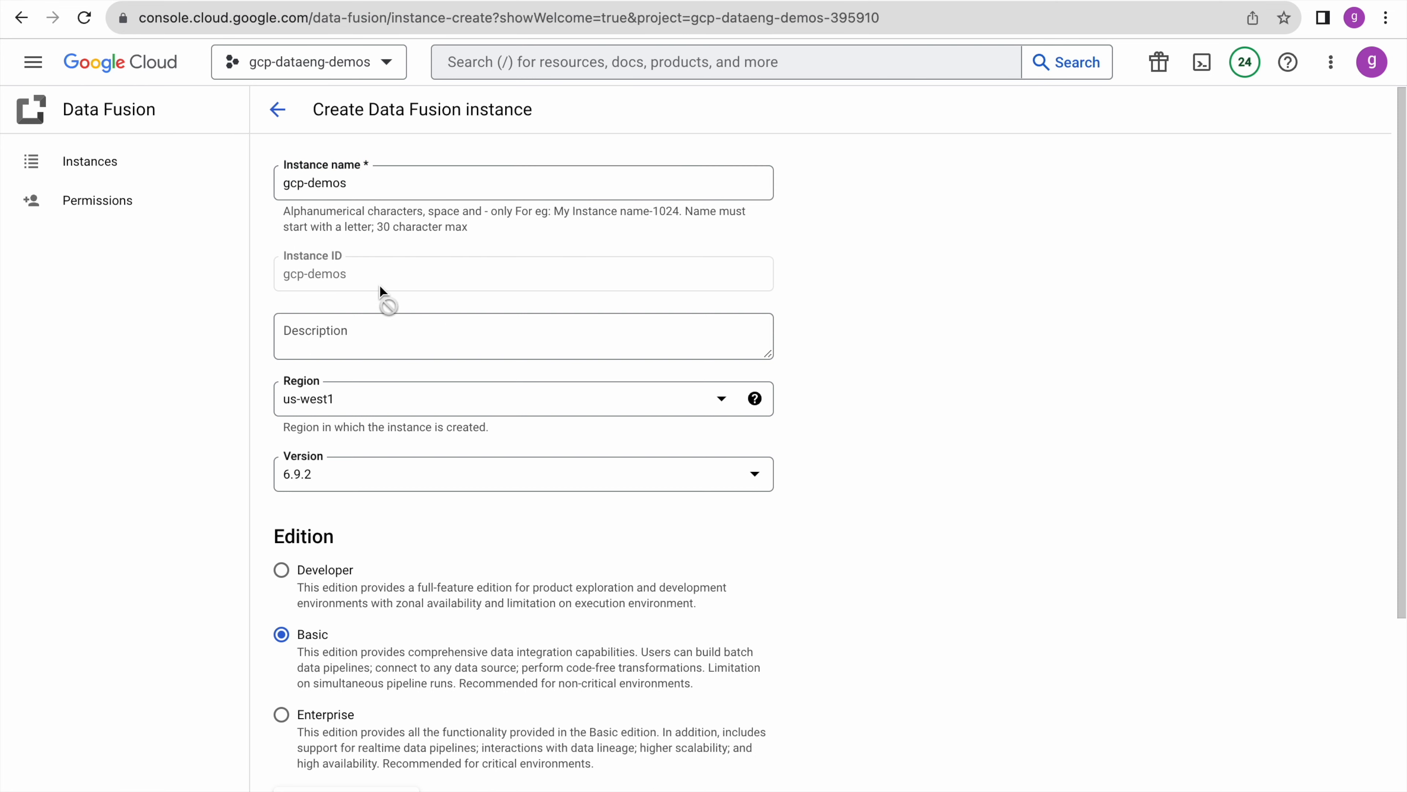
{"action": "left_click", "coordinate": [409, 402]}
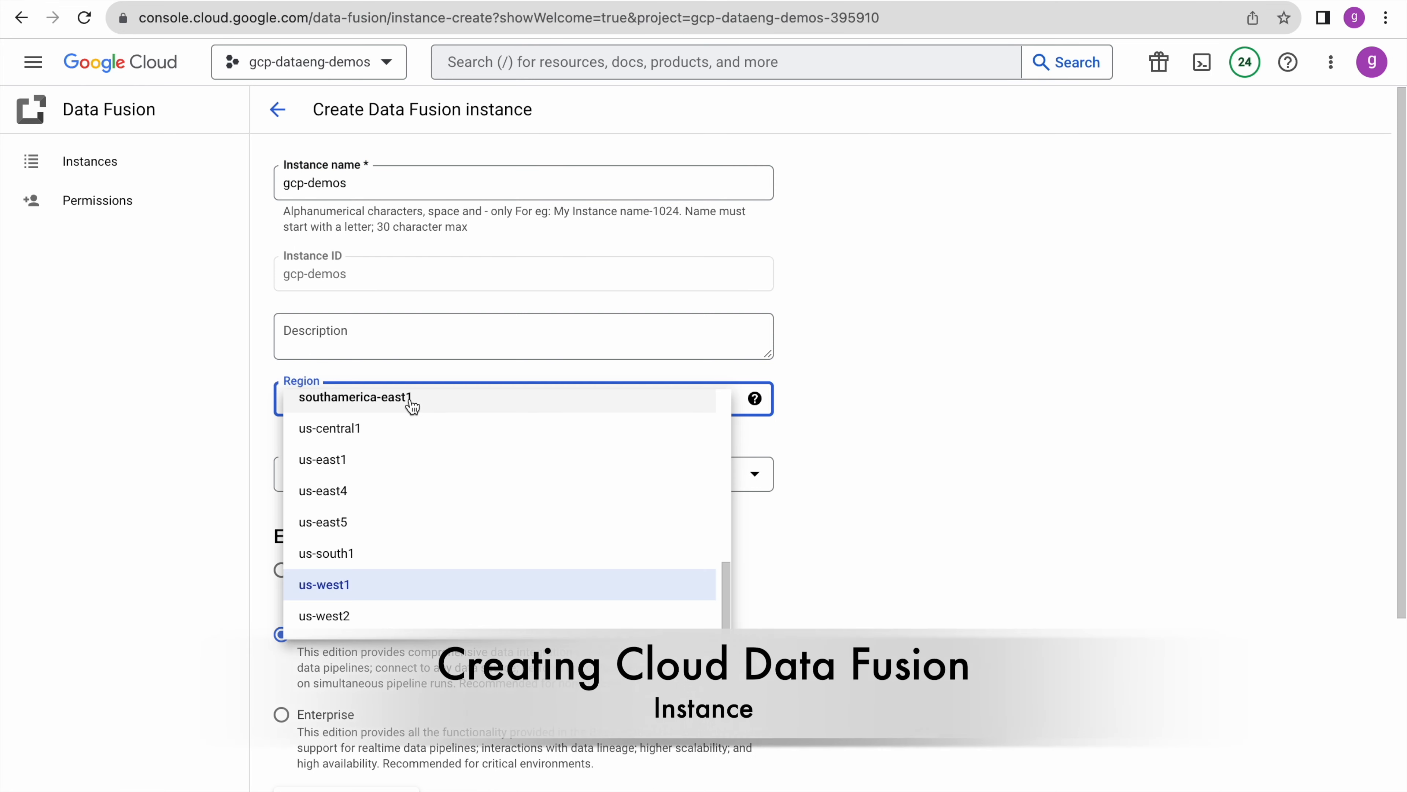
{"action": "scroll", "coordinate": [446, 545], "scroll_direction": "up", "scroll_amount": 9}
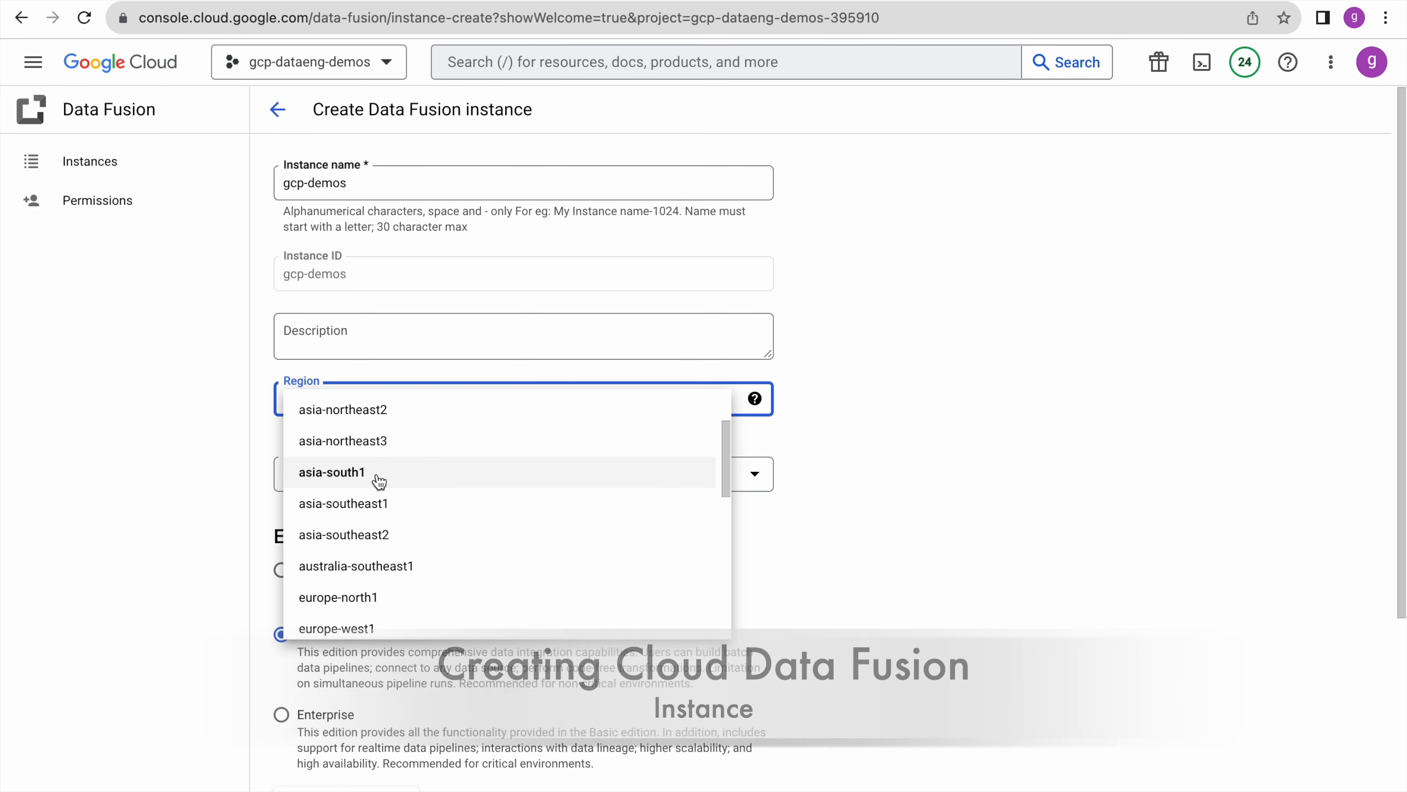
{"action": "left_click", "coordinate": [367, 449]}
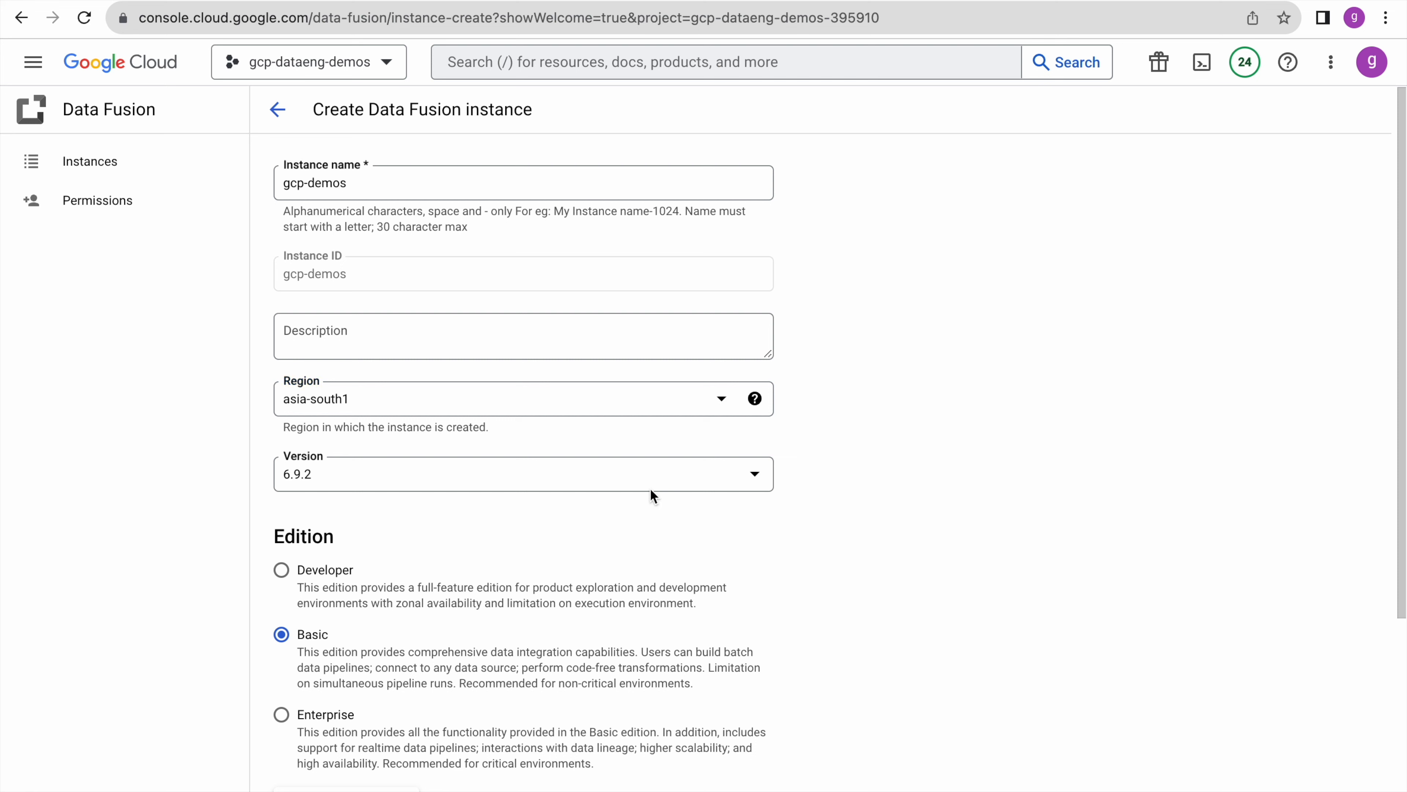
- Keep version 6.9.2 with Basic edition and bring up the accelerator choices
{"action": "left_click", "coordinate": [641, 476]}
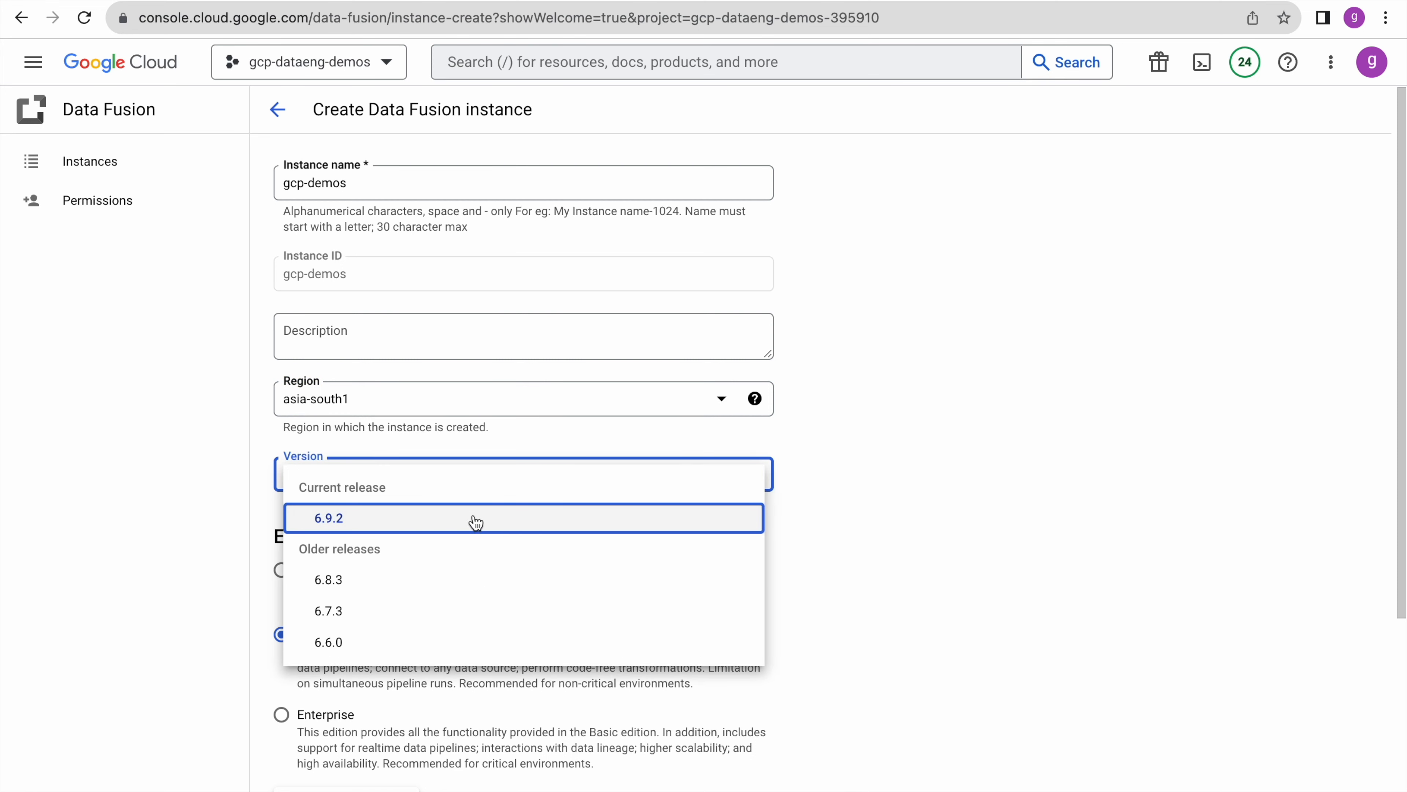
{"action": "left_click", "coordinate": [500, 525]}
{"action": "left_click", "coordinate": [929, 553]}
{"action": "scroll", "coordinate": [930, 552], "scroll_direction": "down", "scroll_amount": 4}
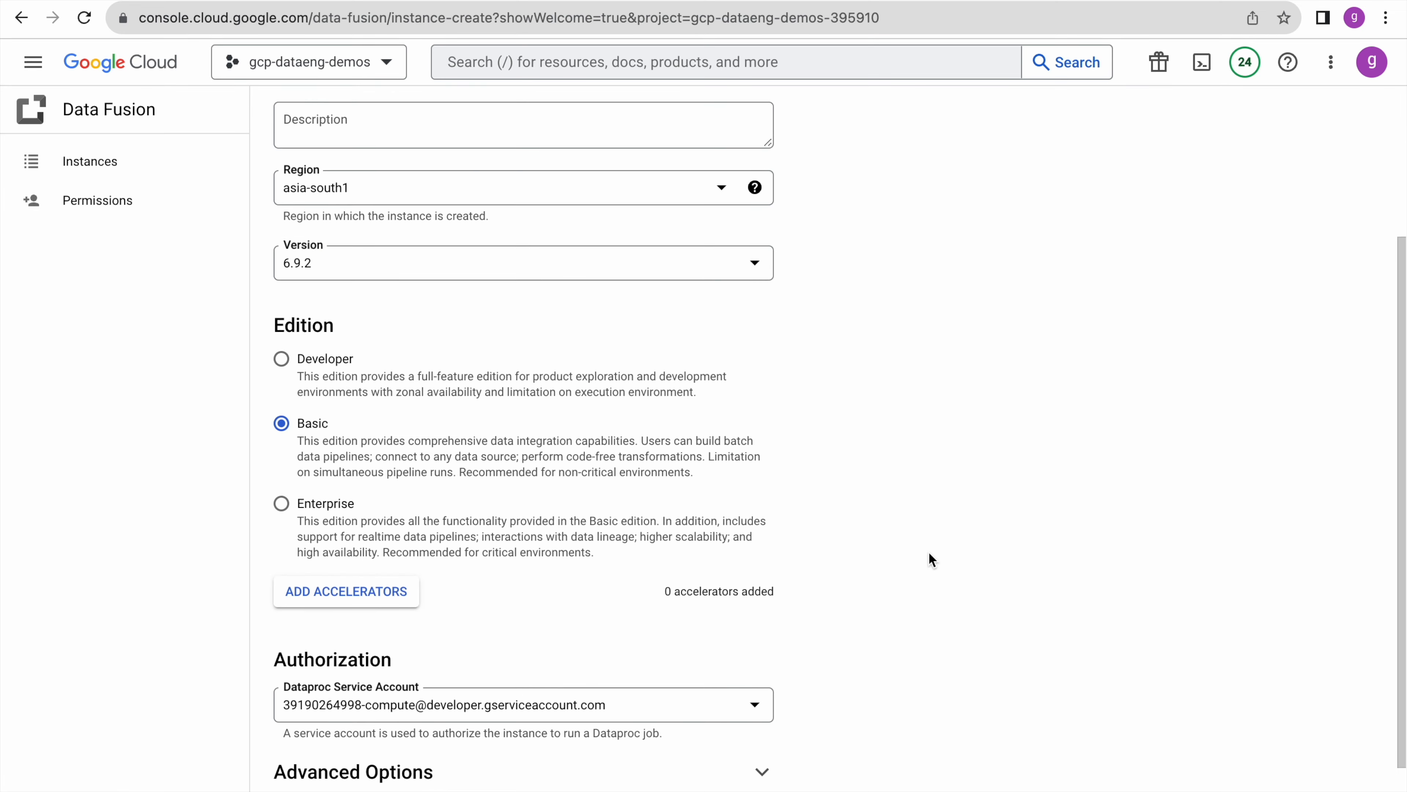
{"action": "scroll", "coordinate": [929, 558], "scroll_direction": "down", "scroll_amount": 1}
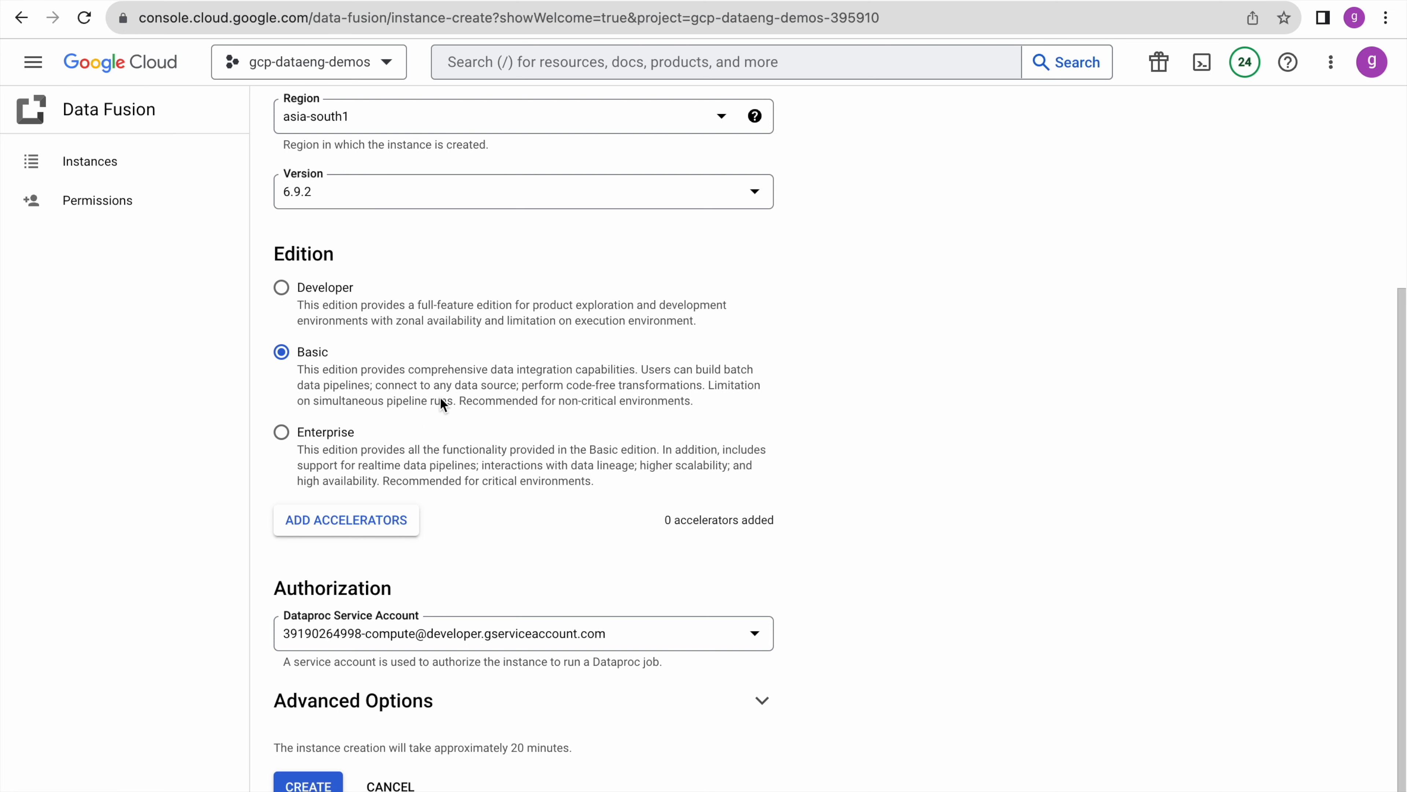
{"action": "scroll", "coordinate": [505, 526], "scroll_direction": "down", "scroll_amount": 1}
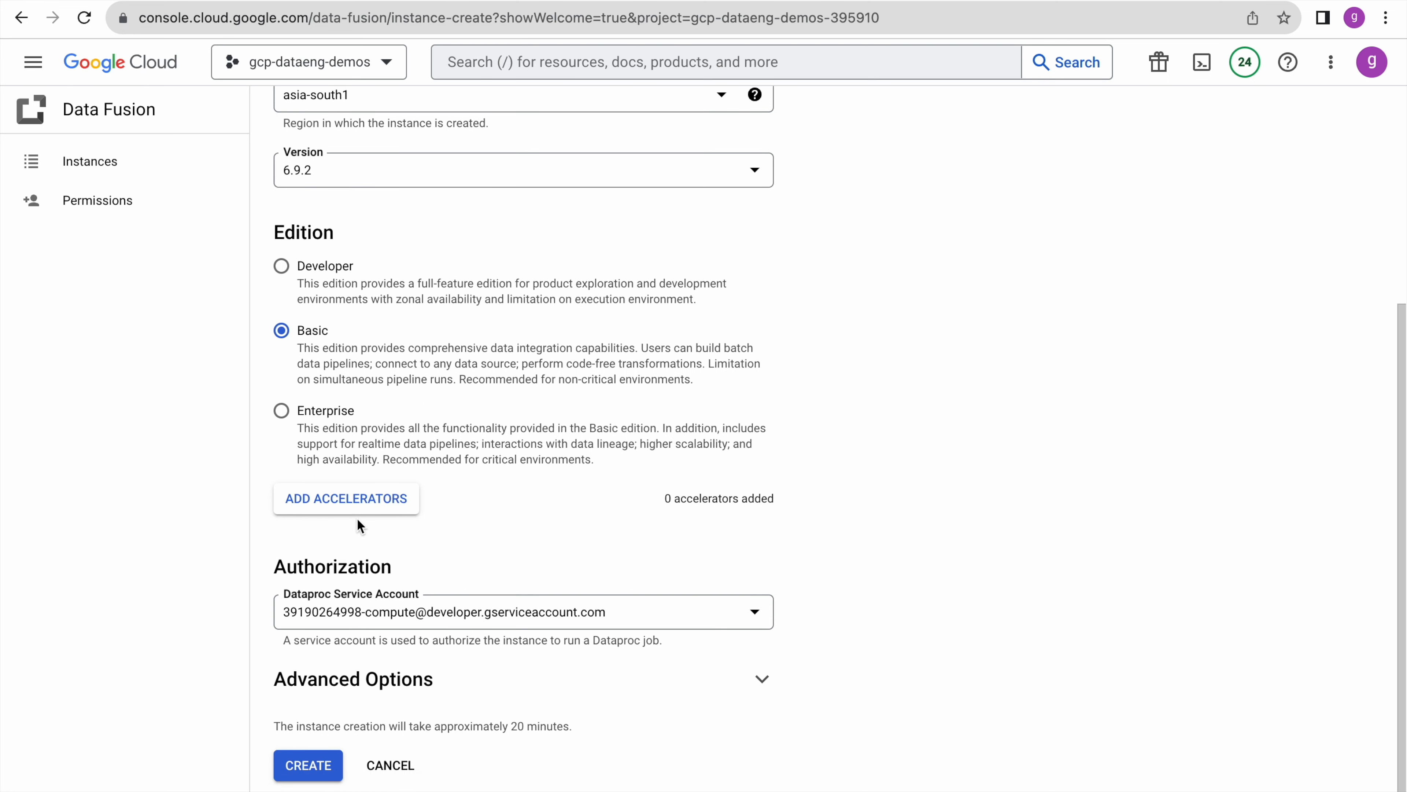
{"action": "left_click", "coordinate": [329, 505]}
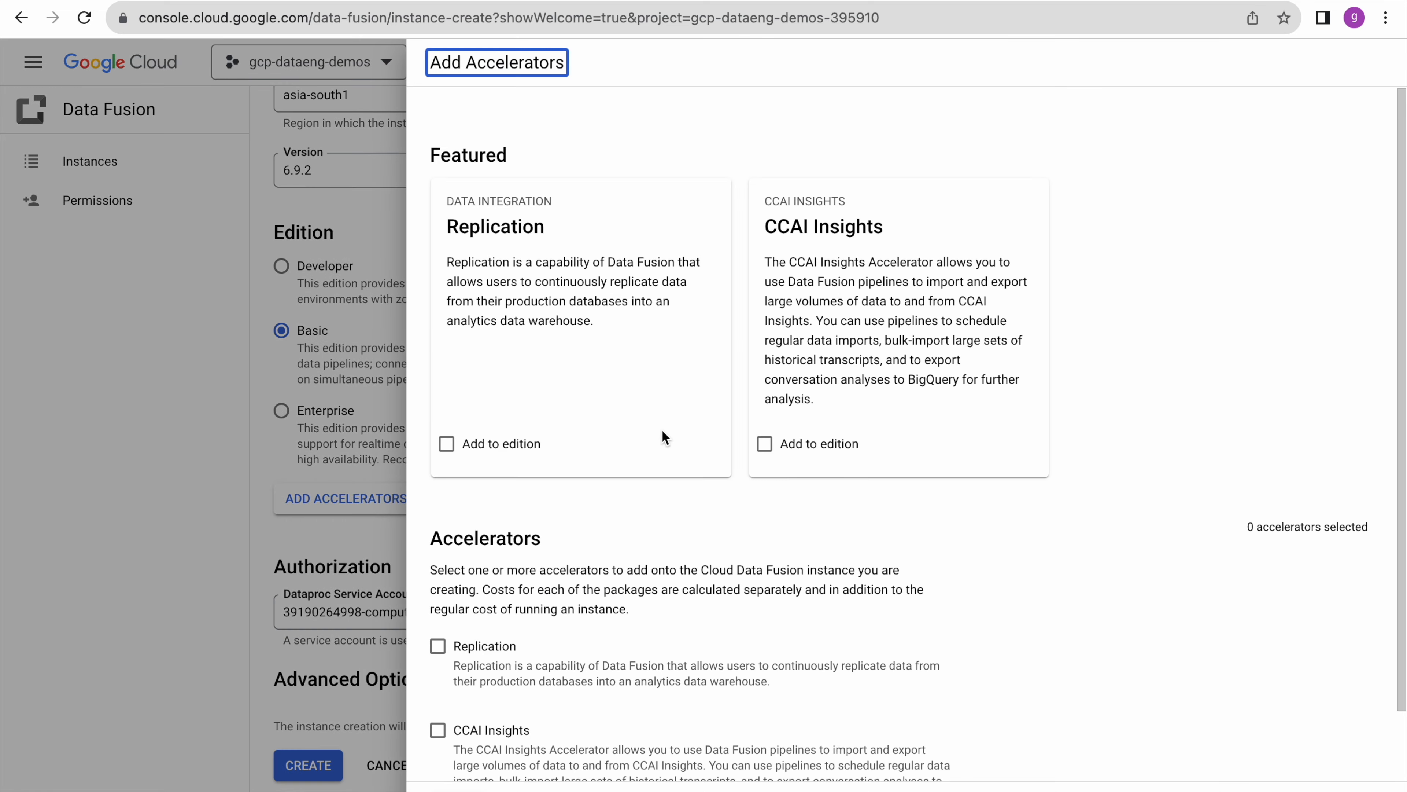
- Close accelerators without adding any, expand Advanced Options, and submit the gcp-demos instance
{"action": "key", "text": "Escape"}
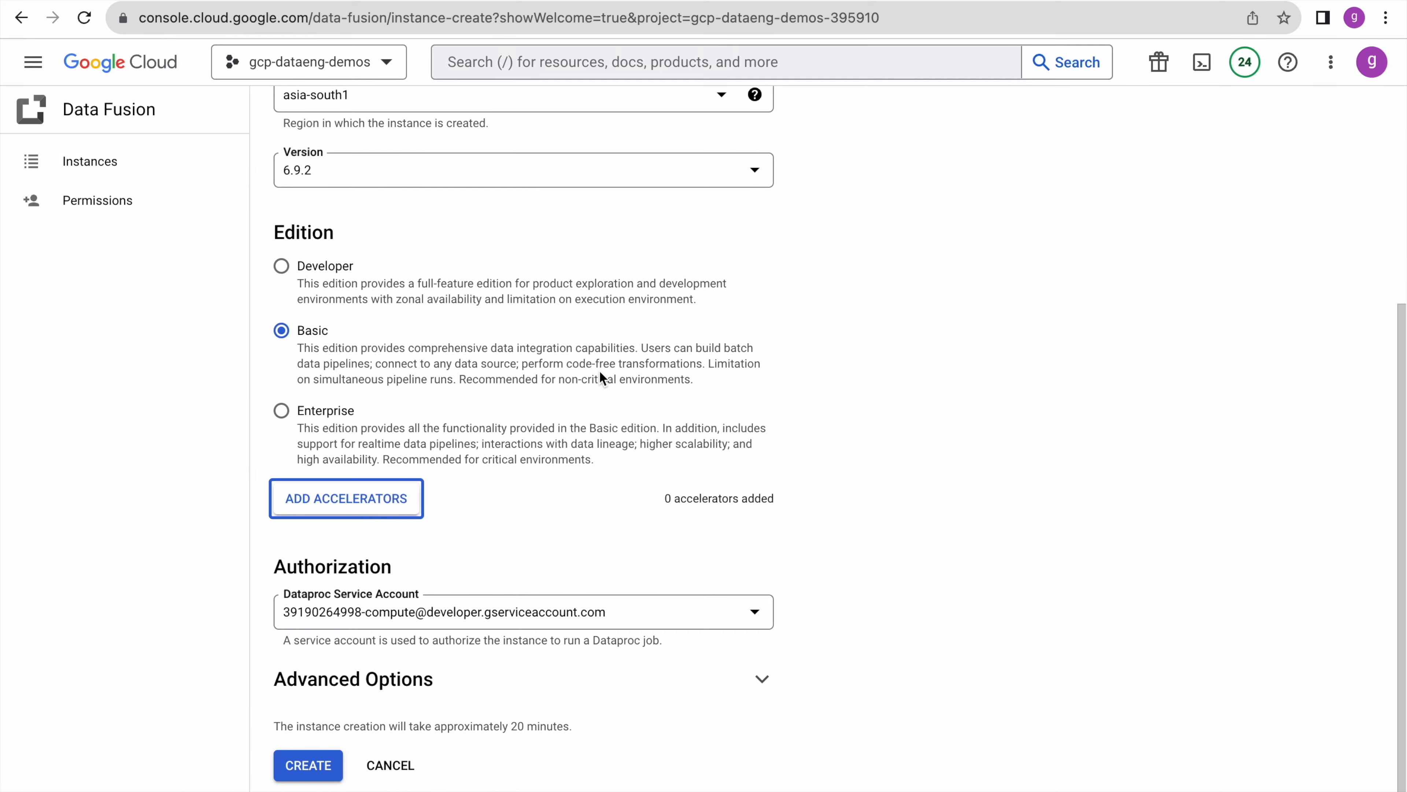
{"action": "left_click", "coordinate": [691, 471]}
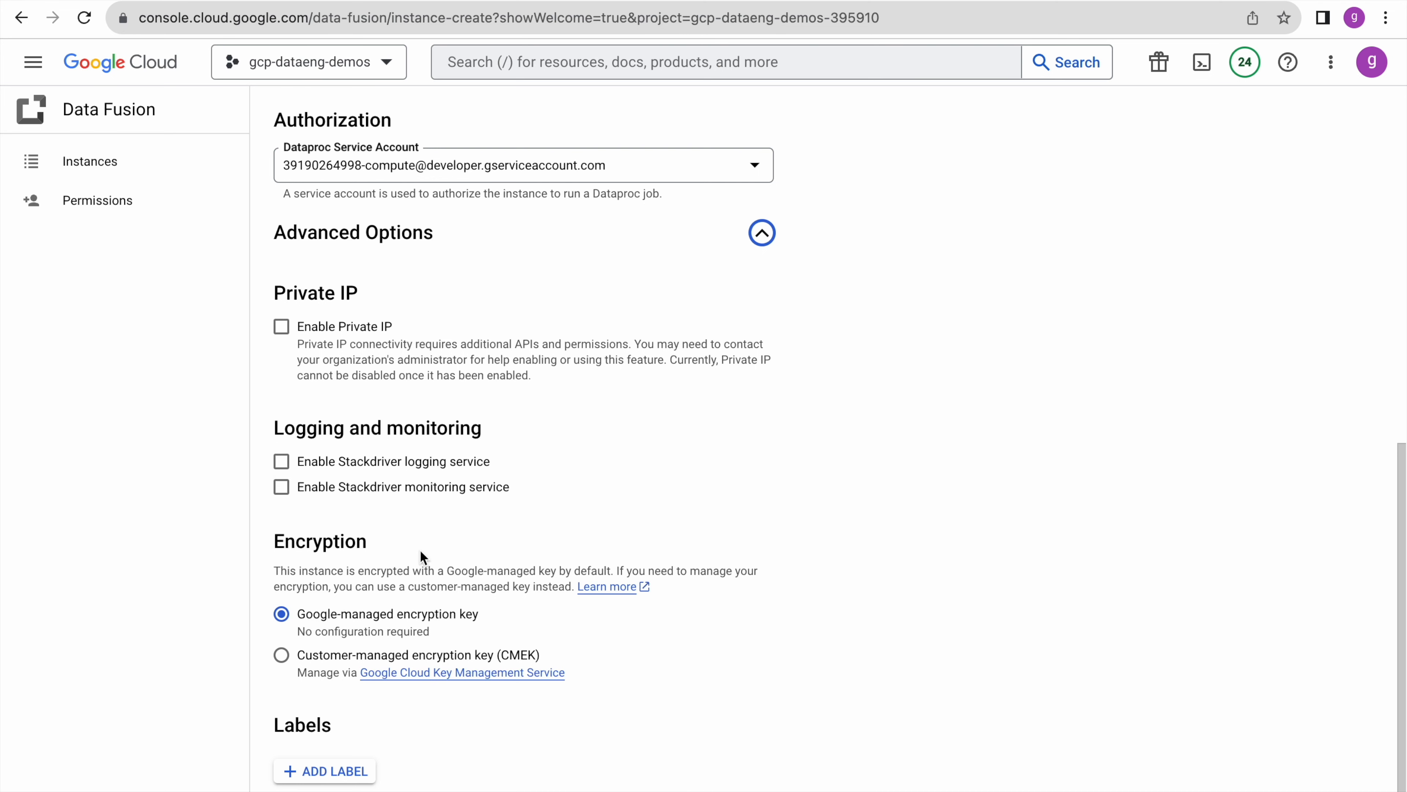
{"action": "scroll", "coordinate": [421, 550], "scroll_direction": "down", "scroll_amount": 2}
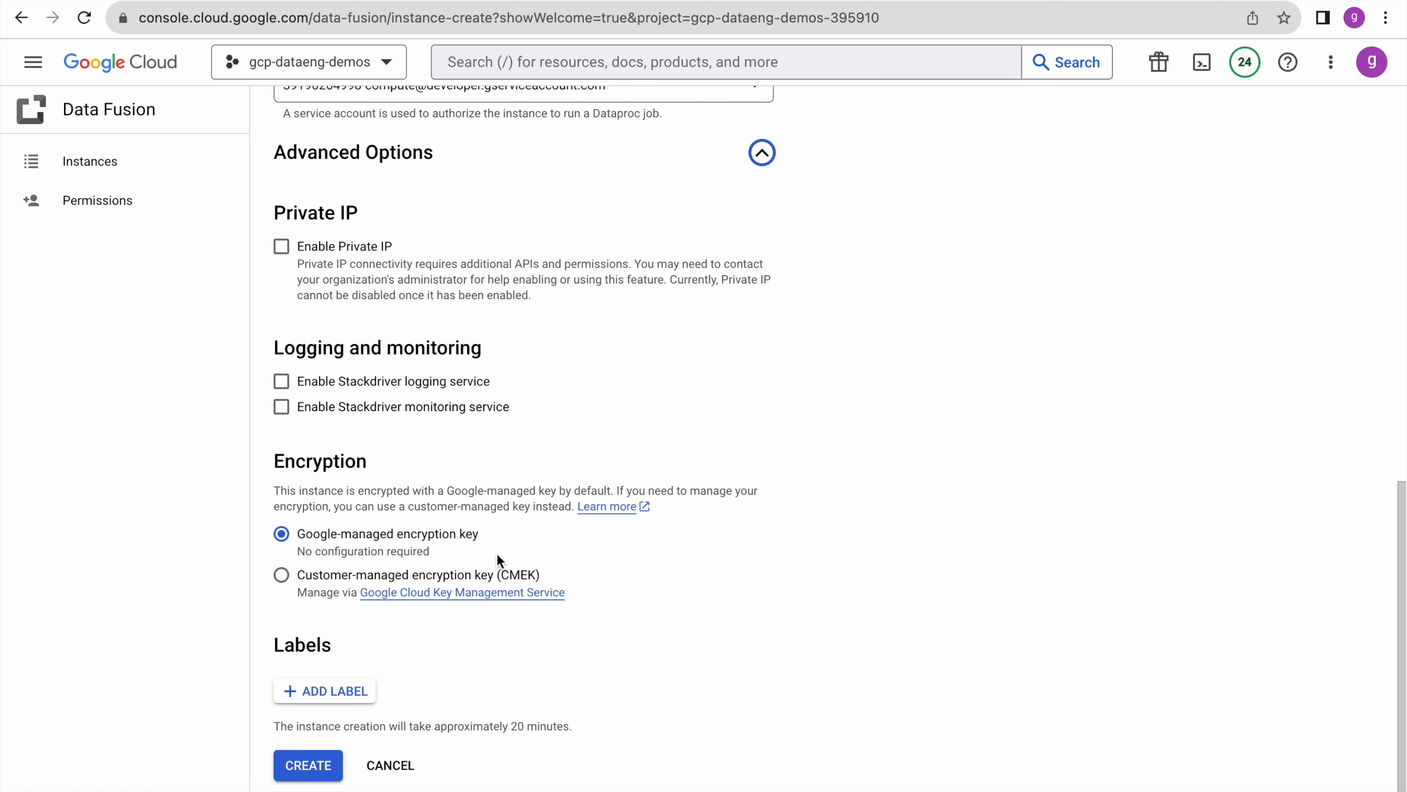
{"action": "scroll", "coordinate": [708, 593], "scroll_direction": "up", "scroll_amount": 1}
{"action": "scroll", "coordinate": [708, 593], "scroll_direction": "down", "scroll_amount": 1}
{"action": "scroll", "coordinate": [537, 725], "scroll_direction": "up", "scroll_amount": 15}
{"action": "scroll", "coordinate": [537, 724], "scroll_direction": "down", "scroll_amount": 15}
{"action": "left_click", "coordinate": [307, 764]}
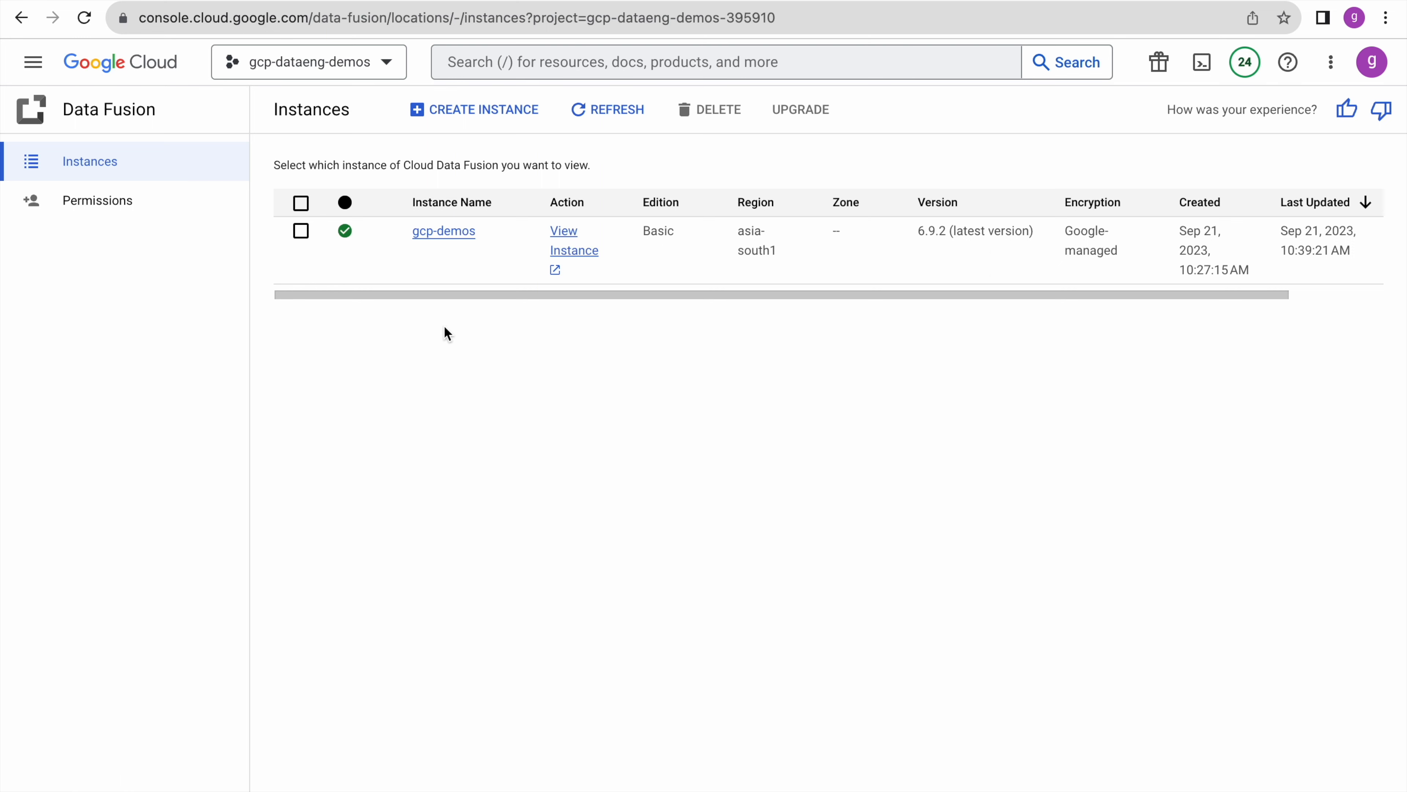
- Open the gcp-demos instance details and select its Dataproc service account address
{"action": "left_click", "coordinate": [448, 236]}
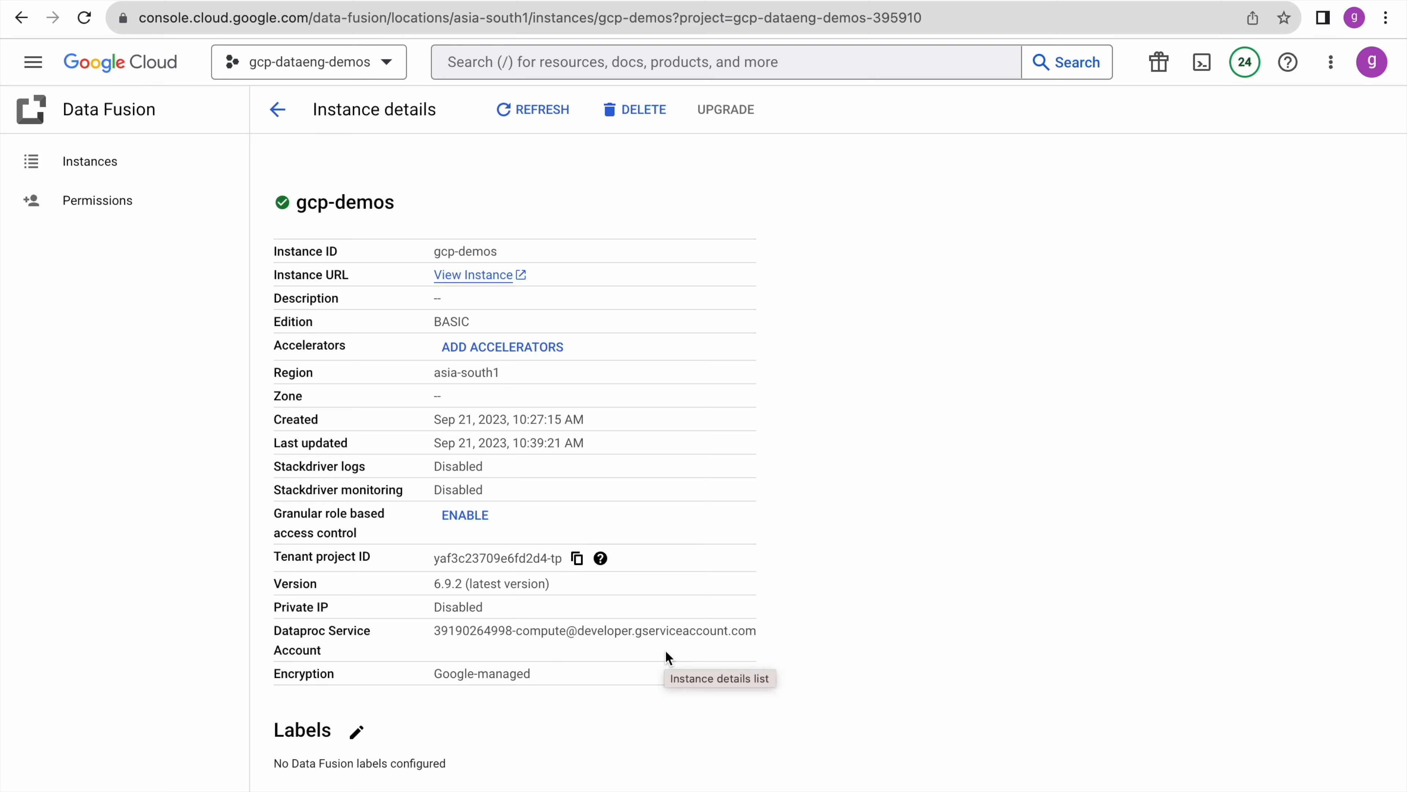
{"action": "left_click_drag", "start_coordinate": [470, 631], "coordinate": [682, 643]}
{"action": "left_click", "coordinate": [525, 641]}
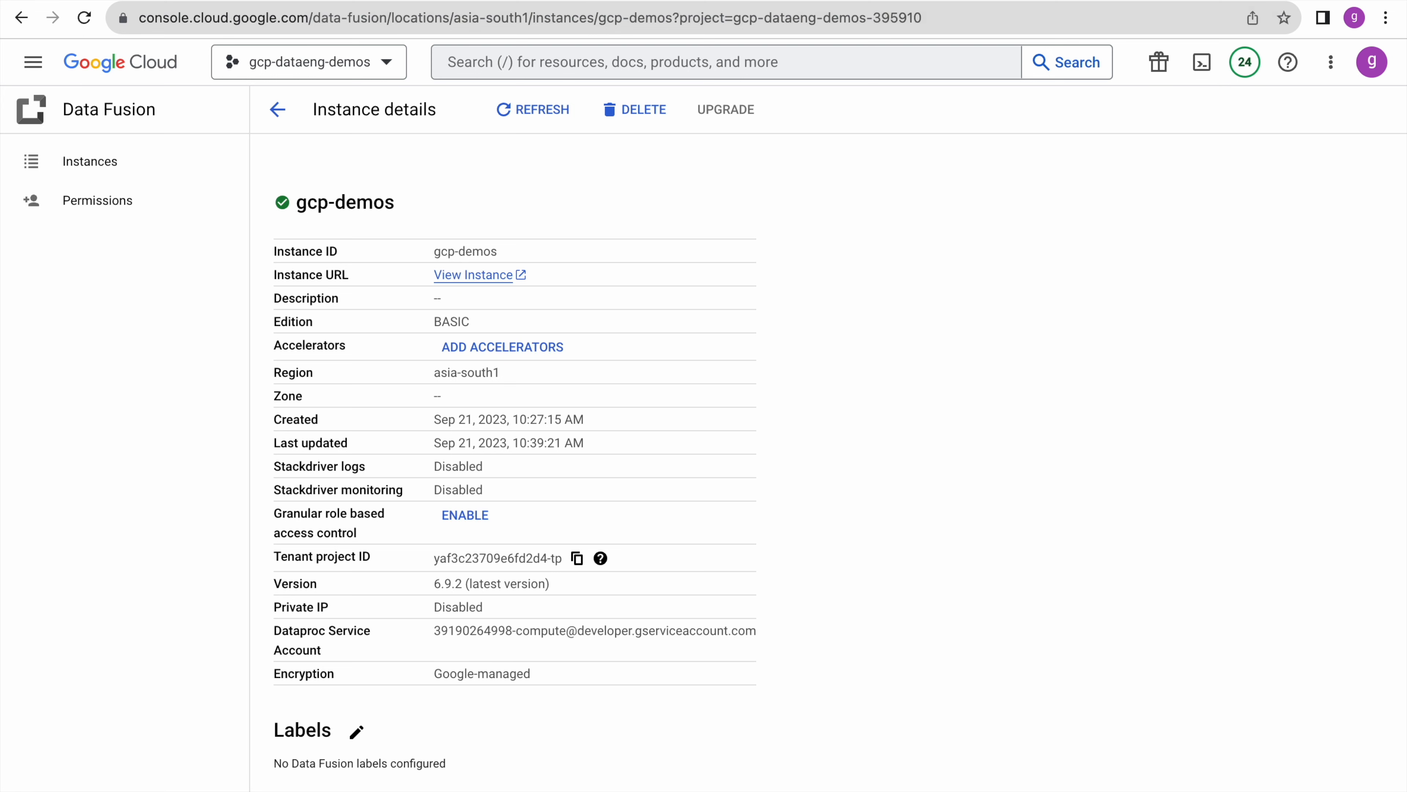
- Duplicate the instance tab, go to IAM, and edit the default compute service account
{"action": "right_click", "coordinate": [145, 2]}
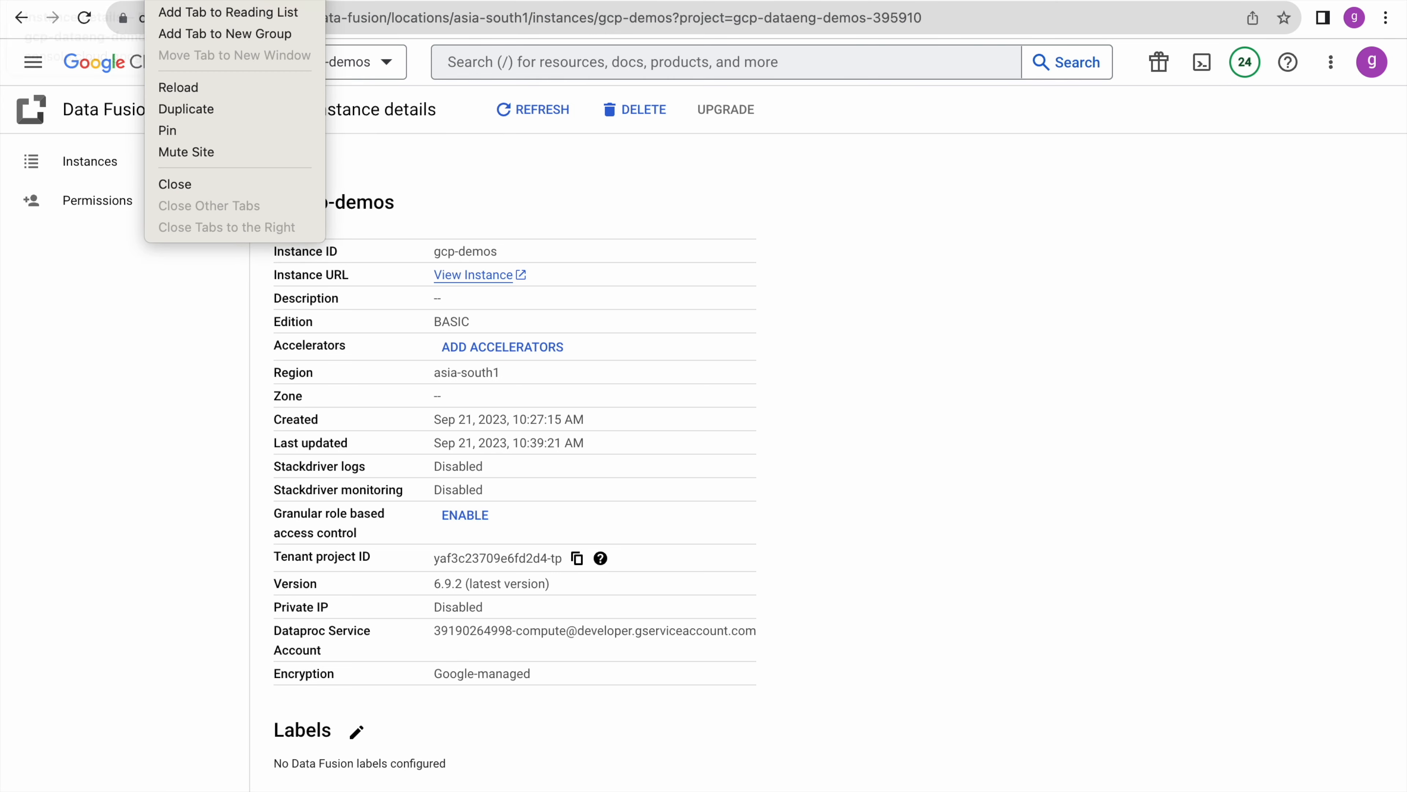
{"action": "left_click", "coordinate": [185, 114]}
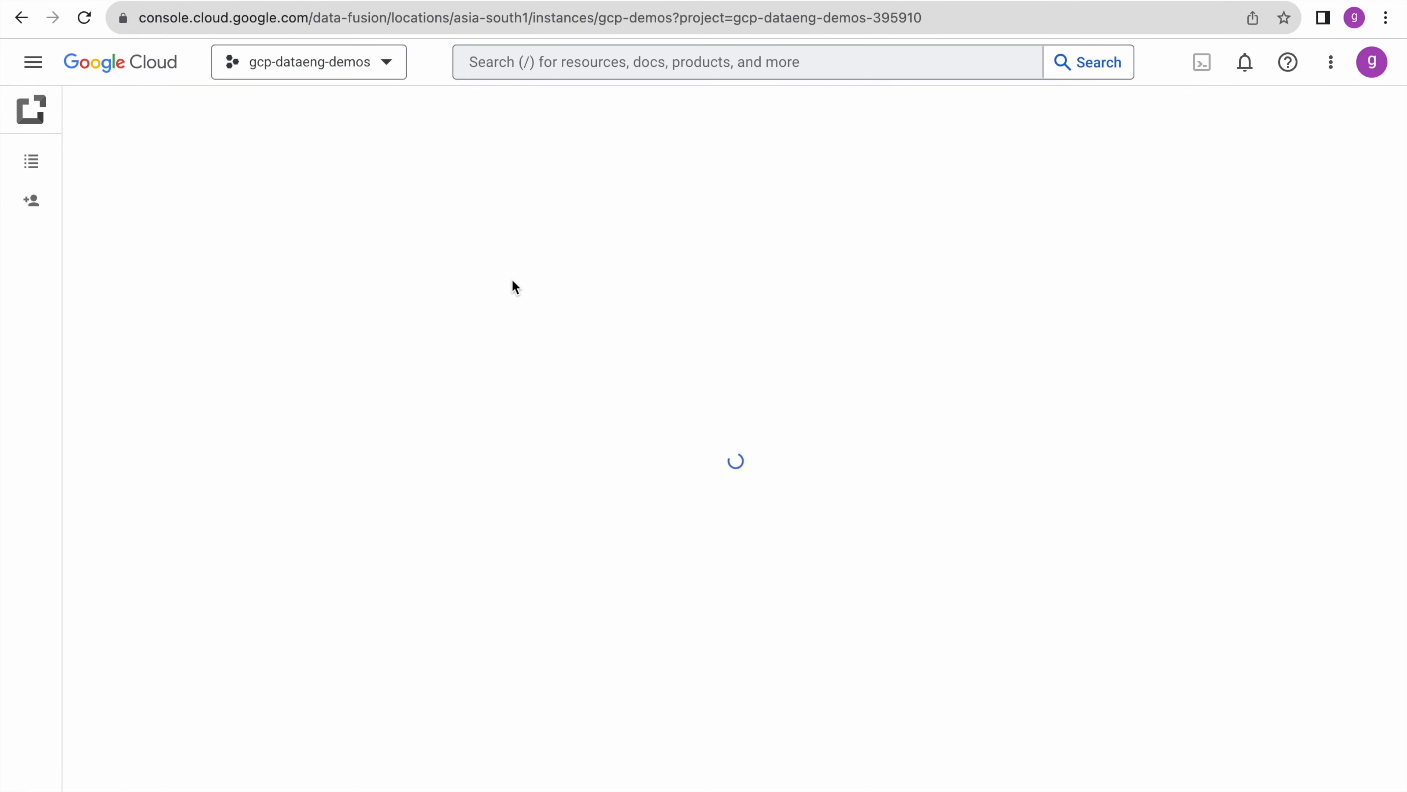
{"action": "left_click", "coordinate": [33, 61]}
{"action": "mouse_move", "coordinate": [91, 352]}
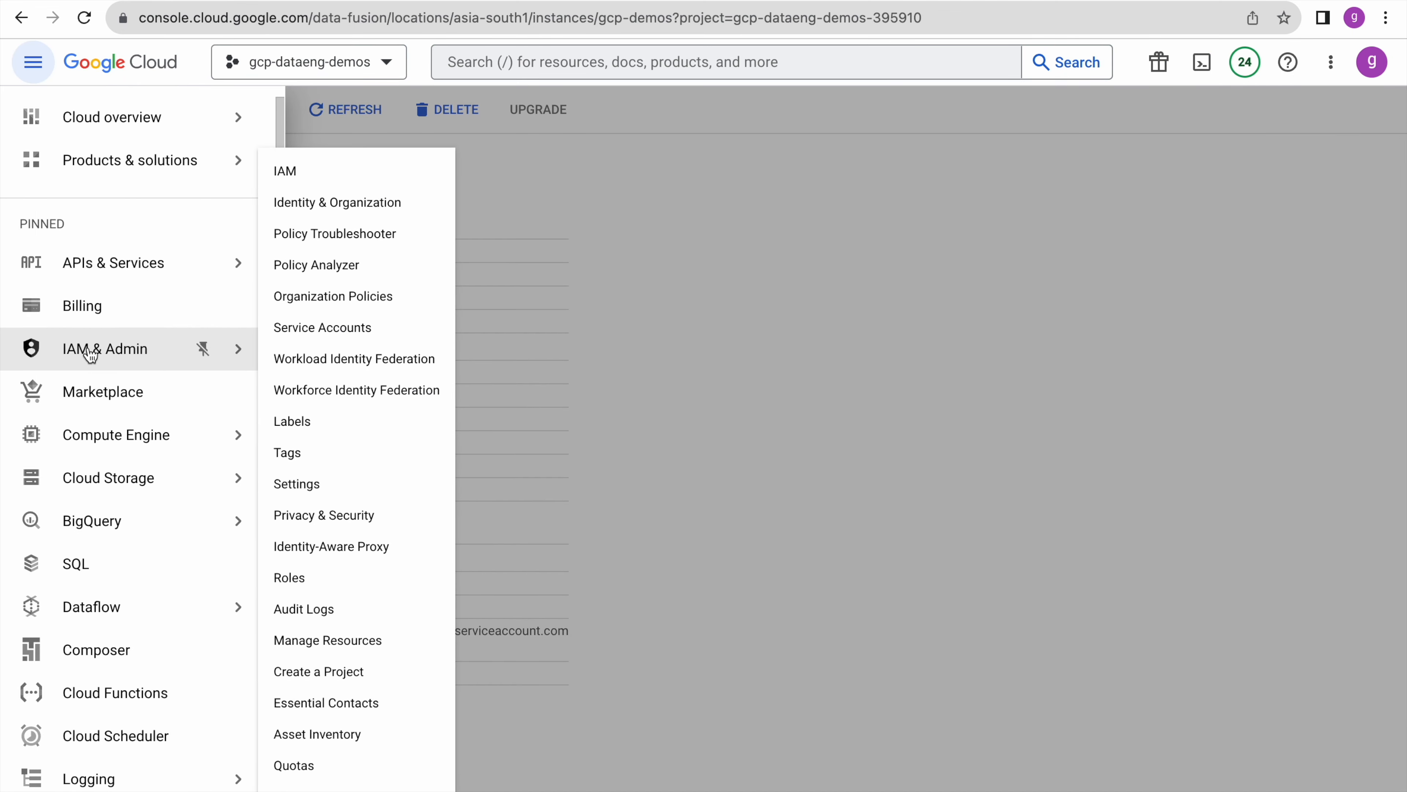
{"action": "left_click", "coordinate": [93, 359]}
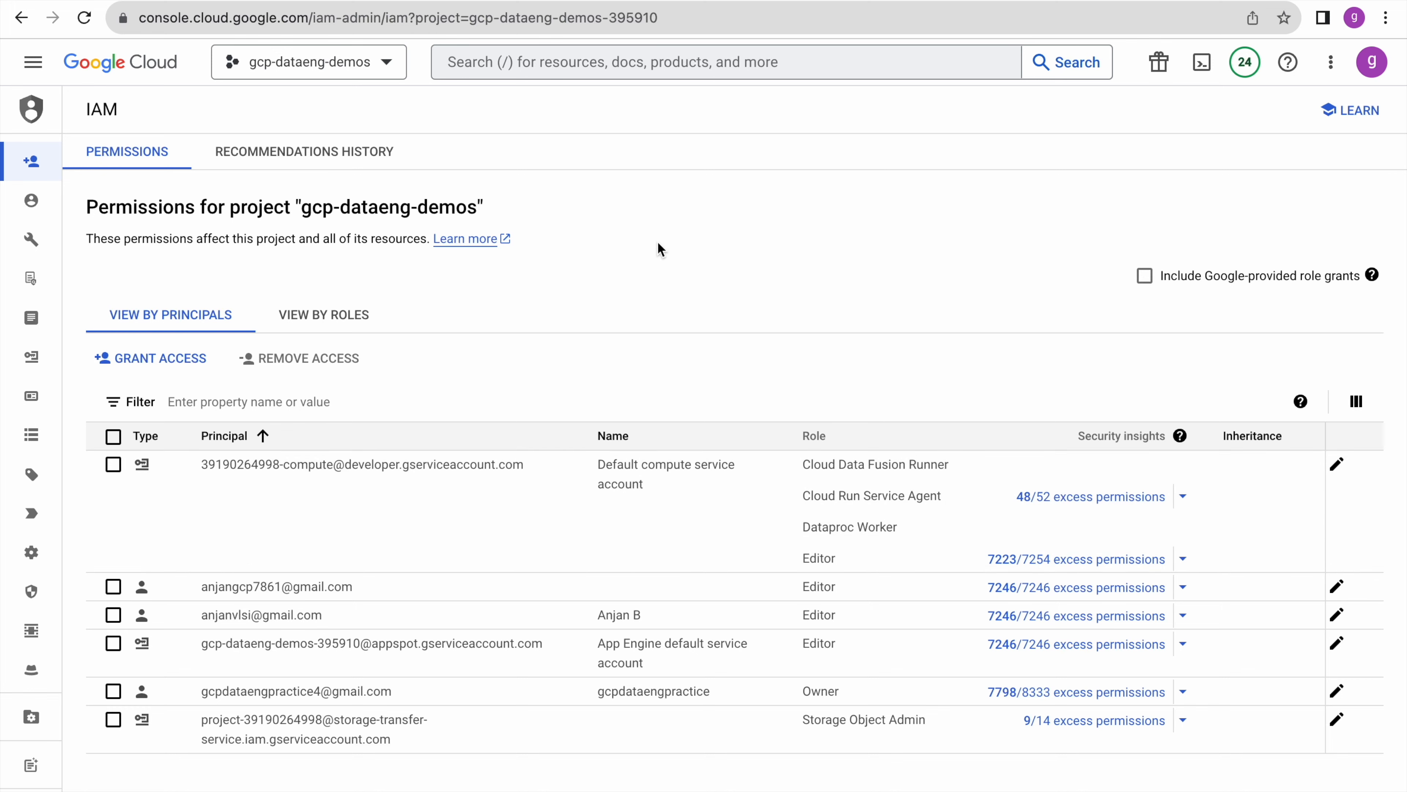
{"action": "left_click", "coordinate": [1337, 466]}
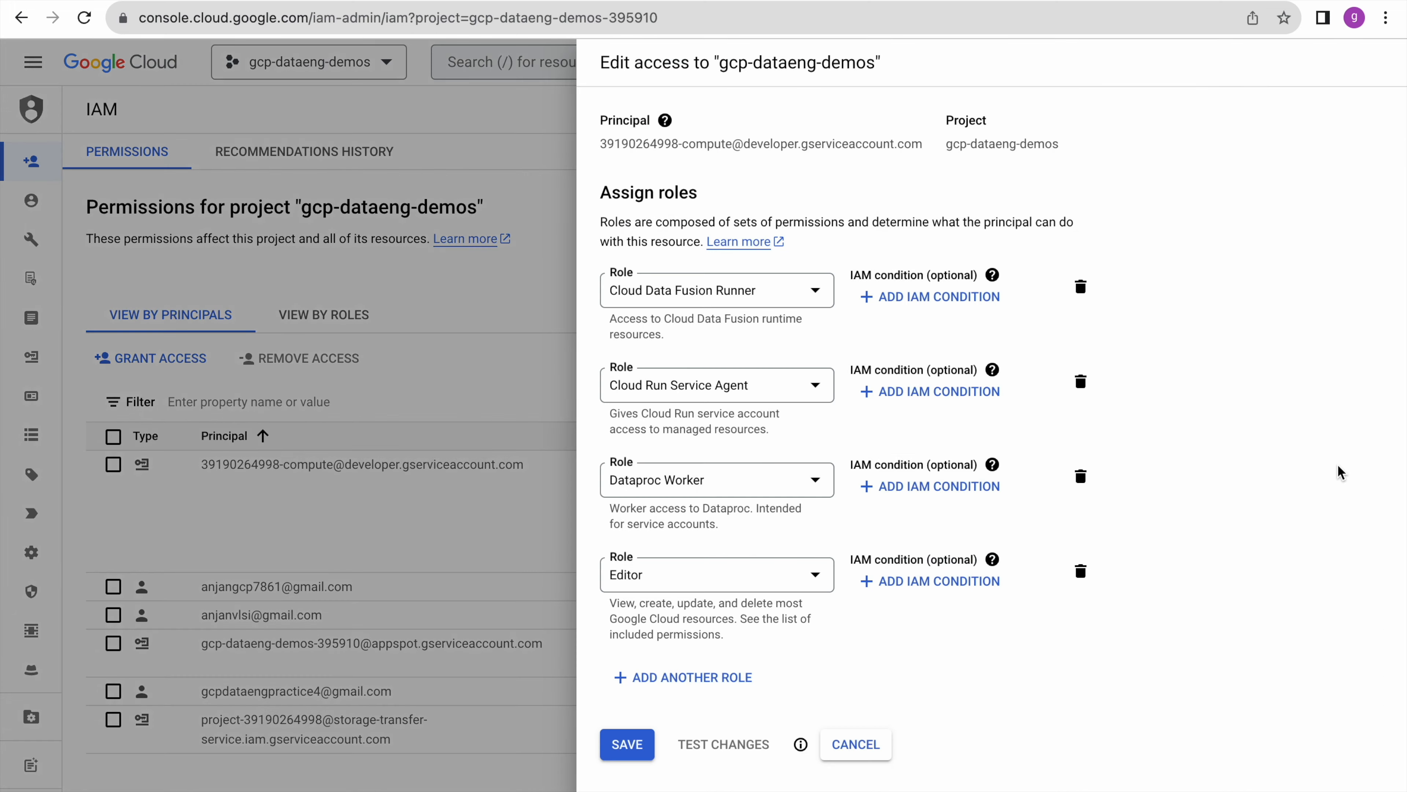
- Add the Cloud Data Fusion API Service Agent role to the default compute service account
{"action": "left_click", "coordinate": [740, 679]}
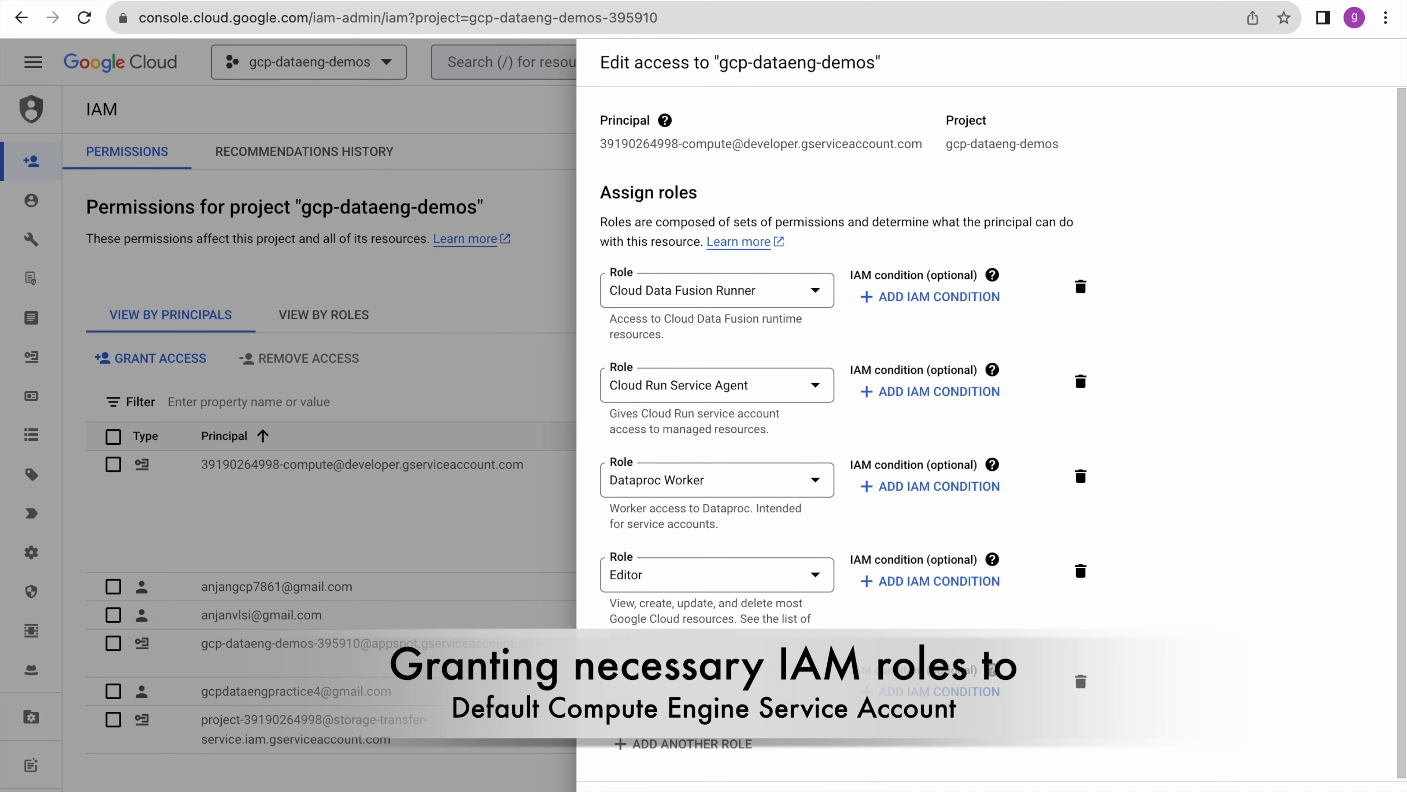
{"action": "left_click", "coordinate": [697, 684]}
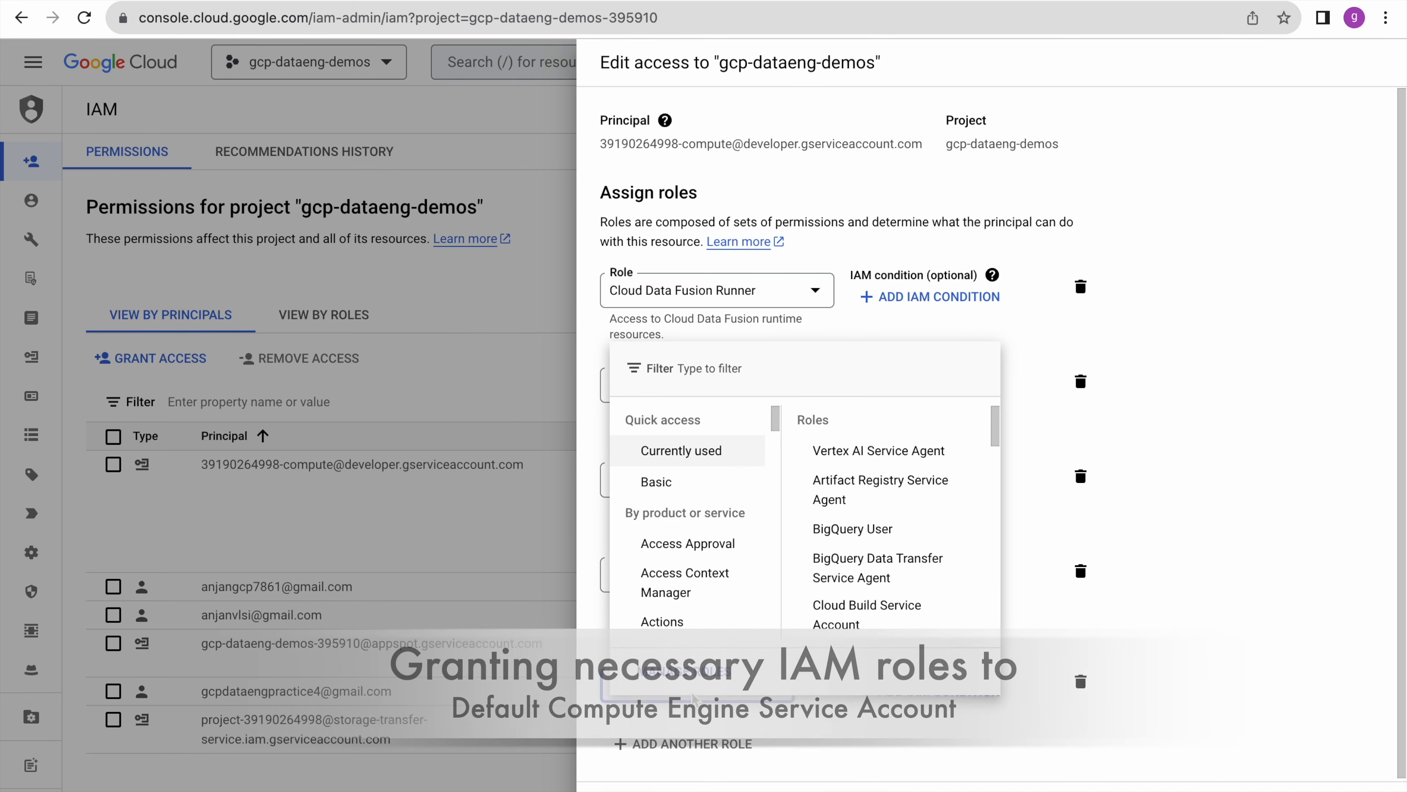
{"action": "type", "text": "dat"}
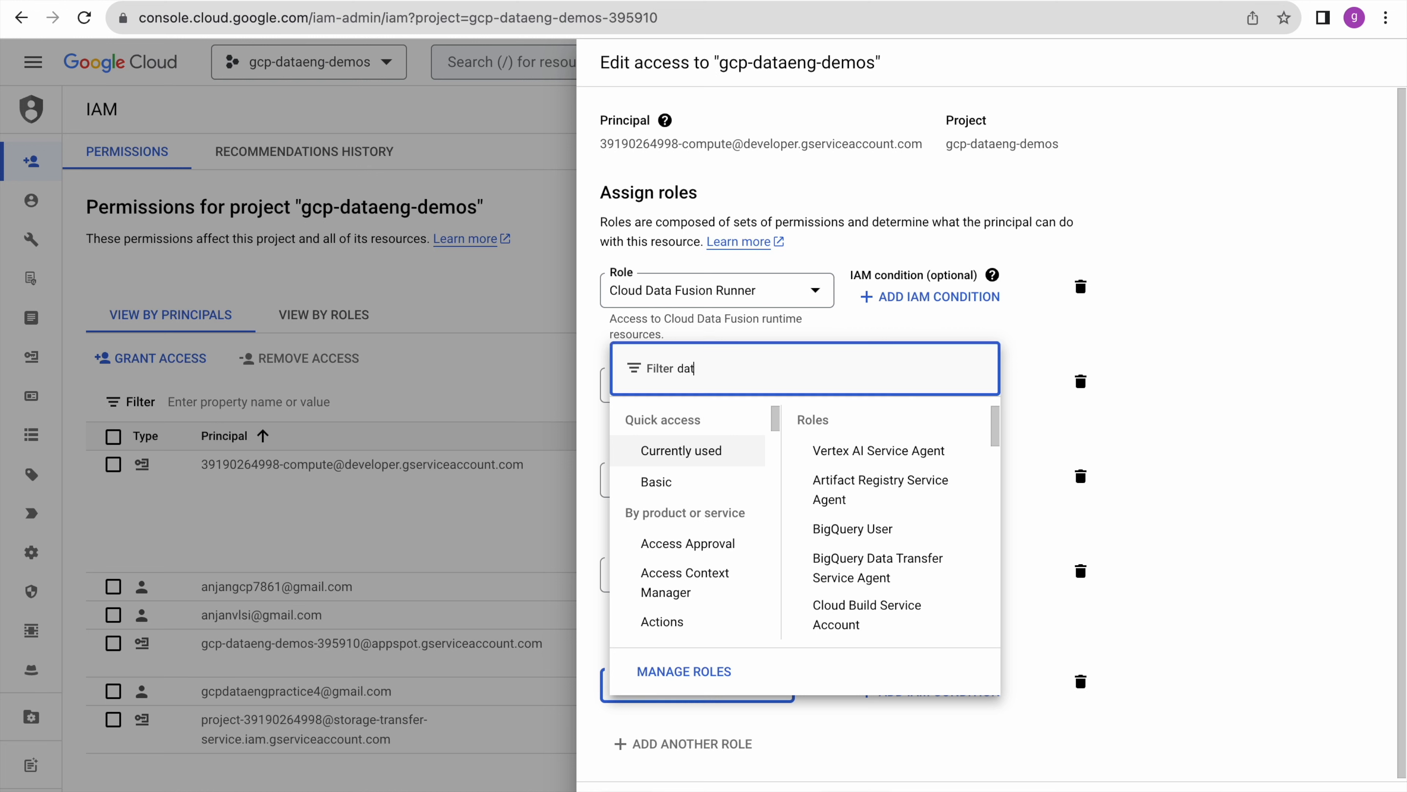
{"action": "type", "text": "a fucsion"}
{"action": "key", "text": "BackSpace"}
{"action": "key", "text": "BackSpace"}
{"action": "key", "text": "BackSpace"}
{"action": "key", "text": "BackSpace"}
{"action": "key", "text": "BackSpace"}
{"action": "type", "text": "sion"}
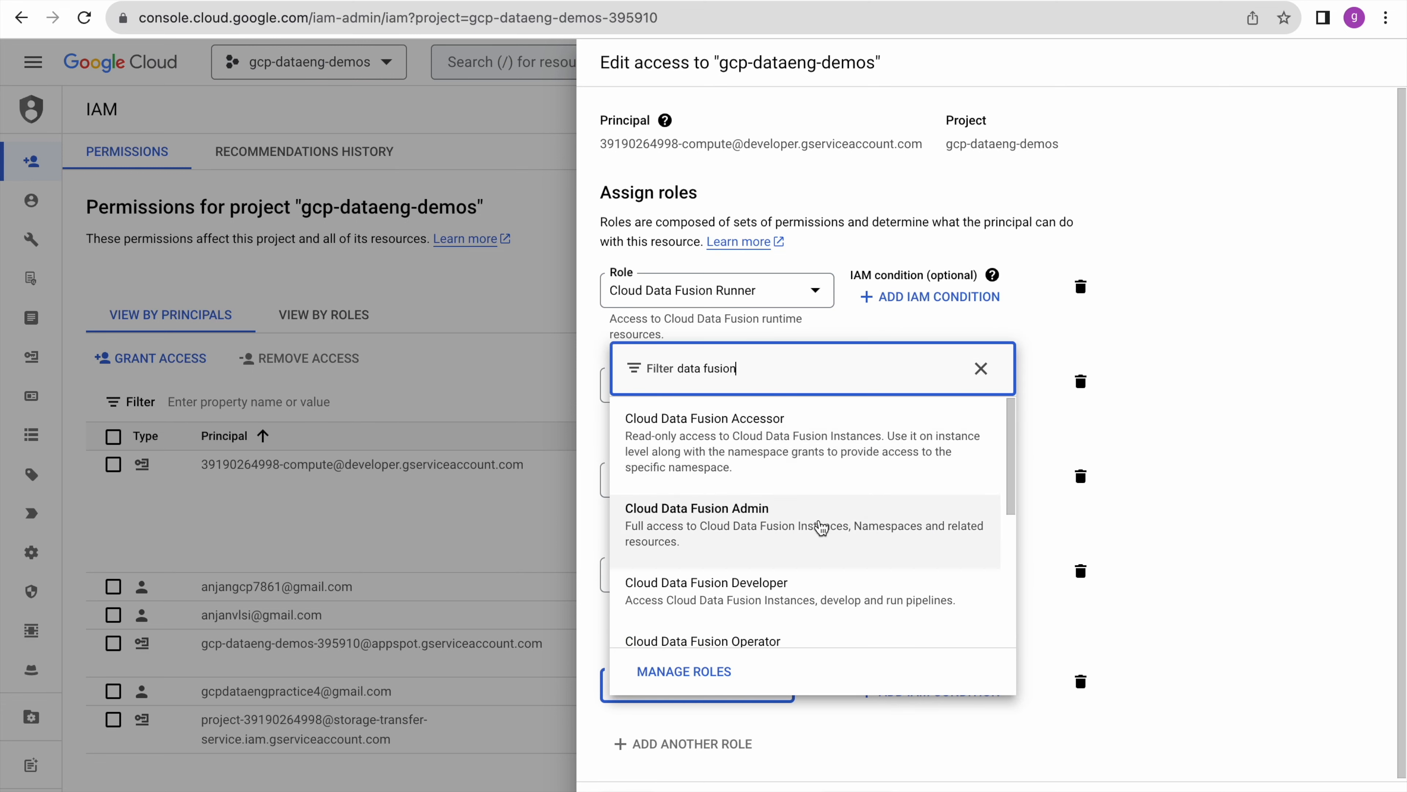
{"action": "scroll", "coordinate": [822, 528], "scroll_direction": "down", "scroll_amount": 4}
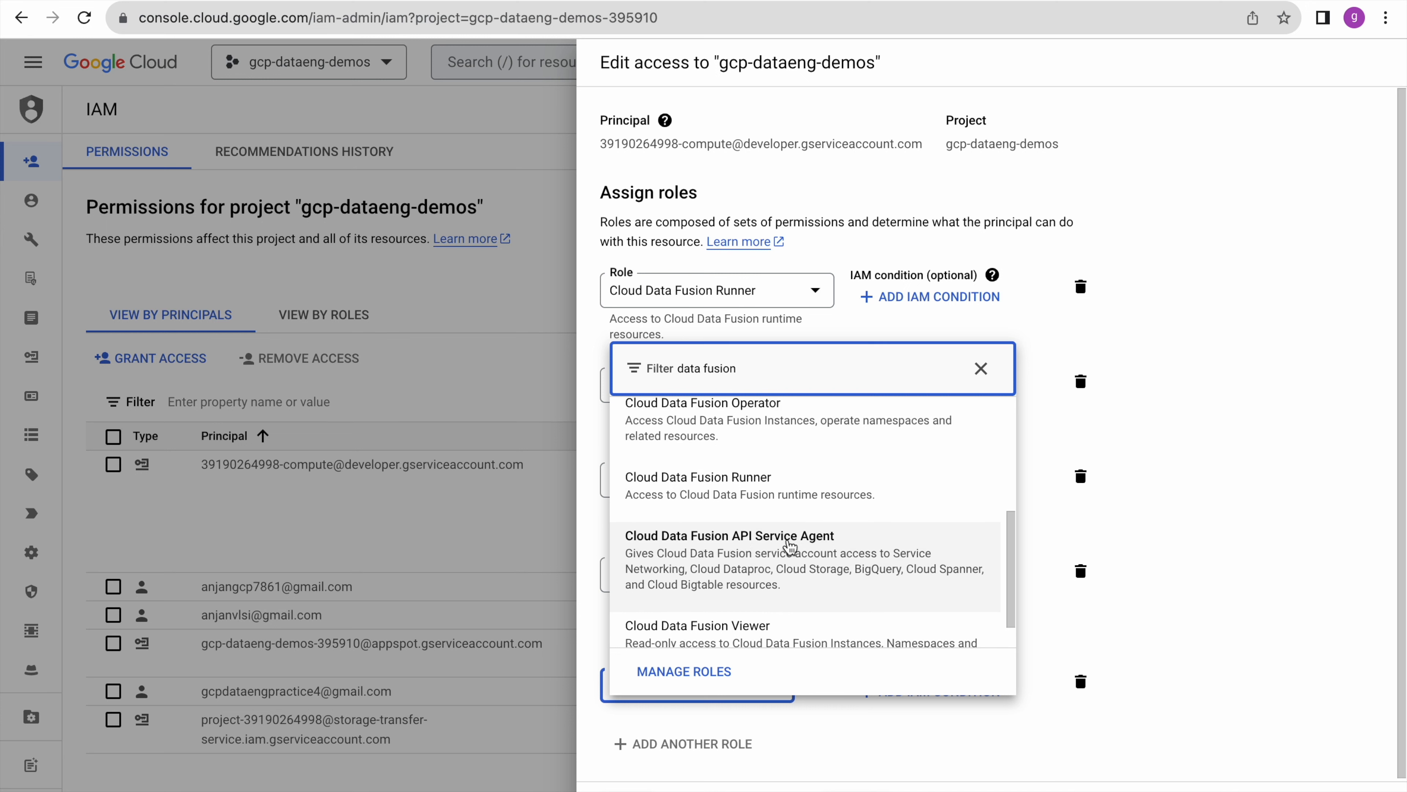
{"action": "left_click", "coordinate": [759, 564]}
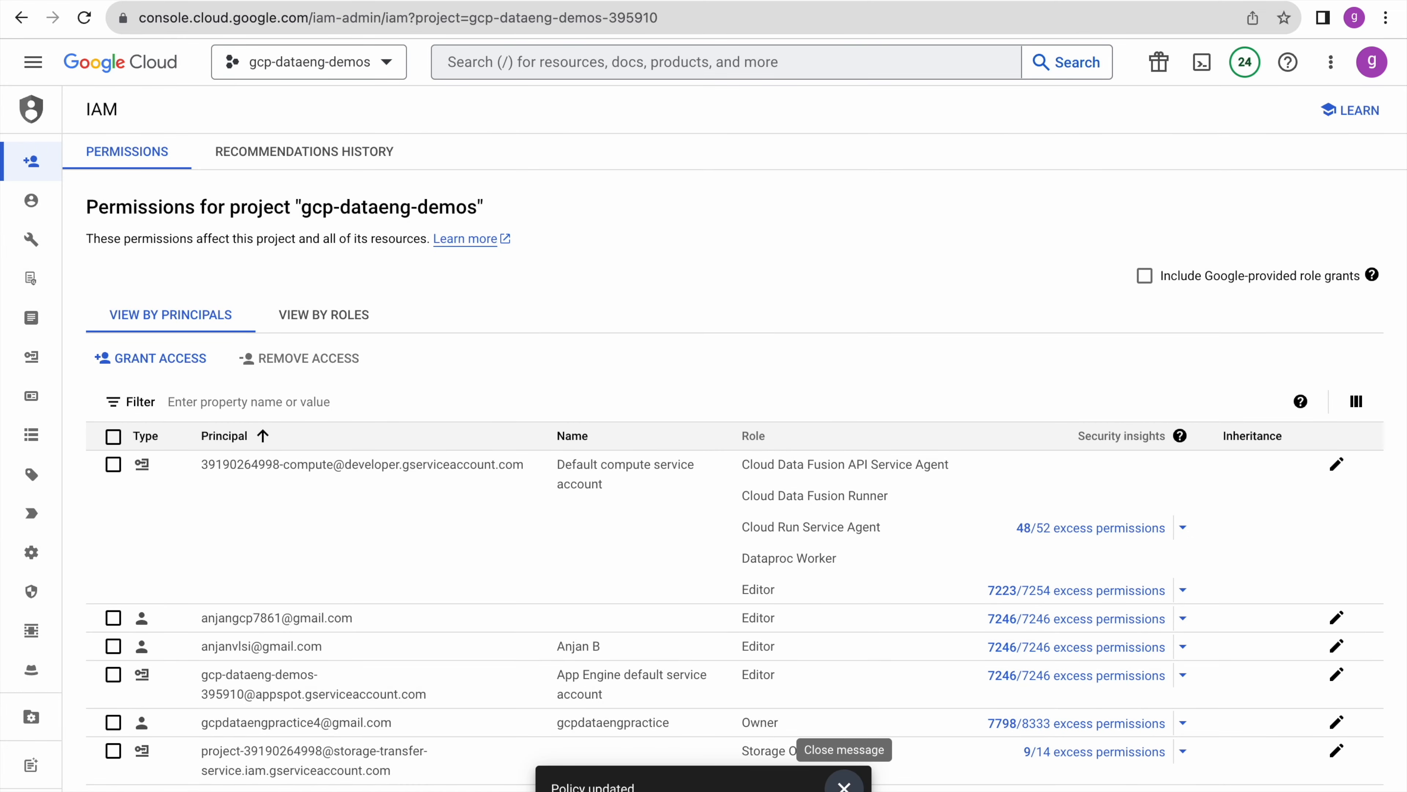
{"action": "left_click", "coordinate": [844, 784]}
- Open the default compute service account's permissions and include Google-provided role grants
{"action": "left_click", "coordinate": [110, 356]}
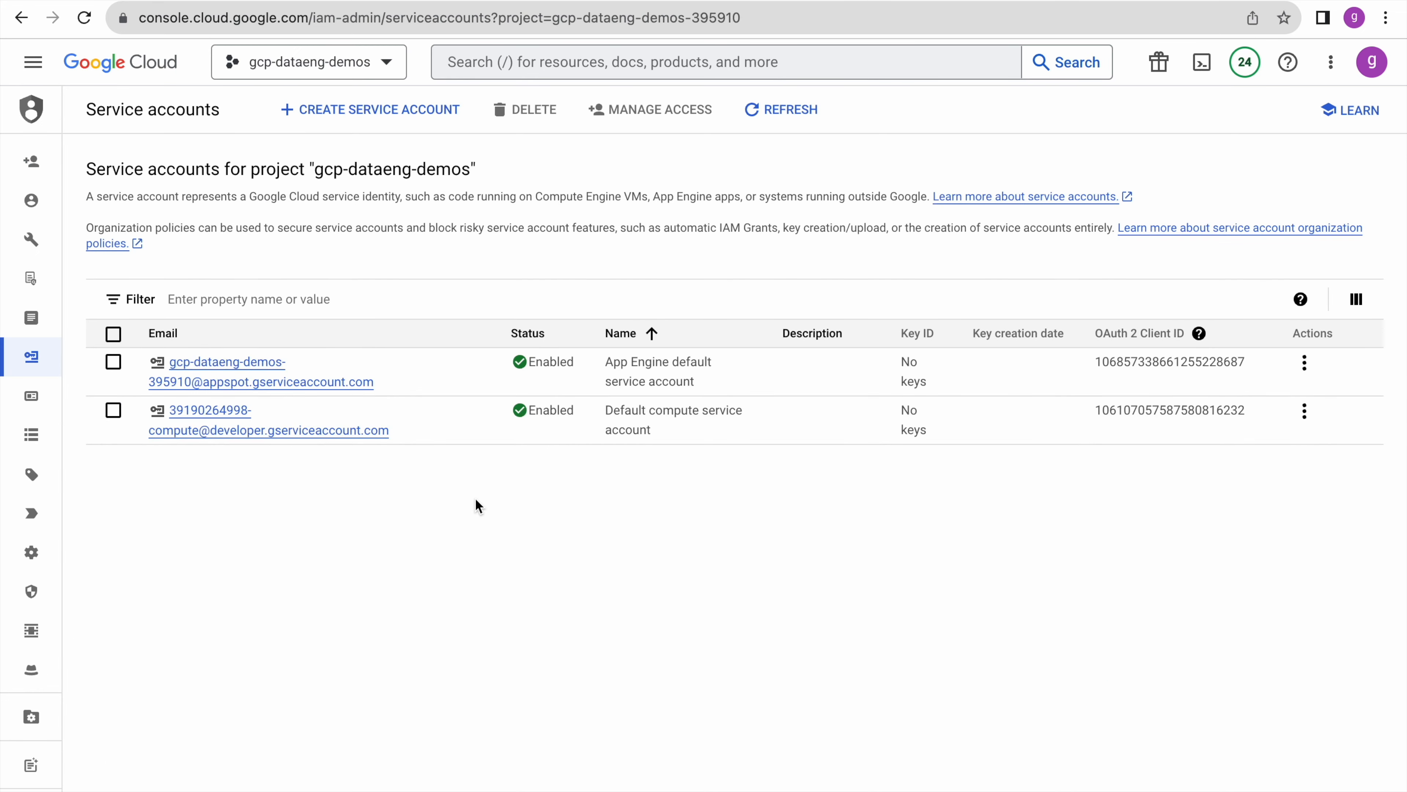
{"action": "left_click", "coordinate": [247, 435]}
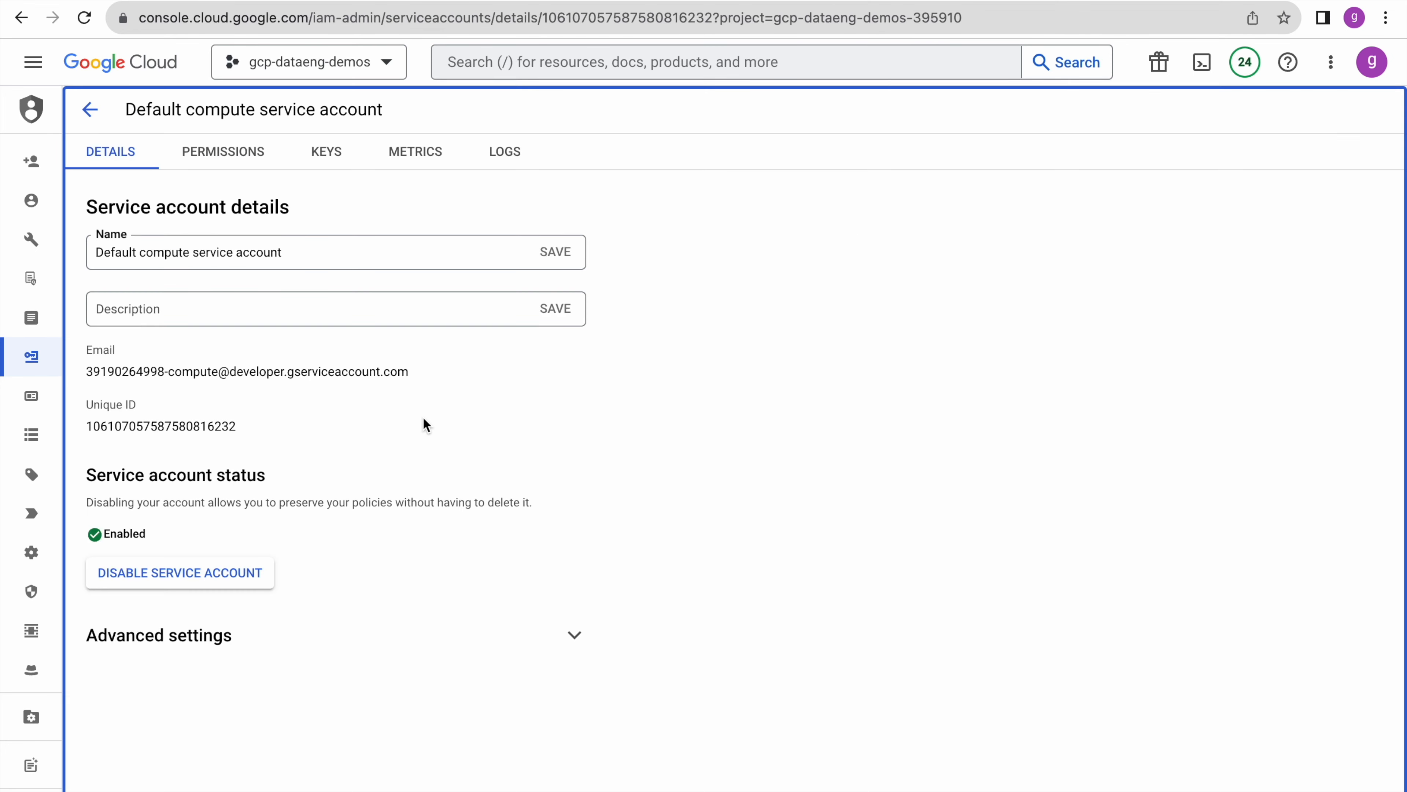
{"action": "left_click", "coordinate": [215, 159]}
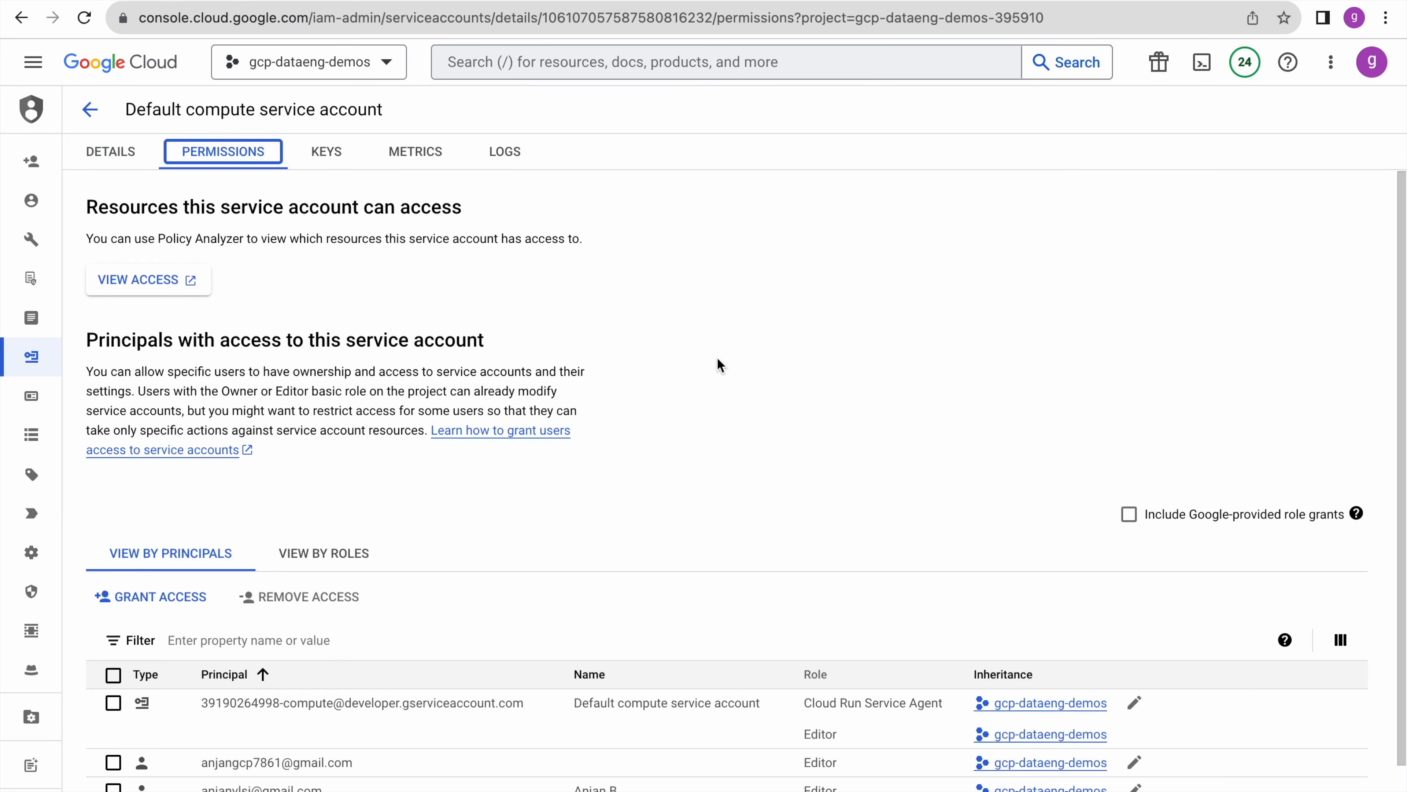
{"action": "scroll", "coordinate": [808, 499], "scroll_direction": "down", "scroll_amount": 1}
{"action": "scroll", "coordinate": [809, 499], "scroll_direction": "down", "scroll_amount": 1}
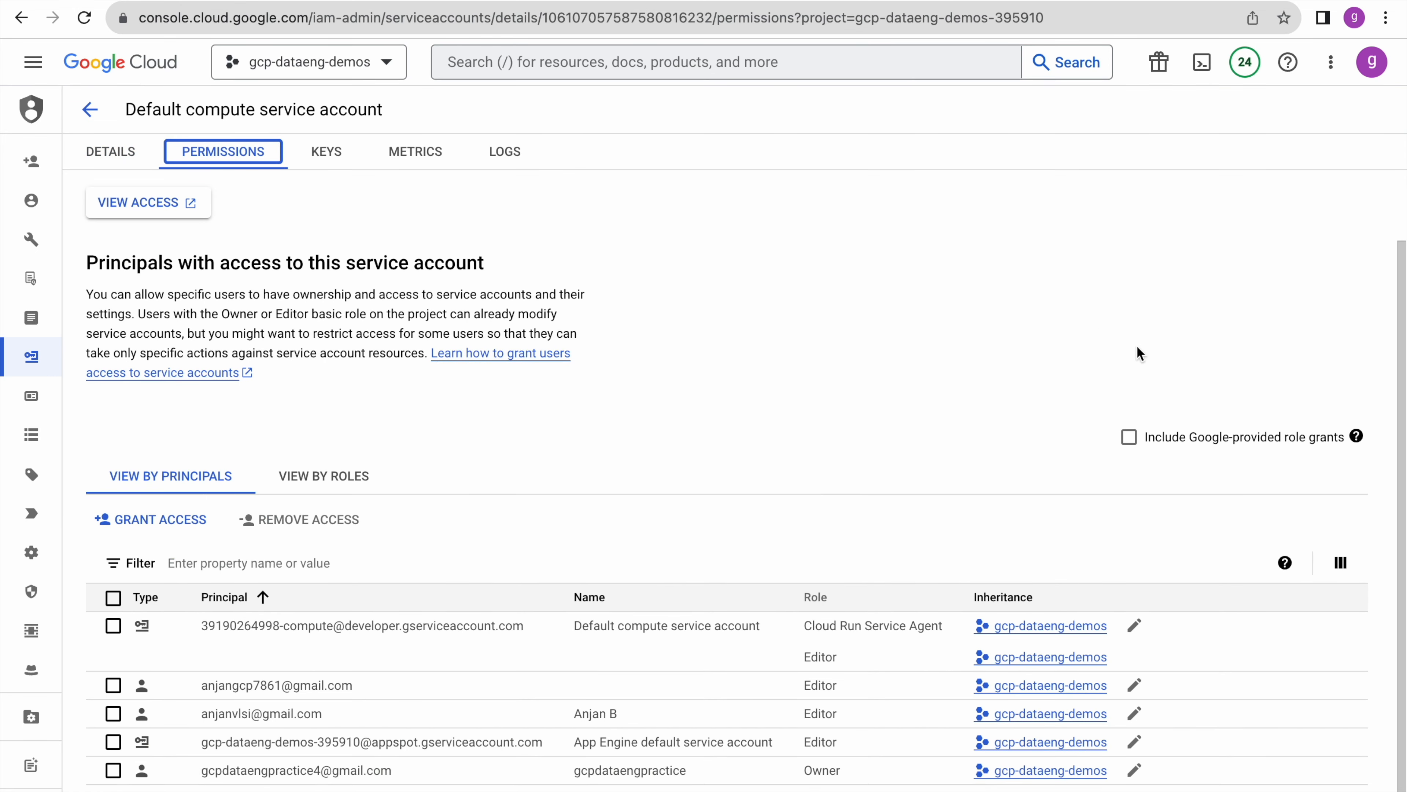
{"action": "left_click", "coordinate": [1130, 441]}
{"action": "scroll", "coordinate": [826, 465], "scroll_direction": "down", "scroll_amount": 6}
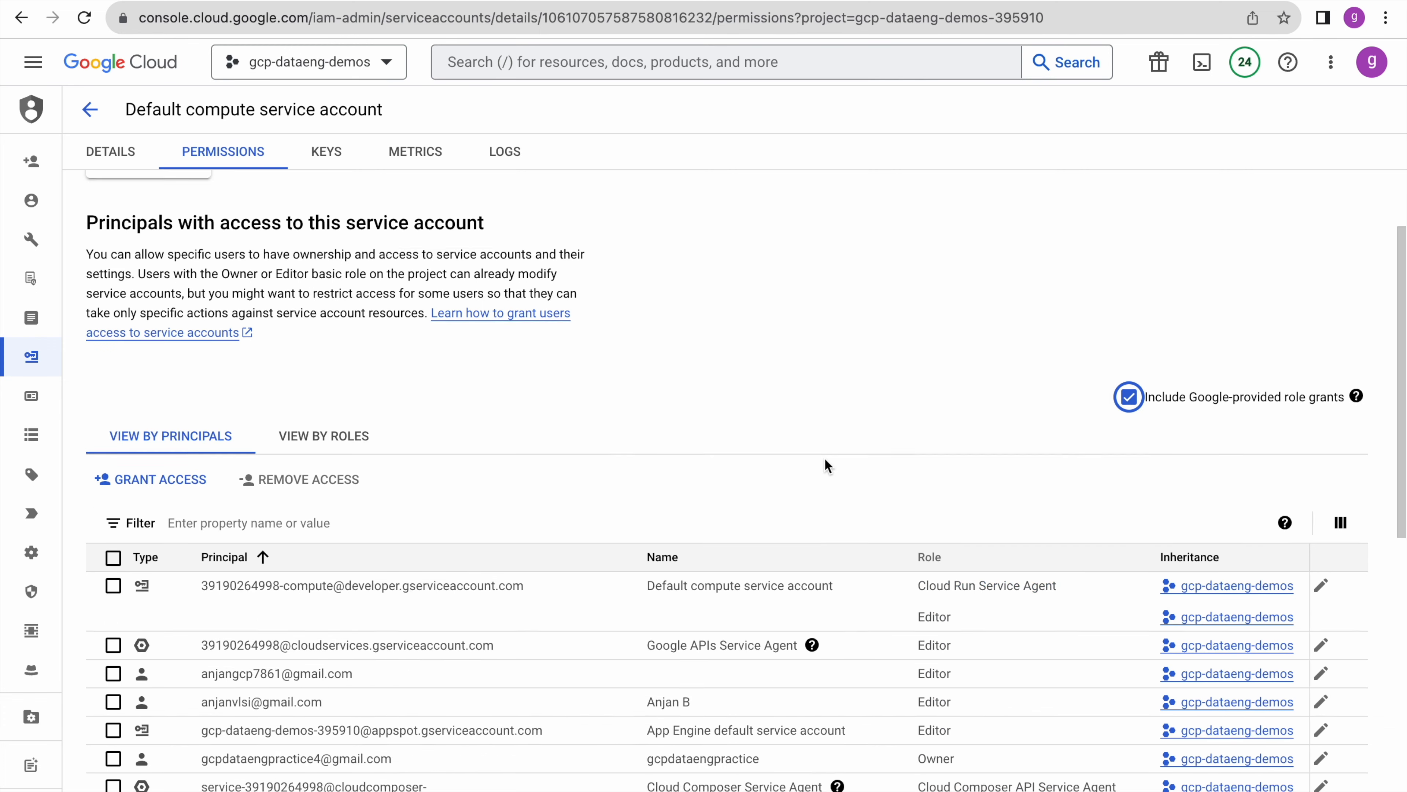
{"action": "scroll", "coordinate": [826, 463], "scroll_direction": "down", "scroll_amount": 5}
{"action": "scroll", "coordinate": [823, 462], "scroll_direction": "up", "scroll_amount": 10}
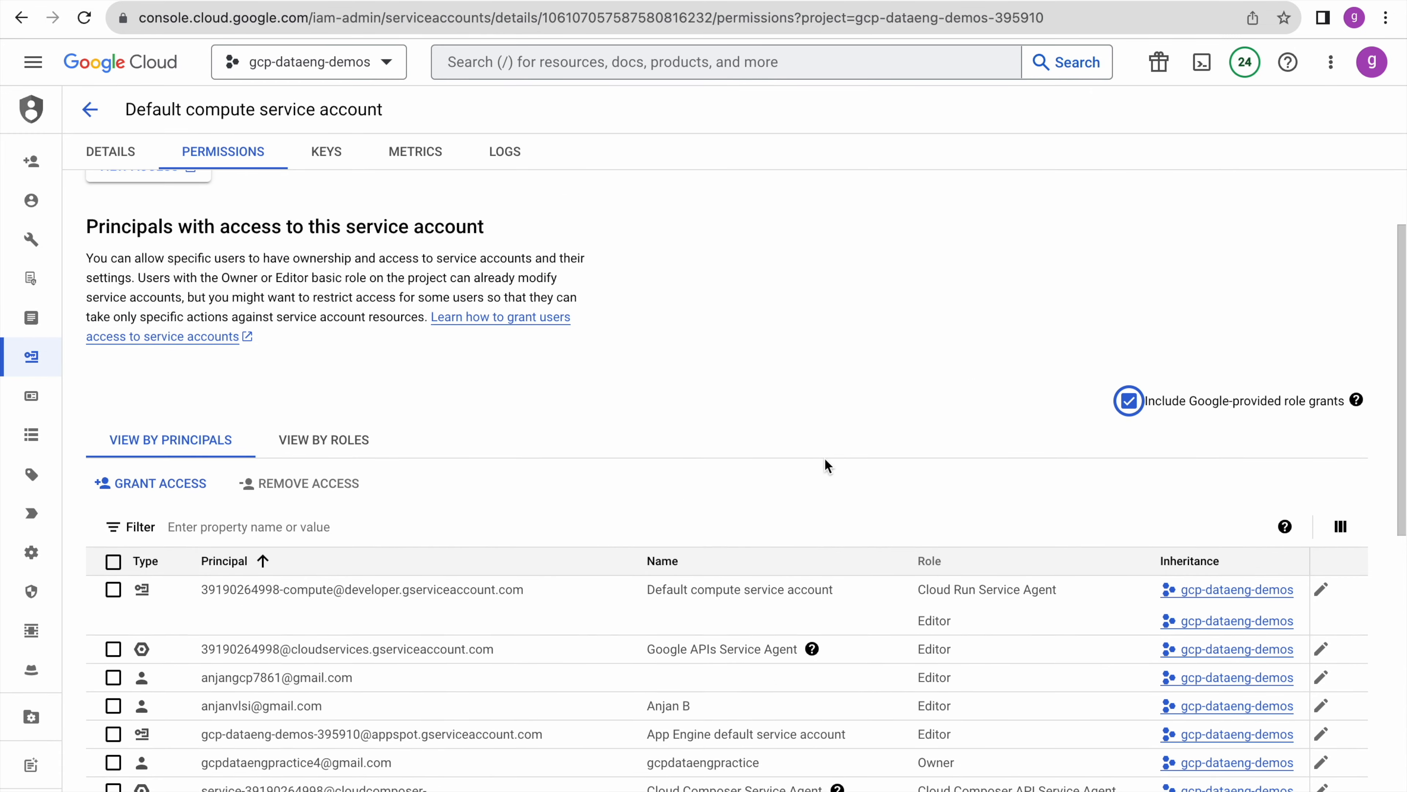
{"action": "scroll", "coordinate": [410, 526], "scroll_direction": "up", "scroll_amount": 1}
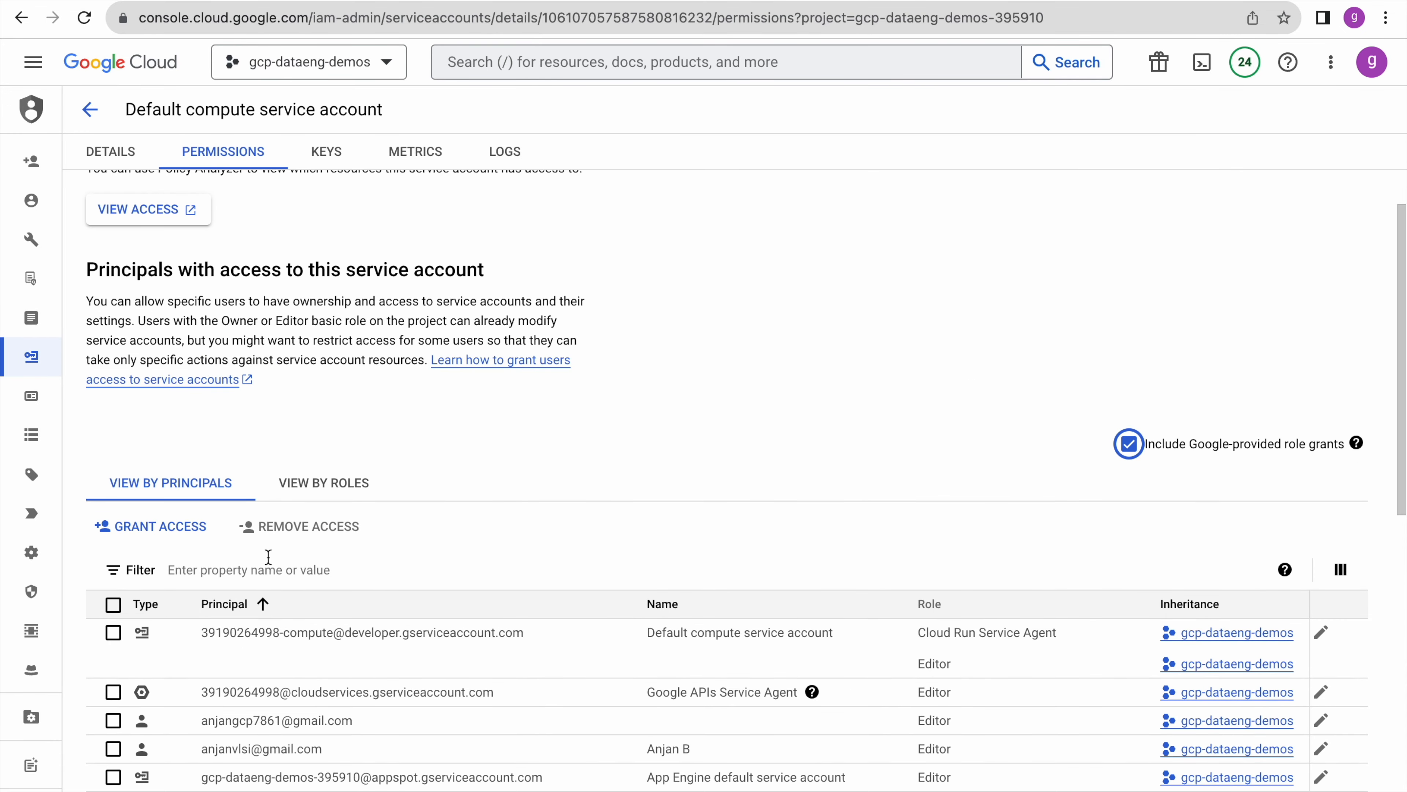
- Filter the principals to the datafusion service account and edit its roles
{"action": "left_click", "coordinate": [250, 567]}
{"action": "type", "text": "data"}
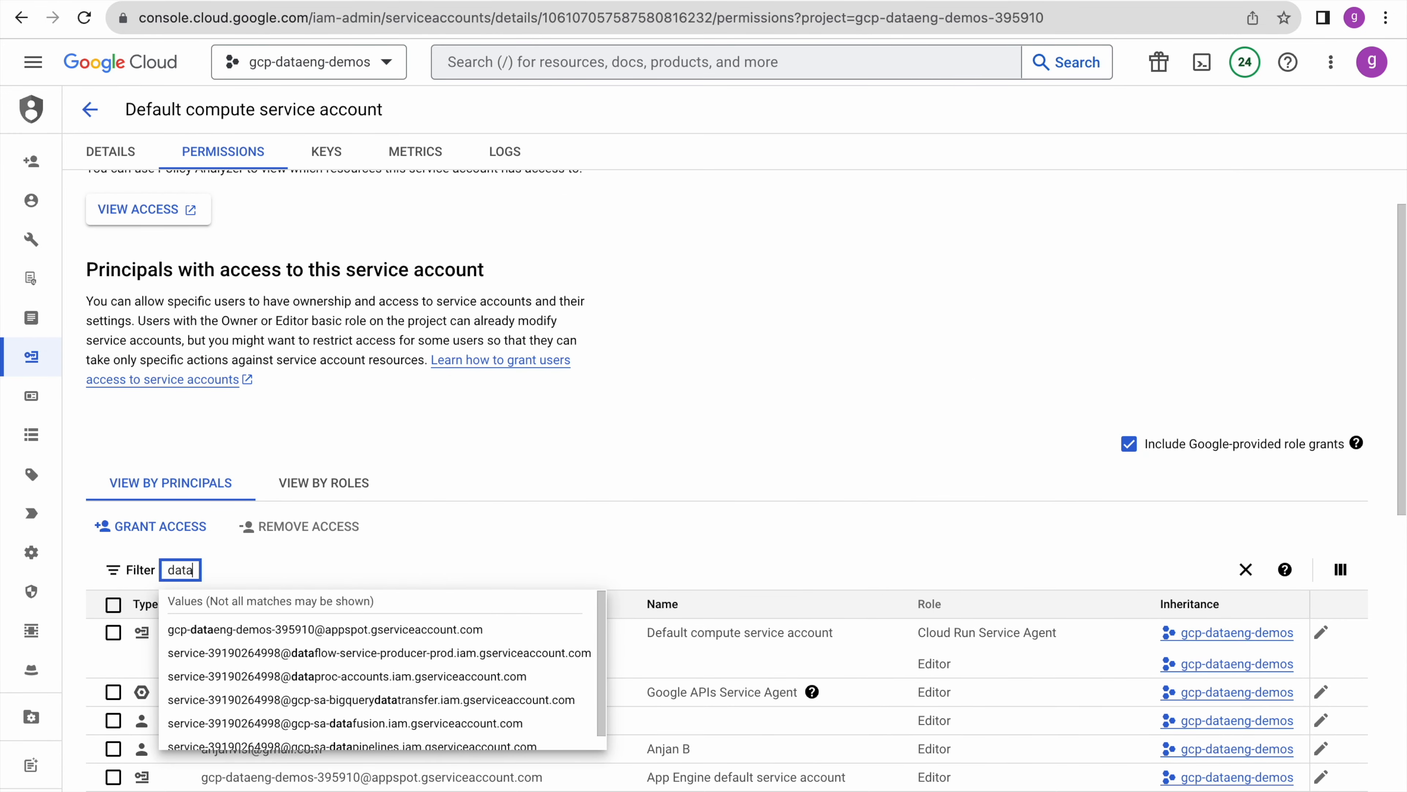
{"action": "type", "text": "fusion"}
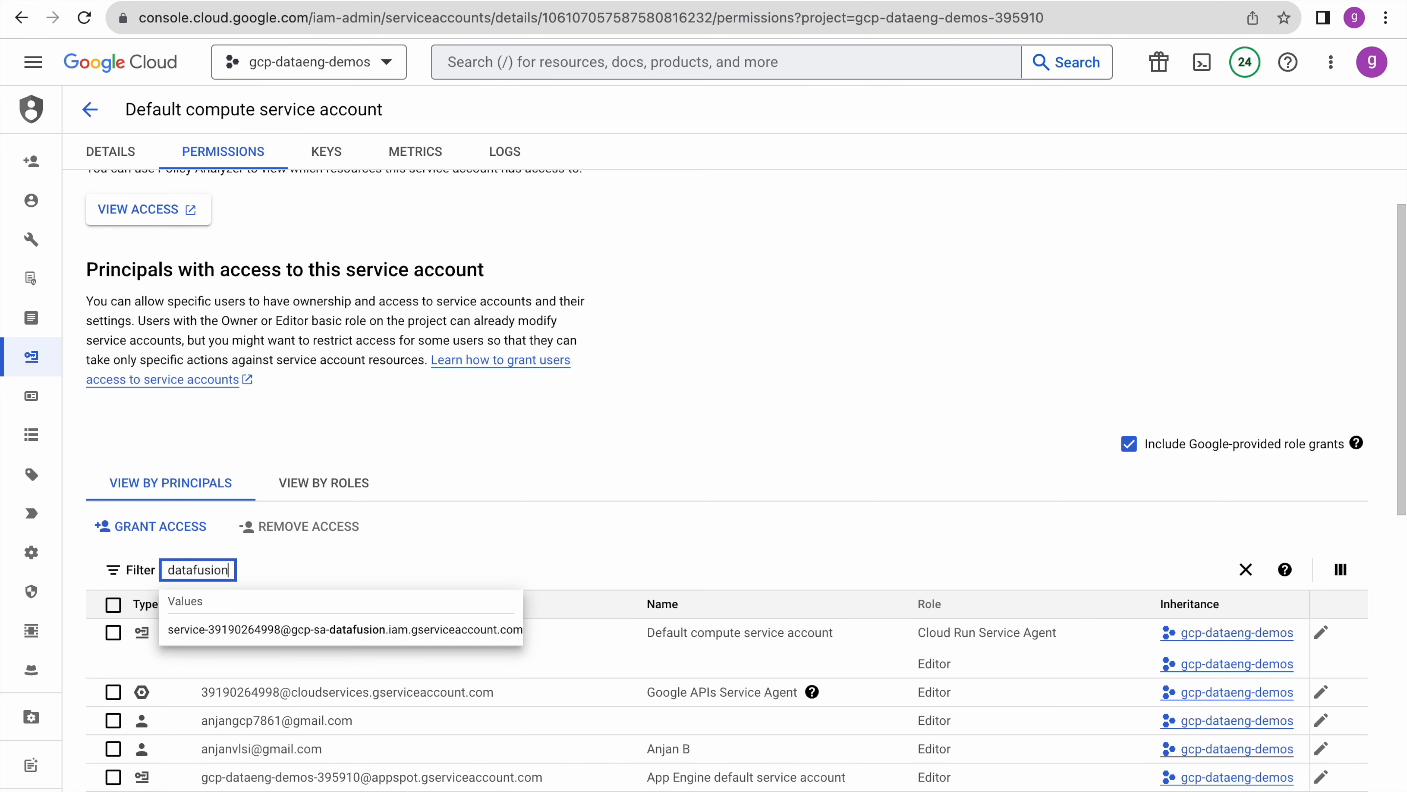
{"action": "left_click", "coordinate": [349, 631]}
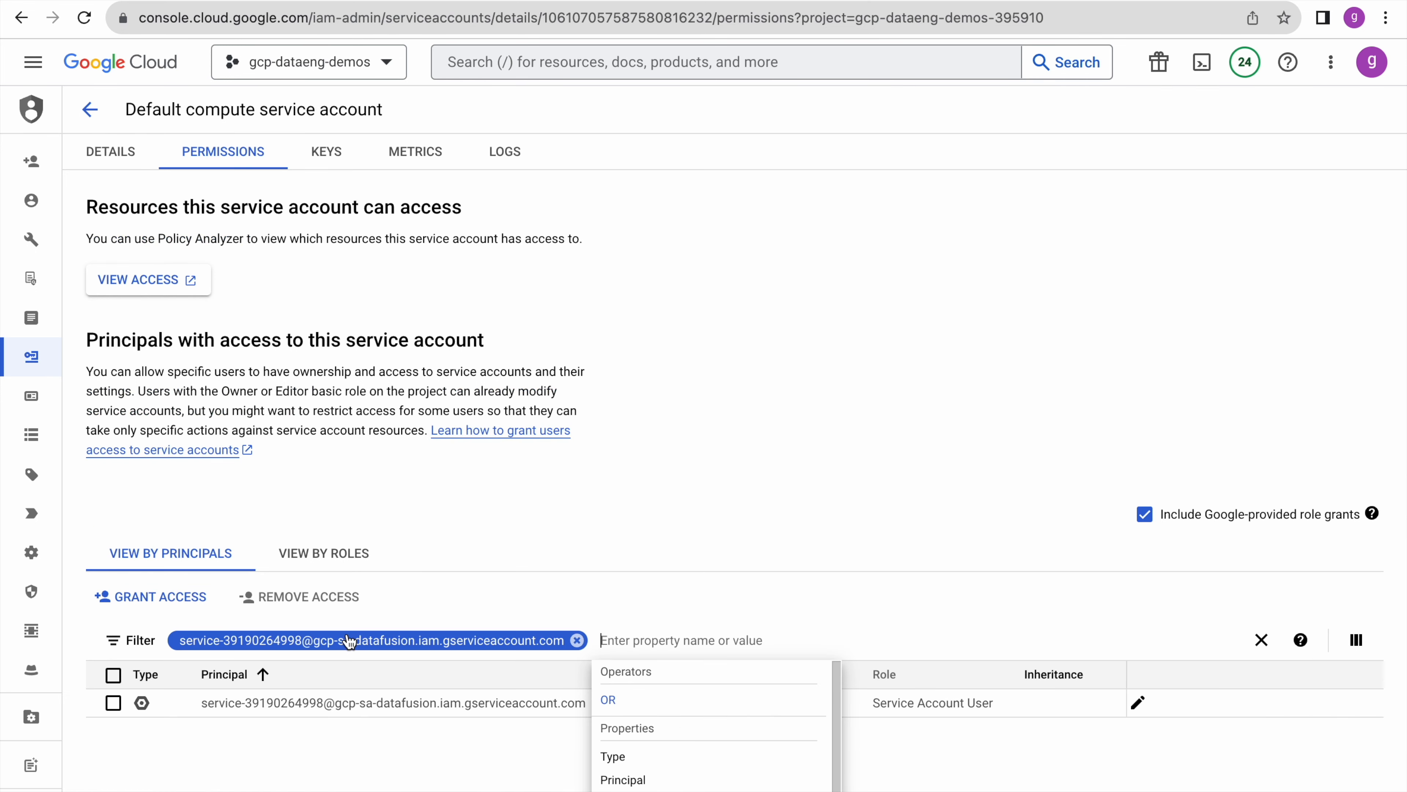
{"action": "left_click", "coordinate": [757, 575]}
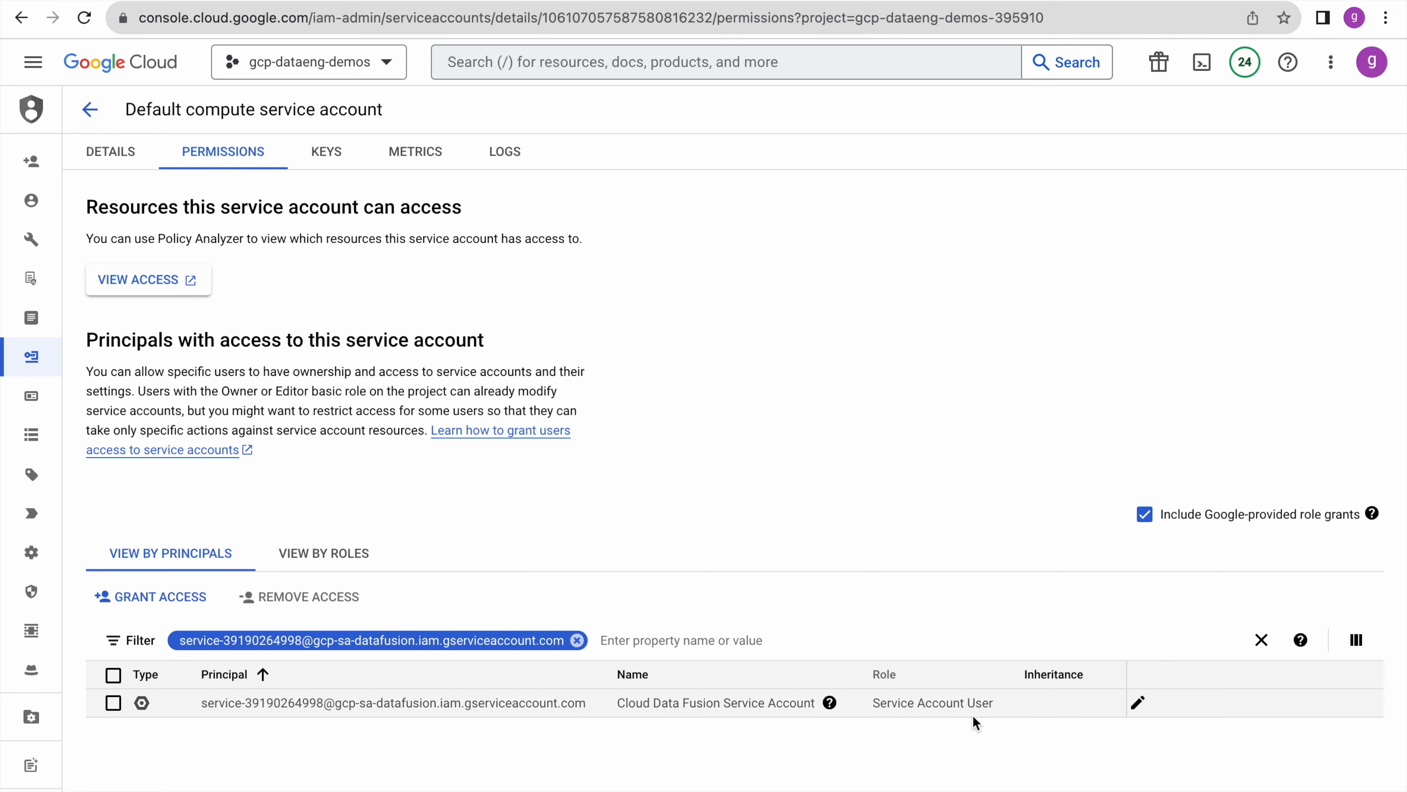
{"action": "left_click", "coordinate": [1137, 703]}
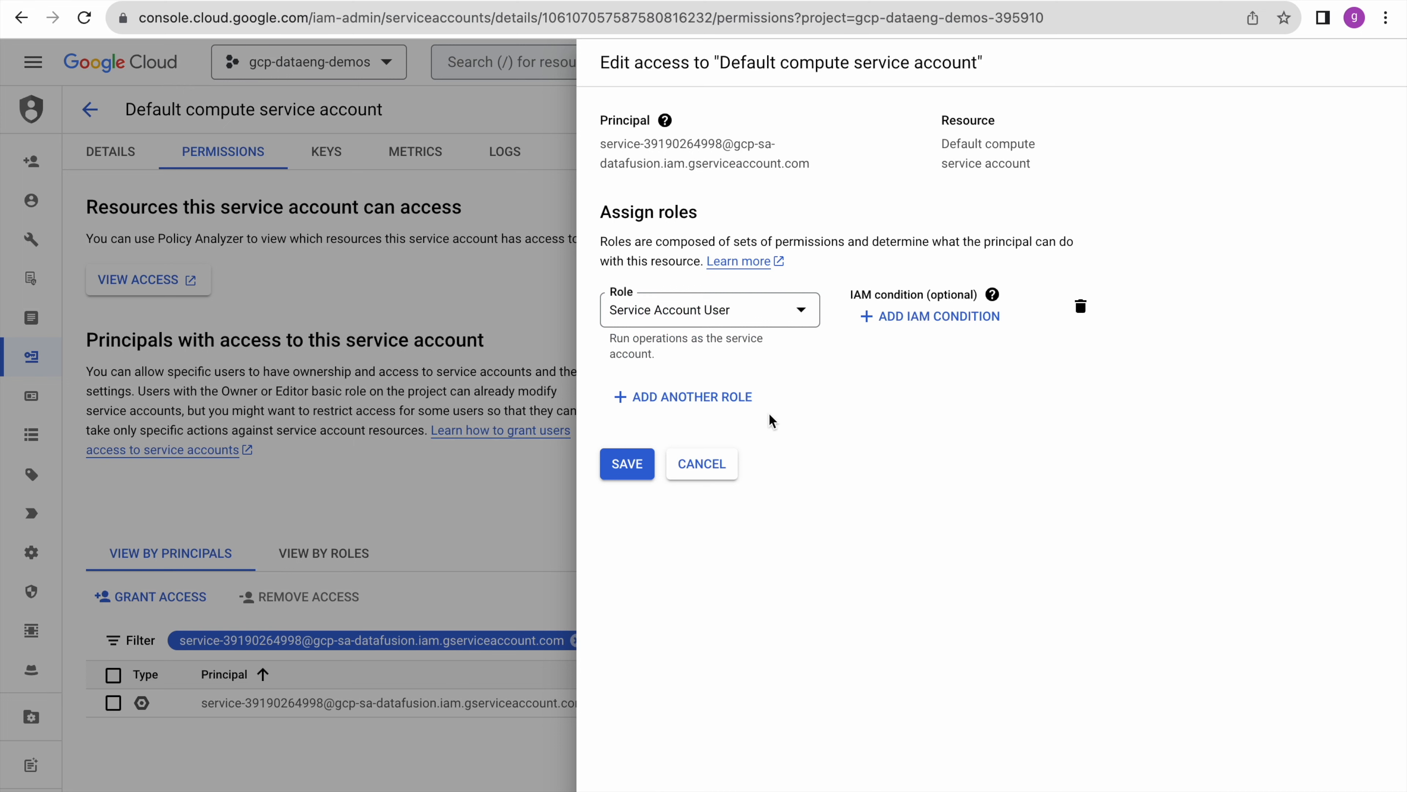
- Give the Data Fusion service account the Service Account User role and save
{"action": "left_click", "coordinate": [748, 399]}
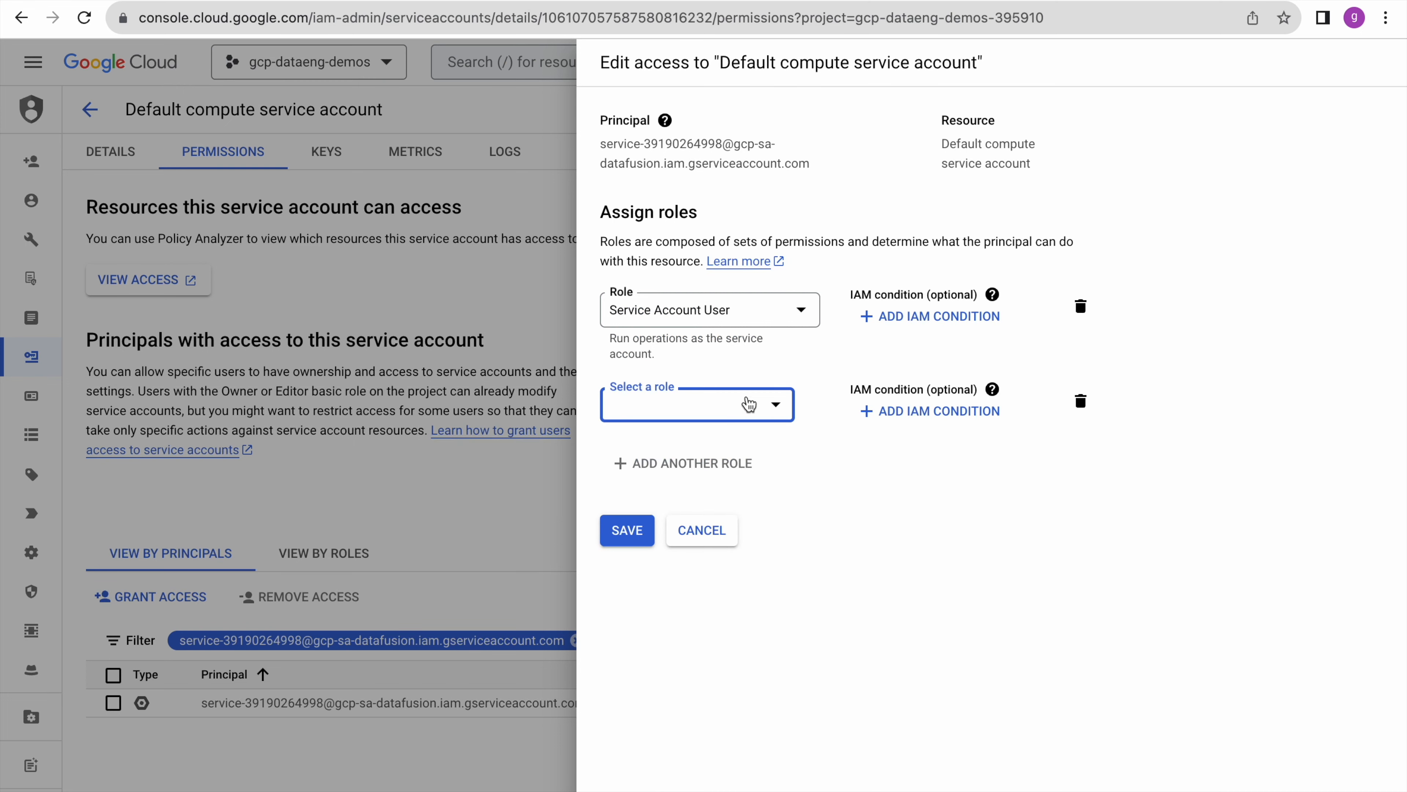
{"action": "left_click", "coordinate": [703, 415]}
{"action": "type", "text": "service"}
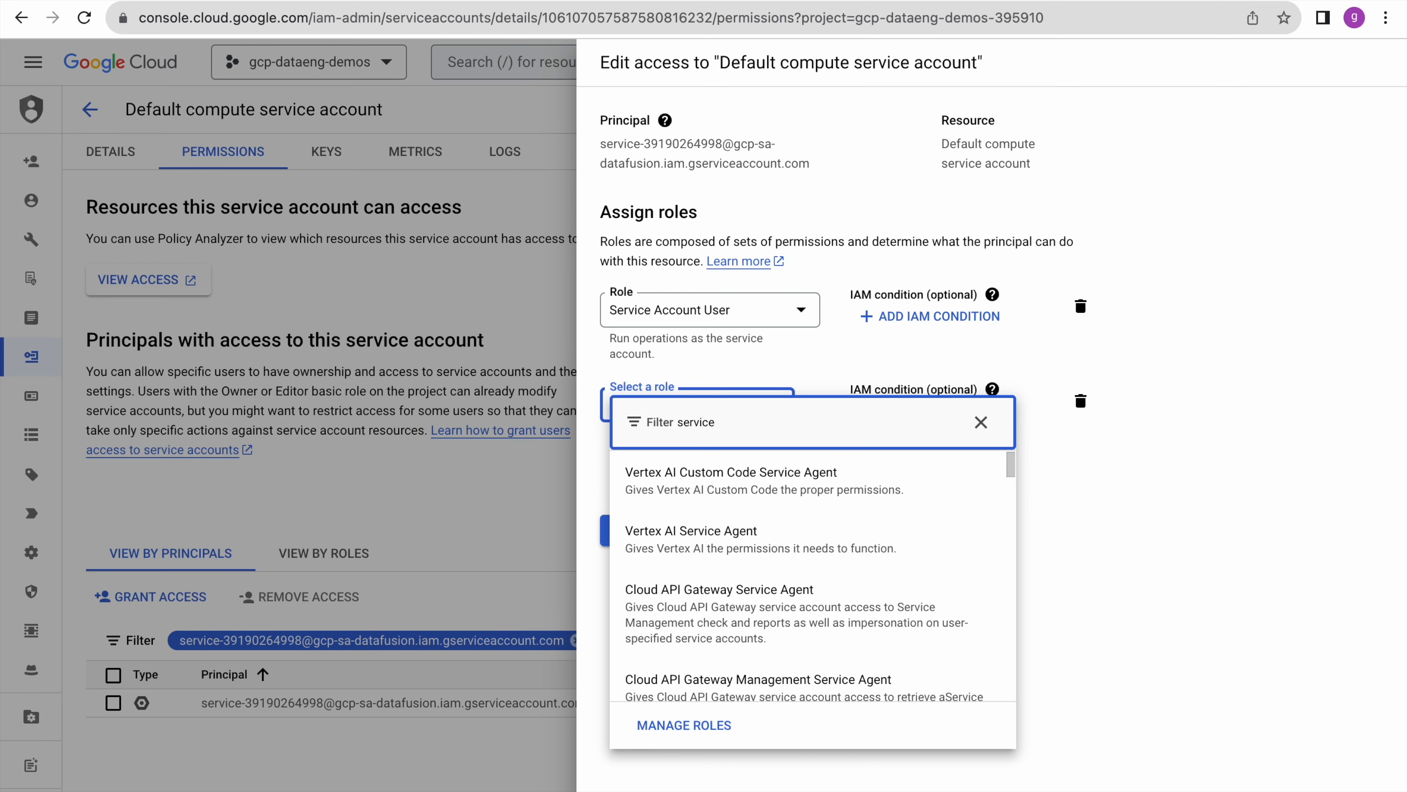
{"action": "type", "text": " acc"}
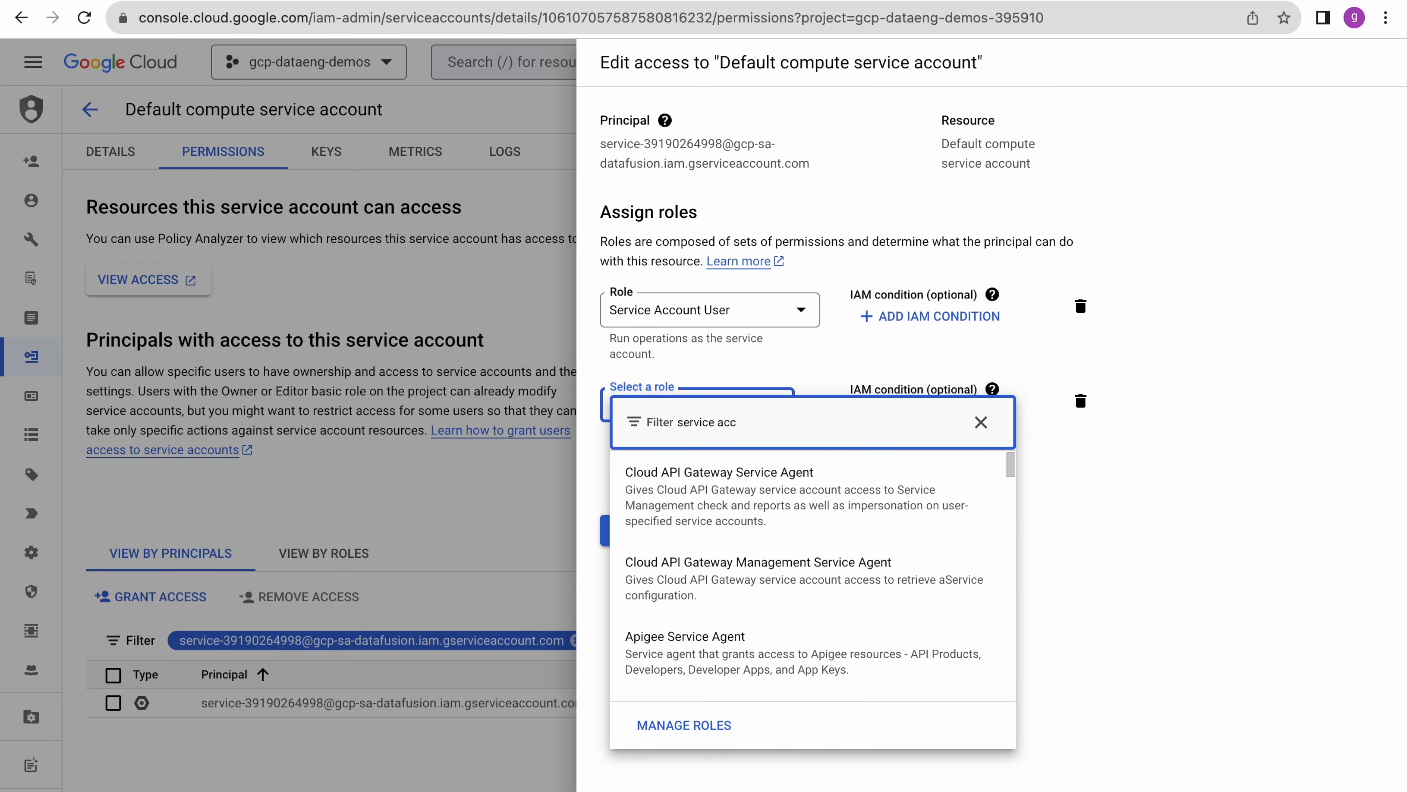
{"action": "scroll", "coordinate": [778, 552], "scroll_direction": "down", "scroll_amount": 10}
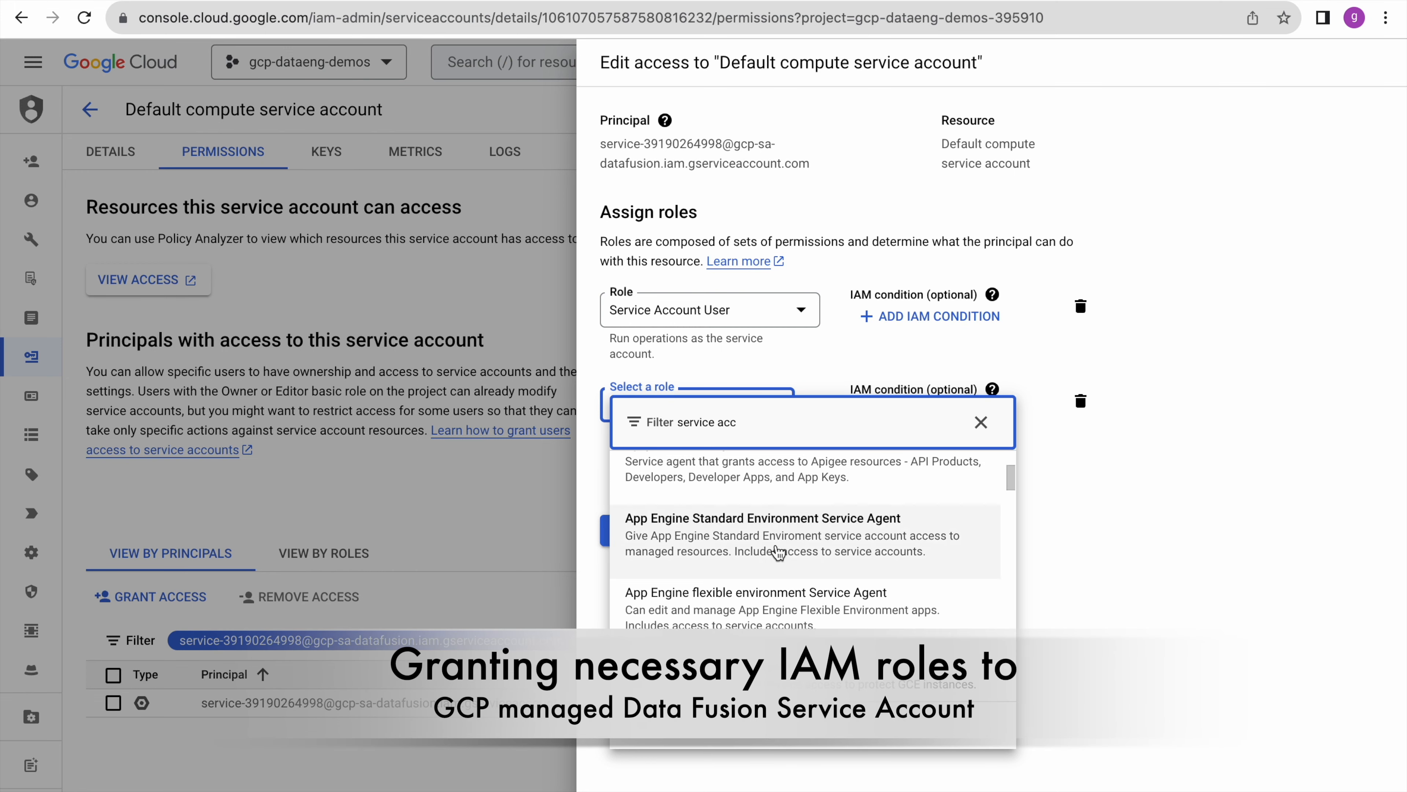
{"action": "type", "text": "ount user"}
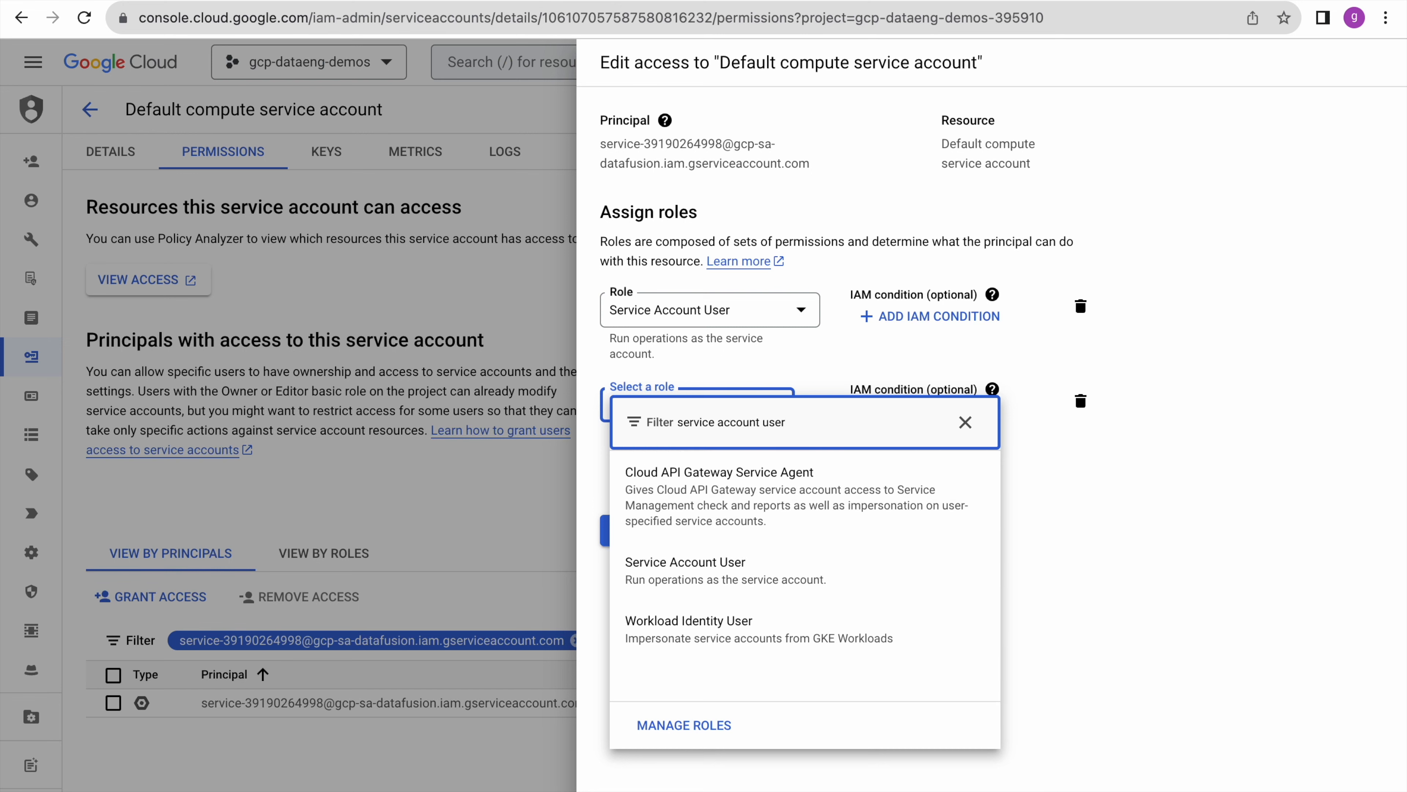
{"action": "left_click", "coordinate": [796, 572]}
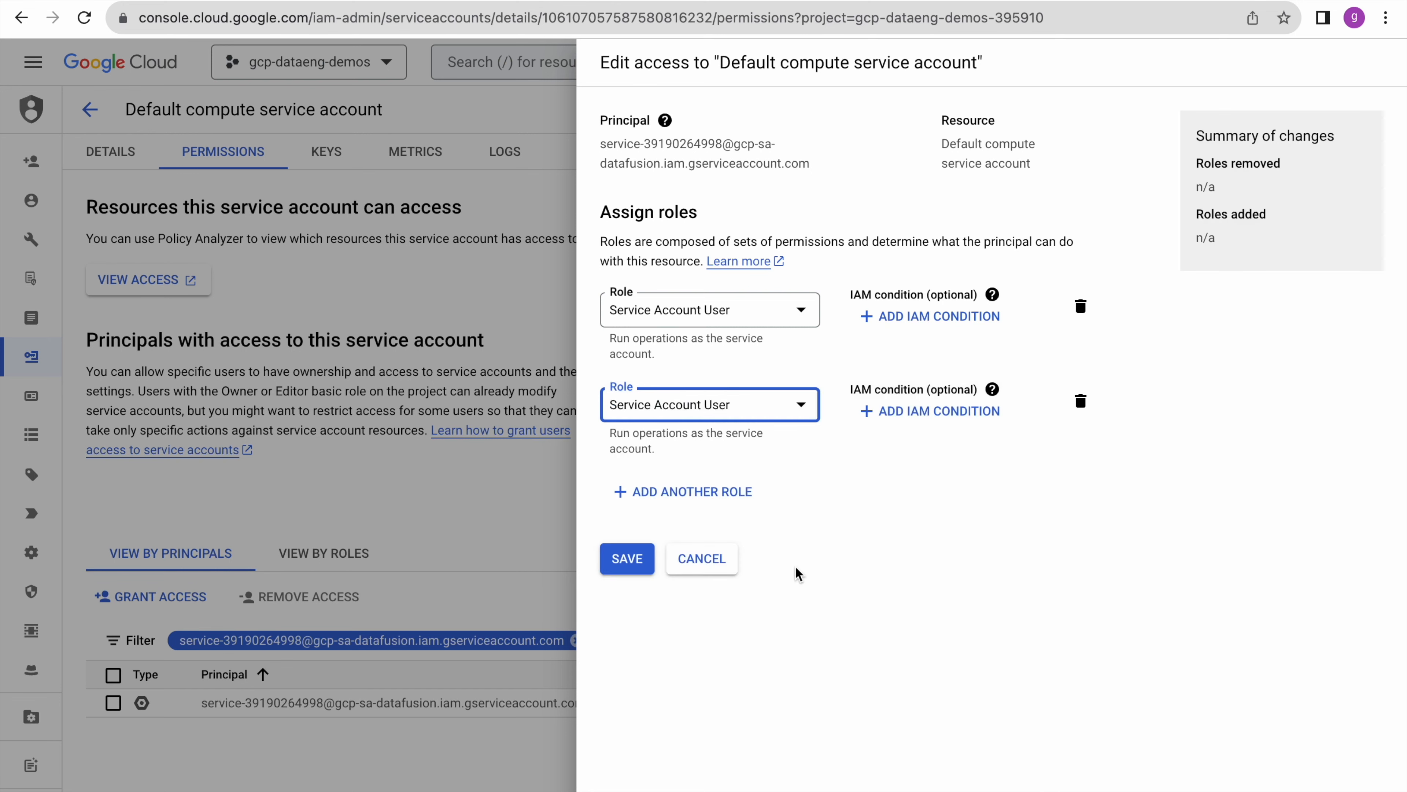
{"action": "left_click", "coordinate": [627, 558]}
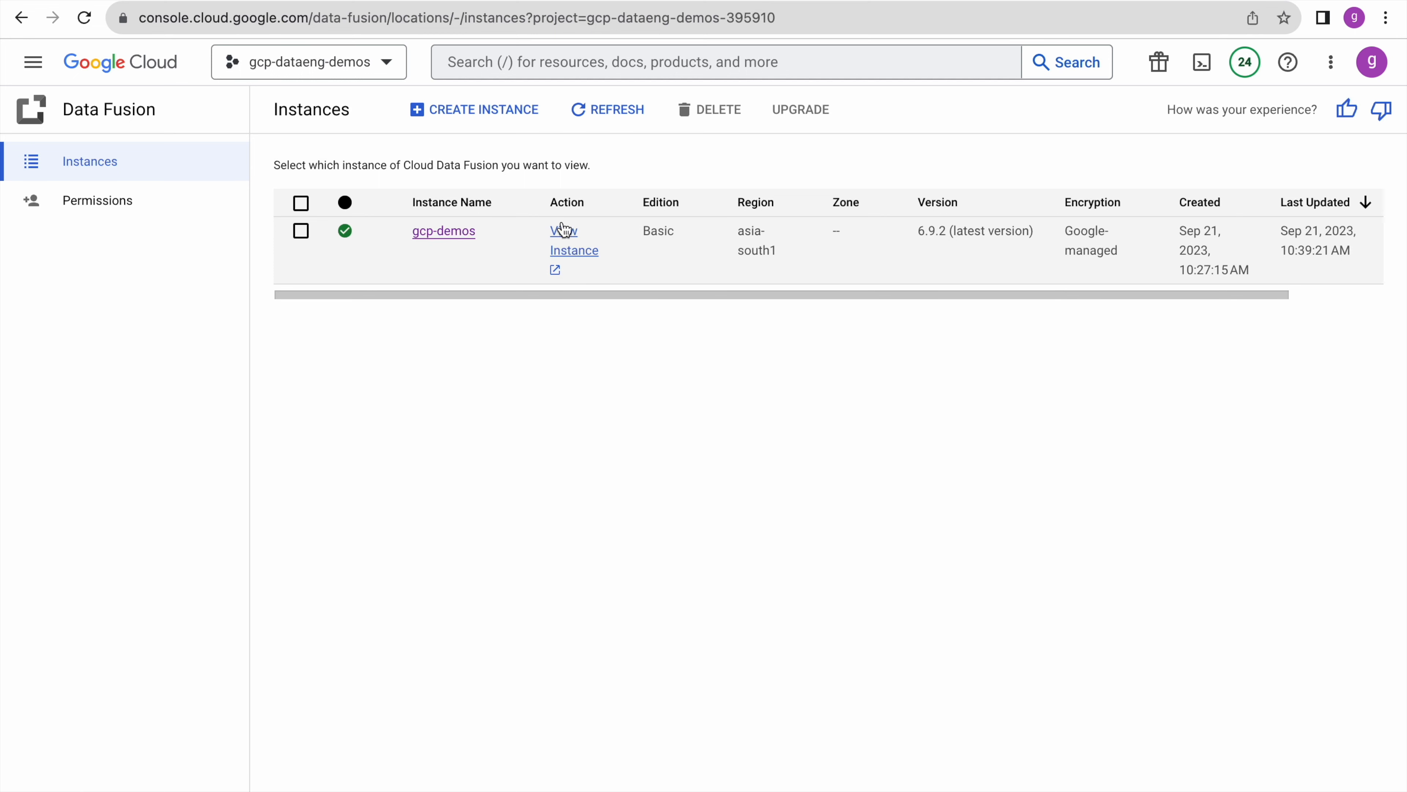
- Open the gcp-demos Data Fusion UI, dismiss the cookie notice, and show the Cloud Storage buckets
{"action": "left_click", "coordinate": [576, 252]}
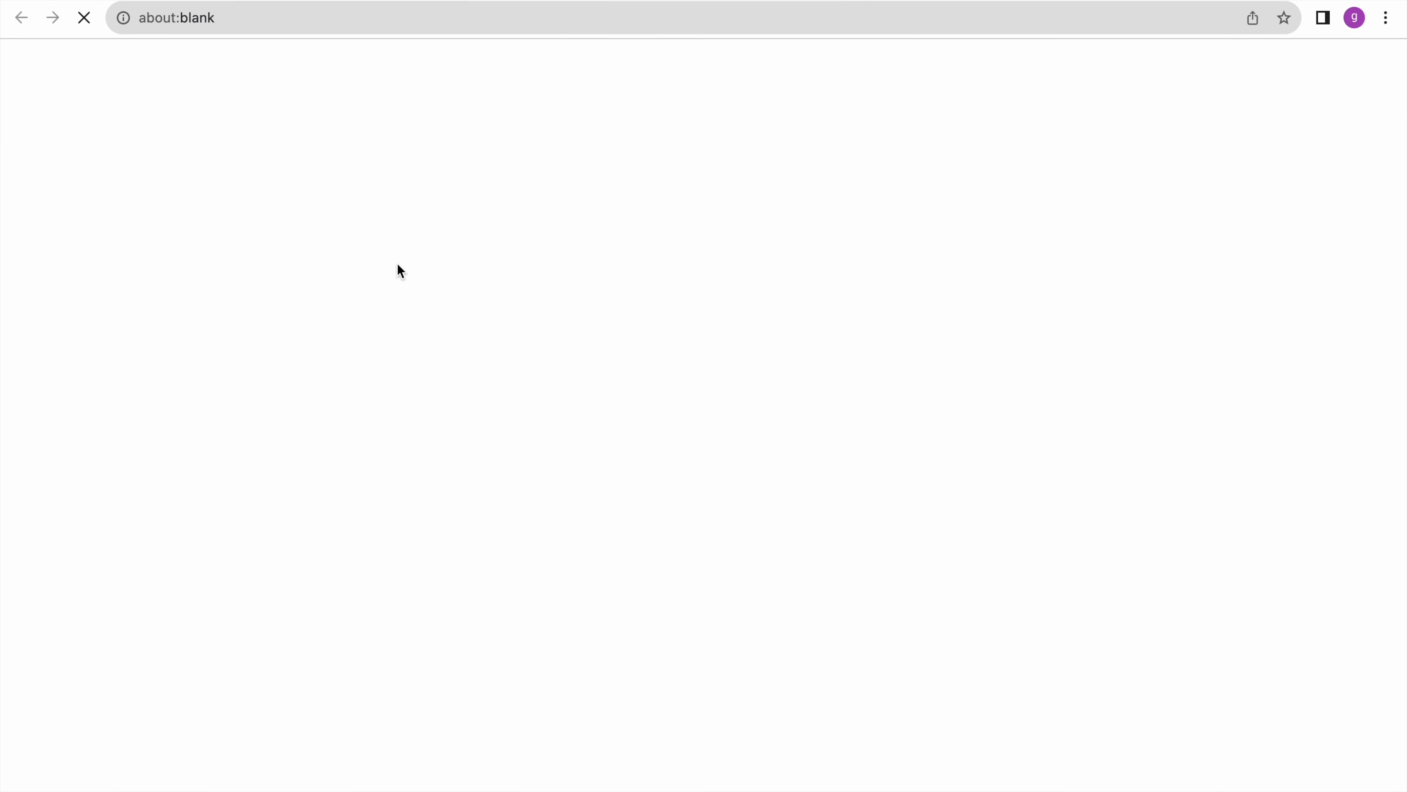
{"action": "left_click", "coordinate": [951, 765]}
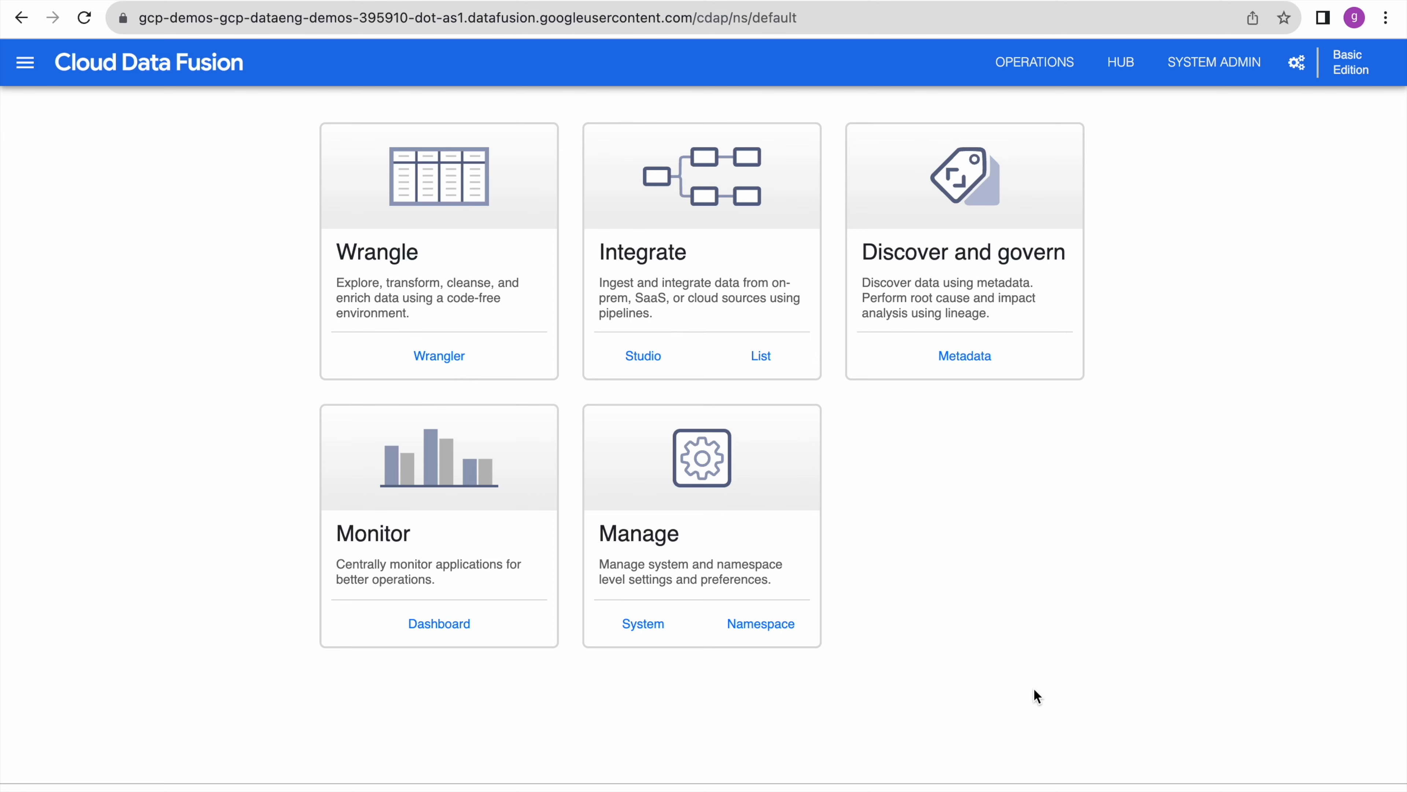
{"action": "mouse_move", "coordinate": [962, 1]}
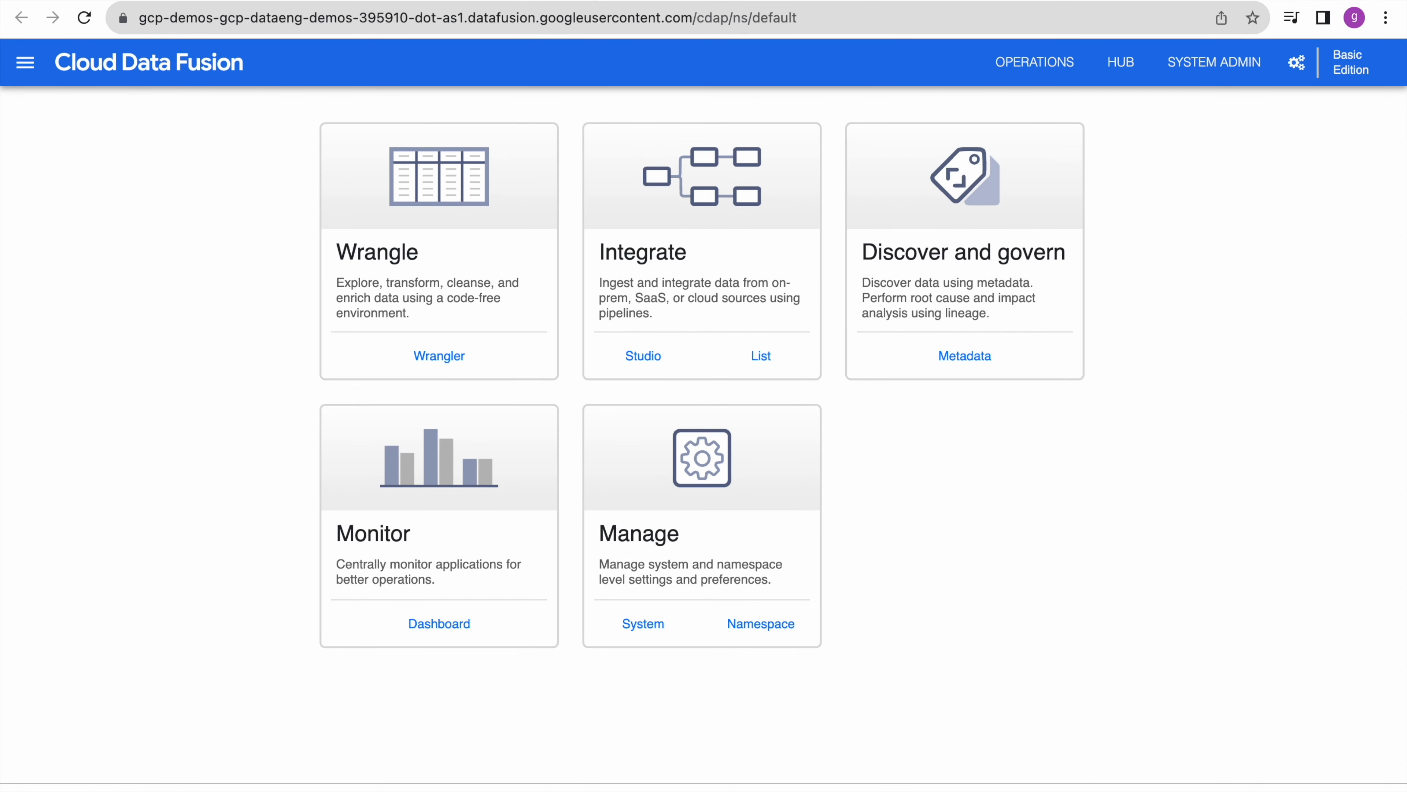
{"action": "left_click", "coordinate": [546, 1]}
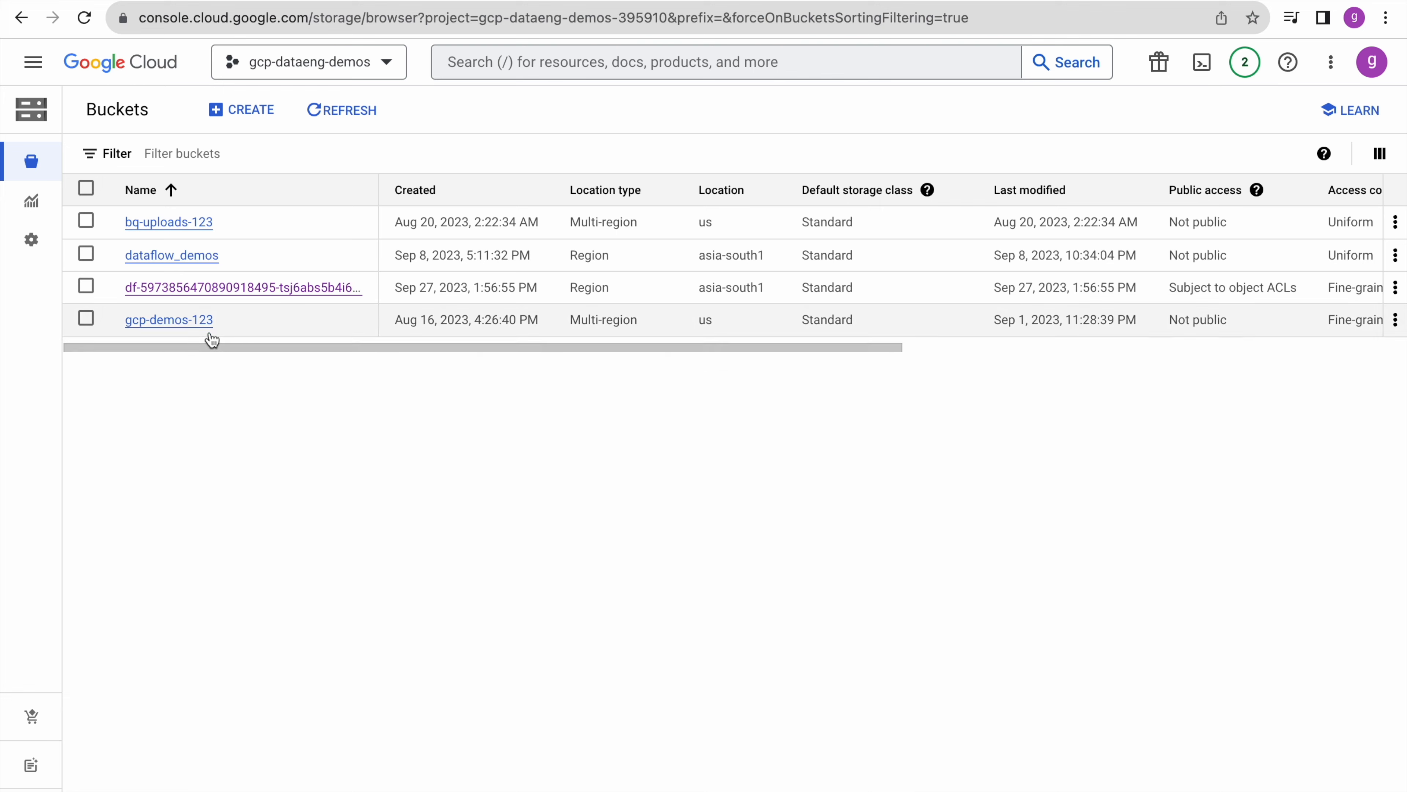
- Review the gcp-demos-123 bucket's files and the gcp_demos BigQuery dataset
{"action": "left_click", "coordinate": [195, 321]}
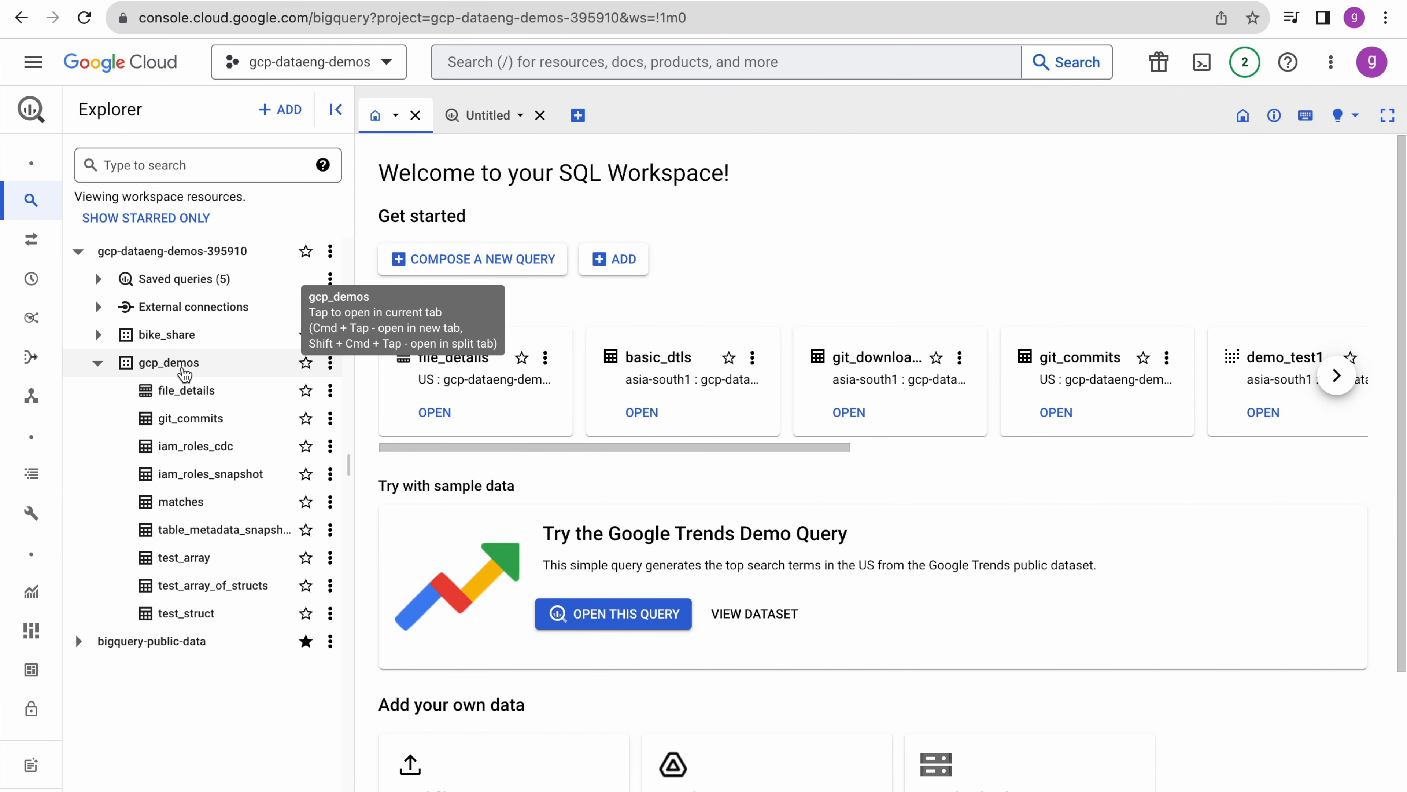
{"action": "left_click", "coordinate": [188, 370]}
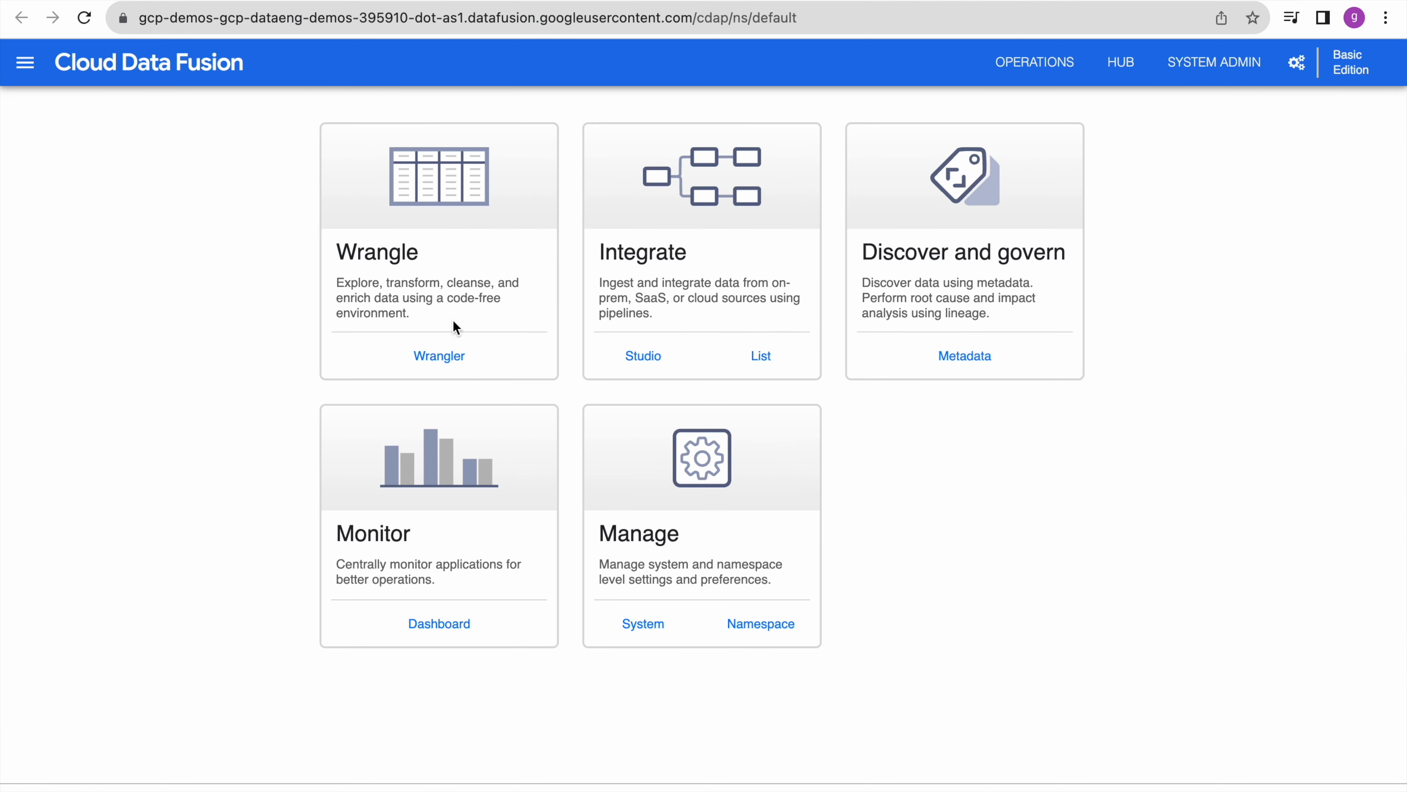
- Launch Wrangler, check the gcp-demos-123 bucket in the console, and return to the bucket list
{"action": "left_click", "coordinate": [442, 358]}
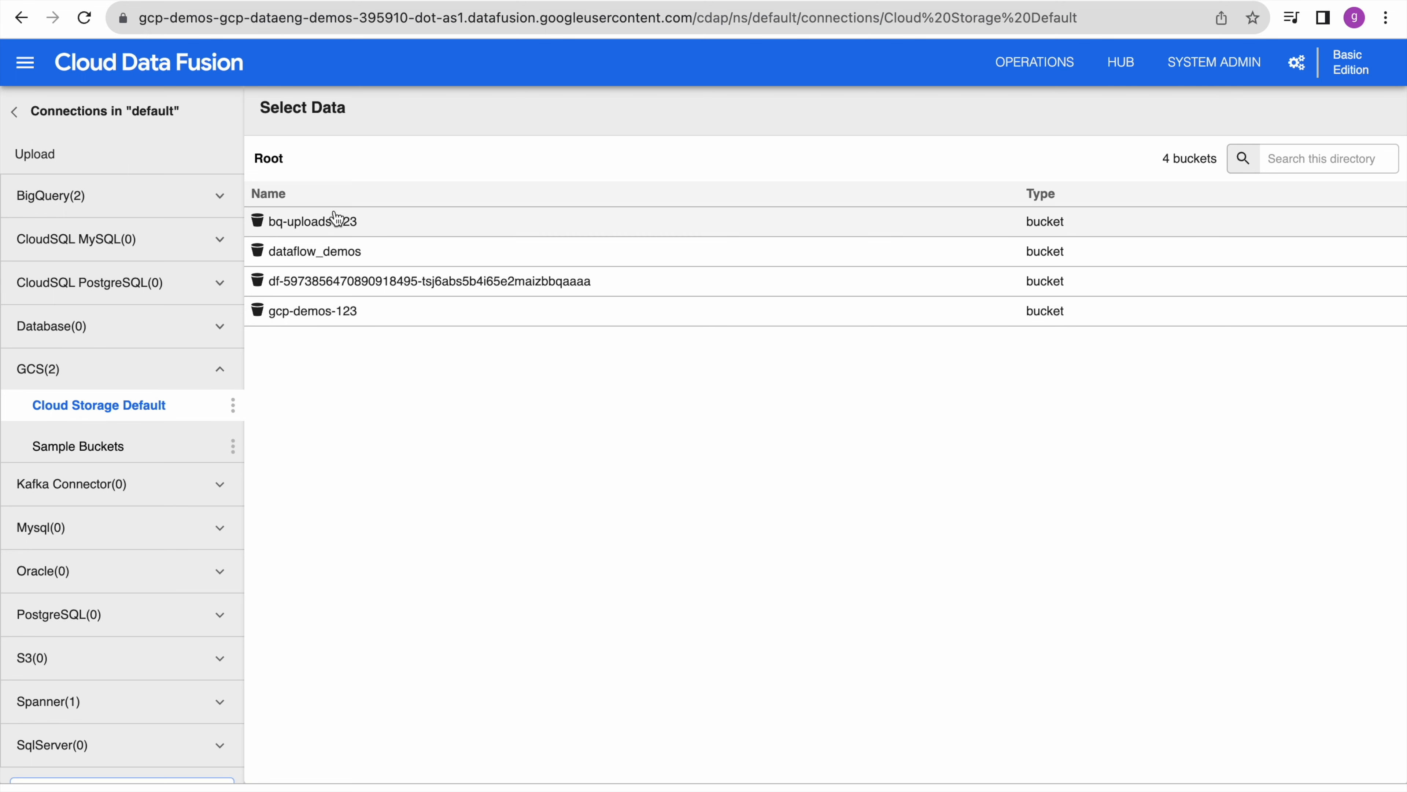
{"action": "left_click", "coordinate": [366, 313]}
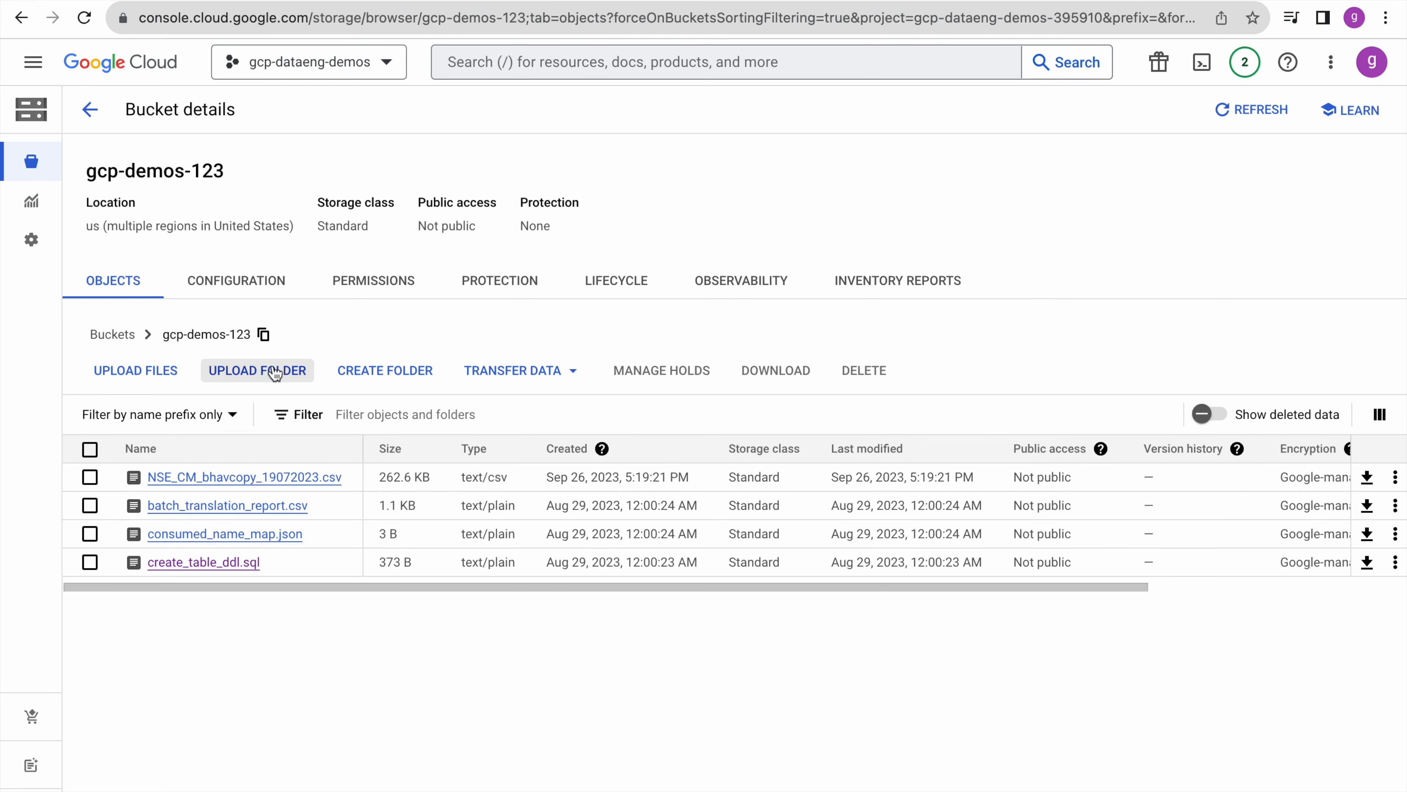
{"action": "left_click", "coordinate": [113, 335]}
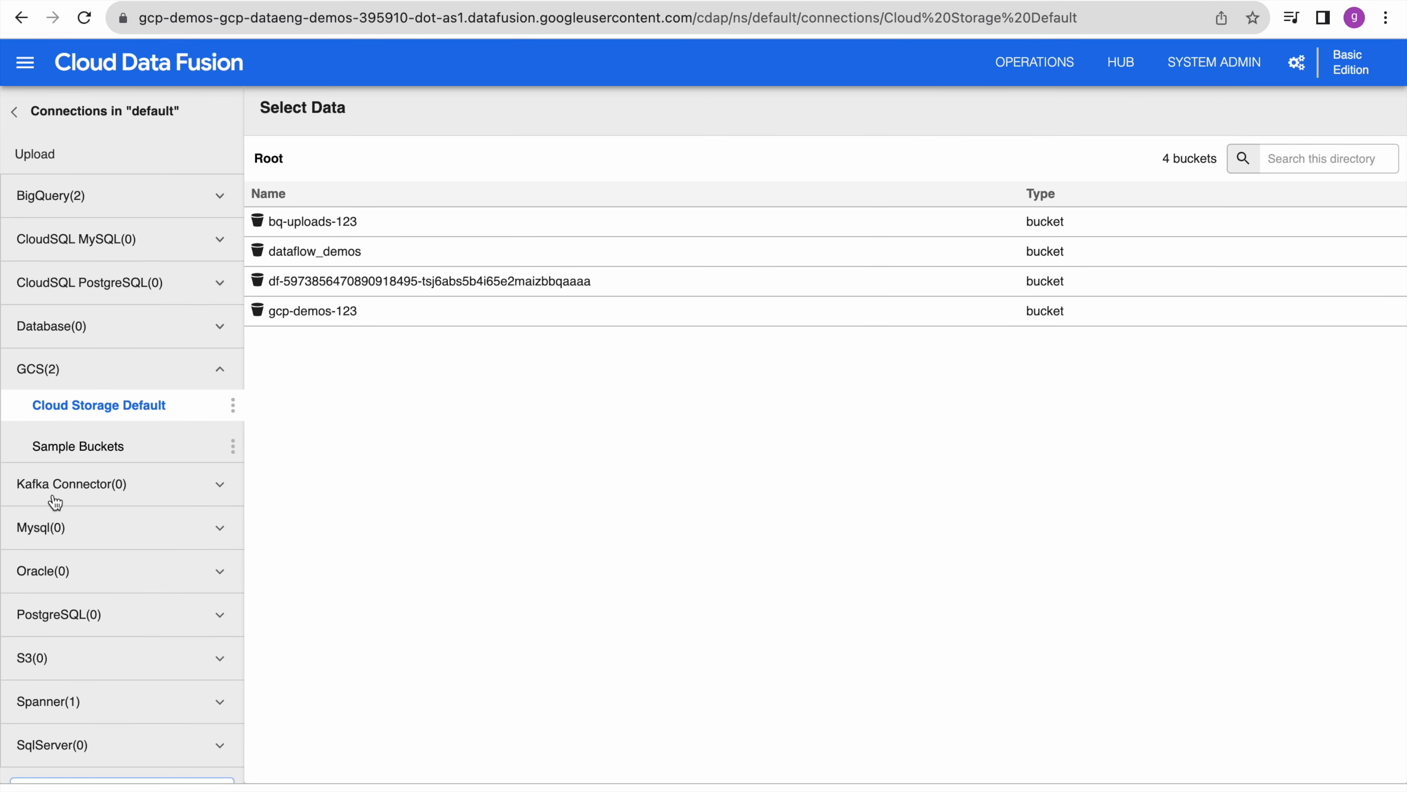
{"action": "scroll", "coordinate": [102, 614], "scroll_direction": "down", "scroll_amount": 1}
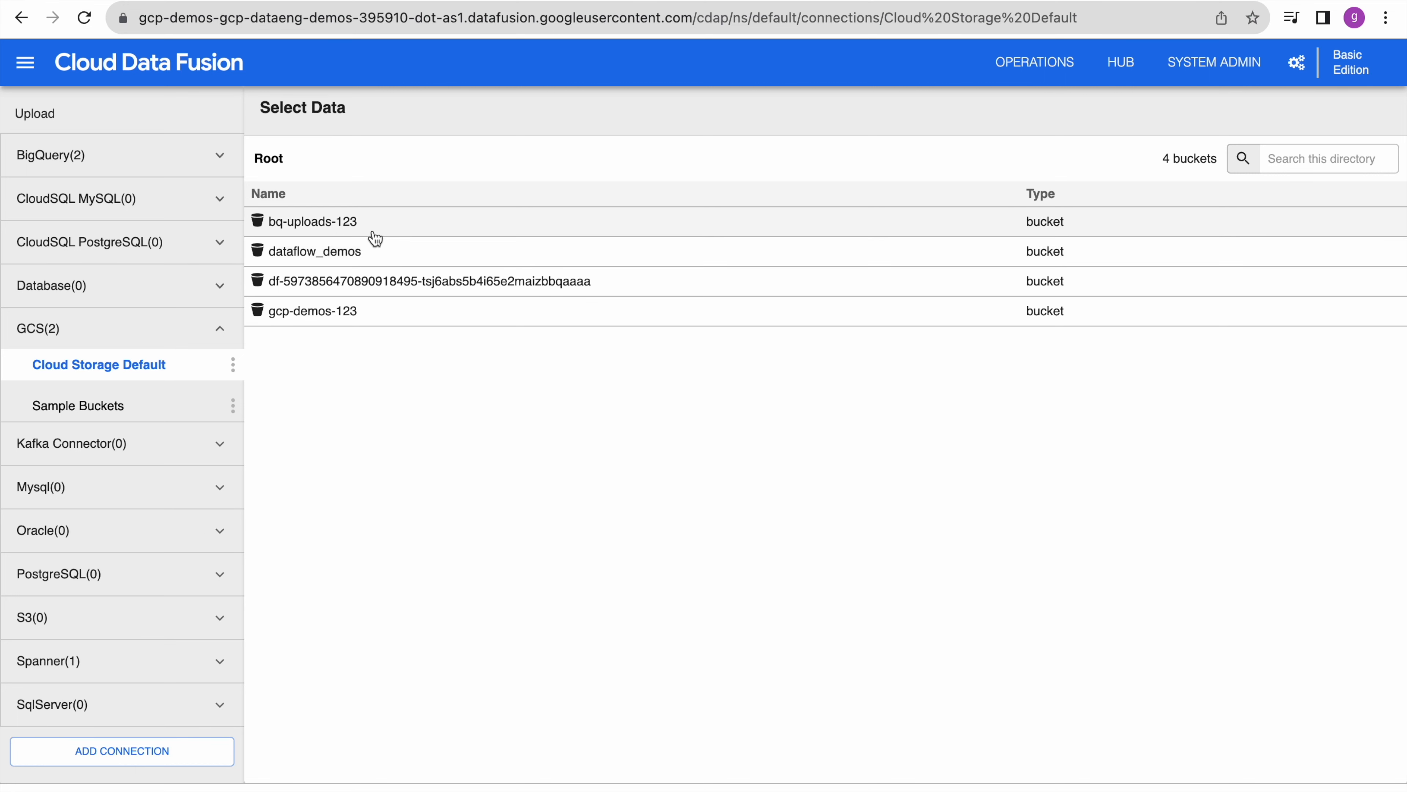
- Open NSE_CM_bhavcopy_19072023.csv from the gcp-demos-123 bucket to reach its parsing options
{"action": "left_click", "coordinate": [315, 312]}
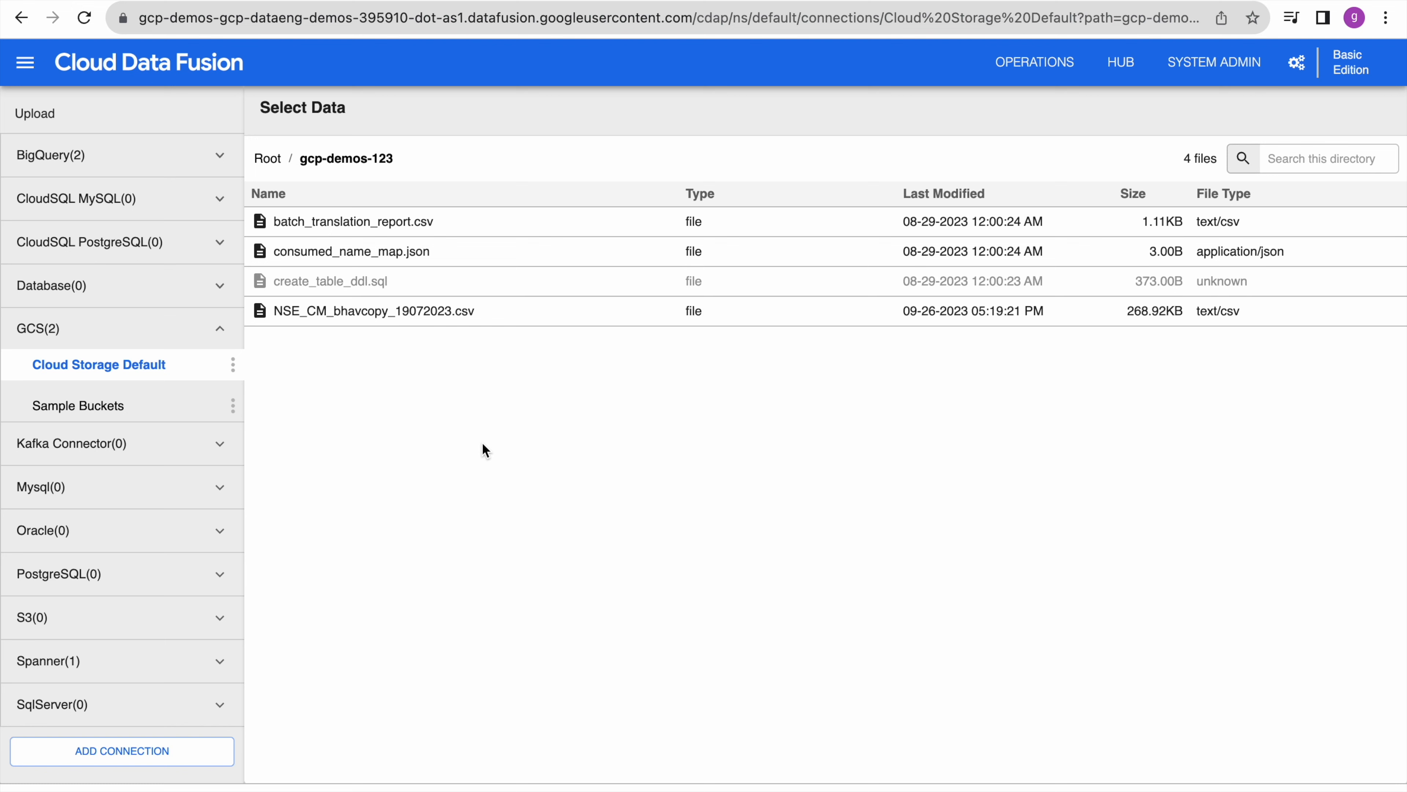
{"action": "left_click", "coordinate": [431, 317]}
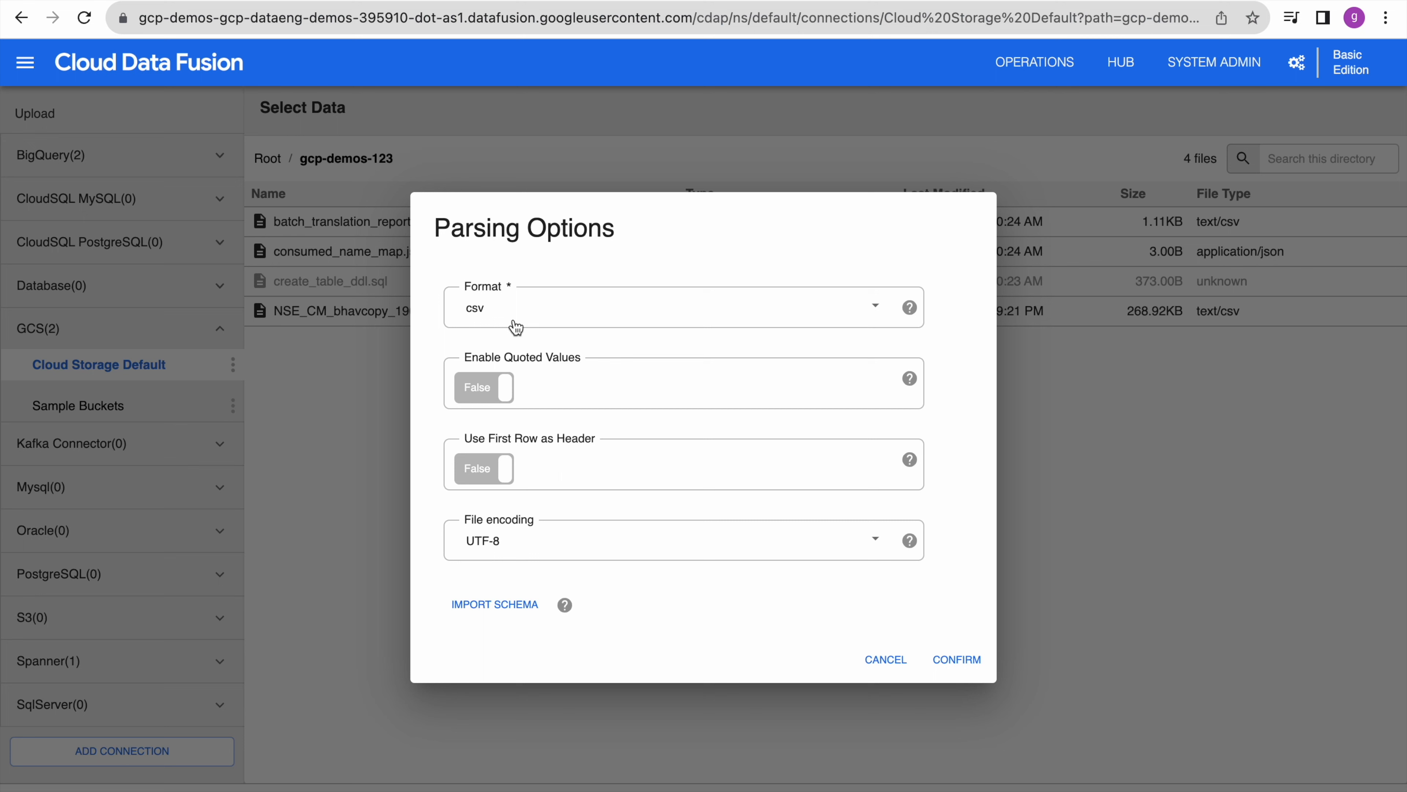
- Load the file as csv with a header row and UTF-8 encoding
{"action": "left_click", "coordinate": [563, 316]}
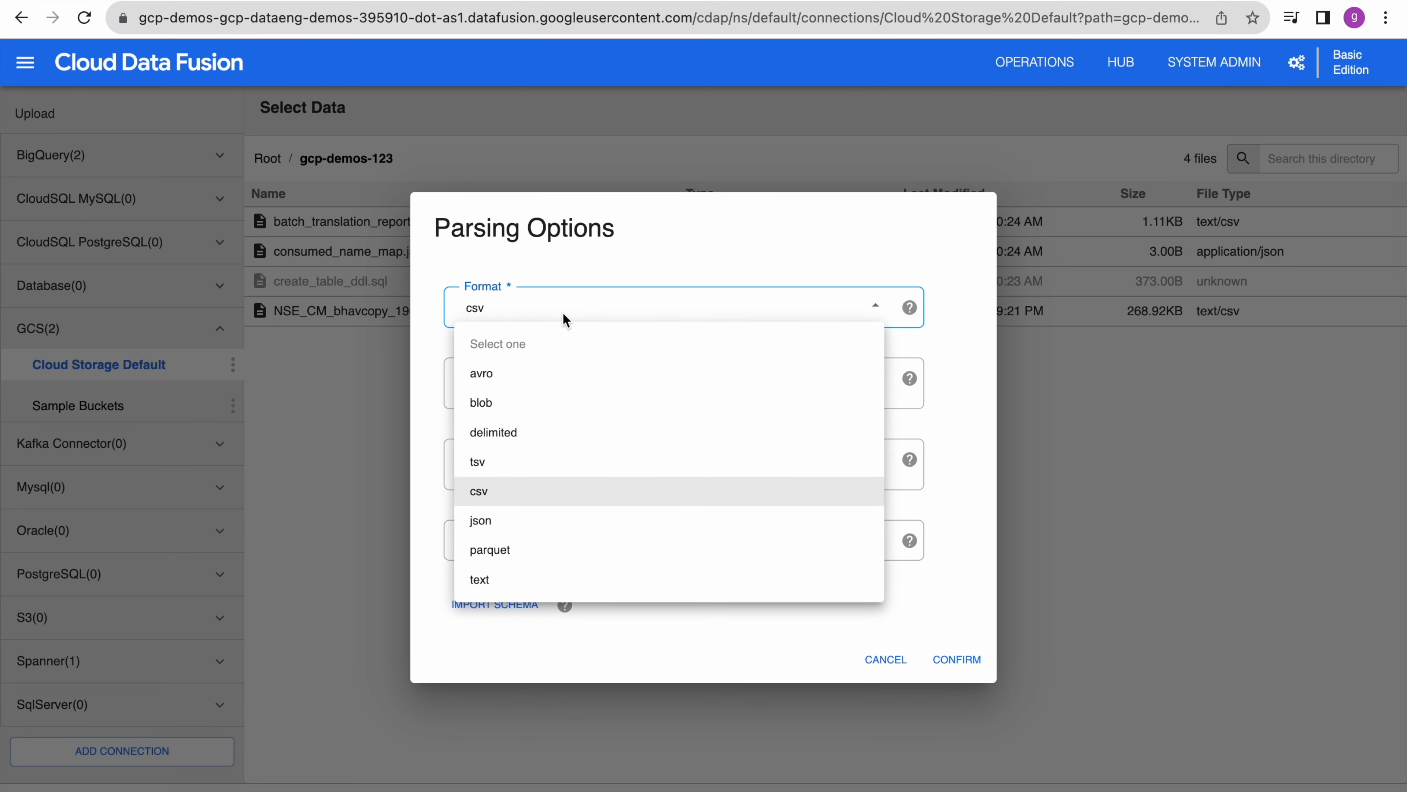
{"action": "left_click", "coordinate": [621, 250]}
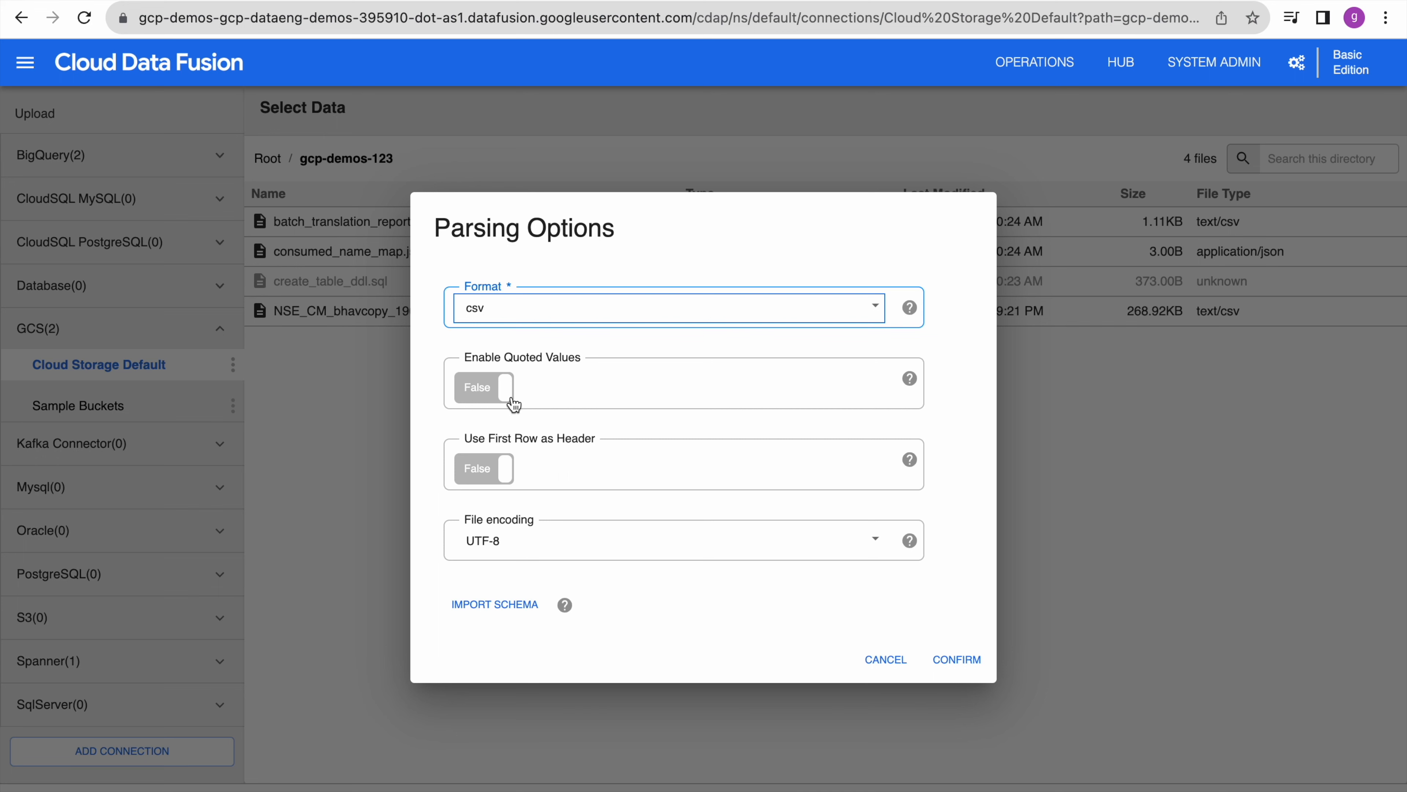
{"action": "left_click", "coordinate": [513, 475]}
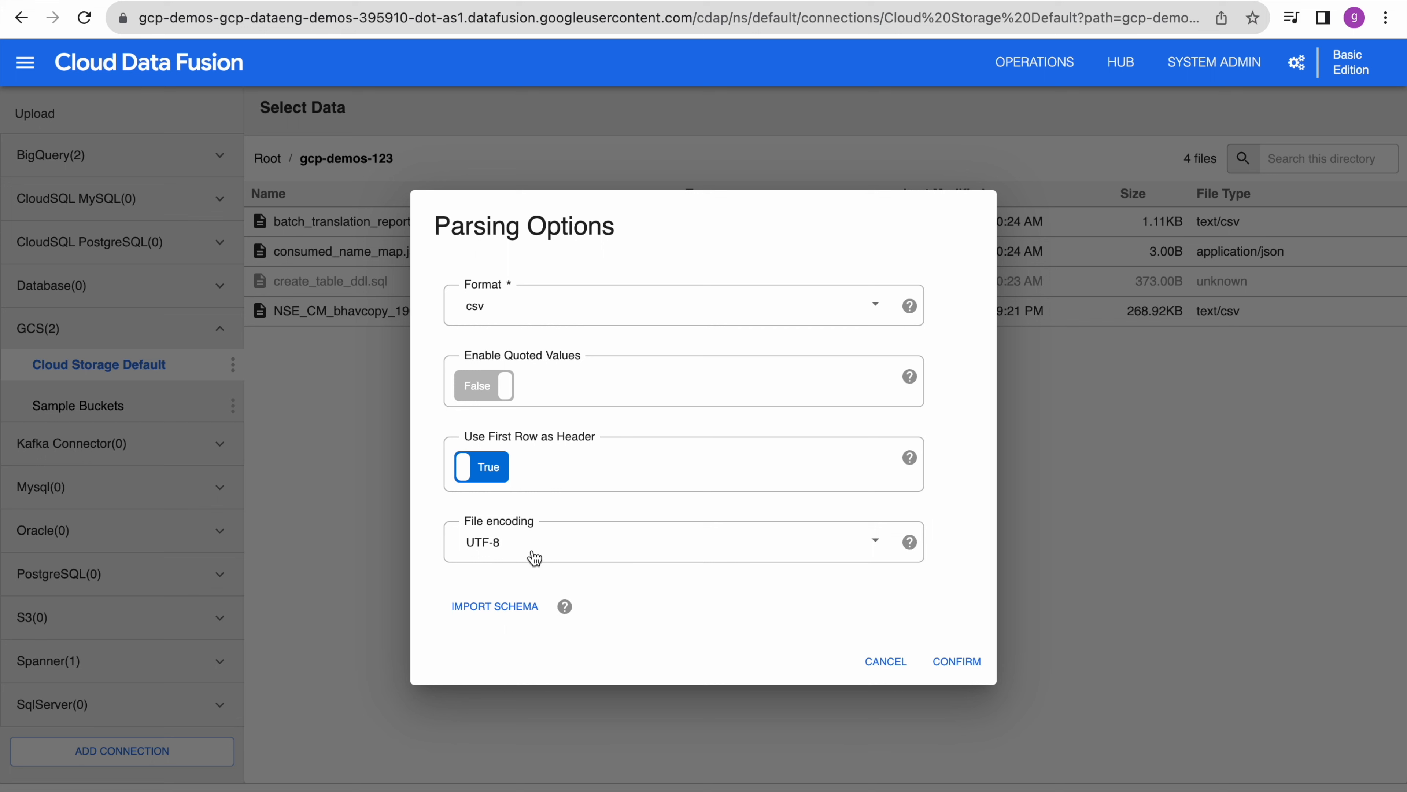
{"action": "left_click", "coordinate": [544, 555]}
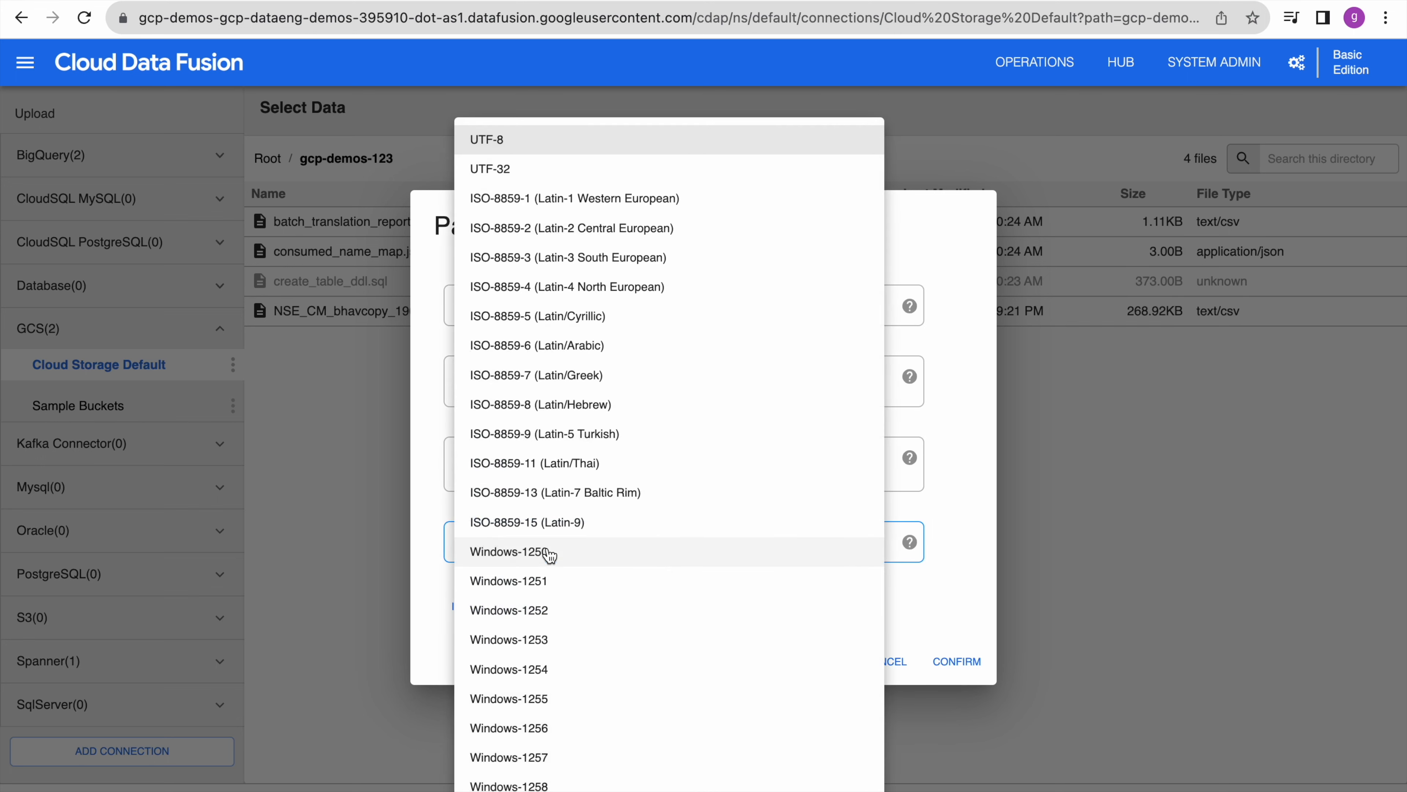
{"action": "left_click", "coordinate": [560, 145]}
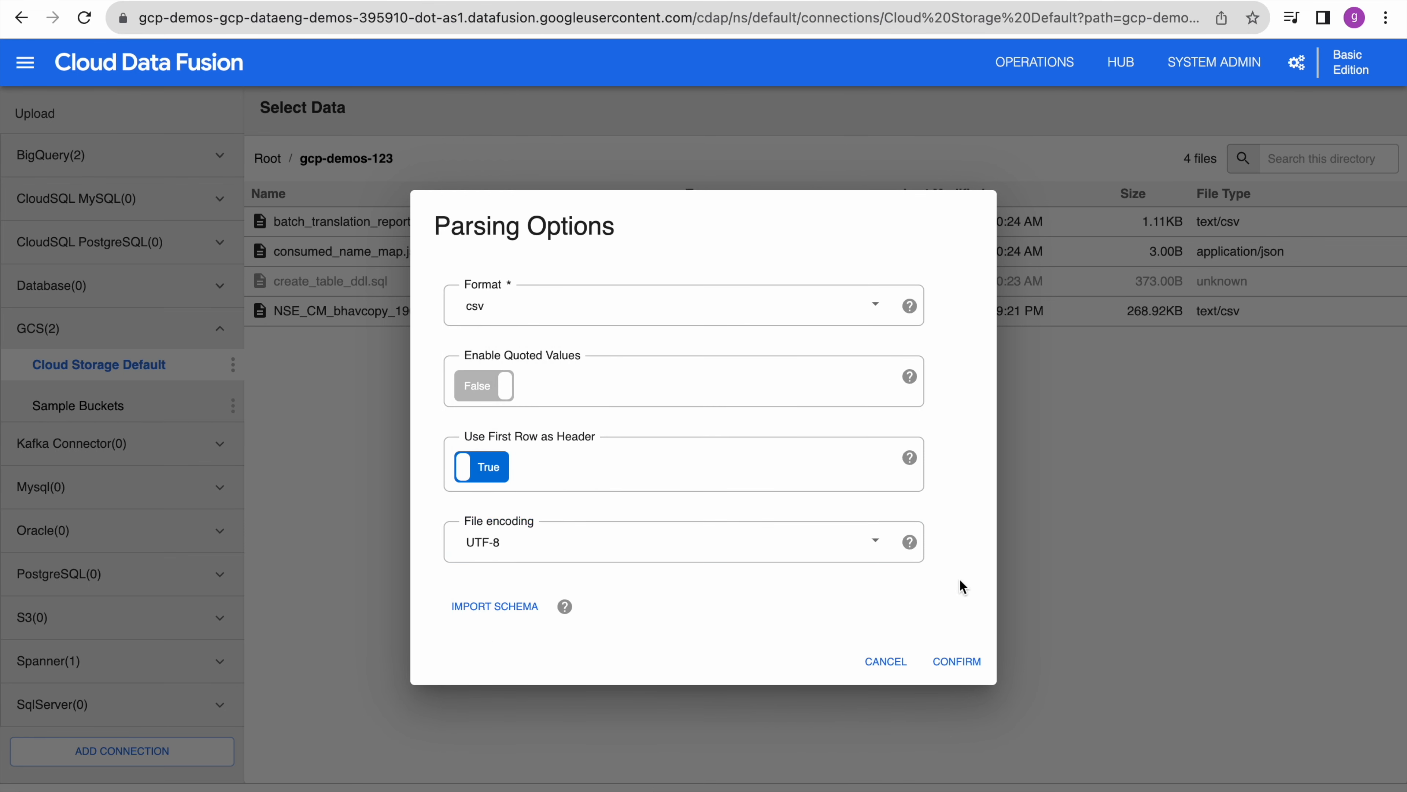
{"action": "left_click", "coordinate": [967, 662]}
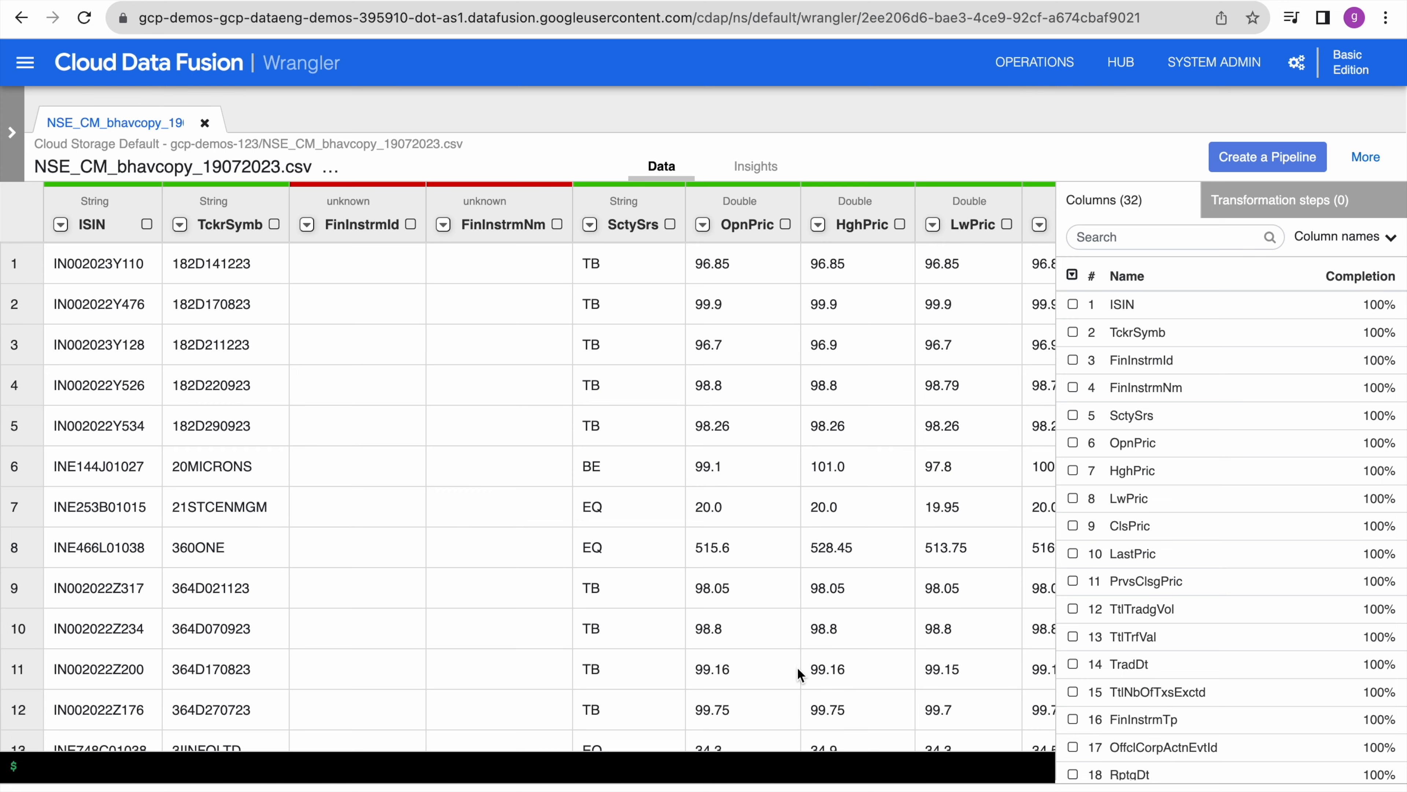
- Browse the 32-column grid and open the empty FinInstrmId column's transformation menu
{"action": "scroll", "coordinate": [797, 667], "scroll_direction": "right", "scroll_amount": 1}
{"action": "scroll", "coordinate": [797, 667], "scroll_direction": "left", "scroll_amount": 1}
{"action": "scroll", "coordinate": [797, 667], "scroll_direction": "right", "scroll_amount": 1}
{"action": "scroll", "coordinate": [798, 667], "scroll_direction": "left", "scroll_amount": 1}
{"action": "scroll", "coordinate": [797, 667], "scroll_direction": "right", "scroll_amount": 15}
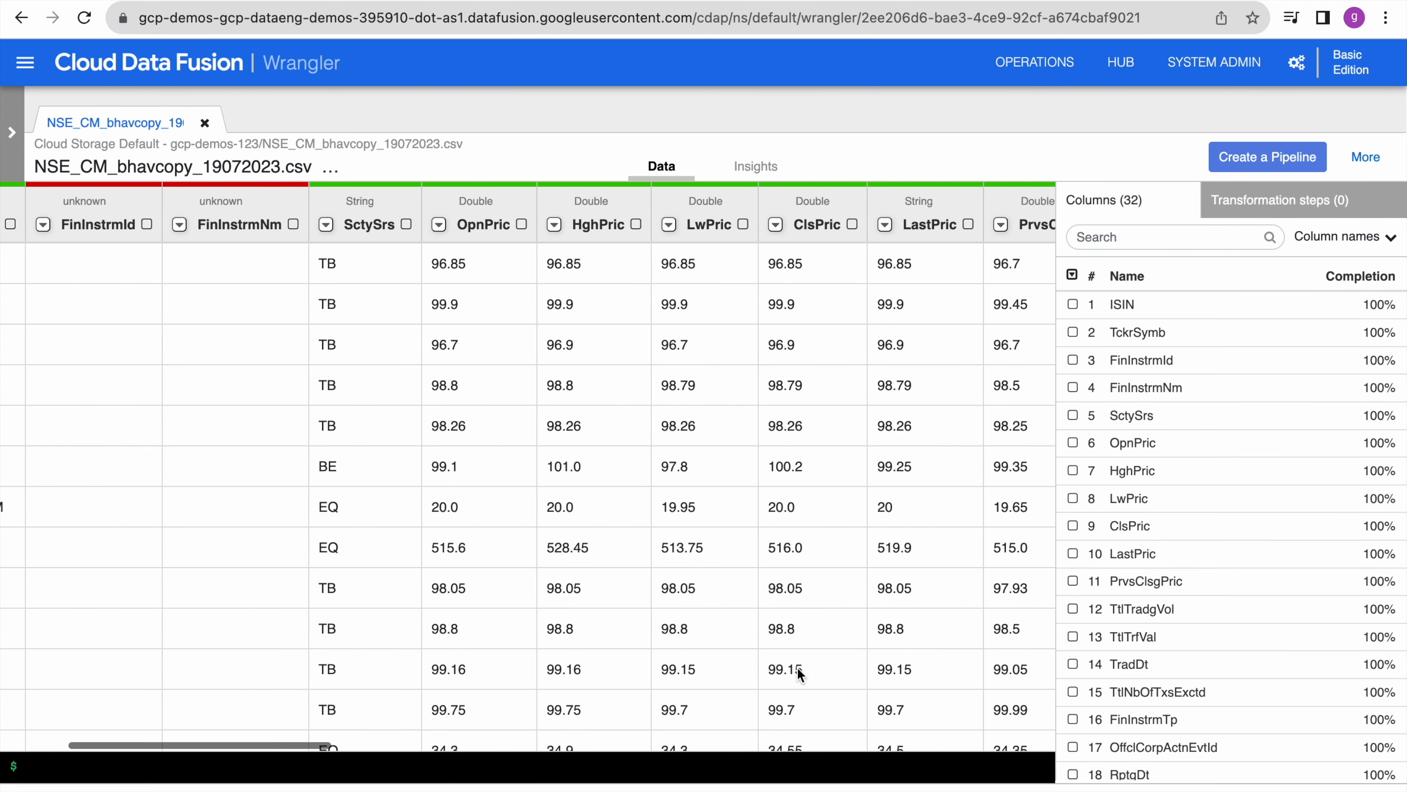
{"action": "scroll", "coordinate": [797, 667], "scroll_direction": "right", "scroll_amount": 15}
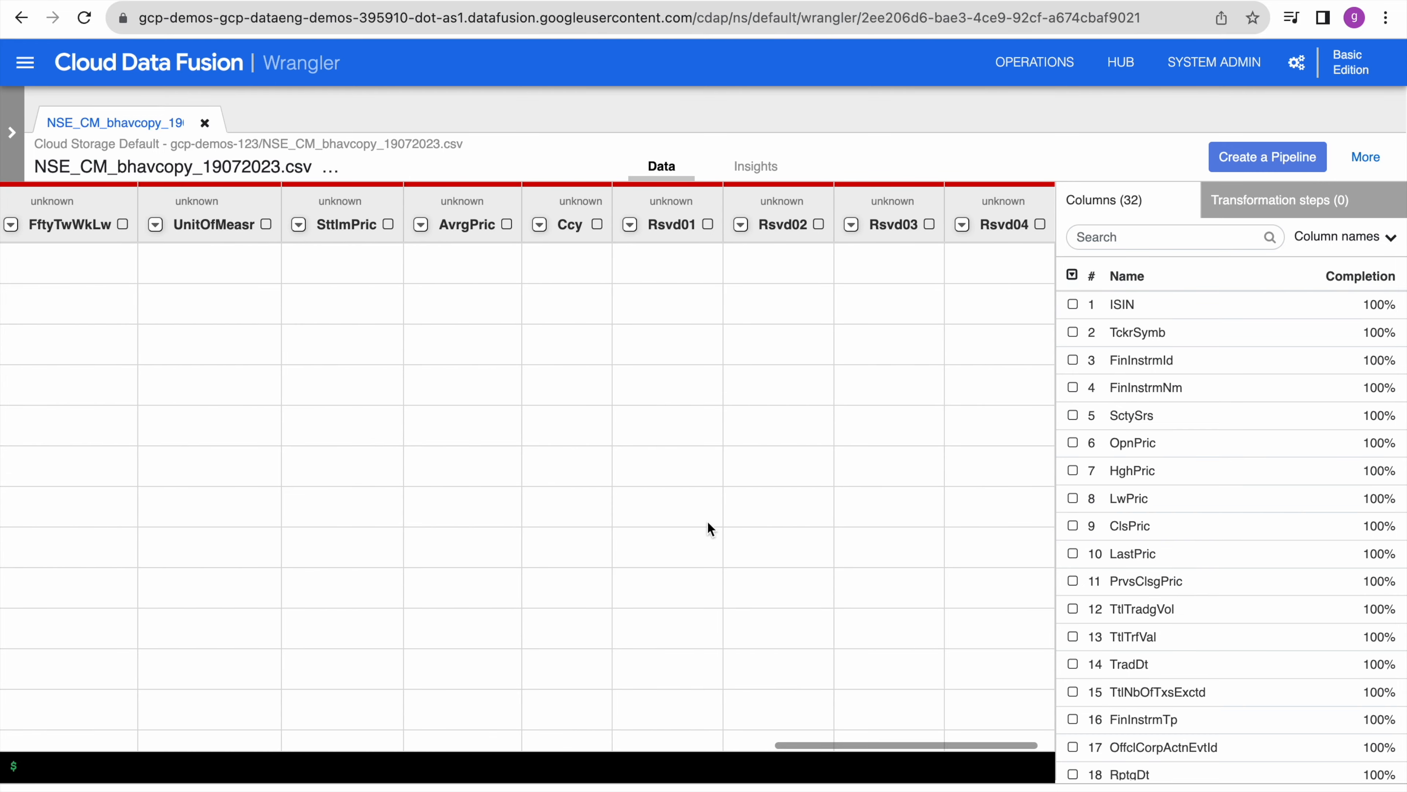
{"action": "scroll", "coordinate": [712, 516], "scroll_direction": "down", "scroll_amount": 3}
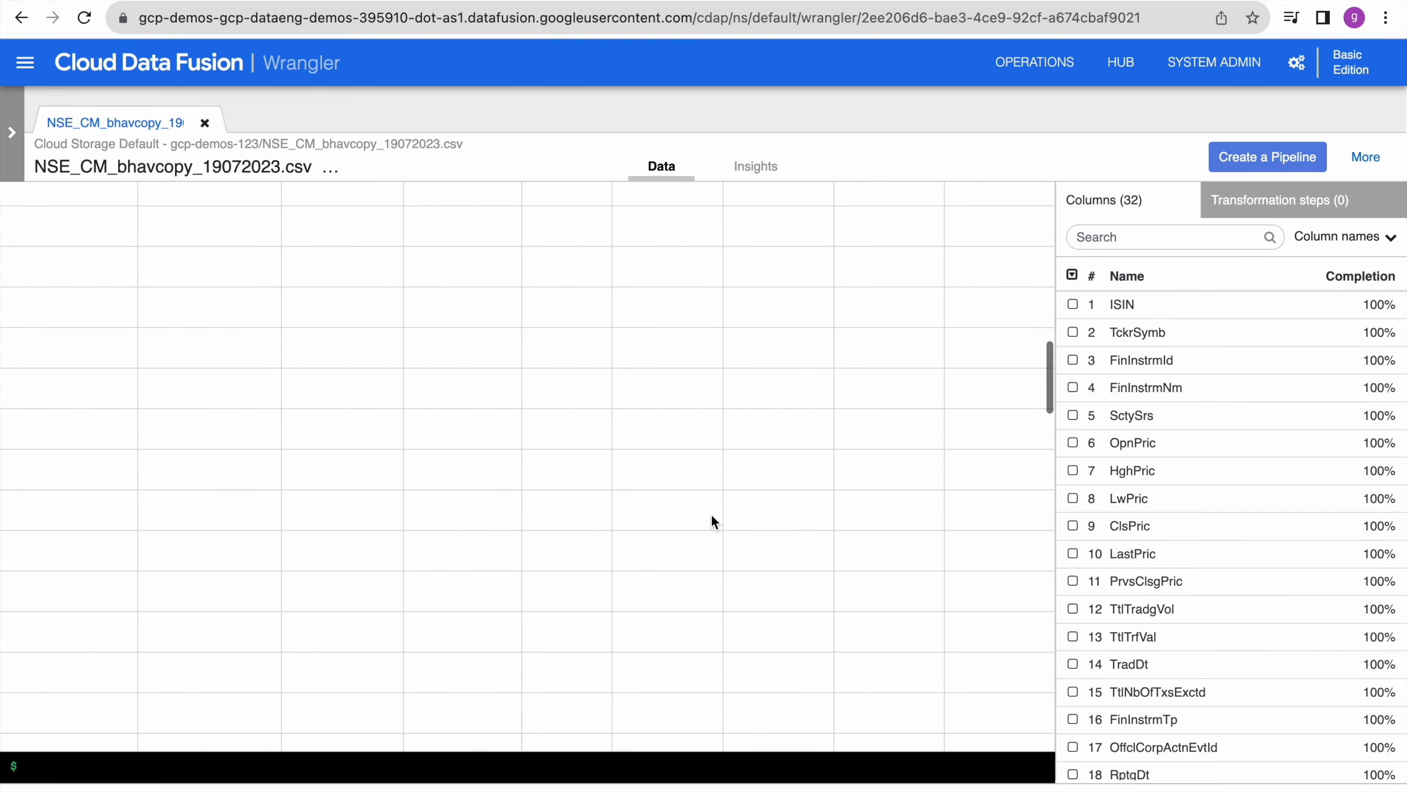
{"action": "scroll", "coordinate": [1171, 522], "scroll_direction": "down", "scroll_amount": 7}
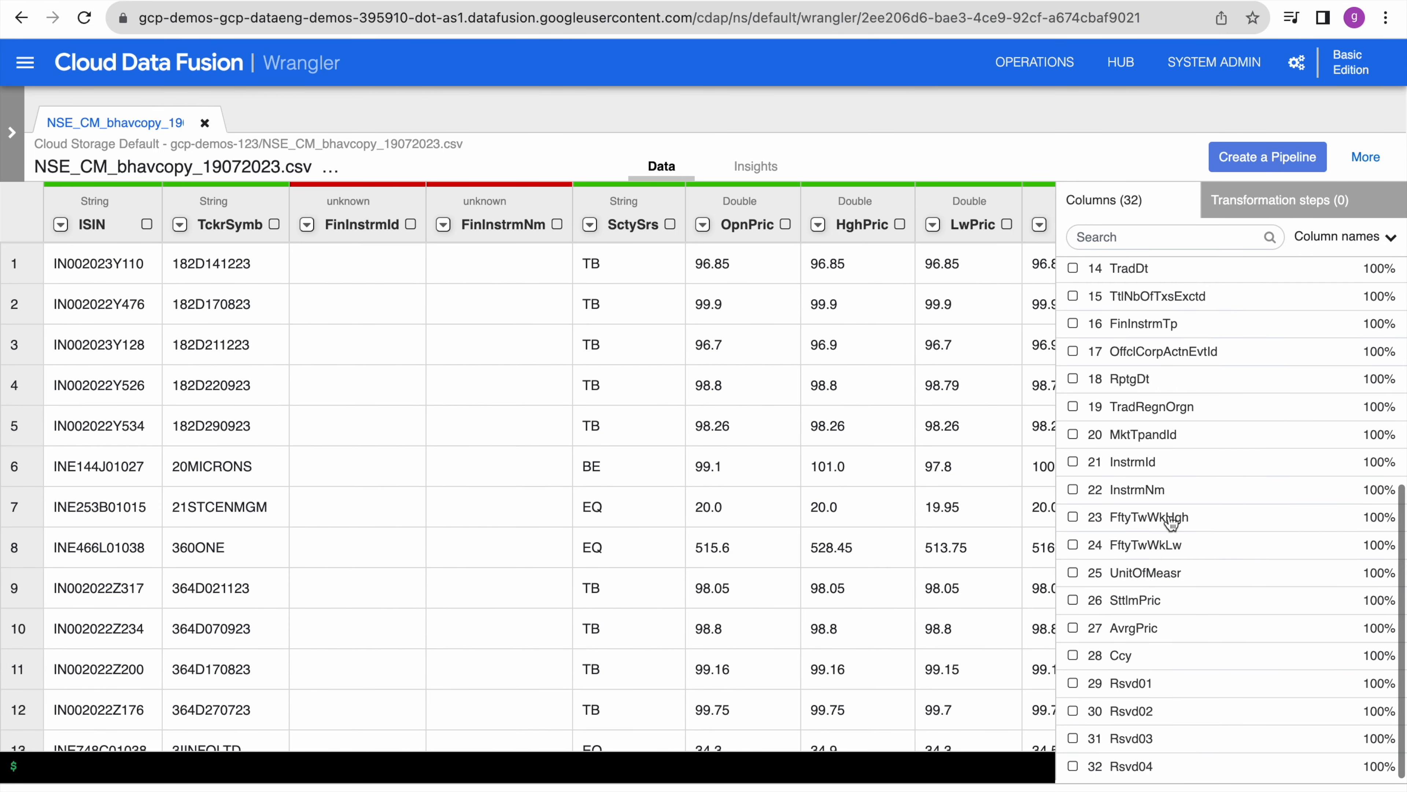
{"action": "scroll", "coordinate": [1170, 523], "scroll_direction": "up", "scroll_amount": 7}
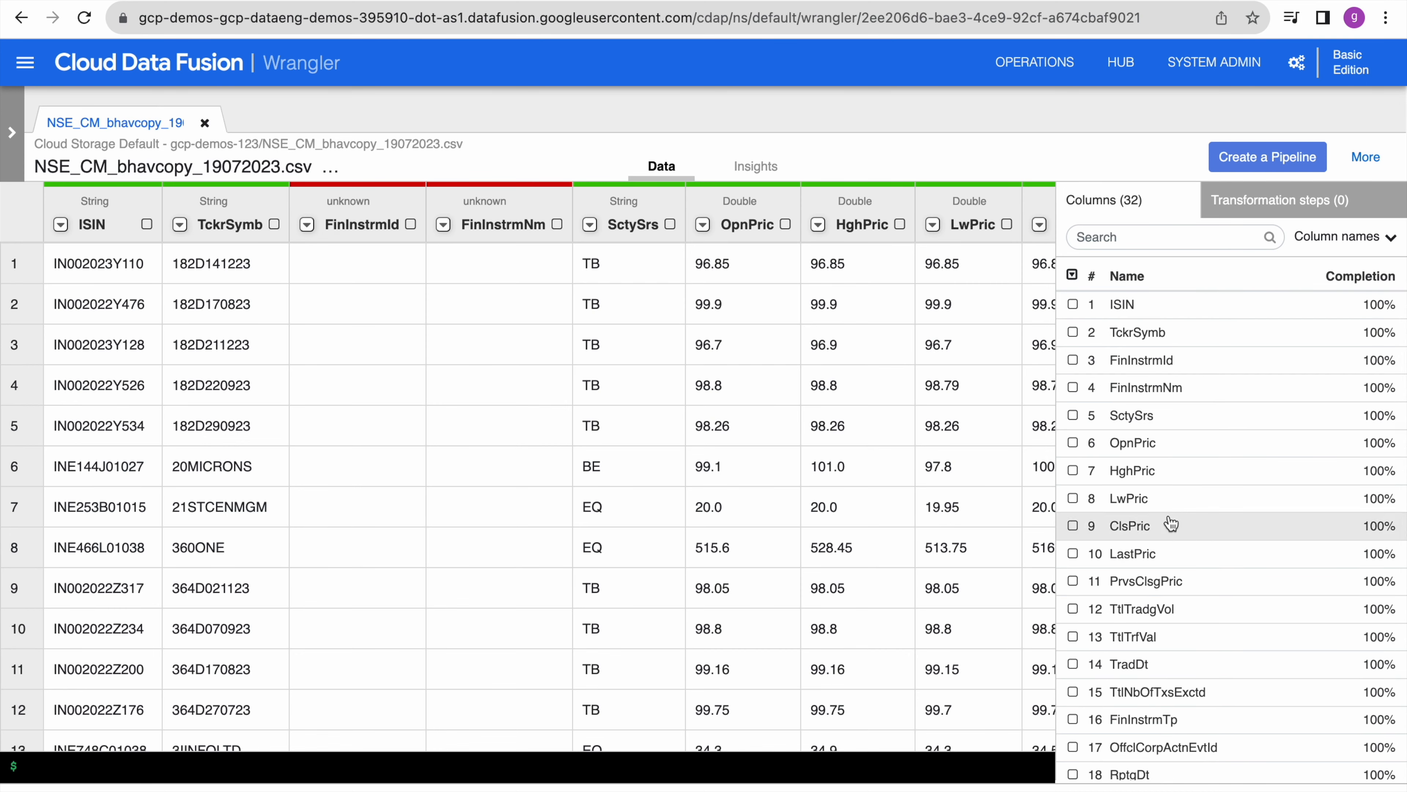
{"action": "scroll", "coordinate": [1171, 523], "scroll_direction": "down", "scroll_amount": 7}
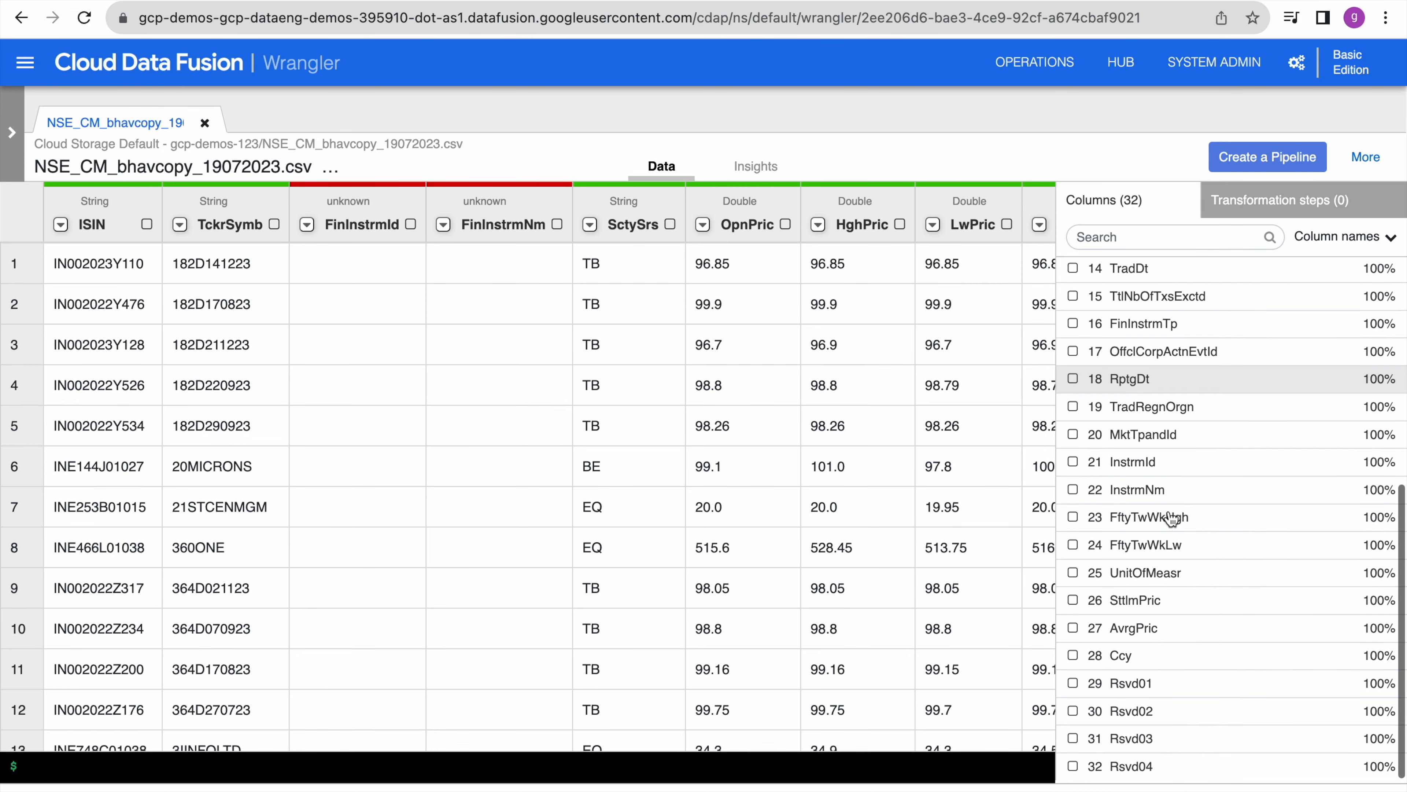
{"action": "left_click", "coordinate": [308, 224]}
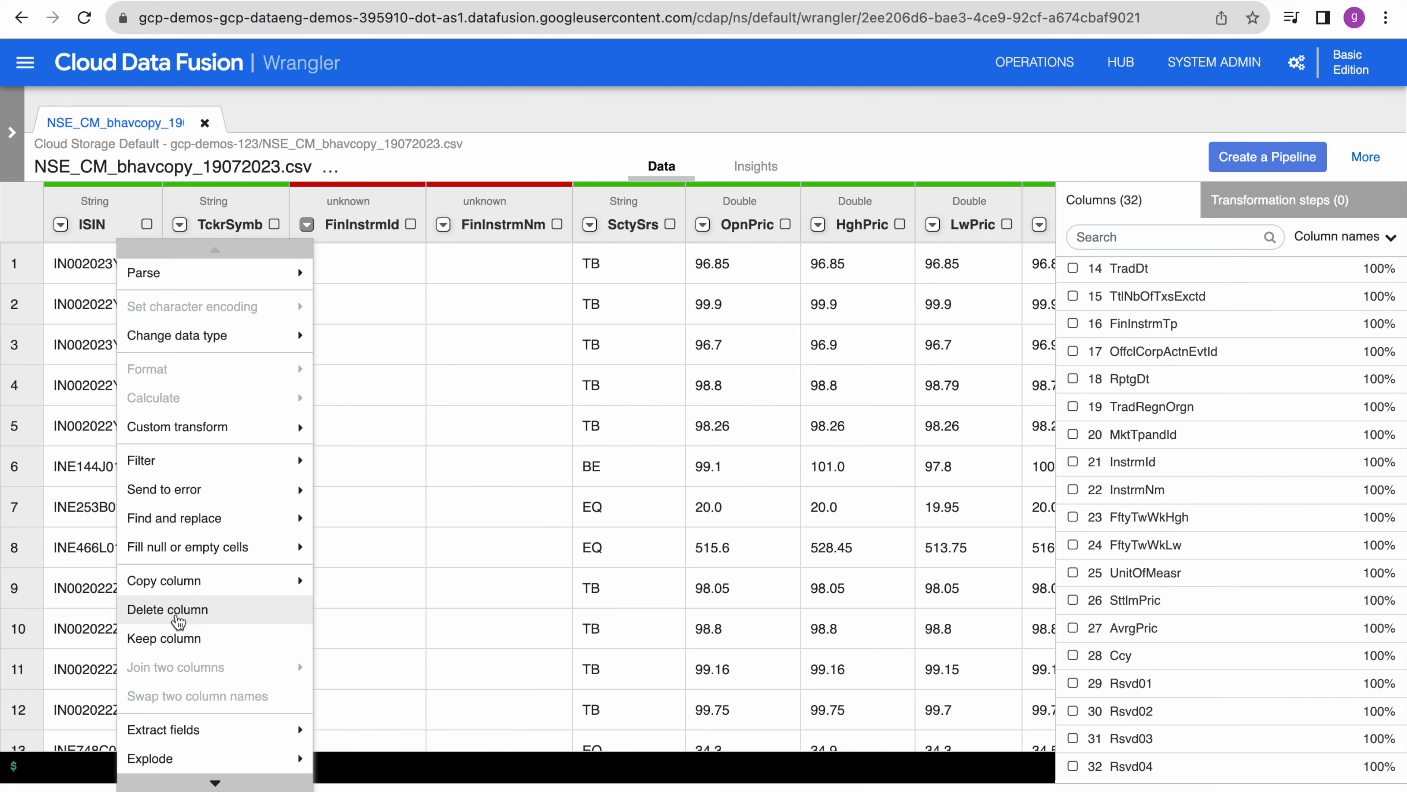
- Delete FinInstrmId, then remove the resulting drop step so all 32 columns remain
{"action": "left_click", "coordinate": [179, 616]}
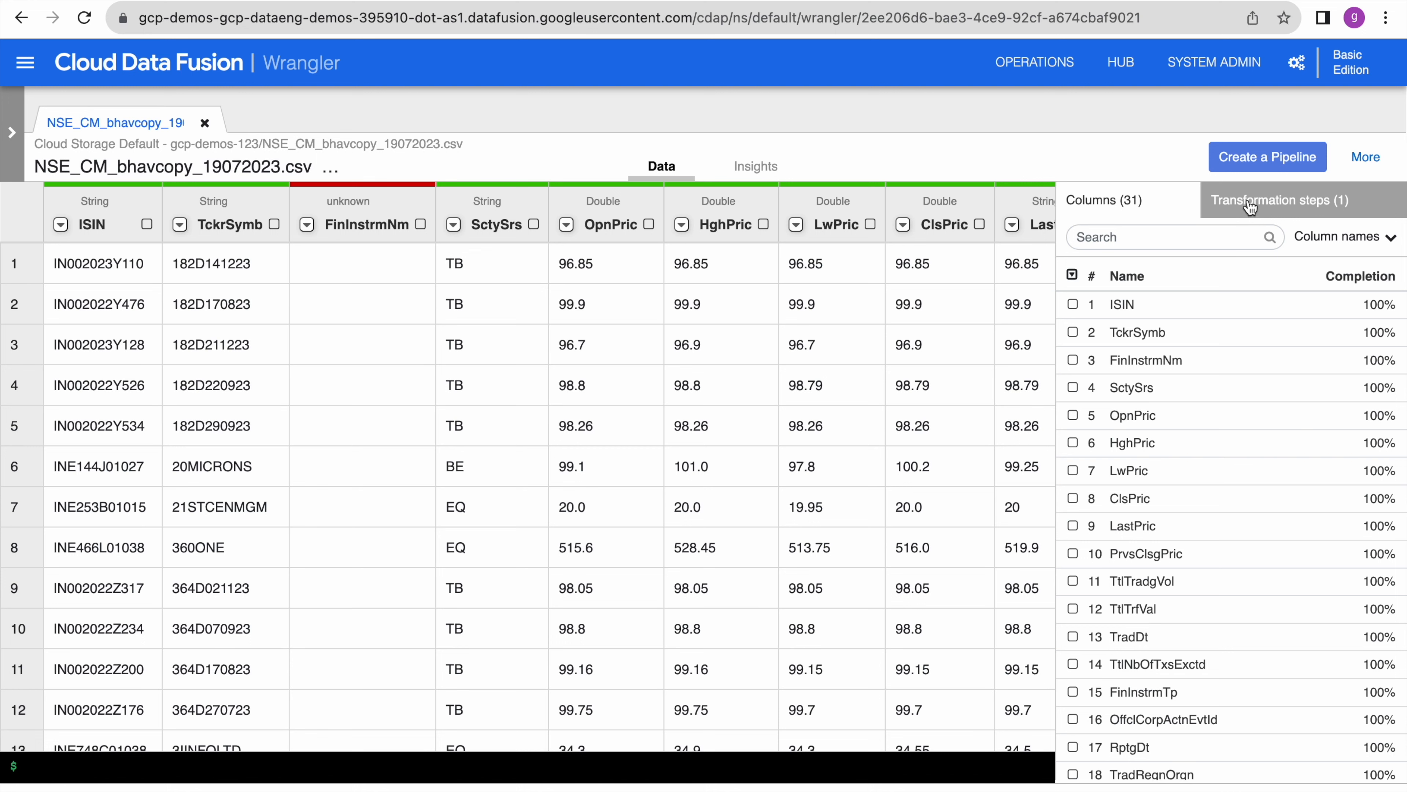
{"action": "left_click", "coordinate": [1275, 205]}
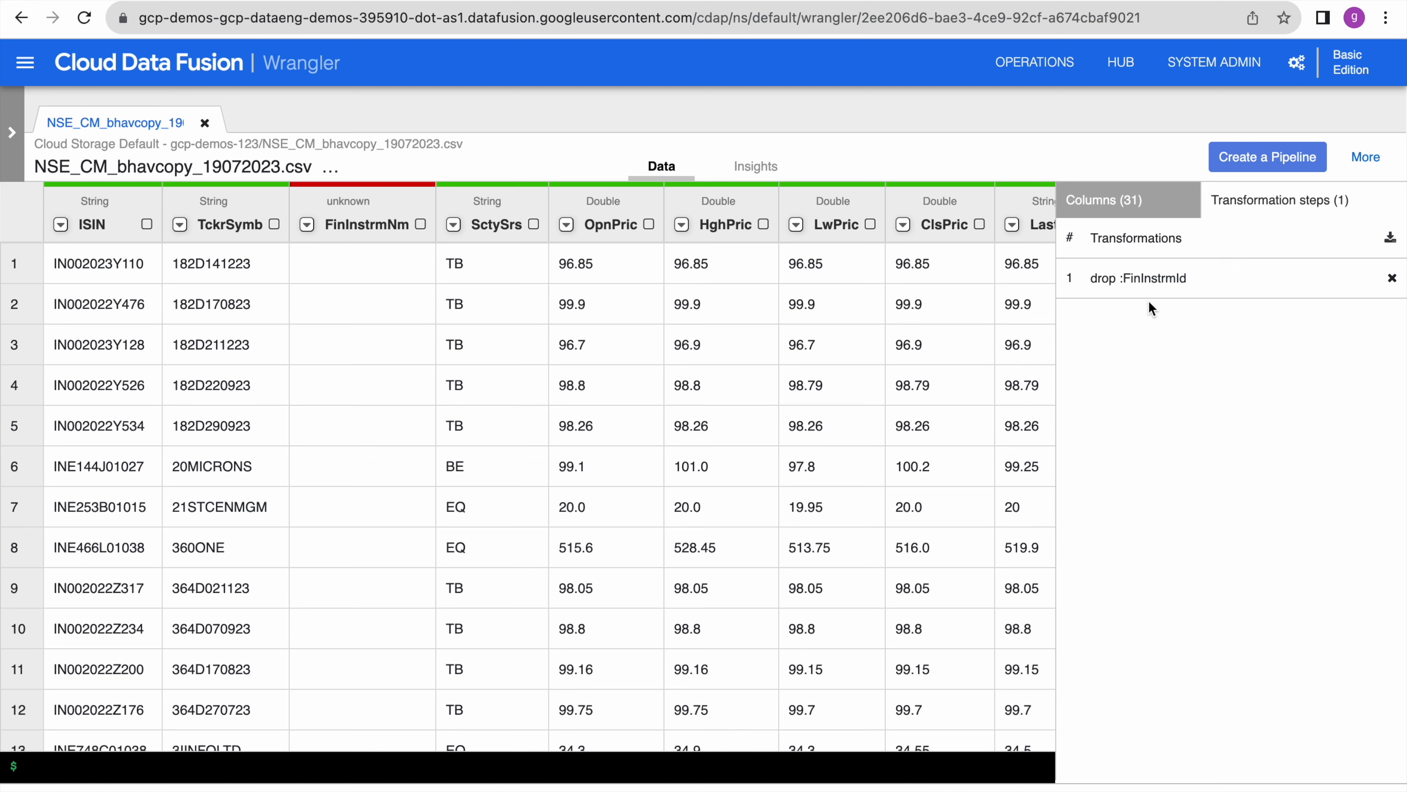
{"action": "left_click", "coordinate": [47, 766]}
{"action": "type", "text": "drop"}
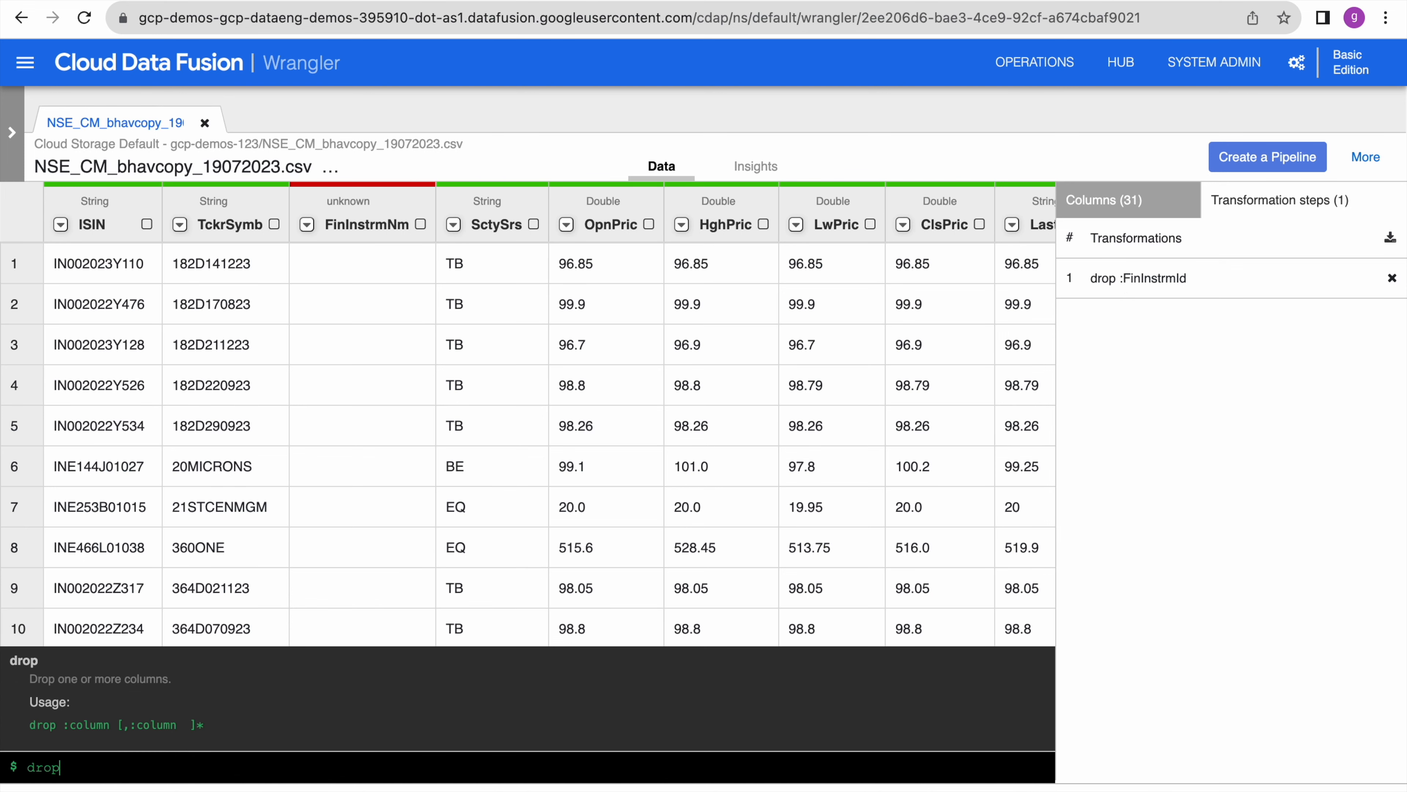
{"action": "type", "text": ":"}
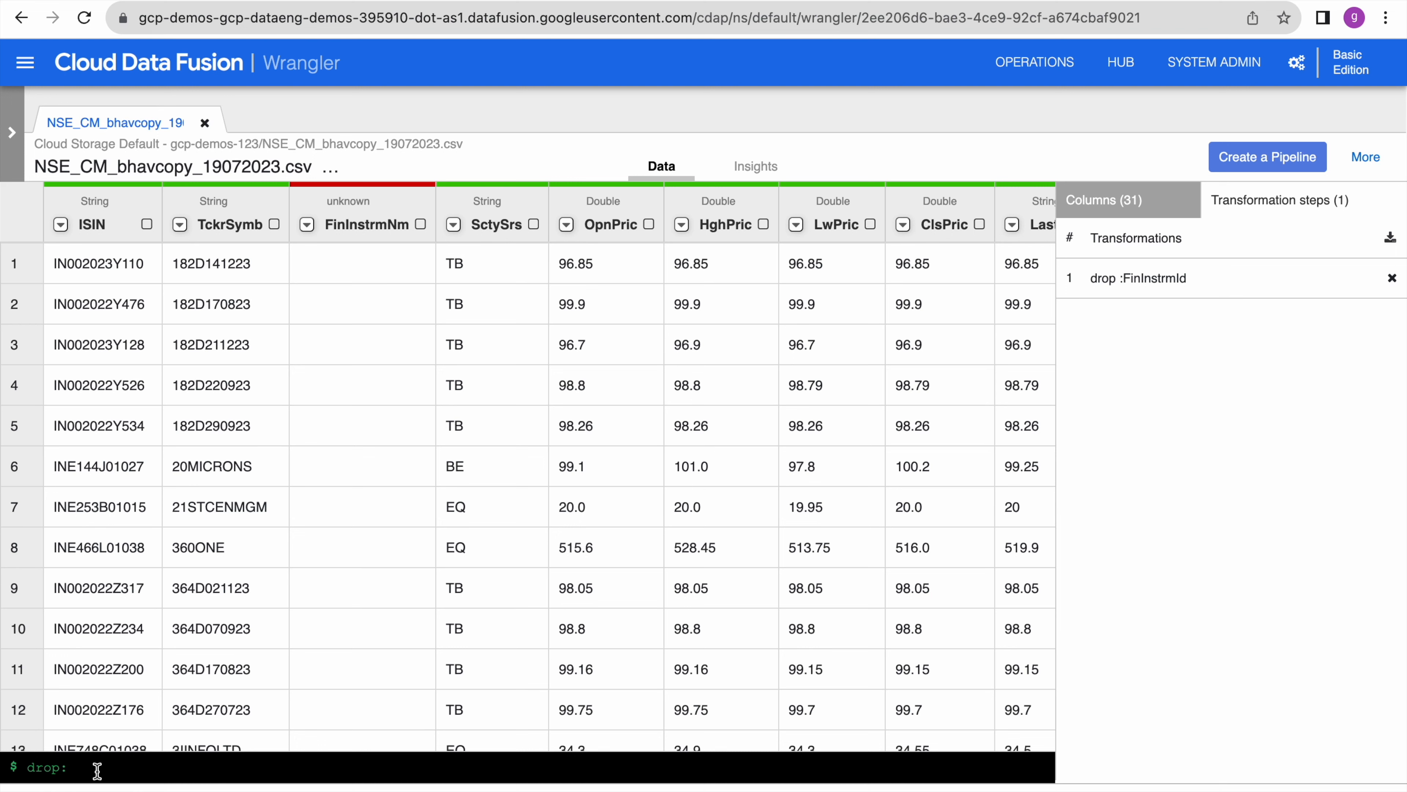
{"action": "key", "text": "BackSpace"}
{"action": "key", "text": "BackSpace"}
{"action": "key", "text": "BackSpace"}
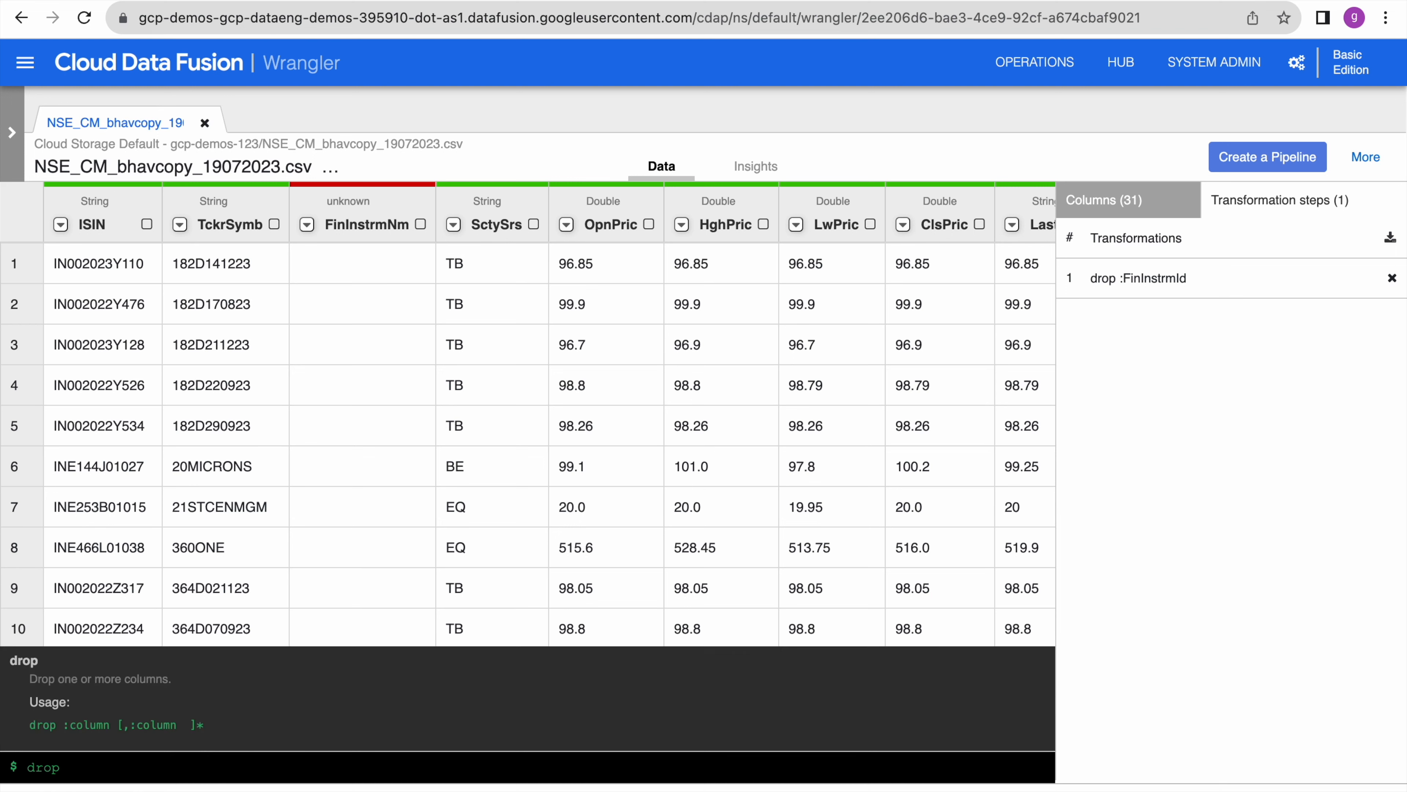
{"action": "key", "text": "BackSpace"}
{"action": "key", "text": "BackSpace"}
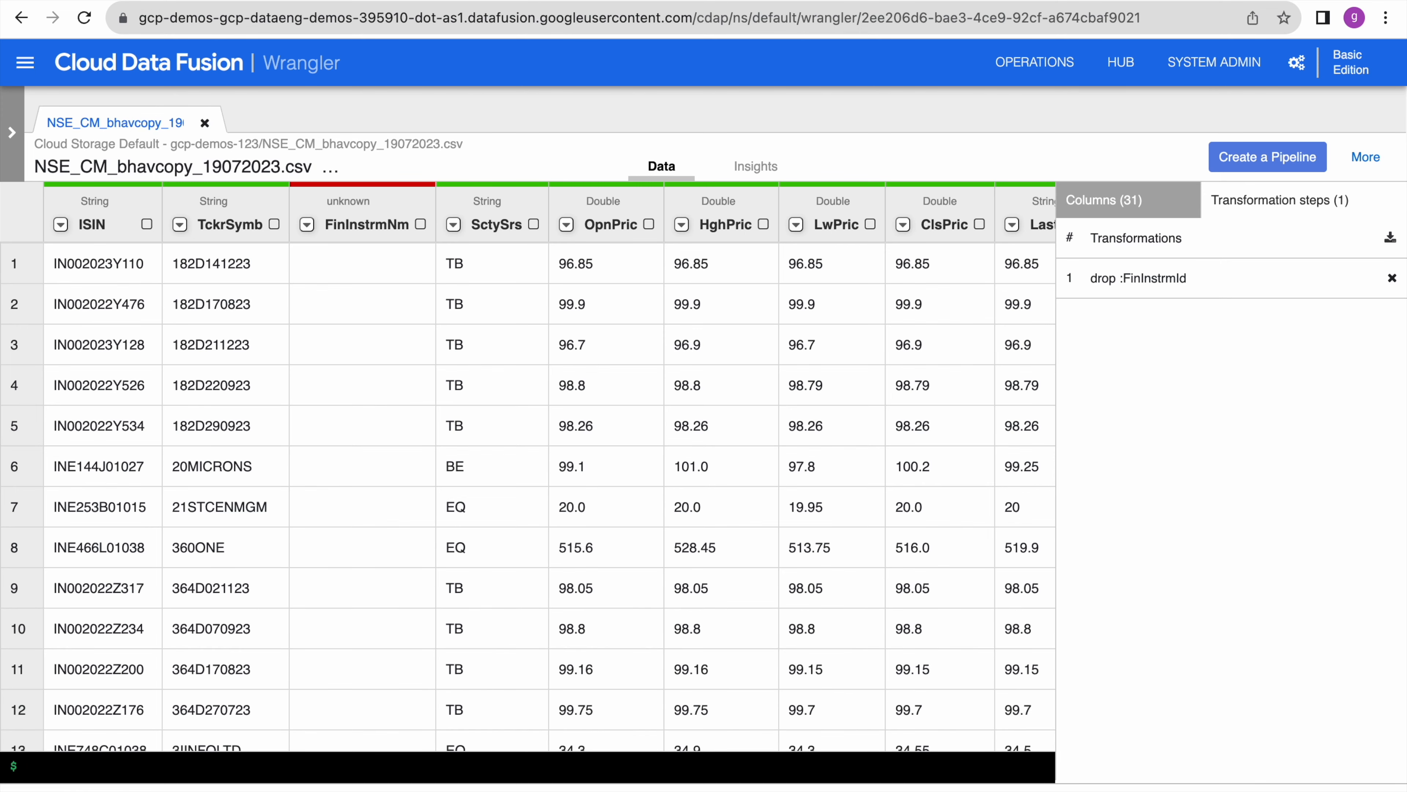
{"action": "left_click", "coordinate": [1392, 279]}
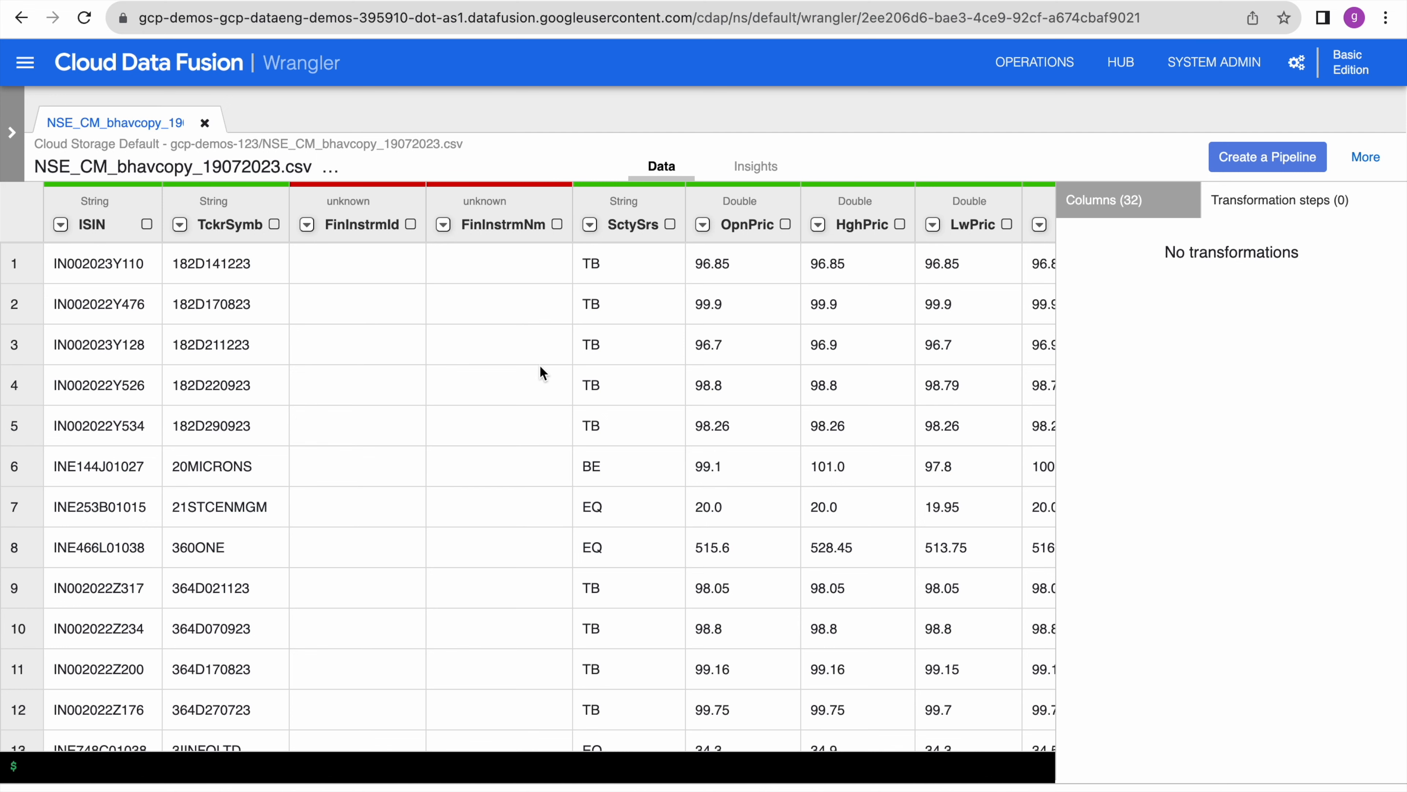
- Reopen the FinInstrmId column menu and tick FinInstrmId for a multi-column action
{"action": "scroll", "coordinate": [540, 366], "scroll_direction": "right", "scroll_amount": 10}
{"action": "scroll", "coordinate": [401, 381], "scroll_direction": "right", "scroll_amount": 15}
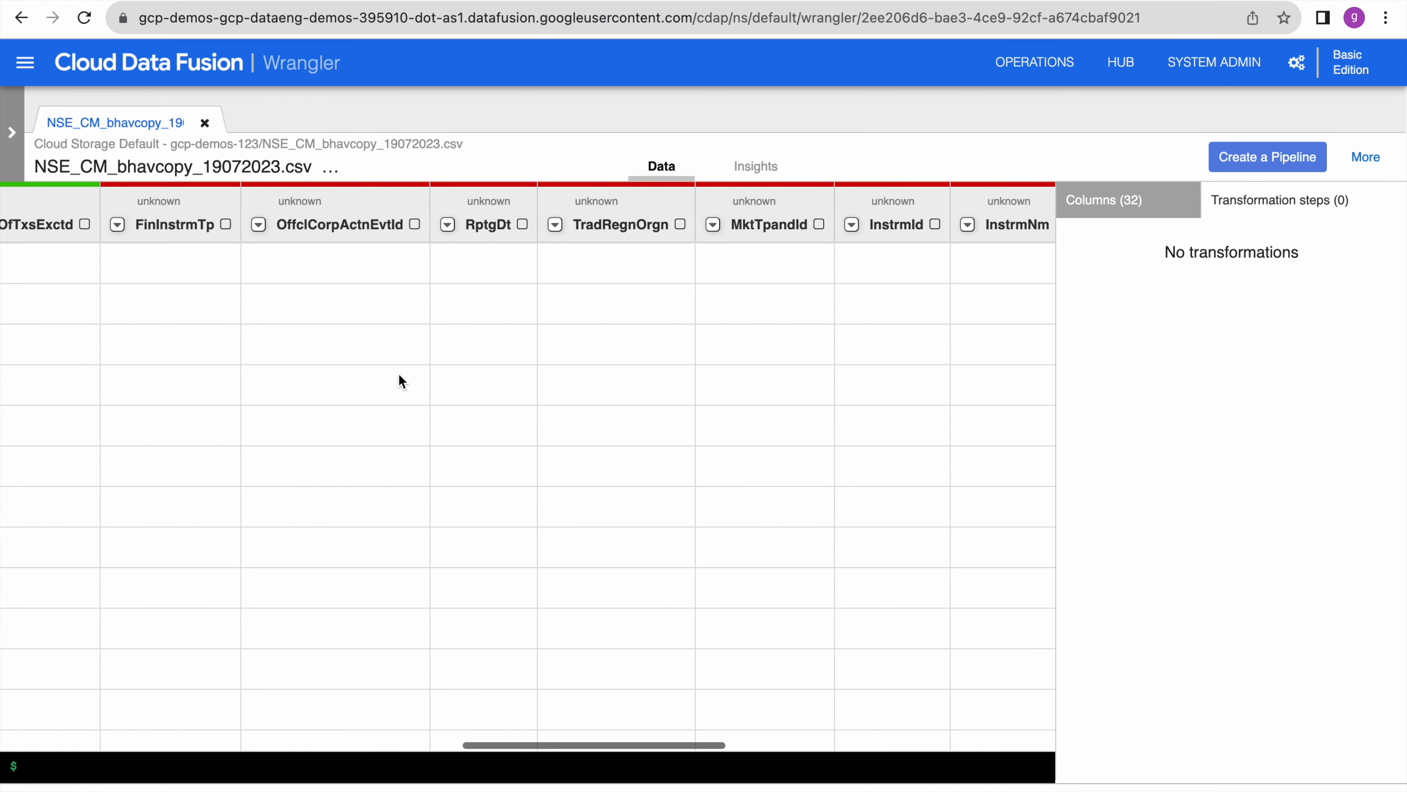
{"action": "scroll", "coordinate": [401, 381], "scroll_direction": "left", "scroll_amount": 20}
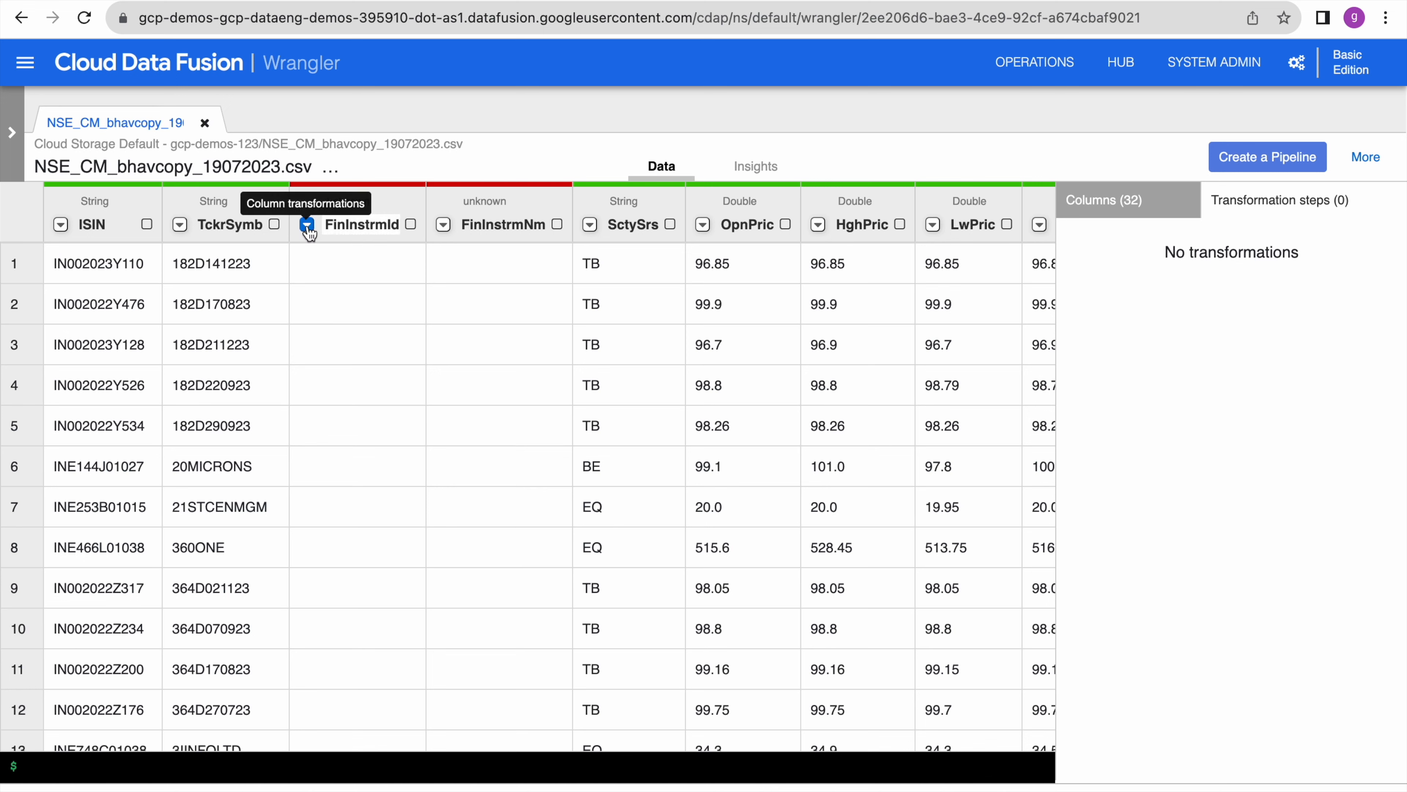
{"action": "left_click", "coordinate": [308, 224]}
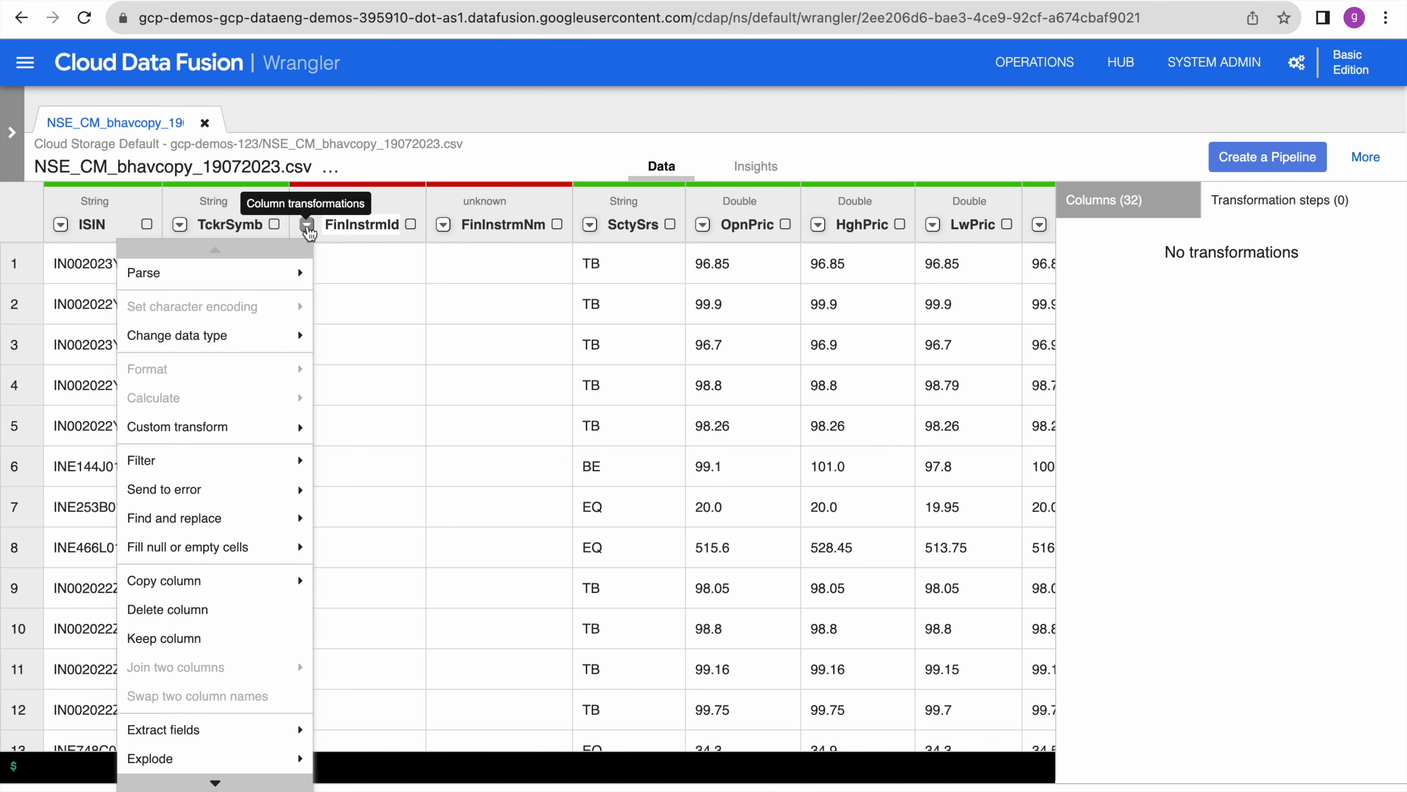
{"action": "left_click", "coordinate": [410, 225]}
- Tick FinInstrmNm and the other empty columns, delete them together, and list the 13 remaining columns
{"action": "left_click", "coordinate": [557, 224]}
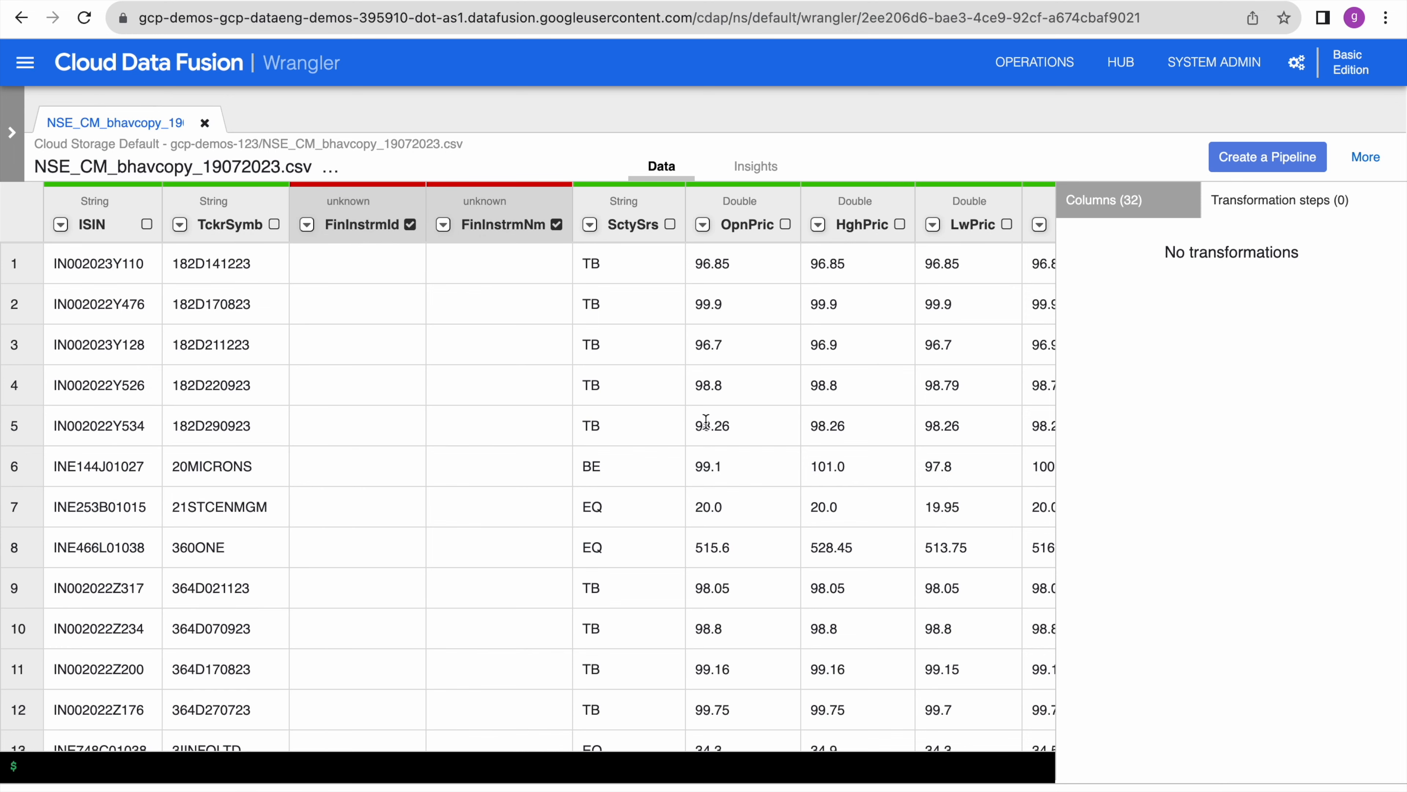
{"action": "scroll", "coordinate": [706, 422], "scroll_direction": "right", "scroll_amount": 5}
{"action": "scroll", "coordinate": [707, 422], "scroll_direction": "right", "scroll_amount": 10}
{"action": "left_click", "coordinate": [962, 224]}
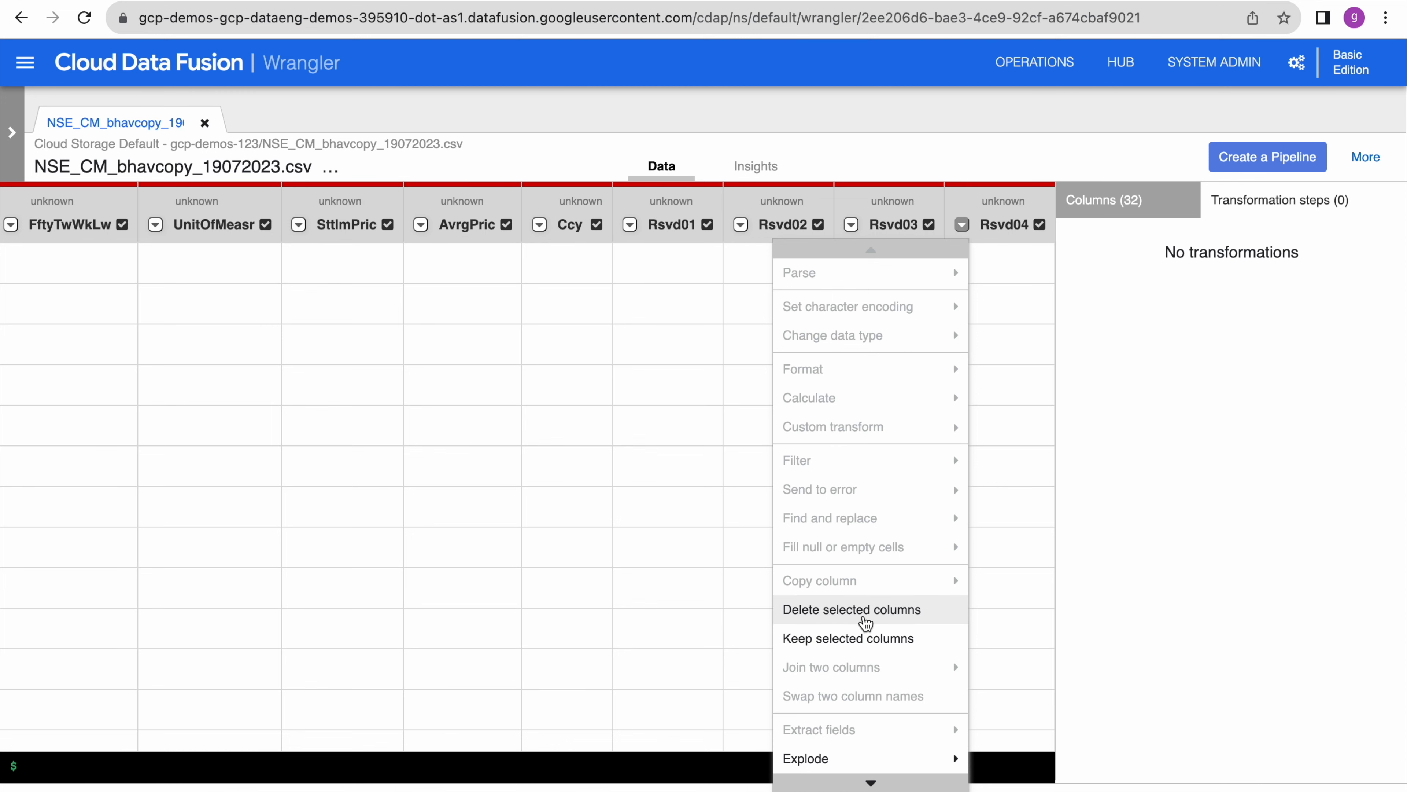
{"action": "left_click", "coordinate": [865, 622]}
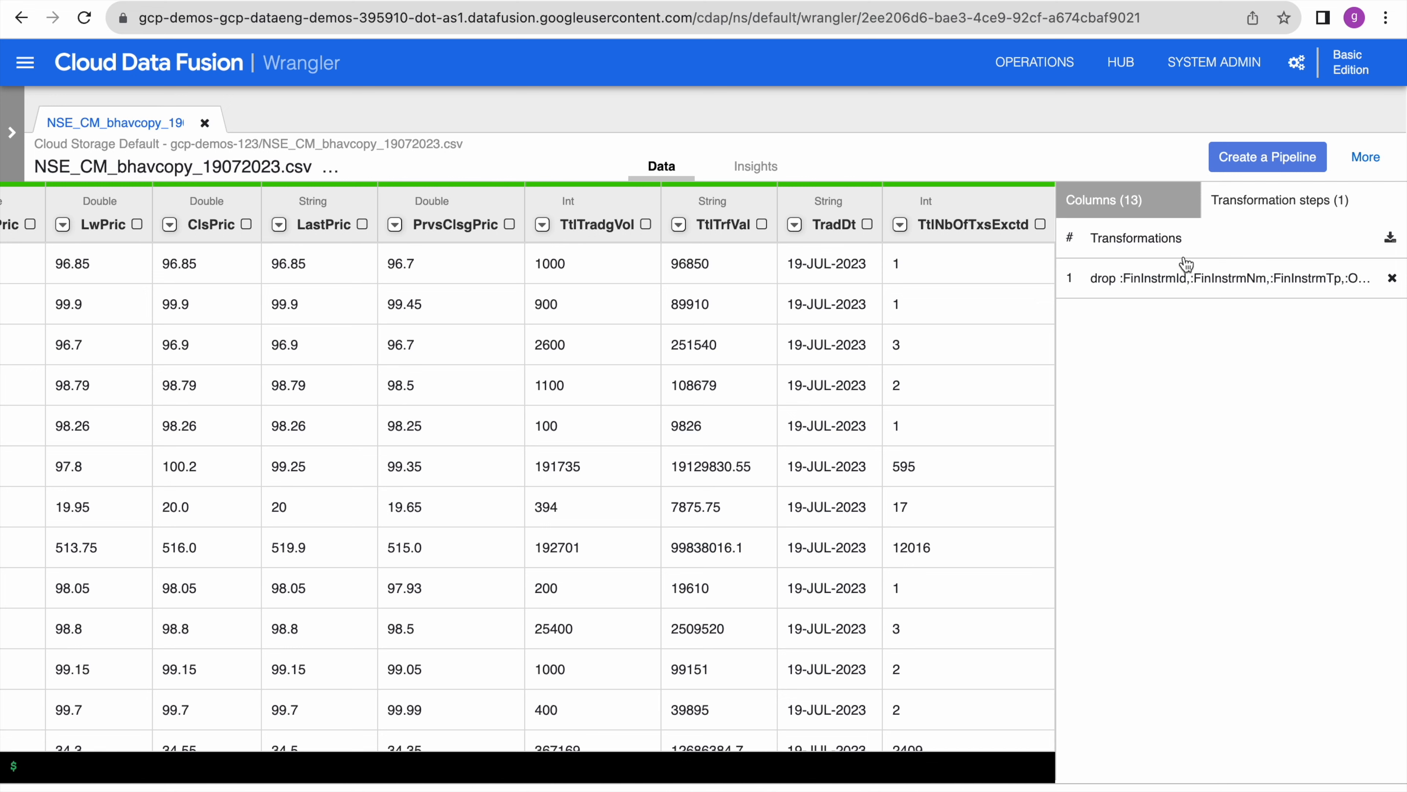
{"action": "left_click", "coordinate": [1126, 206]}
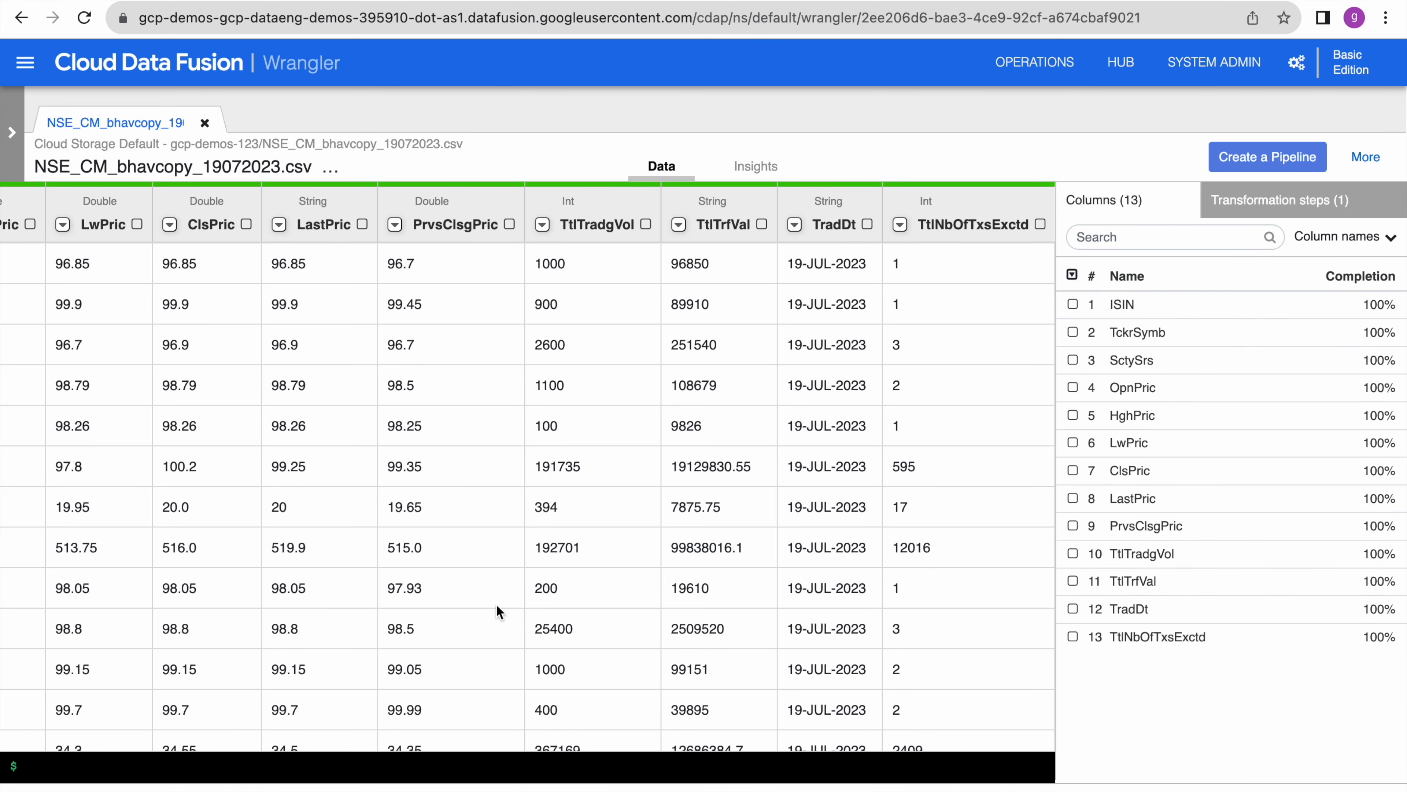
- Scroll through the 13-column grid and open the SctySrs column's transformation menu
{"action": "scroll", "coordinate": [496, 603], "scroll_direction": "left", "scroll_amount": 10}
{"action": "scroll", "coordinate": [496, 604], "scroll_direction": "right", "scroll_amount": 8}
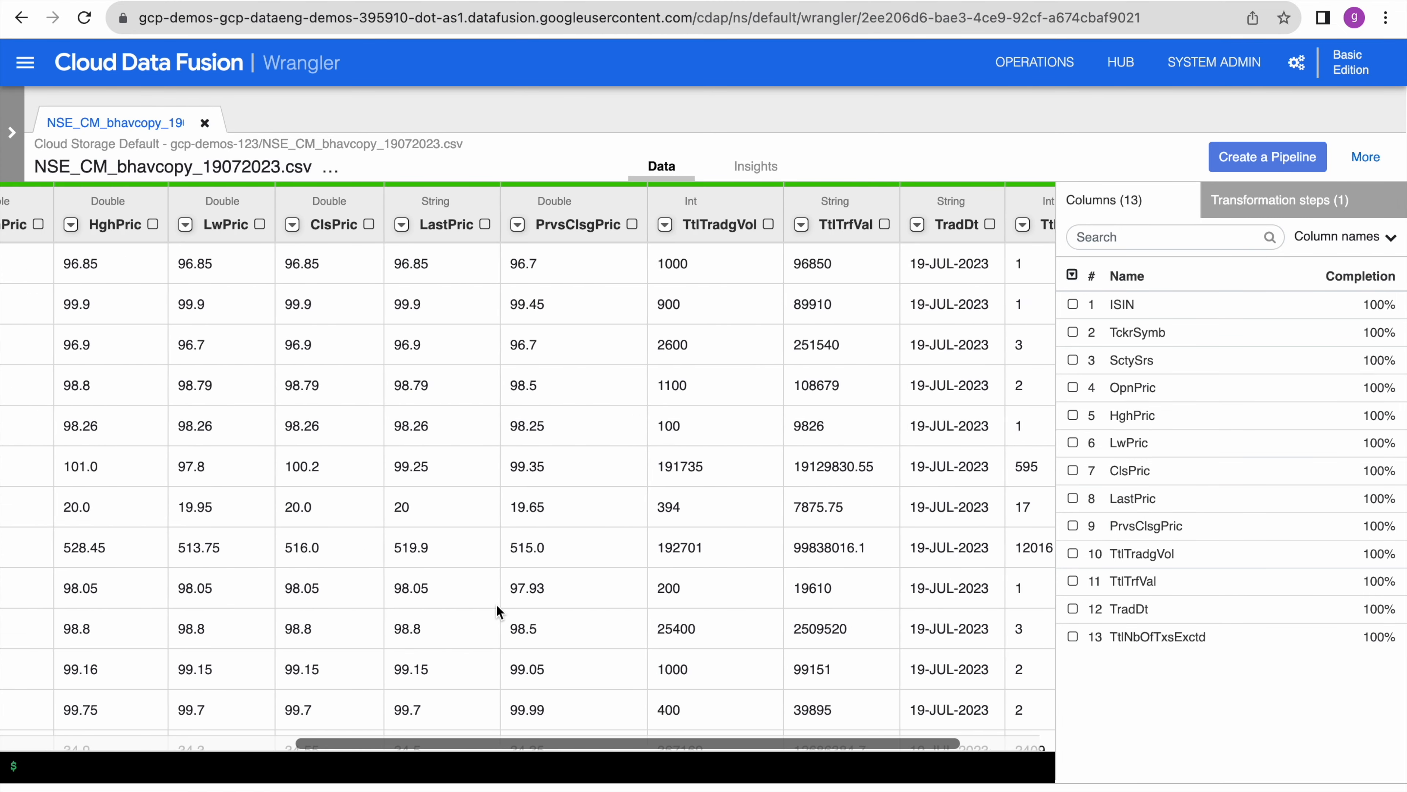
{"action": "scroll", "coordinate": [496, 604], "scroll_direction": "right", "scroll_amount": 2}
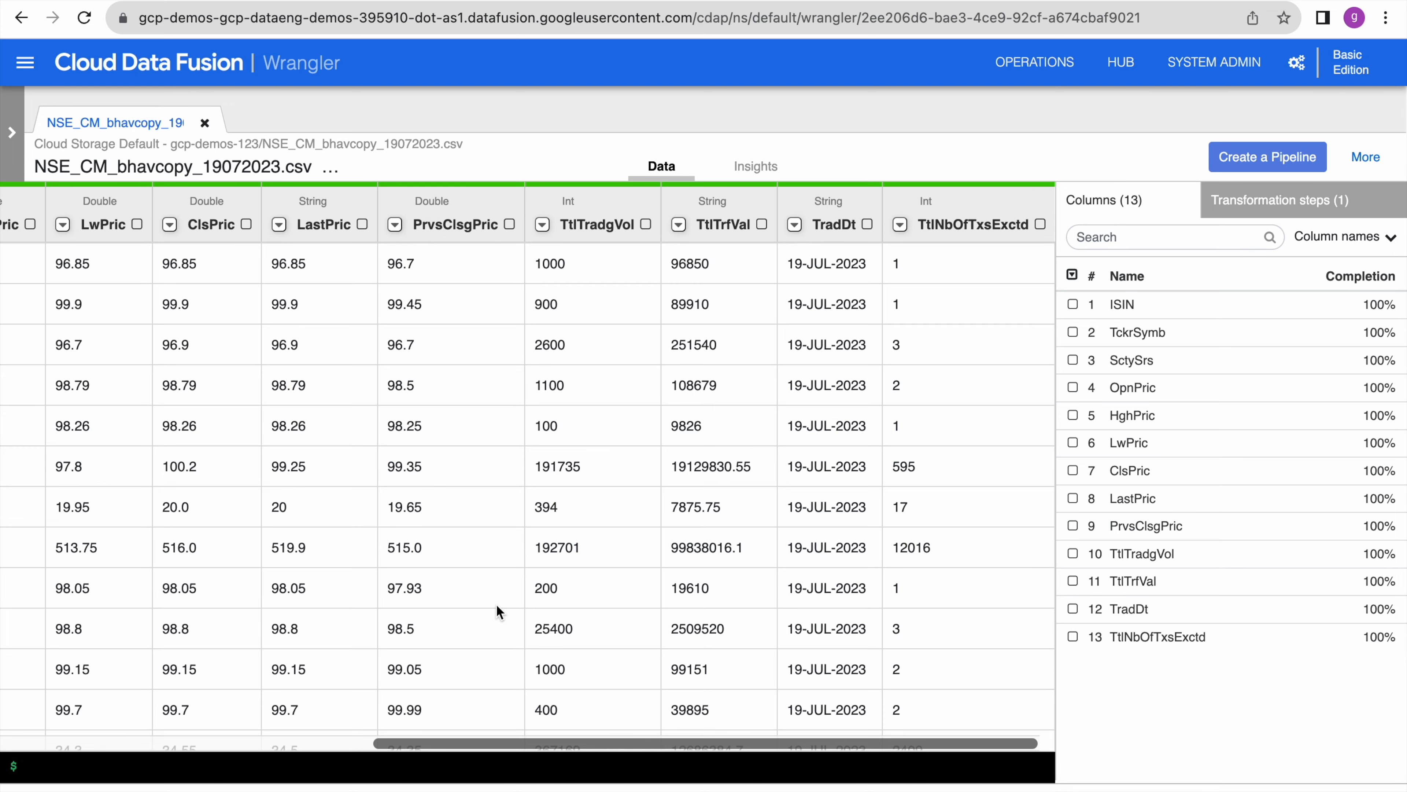
{"action": "scroll", "coordinate": [497, 605], "scroll_direction": "left", "scroll_amount": 6}
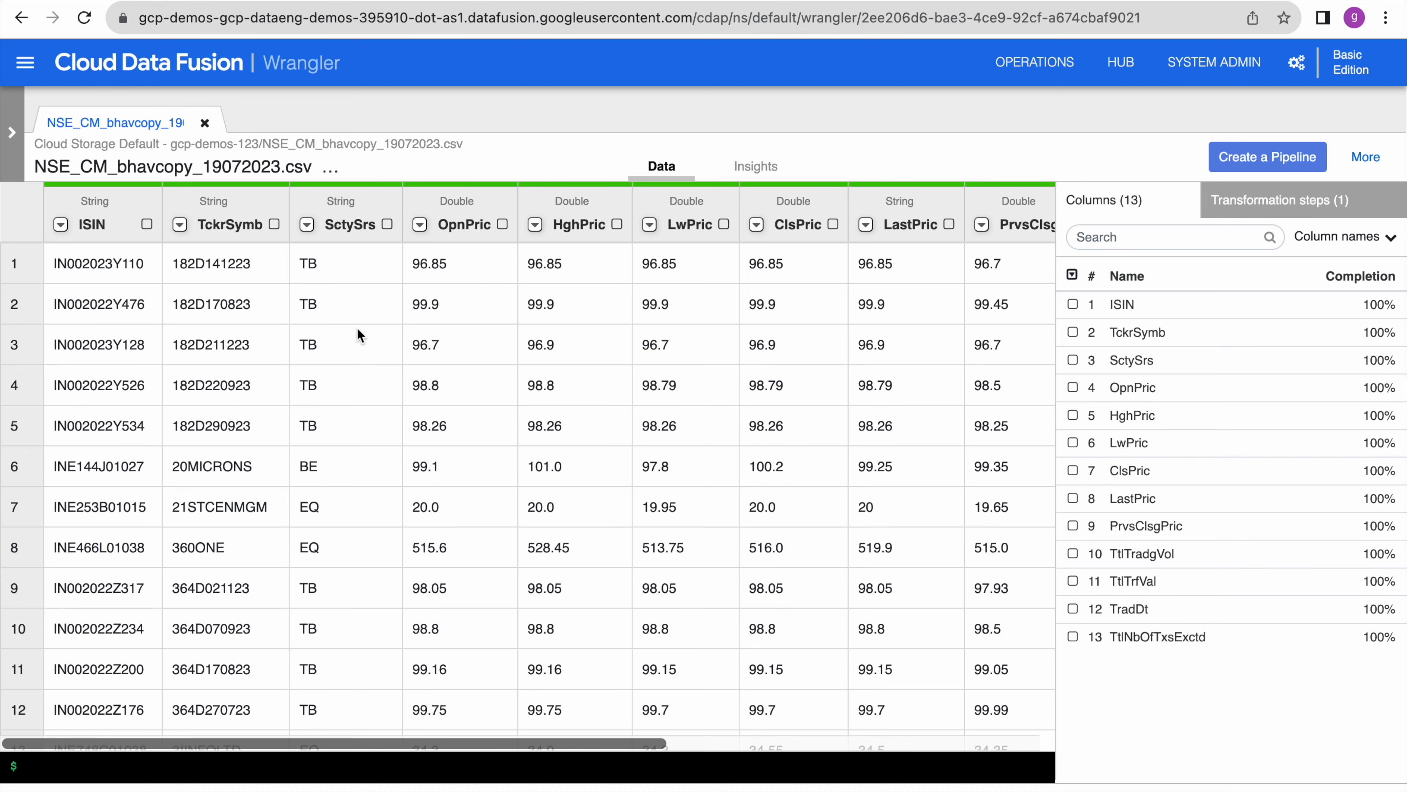
{"action": "scroll", "coordinate": [357, 328], "scroll_direction": "down", "scroll_amount": 3}
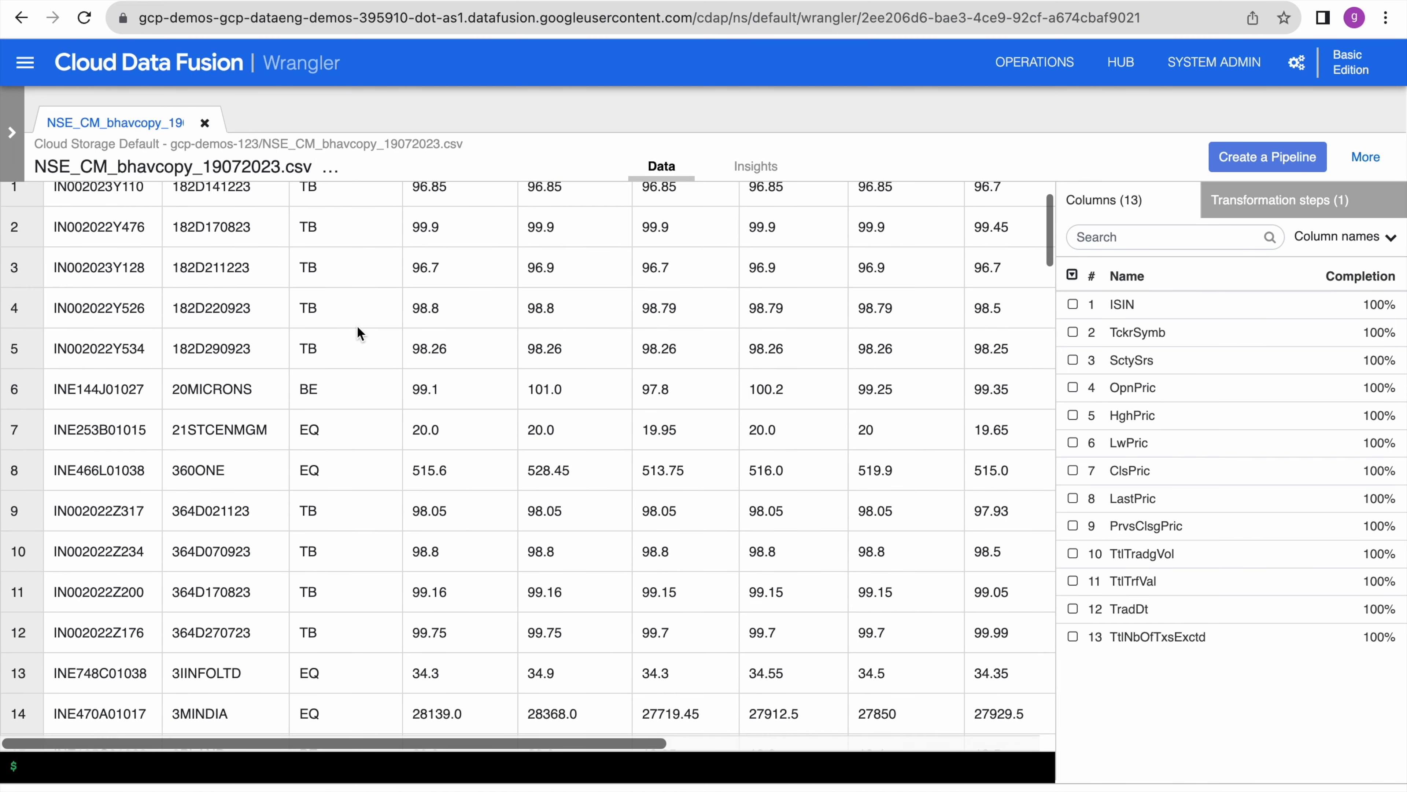
{"action": "scroll", "coordinate": [358, 328], "scroll_direction": "up", "scroll_amount": 3}
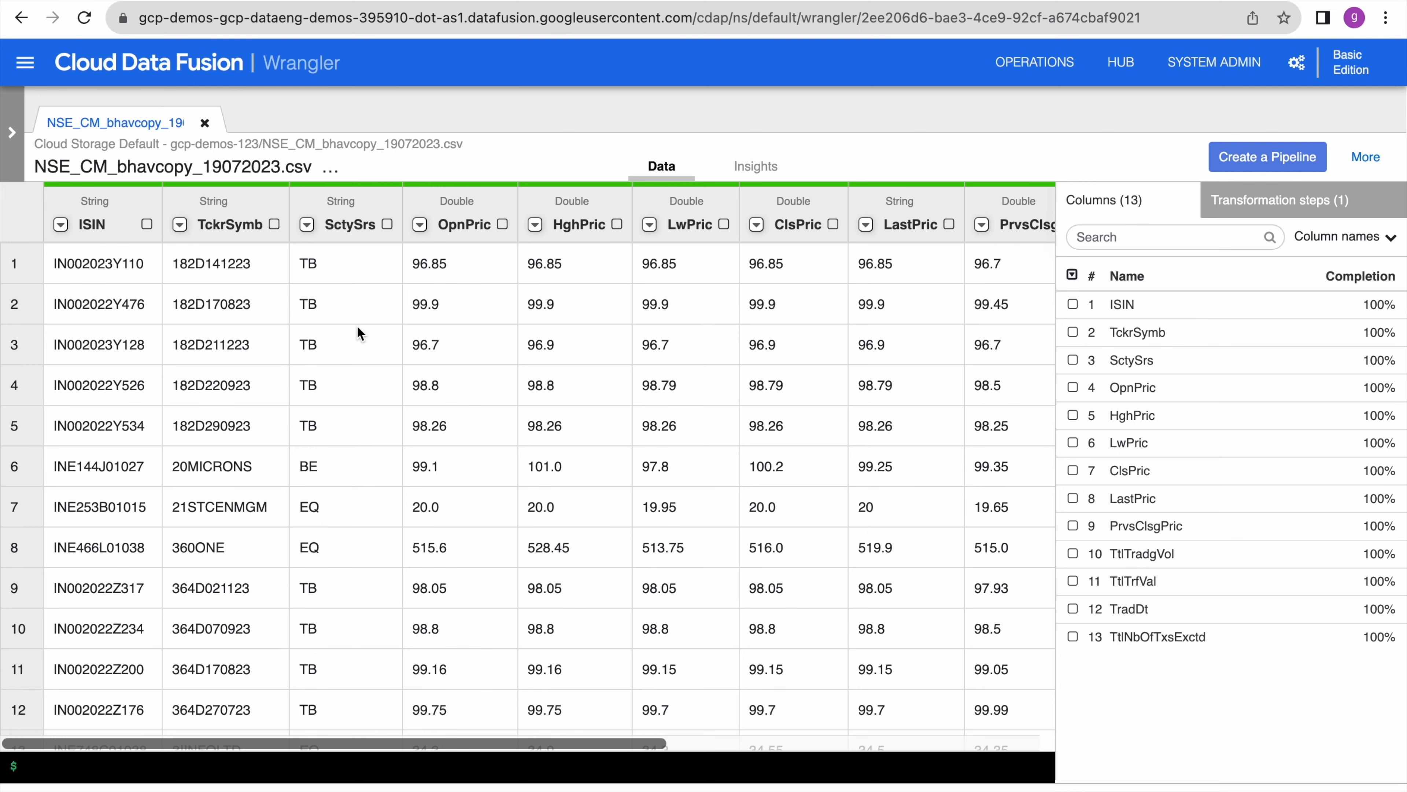
{"action": "scroll", "coordinate": [377, 547], "scroll_direction": "down", "scroll_amount": 10}
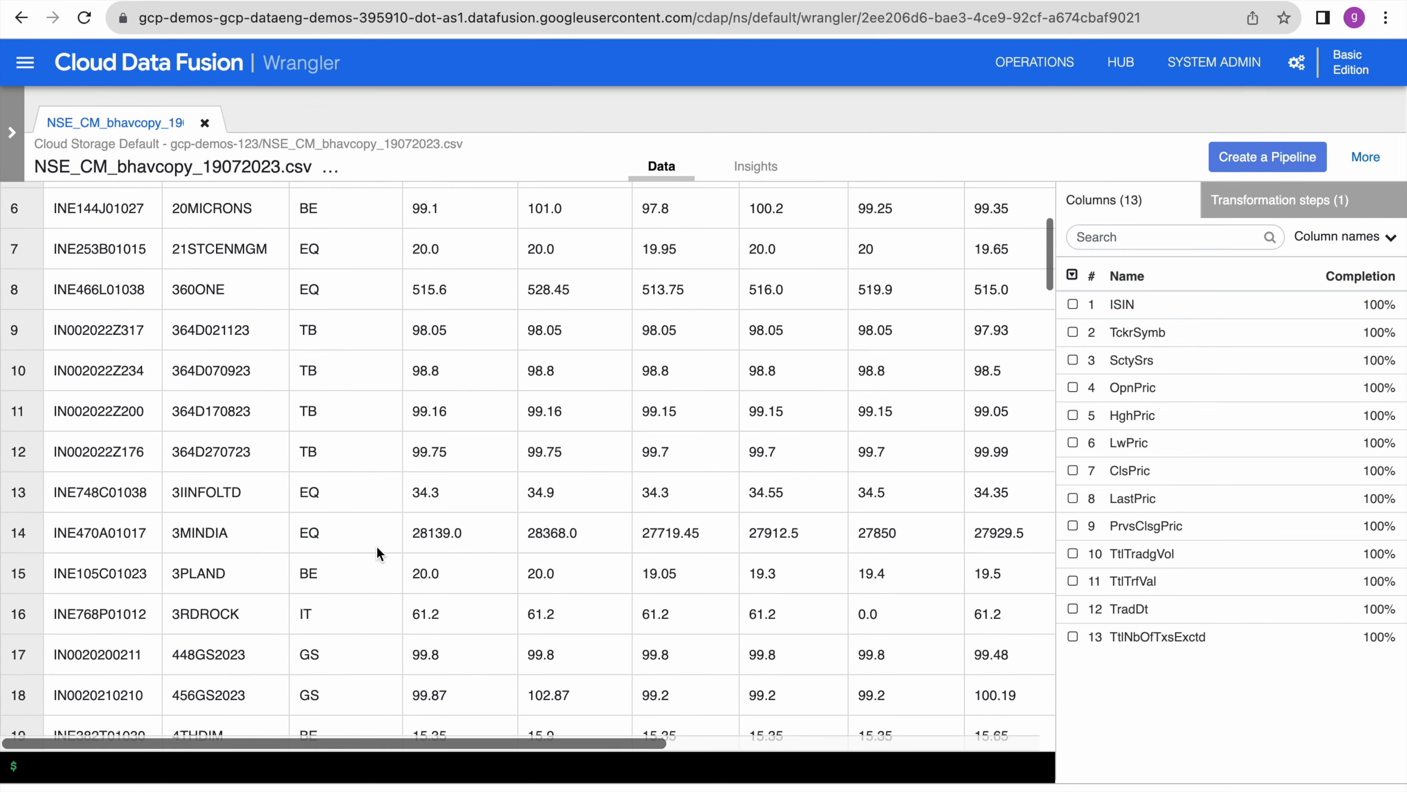
{"action": "scroll", "coordinate": [378, 547], "scroll_direction": "up", "scroll_amount": 10}
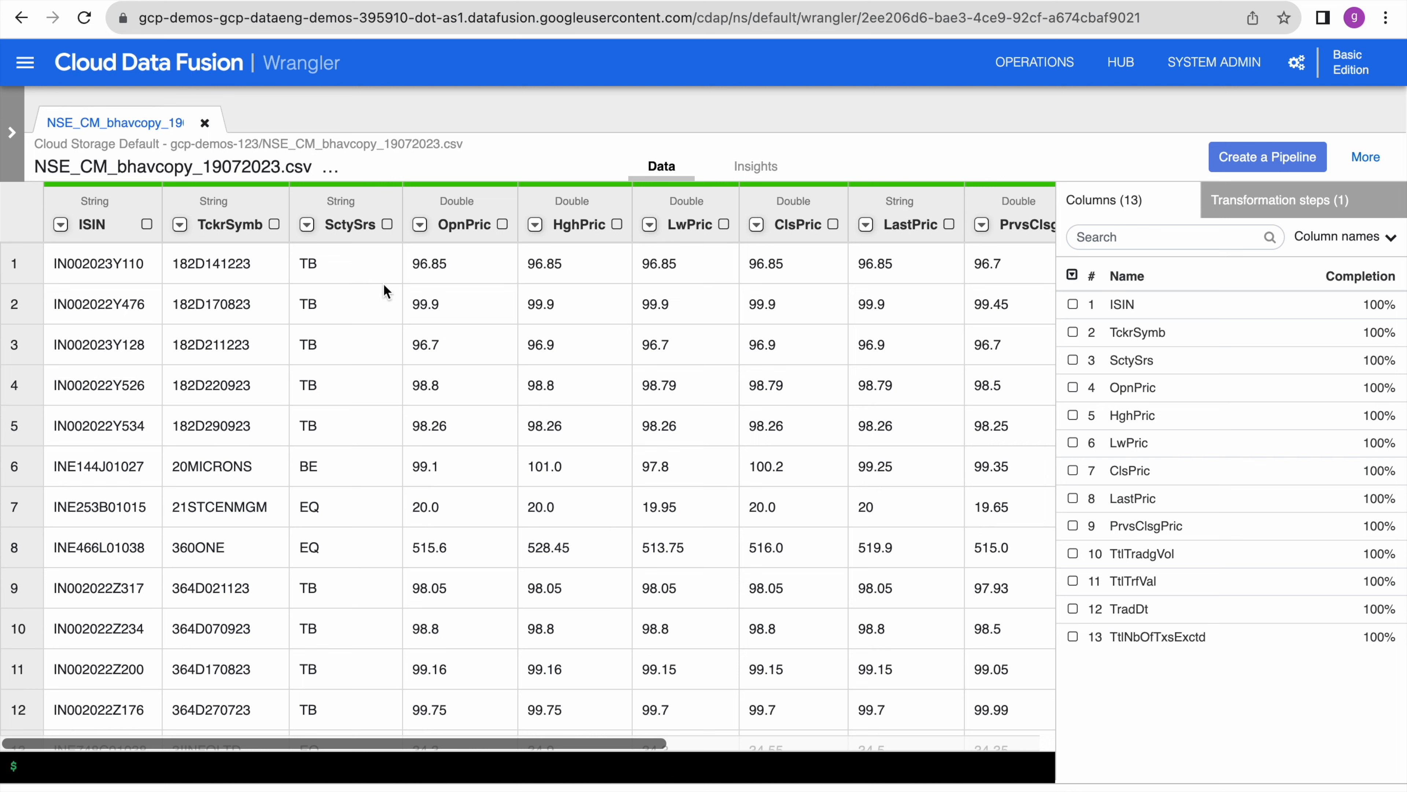
{"action": "left_click", "coordinate": [307, 225]}
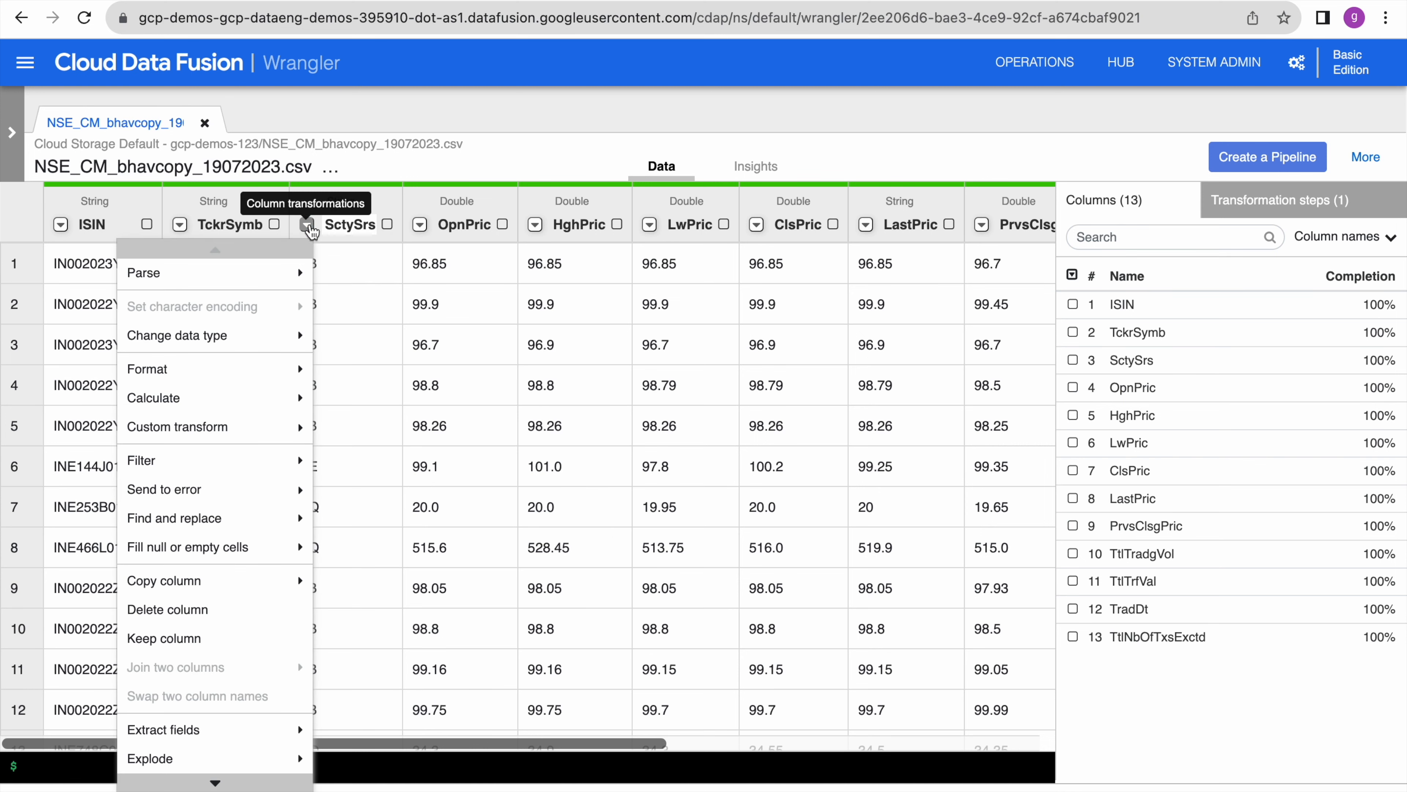
- Filter SctySrs to keep only rows whose value is EQ, ignoring case
{"action": "mouse_move", "coordinate": [215, 472]}
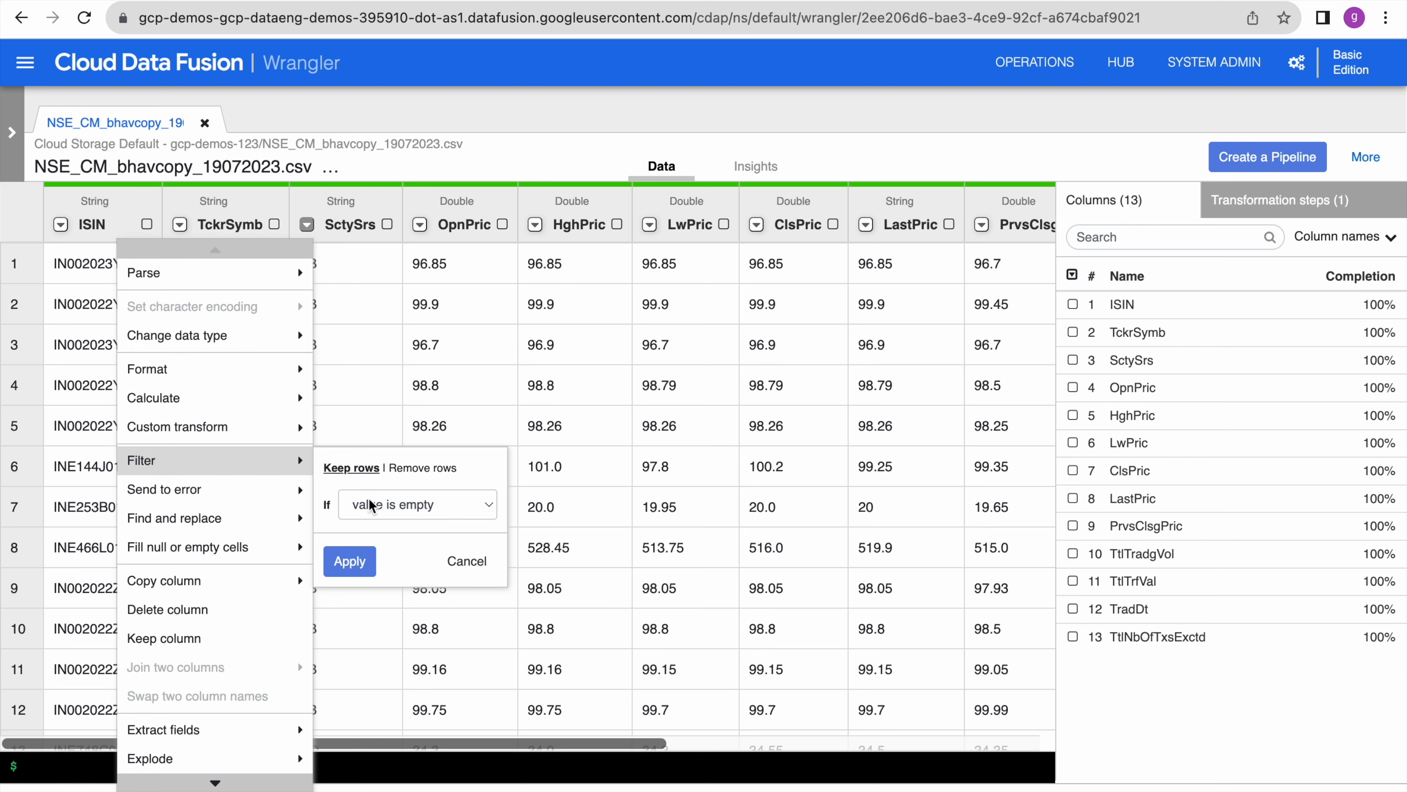
{"action": "left_click", "coordinate": [382, 506]}
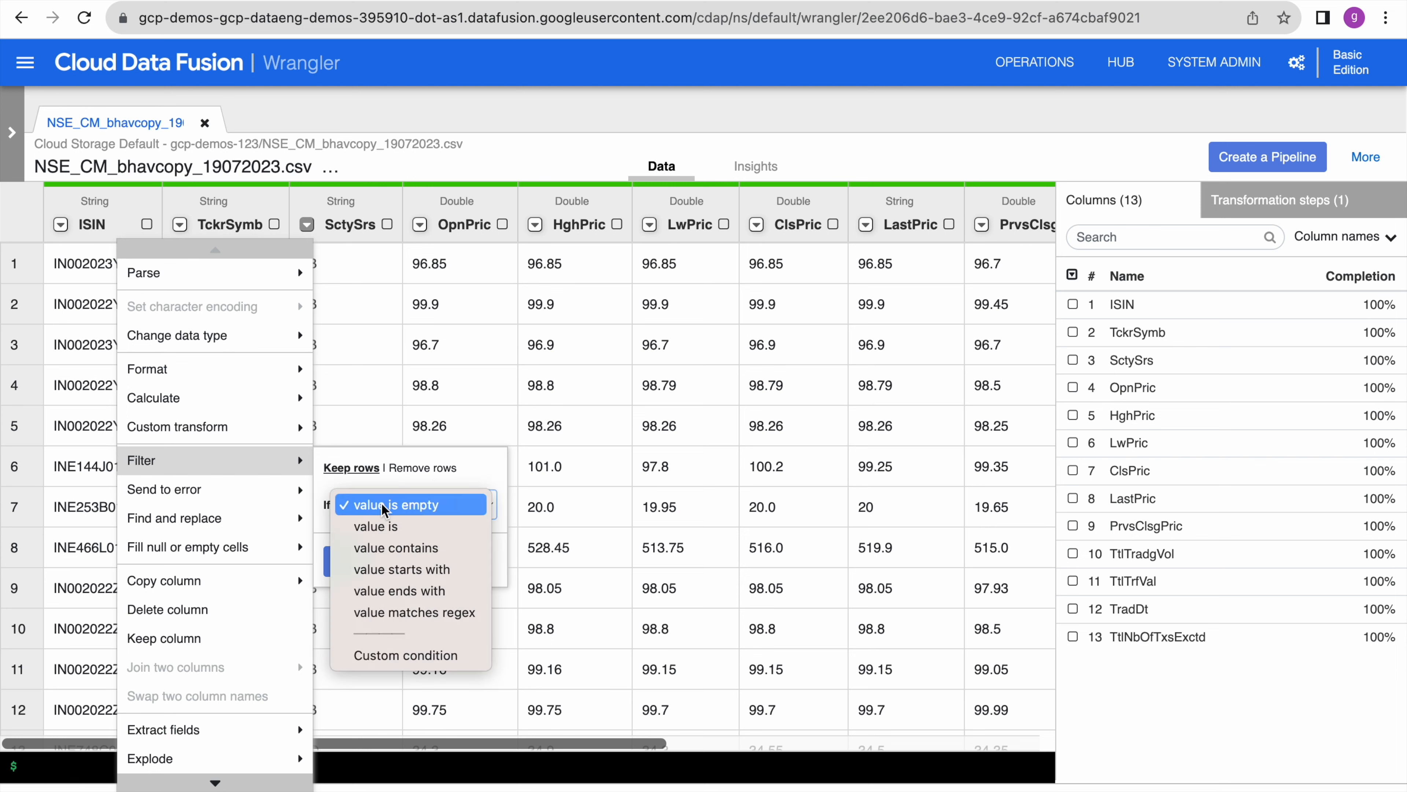
{"action": "left_click", "coordinate": [391, 527]}
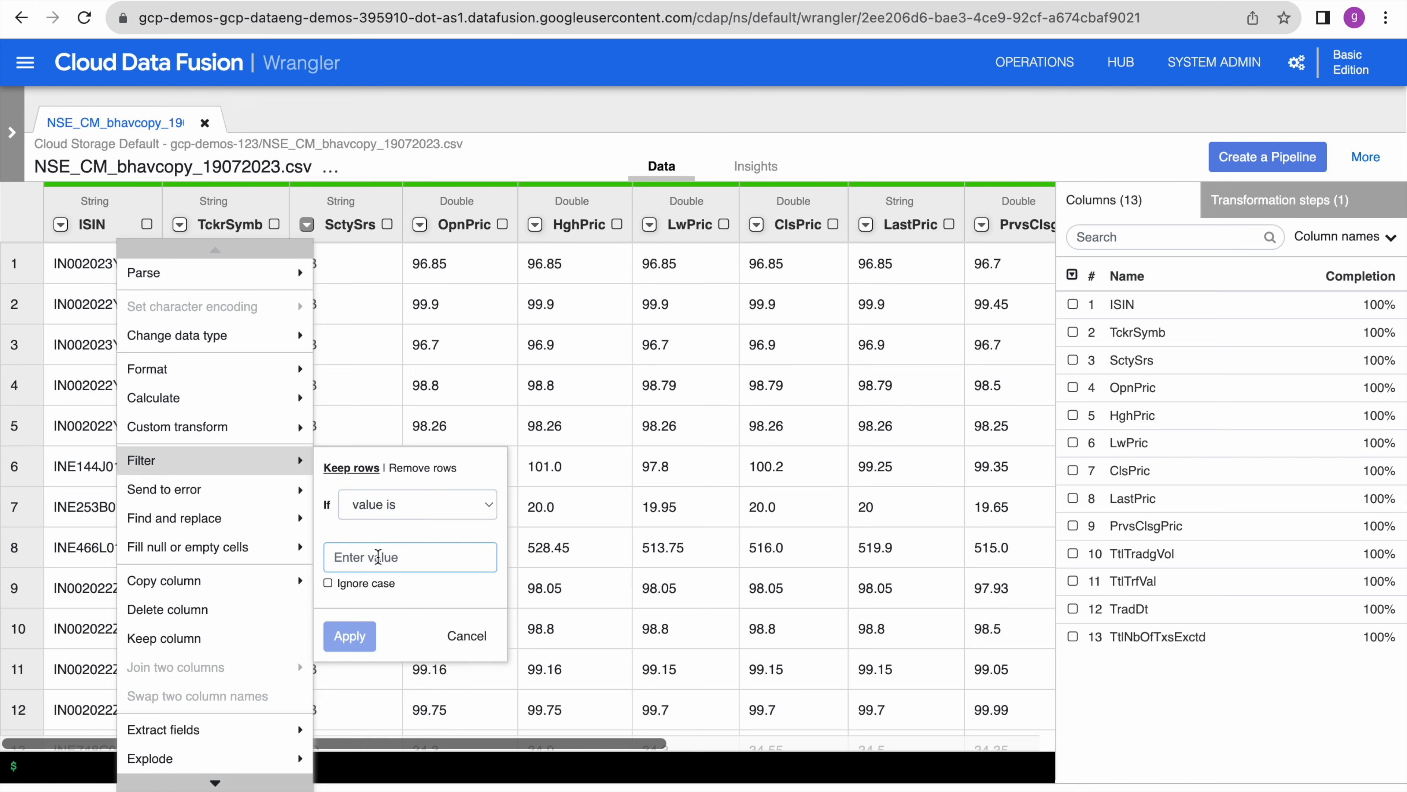
{"action": "type", "text": "EQ"}
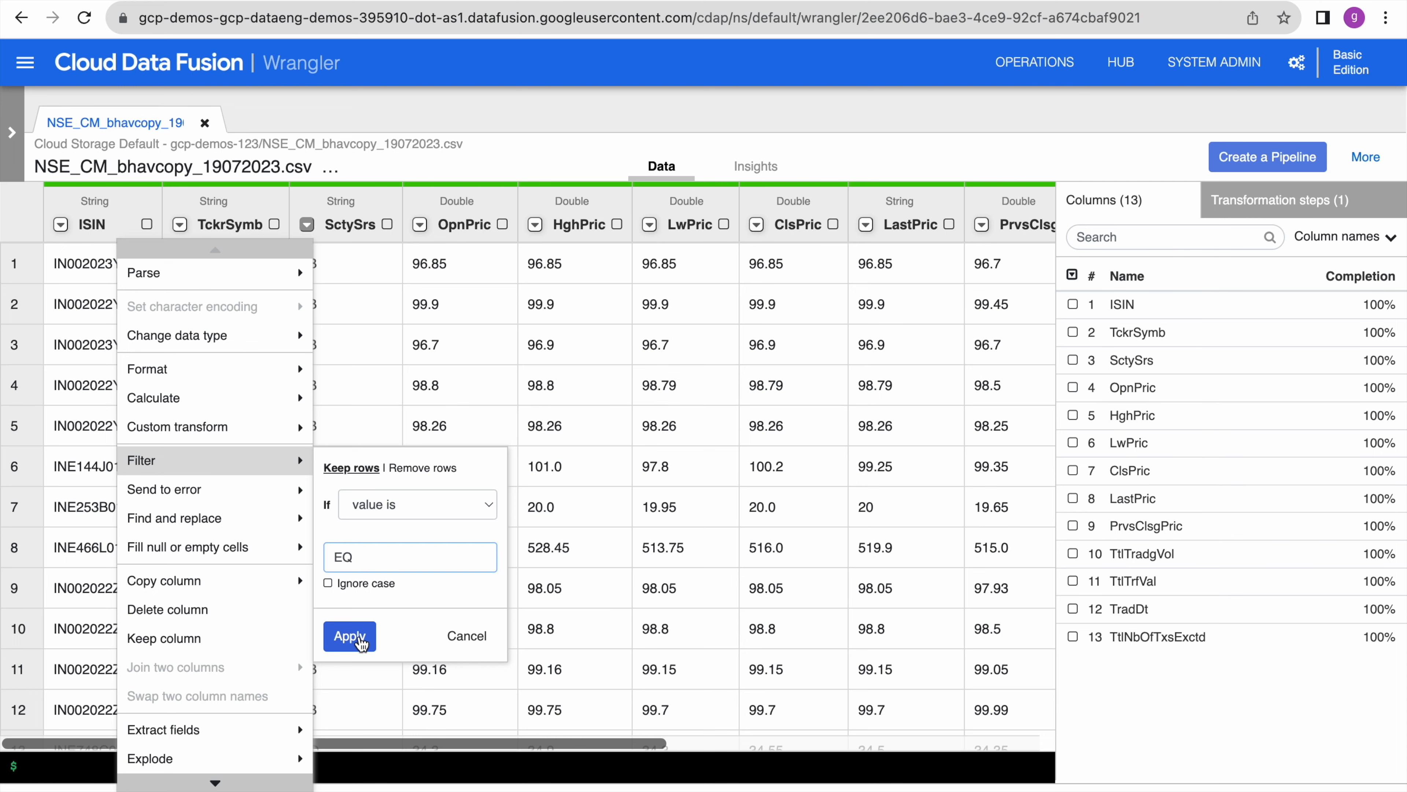
{"action": "left_click", "coordinate": [331, 585]}
{"action": "left_click", "coordinate": [352, 638]}
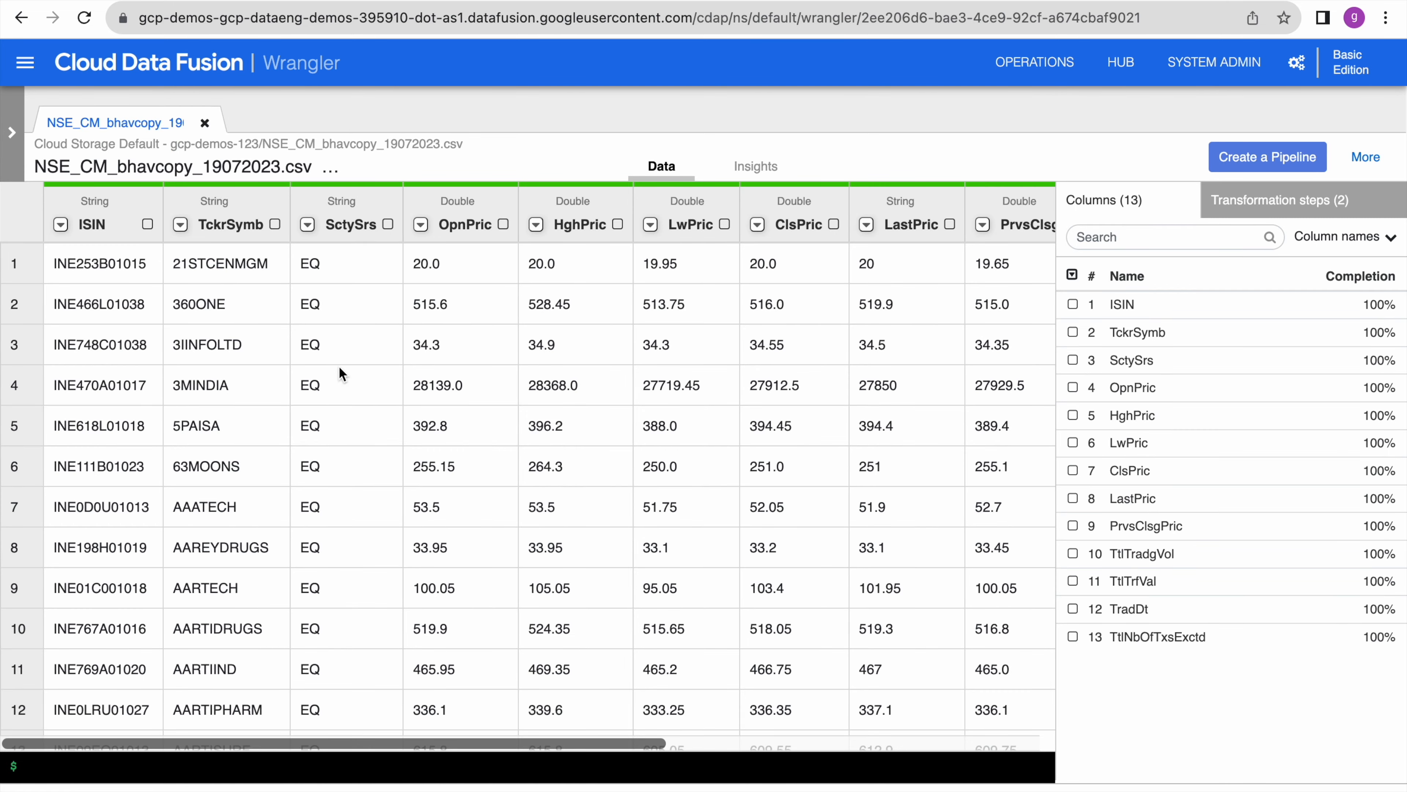
- Review the two recorded transformation steps, then open the TtlTrfVal column's transformation menu
{"action": "scroll", "coordinate": [337, 518], "scroll_direction": "down", "scroll_amount": 5}
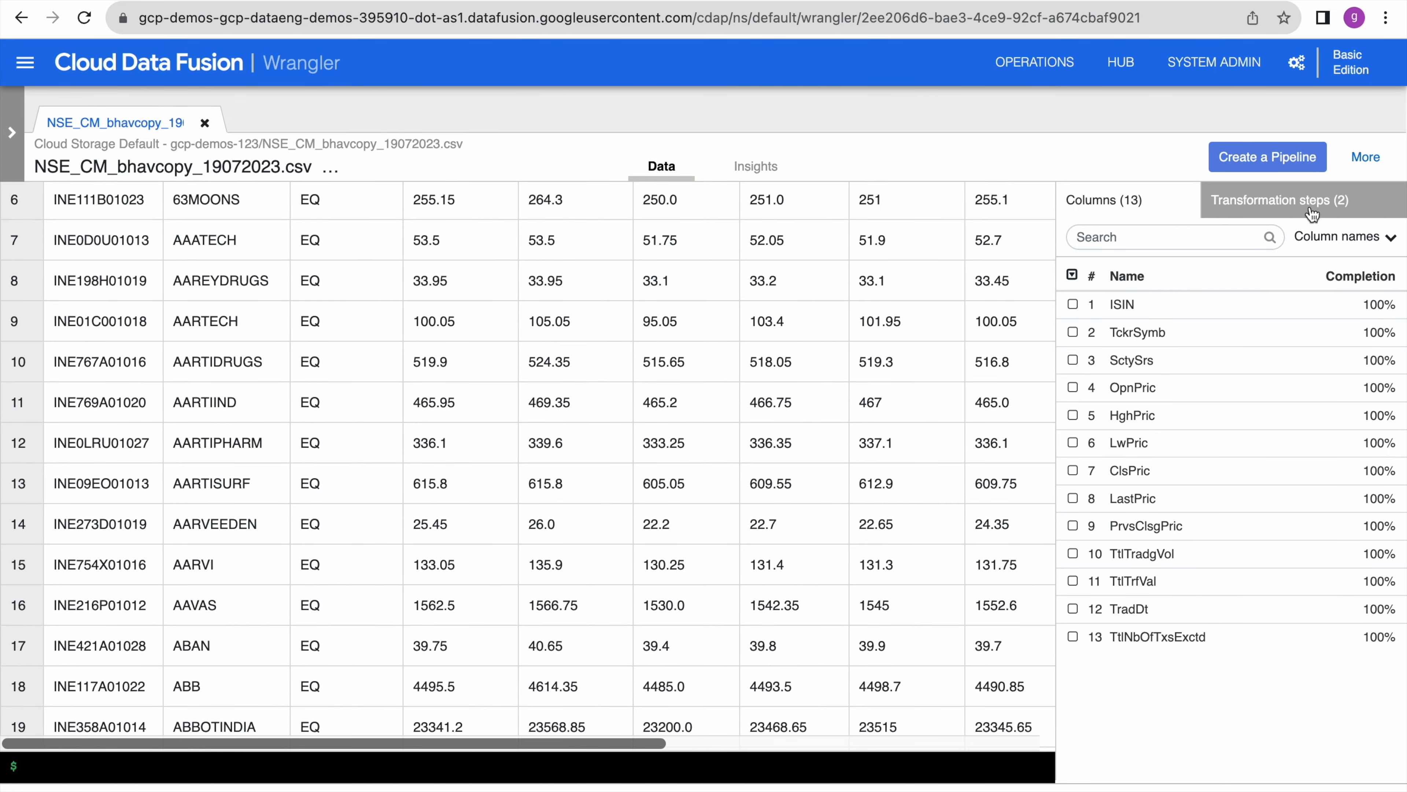
{"action": "left_click", "coordinate": [1312, 213]}
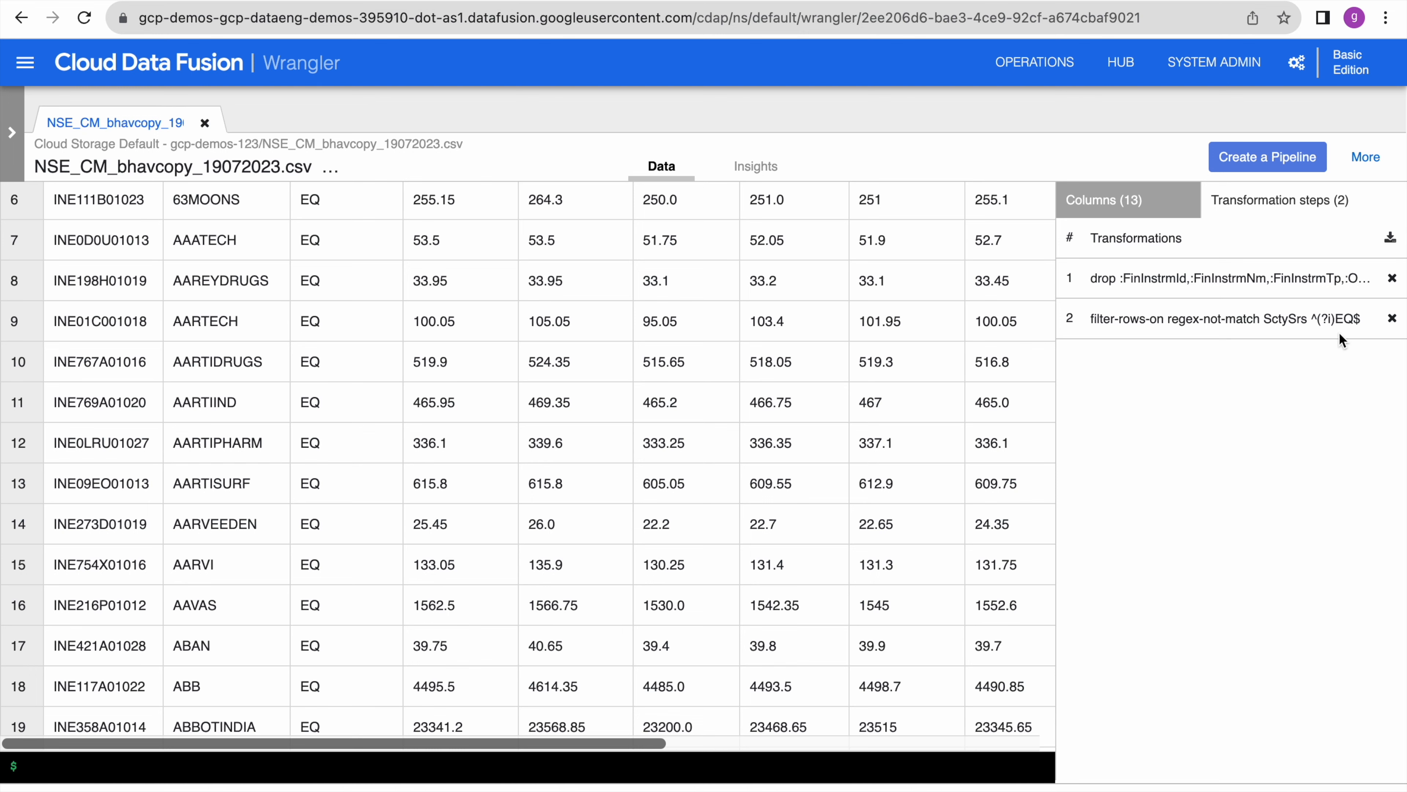
{"action": "left_click", "coordinate": [1155, 206]}
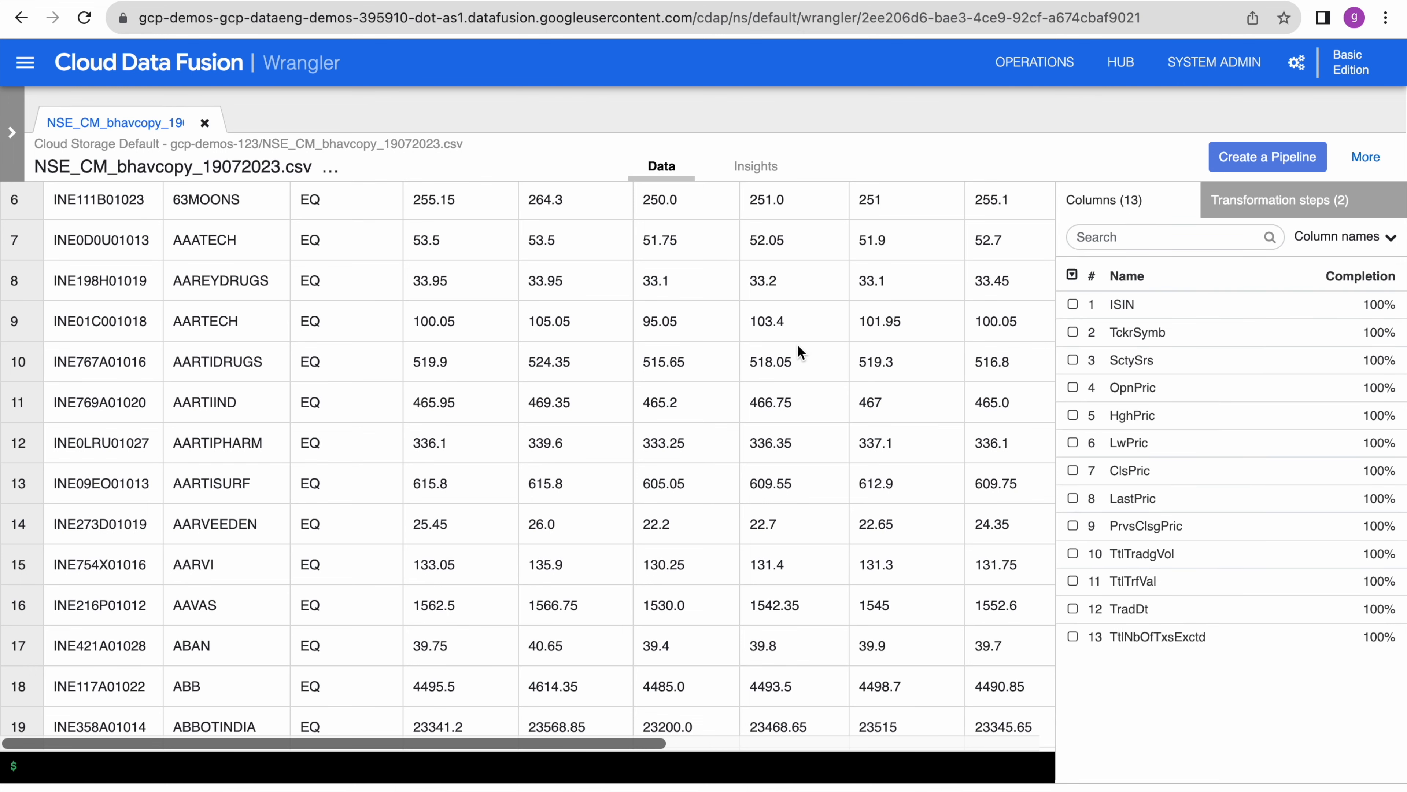
{"action": "scroll", "coordinate": [798, 344], "scroll_direction": "down", "scroll_amount": 1}
{"action": "scroll", "coordinate": [798, 344], "scroll_direction": "up", "scroll_amount": 5}
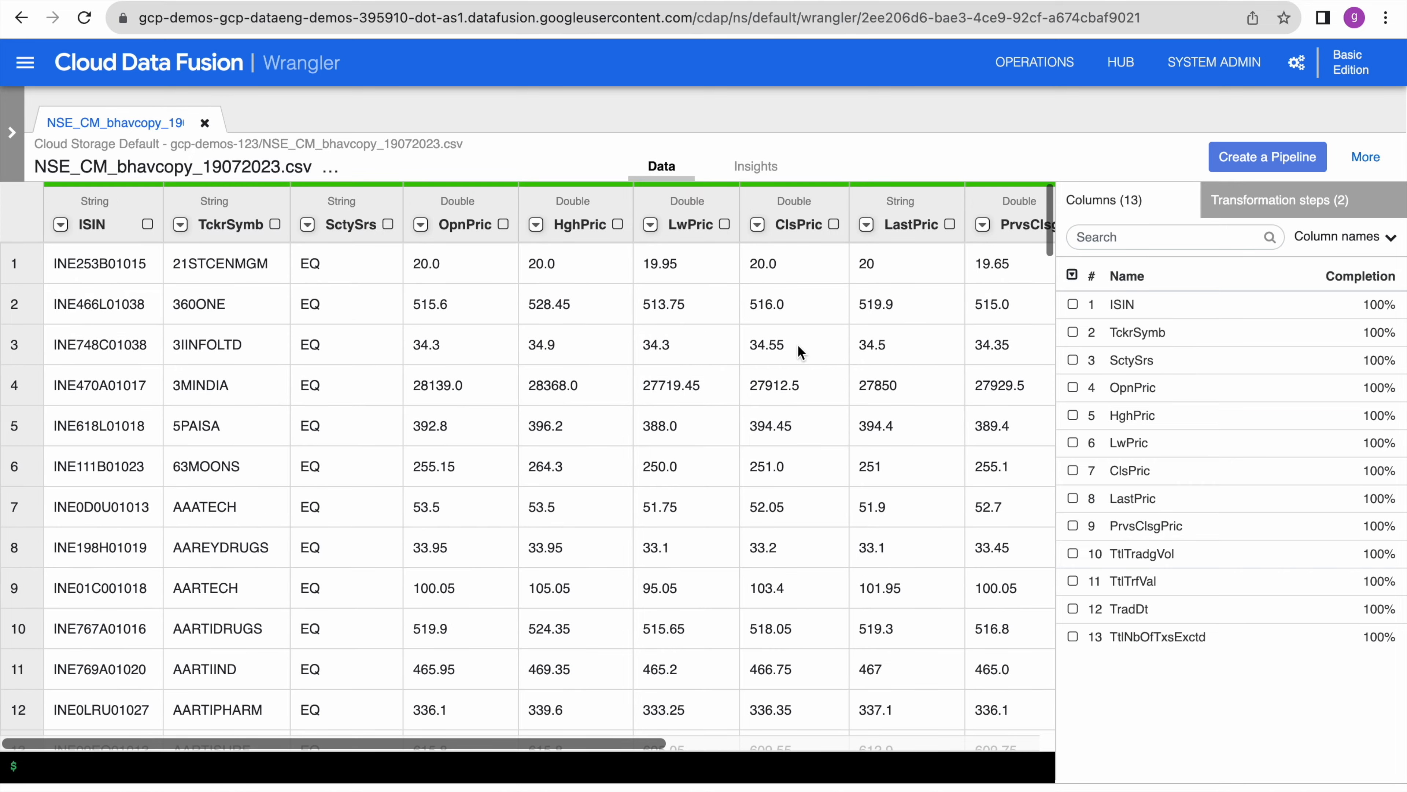
{"action": "left_click_drag", "start_coordinate": [471, 744], "coordinate": [581, 746]}
{"action": "left_click", "coordinate": [655, 429]}
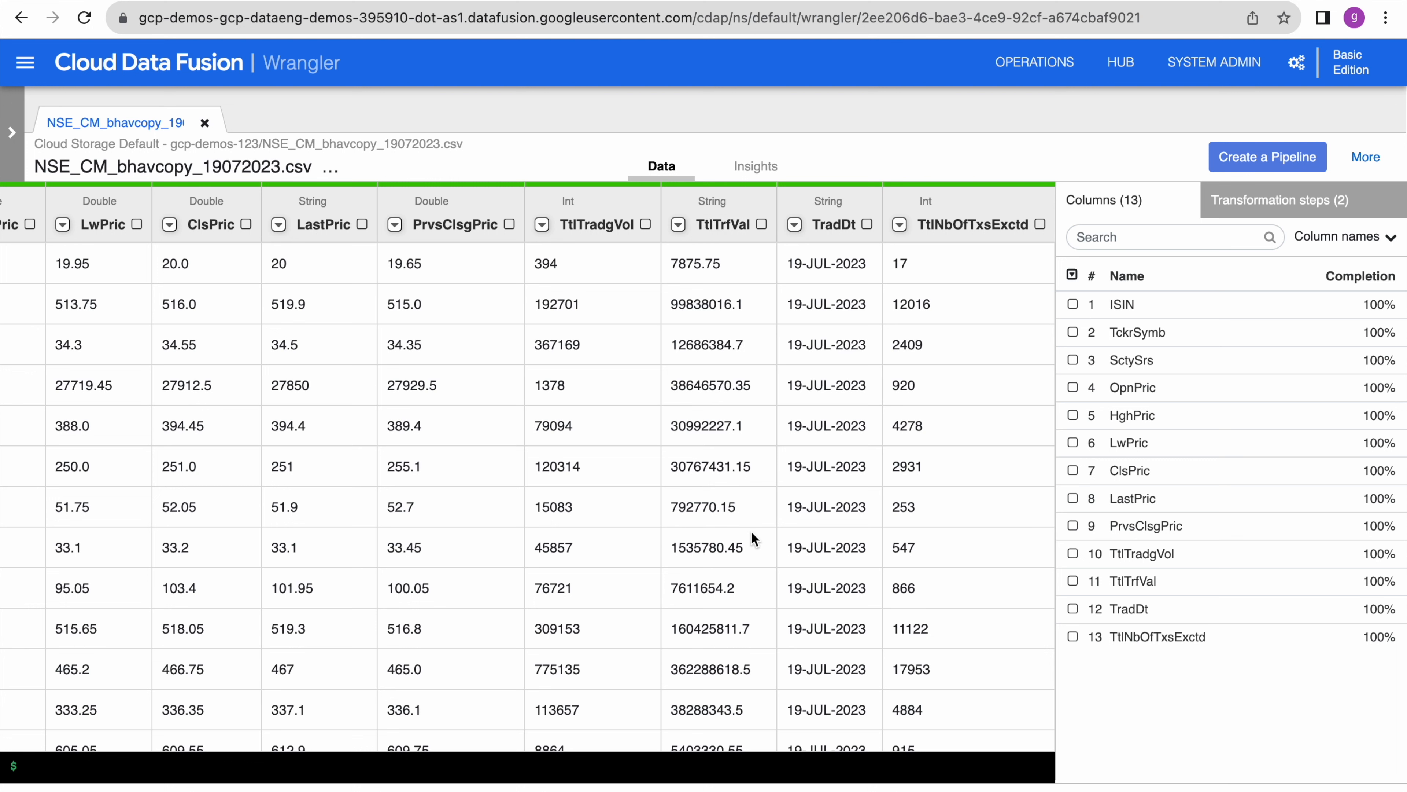
{"action": "left_click", "coordinate": [678, 224]}
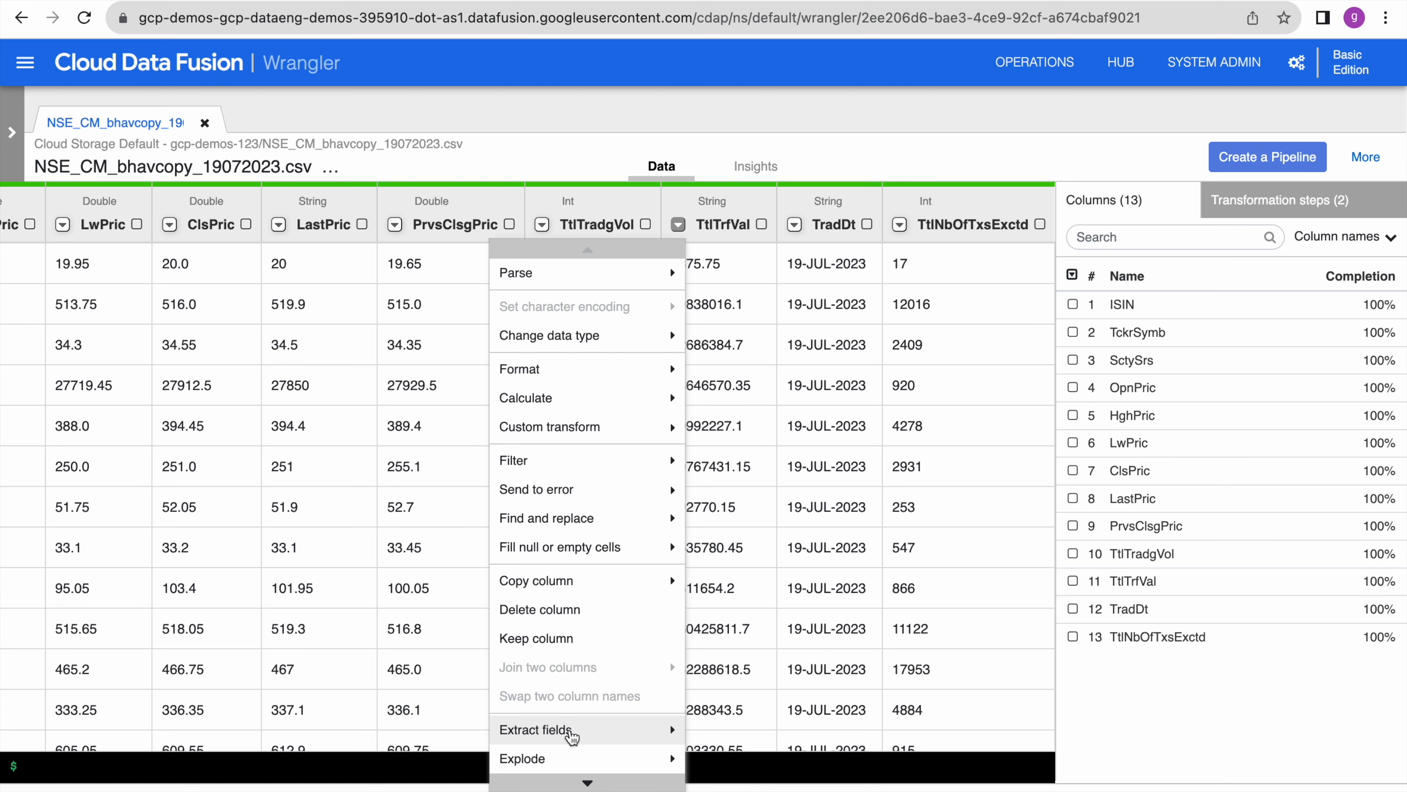
- Split TtlTrfVal on a custom decimal-point separator into TtlTrfVal_1 and TtlTrfVal_2
{"action": "left_click", "coordinate": [571, 730]}
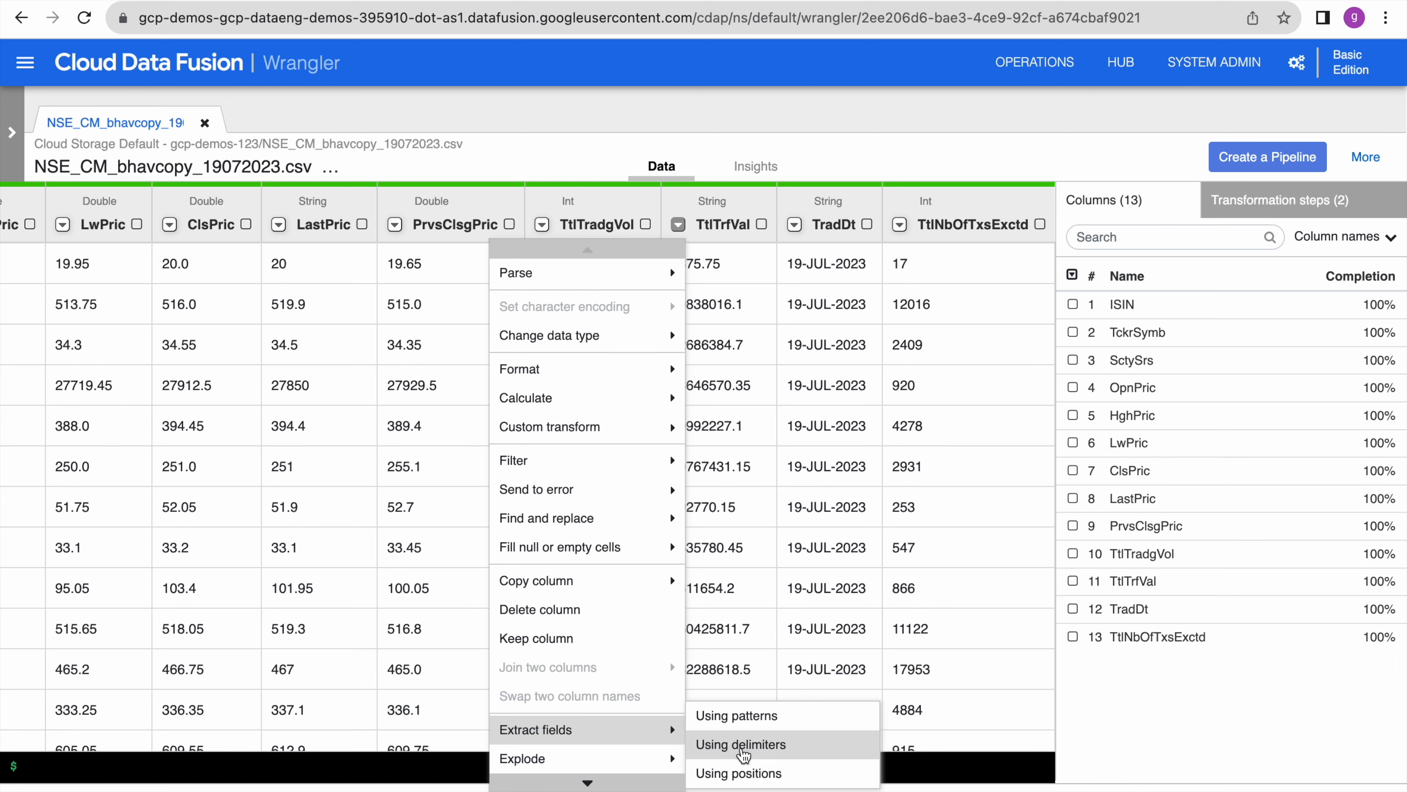
{"action": "left_click", "coordinate": [743, 745]}
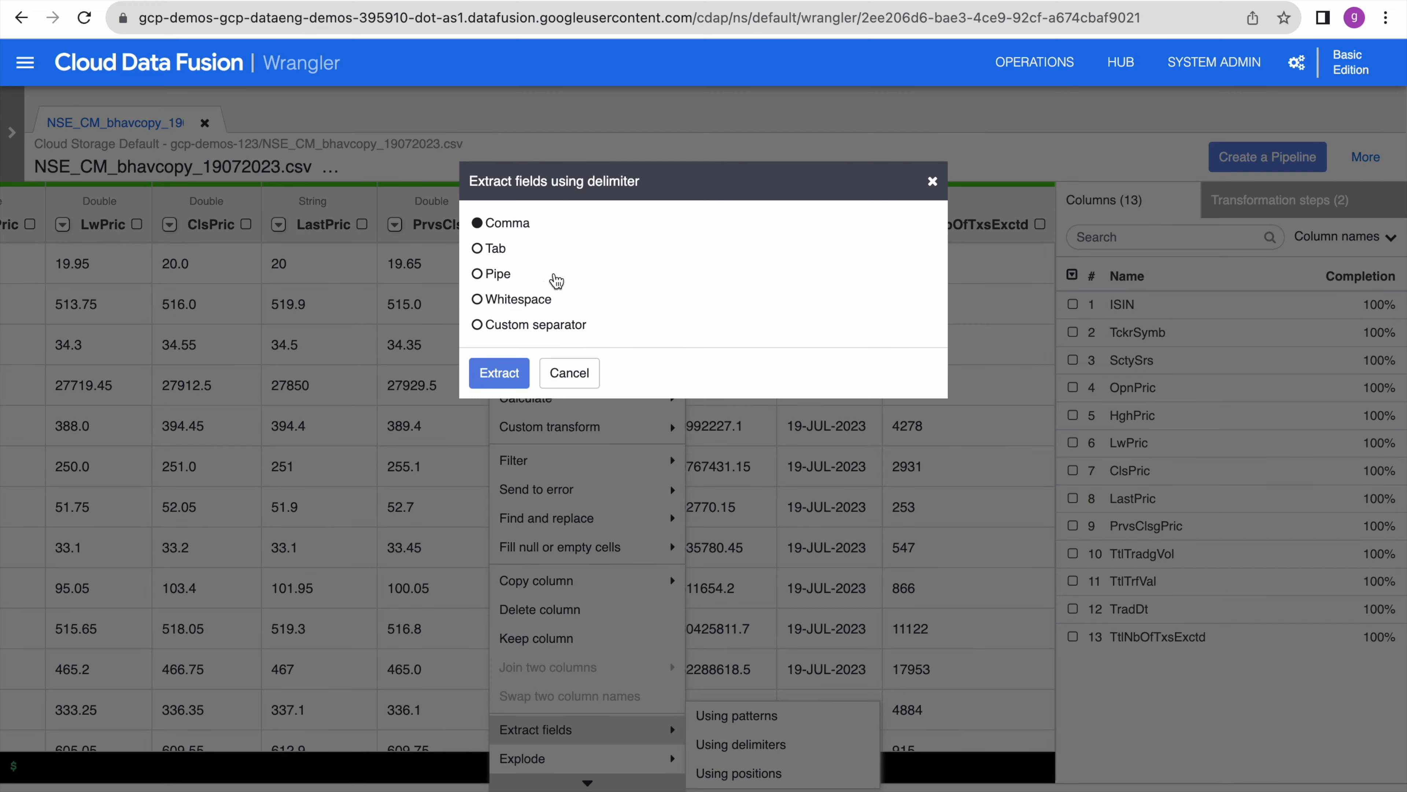
{"action": "left_click", "coordinate": [517, 327]}
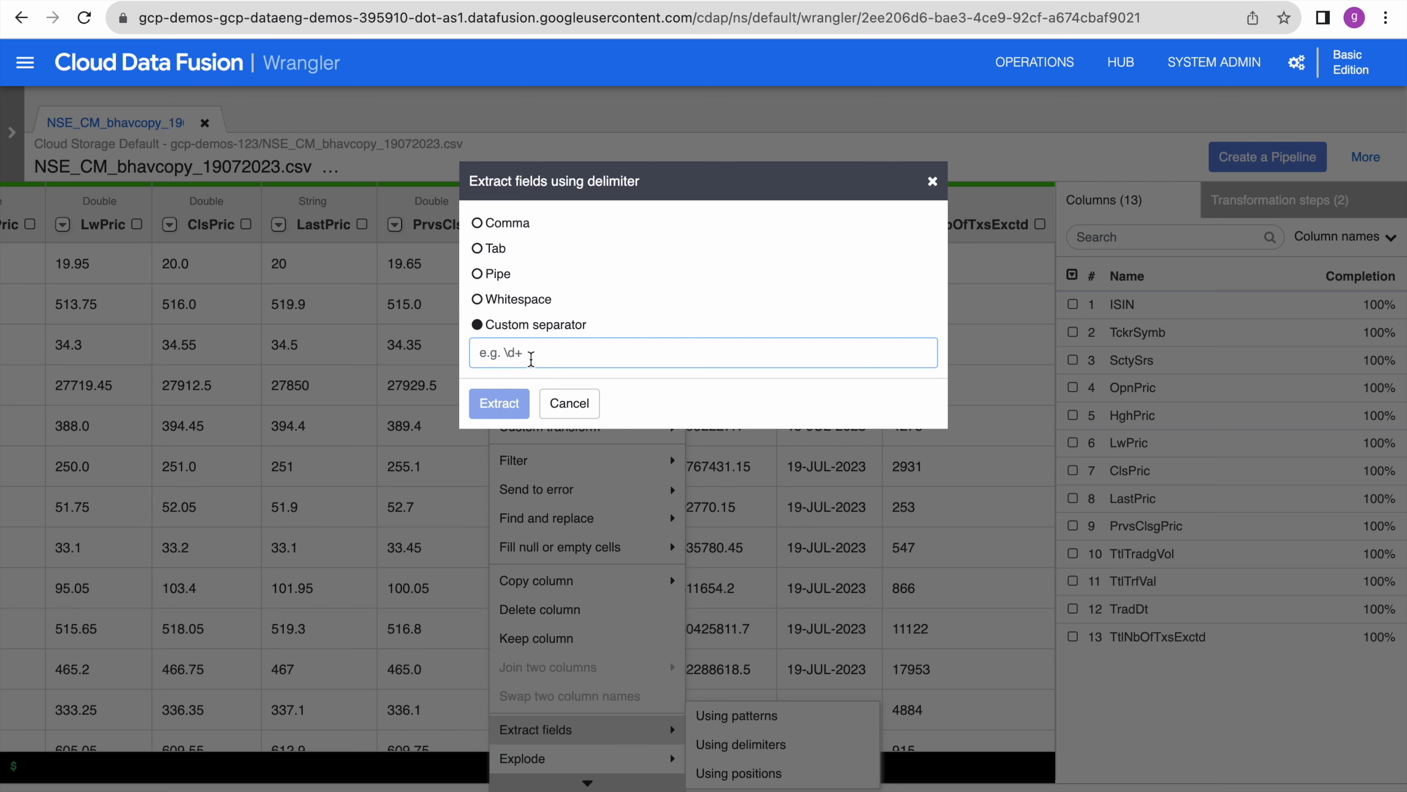
{"action": "type", "text": "\\"}
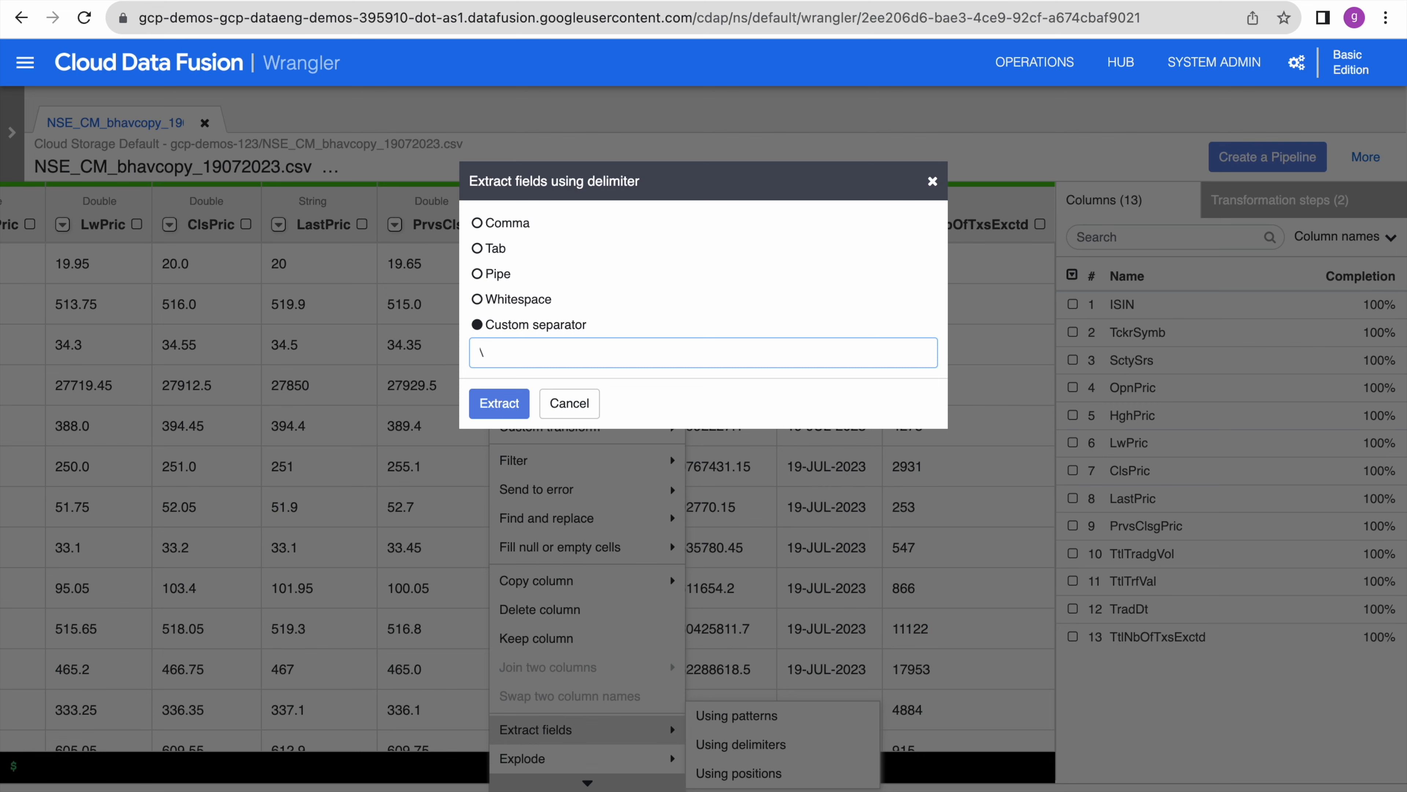
{"action": "left_click", "coordinate": [497, 406]}
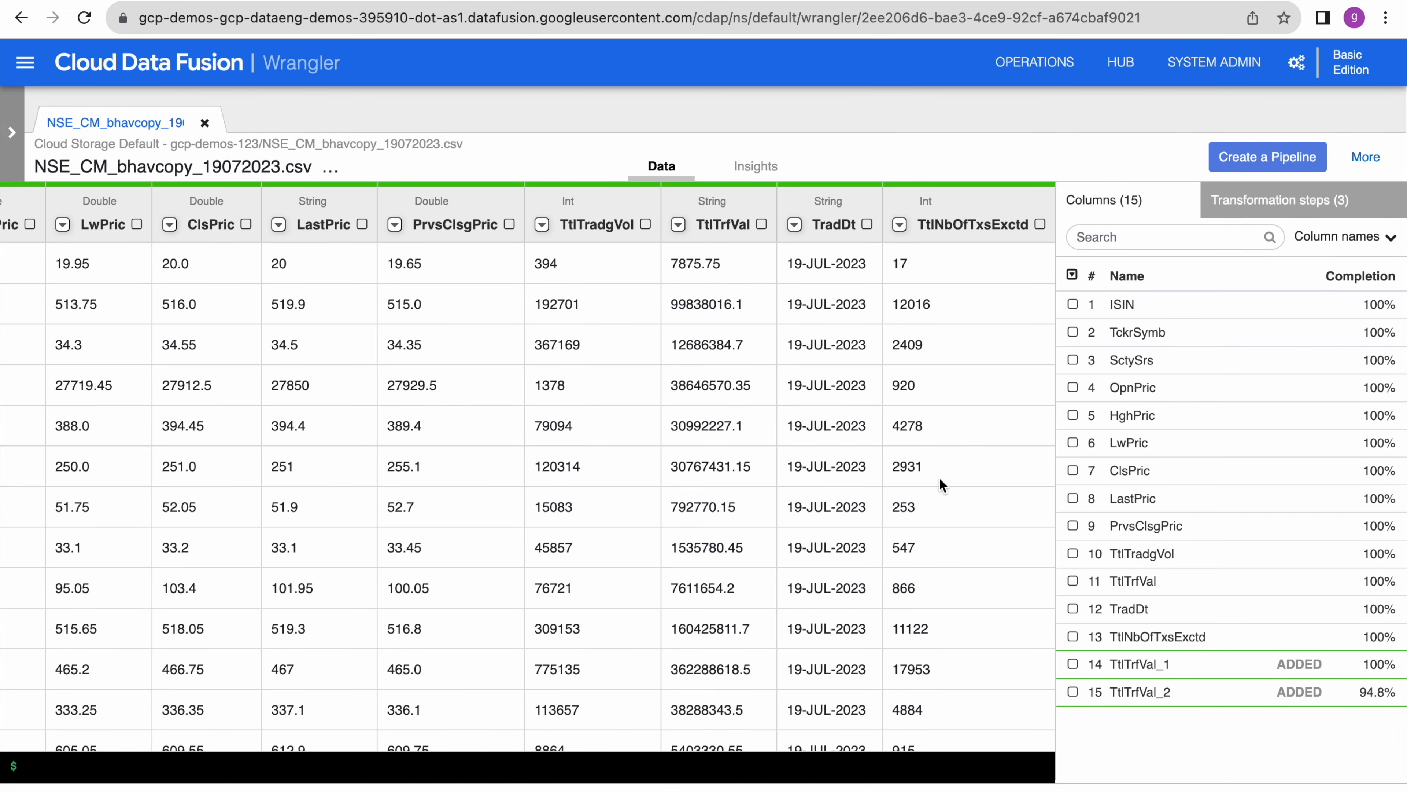
{"action": "scroll", "coordinate": [940, 487], "scroll_direction": "right", "scroll_amount": 2}
{"action": "scroll", "coordinate": [940, 479], "scroll_direction": "right", "scroll_amount": 4}
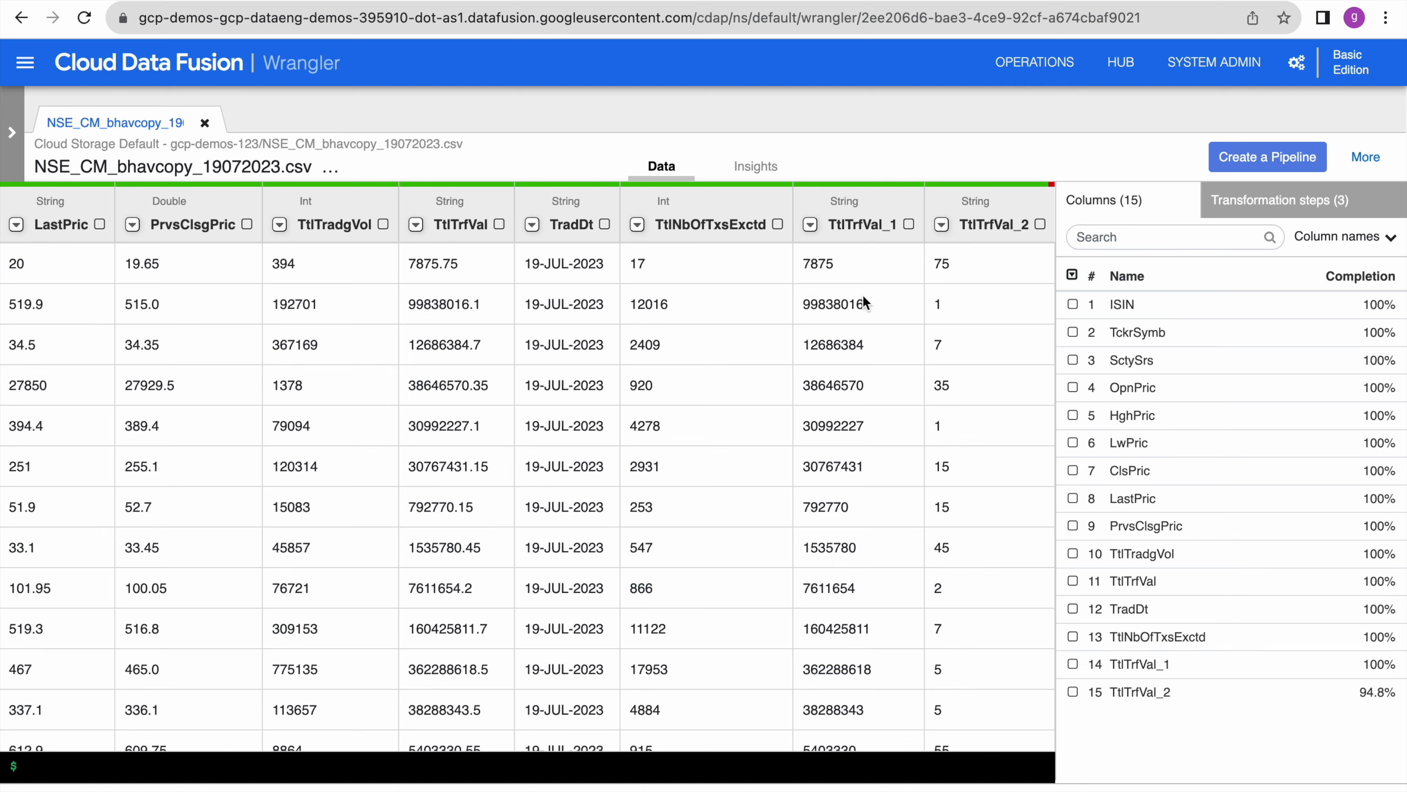
- Delete the TtlTrfVal_2 column and the original TtlTrfVal column
{"action": "left_click", "coordinate": [942, 225]}
{"action": "left_click", "coordinate": [841, 609]}
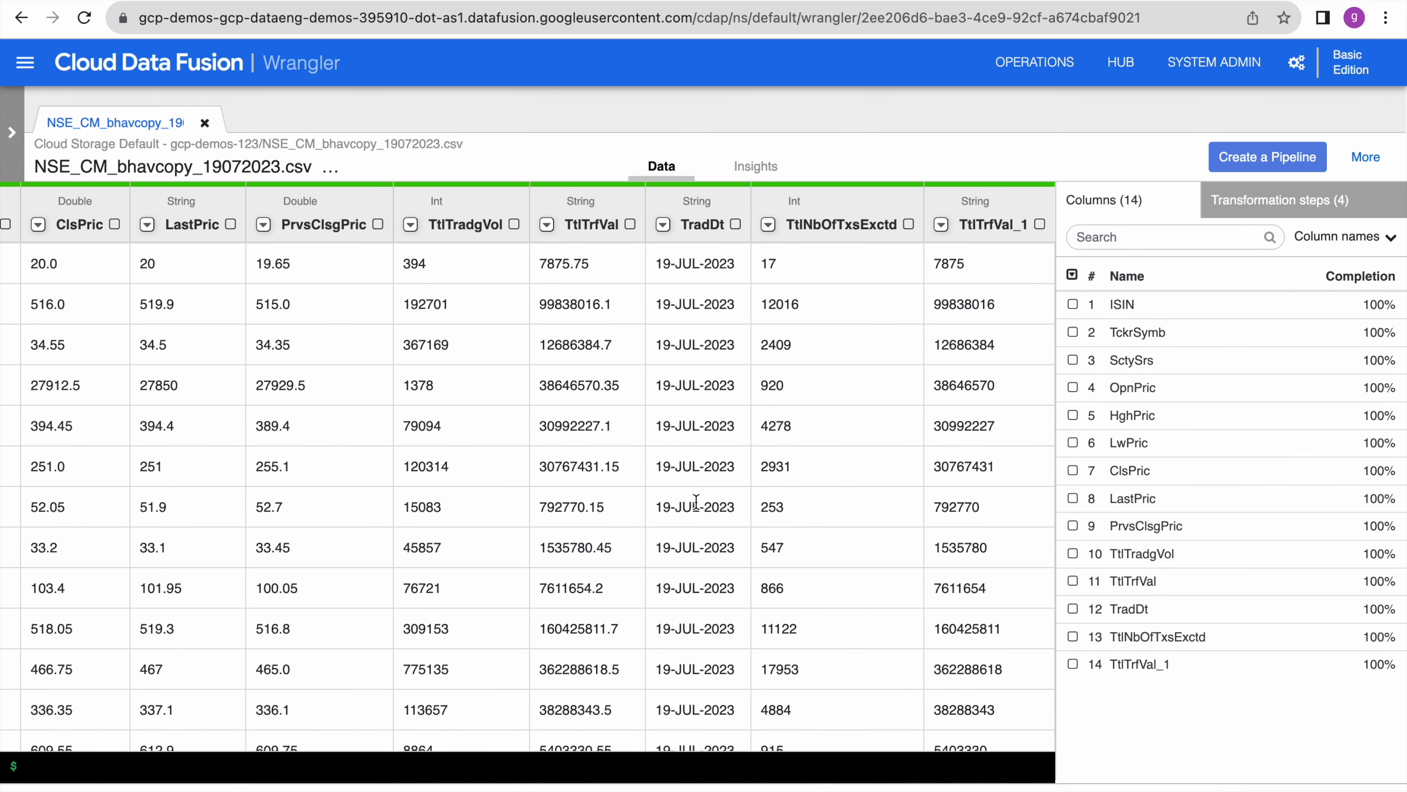
{"action": "left_click", "coordinate": [547, 224]}
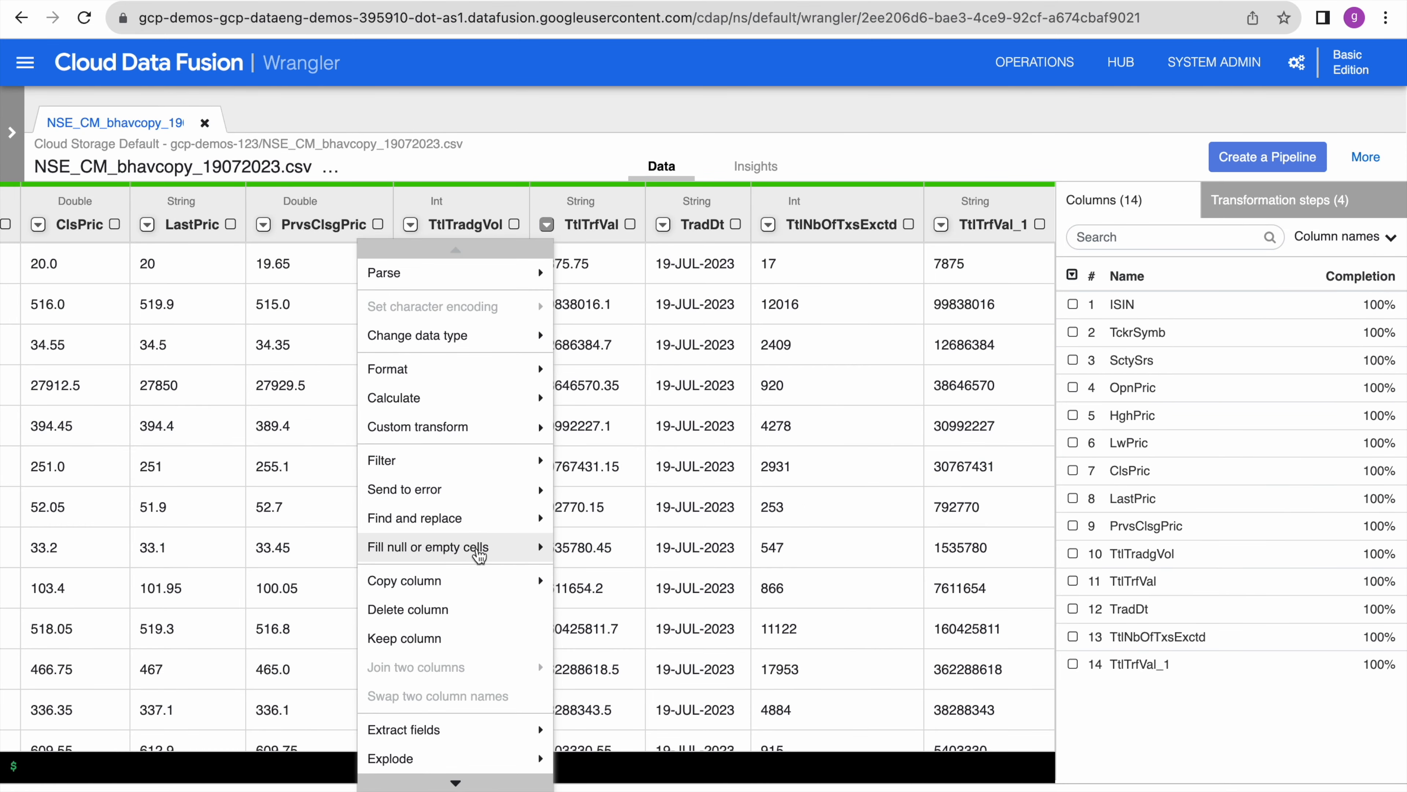
{"action": "left_click", "coordinate": [440, 611]}
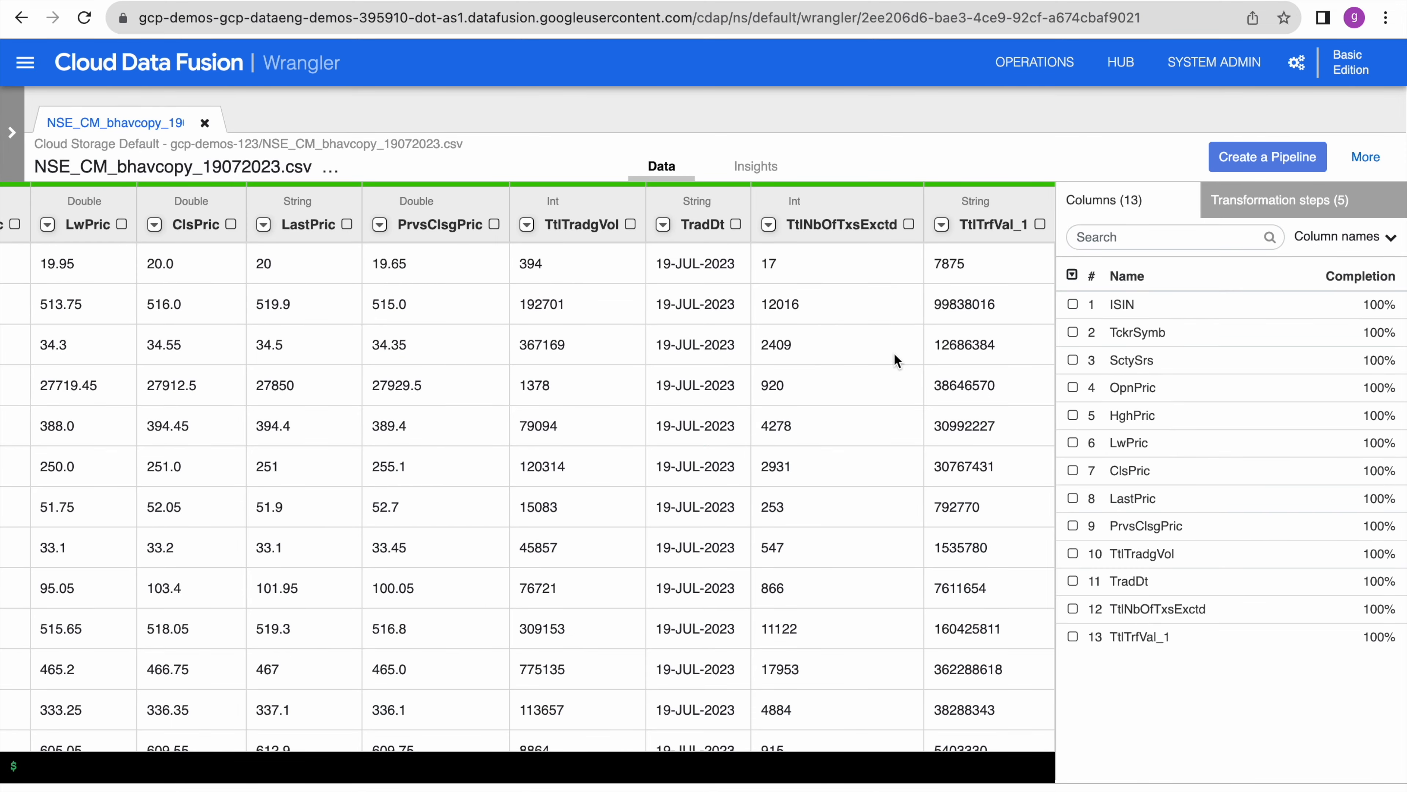
- Rename TtlTrfVal_1 back to TtlTrfVal, leaving 13 columns
{"action": "left_click", "coordinate": [1004, 213]}
{"action": "left_click", "coordinate": [987, 222]}
{"action": "key", "text": "BackSpace"}
{"action": "key", "text": "BackSpace"}
{"action": "key", "text": "BackSpace"}
{"action": "type", "text": "lTrfVal"}
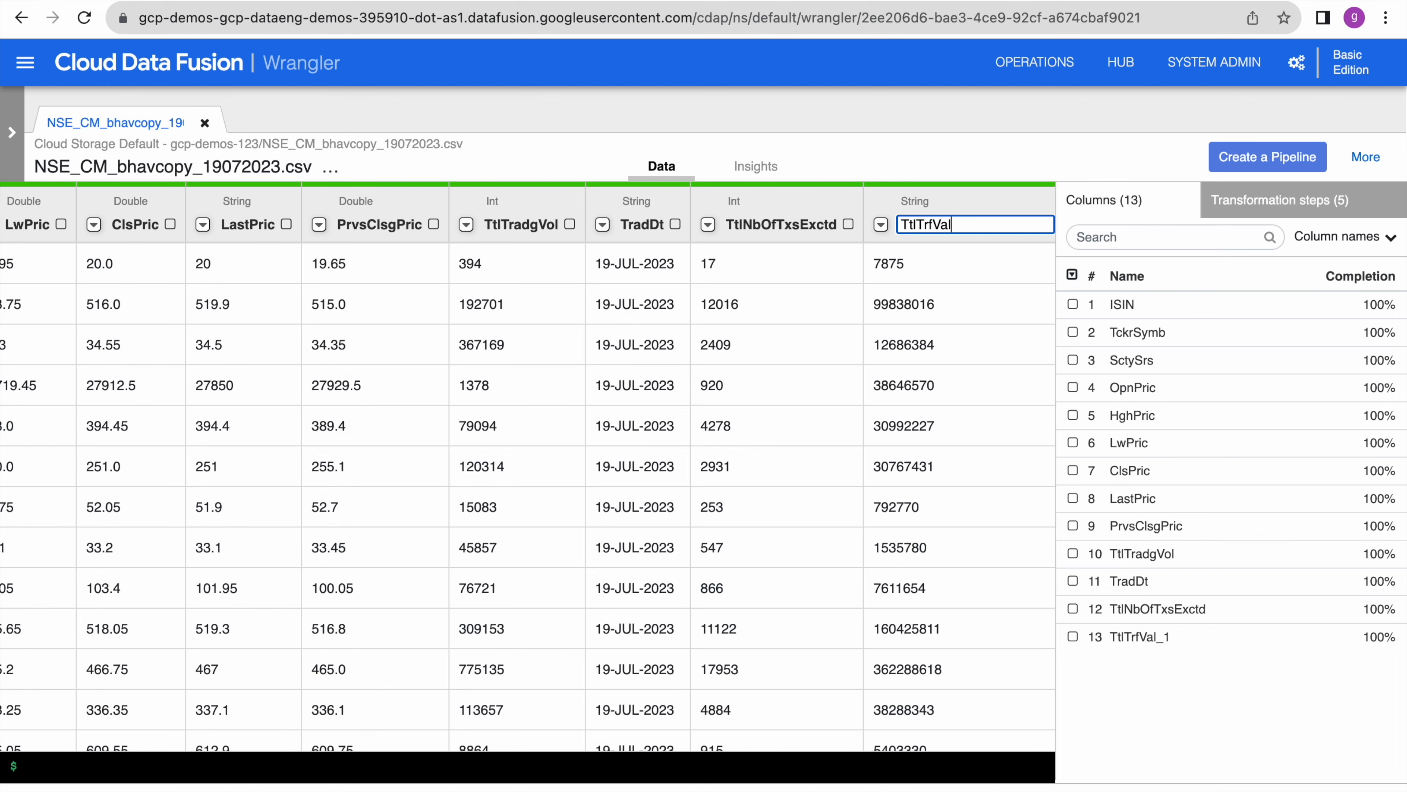
{"action": "key", "text": "Return"}
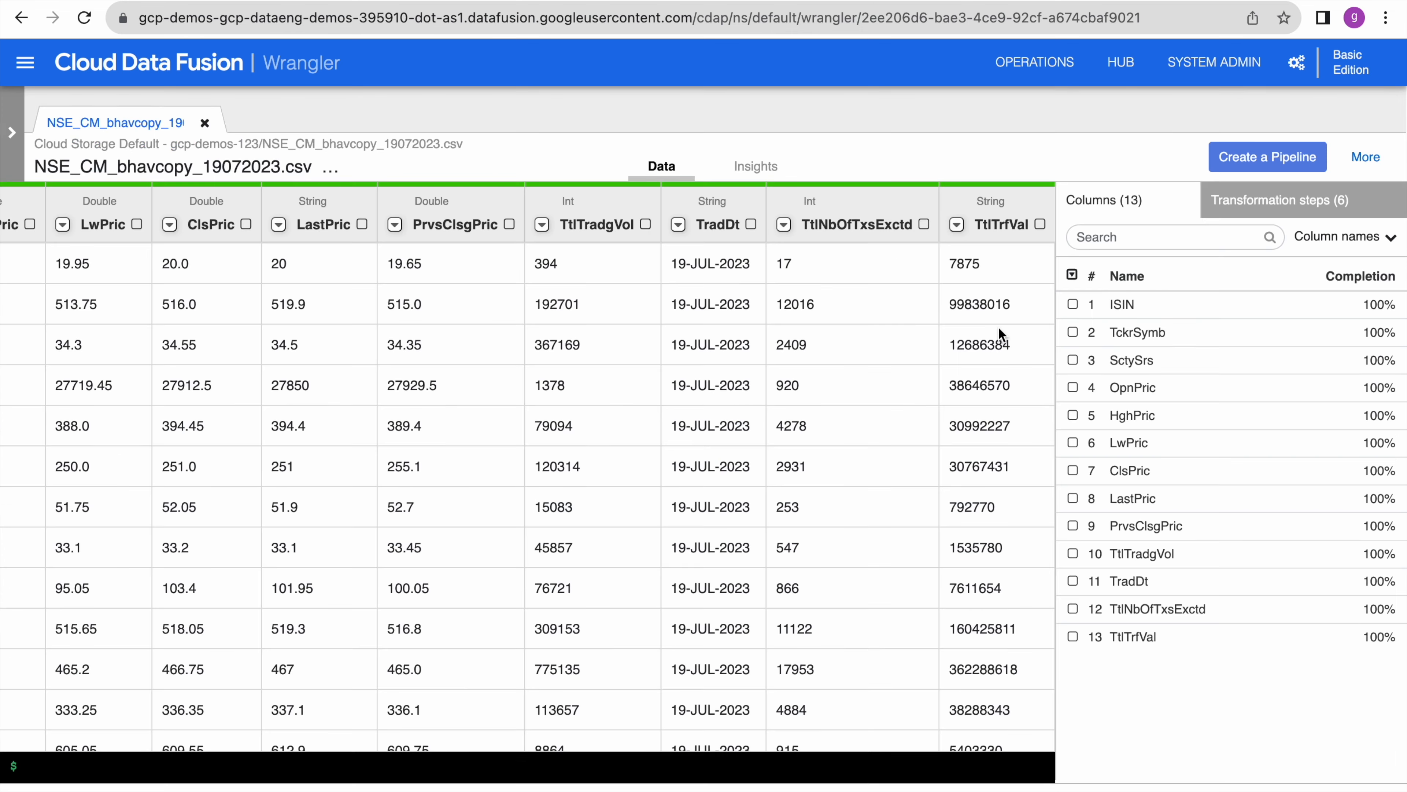
{"action": "scroll", "coordinate": [949, 643], "scroll_direction": "down", "scroll_amount": 6}
{"action": "scroll", "coordinate": [949, 643], "scroll_direction": "up", "scroll_amount": 6}
{"action": "scroll", "coordinate": [949, 643], "scroll_direction": "down", "scroll_amount": 5}
{"action": "scroll", "coordinate": [949, 642], "scroll_direction": "up", "scroll_amount": 3}
{"action": "scroll", "coordinate": [949, 642], "scroll_direction": "up", "scroll_amount": 4}
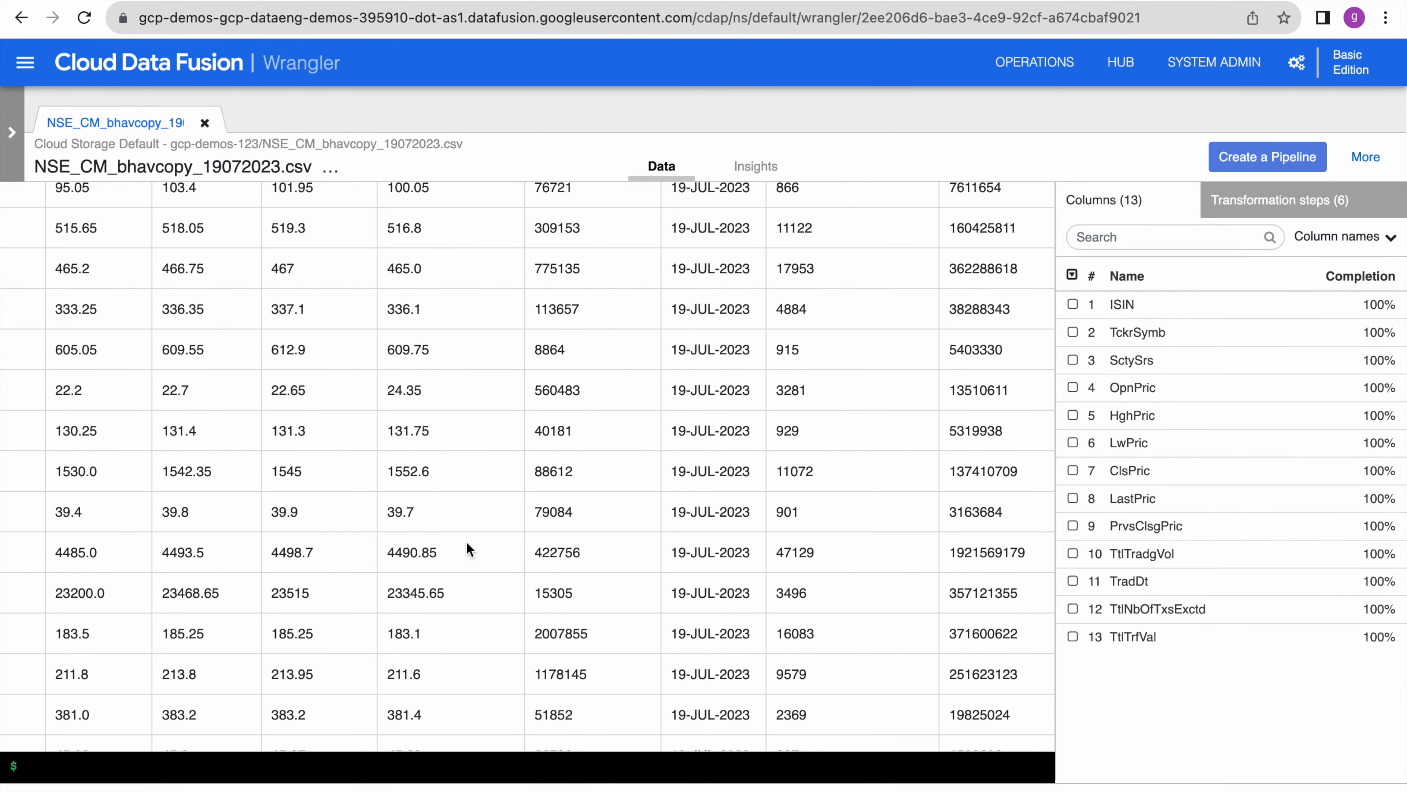
{"action": "scroll", "coordinate": [466, 541], "scroll_direction": "up", "scroll_amount": 6}
{"action": "scroll", "coordinate": [466, 541], "scroll_direction": "left", "scroll_amount": 8}
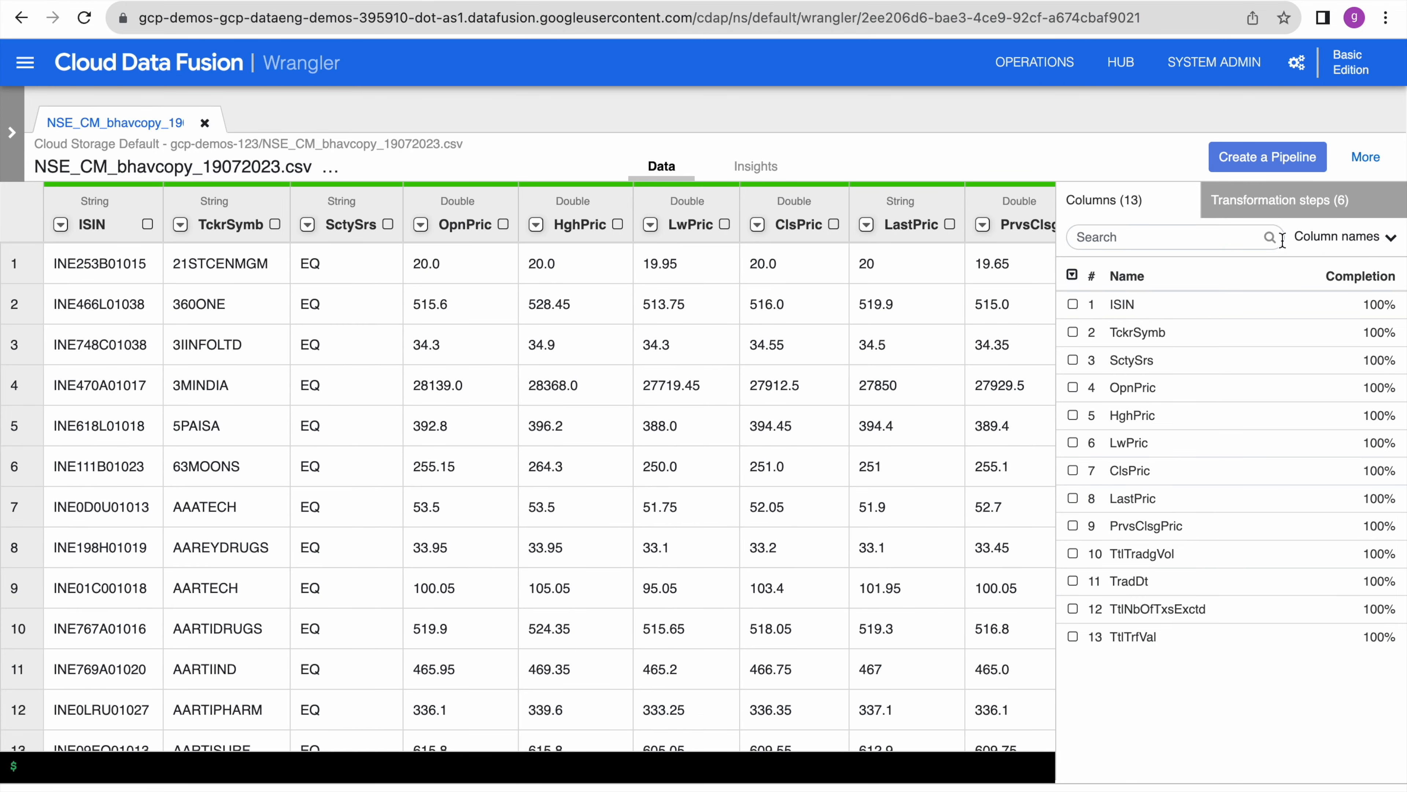
- Create a batch pipeline from the prepared Wrangler data
{"action": "left_click", "coordinate": [1272, 165]}
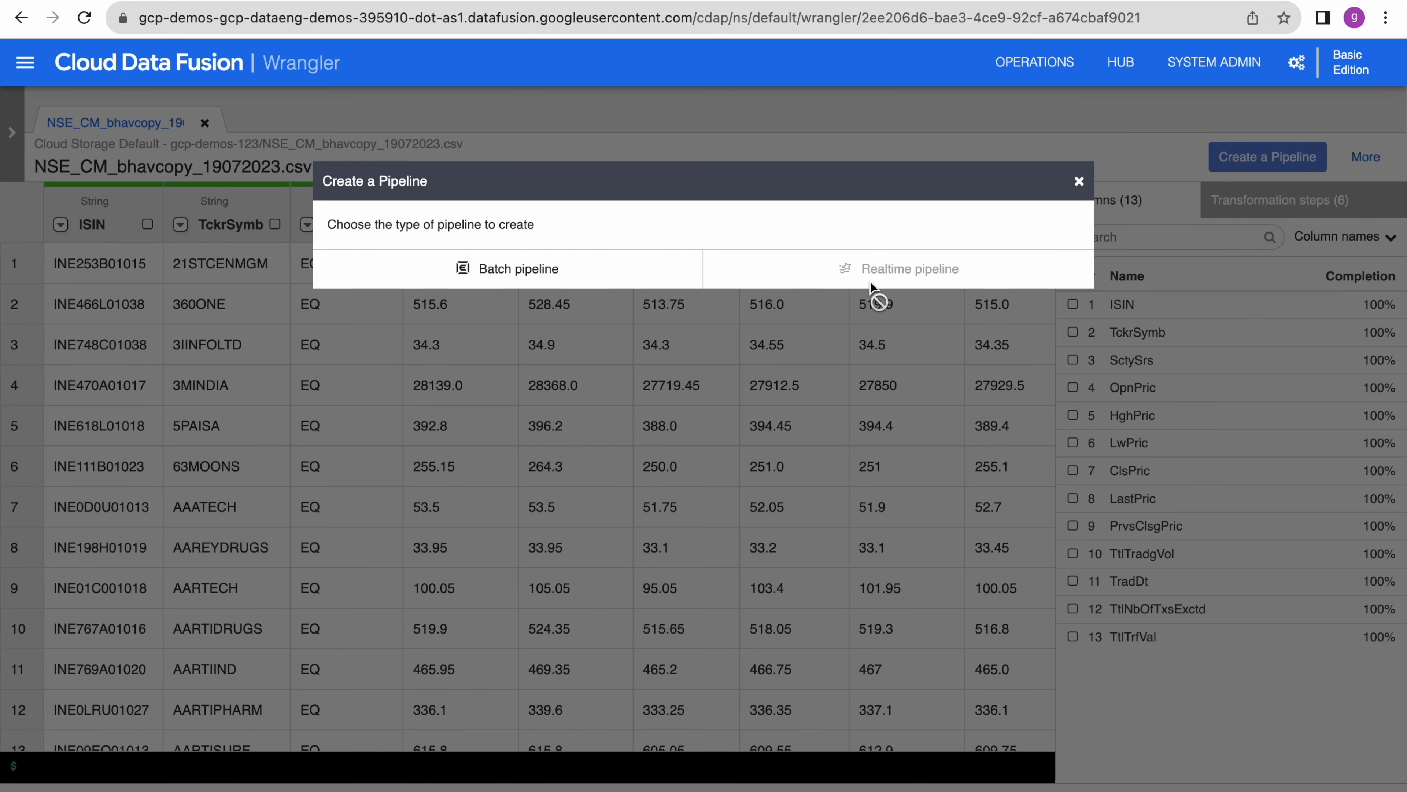
{"action": "left_click", "coordinate": [529, 272]}
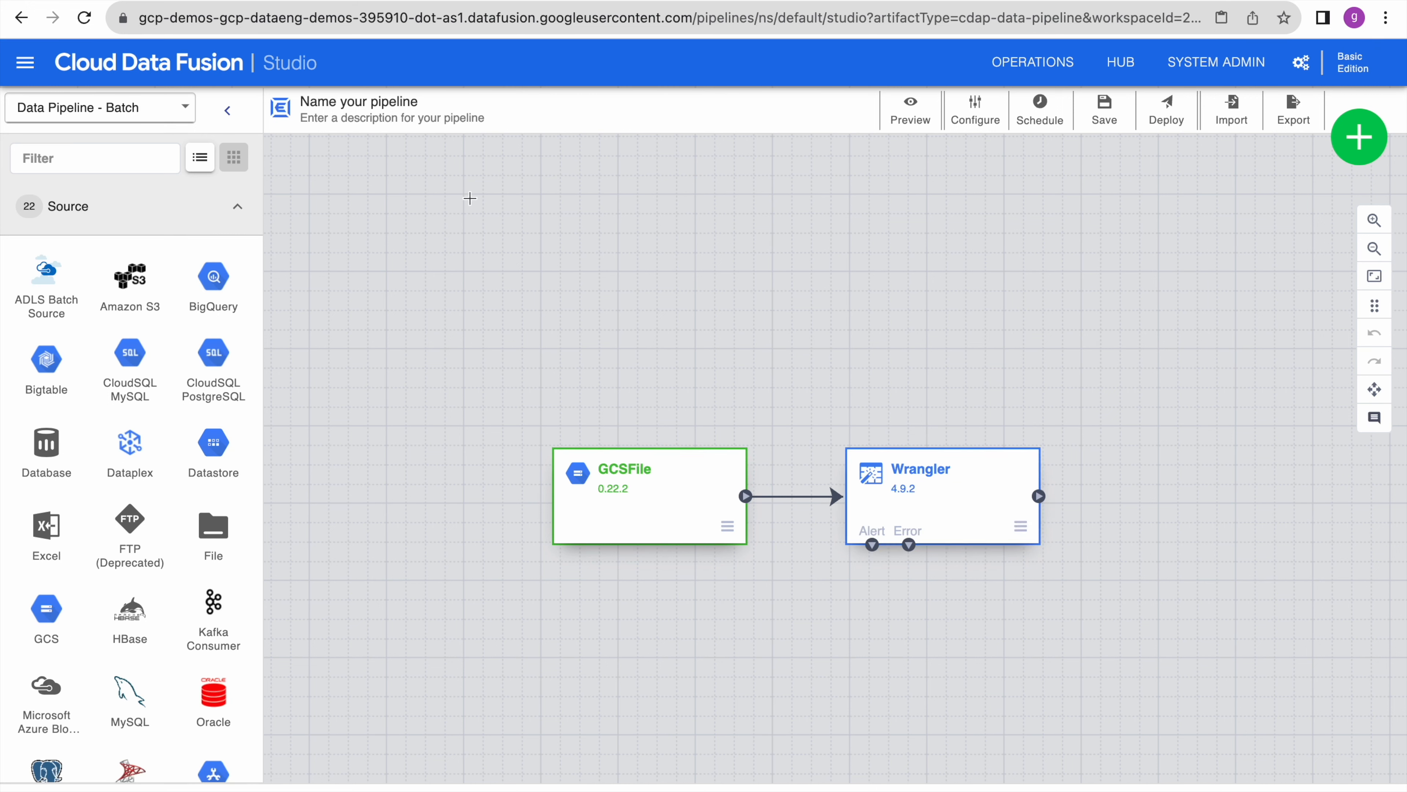
- Name the pipeline batch_gcs_to_bigquery_load and save it
{"action": "left_click", "coordinate": [348, 104]}
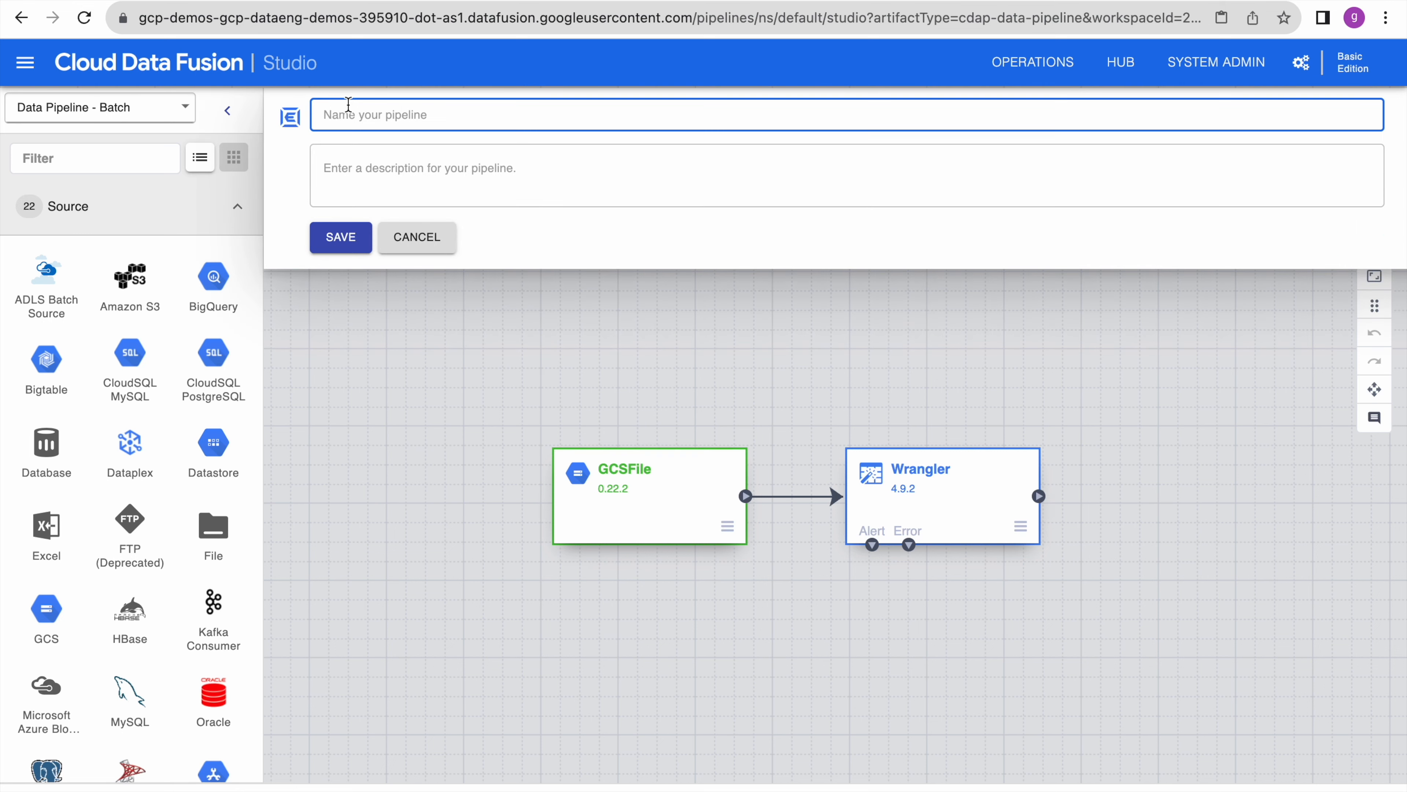
{"action": "type", "text": "batch_gcs_to_bigquery_load"}
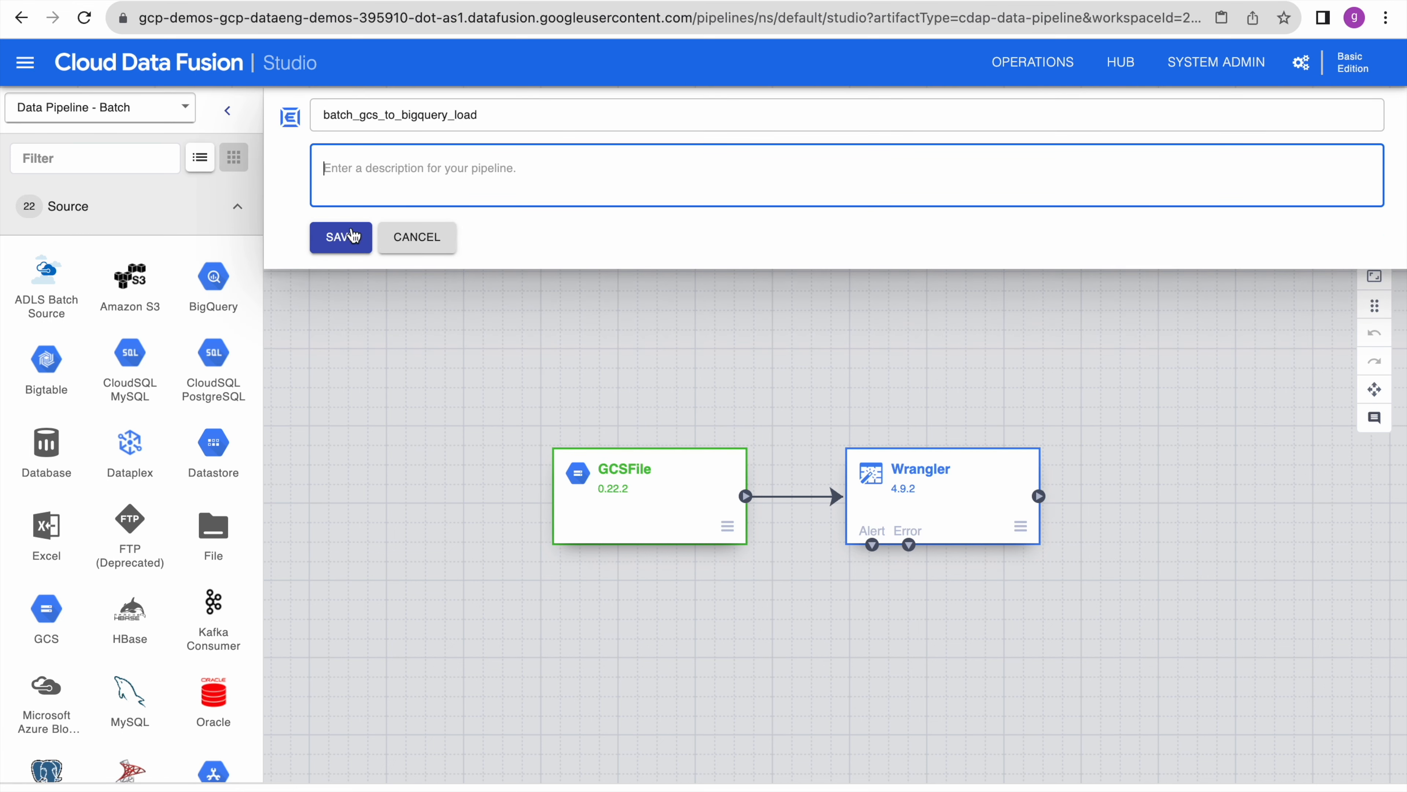
{"action": "left_click", "coordinate": [343, 237]}
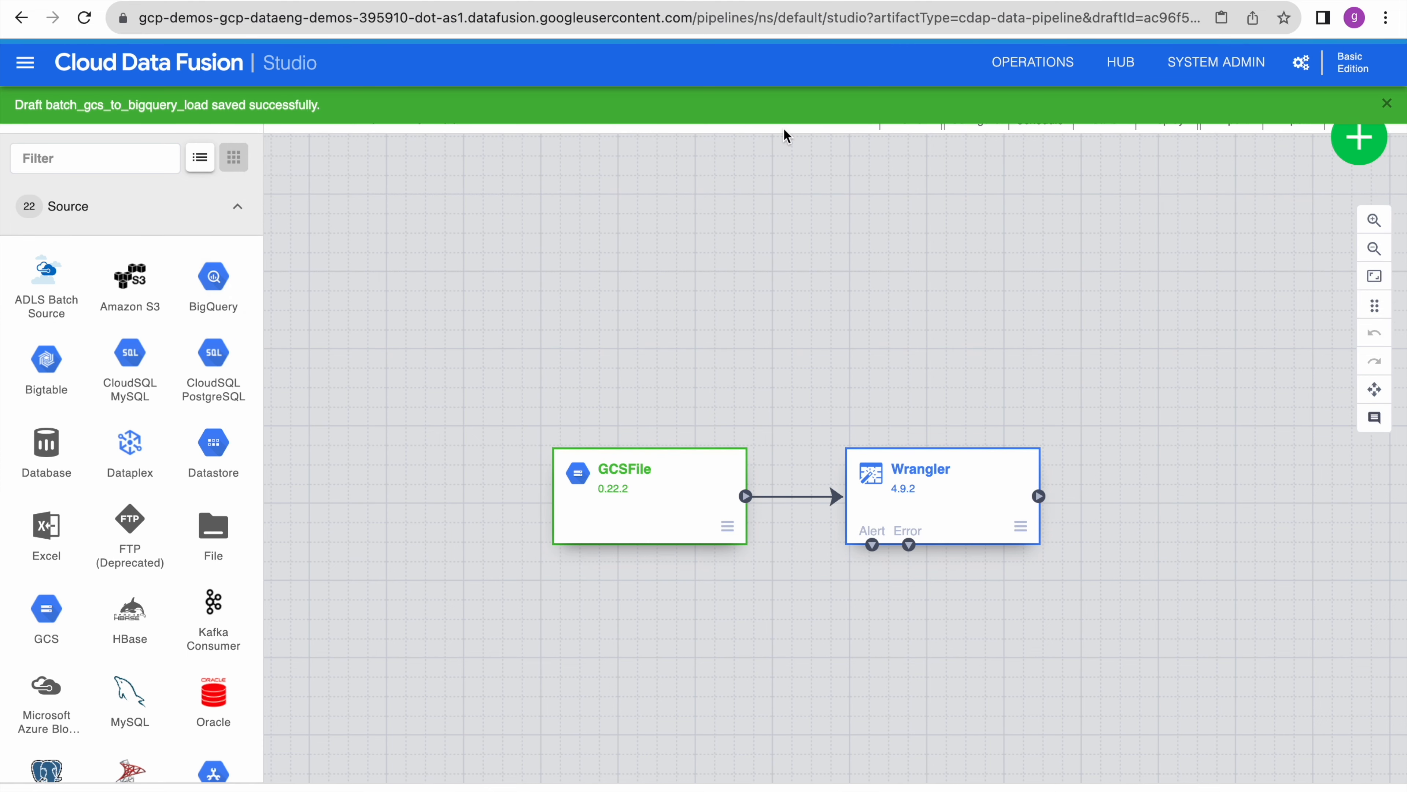
{"action": "left_click", "coordinate": [1389, 104]}
{"action": "mouse_move", "coordinate": [653, 518]}
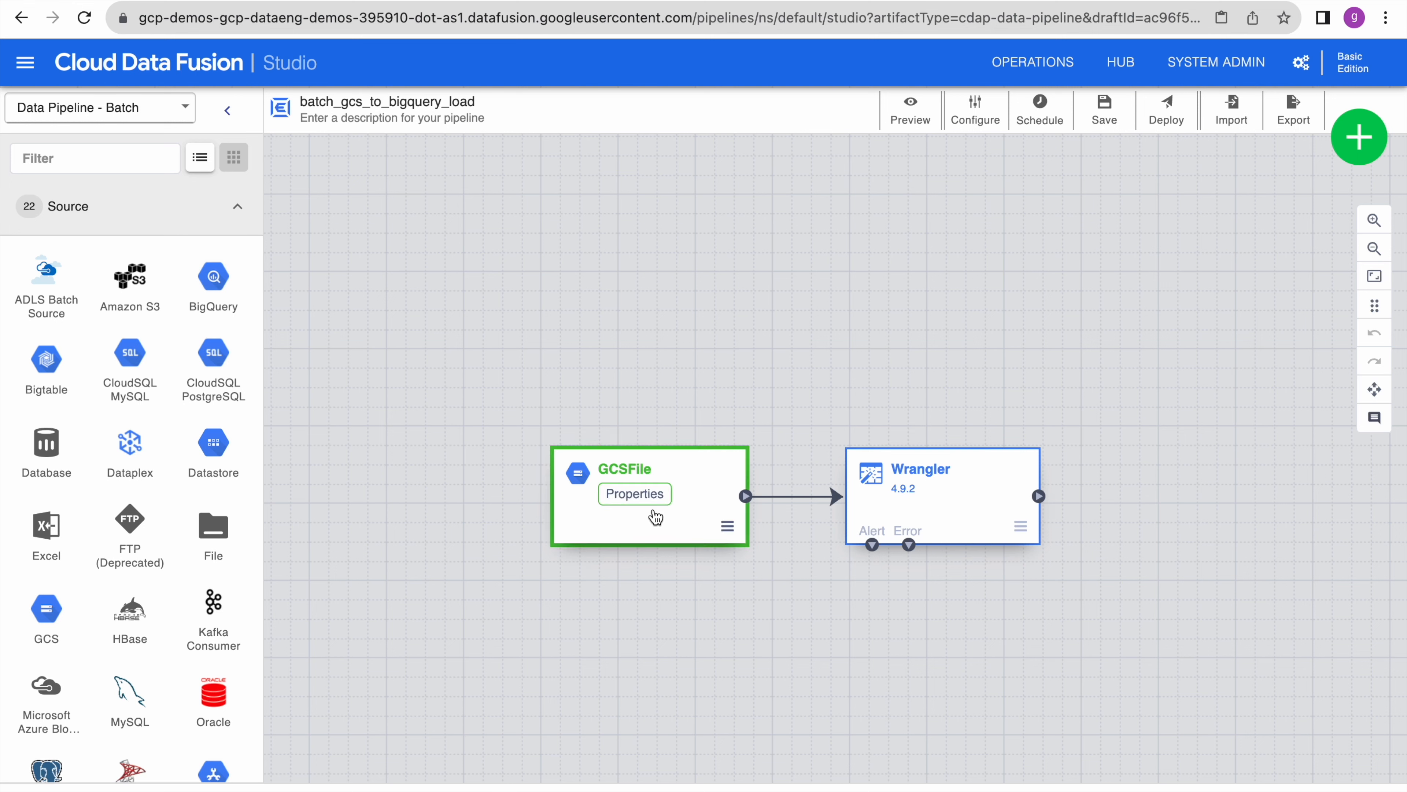
{"action": "left_click", "coordinate": [647, 495]}
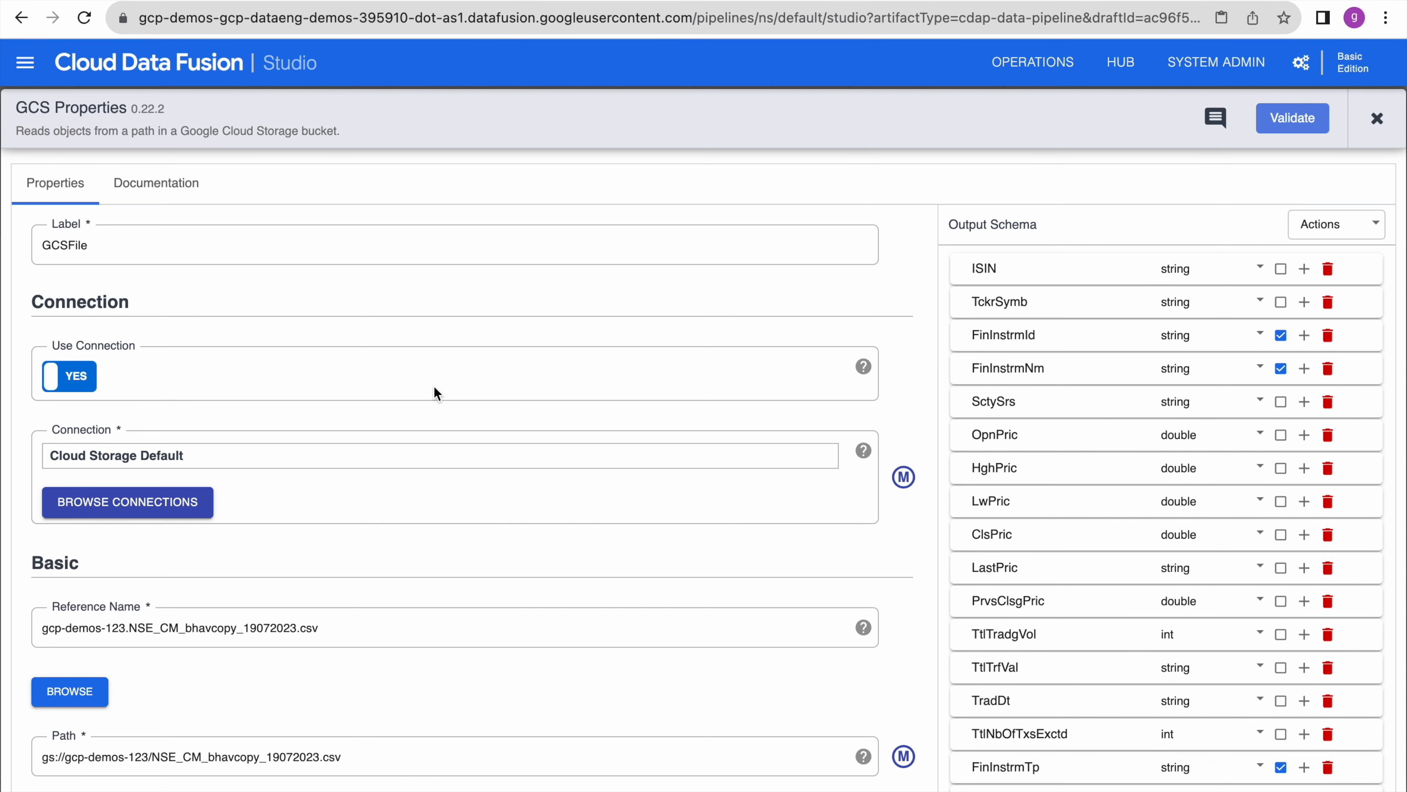
{"action": "scroll", "coordinate": [479, 547], "scroll_direction": "down", "scroll_amount": 2}
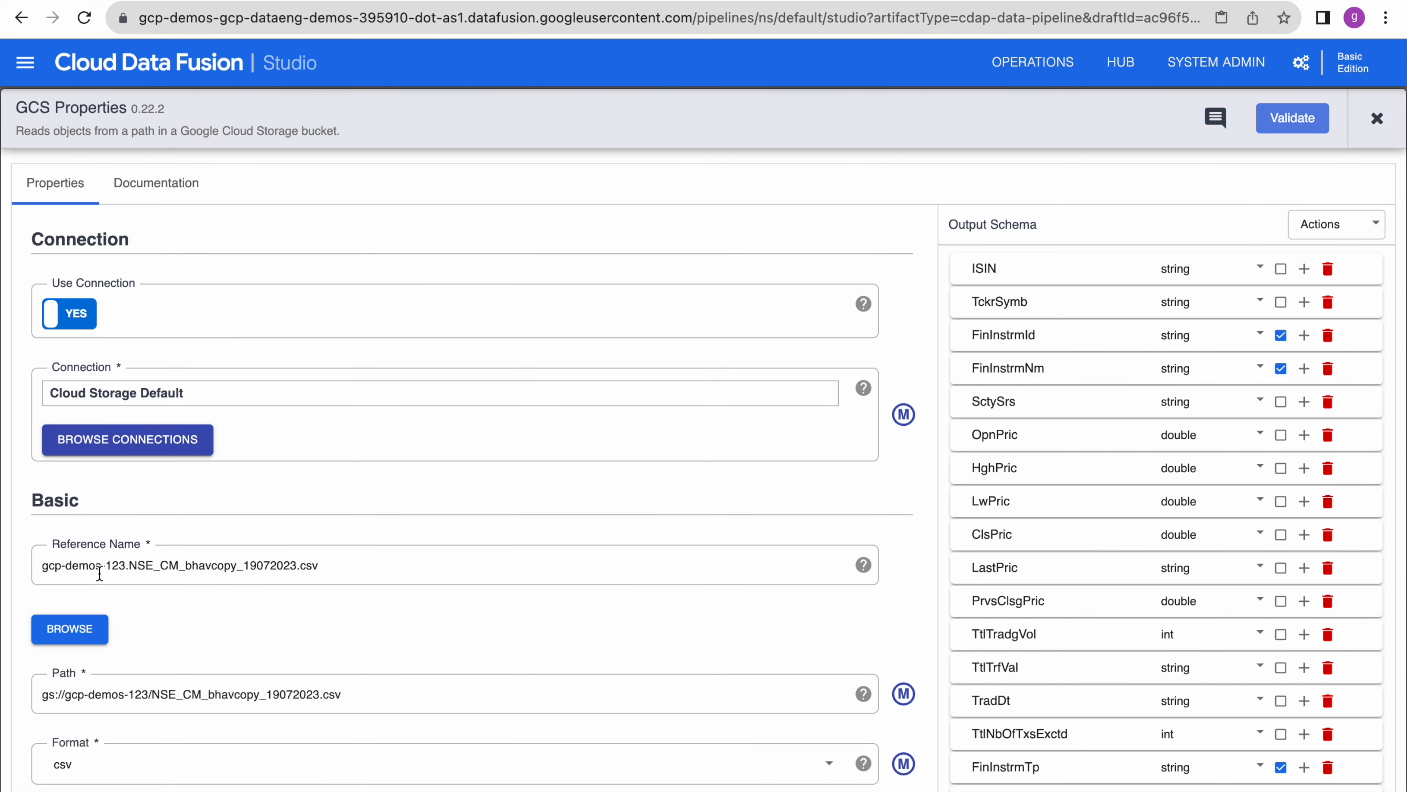
{"action": "left_click", "coordinate": [574, 1]}
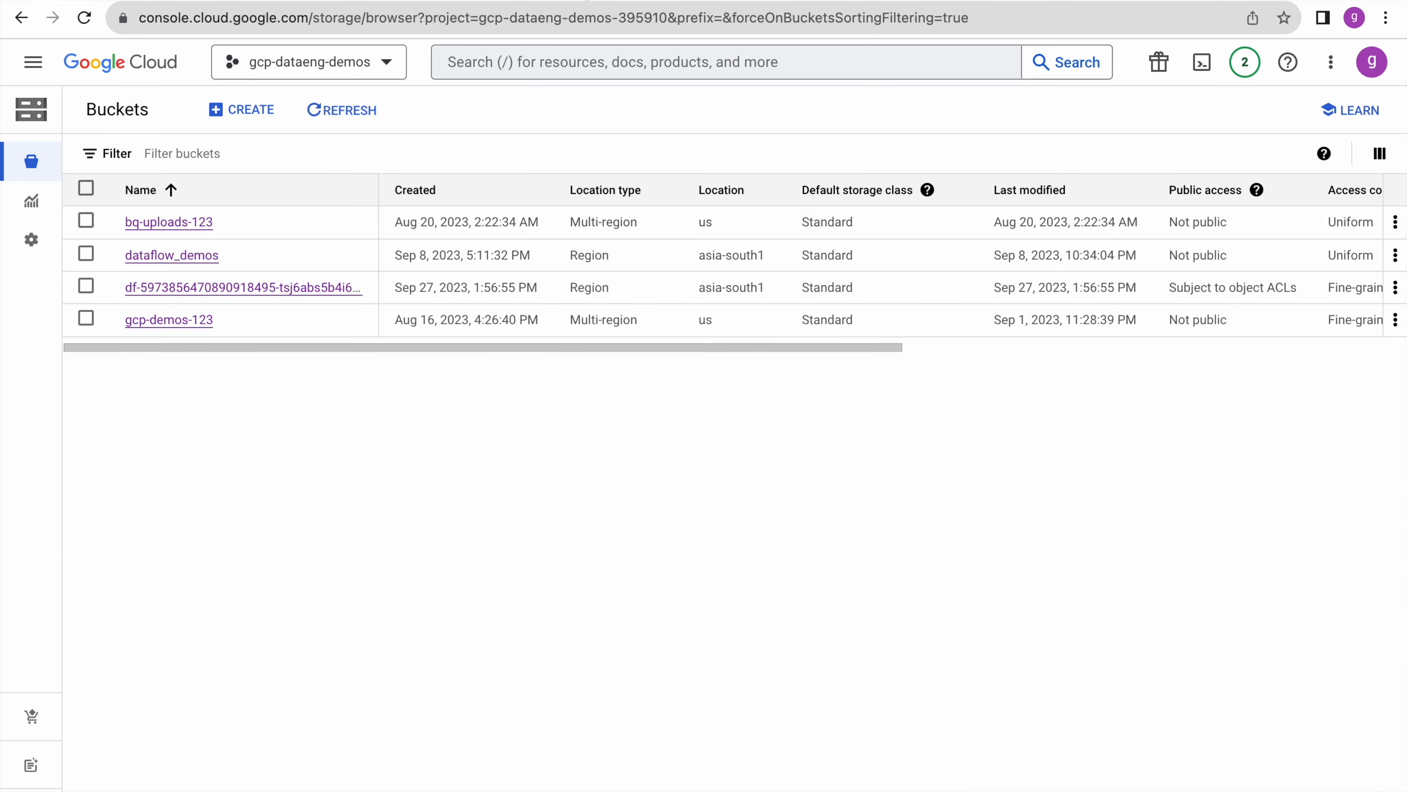
{"action": "left_click", "coordinate": [169, 320]}
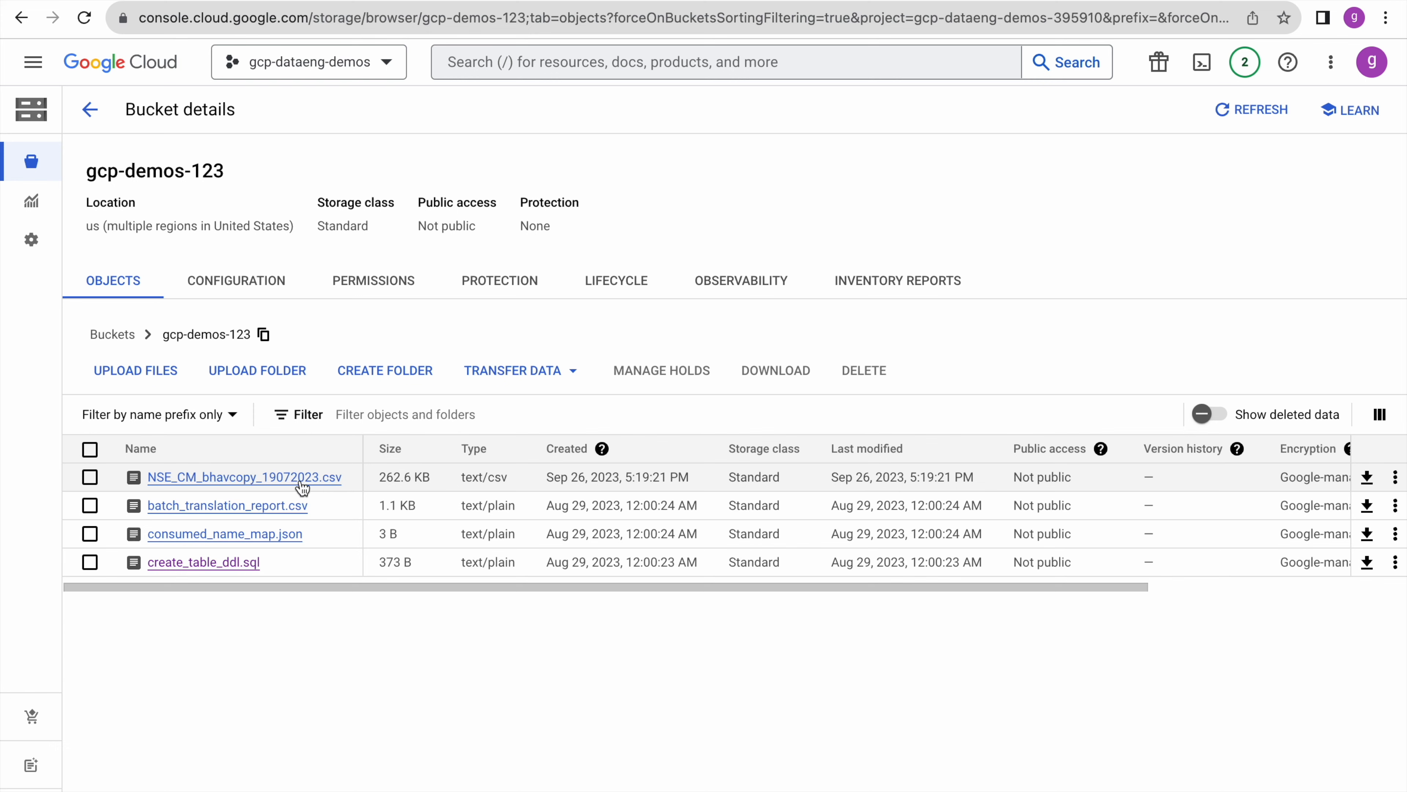
{"action": "left_click", "coordinate": [355, 1]}
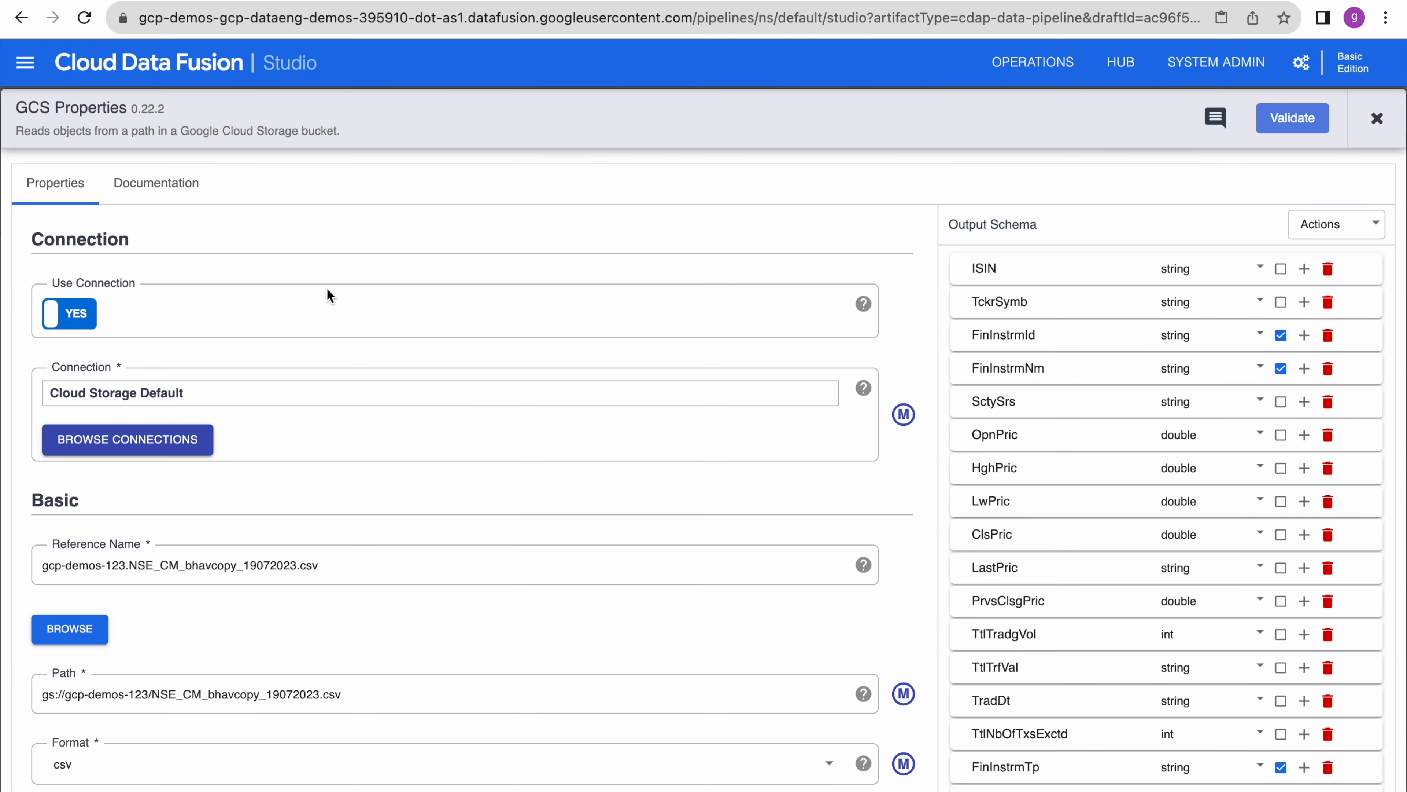
{"action": "scroll", "coordinate": [404, 611], "scroll_direction": "down", "scroll_amount": 10}
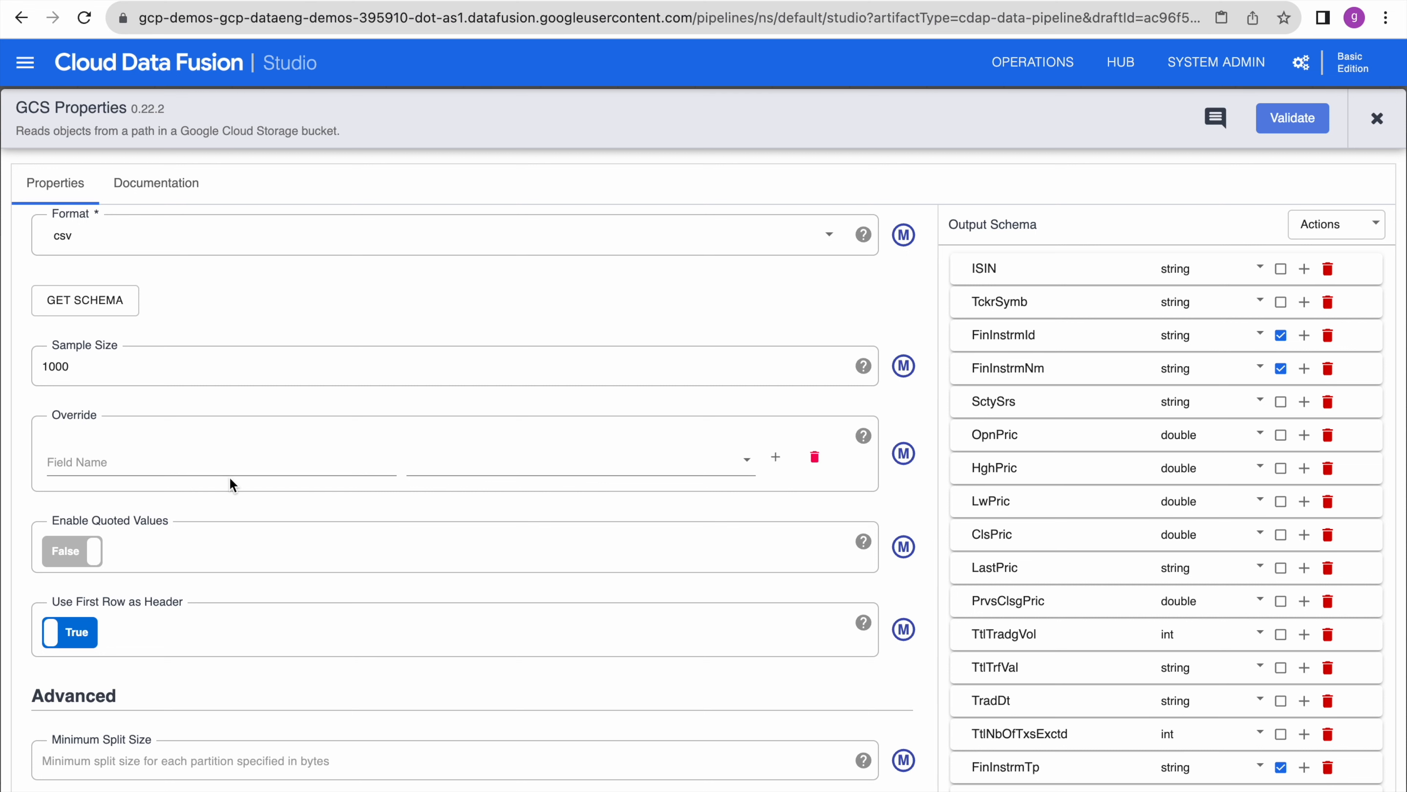
{"action": "scroll", "coordinate": [300, 539], "scroll_direction": "down", "scroll_amount": 5}
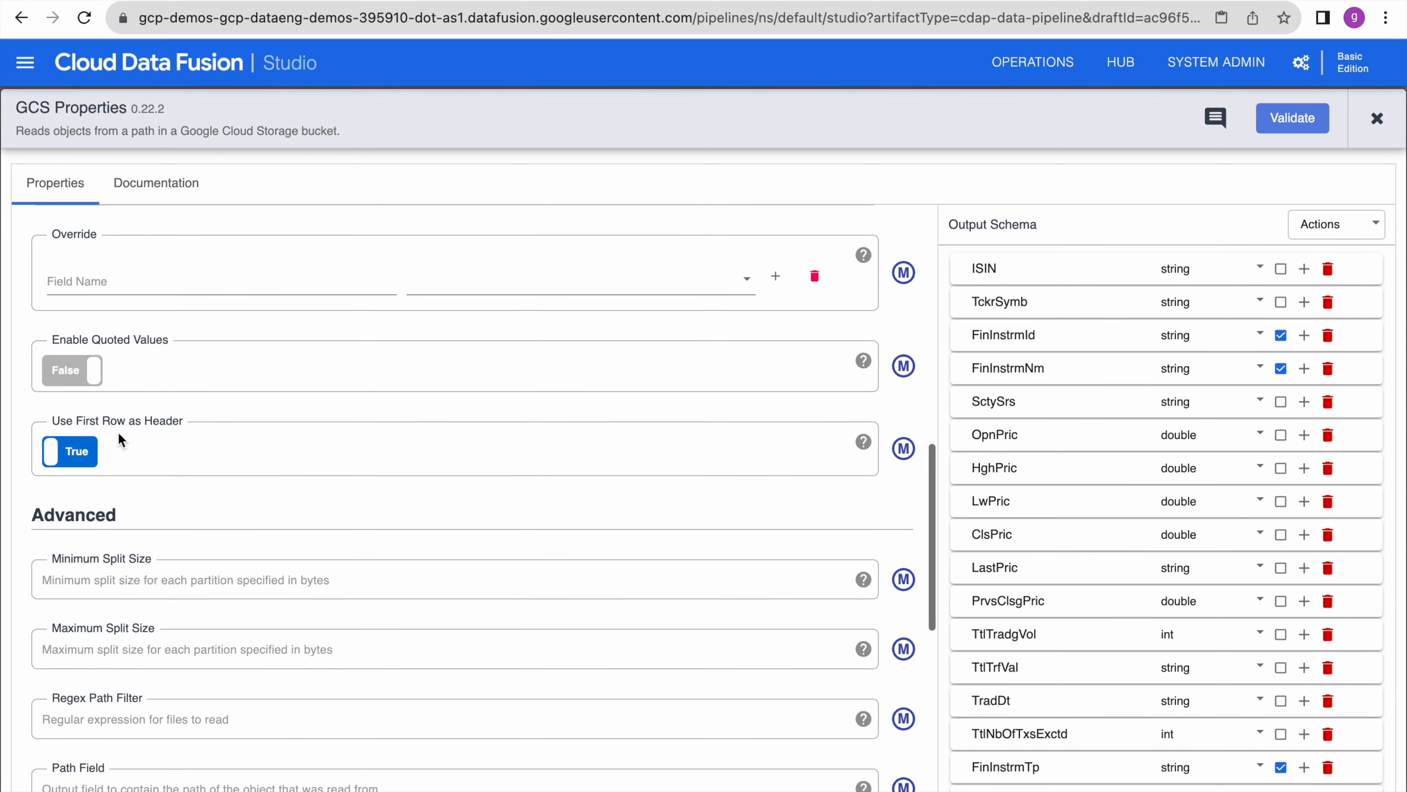
{"action": "scroll", "coordinate": [224, 502], "scroll_direction": "down", "scroll_amount": 15}
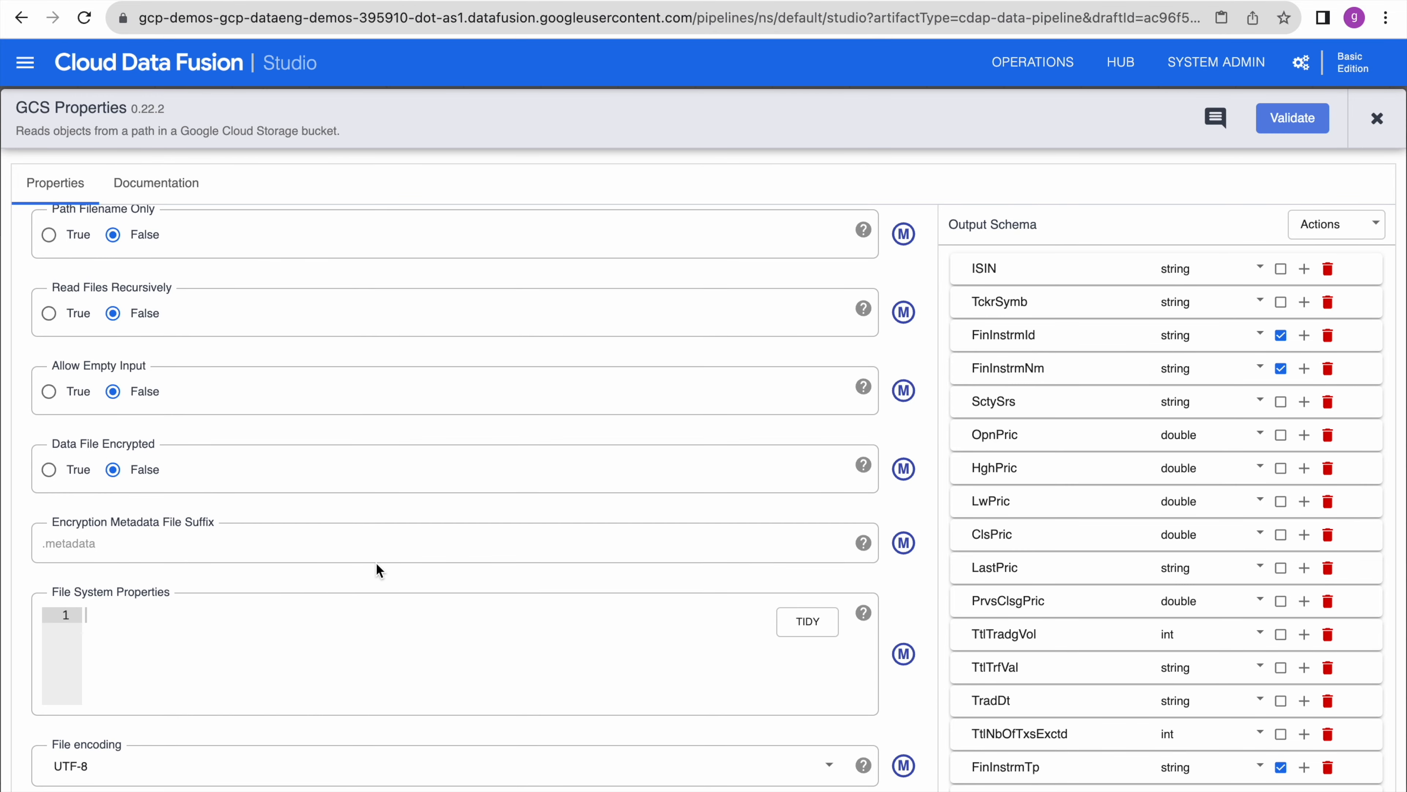
{"action": "scroll", "coordinate": [358, 439], "scroll_direction": "up", "scroll_amount": 20}
{"action": "scroll", "coordinate": [358, 439], "scroll_direction": "down", "scroll_amount": 4}
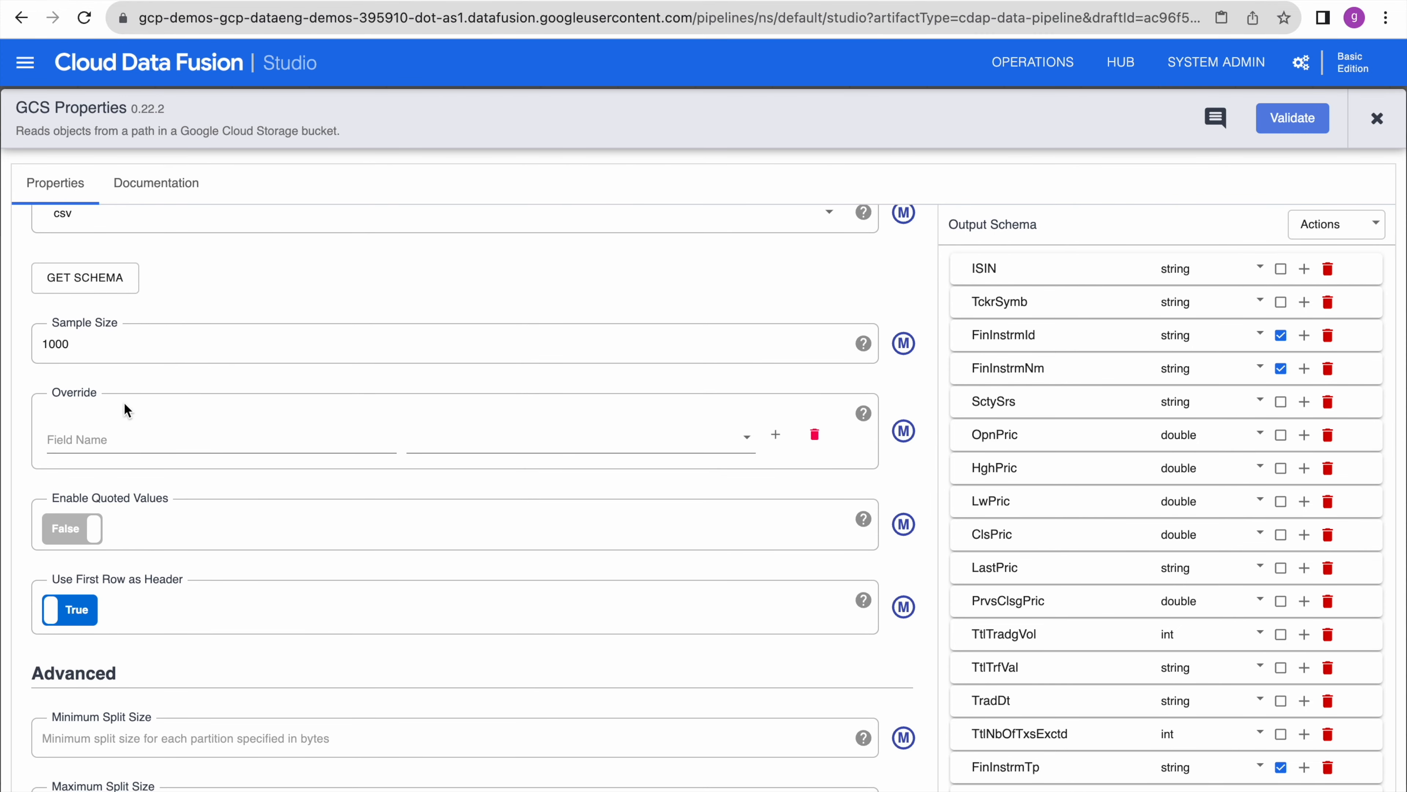
{"action": "scroll", "coordinate": [300, 571], "scroll_direction": "down", "scroll_amount": 6}
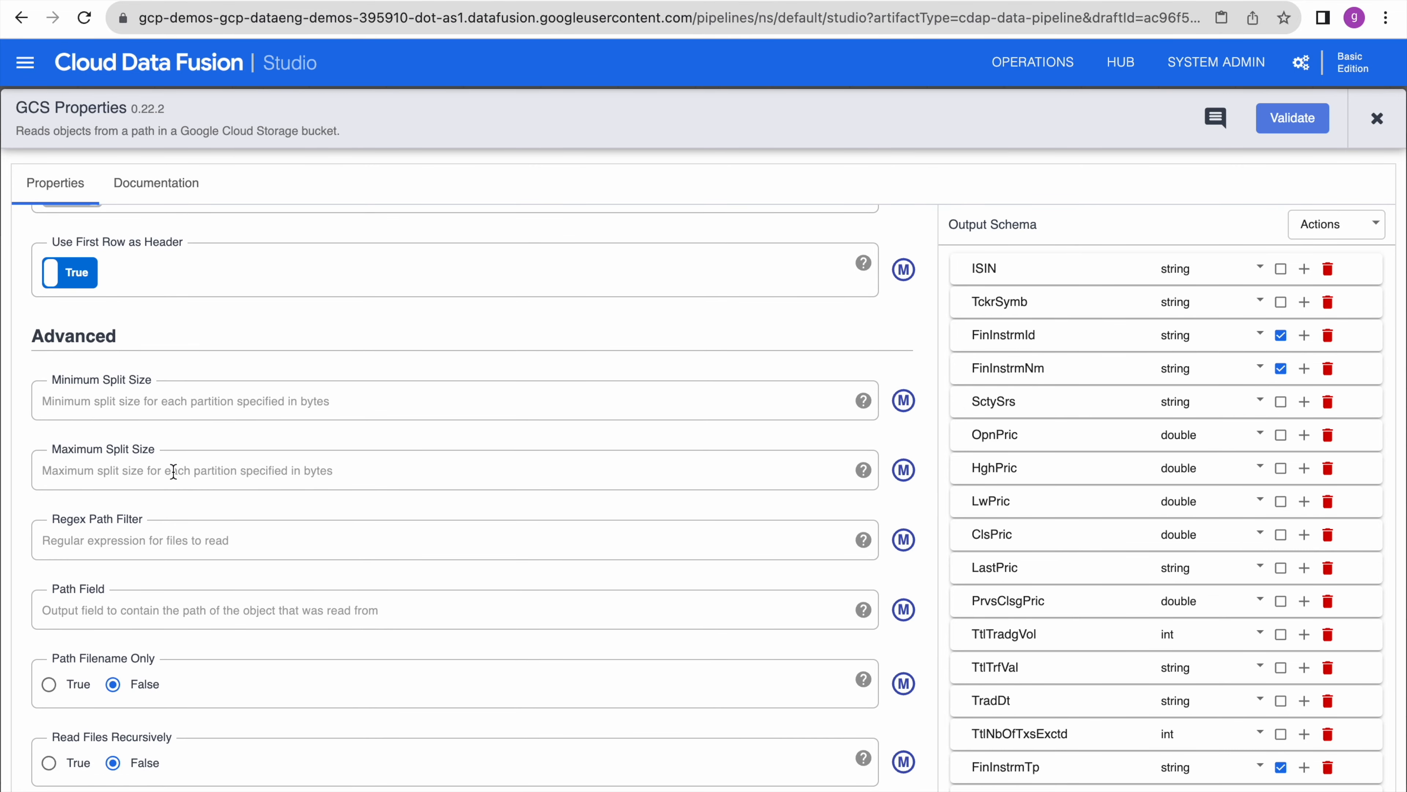
{"action": "scroll", "coordinate": [174, 471], "scroll_direction": "up", "scroll_amount": 3}
{"action": "scroll", "coordinate": [173, 471], "scroll_direction": "up", "scroll_amount": 3}
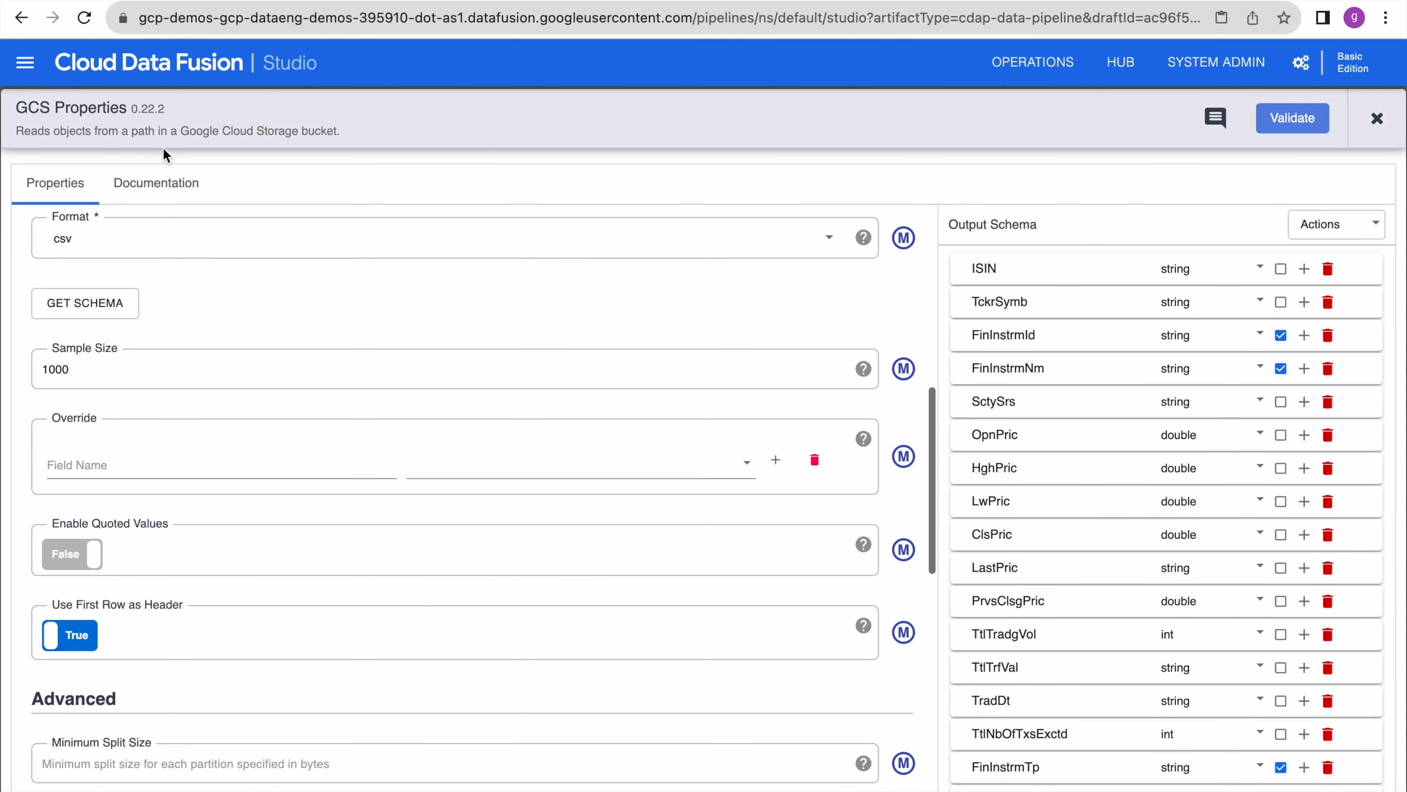
- Read the GCS source's documentation covering credentials, Path, Format and Enable Quoted Values
{"action": "left_click", "coordinate": [156, 188]}
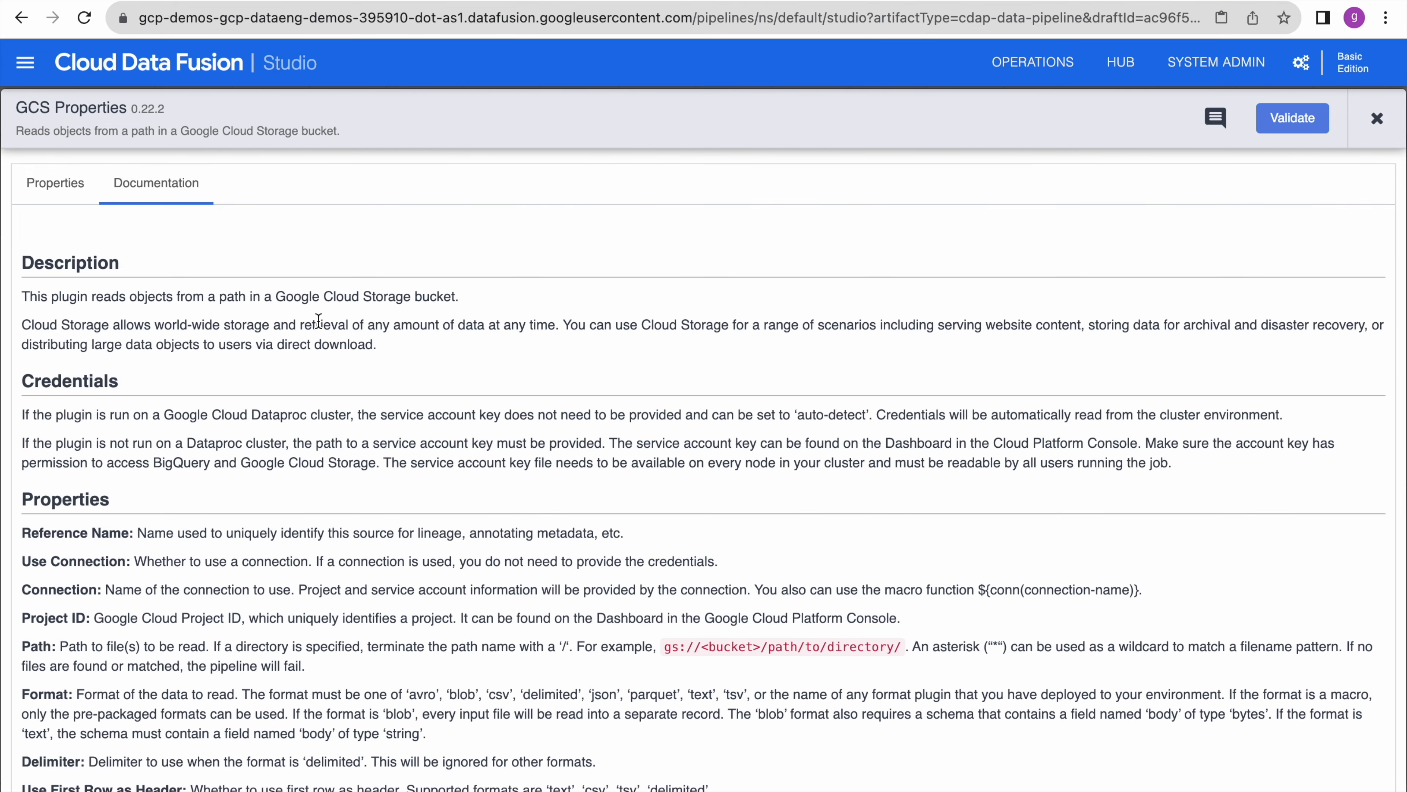
{"action": "scroll", "coordinate": [400, 524], "scroll_direction": "down", "scroll_amount": 6}
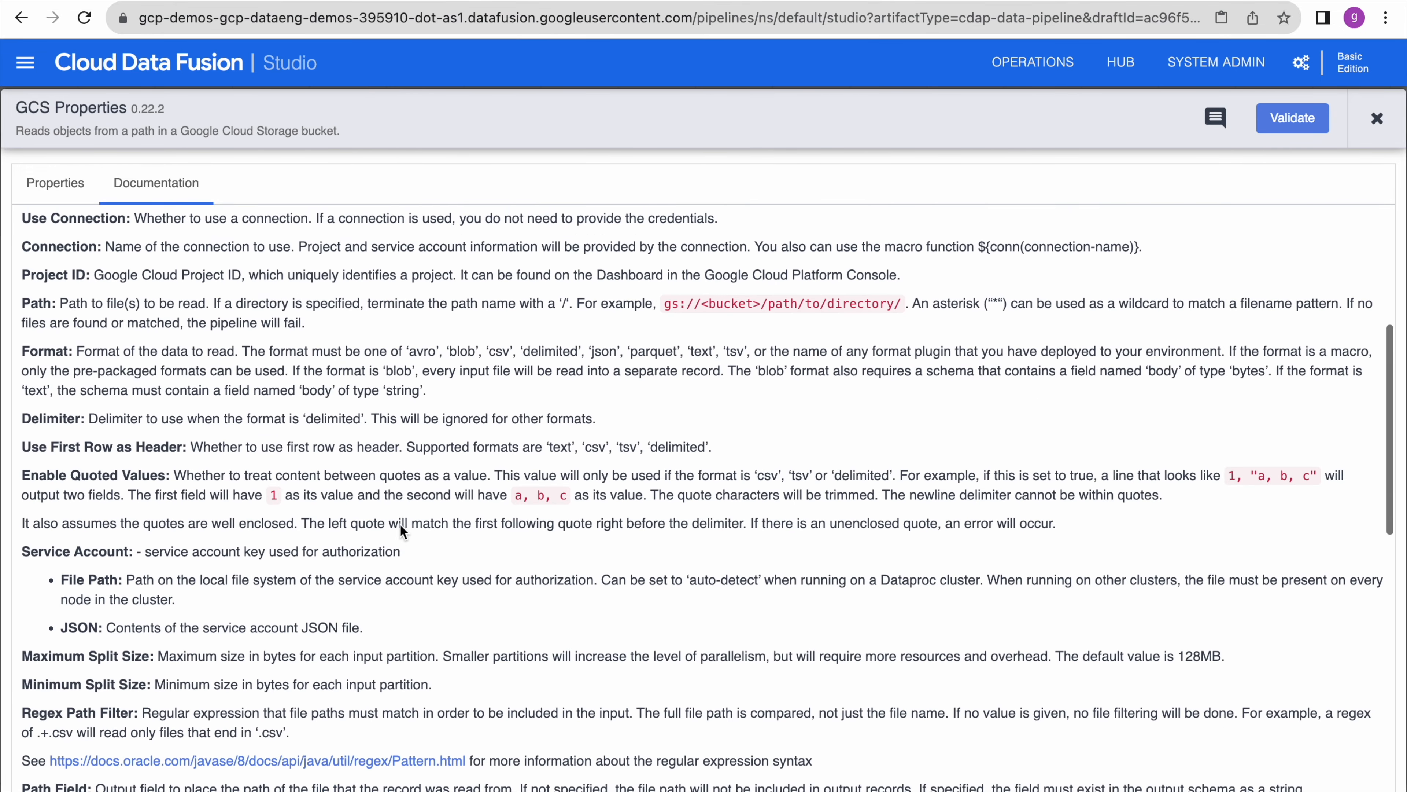
{"action": "scroll", "coordinate": [67, 446], "scroll_direction": "down", "scroll_amount": 8}
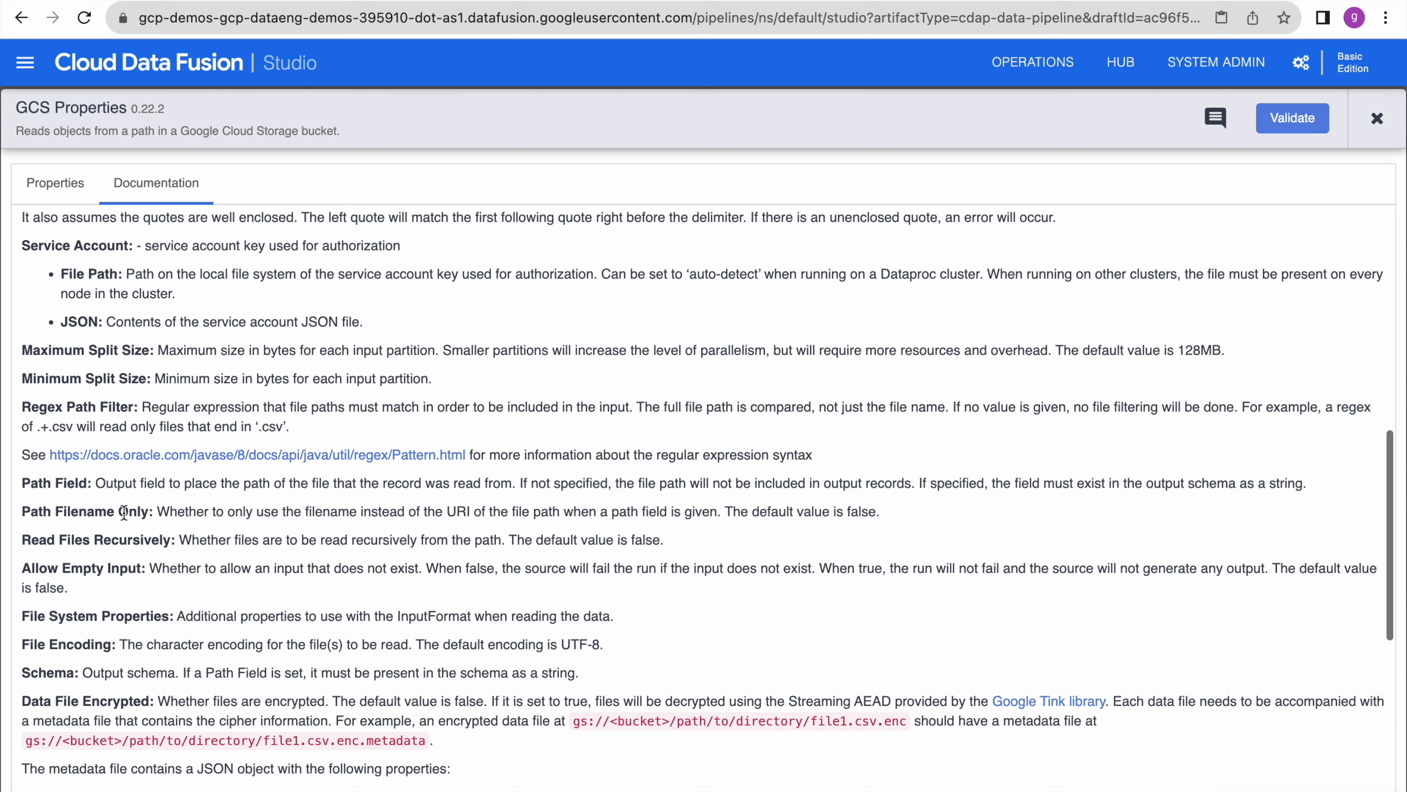
{"action": "scroll", "coordinate": [105, 560], "scroll_direction": "down", "scroll_amount": 2}
{"action": "scroll", "coordinate": [105, 560], "scroll_direction": "down", "scroll_amount": 3}
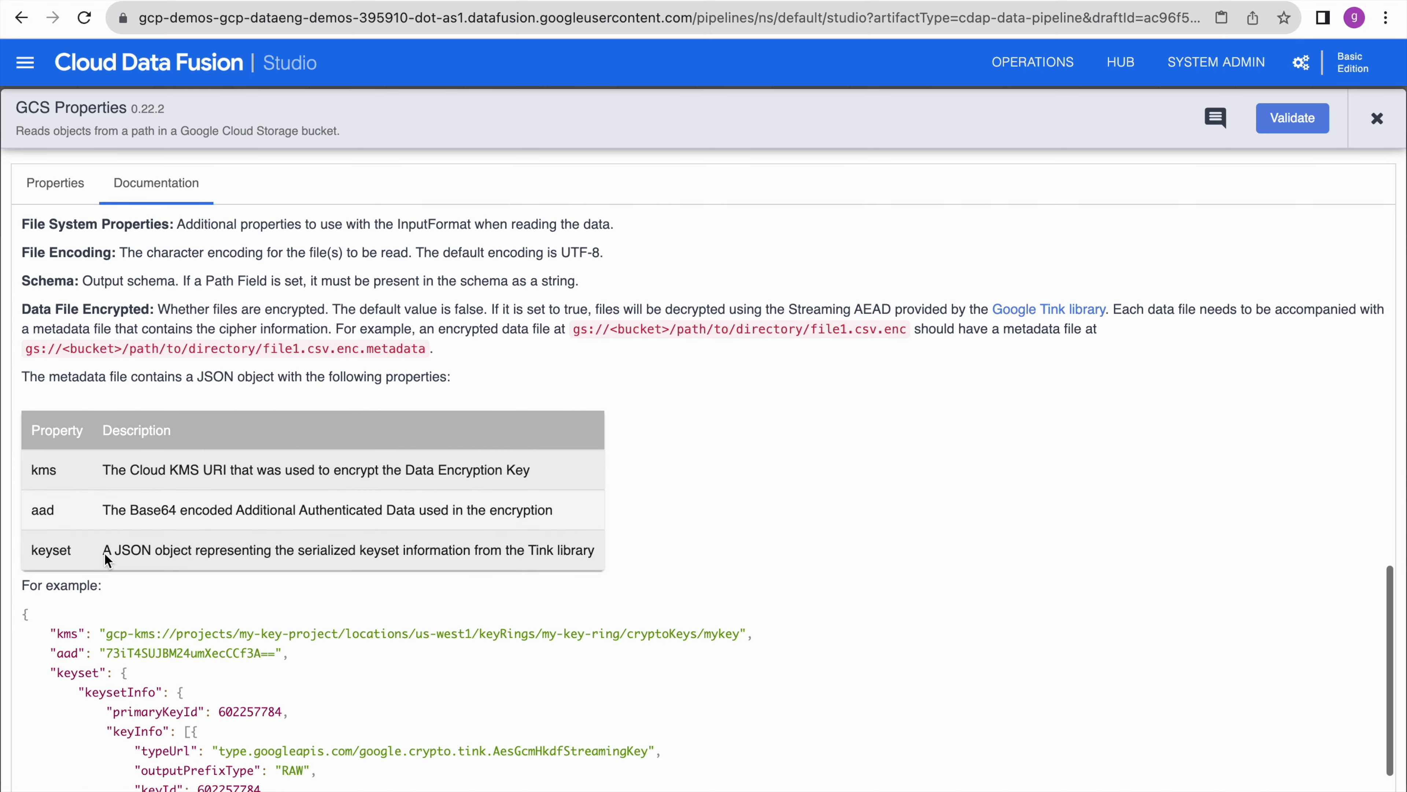
{"action": "scroll", "coordinate": [116, 588], "scroll_direction": "down", "scroll_amount": 3}
{"action": "scroll", "coordinate": [116, 589], "scroll_direction": "up", "scroll_amount": 14}
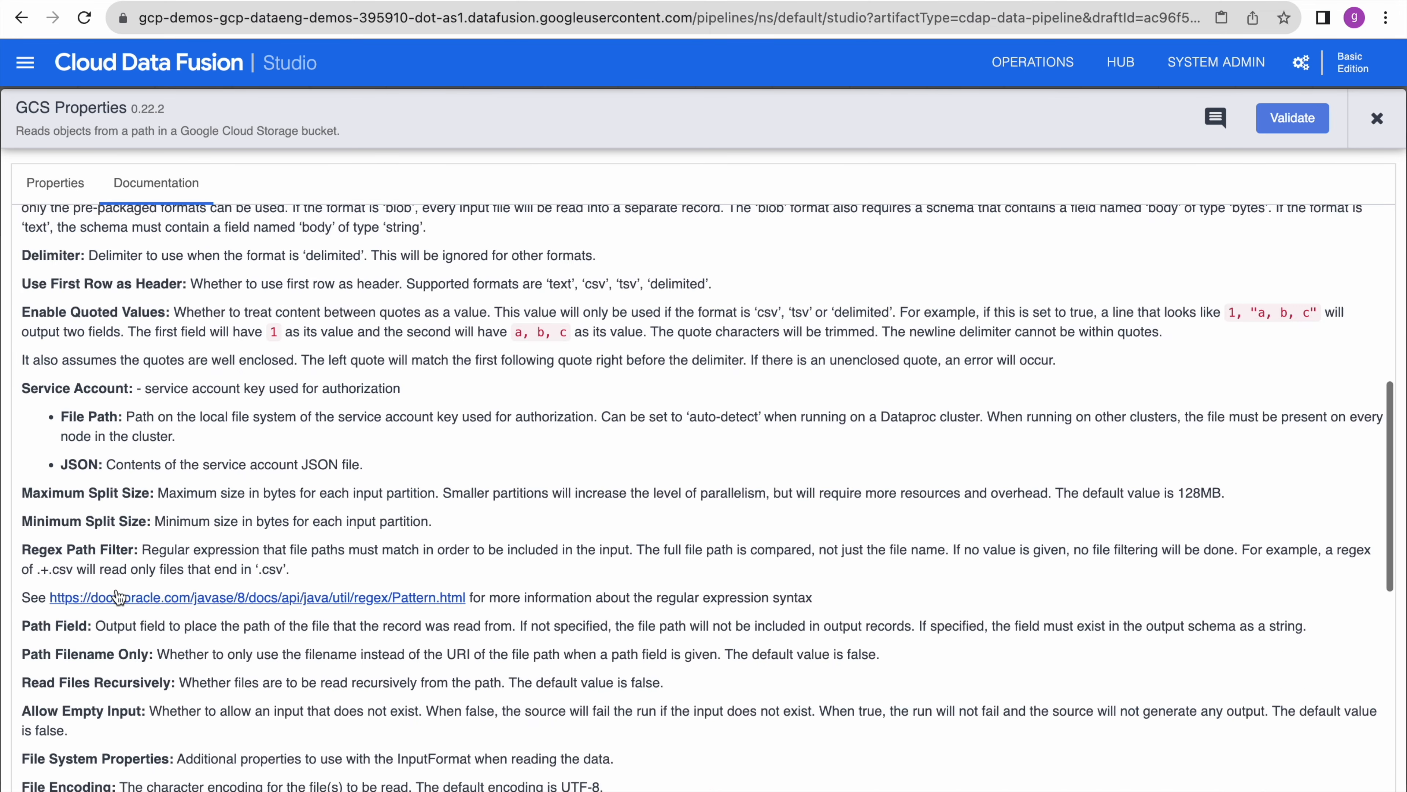
{"action": "scroll", "coordinate": [306, 578], "scroll_direction": "up", "scroll_amount": 6}
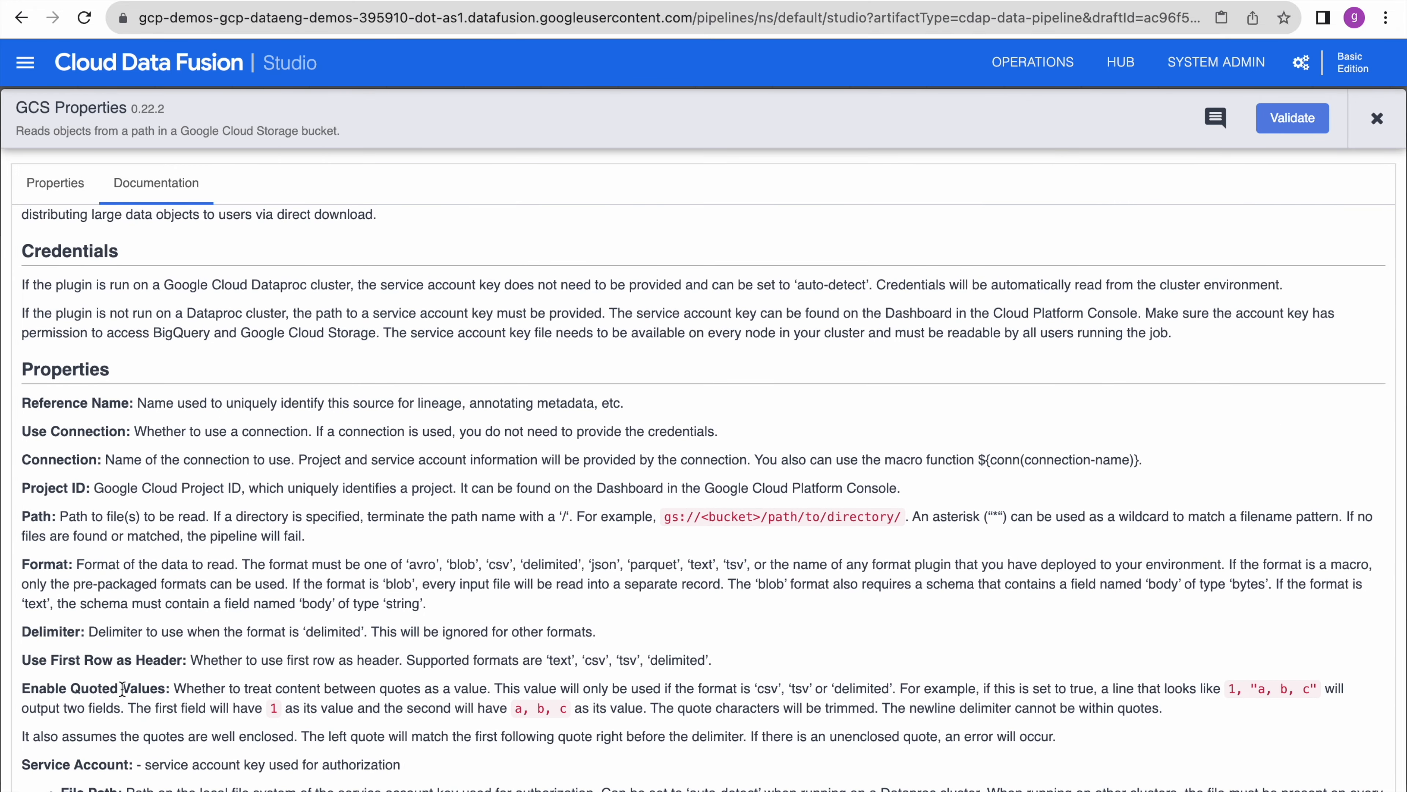
- Validate the GCS source properties with no errors, then close the panel
{"action": "left_click", "coordinate": [70, 191]}
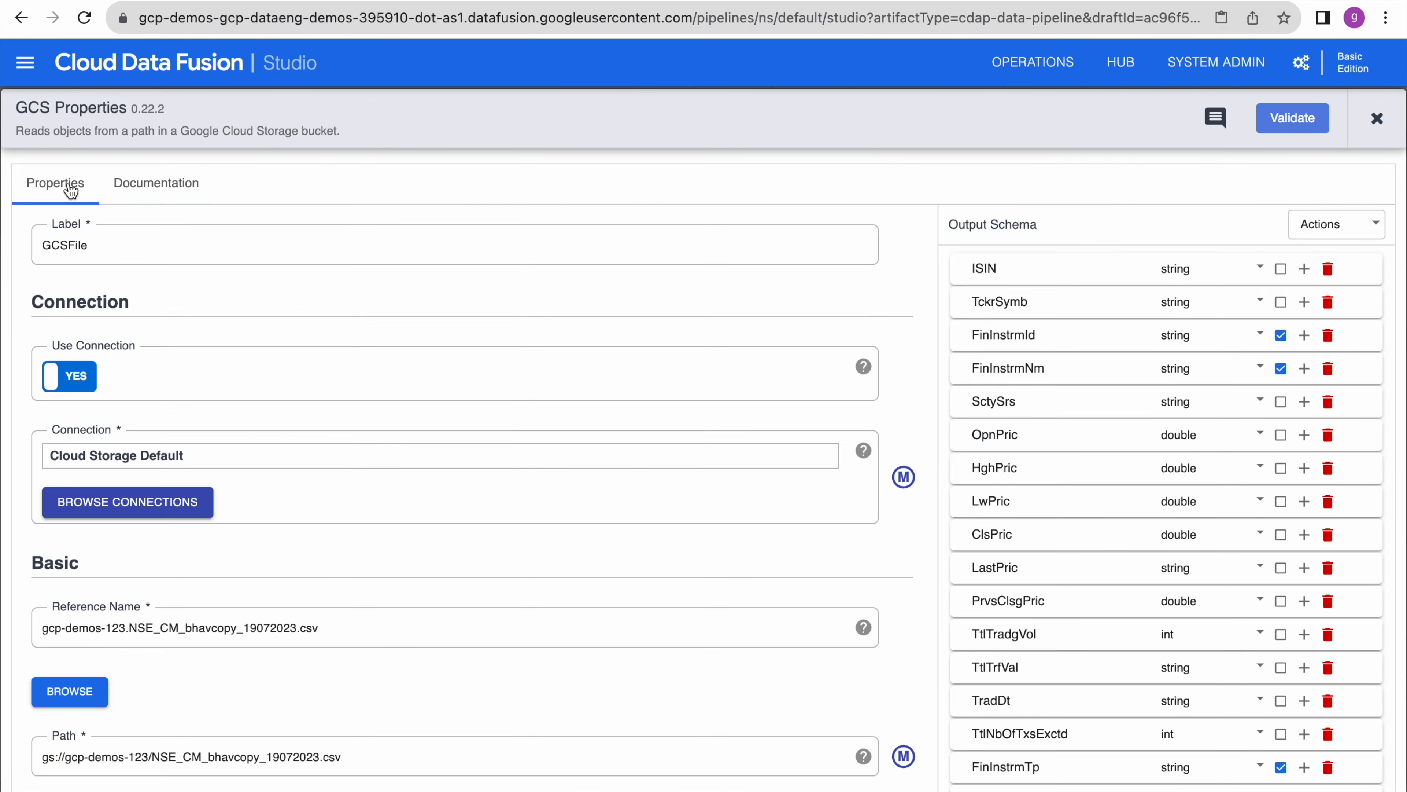
{"action": "left_click", "coordinate": [1294, 127]}
{"action": "left_click", "coordinate": [1376, 118]}
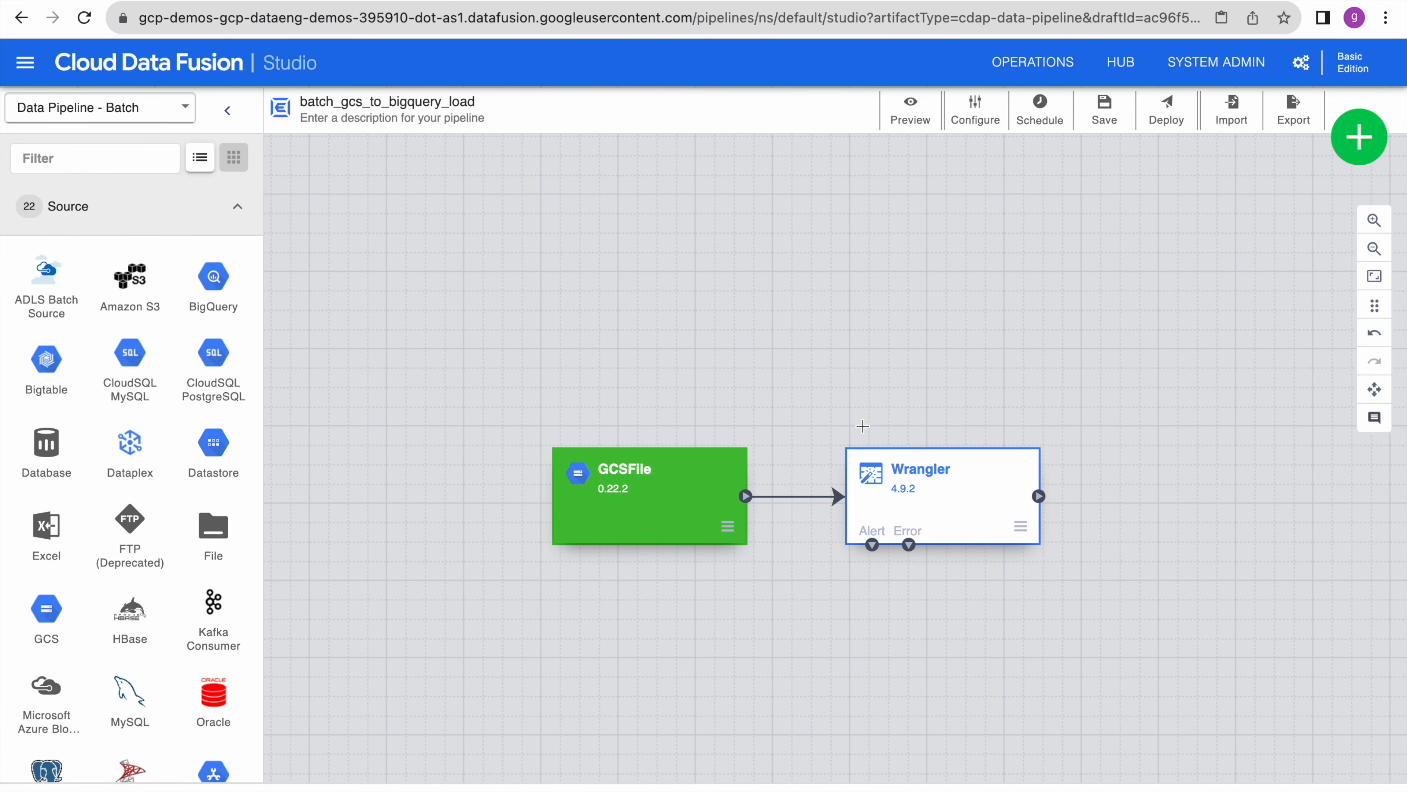
{"action": "mouse_move", "coordinate": [933, 501]}
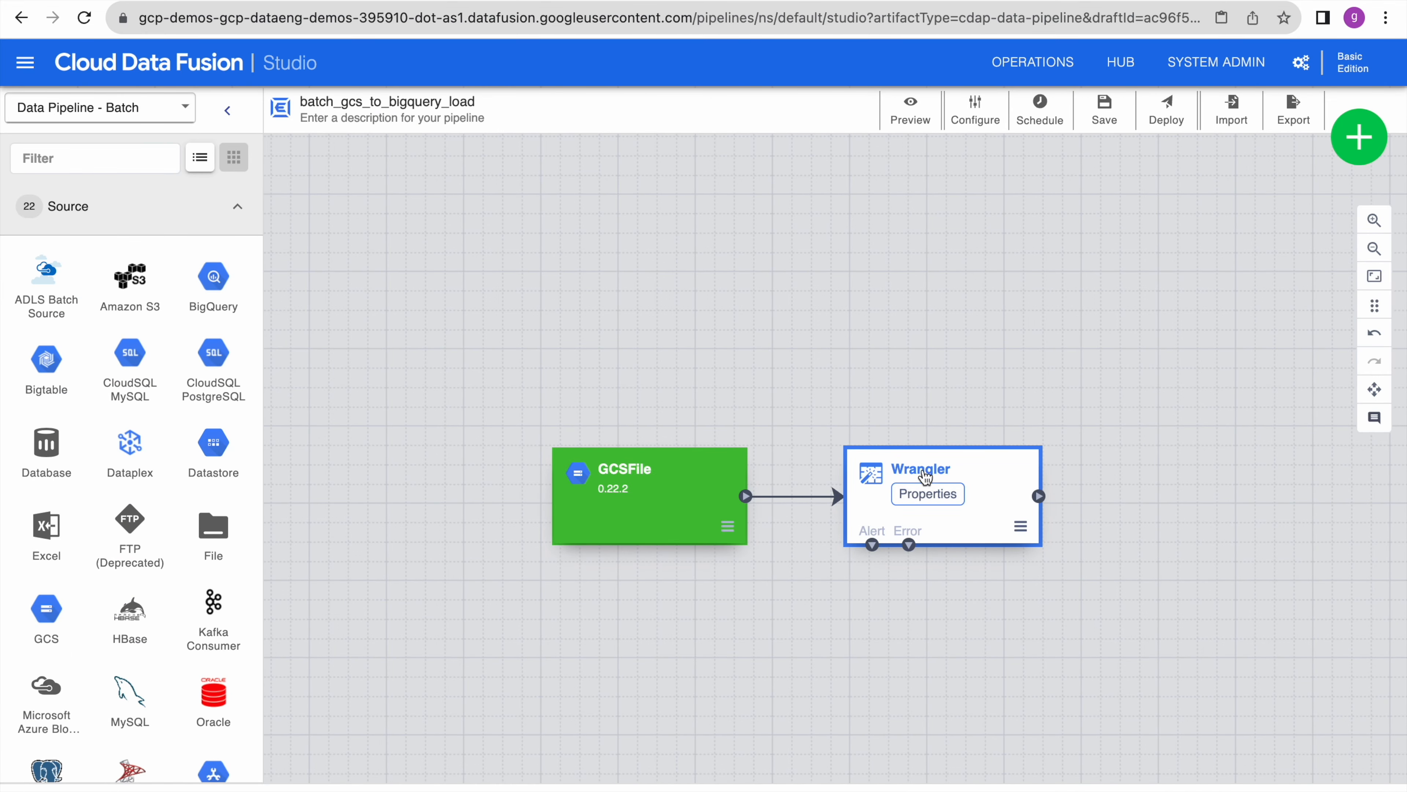
- Review the Wrangler stage's 13-field schema and recipe, validate without errors, and close it
{"action": "left_click", "coordinate": [944, 499]}
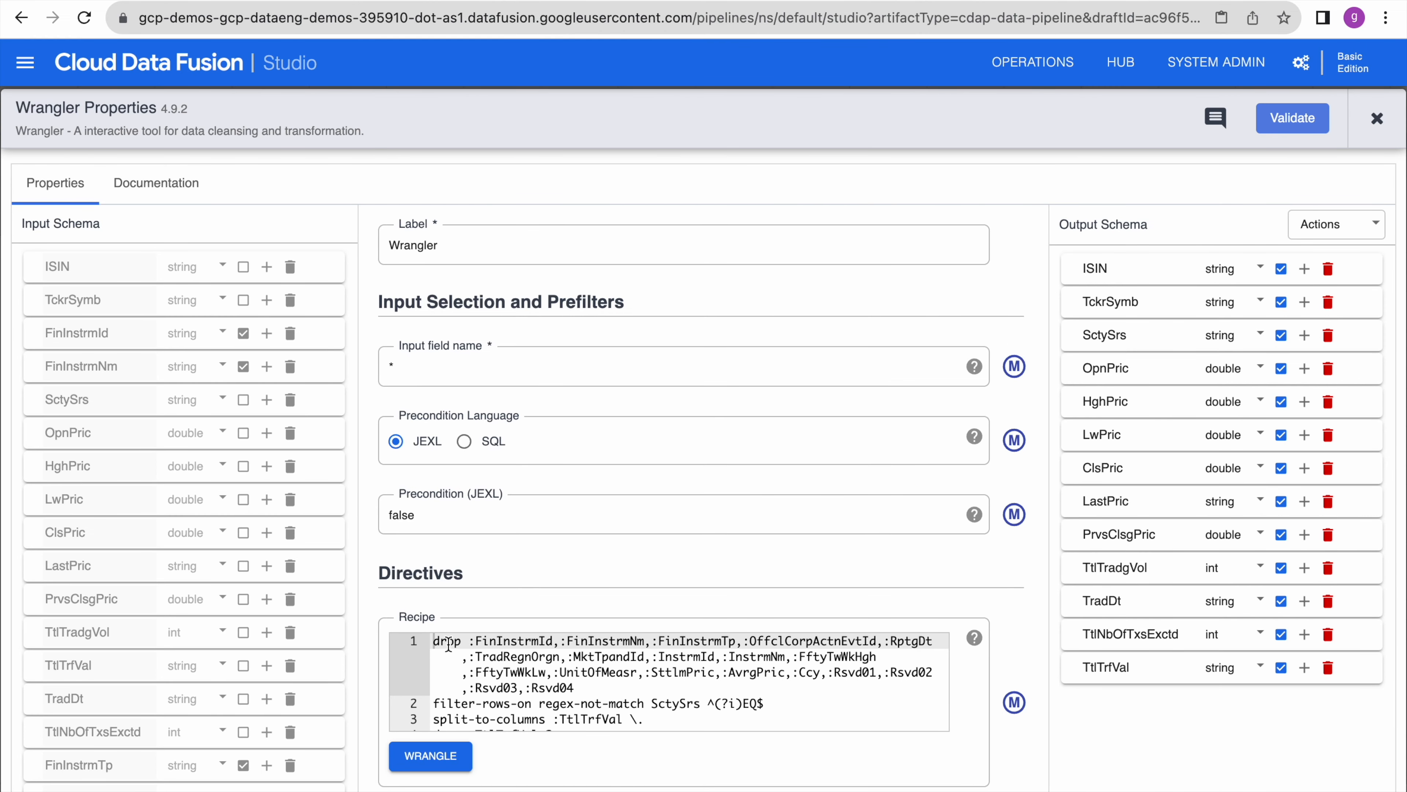
{"action": "scroll", "coordinate": [202, 441], "scroll_direction": "down", "scroll_amount": 10}
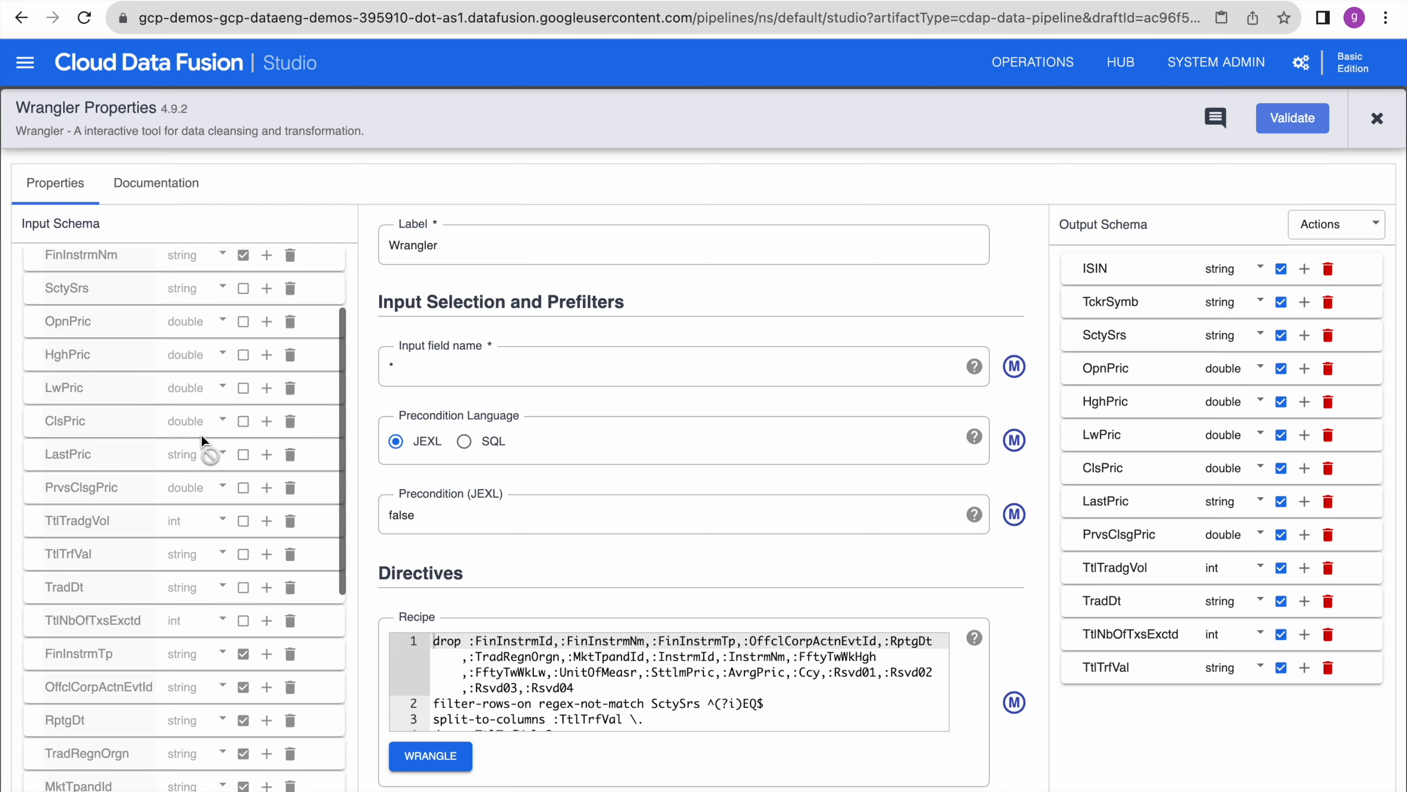
{"action": "scroll", "coordinate": [202, 441], "scroll_direction": "up", "scroll_amount": 10}
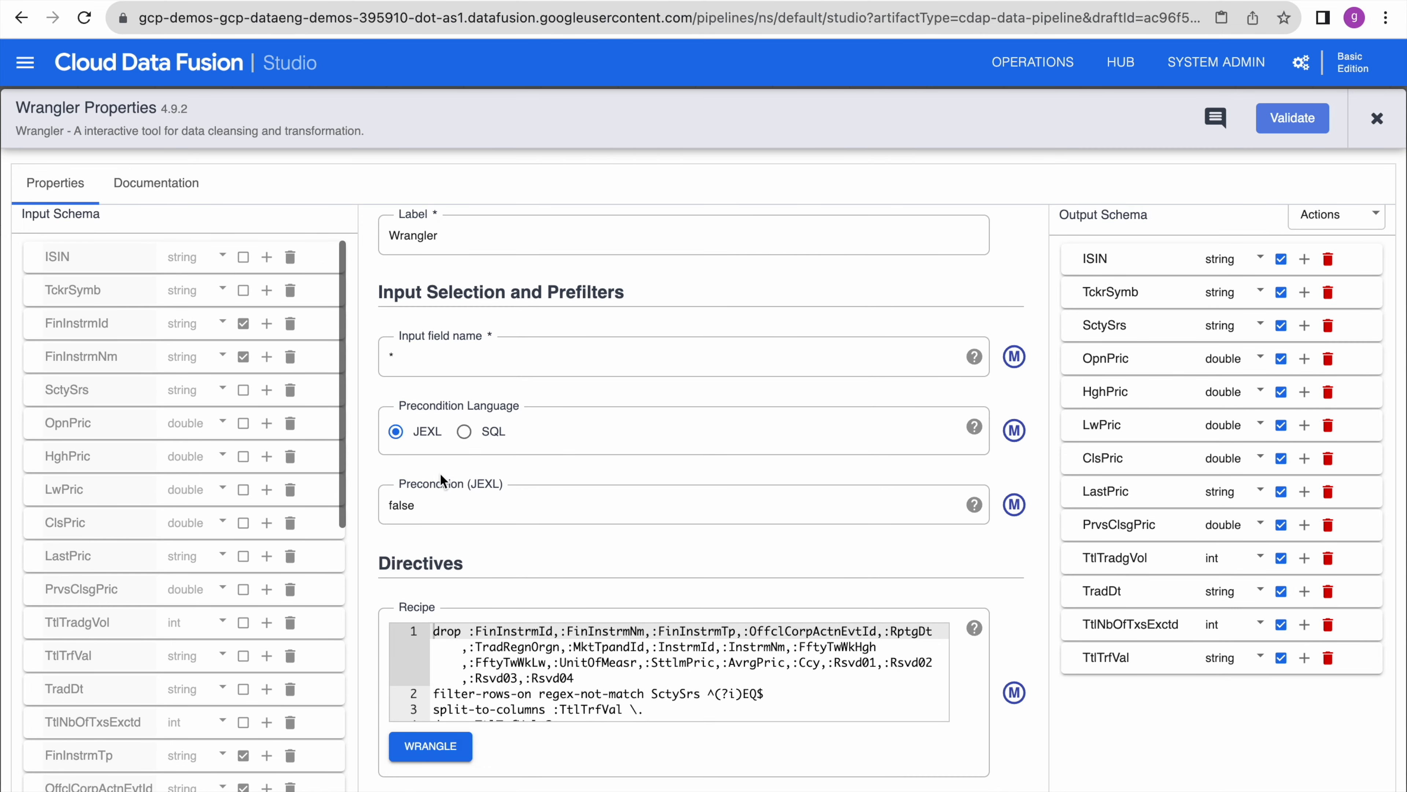
{"action": "scroll", "coordinate": [520, 573], "scroll_direction": "down", "scroll_amount": 5}
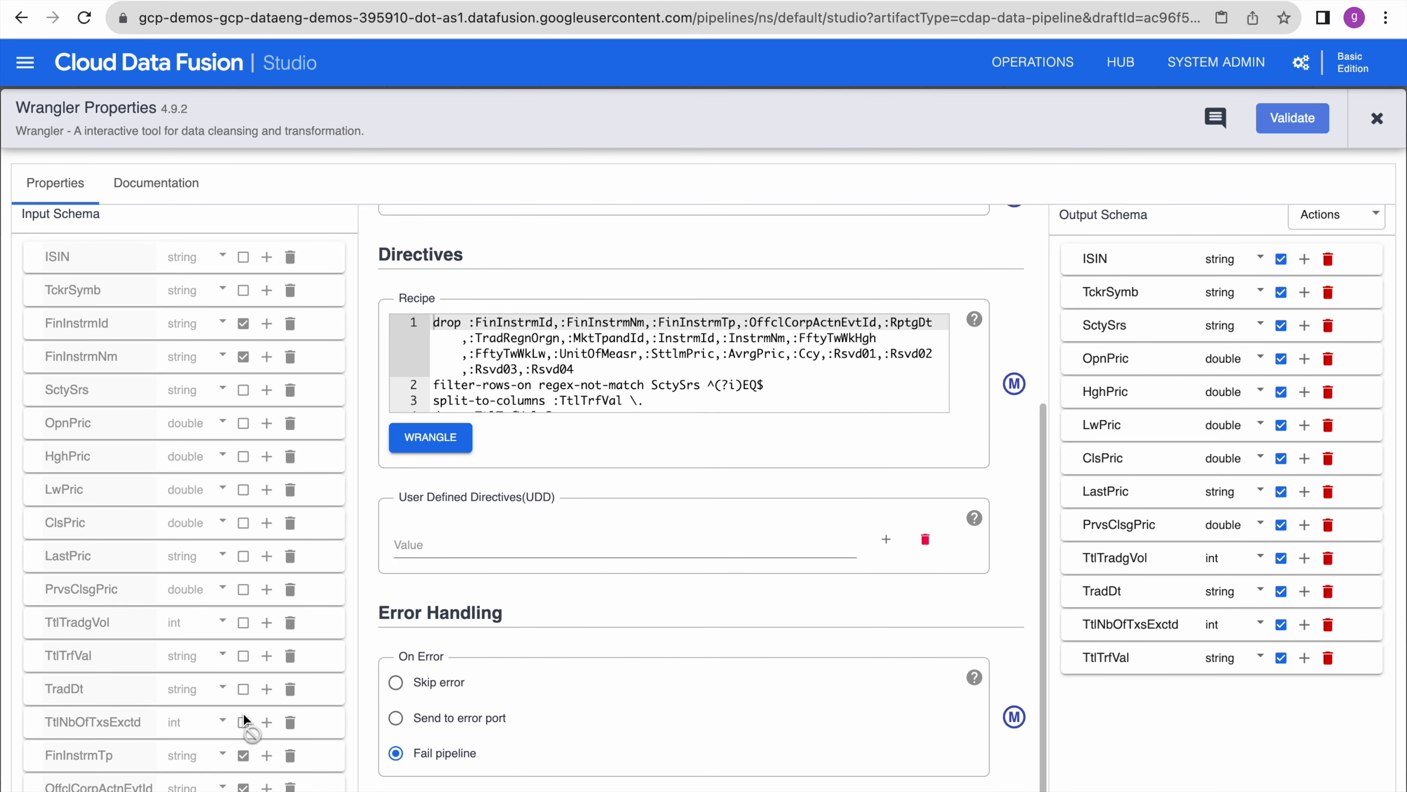
{"action": "scroll", "coordinate": [243, 713], "scroll_direction": "down", "scroll_amount": 8}
{"action": "scroll", "coordinate": [241, 709], "scroll_direction": "down", "scroll_amount": 2}
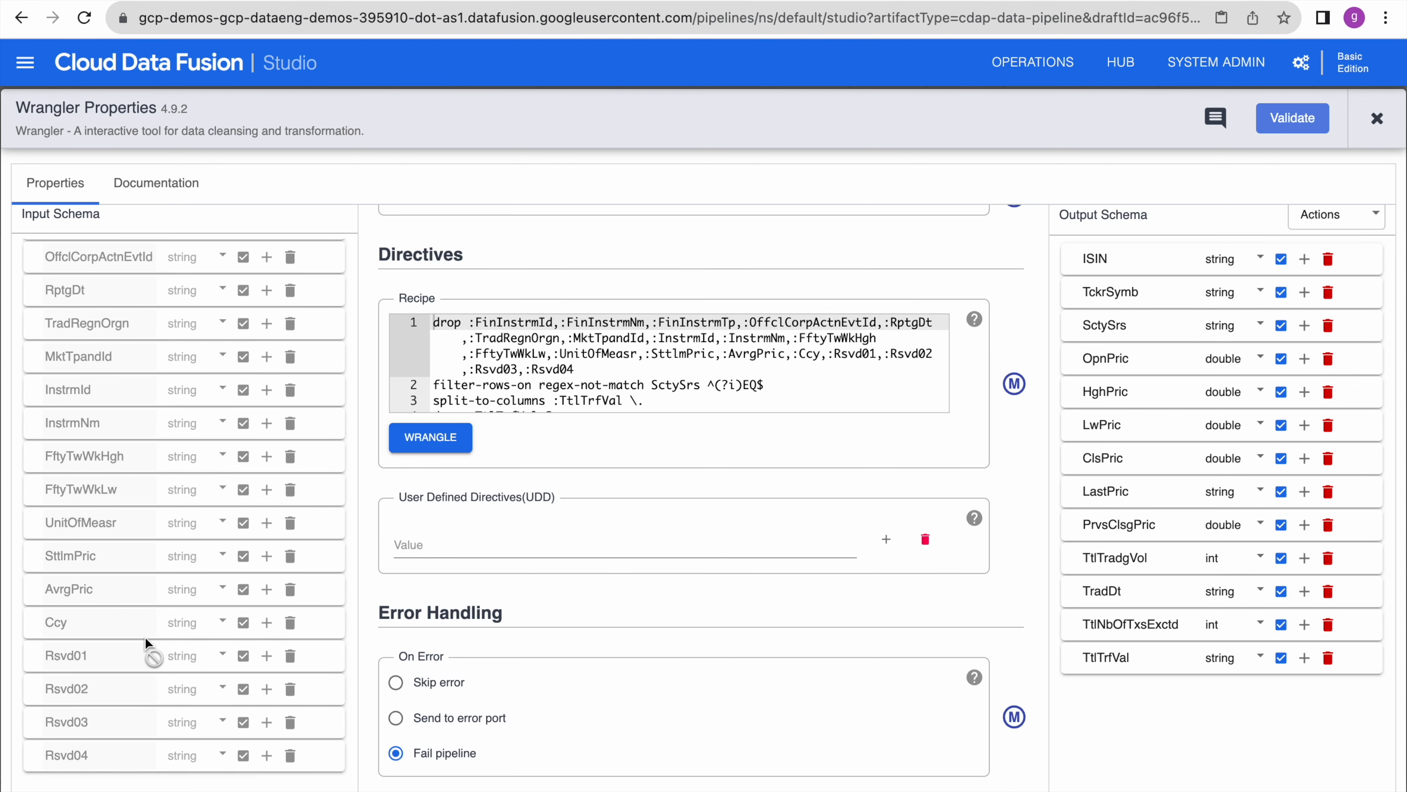
{"action": "scroll", "coordinate": [700, 420], "scroll_direction": "up", "scroll_amount": 5}
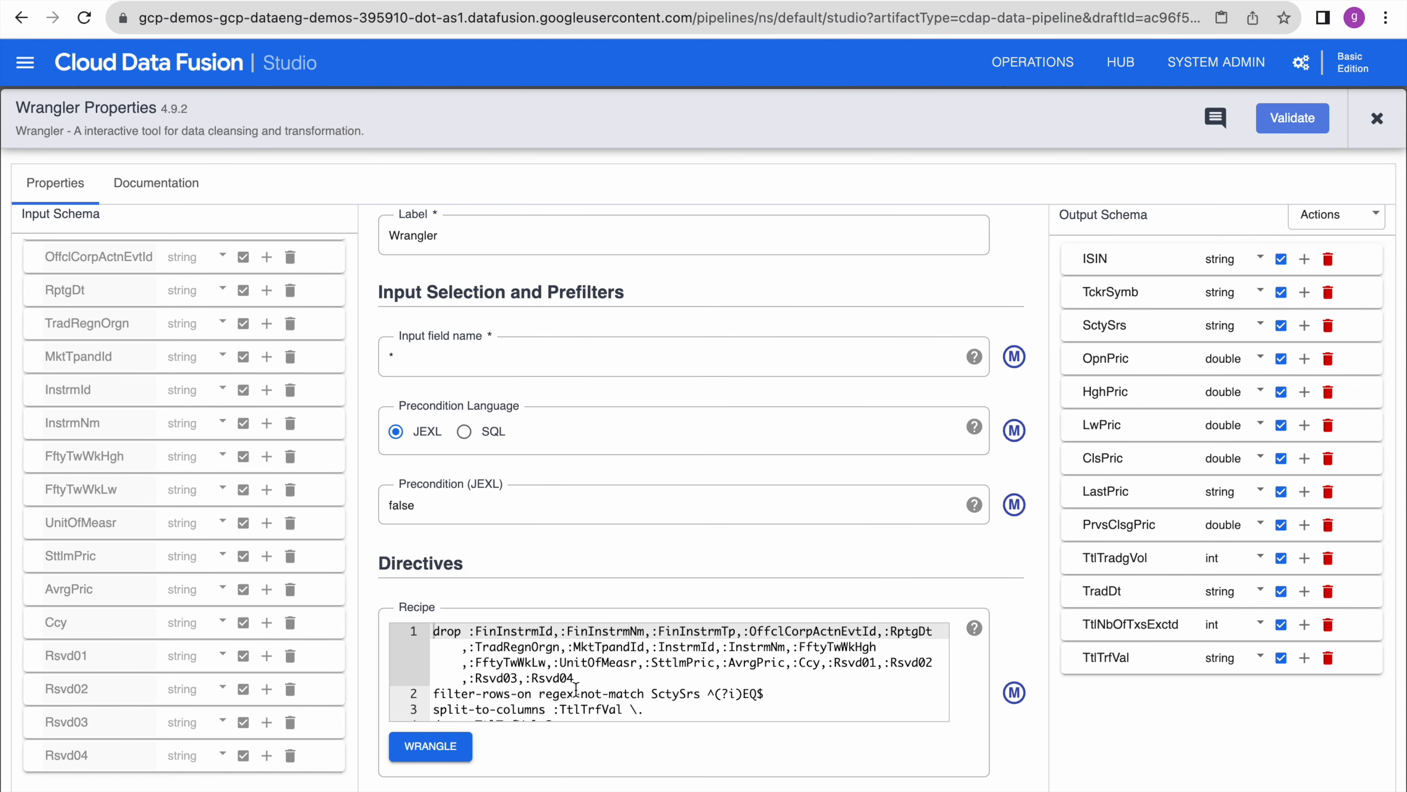
{"action": "scroll", "coordinate": [546, 673], "scroll_direction": "down", "scroll_amount": 3}
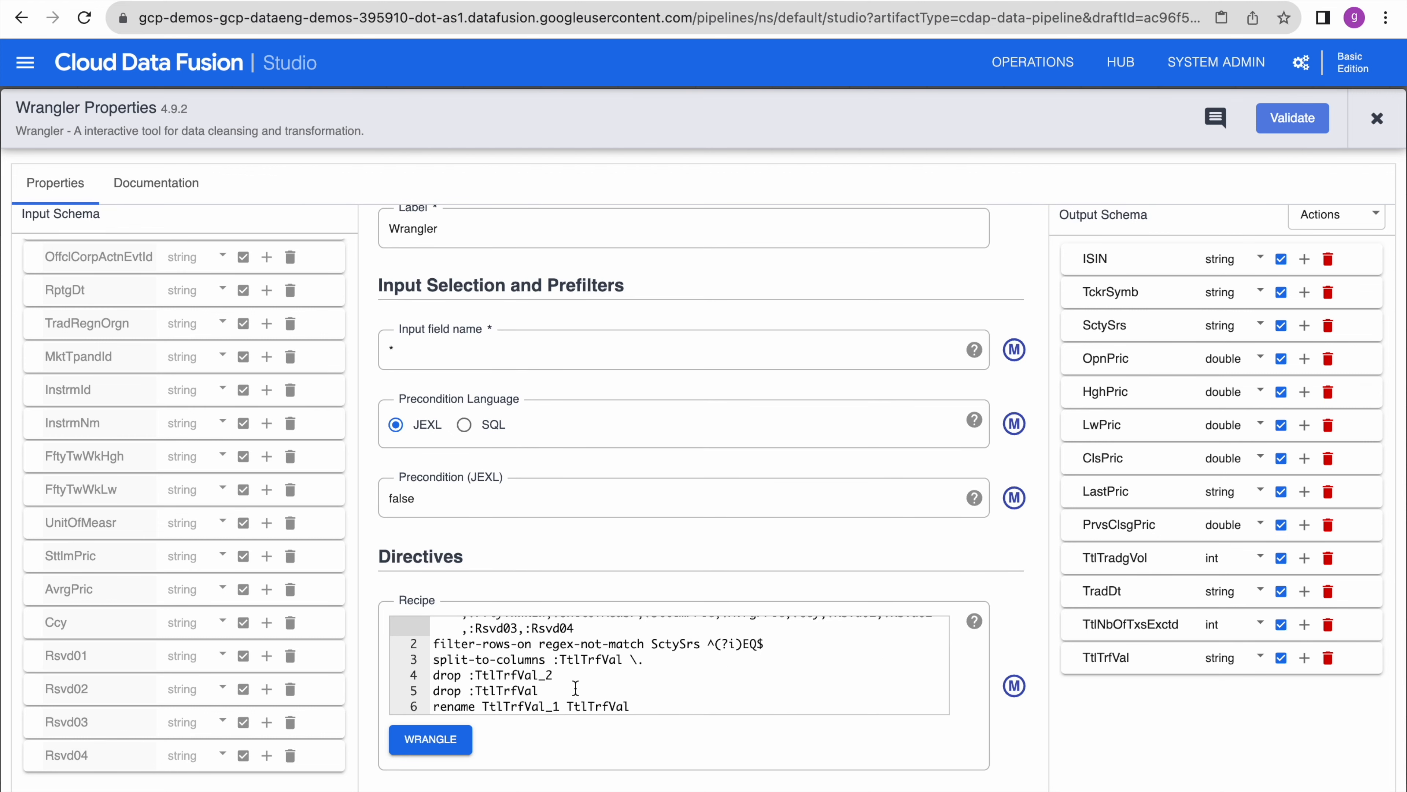
{"action": "left_click_drag", "start_coordinate": [652, 700], "coordinate": [441, 616]}
{"action": "left_click", "coordinate": [533, 590]}
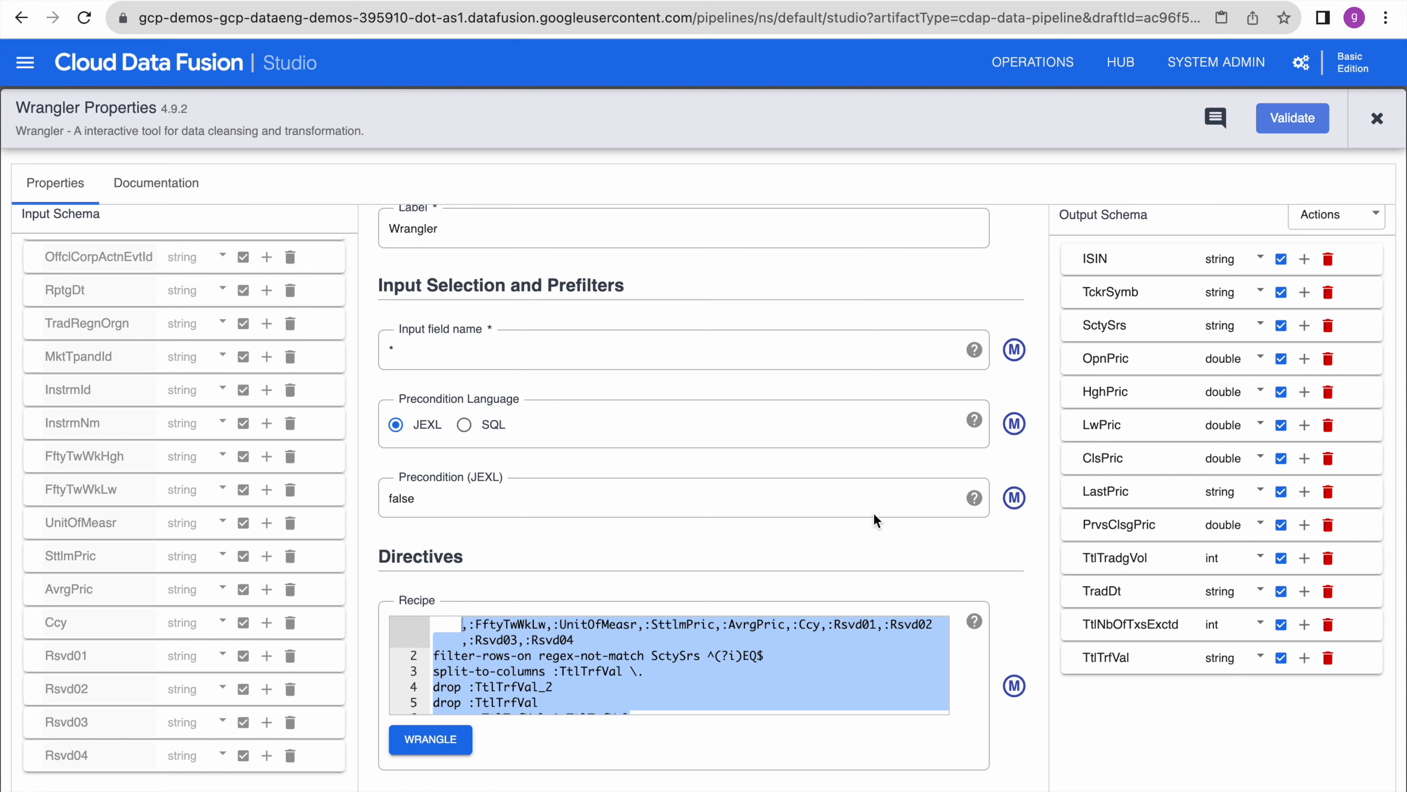
{"action": "scroll", "coordinate": [901, 541], "scroll_direction": "down", "scroll_amount": 5}
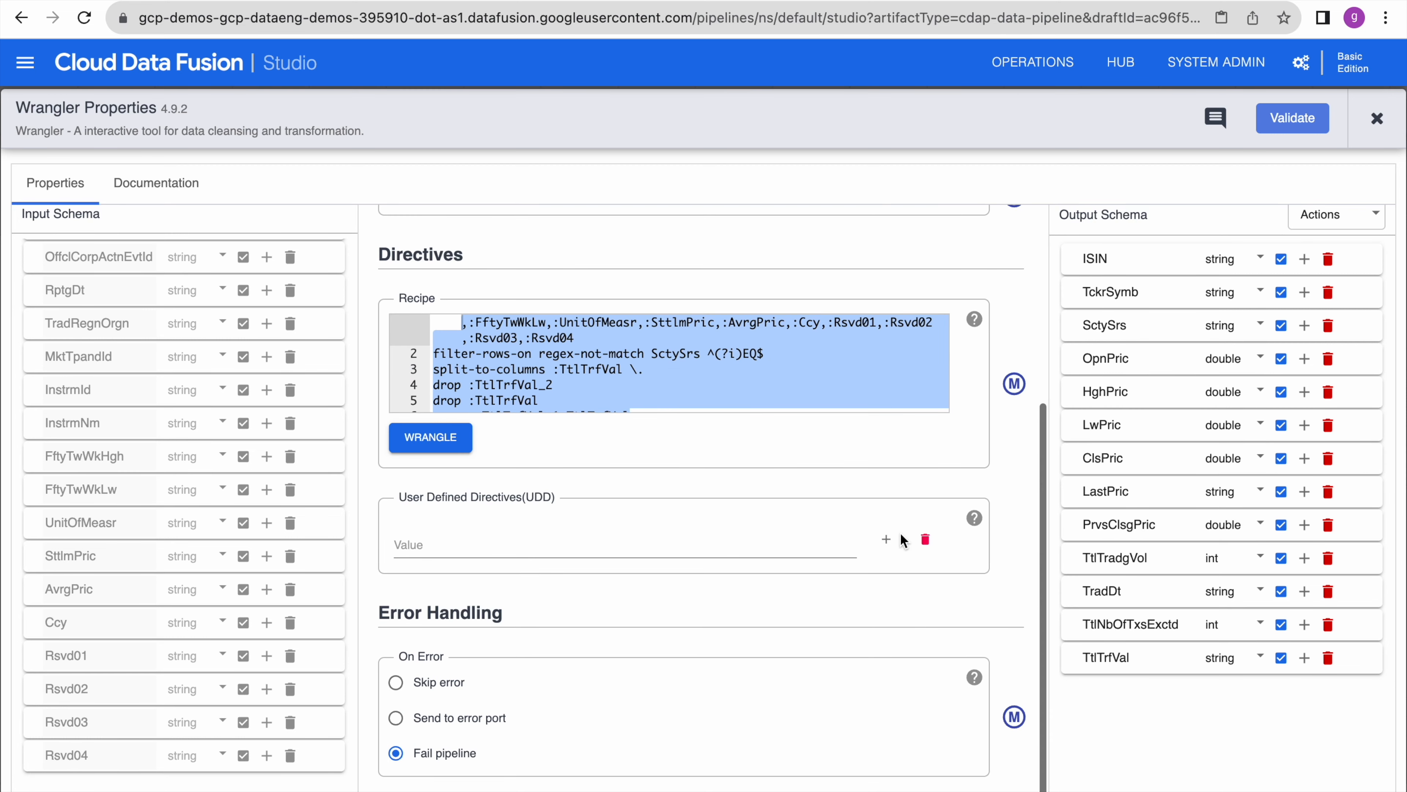
{"action": "left_click", "coordinate": [1290, 129]}
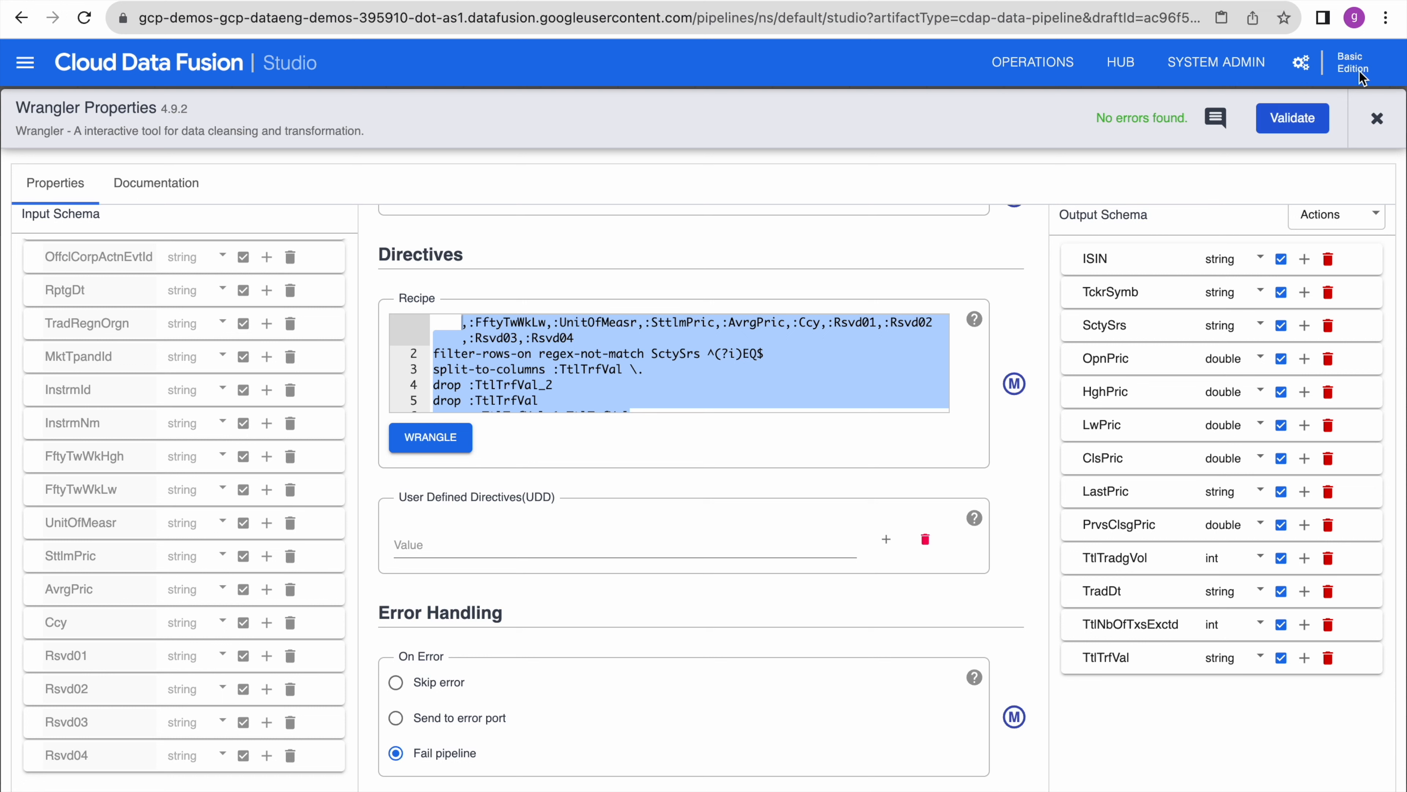
{"action": "left_click", "coordinate": [1378, 119]}
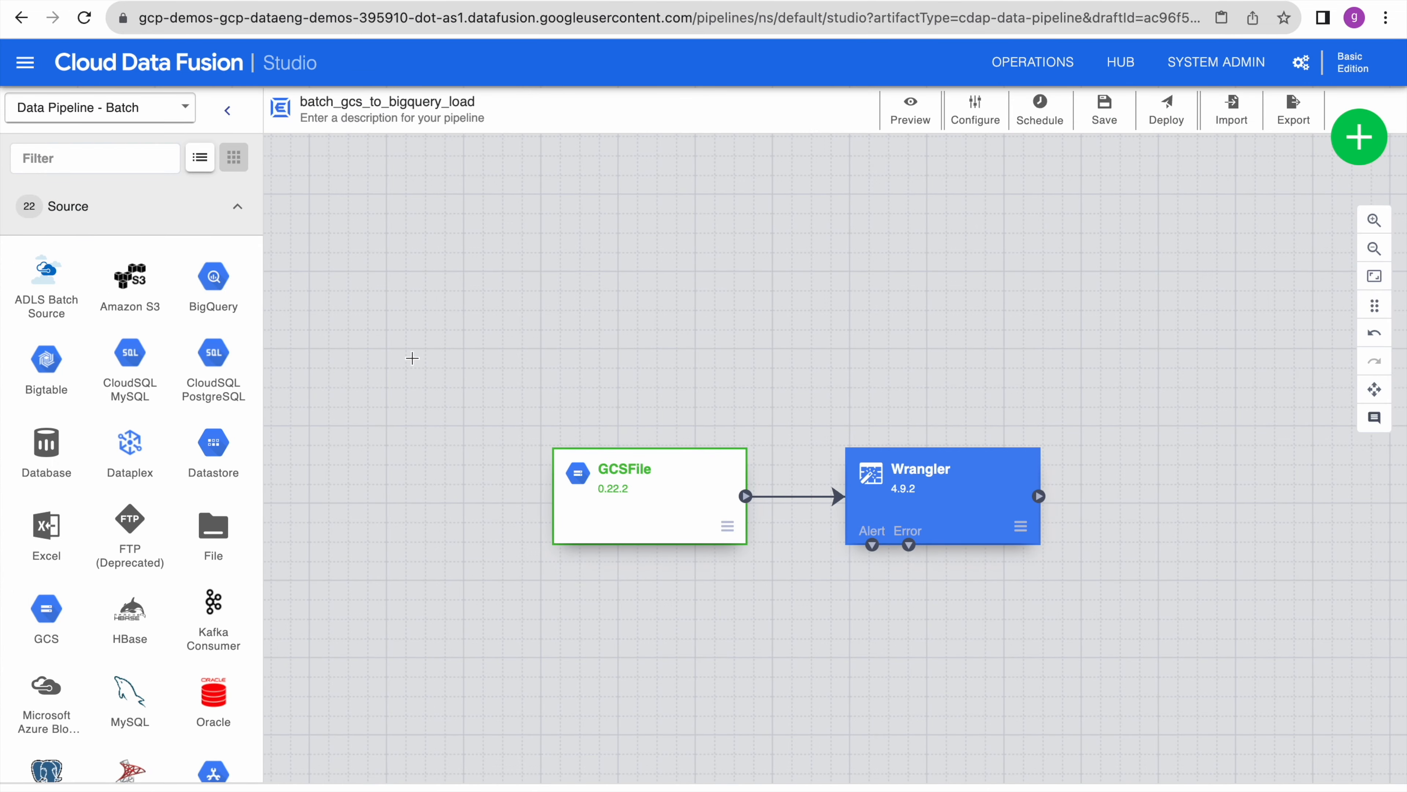
- Collapse the Source category in the left plugin palette
{"action": "left_click", "coordinate": [239, 208]}
{"action": "left_click", "coordinate": [245, 214]}
{"action": "scroll", "coordinate": [122, 579], "scroll_direction": "down", "scroll_amount": 5}
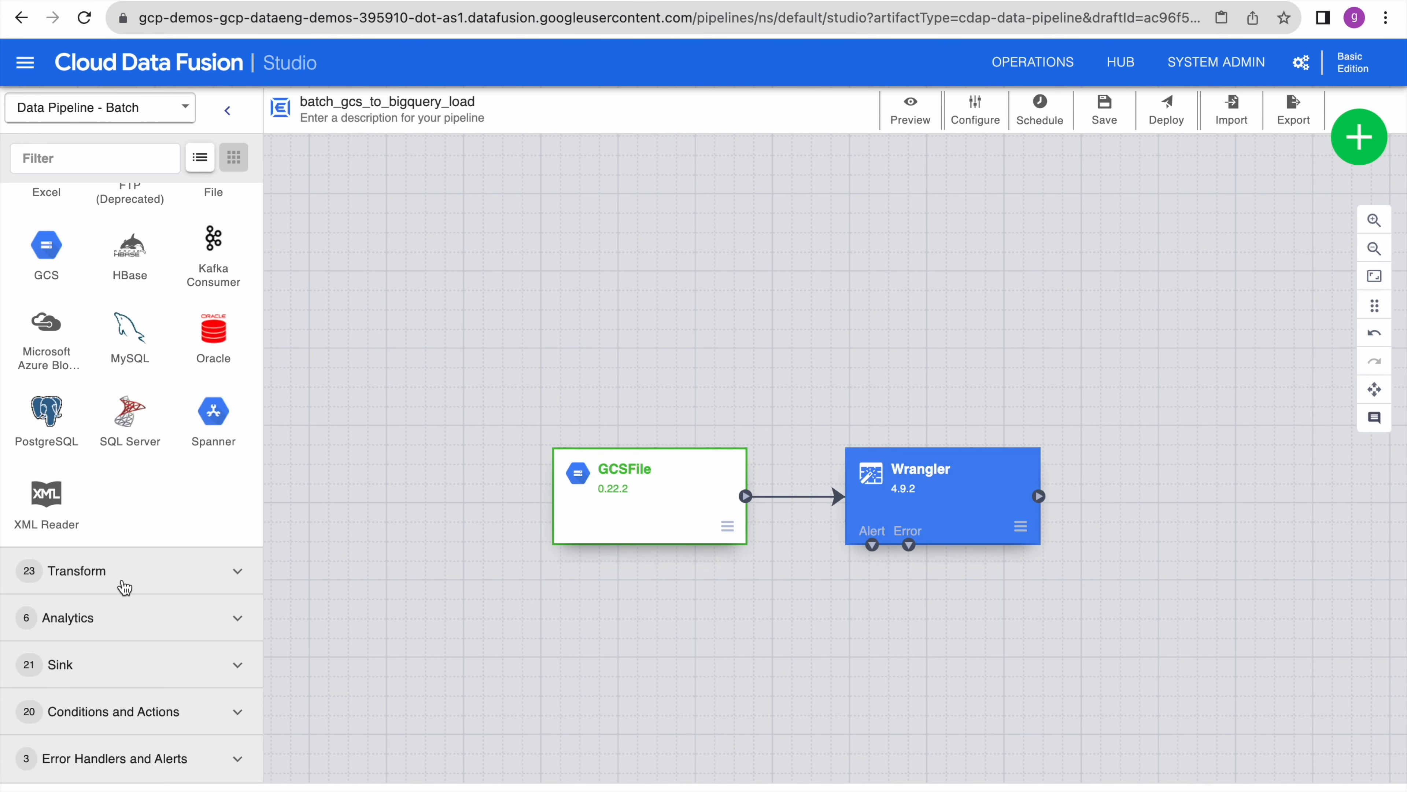
{"action": "scroll", "coordinate": [120, 454], "scroll_direction": "up", "scroll_amount": 5}
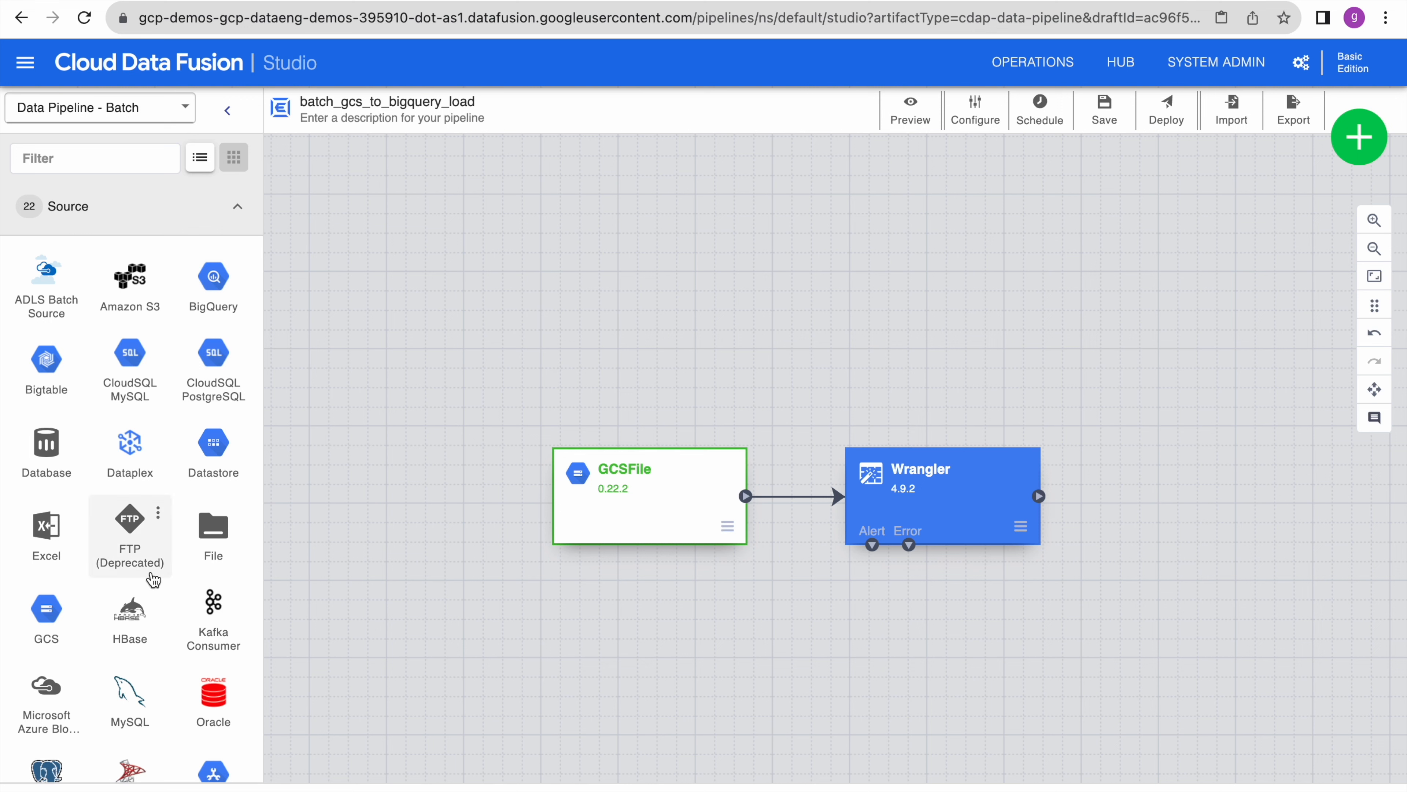
{"action": "scroll", "coordinate": [202, 638], "scroll_direction": "down", "scroll_amount": 1}
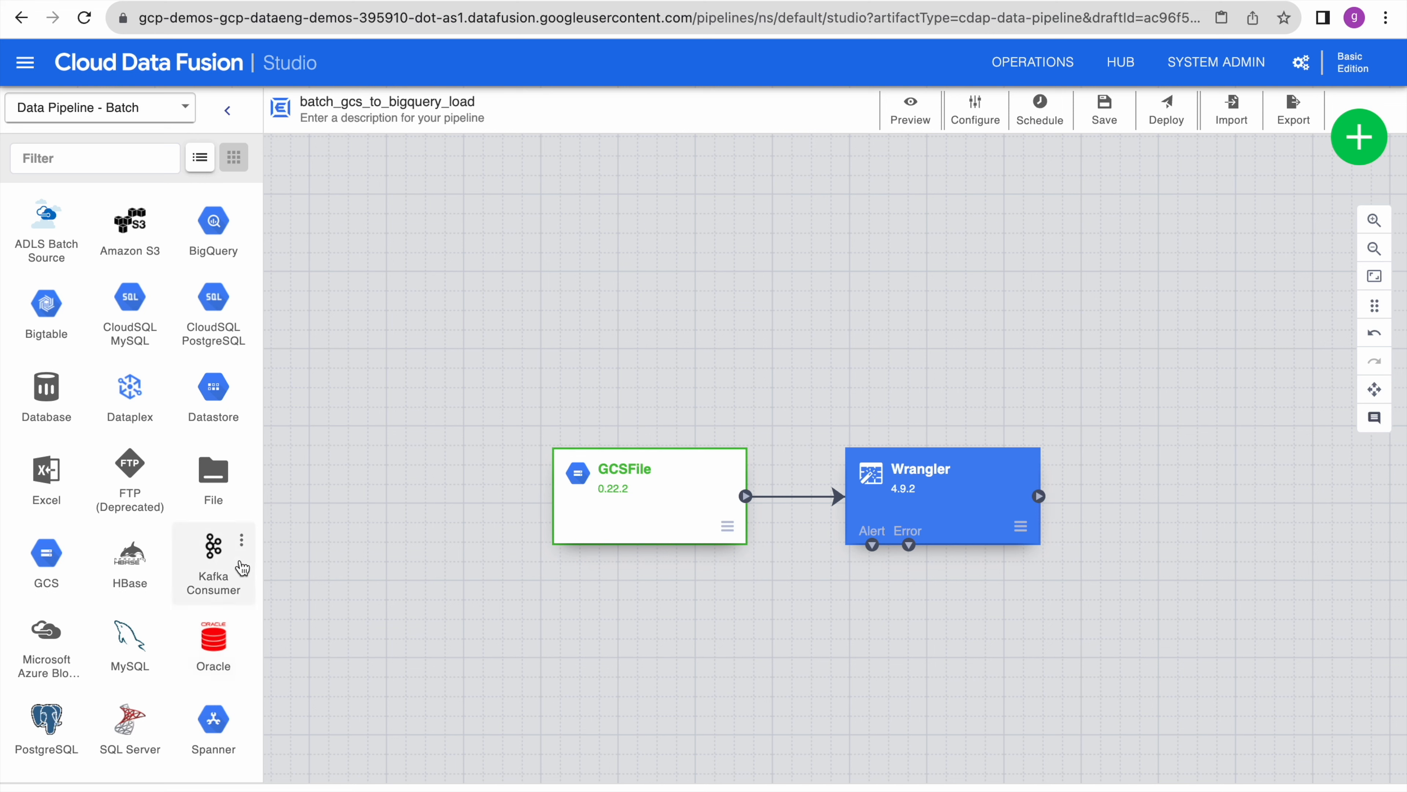
{"action": "scroll", "coordinate": [242, 567], "scroll_direction": "up", "scroll_amount": 1}
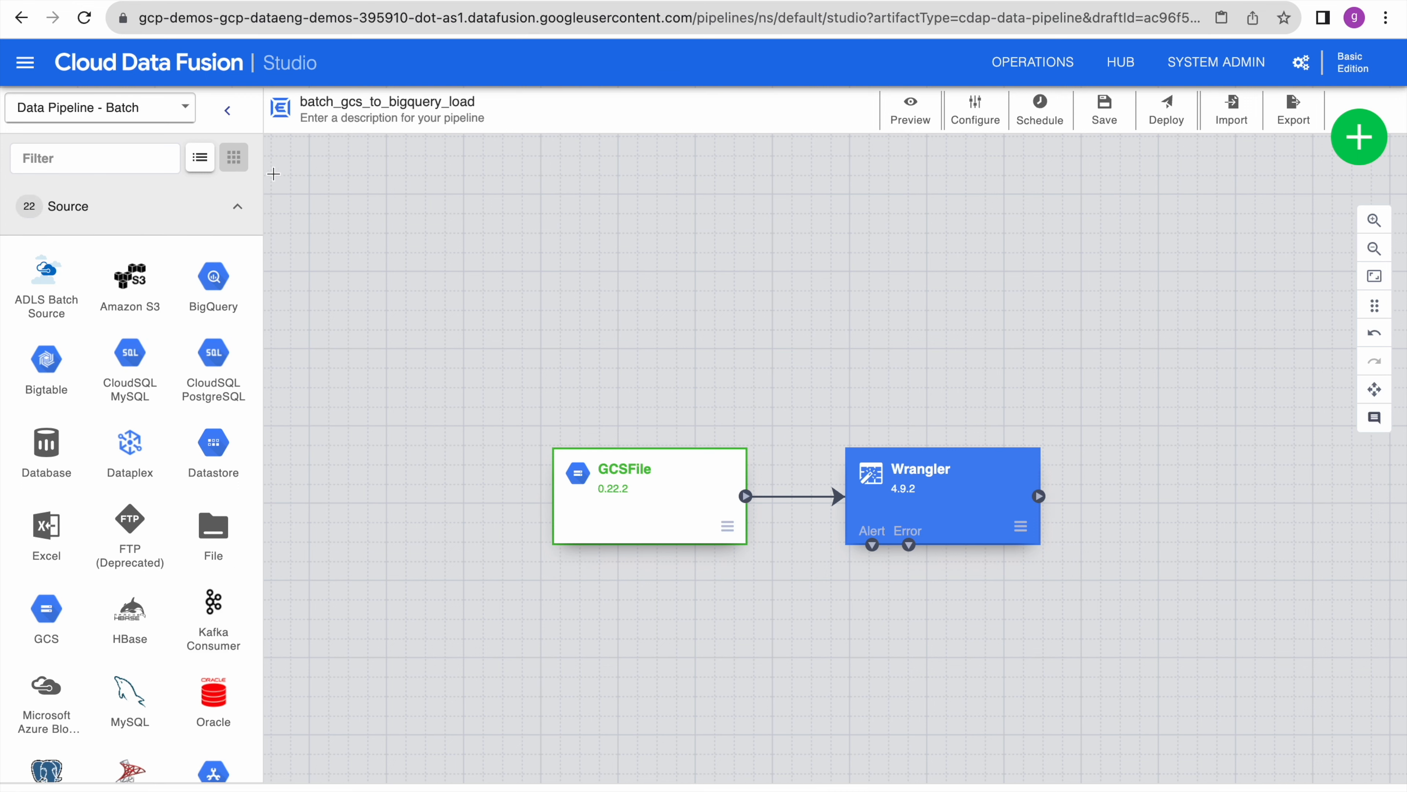
{"action": "left_click", "coordinate": [242, 210]}
{"action": "left_click", "coordinate": [241, 209]}
{"action": "left_click", "coordinate": [237, 213]}
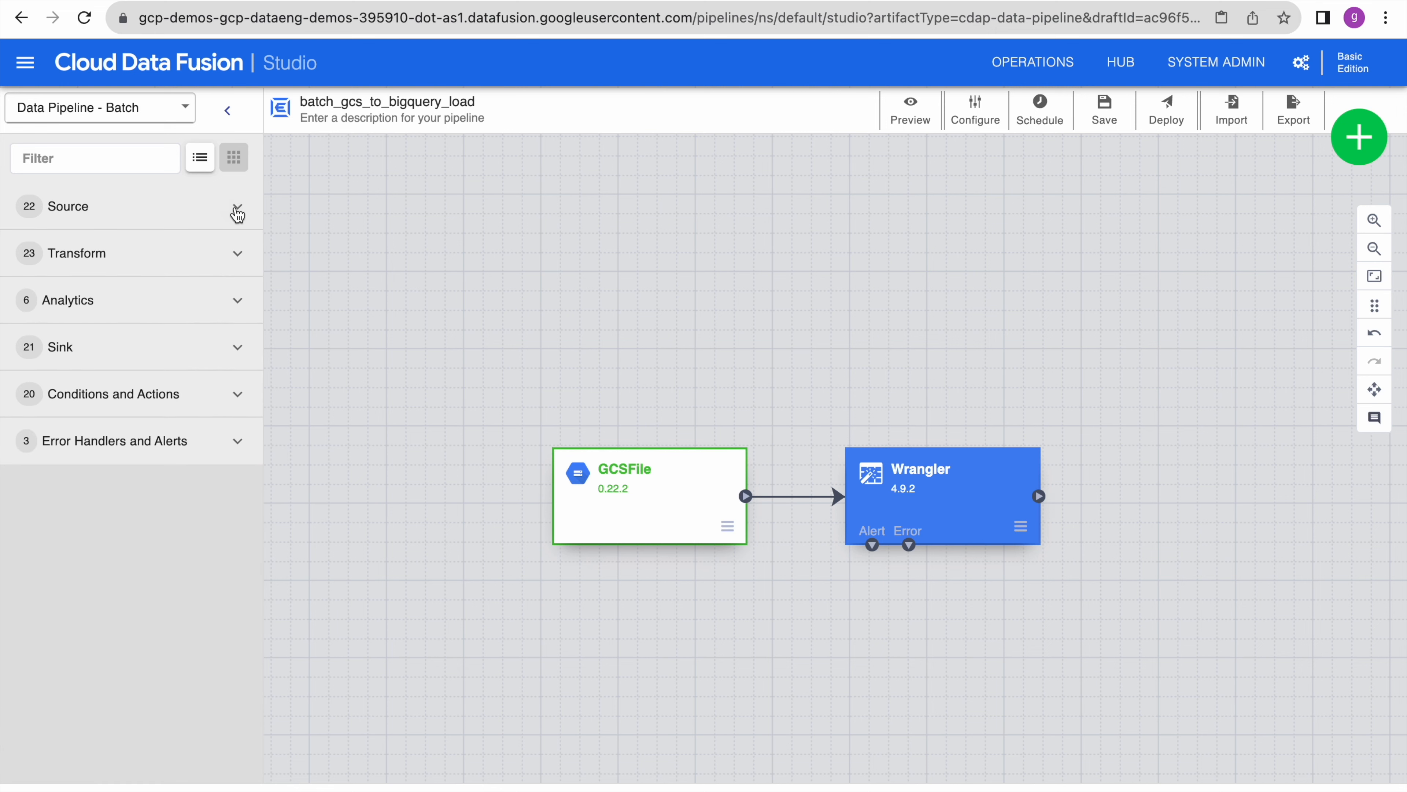
{"action": "left_click", "coordinate": [238, 349]}
{"action": "scroll", "coordinate": [95, 598], "scroll_direction": "down", "scroll_amount": 2}
{"action": "scroll", "coordinate": [96, 600], "scroll_direction": "down", "scroll_amount": 1}
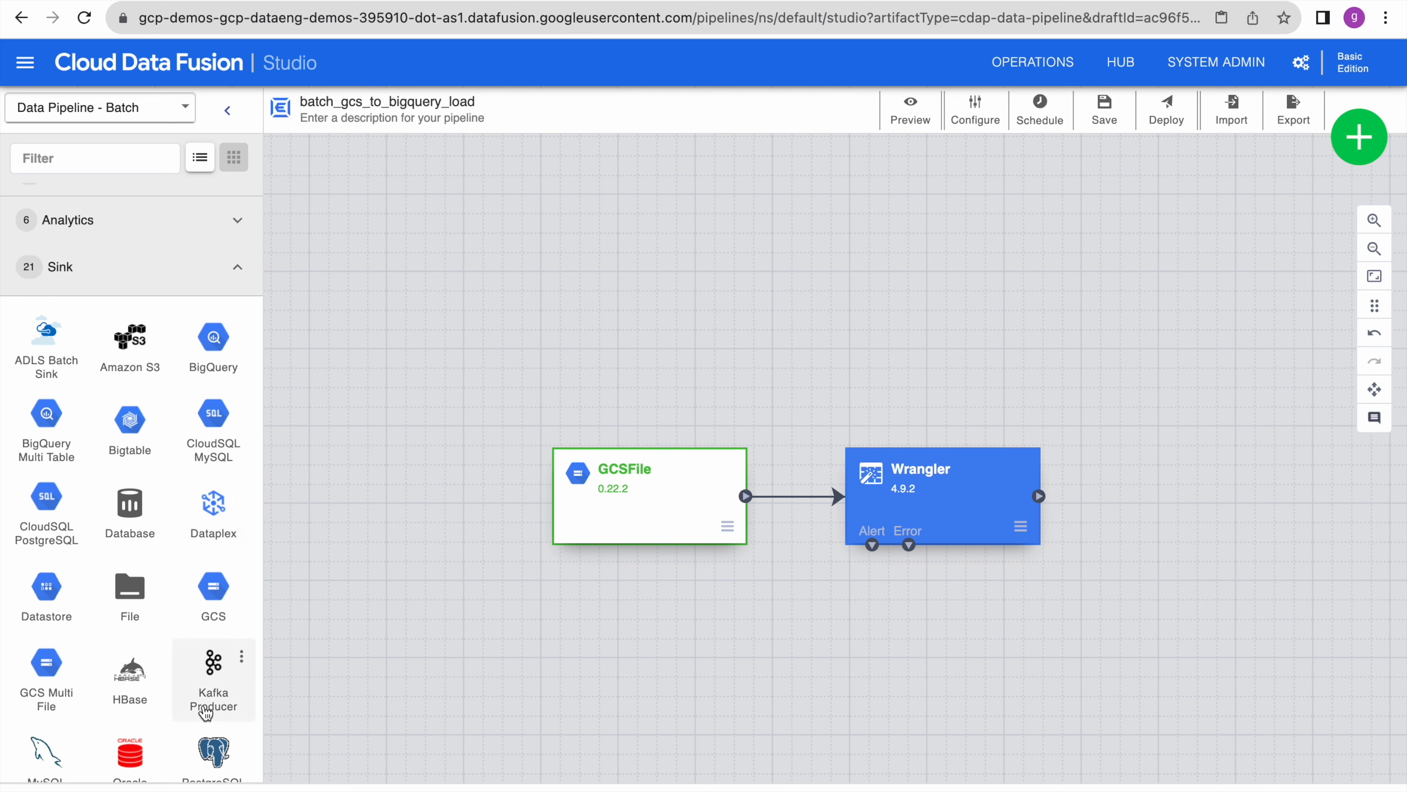
{"action": "scroll", "coordinate": [188, 621], "scroll_direction": "down", "scroll_amount": 4}
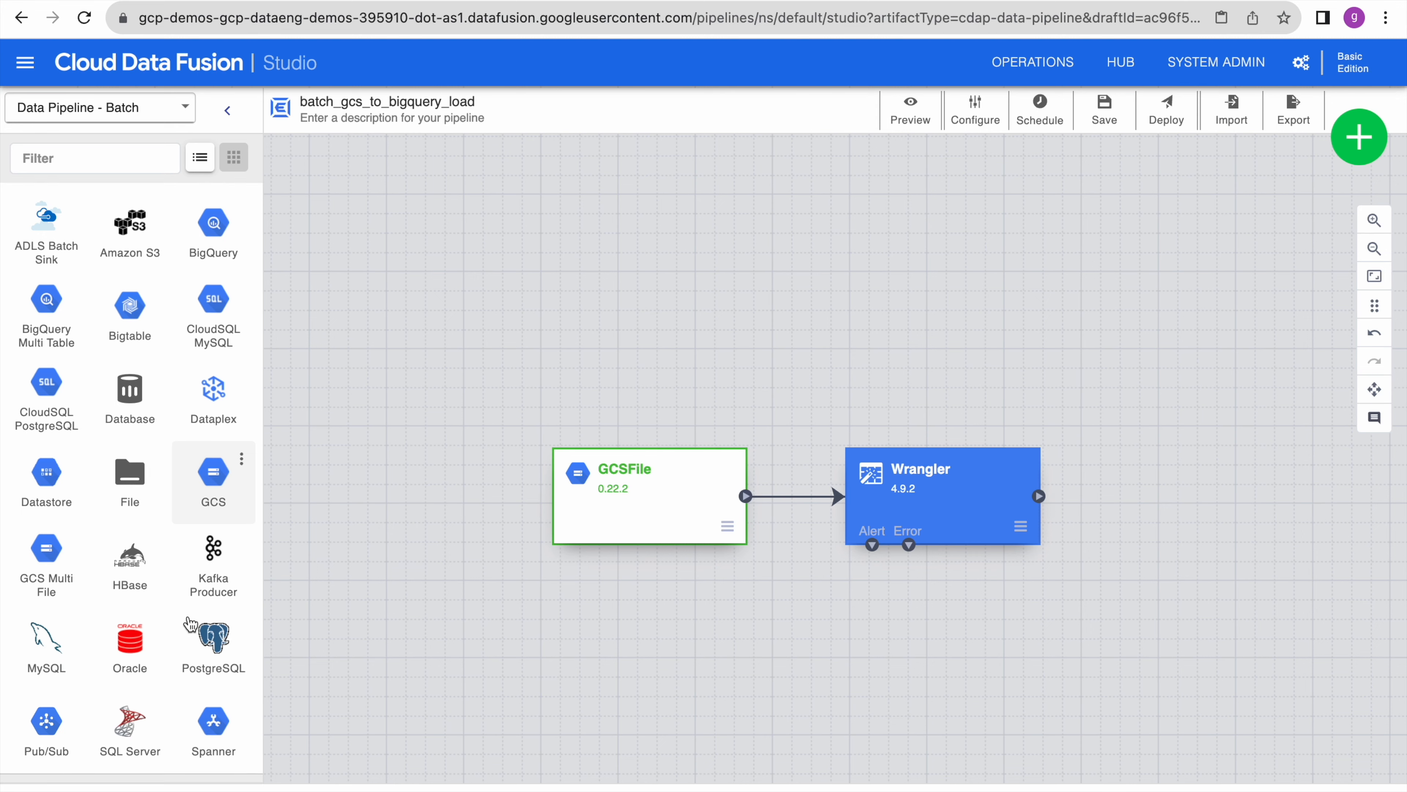
{"action": "scroll", "coordinate": [190, 624], "scroll_direction": "up", "scroll_amount": 2}
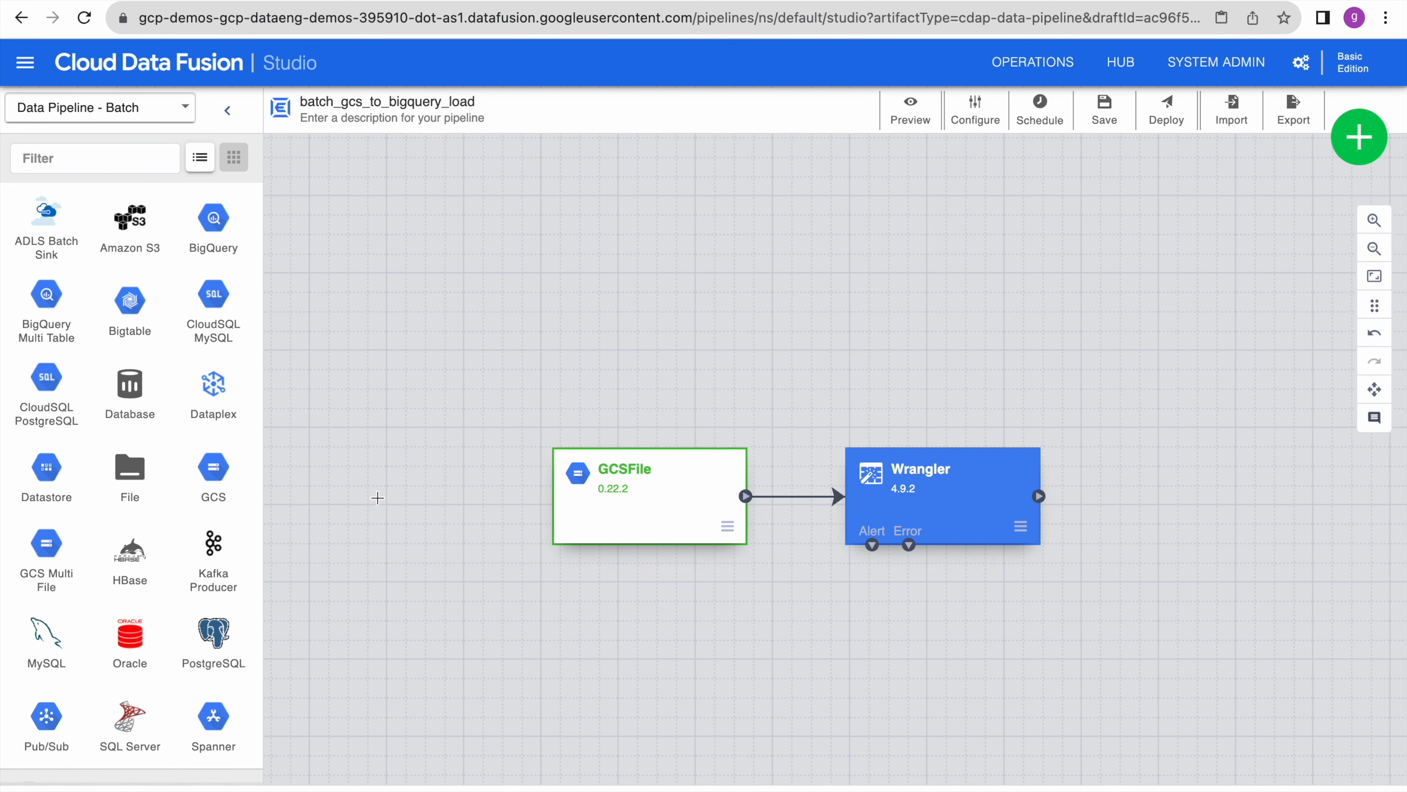
{"action": "scroll", "coordinate": [189, 371], "scroll_direction": "up", "scroll_amount": 4}
{"action": "left_click", "coordinate": [237, 353]}
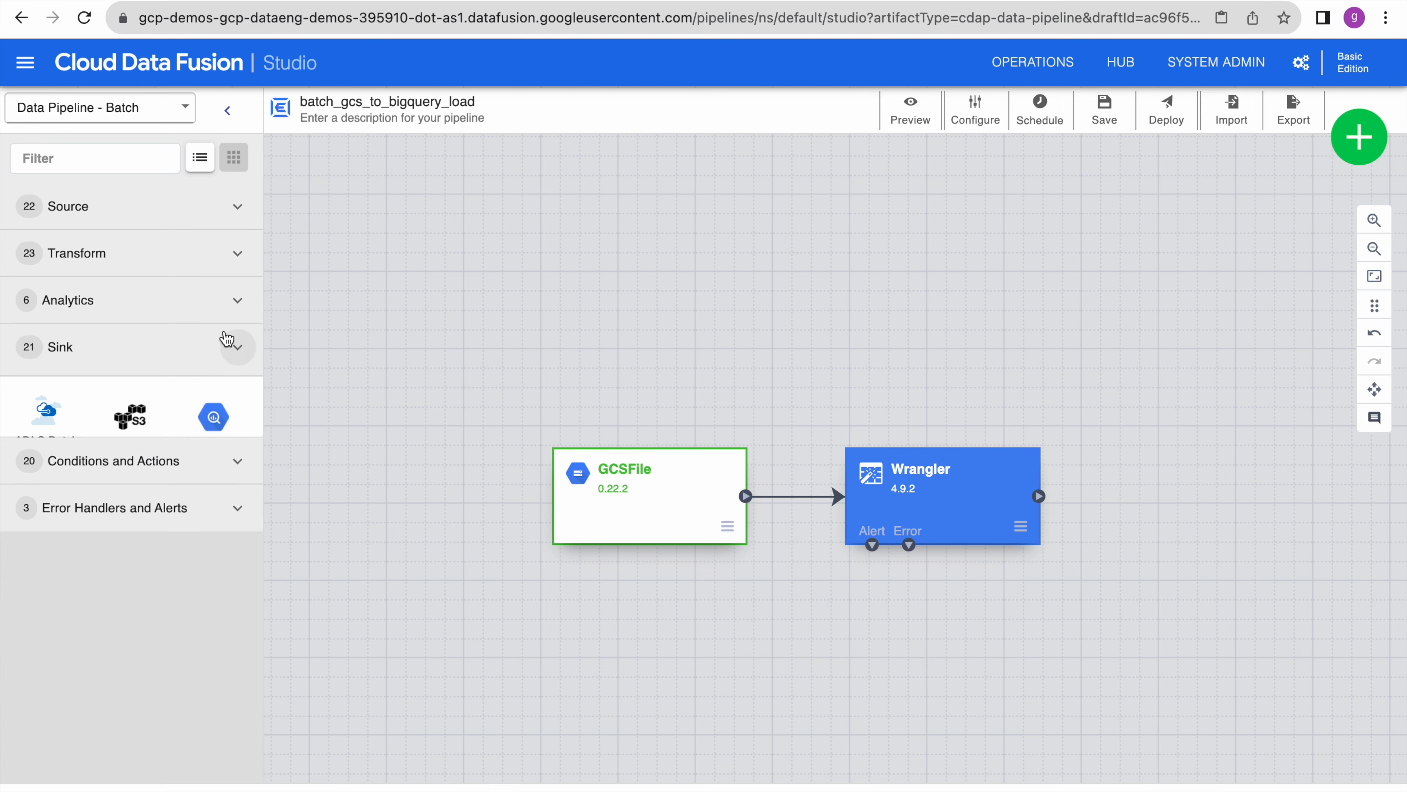
{"action": "left_click", "coordinate": [237, 255]}
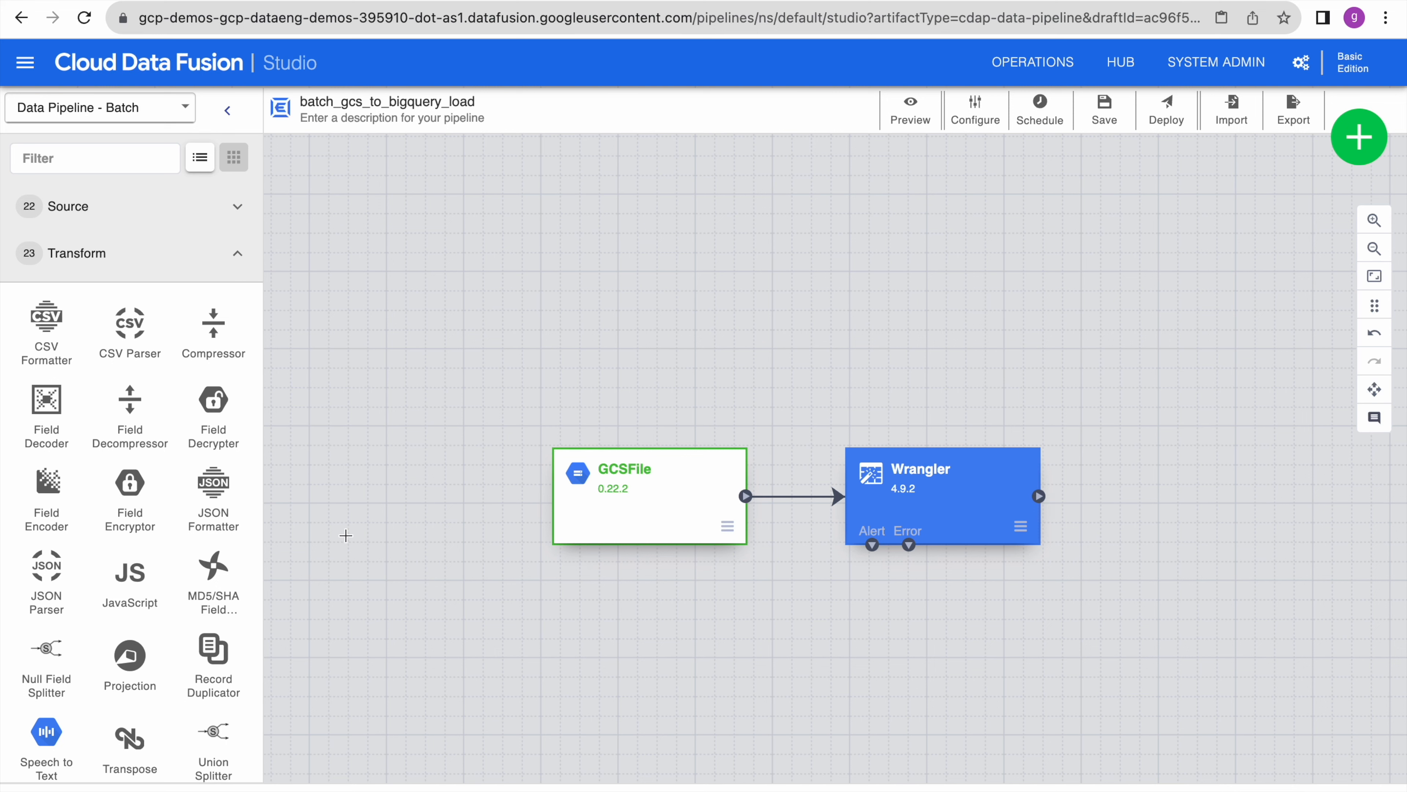
{"action": "scroll", "coordinate": [180, 625], "scroll_direction": "down", "scroll_amount": 3}
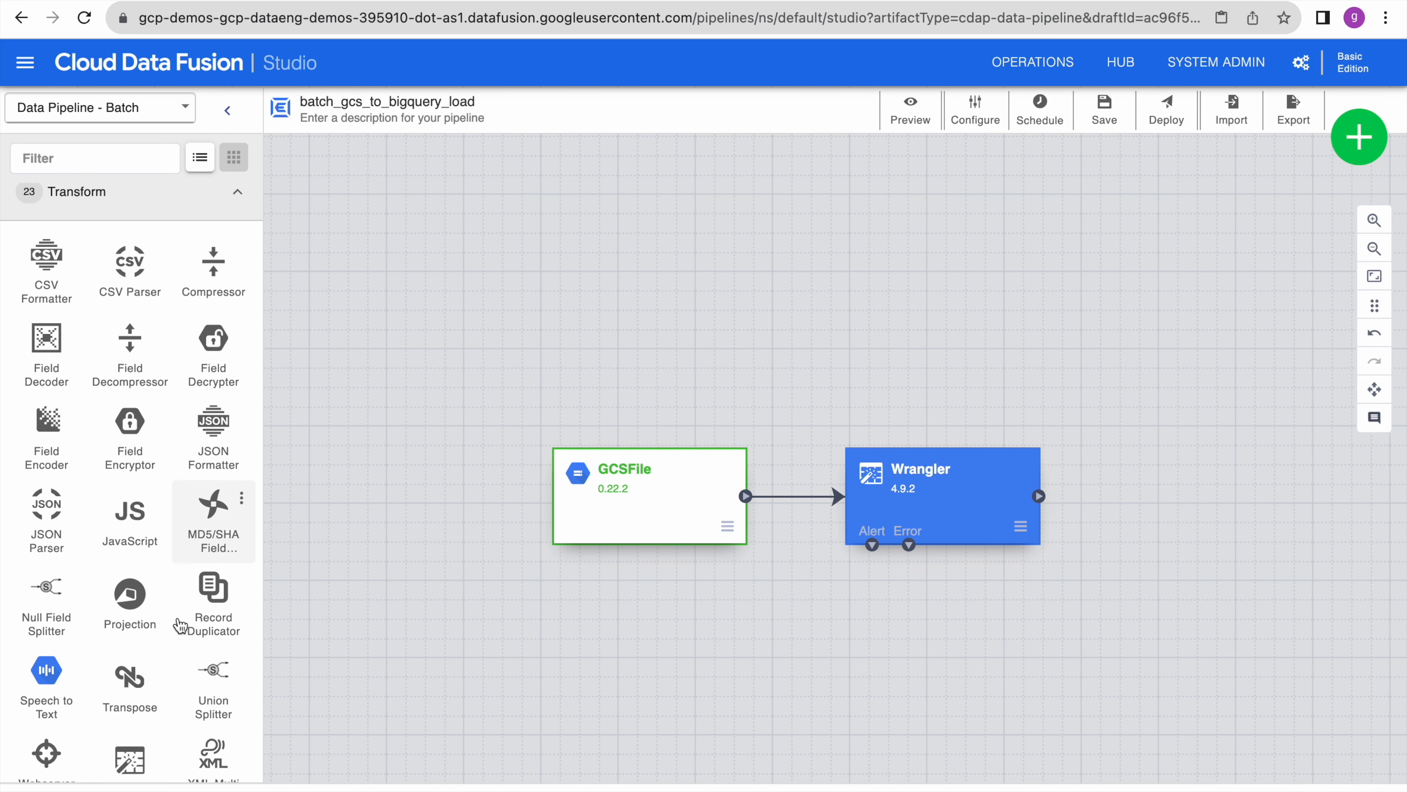
{"action": "scroll", "coordinate": [180, 625], "scroll_direction": "down", "scroll_amount": 2}
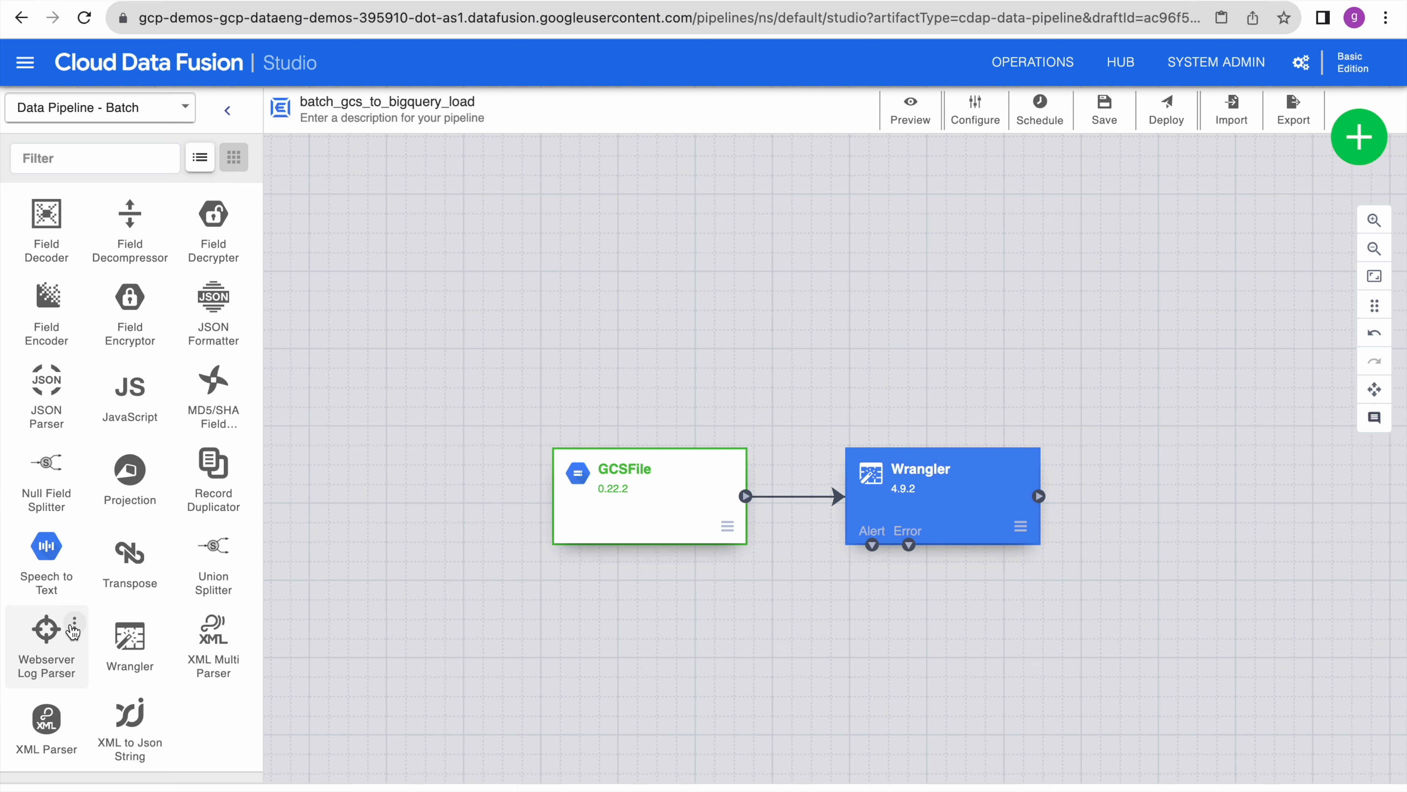
{"action": "scroll", "coordinate": [72, 631], "scroll_direction": "up", "scroll_amount": 5}
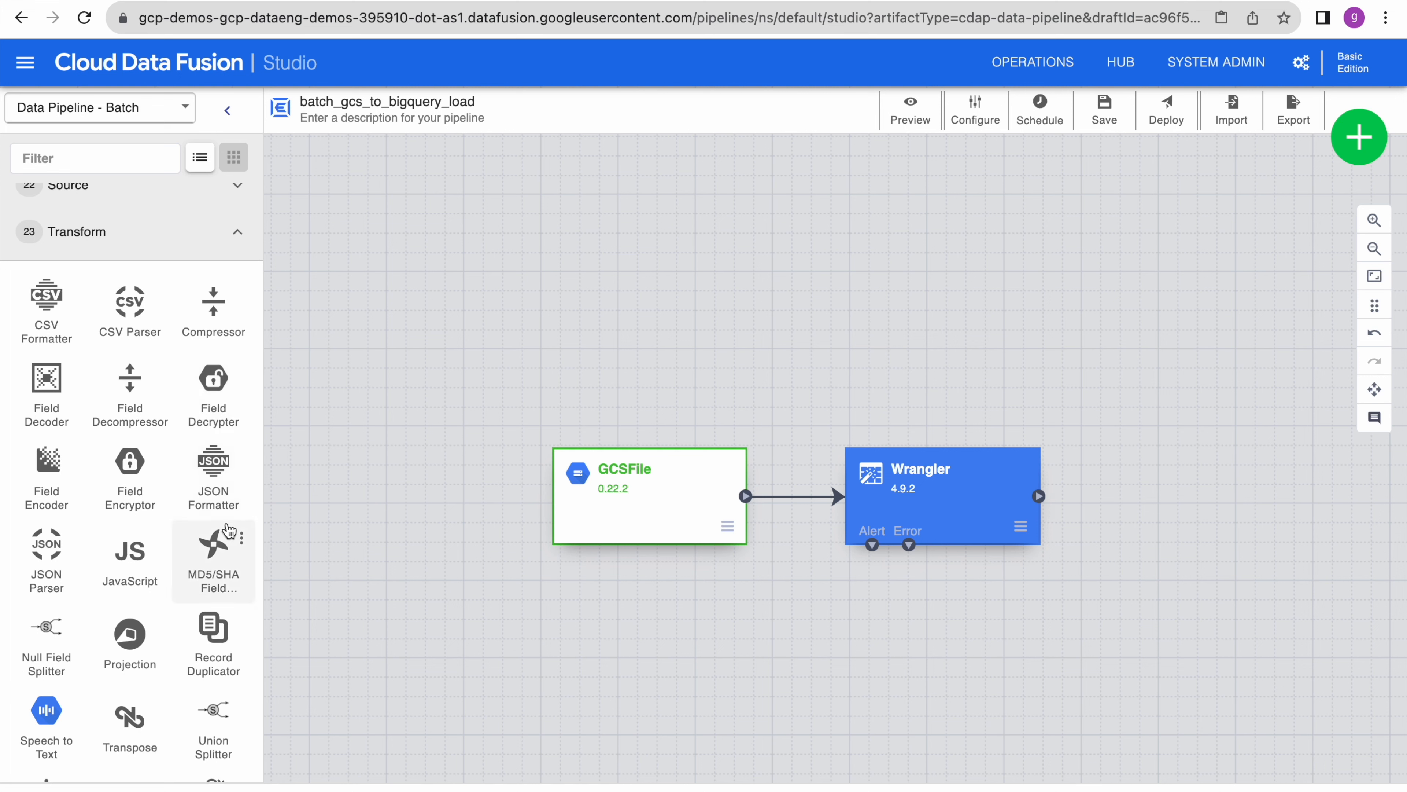
{"action": "scroll", "coordinate": [227, 534], "scroll_direction": "down", "scroll_amount": 3}
{"action": "scroll", "coordinate": [228, 531], "scroll_direction": "down", "scroll_amount": 2}
{"action": "scroll", "coordinate": [222, 532], "scroll_direction": "up", "scroll_amount": 6}
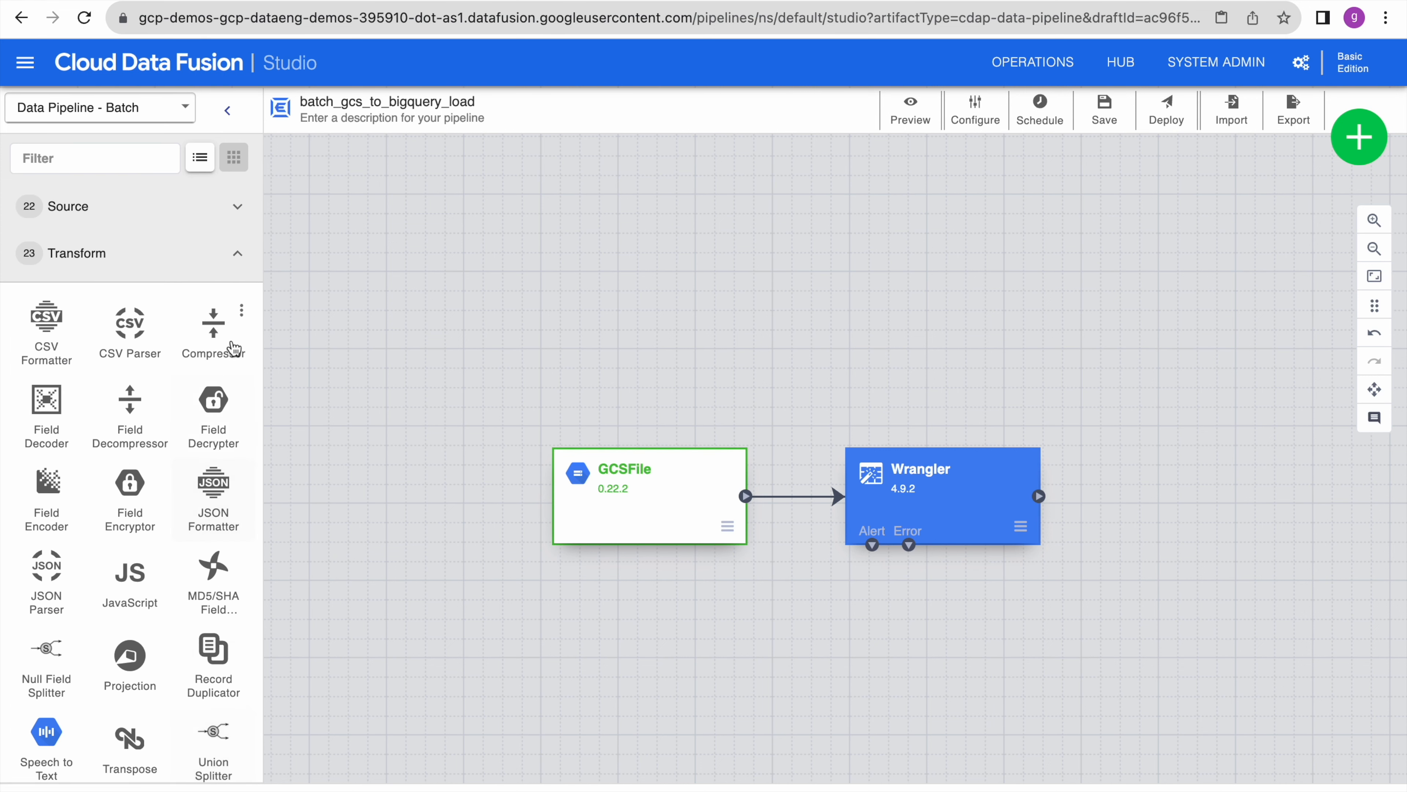
{"action": "left_click", "coordinate": [238, 255]}
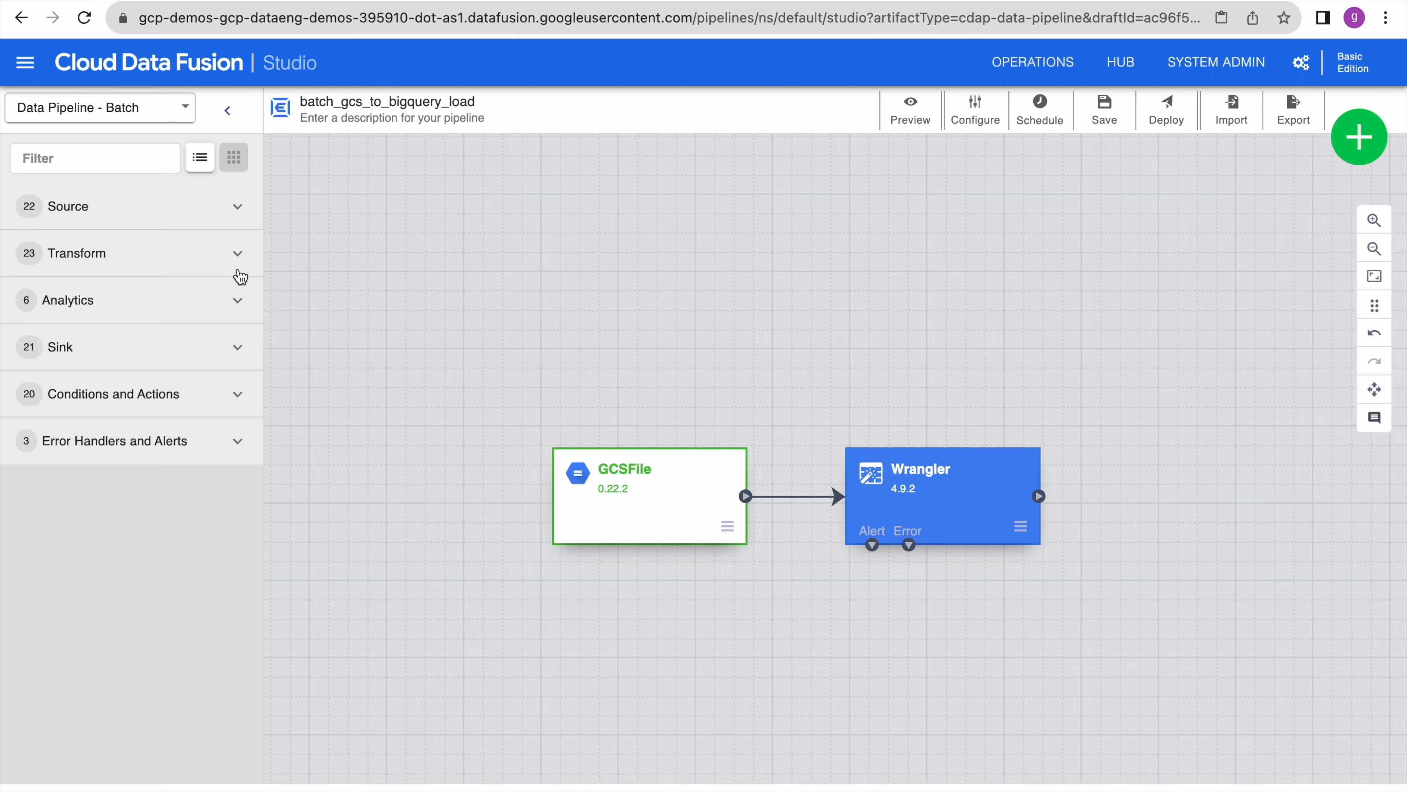
{"action": "left_click", "coordinate": [238, 301]}
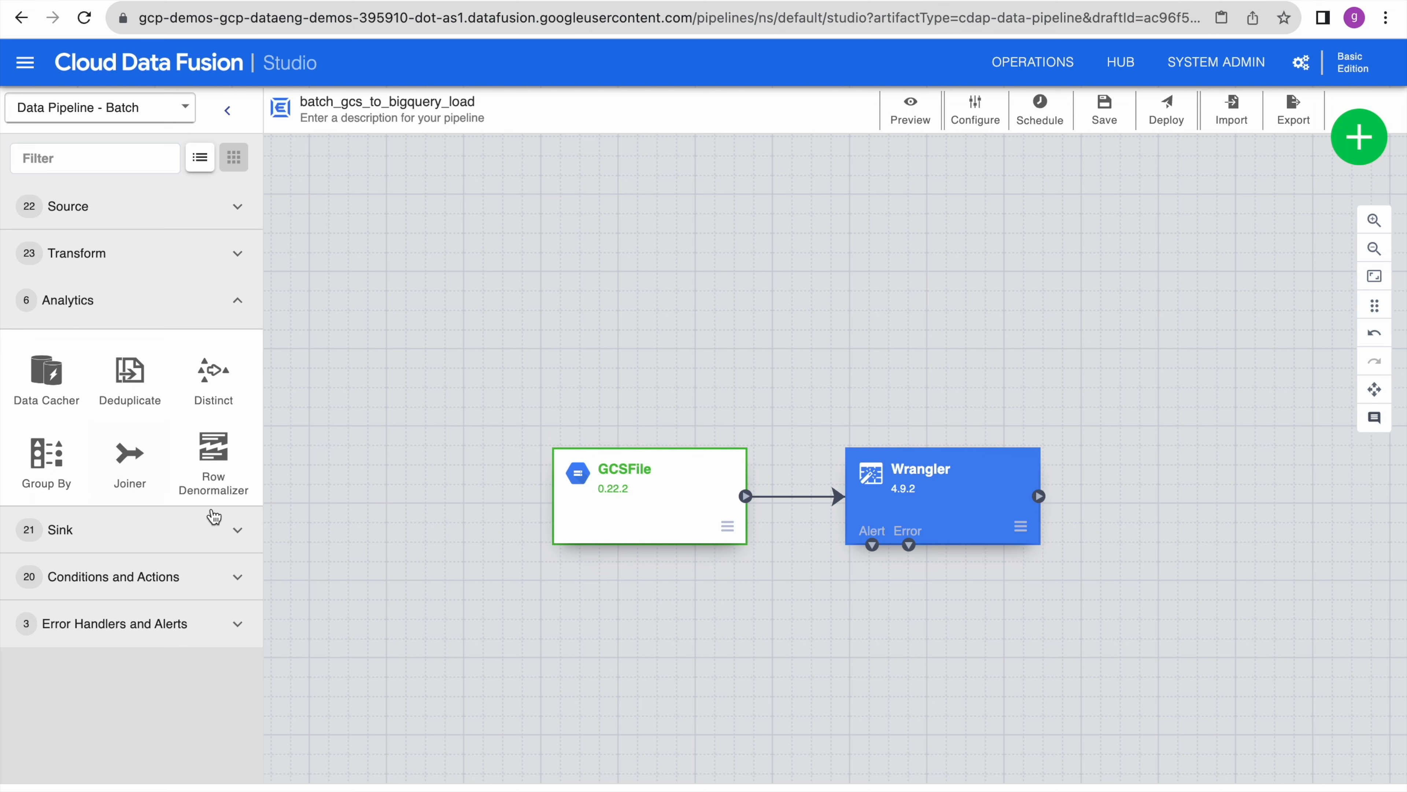
{"action": "left_click", "coordinate": [238, 302]}
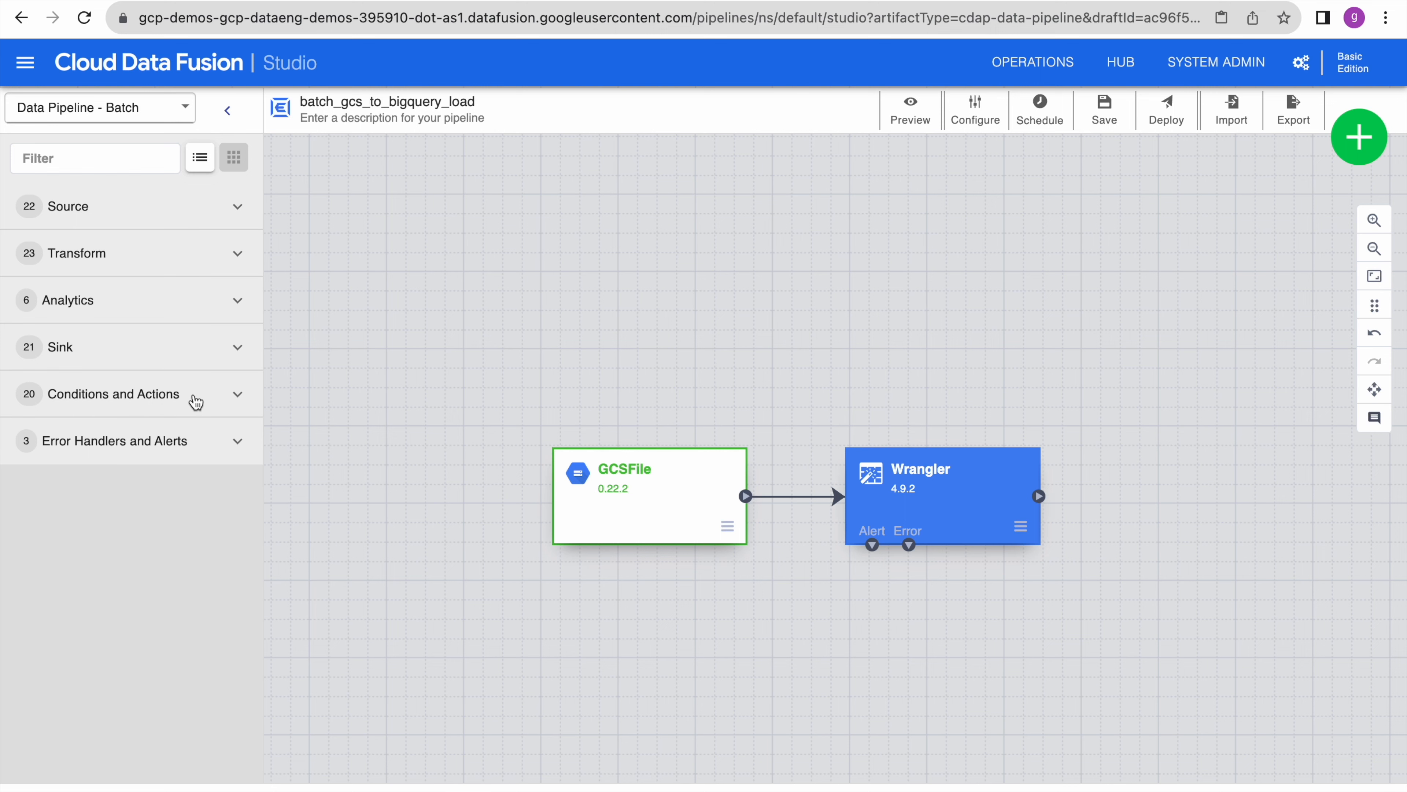
- Open the Hub and browse its AWS, Azure and Applications listings
{"action": "left_click", "coordinate": [1125, 69]}
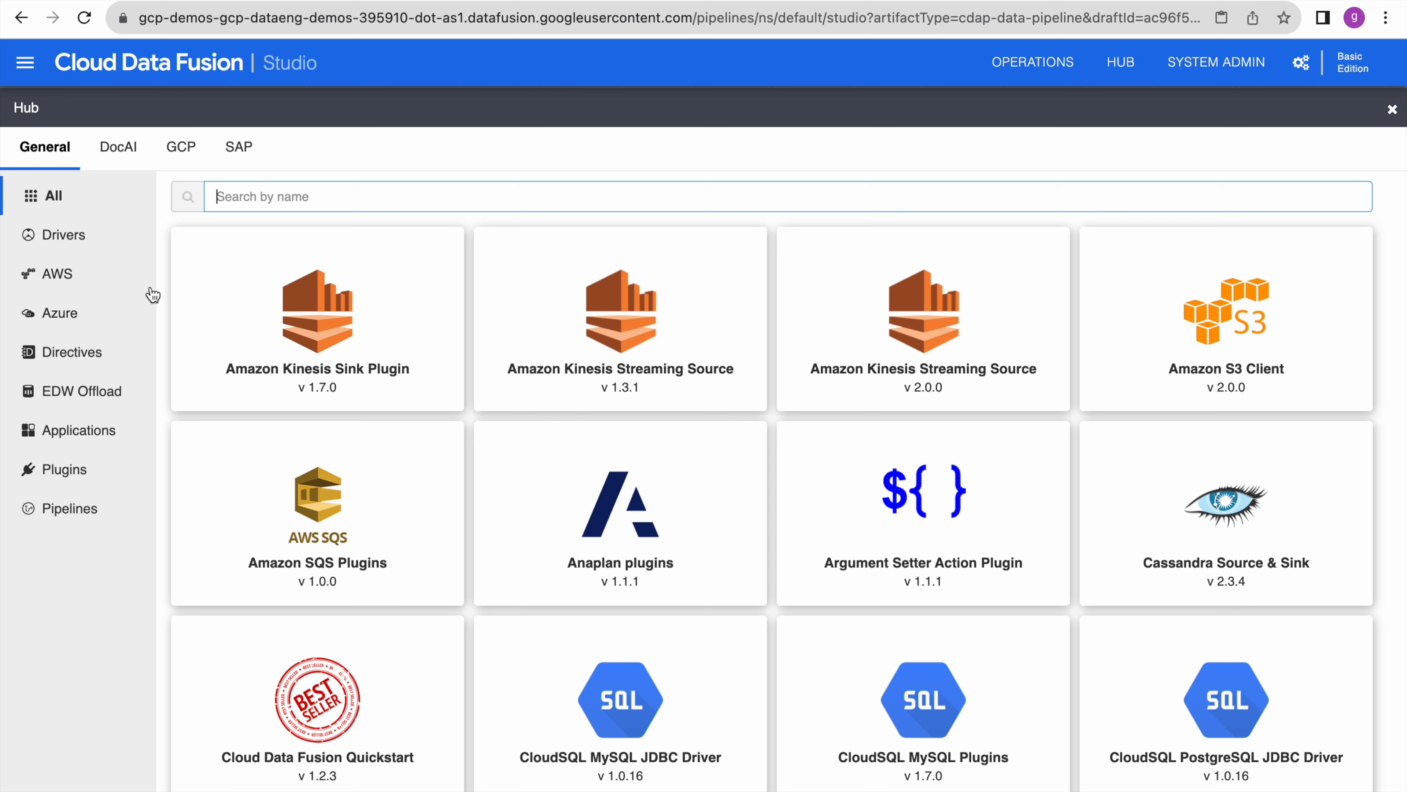
{"action": "left_click", "coordinate": [61, 281]}
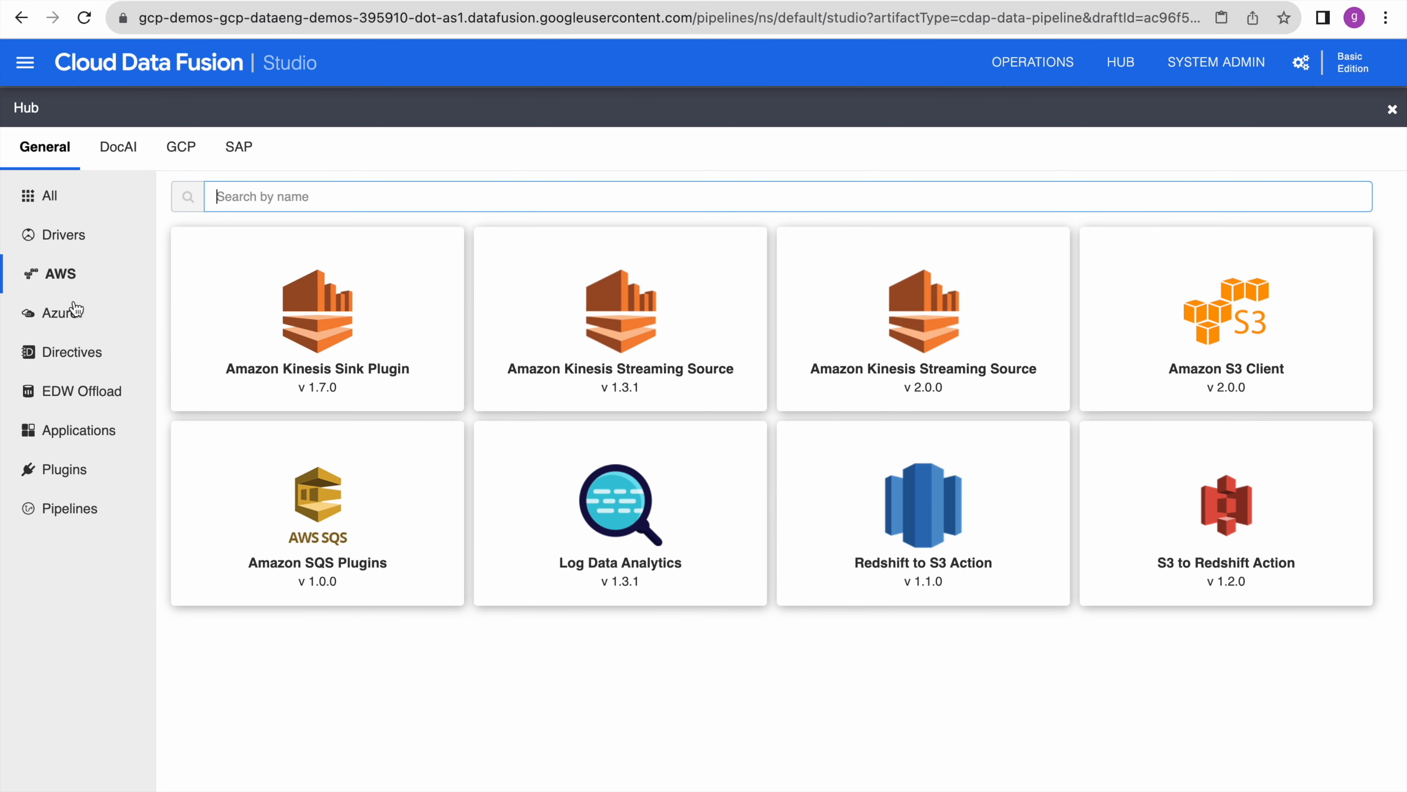
{"action": "left_click", "coordinate": [62, 312]}
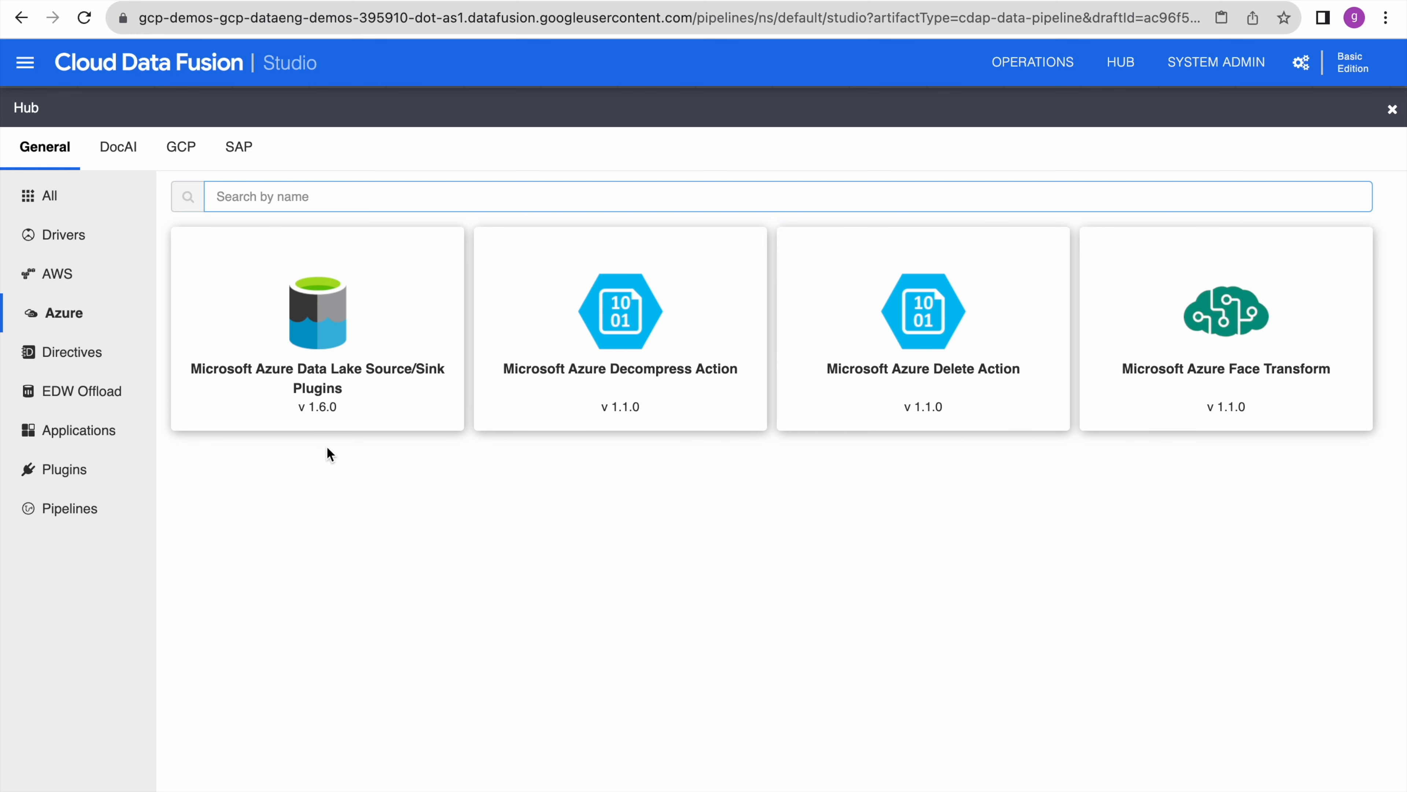
{"action": "left_click", "coordinate": [99, 433]}
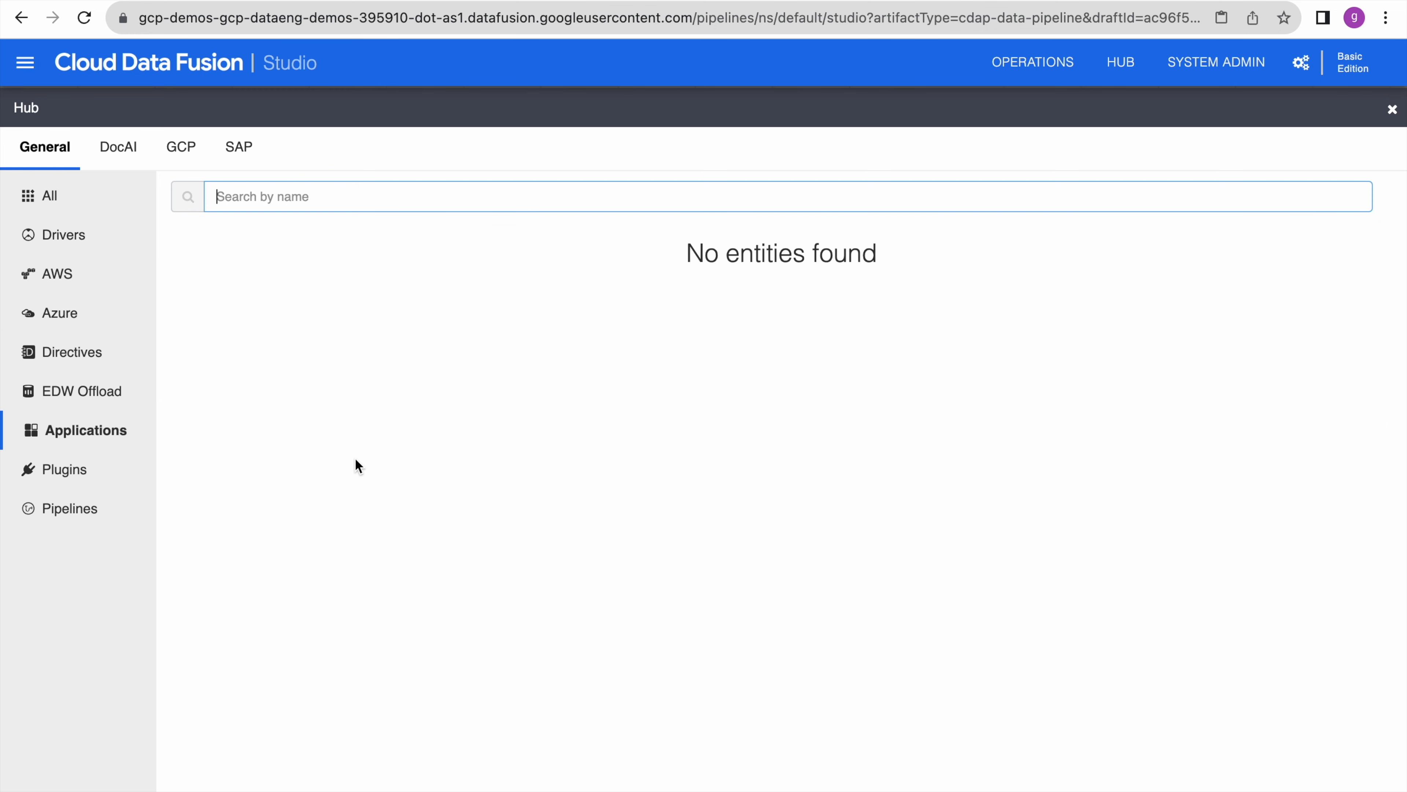
- Browse the Hub's Plugins catalogue, including Kafka Plugins, MongoDB and Snowflake Plugins
{"action": "left_click", "coordinate": [70, 470]}
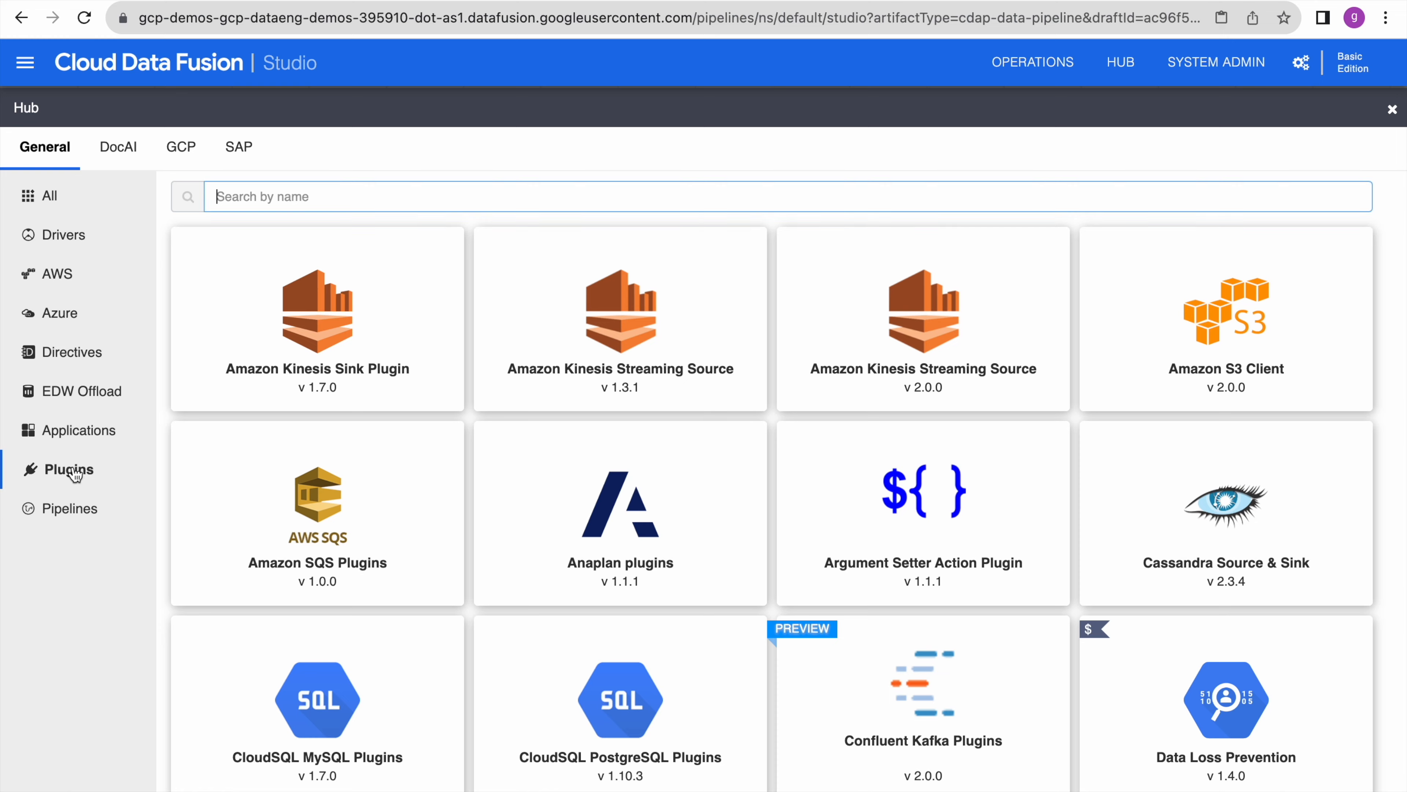
{"action": "scroll", "coordinate": [516, 532], "scroll_direction": "down", "scroll_amount": 2}
{"action": "scroll", "coordinate": [515, 532], "scroll_direction": "down", "scroll_amount": 20}
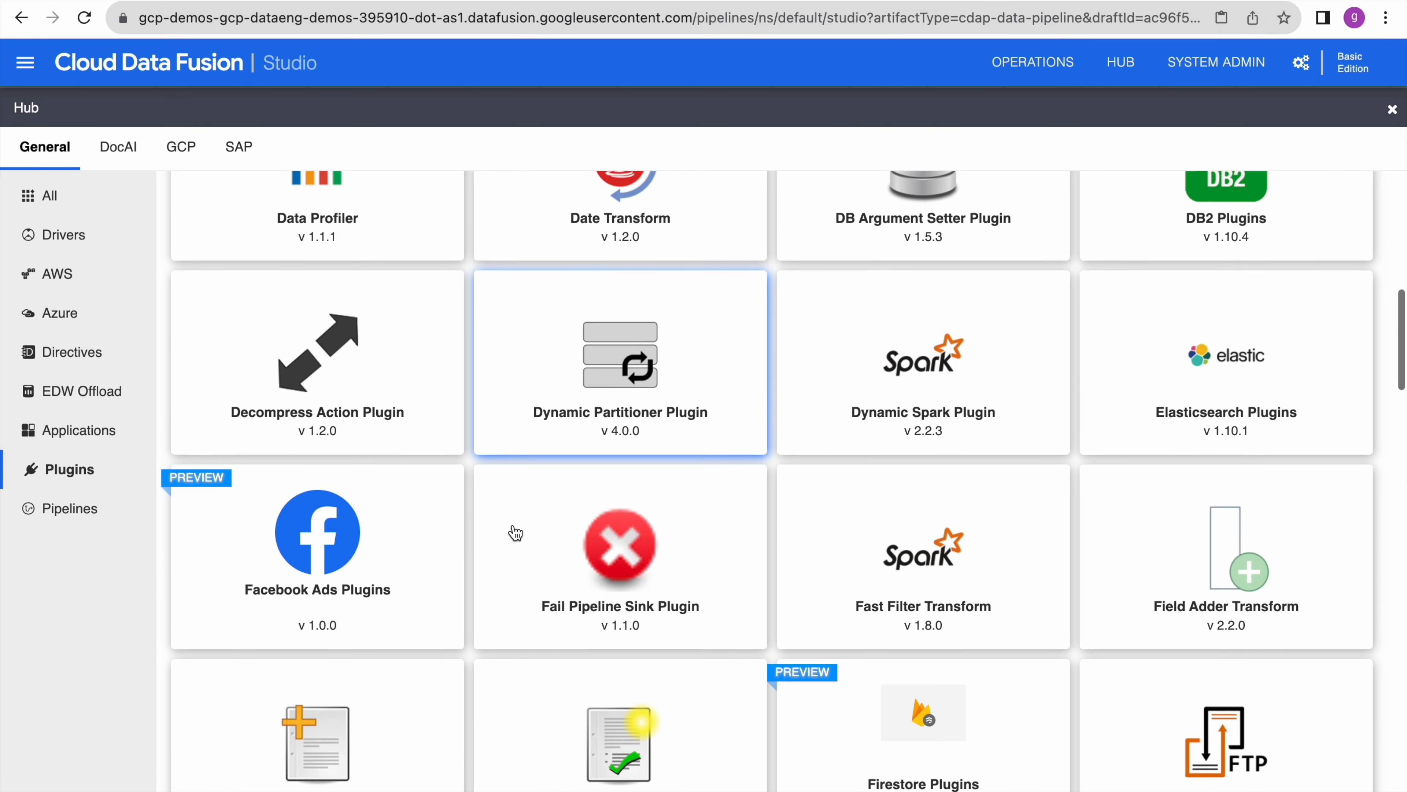
{"action": "scroll", "coordinate": [515, 532], "scroll_direction": "down", "scroll_amount": 8}
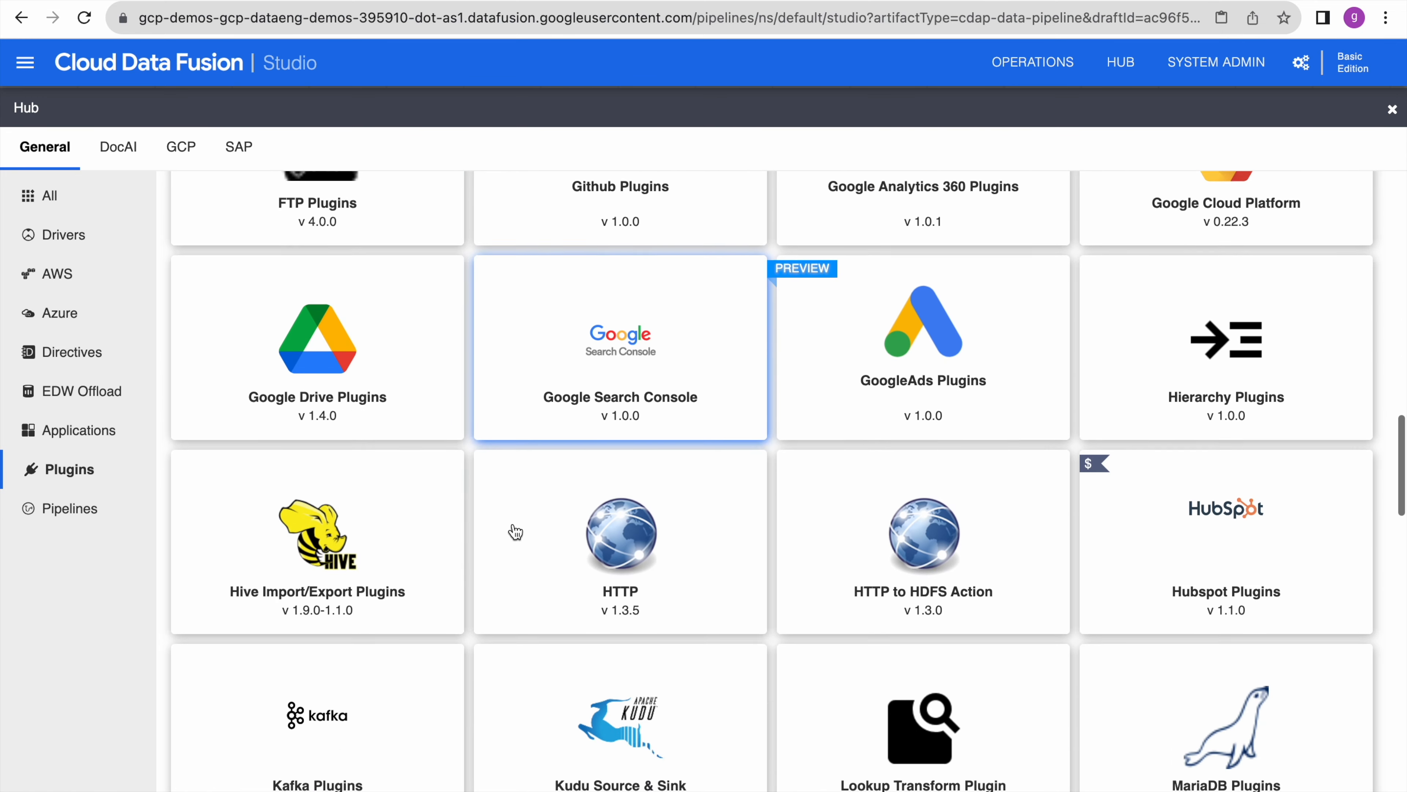
{"action": "scroll", "coordinate": [515, 532], "scroll_direction": "up", "scroll_amount": 4}
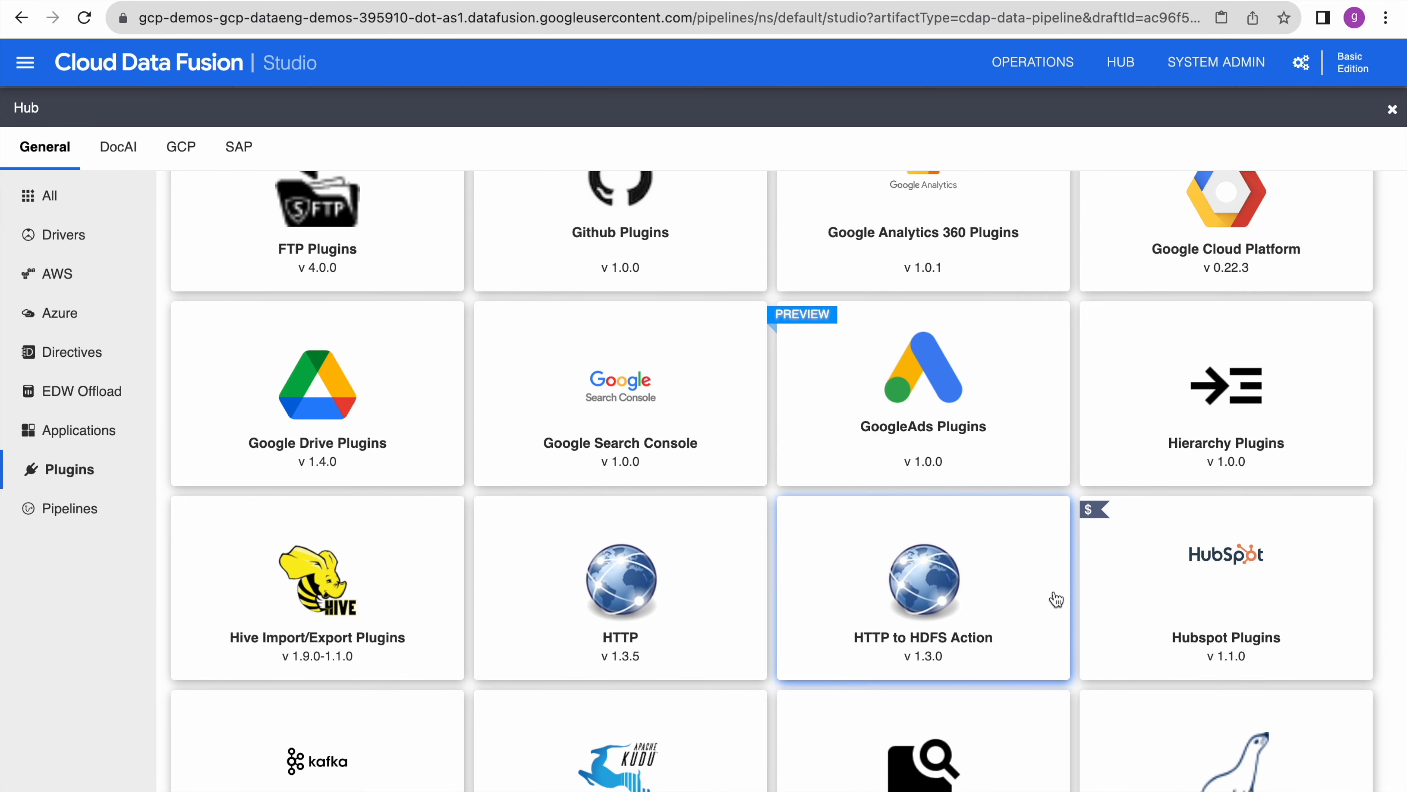
{"action": "scroll", "coordinate": [1056, 597], "scroll_direction": "down", "scroll_amount": 5}
{"action": "scroll", "coordinate": [1056, 597], "scroll_direction": "down", "scroll_amount": 4}
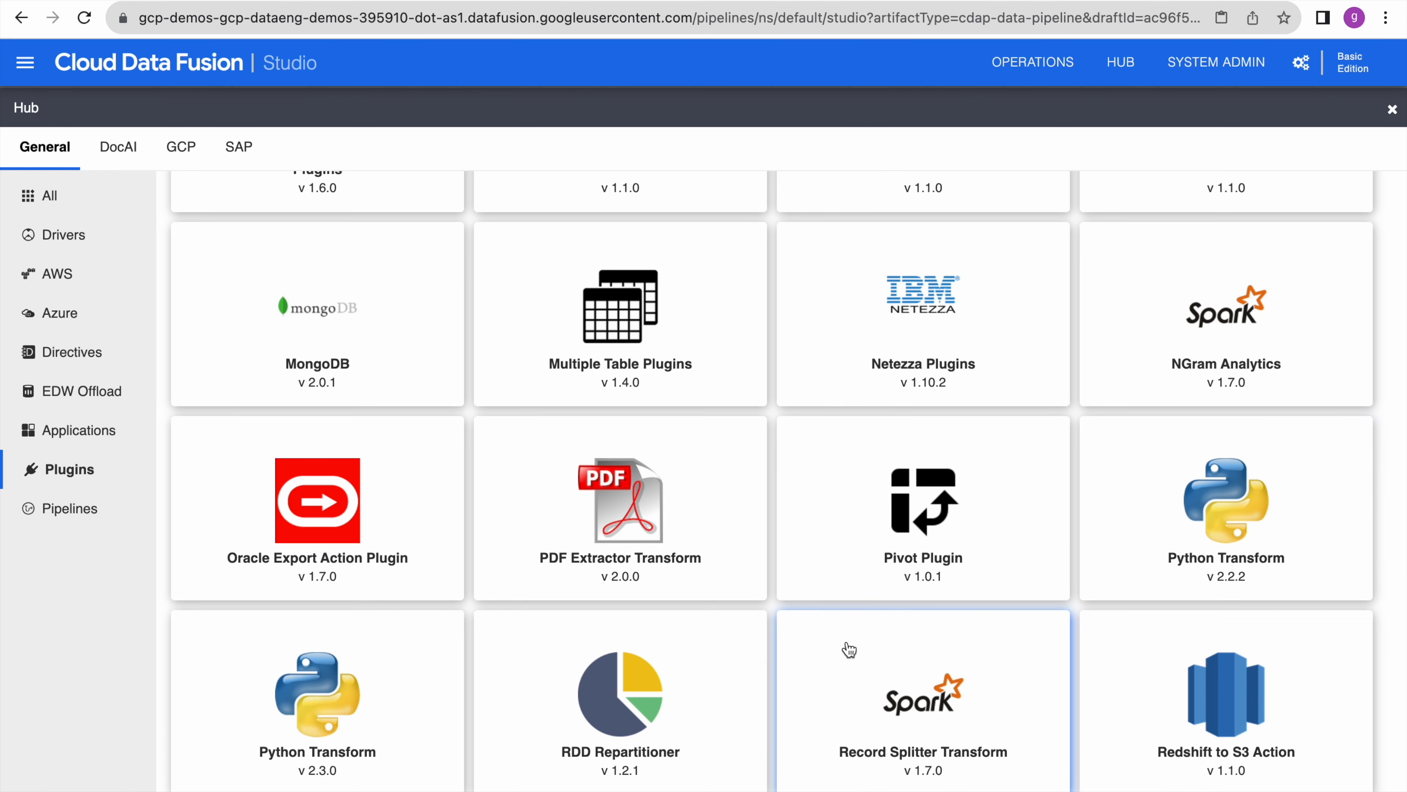
{"action": "scroll", "coordinate": [754, 760], "scroll_direction": "down", "scroll_amount": 2}
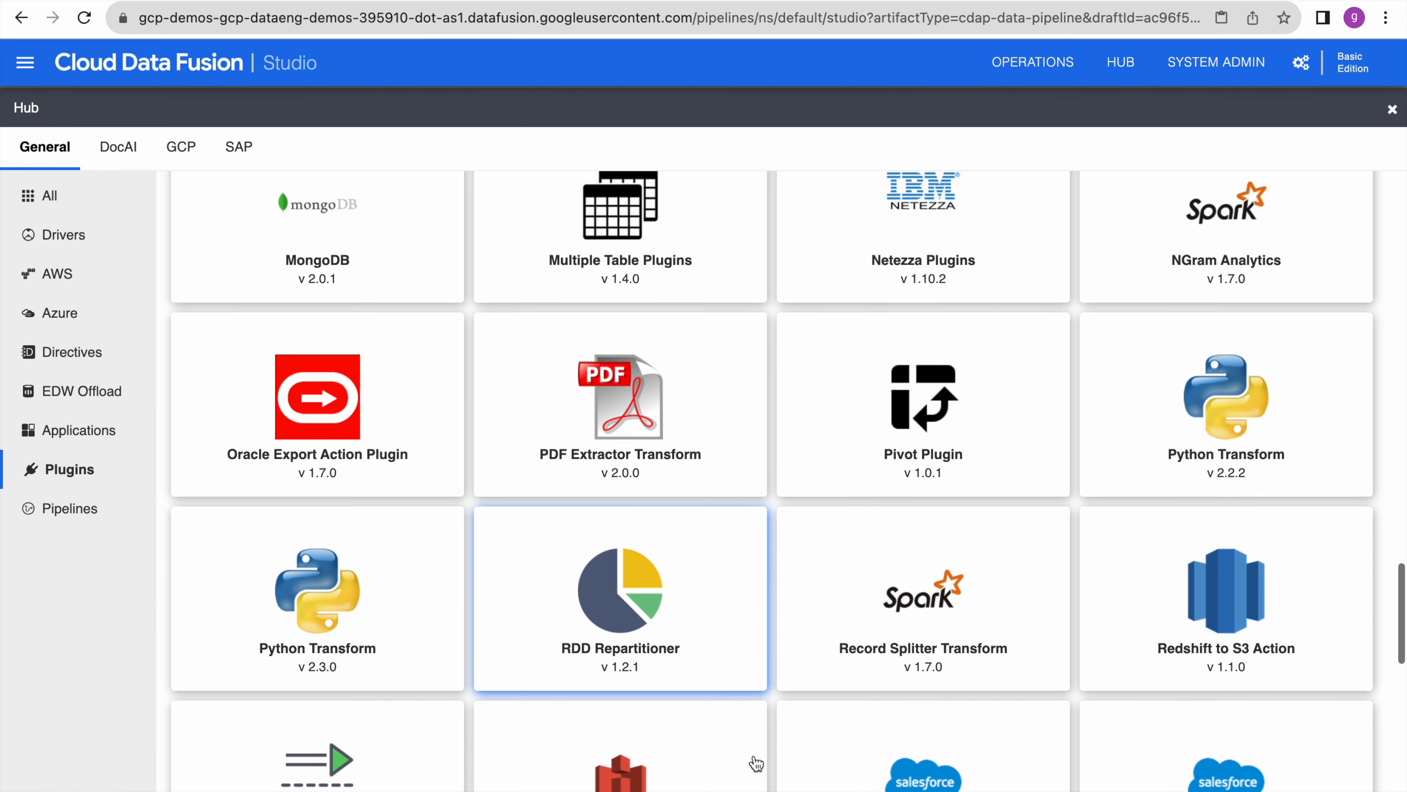
{"action": "scroll", "coordinate": [909, 537], "scroll_direction": "down", "scroll_amount": 4}
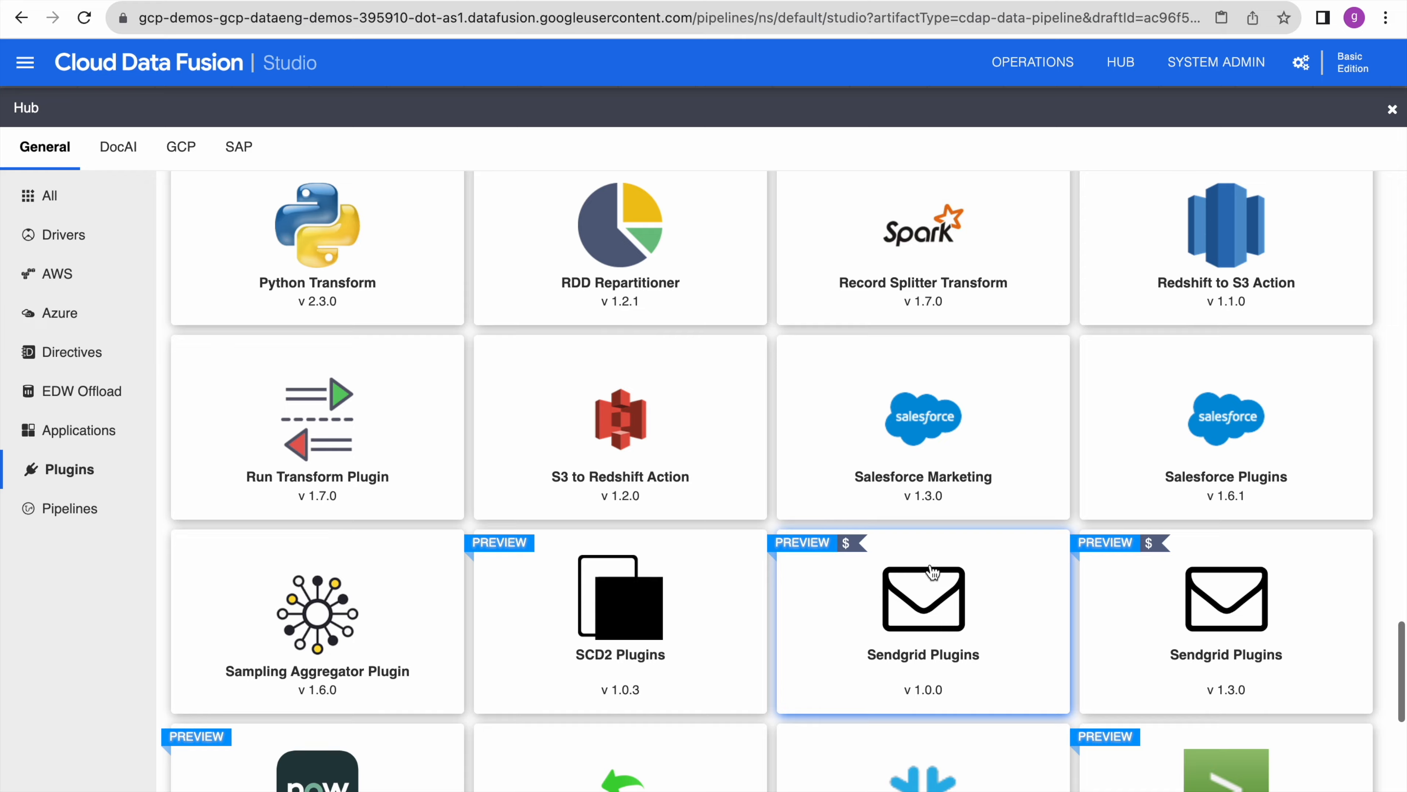
{"action": "scroll", "coordinate": [933, 572], "scroll_direction": "down", "scroll_amount": 5}
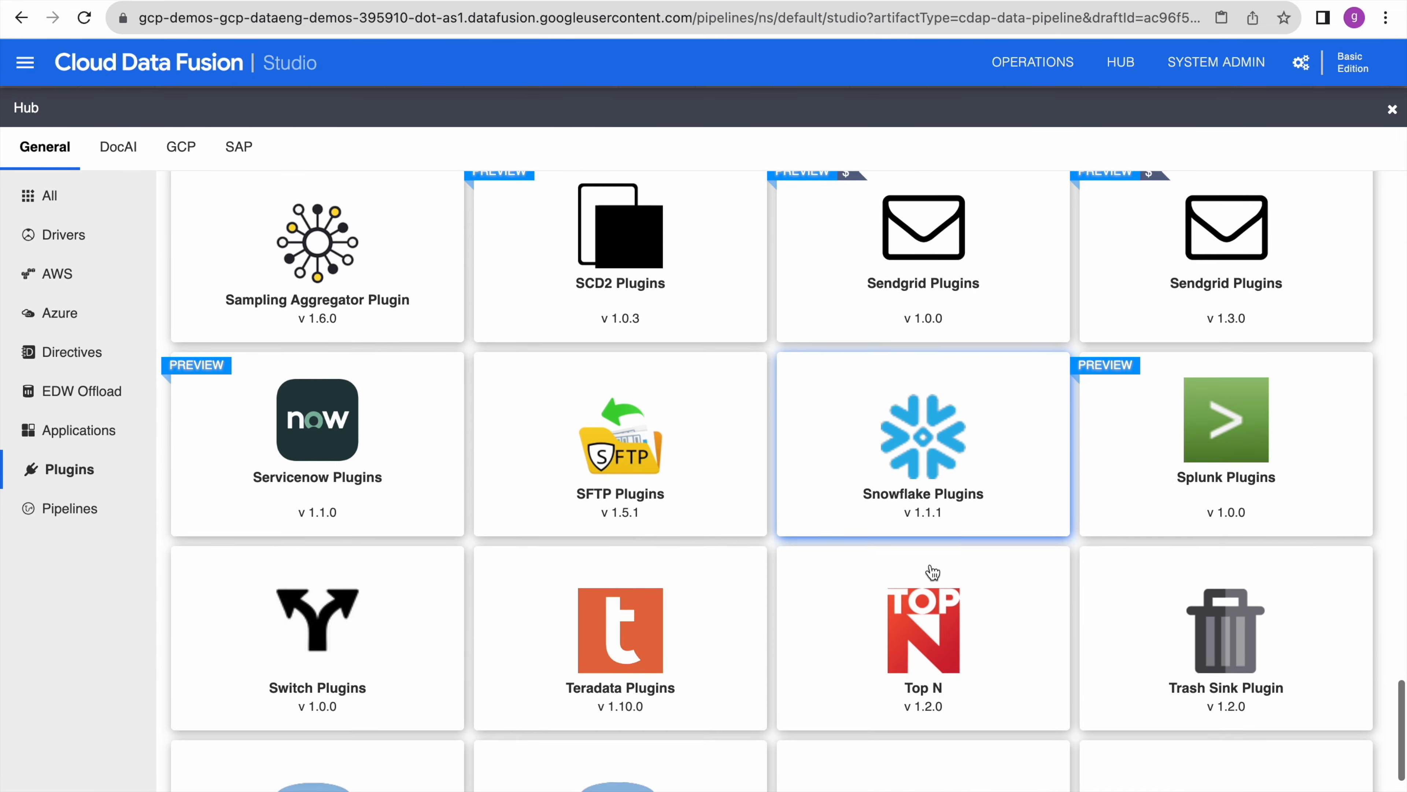
{"action": "scroll", "coordinate": [933, 572], "scroll_direction": "up", "scroll_amount": 15}
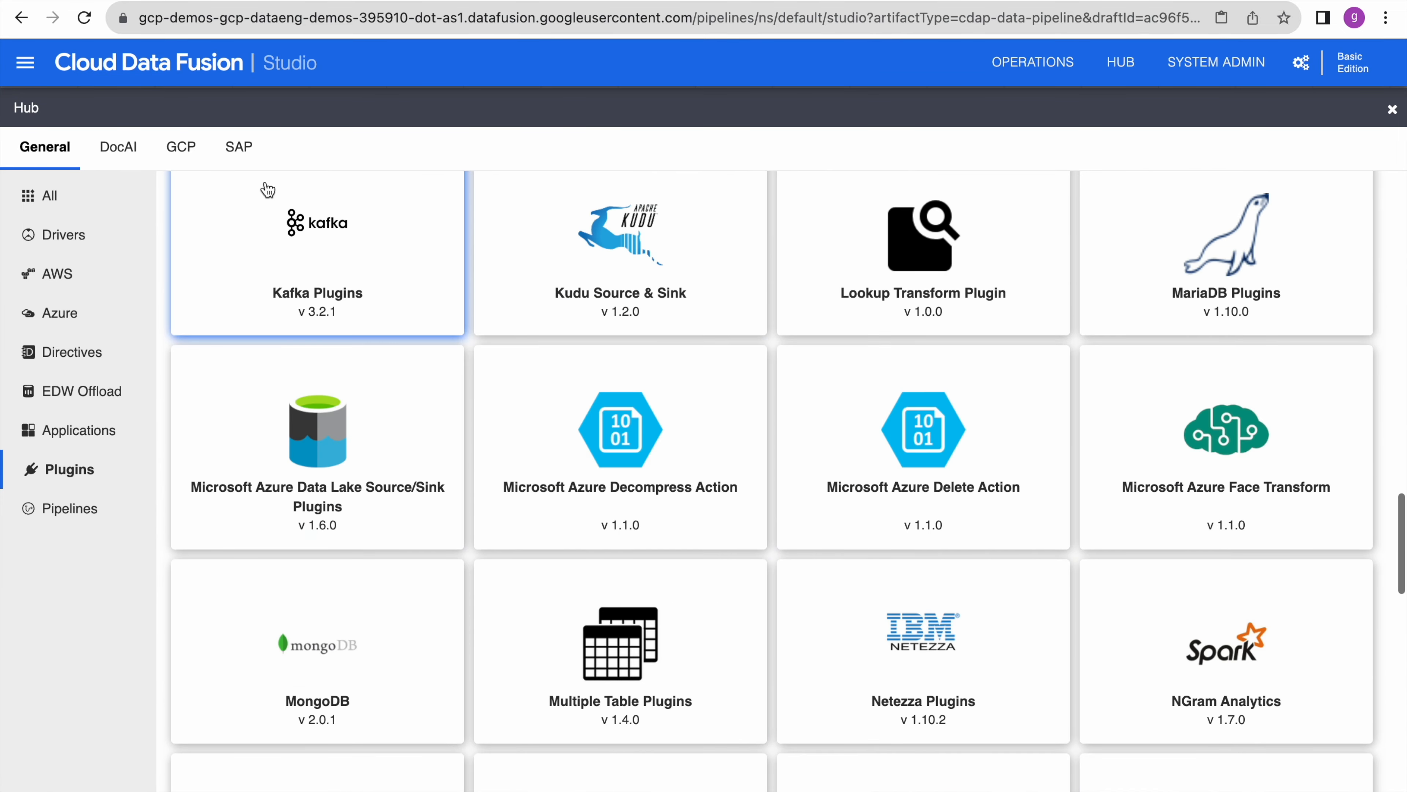
- View the Hub's GCP and SAP catalogues, then close the Hub
{"action": "left_click", "coordinate": [194, 149]}
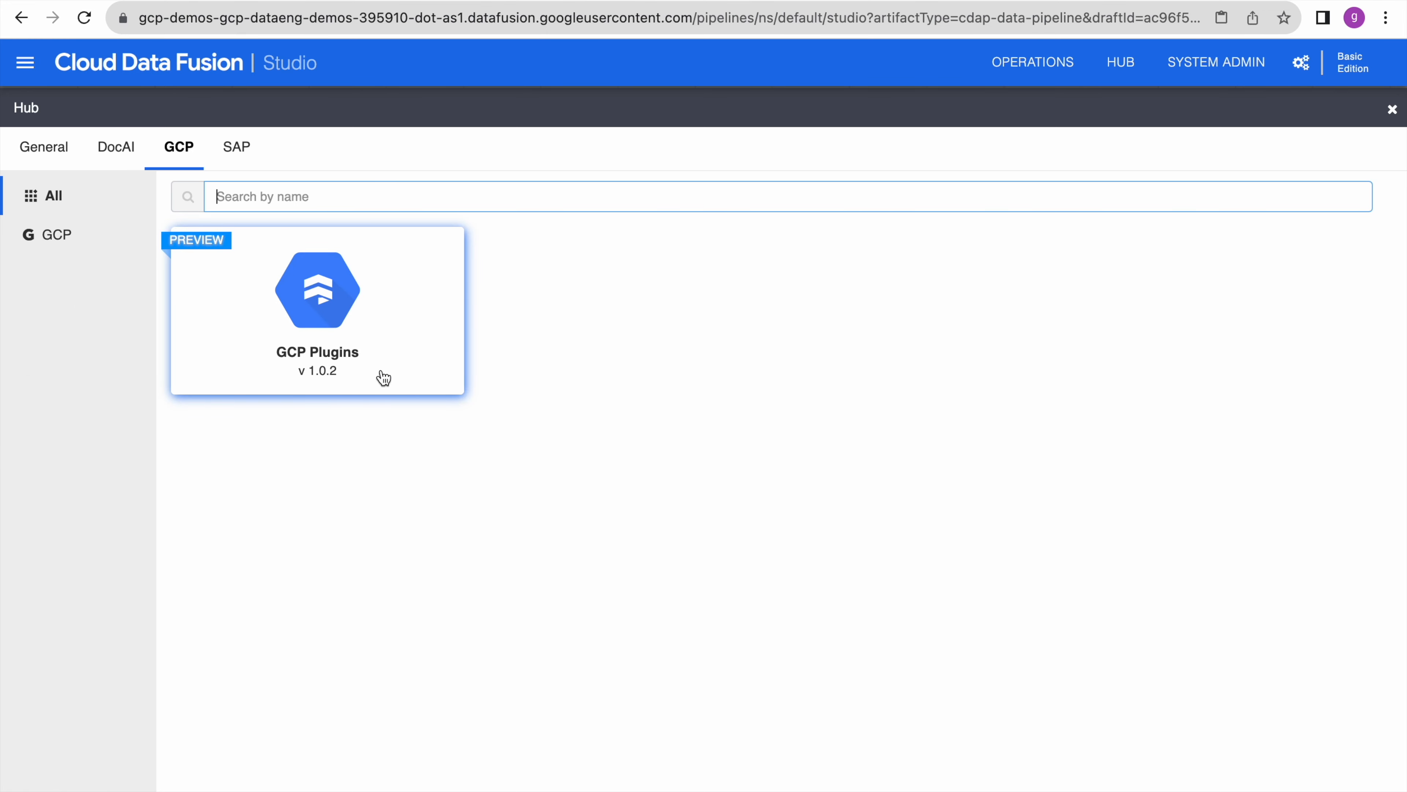
{"action": "left_click", "coordinate": [237, 148]}
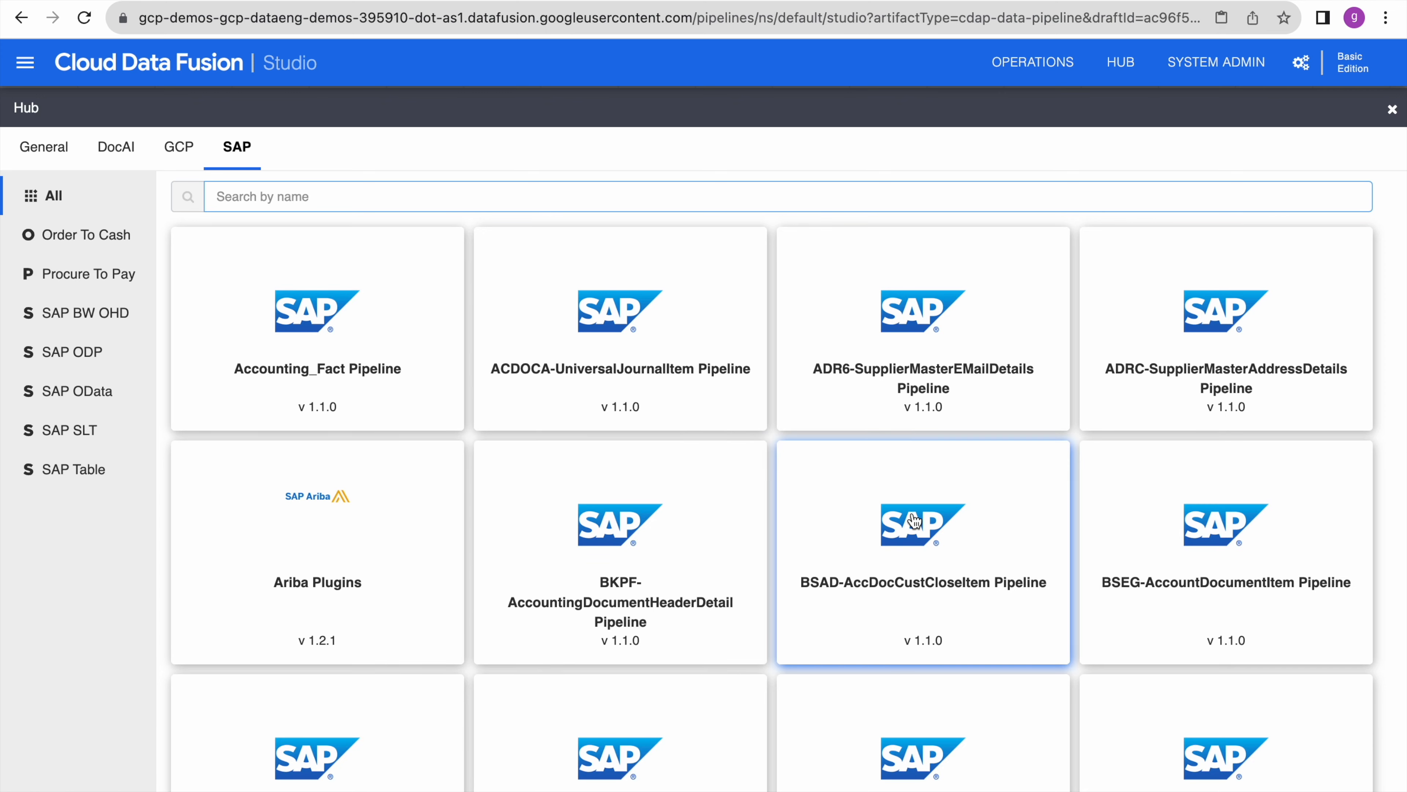
{"action": "scroll", "coordinate": [955, 484], "scroll_direction": "down", "scroll_amount": 10}
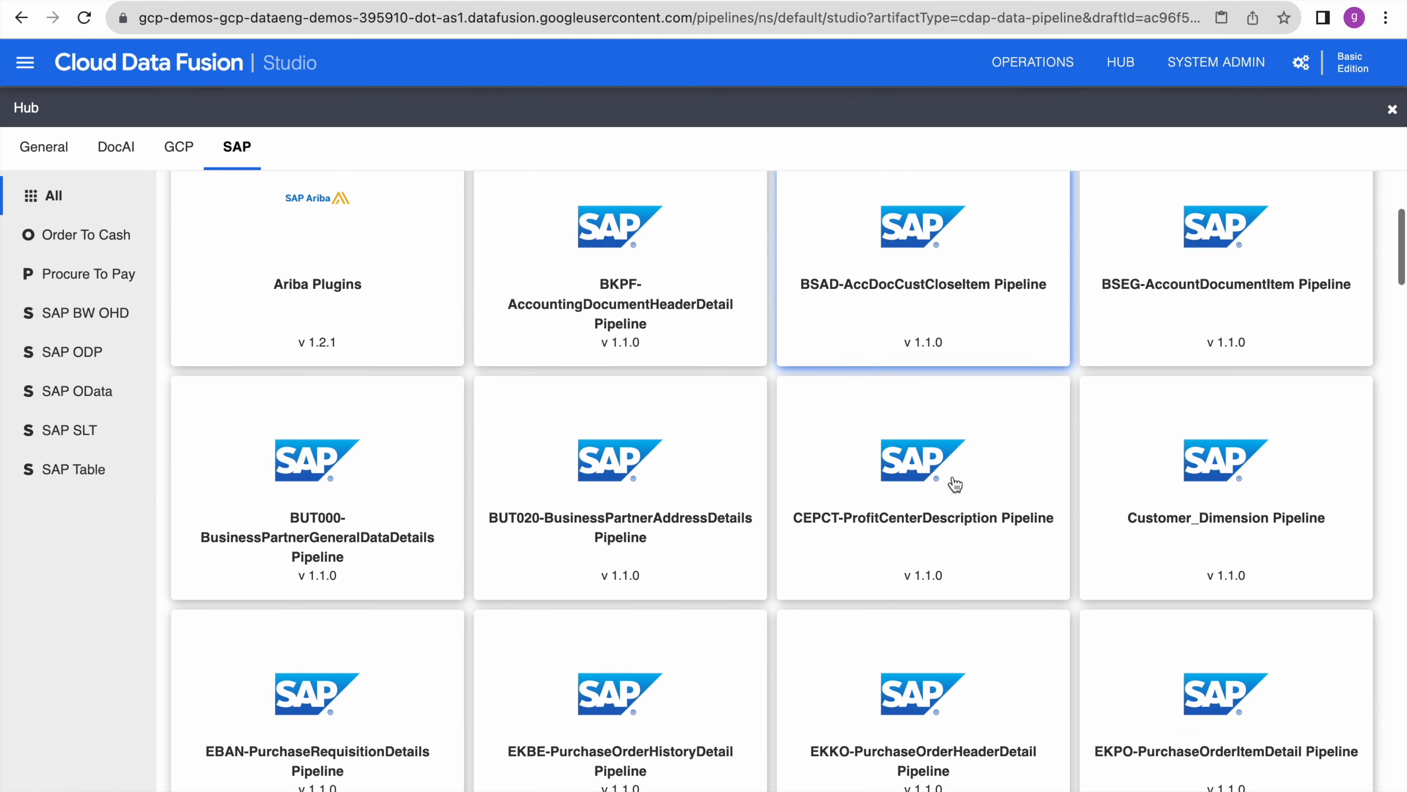
{"action": "scroll", "coordinate": [955, 484], "scroll_direction": "down", "scroll_amount": 10}
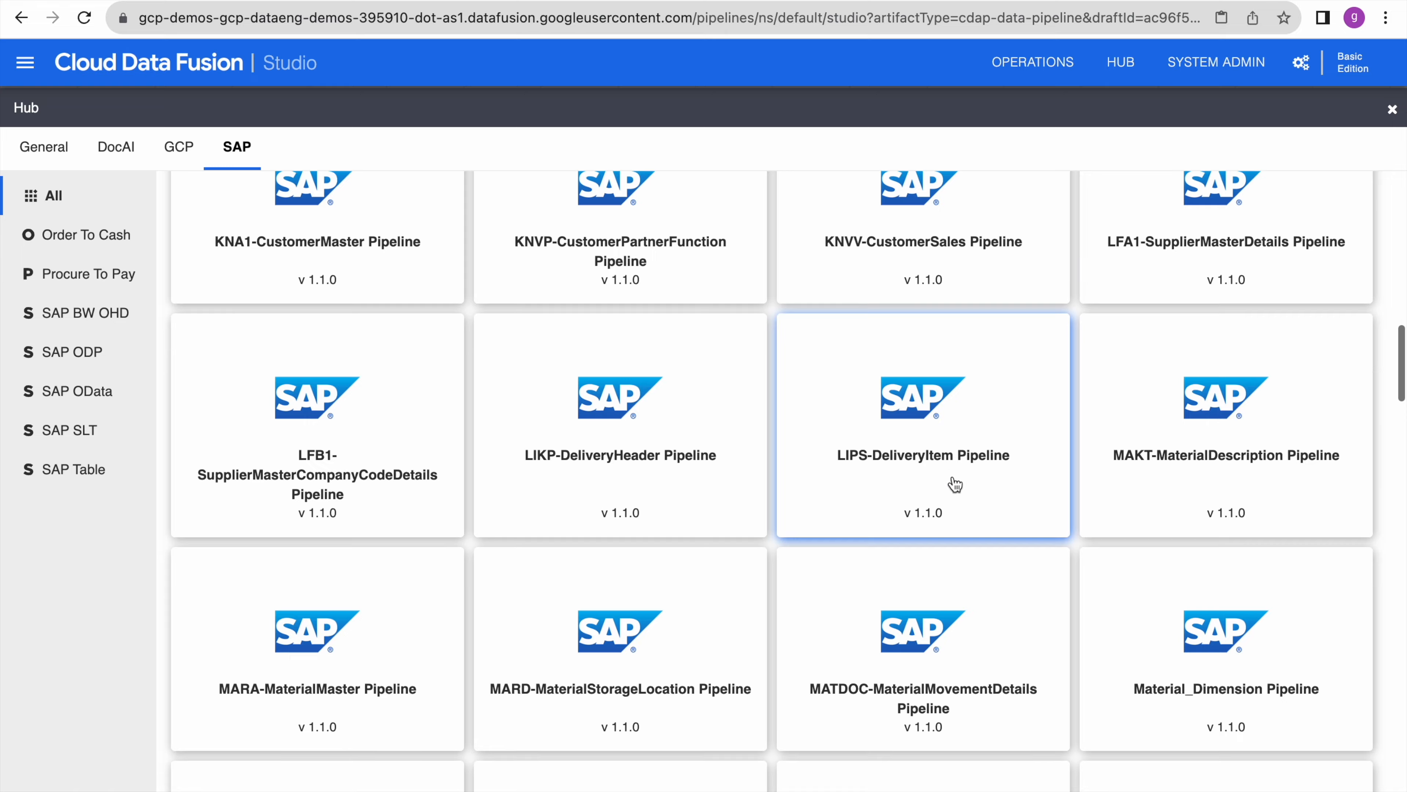
{"action": "scroll", "coordinate": [955, 484], "scroll_direction": "up", "scroll_amount": 20}
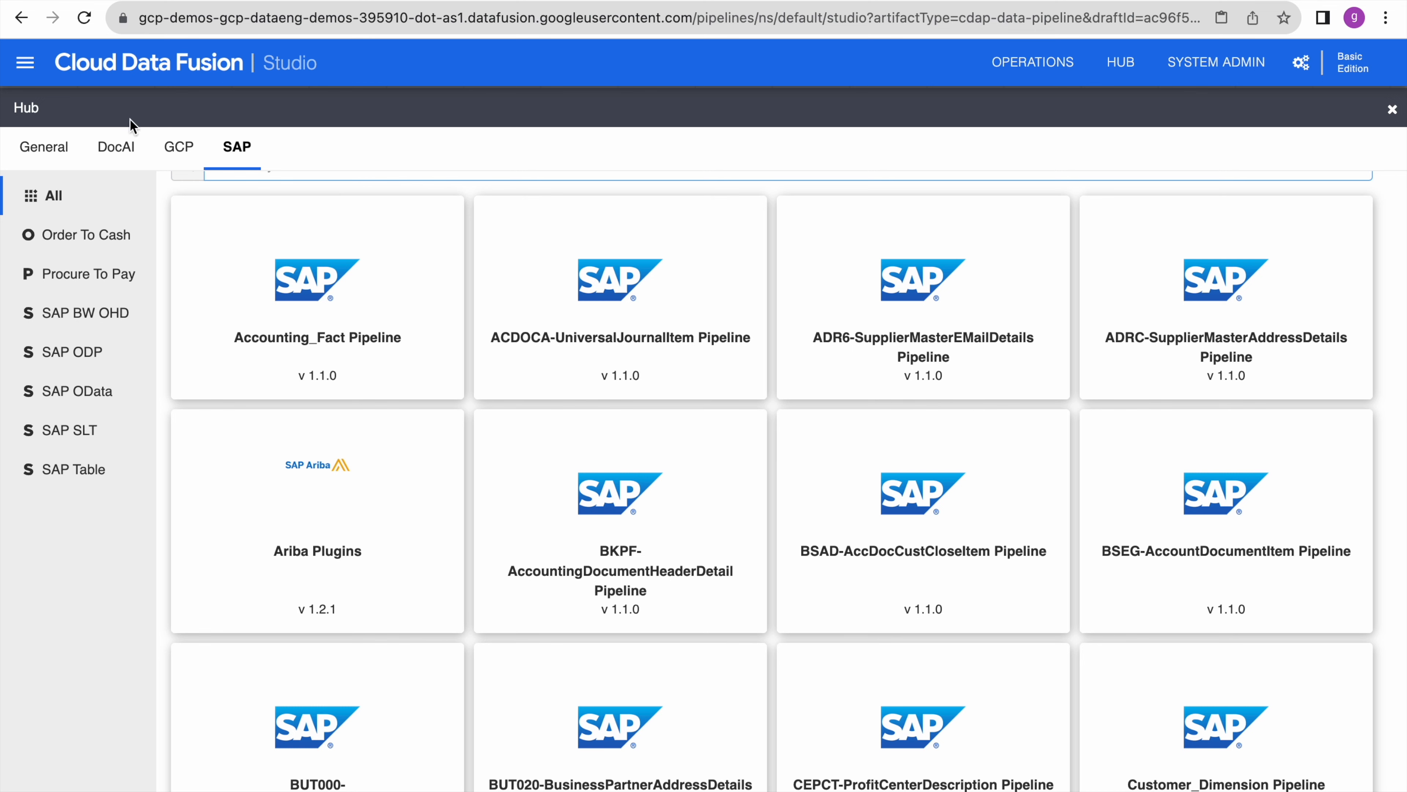
{"action": "left_click", "coordinate": [1392, 110]}
- Move the GCSFile and Wrangler nodes up-left, nudging Wrangler slightly left
{"action": "left_click_drag", "start_coordinate": [498, 413], "coordinate": [1069, 558]}
{"action": "left_click_drag", "start_coordinate": [677, 524], "coordinate": [471, 314]}
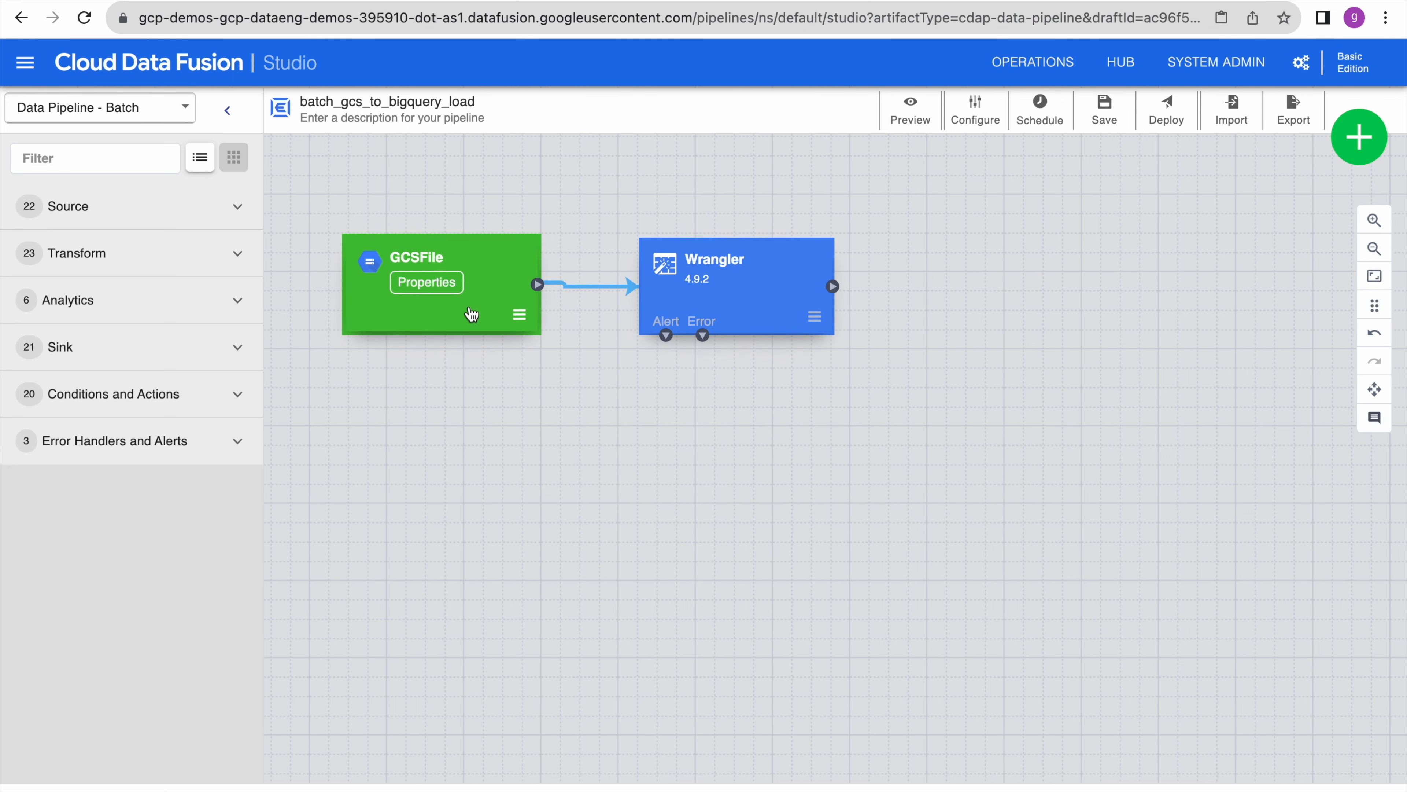
{"action": "left_click", "coordinate": [616, 448]}
{"action": "left_click", "coordinate": [765, 314]}
{"action": "left_click_drag", "start_coordinate": [765, 314], "coordinate": [755, 314]}
{"action": "left_click", "coordinate": [784, 453]}
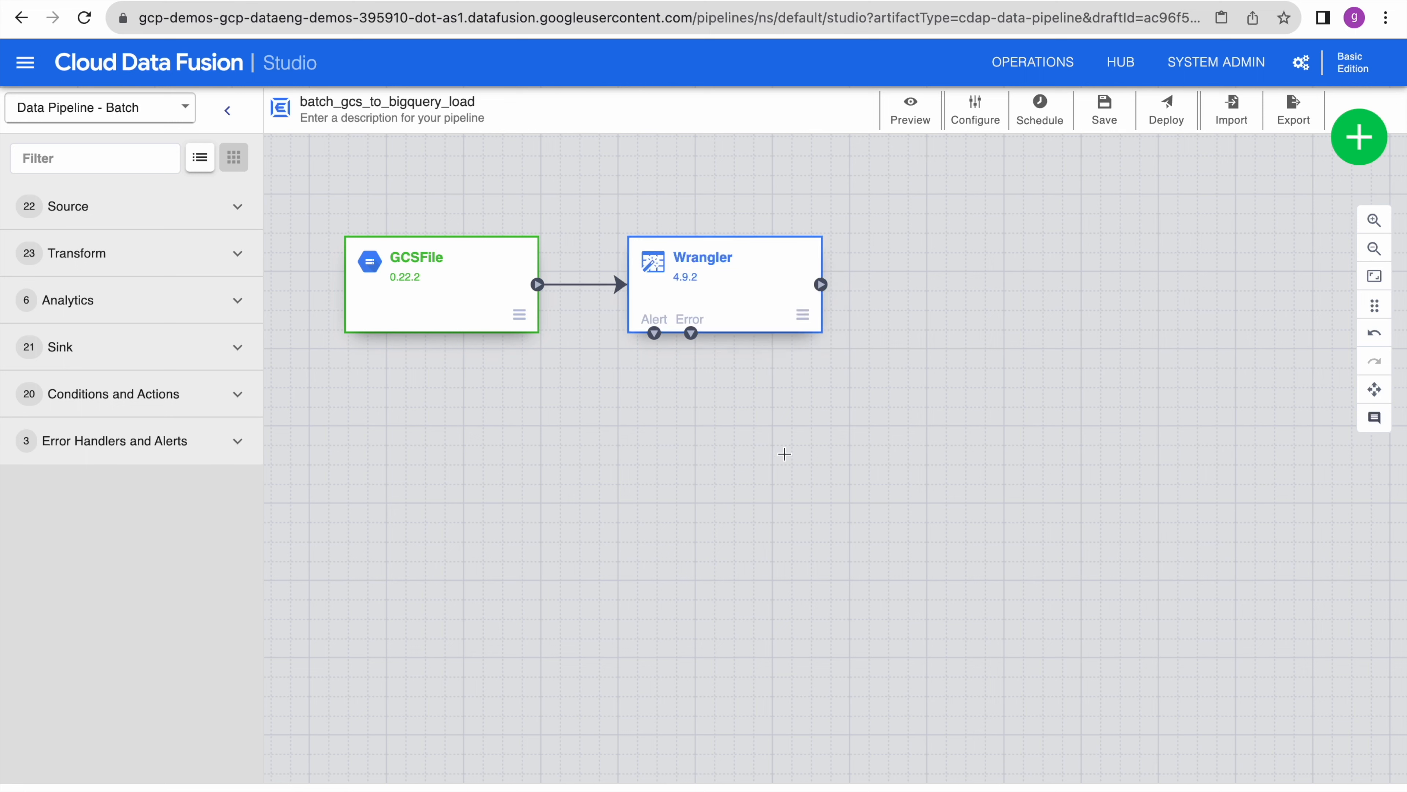
- Add a BigQuery sink and connect Wrangler's output to it
{"action": "left_click", "coordinate": [238, 358]}
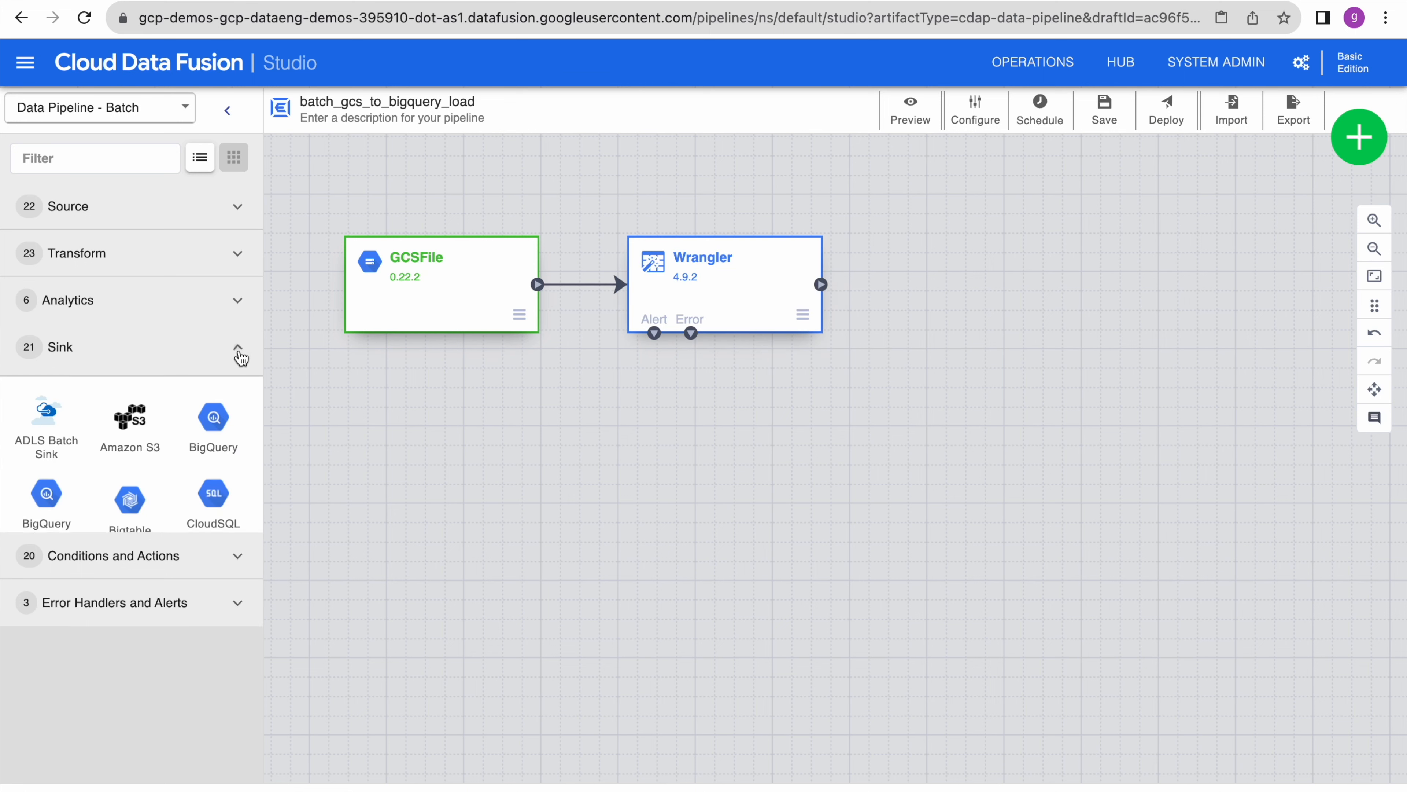
{"action": "left_click", "coordinate": [216, 424]}
{"action": "mouse_move", "coordinate": [1043, 299]}
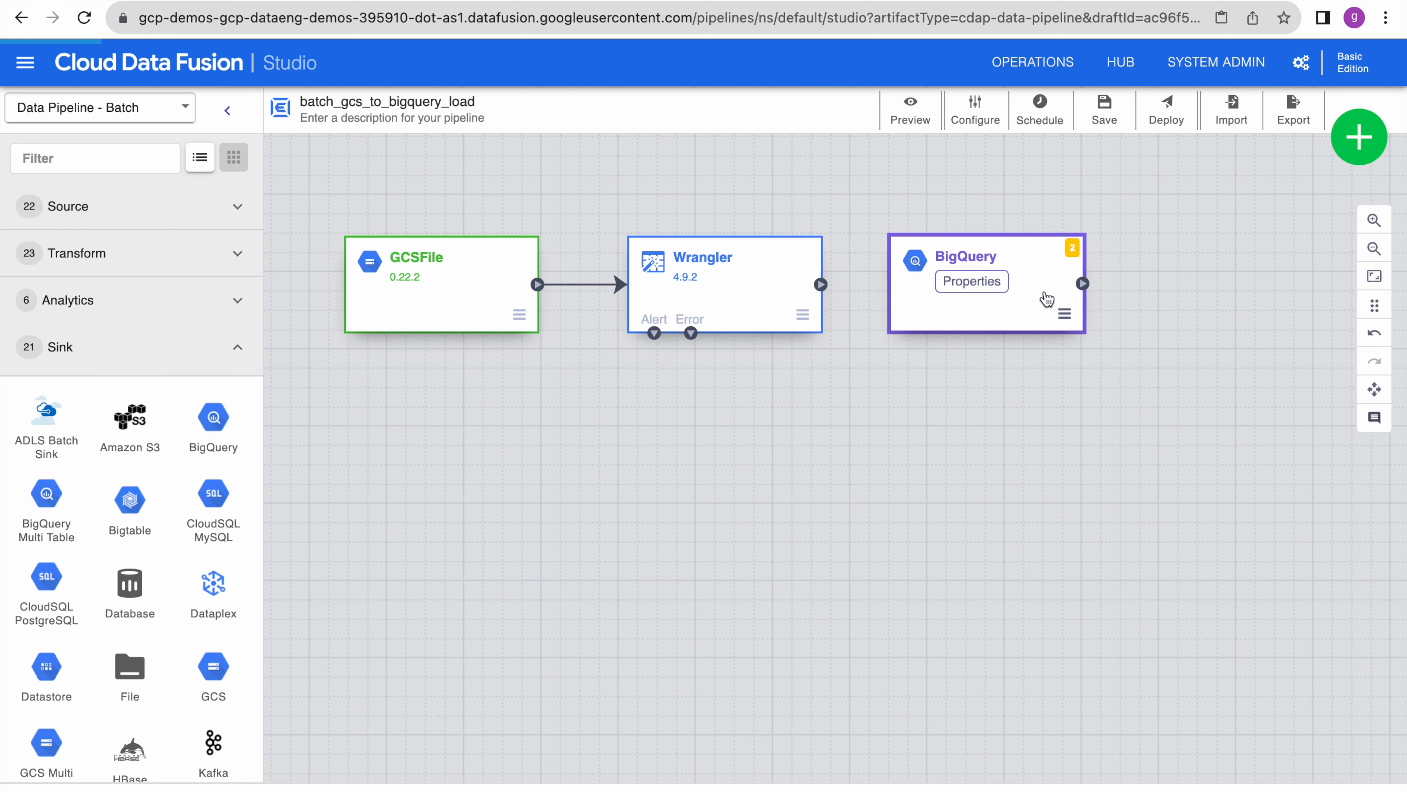
{"action": "left_click_drag", "start_coordinate": [1013, 322], "coordinate": [1028, 324]}
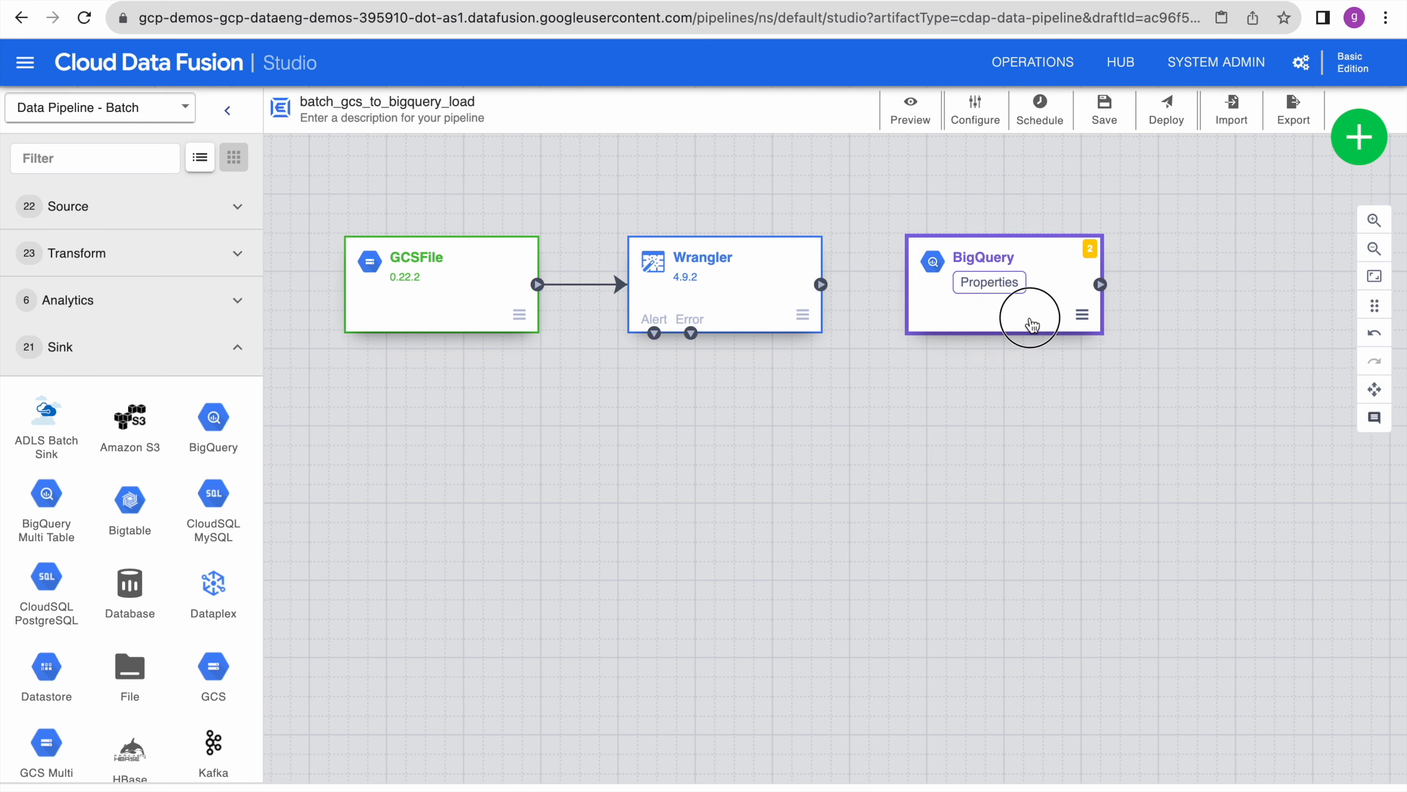
{"action": "left_click_drag", "start_coordinate": [821, 284], "coordinate": [904, 290]}
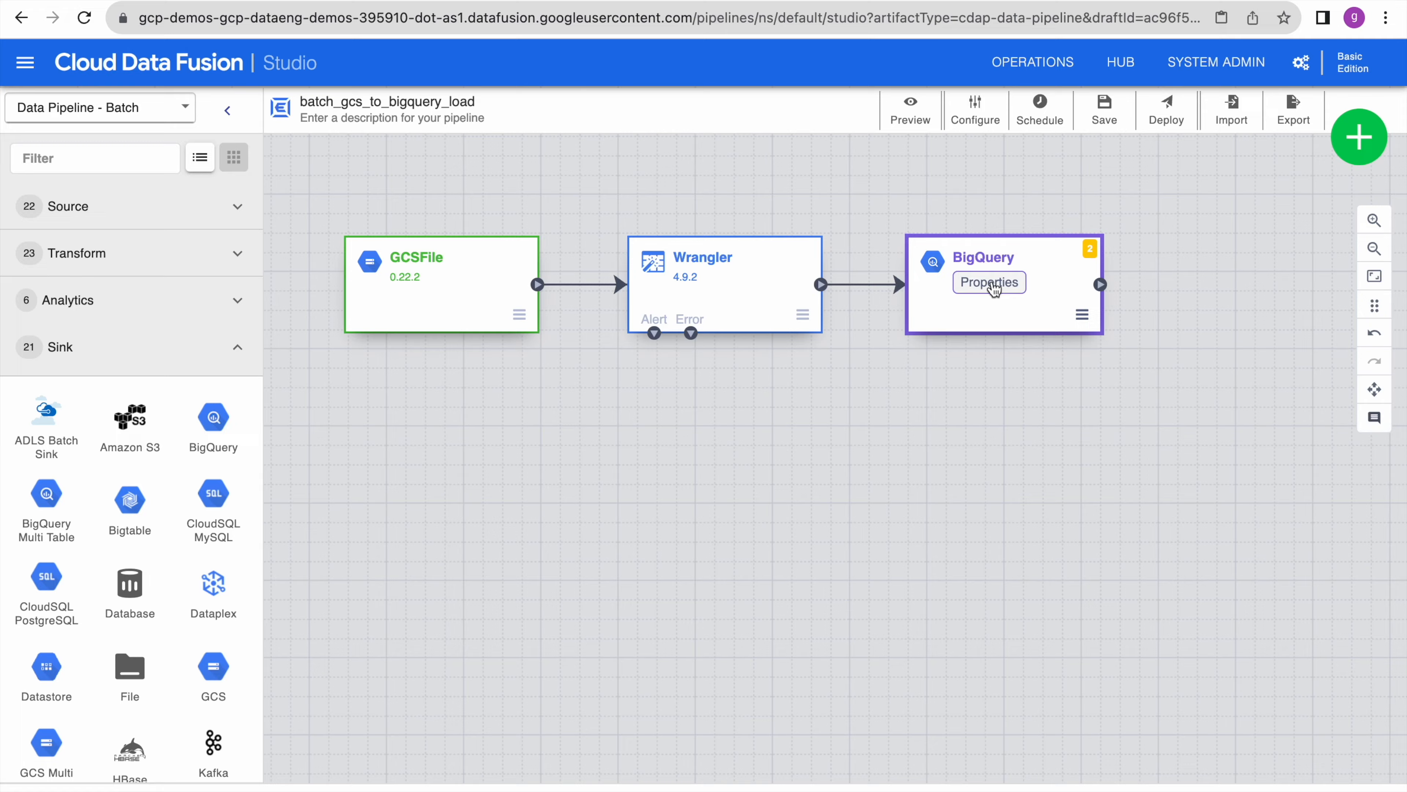
{"action": "left_click", "coordinate": [990, 283]}
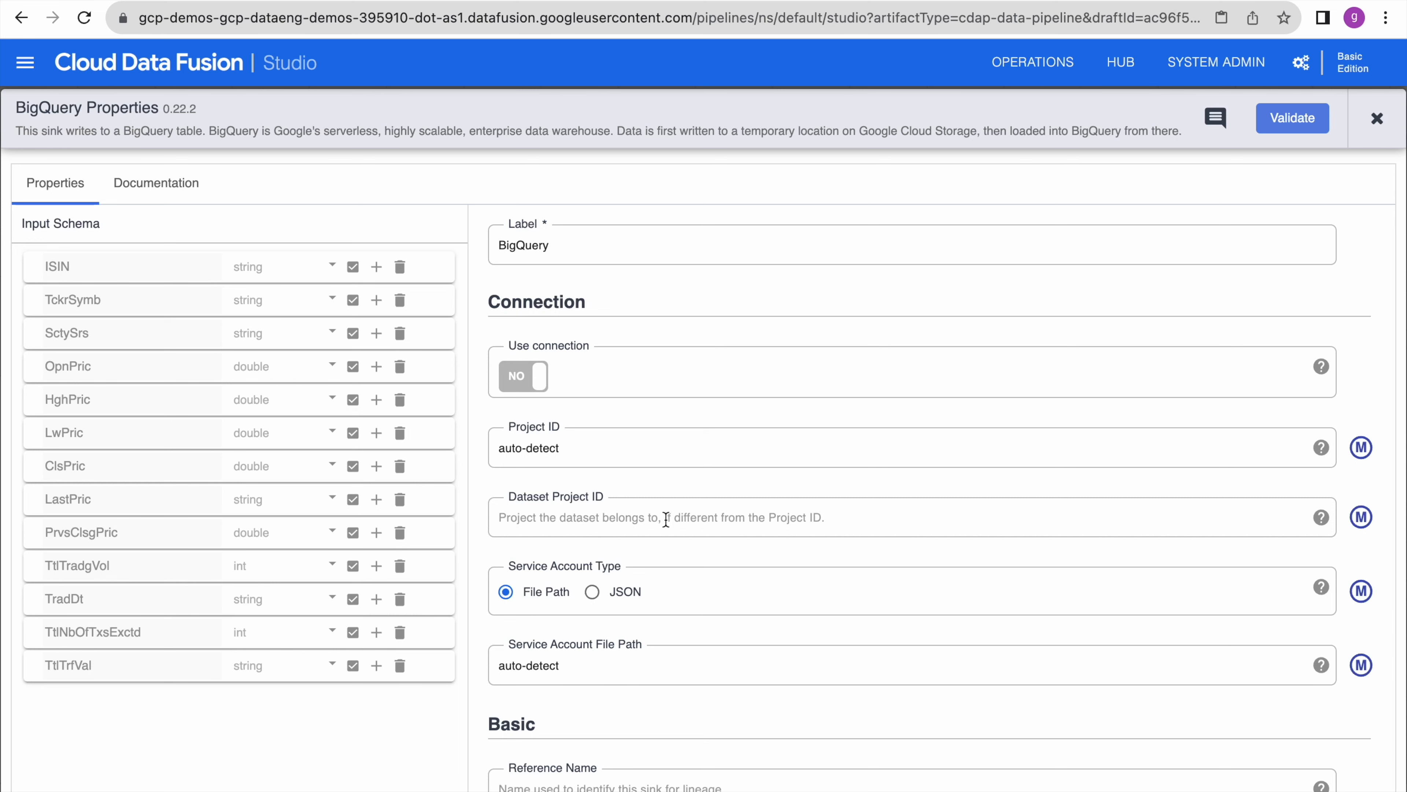
- Fill the BigQuery sink's reference name gcs_to_bq, dataset gcp_demos and table nse_stocks_daily_prices
{"action": "scroll", "coordinate": [666, 520], "scroll_direction": "down", "scroll_amount": 8}
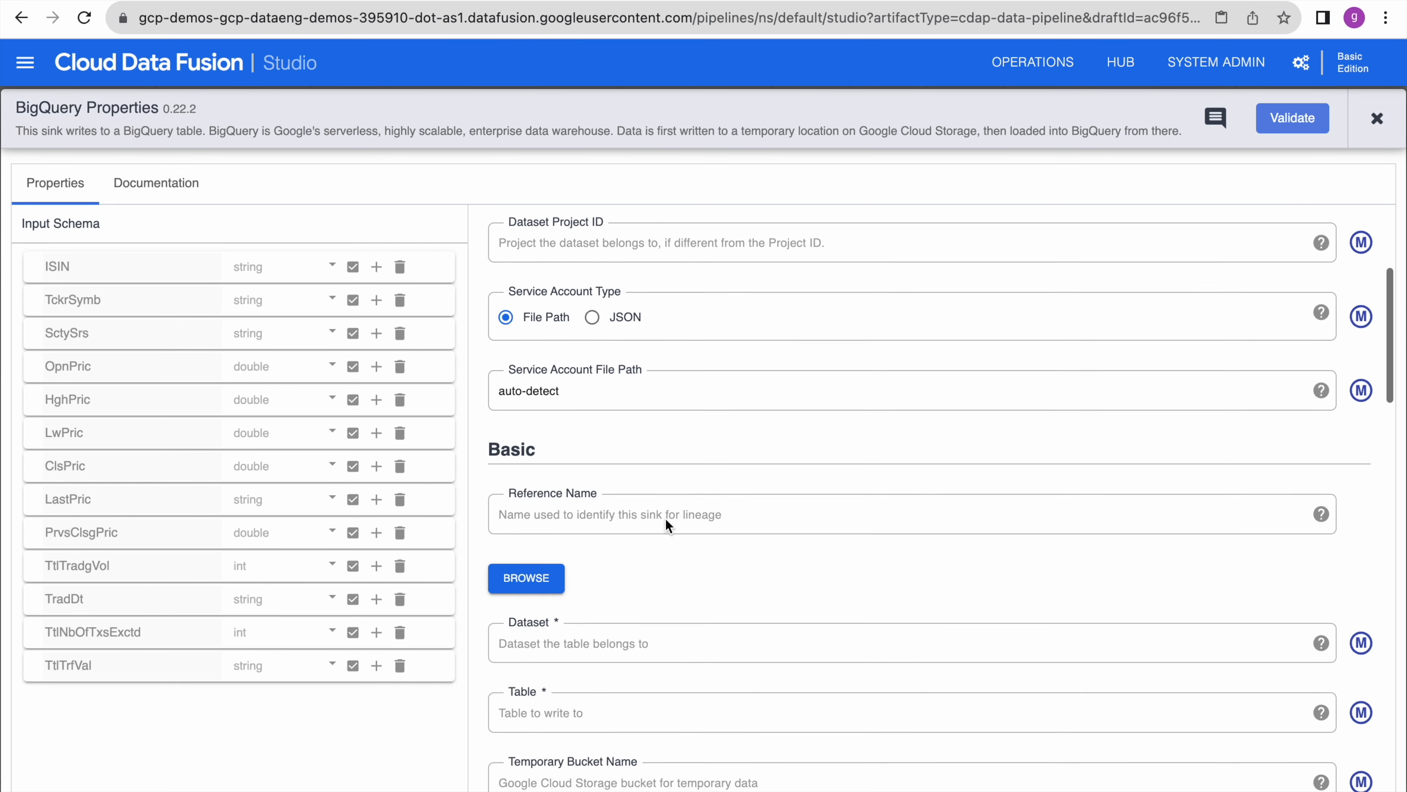
{"action": "left_click", "coordinate": [587, 364]}
{"action": "type", "text": "gcs_to_bq"}
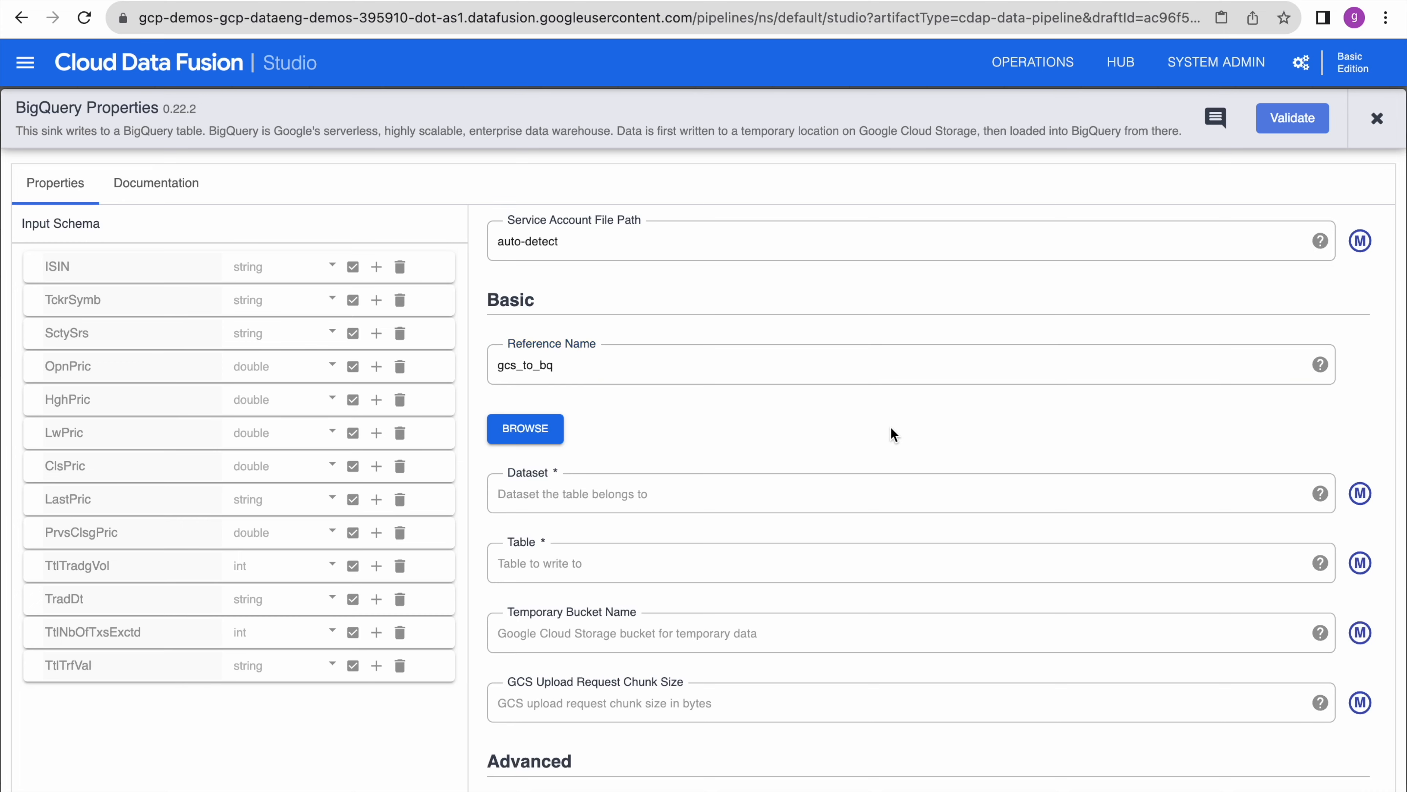
{"action": "scroll", "coordinate": [891, 428], "scroll_direction": "down", "scroll_amount": 3}
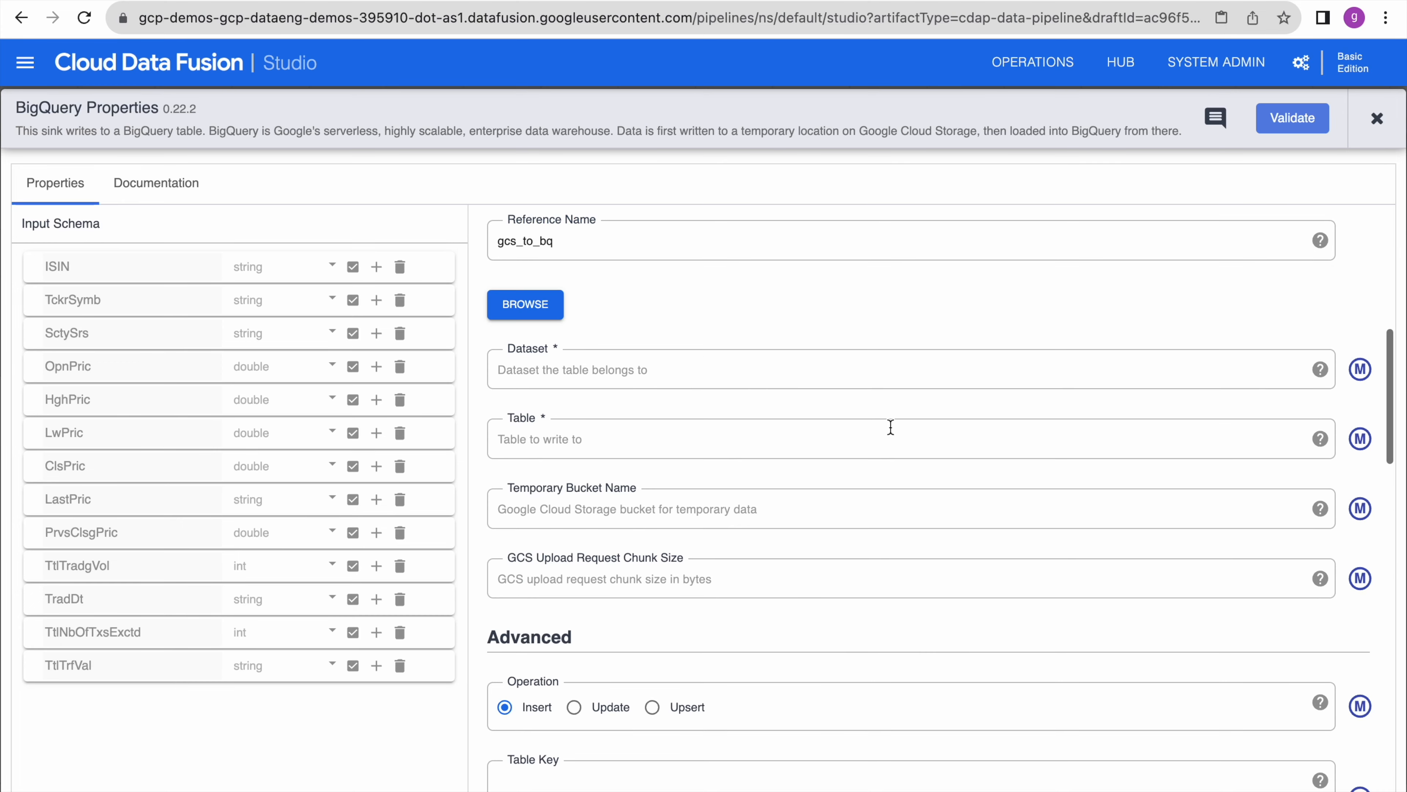
{"action": "left_click", "coordinate": [632, 364]}
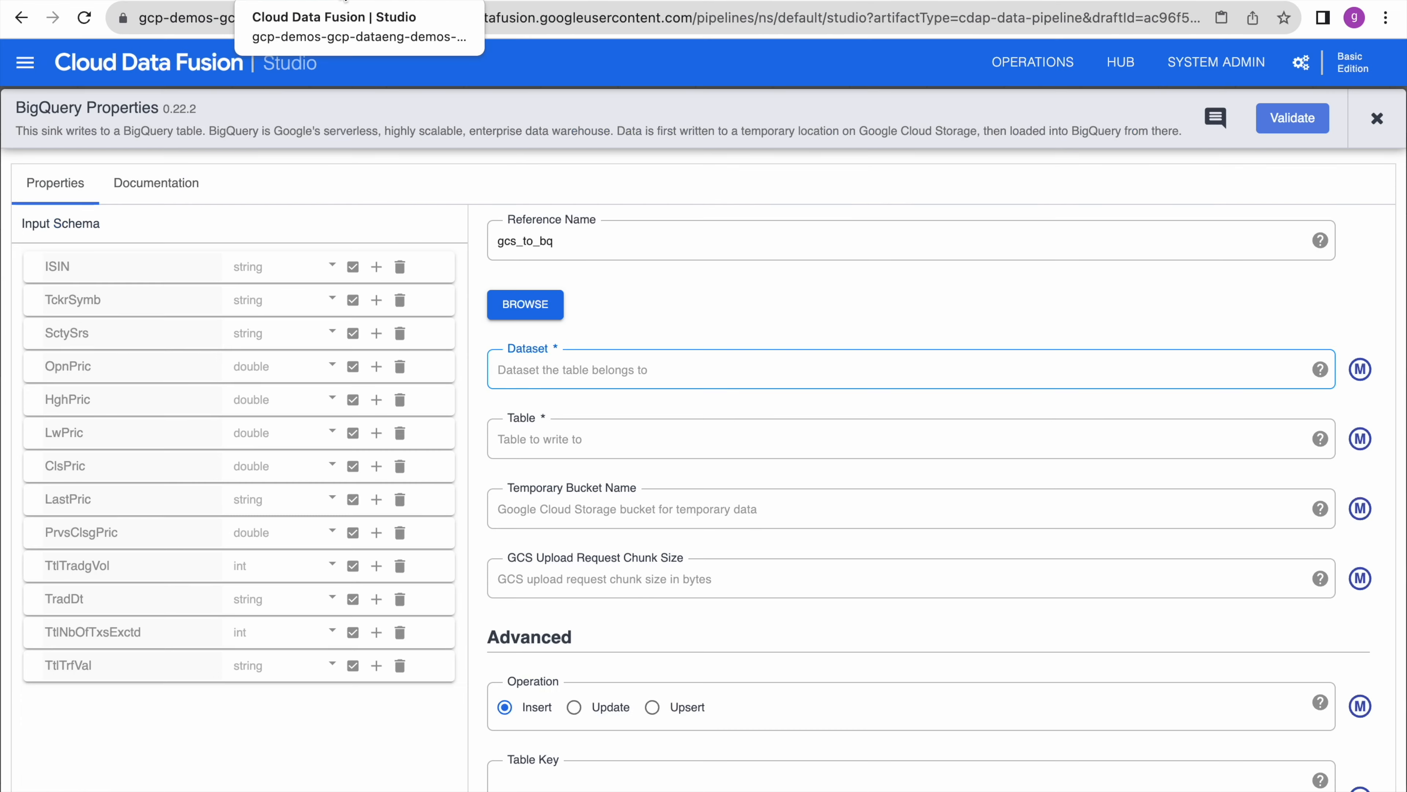
{"action": "type", "text": "gcp_demos"}
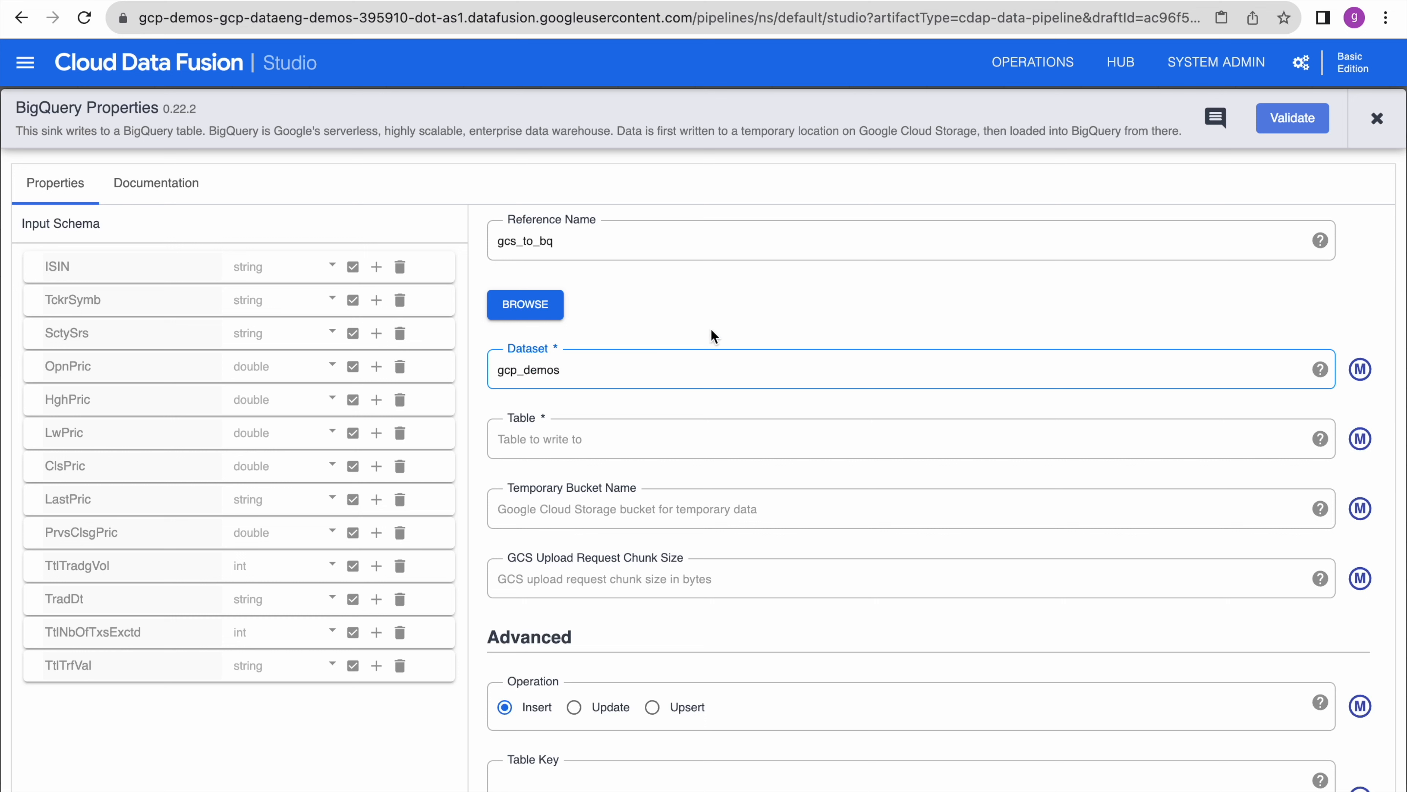
{"action": "left_click", "coordinate": [712, 332]}
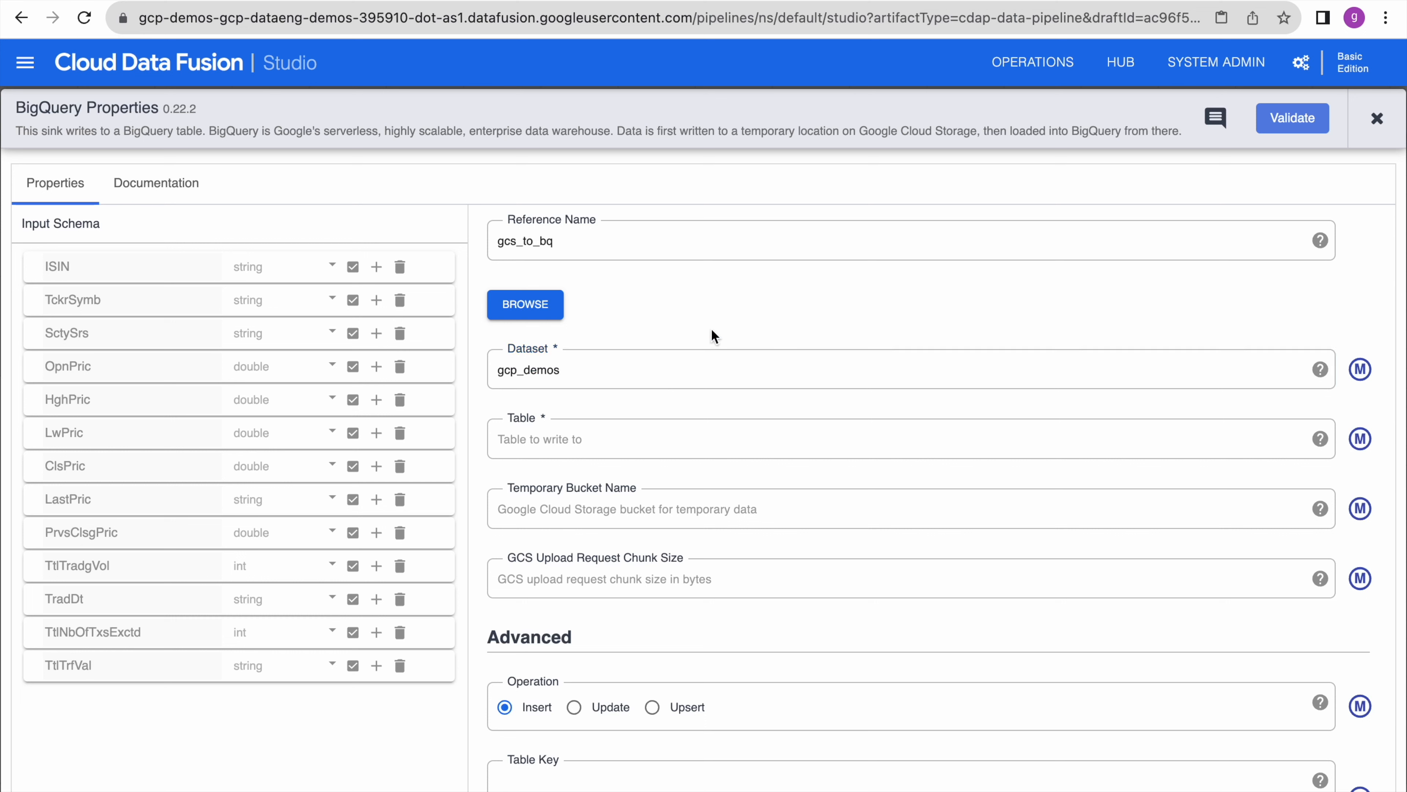
{"action": "left_click", "coordinate": [574, 436]}
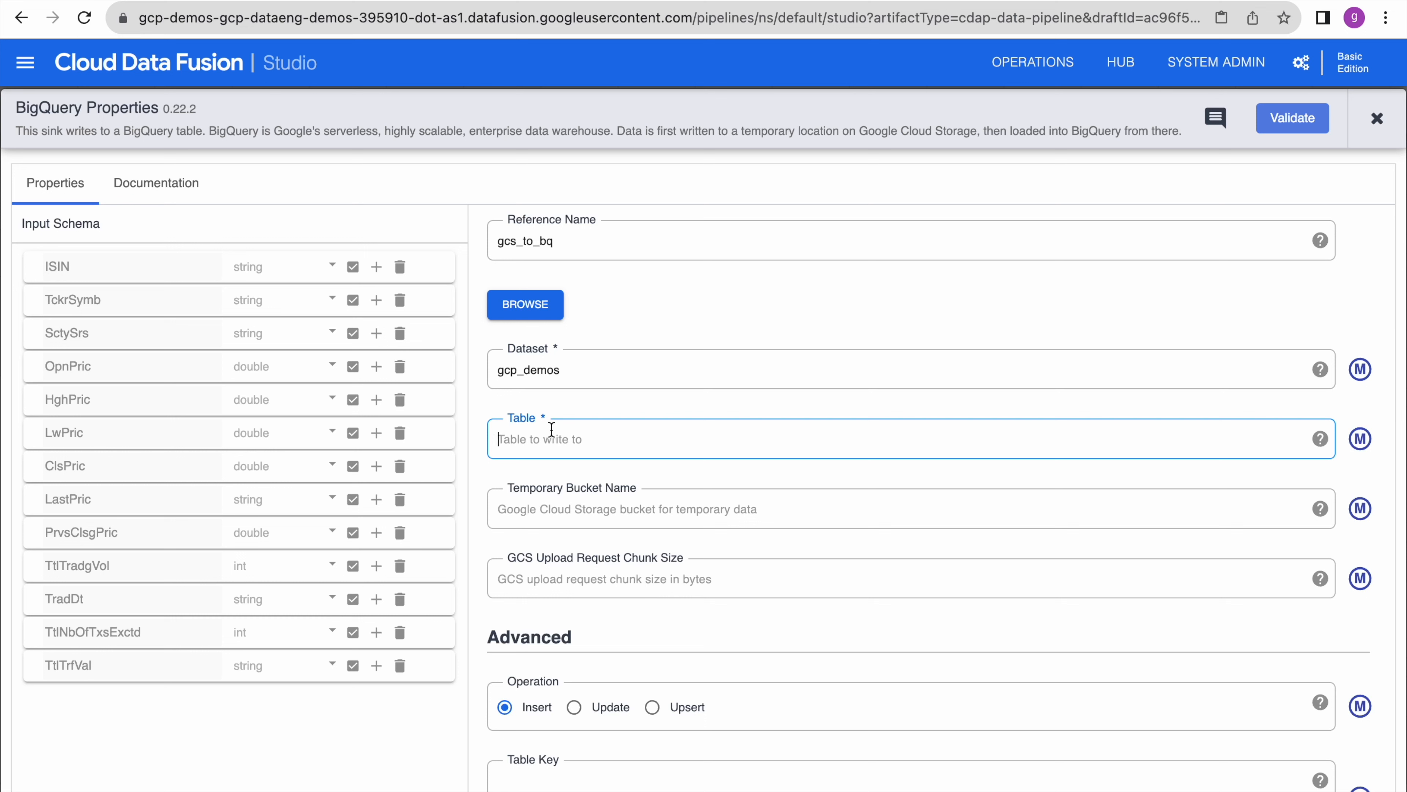
{"action": "type", "text": "nse_stocks_daily_prices"}
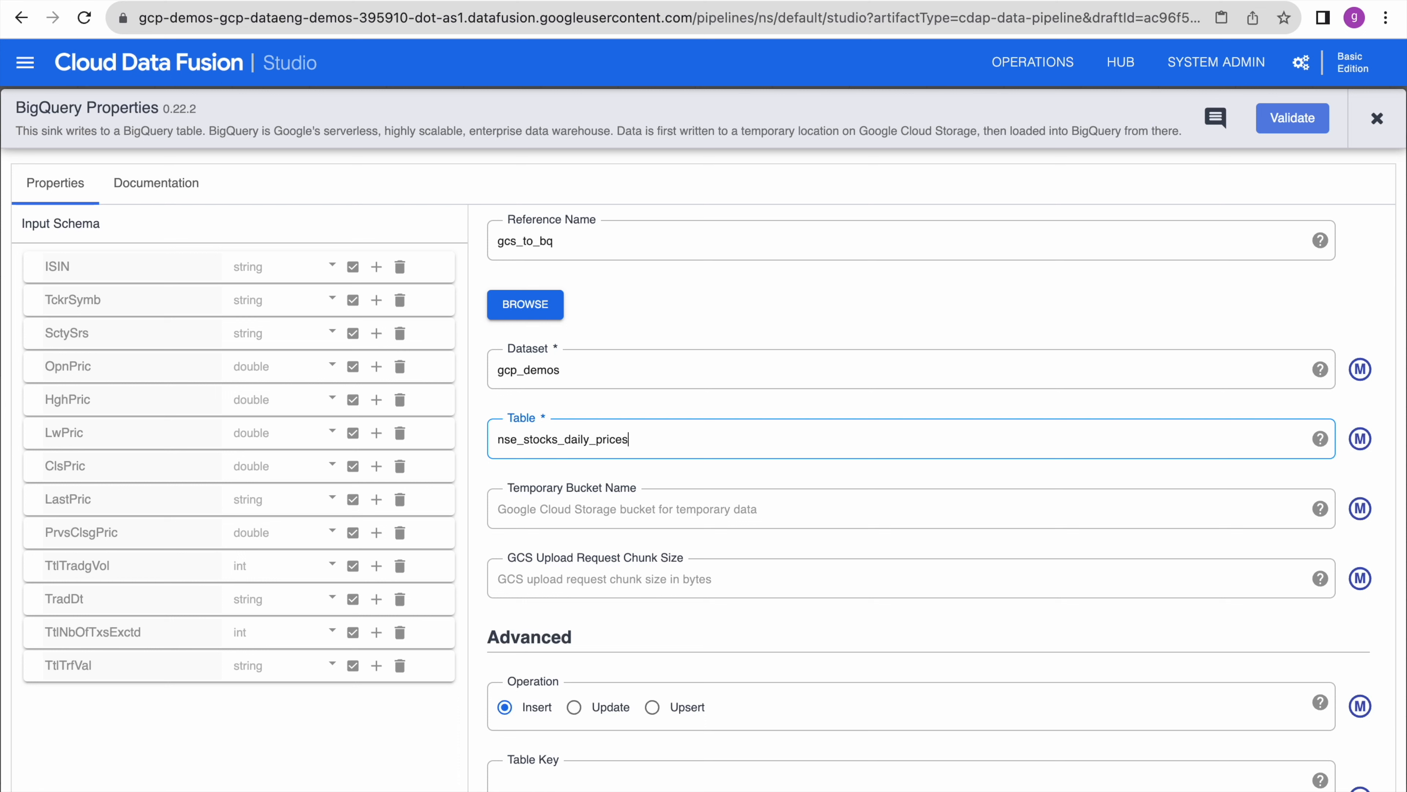
{"action": "left_click", "coordinate": [692, 416]}
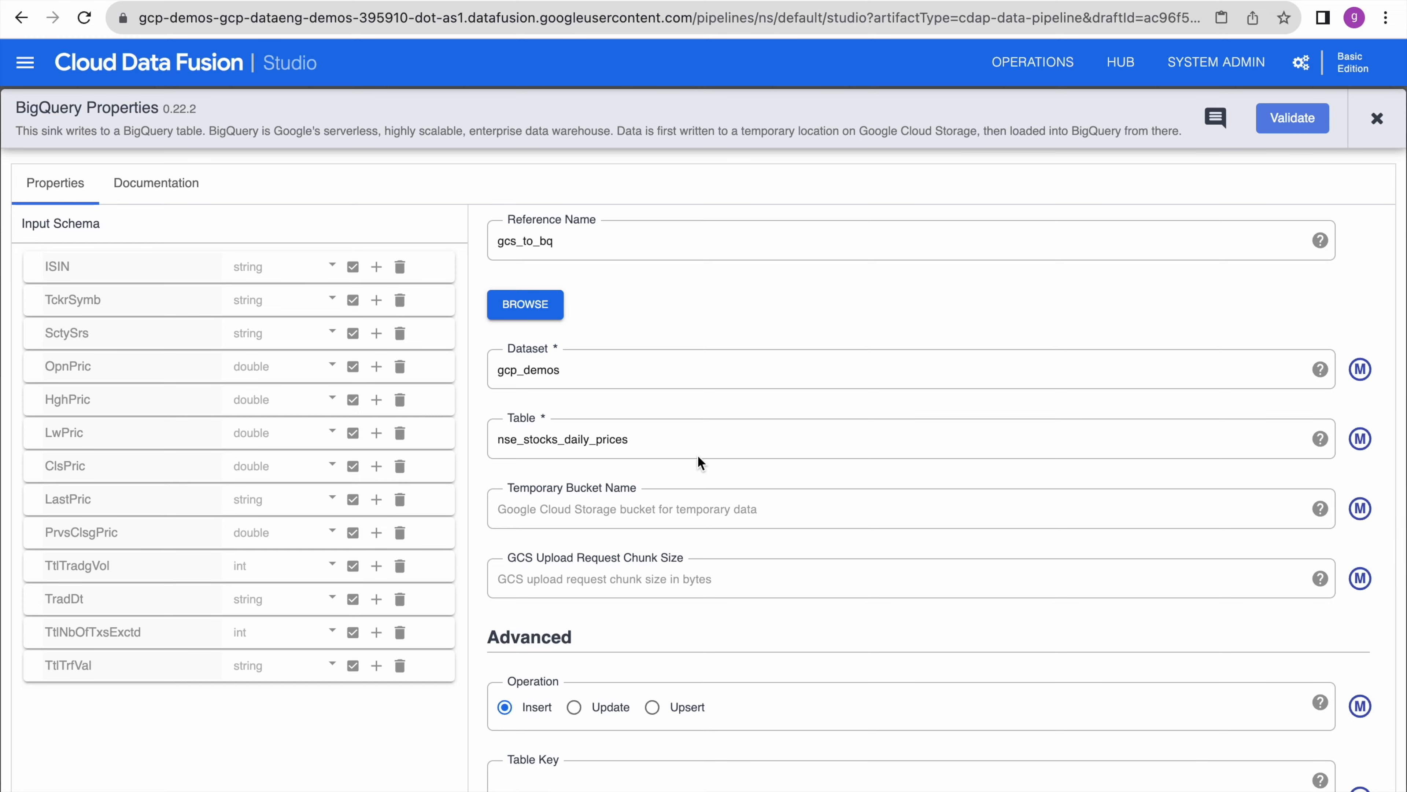
{"action": "scroll", "coordinate": [697, 455], "scroll_direction": "down", "scroll_amount": 3}
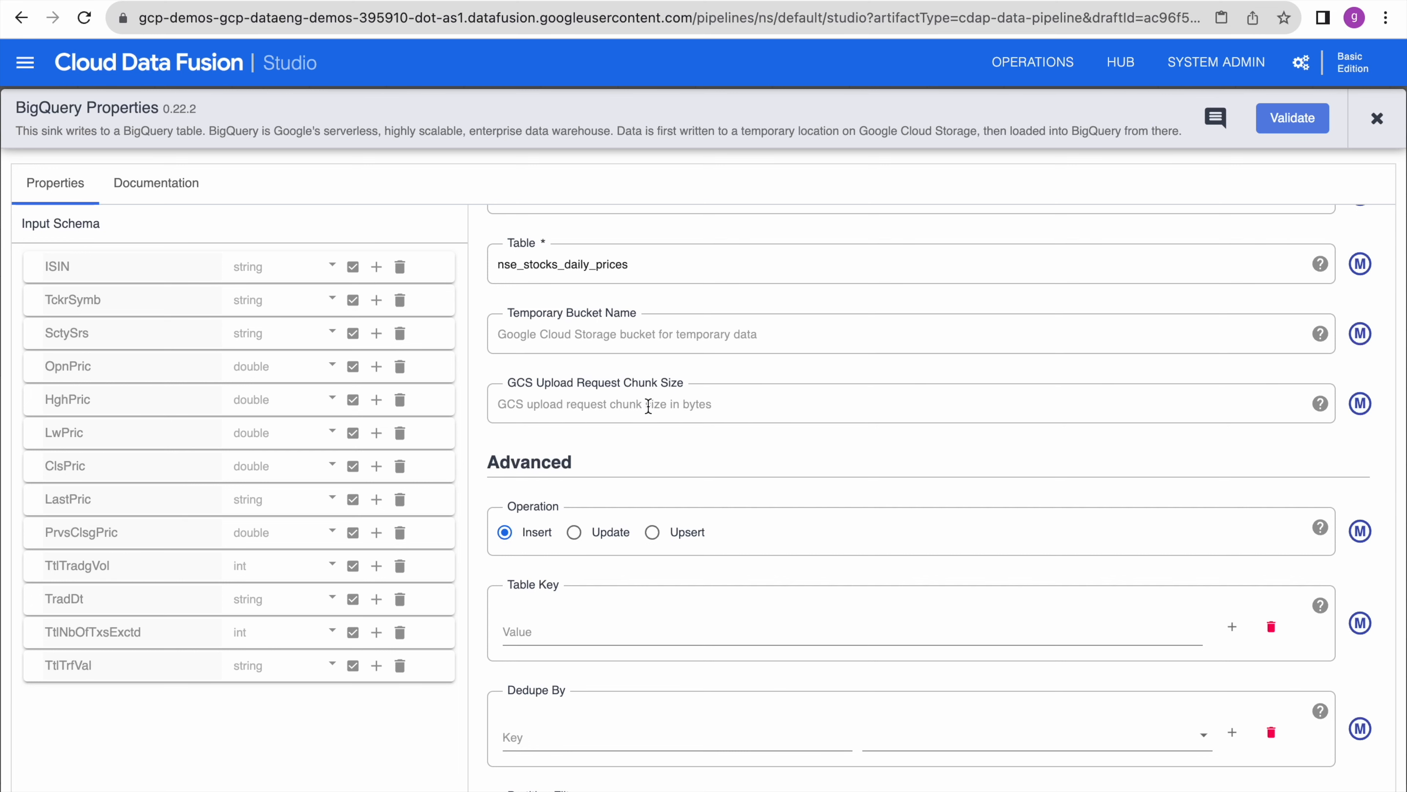
- Set the BigQuery sink's partitioning type to None
{"action": "scroll", "coordinate": [649, 406], "scroll_direction": "down", "scroll_amount": 5}
{"action": "scroll", "coordinate": [646, 408], "scroll_direction": "up", "scroll_amount": 1}
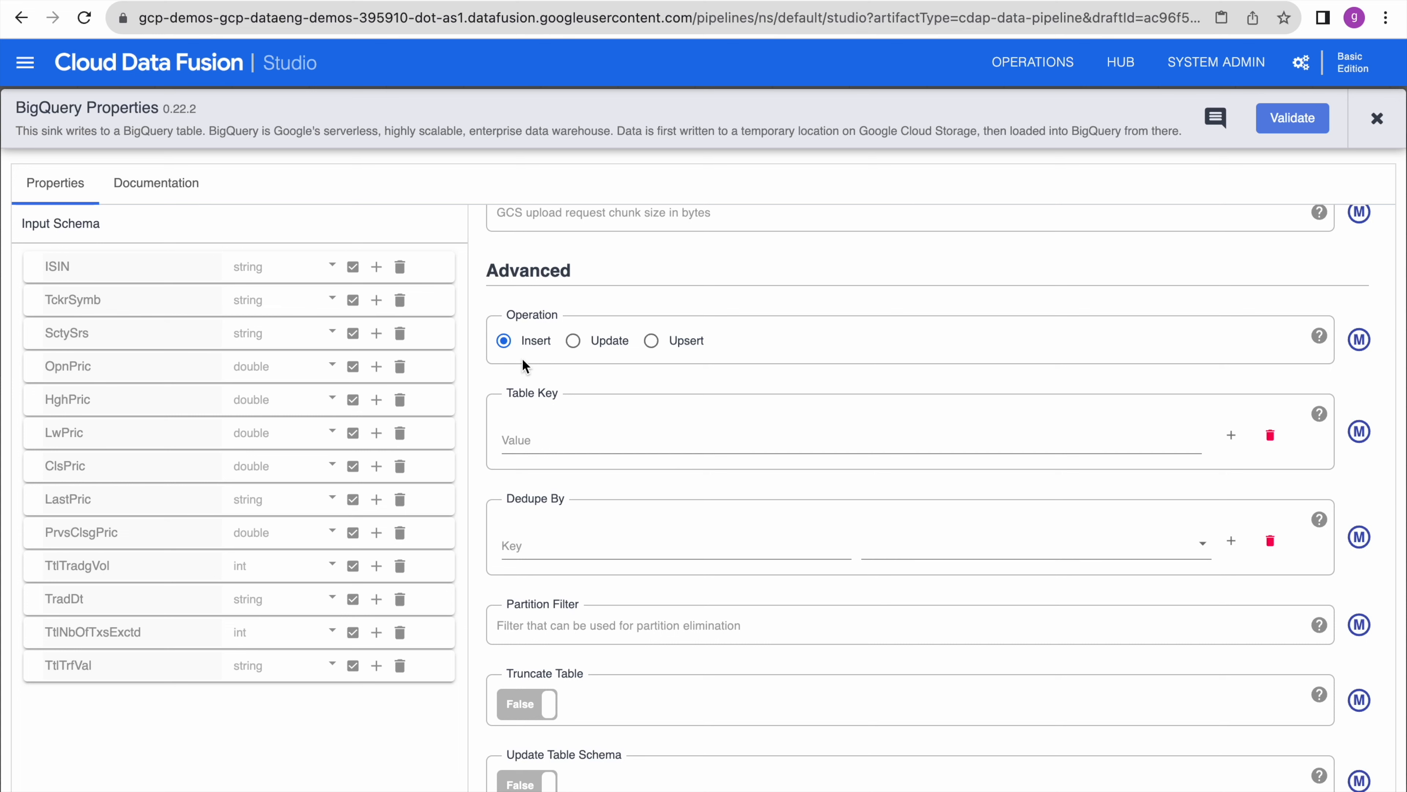
{"action": "scroll", "coordinate": [622, 505], "scroll_direction": "down", "scroll_amount": 5}
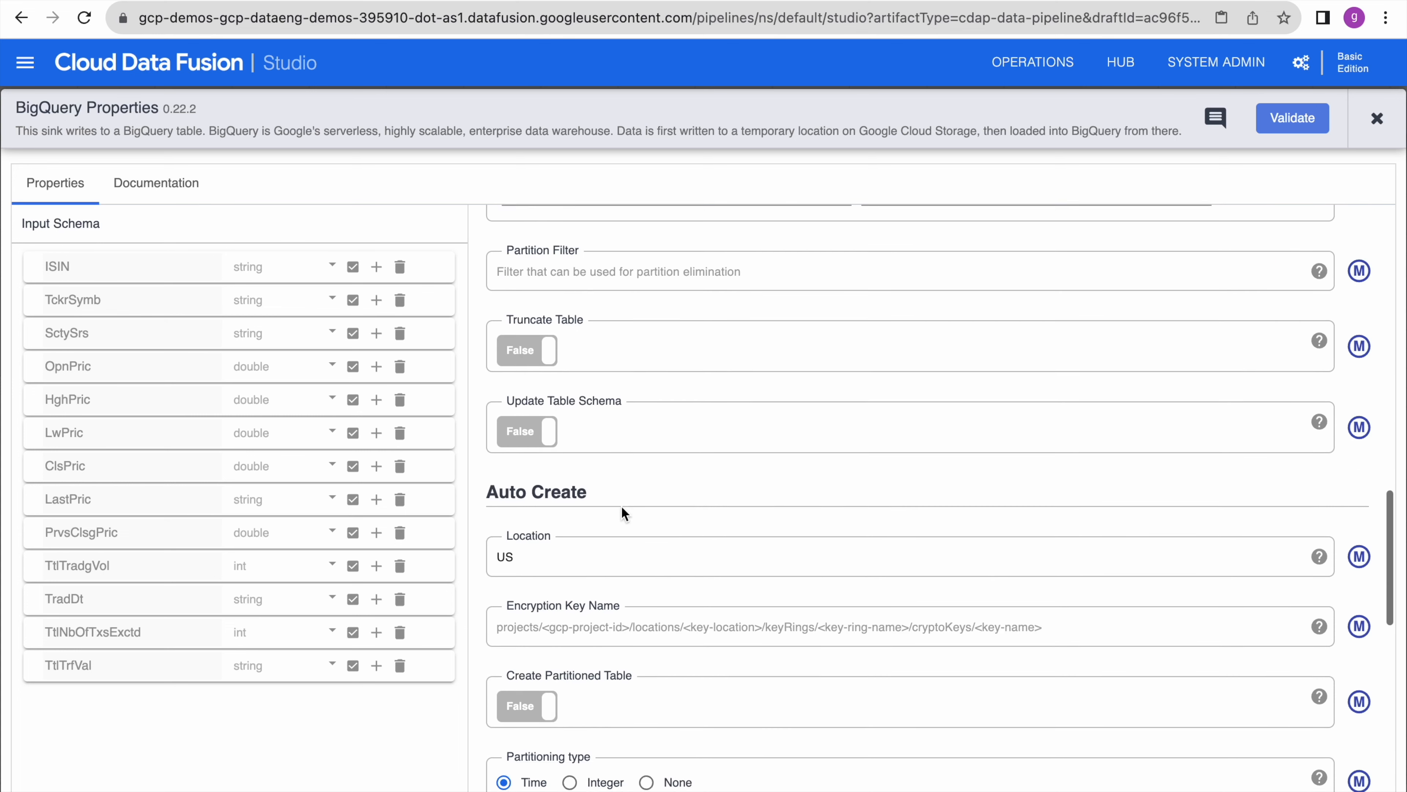
{"action": "scroll", "coordinate": [623, 524], "scroll_direction": "up", "scroll_amount": 5}
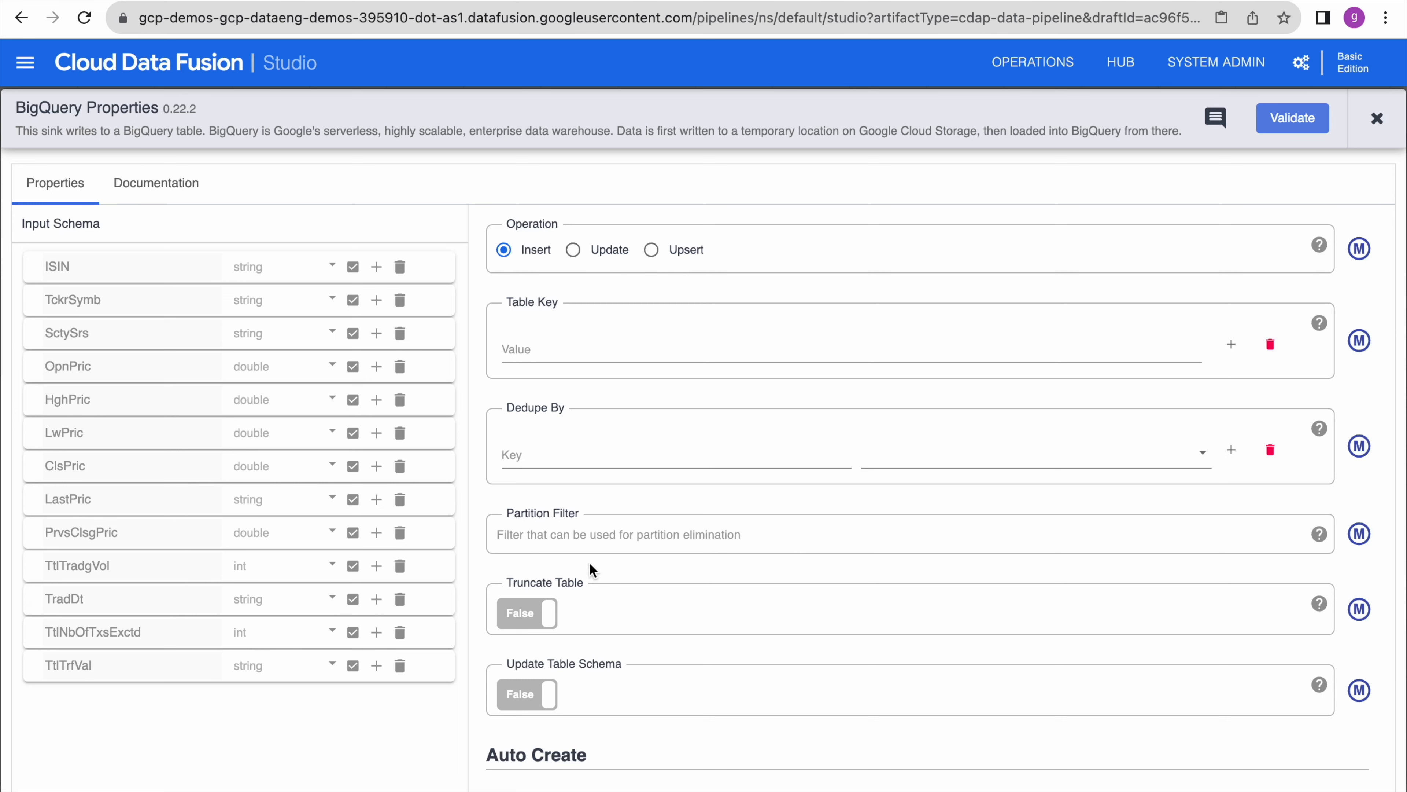
{"action": "scroll", "coordinate": [654, 553], "scroll_direction": "down", "scroll_amount": 3}
{"action": "scroll", "coordinate": [654, 554], "scroll_direction": "down", "scroll_amount": 3}
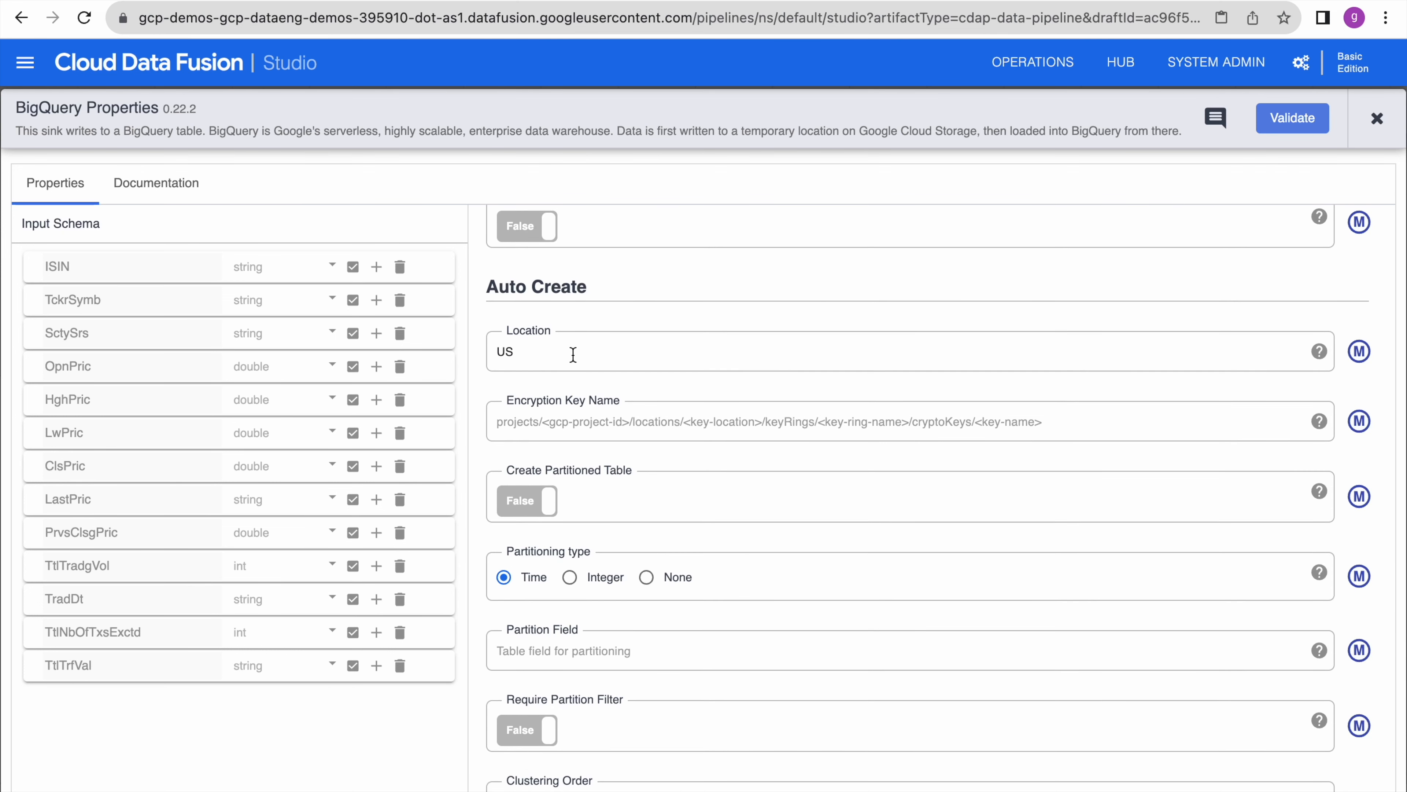
{"action": "scroll", "coordinate": [735, 488], "scroll_direction": "down", "scroll_amount": 2}
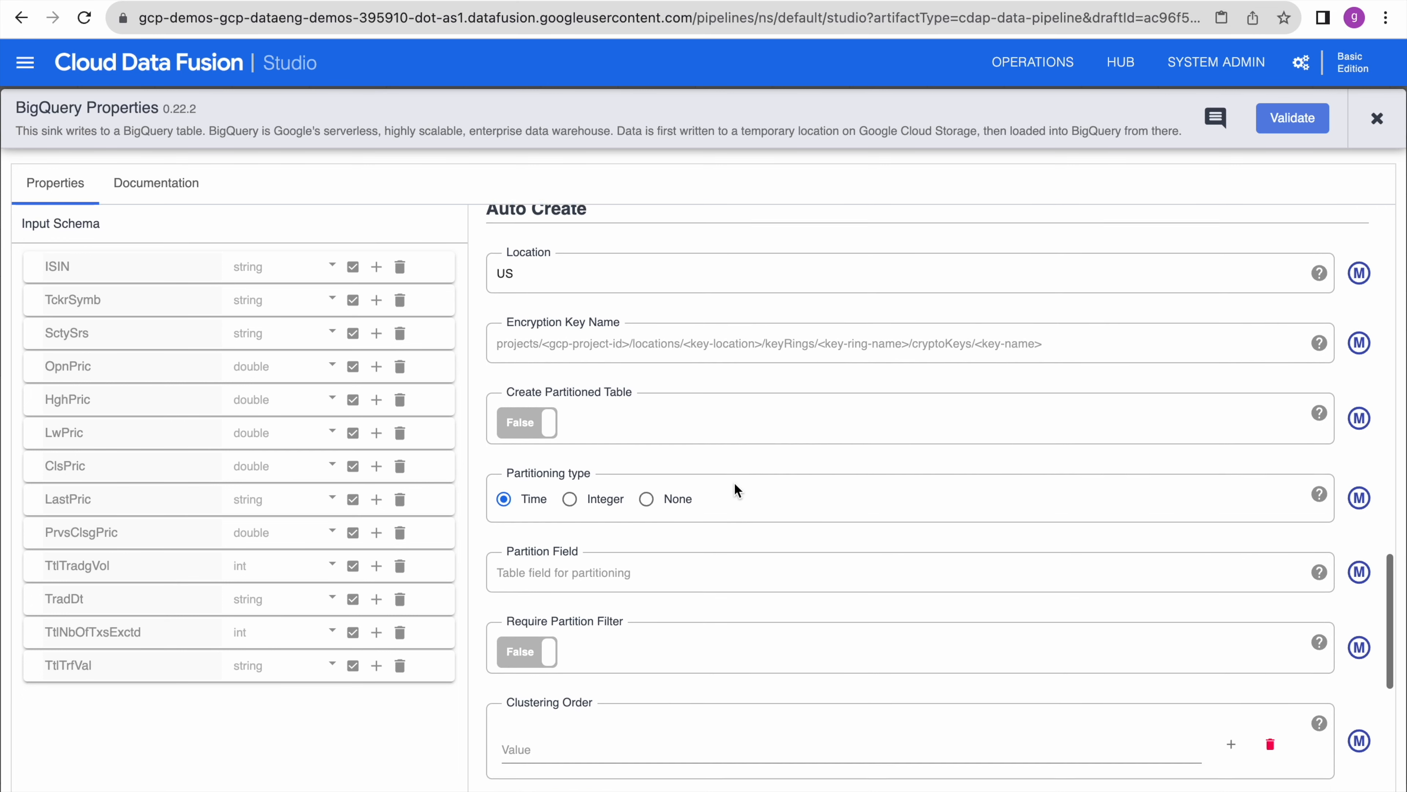
{"action": "scroll", "coordinate": [734, 488], "scroll_direction": "down", "scroll_amount": 1}
{"action": "scroll", "coordinate": [735, 487], "scroll_direction": "up", "scroll_amount": 1}
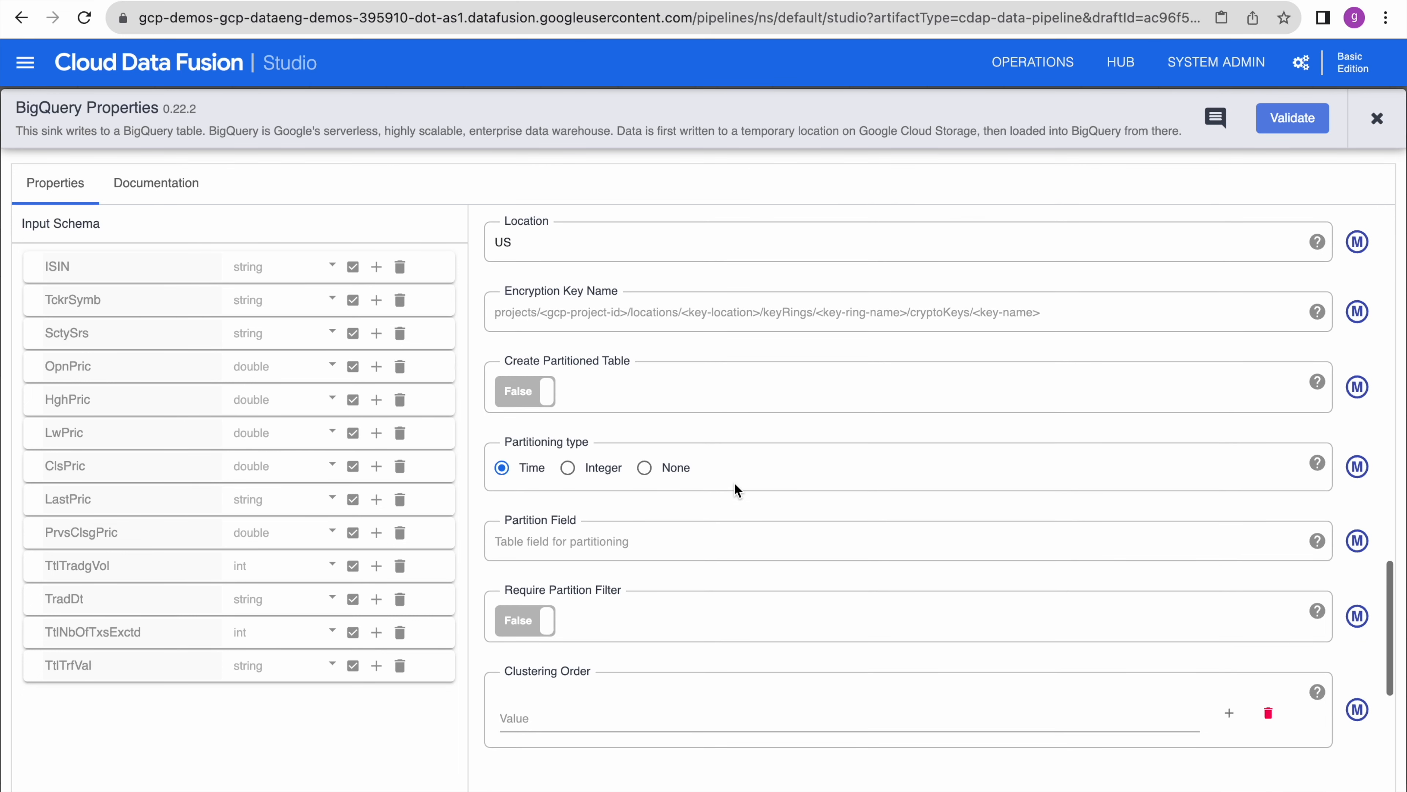
{"action": "scroll", "coordinate": [735, 489], "scroll_direction": "up", "scroll_amount": 2}
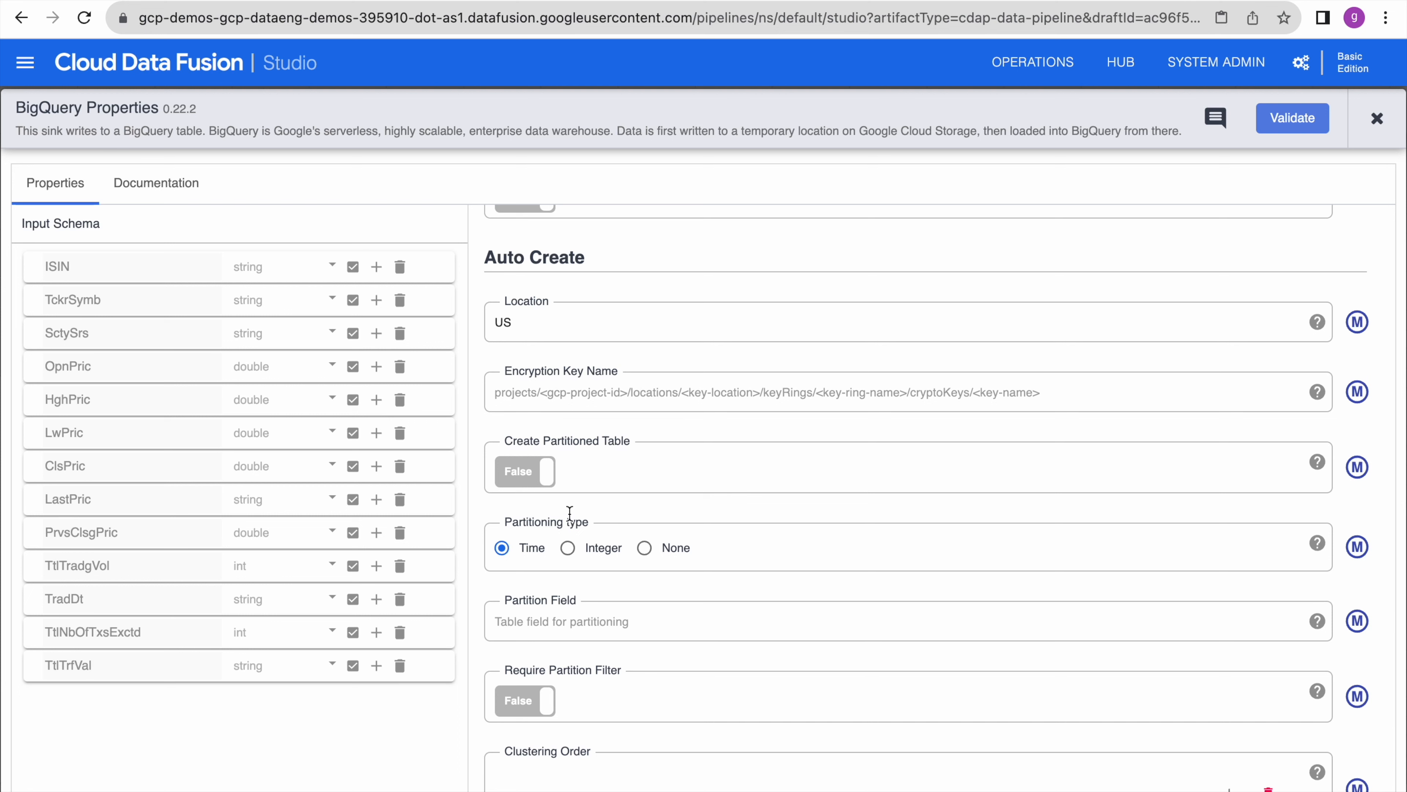
{"action": "left_click", "coordinate": [644, 547]}
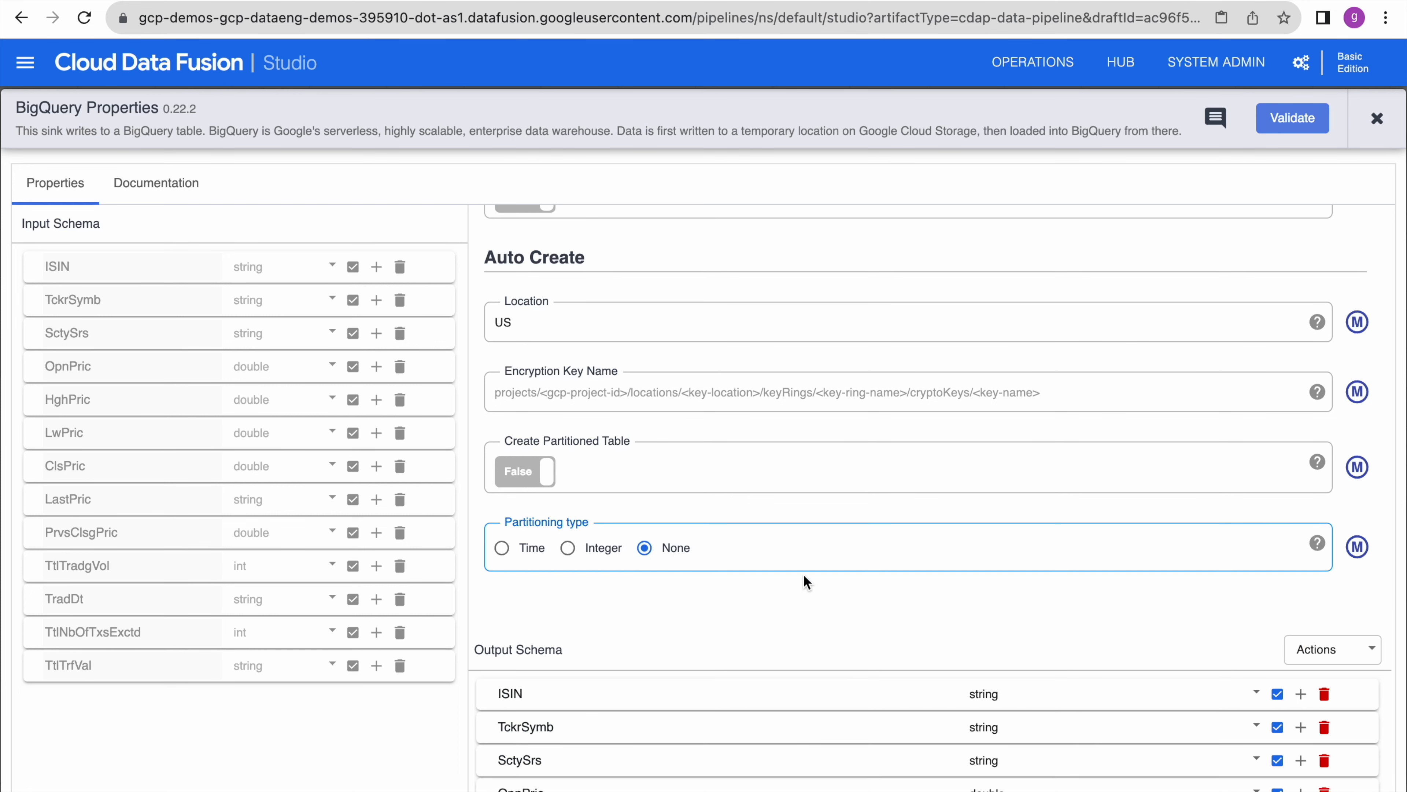
- Validate the BigQuery sink settings, confirming no errors and a 13-field output schema
{"action": "scroll", "coordinate": [804, 575], "scroll_direction": "down", "scroll_amount": 5}
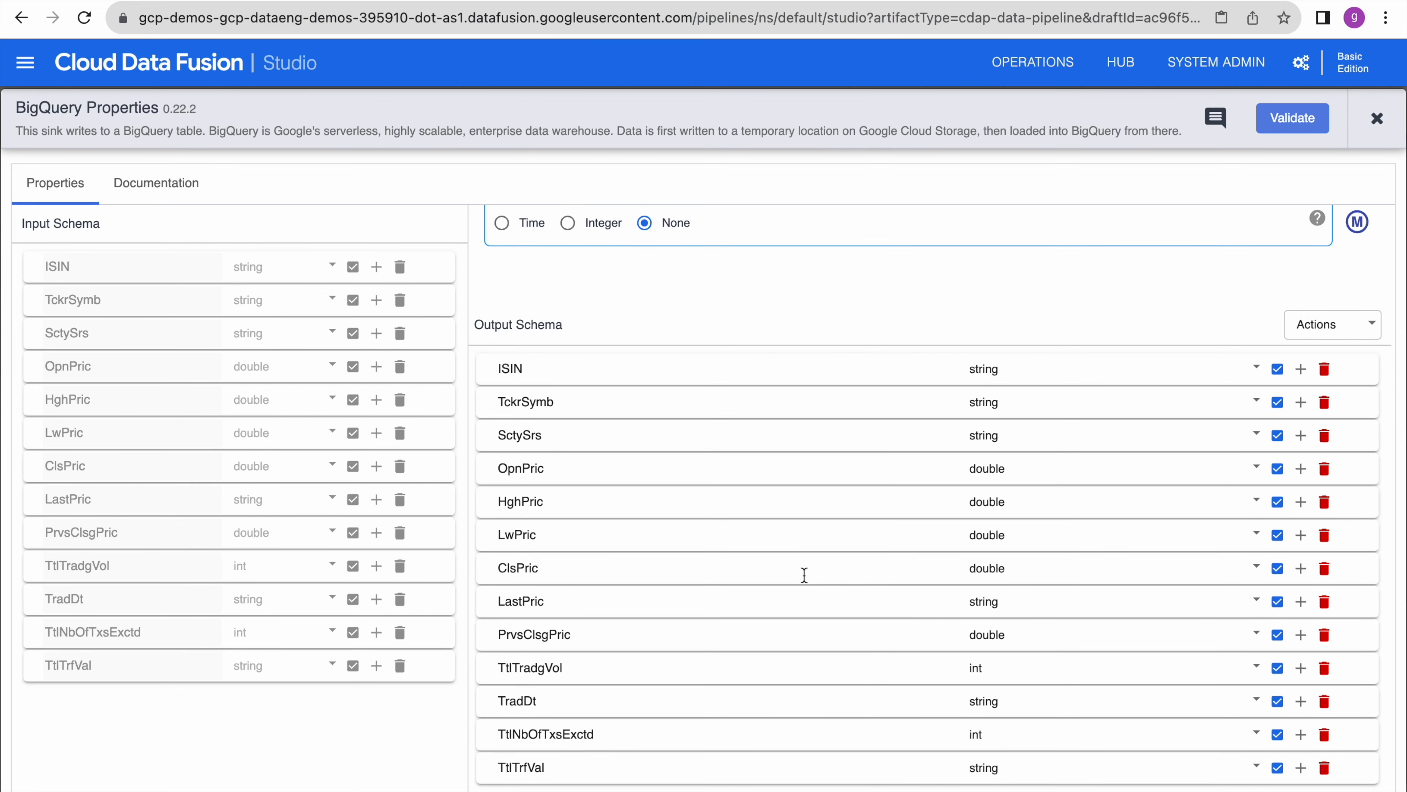
{"action": "scroll", "coordinate": [804, 574], "scroll_direction": "up", "scroll_amount": 2}
{"action": "scroll", "coordinate": [804, 576], "scroll_direction": "up", "scroll_amount": 2}
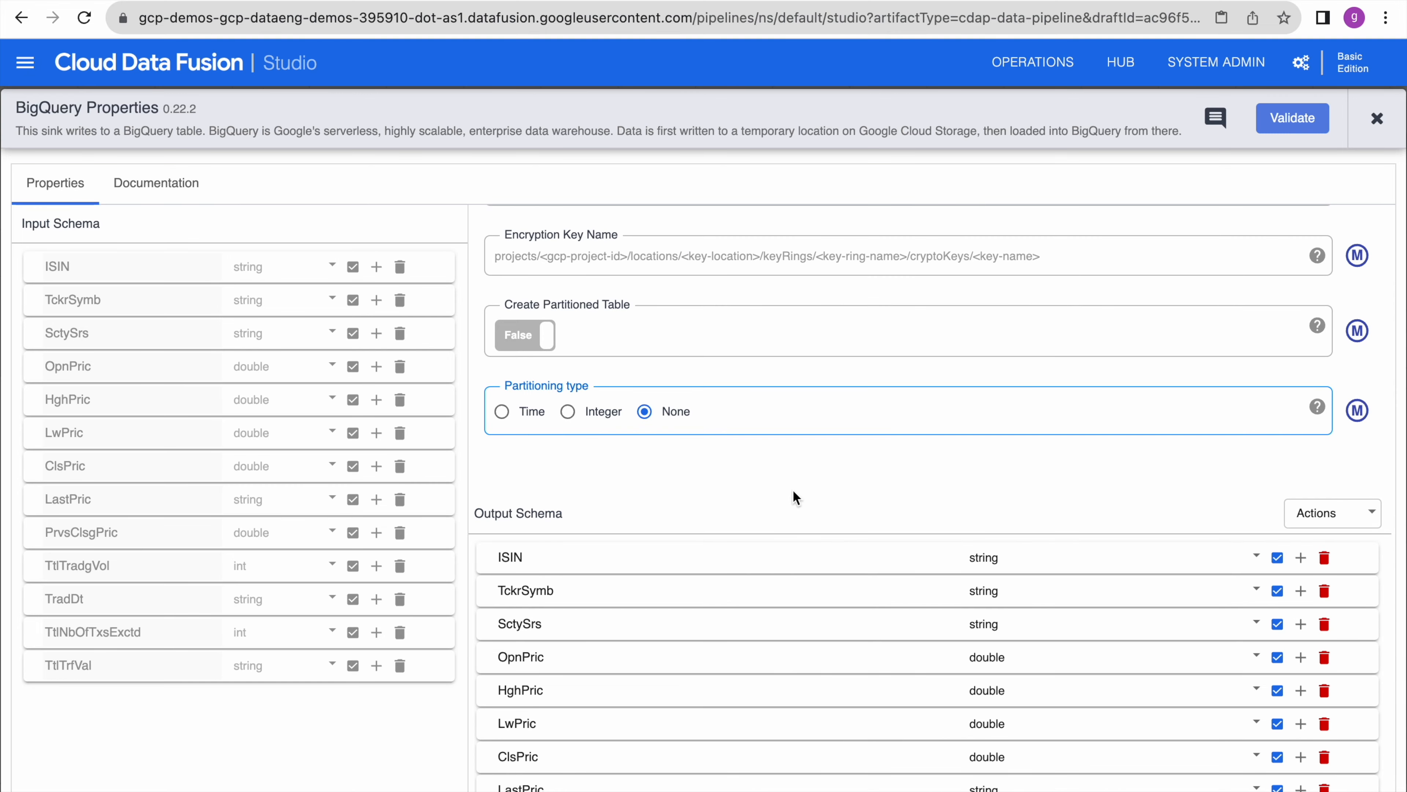
{"action": "scroll", "coordinate": [790, 487], "scroll_direction": "down", "scroll_amount": 3}
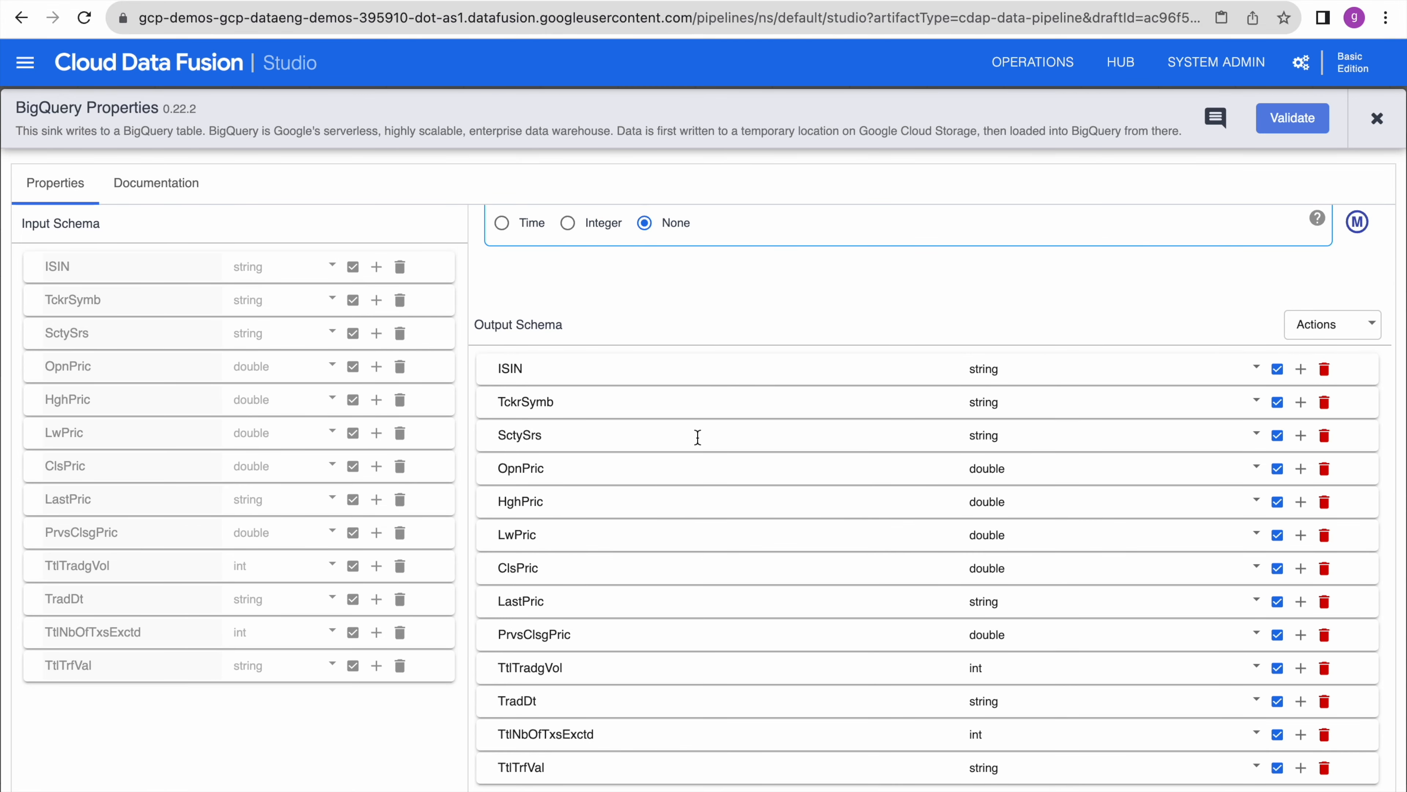
{"action": "left_click", "coordinate": [1299, 120]}
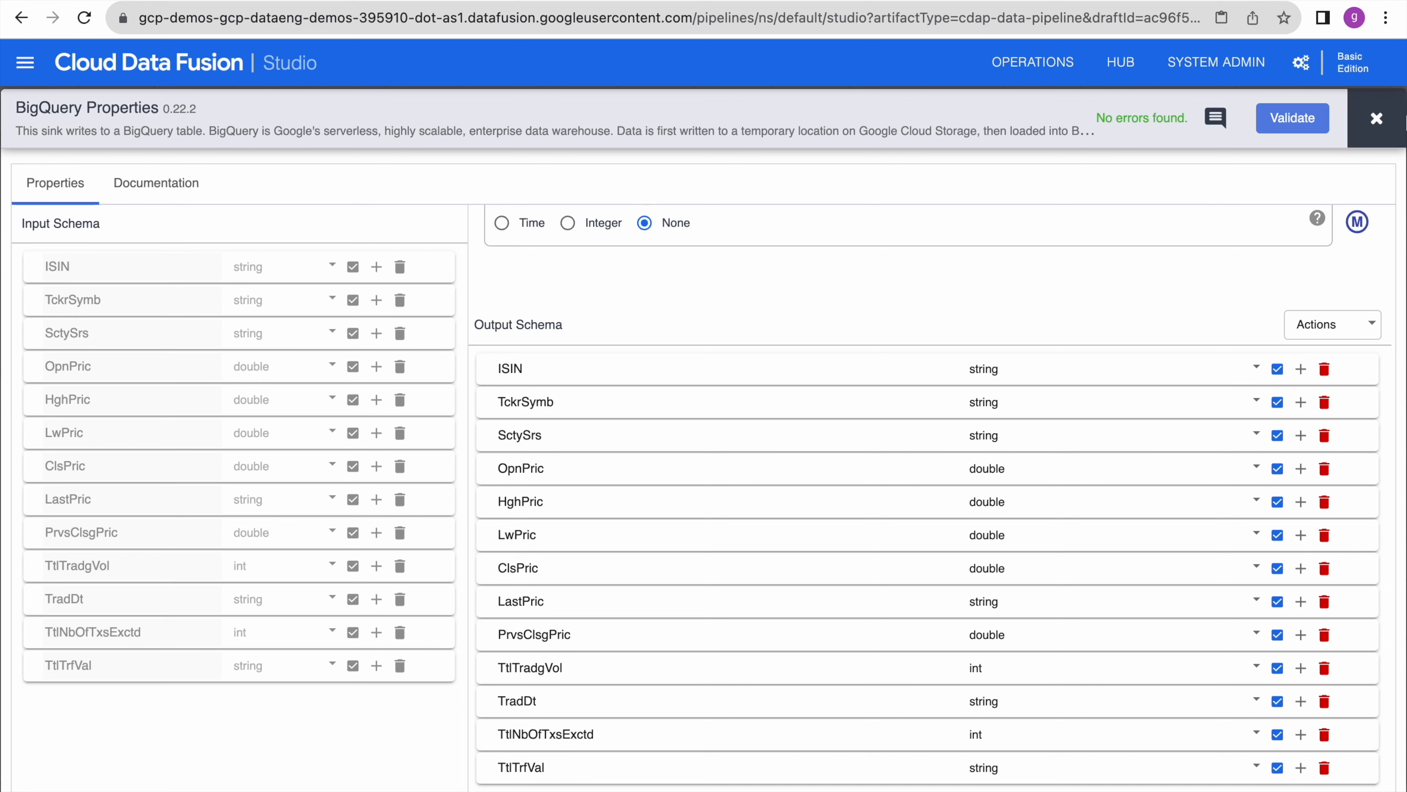
- Close the BigQuery sink settings and start a preview run of the pipeline
{"action": "left_click", "coordinate": [1377, 119]}
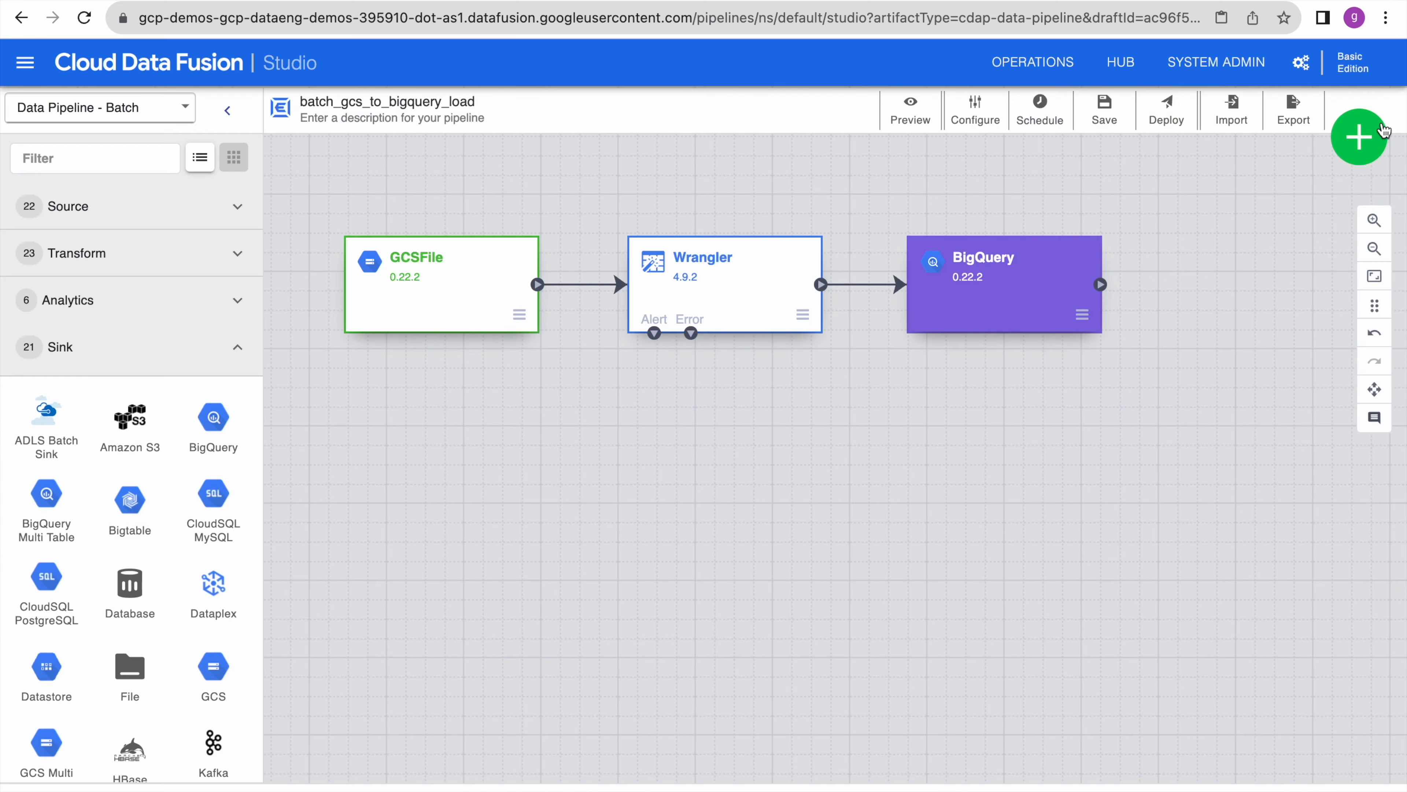
{"action": "left_click", "coordinate": [892, 428]}
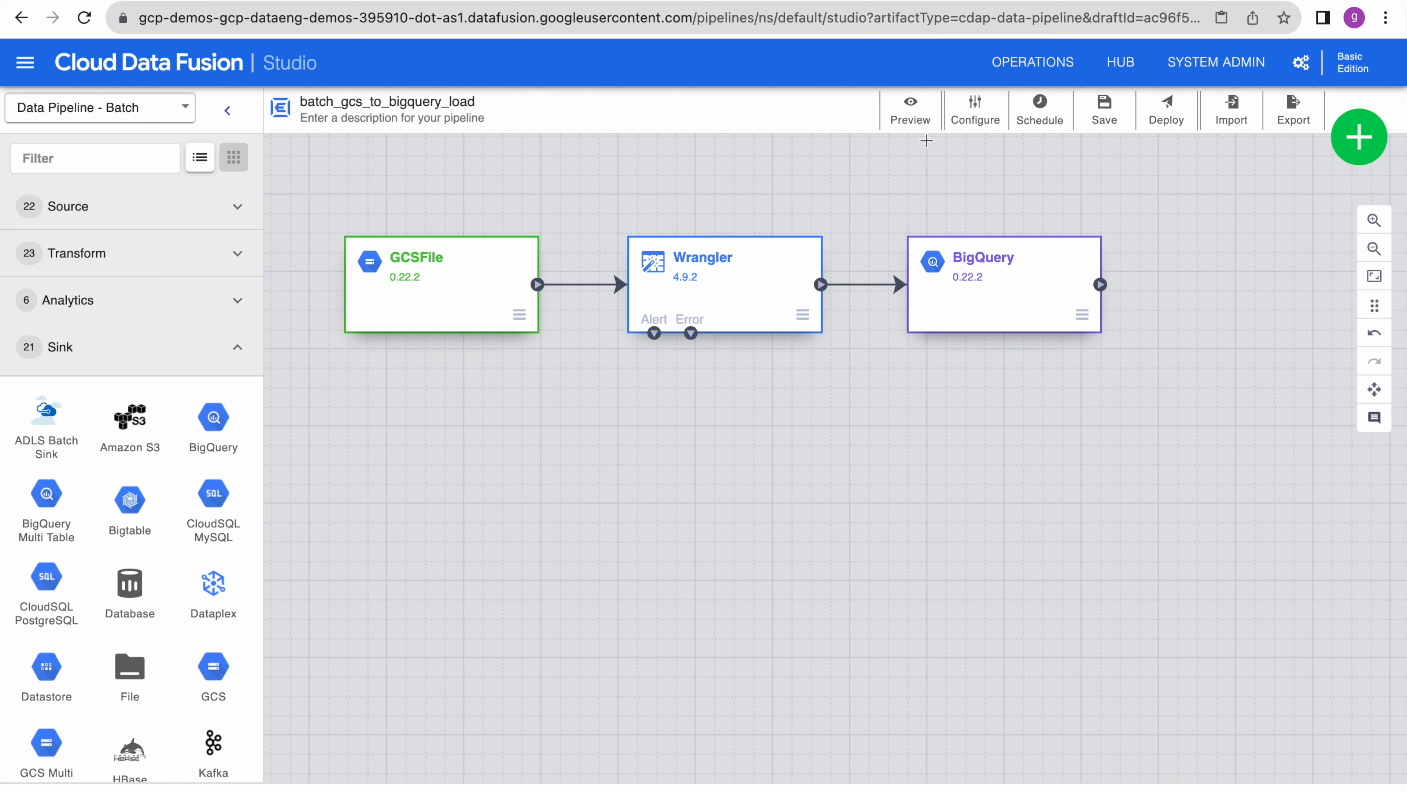
{"action": "left_click", "coordinate": [912, 105]}
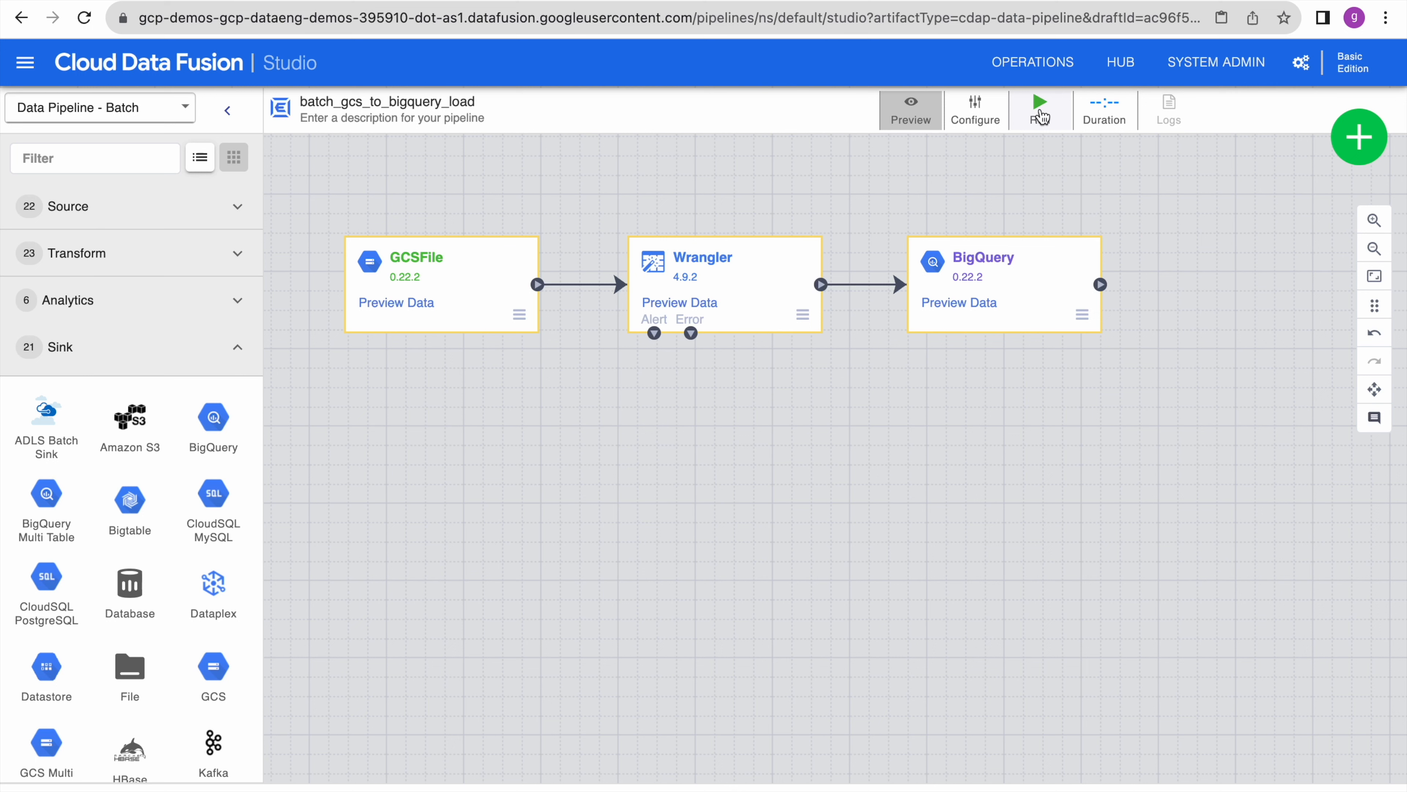
{"action": "left_click", "coordinate": [1040, 111]}
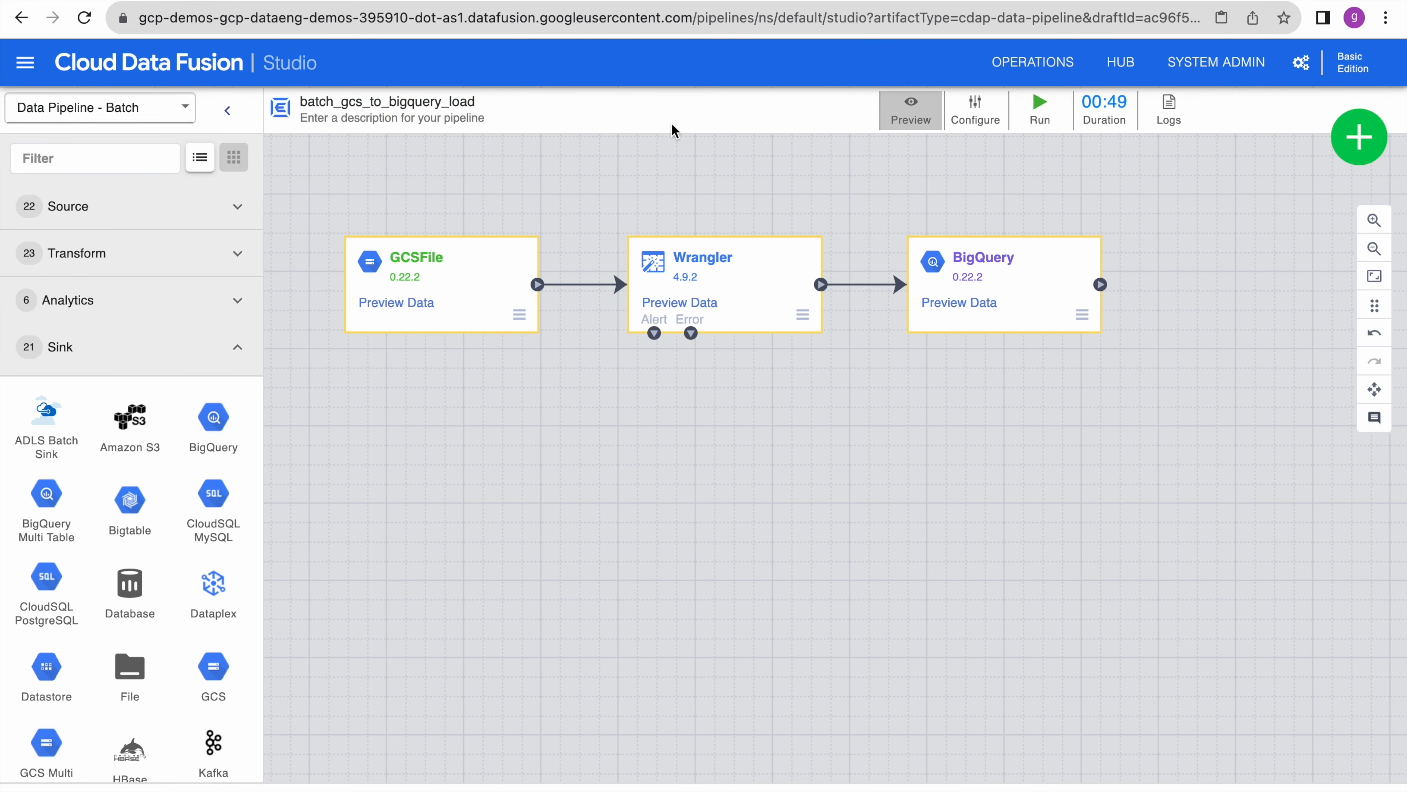
- Confirm in the logs that the preview succeeded, then leave preview mode
{"action": "left_click", "coordinate": [1172, 111]}
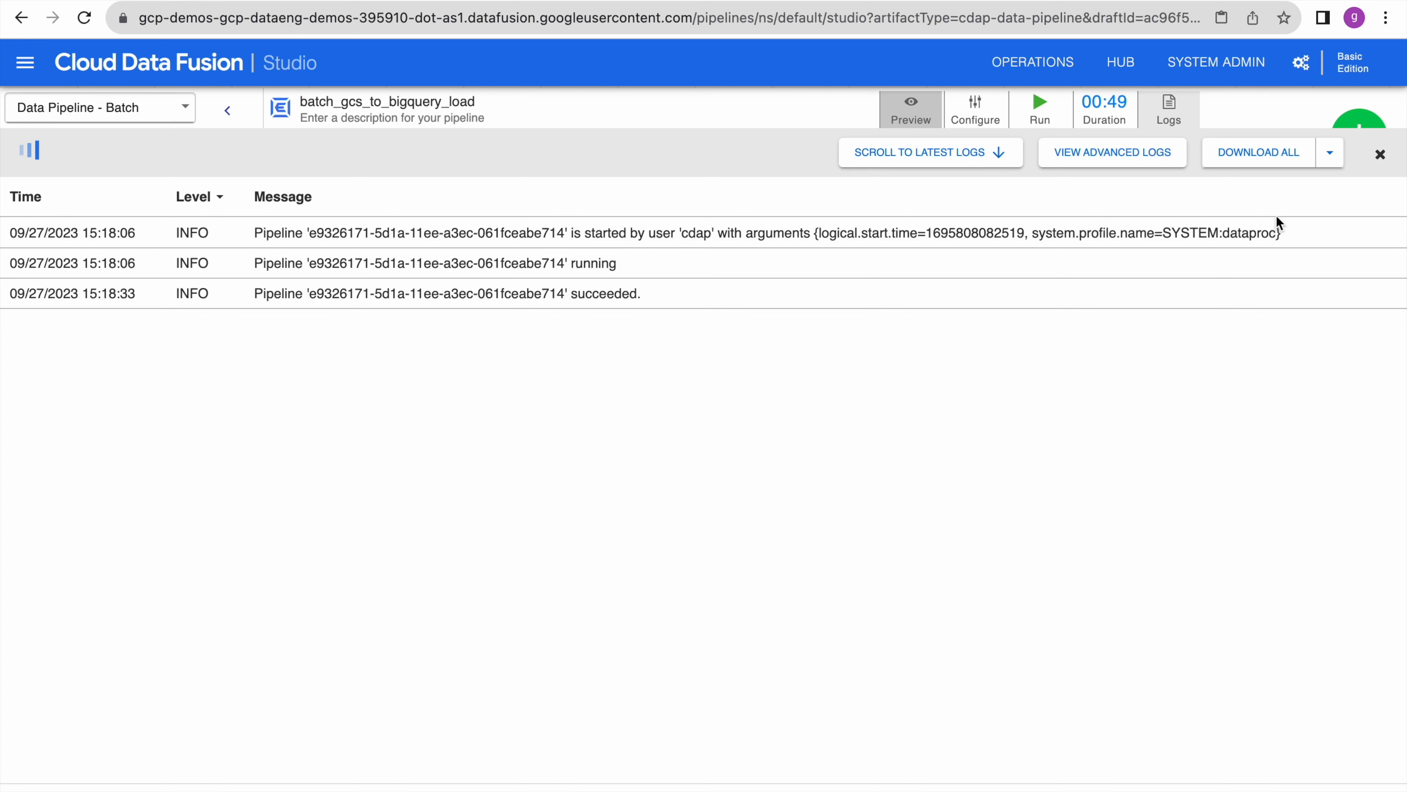
{"action": "left_click", "coordinate": [1380, 155]}
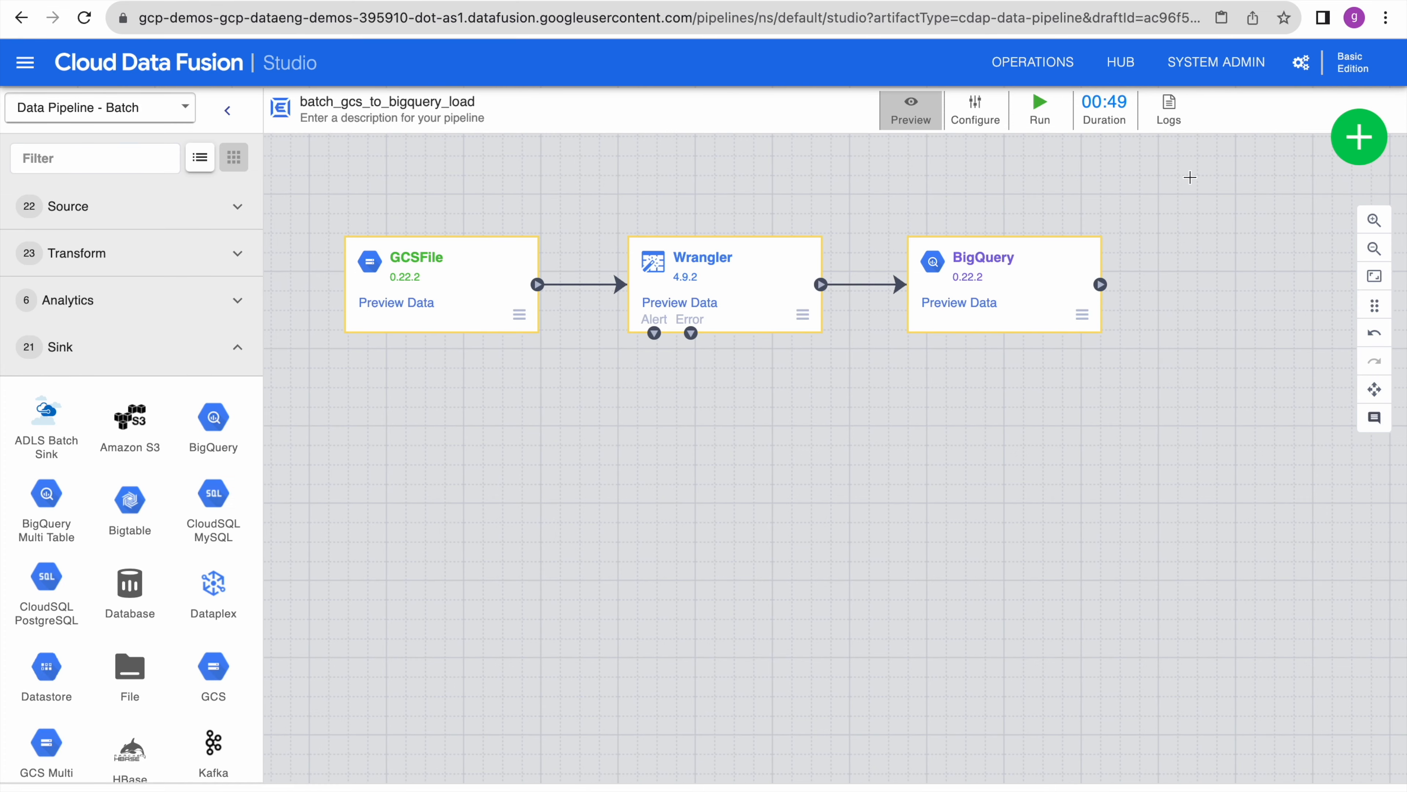
{"action": "left_click", "coordinate": [923, 117]}
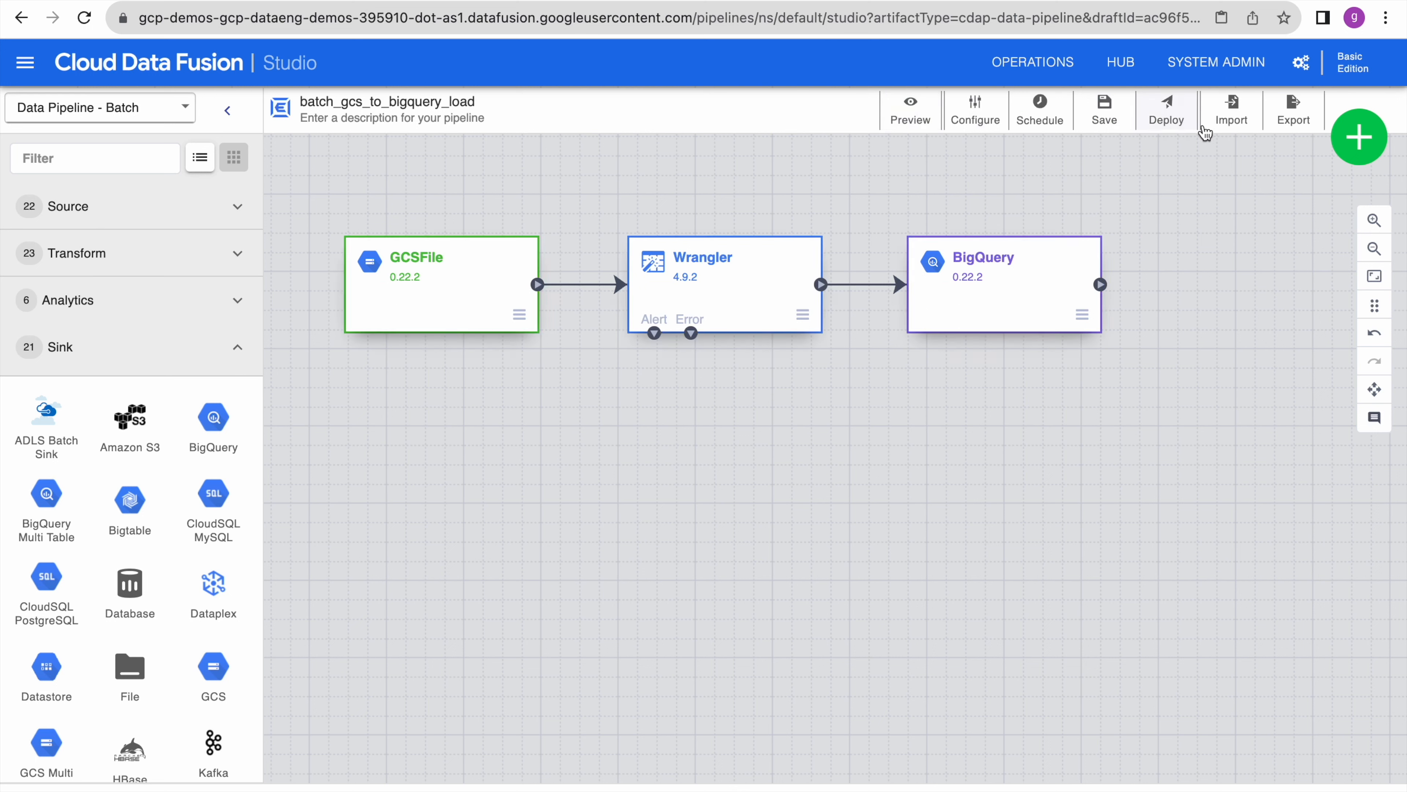
- Save the batch_gcs_to_bigquery_load pipeline and deploy it
{"action": "left_click", "coordinate": [1110, 108]}
{"action": "left_click", "coordinate": [1172, 124]}
{"action": "left_click", "coordinate": [1167, 108]}
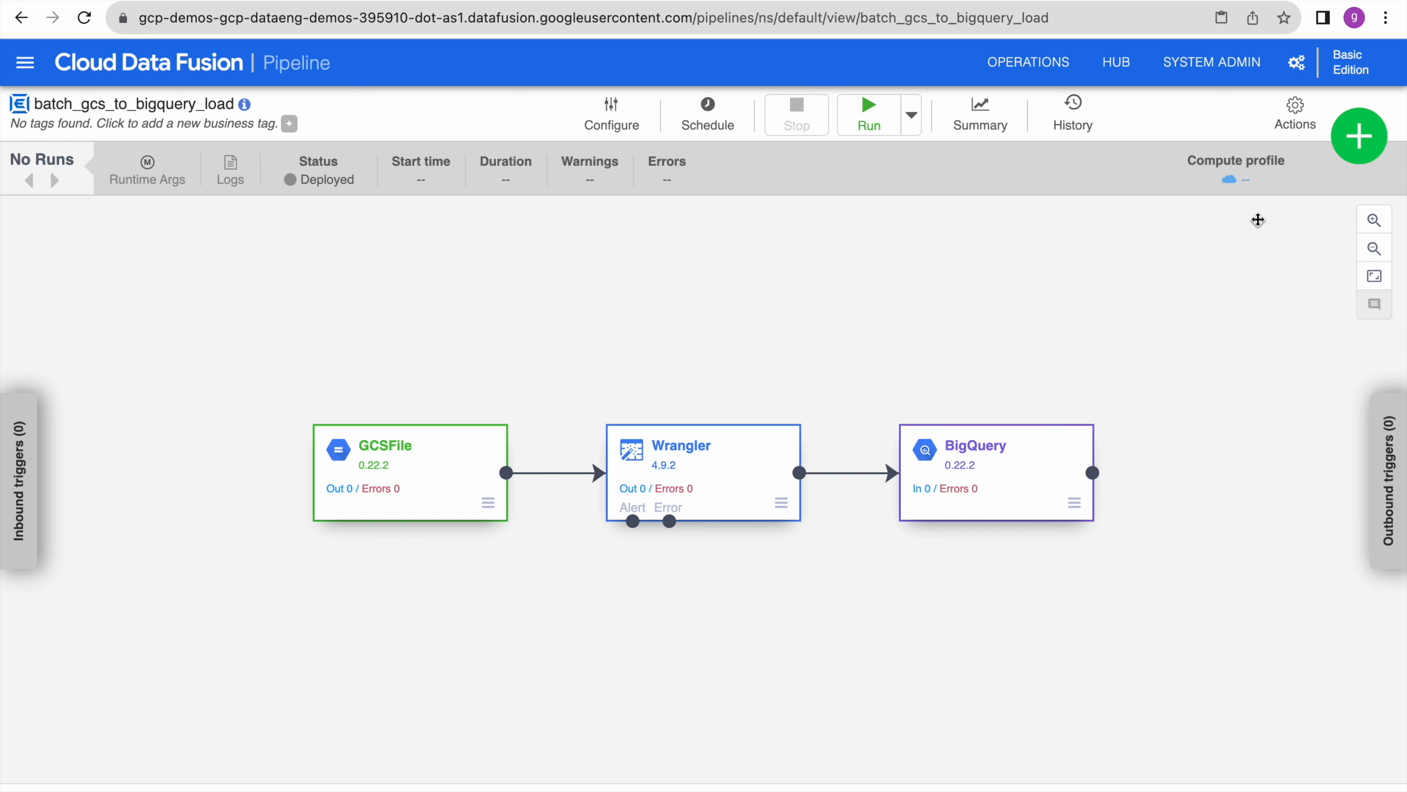
- Review the deployed pipeline's configuration and Dataproc compute profile customization settings
{"action": "left_click", "coordinate": [623, 123]}
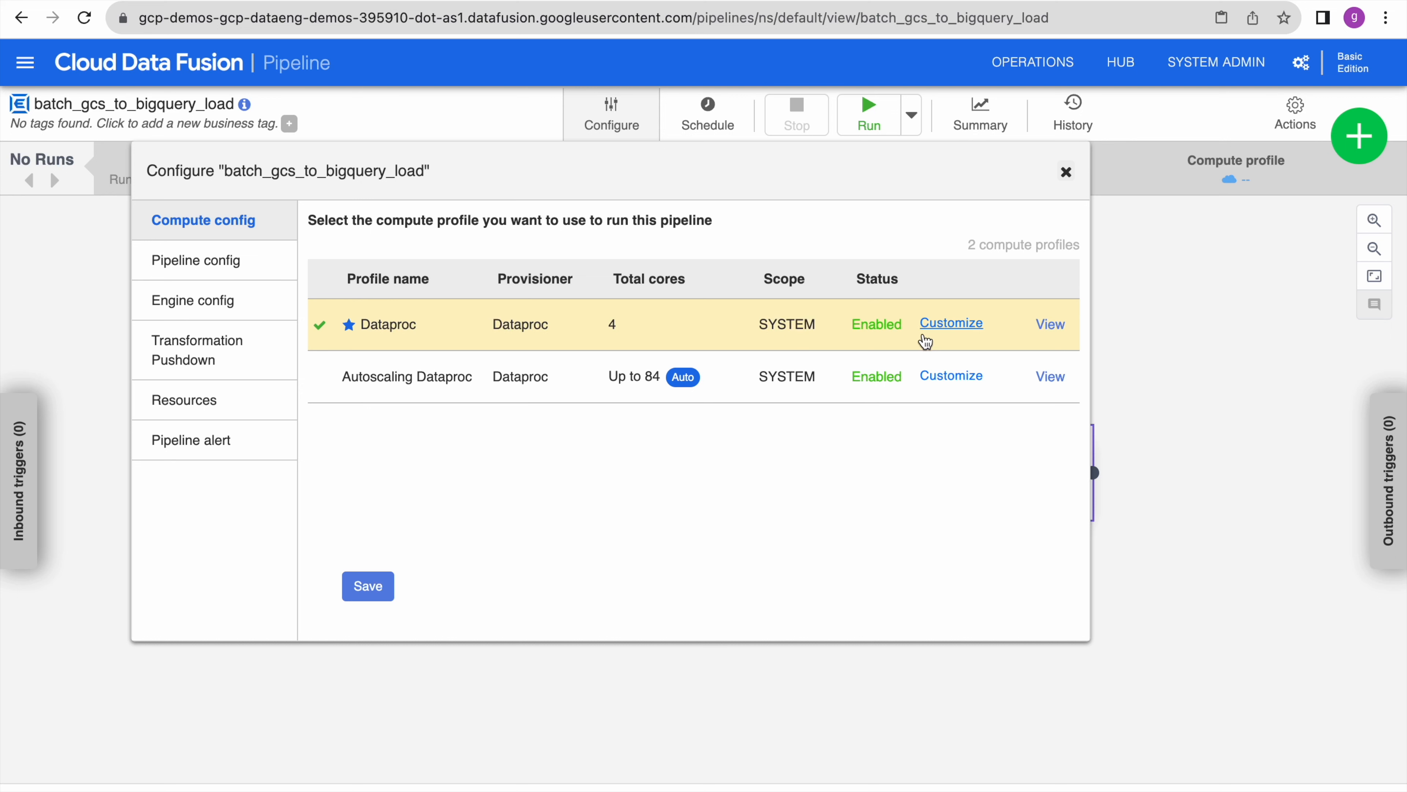
{"action": "left_click", "coordinate": [961, 327]}
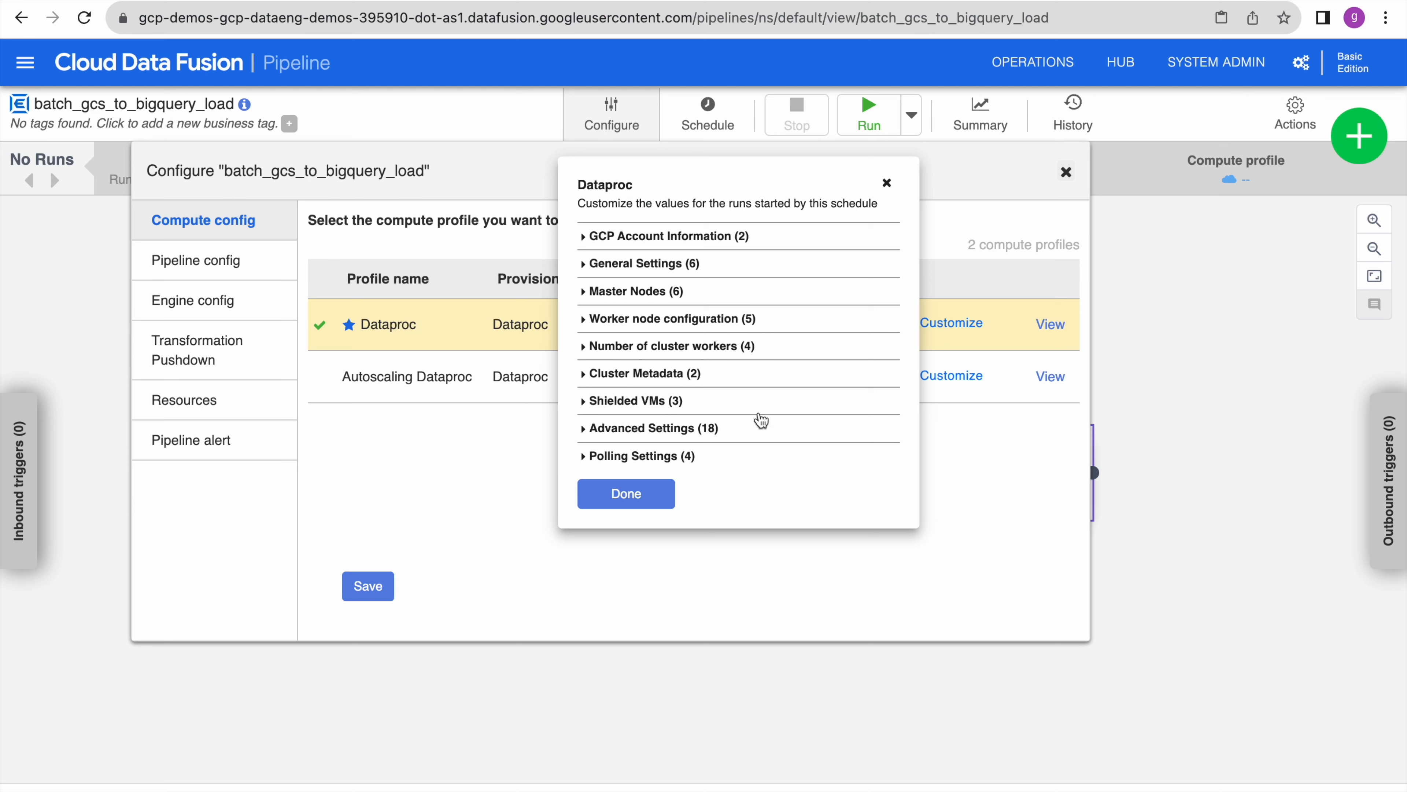
{"action": "left_click", "coordinate": [887, 183]}
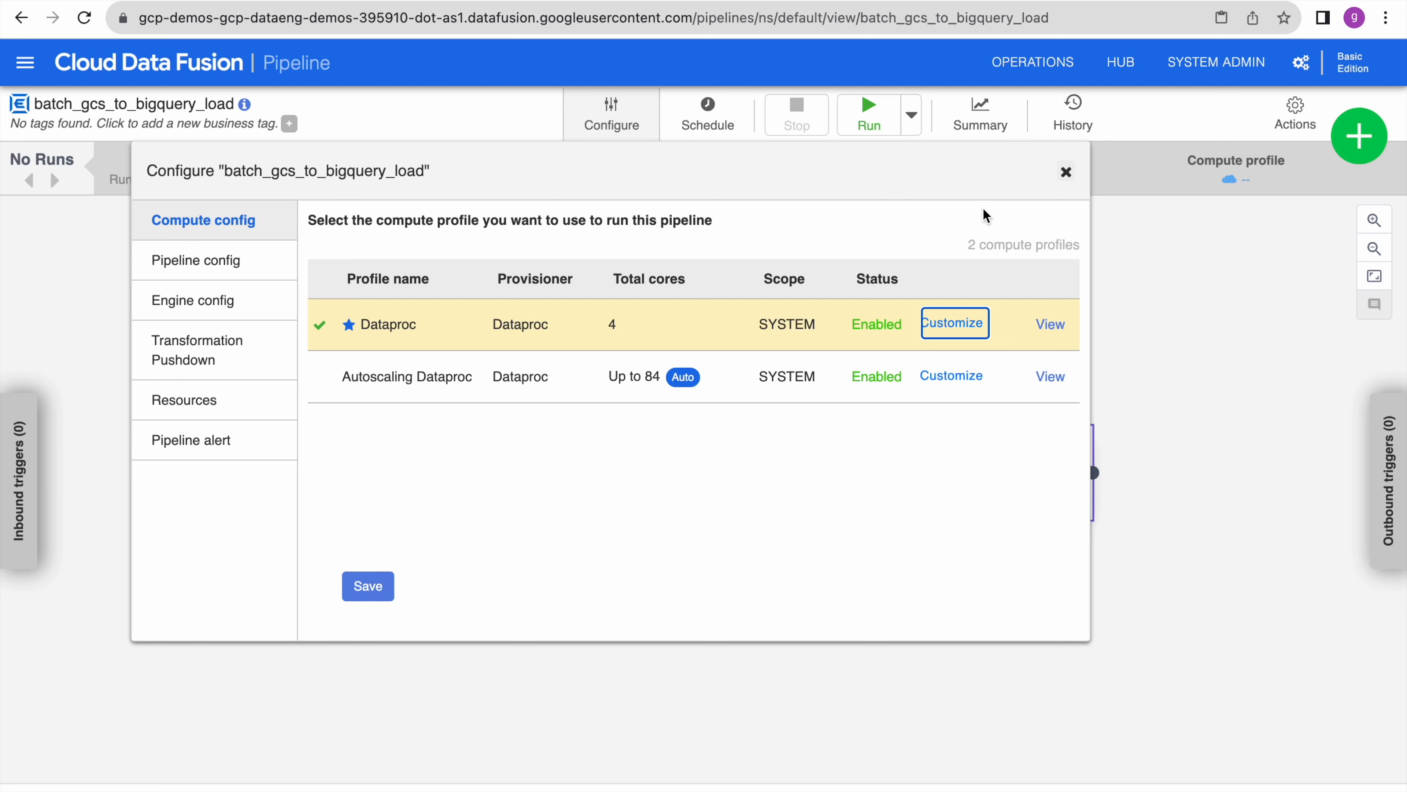
{"action": "left_click", "coordinate": [1064, 174]}
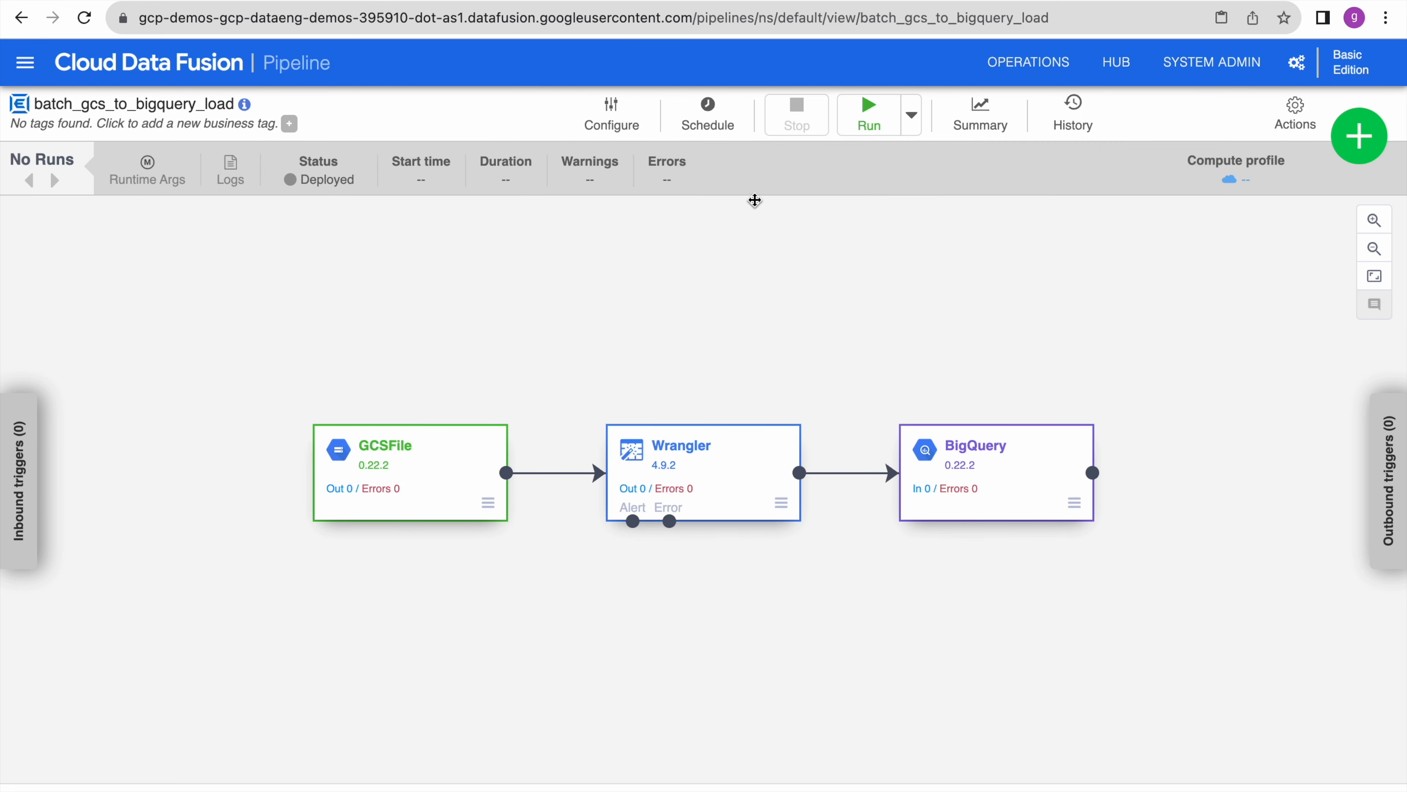
{"action": "left_click", "coordinate": [716, 123]}
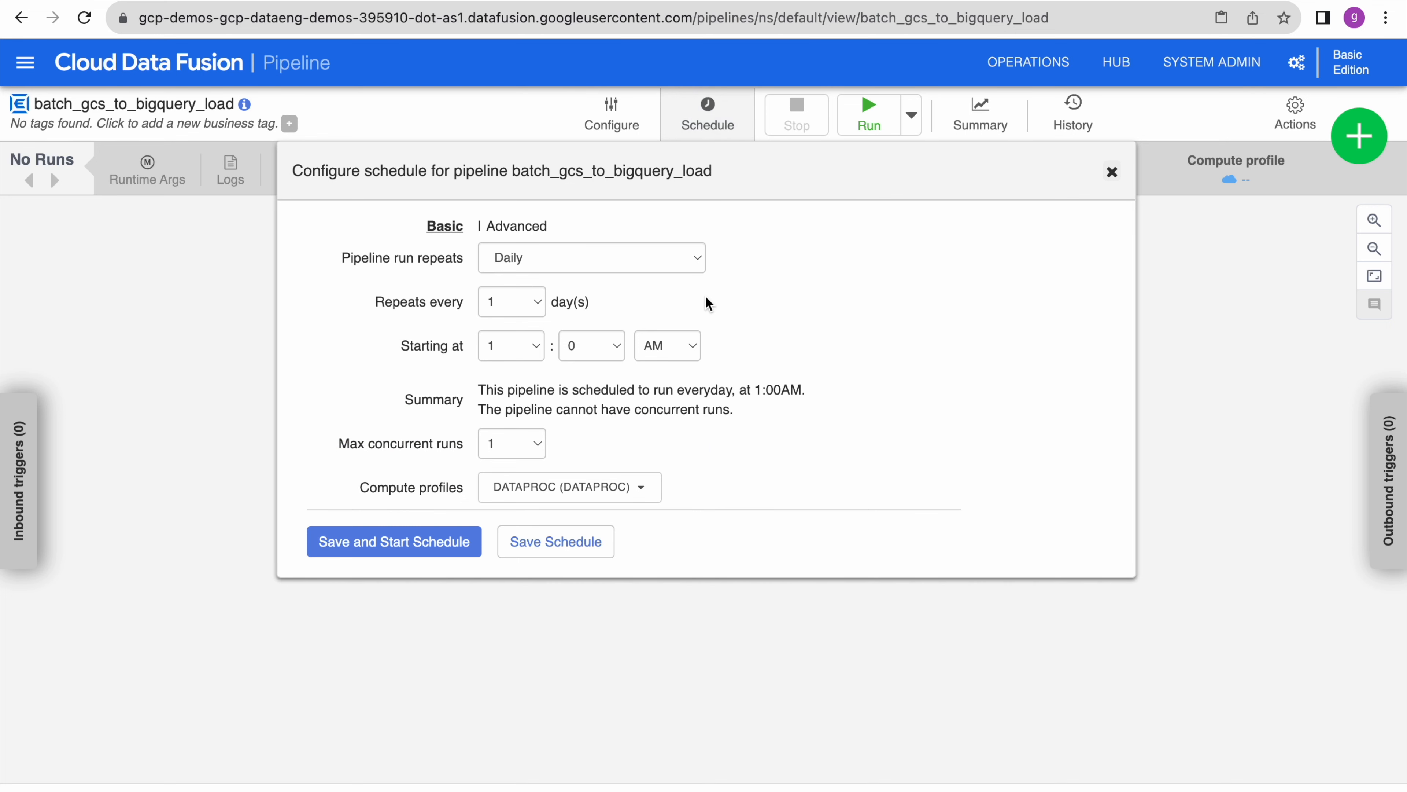
- Look at the Daily schedule without saving it, then view the run summary showing 0 runs
{"action": "left_click", "coordinate": [668, 260]}
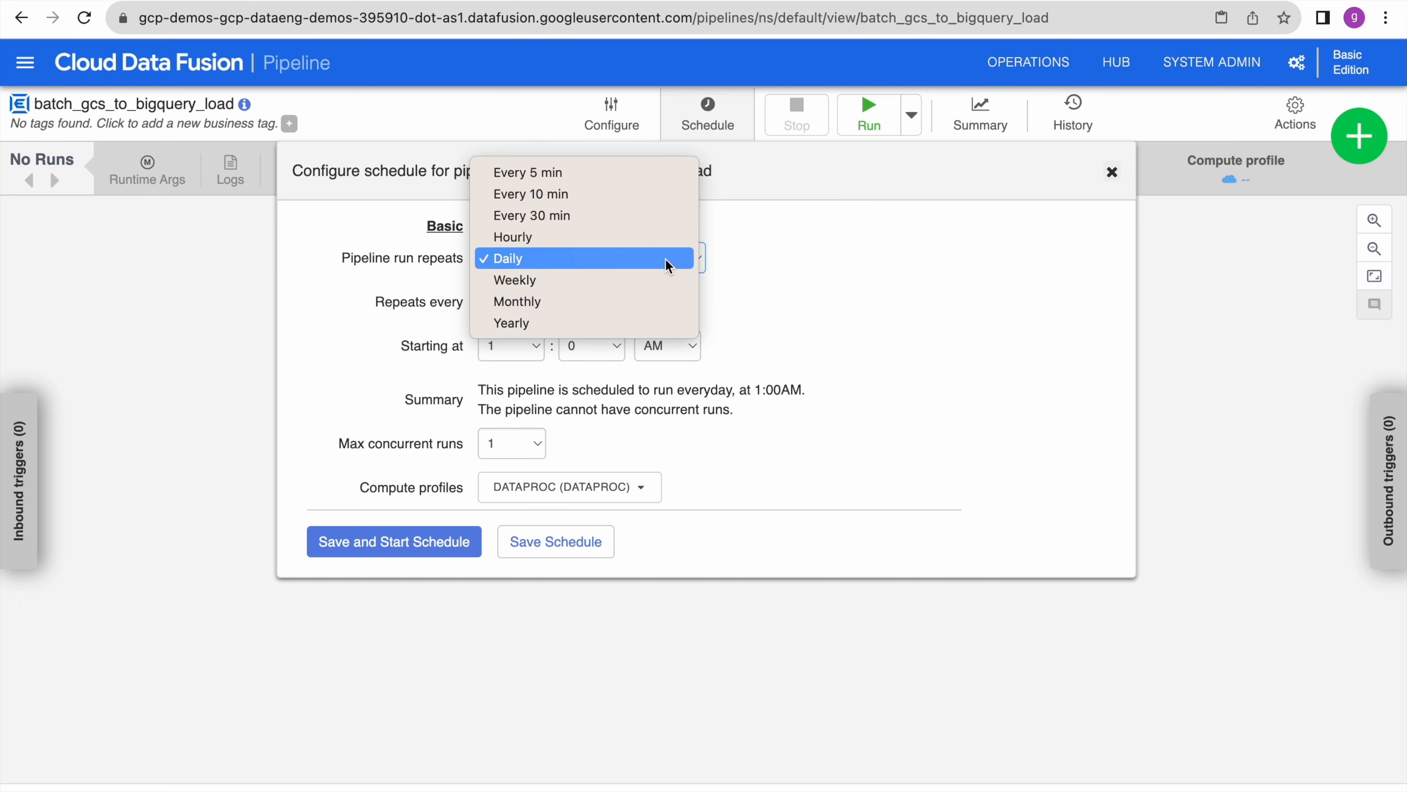
{"action": "left_click", "coordinate": [823, 310]}
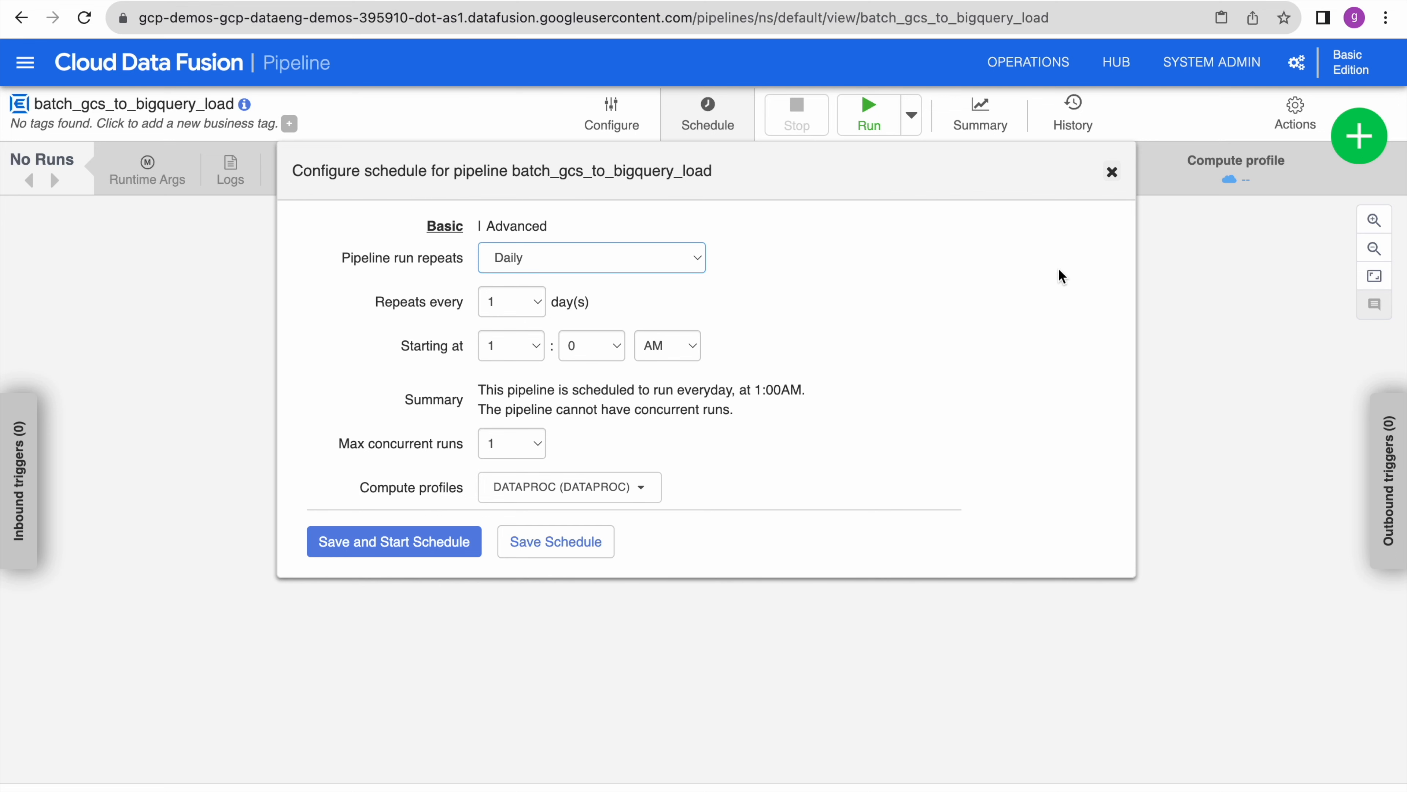
{"action": "left_click", "coordinate": [1136, 189]}
{"action": "left_click", "coordinate": [990, 122]}
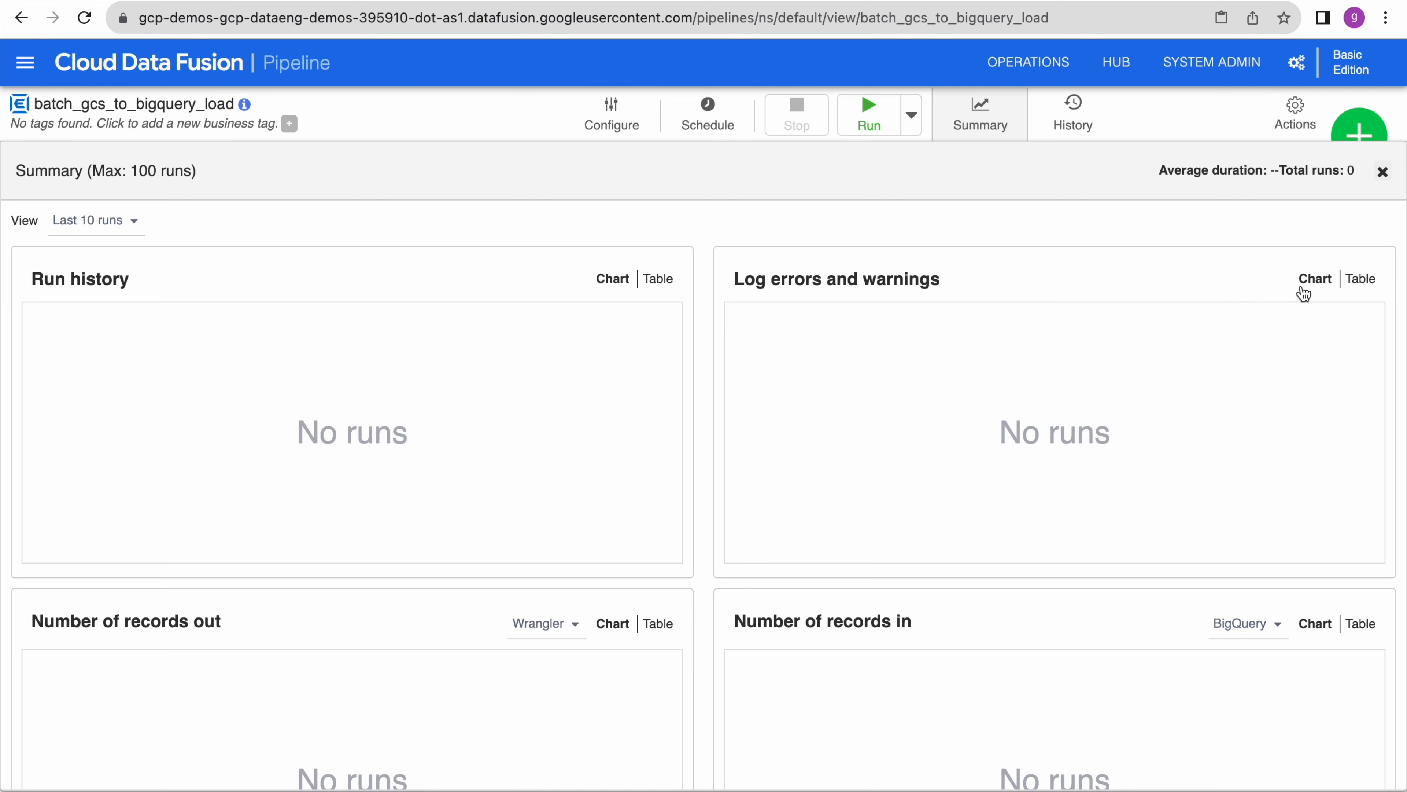
- Check the version history and the runtime argument system.profile.name = SYSTEM:dataproc
{"action": "left_click", "coordinate": [1382, 173]}
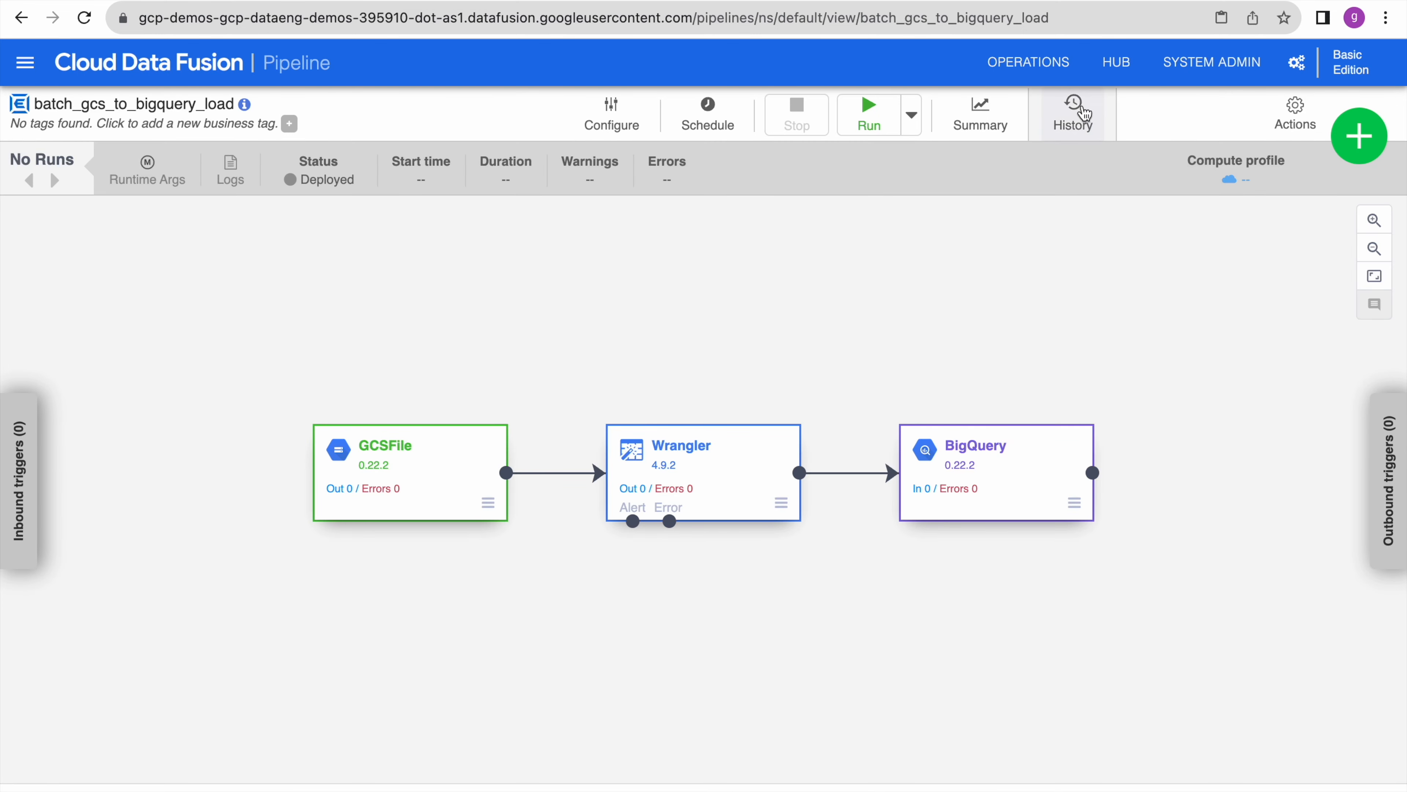
{"action": "left_click", "coordinate": [1093, 129]}
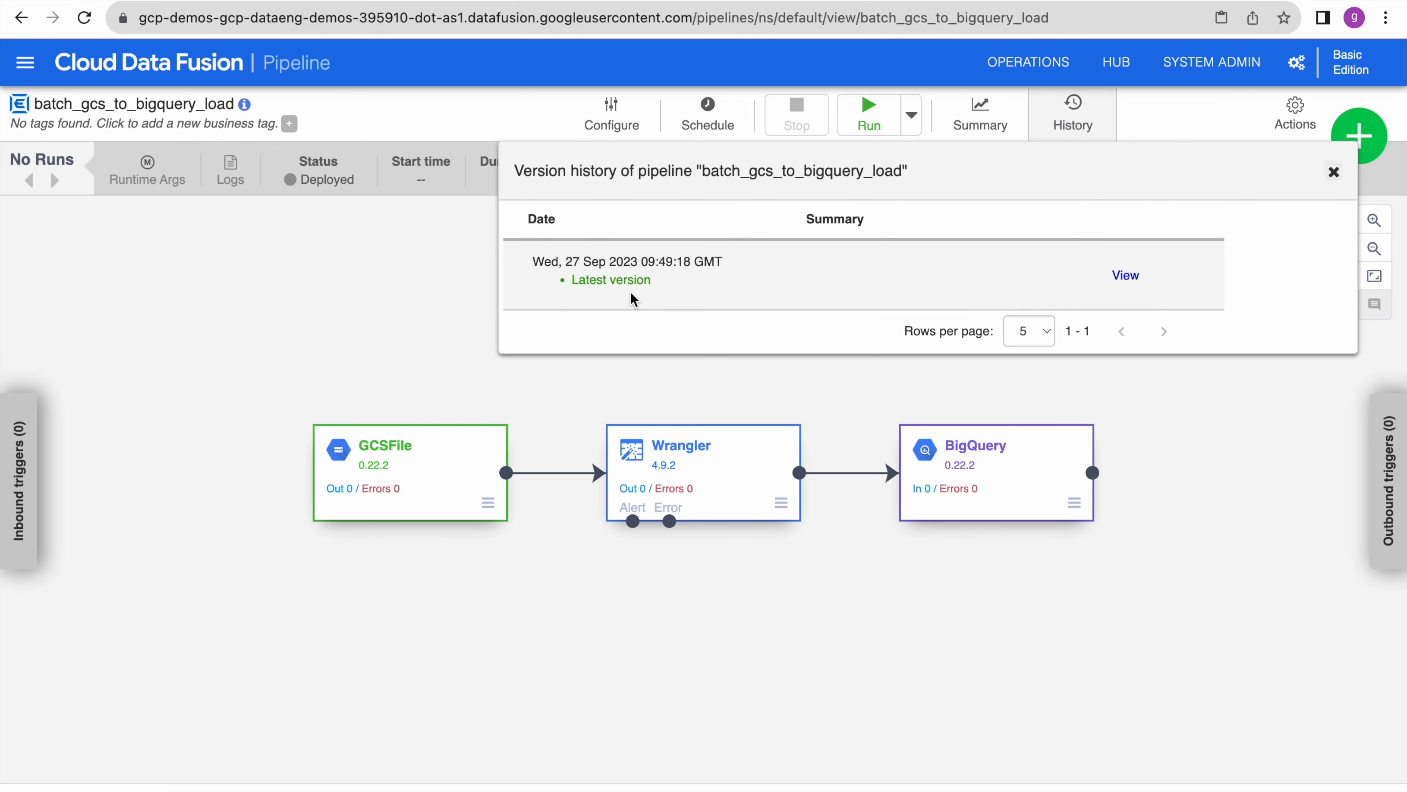
{"action": "left_click", "coordinate": [1334, 173]}
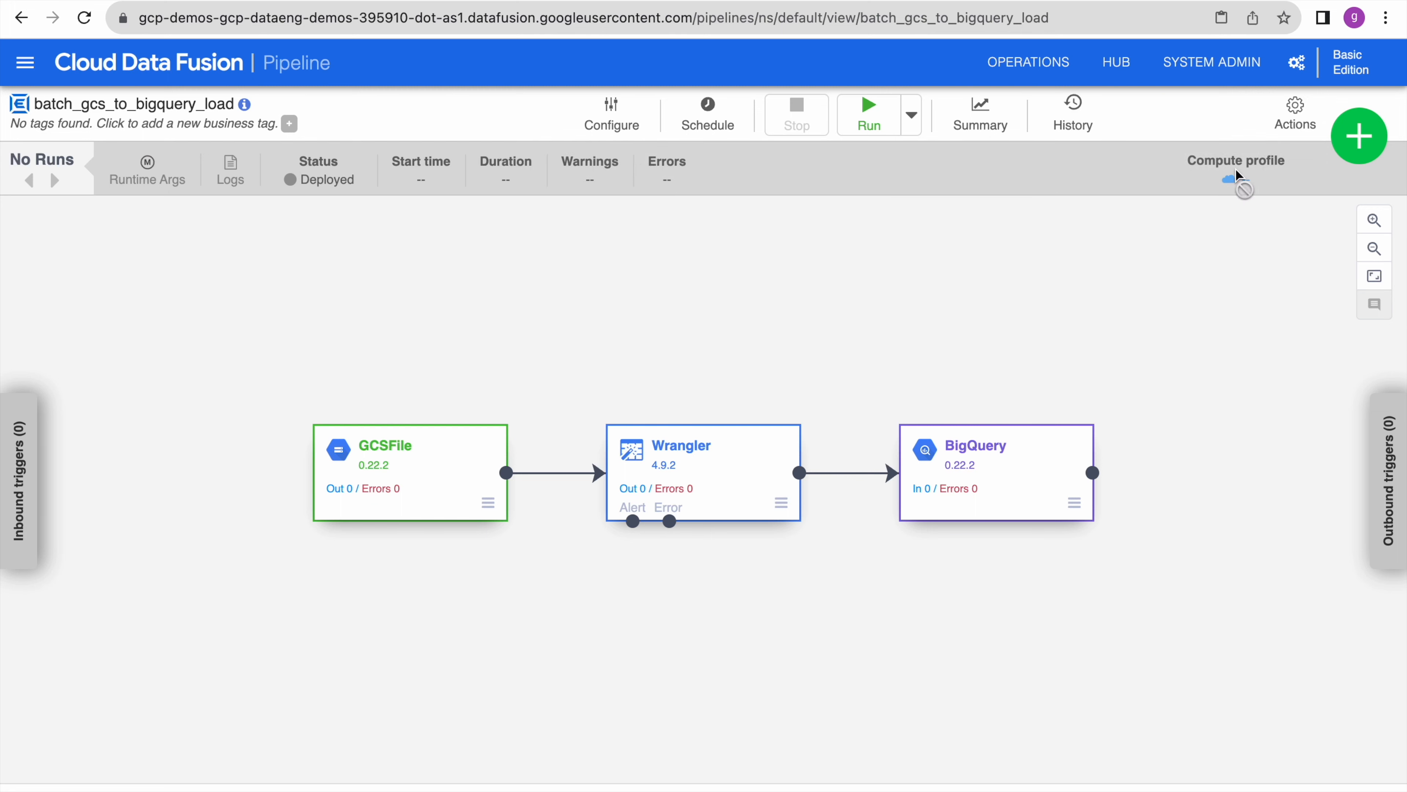
{"action": "left_click", "coordinate": [912, 116]}
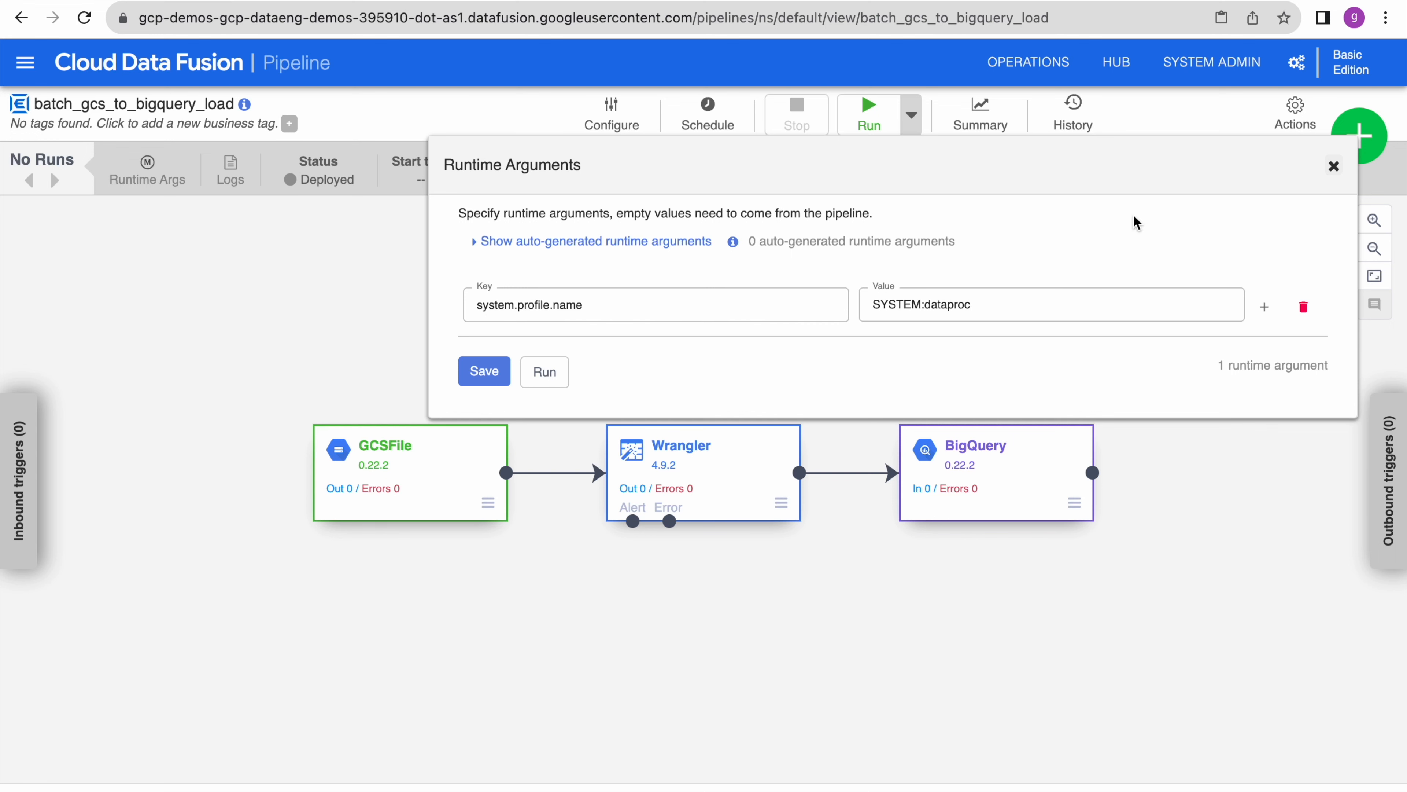
{"action": "left_click", "coordinate": [1333, 166]}
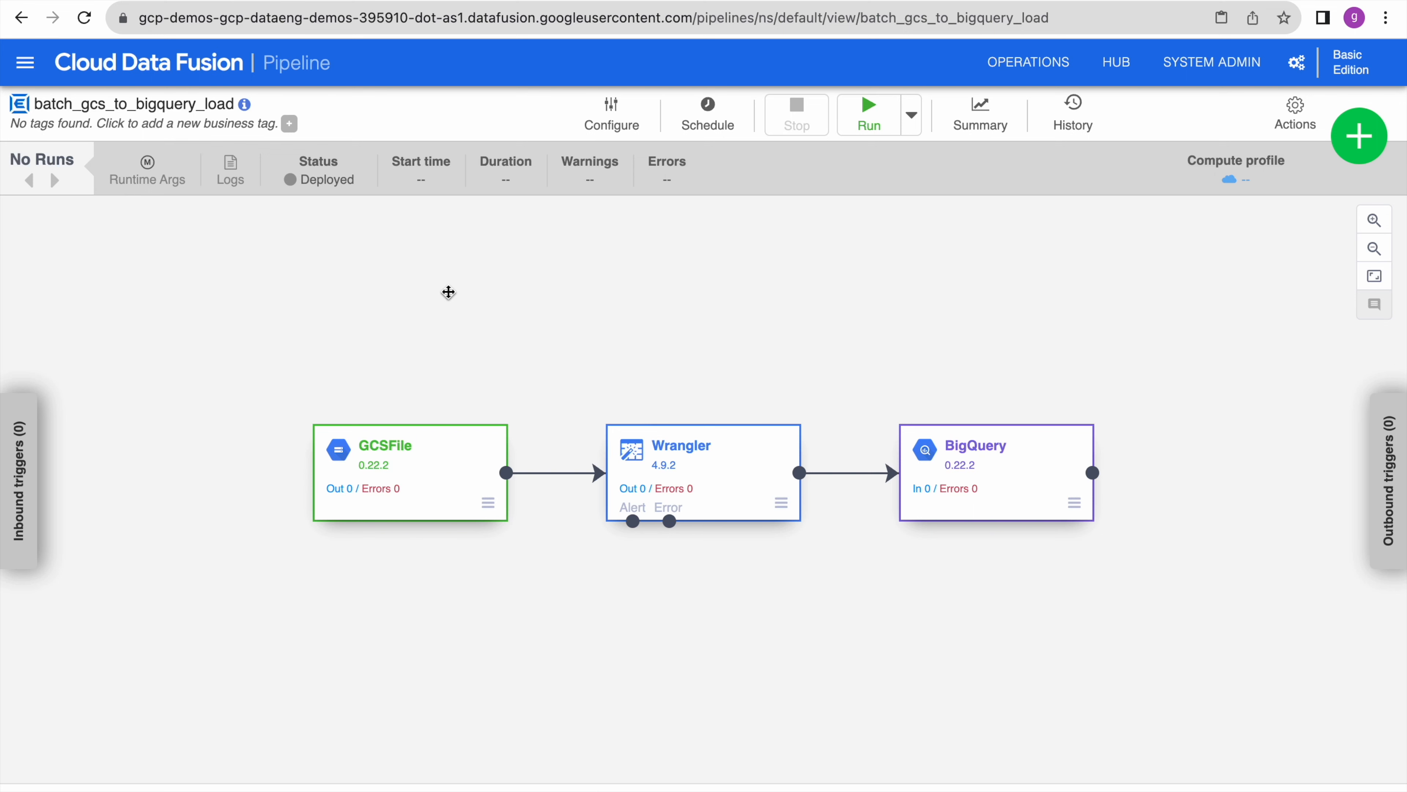
- Run the pipeline and read in the advanced logs that it failed on DISKS_TOTAL_GB quota
{"action": "left_click", "coordinate": [873, 121]}
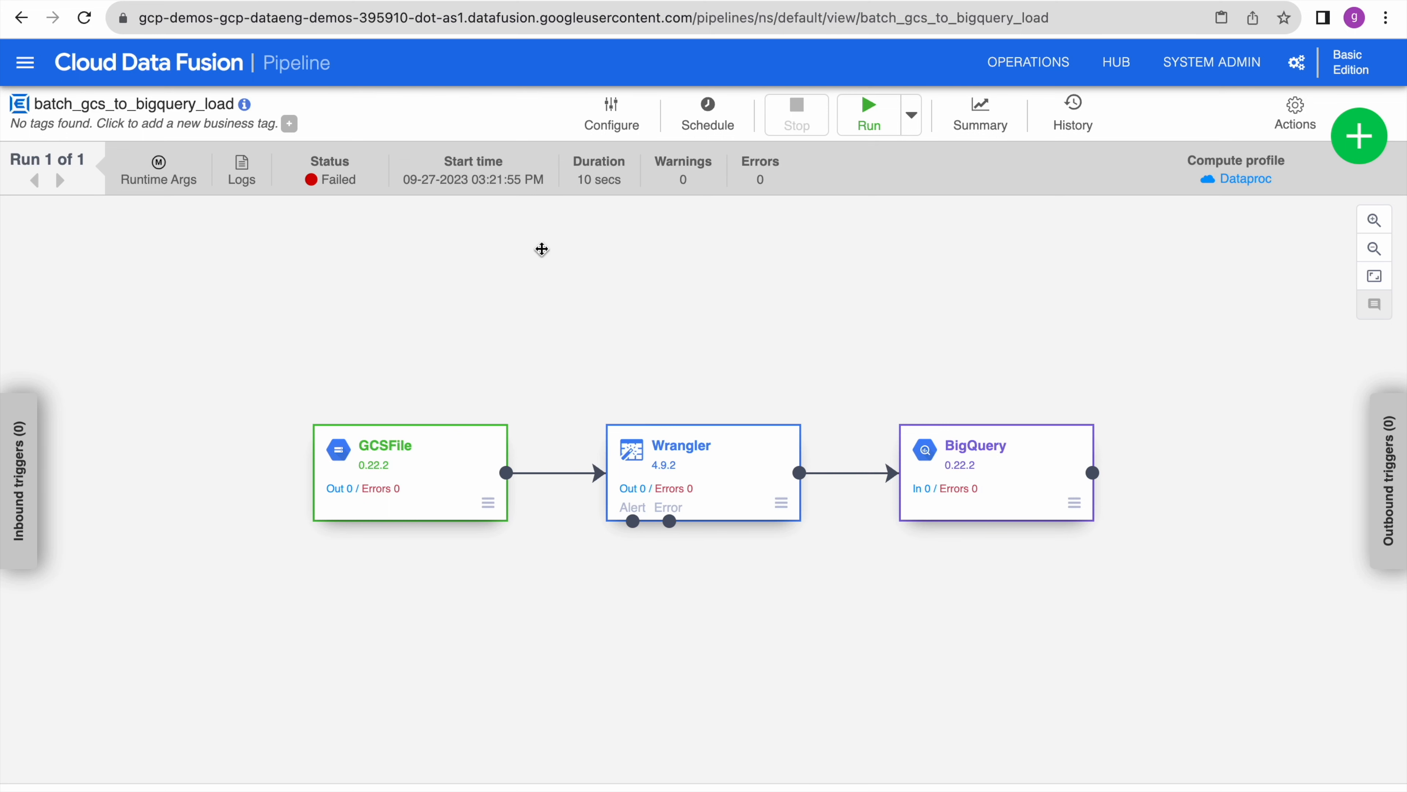
{"action": "left_click", "coordinate": [254, 181]}
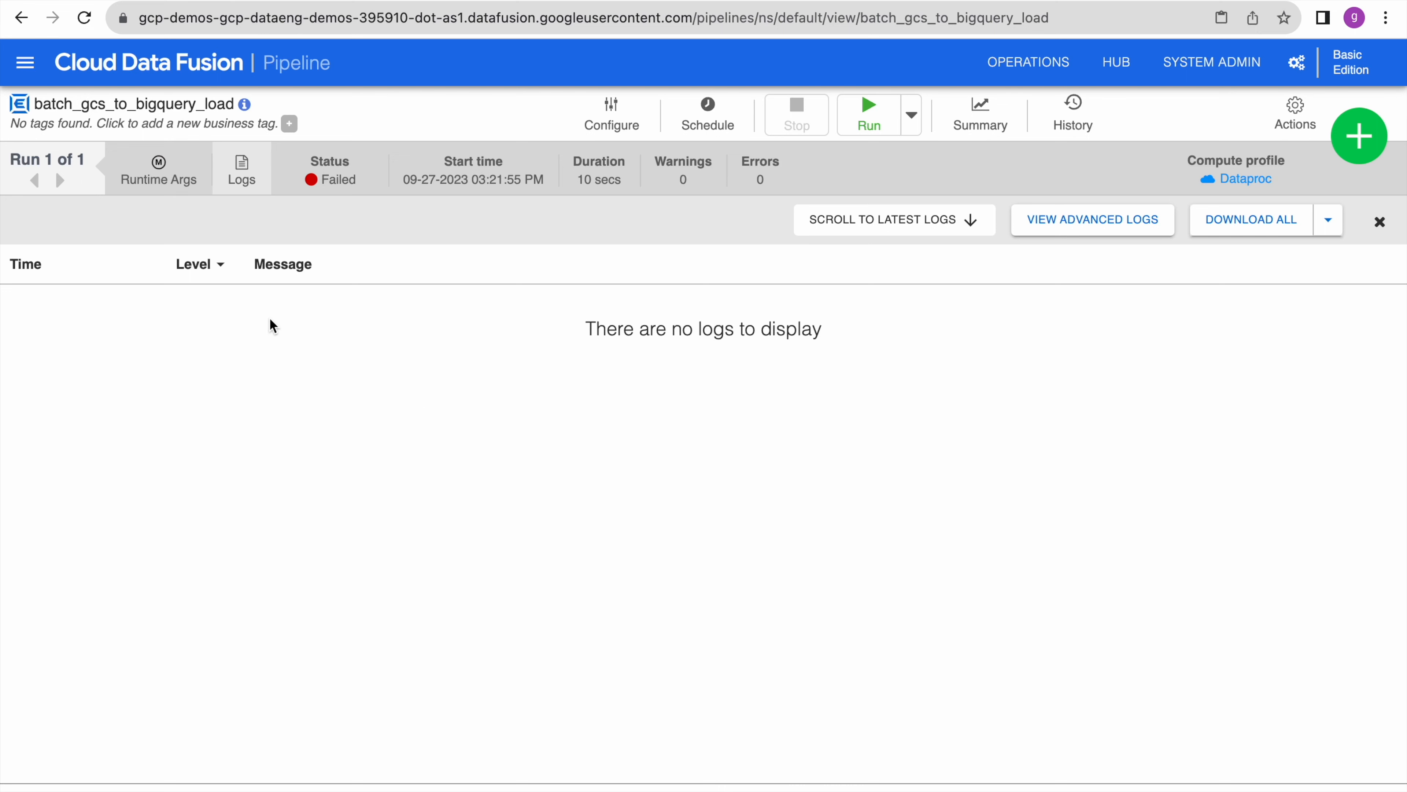
{"action": "left_click", "coordinate": [1111, 228]}
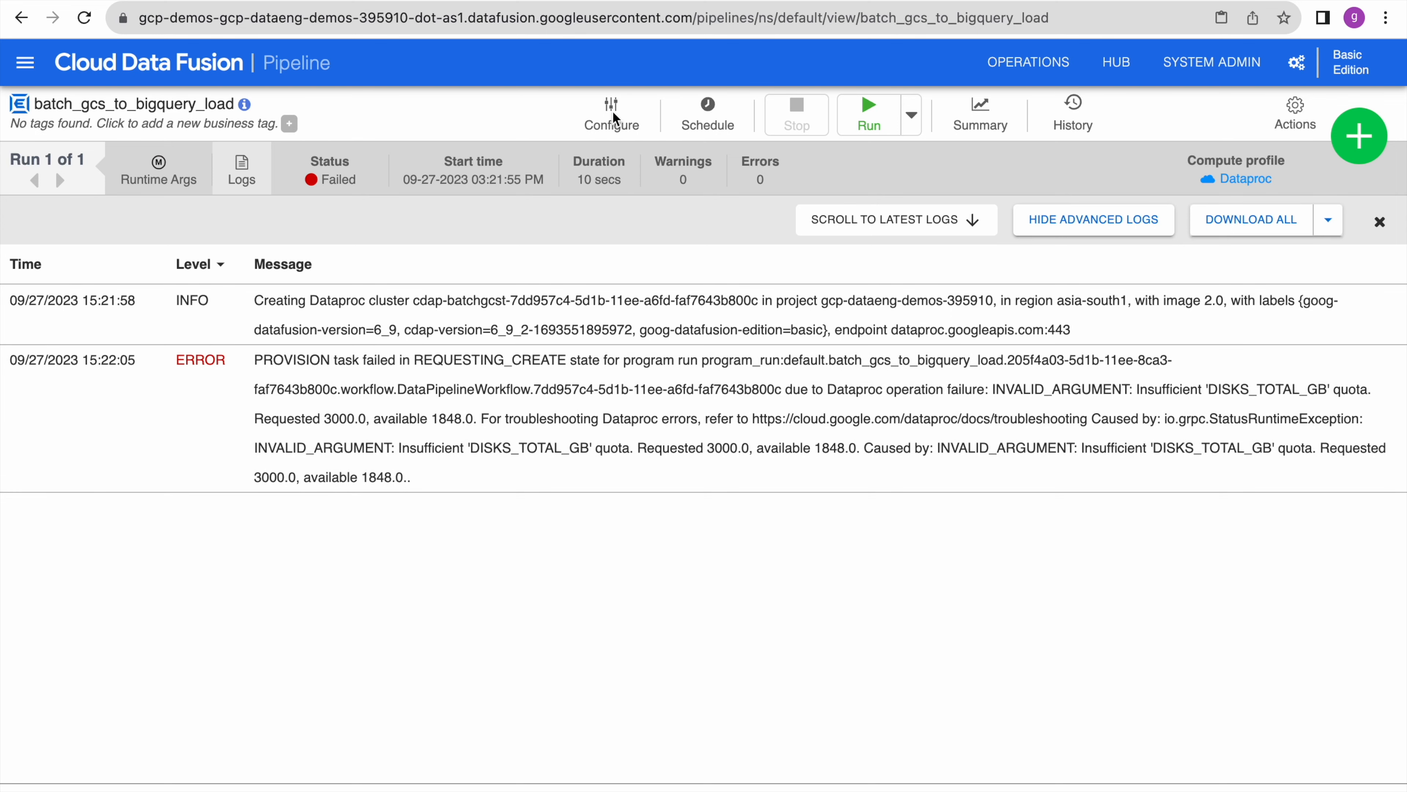
{"action": "left_click", "coordinate": [613, 114]}
{"action": "left_click", "coordinate": [614, 118]}
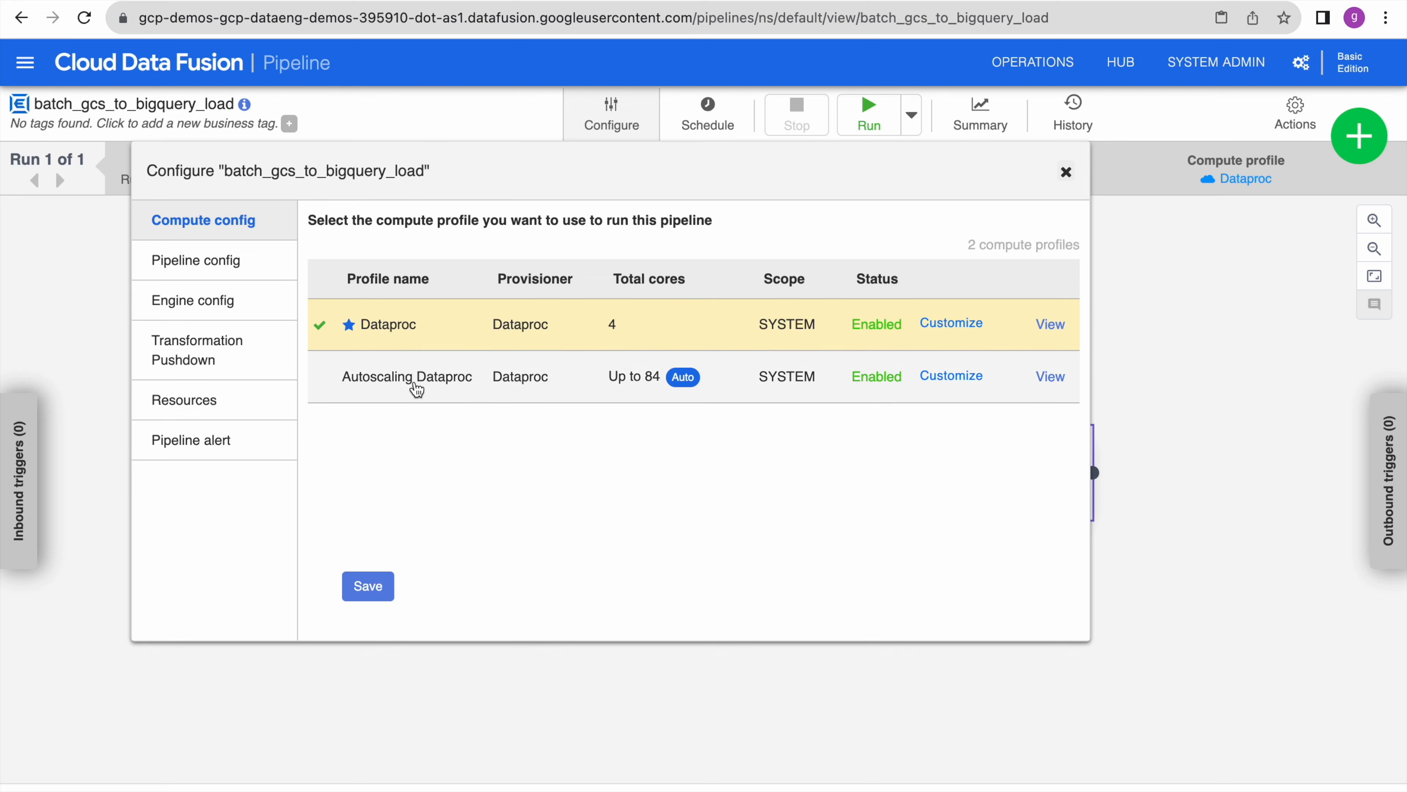
- Switch the compute profile to Autoscaling Dataproc, save it, and start run 2
{"action": "left_click", "coordinate": [434, 383]}
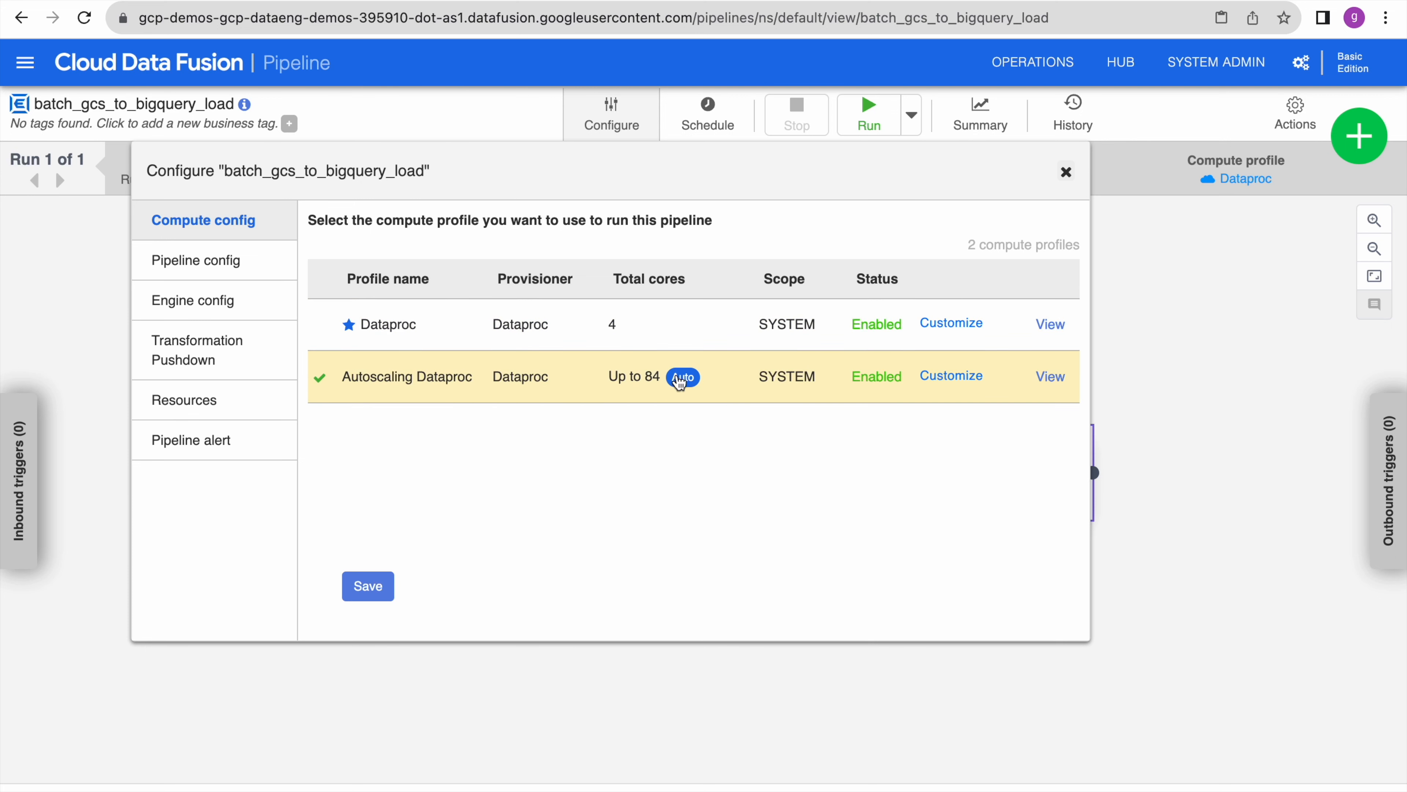
{"action": "left_click", "coordinate": [368, 587]}
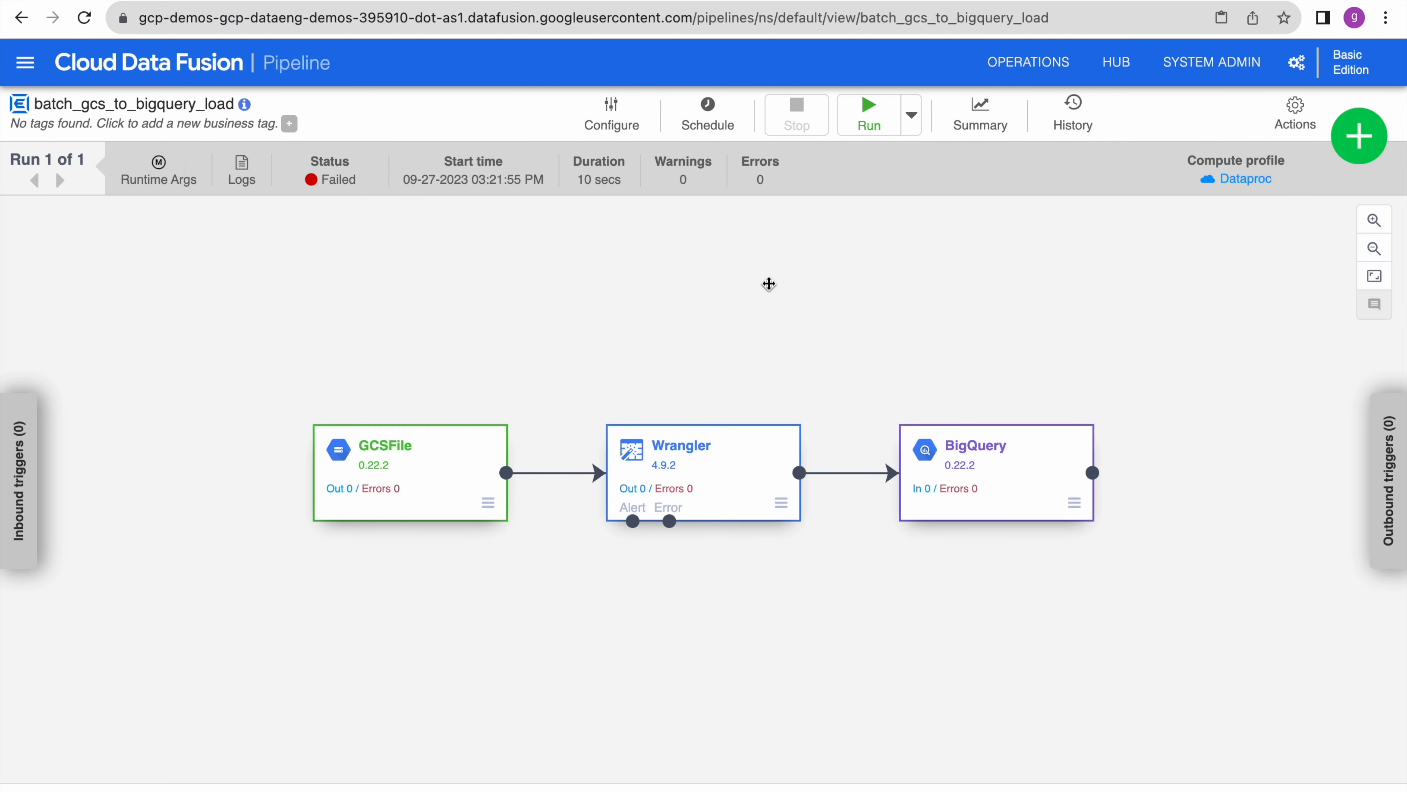
{"action": "left_click", "coordinate": [873, 122]}
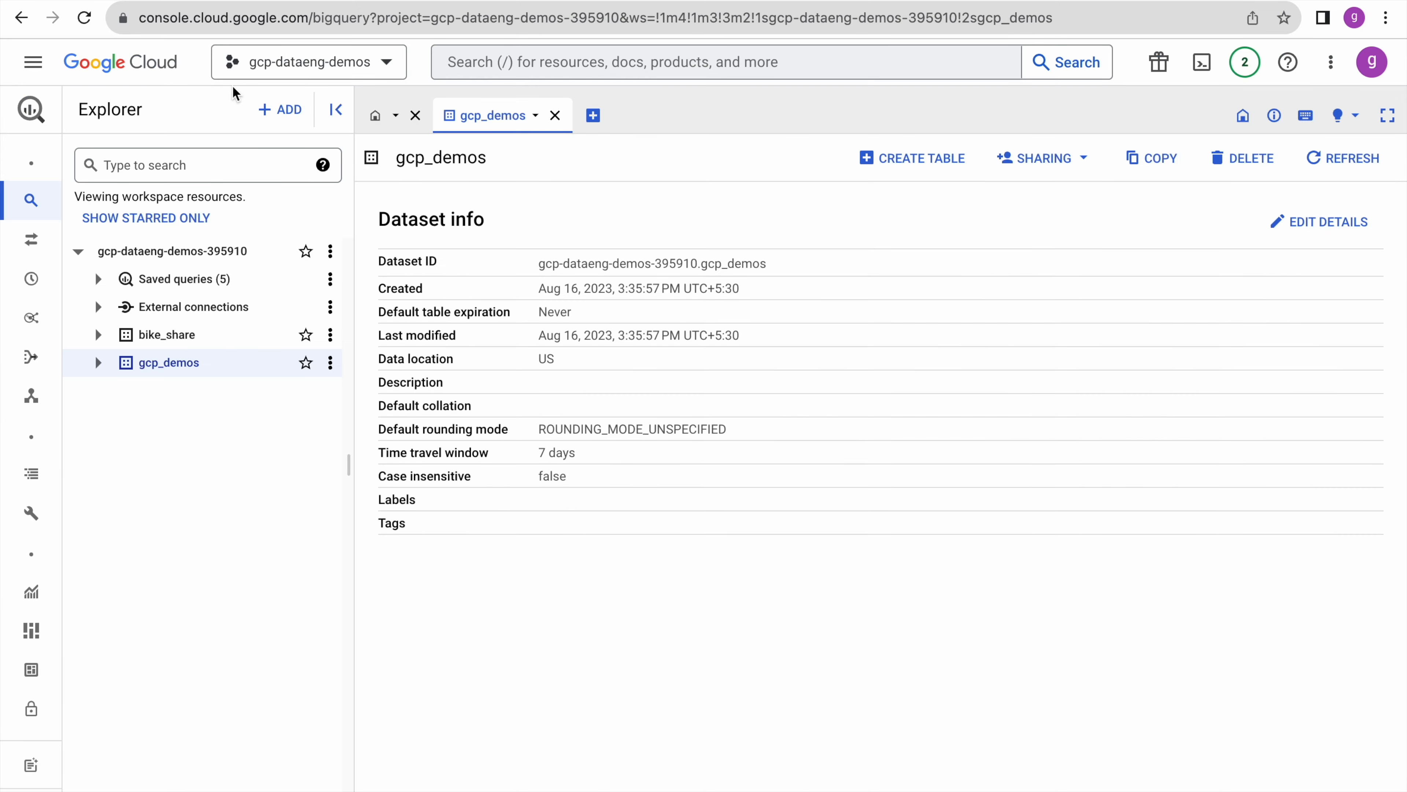
- Check the Dataproc clusters page in the console, then return to the provisioning run in Data Fusion
{"action": "left_click", "coordinate": [33, 61]}
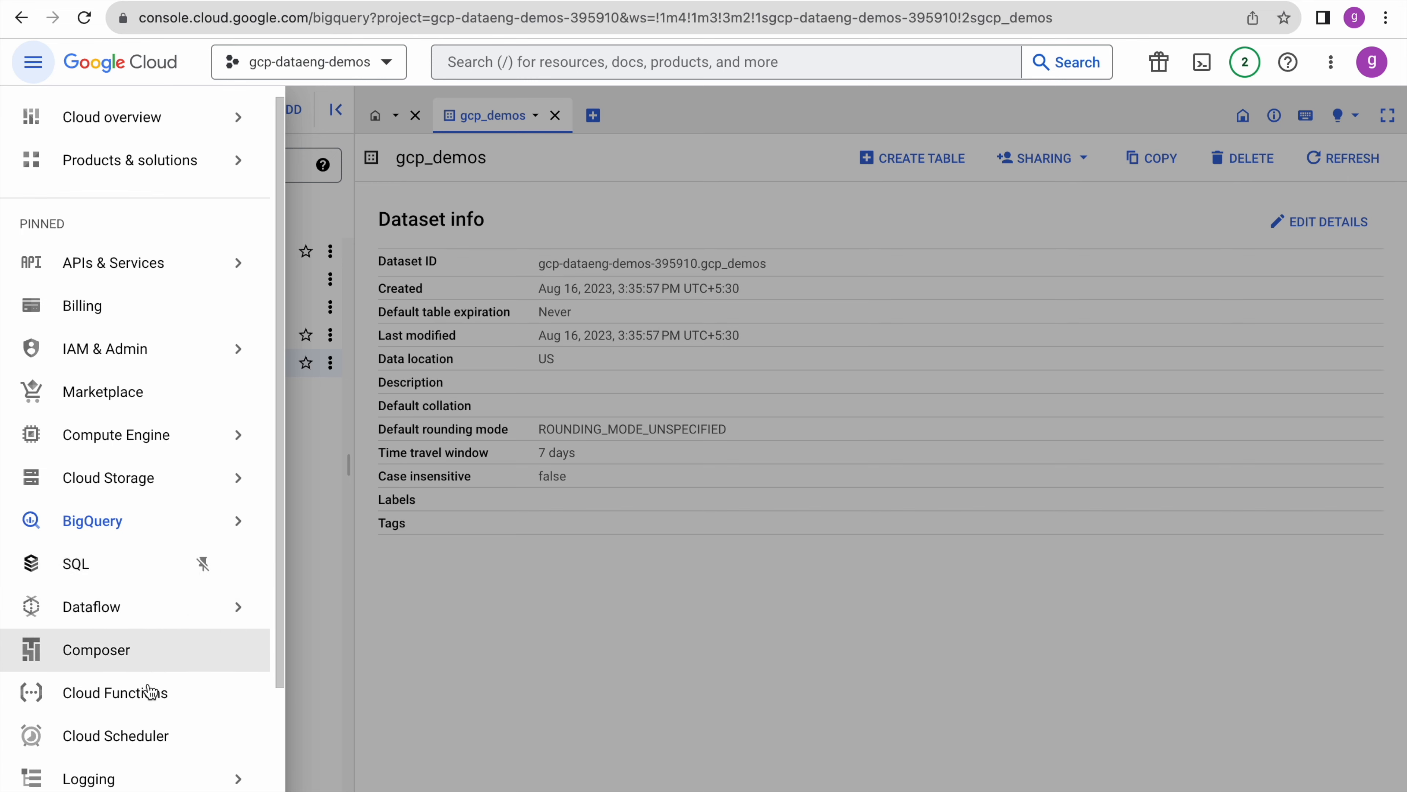
{"action": "scroll", "coordinate": [157, 691], "scroll_direction": "down", "scroll_amount": 3}
{"action": "left_click", "coordinate": [139, 779]}
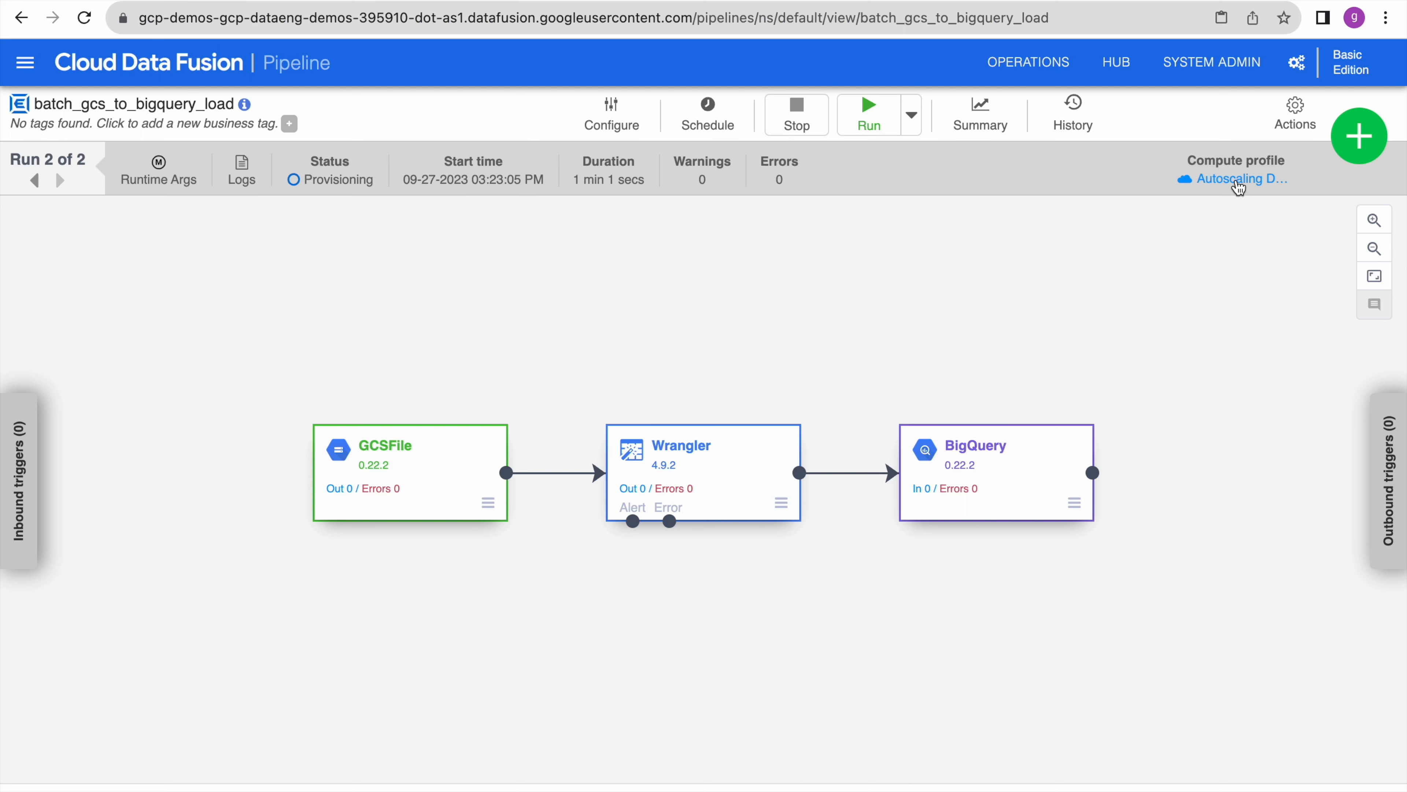
{"action": "mouse_move", "coordinate": [1239, 188]}
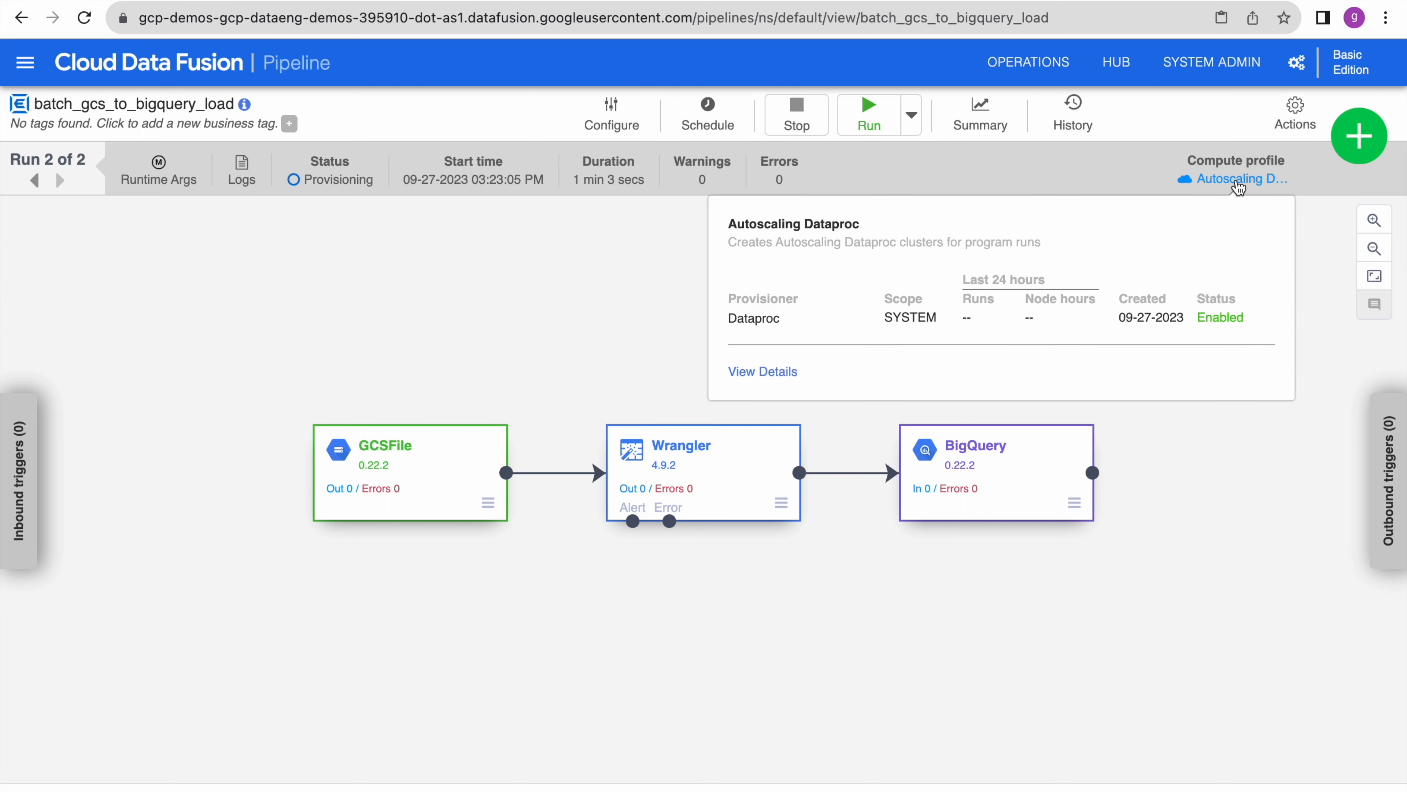
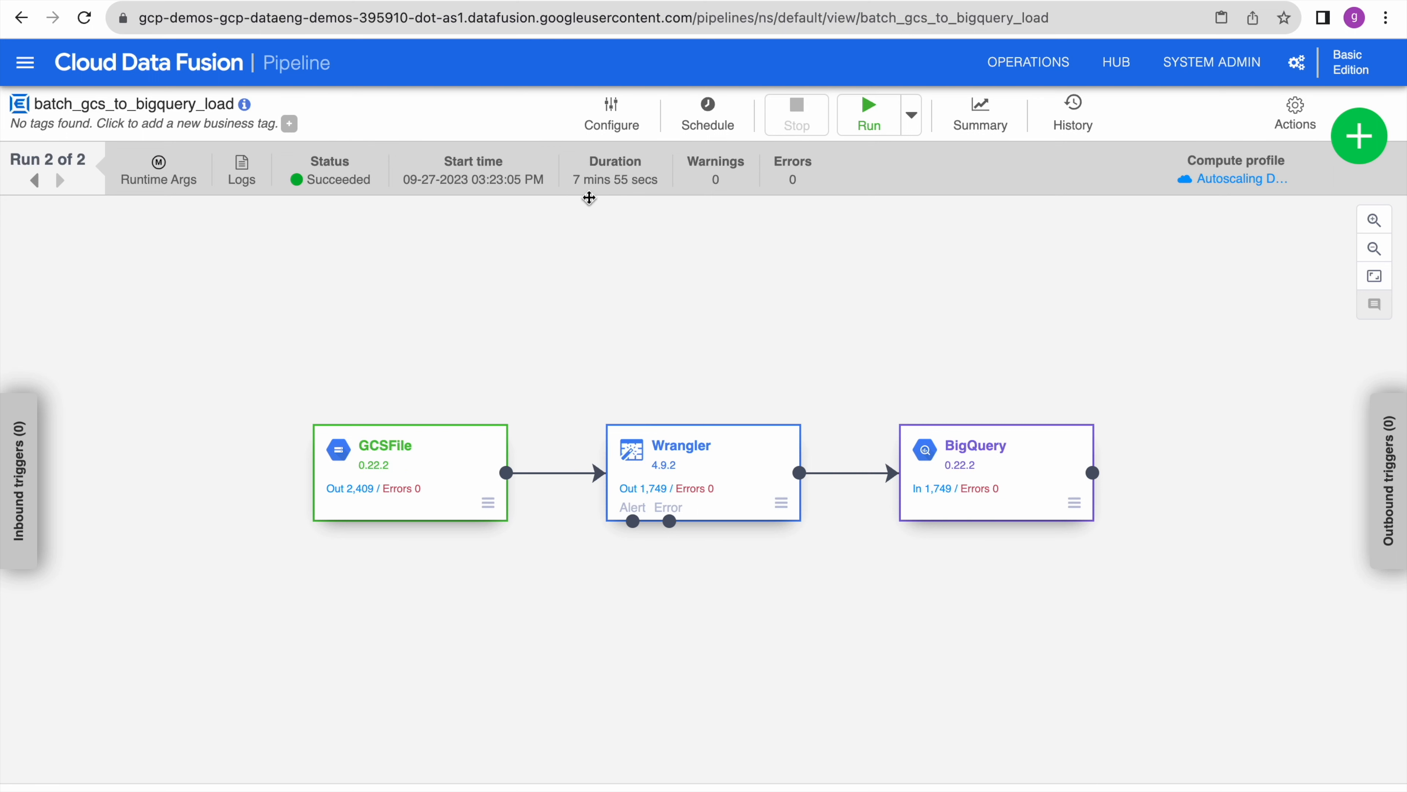
- Confirm in the latest run's logs that the pipeline succeeded
{"action": "left_click", "coordinate": [244, 169]}
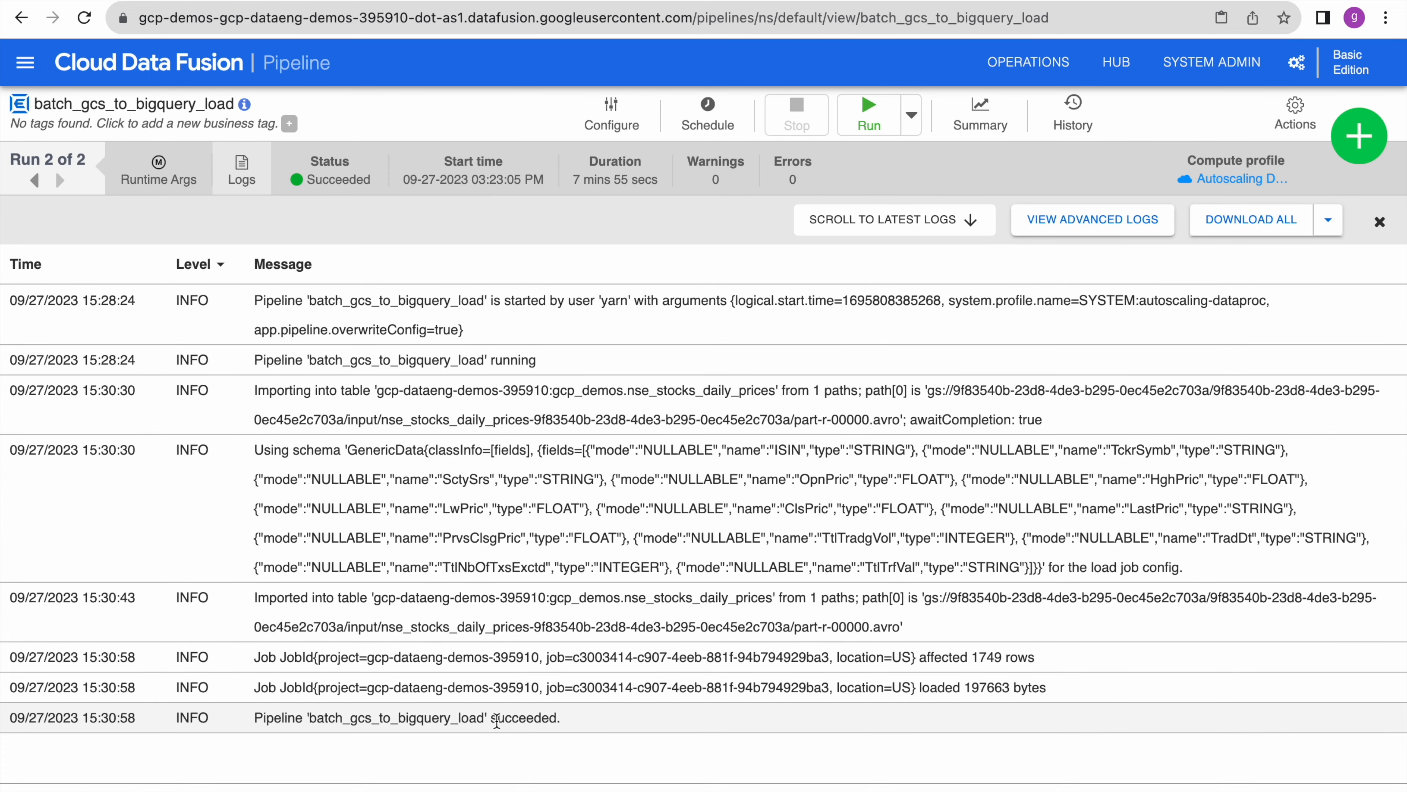
{"action": "double_click", "coordinate": [533, 719]}
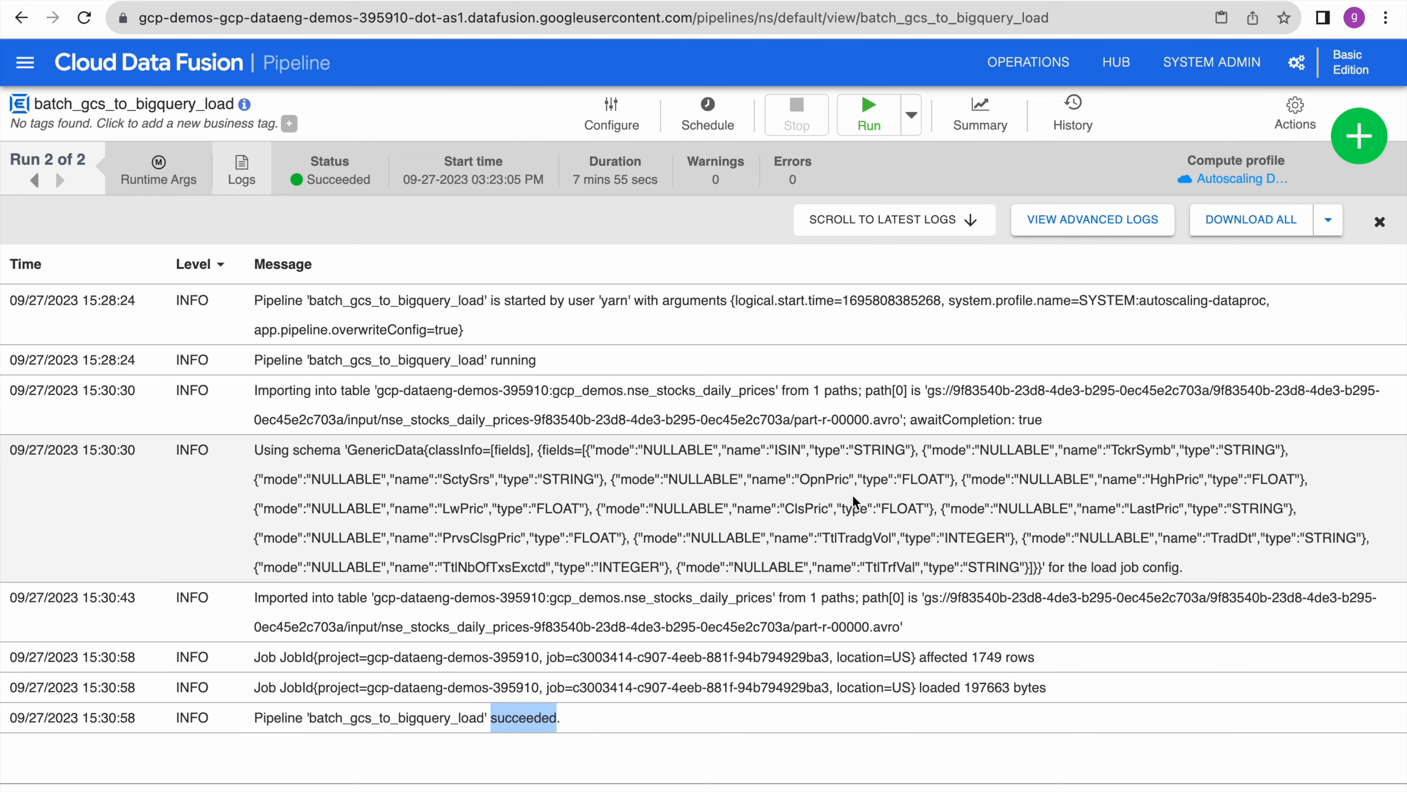
{"action": "left_click", "coordinate": [1379, 222]}
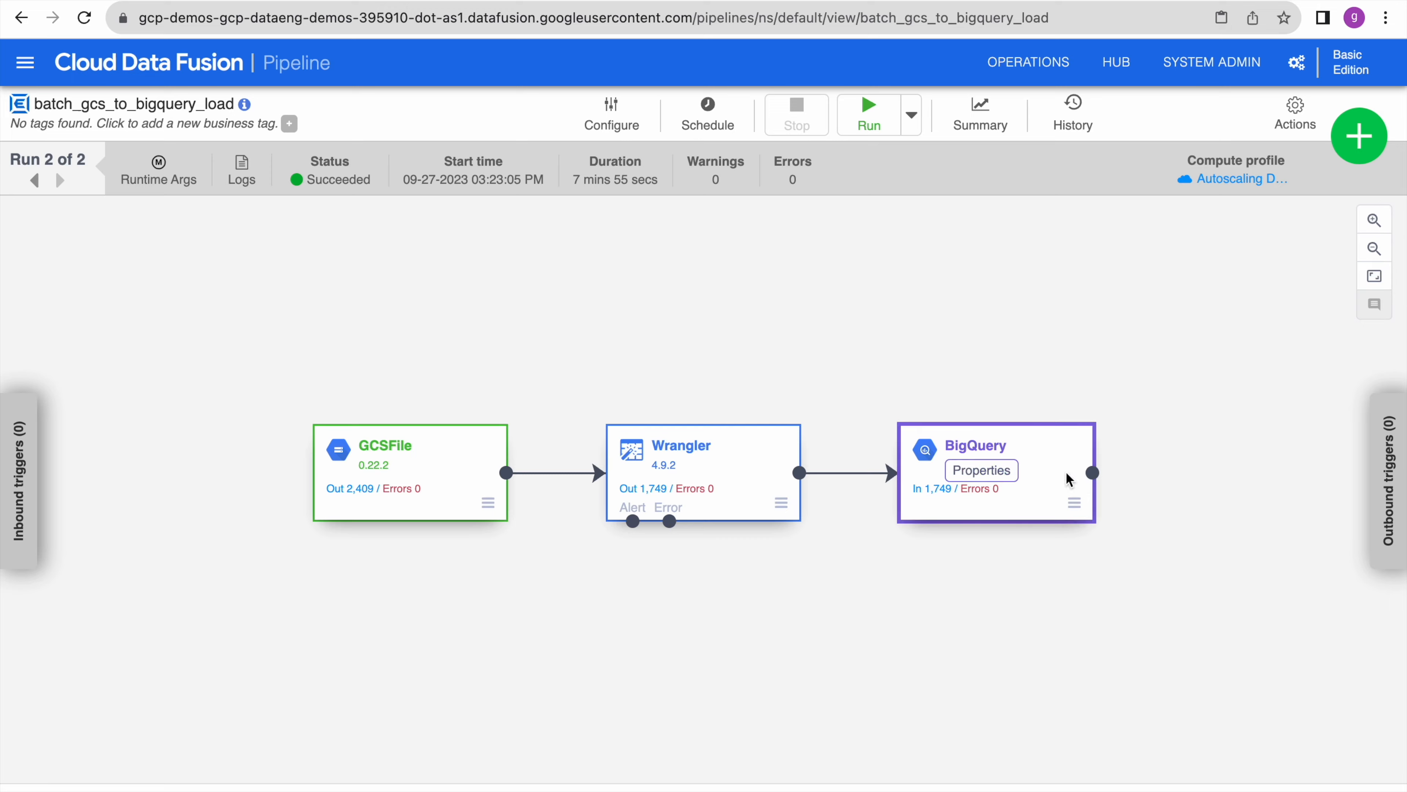
- Check that the BigQuery sink targets table nse_stocks_daily_prices in dataset gcp_demos
{"action": "left_click", "coordinate": [978, 477]}
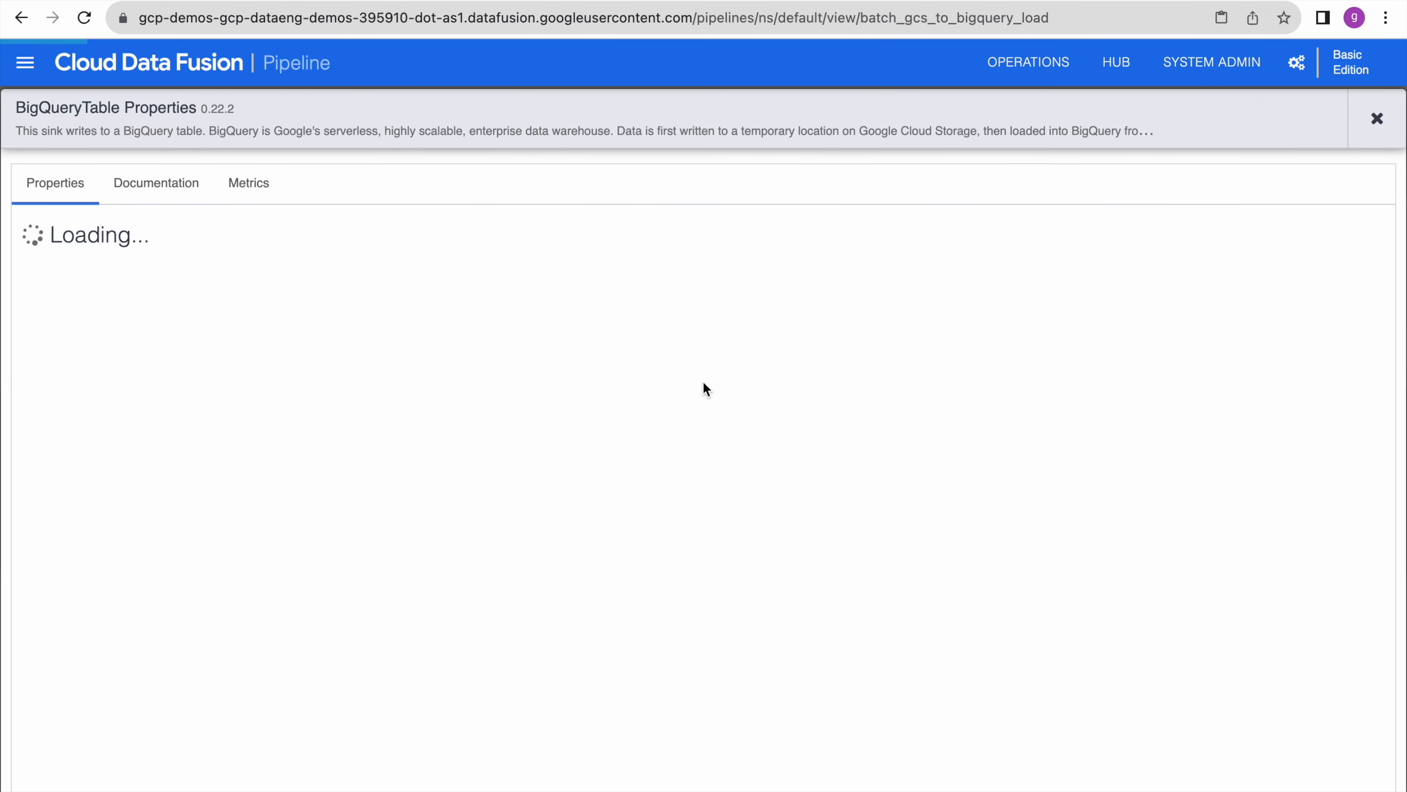
{"action": "scroll", "coordinate": [827, 532], "scroll_direction": "down", "scroll_amount": 10}
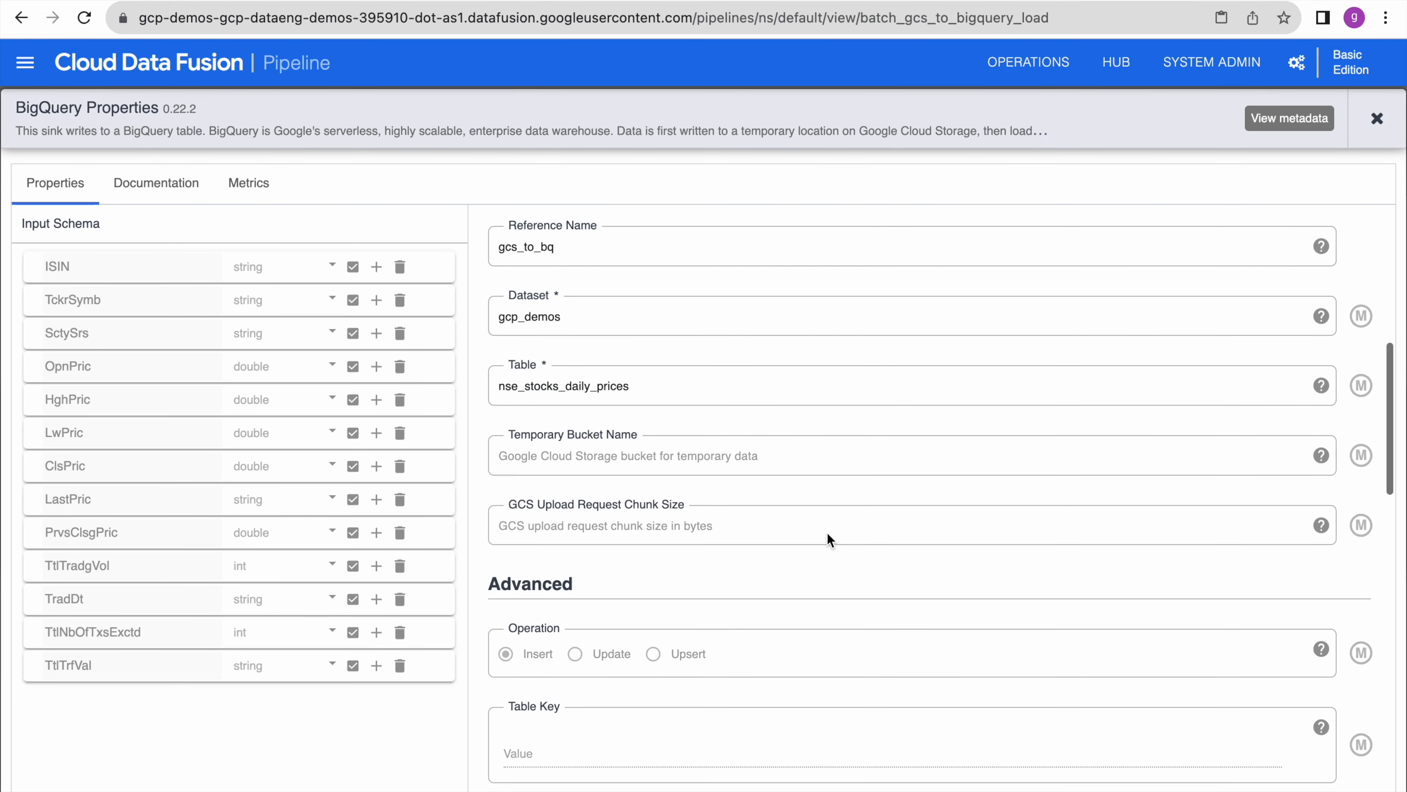
{"action": "double_click", "coordinate": [543, 387]}
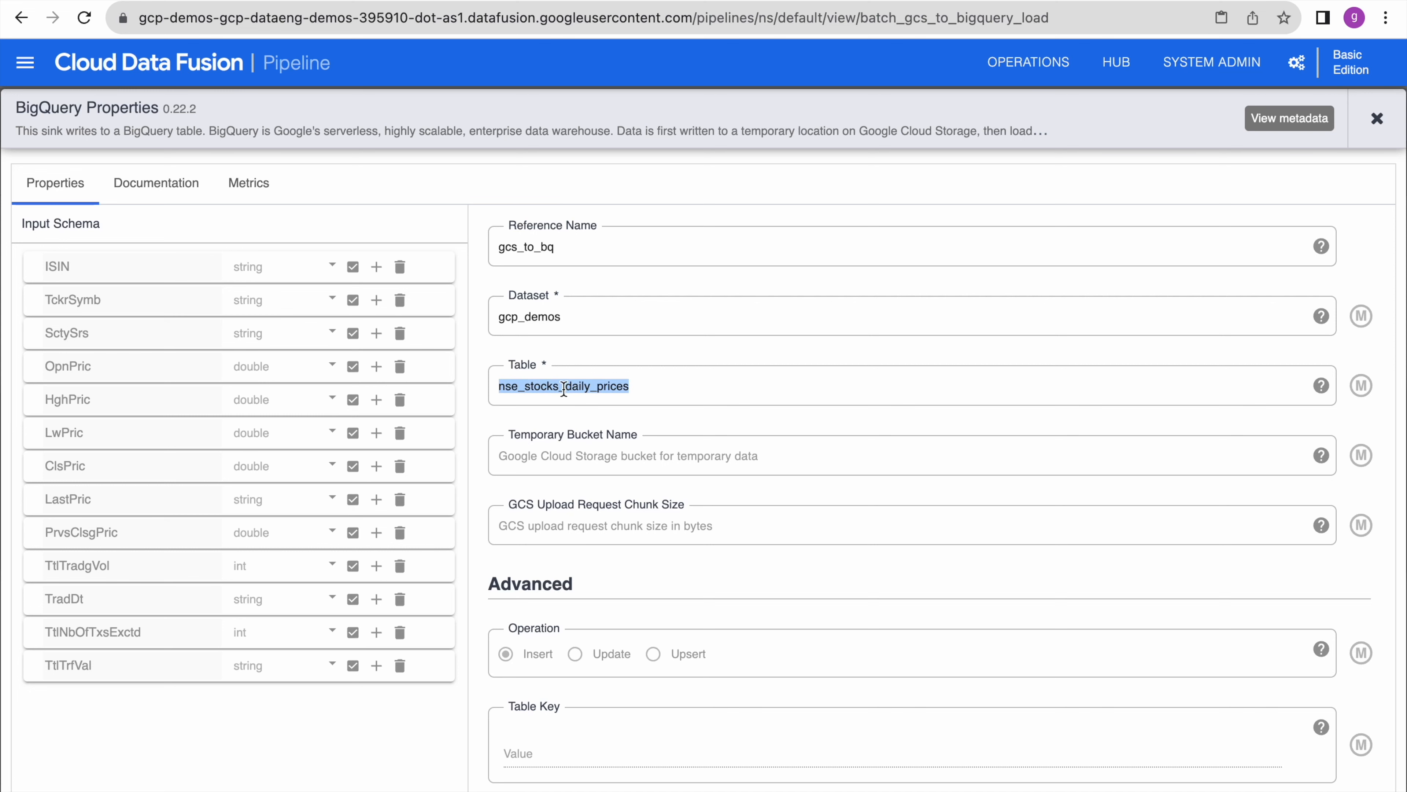
{"action": "left_click", "coordinate": [855, 2]}
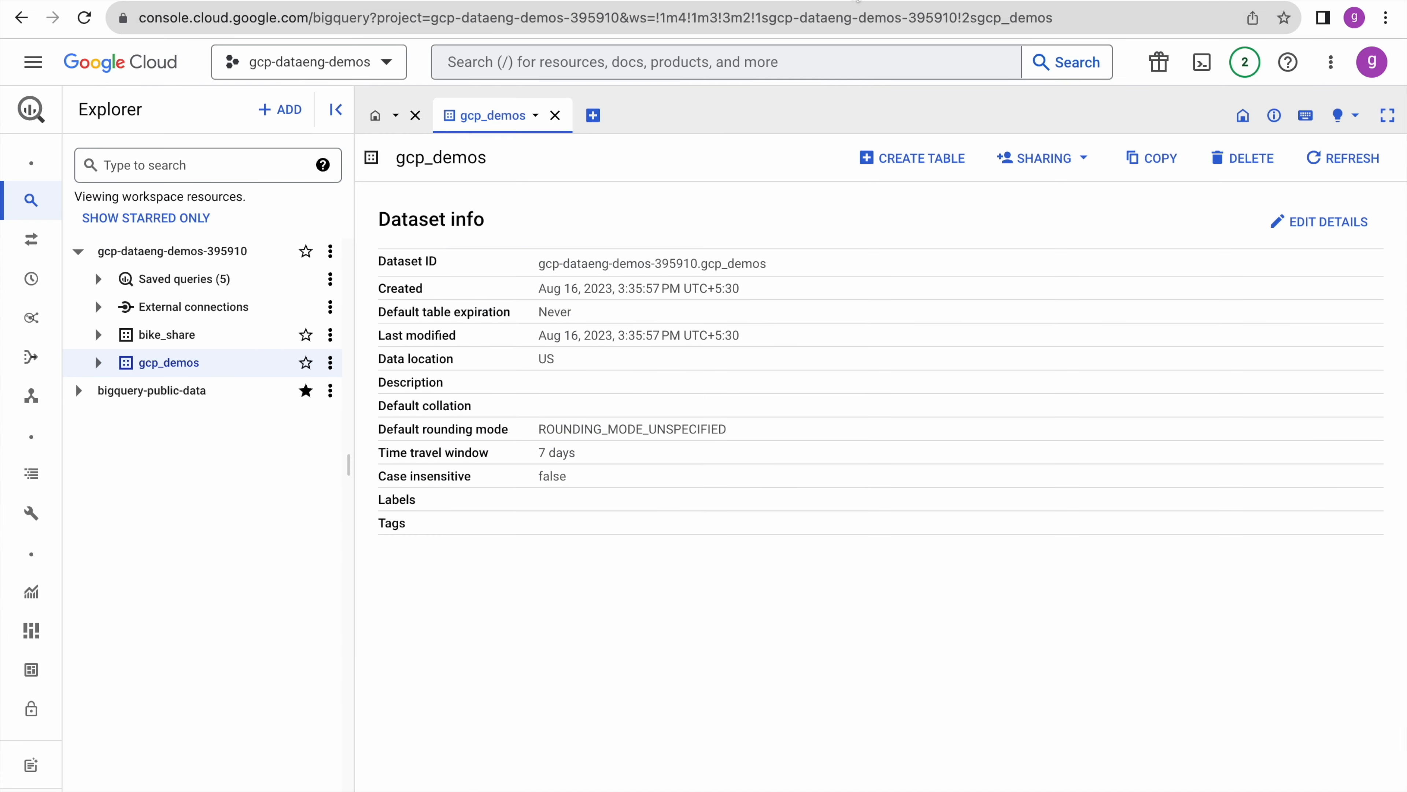
- Preview gcp_demos.nse_stocks_daily_prices in BigQuery to confirm 1,749 loaded rows, then return to the pipeline graph
{"action": "left_click", "coordinate": [105, 369]}
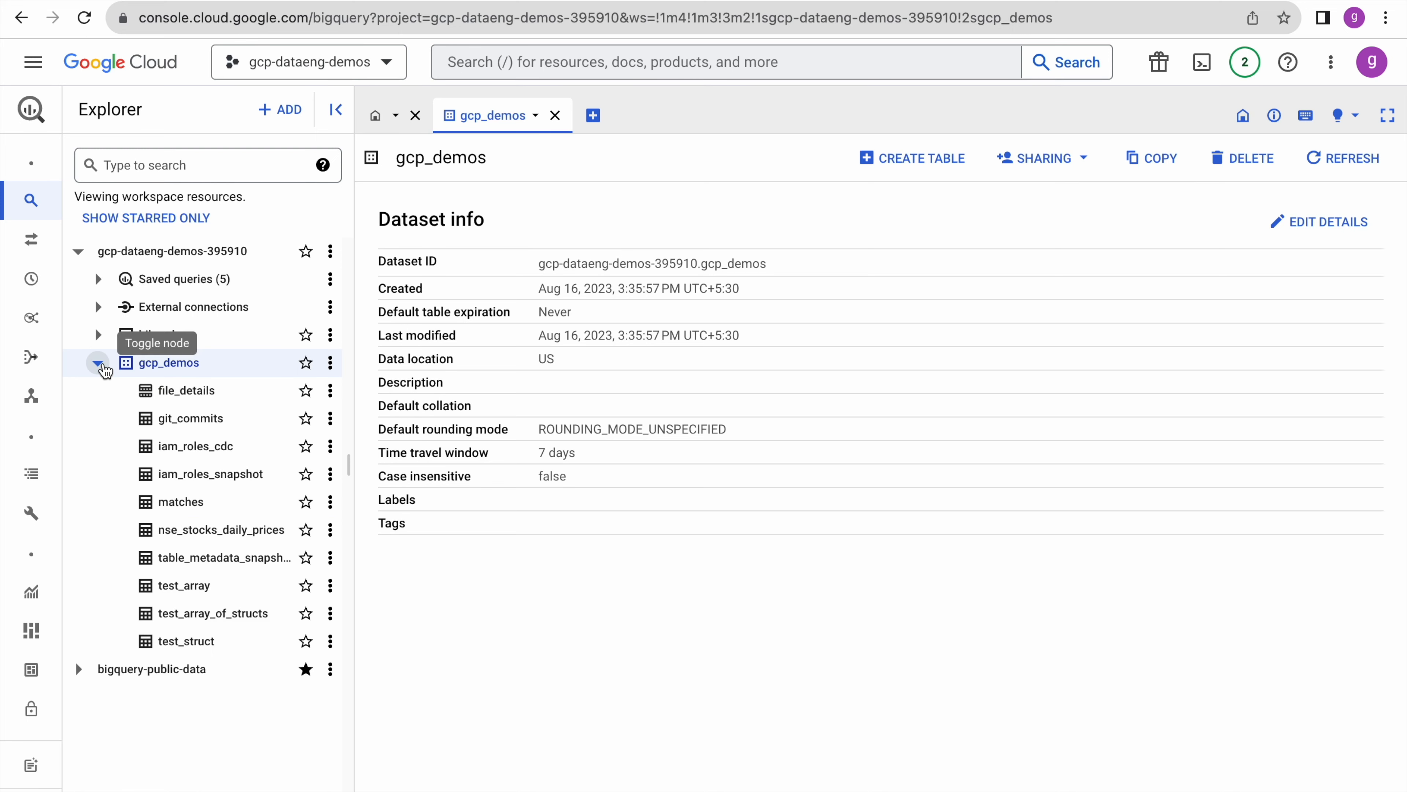
{"action": "left_click_drag", "start_coordinate": [353, 515], "coordinate": [411, 515]}
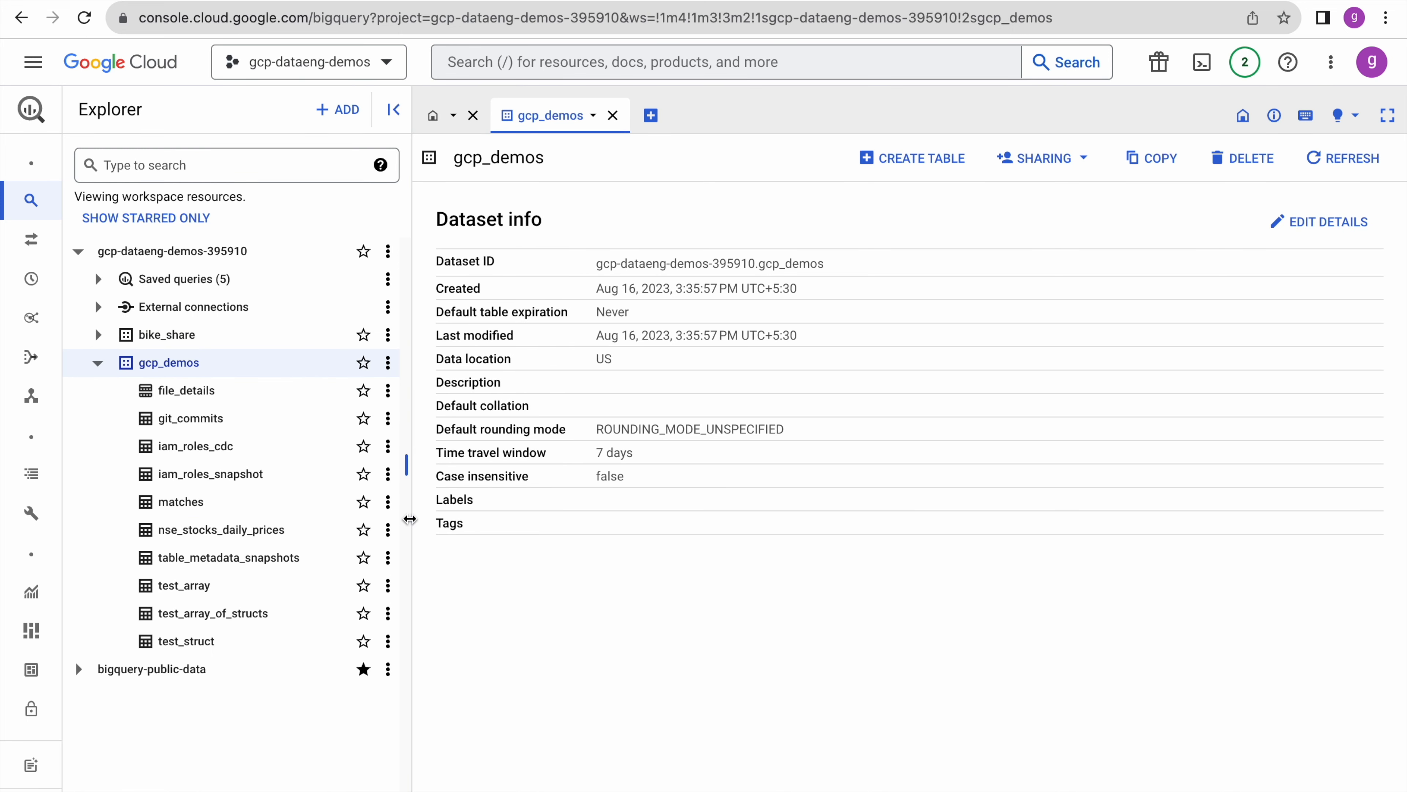
{"action": "left_click", "coordinate": [232, 533]}
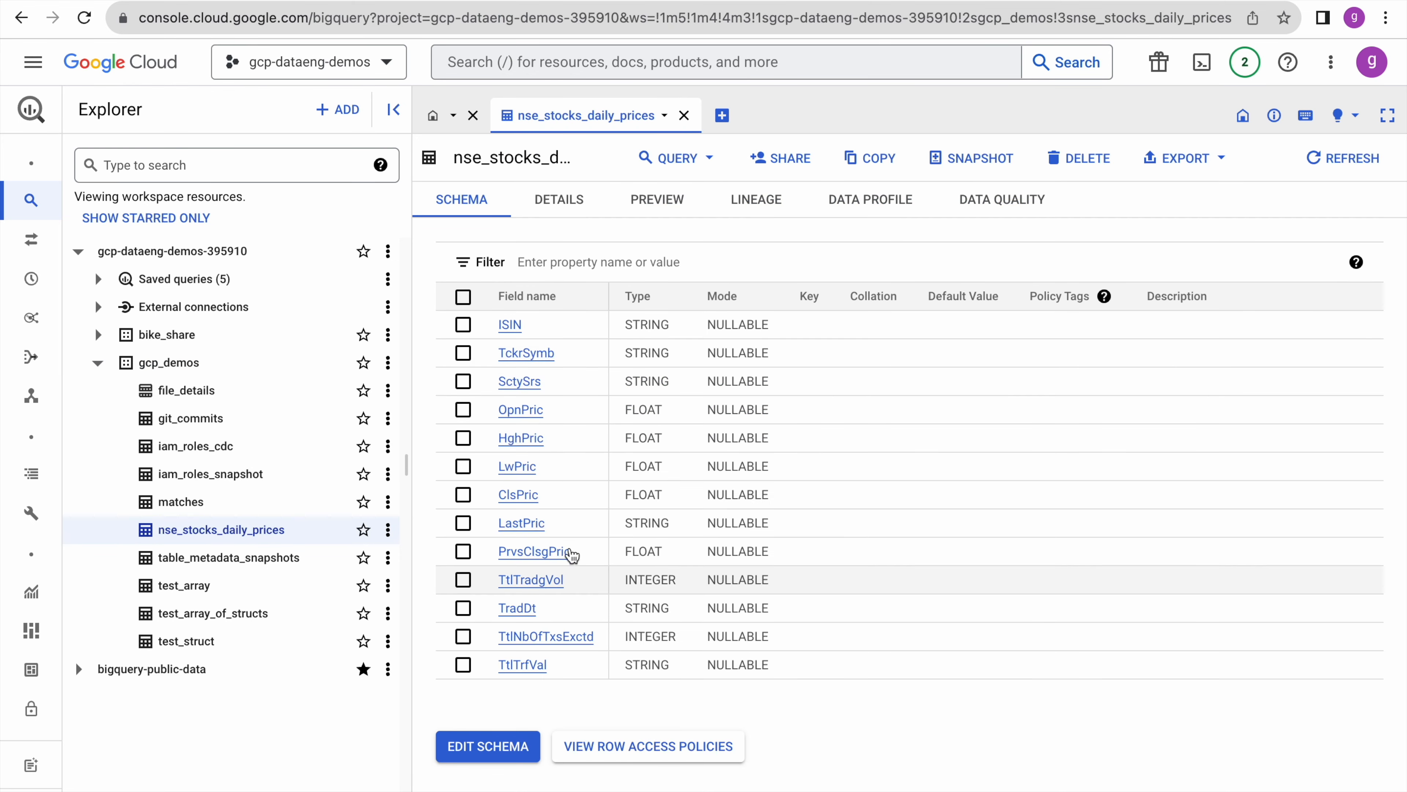
{"action": "left_click", "coordinate": [594, 14]}
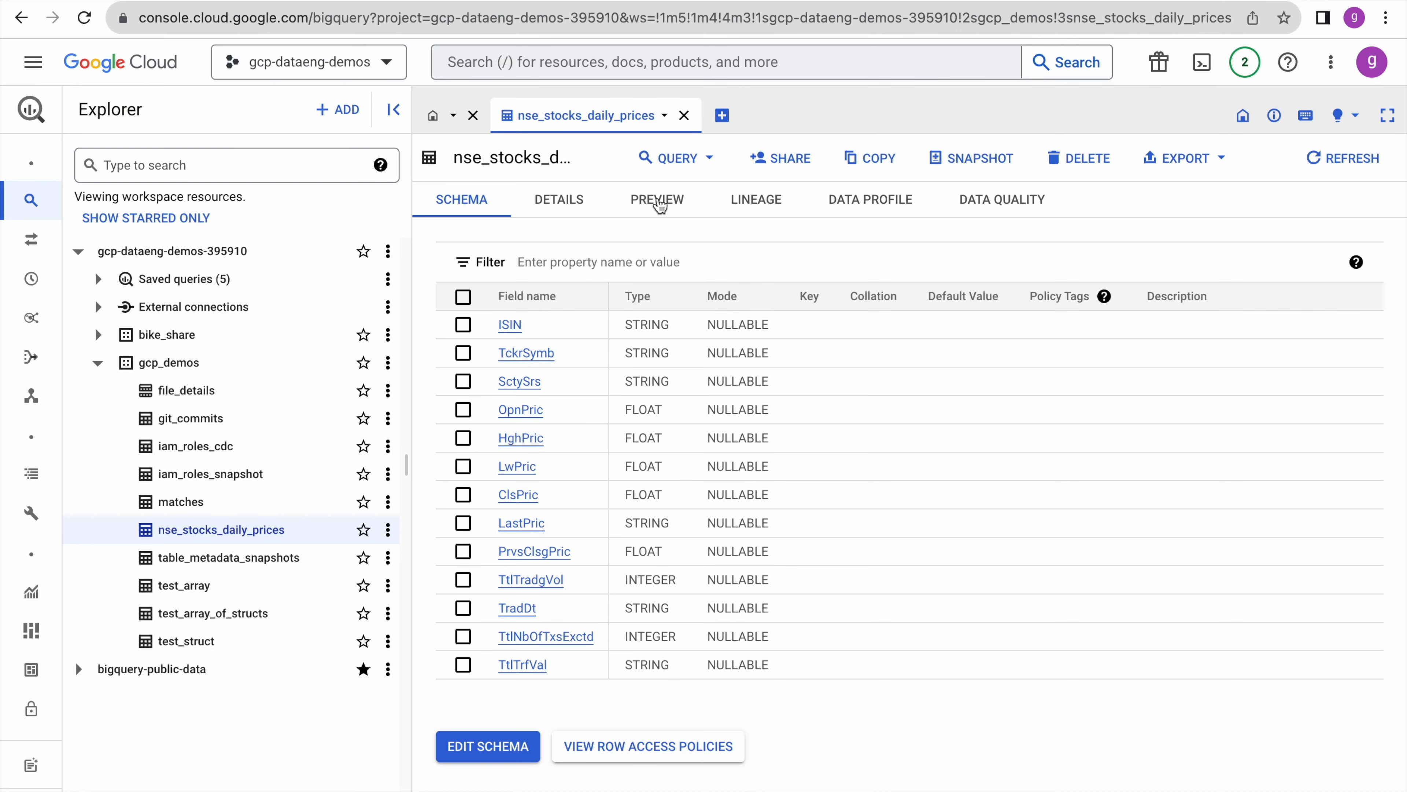
{"action": "left_click", "coordinate": [659, 206]}
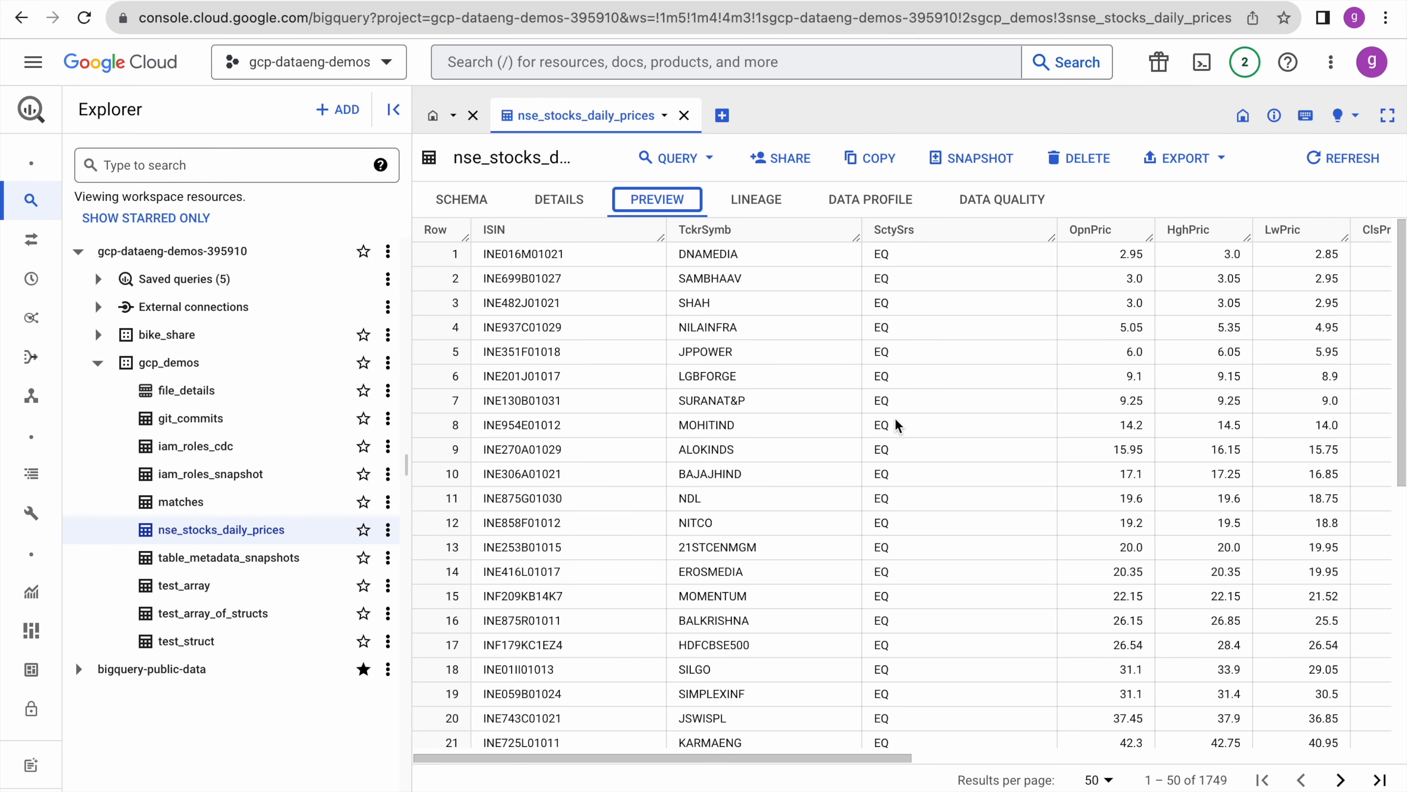
{"action": "left_click_drag", "start_coordinate": [681, 759], "coordinate": [1297, 759]}
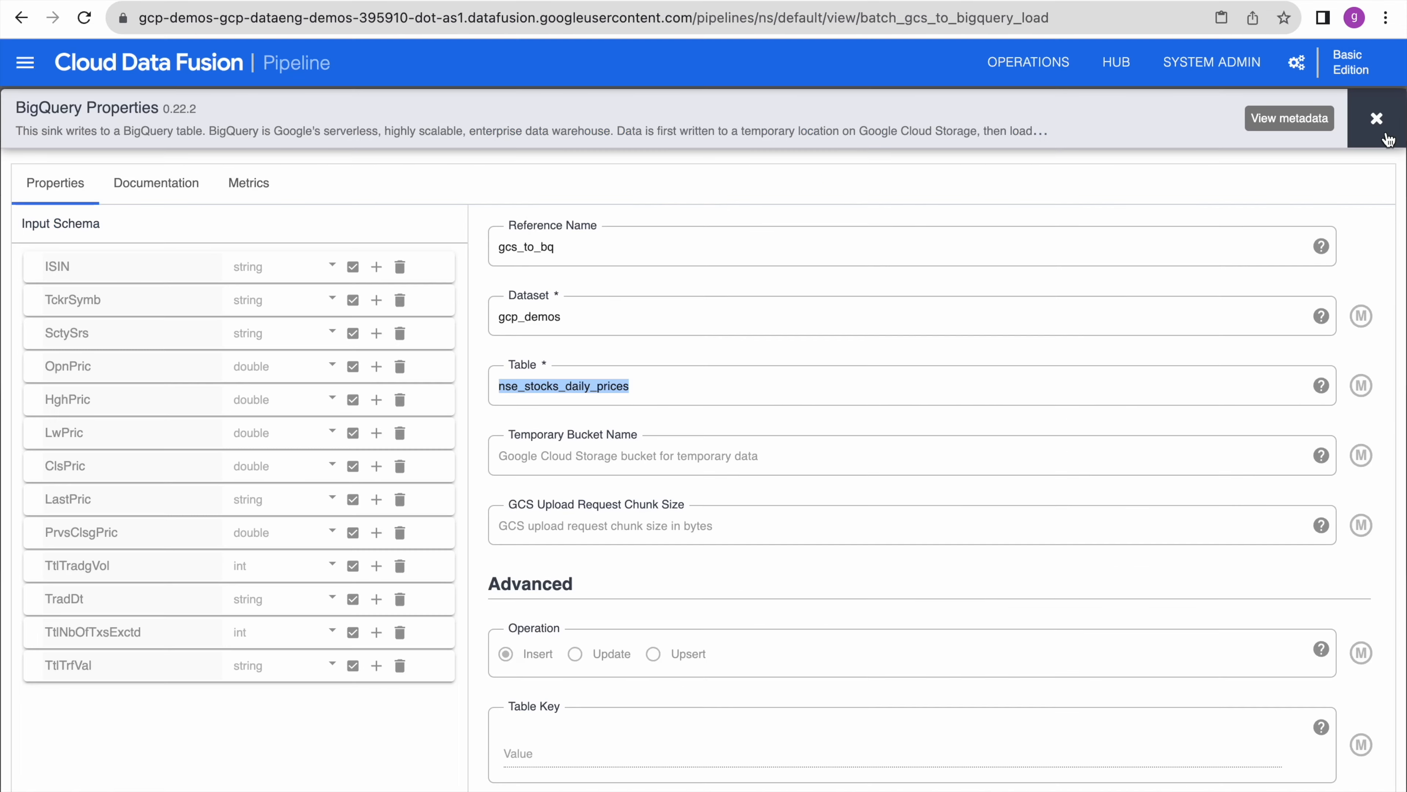
{"action": "left_click", "coordinate": [1389, 138]}
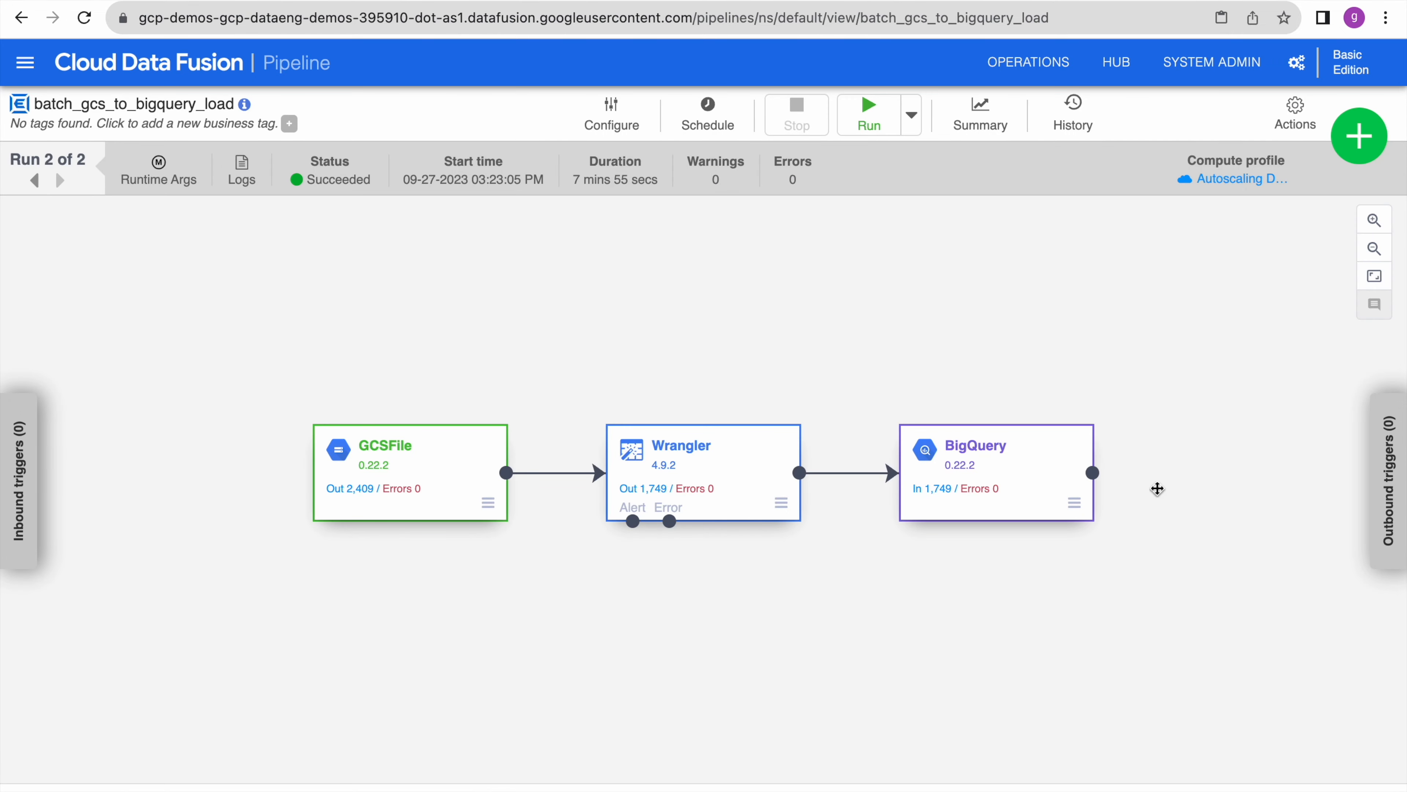
- Open the pipeline's run summary charting 2 runs, errors, warnings and record counts
{"action": "mouse_move", "coordinate": [948, 495]}
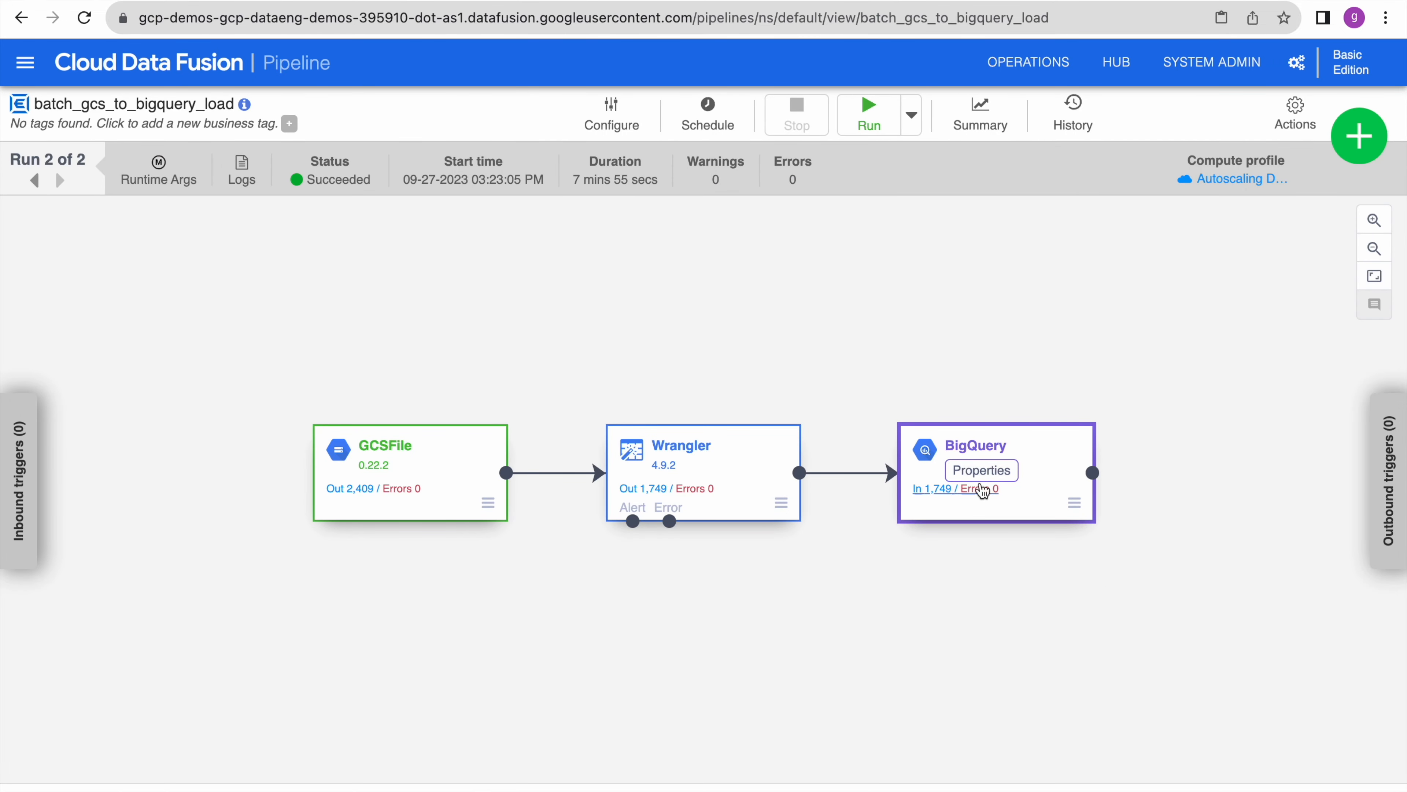
{"action": "mouse_move", "coordinate": [654, 493]}
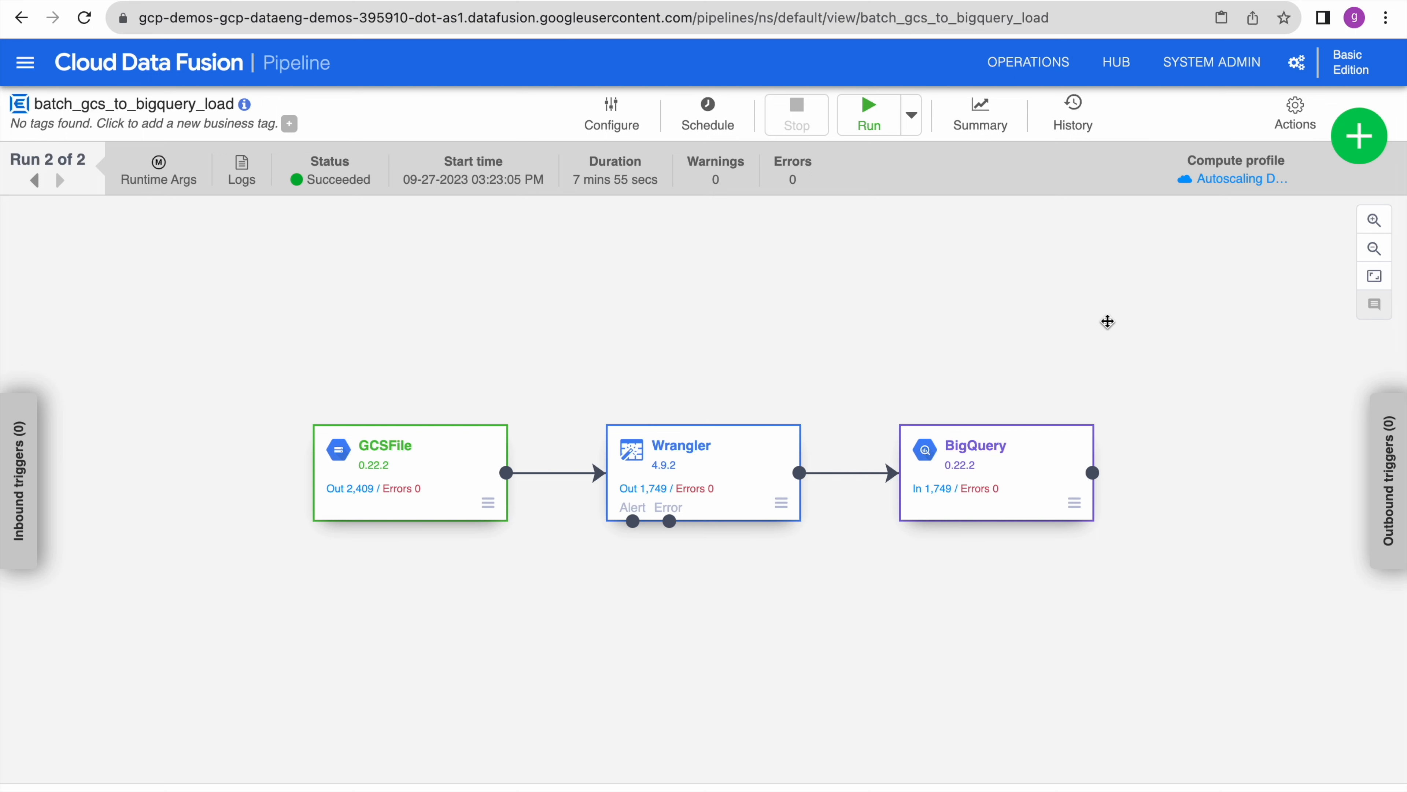
{"action": "left_click", "coordinate": [982, 113]}
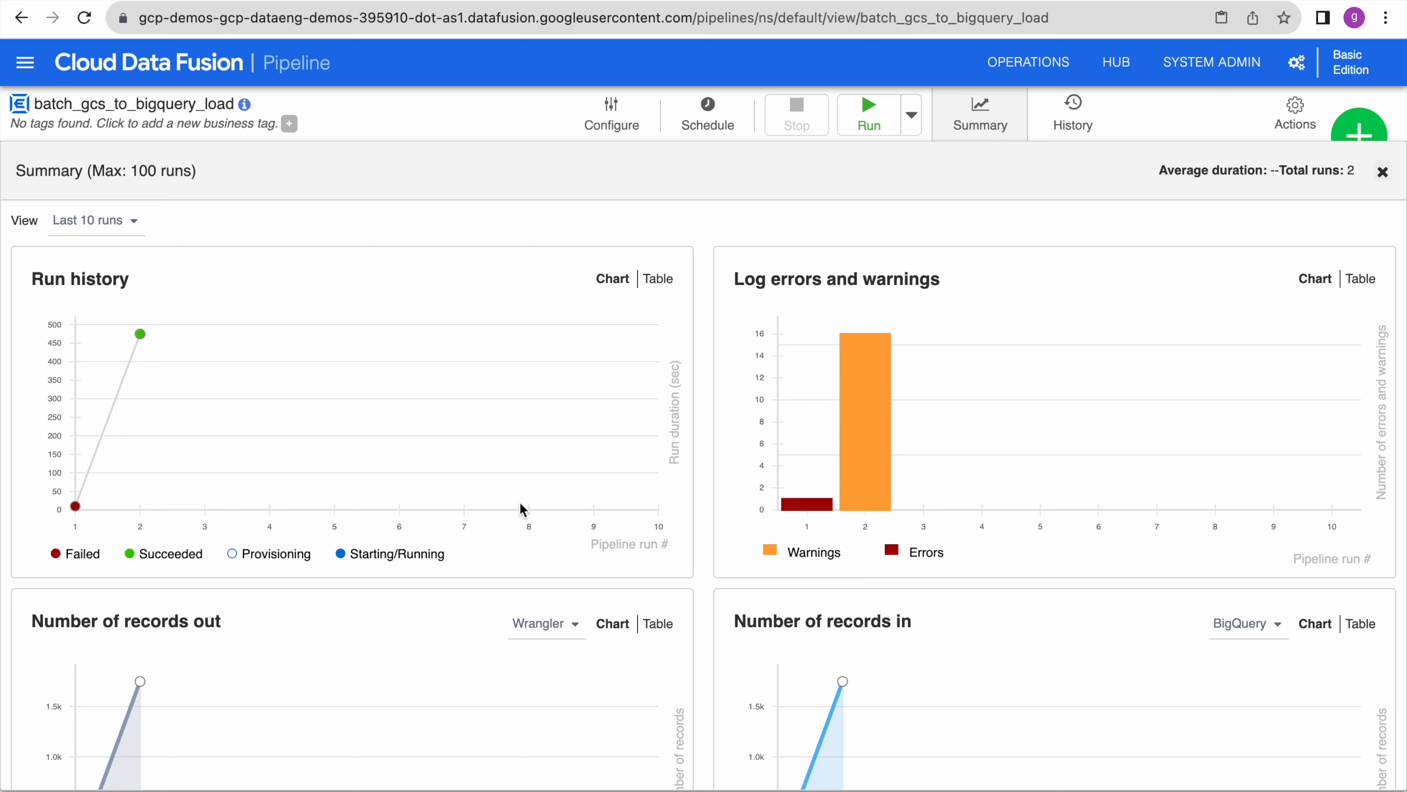
- Inspect run details: run 1 failed and run 2 succeeded
{"action": "left_click", "coordinate": [75, 508]}
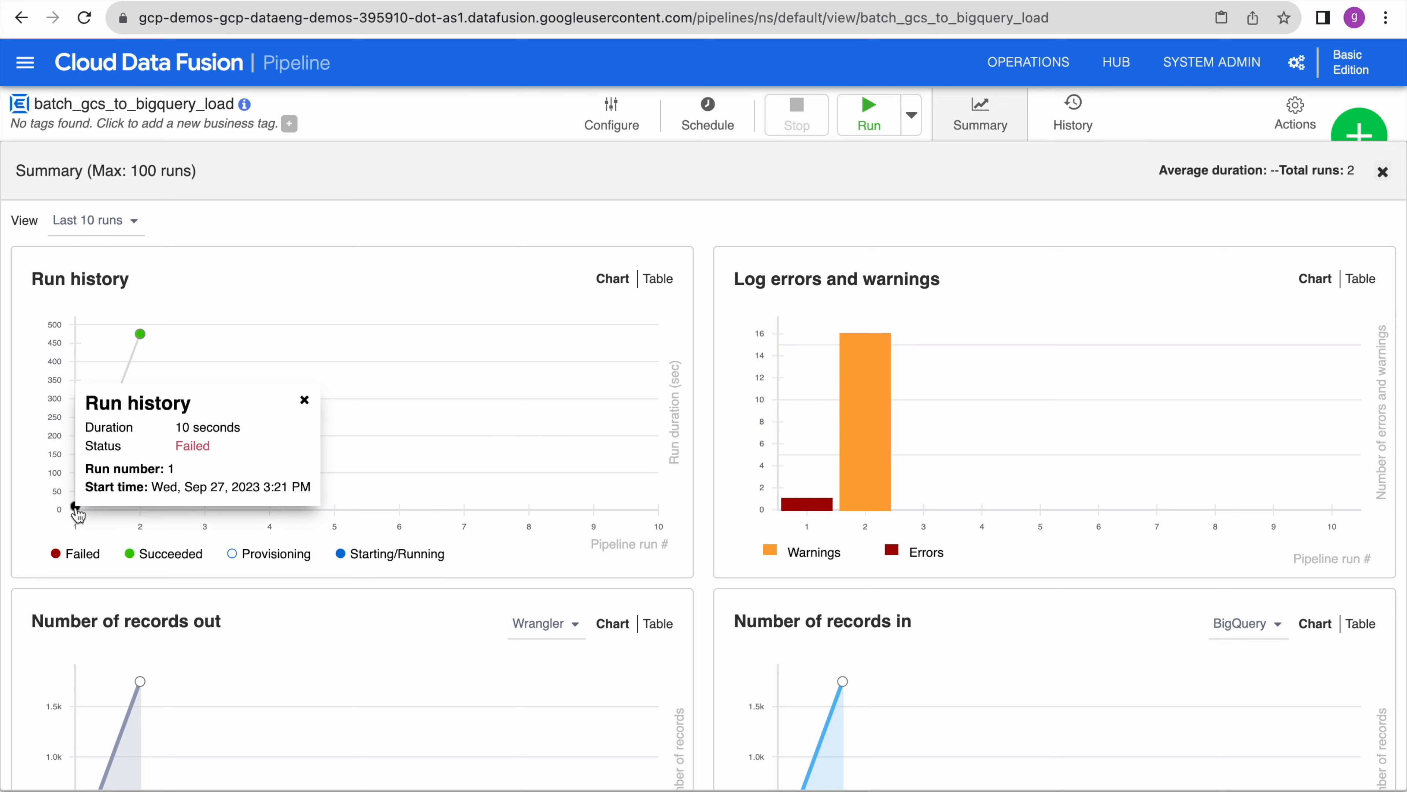
{"action": "left_click", "coordinate": [139, 336]}
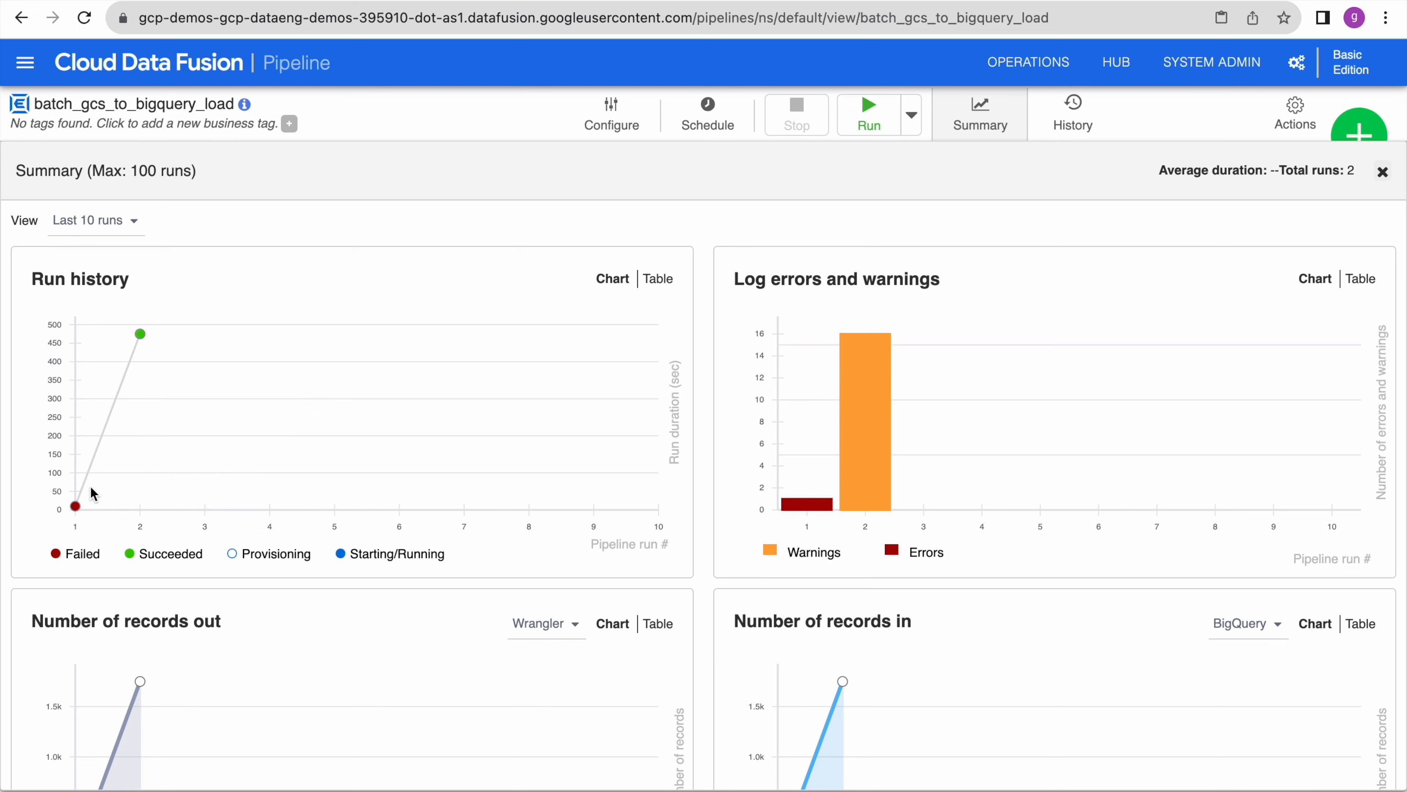
{"action": "mouse_move", "coordinate": [143, 334]}
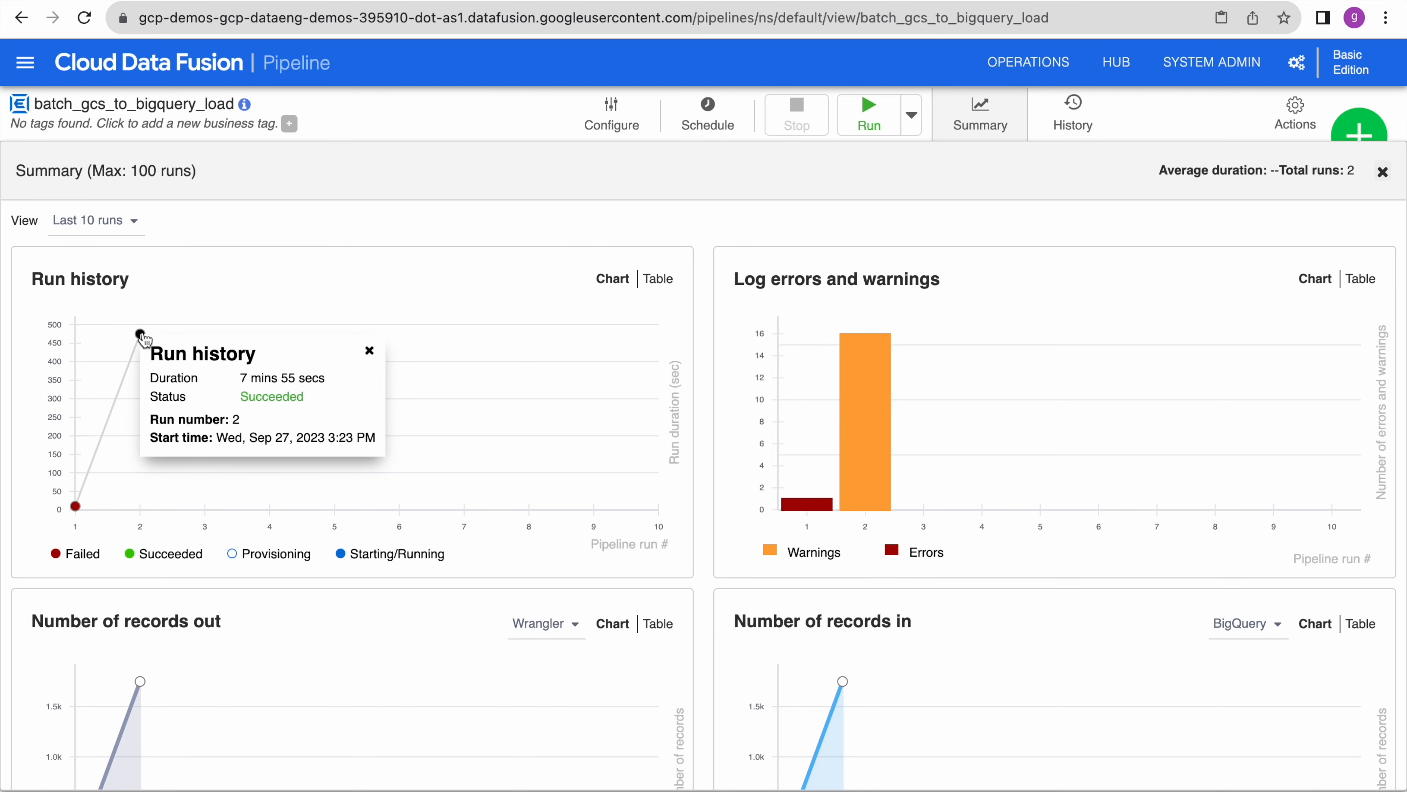
{"action": "left_click", "coordinate": [76, 507]}
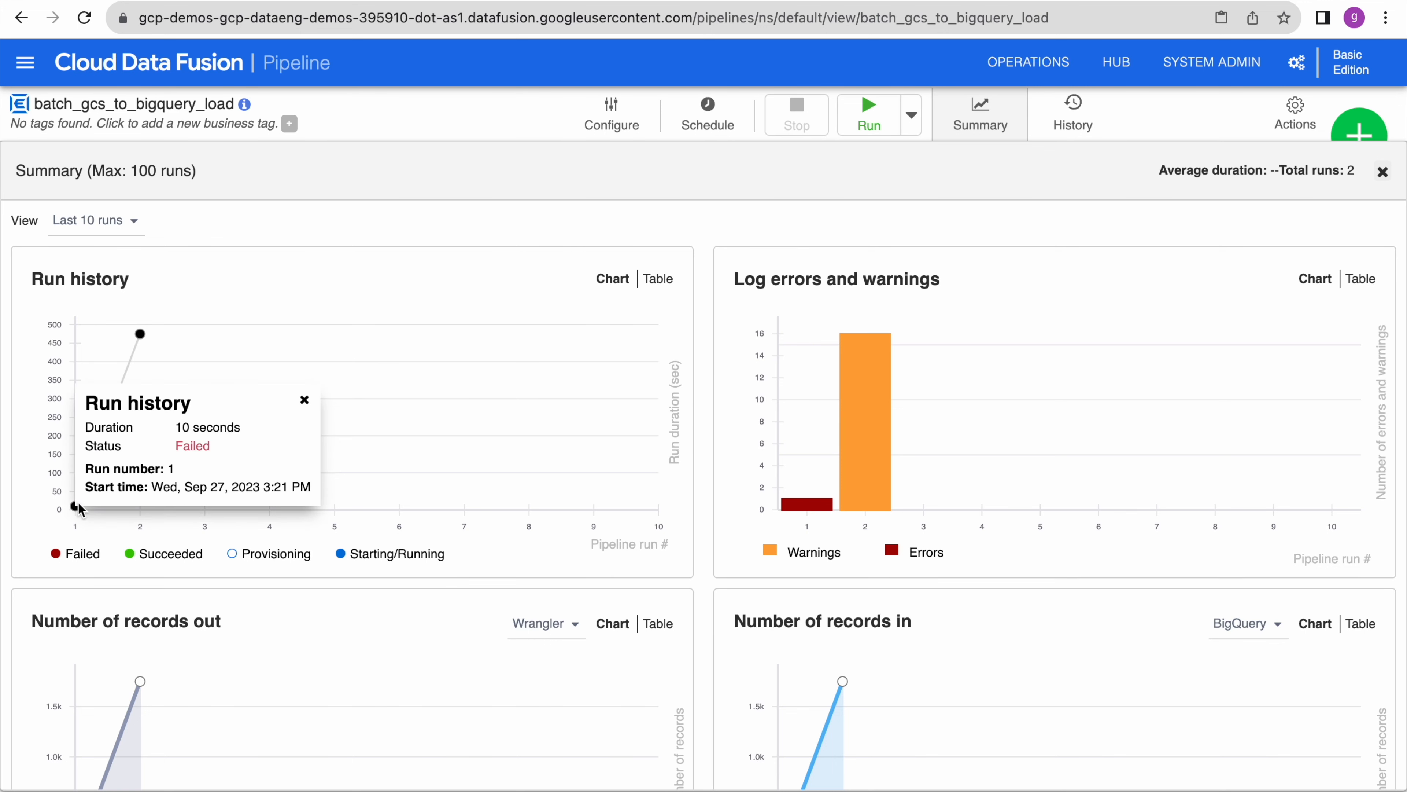
{"action": "left_click", "coordinate": [145, 337]}
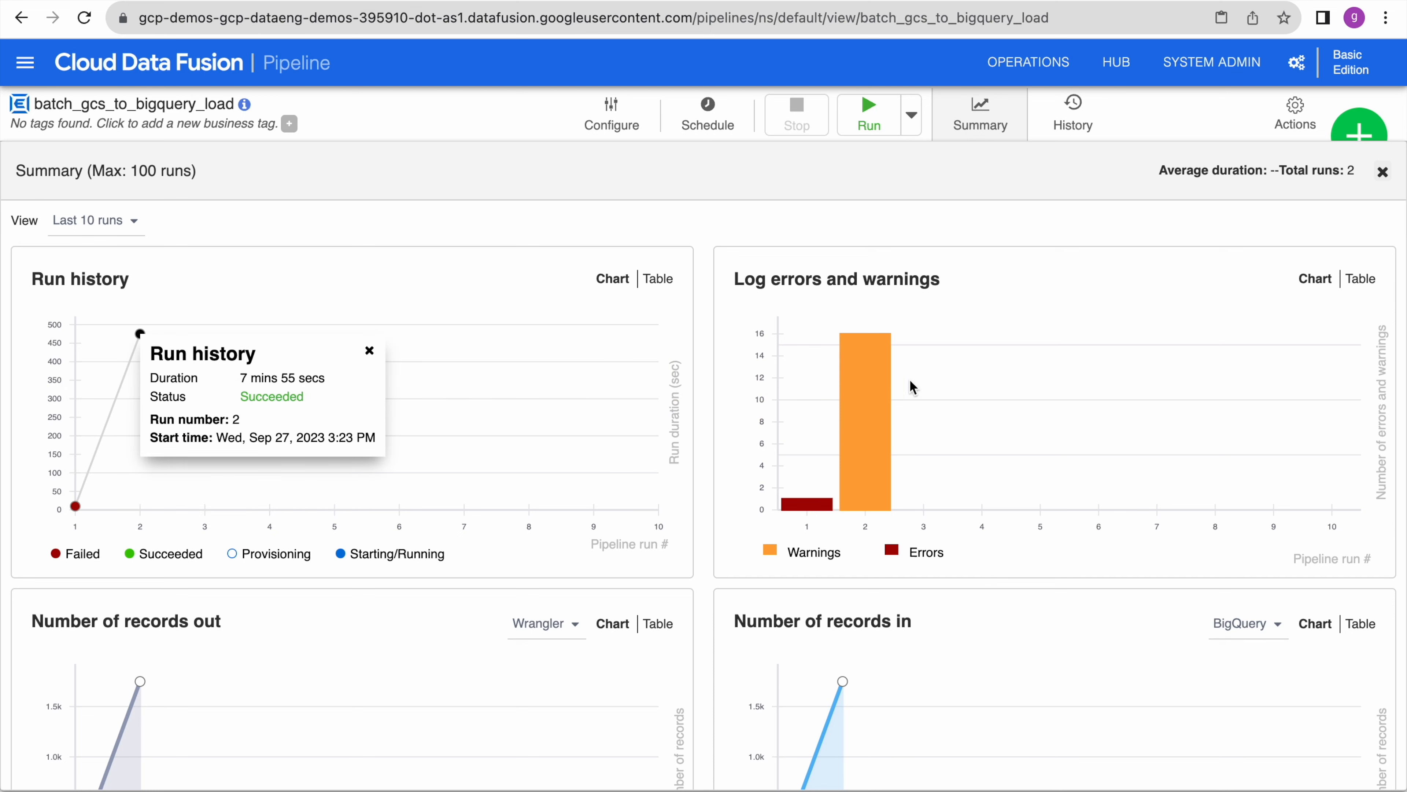
- Read the warning count for run 2 and the error count for run 1
{"action": "mouse_move", "coordinate": [817, 504]}
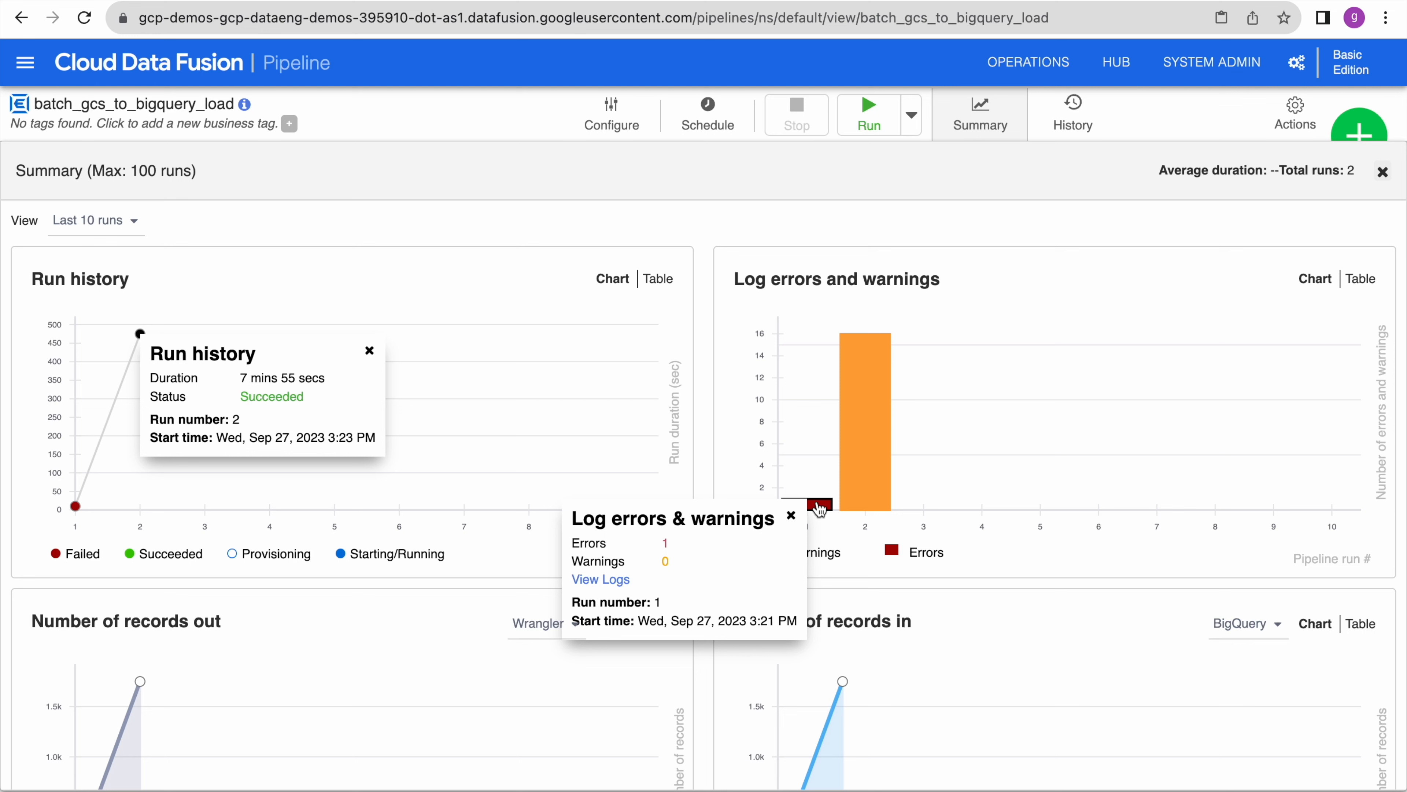
{"action": "left_click", "coordinate": [870, 476]}
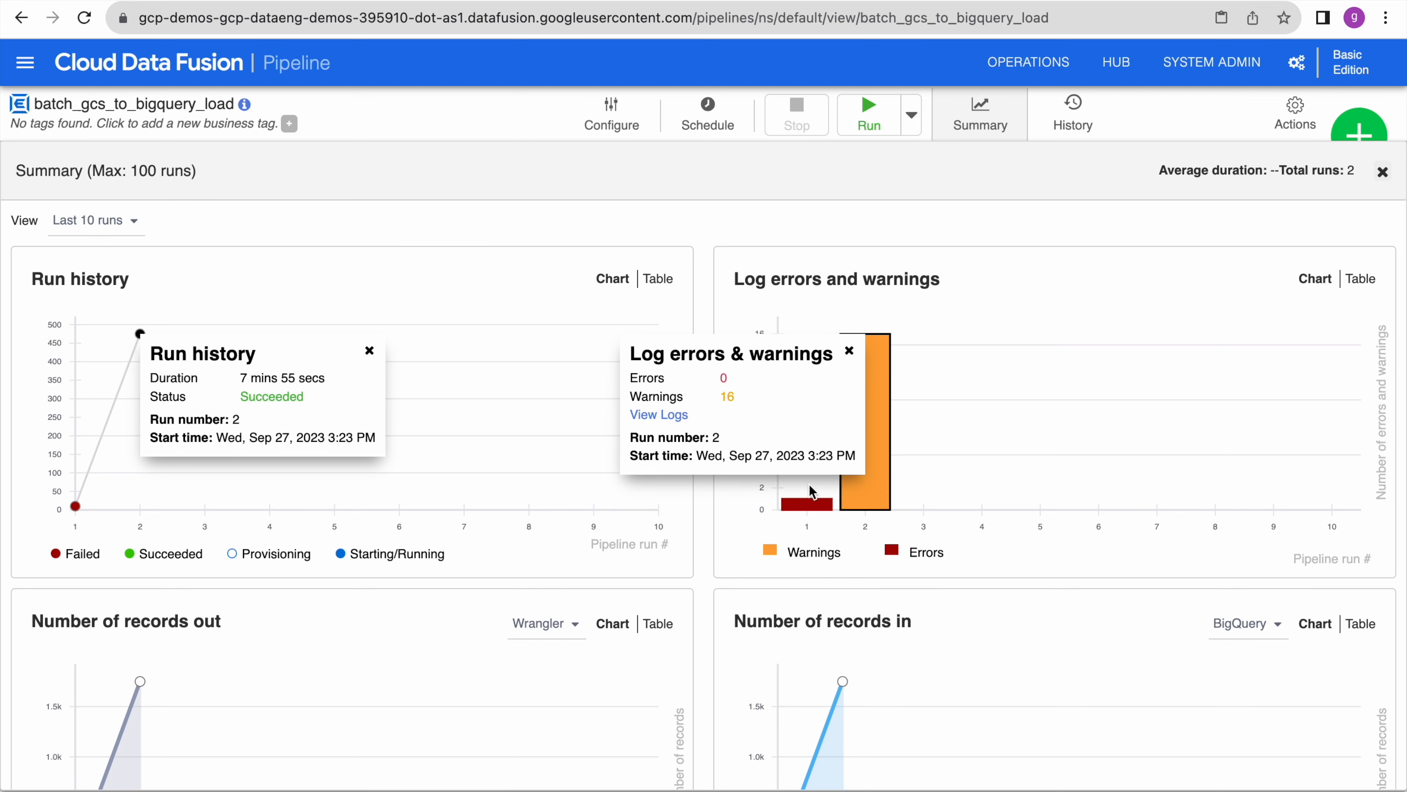
{"action": "left_click", "coordinate": [798, 505]}
{"action": "left_click", "coordinate": [878, 421]}
- Check run 2's record counts (1,749 records into BigQuery), then view the version history
{"action": "scroll", "coordinate": [1045, 565], "scroll_direction": "down", "scroll_amount": 3}
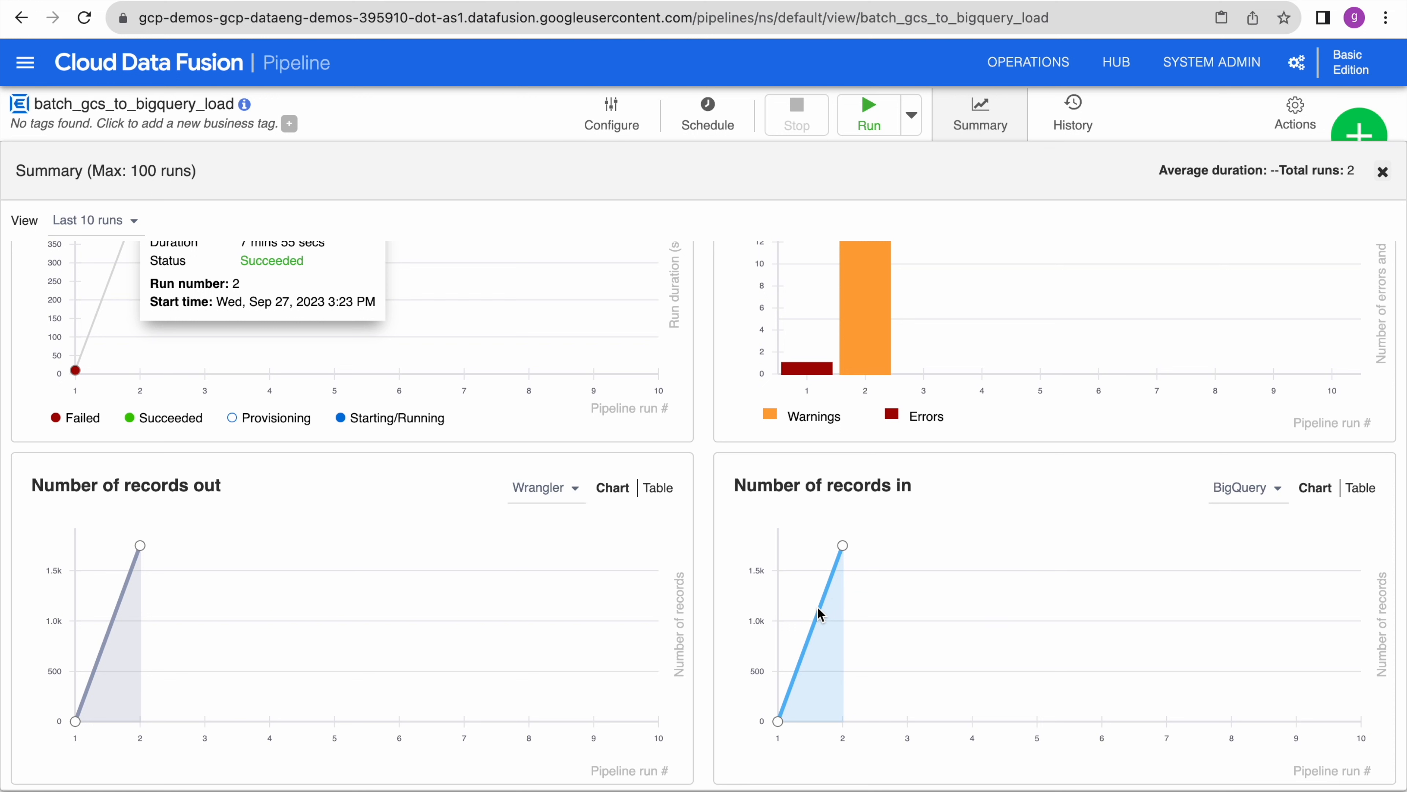
{"action": "left_click", "coordinate": [843, 546]}
{"action": "left_click", "coordinate": [140, 545]}
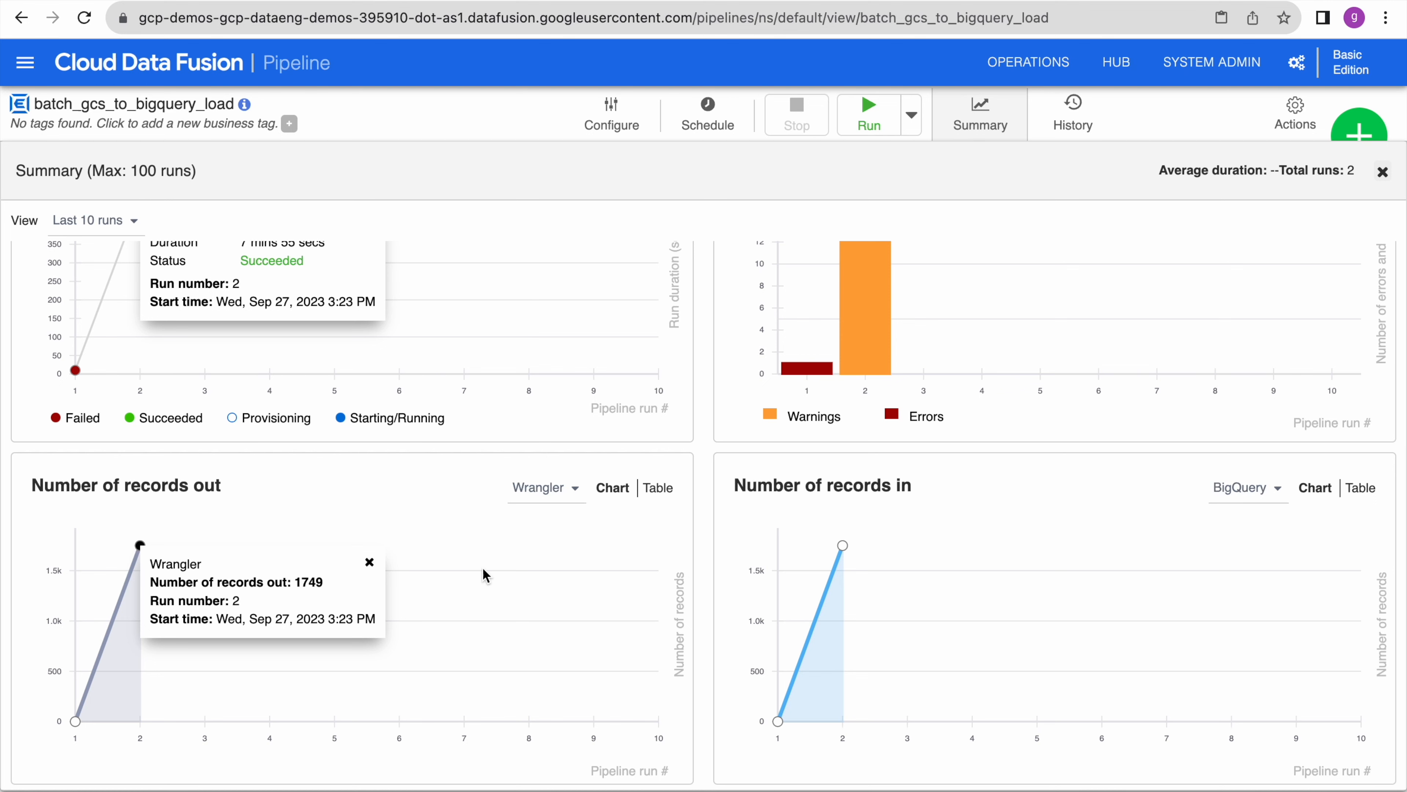
{"action": "left_click", "coordinate": [844, 546]}
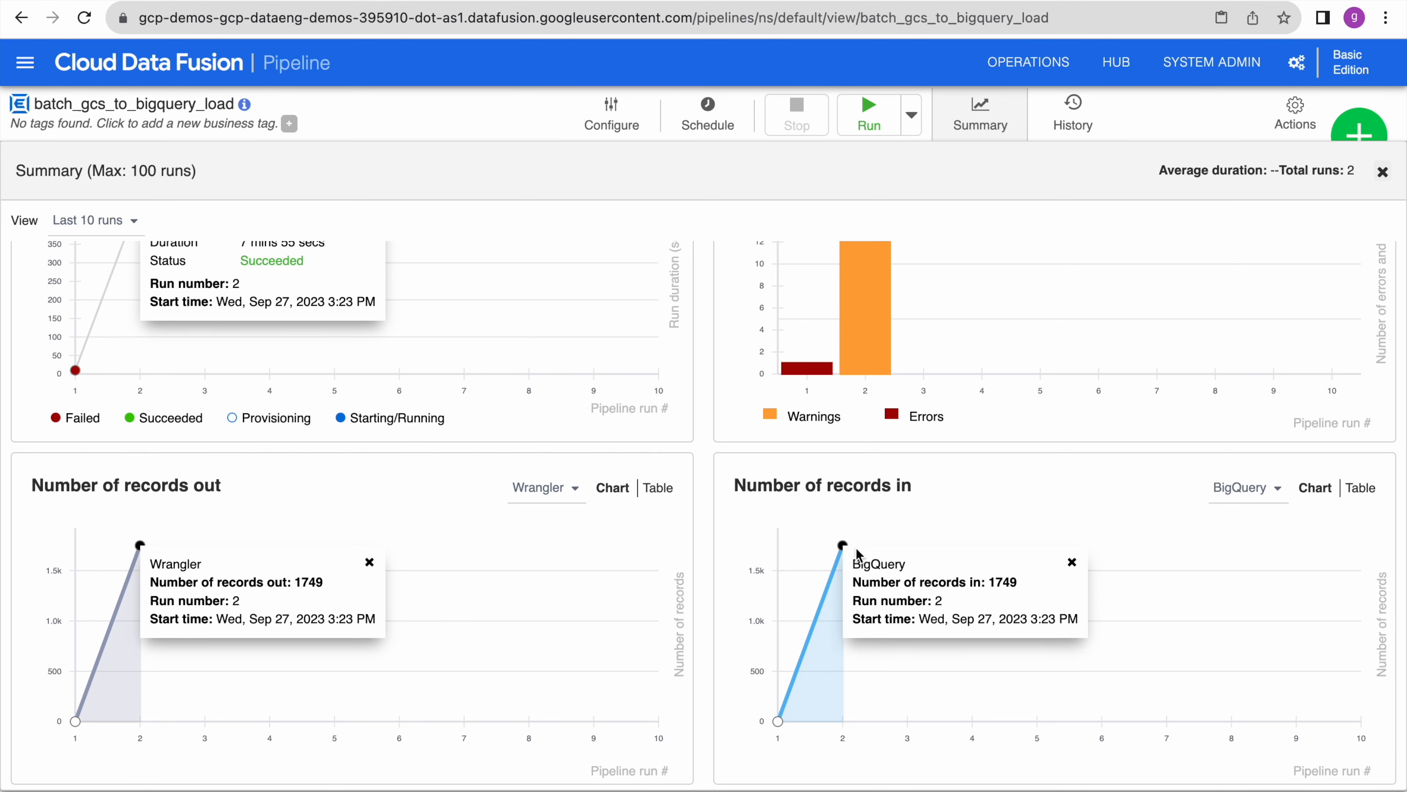
{"action": "scroll", "coordinate": [992, 529], "scroll_direction": "down", "scroll_amount": 1}
{"action": "scroll", "coordinate": [991, 533], "scroll_direction": "up", "scroll_amount": 3}
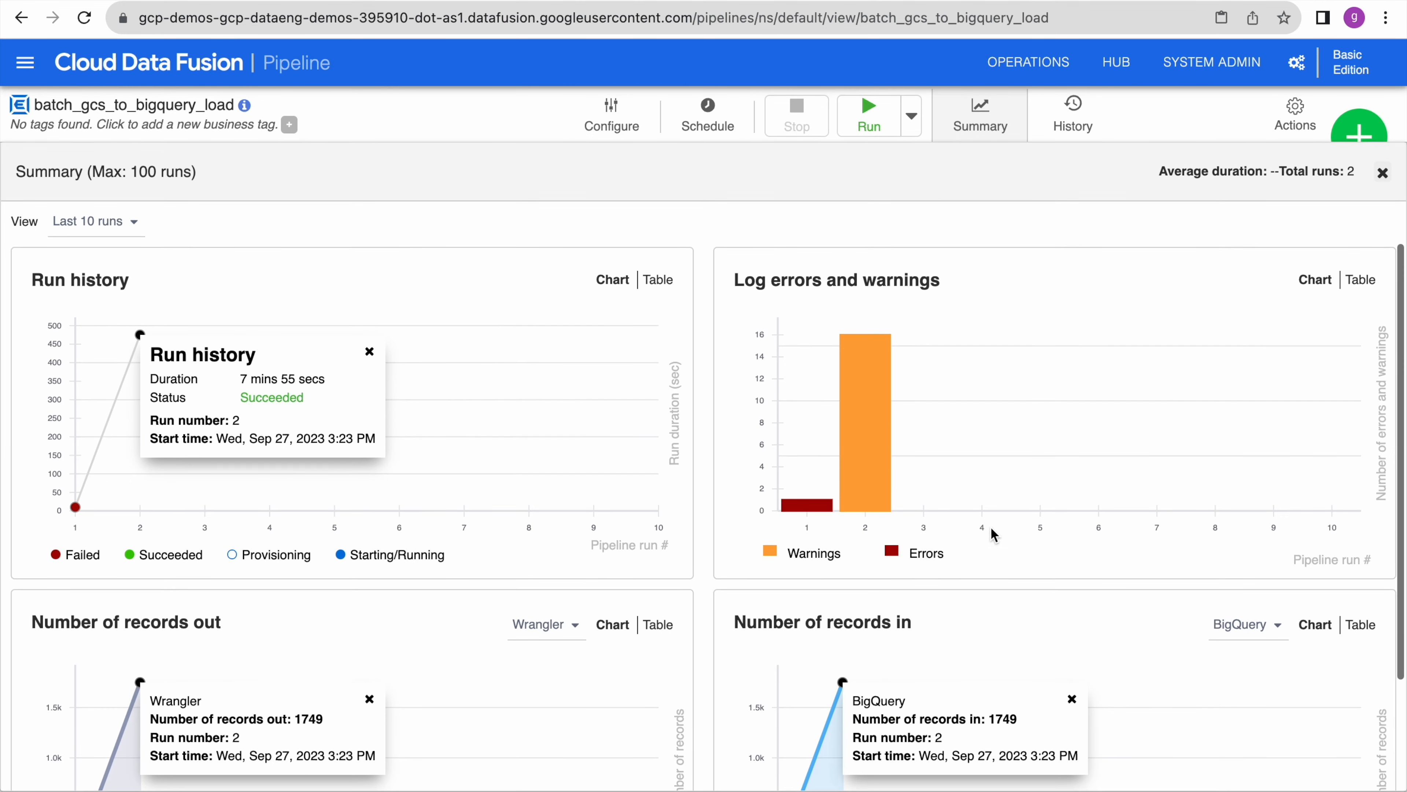
{"action": "scroll", "coordinate": [992, 533], "scroll_direction": "down", "scroll_amount": 3}
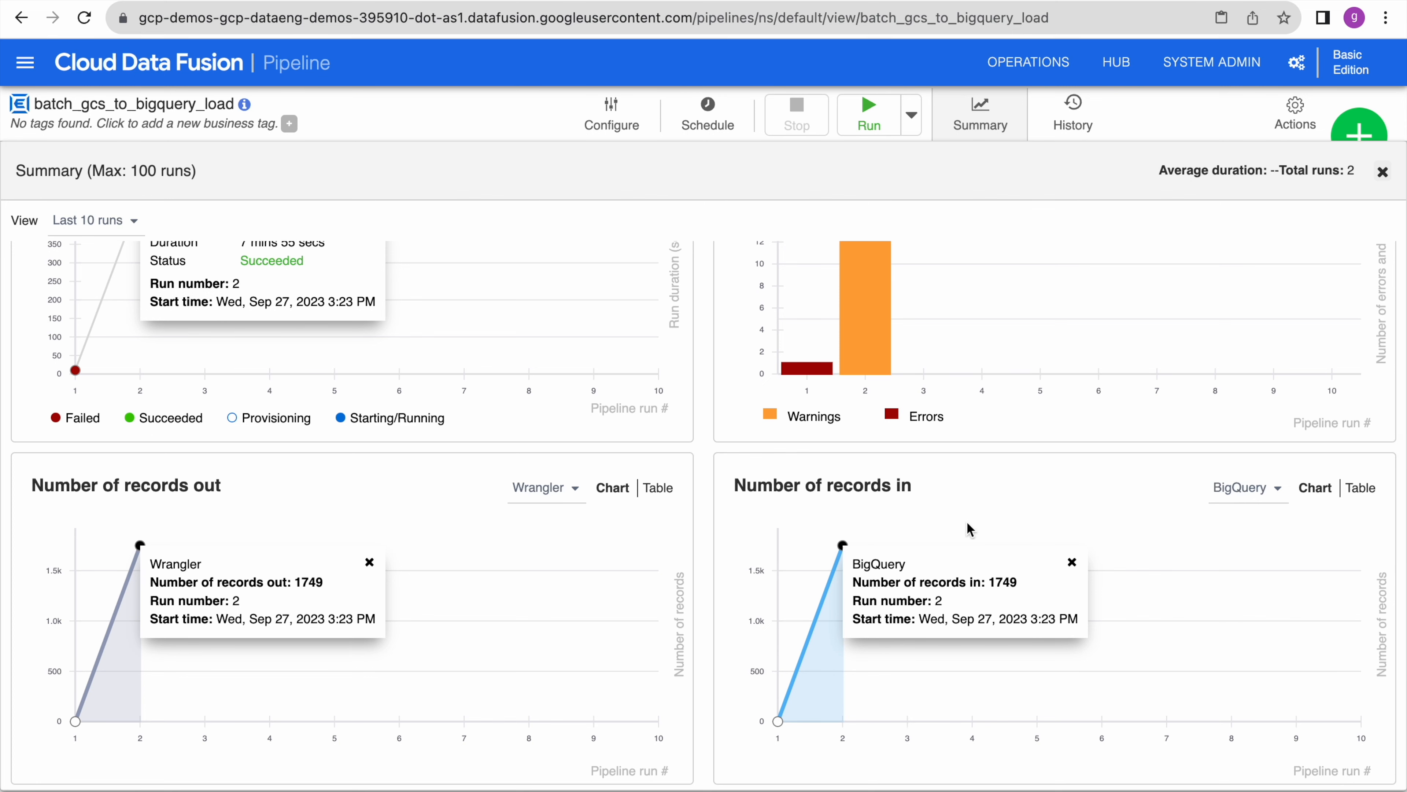
{"action": "scroll", "coordinate": [1273, 538], "scroll_direction": "up", "scroll_amount": 1}
{"action": "scroll", "coordinate": [1273, 537], "scroll_direction": "up", "scroll_amount": 2}
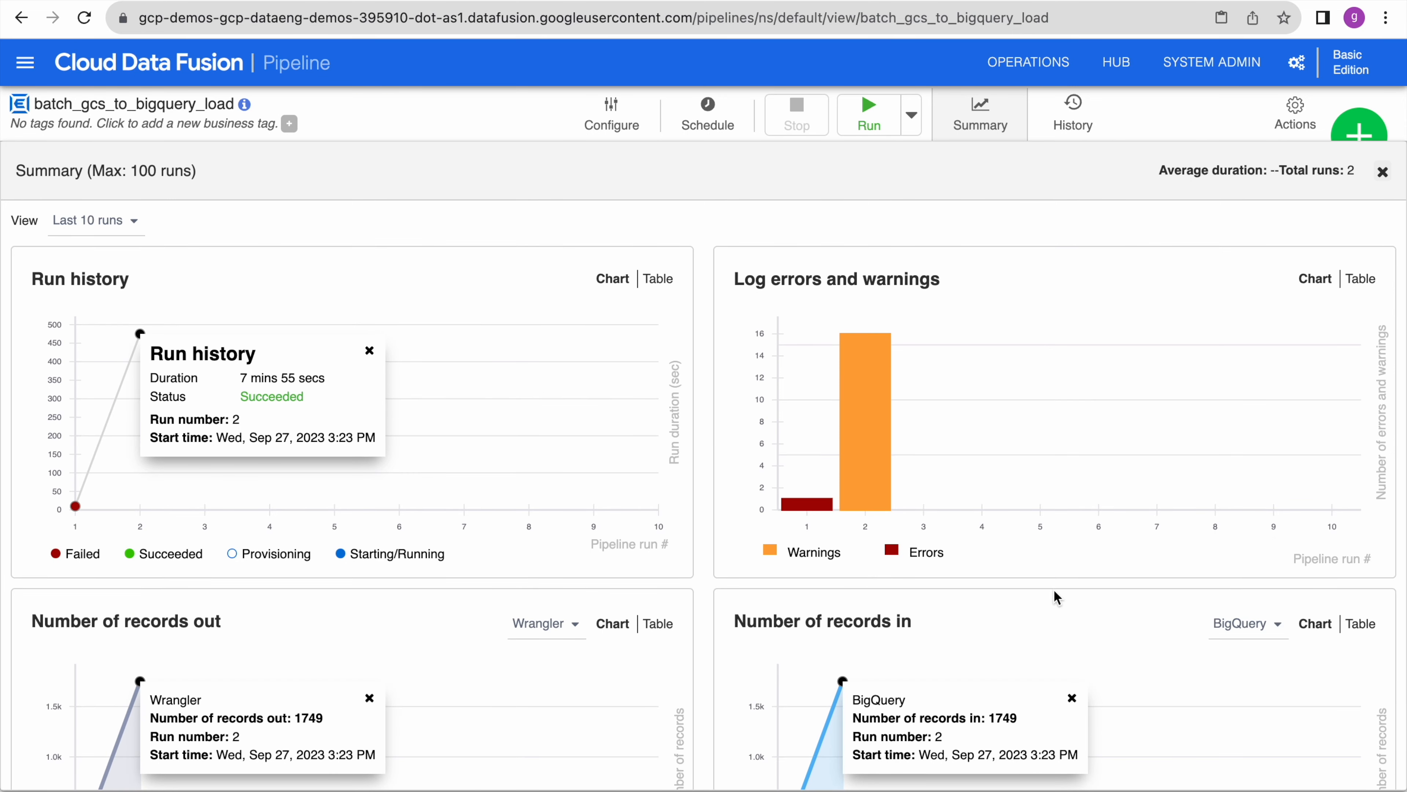
{"action": "scroll", "coordinate": [1054, 589], "scroll_direction": "down", "scroll_amount": 3}
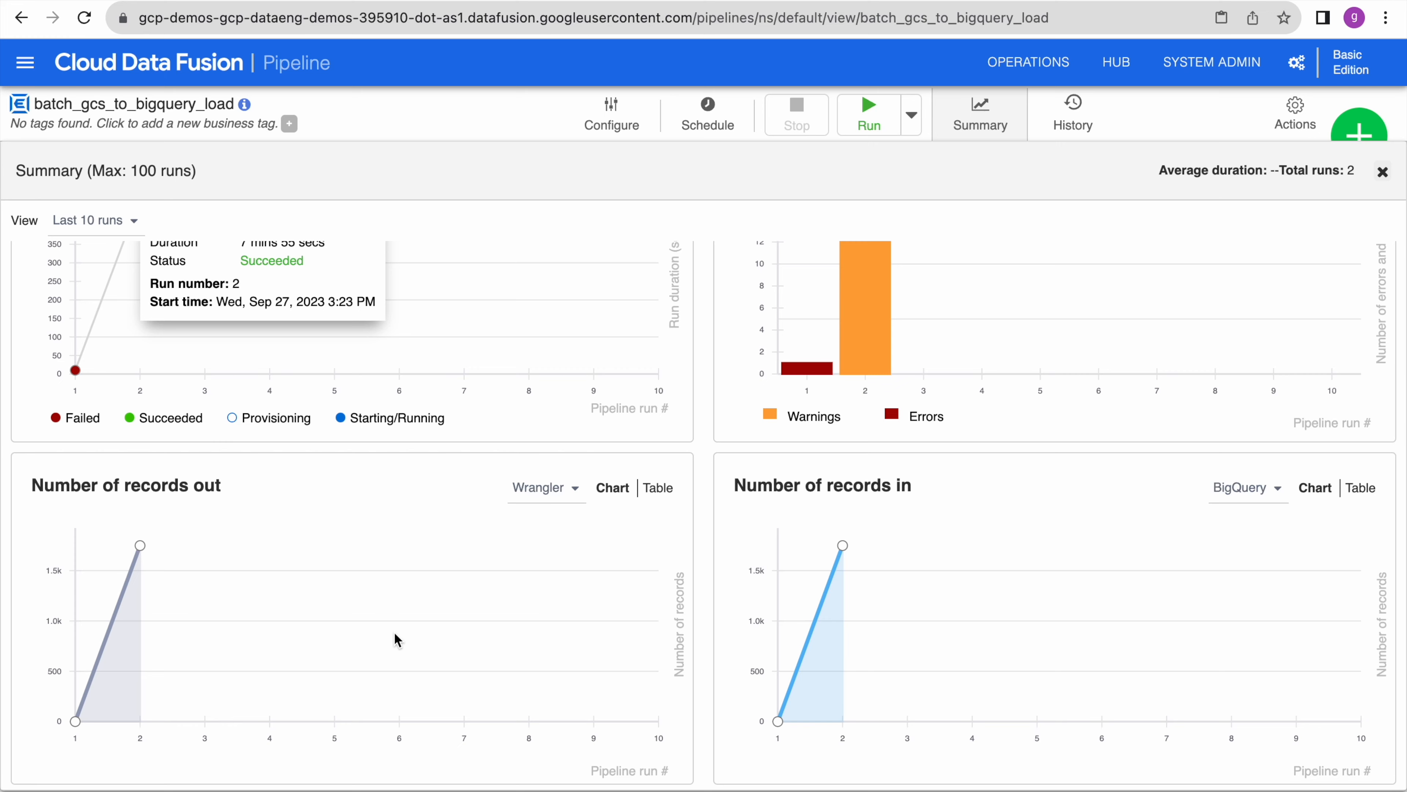
{"action": "left_click", "coordinate": [1073, 114]}
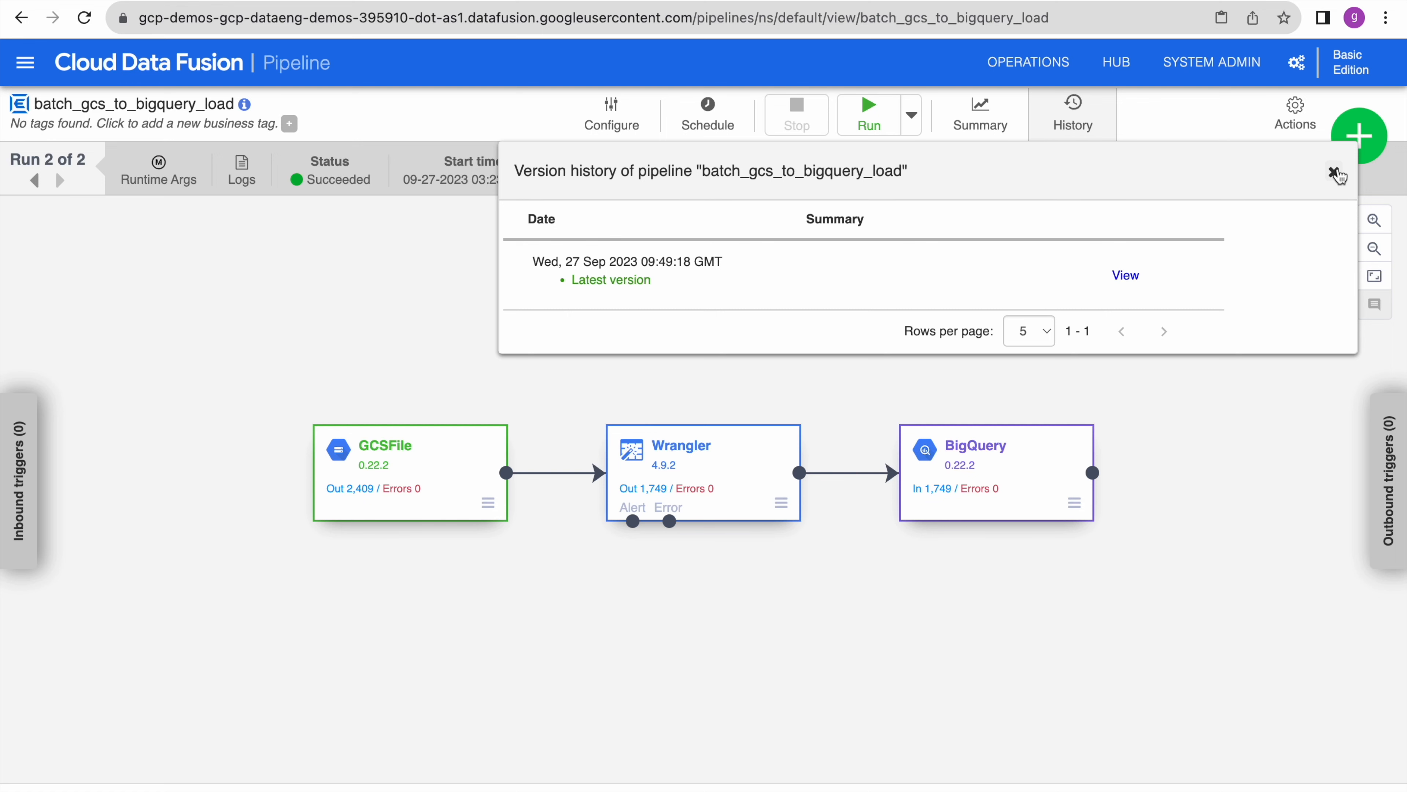
- Export batch_gcs_to_bigquery_load from the deployed pipelines list as a 14.2 KB JSON file
{"action": "left_click", "coordinate": [25, 62]}
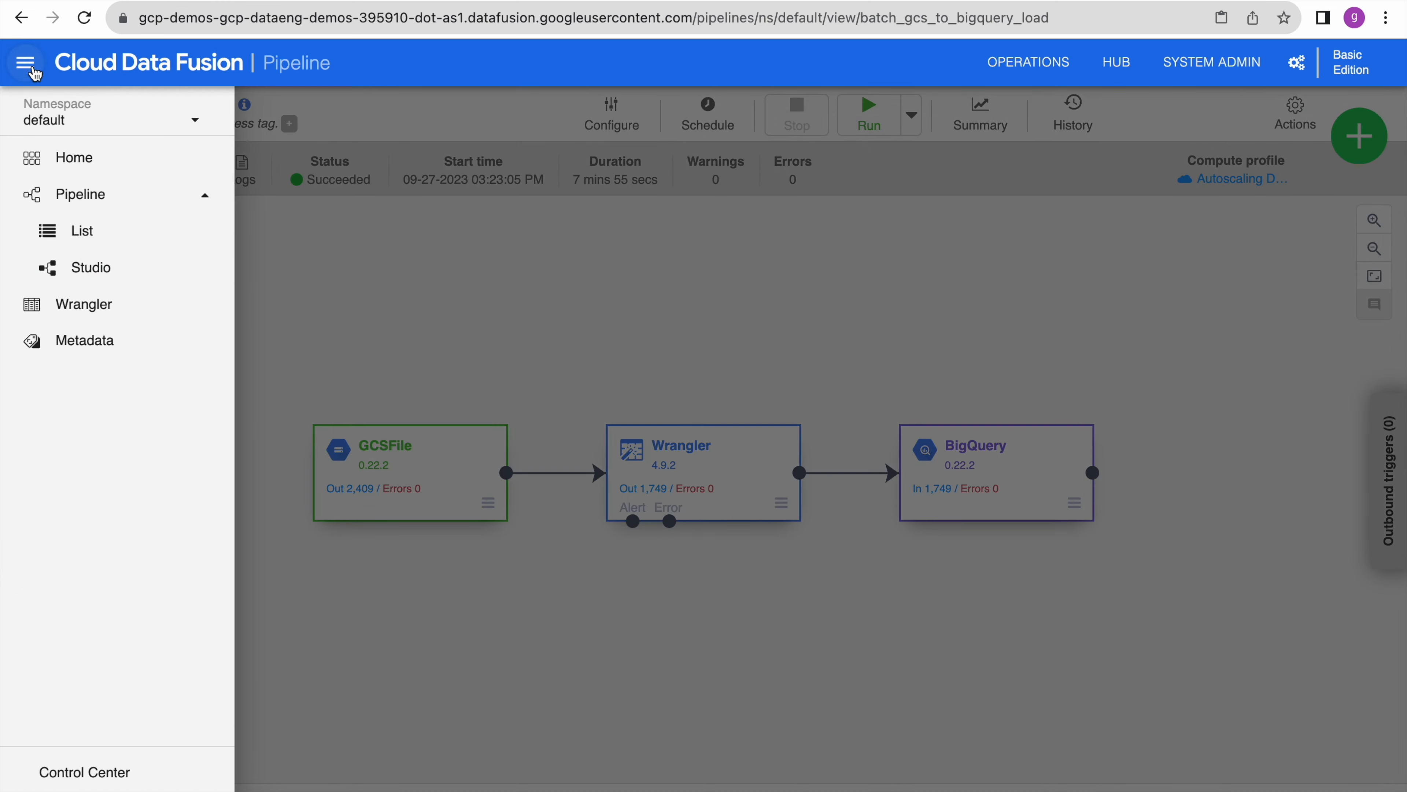
{"action": "left_click", "coordinate": [93, 230]}
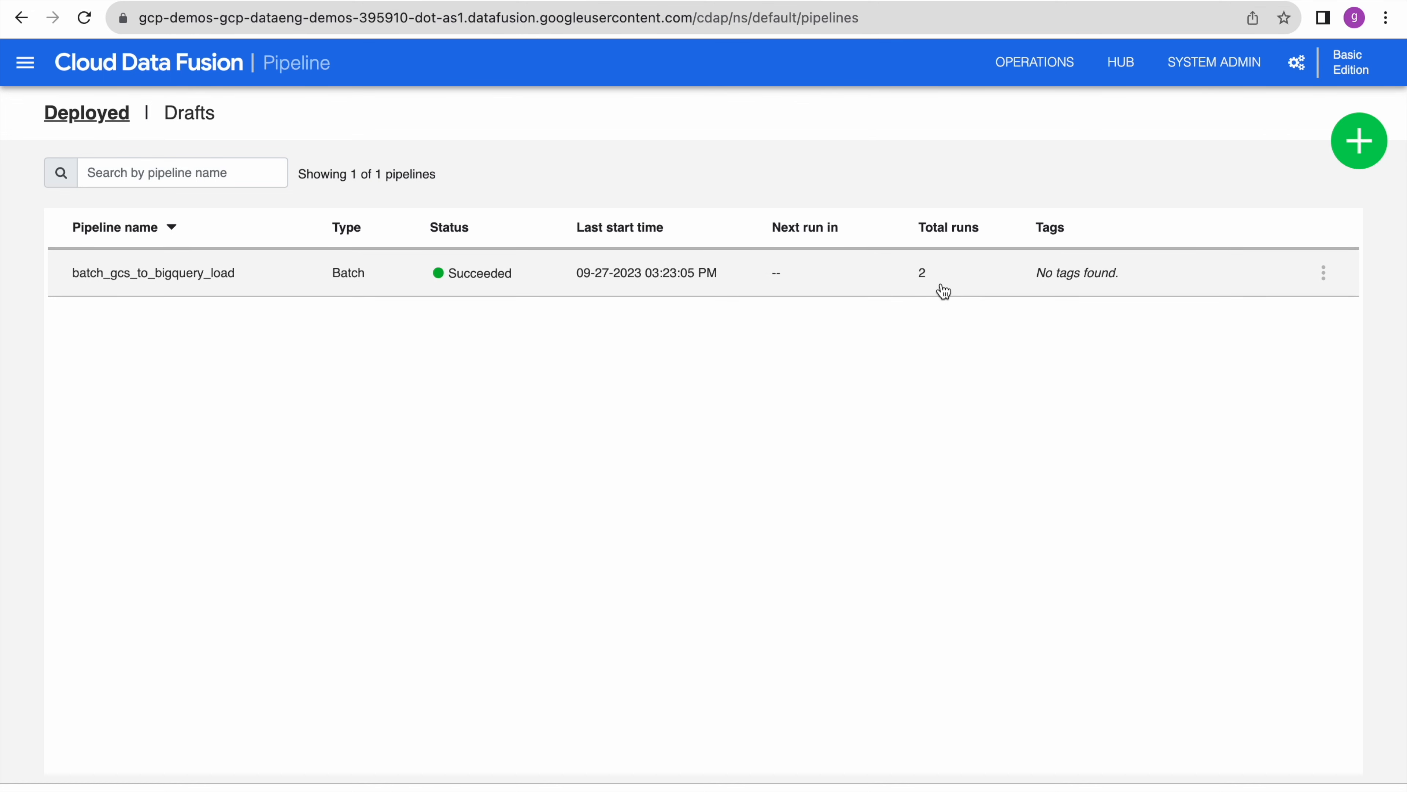
{"action": "left_click", "coordinate": [1323, 274]}
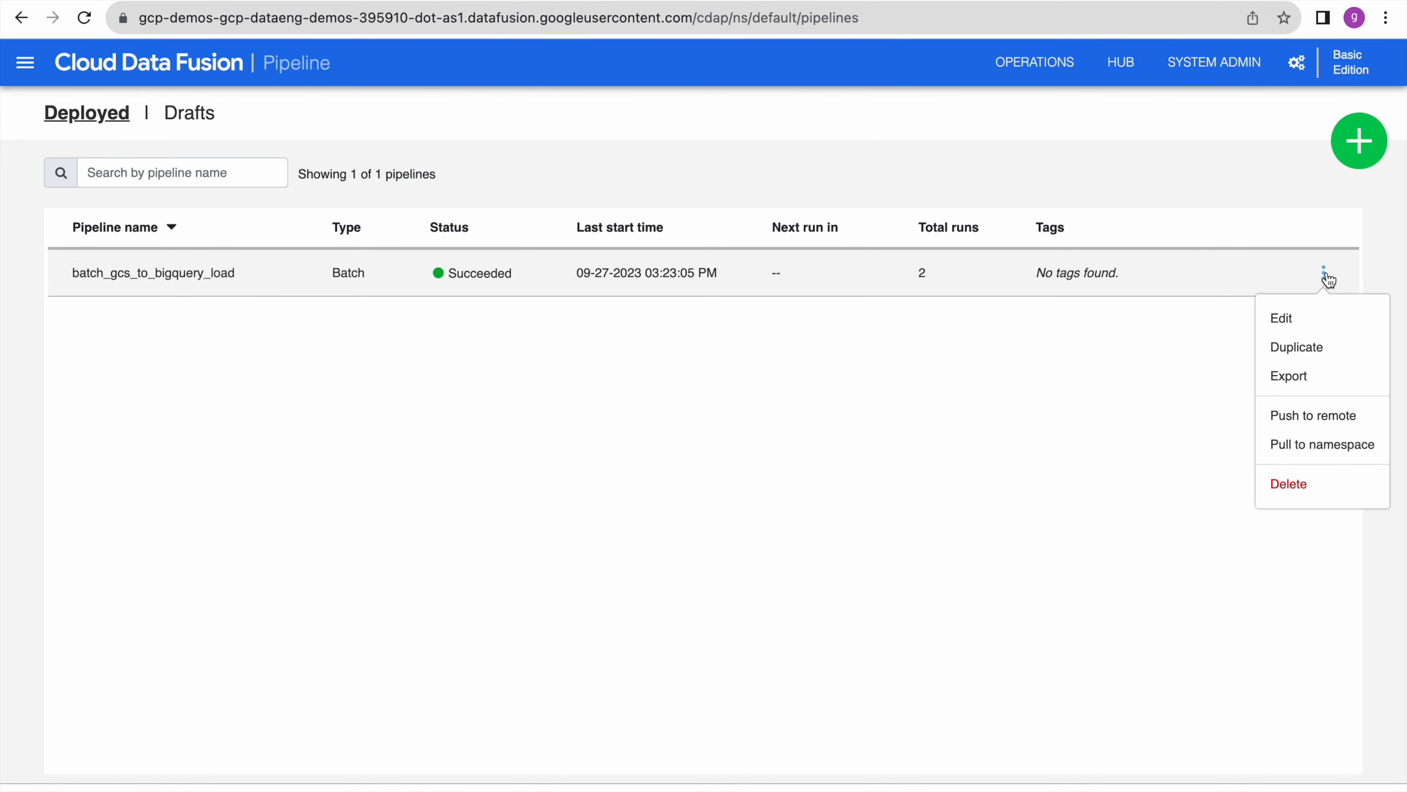
{"action": "left_click", "coordinate": [1310, 380]}
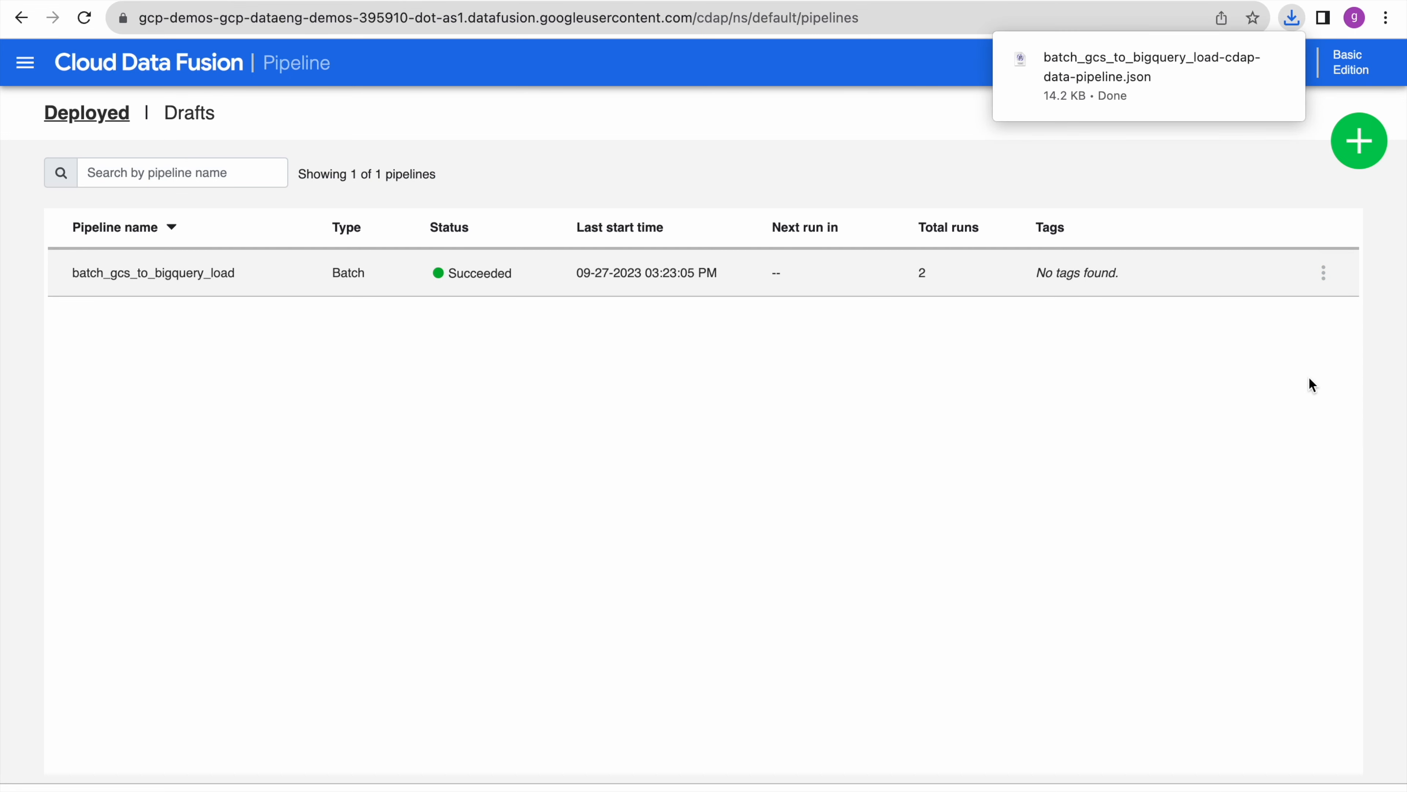
{"action": "left_click", "coordinate": [1139, 83]}
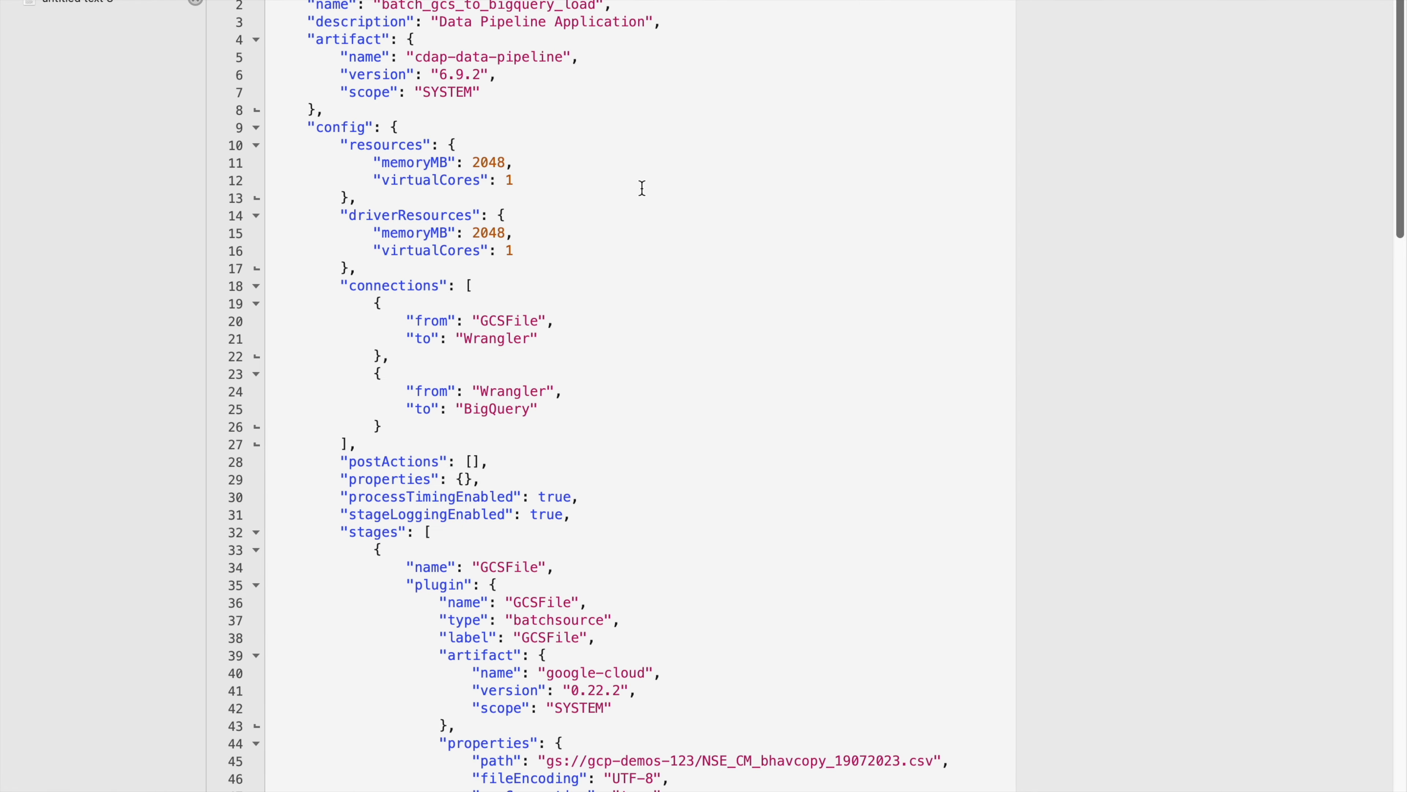
{"action": "scroll", "coordinate": [692, 284], "scroll_direction": "down", "scroll_amount": 20}
{"action": "scroll", "coordinate": [692, 284], "scroll_direction": "up", "scroll_amount": 20}
{"action": "scroll", "coordinate": [461, 195], "scroll_direction": "down", "scroll_amount": 20}
{"action": "scroll", "coordinate": [462, 195], "scroll_direction": "up", "scroll_amount": 20}
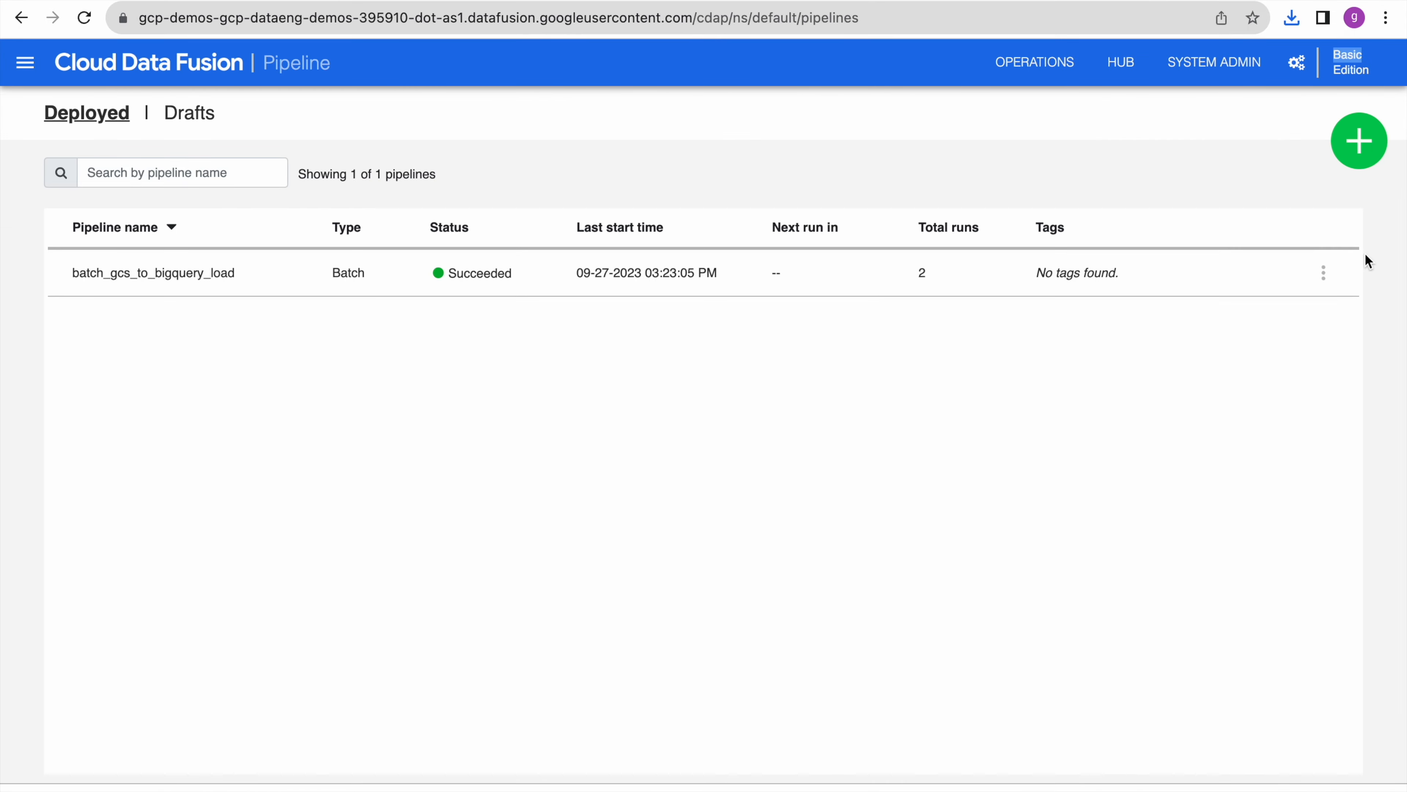
- Delete the batch_gcs_to_bigquery_load pipeline and confirm the Drafts list shows 0 pipelines
{"action": "left_click", "coordinate": [1324, 273]}
{"action": "left_click", "coordinate": [1291, 484]}
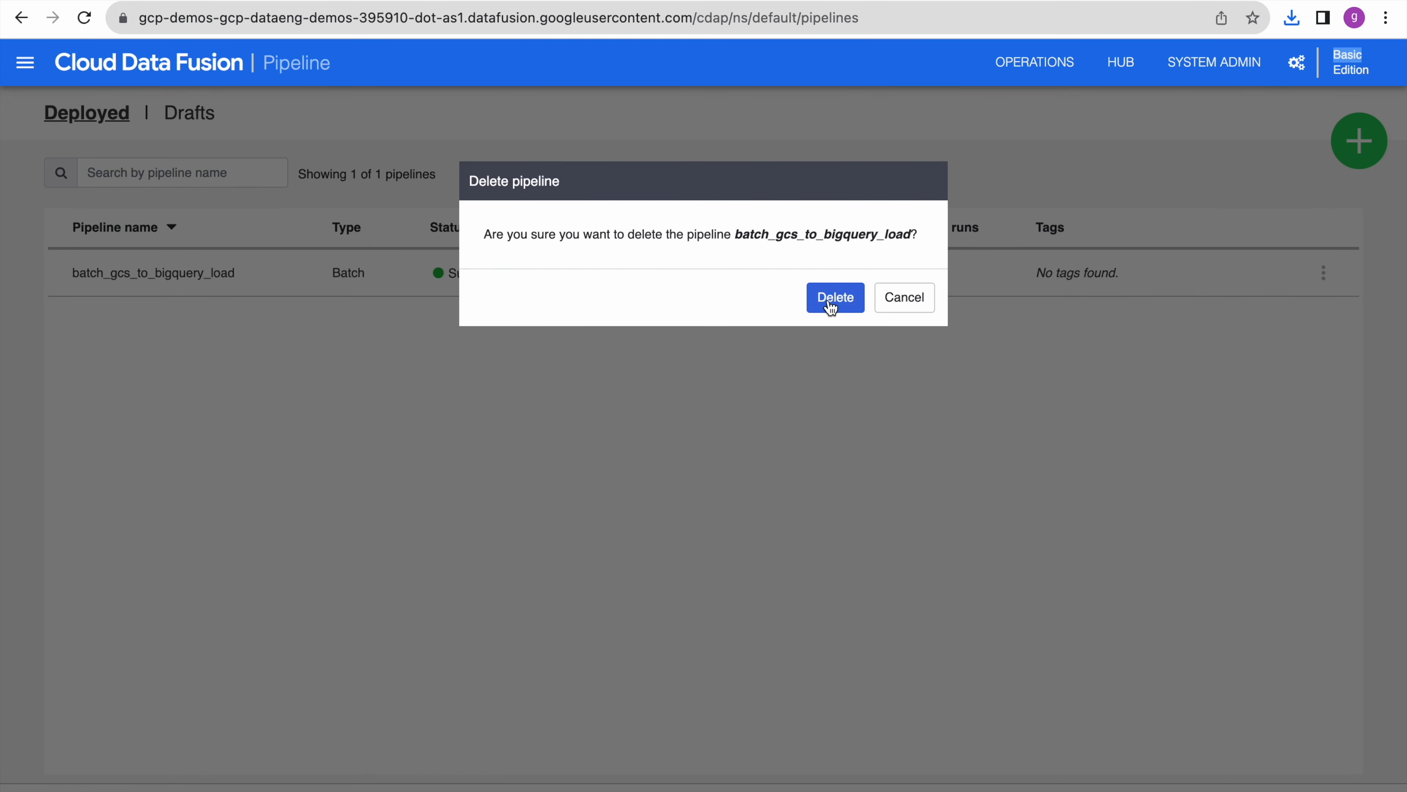
{"action": "left_click", "coordinate": [831, 299]}
{"action": "left_click", "coordinate": [836, 300]}
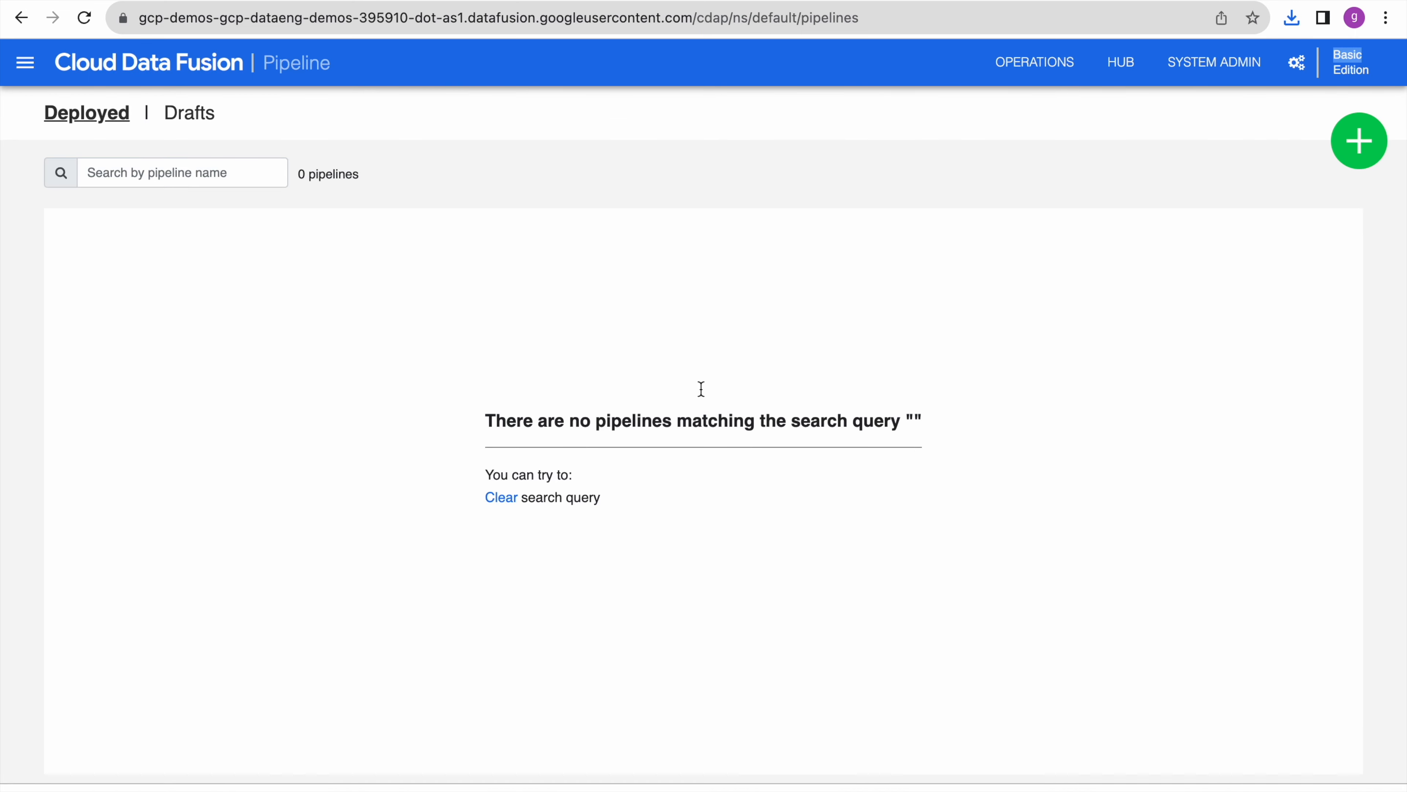
{"action": "left_click", "coordinate": [503, 509]}
{"action": "left_click", "coordinate": [190, 116]}
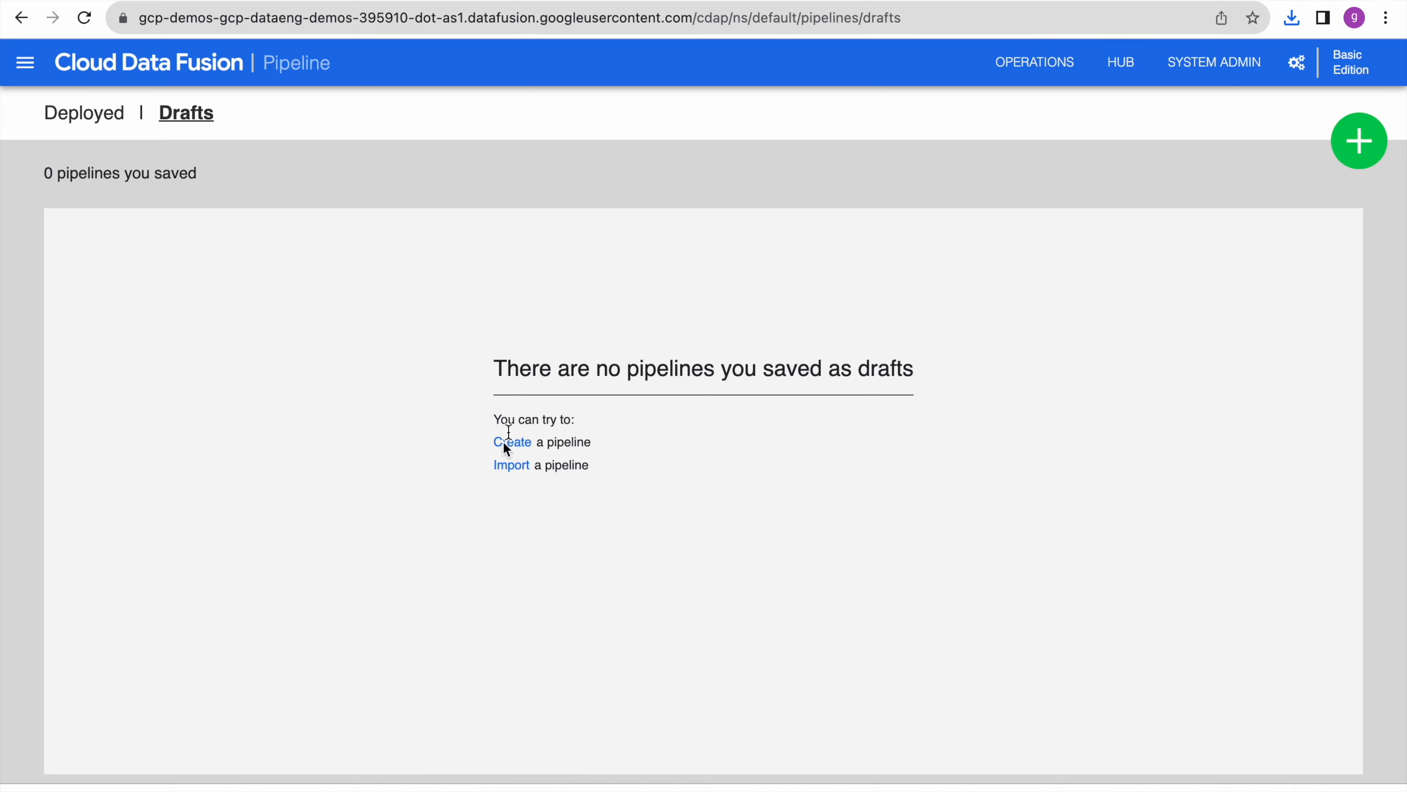
- Import batch_gcs_to_bigquery_load-cdap-data-pipeline.json back into Studio
{"action": "left_click", "coordinate": [510, 469]}
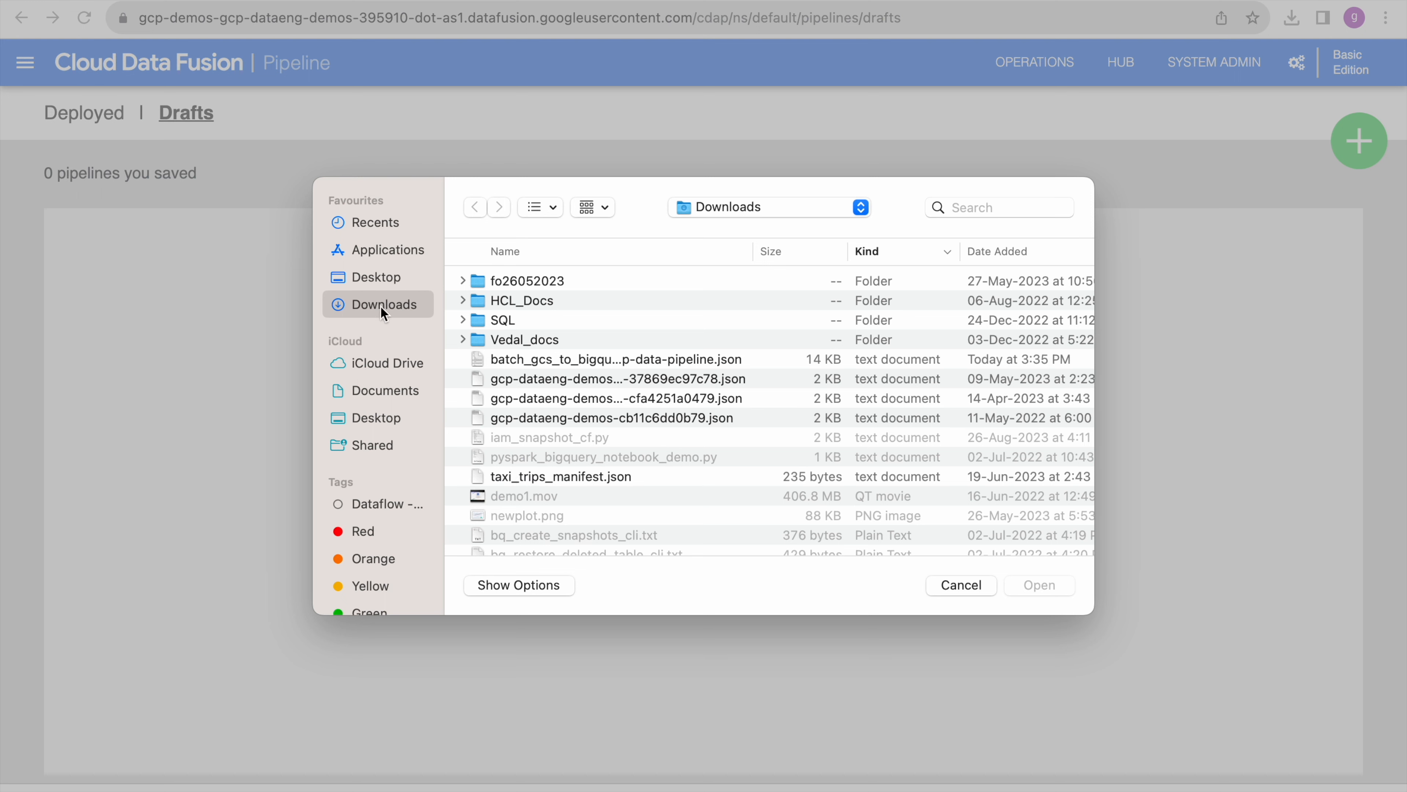
{"action": "left_click", "coordinate": [705, 360]}
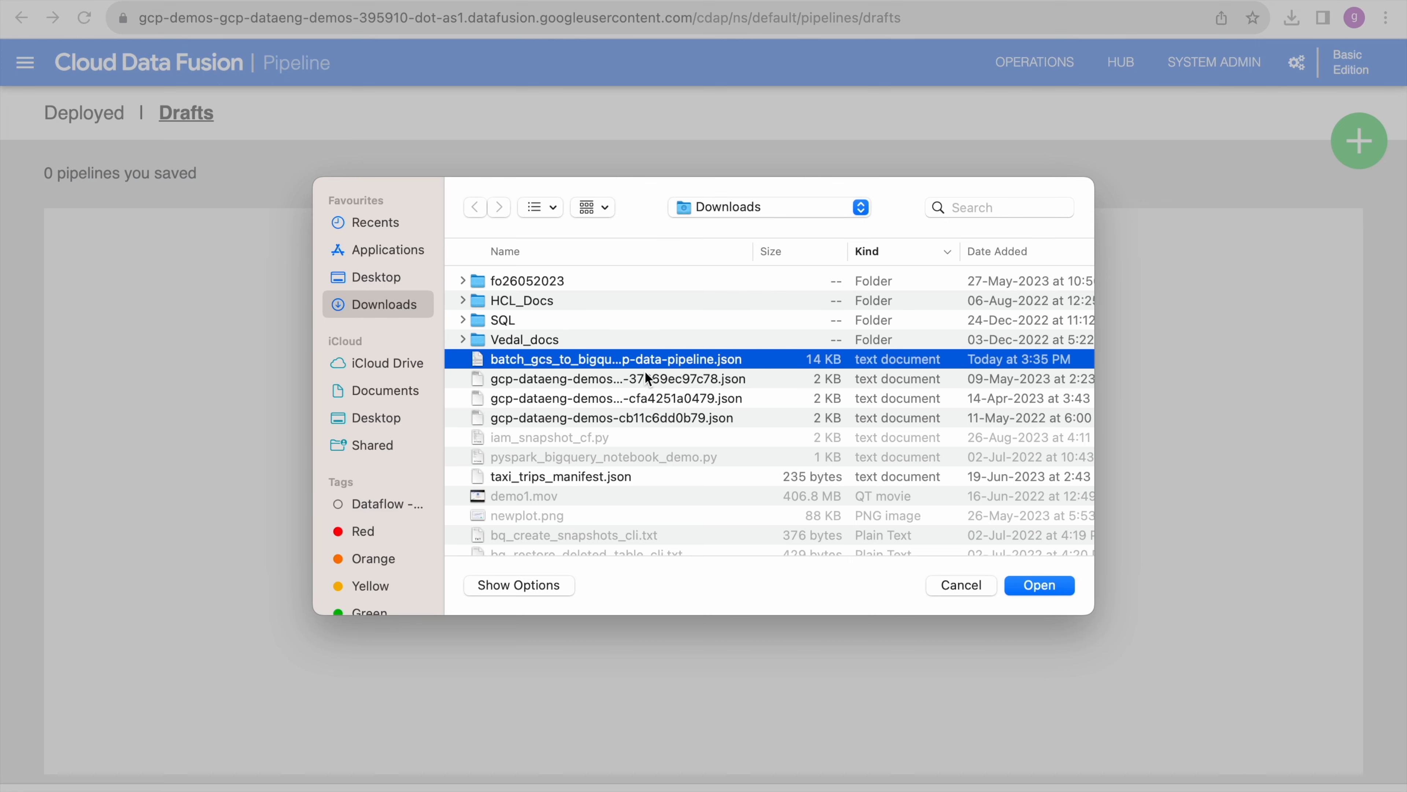
{"action": "left_click", "coordinate": [1025, 586]}
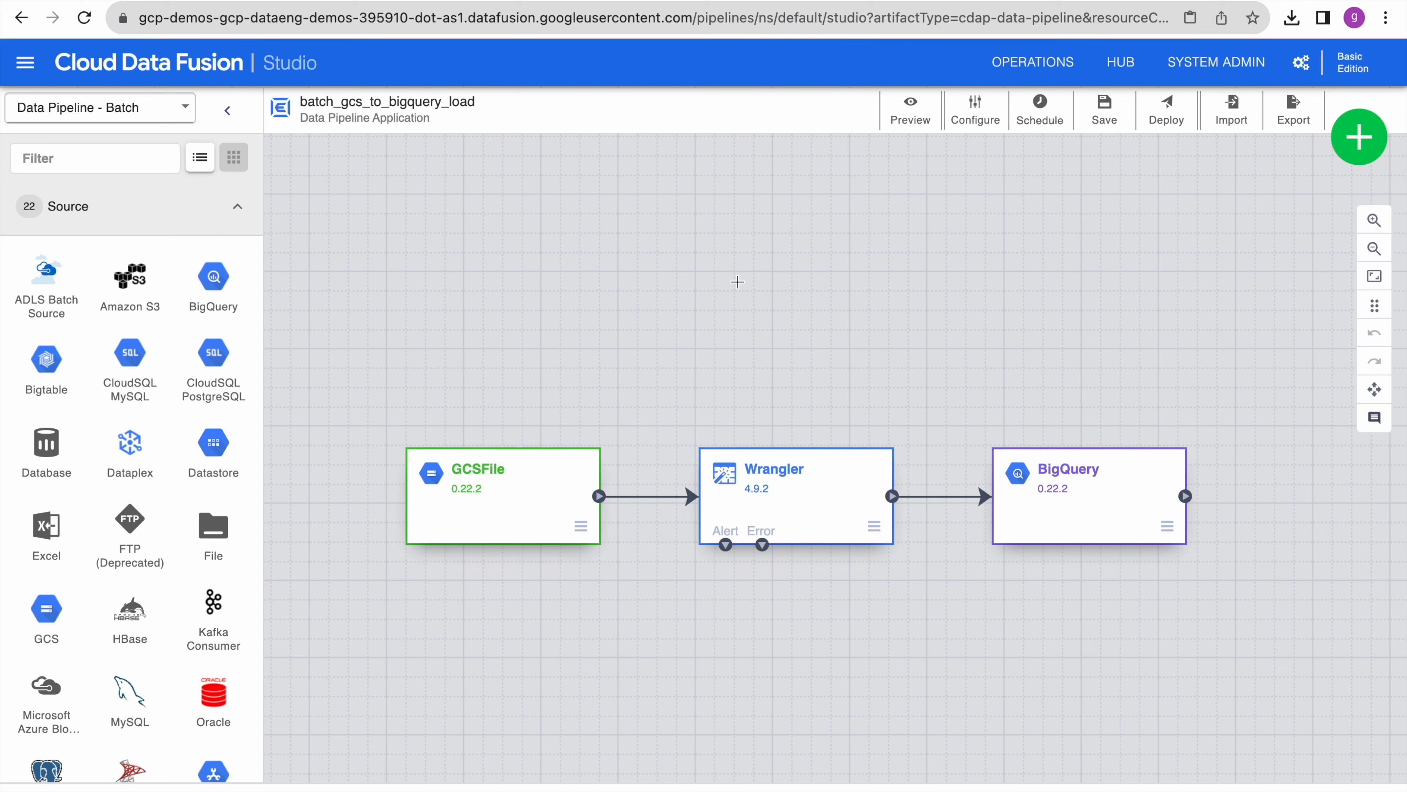
{"action": "left_click", "coordinate": [239, 209]}
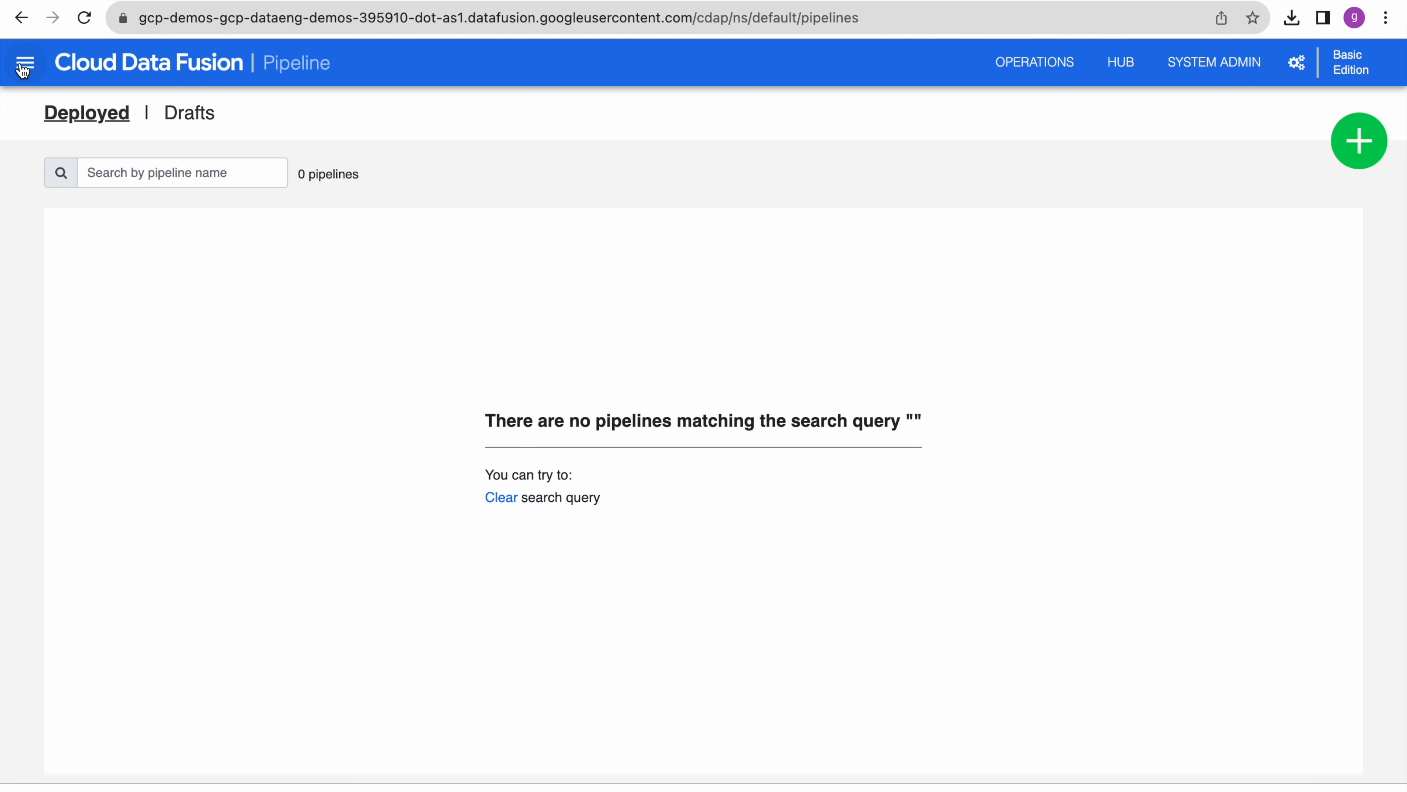
- Back in Data Fusion's empty pipeline list, open the main navigation menu
{"action": "left_click", "coordinate": [23, 67]}
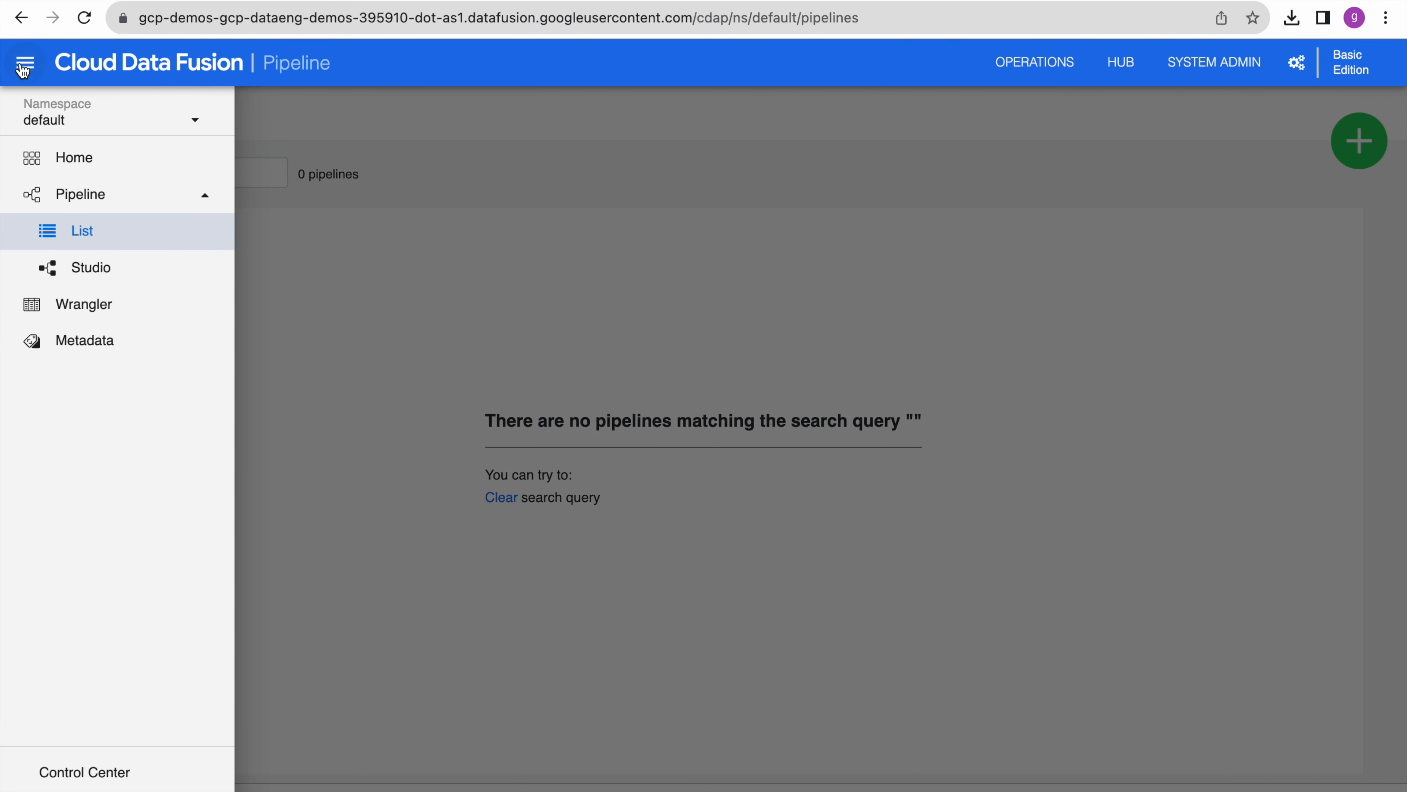
- Open a blank Studio pipeline, then review the sql-demo Cloud SQL instance overview
{"action": "left_click", "coordinate": [88, 272]}
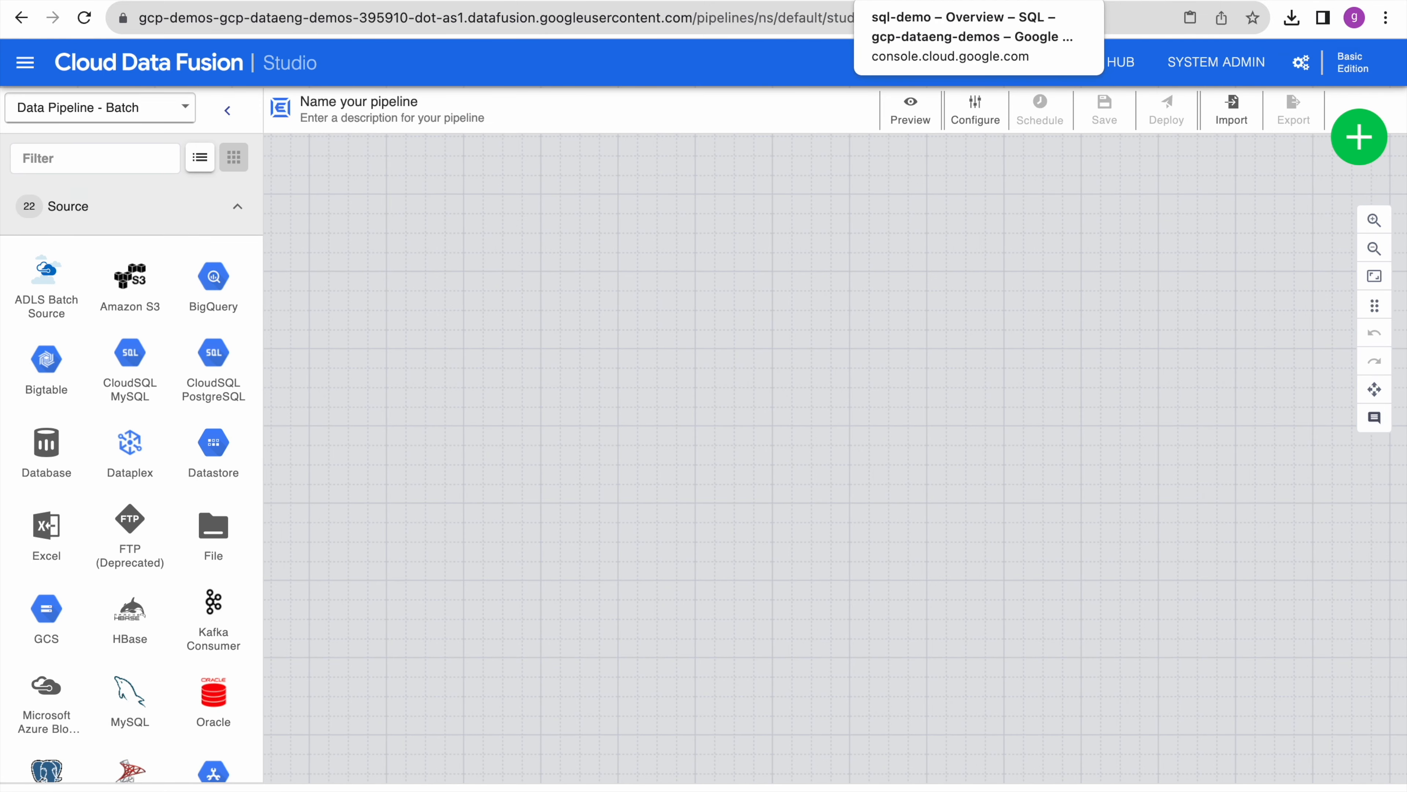
{"action": "left_click", "coordinate": [942, 0]}
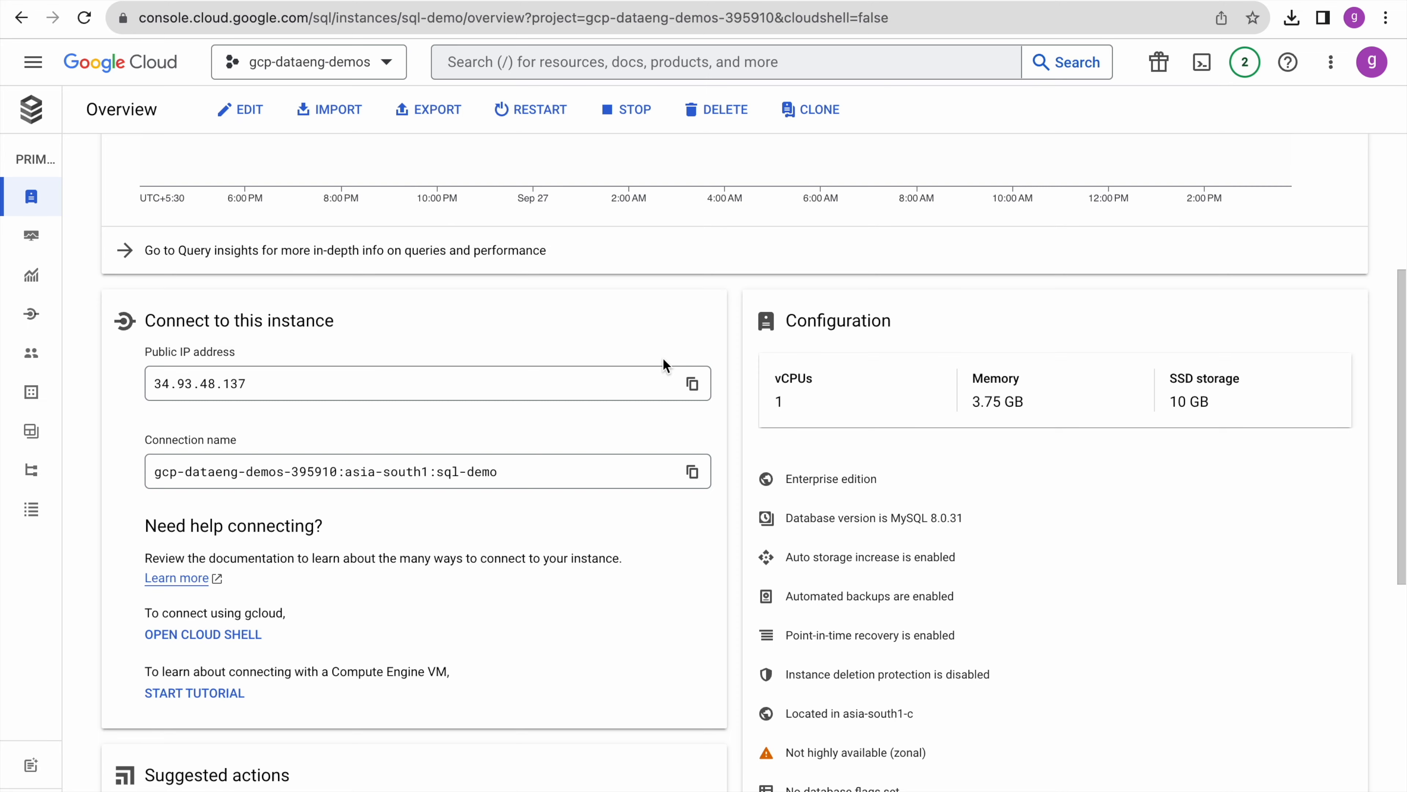
{"action": "scroll", "coordinate": [663, 358], "scroll_direction": "down", "scroll_amount": 6}
{"action": "scroll", "coordinate": [664, 358], "scroll_direction": "up", "scroll_amount": 10}
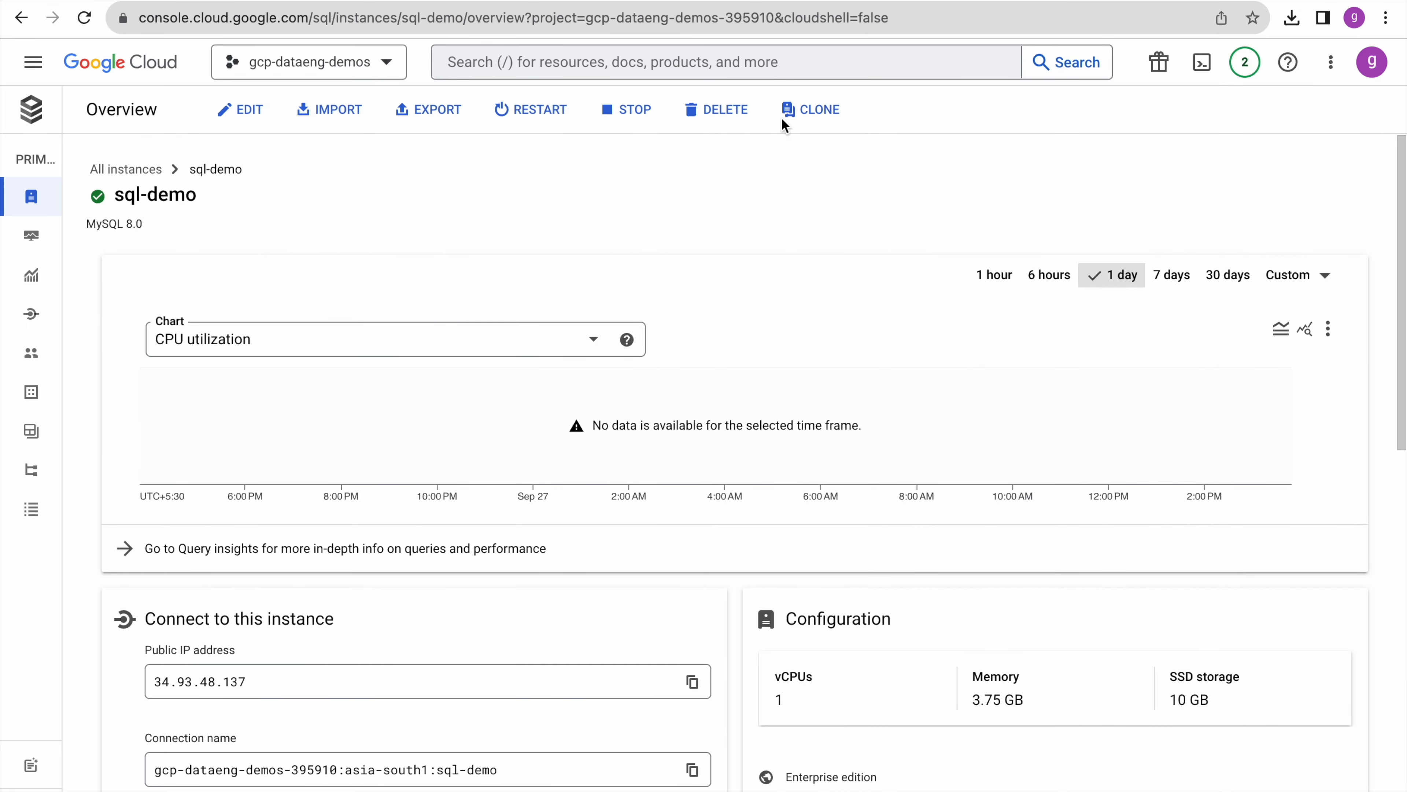
{"action": "left_click", "coordinate": [1152, 1]}
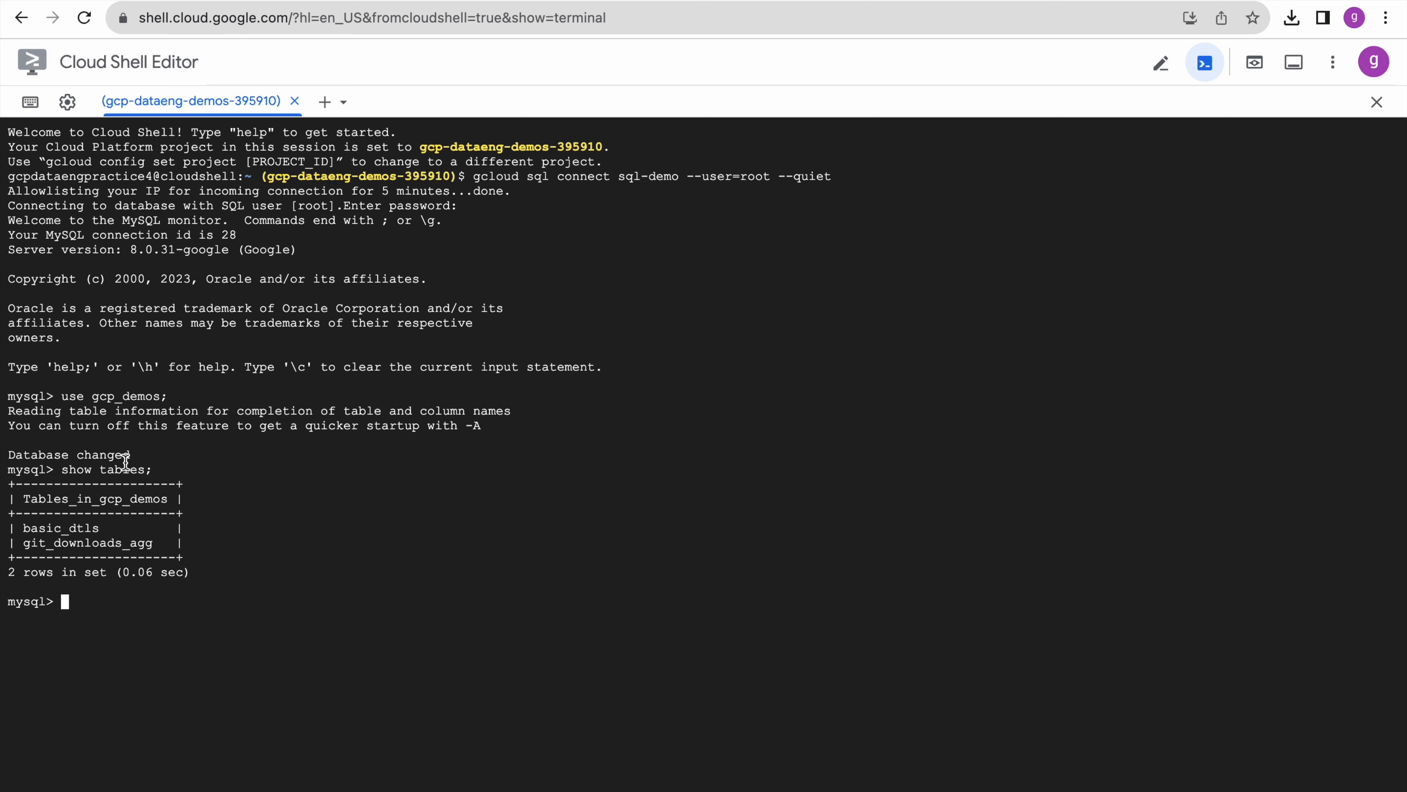
- Confirm in Cloud Shell MySQL that gcp_demos holds tables basic_dtls and git_downloads_agg
{"action": "double_click", "coordinate": [135, 396]}
{"action": "left_click", "coordinate": [267, 548]}
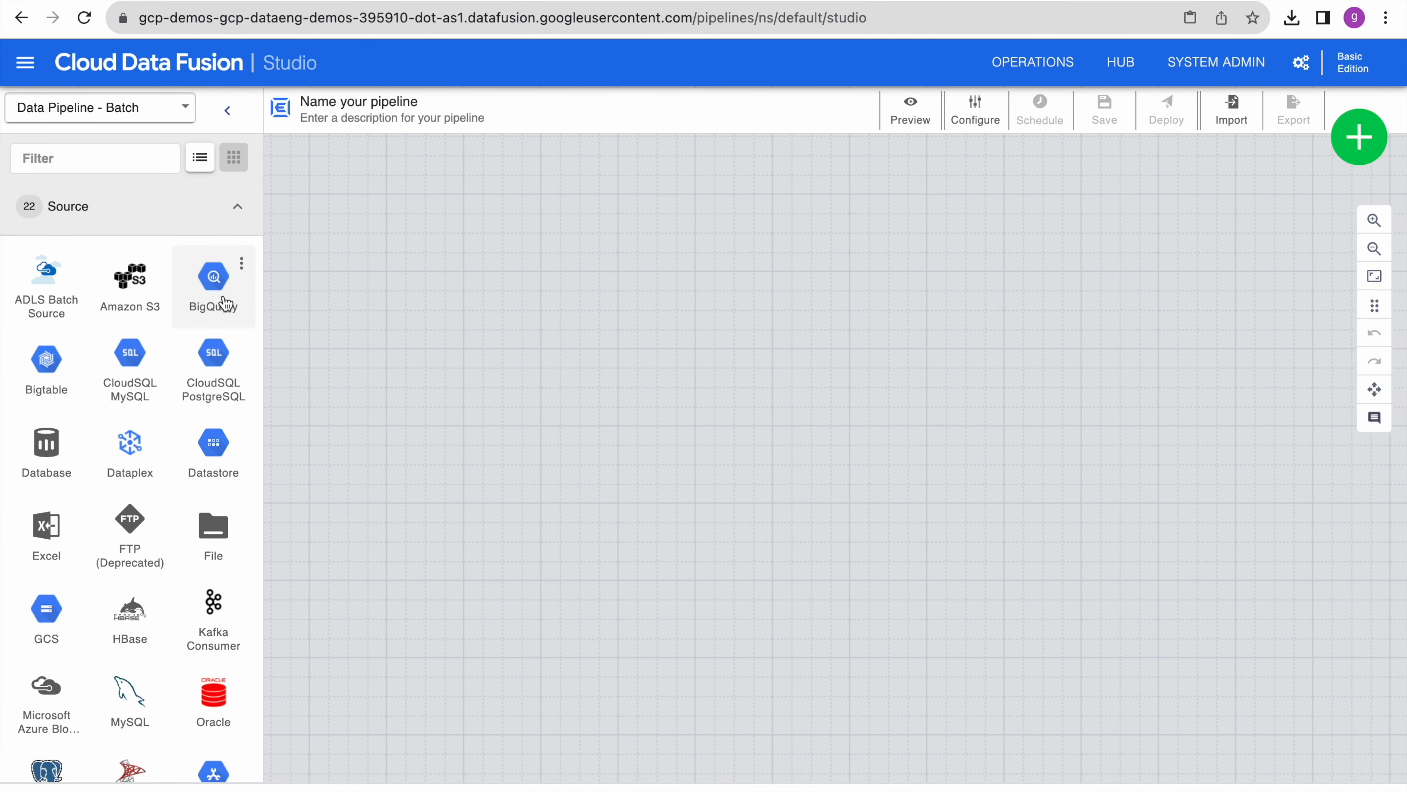
- Place a CloudSQL MySQL source on the canvas and confirm its JDBC Driver name list is empty
{"action": "left_click", "coordinate": [130, 355]}
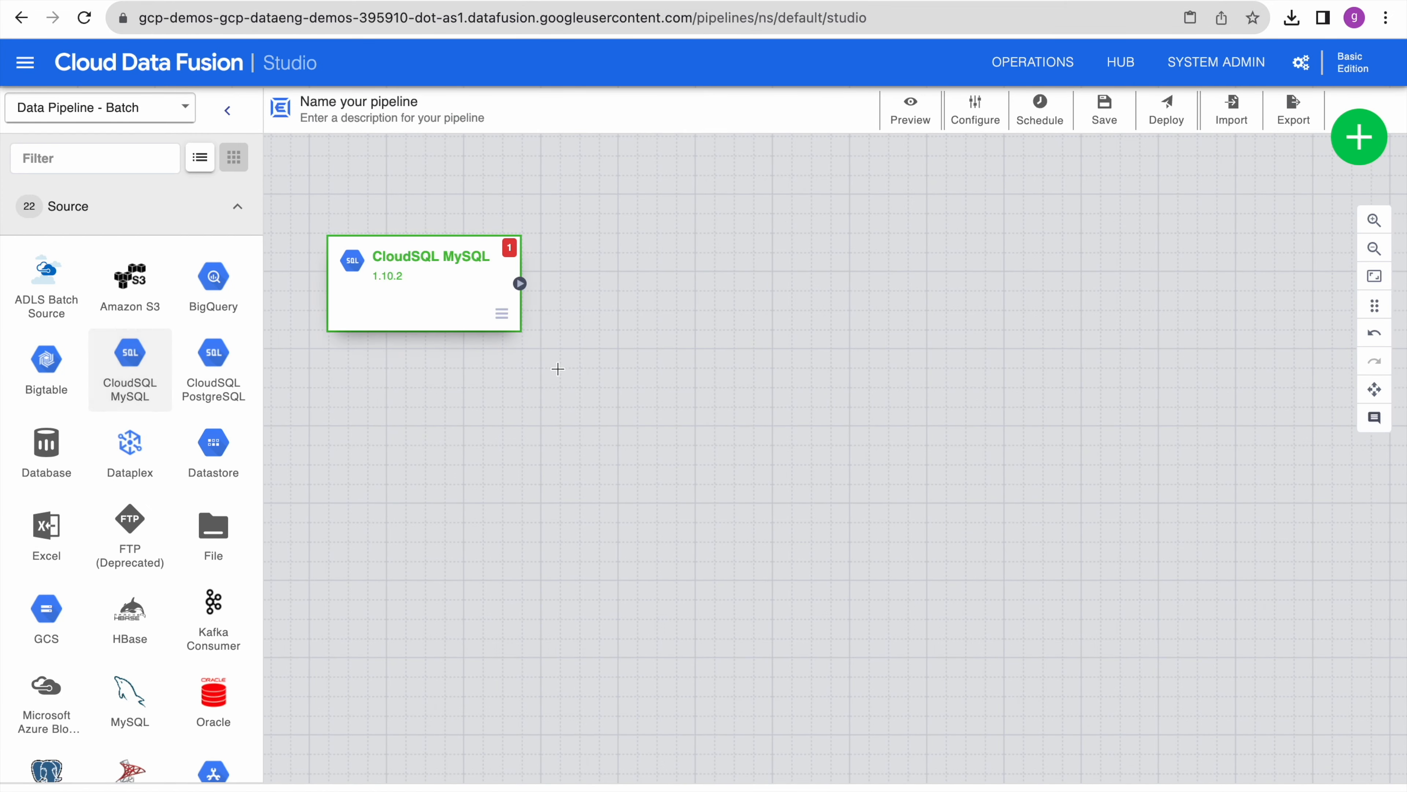
{"action": "left_click_drag", "start_coordinate": [472, 308], "coordinate": [550, 450]}
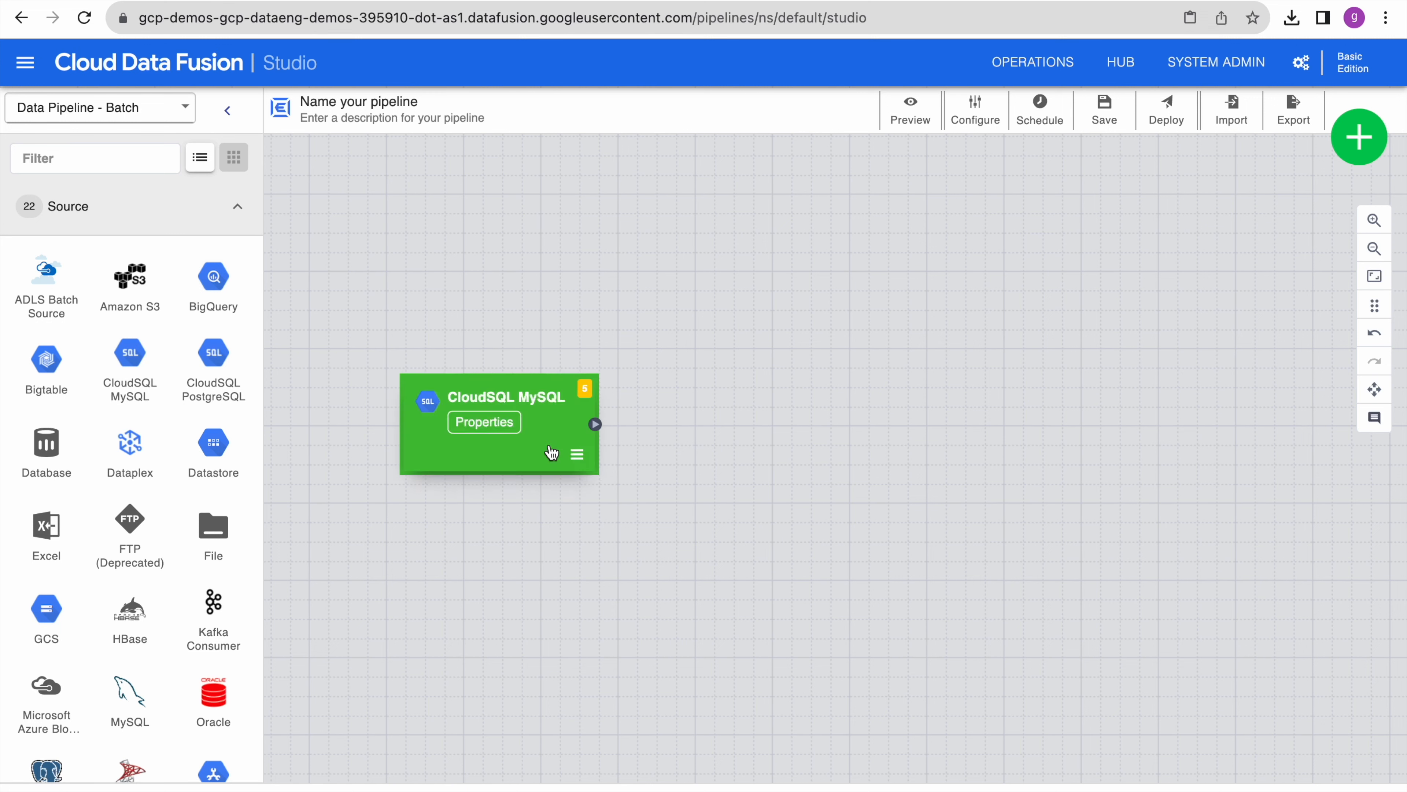
{"action": "left_click", "coordinate": [485, 422]}
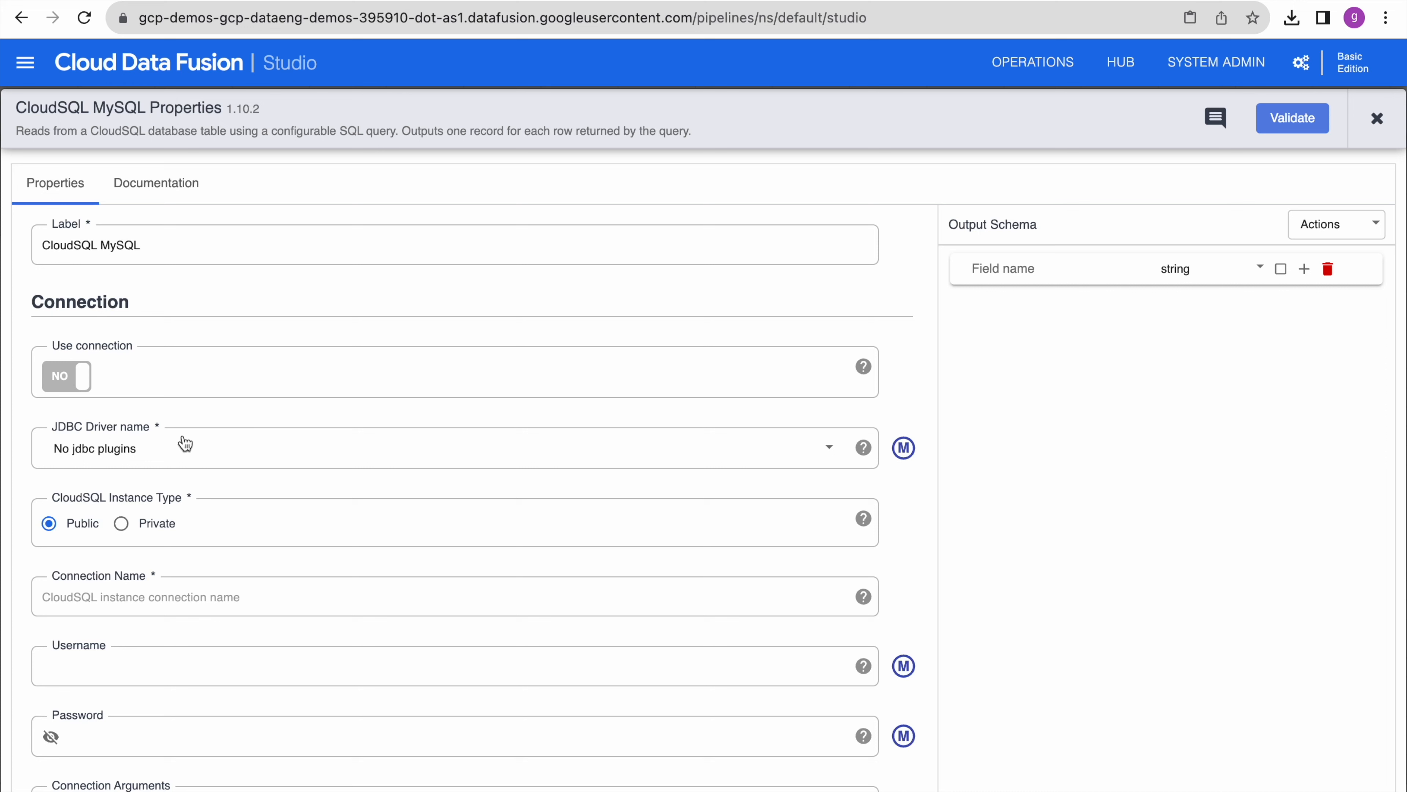
{"action": "left_click", "coordinate": [202, 462]}
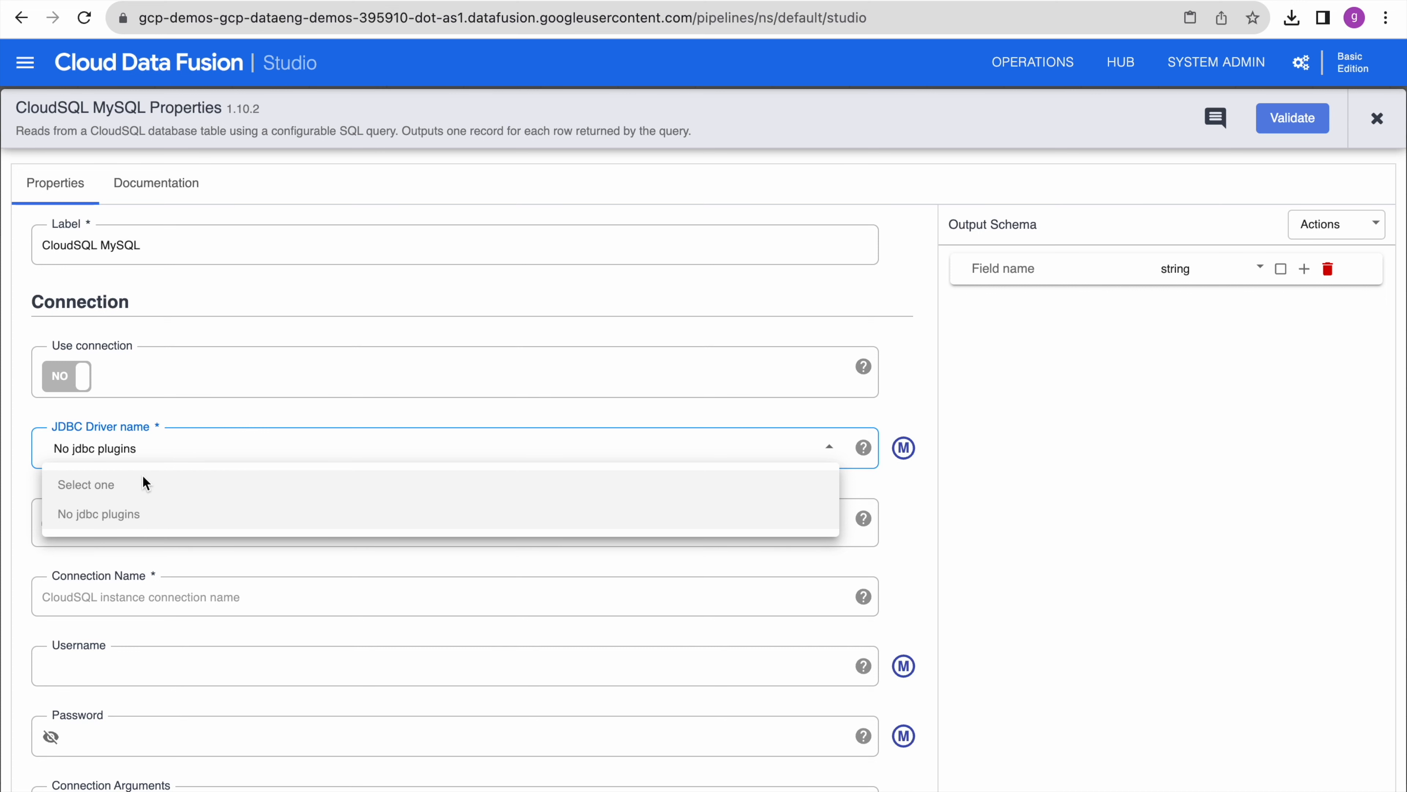
{"action": "left_click", "coordinate": [1378, 118]}
{"action": "left_click", "coordinate": [1378, 118]}
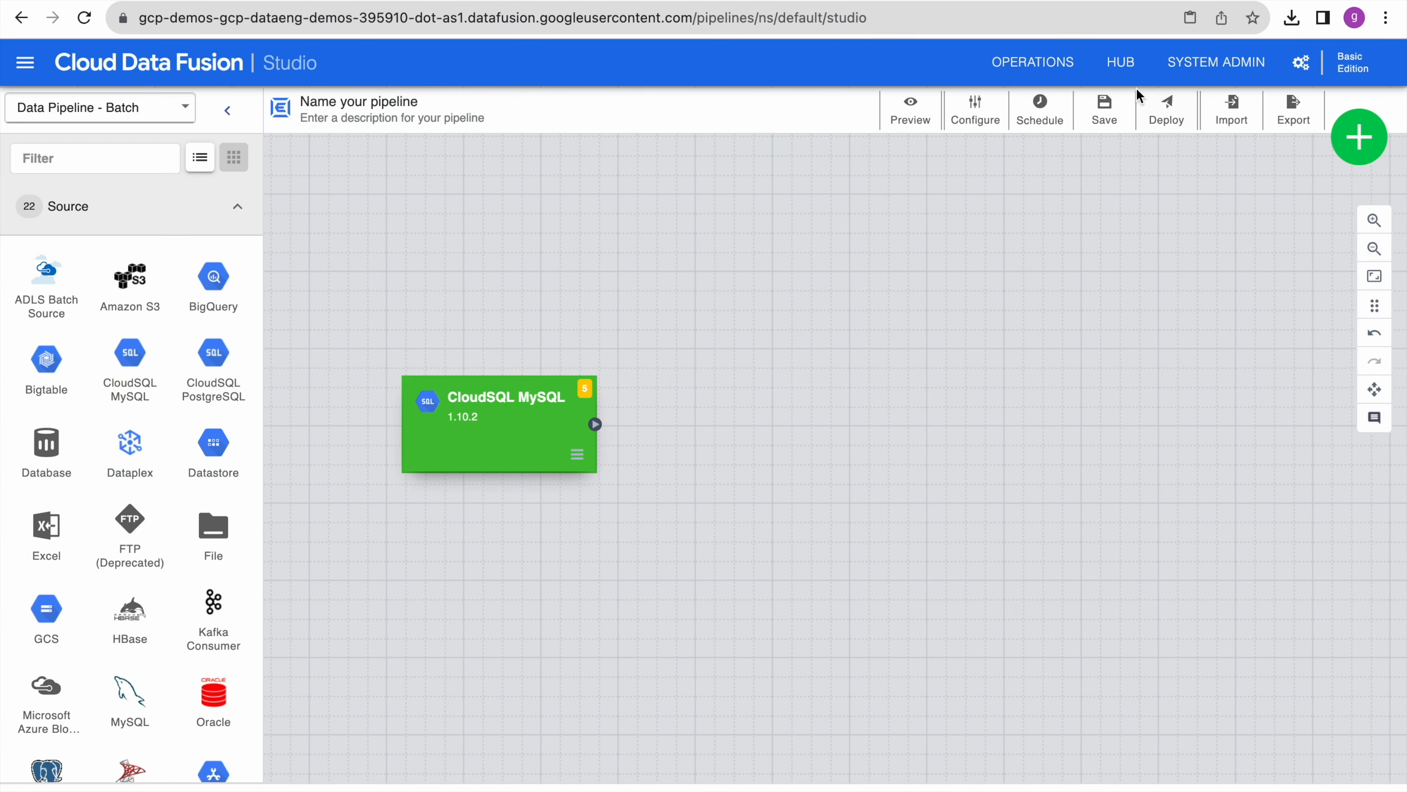
- Download the CloudSQL MySQL JDBC Driver 1.0.16 JAR from the Hub's Drivers list via github.com
{"action": "left_click", "coordinate": [1123, 63]}
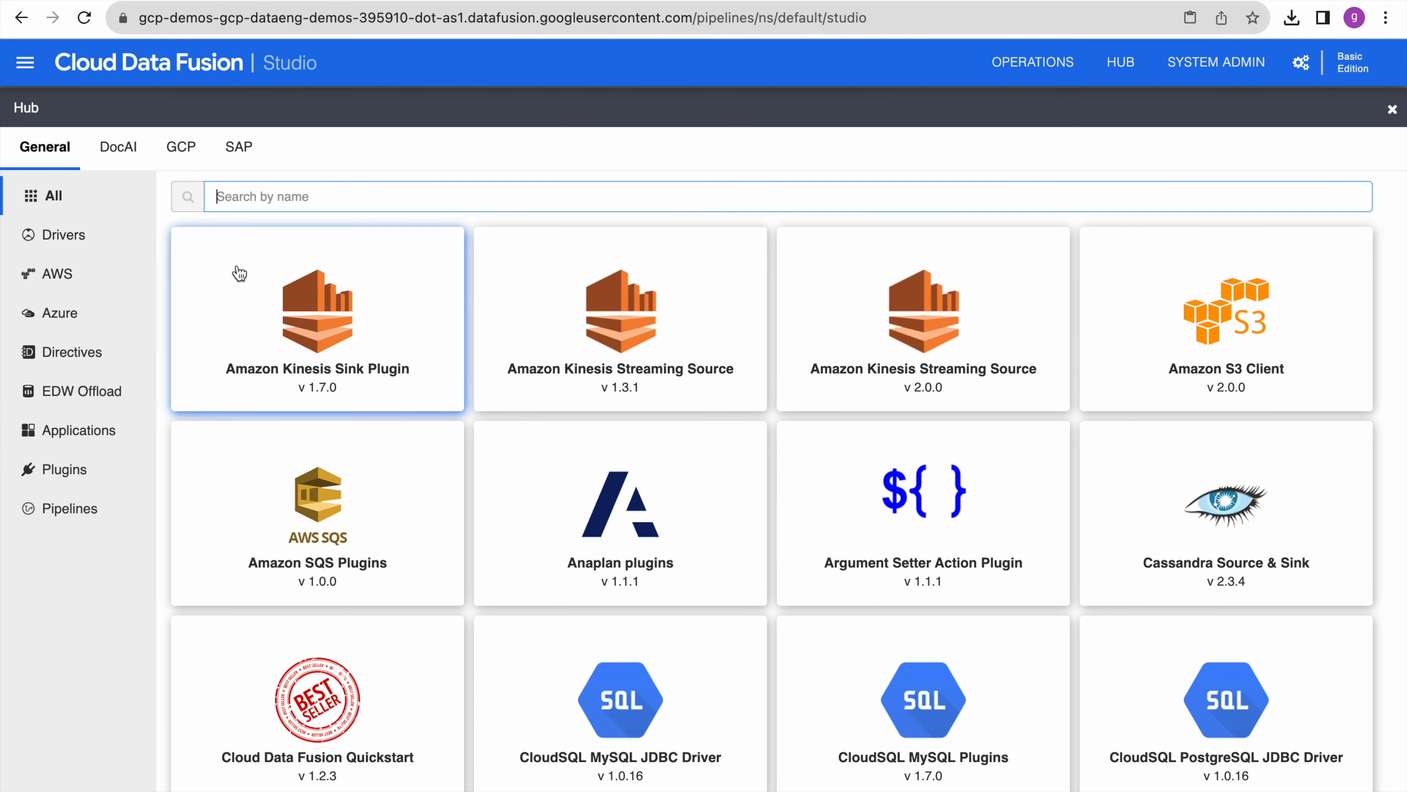
{"action": "left_click", "coordinate": [68, 236]}
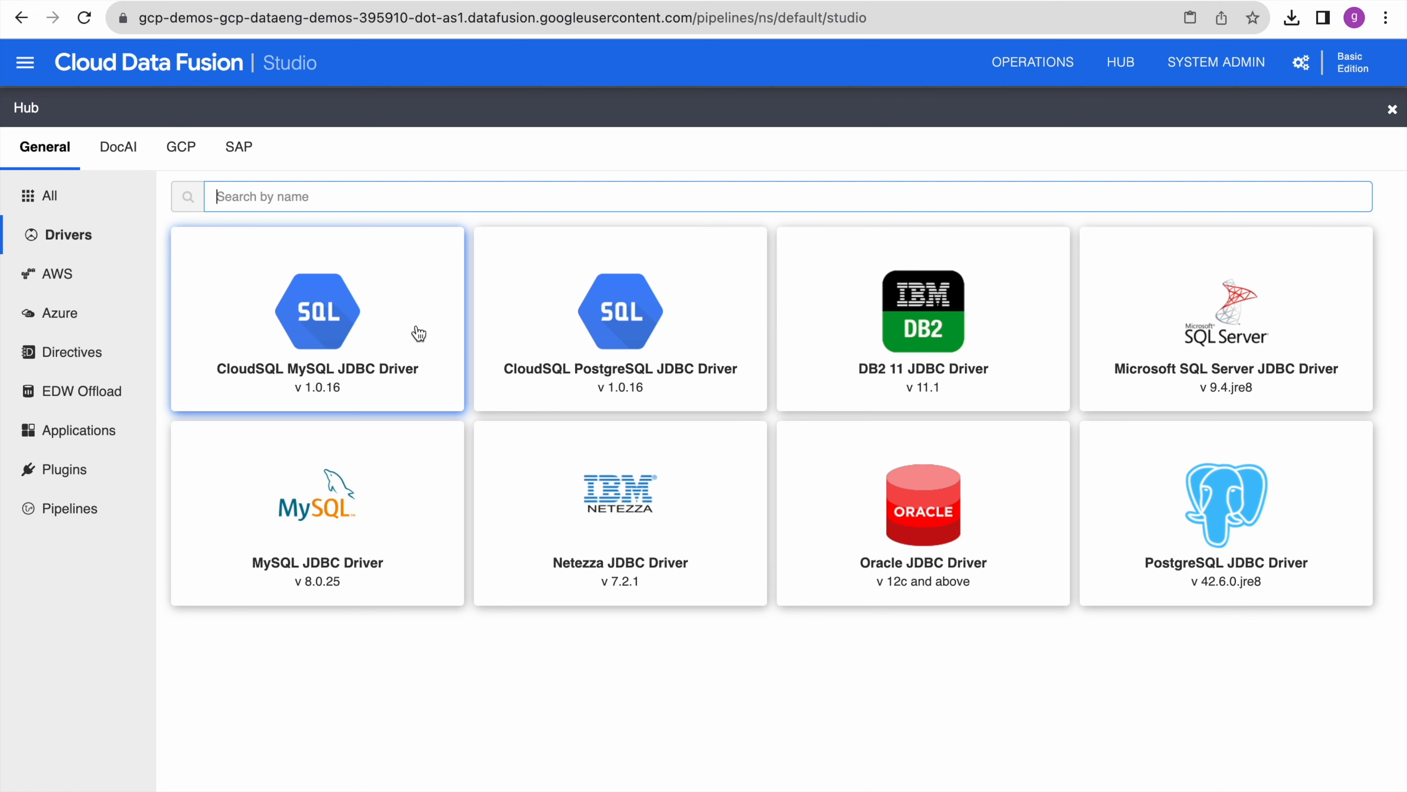
{"action": "left_click", "coordinate": [333, 312]}
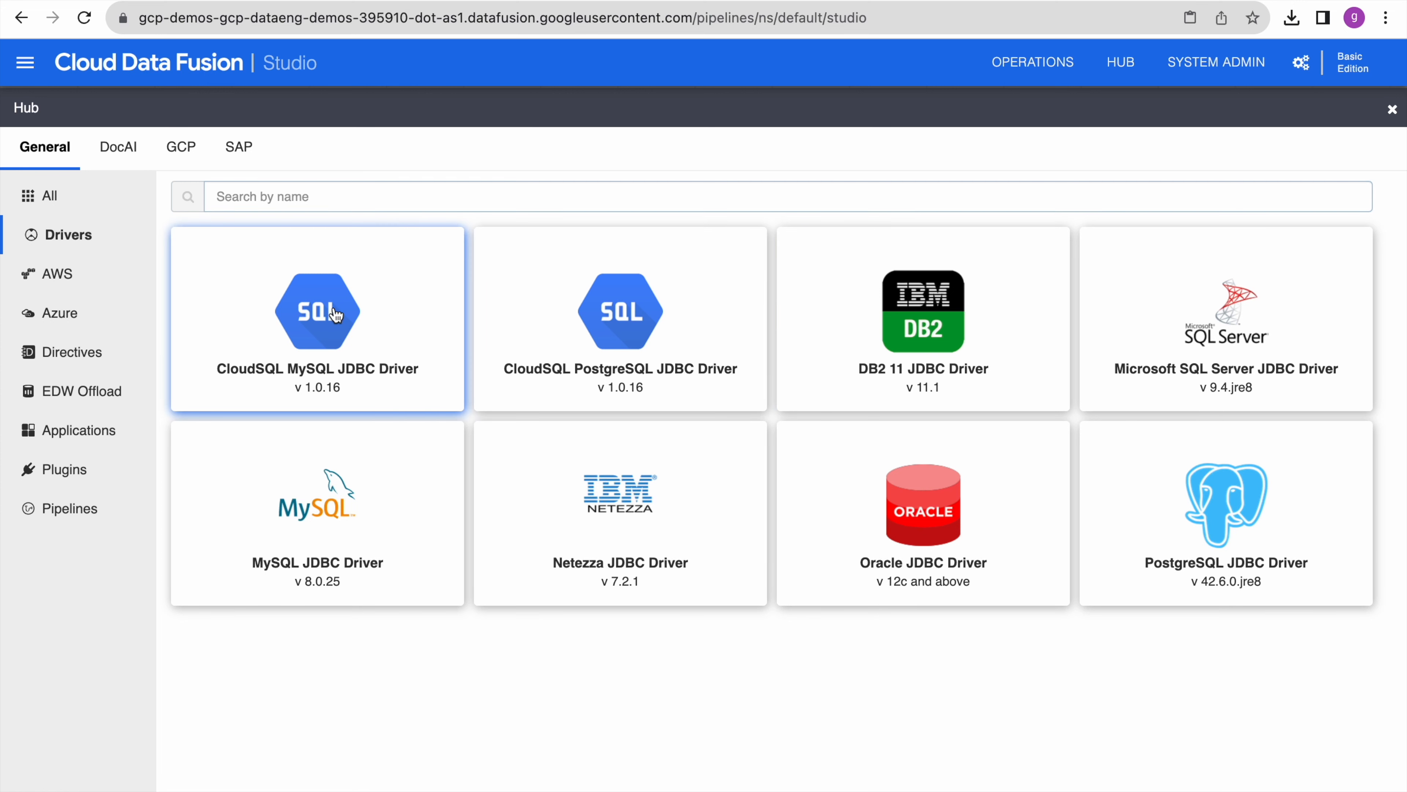
{"action": "left_click", "coordinate": [335, 314]}
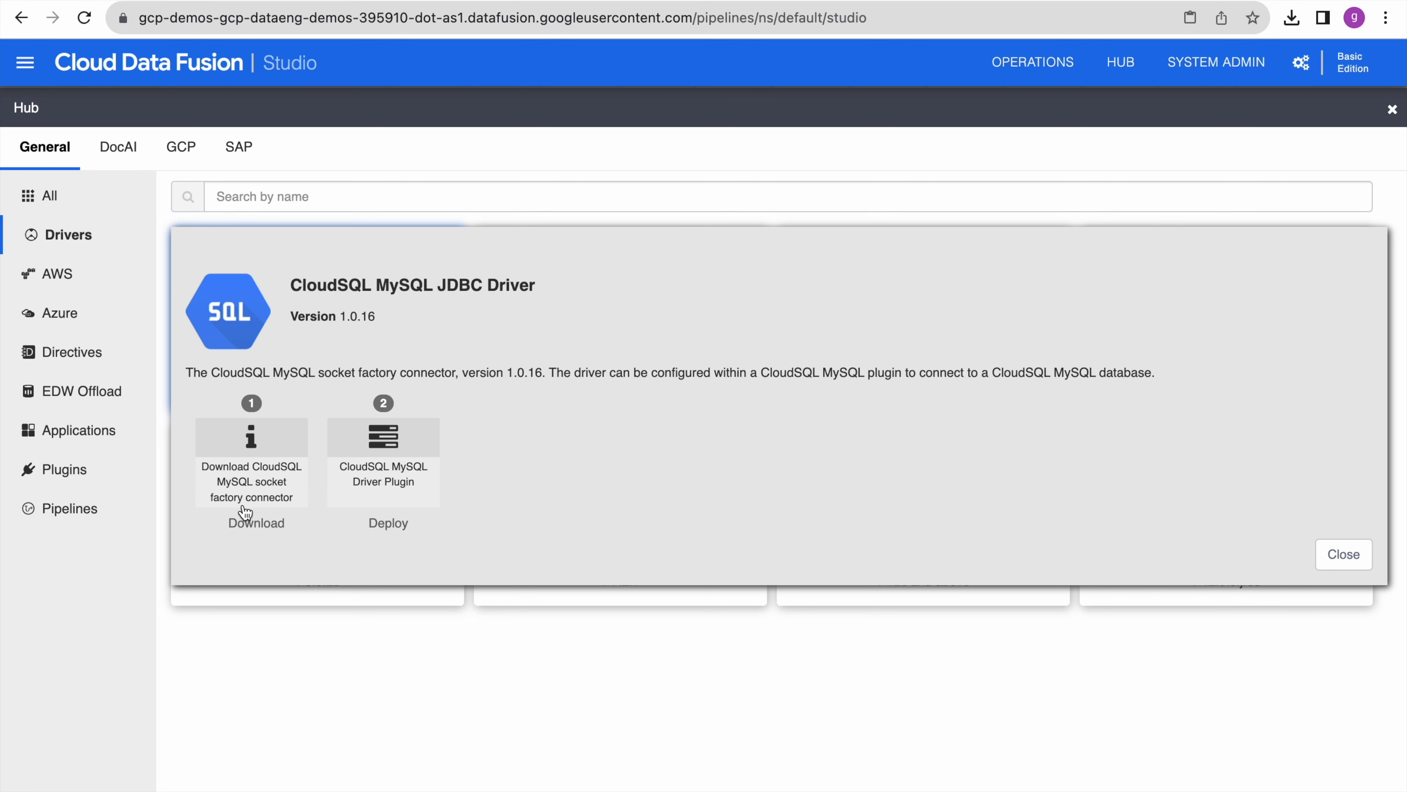
{"action": "left_click", "coordinate": [257, 526]}
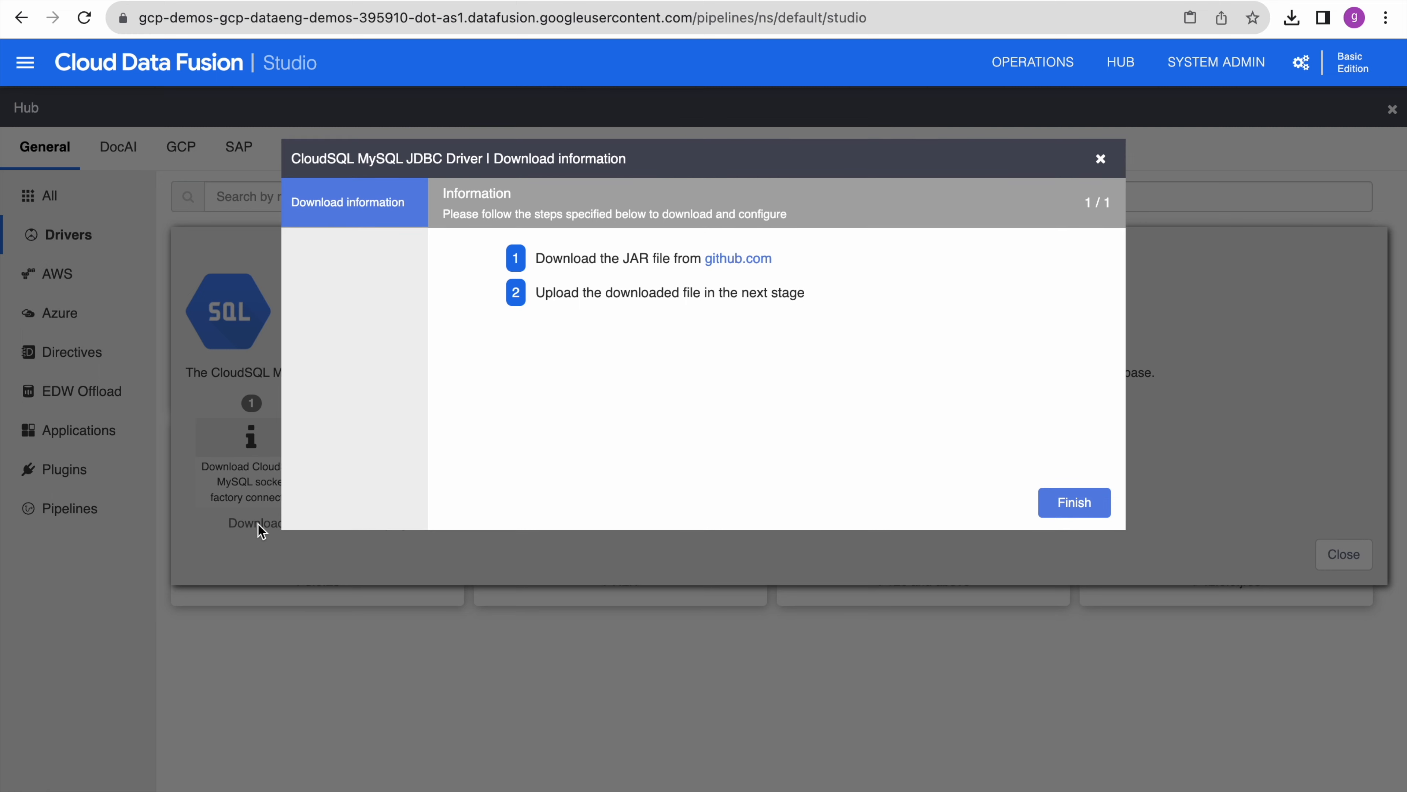
{"action": "left_click", "coordinate": [754, 262]}
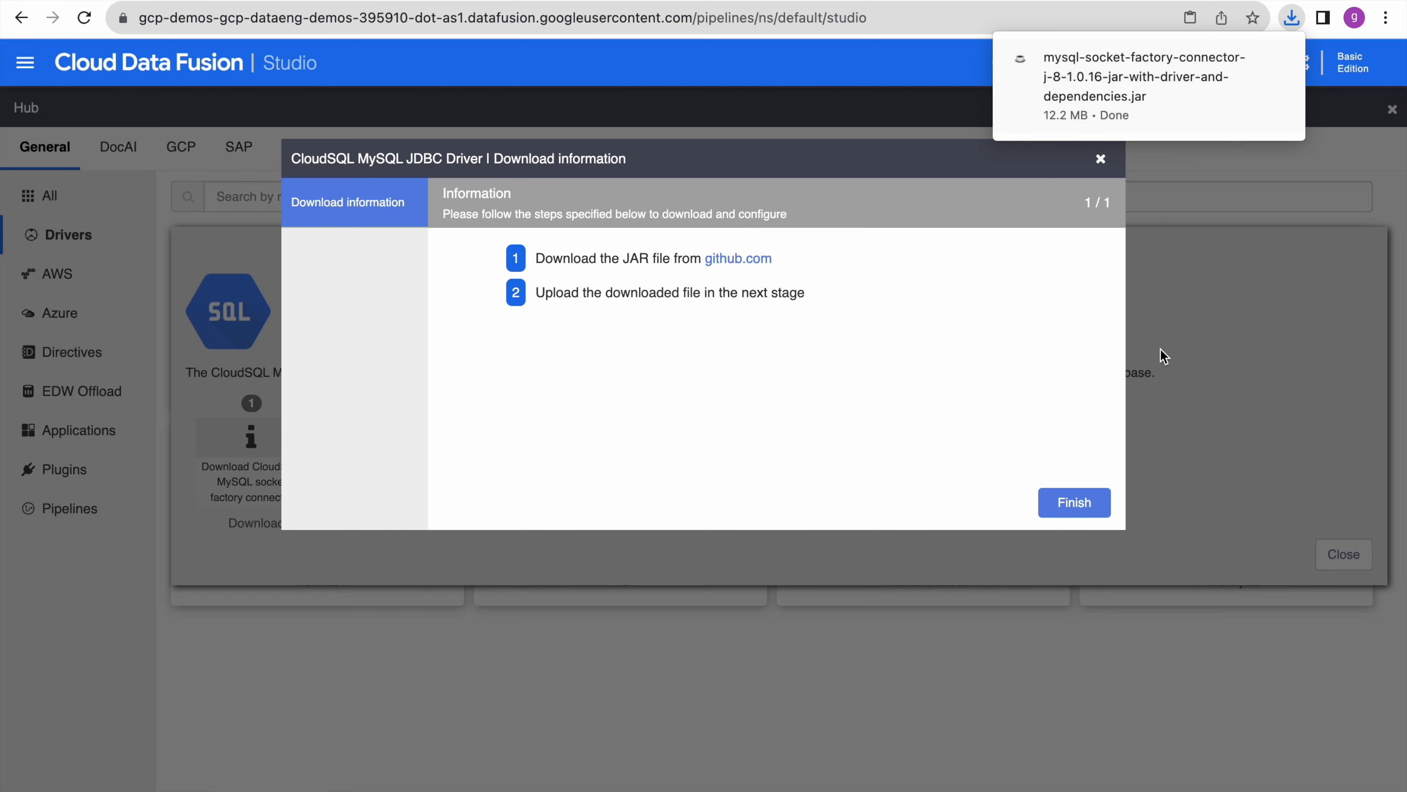
{"action": "left_click", "coordinate": [1075, 503]}
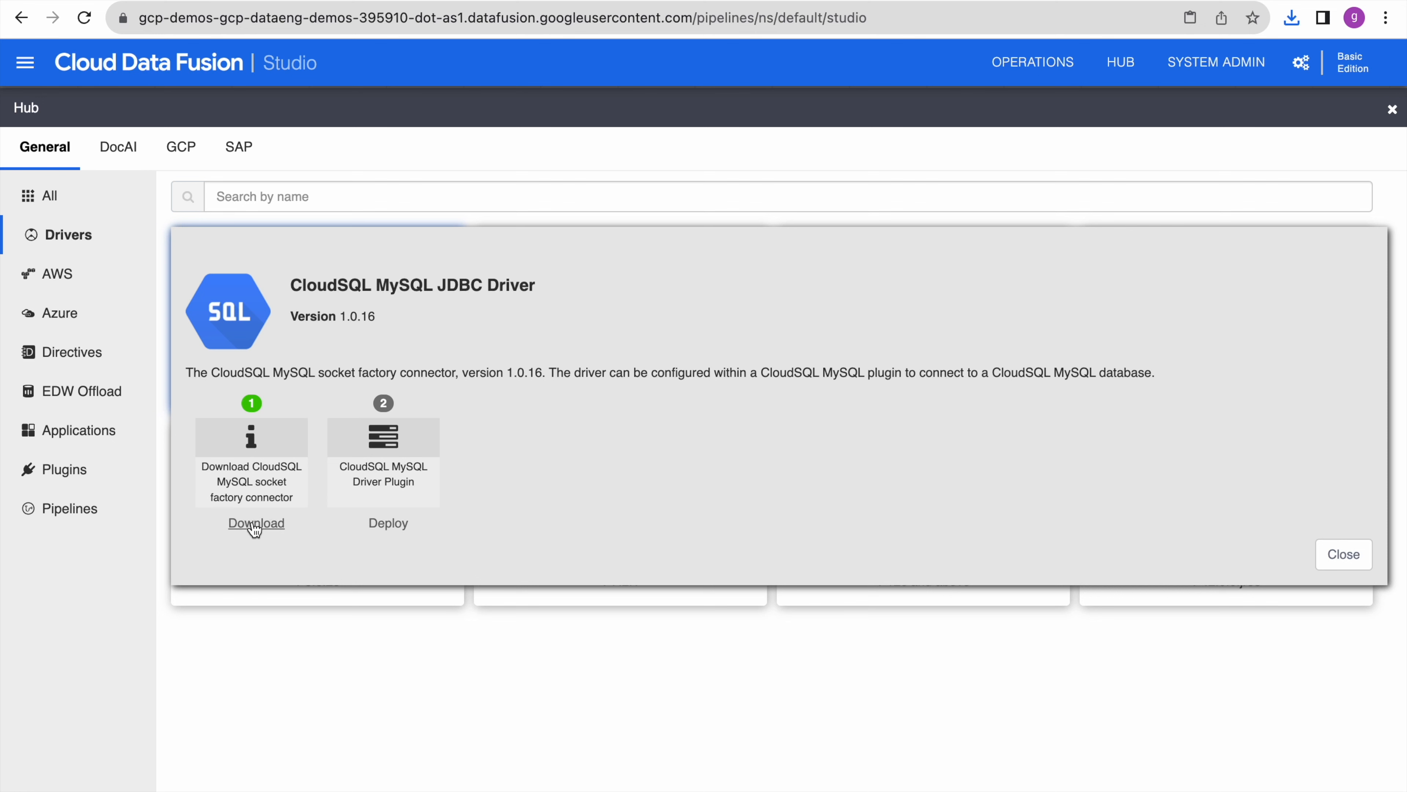
- Upload the downloaded mysql-socket-factory jar and register it as the cloudsql-mysql driver (com.mysql.jdbc.Driver)
{"action": "left_click", "coordinate": [396, 527]}
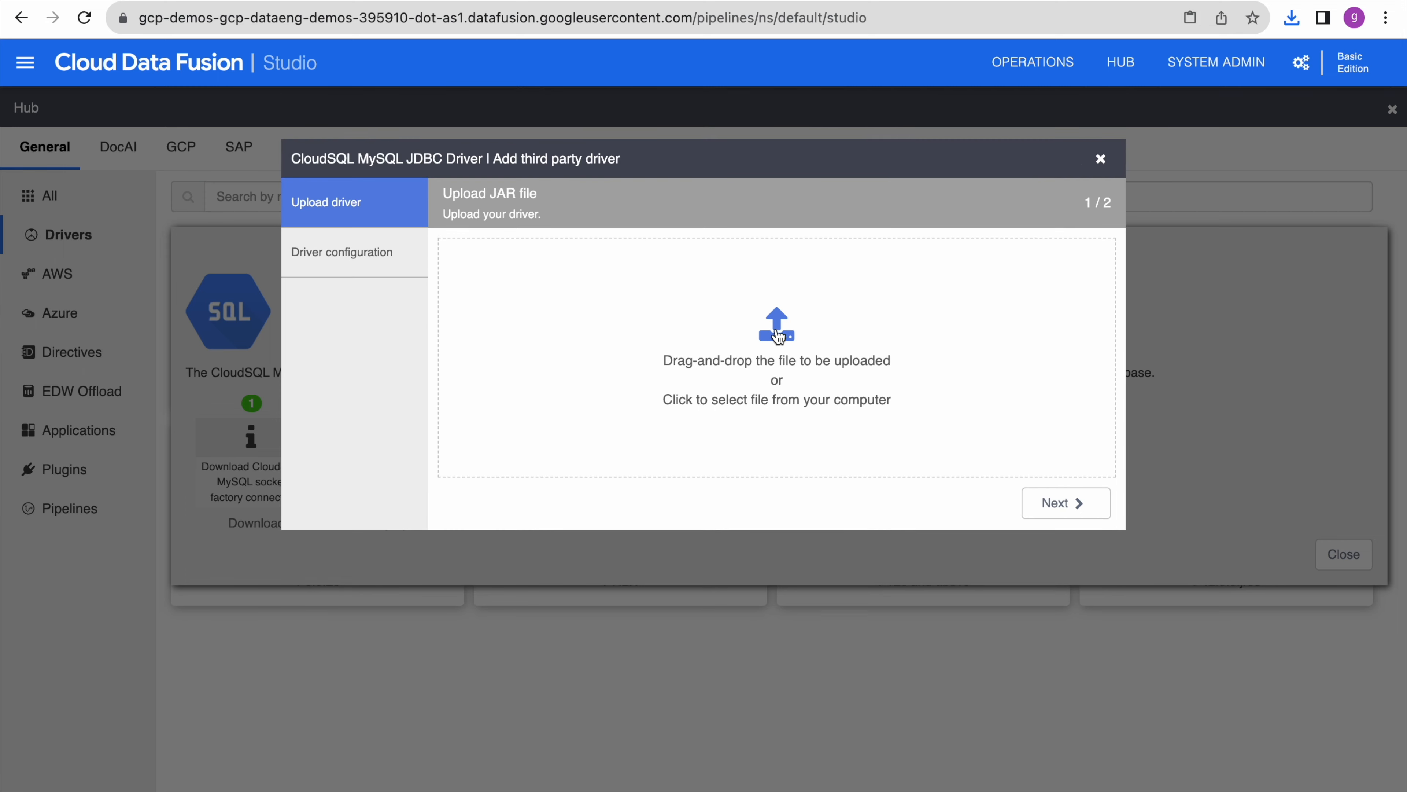
{"action": "left_click", "coordinate": [787, 335]}
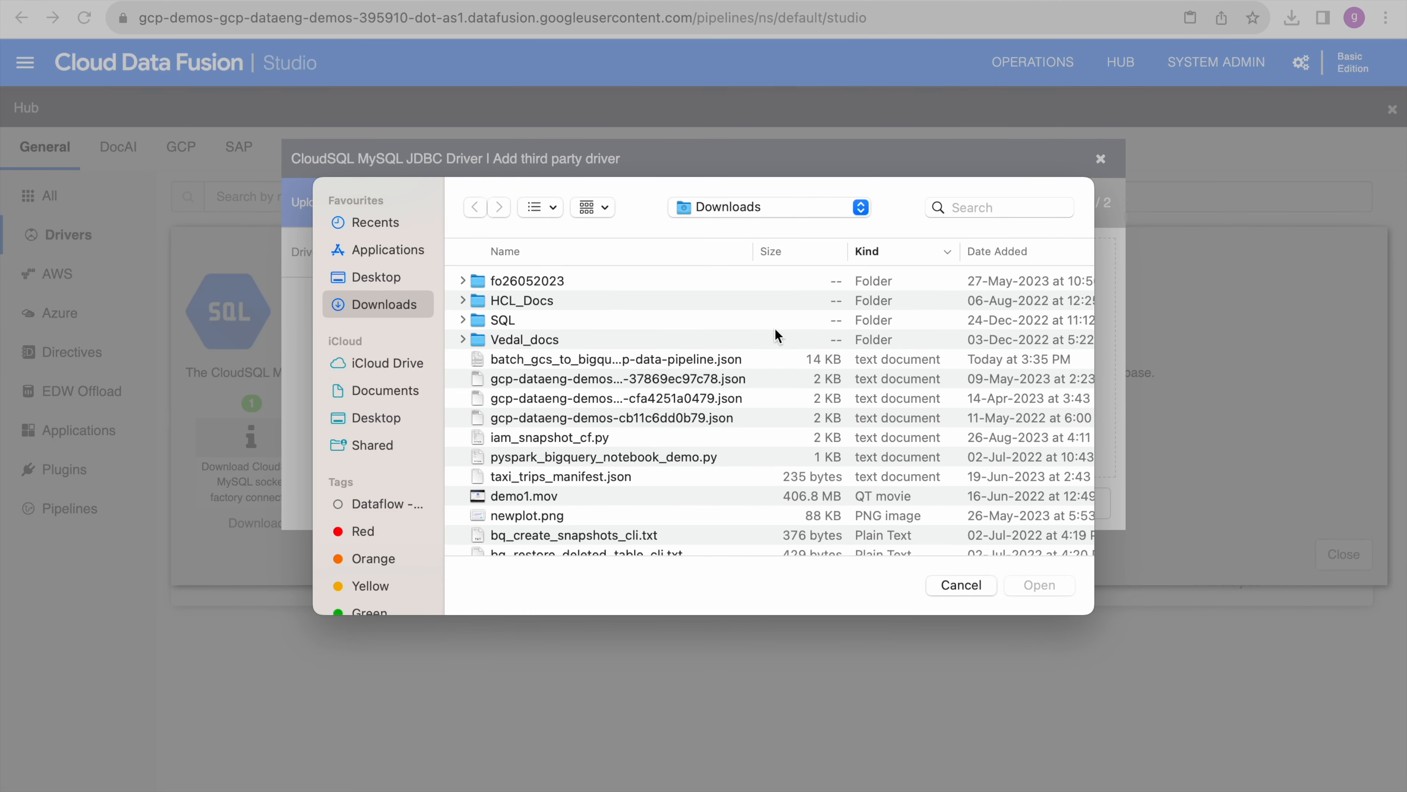
{"action": "left_click", "coordinate": [999, 251]}
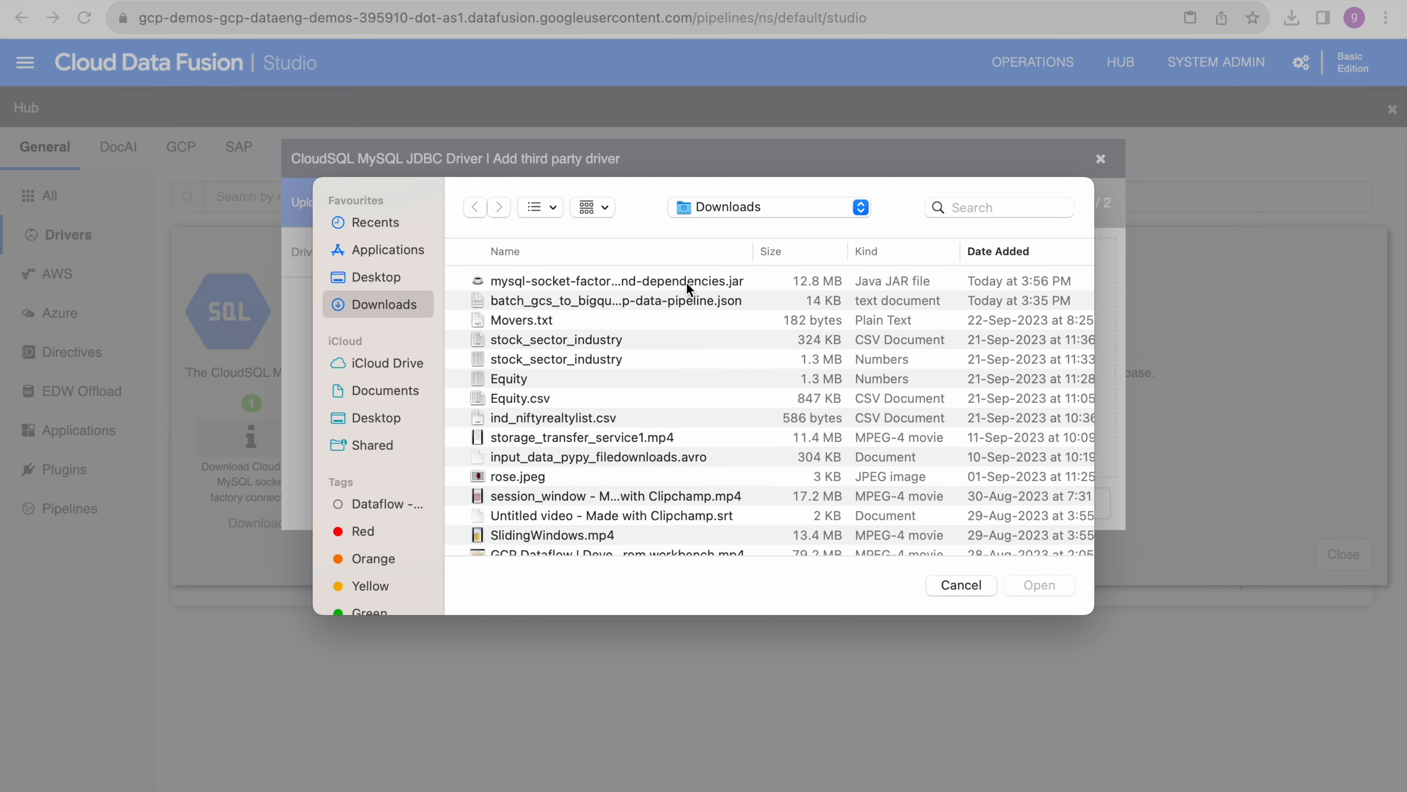
{"action": "left_click", "coordinate": [665, 281]}
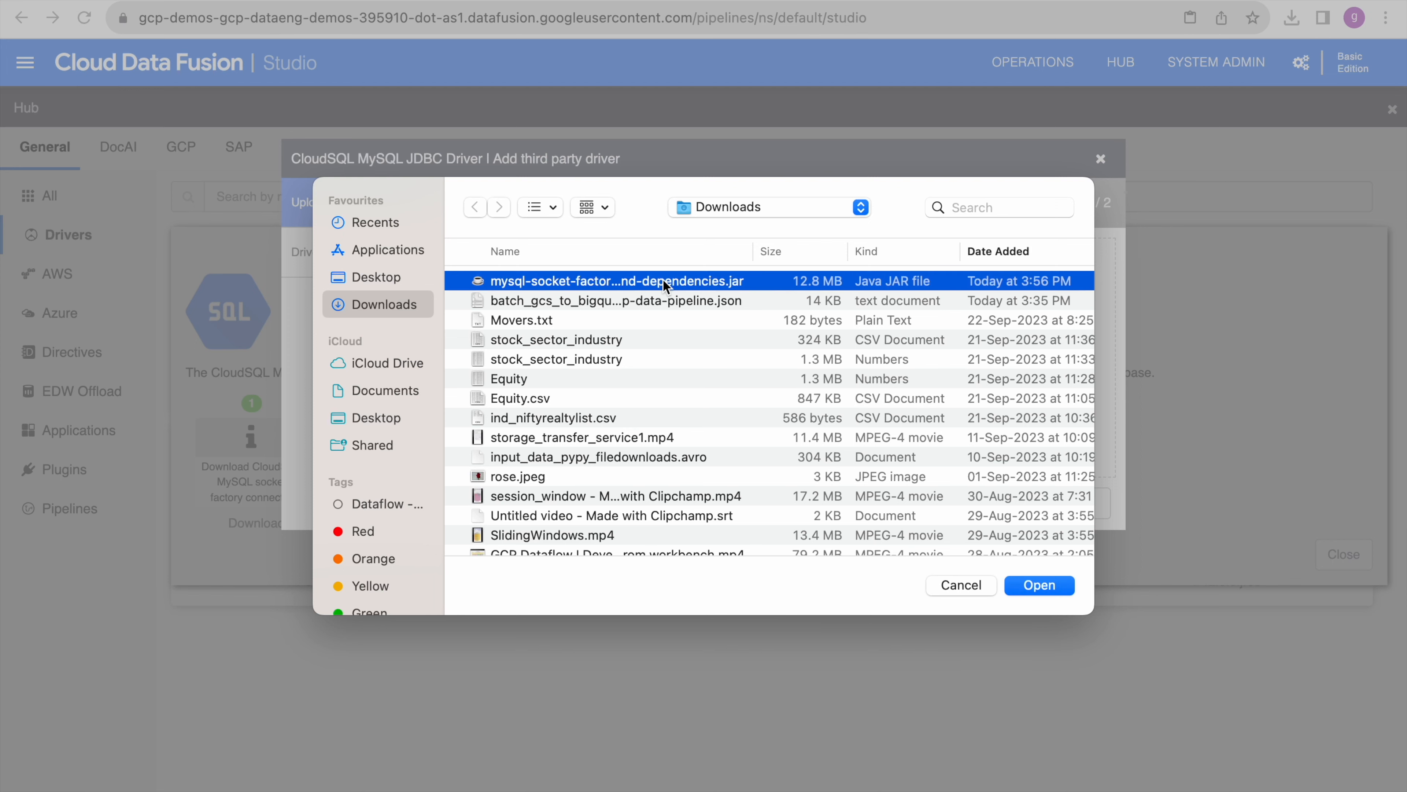
{"action": "left_click", "coordinate": [1039, 584]}
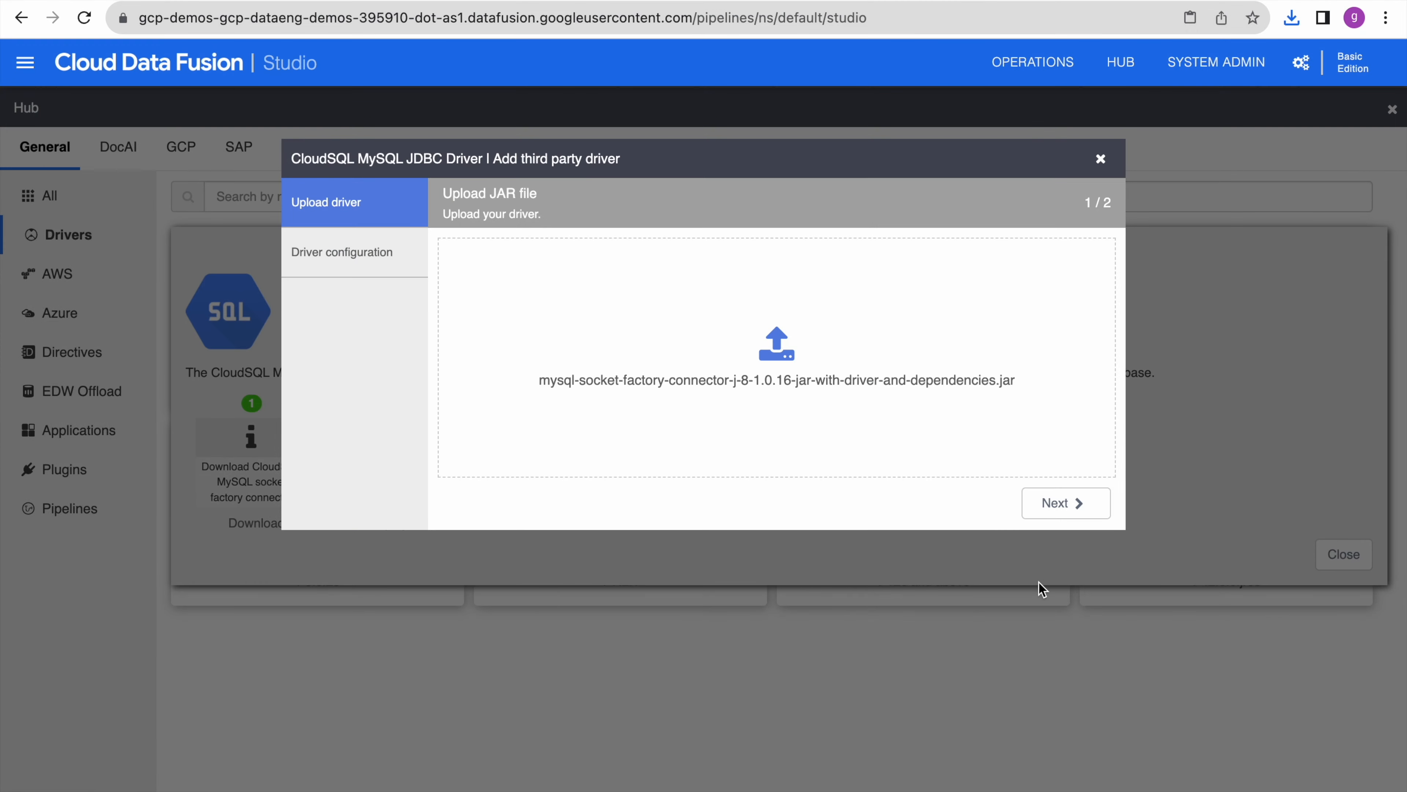
{"action": "left_click", "coordinate": [1057, 512]}
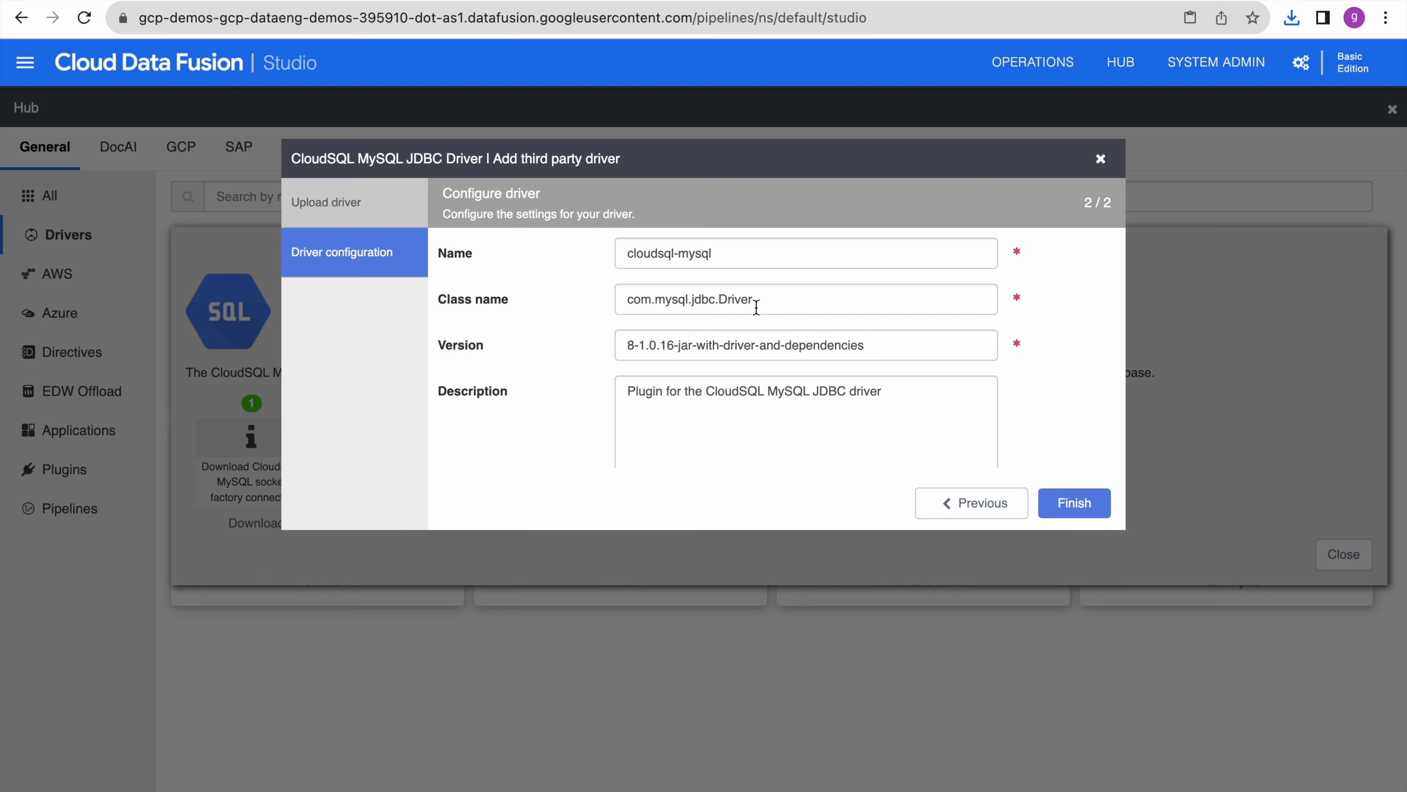
{"action": "scroll", "coordinate": [886, 330], "scroll_direction": "down", "scroll_amount": 2}
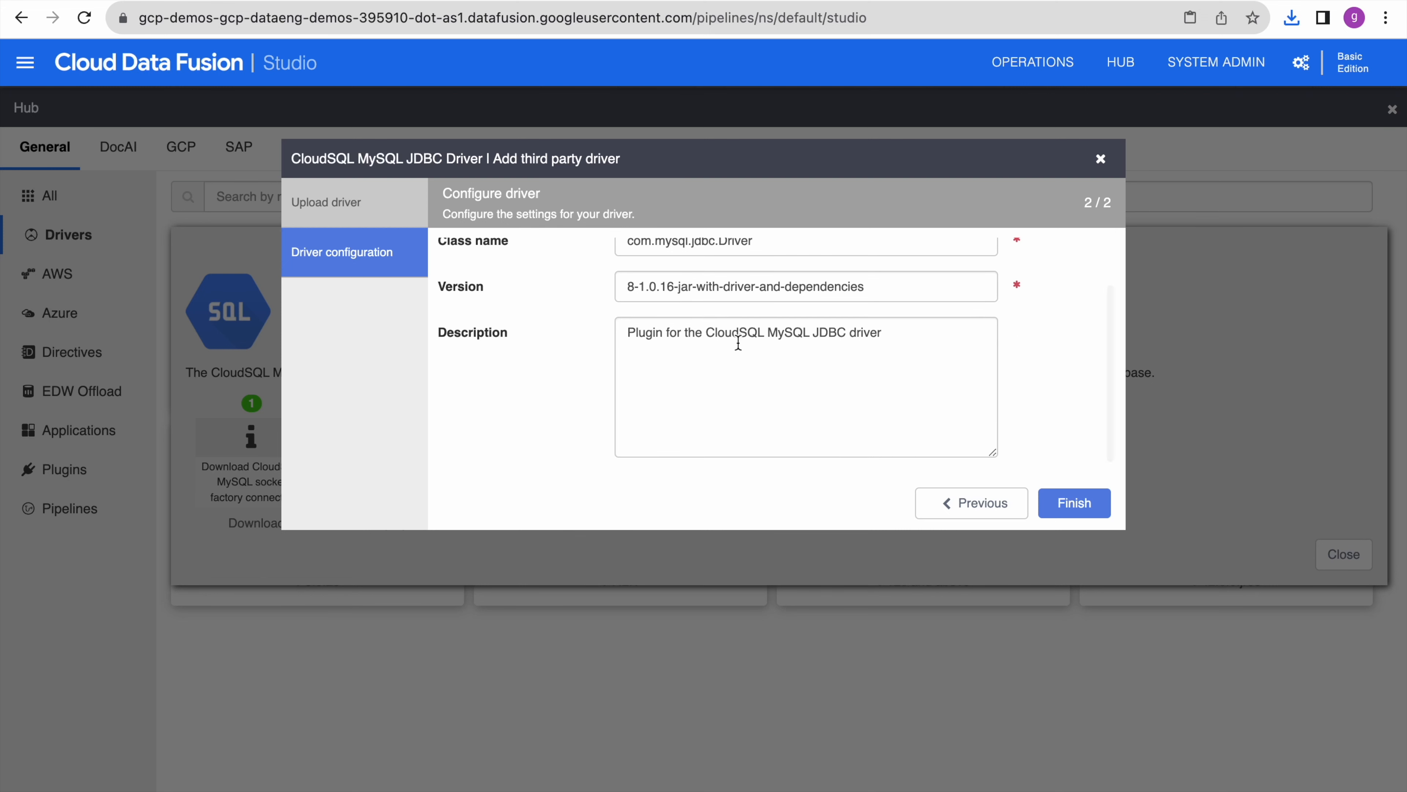
{"action": "left_click", "coordinate": [1073, 505]}
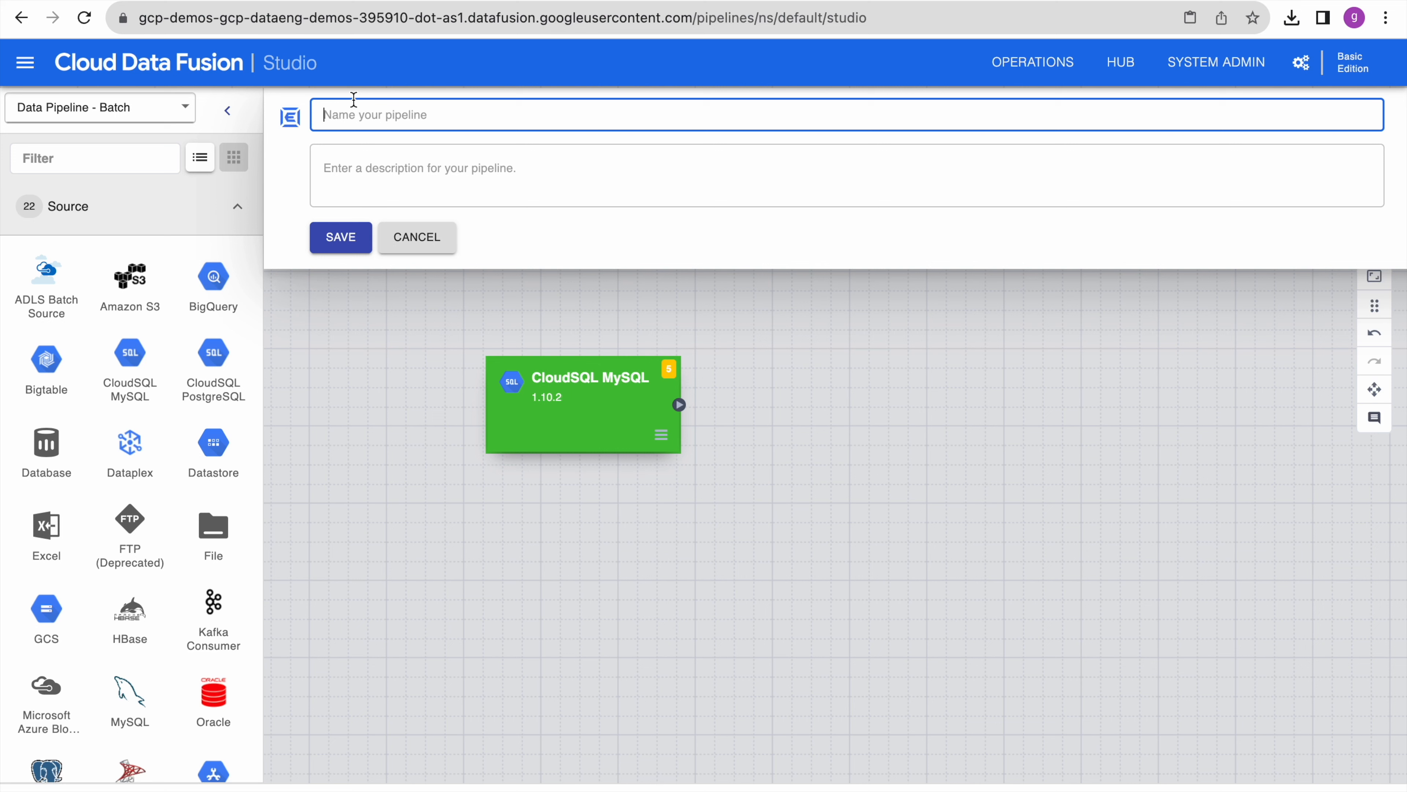
- Name the pipeline batch_cloudsql_to_gcs_bigquery_load and save the name
{"action": "type", "text": "cloudsql_to_gcs_bigquery_load"}
{"action": "left_click", "coordinate": [323, 115]}
{"action": "type", "text": "batch_"}
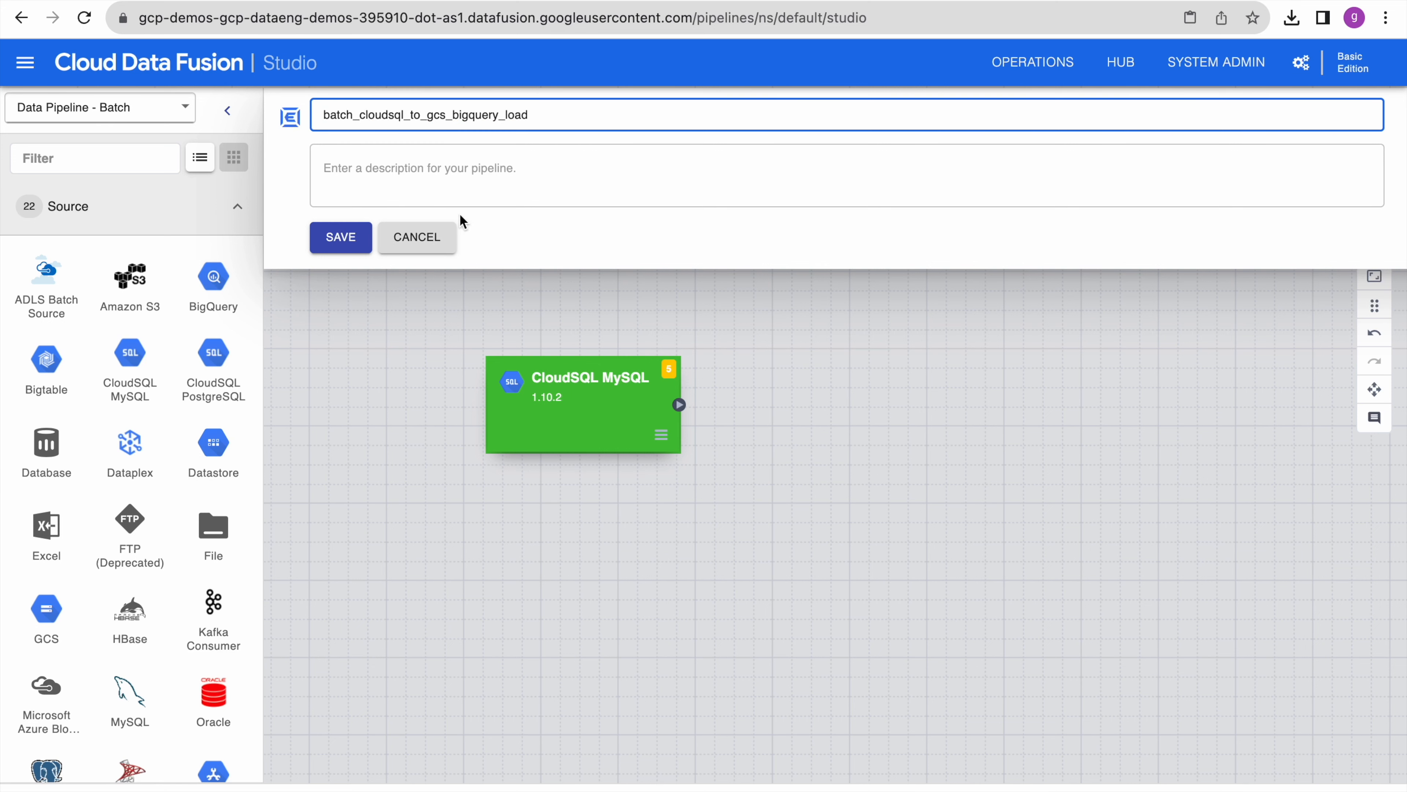
{"action": "left_click", "coordinate": [341, 236]}
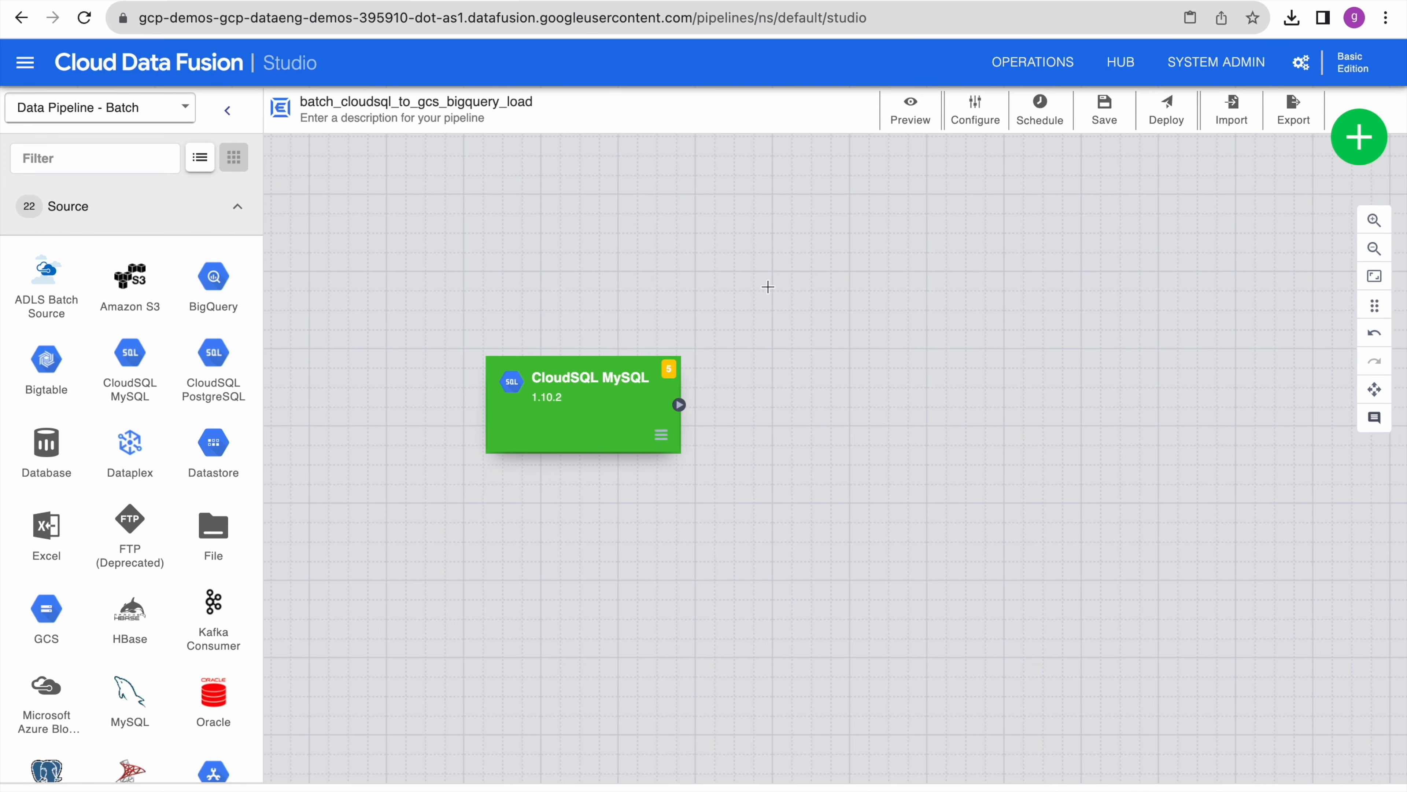
- Set the CloudSQL MySQL source's JDBC driver to cloudsql-mysql and keep the Public instance type
{"action": "mouse_move", "coordinate": [572, 407]}
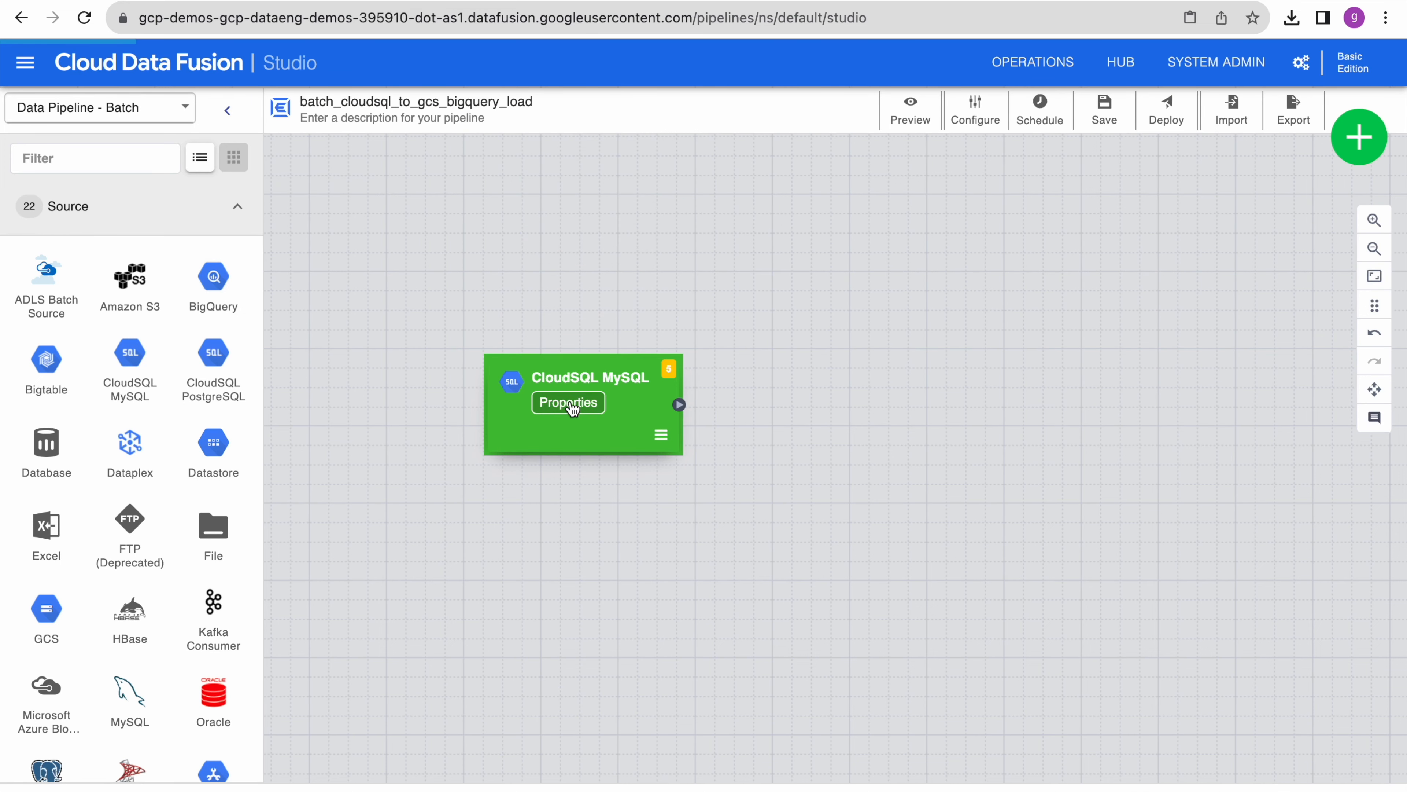
{"action": "left_click", "coordinate": [571, 403]}
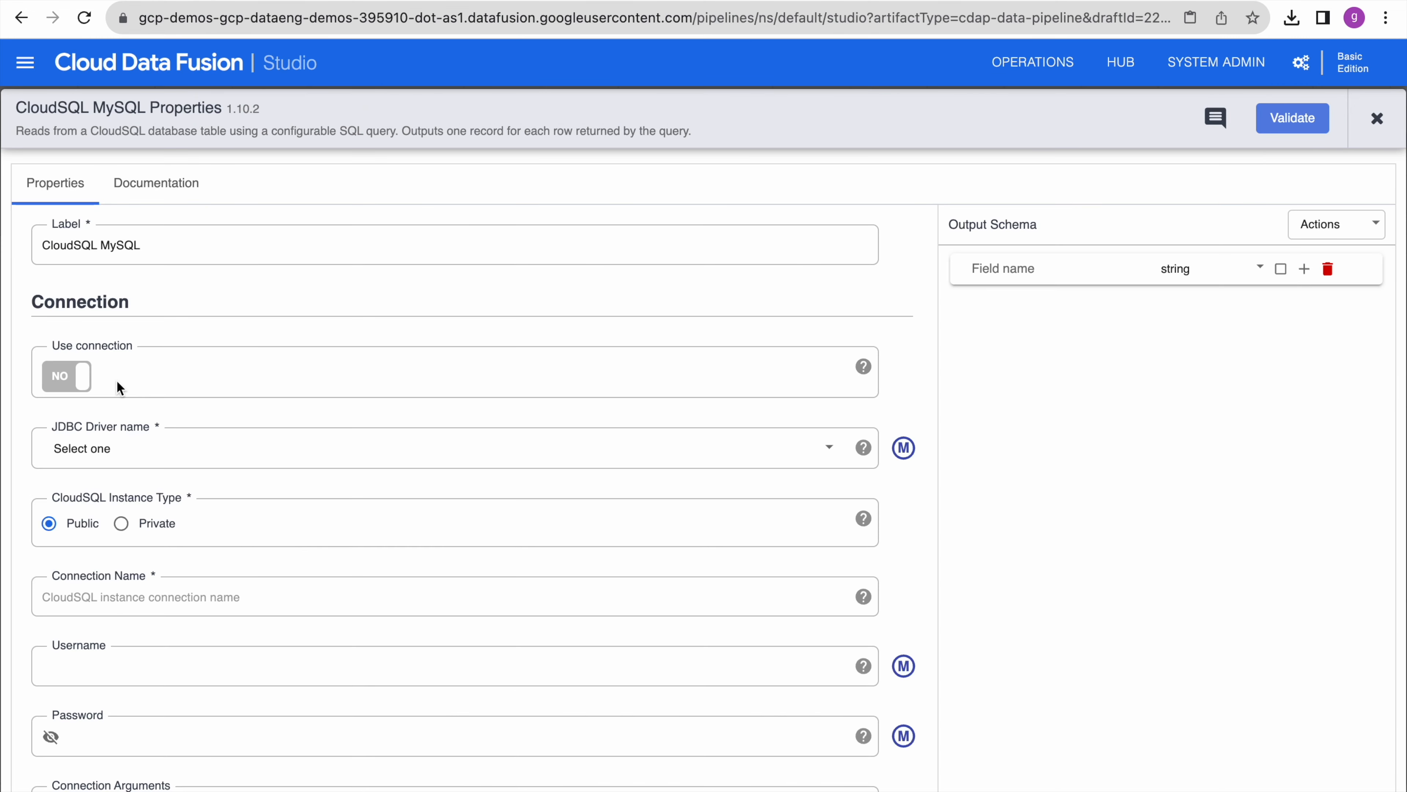
{"action": "left_click", "coordinate": [129, 458]}
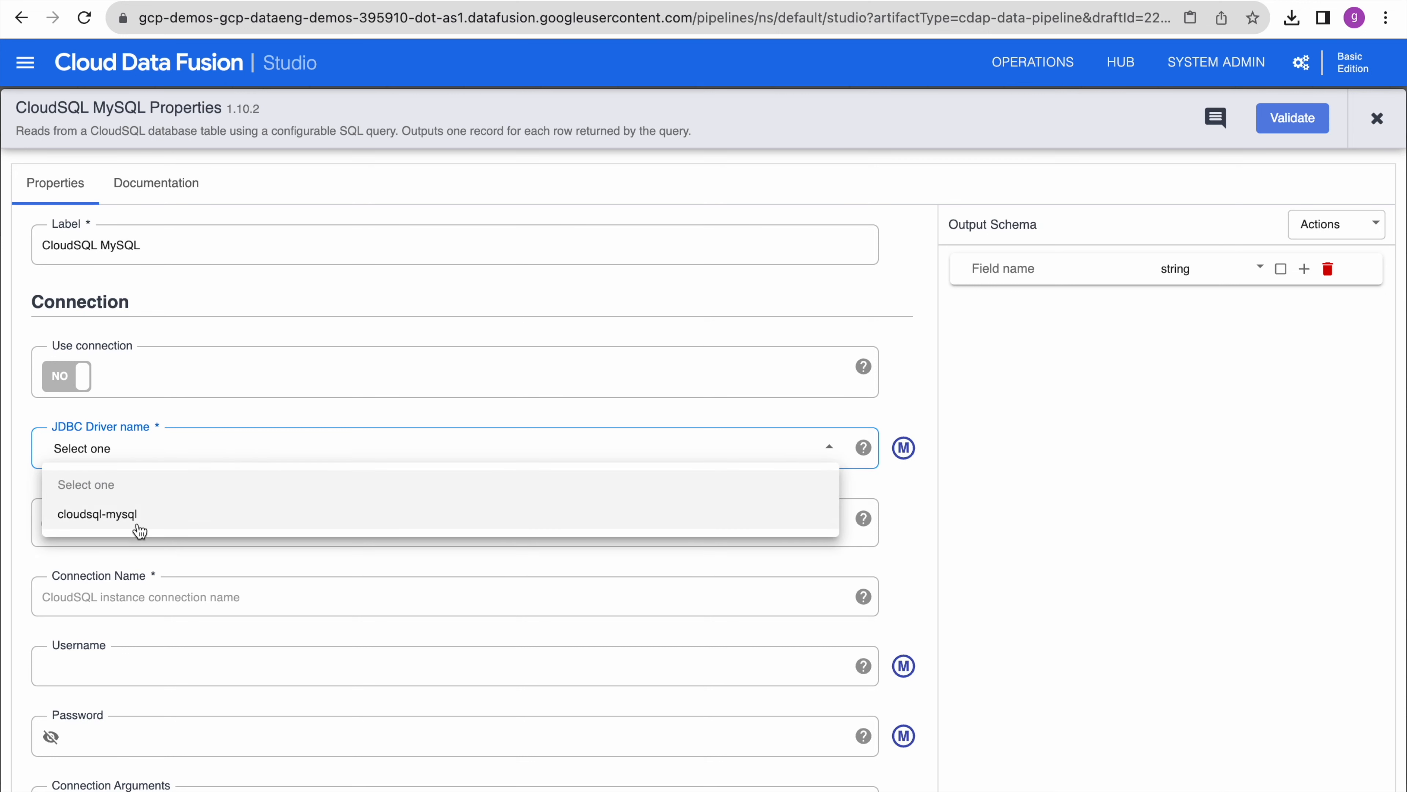
{"action": "left_click", "coordinate": [111, 515]}
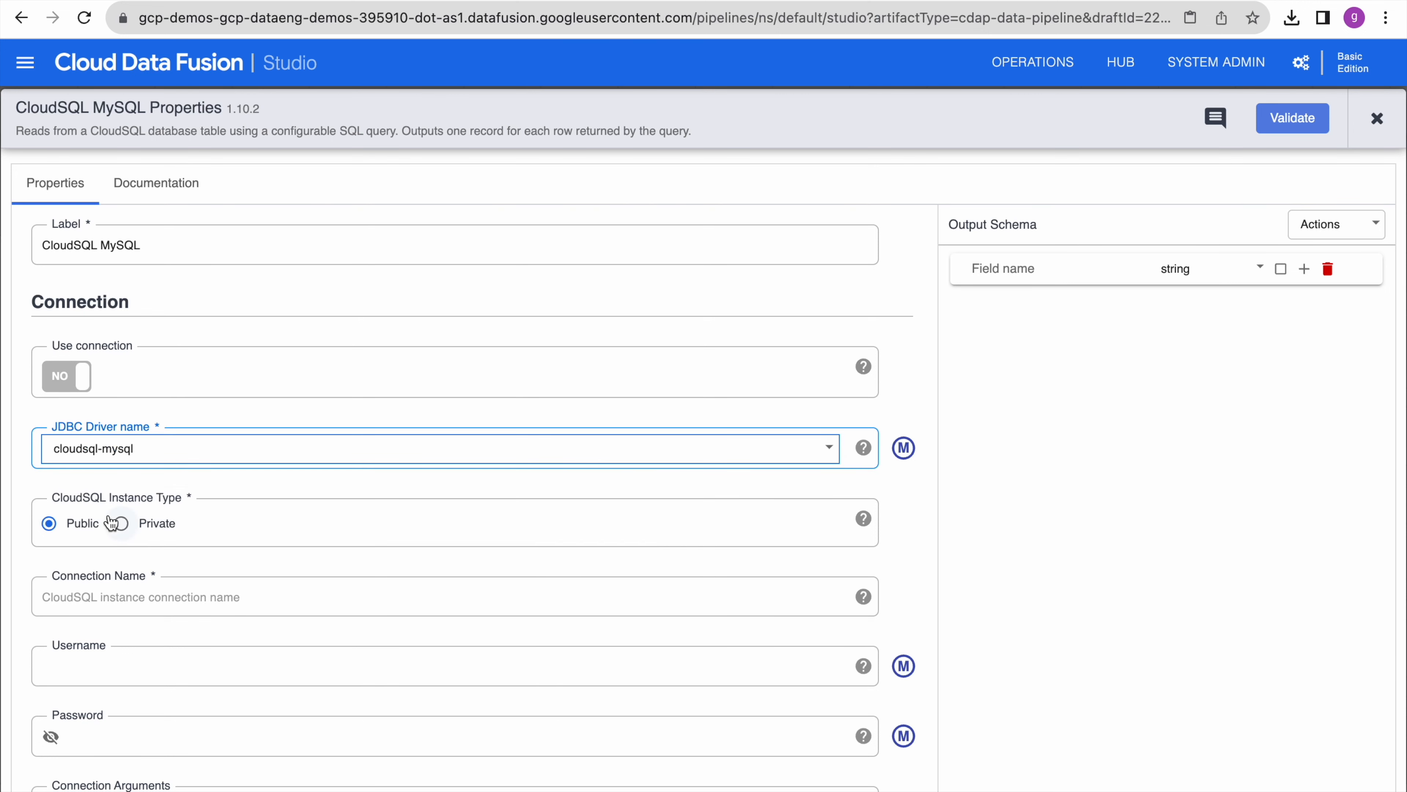
{"action": "scroll", "coordinate": [261, 549], "scroll_direction": "down", "scroll_amount": 2}
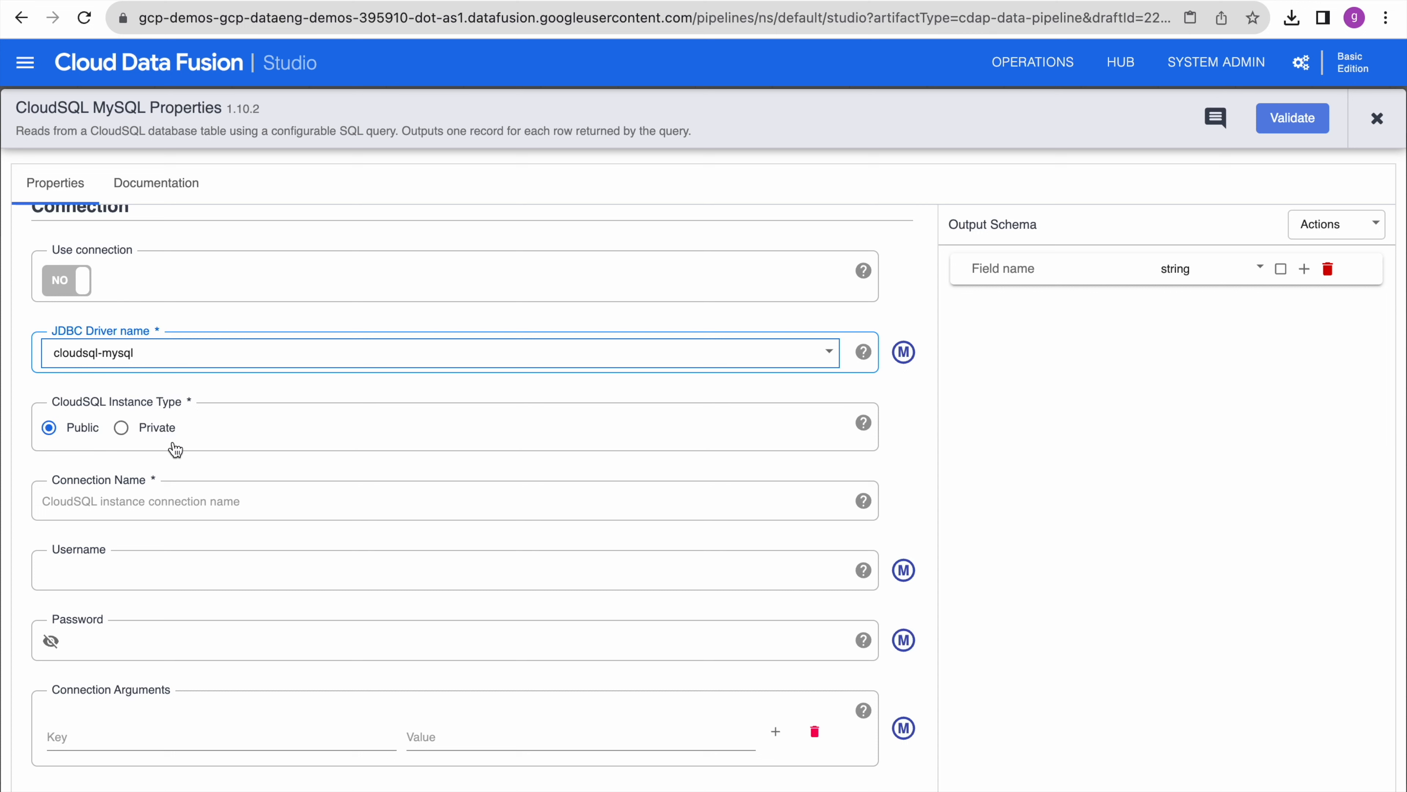
{"action": "left_click", "coordinate": [122, 429]}
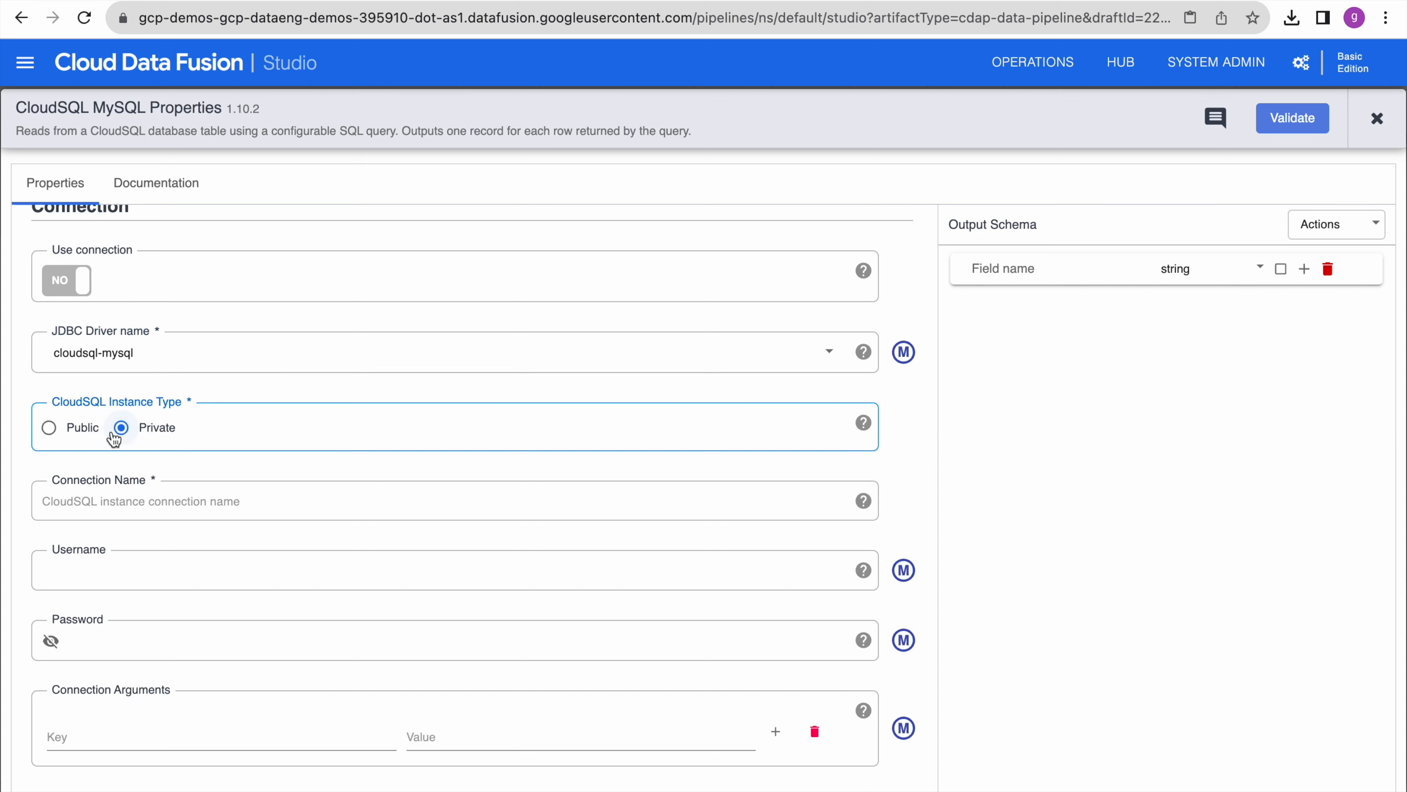
{"action": "left_click", "coordinate": [50, 428]}
{"action": "left_click", "coordinate": [173, 501]}
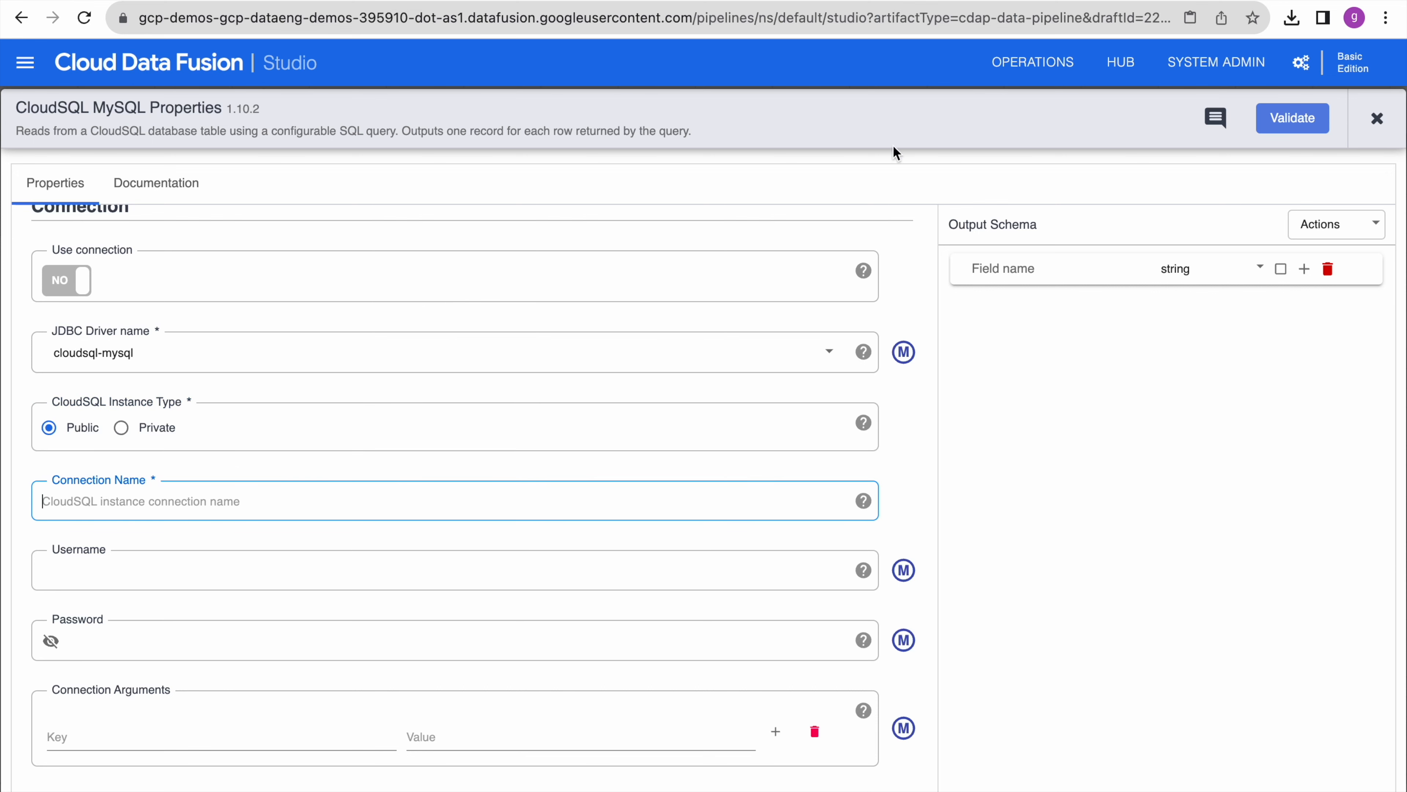
- Copy the sql-demo instance connection name from Cloud SQL and paste it into Connection Name
{"action": "left_click", "coordinate": [1013, 2]}
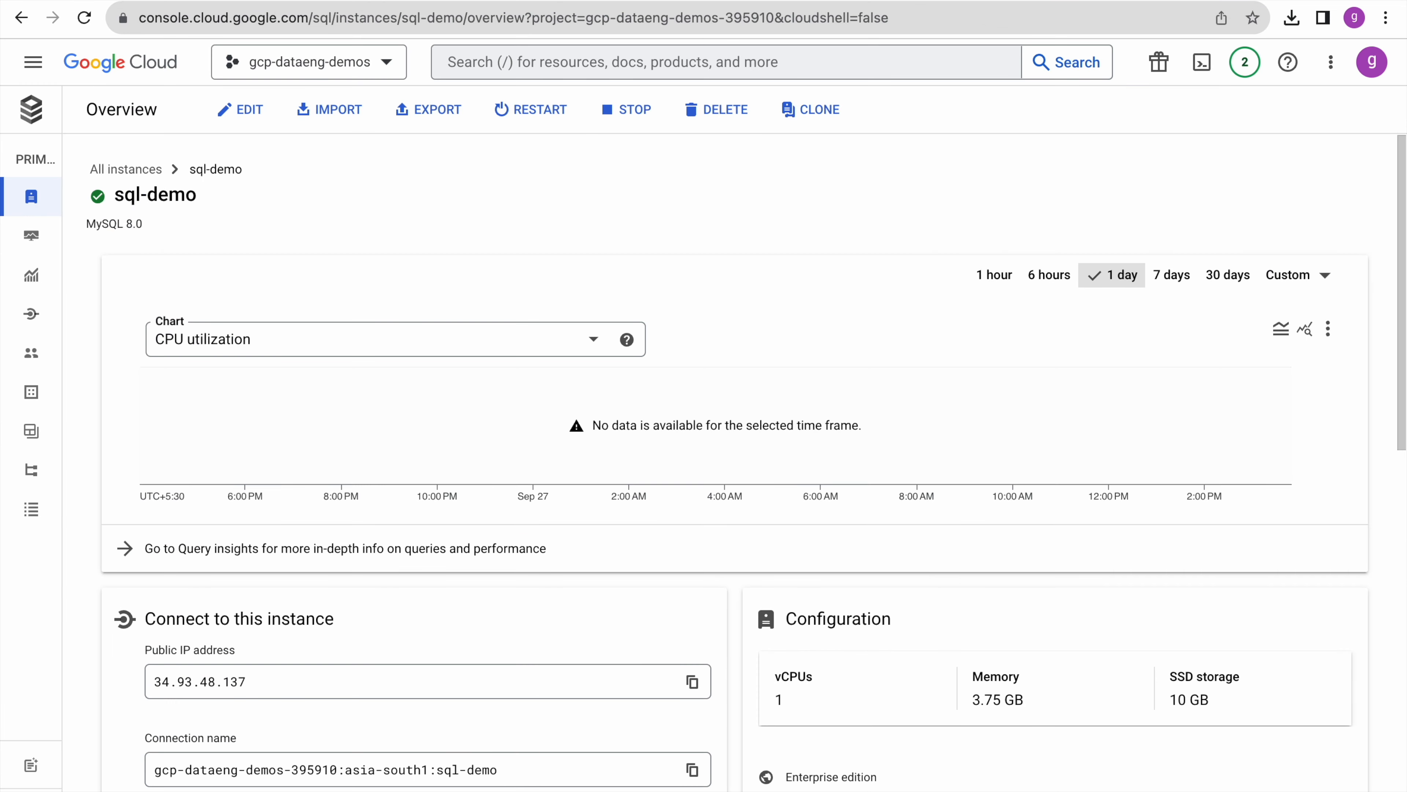
{"action": "scroll", "coordinate": [418, 570], "scroll_direction": "down", "scroll_amount": 2}
{"action": "scroll", "coordinate": [418, 570], "scroll_direction": "down", "scroll_amount": 2}
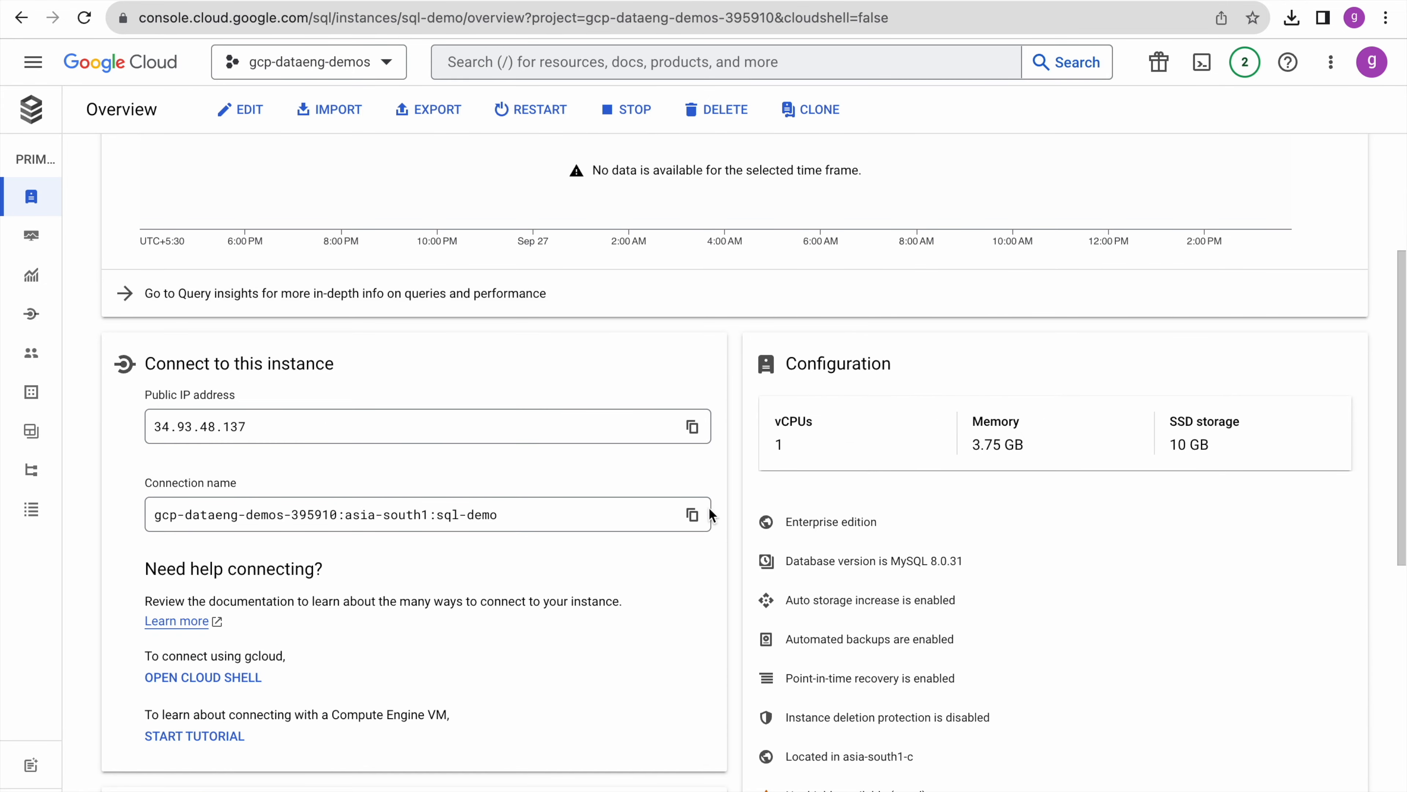
{"action": "left_click", "coordinate": [692, 515]}
{"action": "left_click", "coordinate": [347, 1]}
{"action": "key", "text": "ctrl+v"}
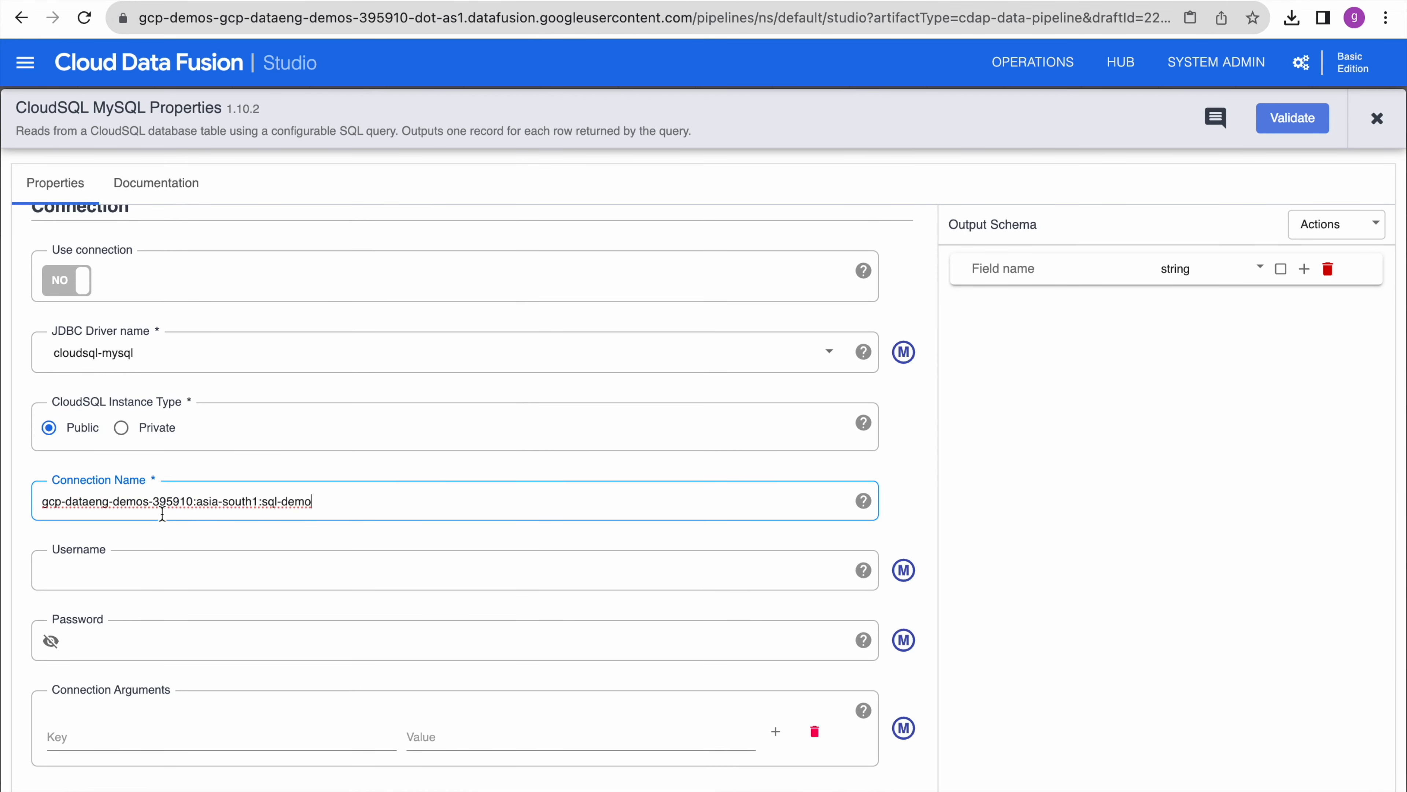
{"action": "left_click", "coordinate": [397, 452]}
- Enter root as the username and the database password, then begin the reference name 'cloudsql_connec'
{"action": "scroll", "coordinate": [444, 536], "scroll_direction": "down", "scroll_amount": 2}
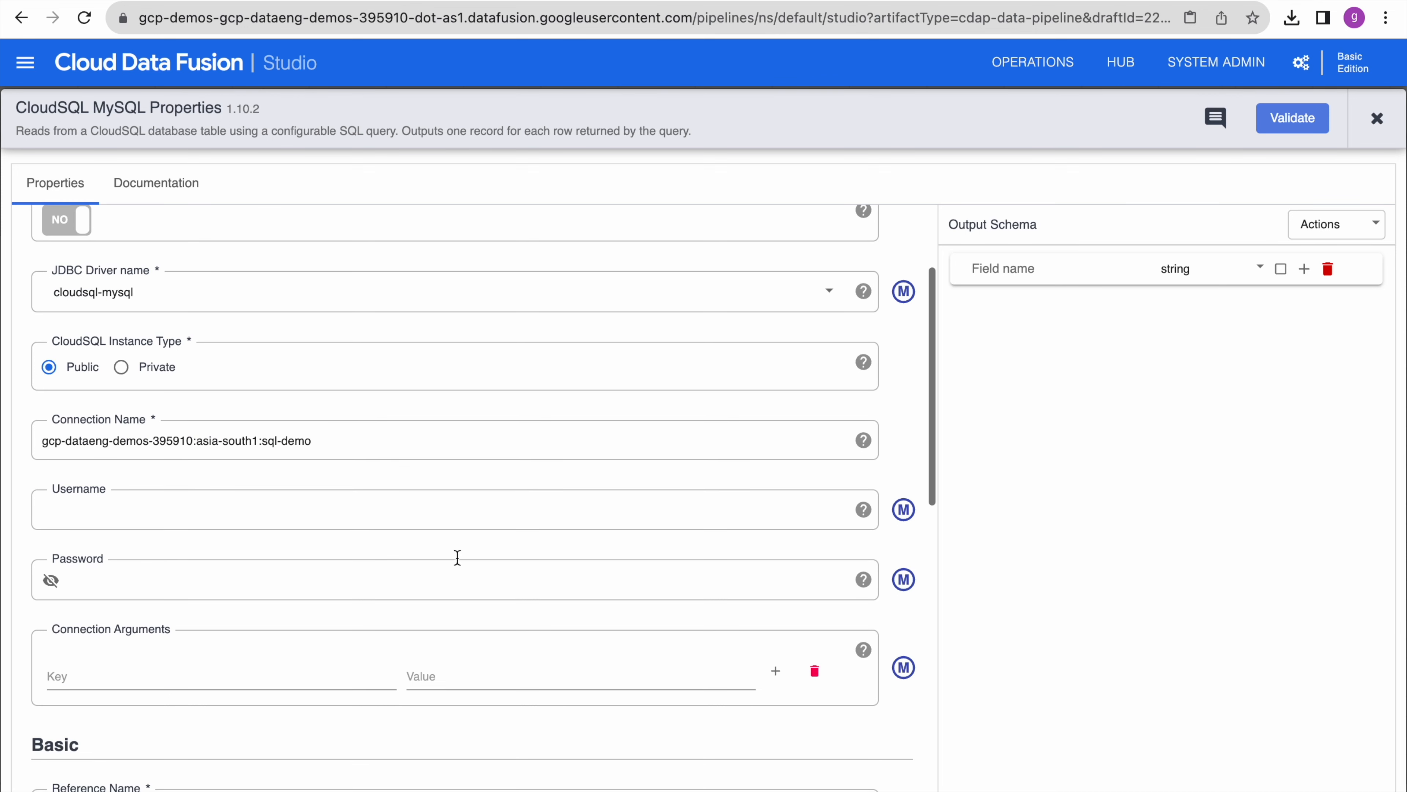
{"action": "left_click", "coordinate": [342, 501]}
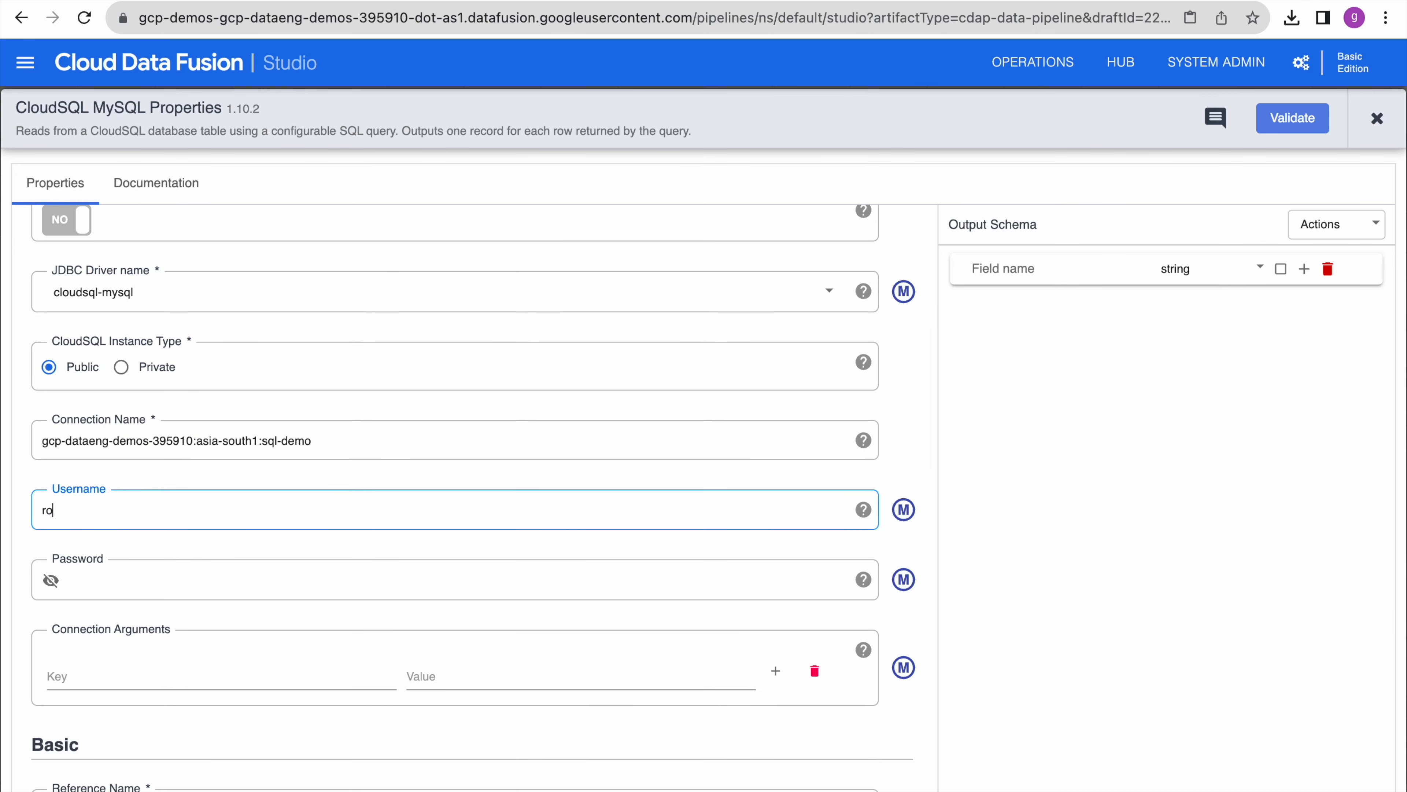
{"action": "left_click", "coordinate": [50, 581]}
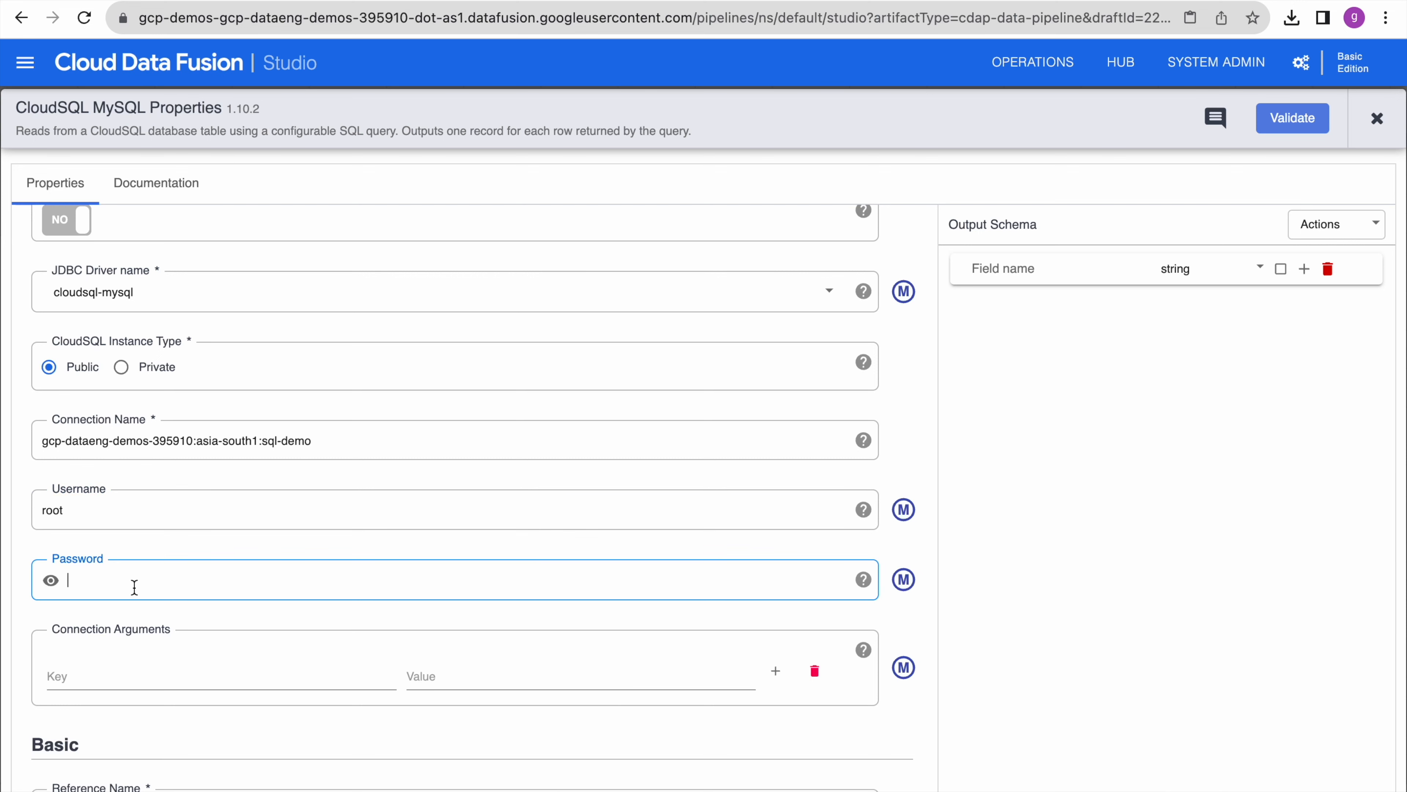
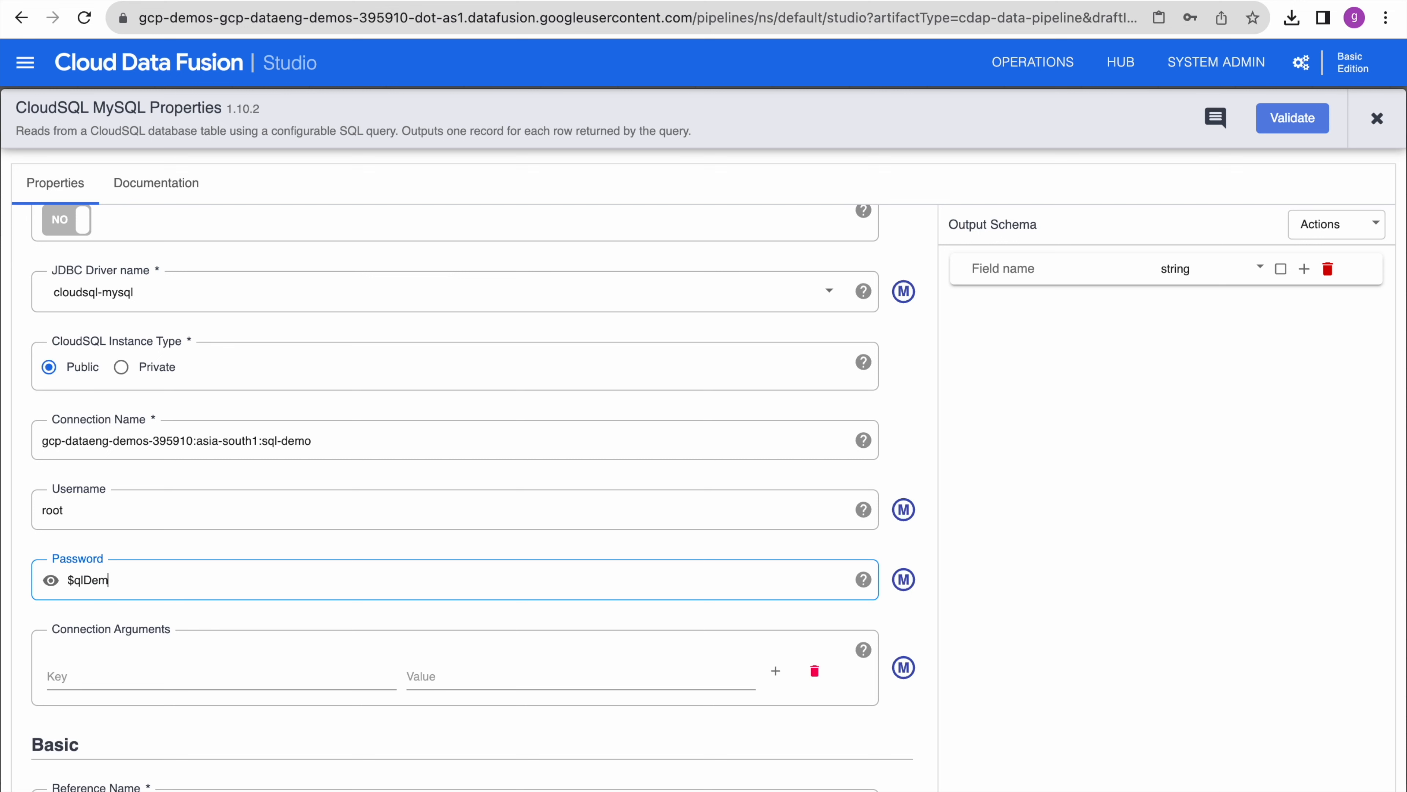
{"action": "left_click", "coordinate": [259, 555]}
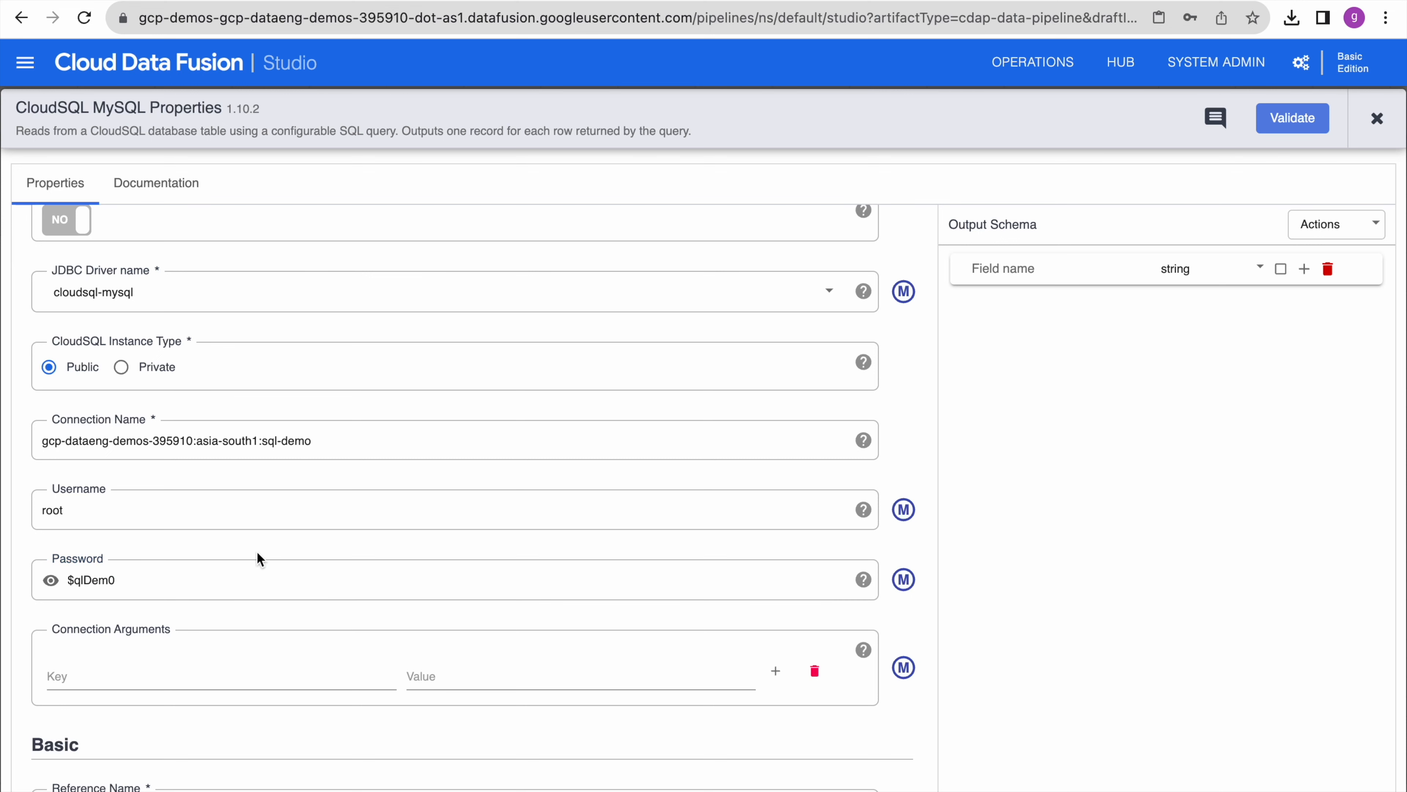
{"action": "scroll", "coordinate": [263, 621], "scroll_direction": "down", "scroll_amount": 4}
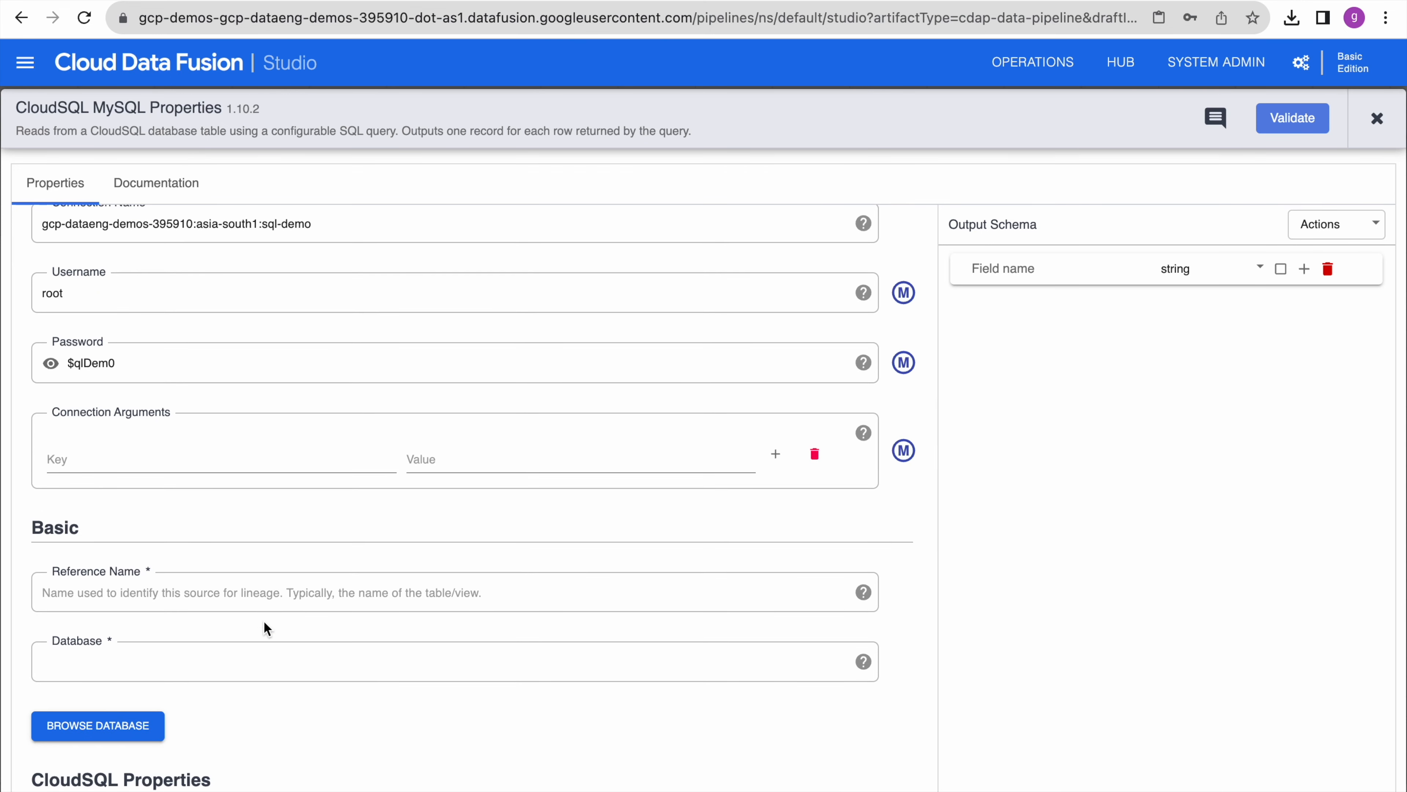
{"action": "left_click", "coordinate": [160, 592]}
{"action": "type", "text": "cloudsql"}
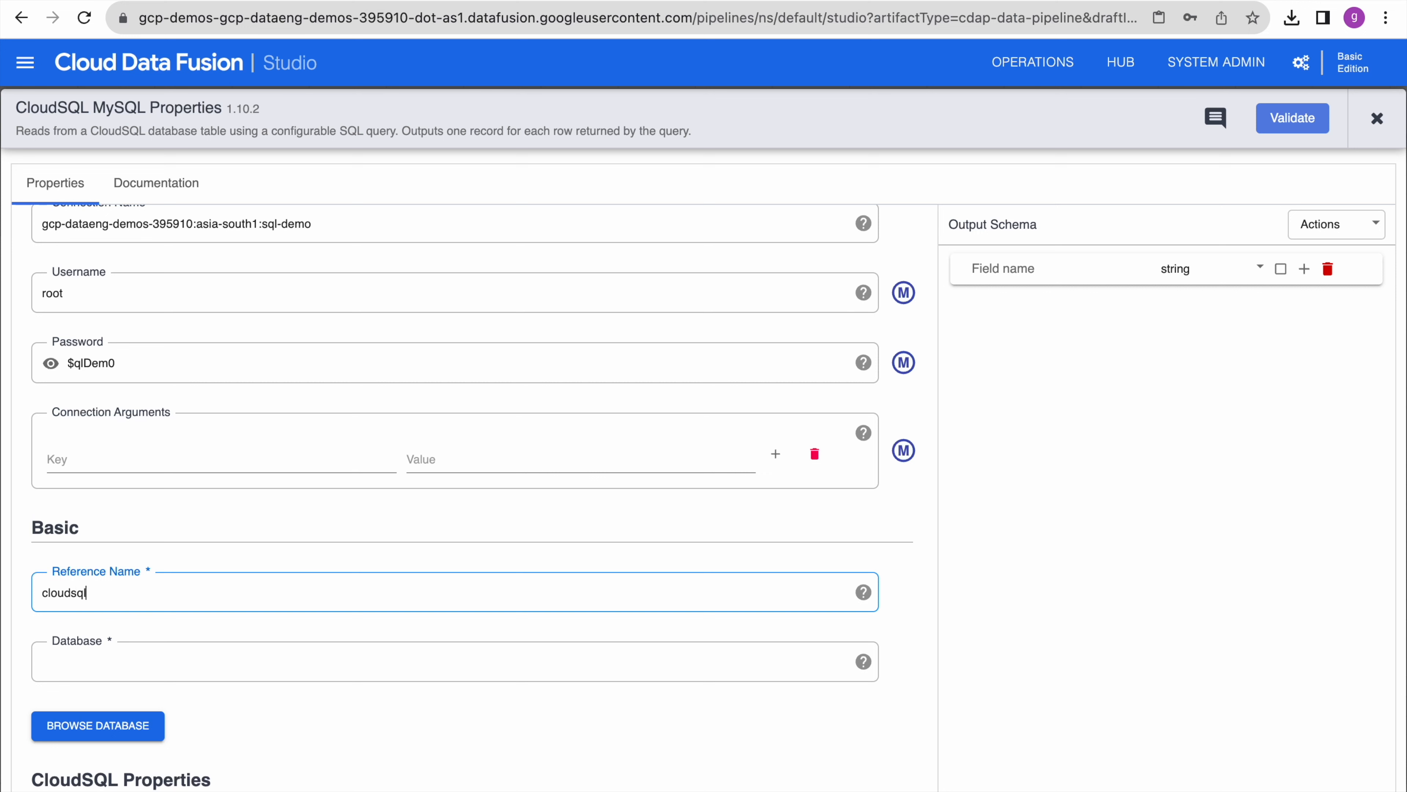
{"action": "type", "text": "_connection"}
- Finish the reference name and set the Database field to gcp_demos copied from the MySQL session
{"action": "left_click", "coordinate": [274, 561]}
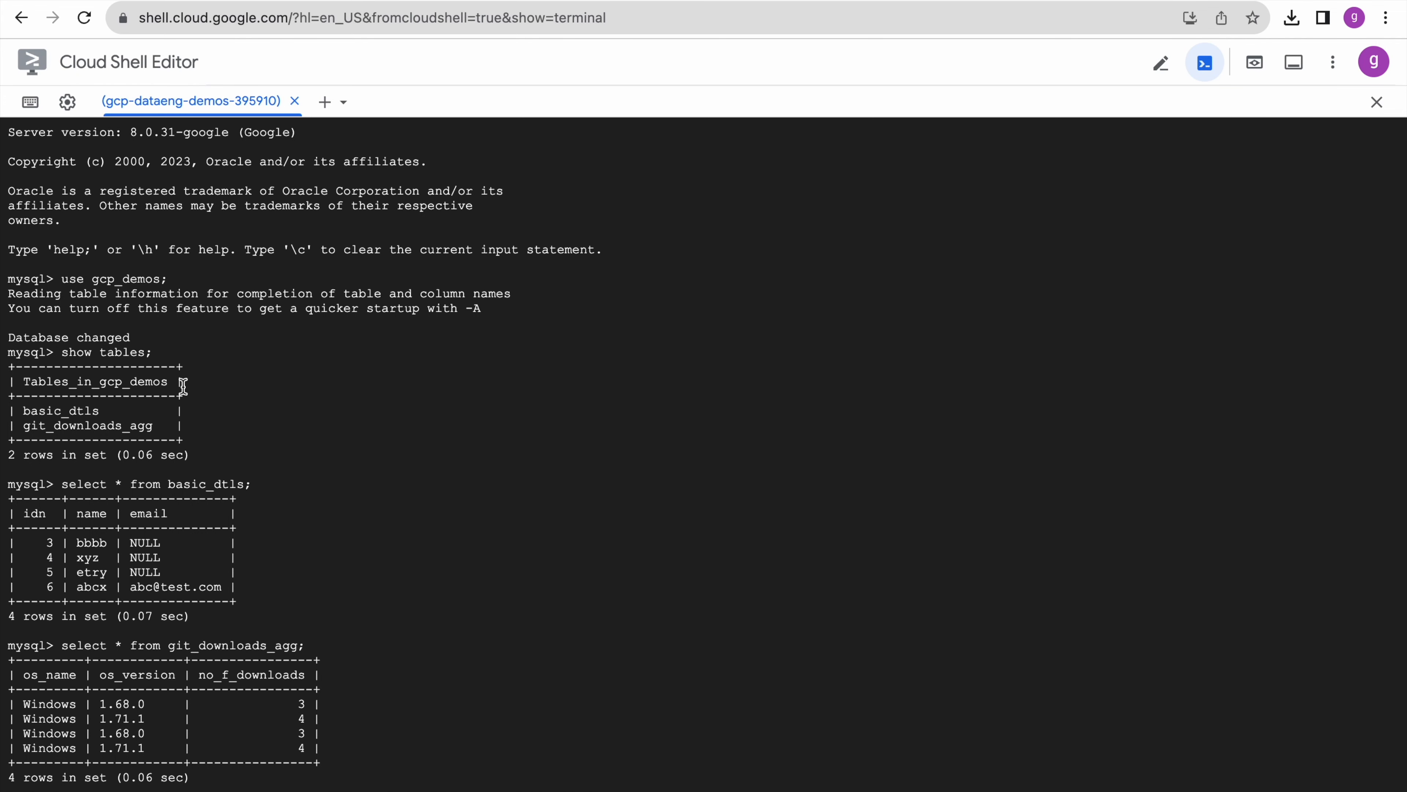
{"action": "double_click", "coordinate": [133, 275]}
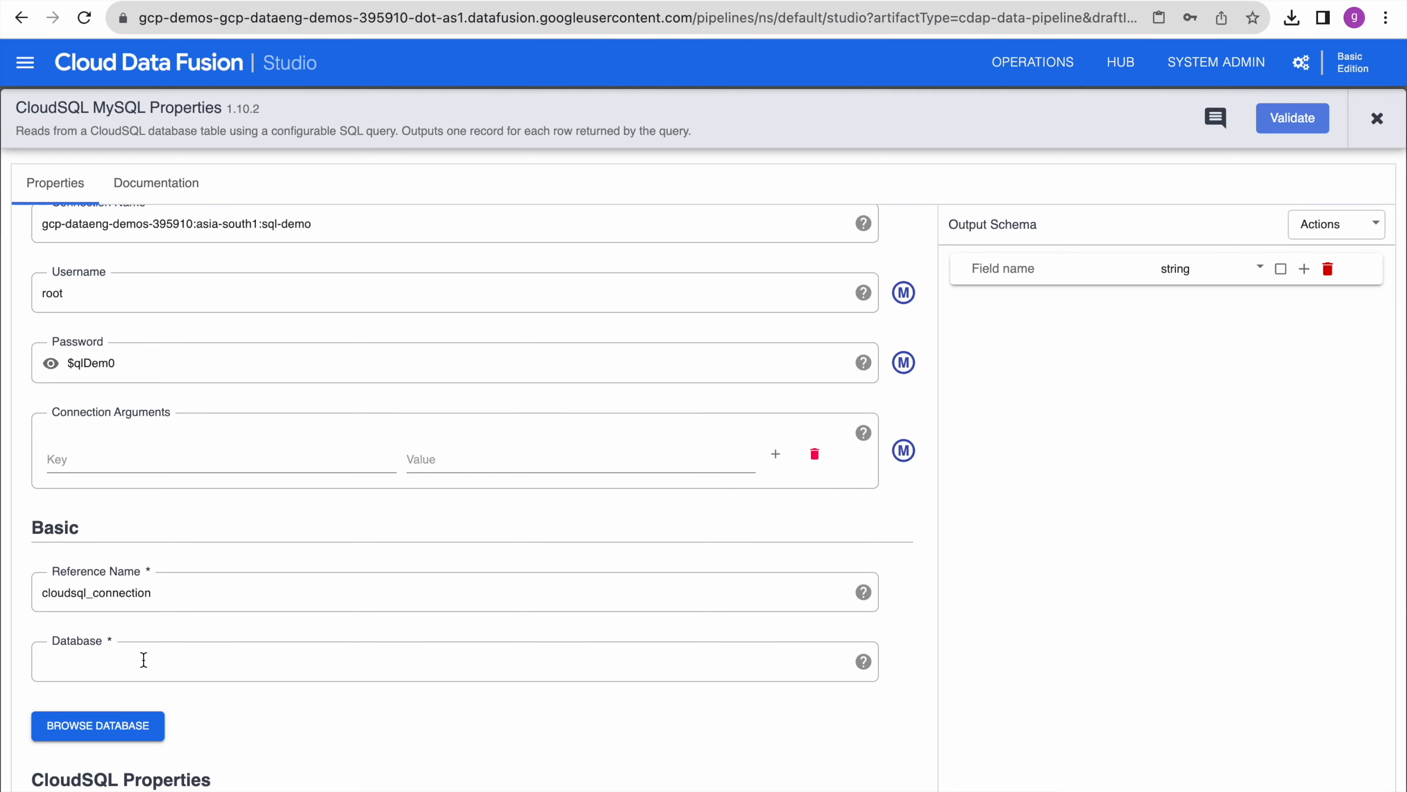
{"action": "left_click", "coordinate": [141, 660]}
{"action": "key", "text": "ctrl+v"}
{"action": "left_click", "coordinate": [336, 711]}
- Copy the select query on git_downloads_agg from the MySQL session
{"action": "scroll", "coordinate": [339, 720], "scroll_direction": "down", "scroll_amount": 7}
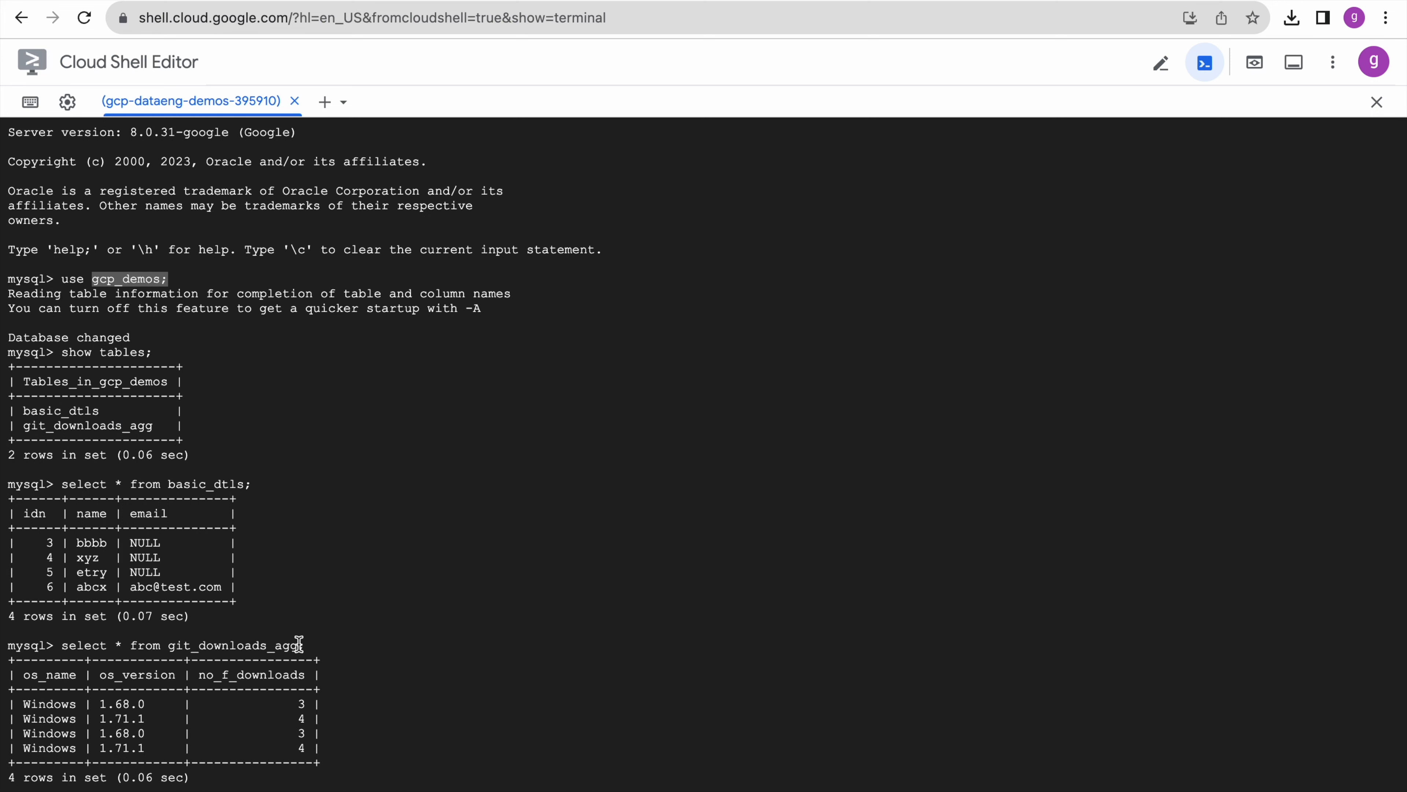
{"action": "left_click_drag", "start_coordinate": [298, 645], "coordinate": [65, 644]}
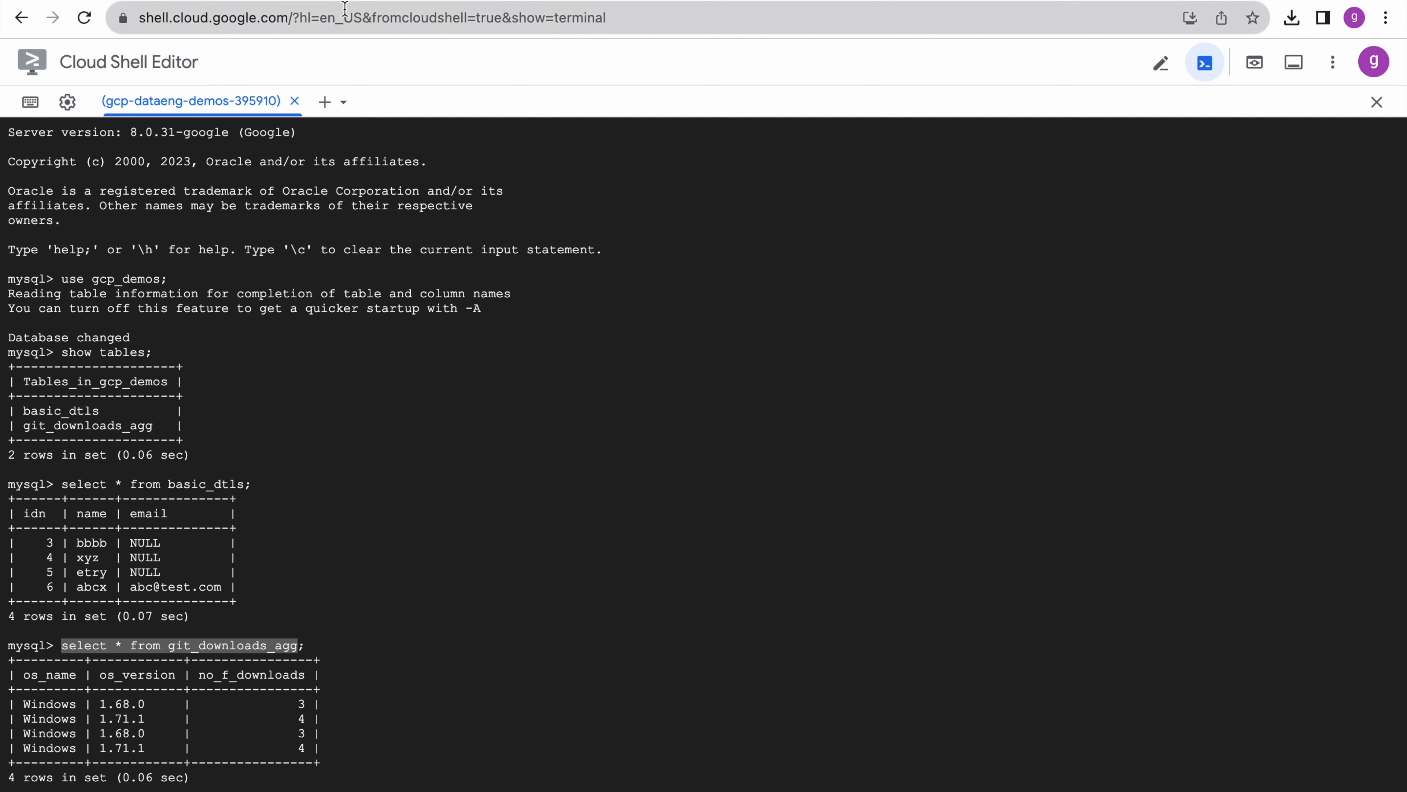
{"action": "left_click", "coordinate": [302, 1]}
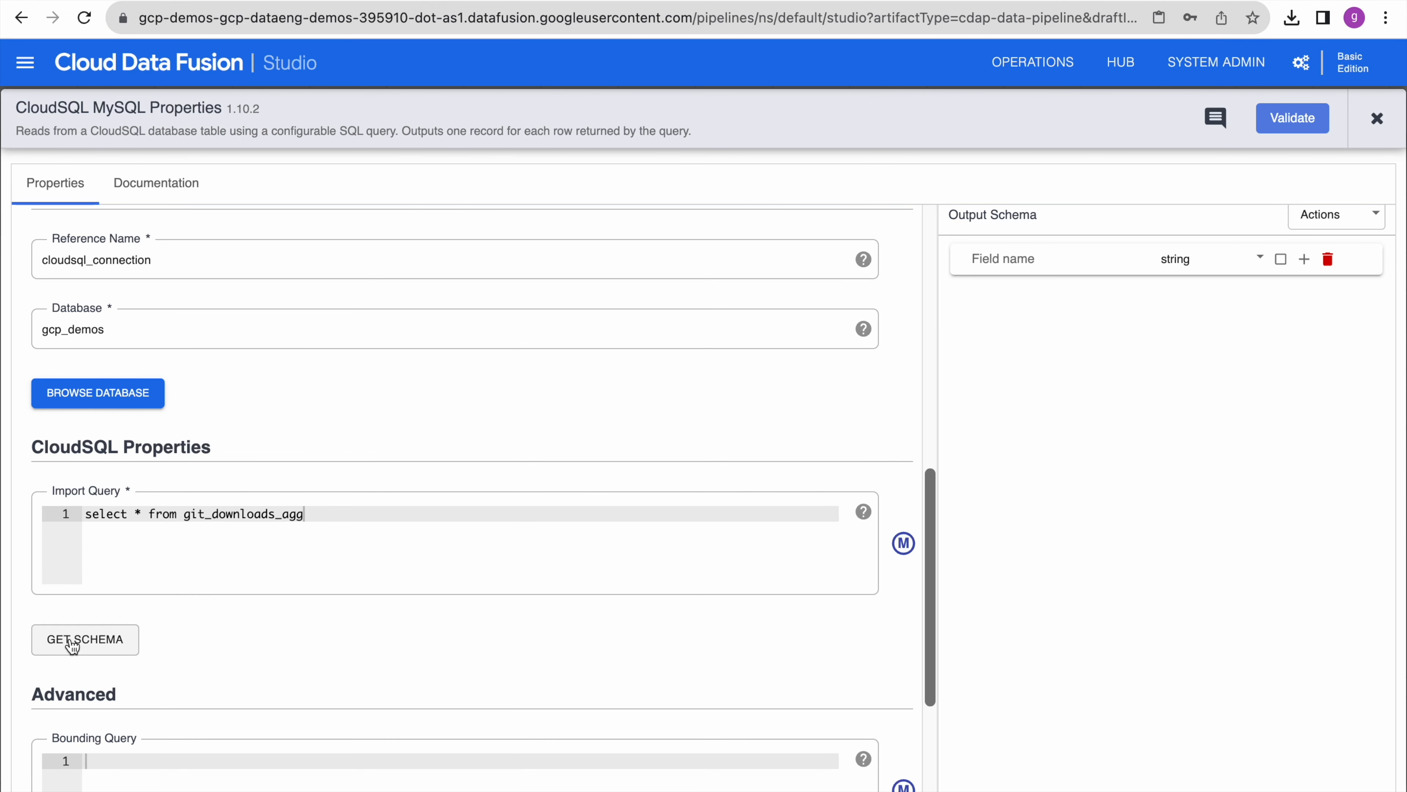
- Try Get Schema for 'select * from git_downloads_agg', which fails to connect, then open the IAM permissions page
{"action": "left_click", "coordinate": [72, 646]}
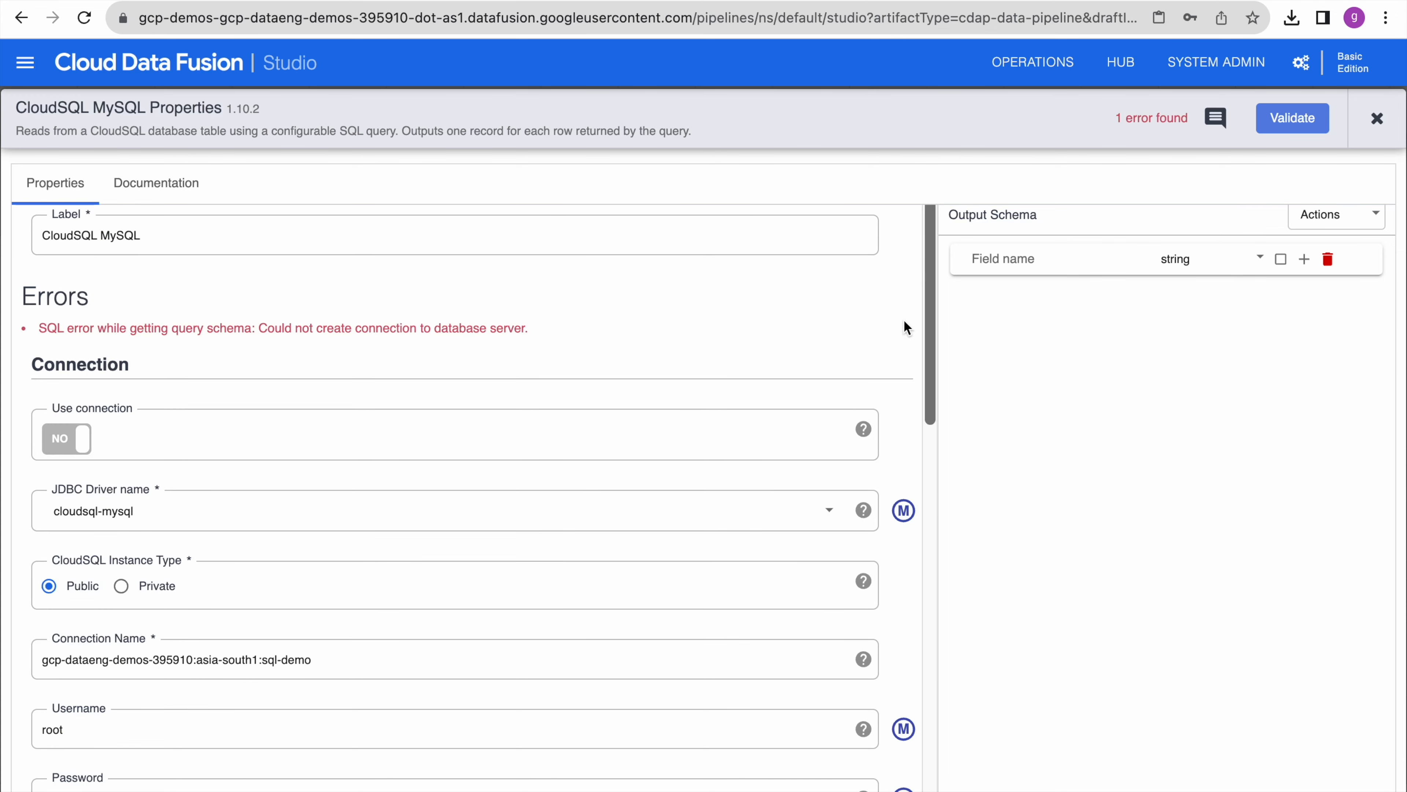
{"action": "scroll", "coordinate": [735, 638], "scroll_direction": "down", "scroll_amount": 10}
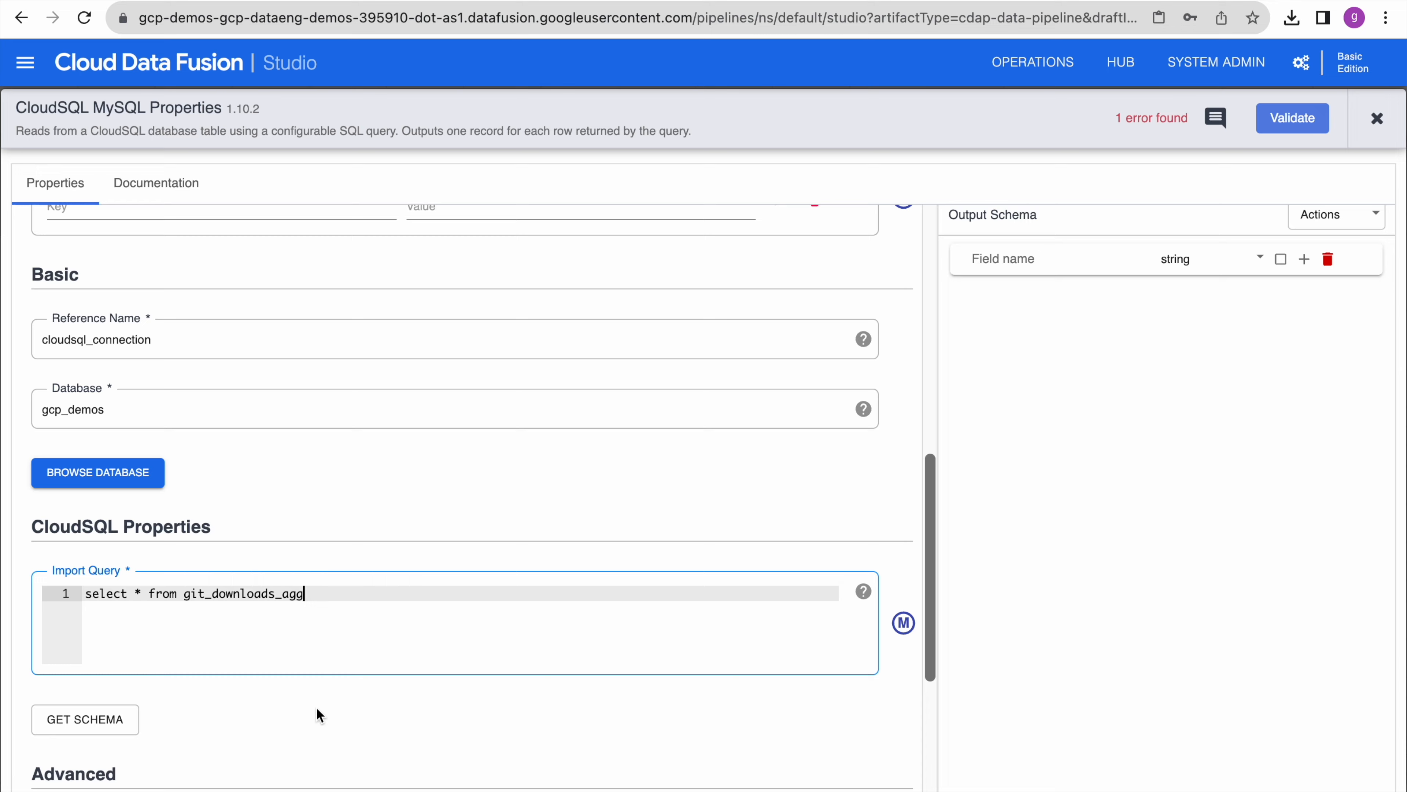
{"action": "scroll", "coordinate": [317, 707], "scroll_direction": "up", "scroll_amount": 10}
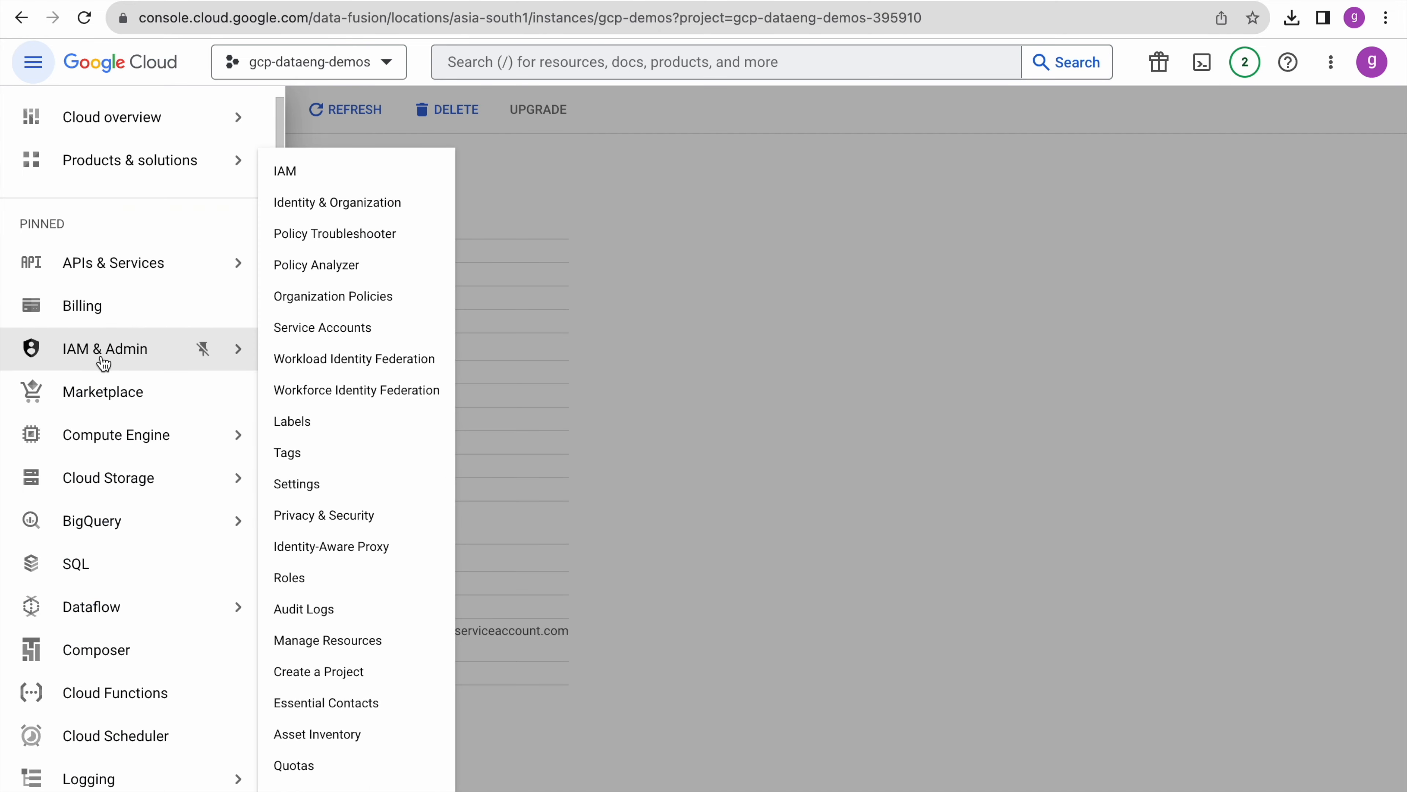
{"action": "left_click", "coordinate": [97, 350]}
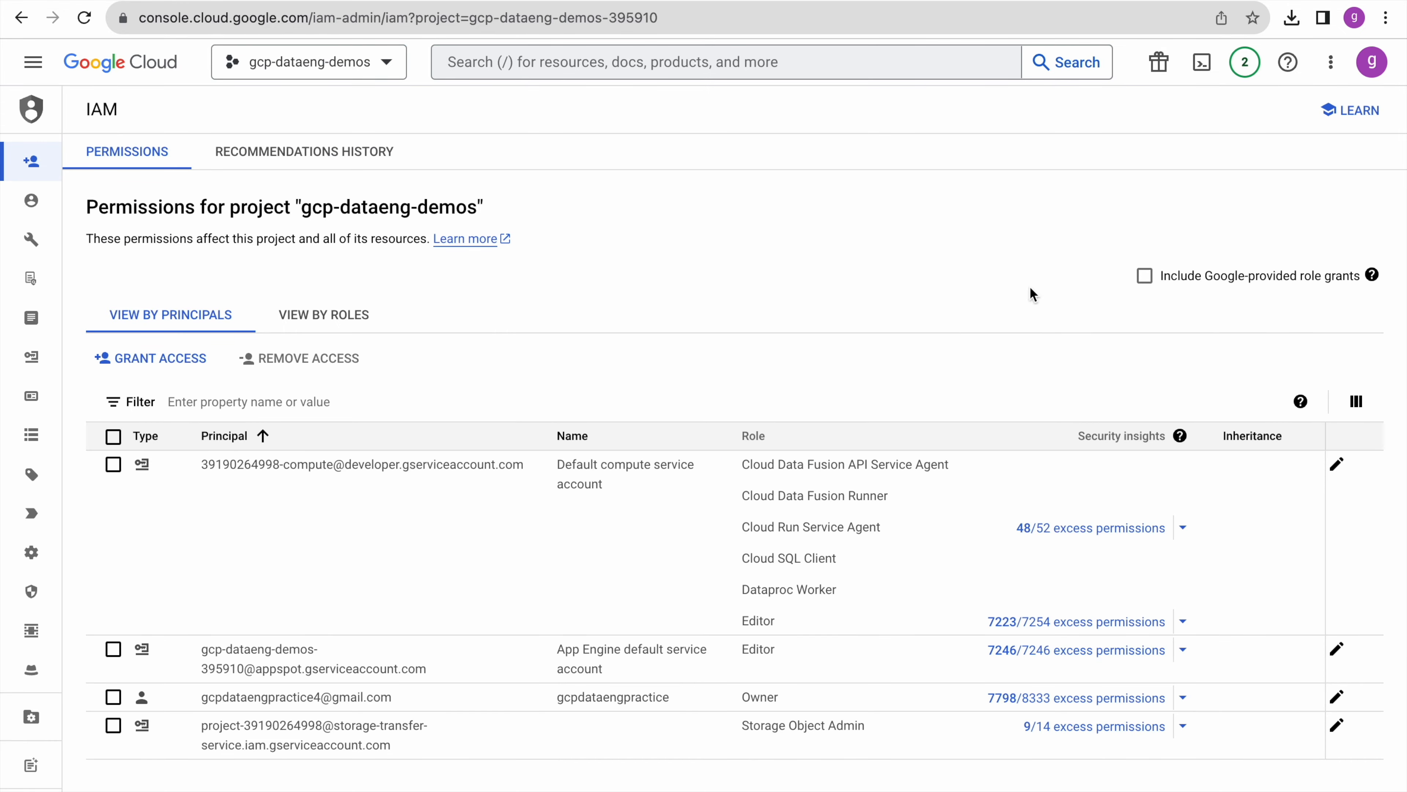
- Grant the Data Fusion service account, found by filtering on 'datafusion', the Cloud SQL Client role
{"action": "left_click", "coordinate": [1145, 277]}
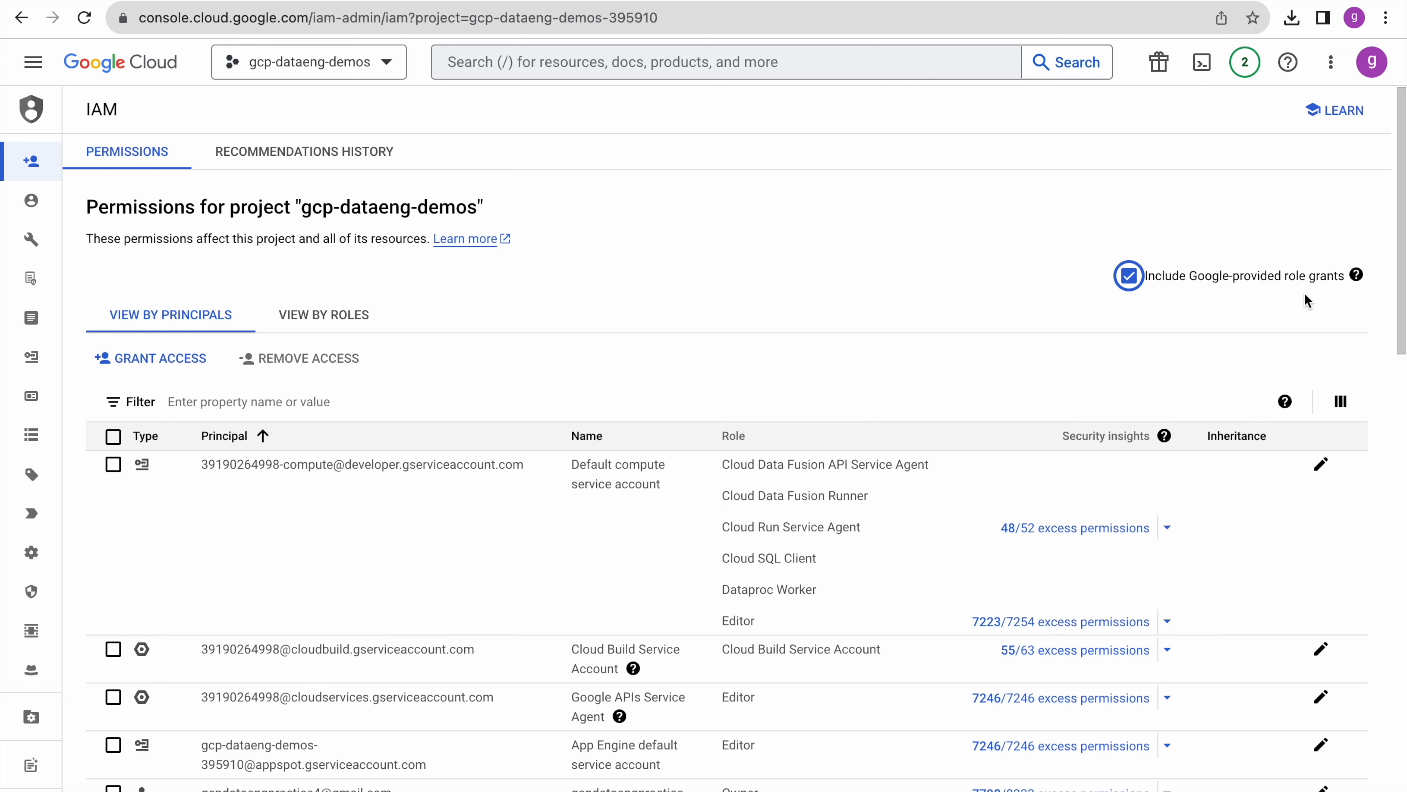
{"action": "left_click", "coordinate": [205, 403]}
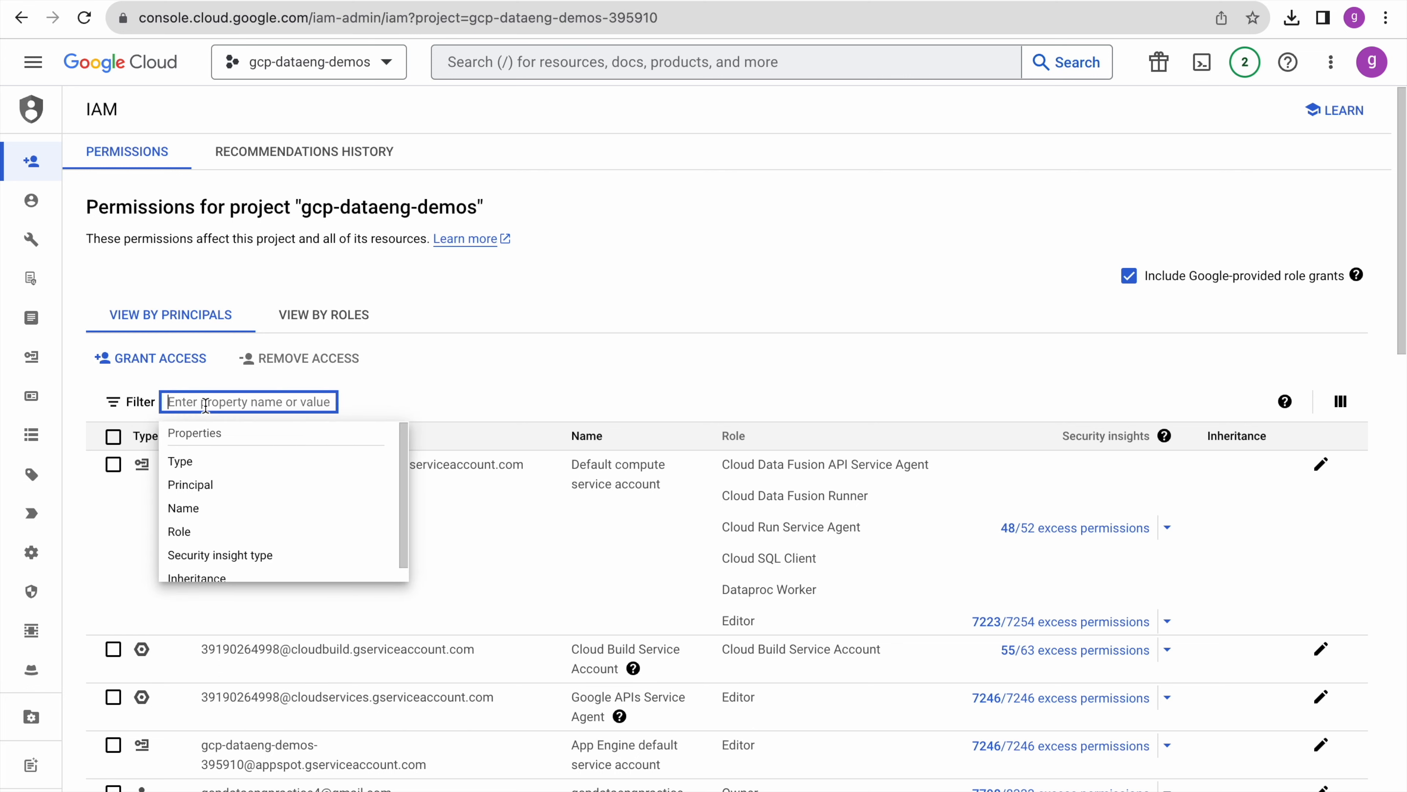
{"action": "type", "text": "datafusion"}
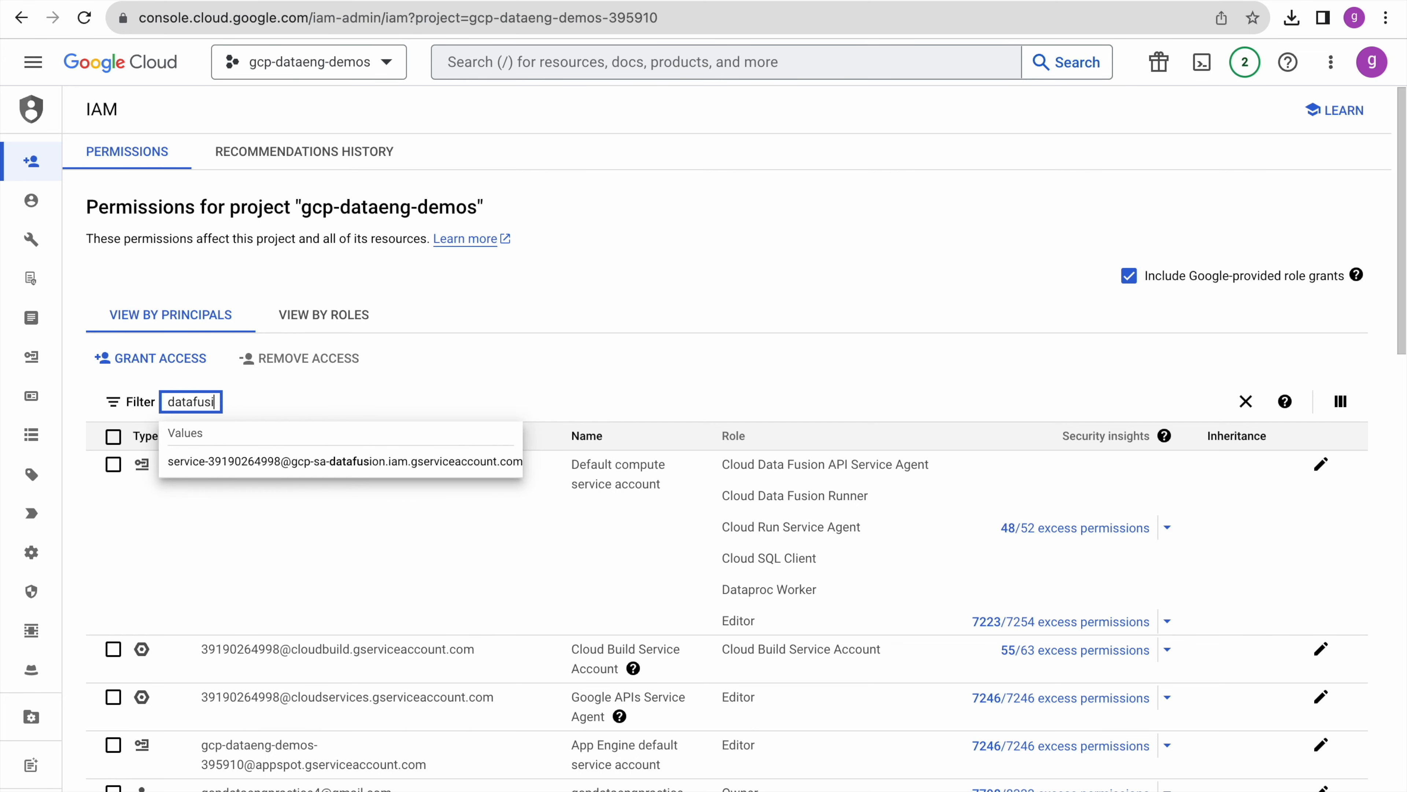
{"action": "left_click", "coordinate": [266, 463]}
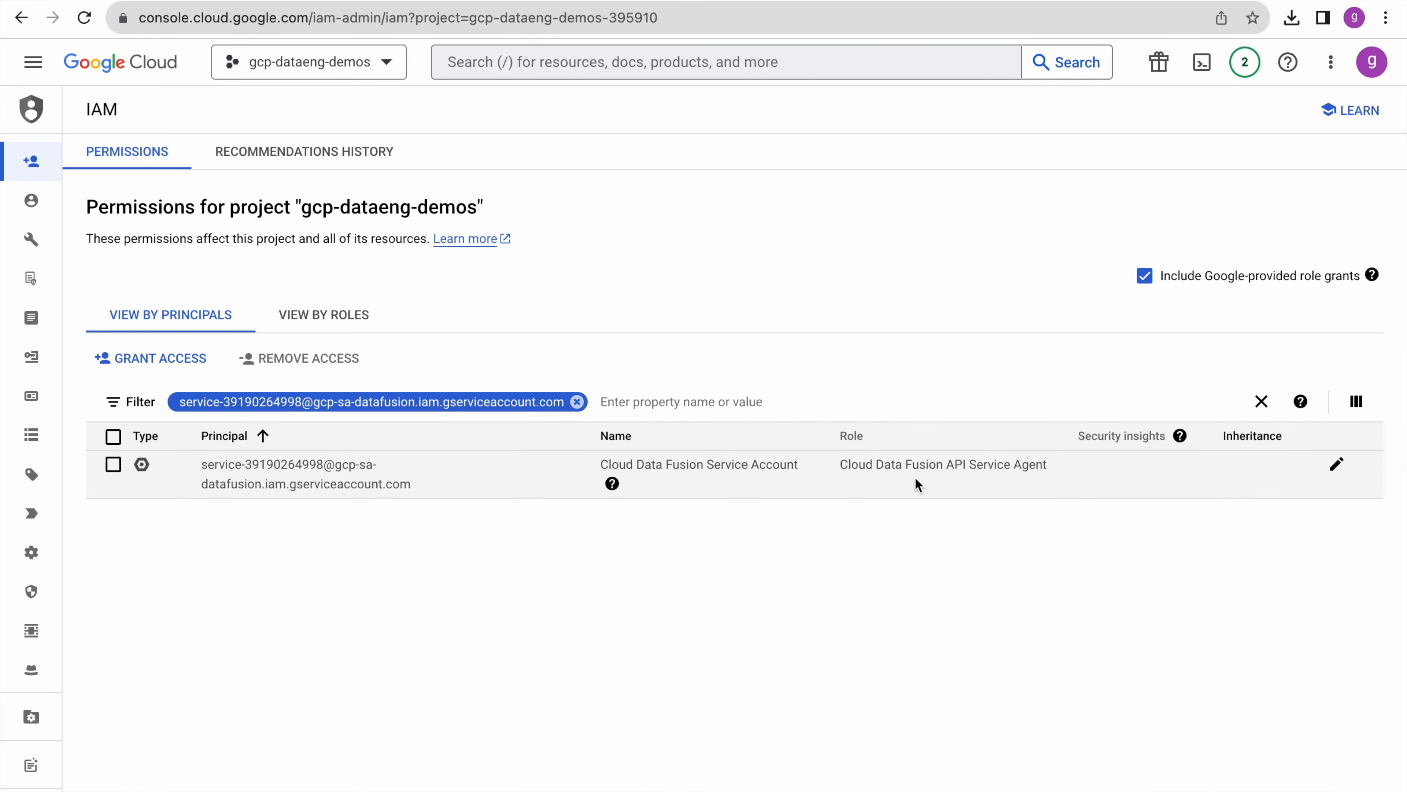
{"action": "left_click", "coordinate": [1336, 465]}
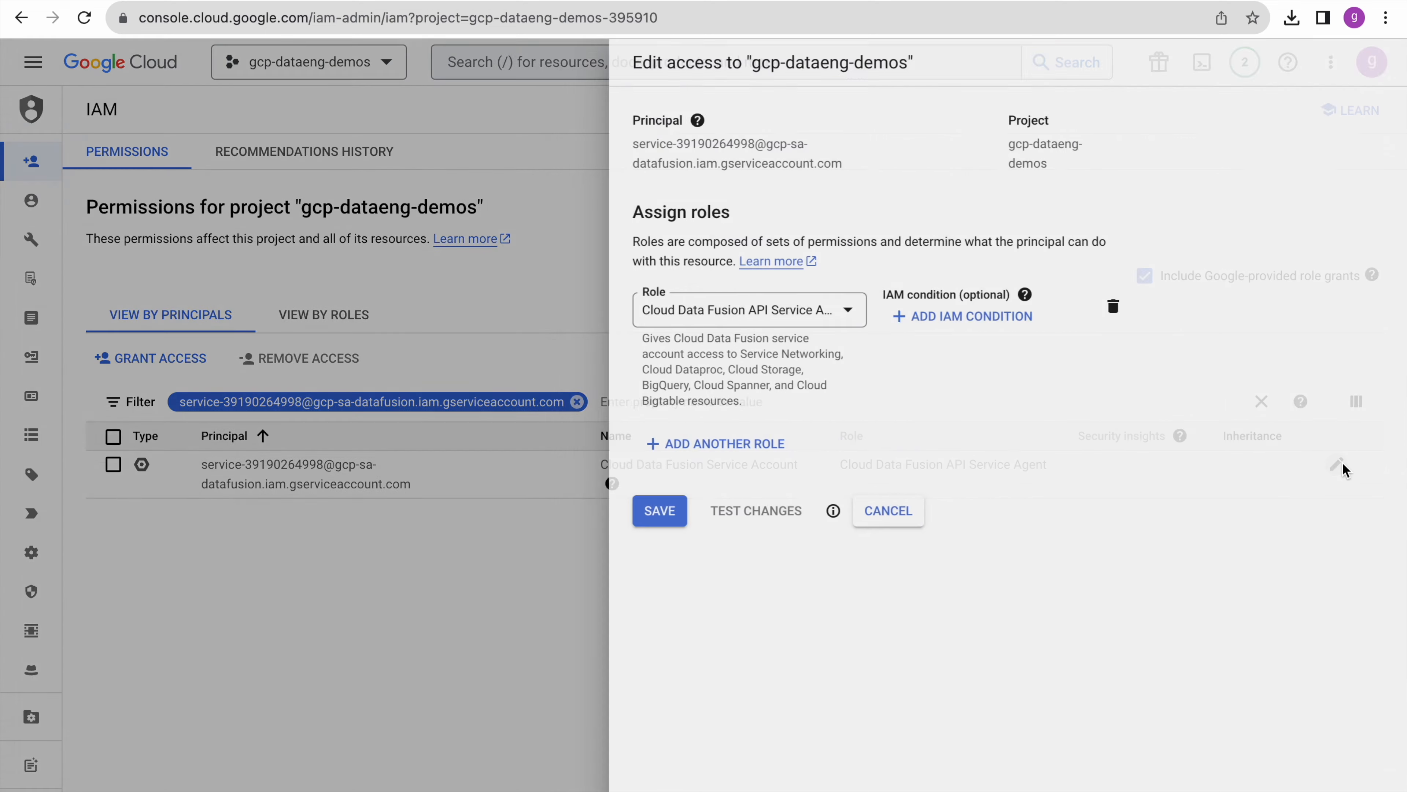
{"action": "left_click", "coordinate": [662, 446]}
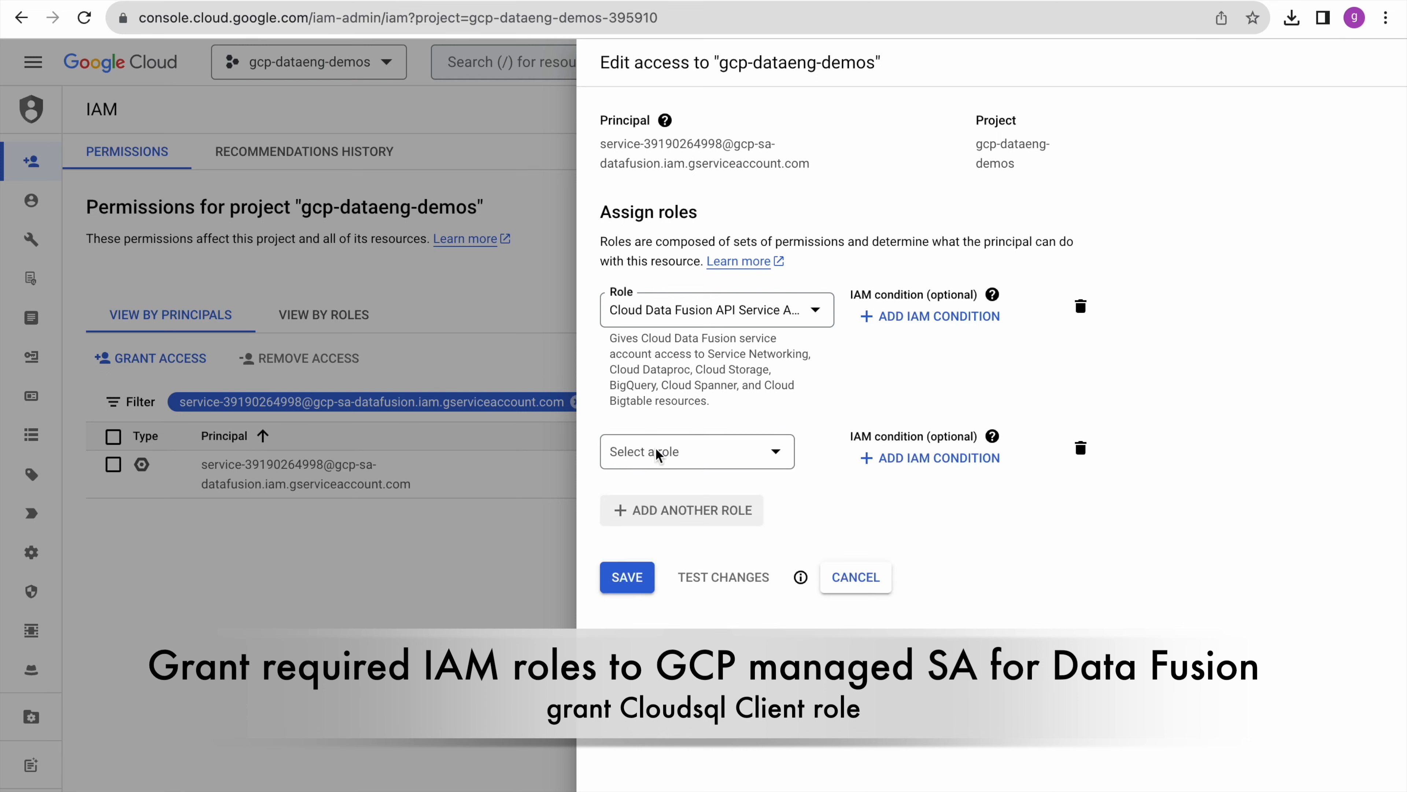
{"action": "left_click", "coordinate": [673, 456]}
{"action": "type", "text": "cloud sql"}
{"action": "left_click", "coordinate": [714, 655]}
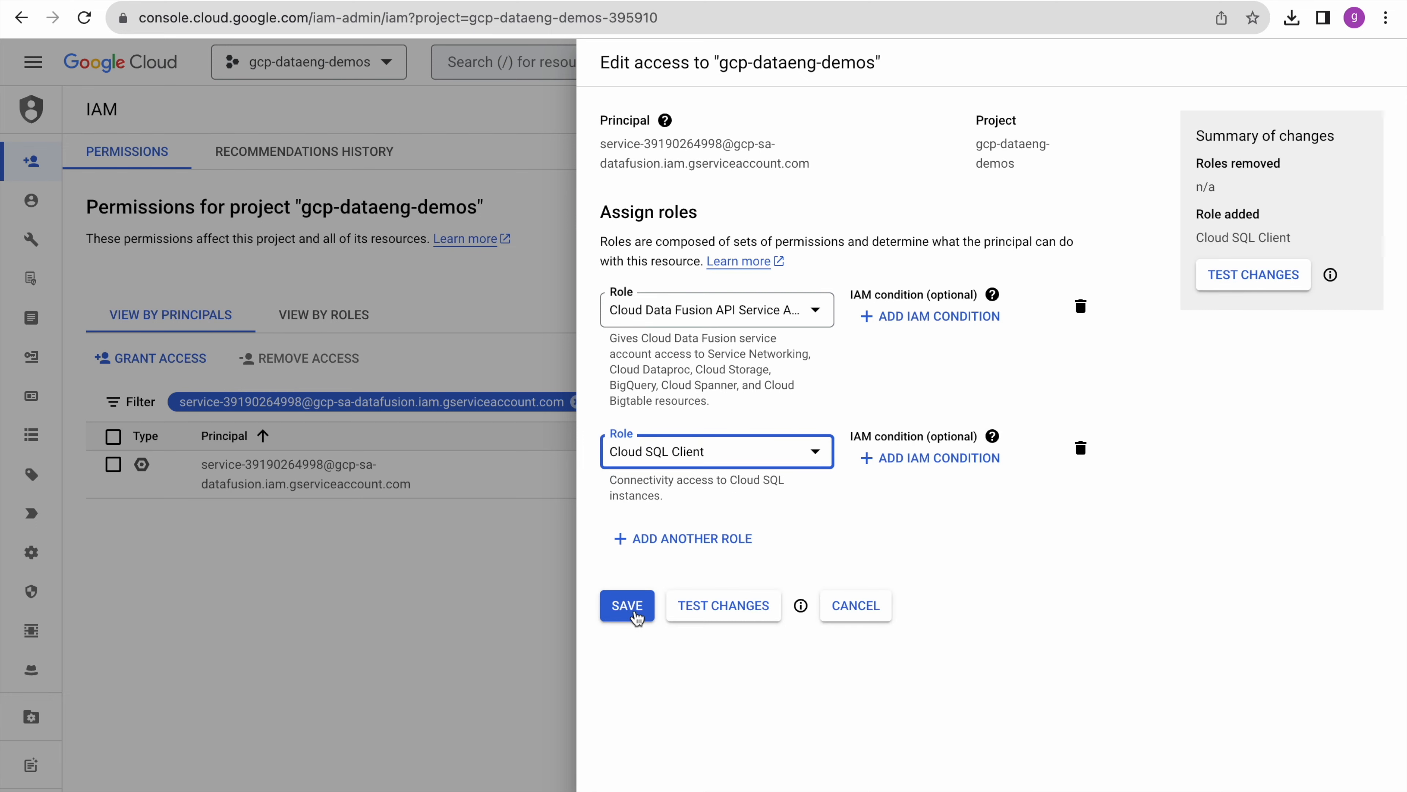
{"action": "left_click", "coordinate": [643, 616]}
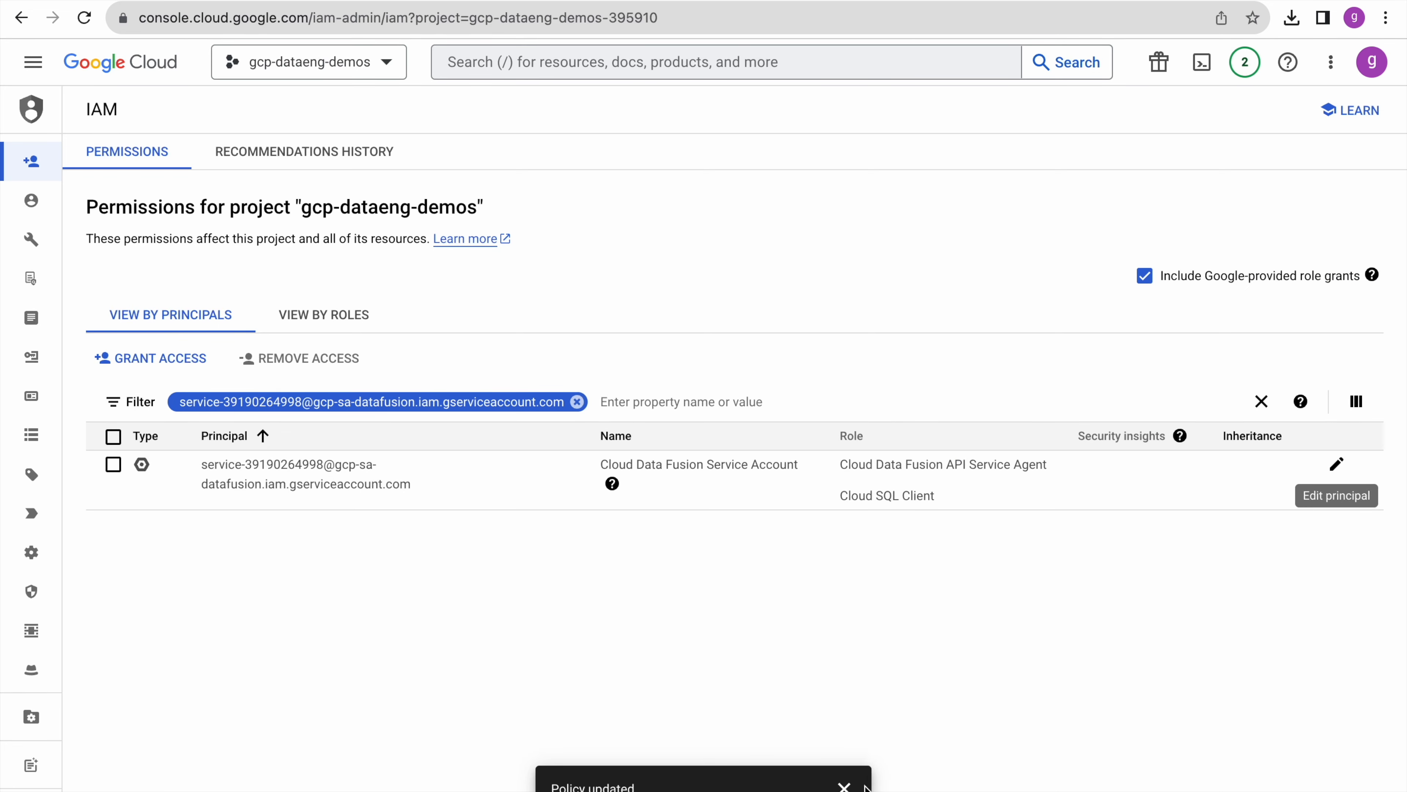
{"action": "left_click", "coordinate": [844, 786]}
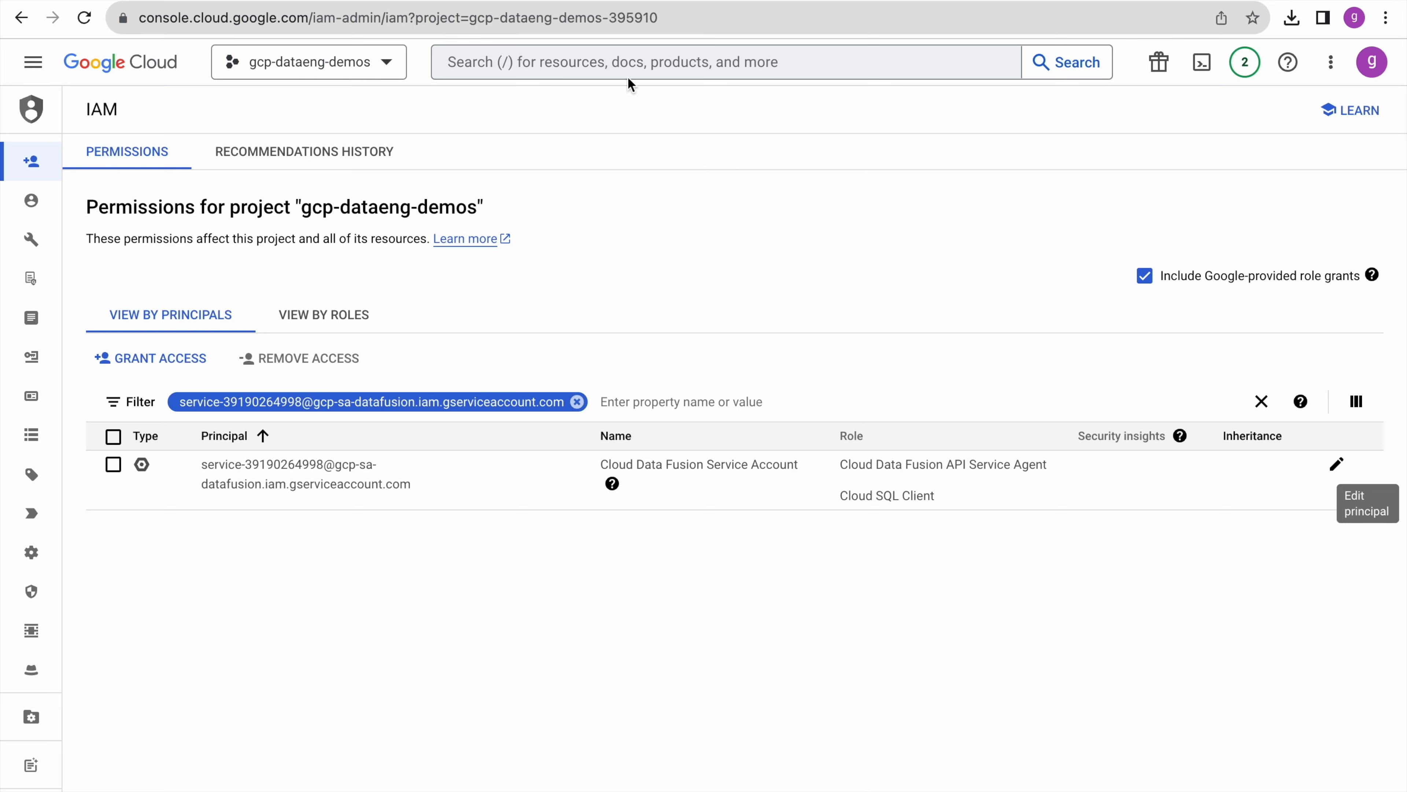
- Fetch the source schema (os_name, os_version, no_f_downloads) from the import query, declining password saving
{"action": "left_click", "coordinate": [478, 1]}
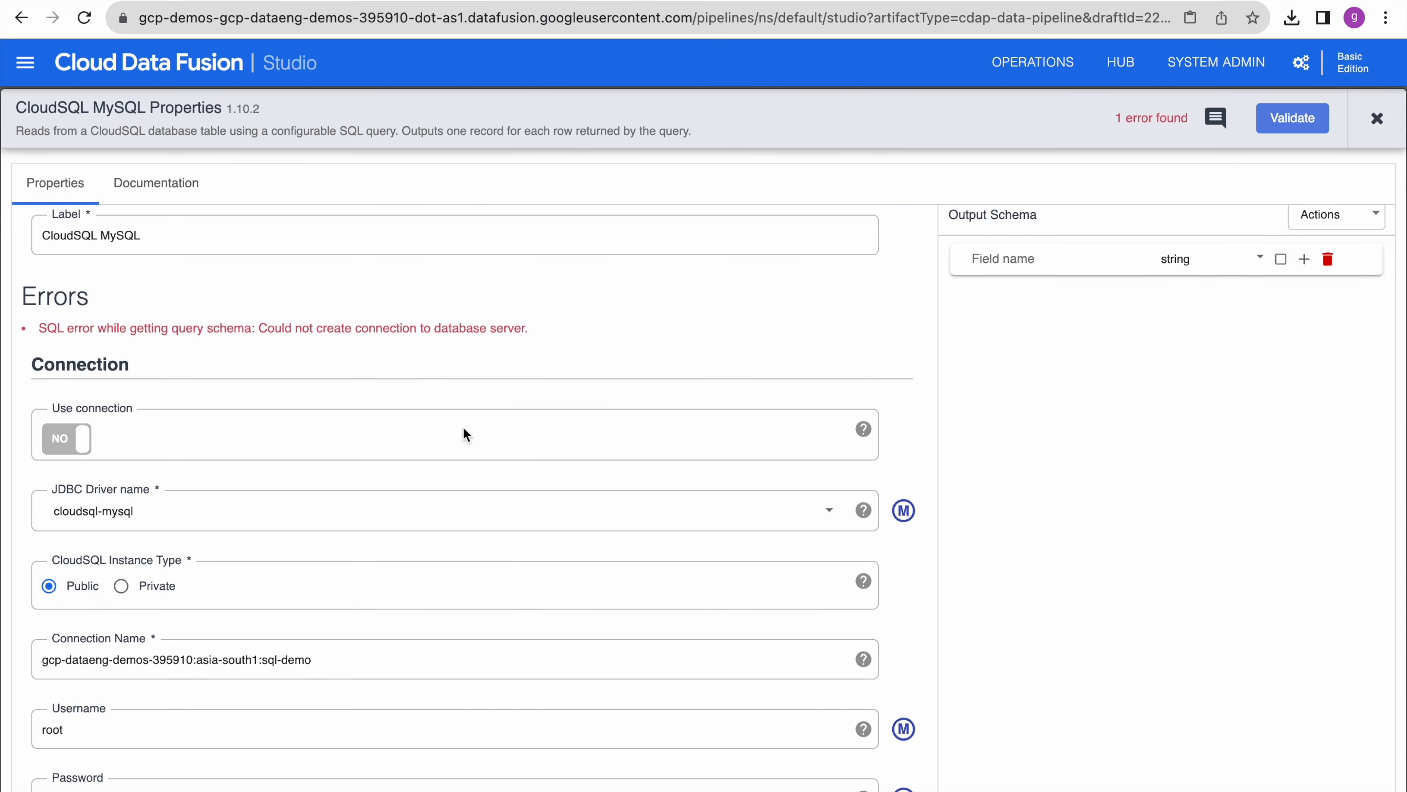
{"action": "scroll", "coordinate": [465, 431], "scroll_direction": "down", "scroll_amount": 10}
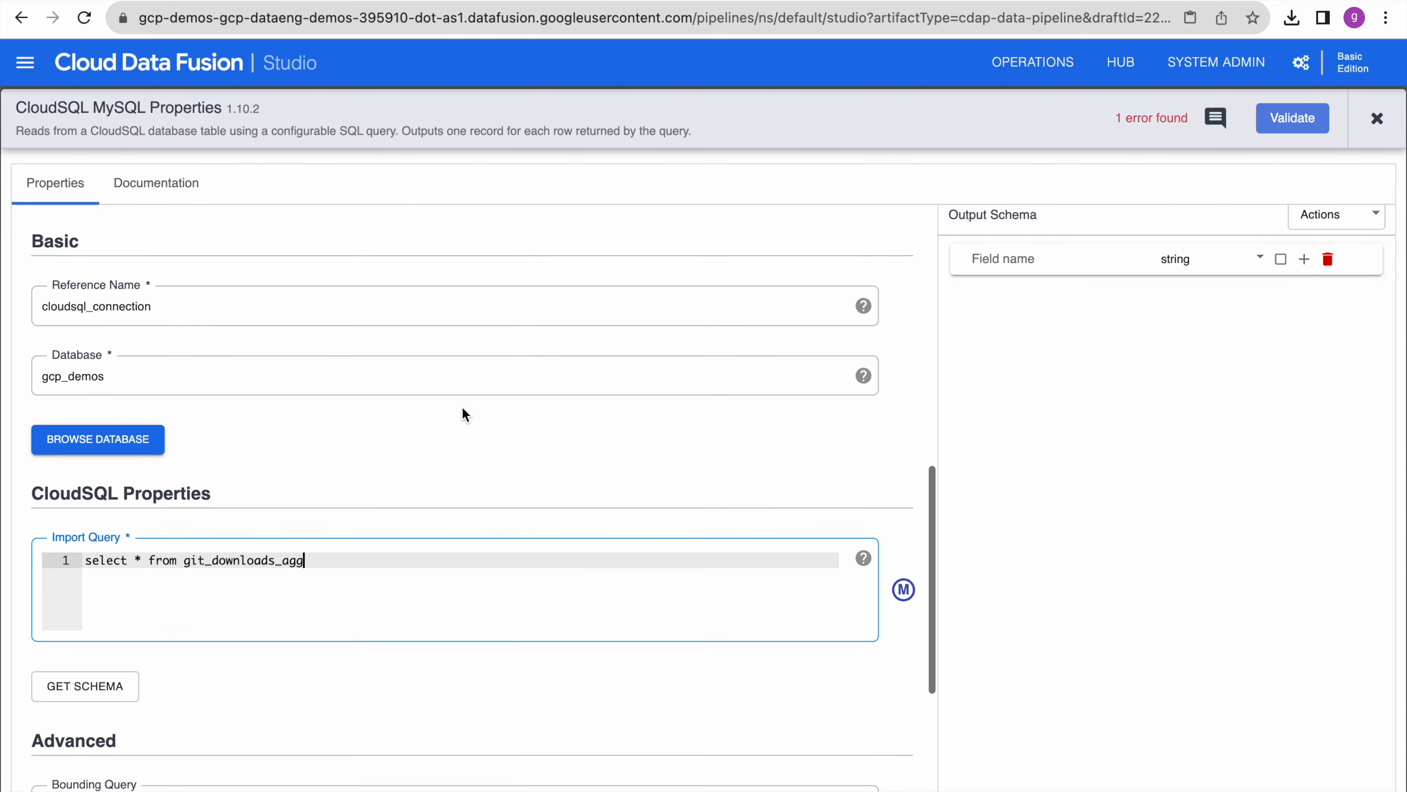
{"action": "scroll", "coordinate": [465, 414], "scroll_direction": "down", "scroll_amount": 2}
{"action": "left_click", "coordinate": [67, 599]}
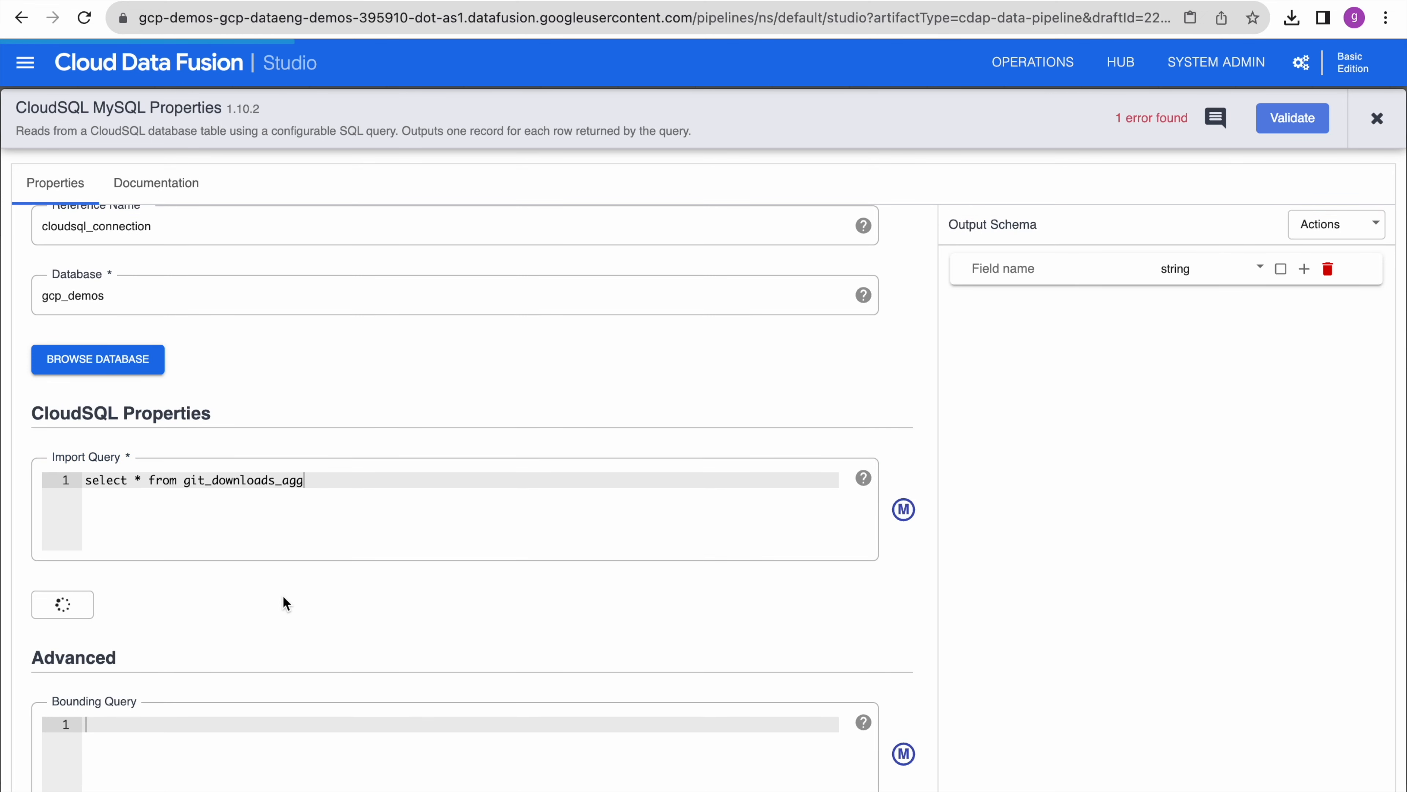
{"action": "scroll", "coordinate": [283, 596], "scroll_direction": "down", "scroll_amount": 4}
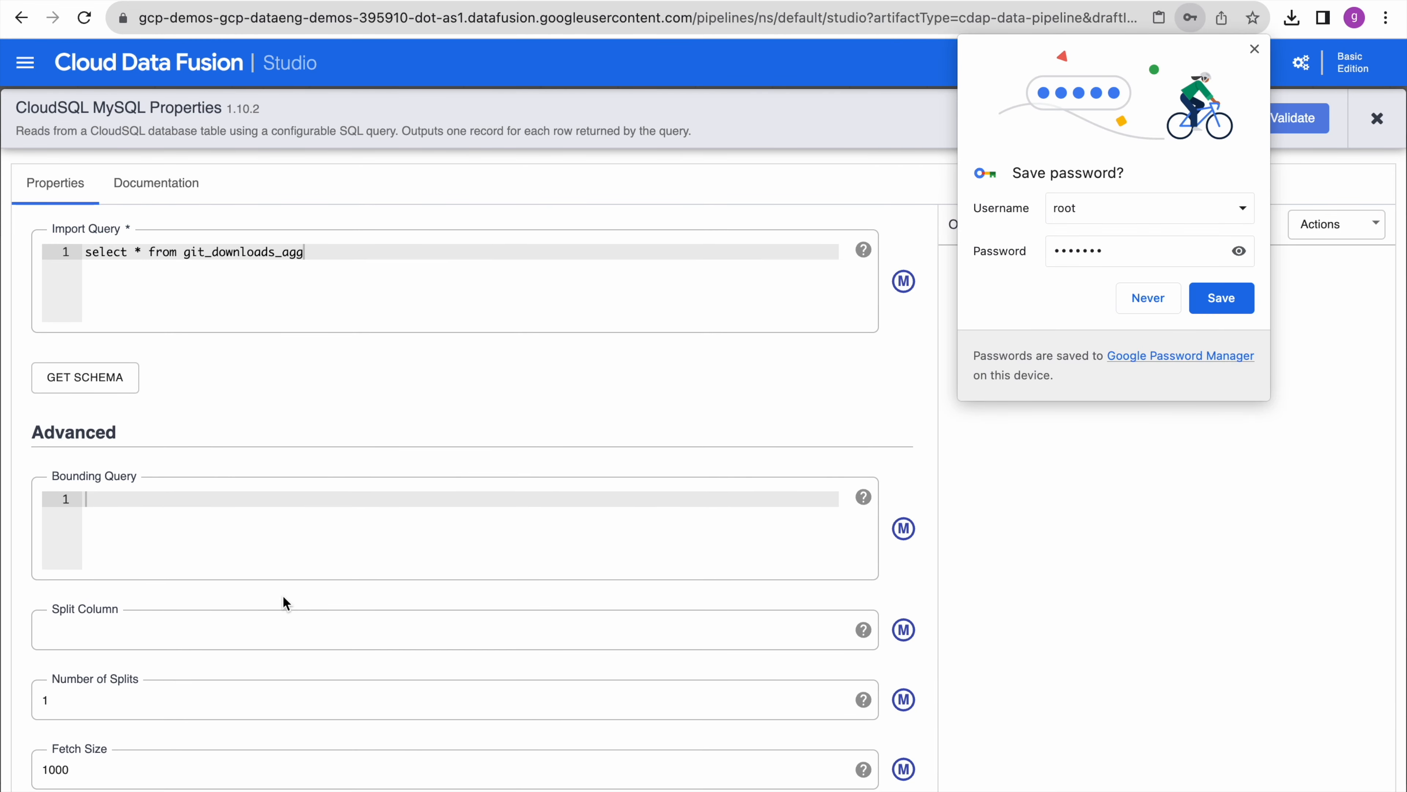
{"action": "left_click", "coordinate": [1144, 299]}
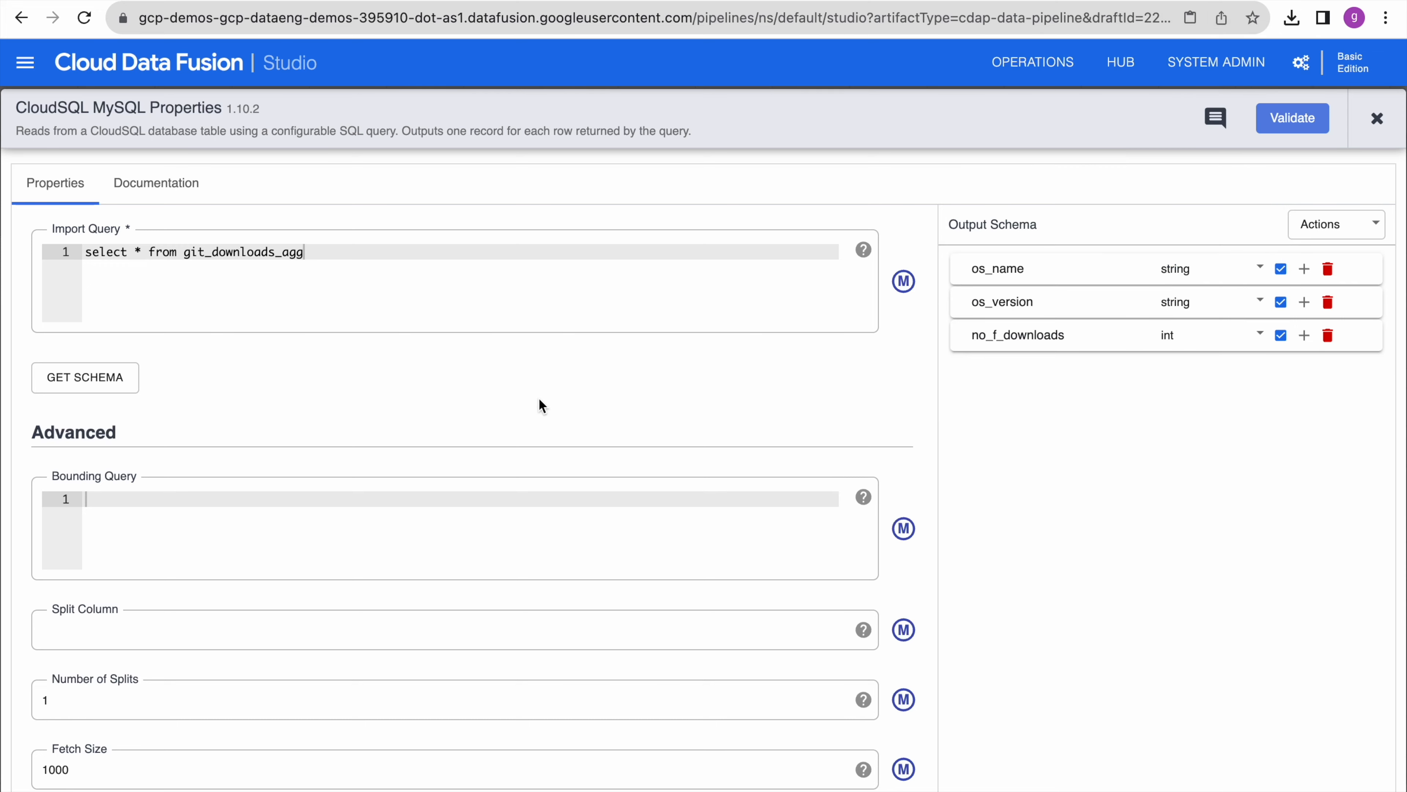
- Review the git_downloads_agg import query and validate the CloudSQL MySQL source with no errors
{"action": "scroll", "coordinate": [581, 418], "scroll_direction": "up", "scroll_amount": 10}
{"action": "scroll", "coordinate": [581, 422], "scroll_direction": "down", "scroll_amount": 15}
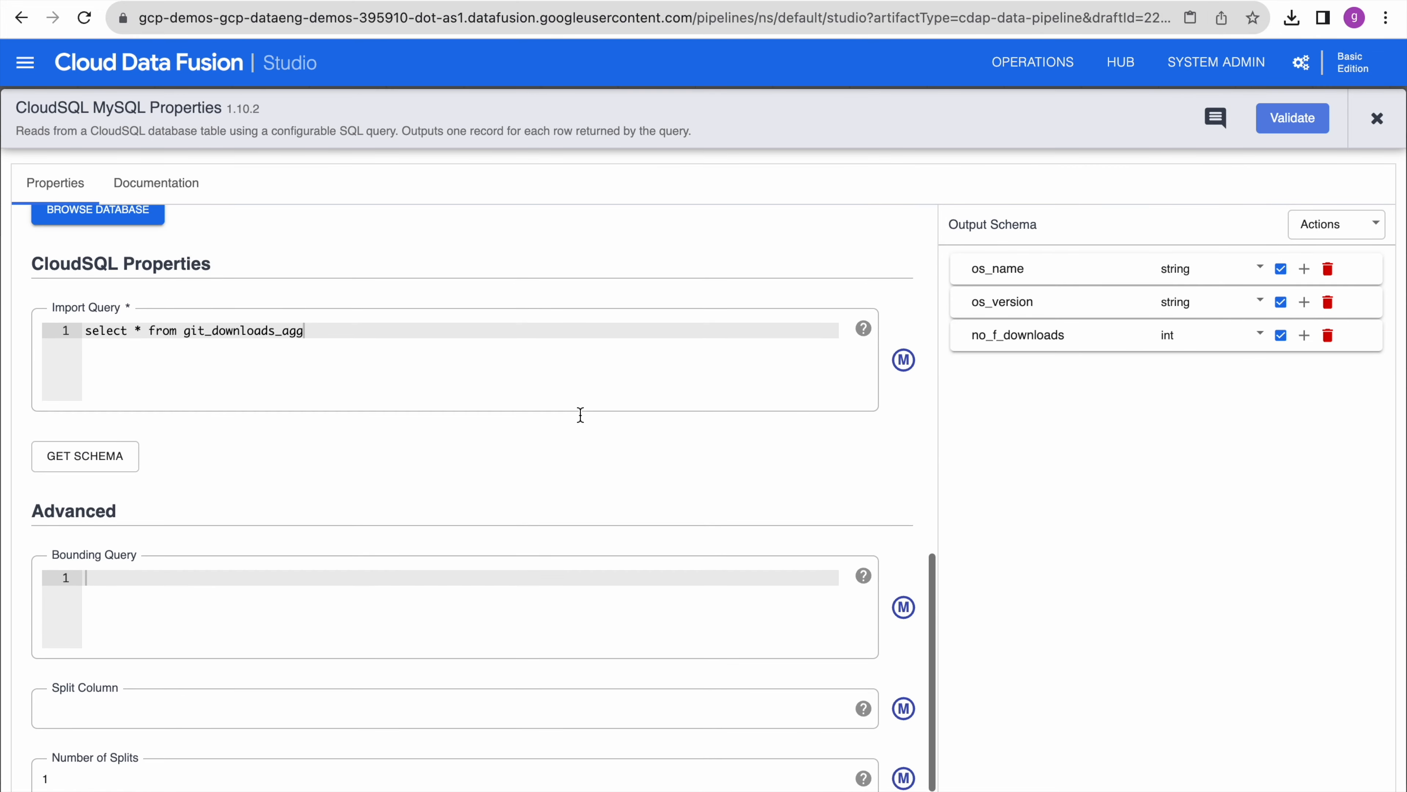
{"action": "scroll", "coordinate": [581, 421], "scroll_direction": "up", "scroll_amount": 15}
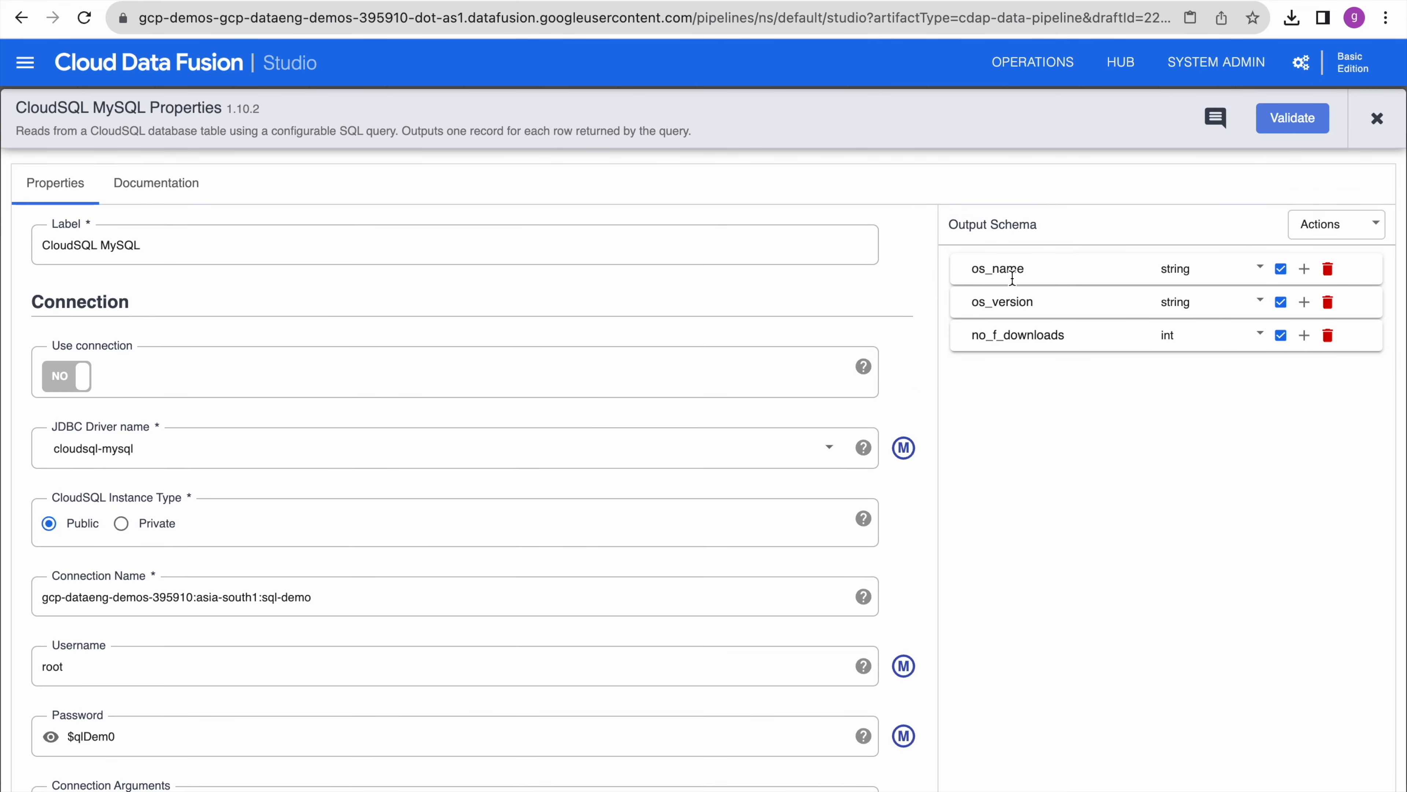
{"action": "scroll", "coordinate": [646, 682], "scroll_direction": "down", "scroll_amount": 8}
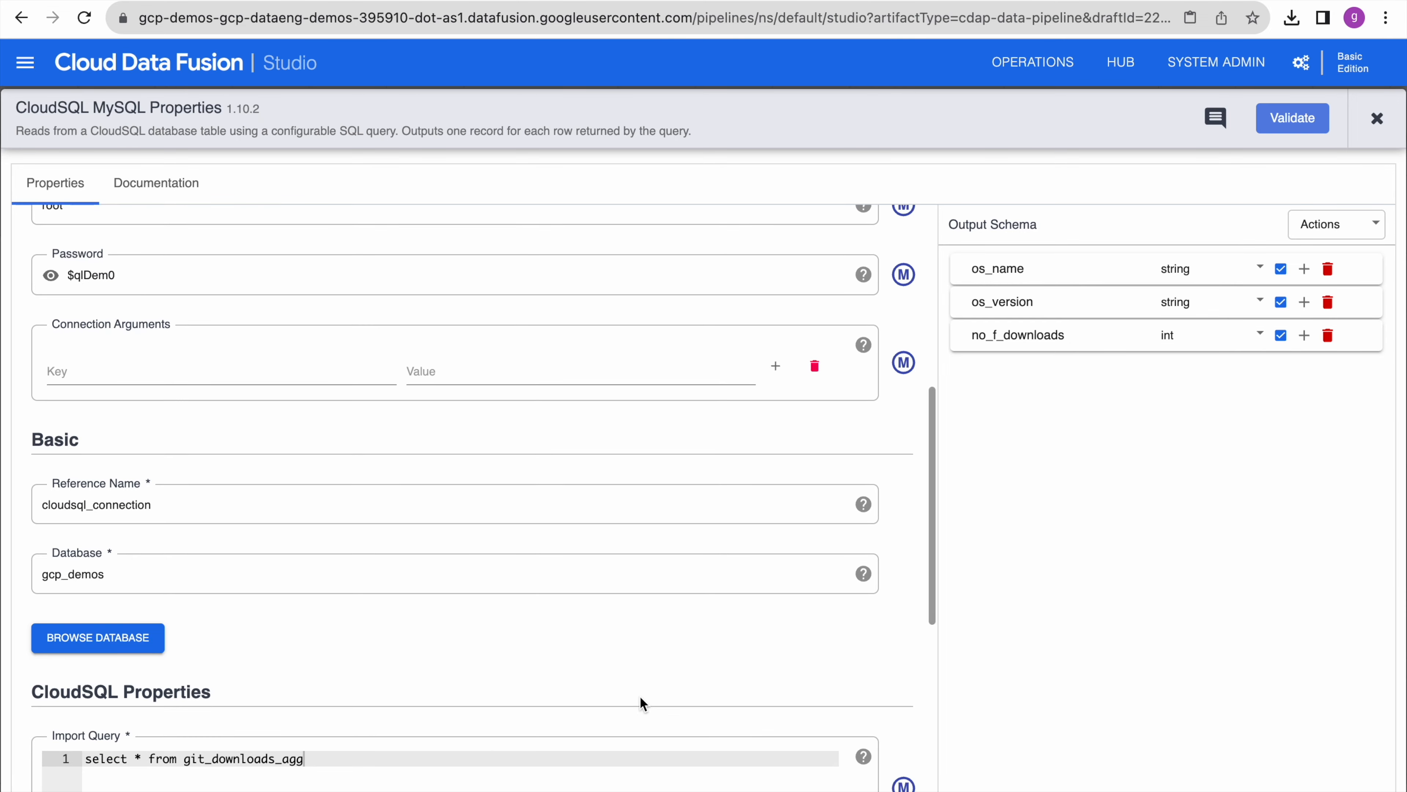
{"action": "scroll", "coordinate": [643, 704], "scroll_direction": "down", "scroll_amount": 3}
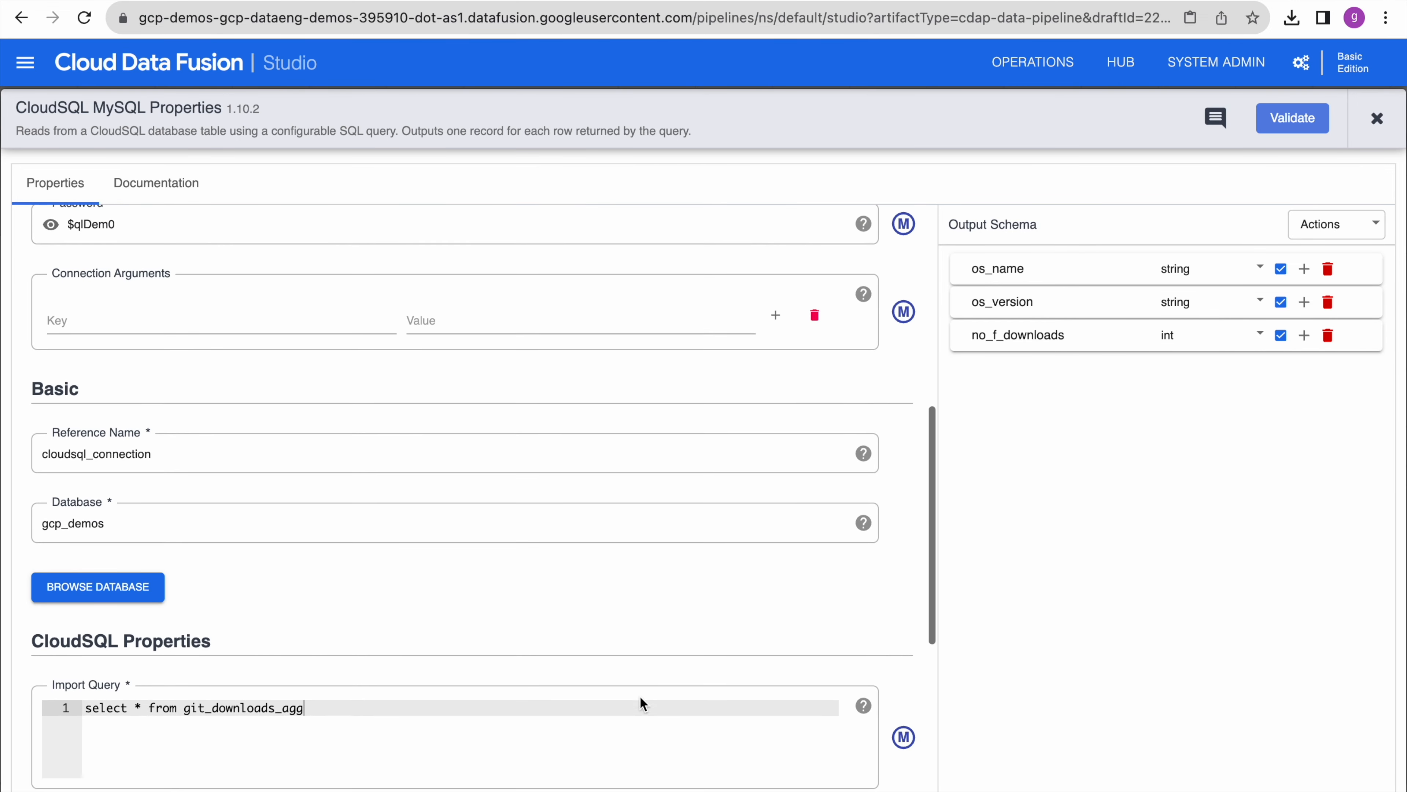
{"action": "double_click", "coordinate": [236, 708]}
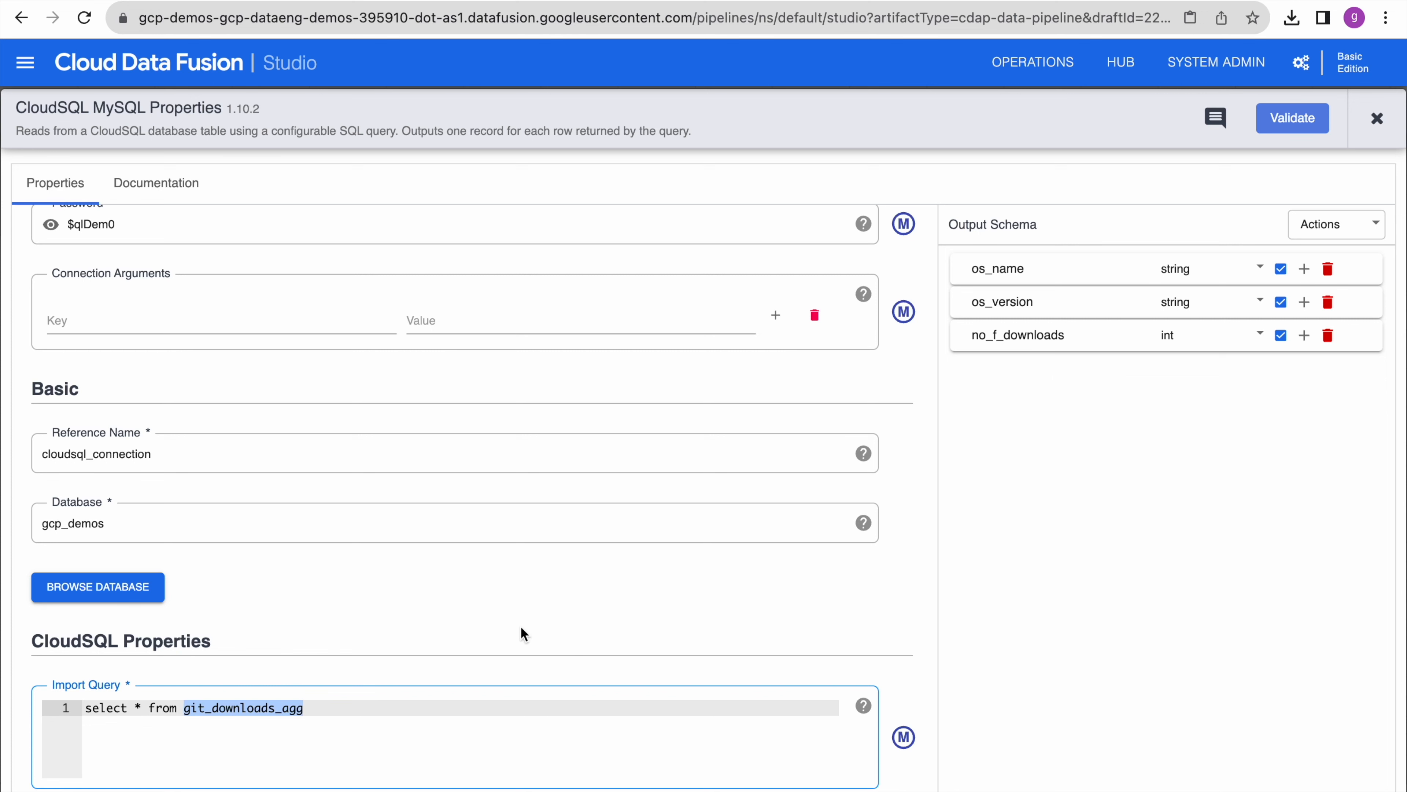
{"action": "scroll", "coordinate": [550, 641], "scroll_direction": "down", "scroll_amount": 6}
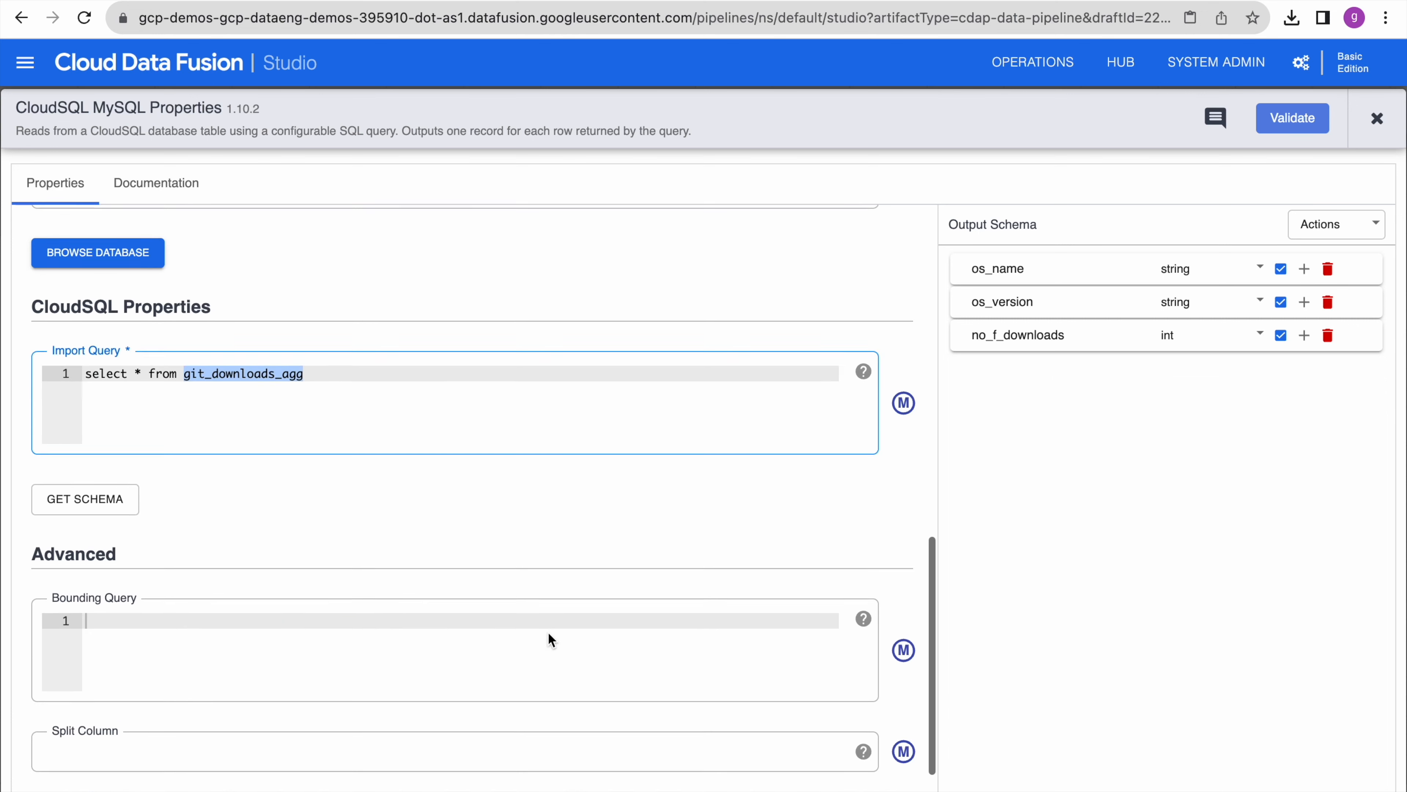
{"action": "scroll", "coordinate": [410, 579], "scroll_direction": "up", "scroll_amount": 15}
{"action": "left_click", "coordinate": [1289, 133]}
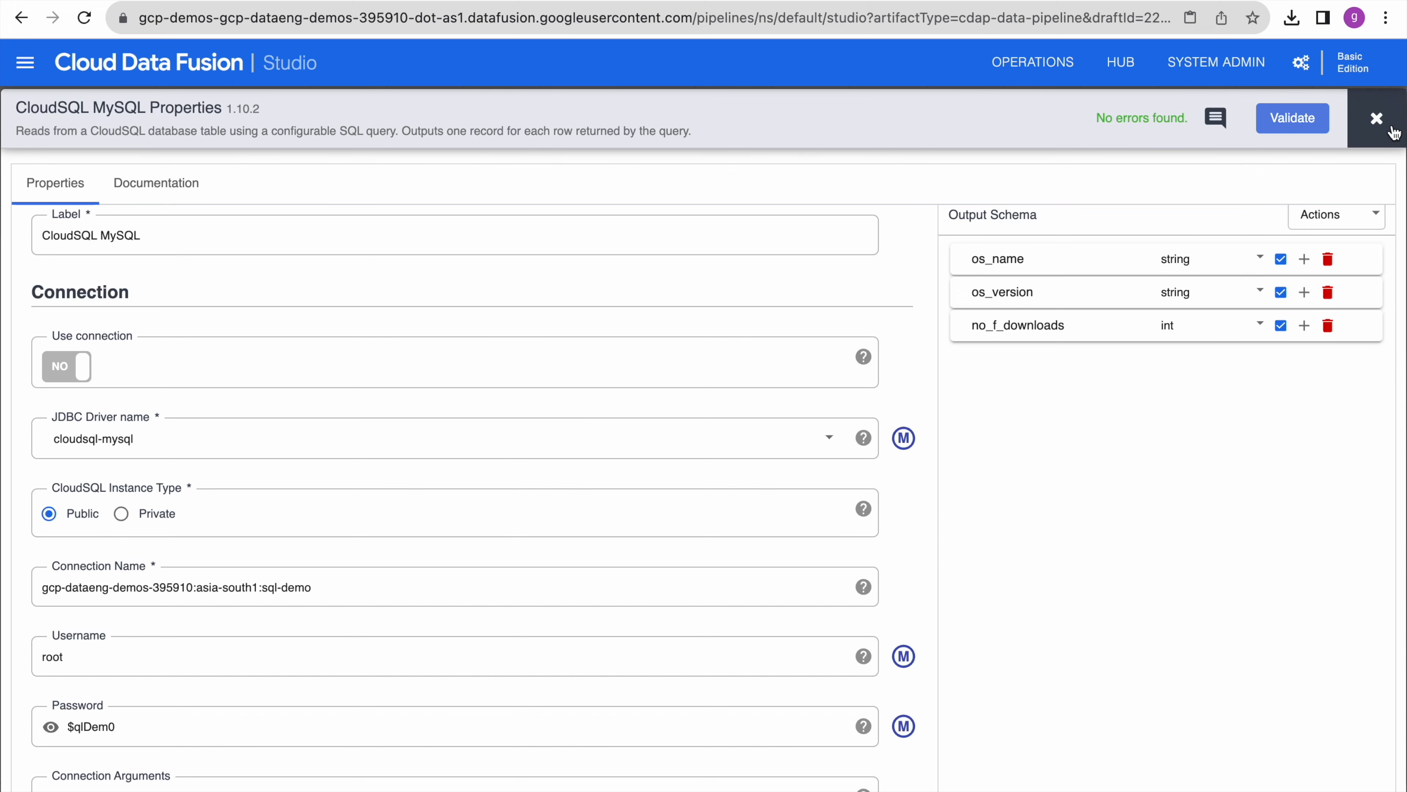
- Add a GCS sink beside the source and connect the CloudSQL MySQL output to it
{"action": "left_click", "coordinate": [1377, 118]}
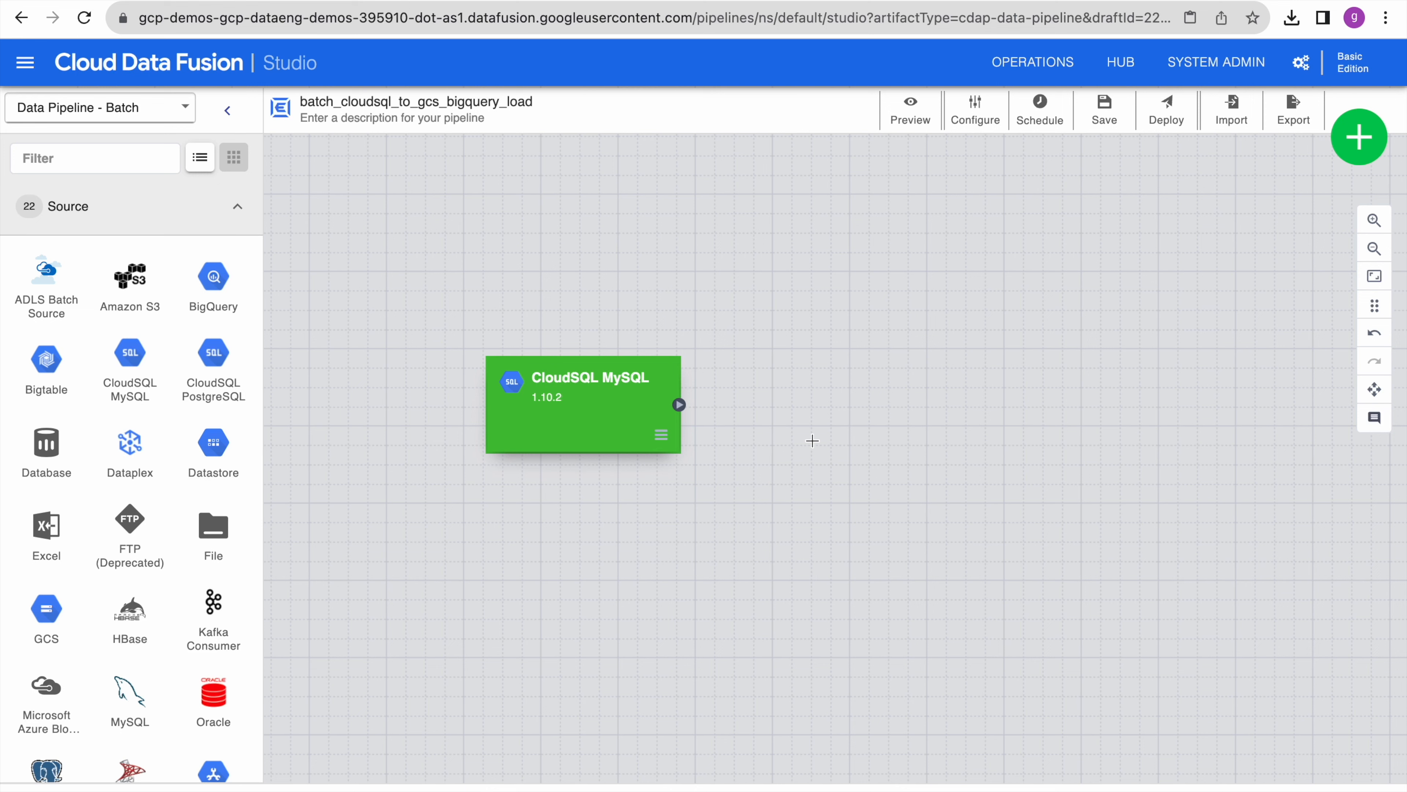
{"action": "left_click", "coordinate": [238, 347]}
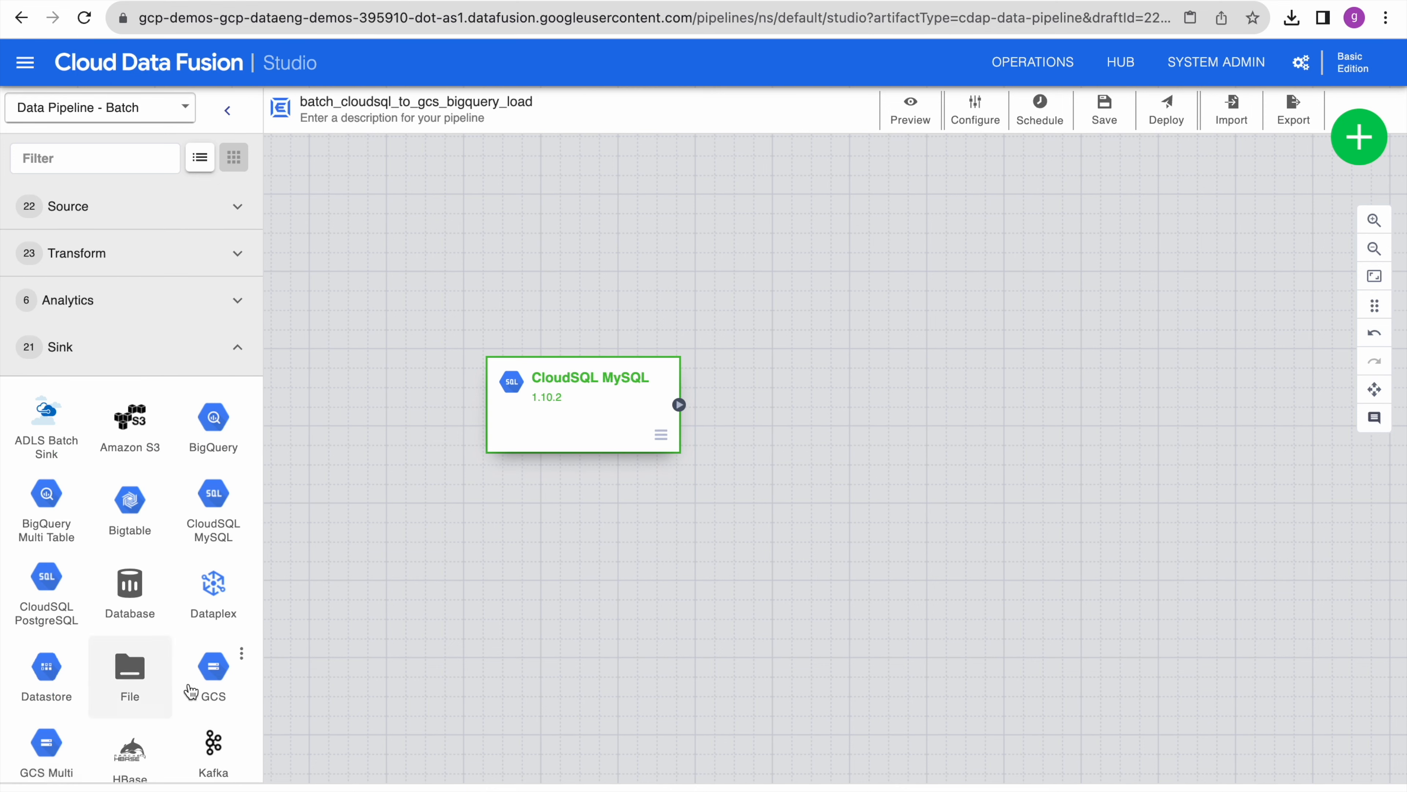
{"action": "scroll", "coordinate": [189, 698], "scroll_direction": "down", "scroll_amount": 2}
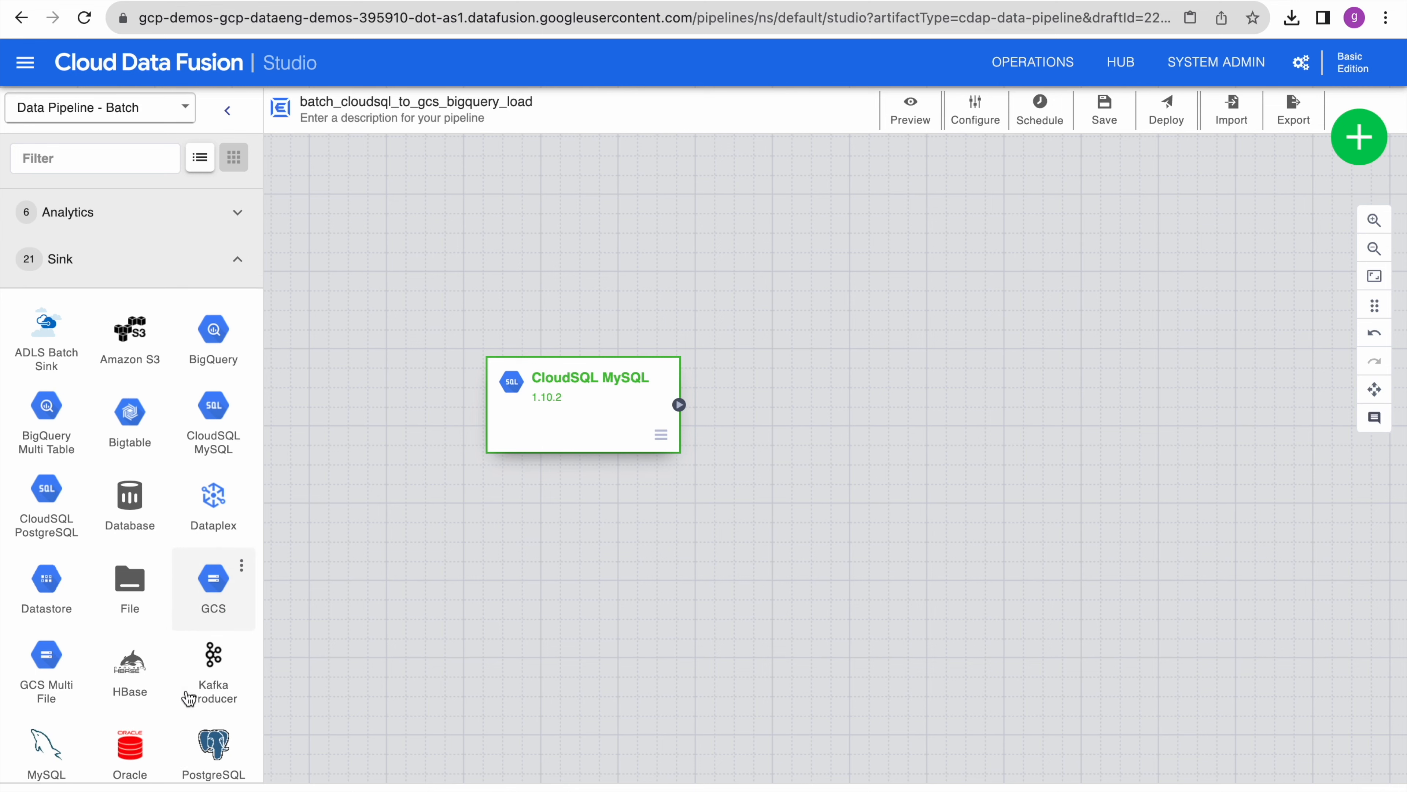
{"action": "left_click", "coordinate": [219, 580]}
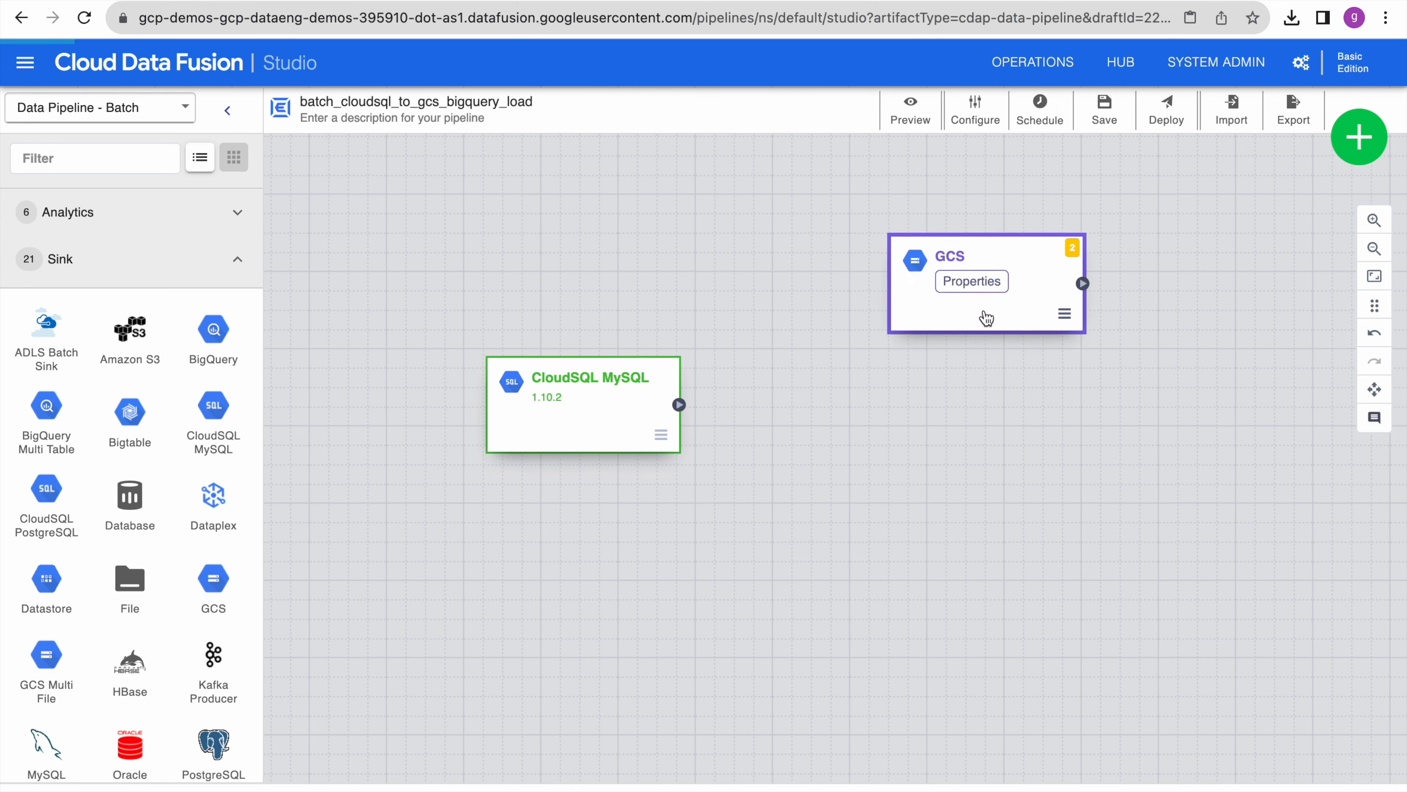
{"action": "left_click_drag", "start_coordinate": [975, 321], "coordinate": [881, 391]}
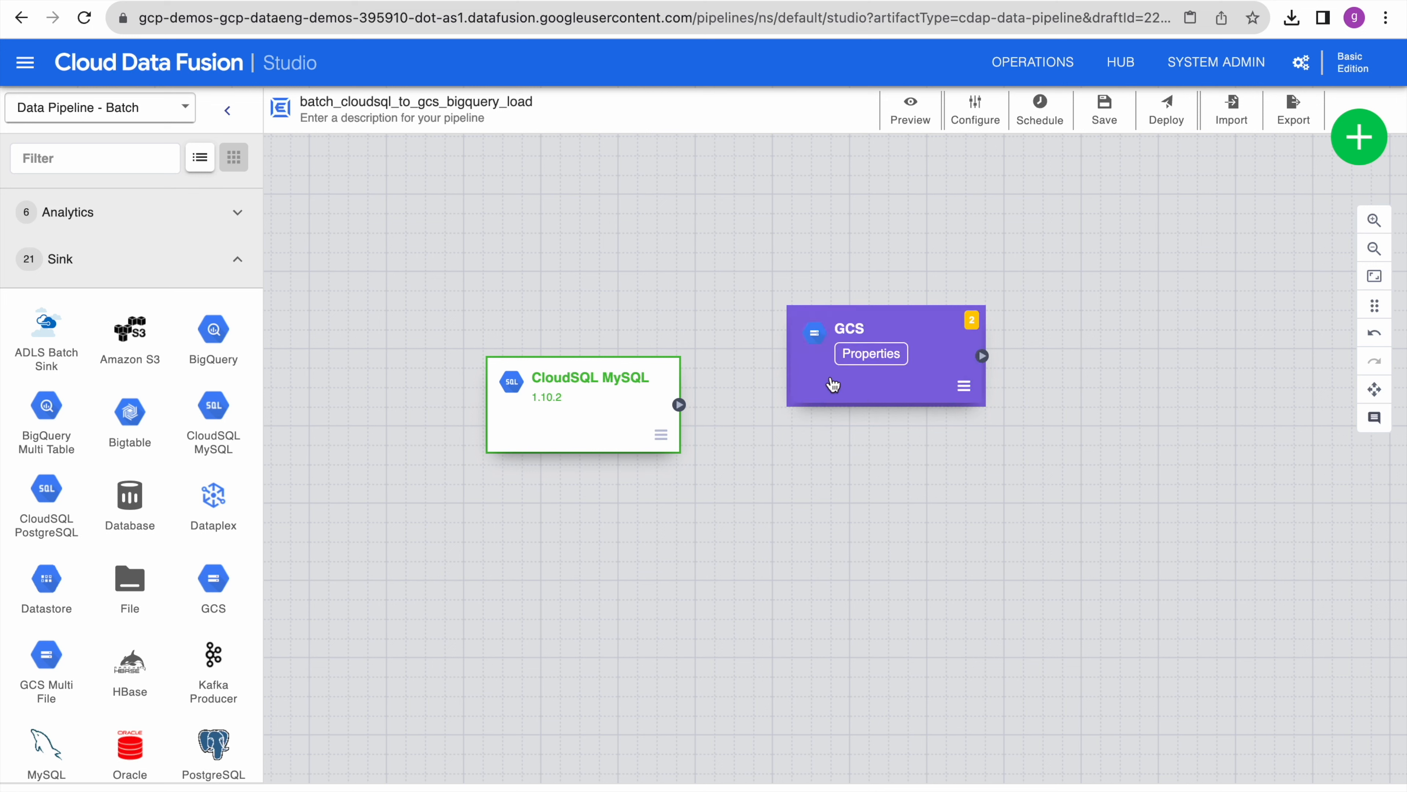
{"action": "left_click_drag", "start_coordinate": [682, 410], "coordinate": [786, 360]}
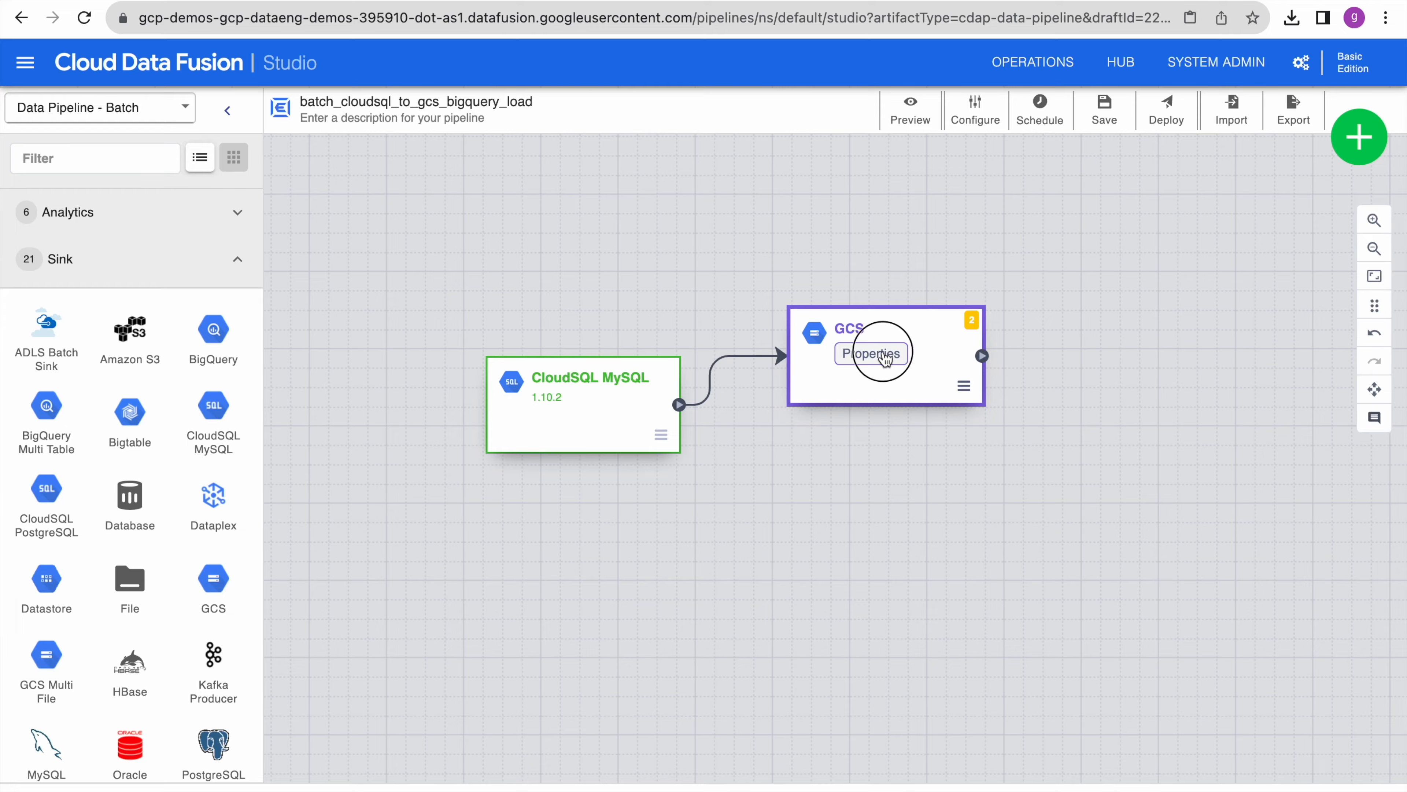
{"action": "left_click", "coordinate": [880, 350]}
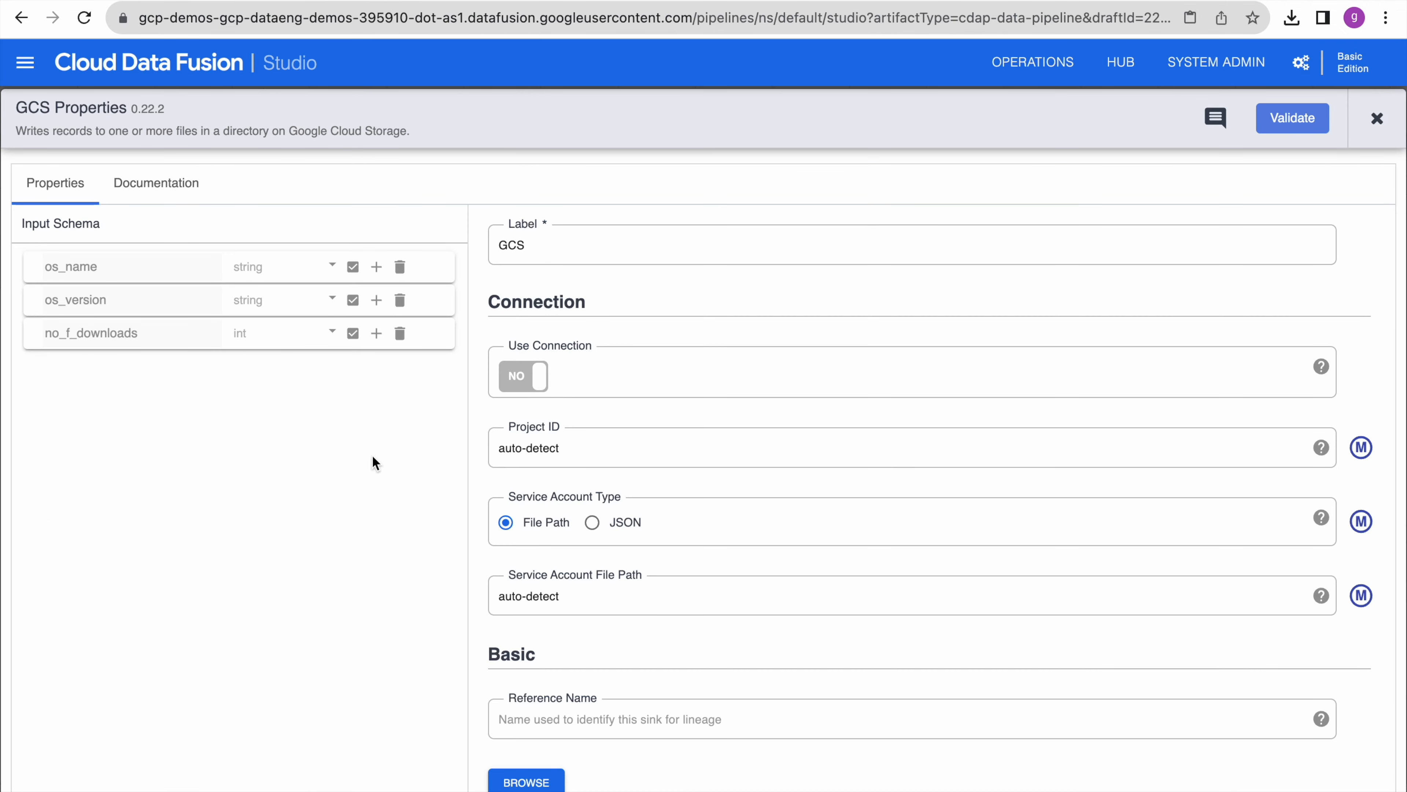
{"action": "scroll", "coordinate": [737, 629], "scroll_direction": "down", "scroll_amount": 6}
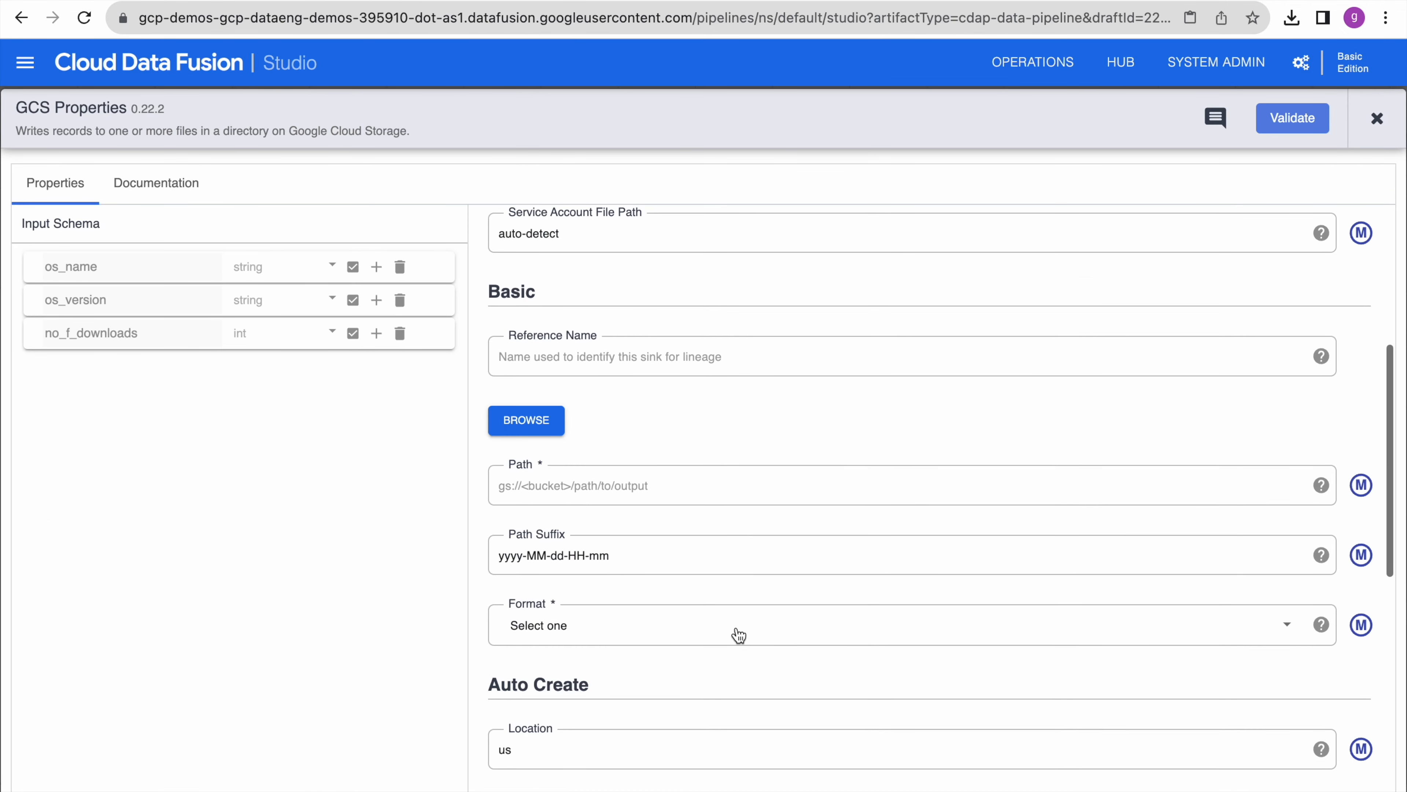
{"action": "scroll", "coordinate": [737, 634], "scroll_direction": "up", "scroll_amount": 2}
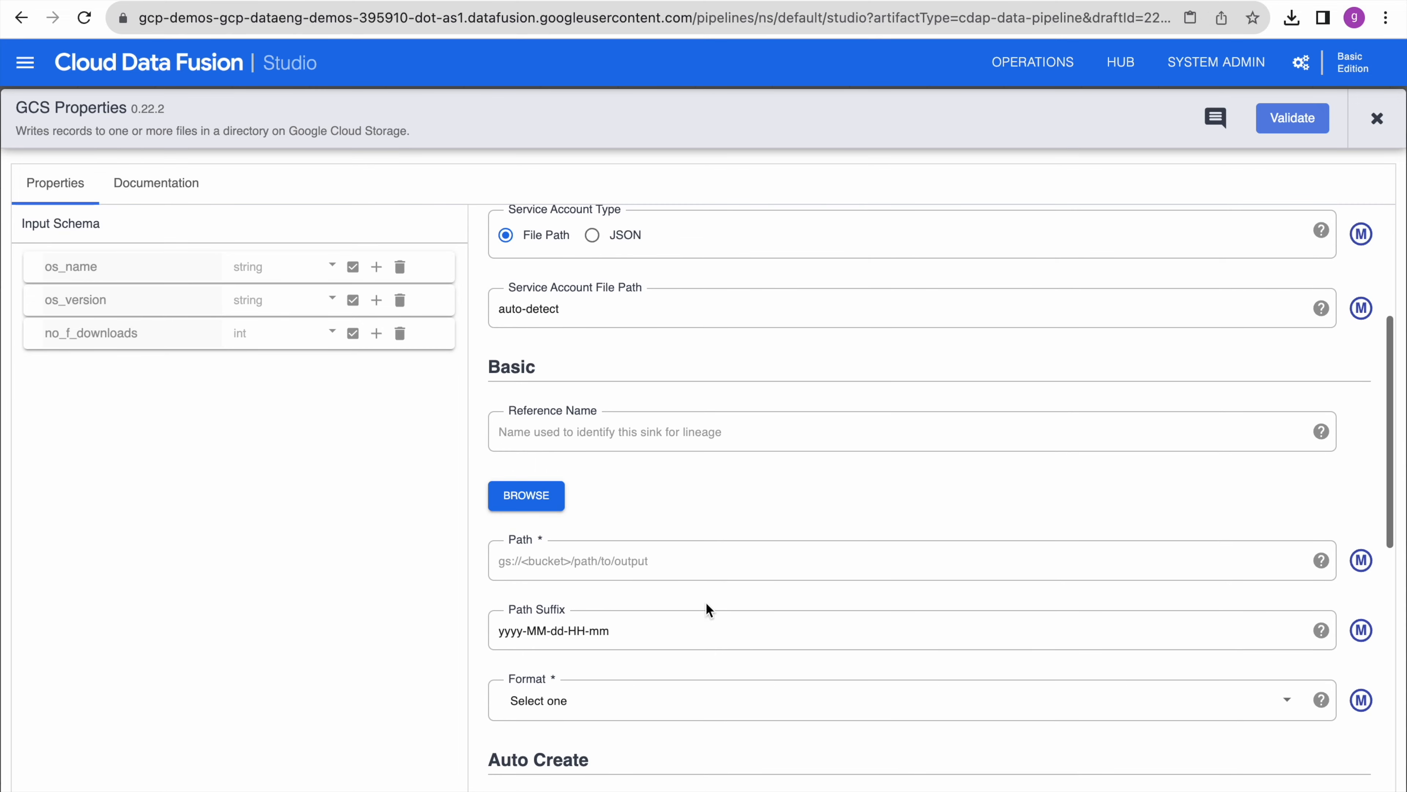
{"action": "left_click", "coordinate": [659, 553]}
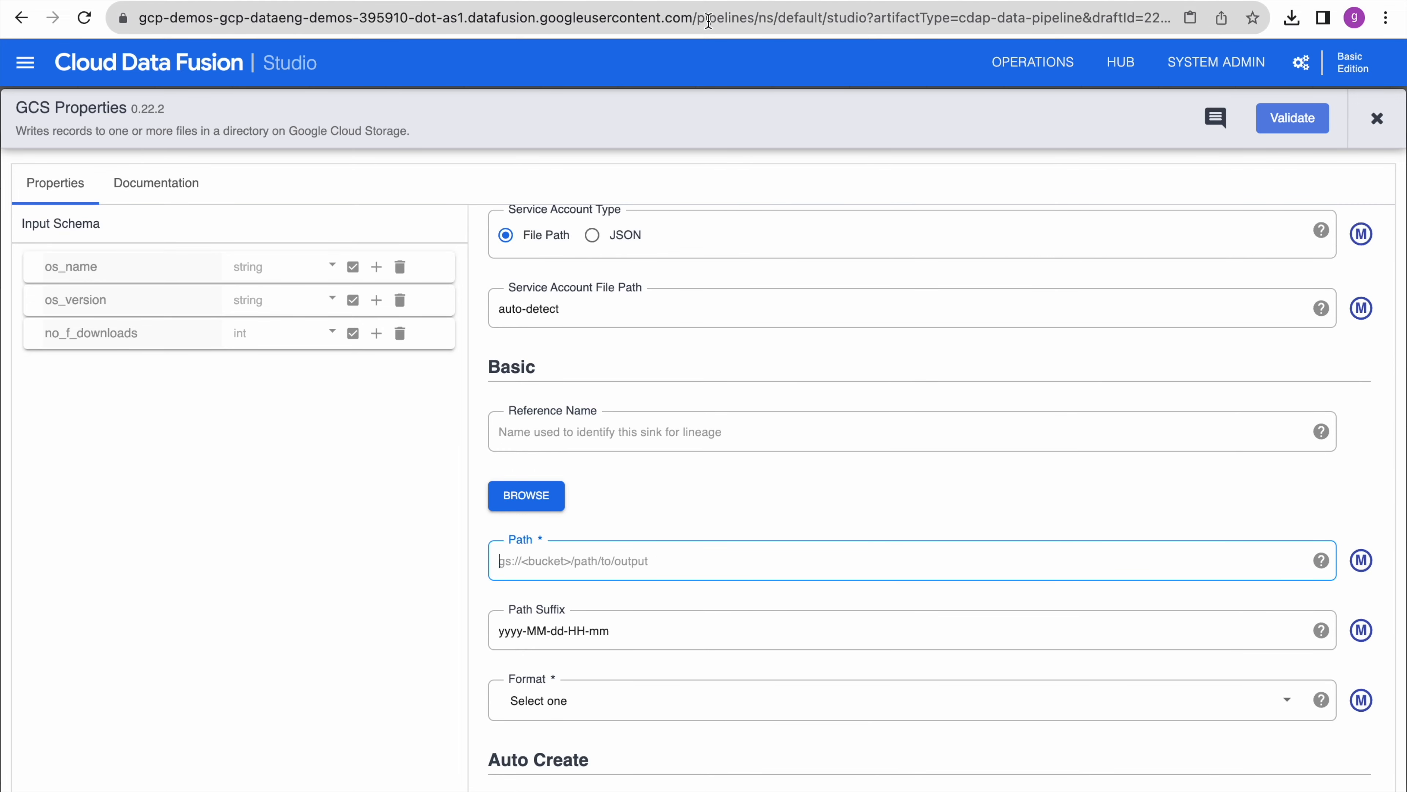
- Copy the path of the output_data folder in the dataflow_demos bucket from Cloud Storage
{"action": "key", "text": "ctrl+Tab"}
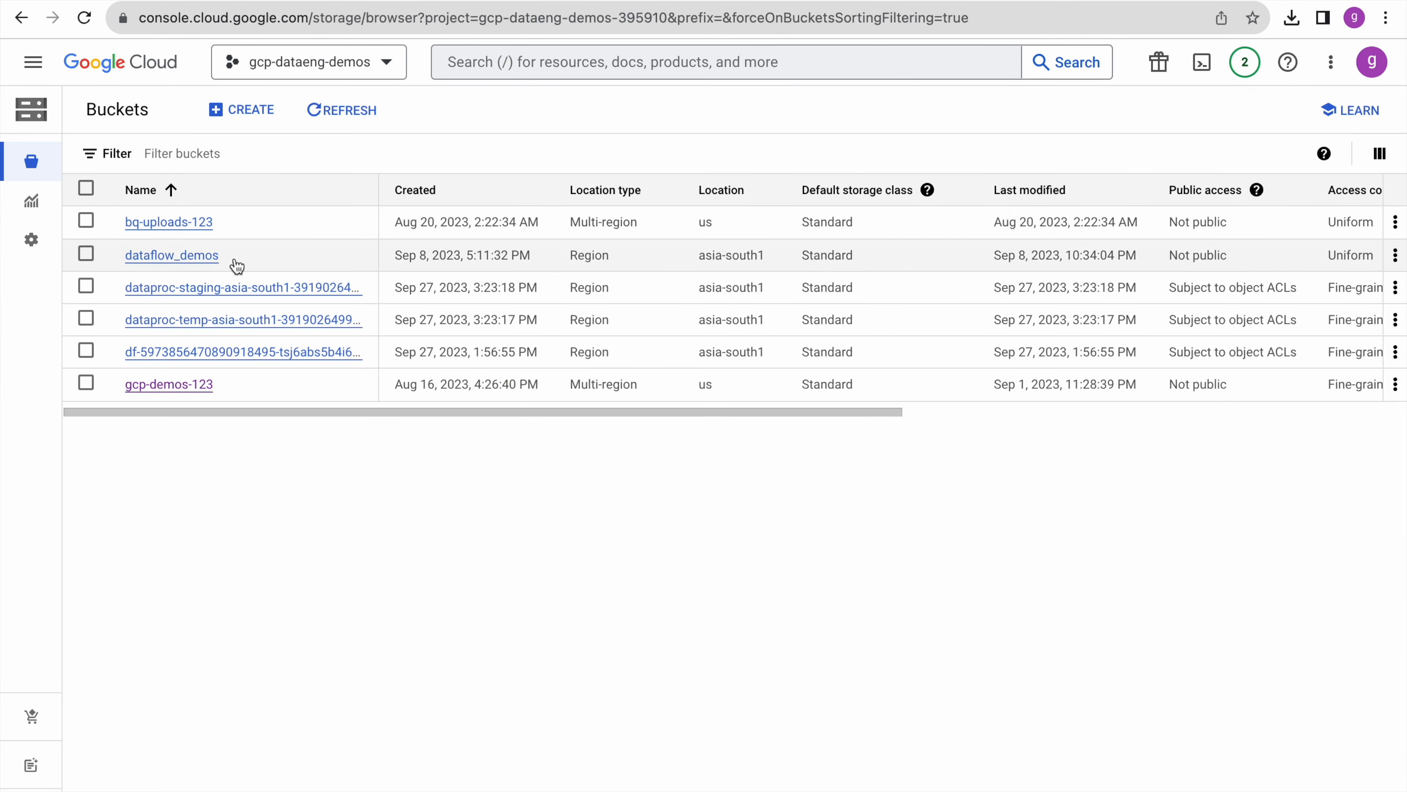
{"action": "left_click", "coordinate": [204, 256]}
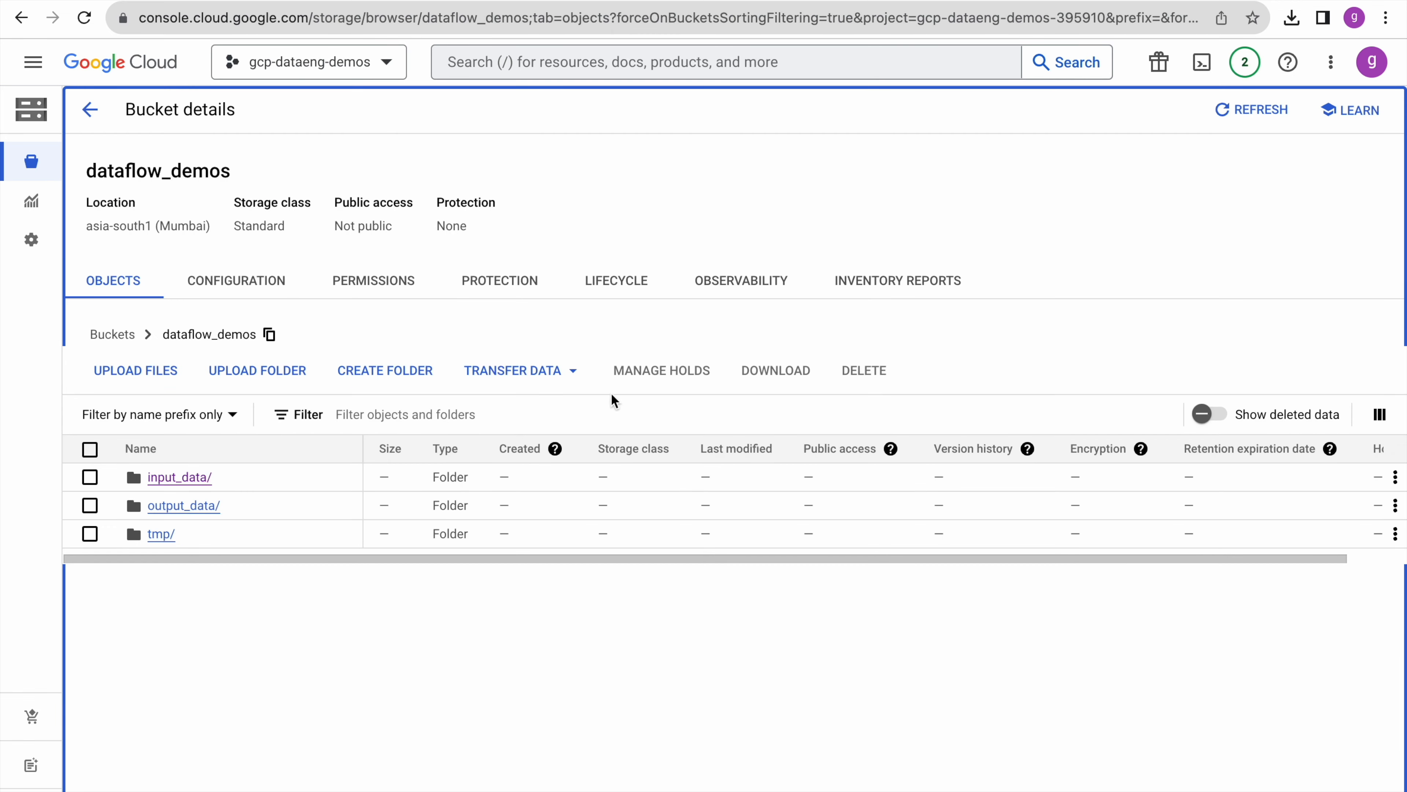
{"action": "left_click", "coordinate": [200, 507]}
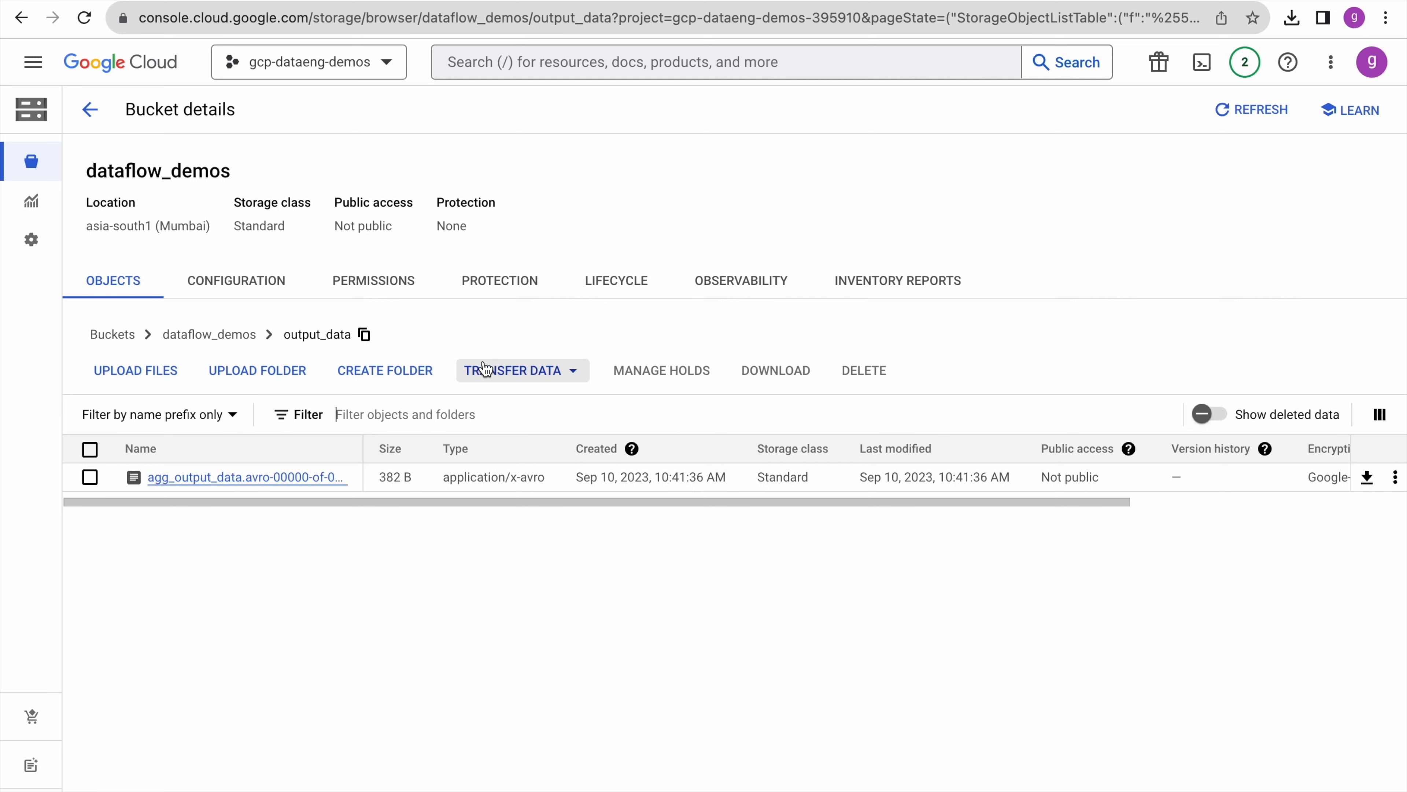
{"action": "left_click", "coordinate": [364, 335]}
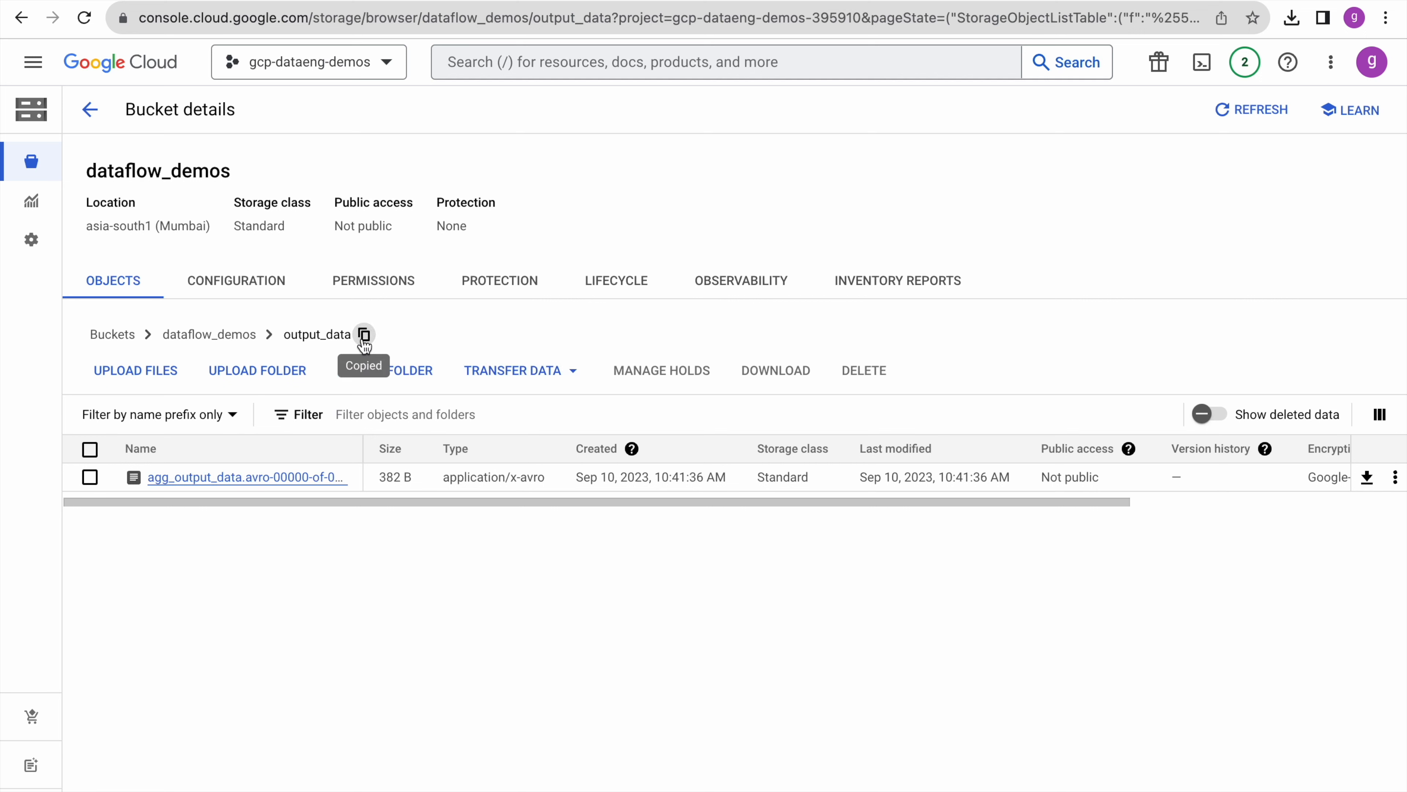
- Set the GCS sink path to gs://dataflow_demos/output_data, with csv format and a header row
{"action": "key", "text": "ctrl+Tab"}
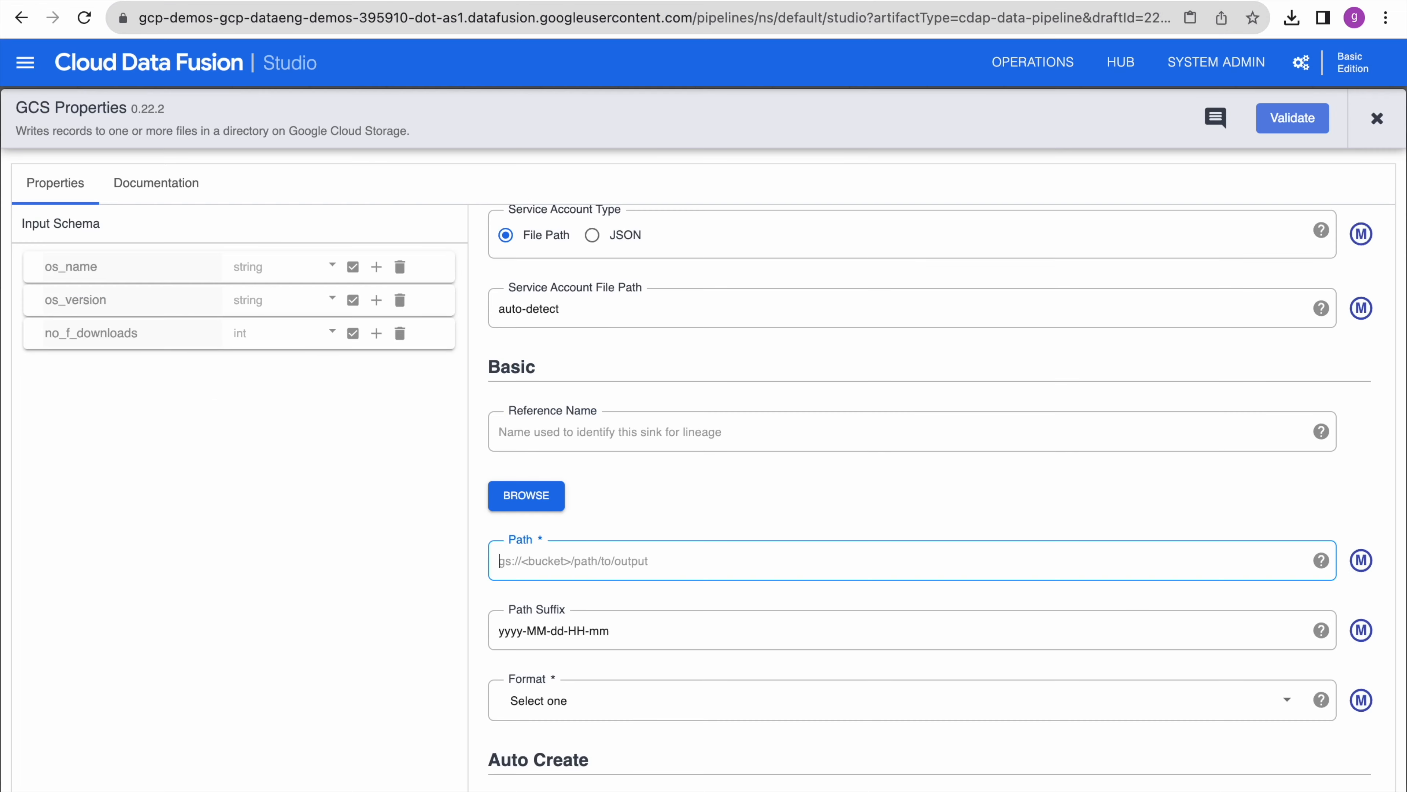
{"action": "type", "text": "gs://"}
{"action": "key", "text": "ctrl+v"}
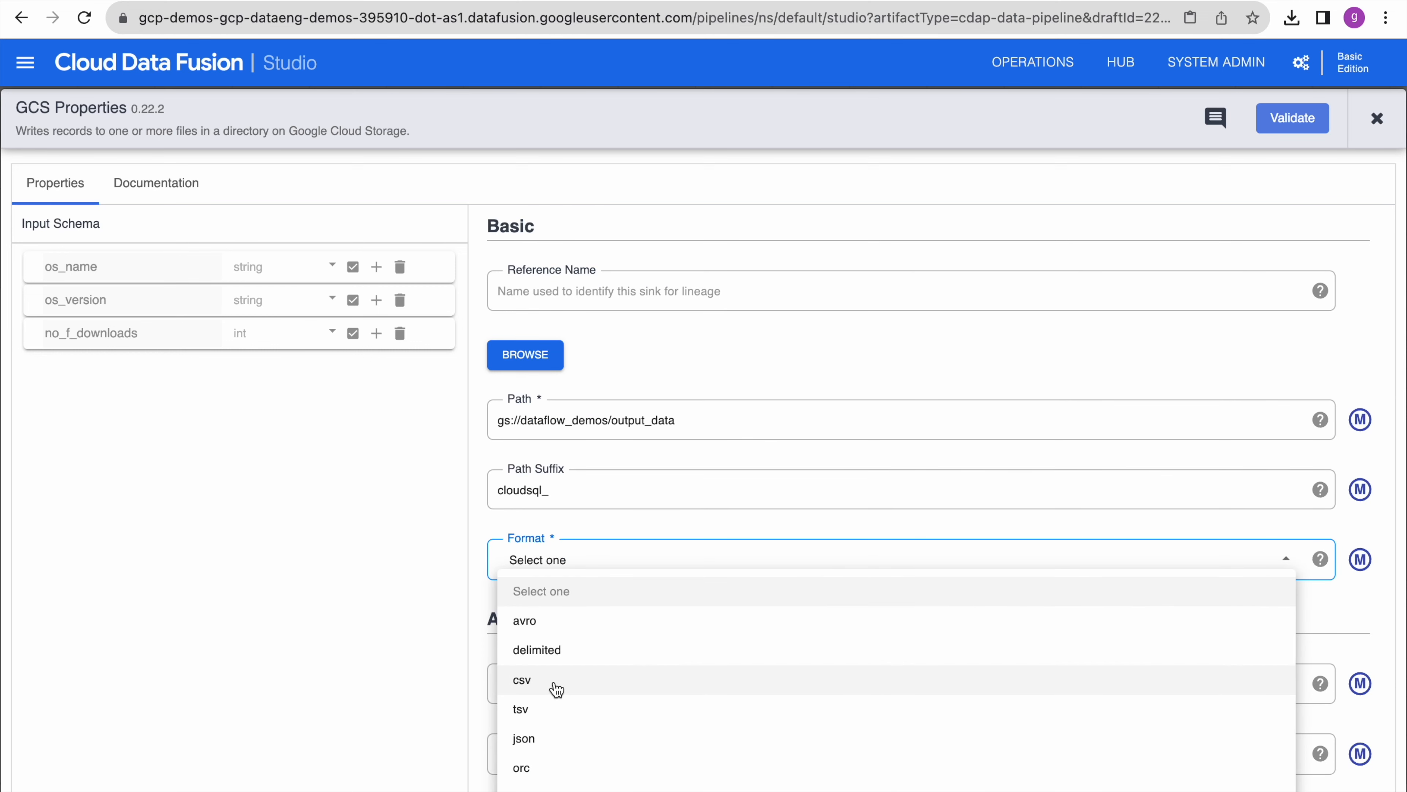
{"action": "left_click", "coordinate": [557, 689]}
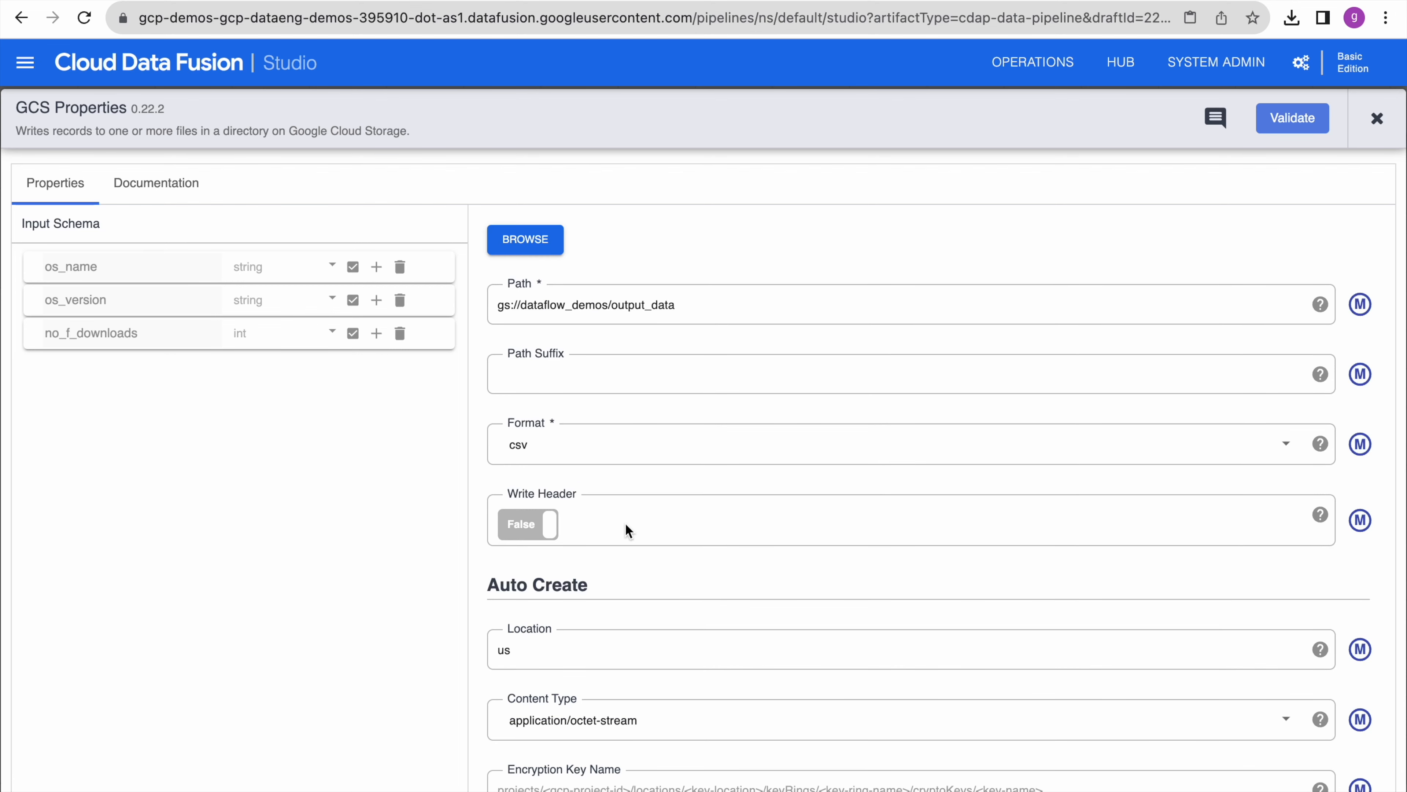
{"action": "left_click", "coordinate": [551, 529]}
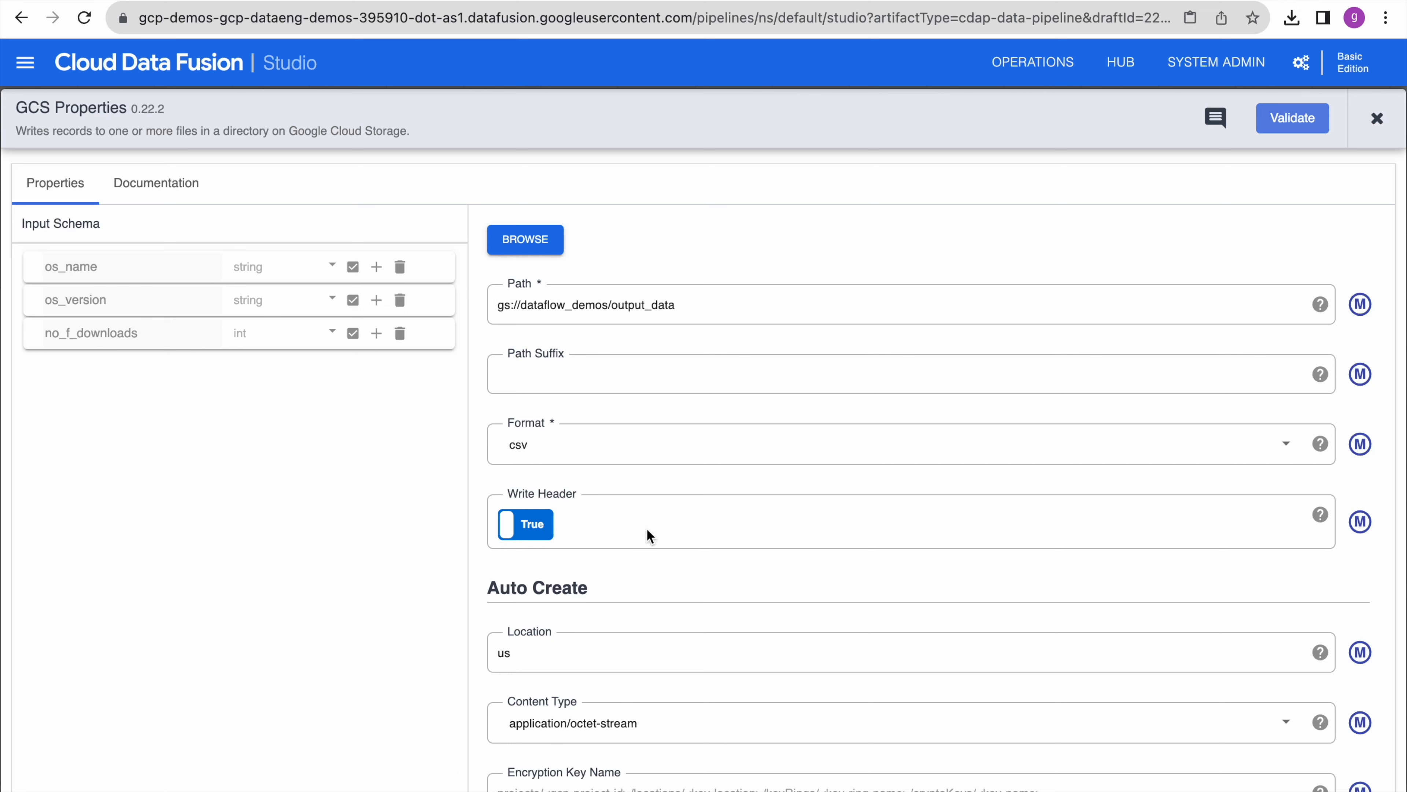
- Set the output file prefix to cloudsql_ and validate the GCS sink with no errors
{"action": "scroll", "coordinate": [687, 535], "scroll_direction": "down", "scroll_amount": 5}
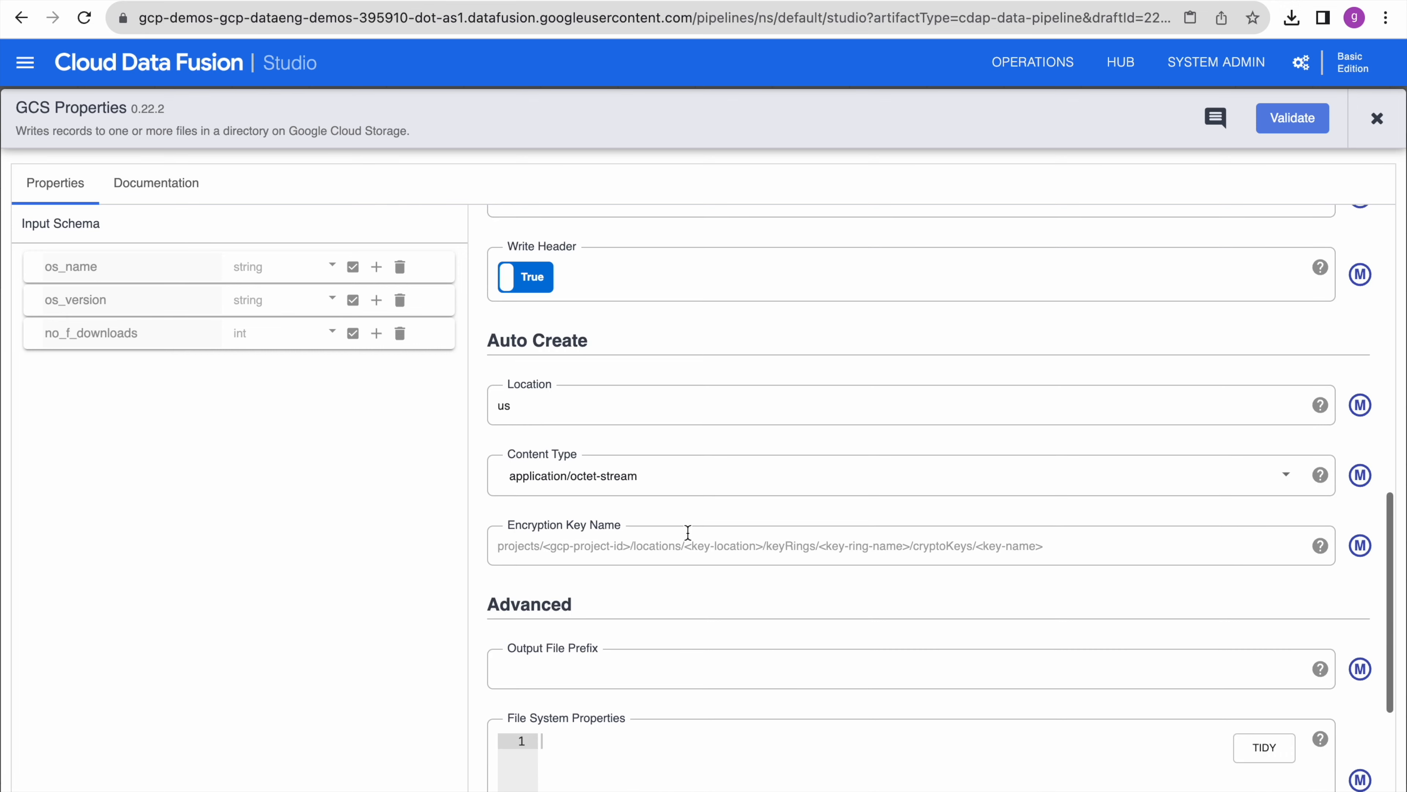
{"action": "scroll", "coordinate": [737, 517], "scroll_direction": "down", "scroll_amount": 4}
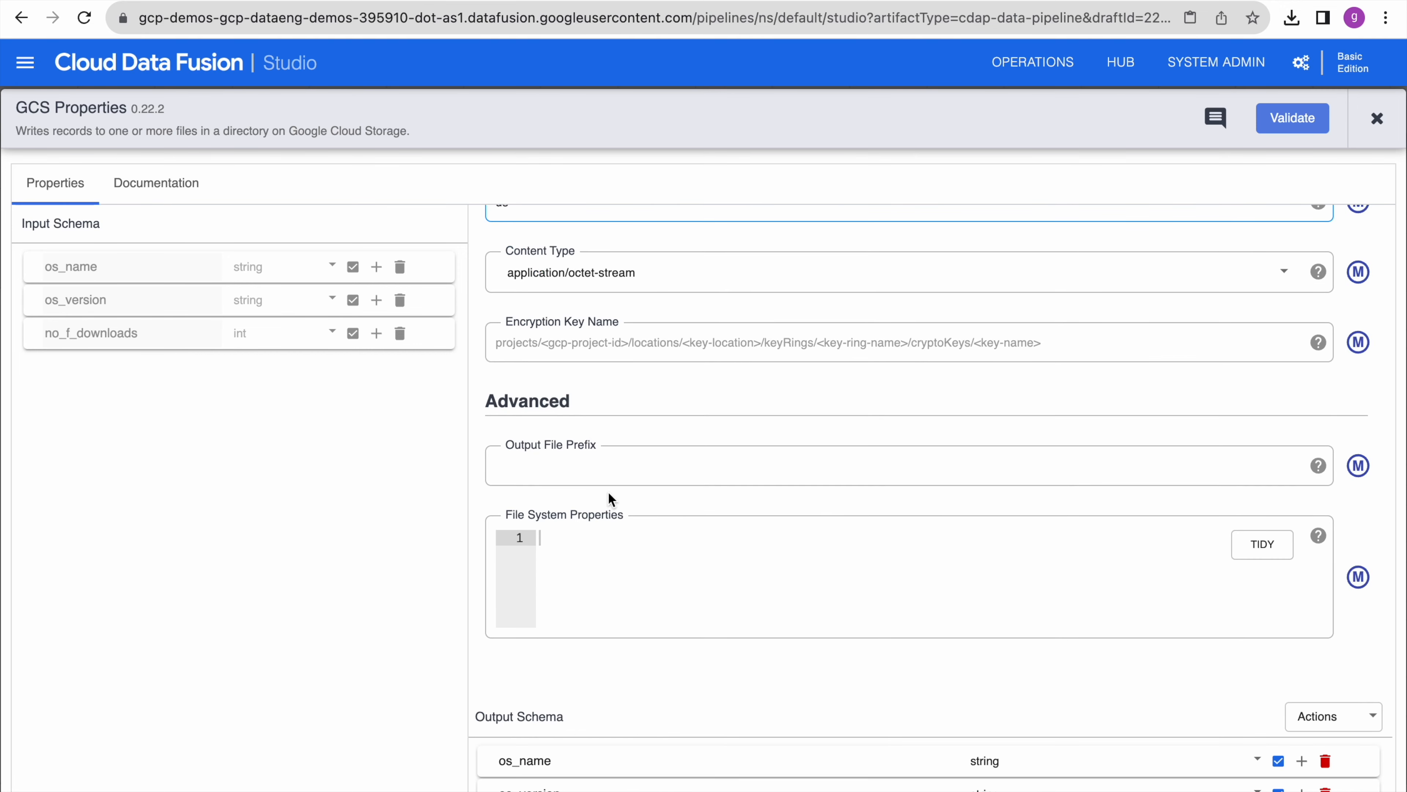
{"action": "left_click", "coordinate": [537, 465]}
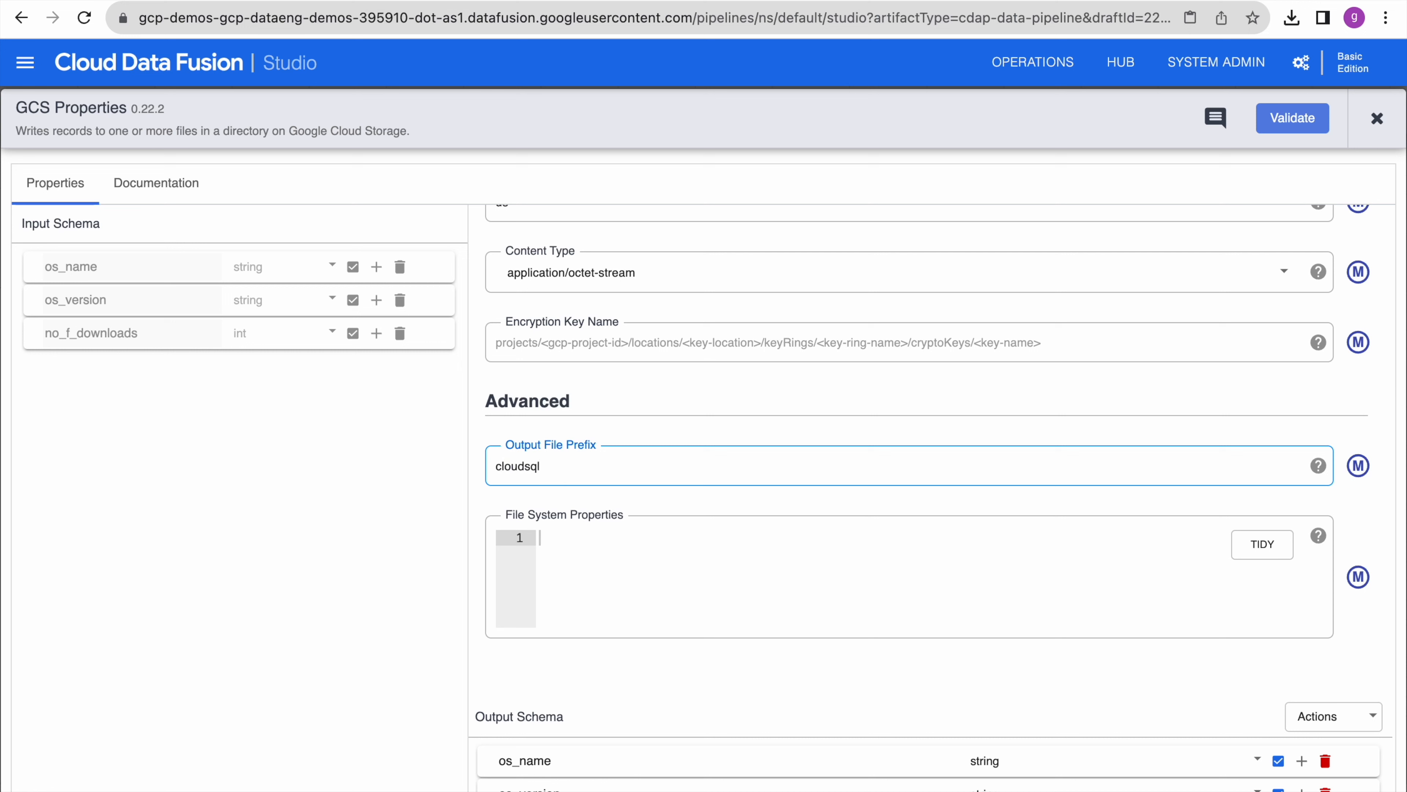
{"action": "left_click", "coordinate": [745, 435]}
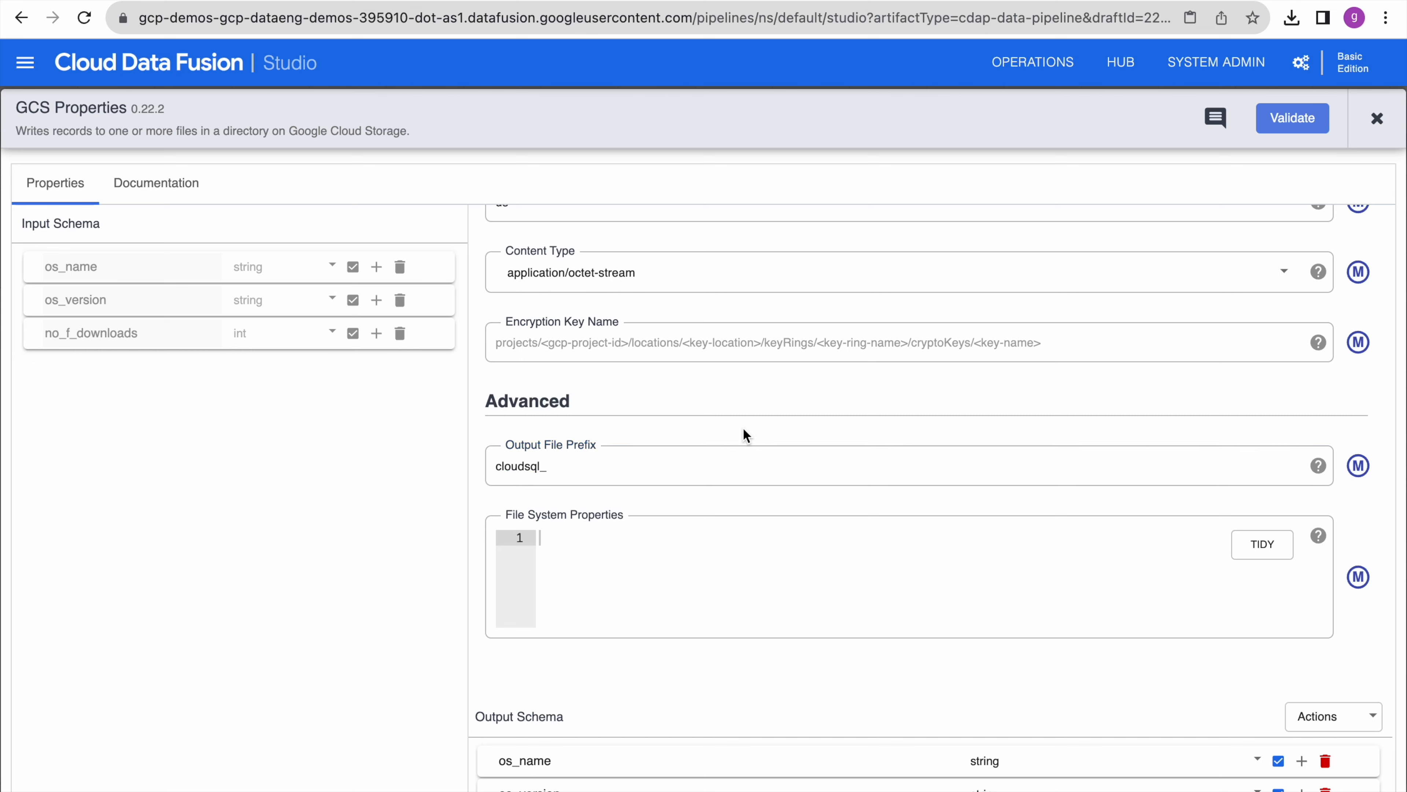
{"action": "scroll", "coordinate": [773, 536], "scroll_direction": "down", "scroll_amount": 1}
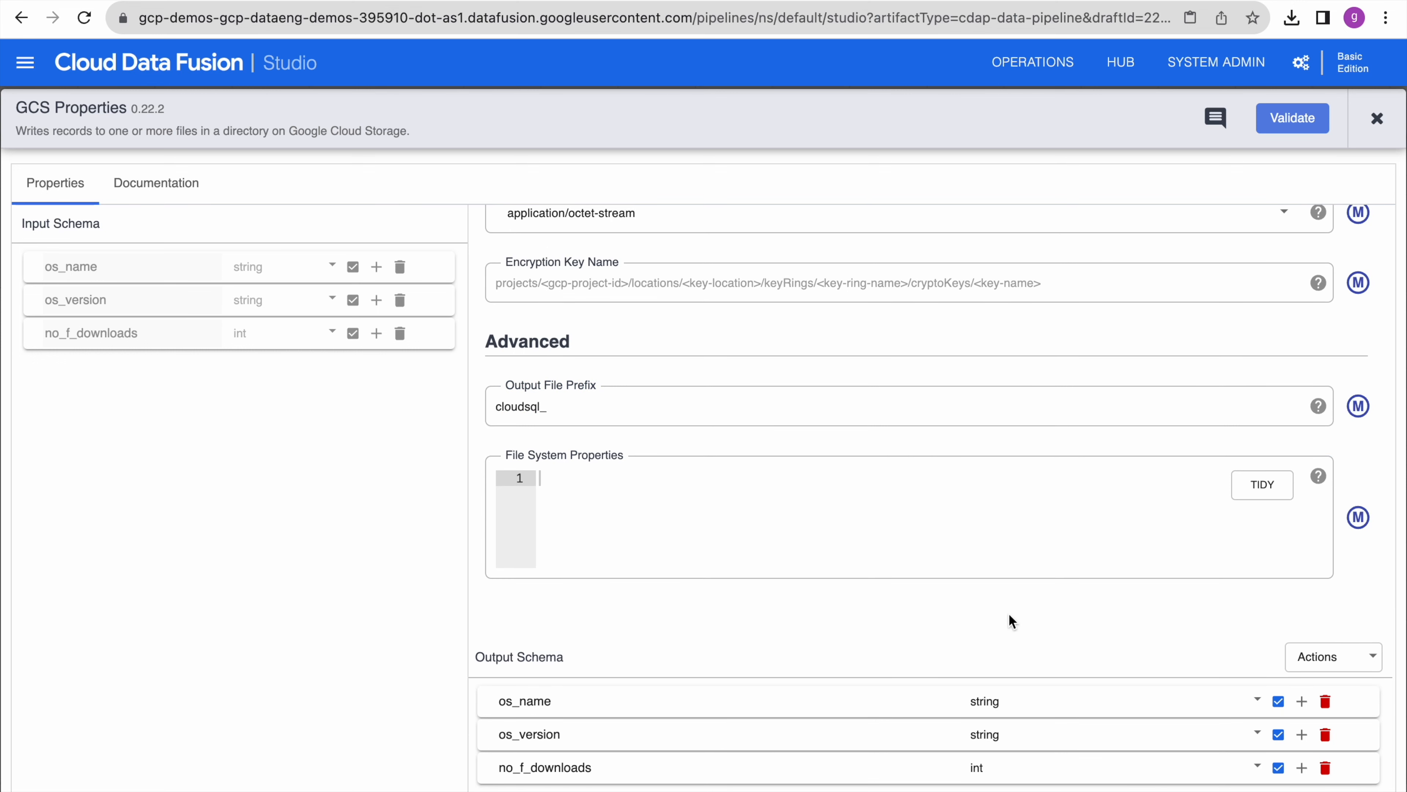
{"action": "scroll", "coordinate": [1008, 612], "scroll_direction": "up", "scroll_amount": 8}
{"action": "scroll", "coordinate": [1009, 613], "scroll_direction": "up", "scroll_amount": 10}
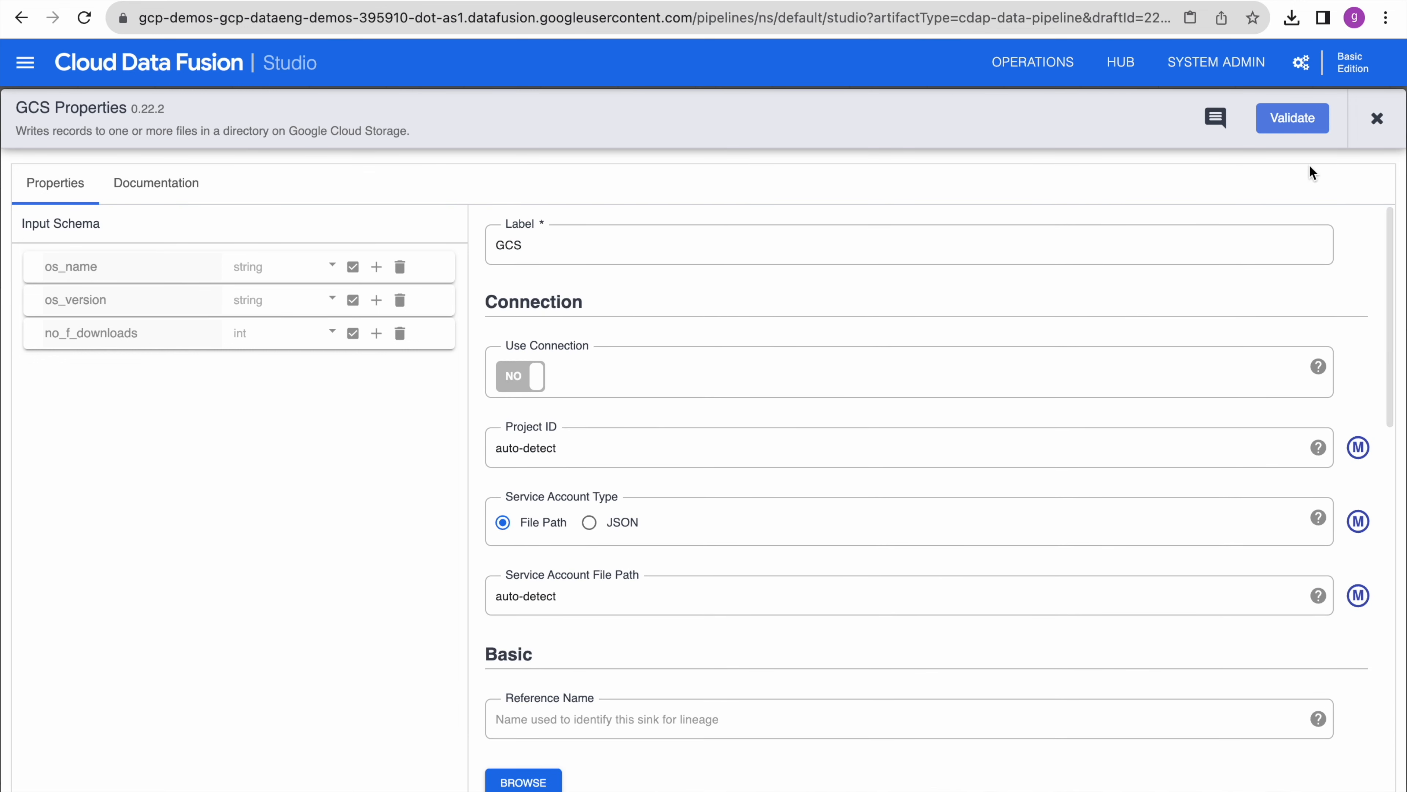
{"action": "left_click", "coordinate": [1294, 124]}
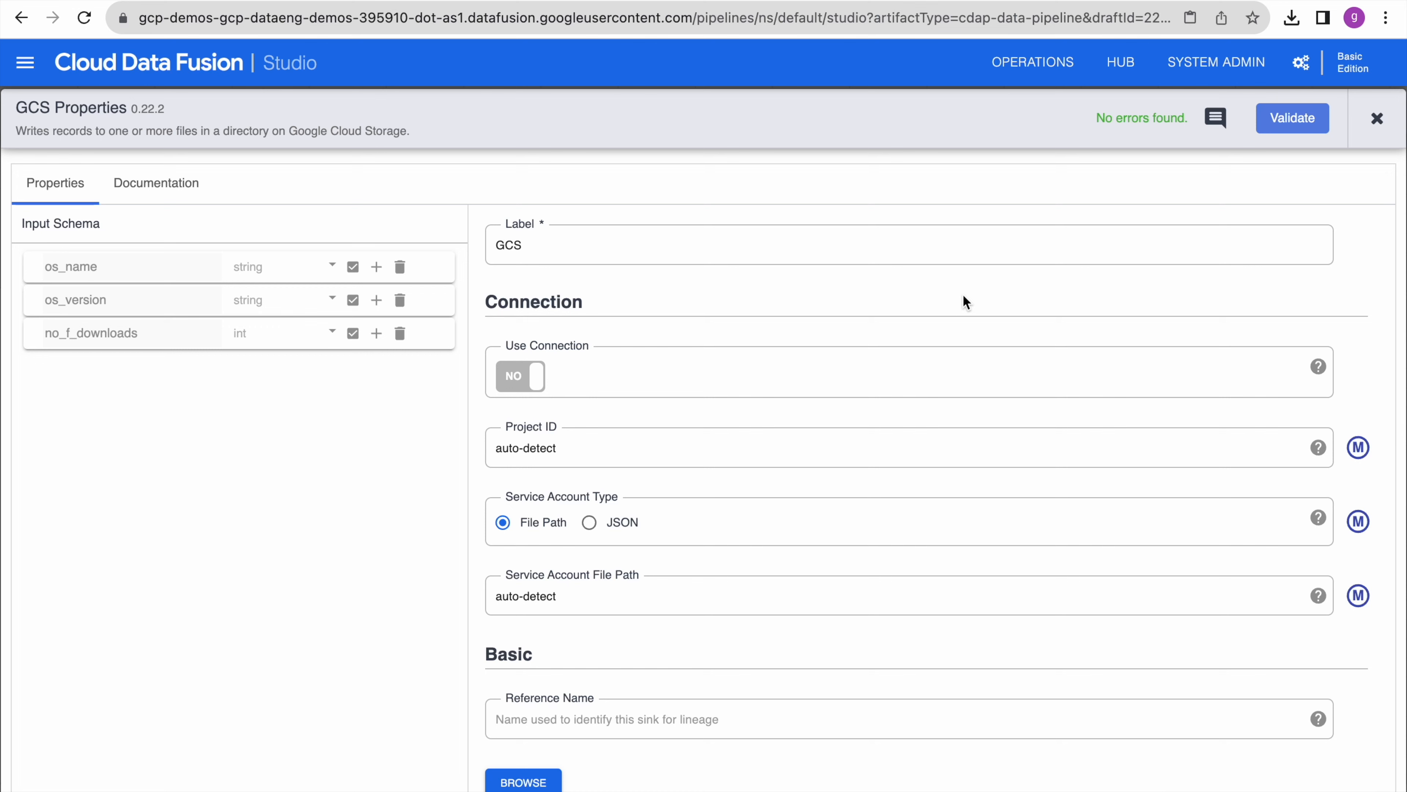
{"action": "left_click", "coordinate": [1376, 118]}
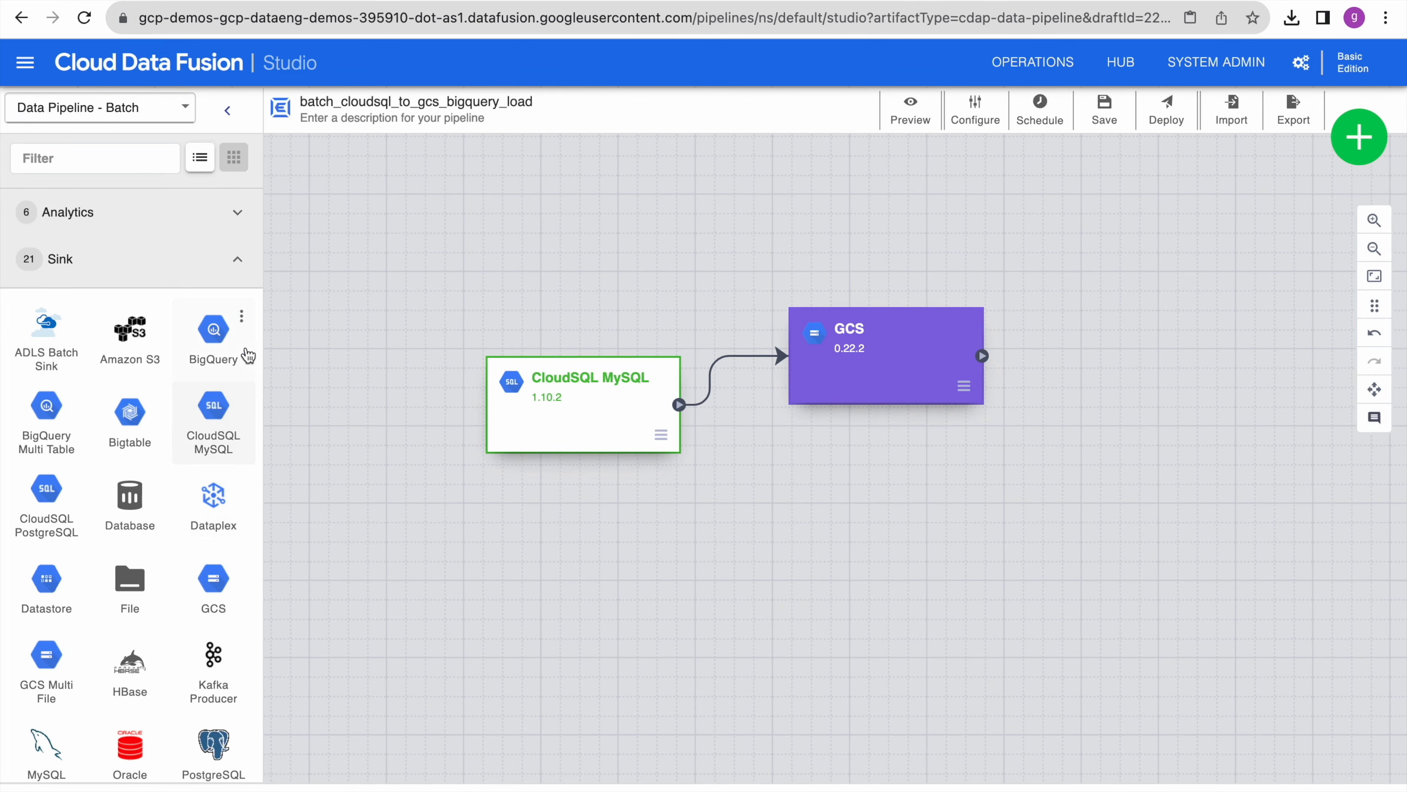
- Place a BigQuery sink below the GCS node and connect the CloudSQL MySQL source to it
{"action": "left_click", "coordinate": [214, 333]}
{"action": "left_click", "coordinate": [1028, 350]}
{"action": "left_click_drag", "start_coordinate": [1028, 351], "coordinate": [896, 534]}
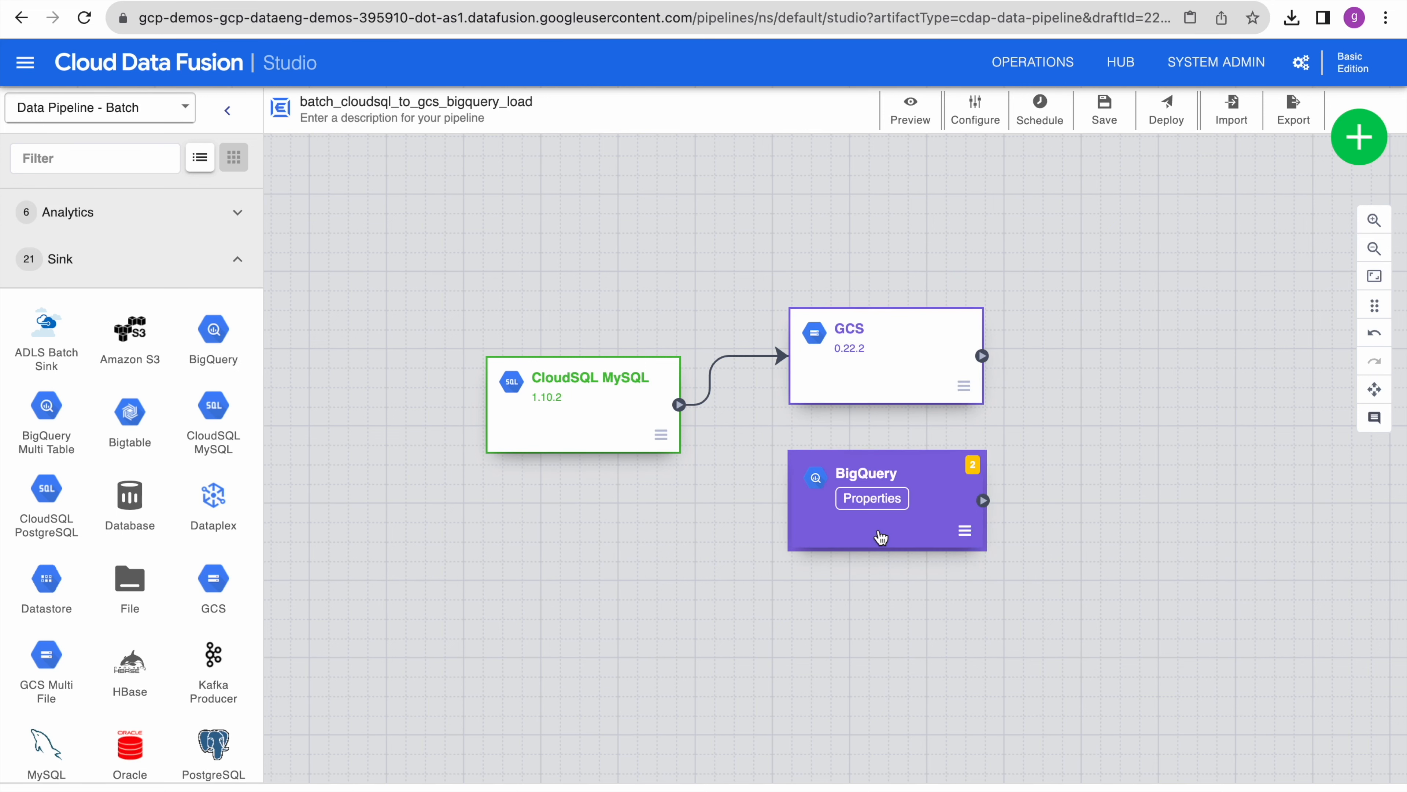
{"action": "left_click", "coordinate": [685, 411]}
{"action": "left_click_drag", "start_coordinate": [687, 416], "coordinate": [785, 502]}
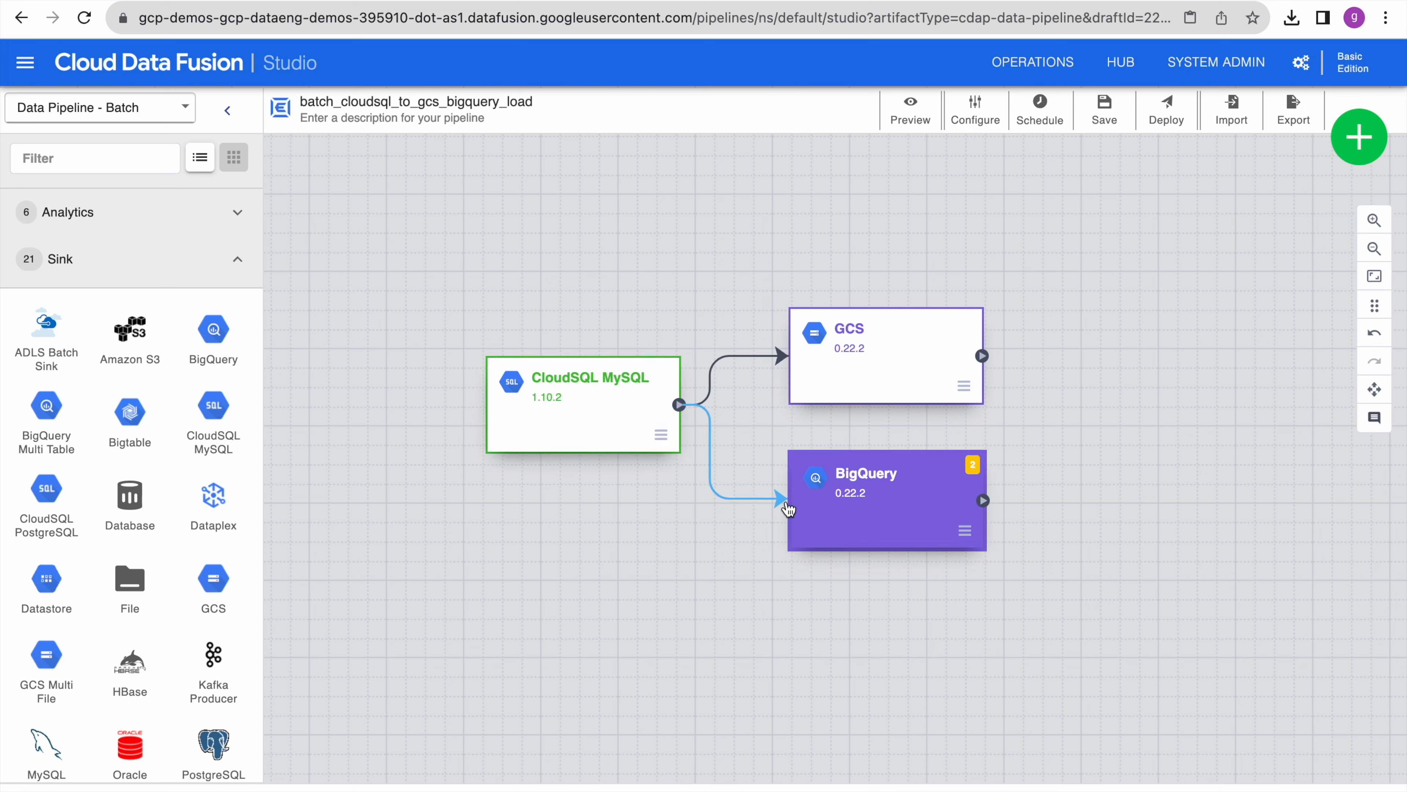
{"action": "left_click", "coordinate": [883, 502]}
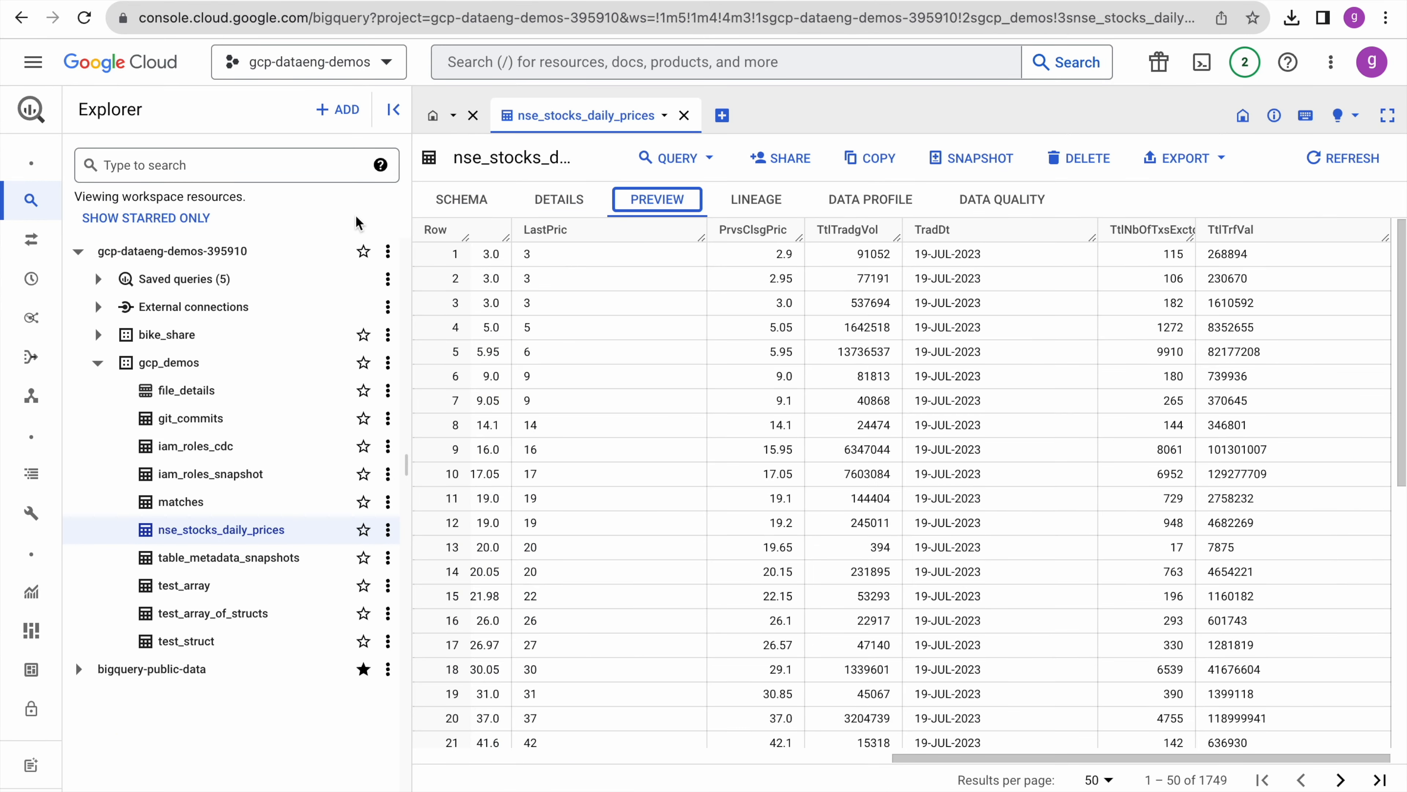
- Create BigQuery dataset datafusion_demo in region asia-south1 with a 2-day default table expiration
{"action": "left_click", "coordinate": [97, 363]}
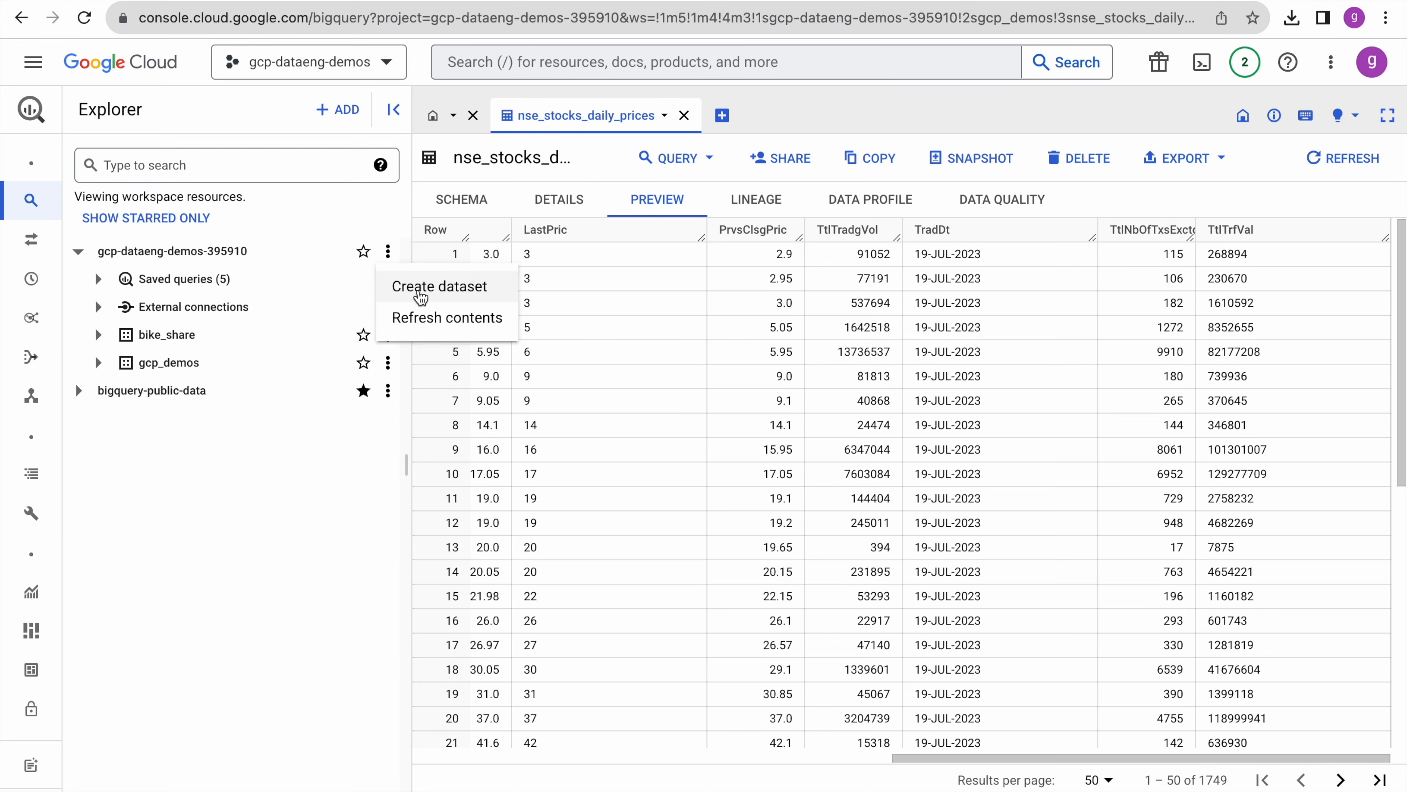
{"action": "left_click", "coordinate": [418, 291]}
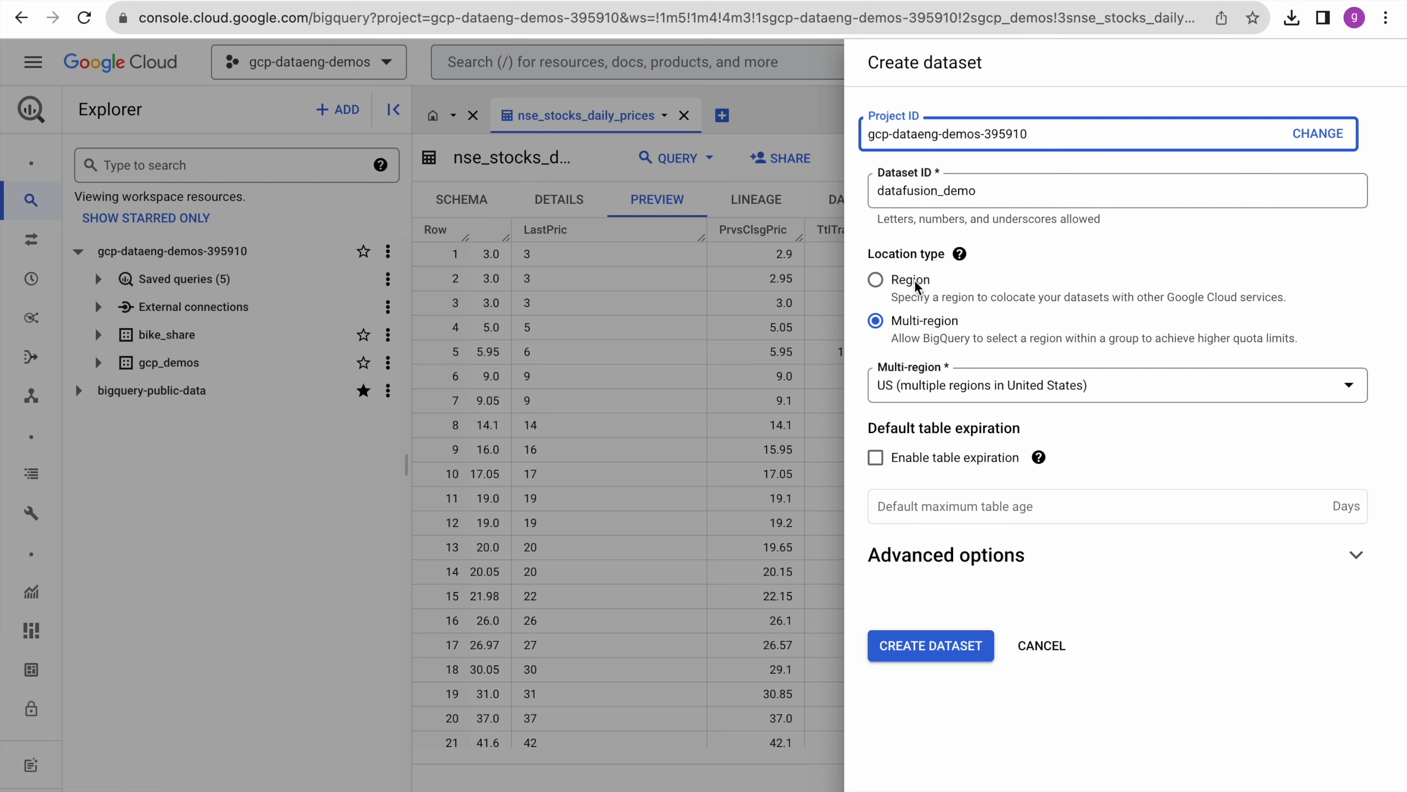
{"action": "left_click", "coordinate": [912, 280]}
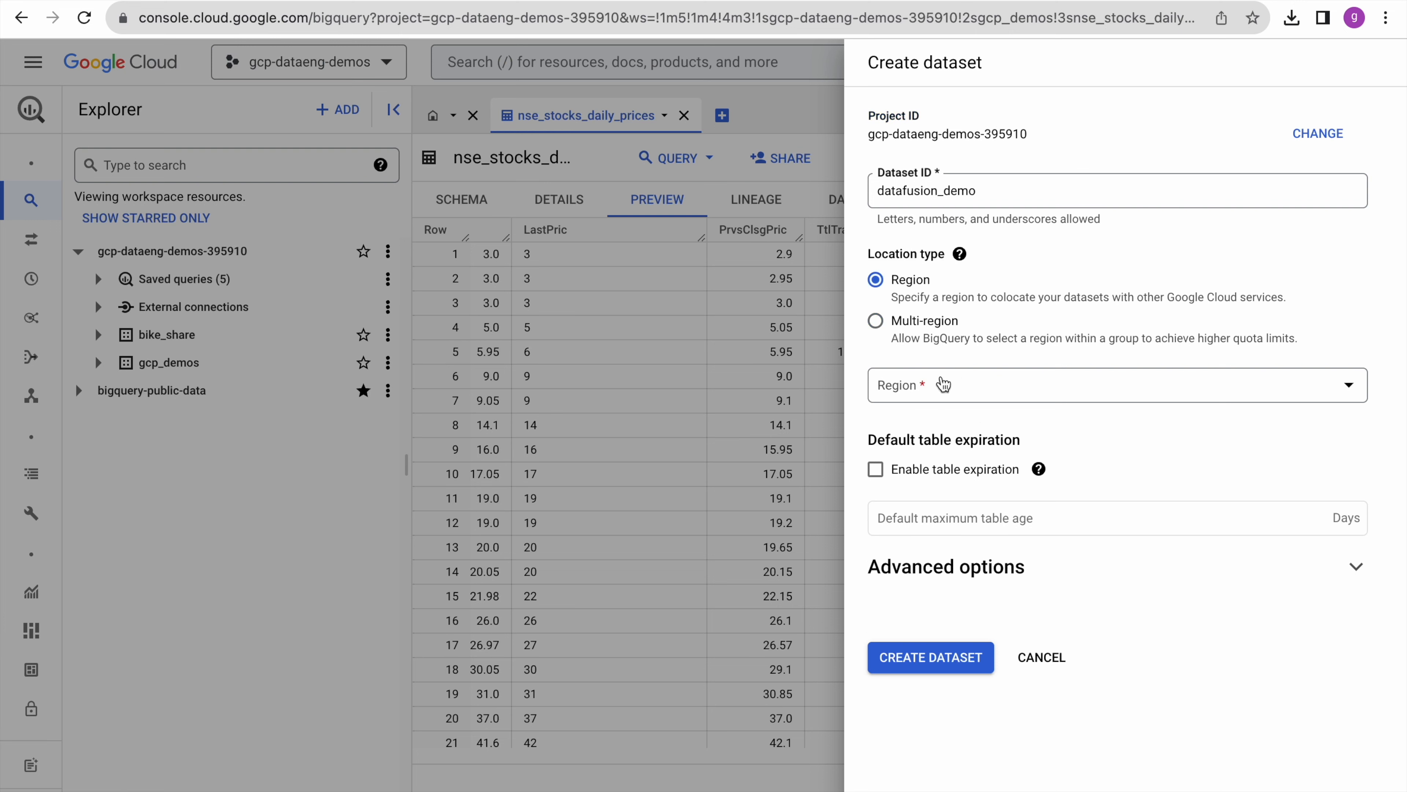
{"action": "left_click", "coordinate": [933, 386]}
{"action": "type", "text": "as"}
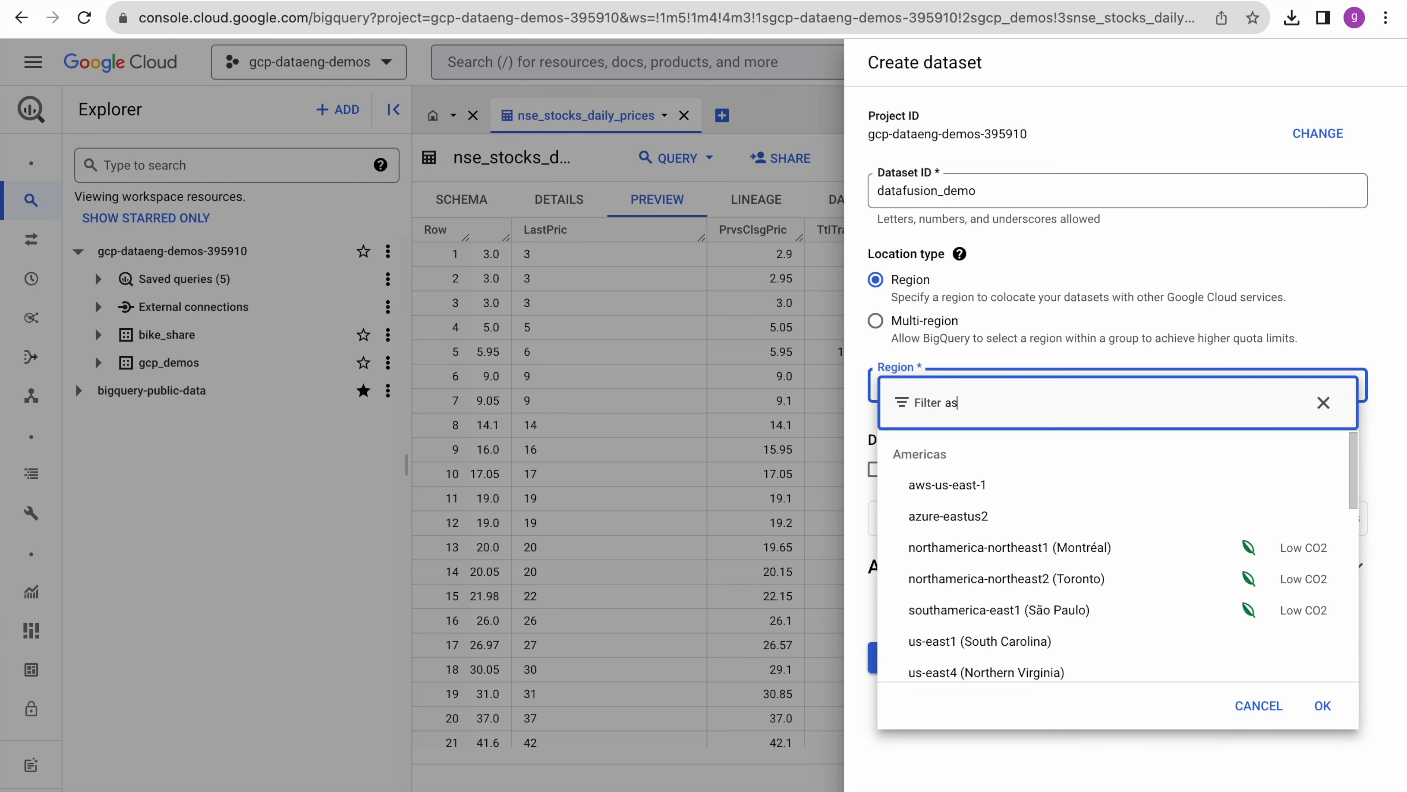
{"action": "left_click", "coordinate": [976, 522]}
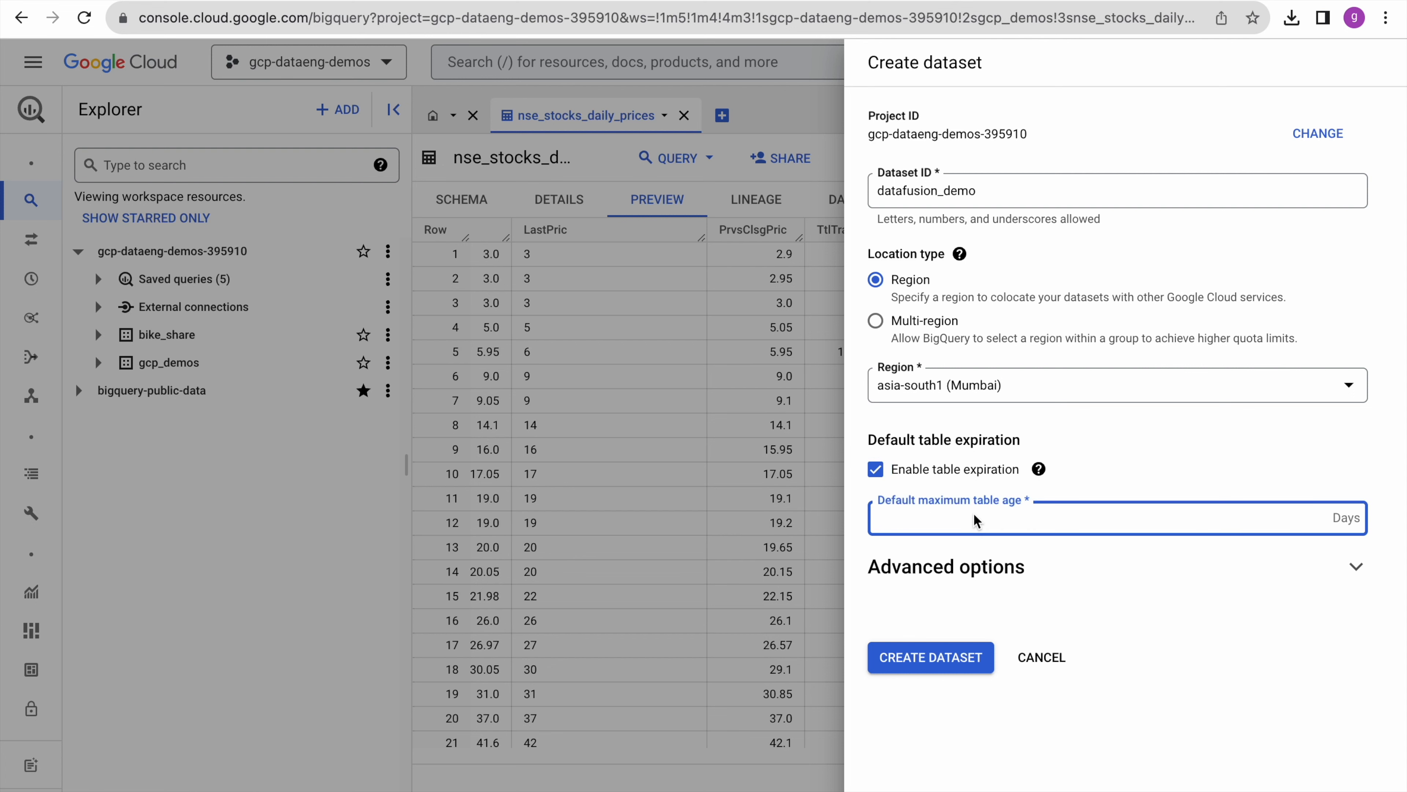
{"action": "type", "text": "2"}
{"action": "left_click", "coordinate": [1092, 595]}
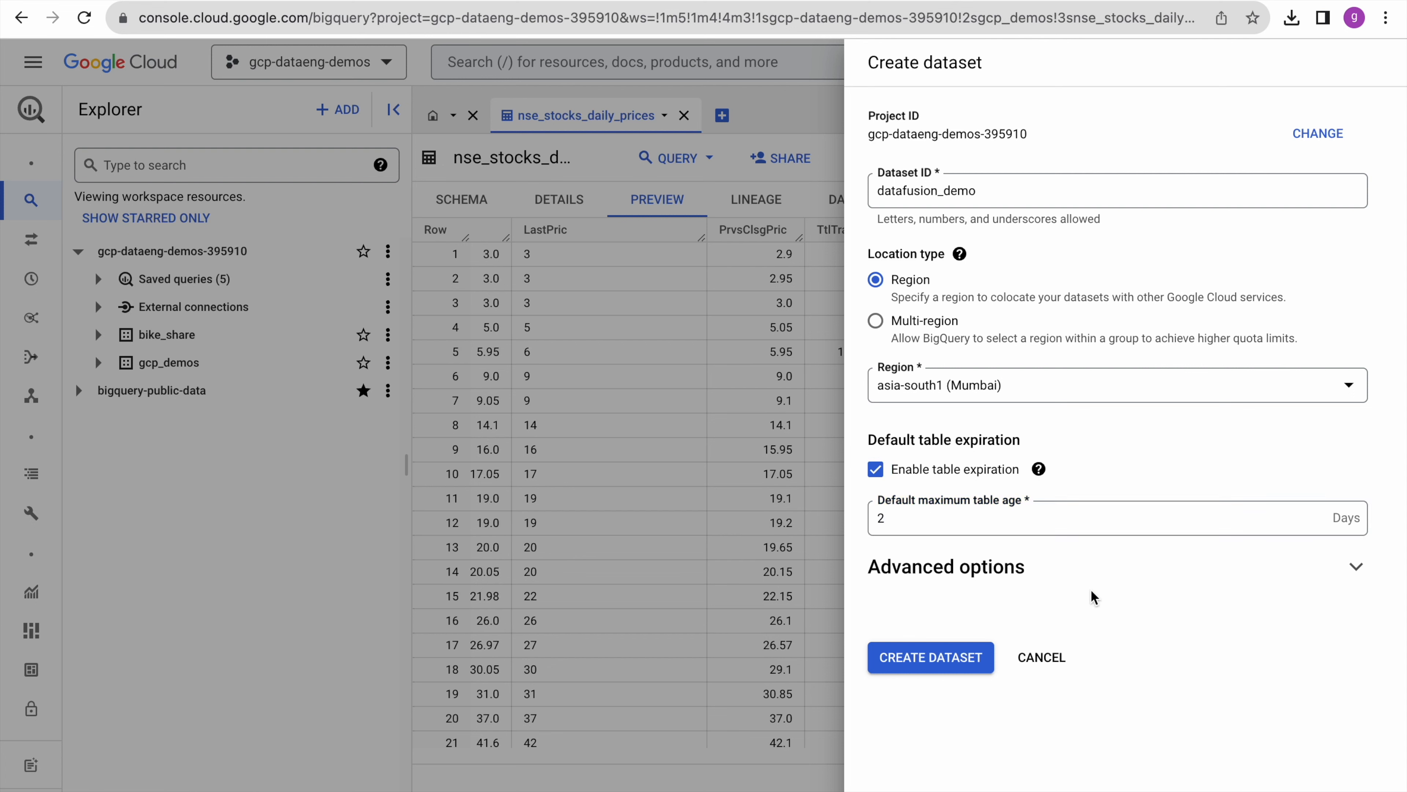
{"action": "left_click", "coordinate": [908, 664]}
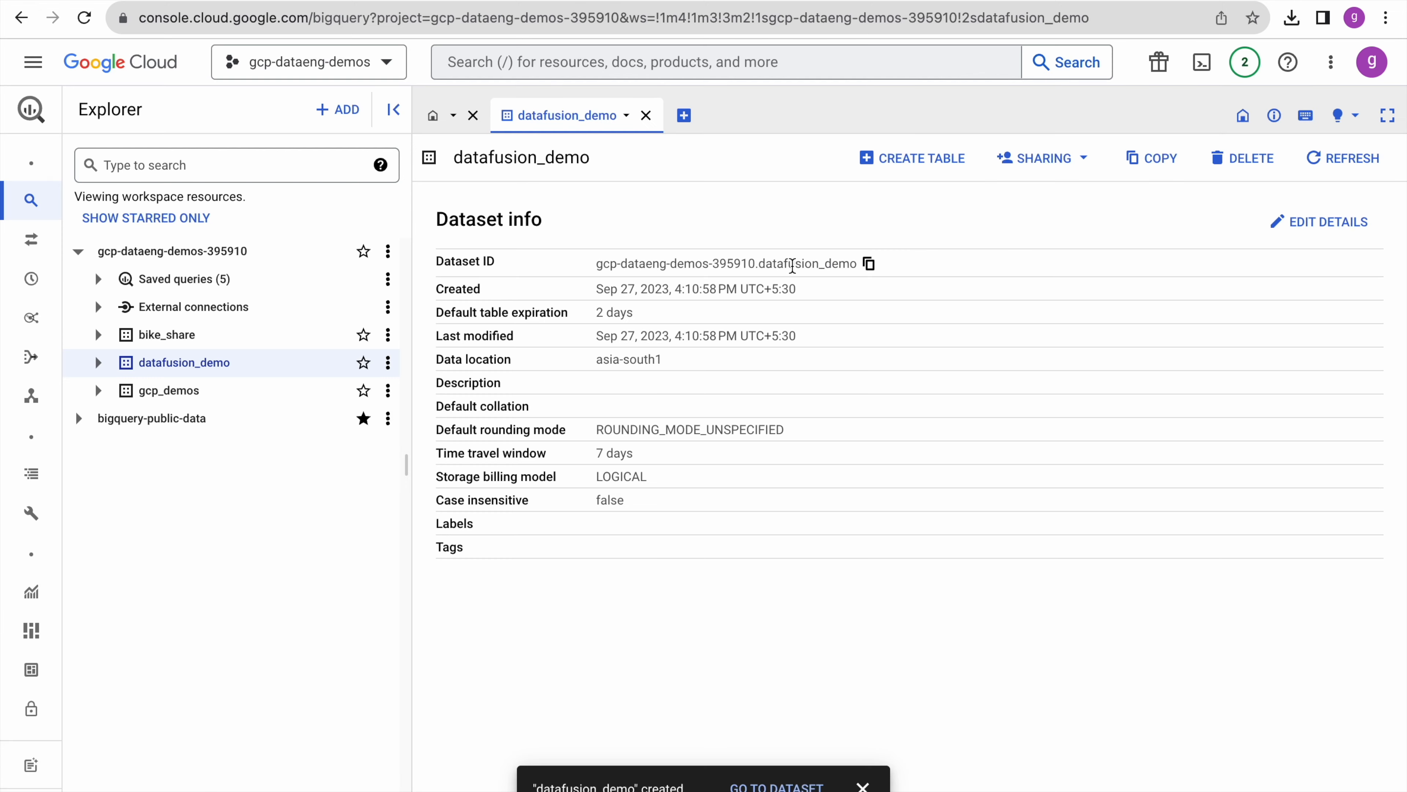
- Copy the datafusion_demo dataset name and return to the Data Fusion pipeline
{"action": "left_click_drag", "start_coordinate": [761, 266], "coordinate": [861, 265]}
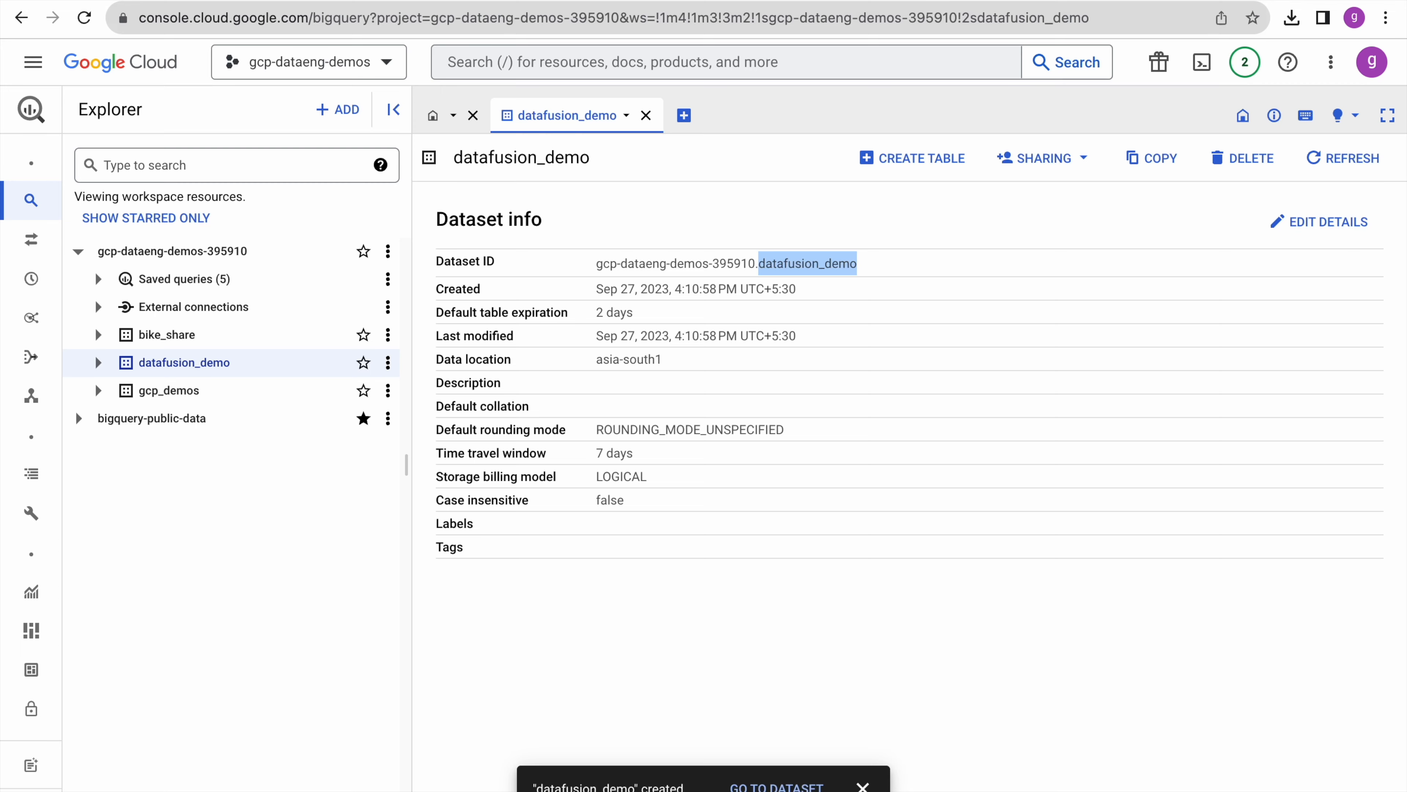
{"action": "mouse_move", "coordinate": [747, 1]}
{"action": "left_click", "coordinate": [430, 34]}
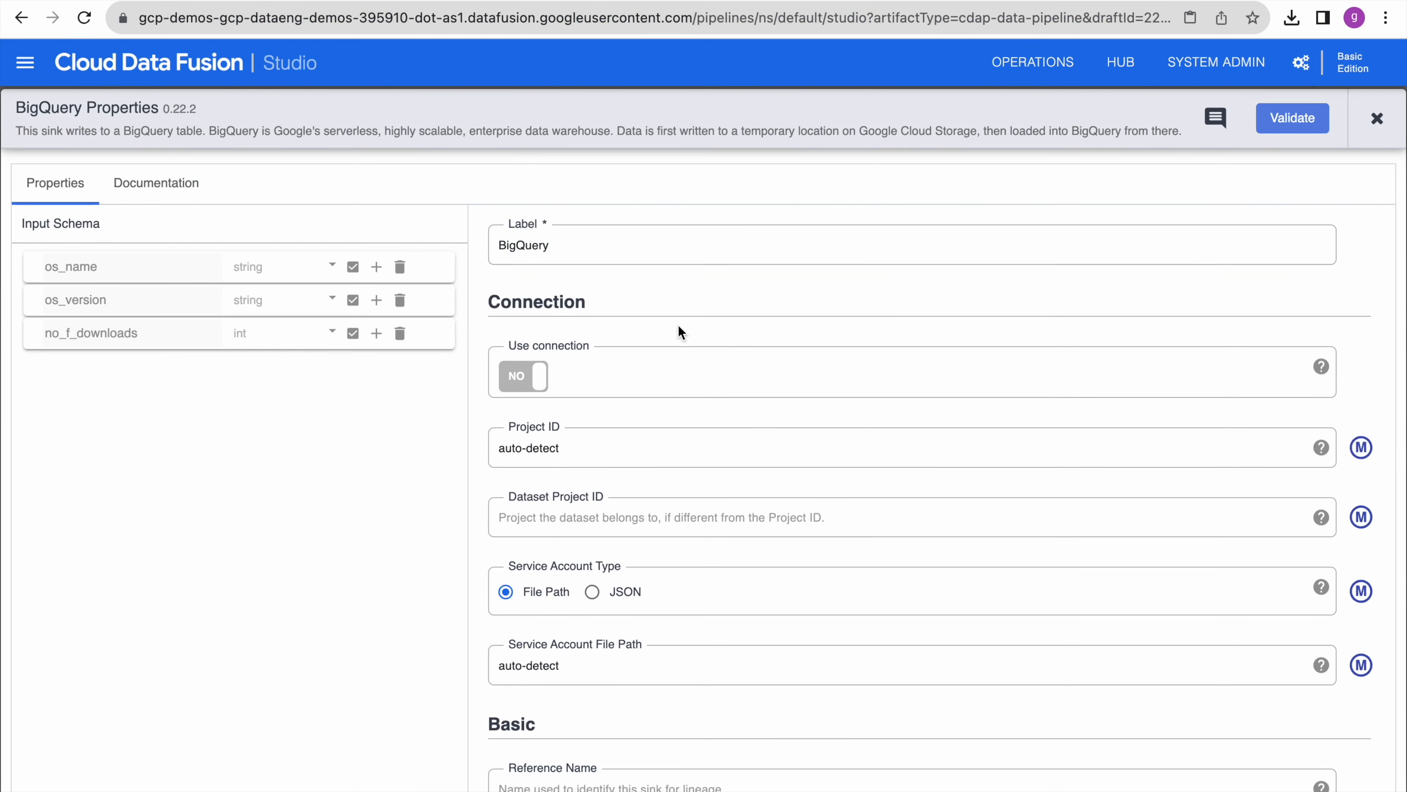
- Set BigQuery sink reference name cloudsql_to_bq, dataset datafusion_demo, and table from_cloudsql
{"action": "scroll", "coordinate": [695, 480], "scroll_direction": "down", "scroll_amount": 6}
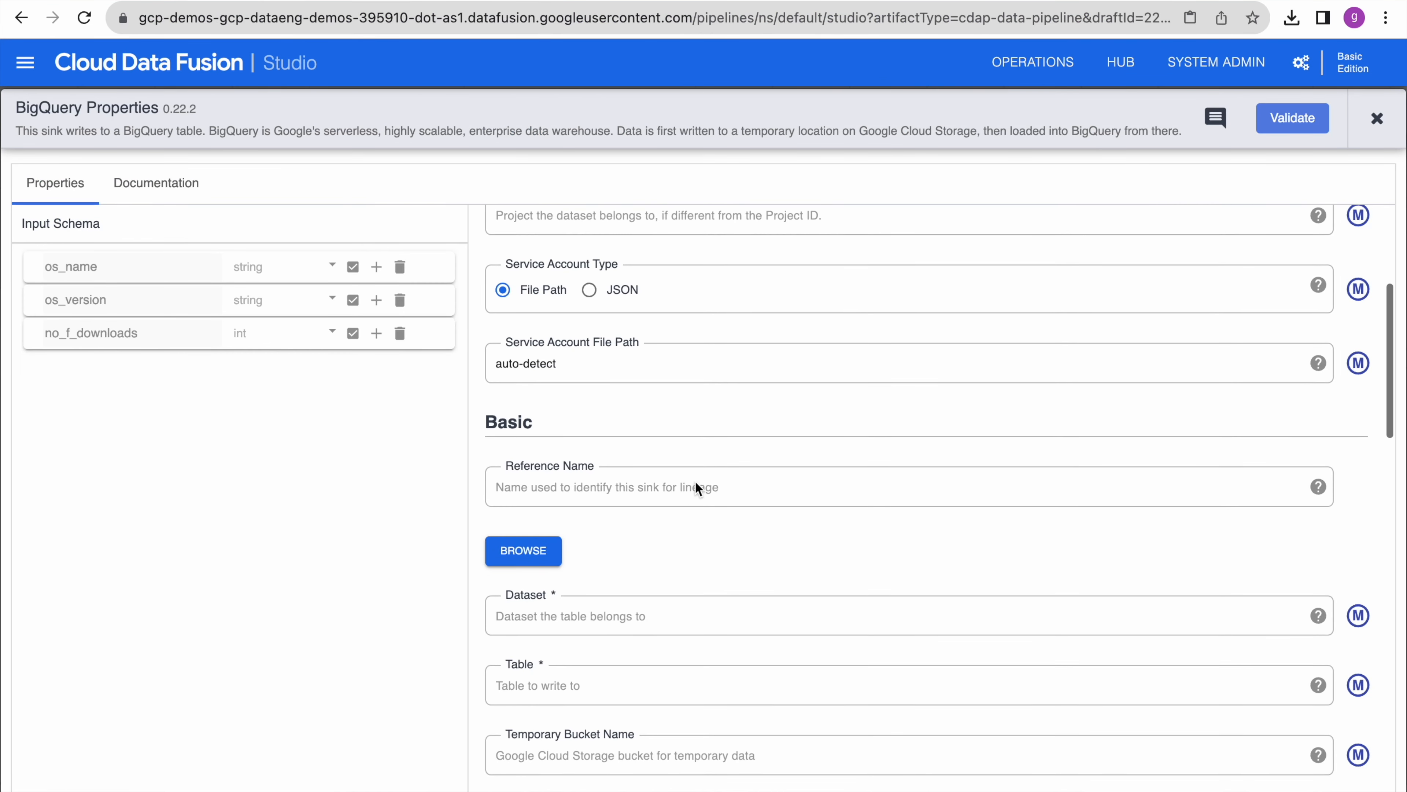
{"action": "scroll", "coordinate": [695, 481], "scroll_direction": "down", "scroll_amount": 1}
{"action": "left_click", "coordinate": [619, 409]}
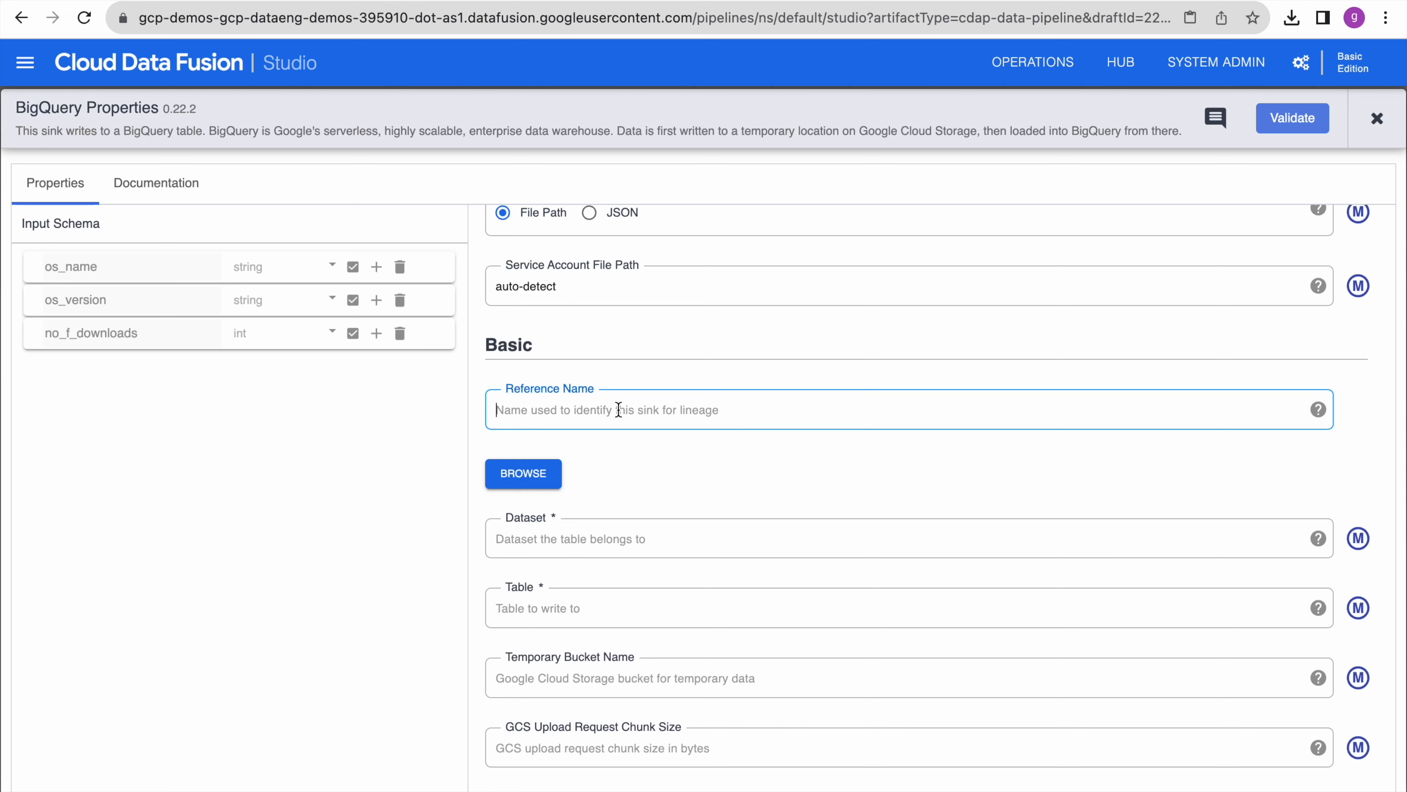
{"action": "type", "text": "cloudsql_to_bq"}
{"action": "left_click", "coordinate": [621, 540]}
{"action": "type", "text": "datafusion_demo"}
{"action": "left_click", "coordinate": [565, 610]}
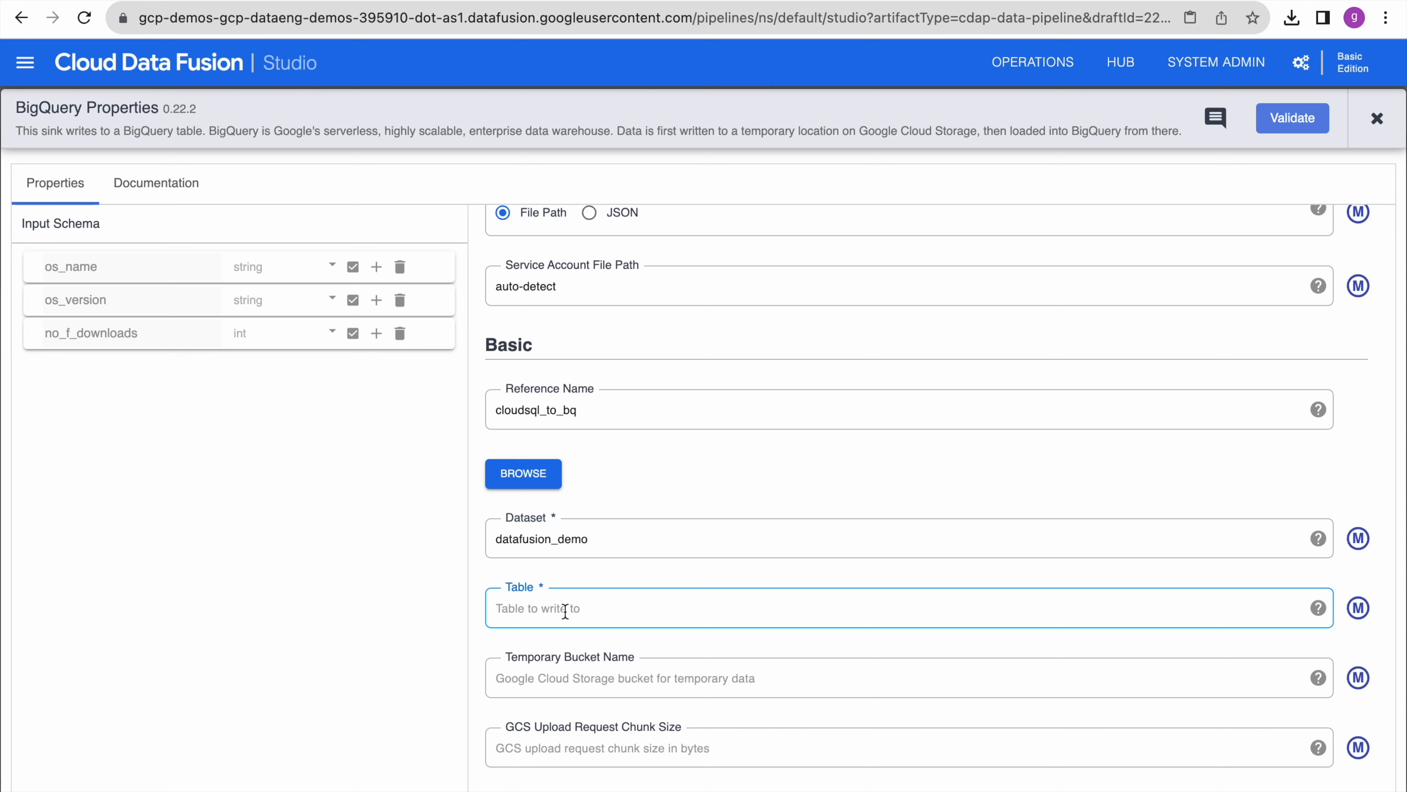
{"action": "type", "text": "from_cloudsql"}
- Turn on Truncate Table, set partitioning to None, and validate the BigQuery sink
{"action": "scroll", "coordinate": [666, 598], "scroll_direction": "down", "scroll_amount": 4}
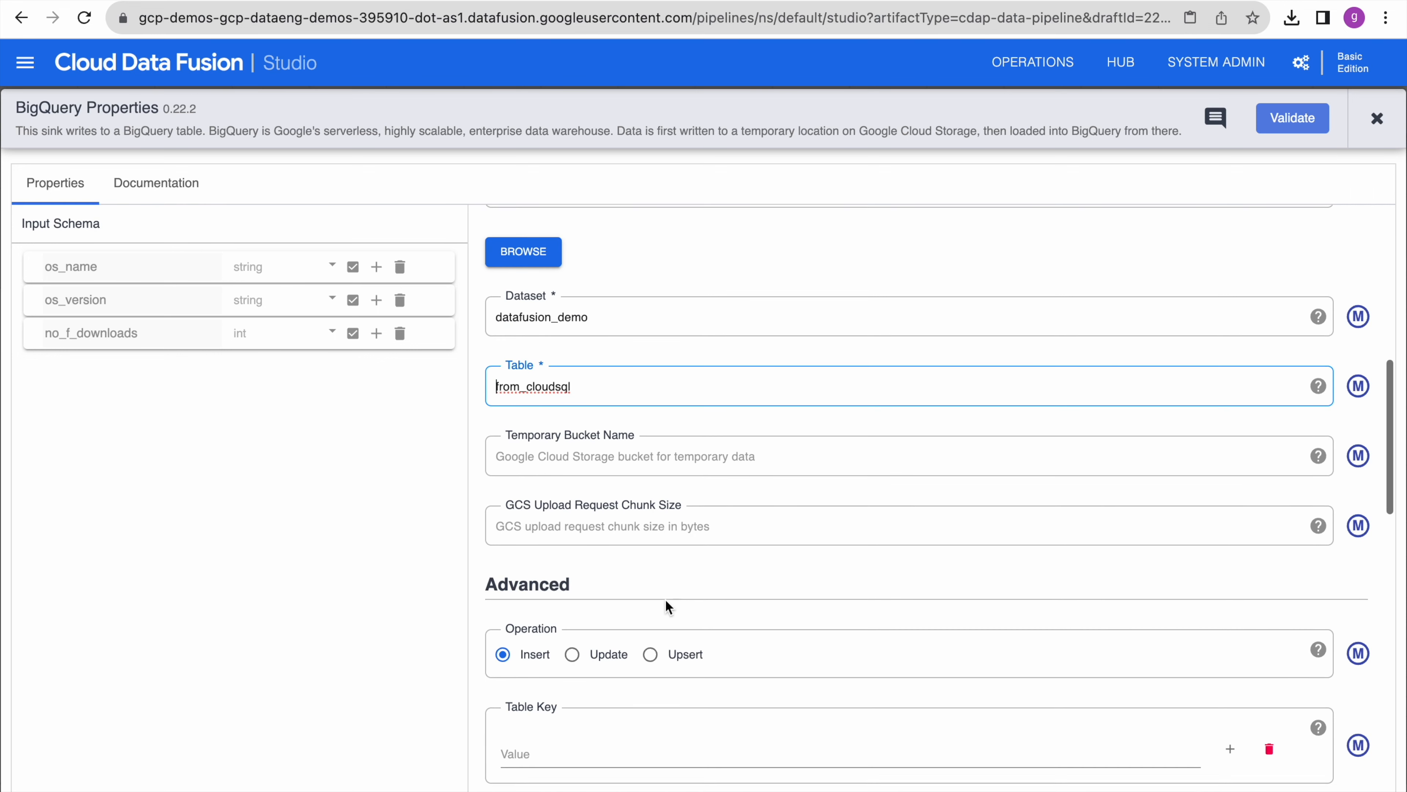
{"action": "scroll", "coordinate": [649, 578], "scroll_direction": "down", "scroll_amount": 3}
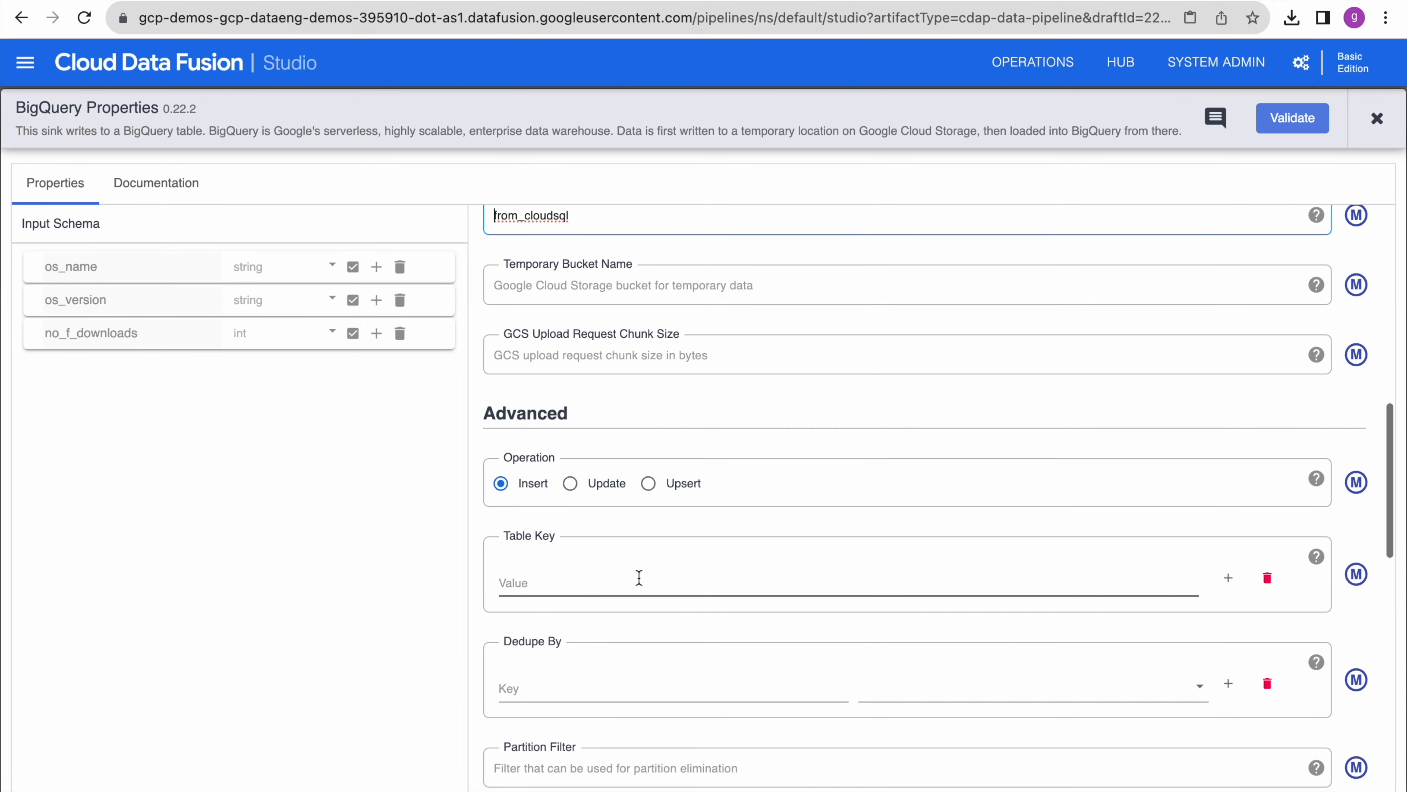
{"action": "scroll", "coordinate": [592, 584], "scroll_direction": "down", "scroll_amount": 8}
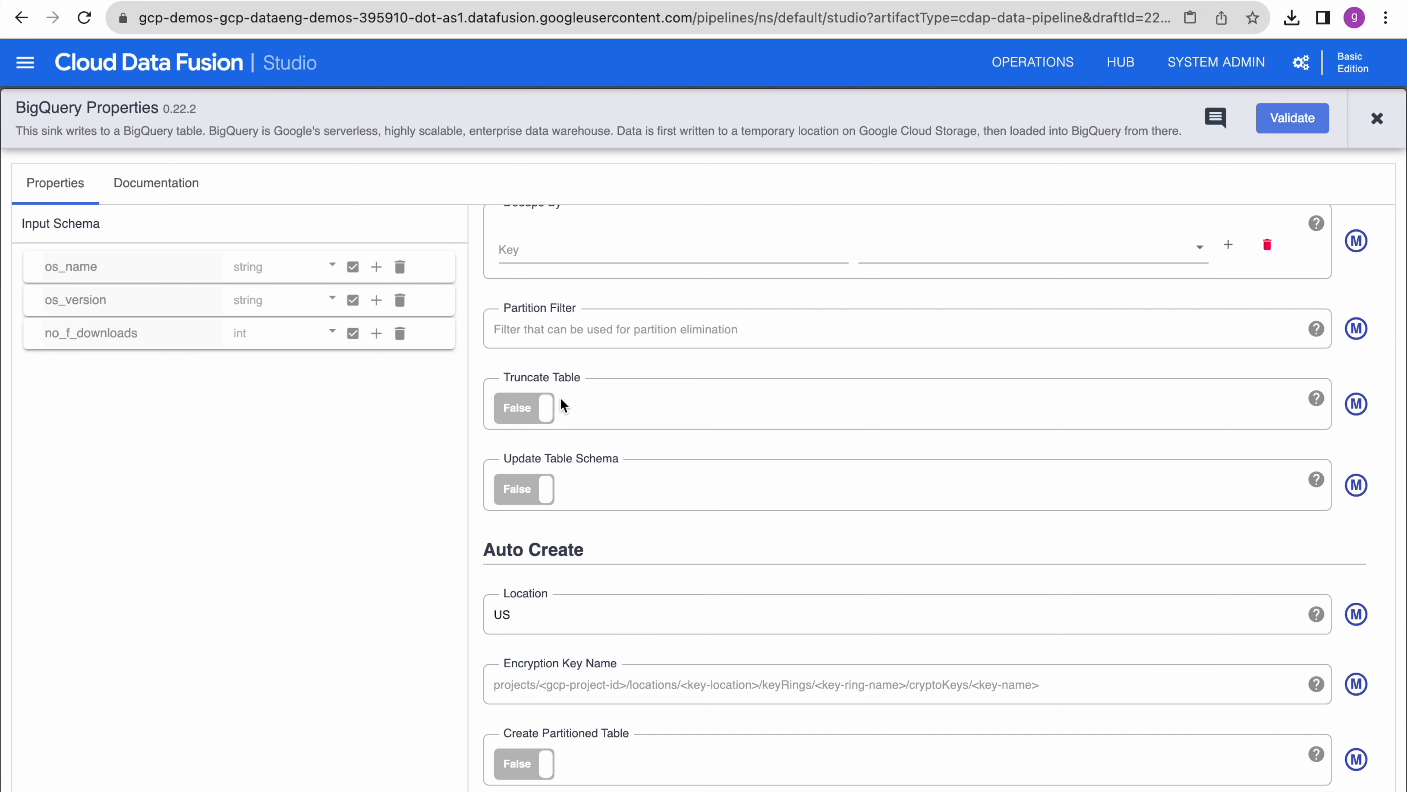
{"action": "left_click", "coordinate": [548, 418]}
{"action": "scroll", "coordinate": [726, 474], "scroll_direction": "down", "scroll_amount": 5}
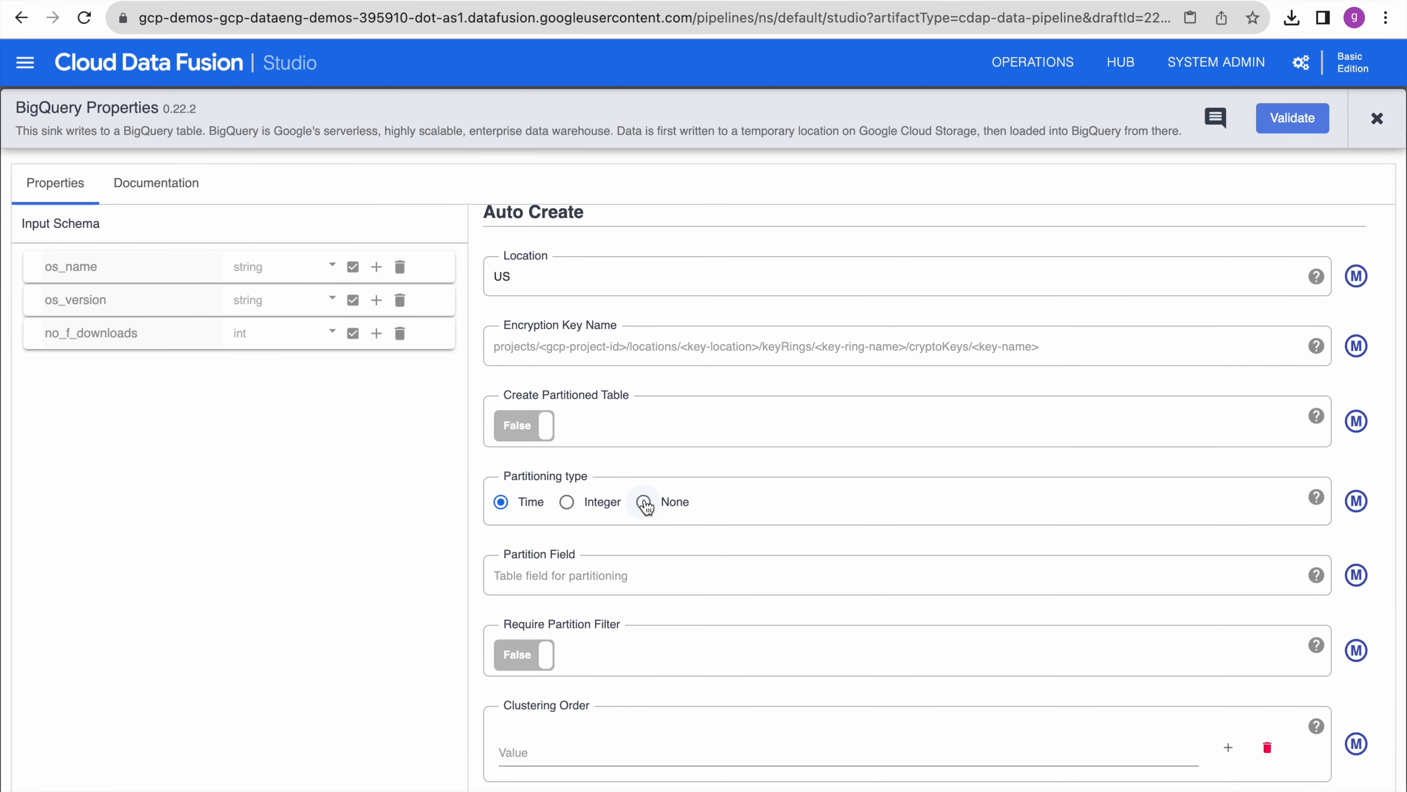
{"action": "left_click", "coordinate": [643, 516]}
{"action": "left_click", "coordinate": [1304, 121]}
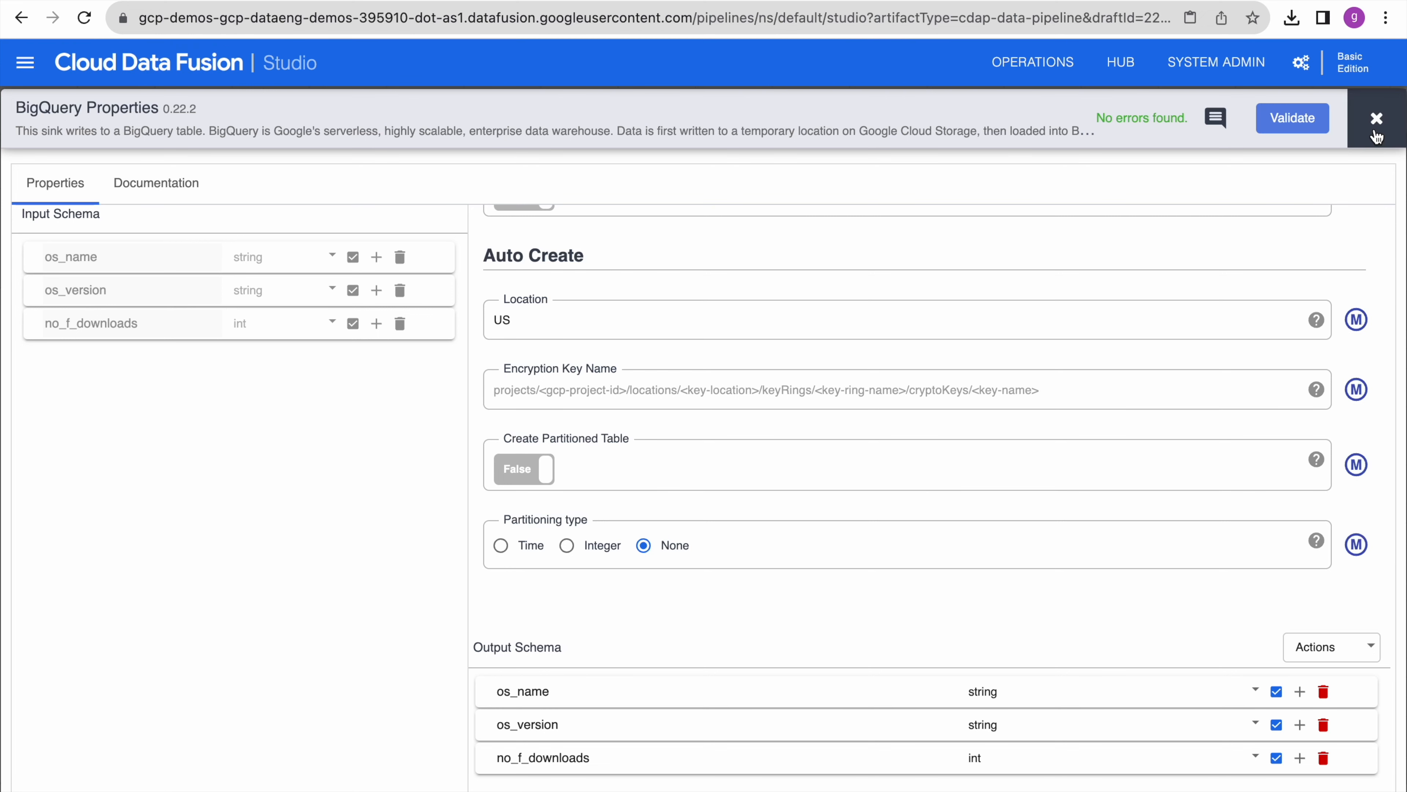
{"action": "left_click", "coordinate": [1376, 118]}
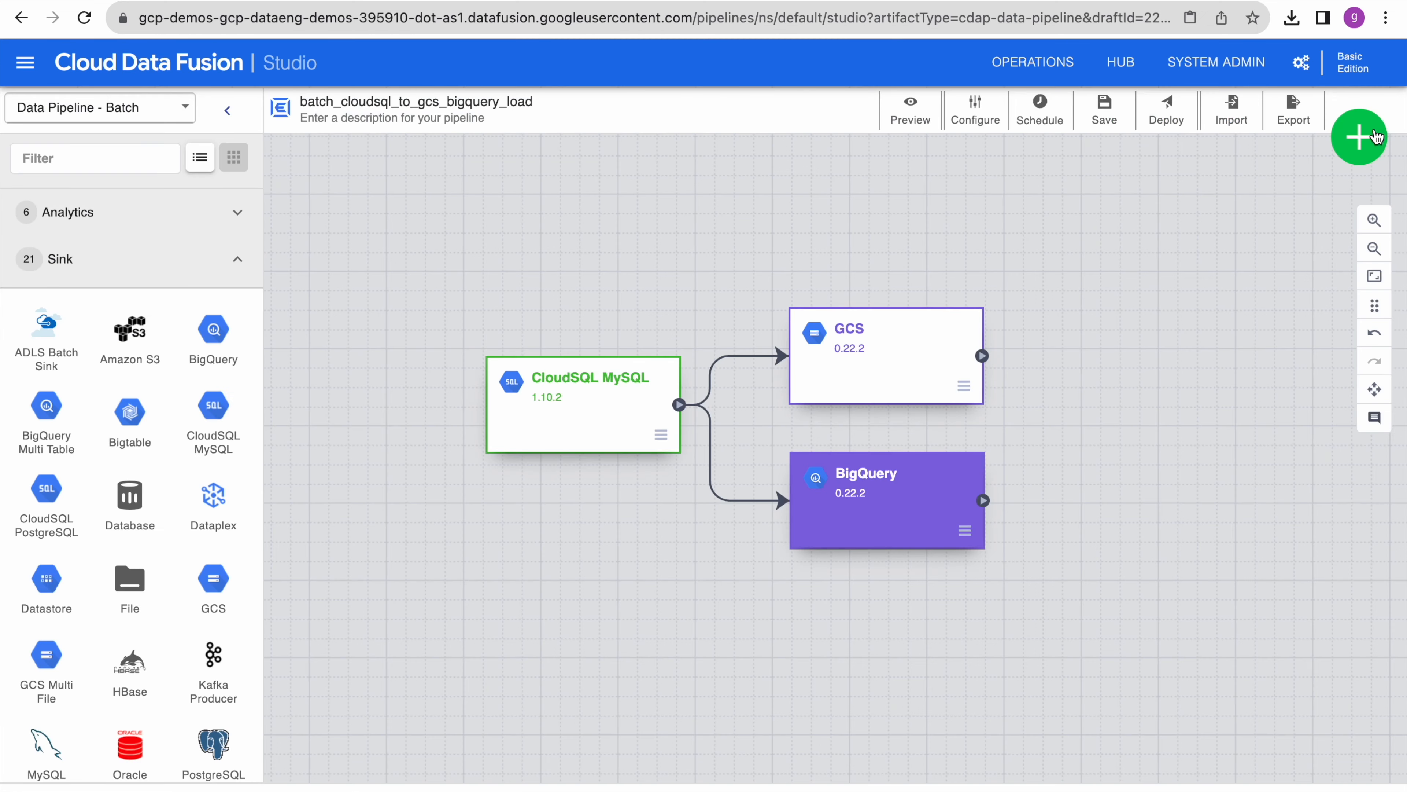
- Preview-run batch_cloudsql_to_gcs_bigquery_load, check the preview logs, then deploy it
{"action": "left_click", "coordinate": [916, 111]}
{"action": "left_click", "coordinate": [1052, 119]}
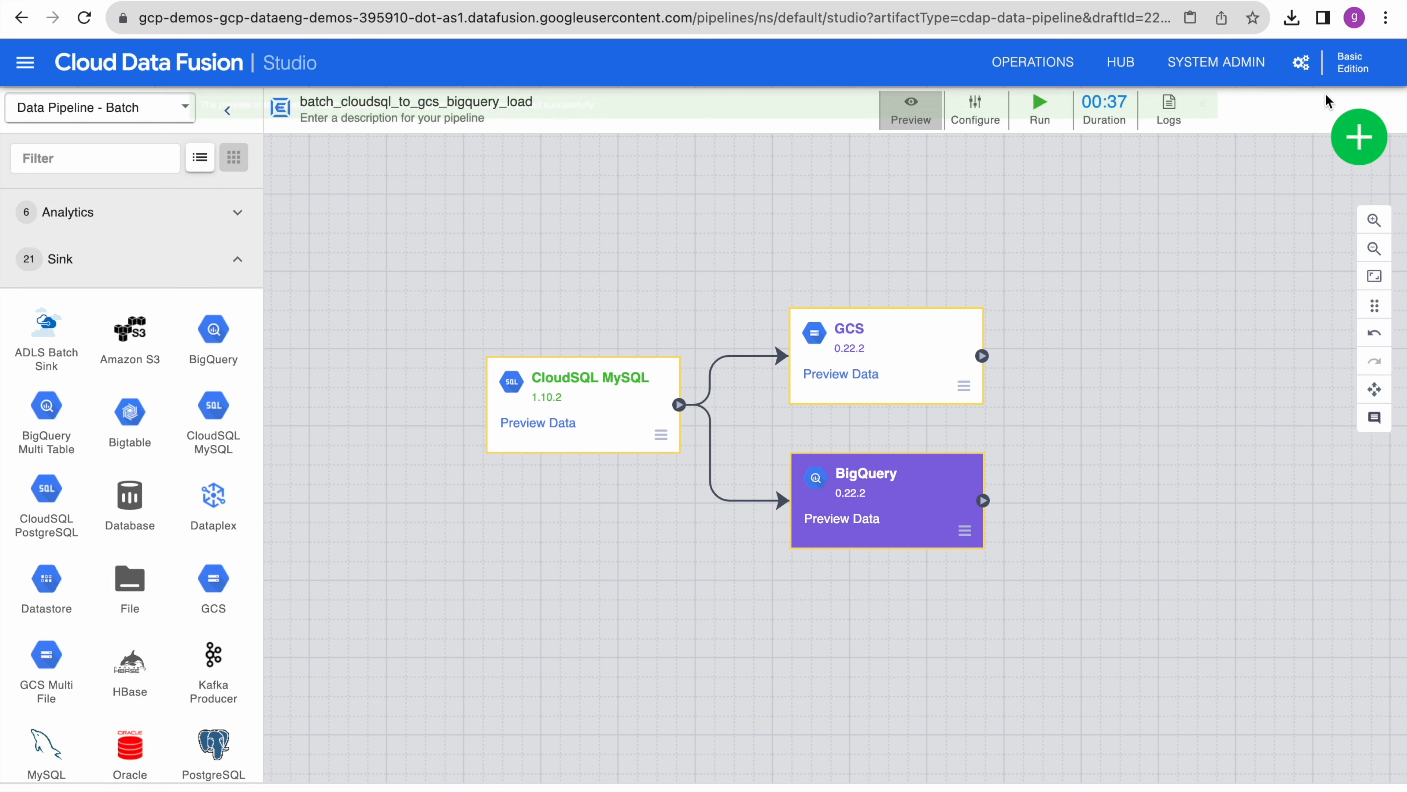
{"action": "left_click", "coordinate": [1168, 106]}
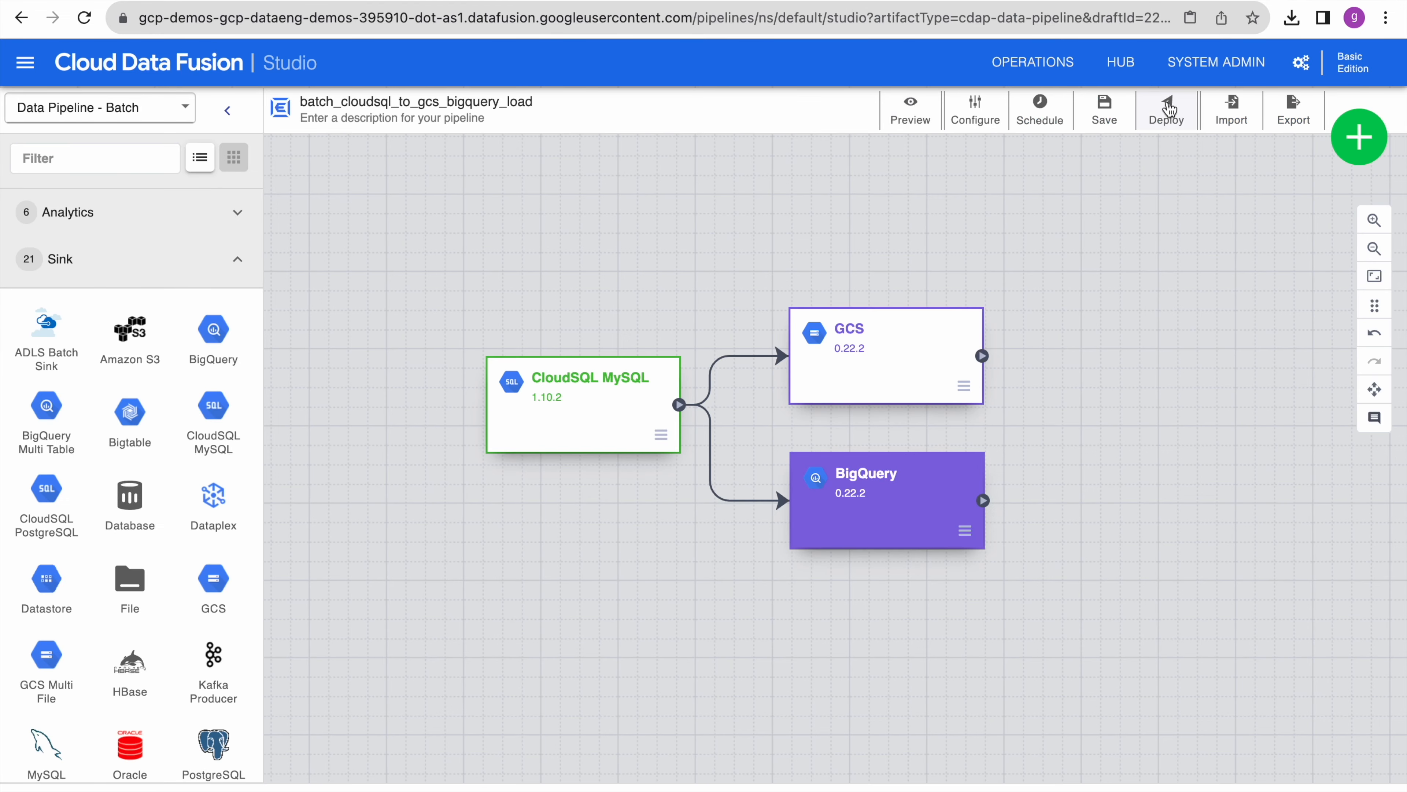
{"action": "left_click", "coordinate": [1168, 107]}
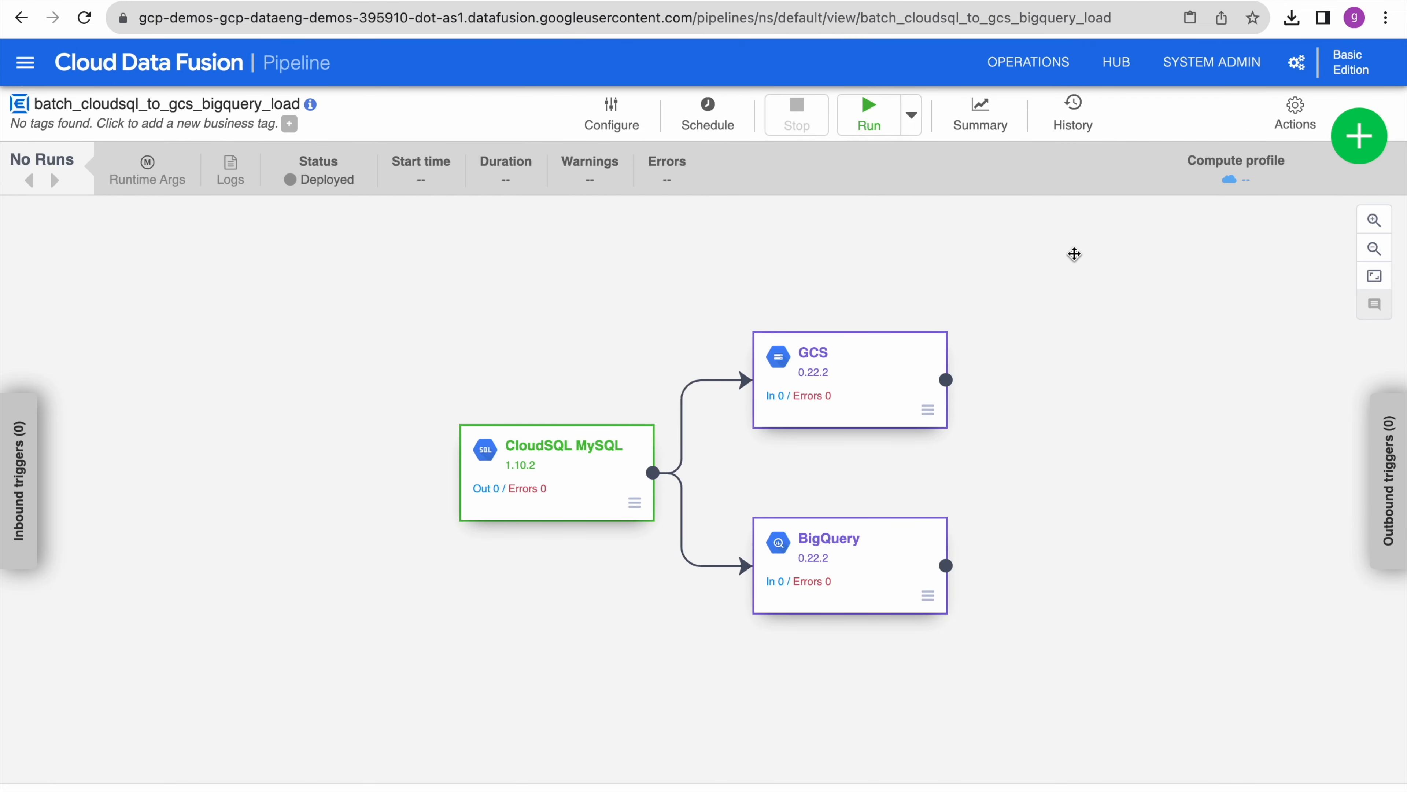
- Run the deployed pipeline and read the DISKS_TOTAL_GB quota error in the advanced logs
{"action": "left_click", "coordinate": [871, 110]}
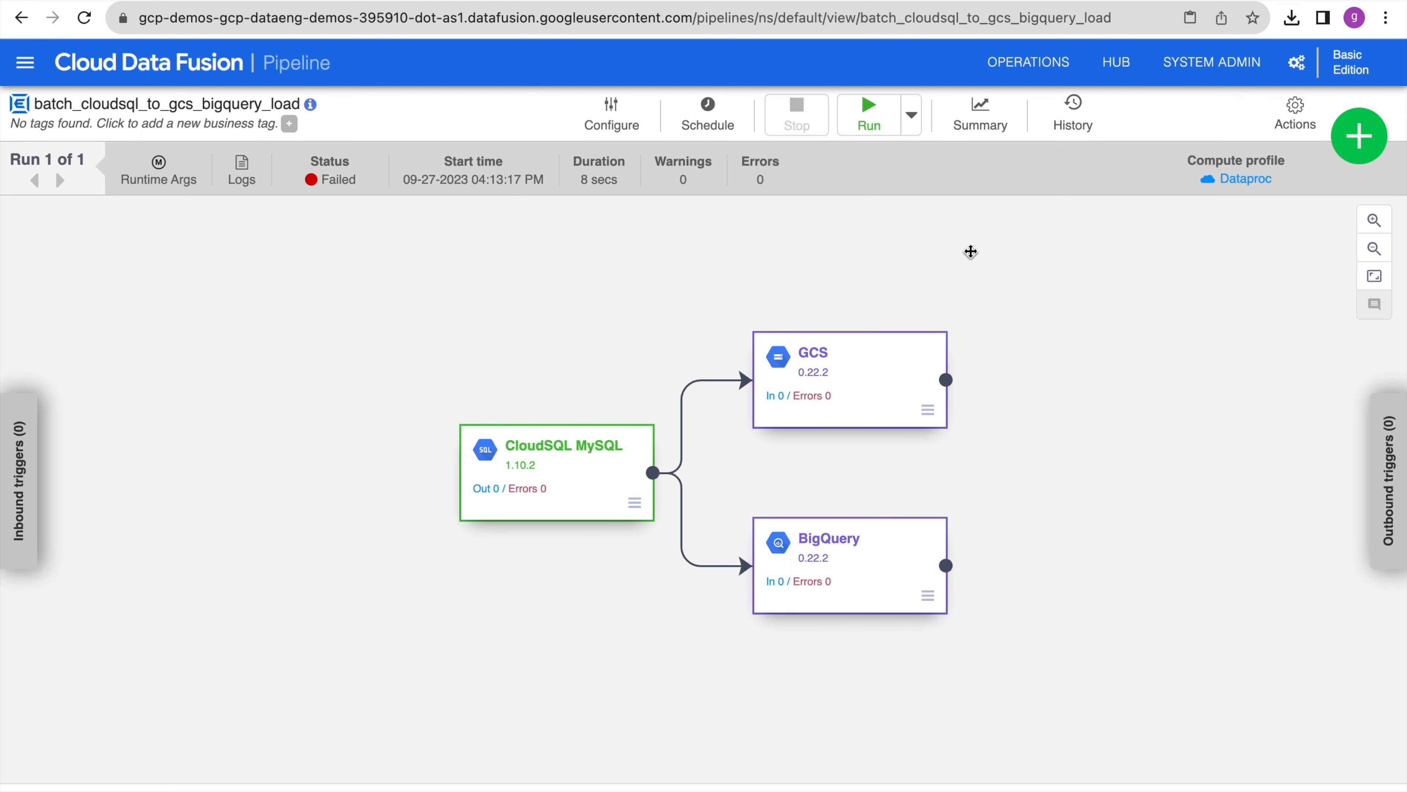
{"action": "left_click", "coordinate": [247, 175]}
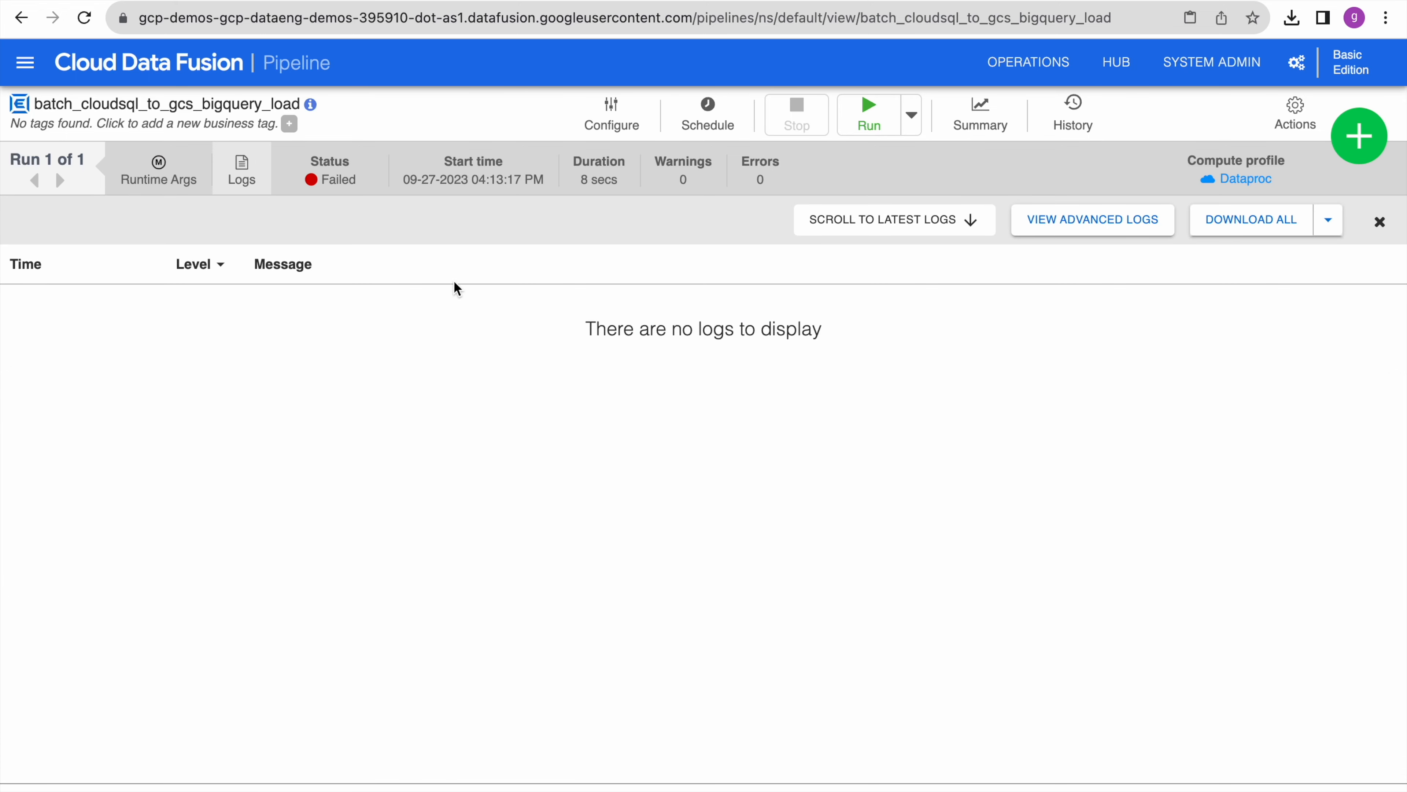
{"action": "left_click", "coordinate": [1120, 221]}
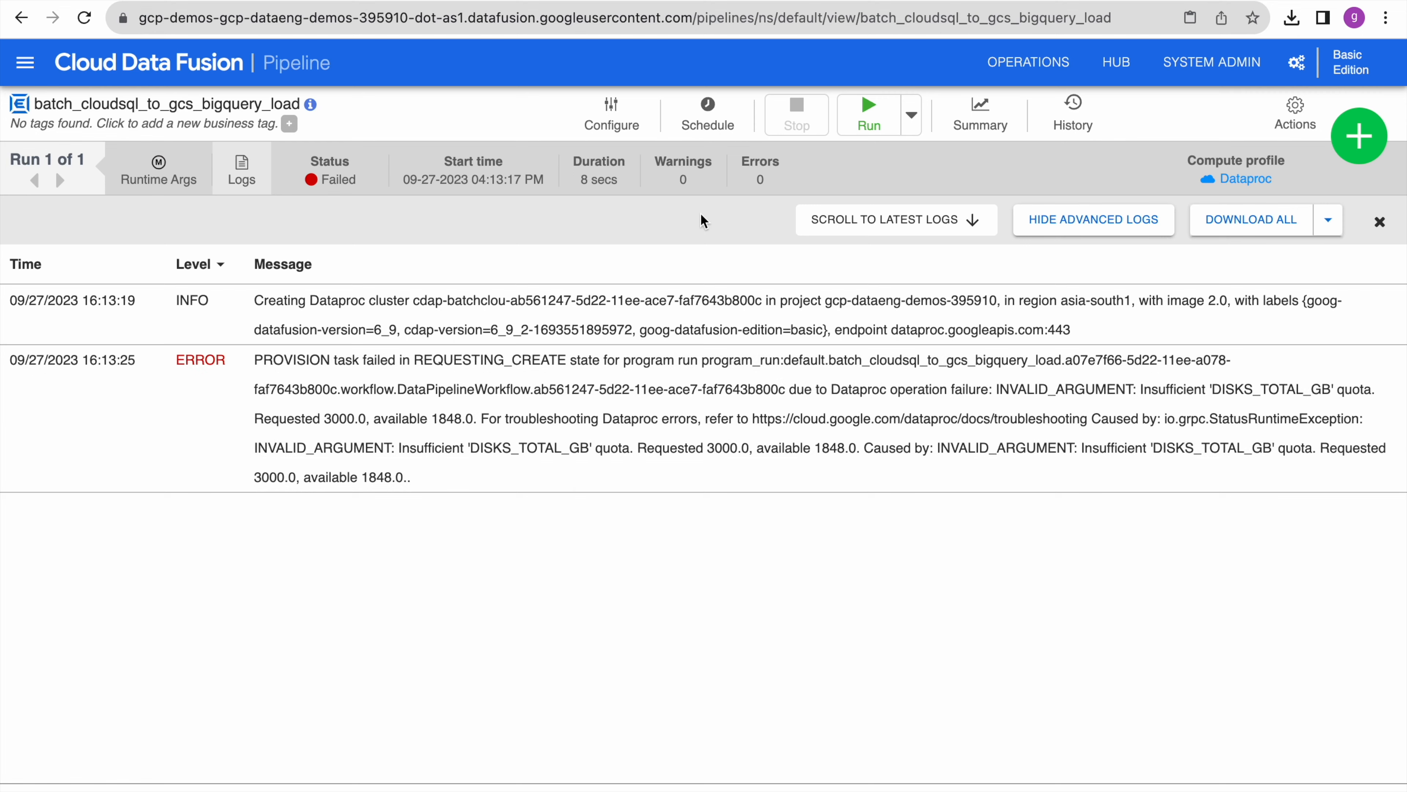
{"action": "left_click", "coordinate": [620, 111]}
{"action": "left_click", "coordinate": [611, 118]}
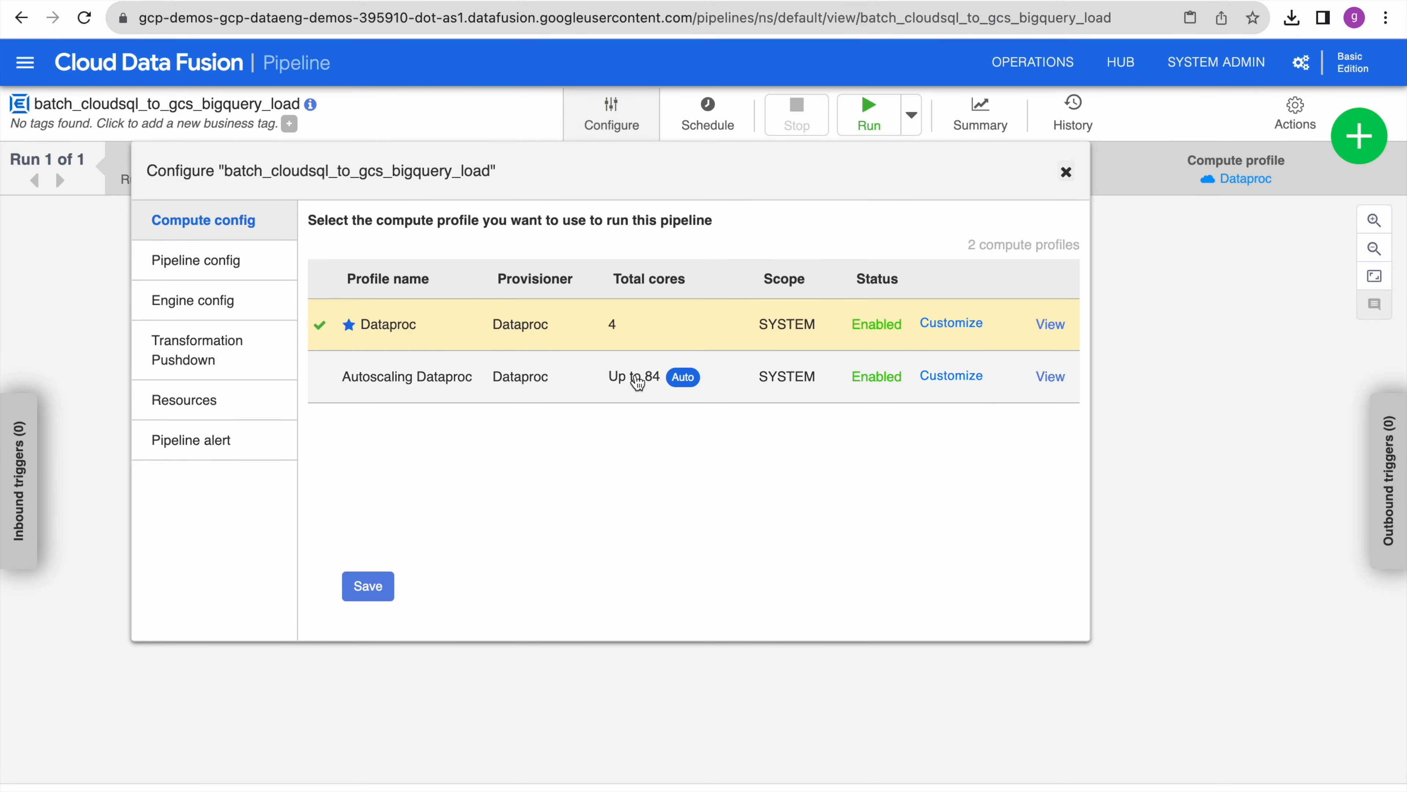
- Rerun on the Autoscaling Dataproc profile and read the 'output directory already exists' error
{"action": "left_click", "coordinate": [510, 379]}
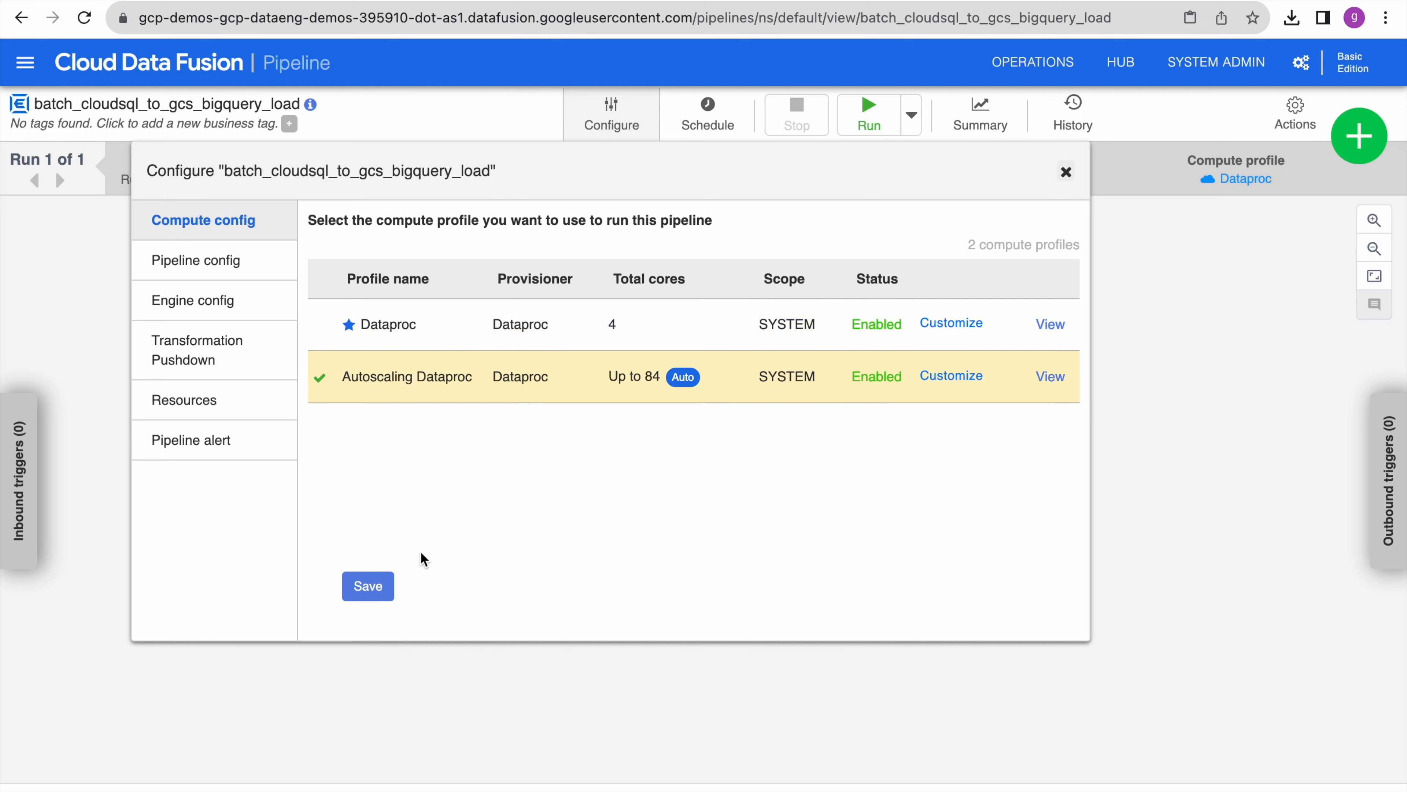
{"action": "left_click", "coordinate": [370, 589]}
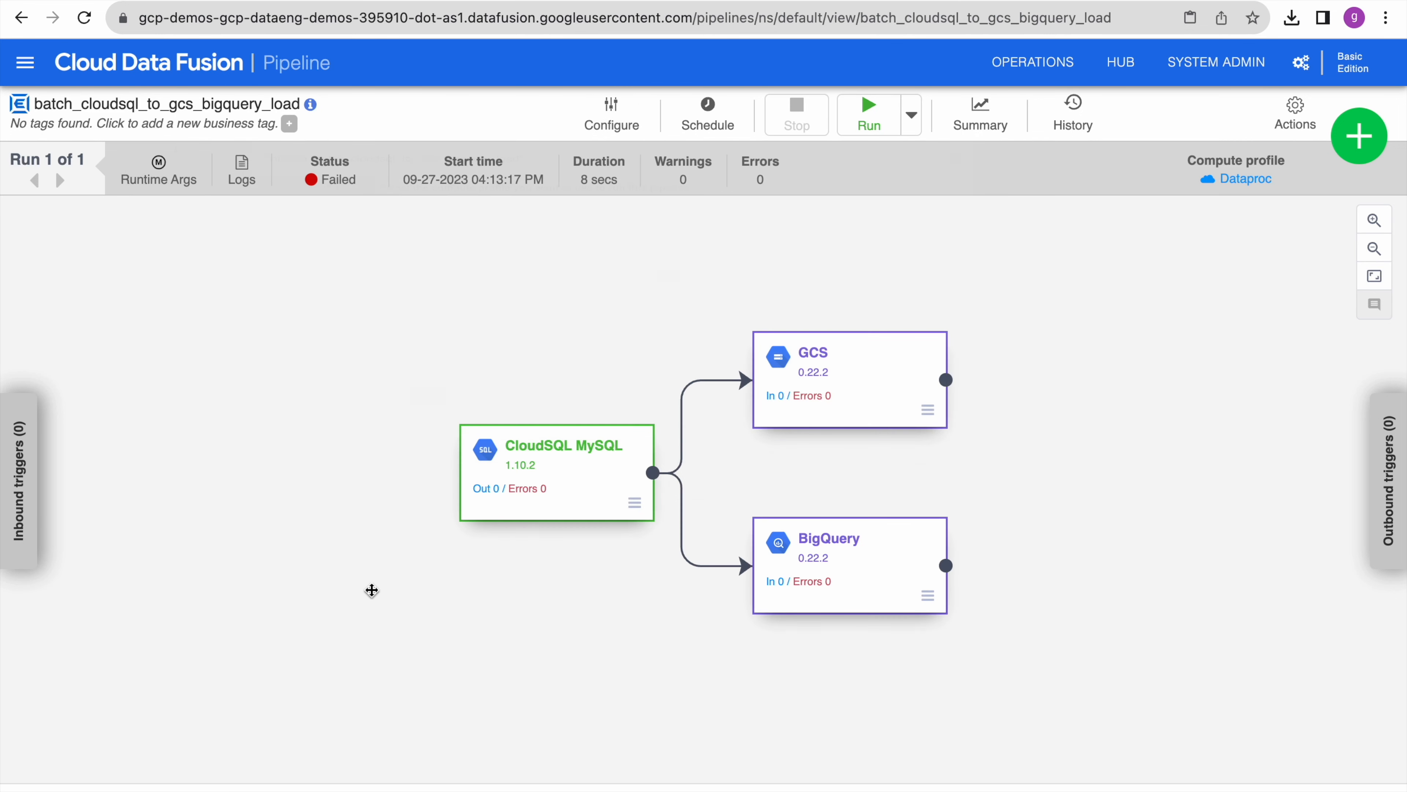
{"action": "left_click", "coordinate": [874, 109]}
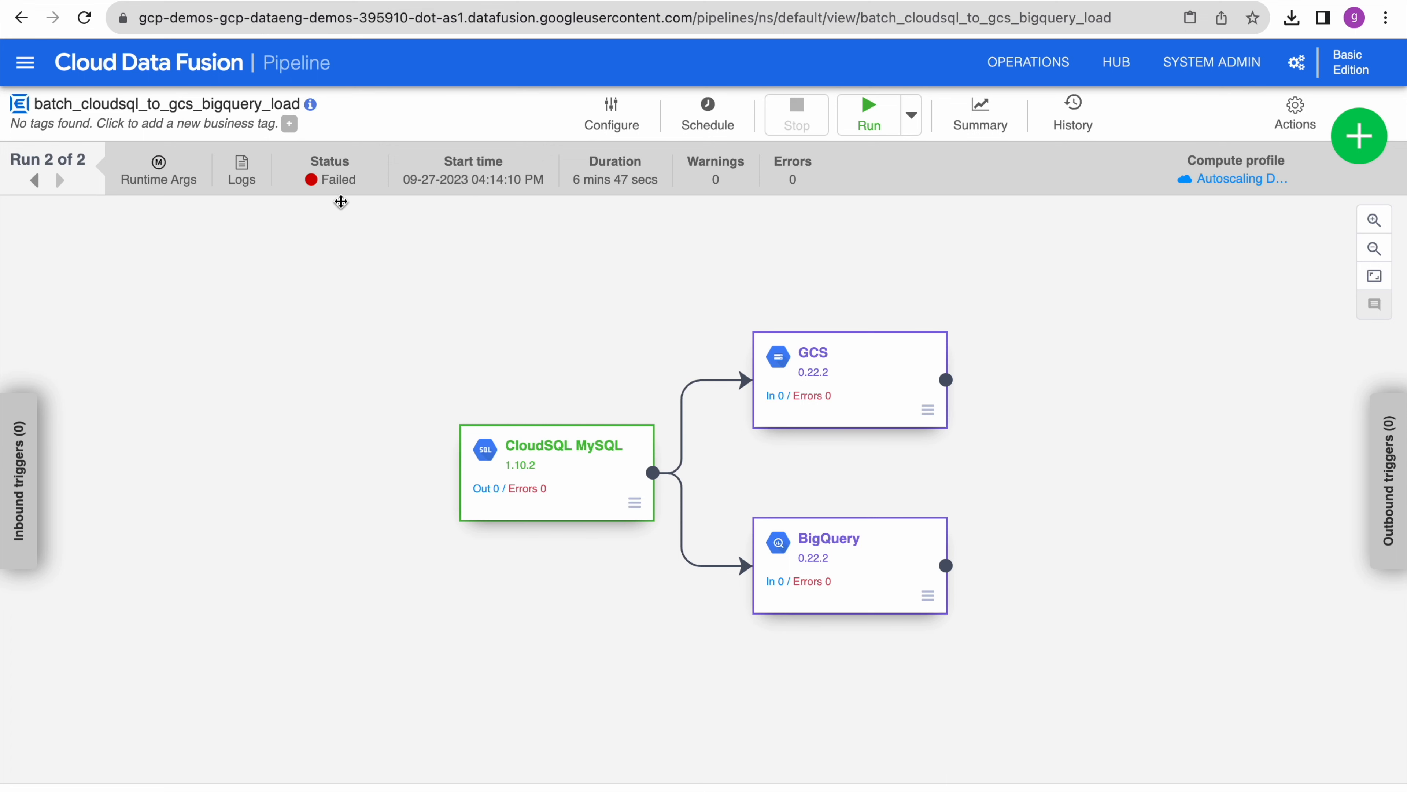
{"action": "left_click", "coordinate": [247, 168]}
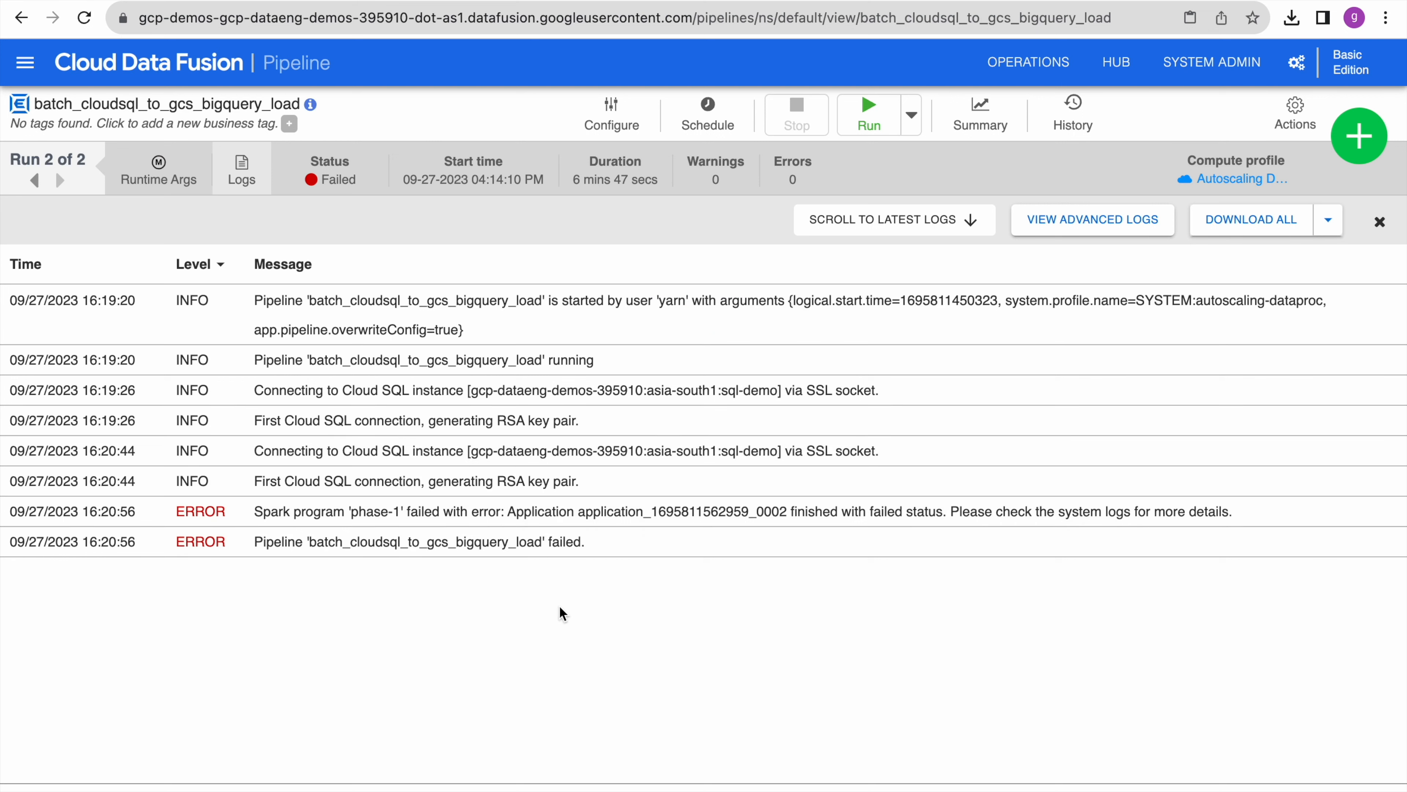
{"action": "left_click", "coordinate": [1106, 223]}
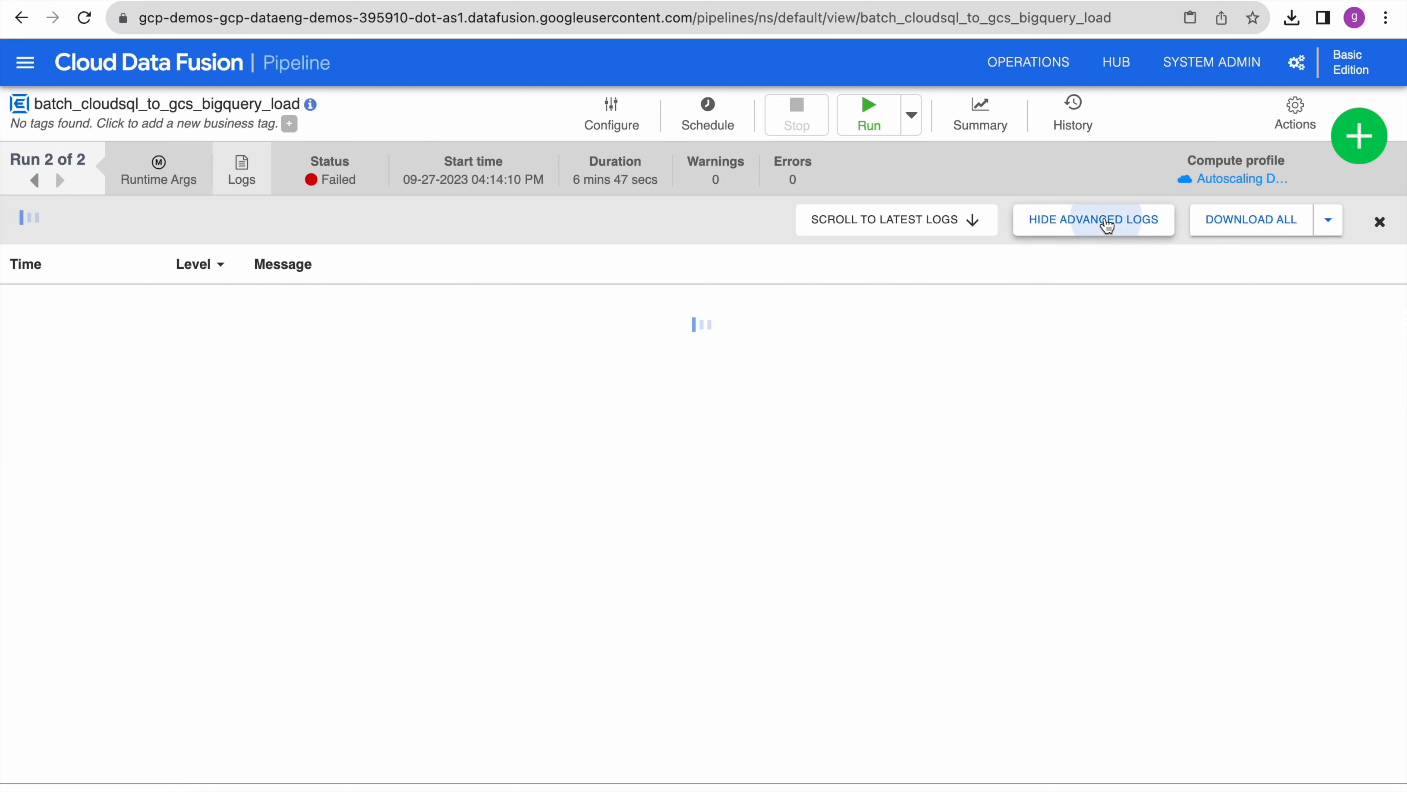
{"action": "scroll", "coordinate": [1042, 599], "scroll_direction": "up", "scroll_amount": 10}
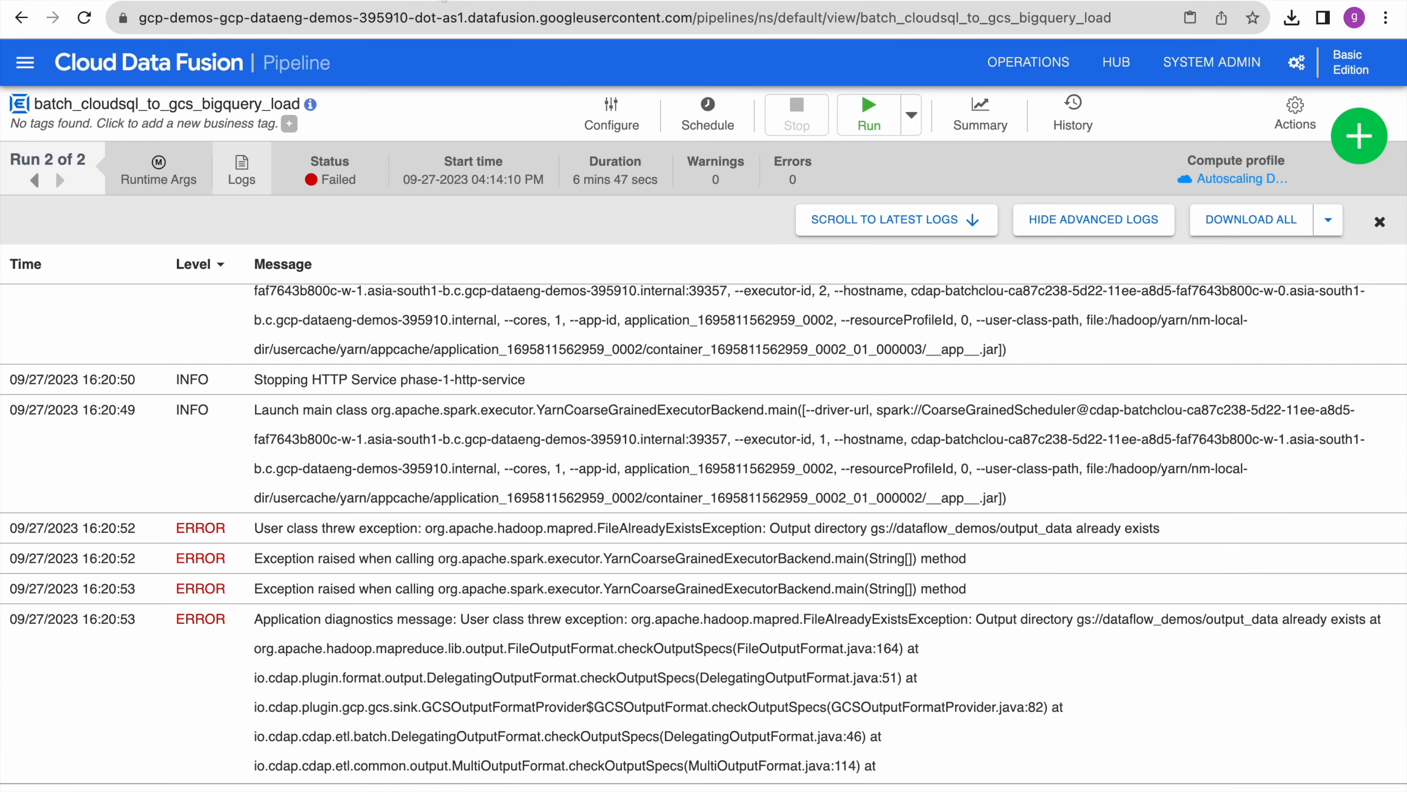
{"action": "left_click", "coordinate": [1380, 222]}
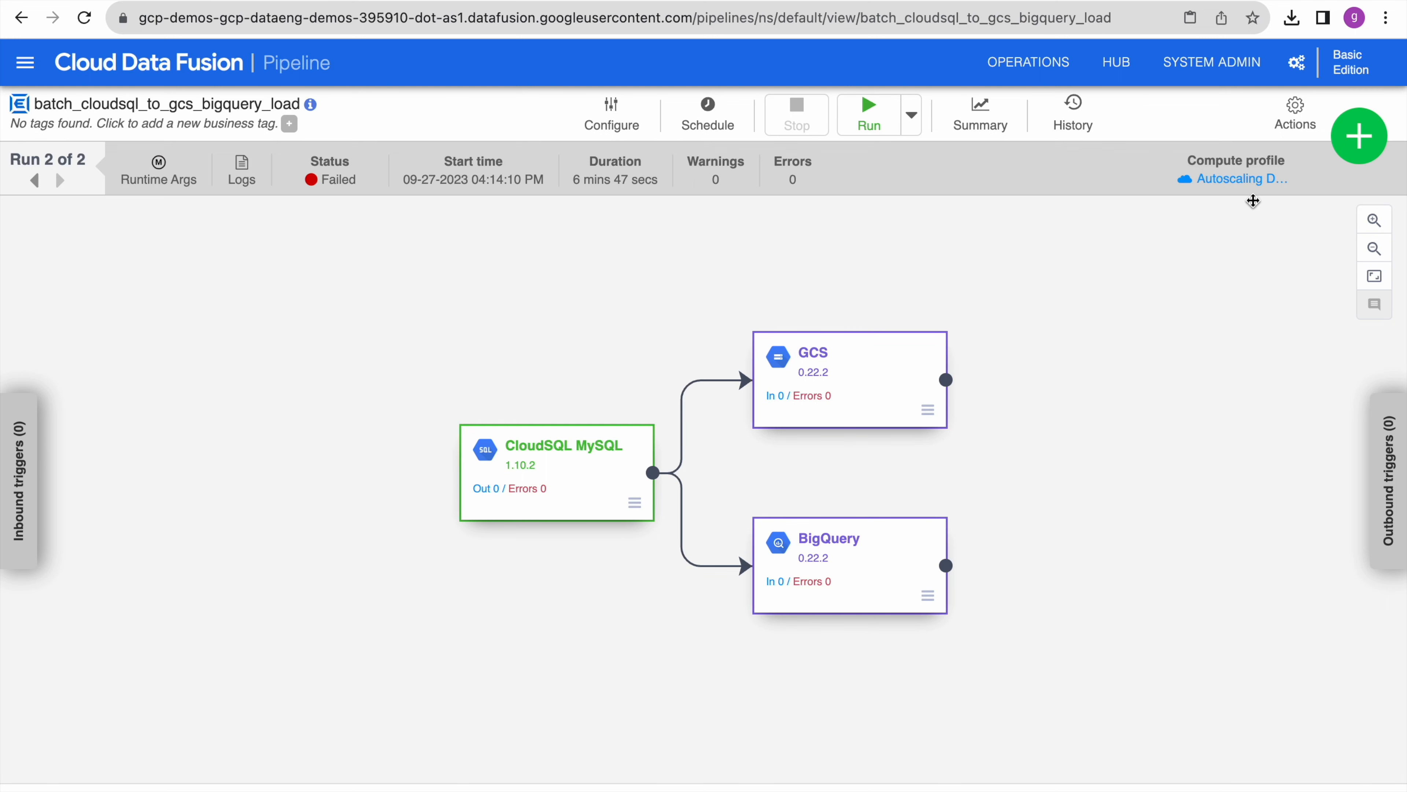
- Open the deployed pipeline for editing and bring up the GCS sink's properties
{"action": "left_click", "coordinate": [1311, 121]}
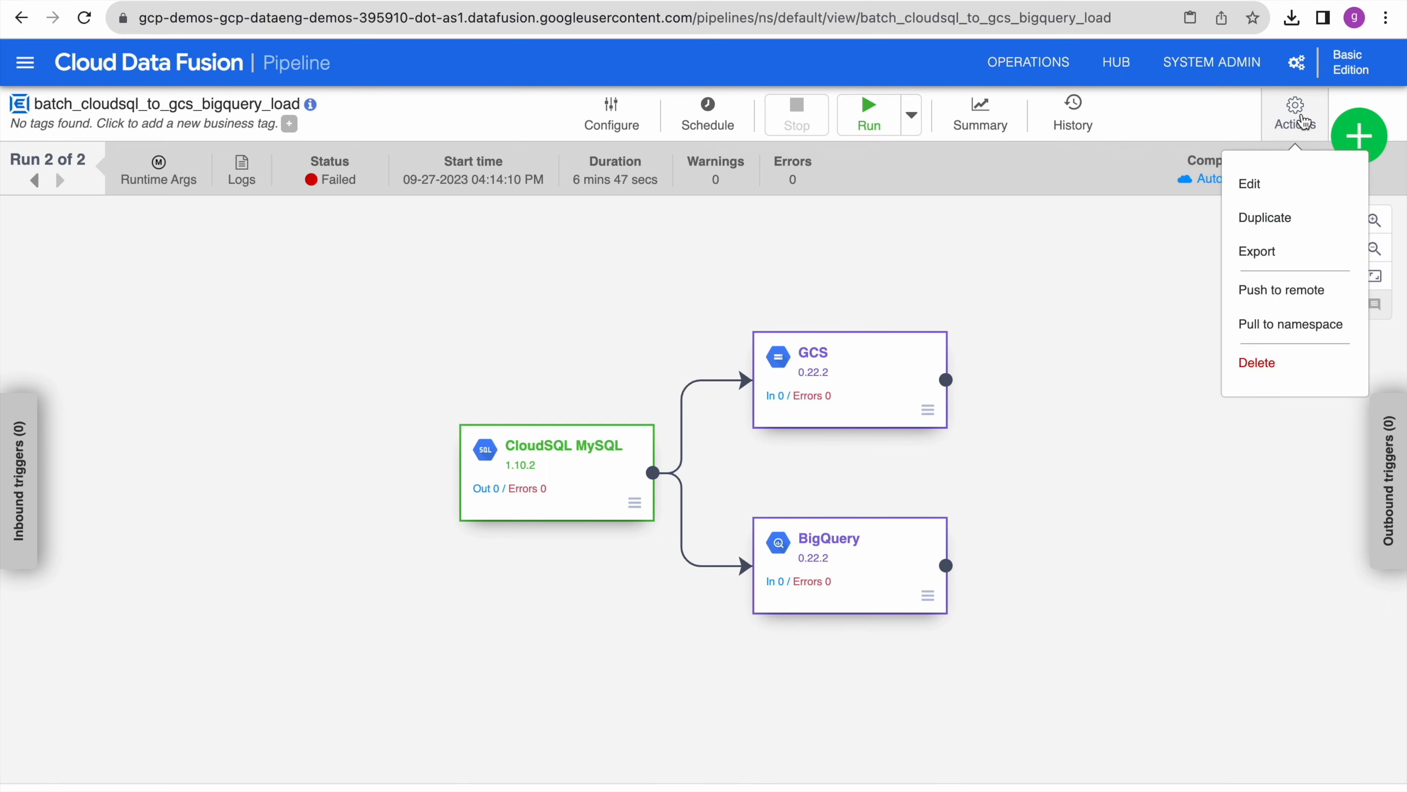
{"action": "left_click", "coordinate": [1293, 190]}
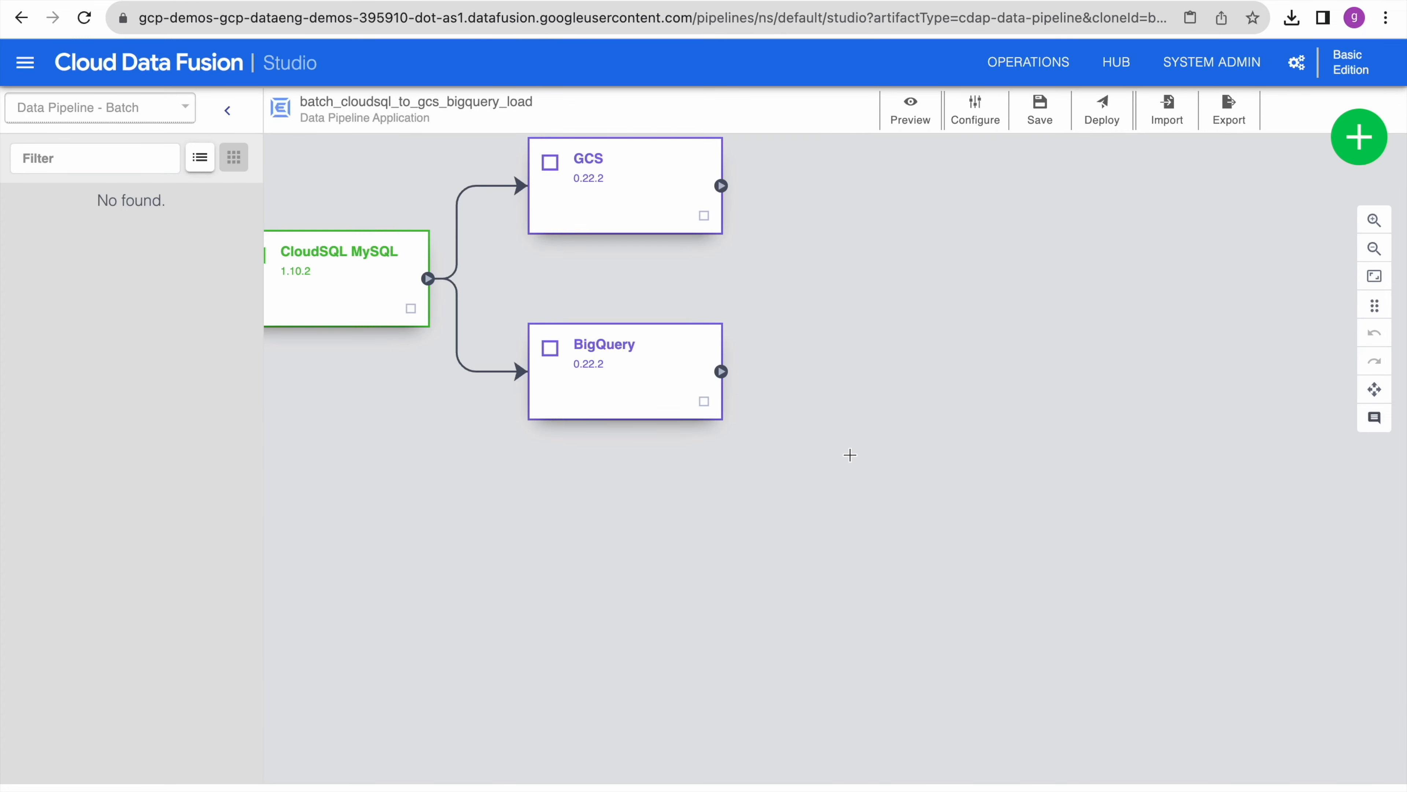
{"action": "mouse_move", "coordinate": [946, 389]}
{"action": "left_click", "coordinate": [945, 401]}
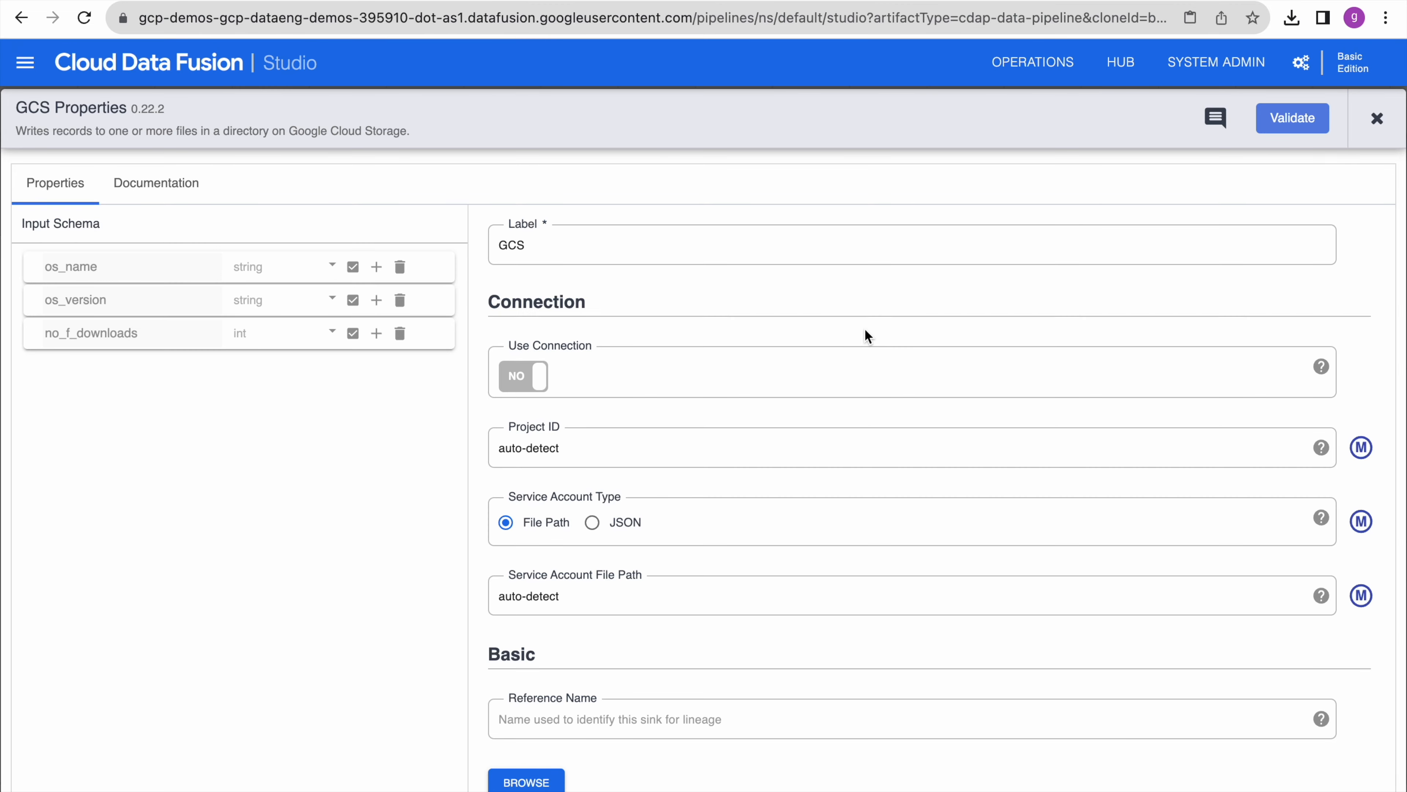
- Change the GCS sink path to gs://dataflow_demos/output_data/agg_output and validate it
{"action": "scroll", "coordinate": [912, 555], "scroll_direction": "down", "scroll_amount": 6}
{"action": "left_click", "coordinate": [710, 492]}
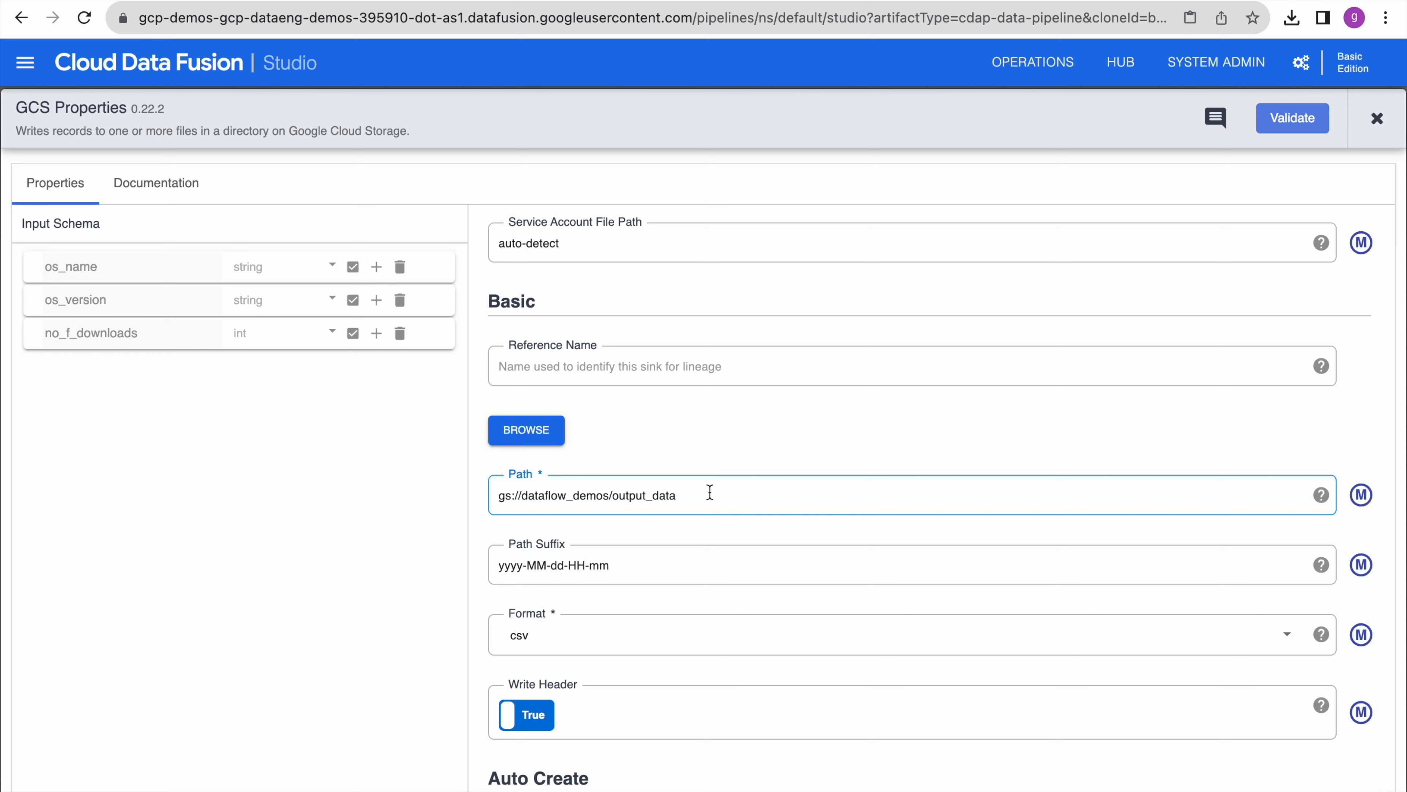
{"action": "type", "text": "/agg_output"}
{"action": "left_click", "coordinate": [816, 433]}
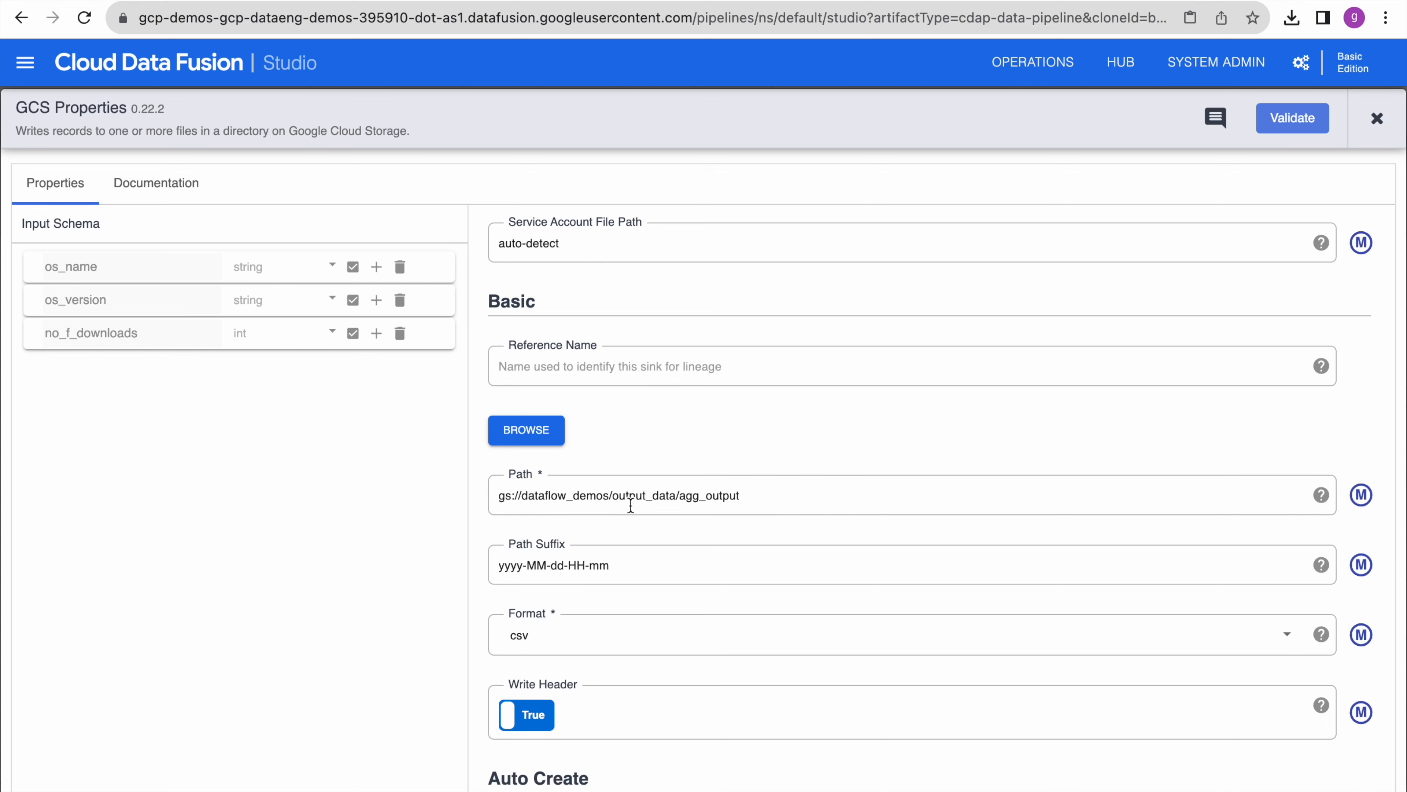
{"action": "left_click", "coordinate": [759, 496]}
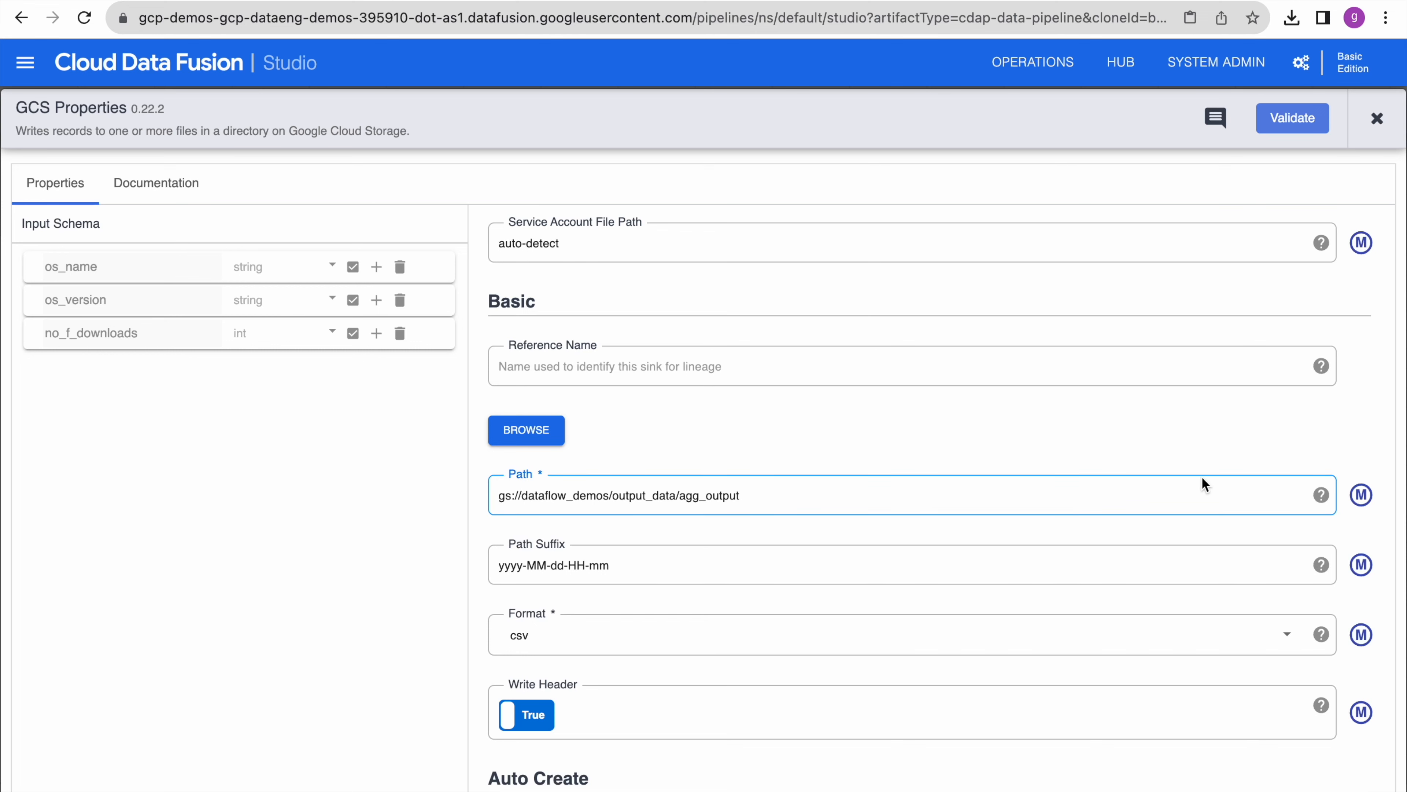
{"action": "scroll", "coordinate": [1197, 333], "scroll_direction": "up", "scroll_amount": 1}
{"action": "left_click", "coordinate": [1307, 120]}
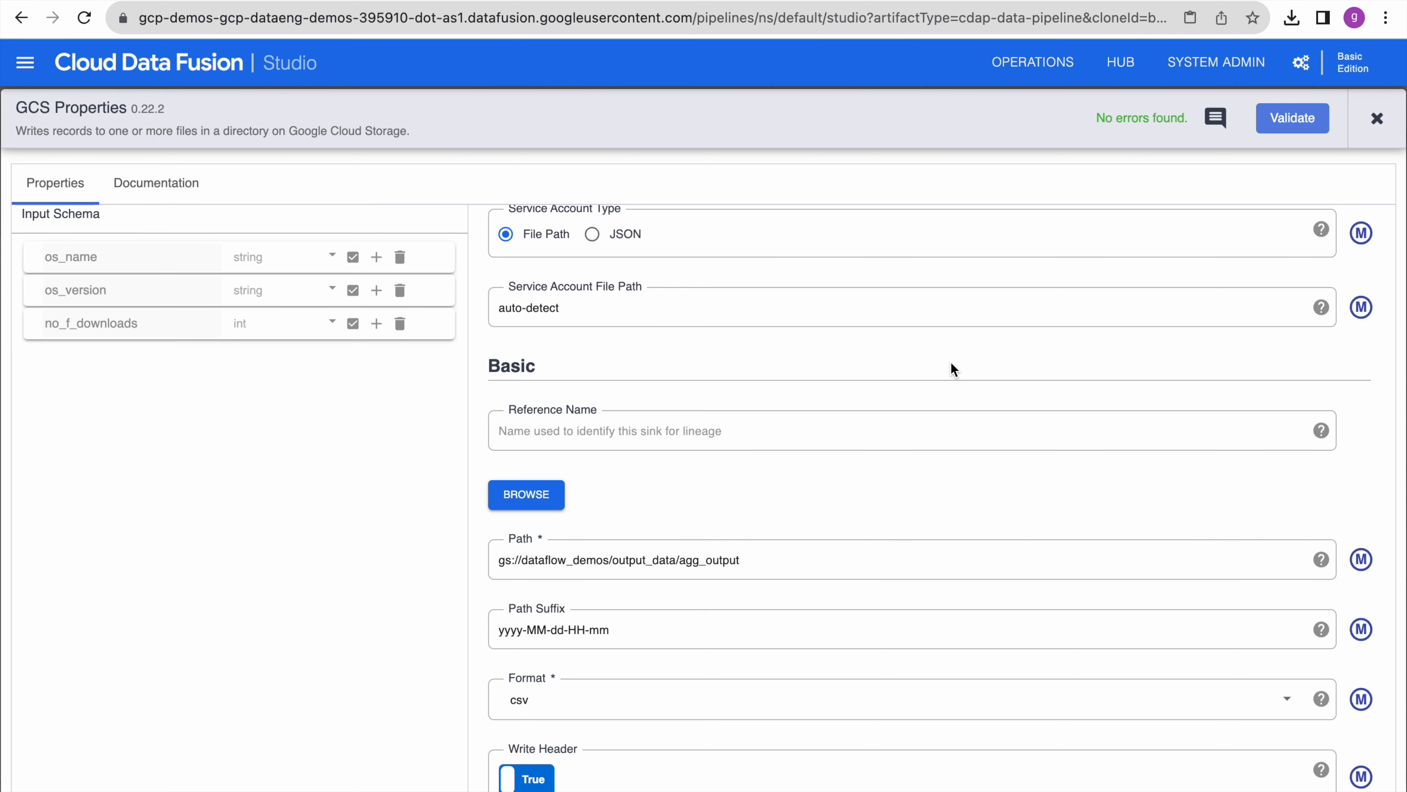
{"action": "scroll", "coordinate": [950, 361], "scroll_direction": "up", "scroll_amount": 5}
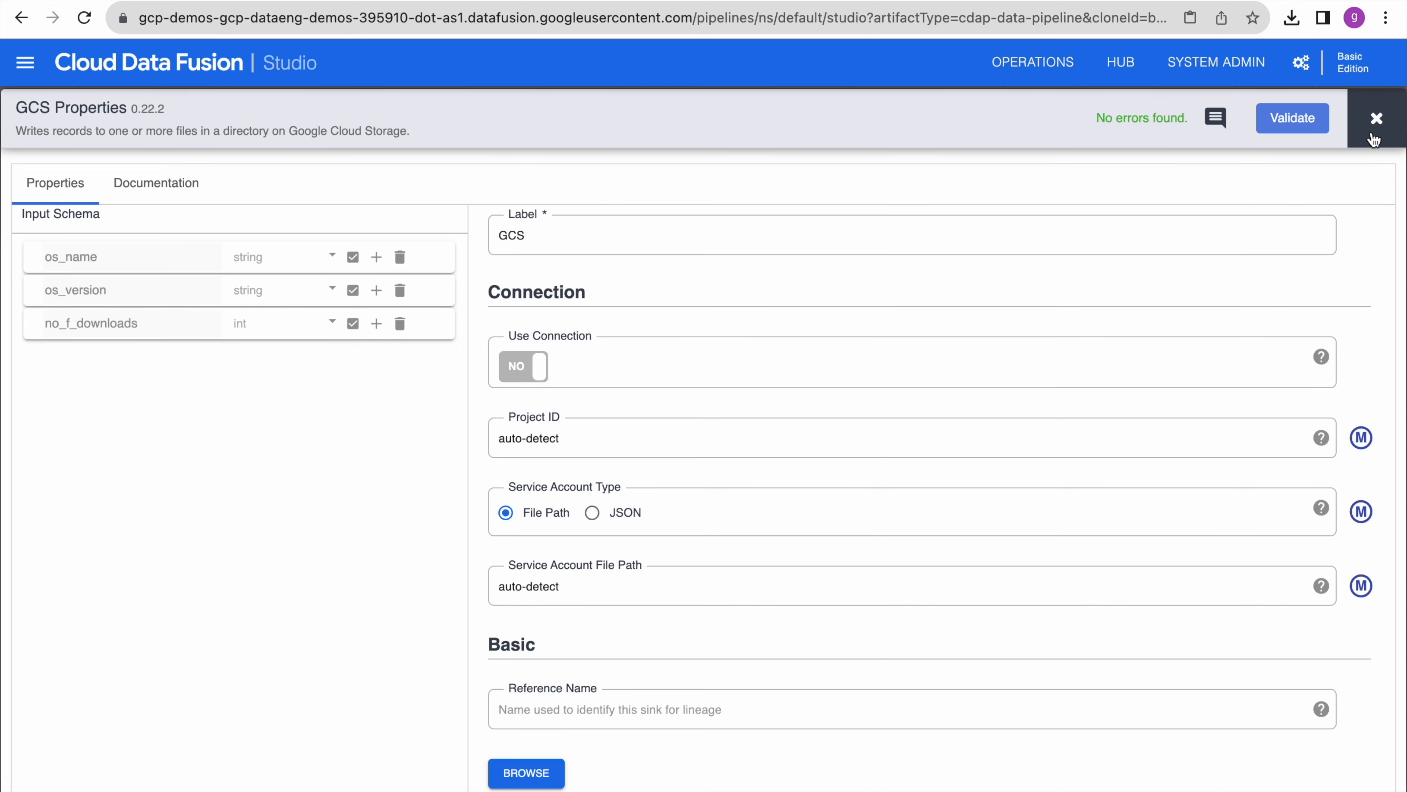
{"action": "left_click", "coordinate": [1377, 118]}
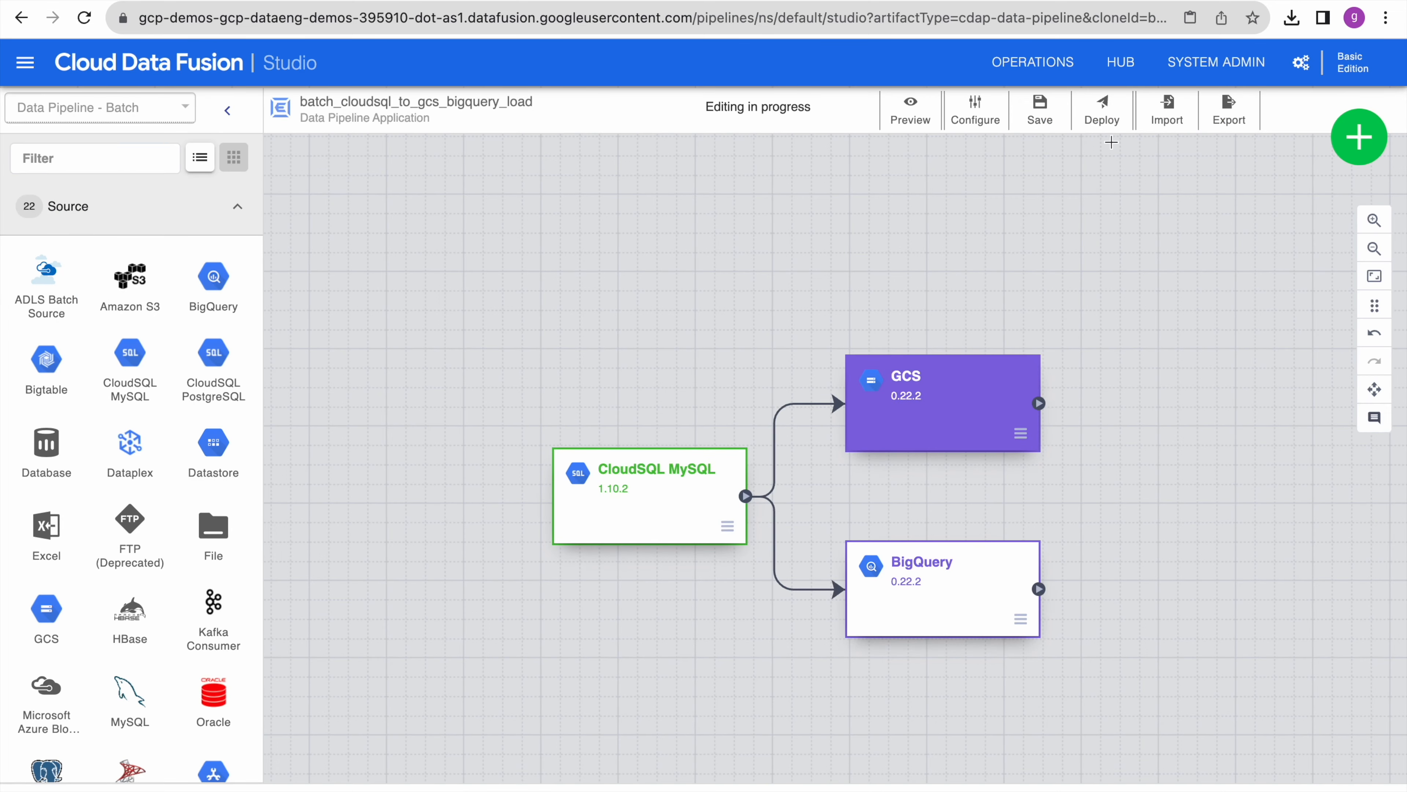
- Redeploy with change summary 'change in gcs file path' and save the run configuration
{"action": "left_click", "coordinate": [1104, 111]}
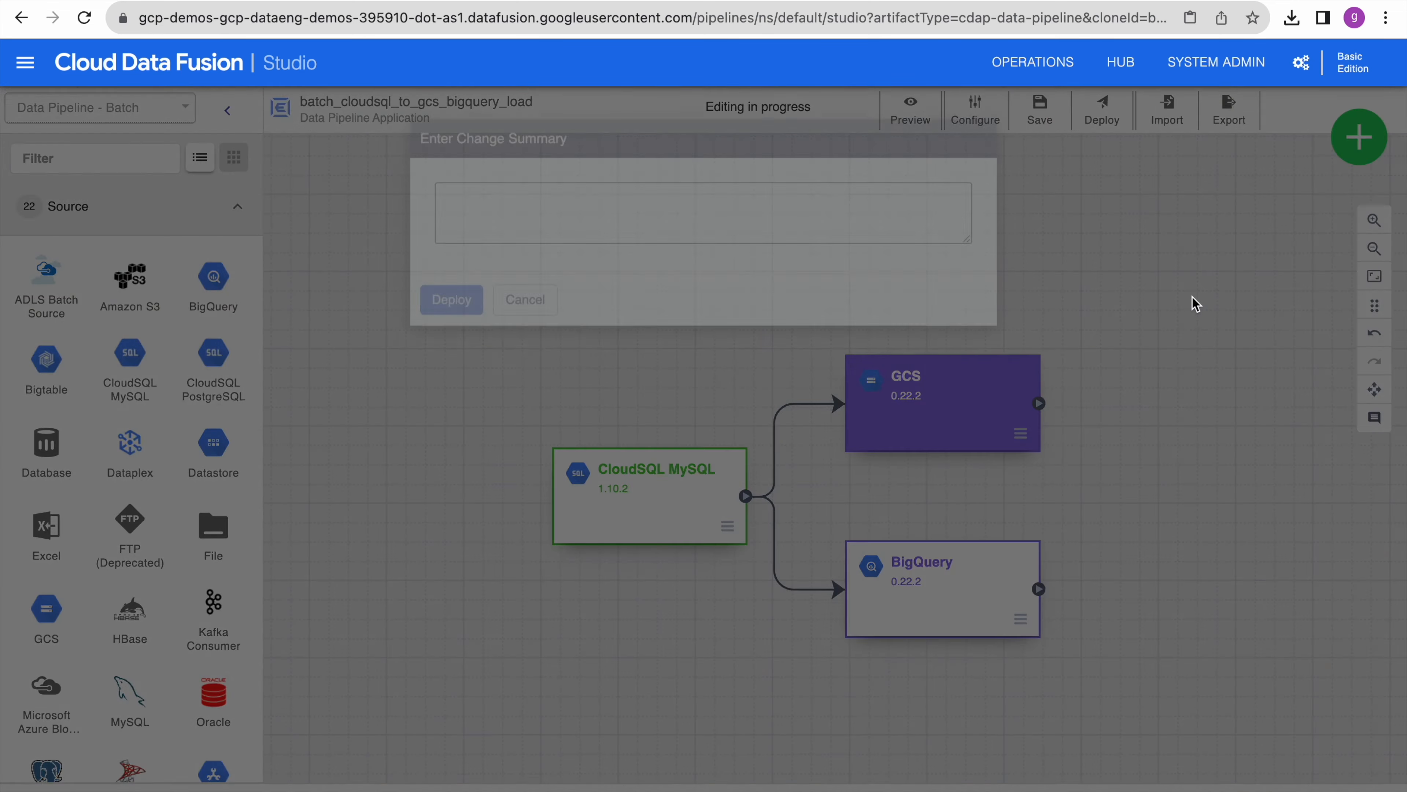
{"action": "left_click", "coordinate": [475, 248]}
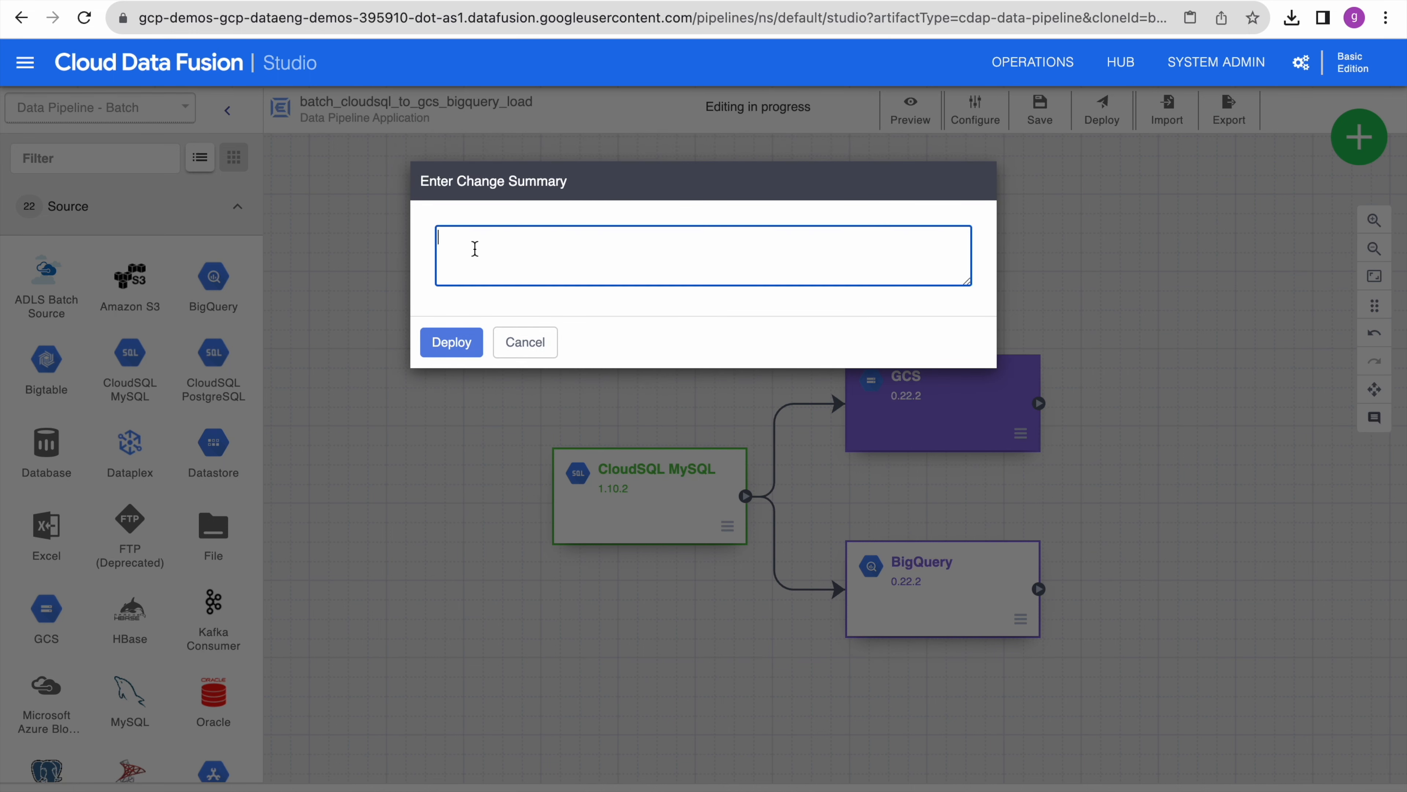
{"action": "type", "text": "change in gcs file path"}
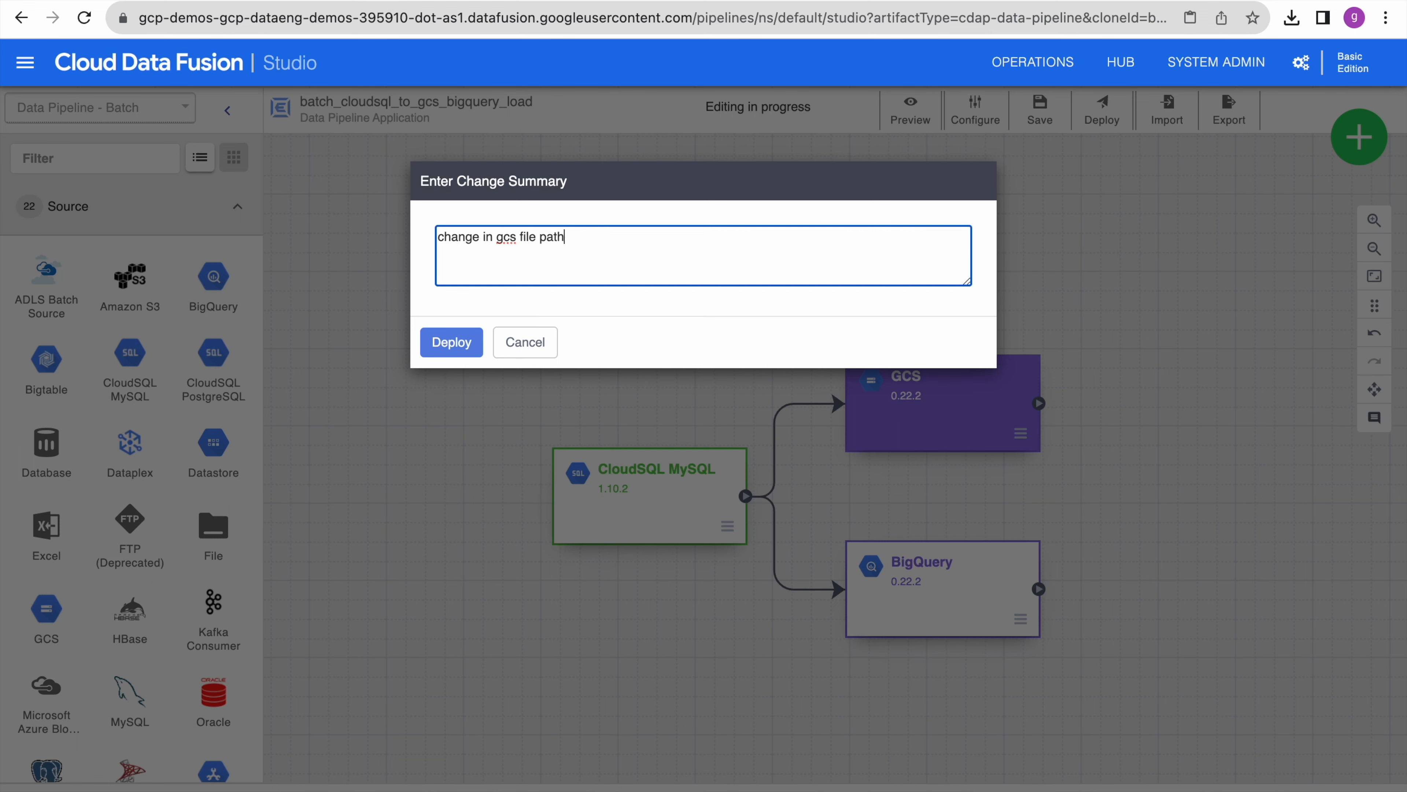
{"action": "left_click", "coordinate": [453, 345]}
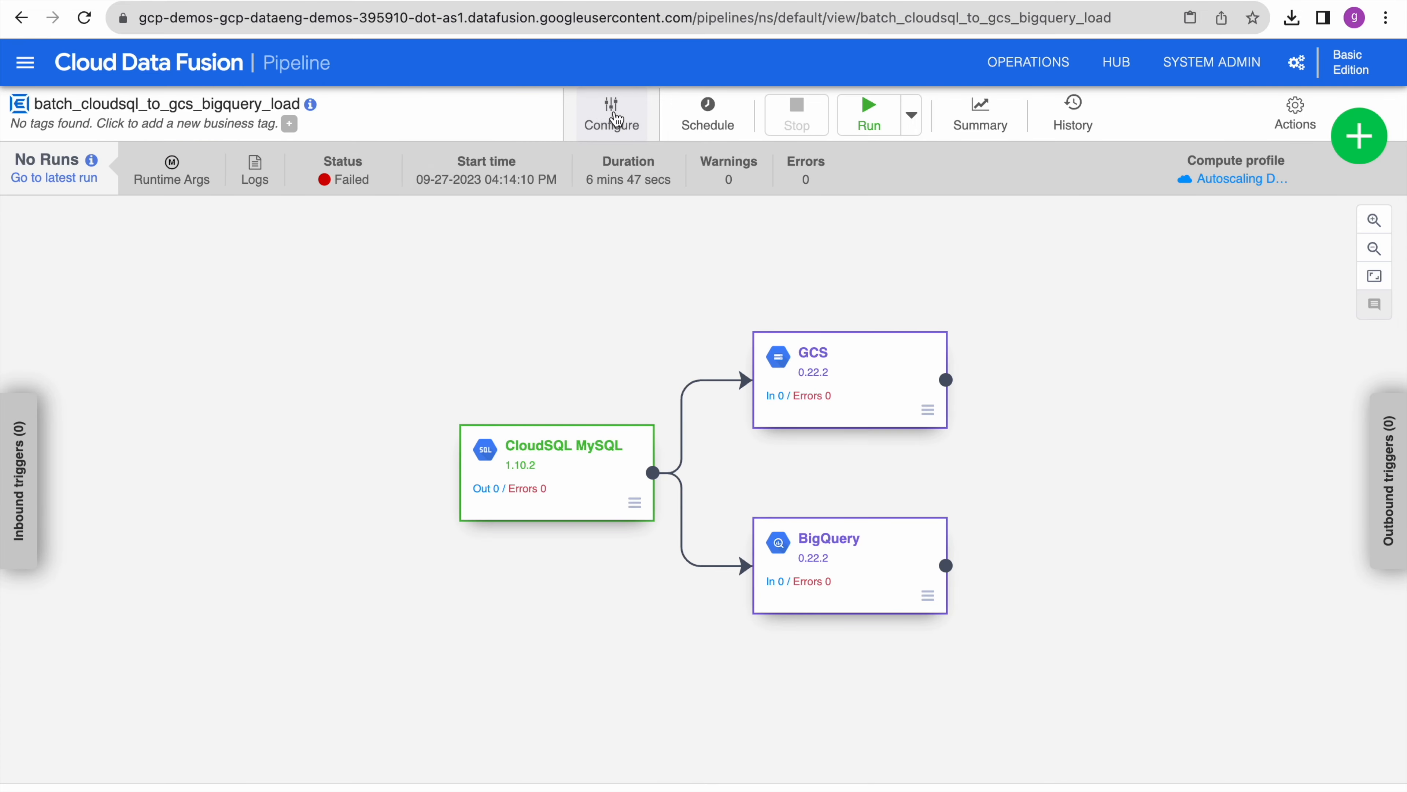
{"action": "left_click", "coordinate": [614, 117]}
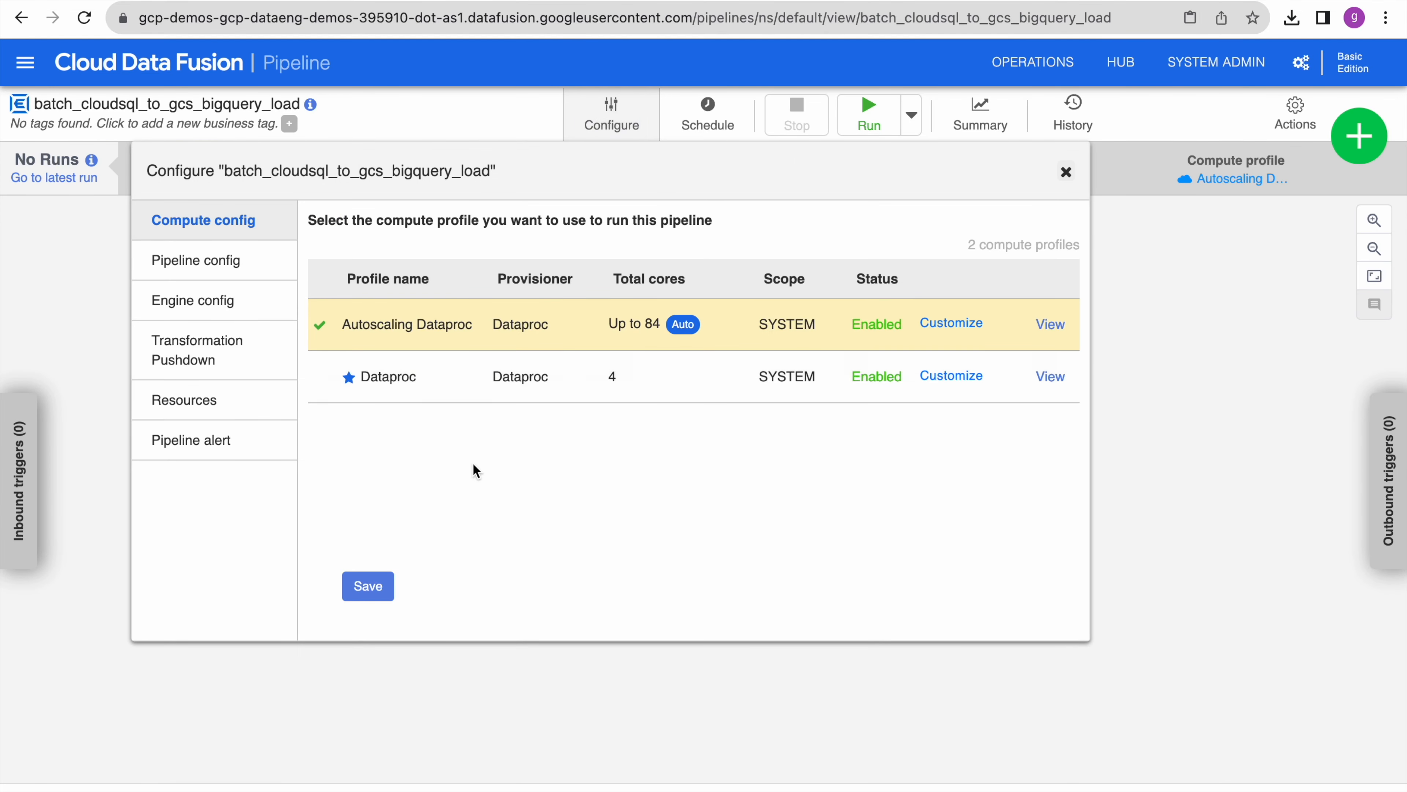
{"action": "left_click", "coordinate": [381, 588]}
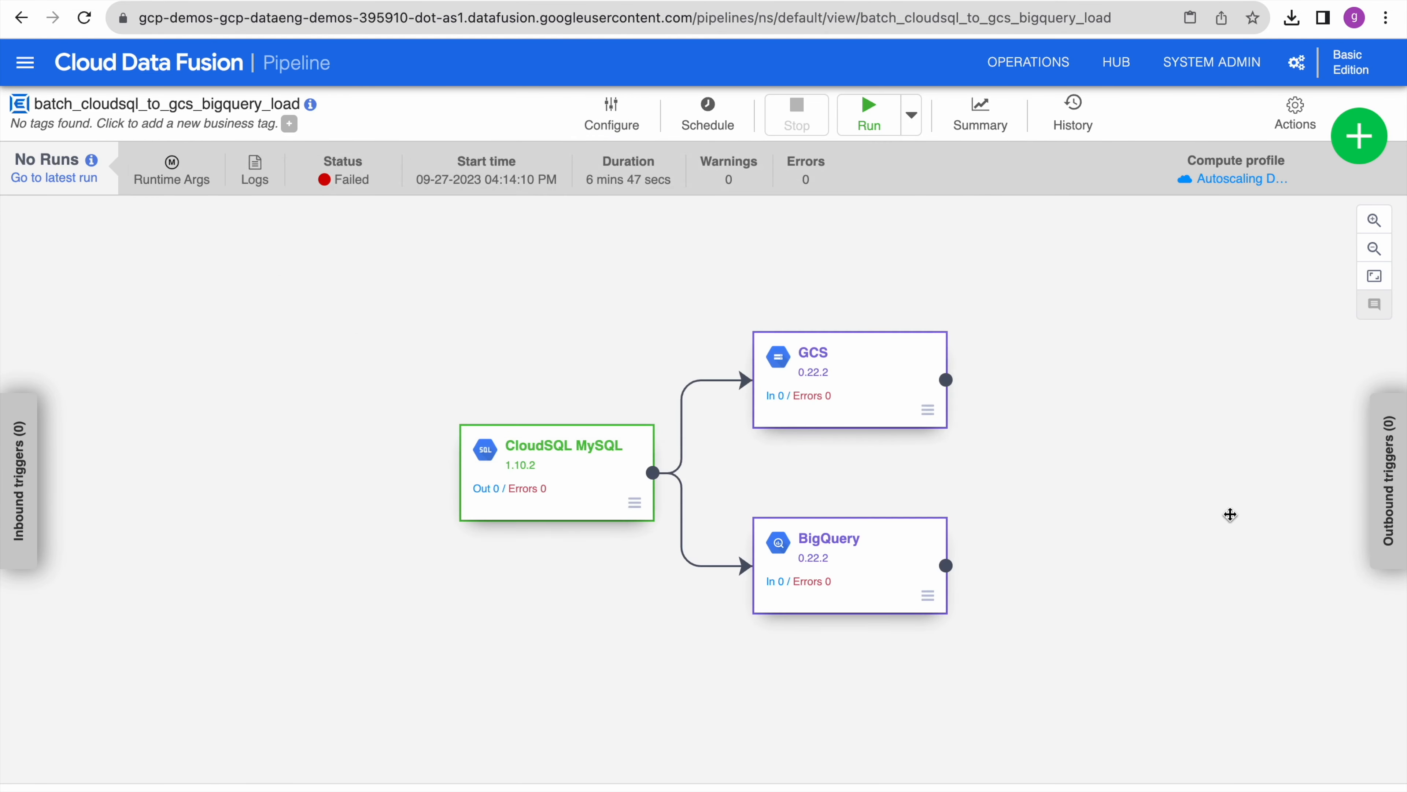
- Start run 3 of the redeployed pipeline and let it succeed with 4 records per sink
{"action": "left_click", "coordinate": [874, 117]}
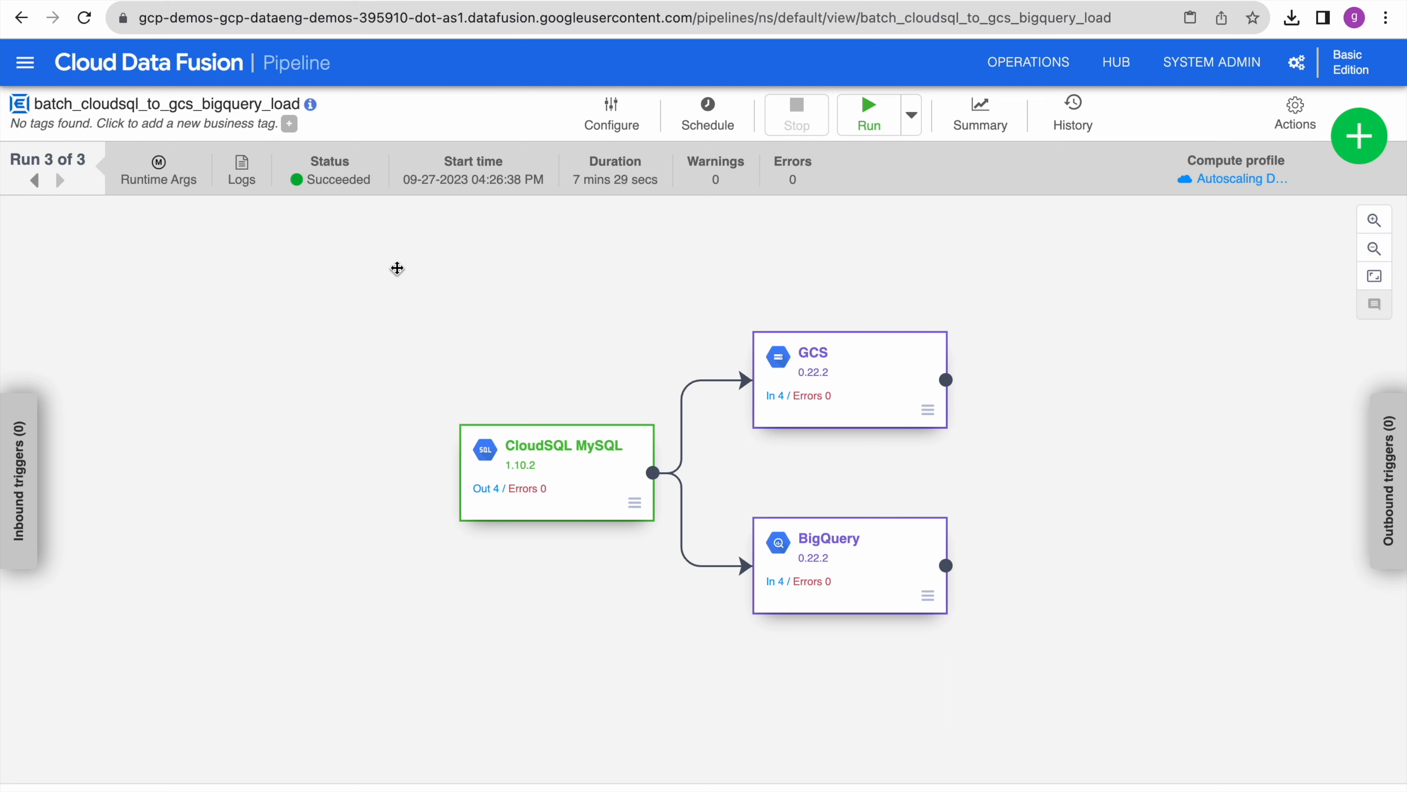
{"action": "left_click", "coordinate": [986, 118]}
{"action": "scroll", "coordinate": [1011, 521], "scroll_direction": "down", "scroll_amount": 3}
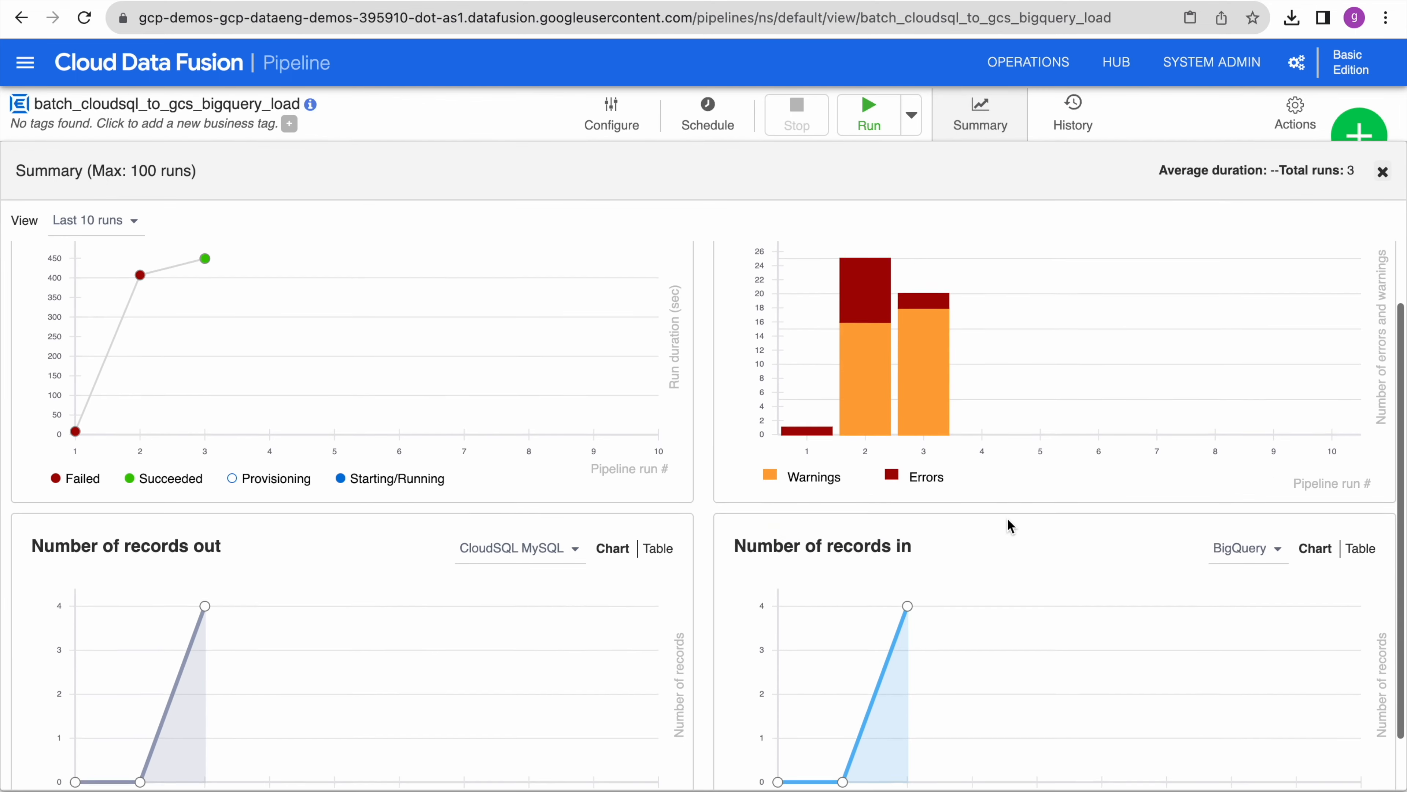
{"action": "scroll", "coordinate": [1007, 518], "scroll_direction": "up", "scroll_amount": 3}
{"action": "left_click", "coordinate": [887, 422]}
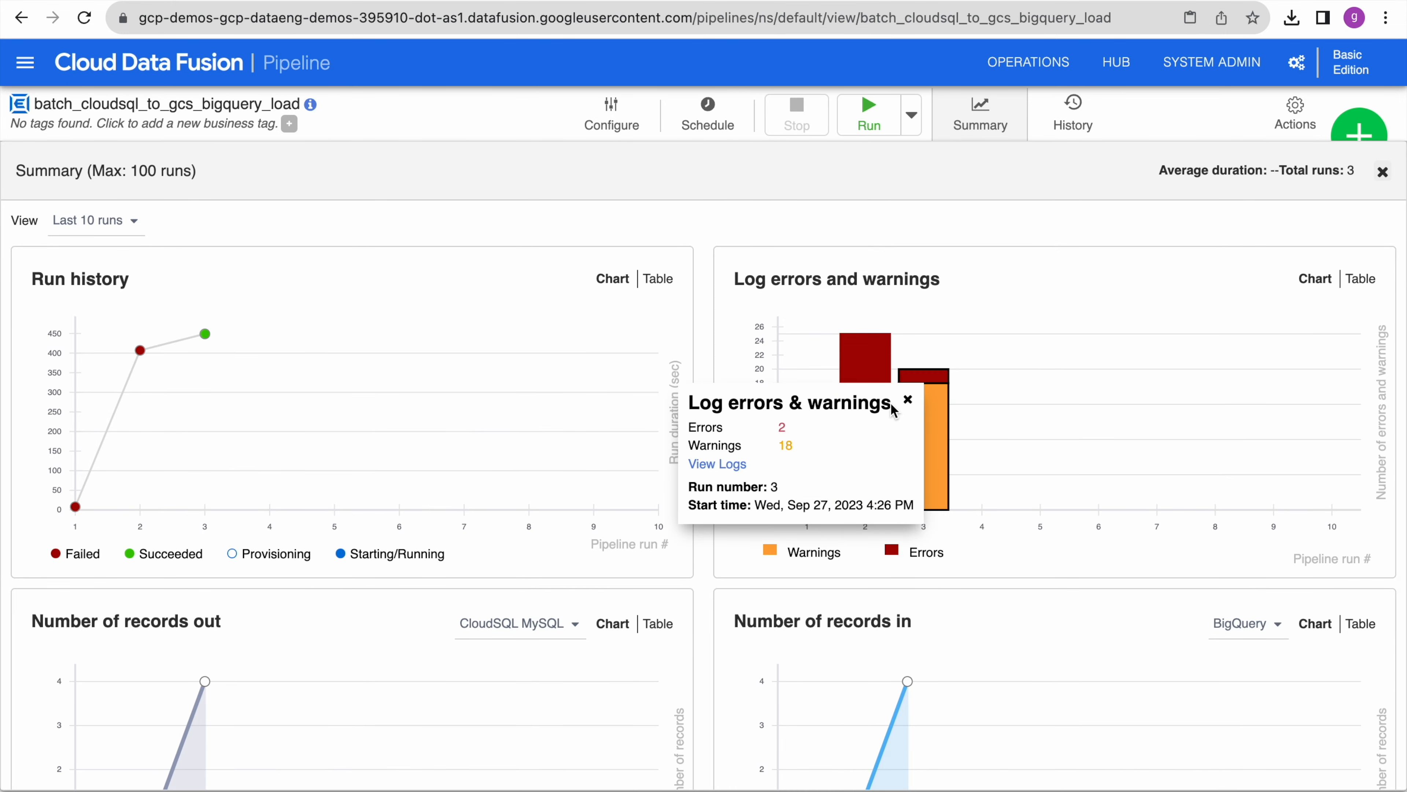
{"action": "left_click", "coordinate": [920, 352]}
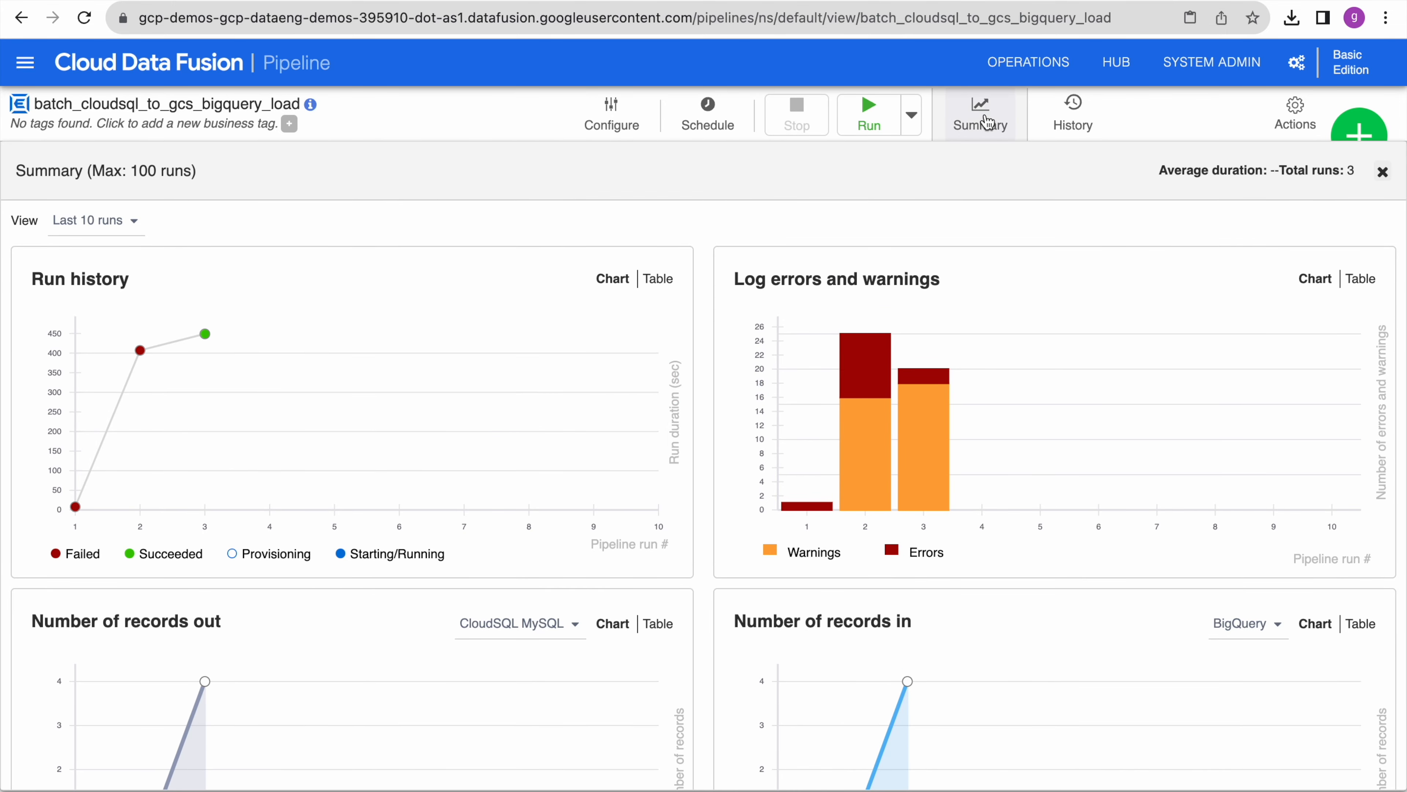
{"action": "left_click", "coordinate": [1076, 106]}
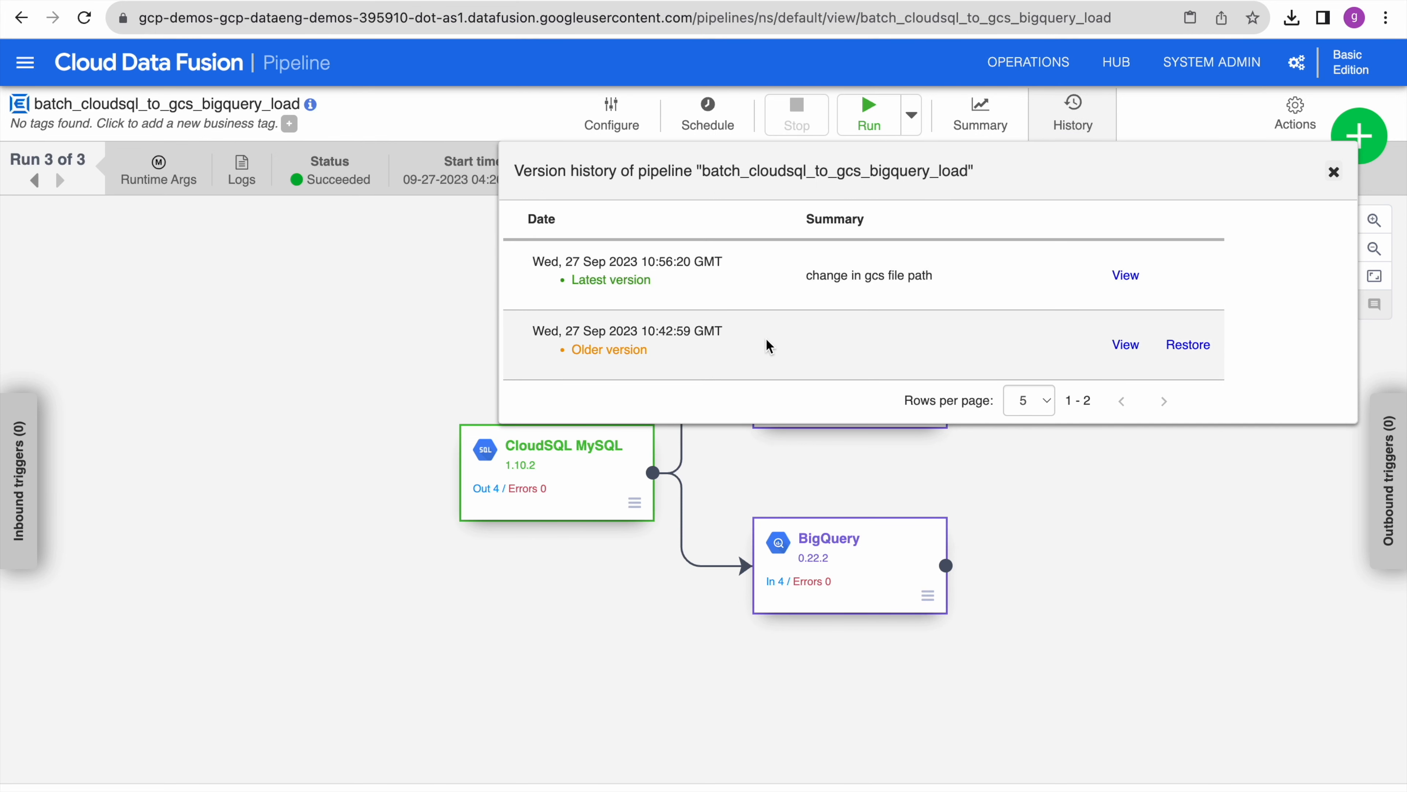
{"action": "left_click", "coordinate": [1163, 582]}
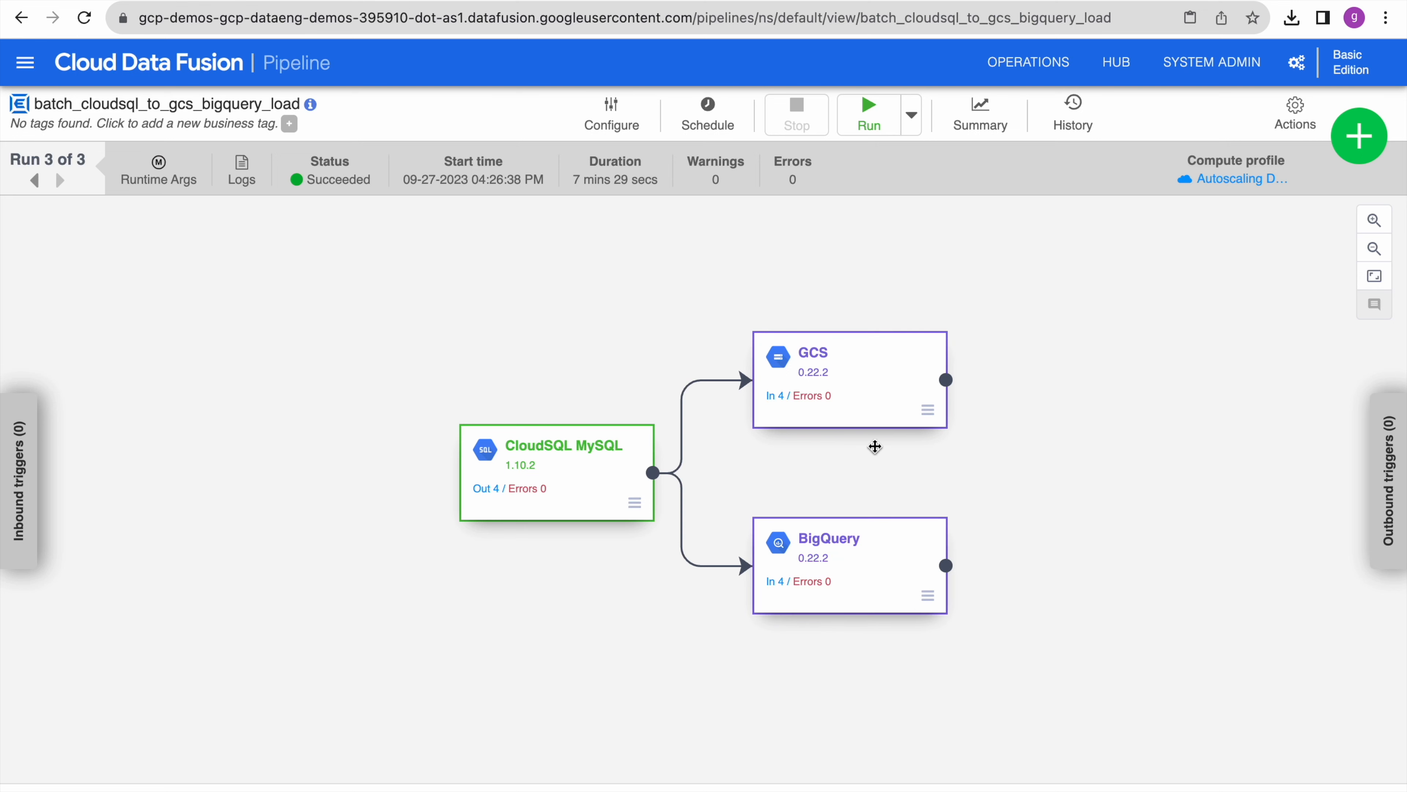
- Review the GCS sink settings: path gs://dataflow_demos/output_data/agg_output, csv format, prefix cloudsql_
{"action": "mouse_move", "coordinate": [862, 377]}
{"action": "left_click", "coordinate": [856, 387]}
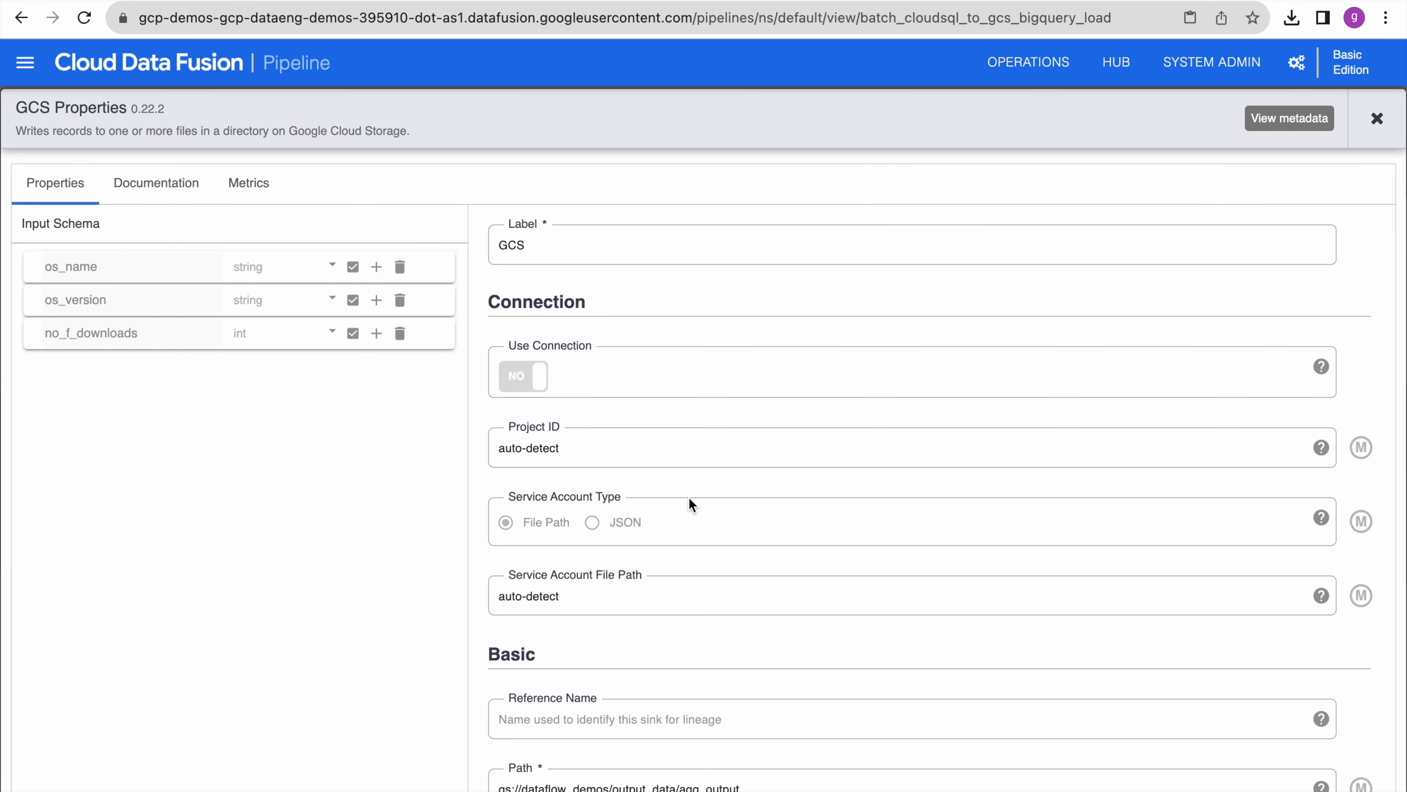
{"action": "scroll", "coordinate": [690, 502], "scroll_direction": "down", "scroll_amount": 10}
{"action": "scroll", "coordinate": [688, 499], "scroll_direction": "up", "scroll_amount": 10}
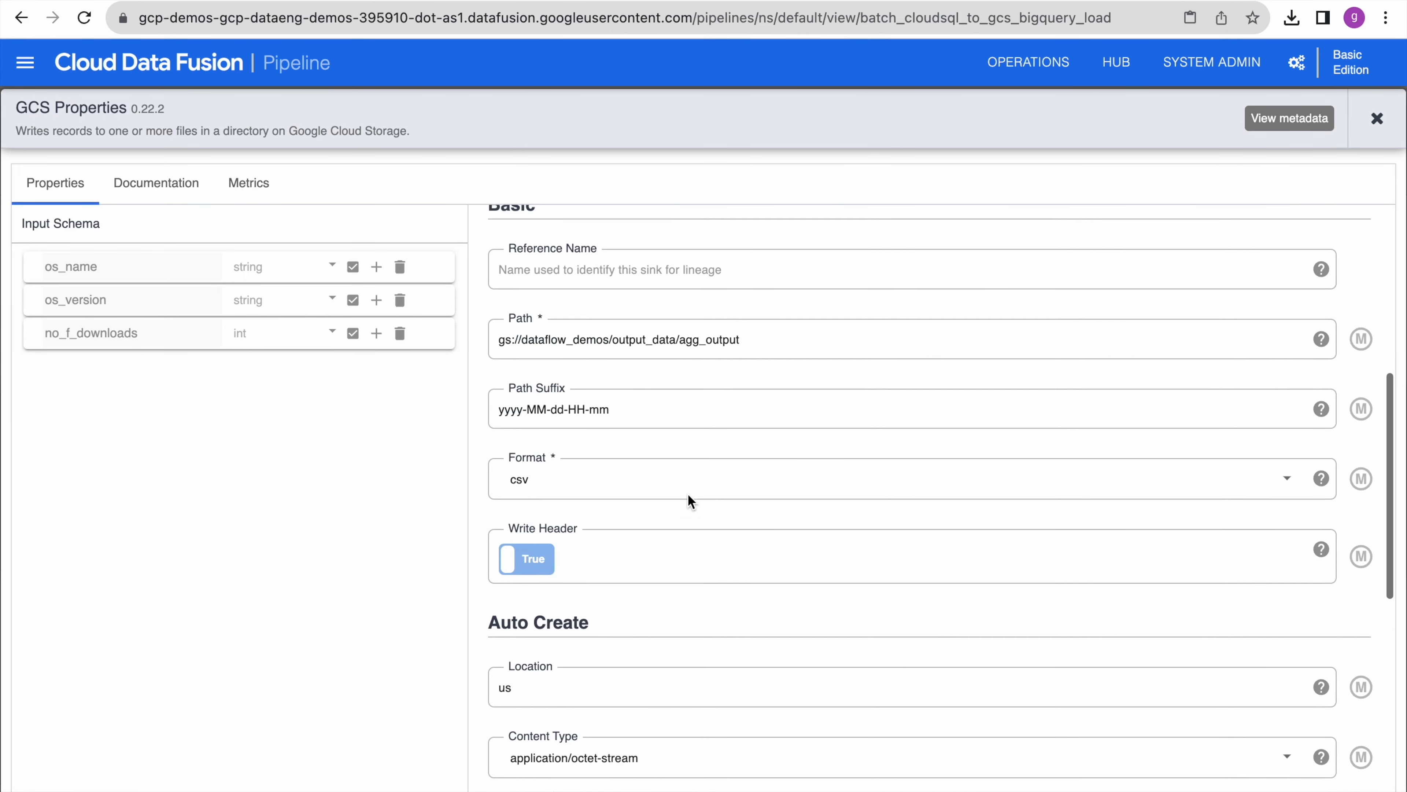
{"action": "scroll", "coordinate": [688, 499], "scroll_direction": "up", "scroll_amount": 2}
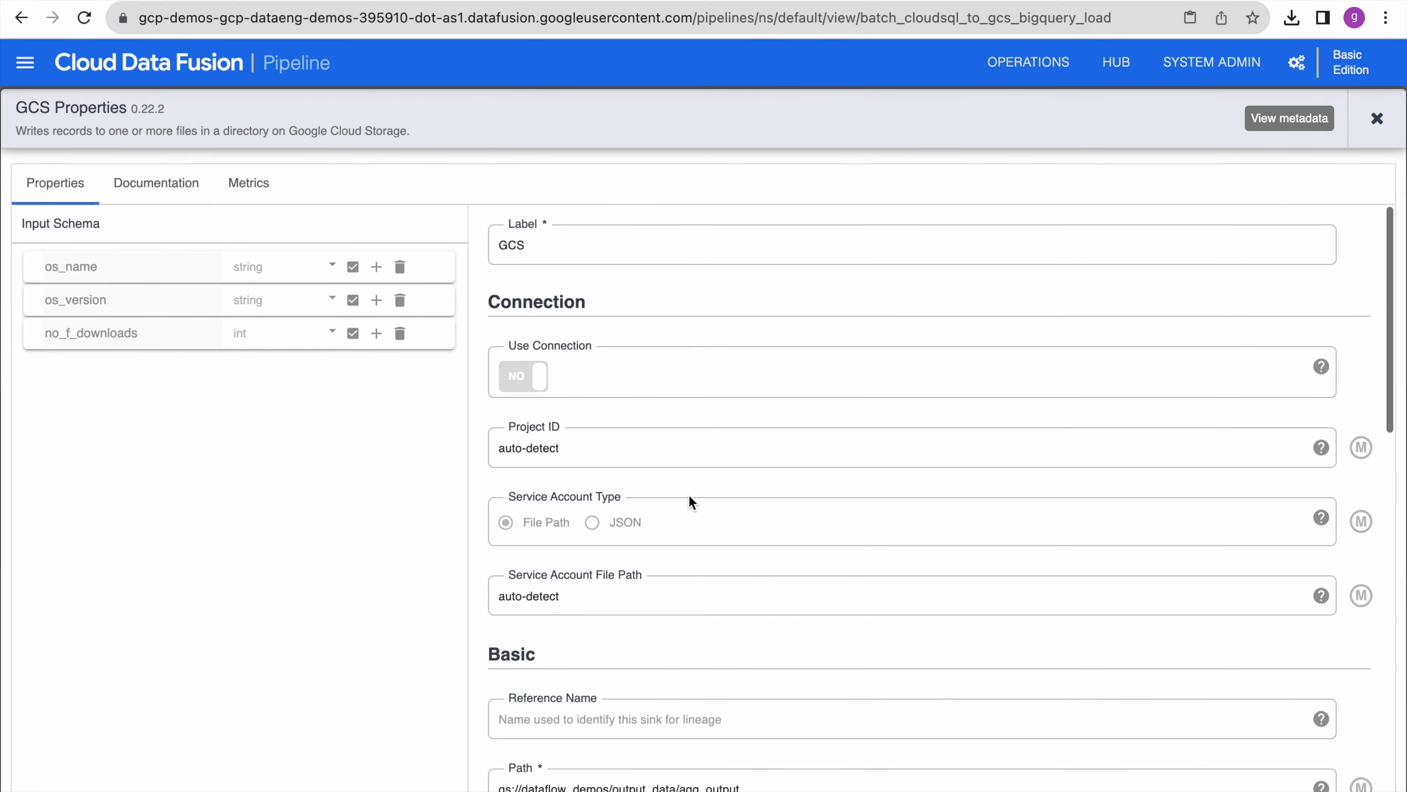
{"action": "scroll", "coordinate": [688, 499], "scroll_direction": "down", "scroll_amount": 10}
{"action": "scroll", "coordinate": [689, 499], "scroll_direction": "up", "scroll_amount": 3}
{"action": "scroll", "coordinate": [690, 502], "scroll_direction": "up", "scroll_amount": 2}
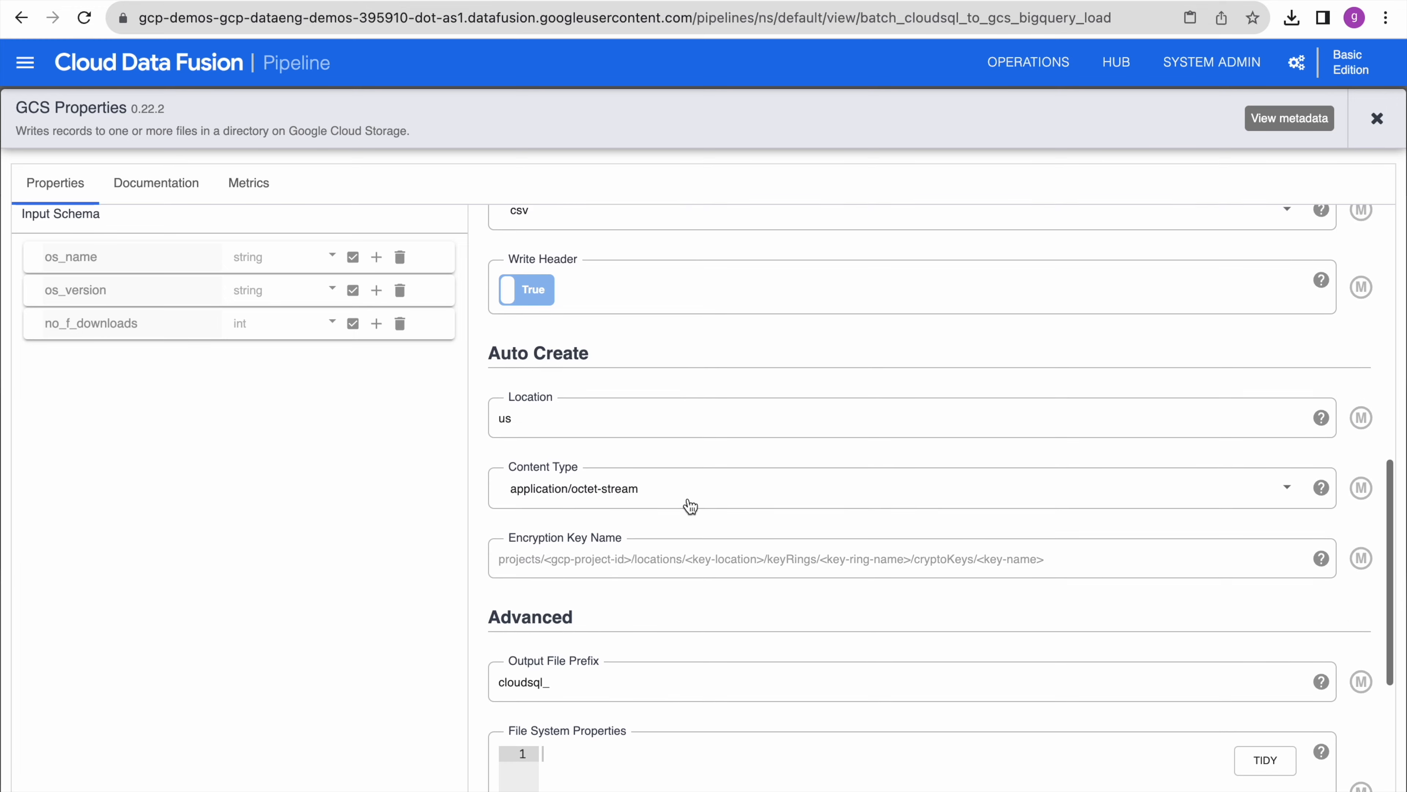
{"action": "scroll", "coordinate": [636, 684], "scroll_direction": "up", "scroll_amount": 7}
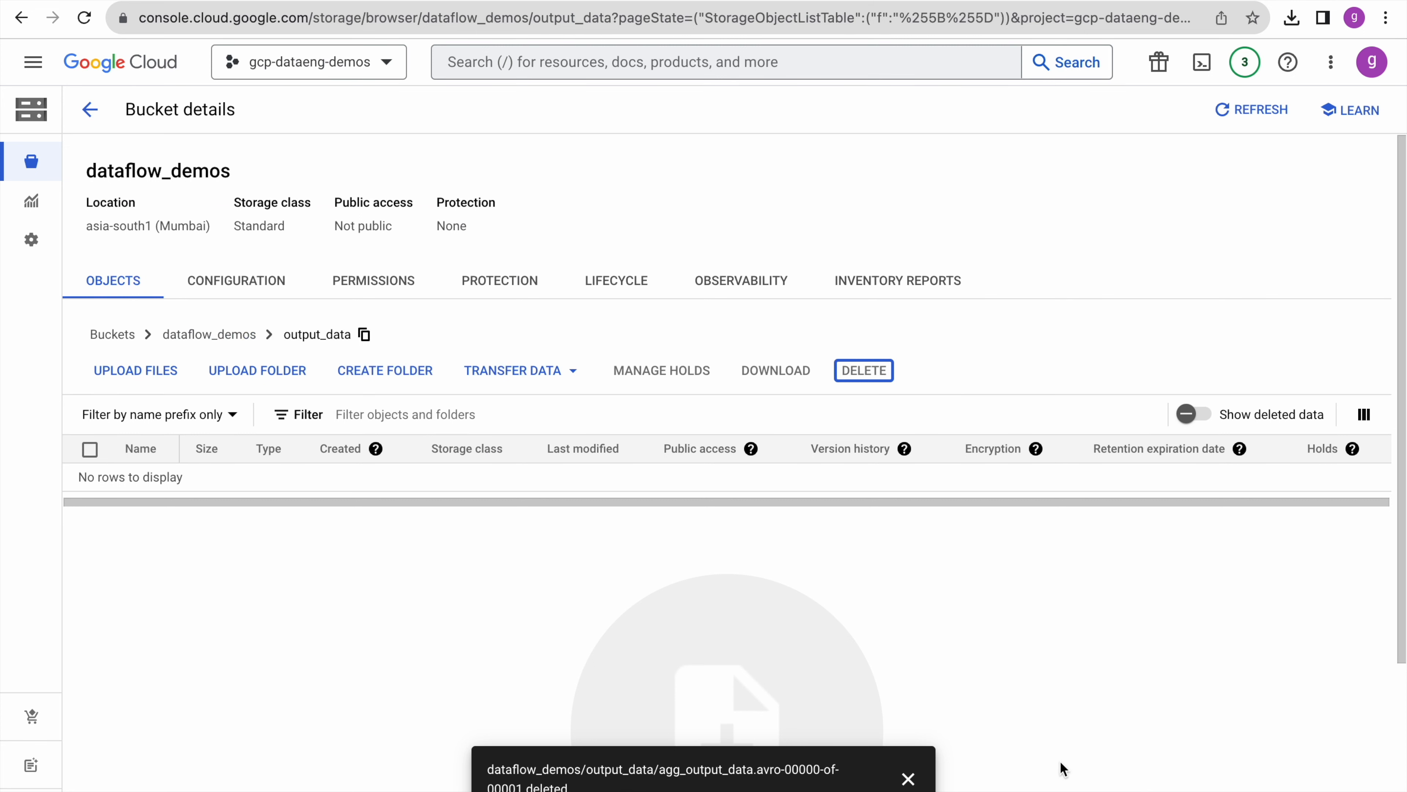
{"action": "left_click", "coordinate": [908, 778]}
{"action": "left_click", "coordinate": [1266, 113]}
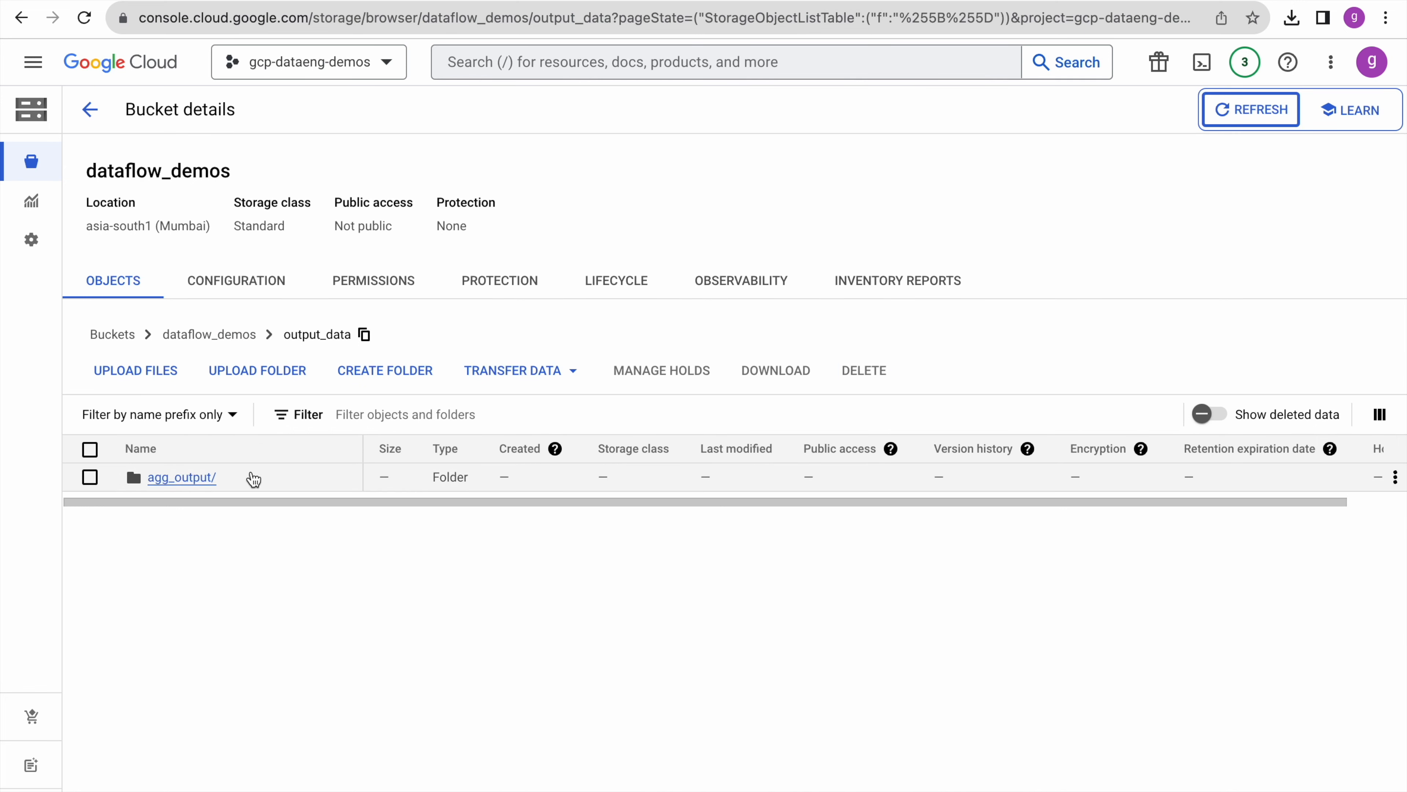
{"action": "left_click", "coordinate": [186, 478]}
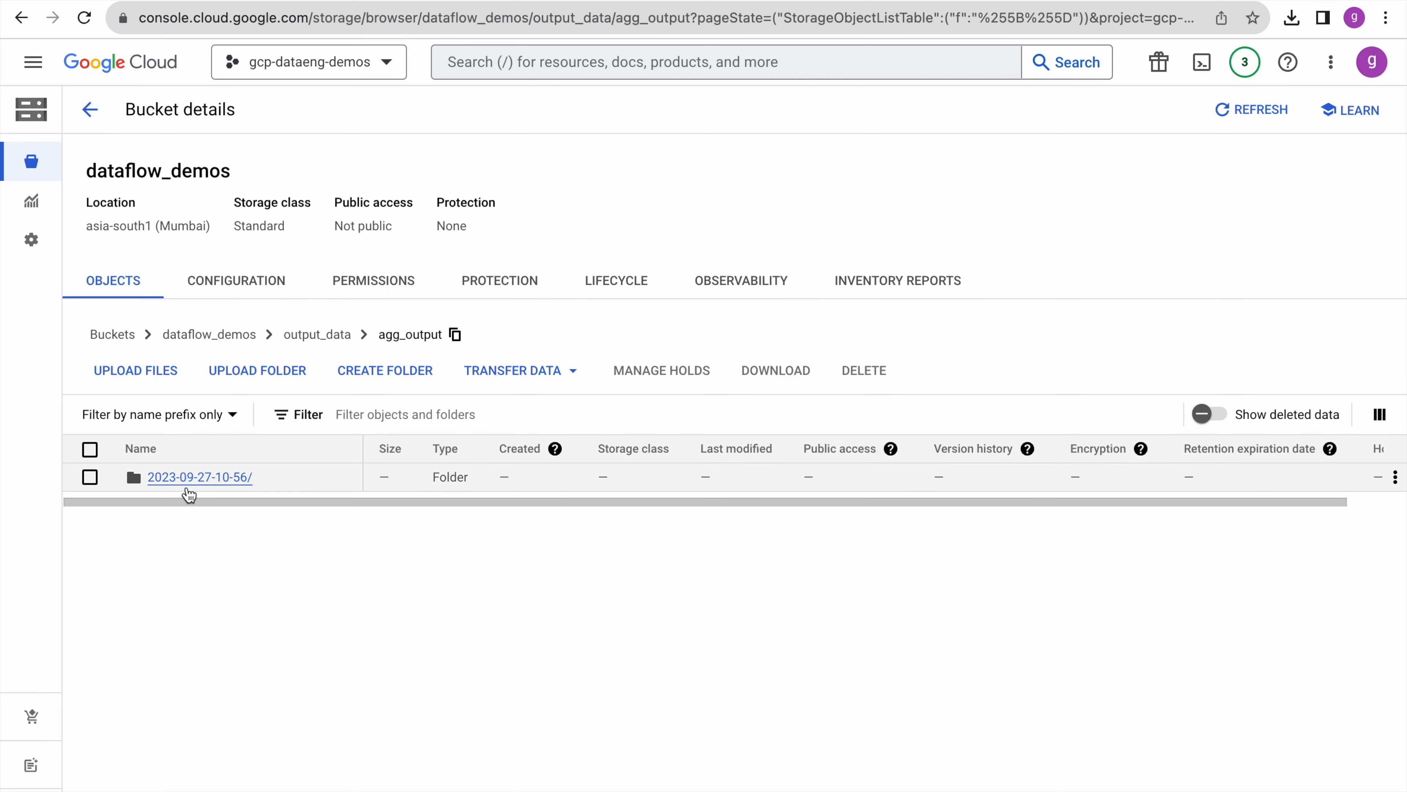
{"action": "left_click", "coordinate": [204, 478]}
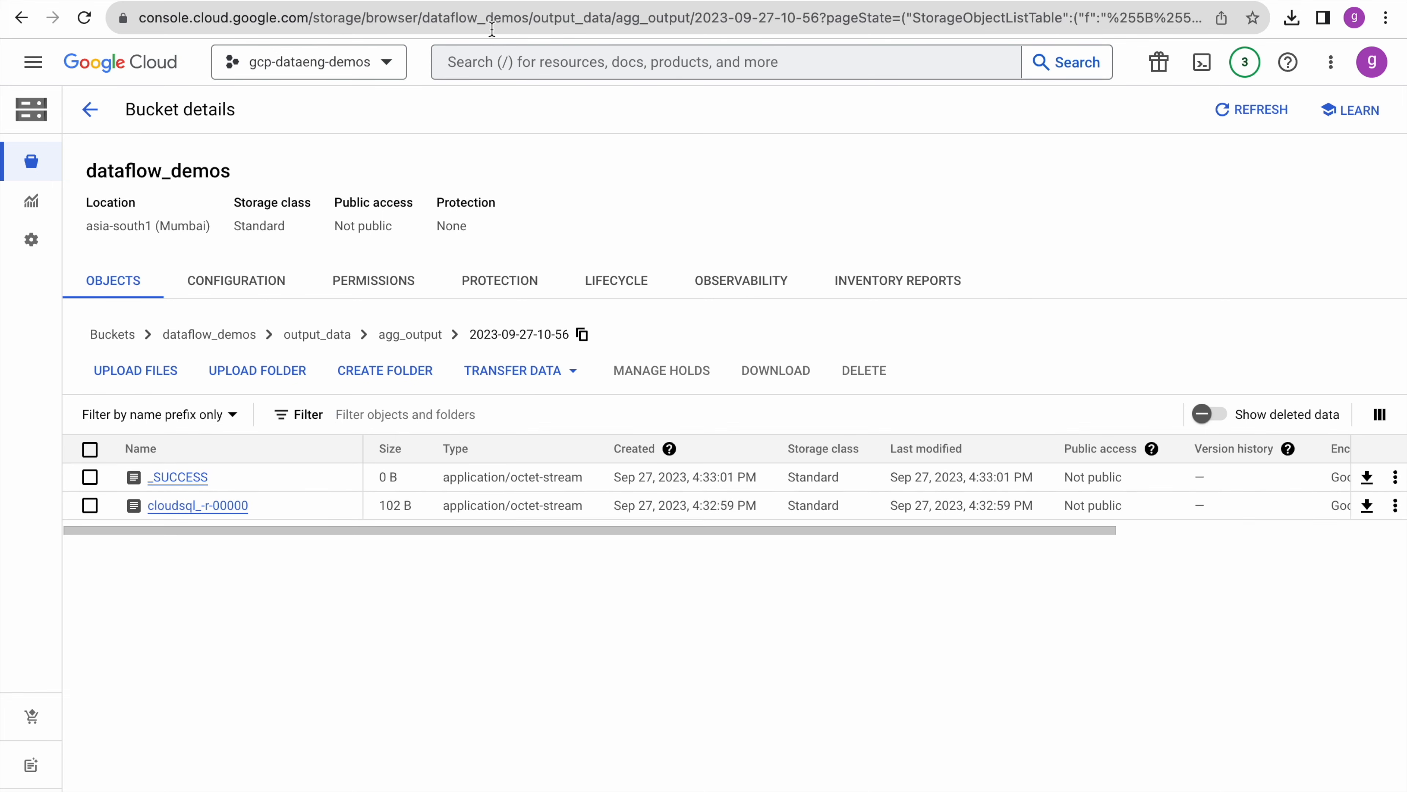
{"action": "left_click", "coordinate": [468, 1]}
{"action": "scroll", "coordinate": [665, 576], "scroll_direction": "down", "scroll_amount": 10}
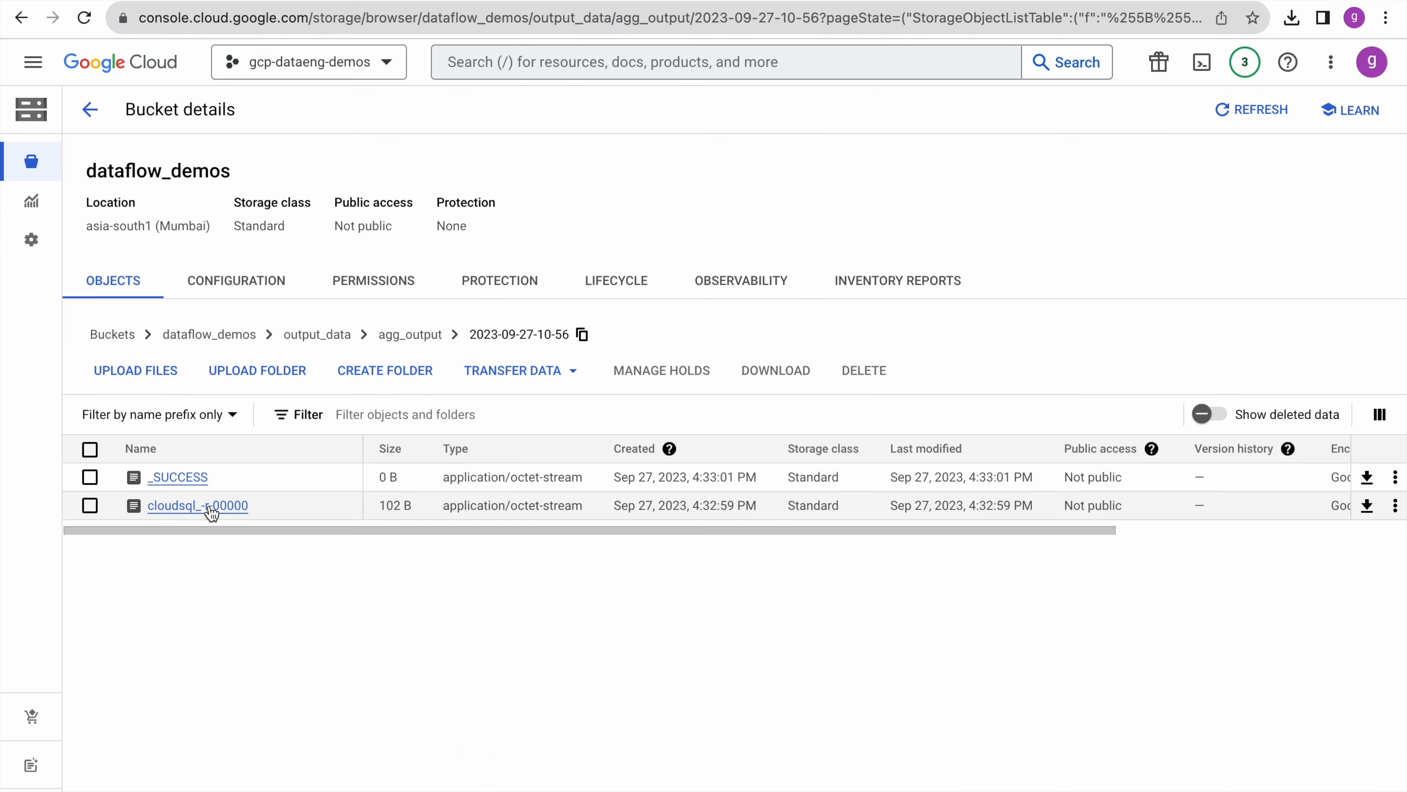
- Download the 102 B cloudsql_-r-00000 output file and show it in the downloads list
{"action": "left_click", "coordinate": [210, 505]}
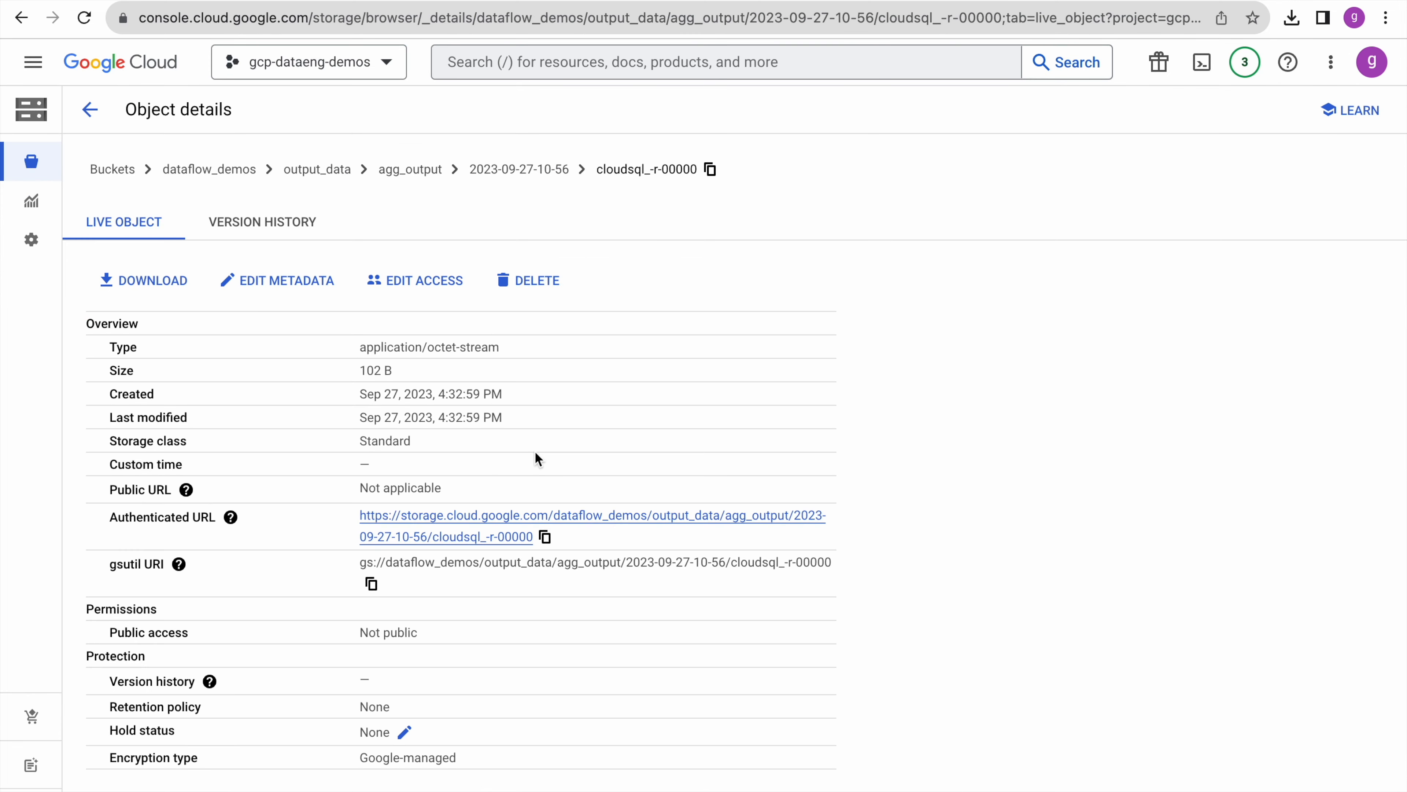
{"action": "left_click", "coordinate": [573, 515]}
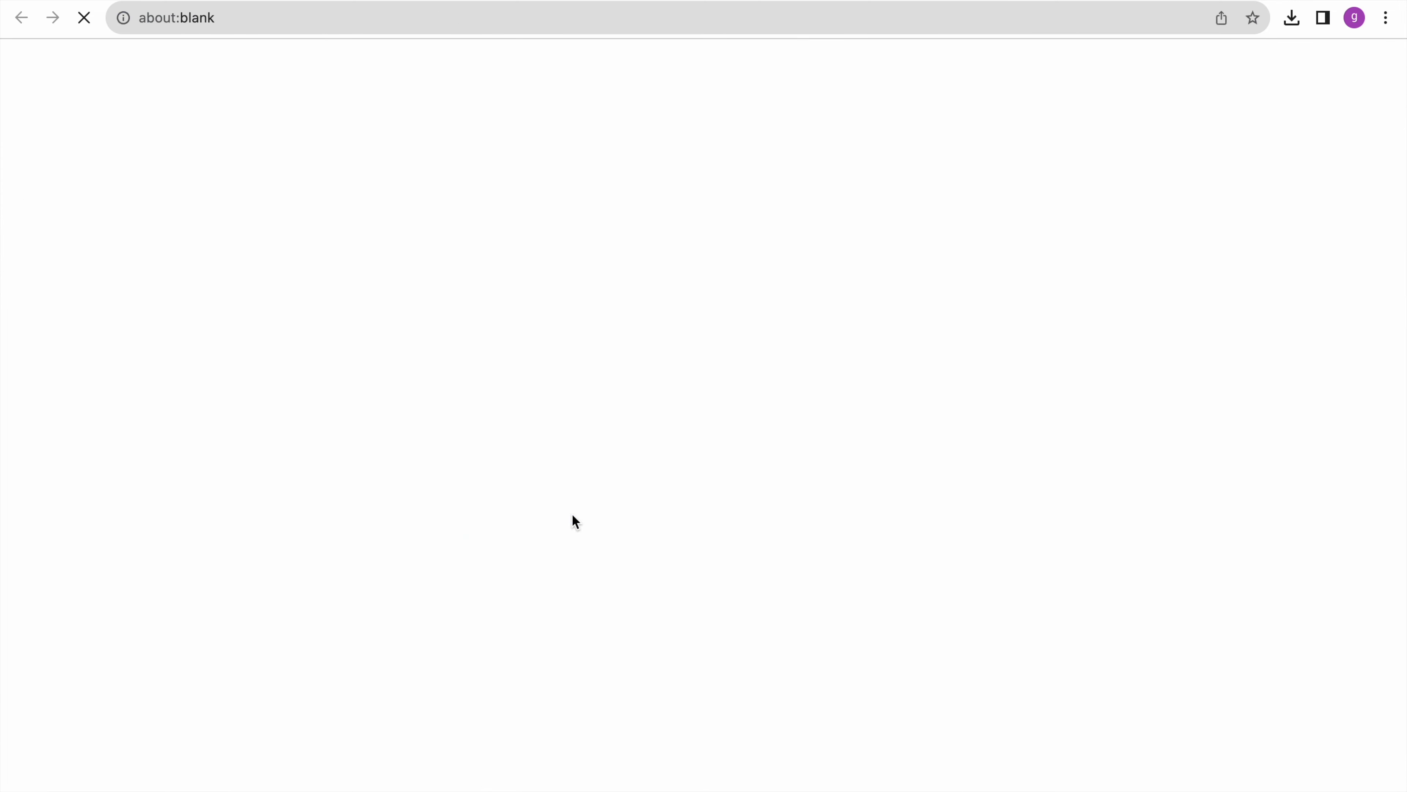
{"action": "left_click", "coordinate": [1305, 24]}
{"action": "mouse_move", "coordinate": [1199, 65]}
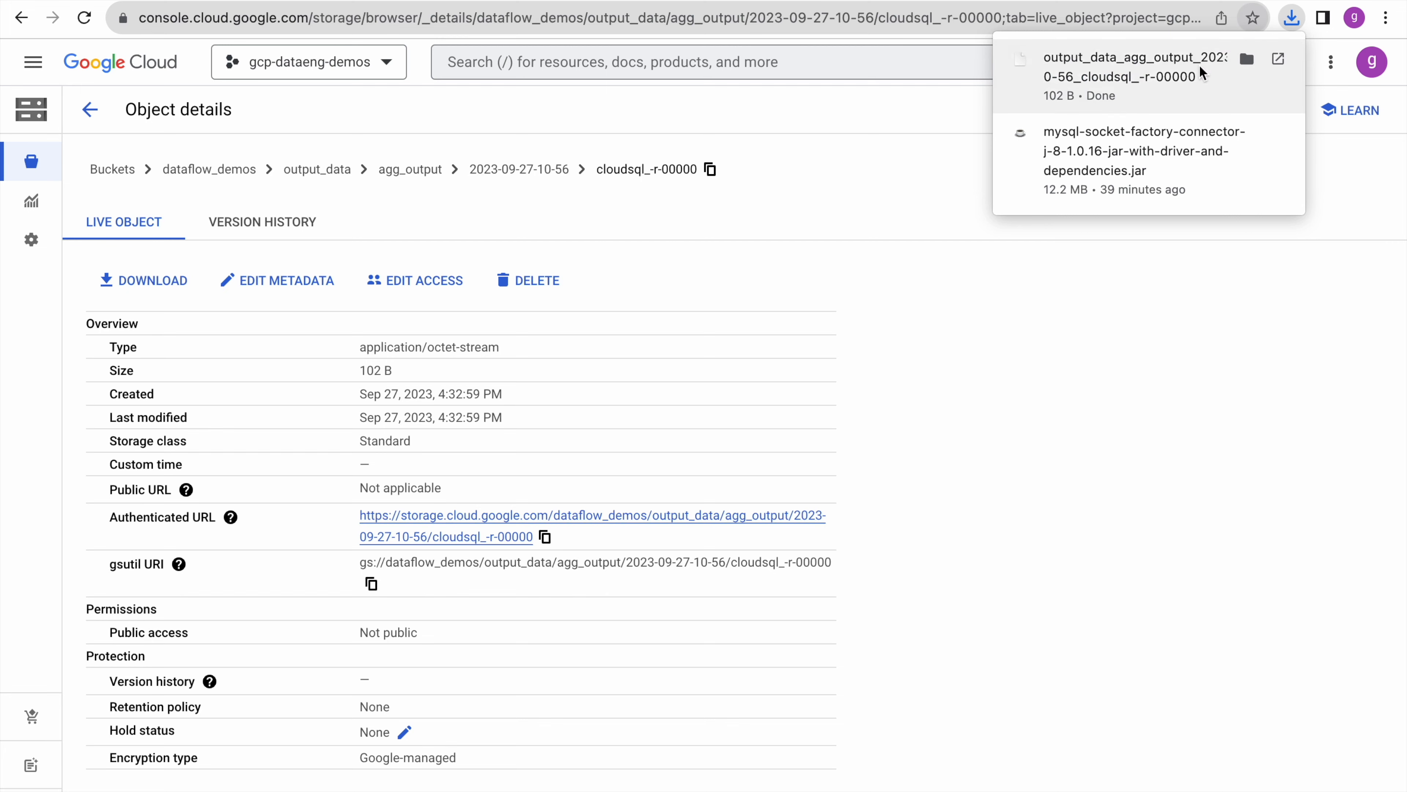
- Open the downloaded CSV showing a header and 4 Windows rows, then scroll the BigQuery sink settings
{"action": "left_click", "coordinate": [1197, 66]}
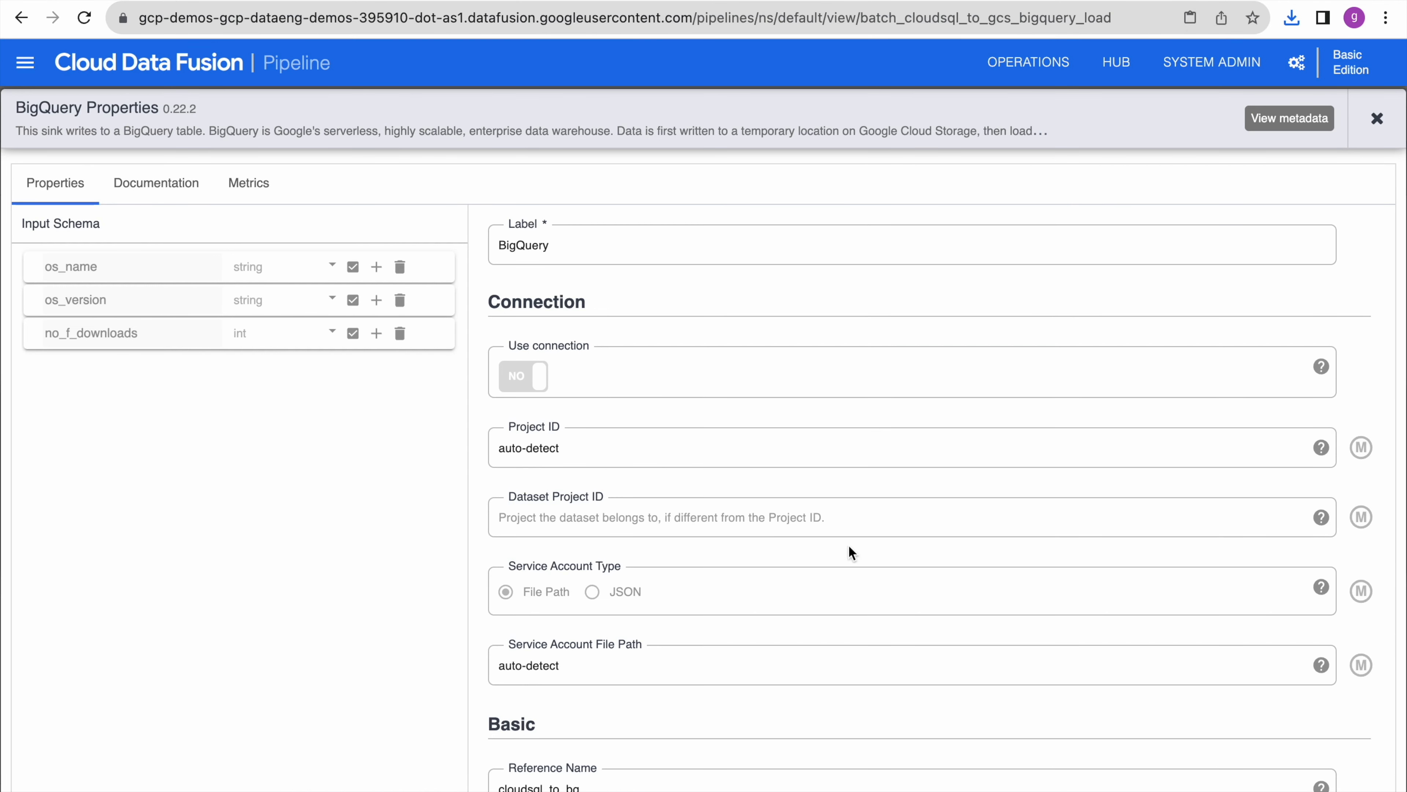
{"action": "scroll", "coordinate": [862, 560], "scroll_direction": "down", "scroll_amount": 5}
{"action": "scroll", "coordinate": [876, 582], "scroll_direction": "down", "scroll_amount": 3}
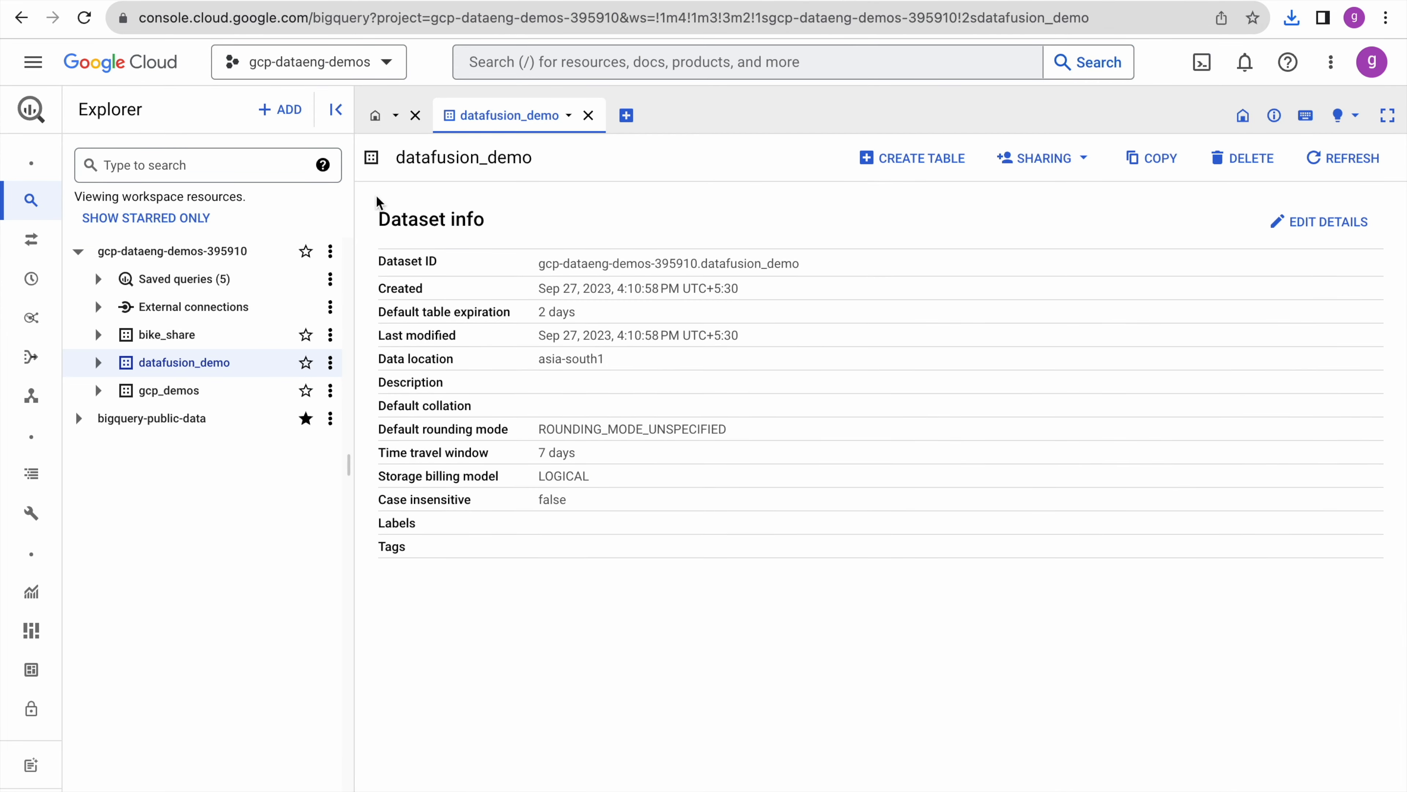
- Preview the from_cloudsql table in datafusion_demo to confirm its 4 Windows rows
{"action": "left_click", "coordinate": [99, 363]}
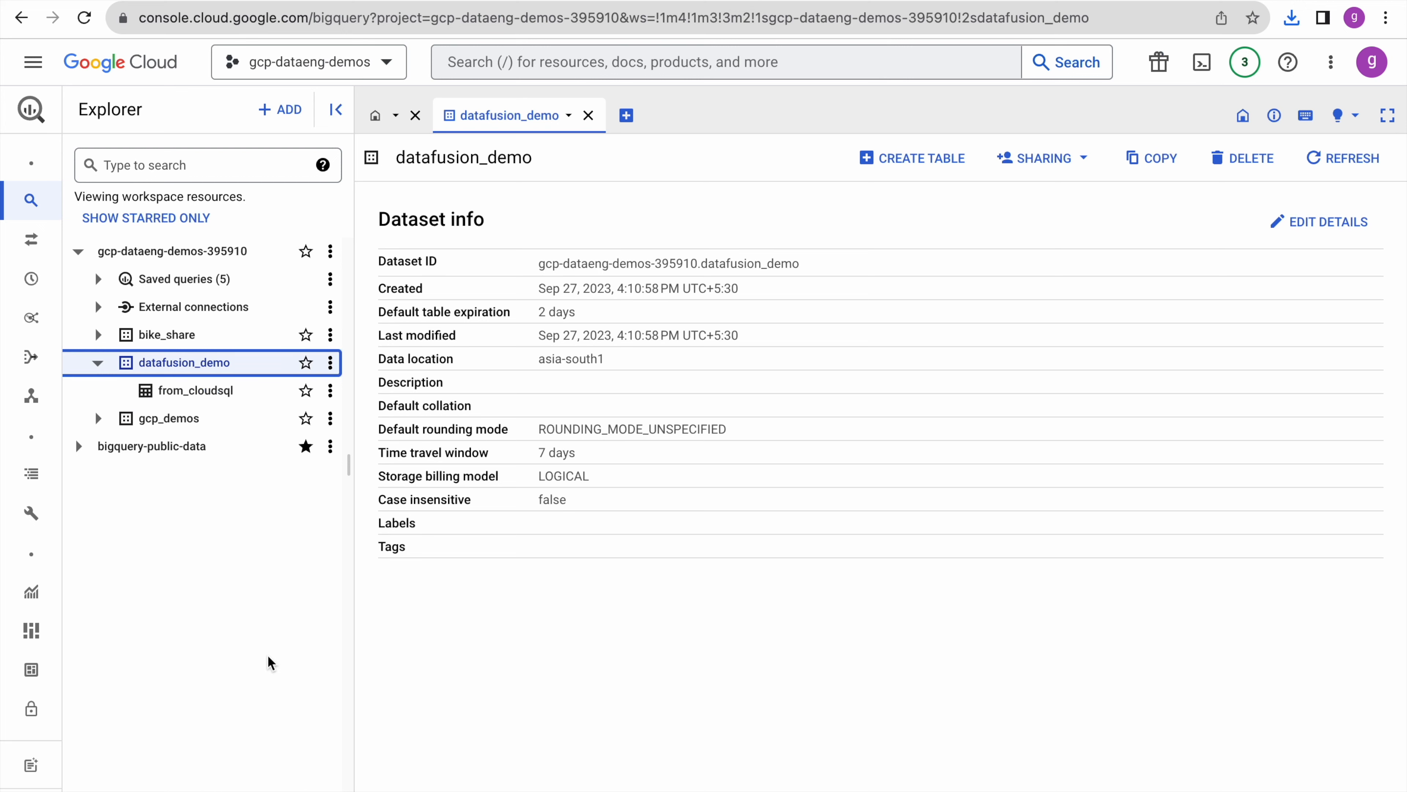
{"action": "left_click", "coordinate": [217, 397]}
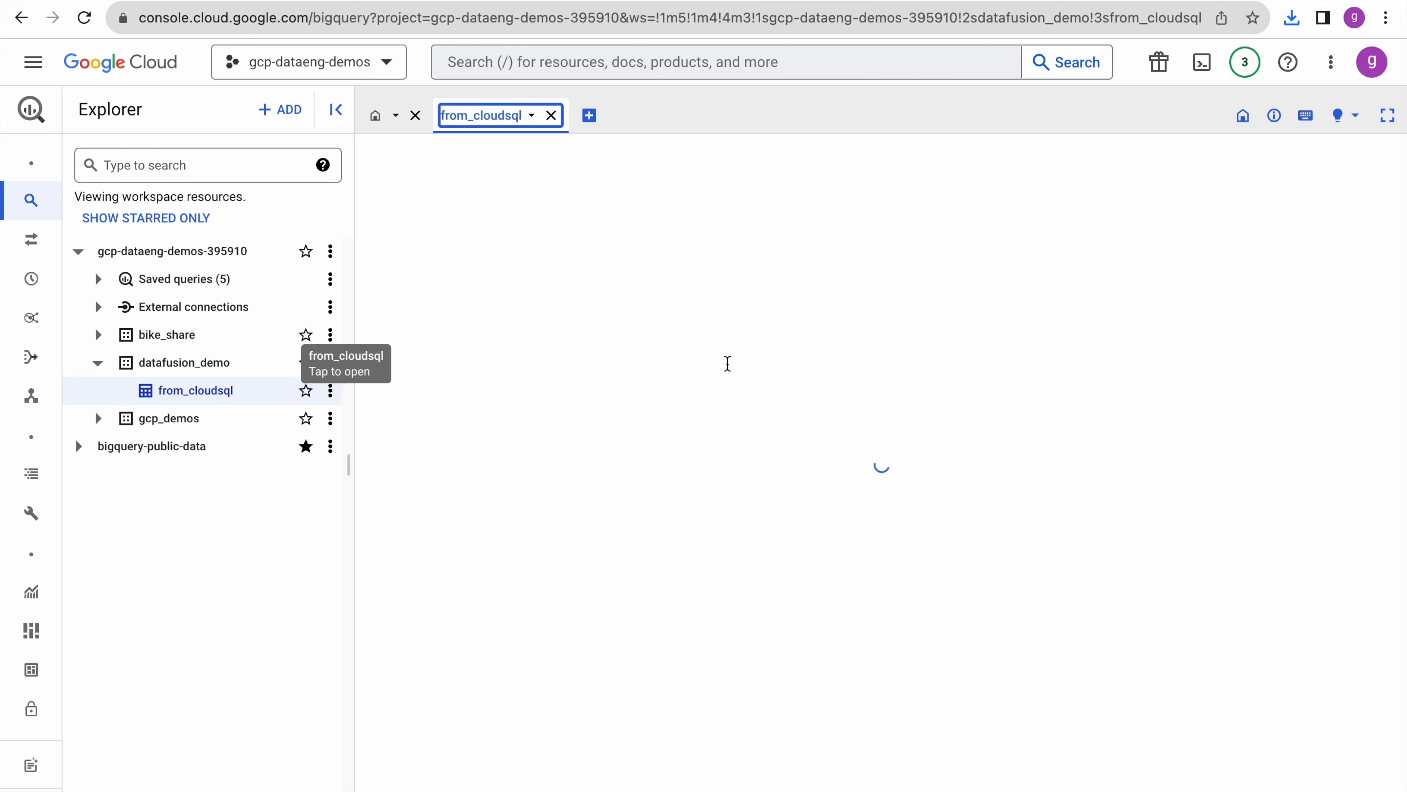
{"action": "left_click", "coordinate": [502, 200]}
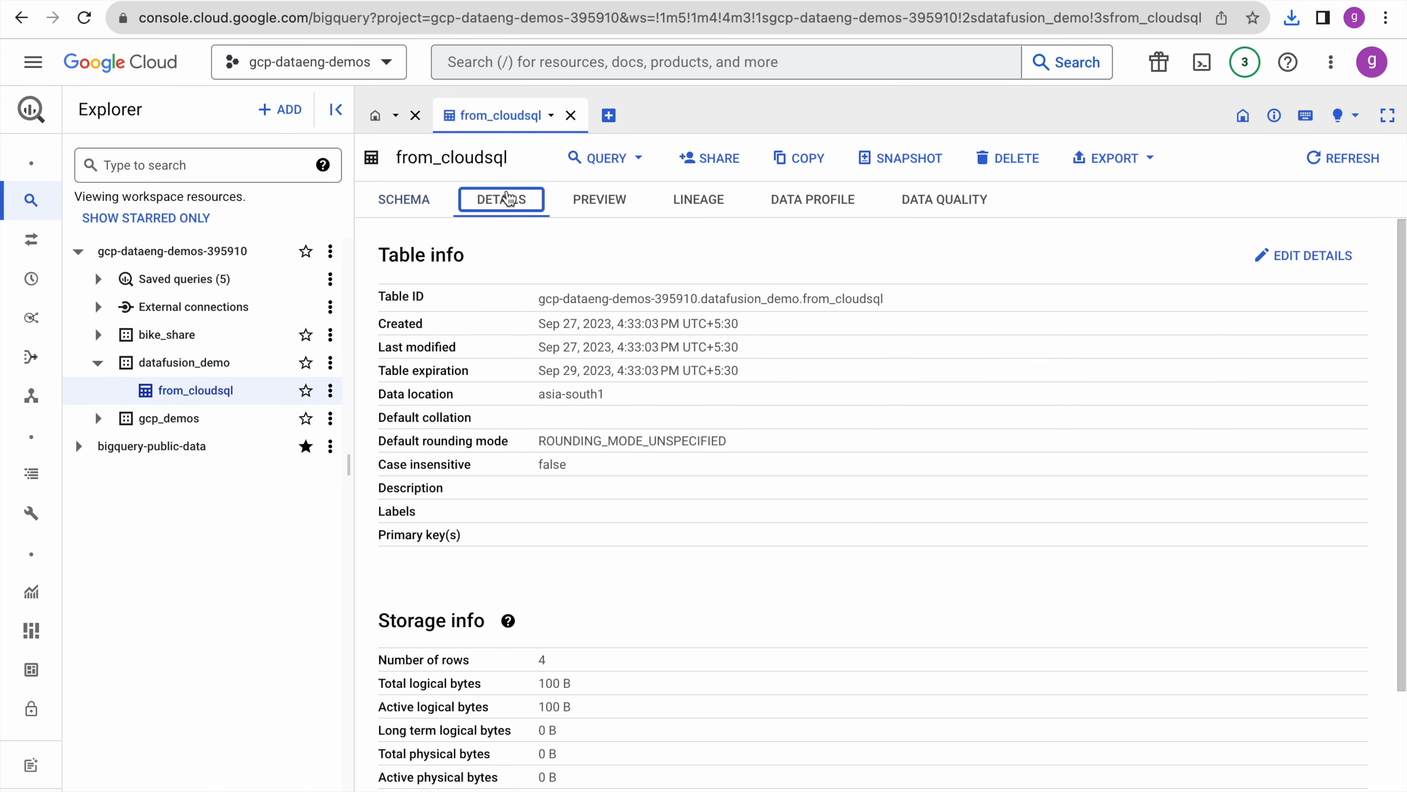
{"action": "left_click", "coordinate": [603, 206]}
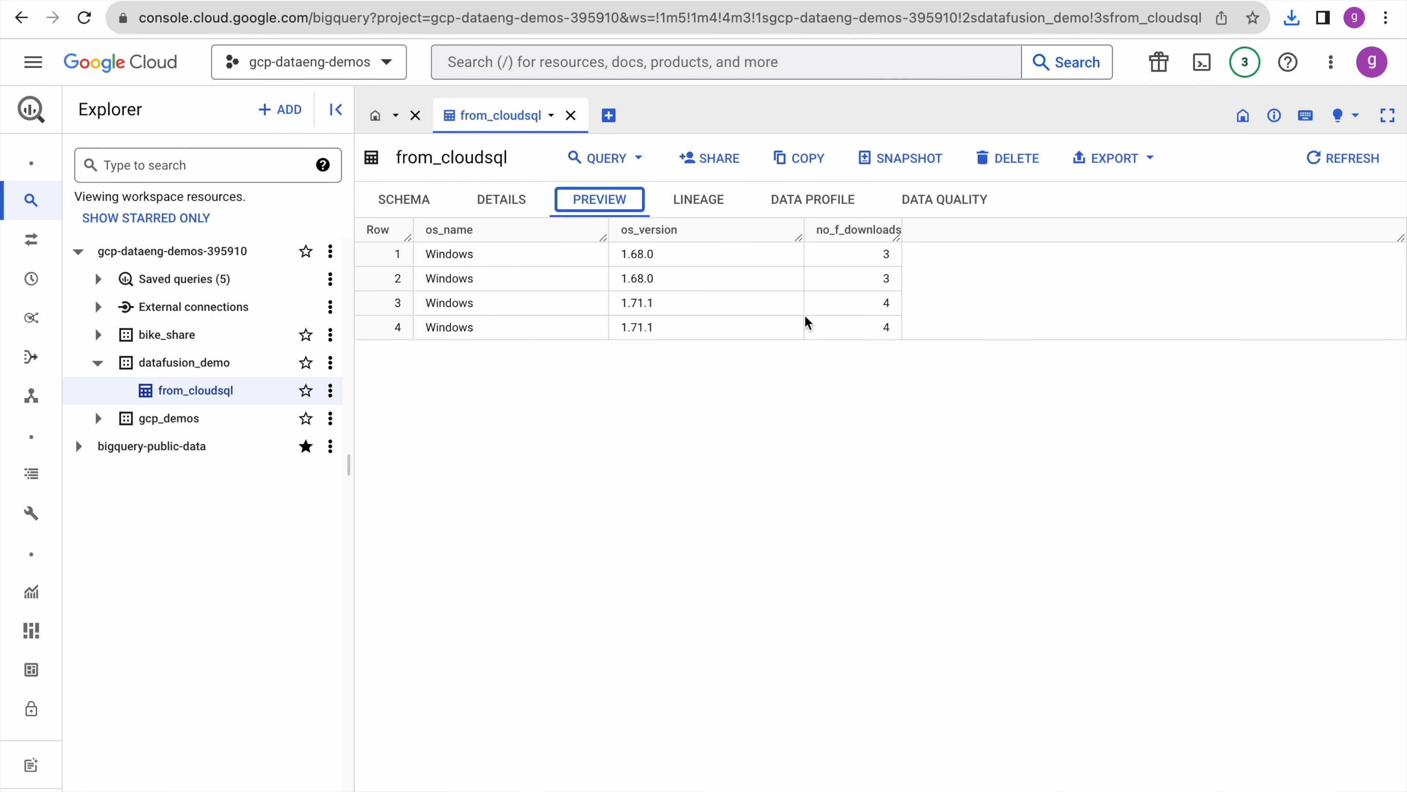
- Close the BigQuery sink properties back on the Data Fusion pipeline graph
{"action": "key", "text": "ctrl+shift+Tab"}
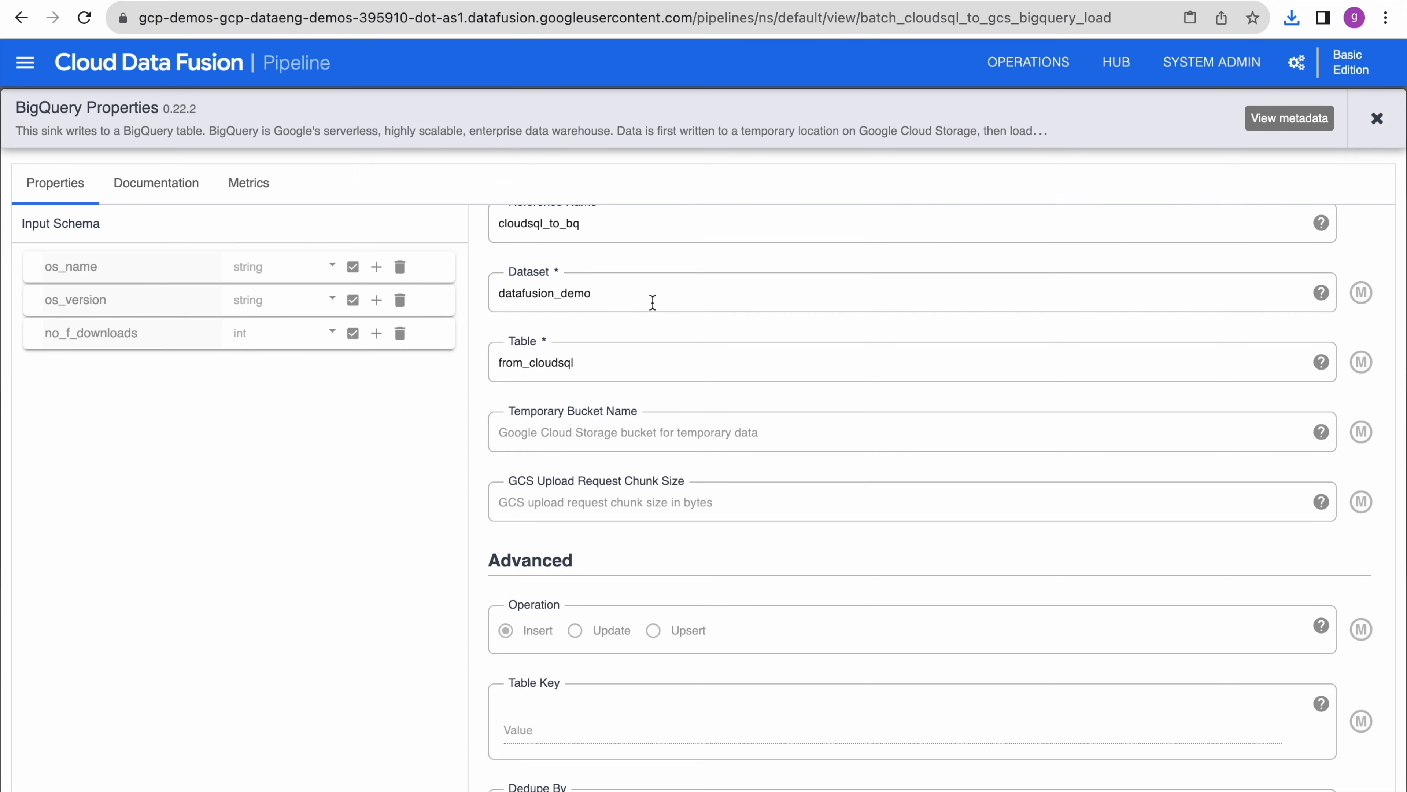
{"action": "left_click", "coordinate": [1377, 118]}
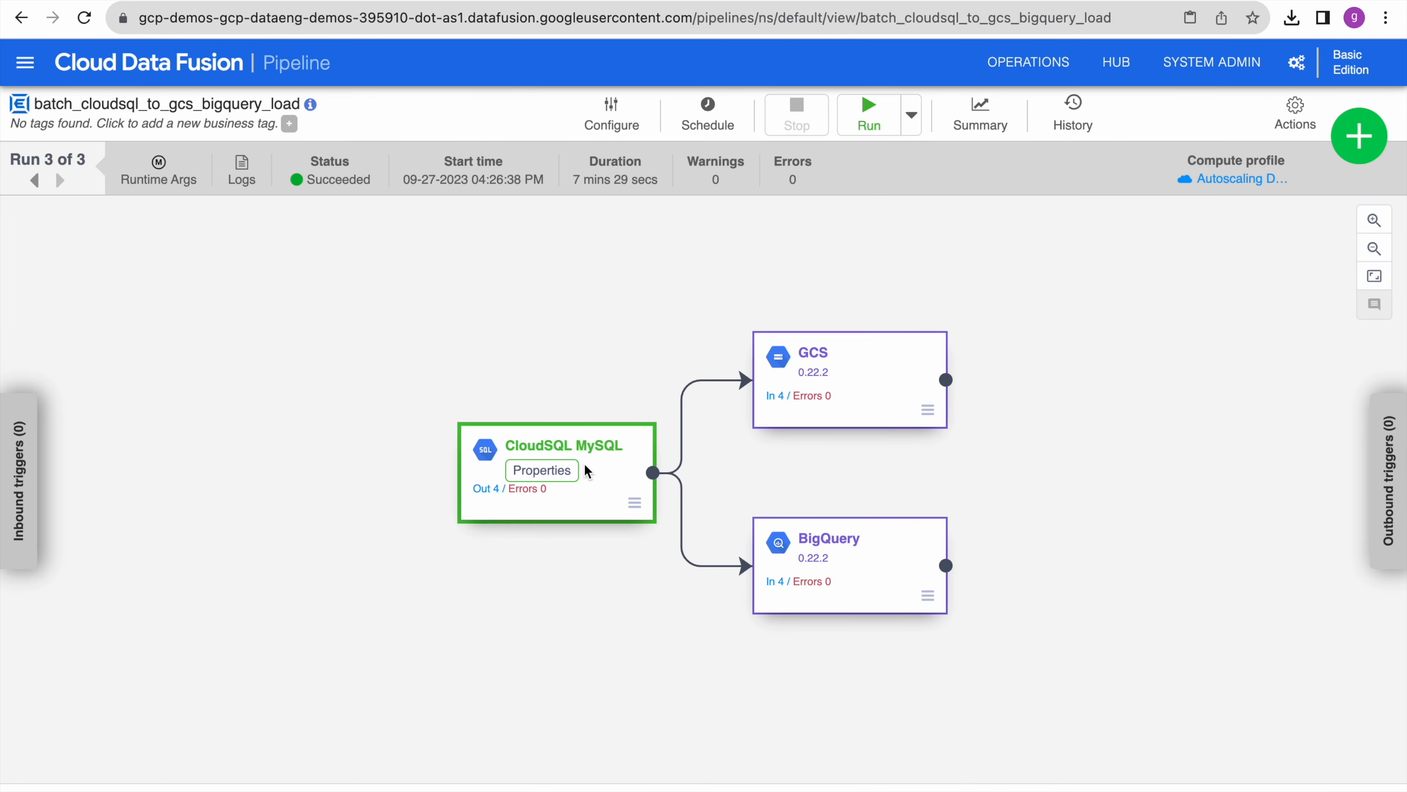
{"action": "mouse_move", "coordinate": [821, 596]}
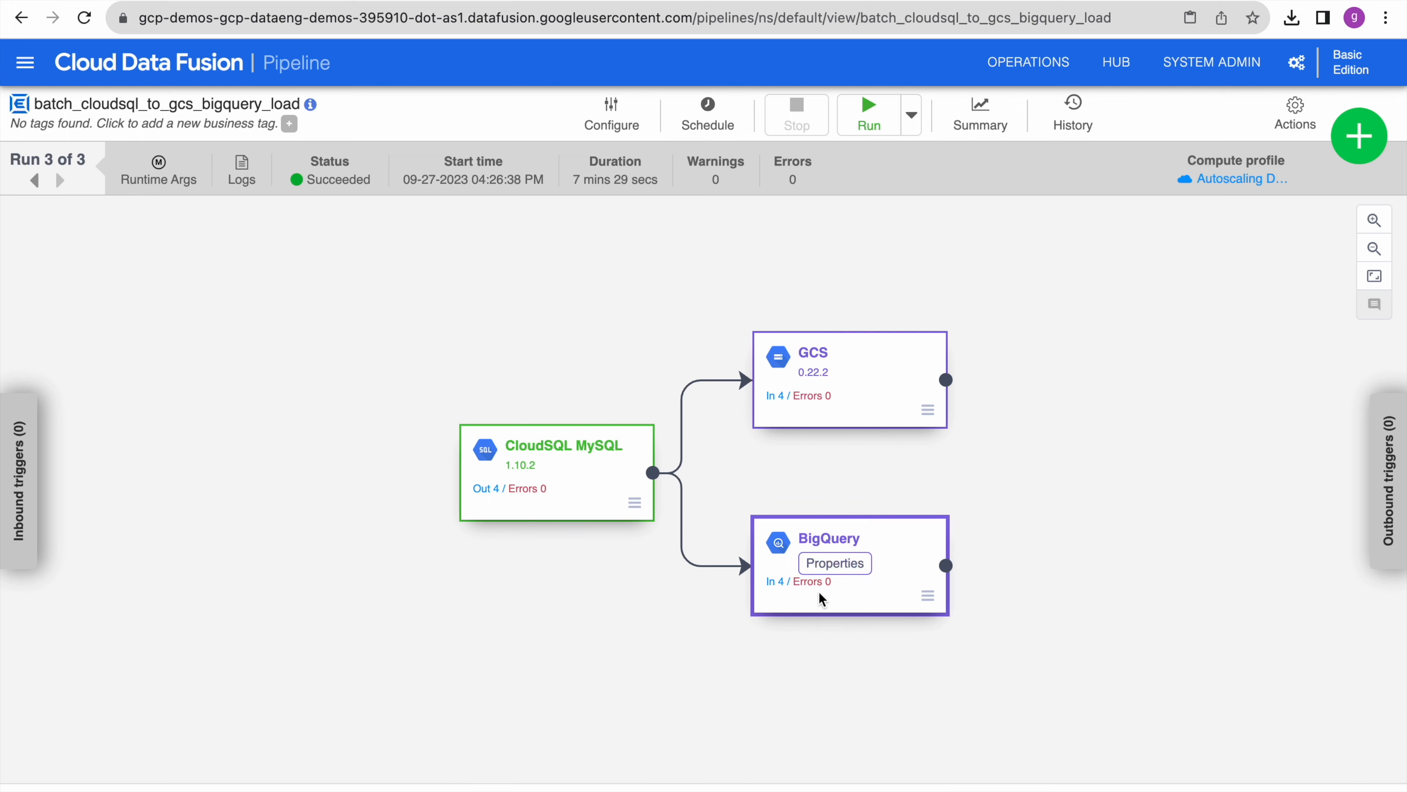
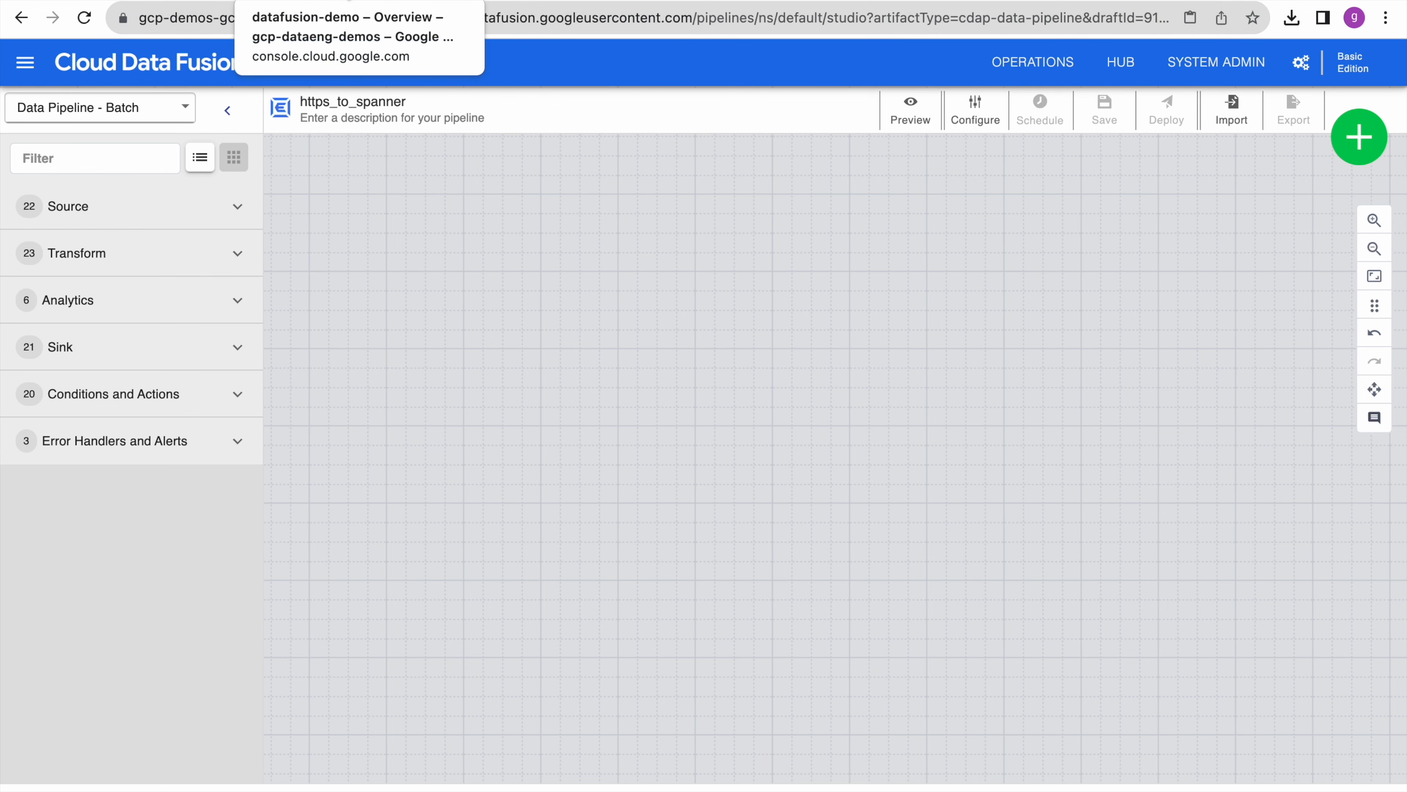
- Check the Spanner datafusion-demo overview, then expand and browse the Studio's Source plugin list
{"action": "left_click", "coordinate": [349, 0]}
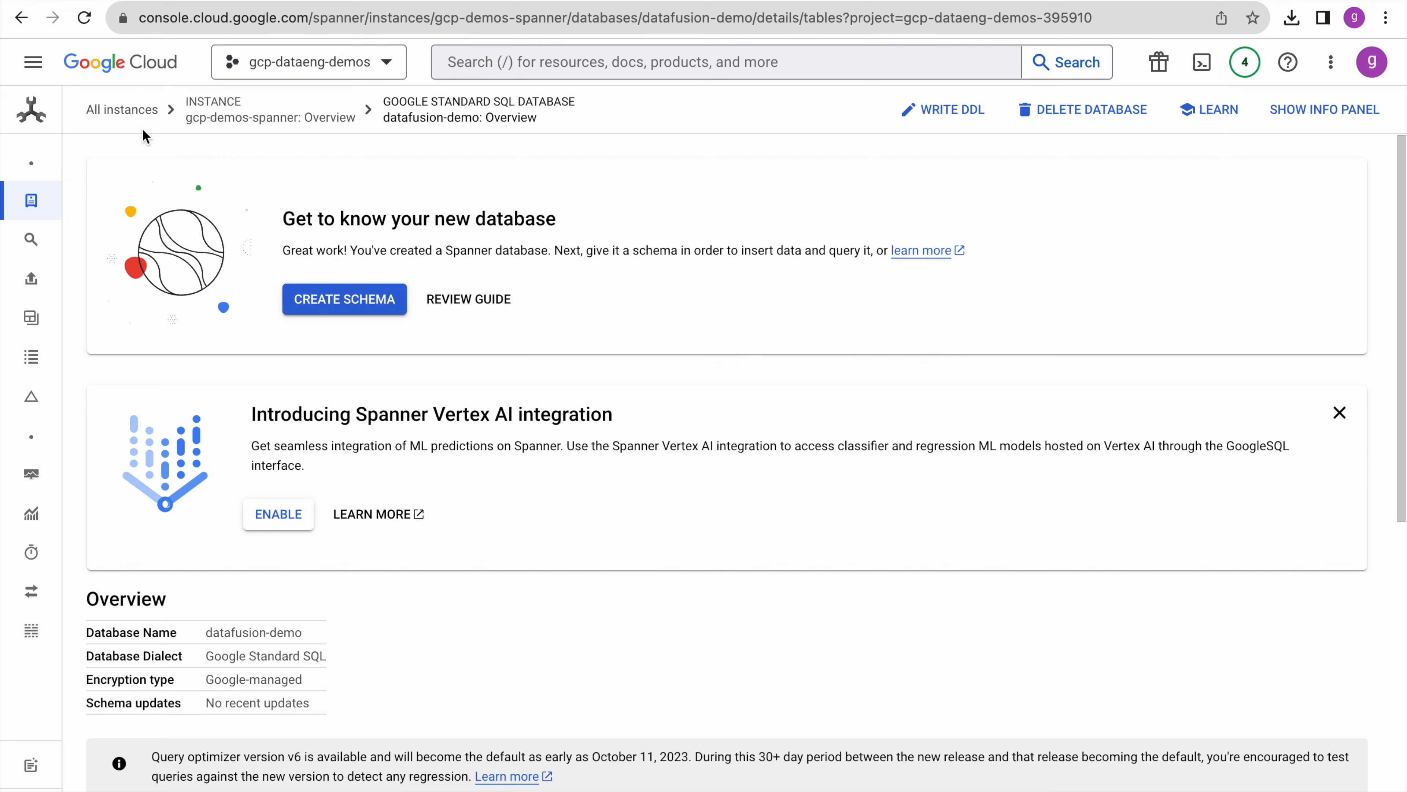
{"action": "mouse_move", "coordinate": [64, 133]}
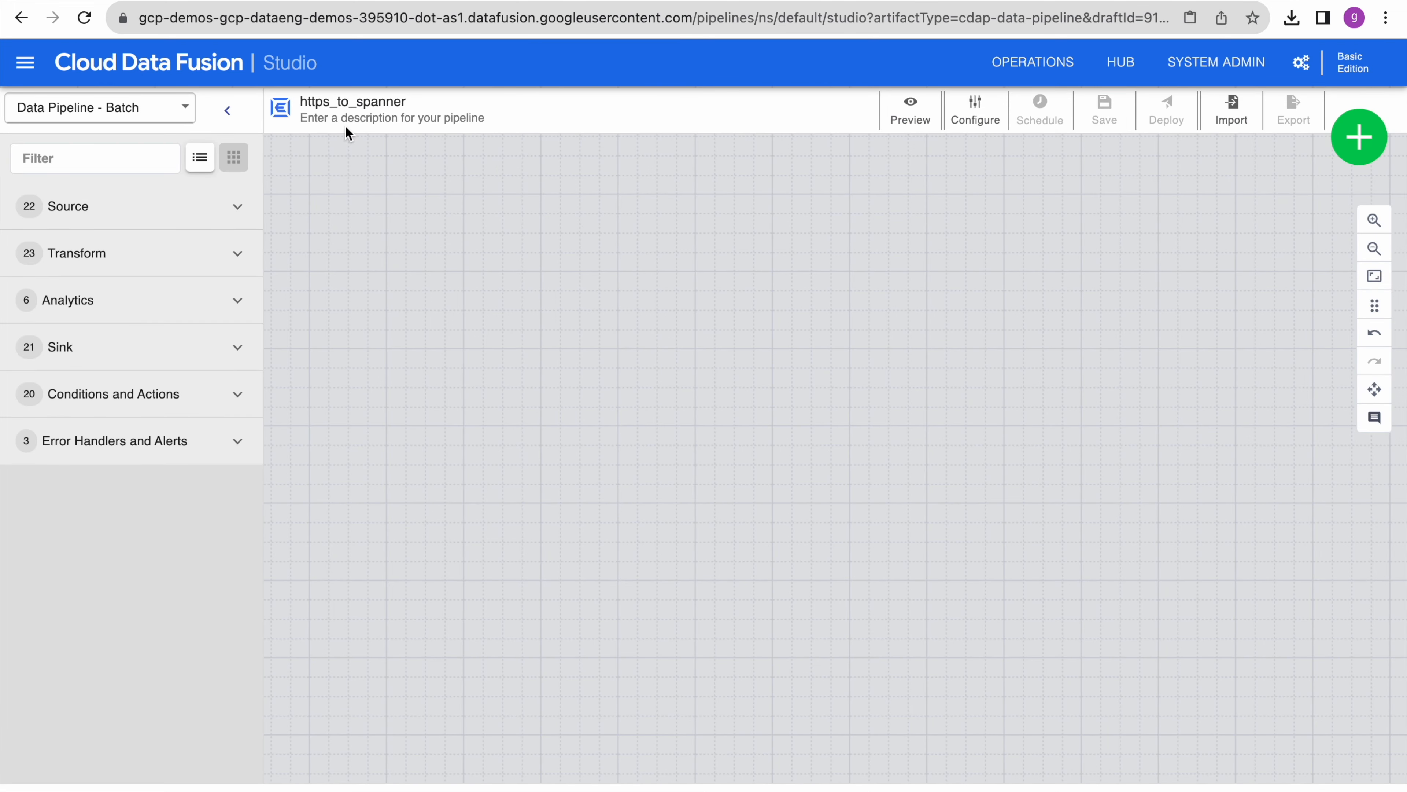
{"action": "left_click", "coordinate": [239, 208]}
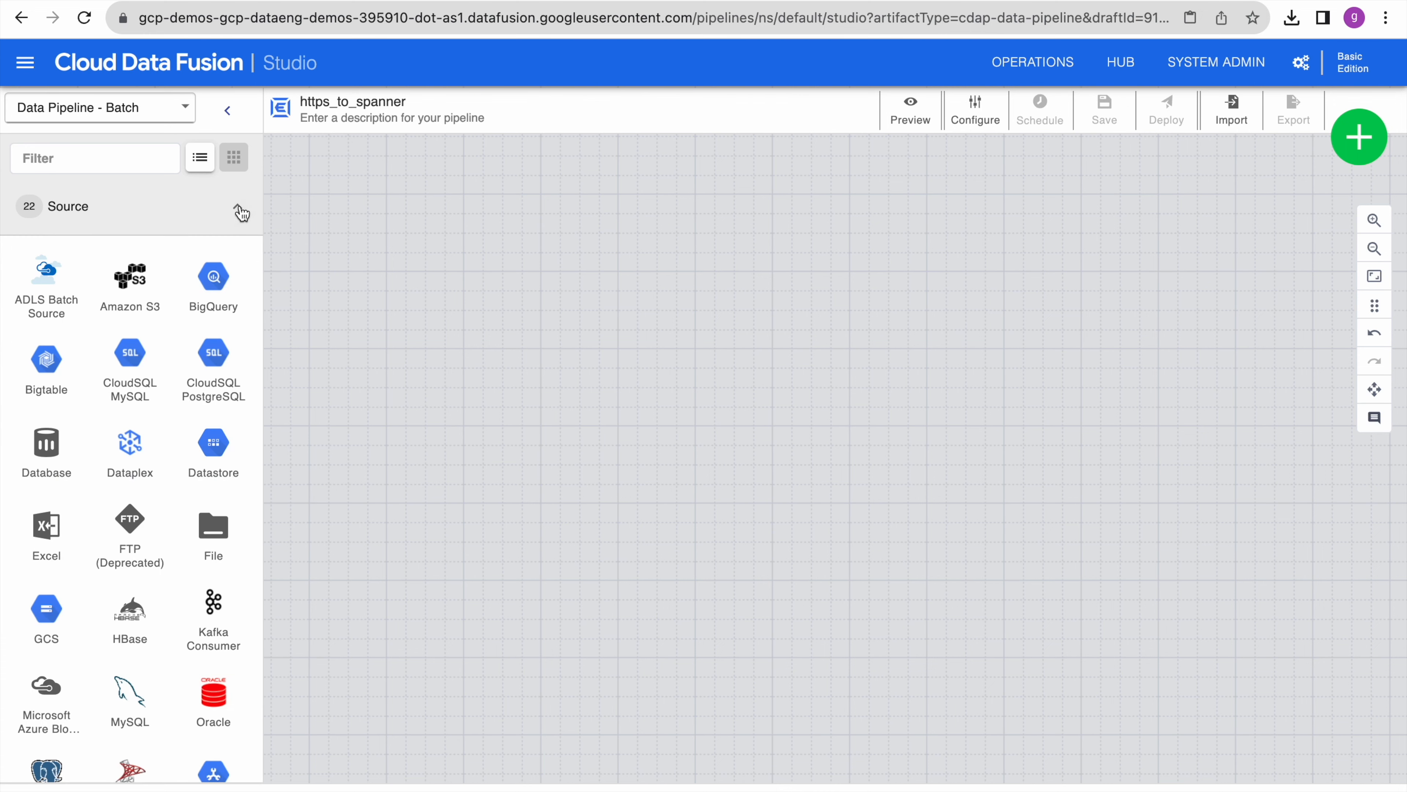
{"action": "scroll", "coordinate": [181, 507], "scroll_direction": "down", "scroll_amount": 5}
{"action": "scroll", "coordinate": [180, 506], "scroll_direction": "up", "scroll_amount": 4}
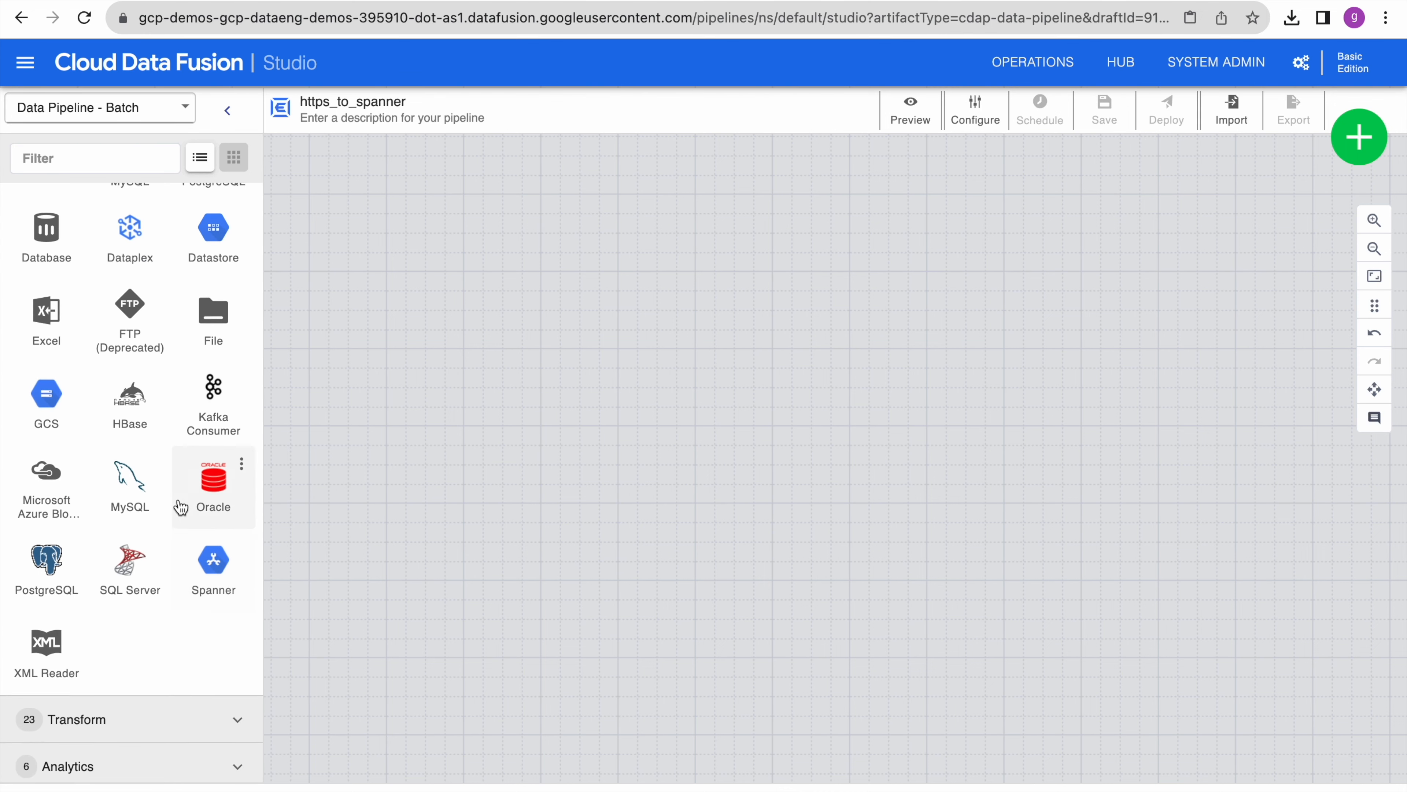
{"action": "scroll", "coordinate": [181, 506], "scroll_direction": "up", "scroll_amount": 3}
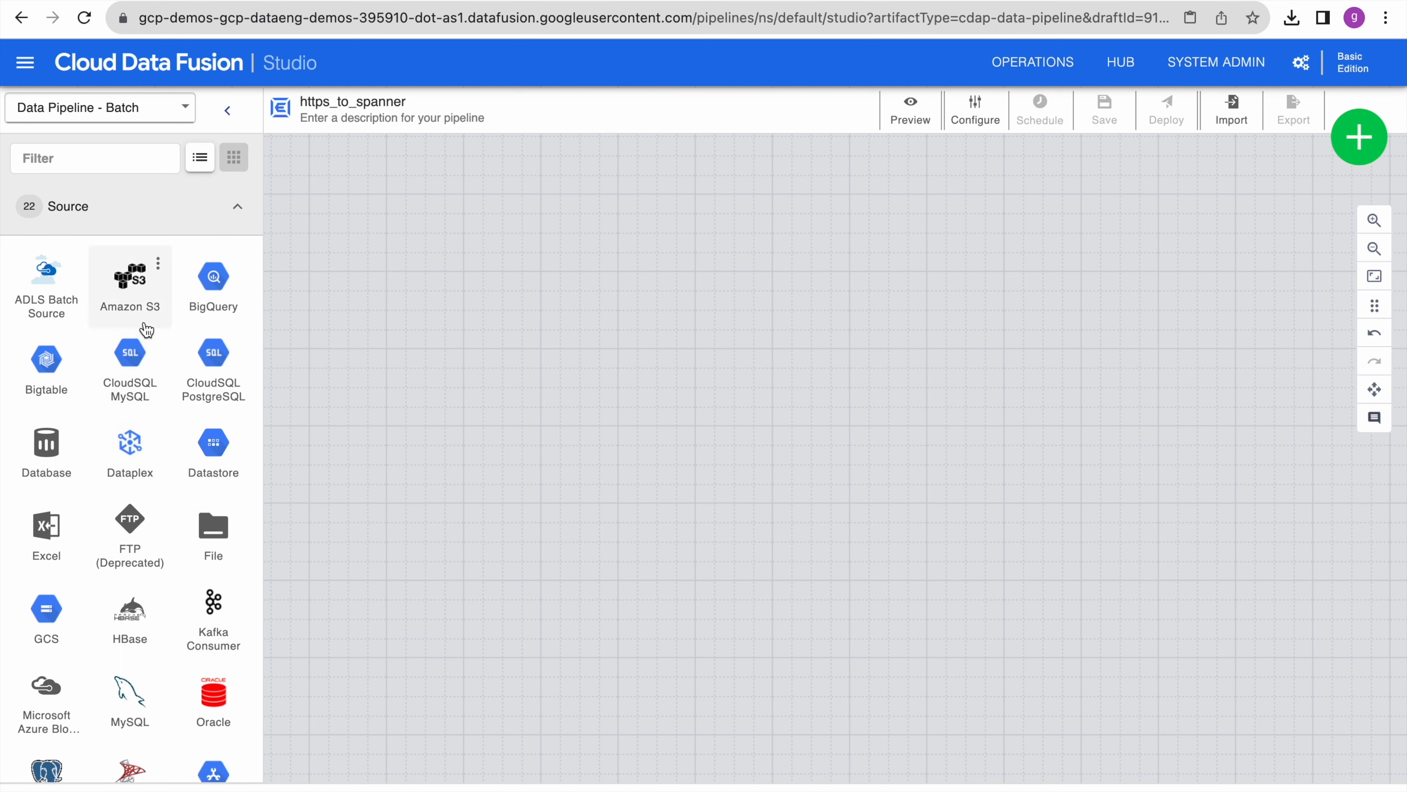
{"action": "scroll", "coordinate": [149, 653], "scroll_direction": "down", "scroll_amount": 3}
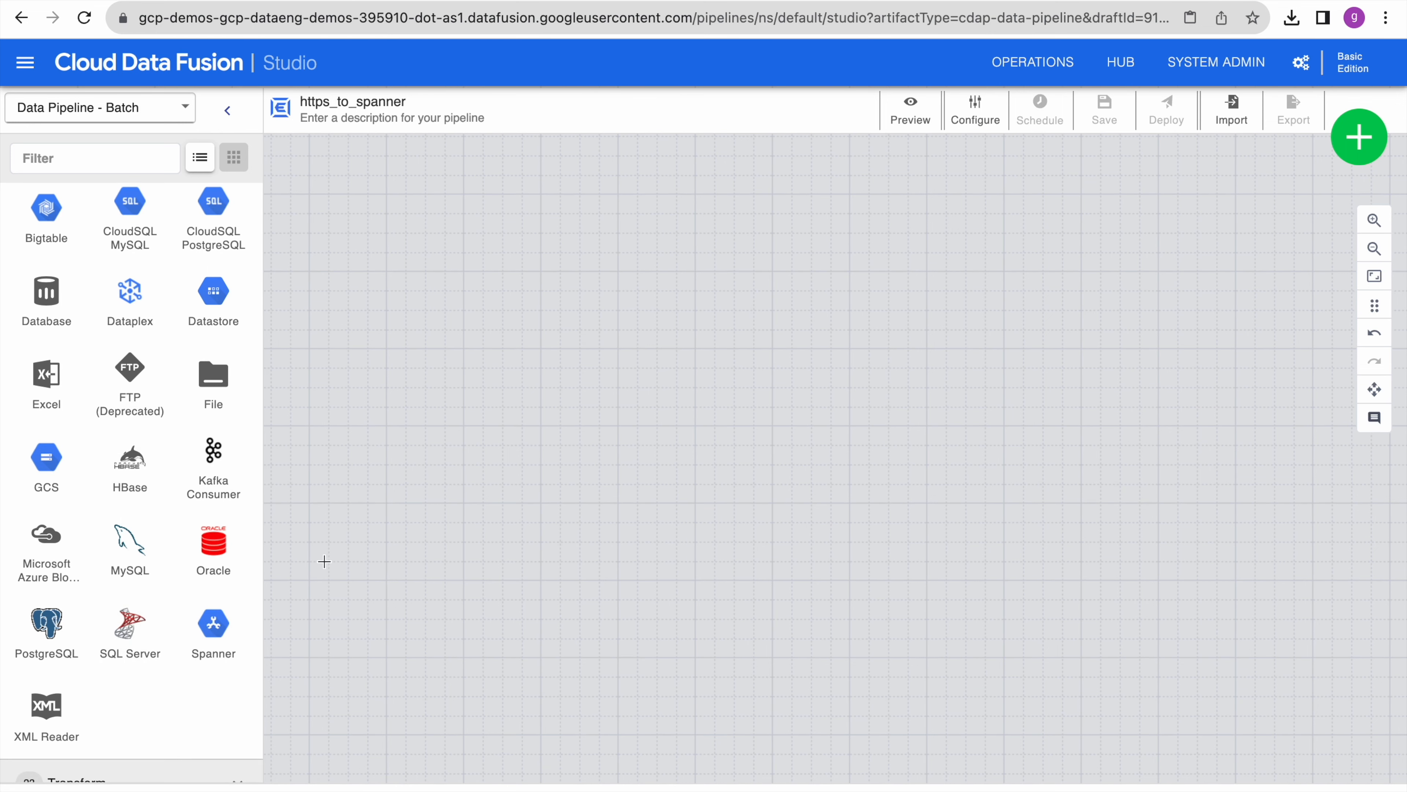
{"action": "scroll", "coordinate": [197, 410], "scroll_direction": "up", "scroll_amount": 3}
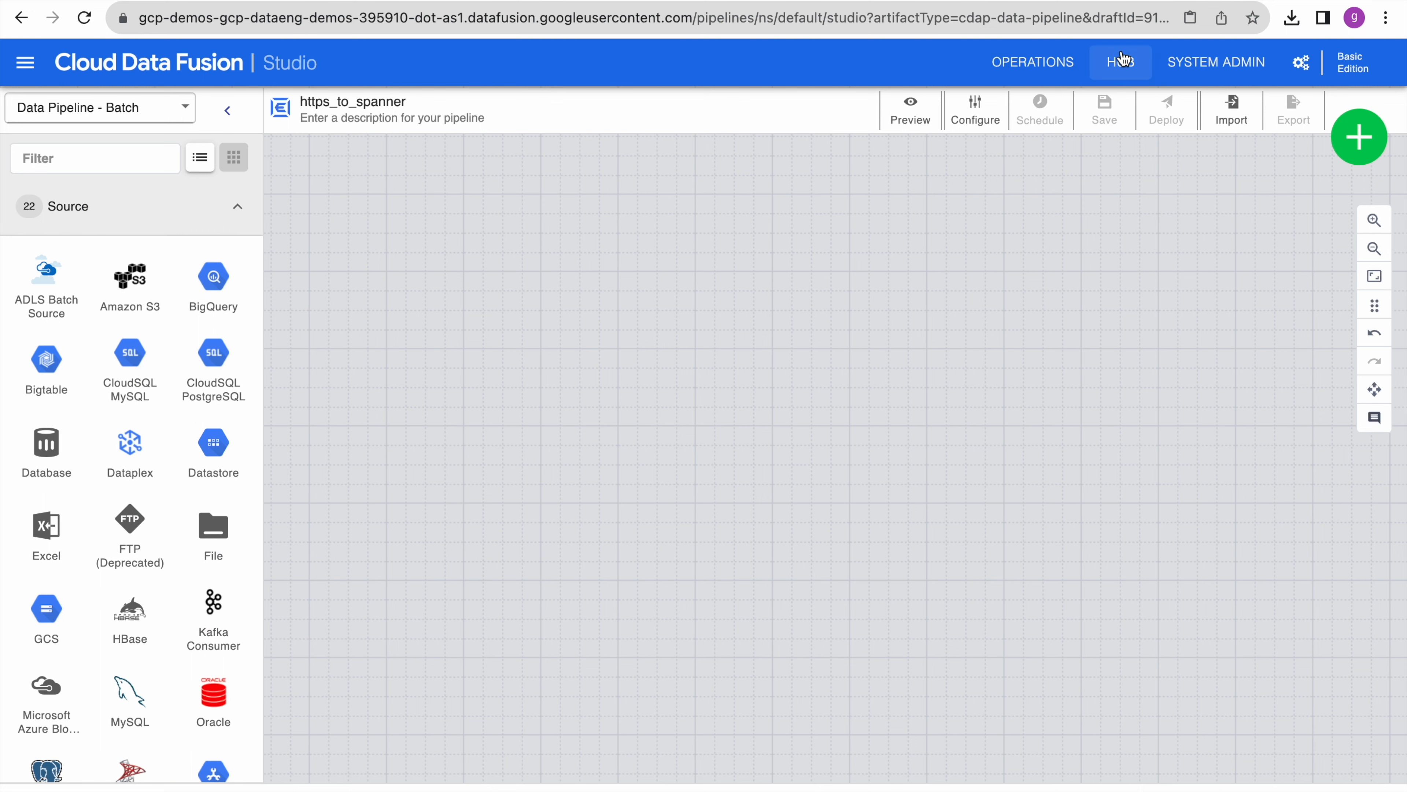
- Deploy the HTTP 1.3.5 plugin from the Hub and return to the Studio
{"action": "left_click", "coordinate": [1133, 71]}
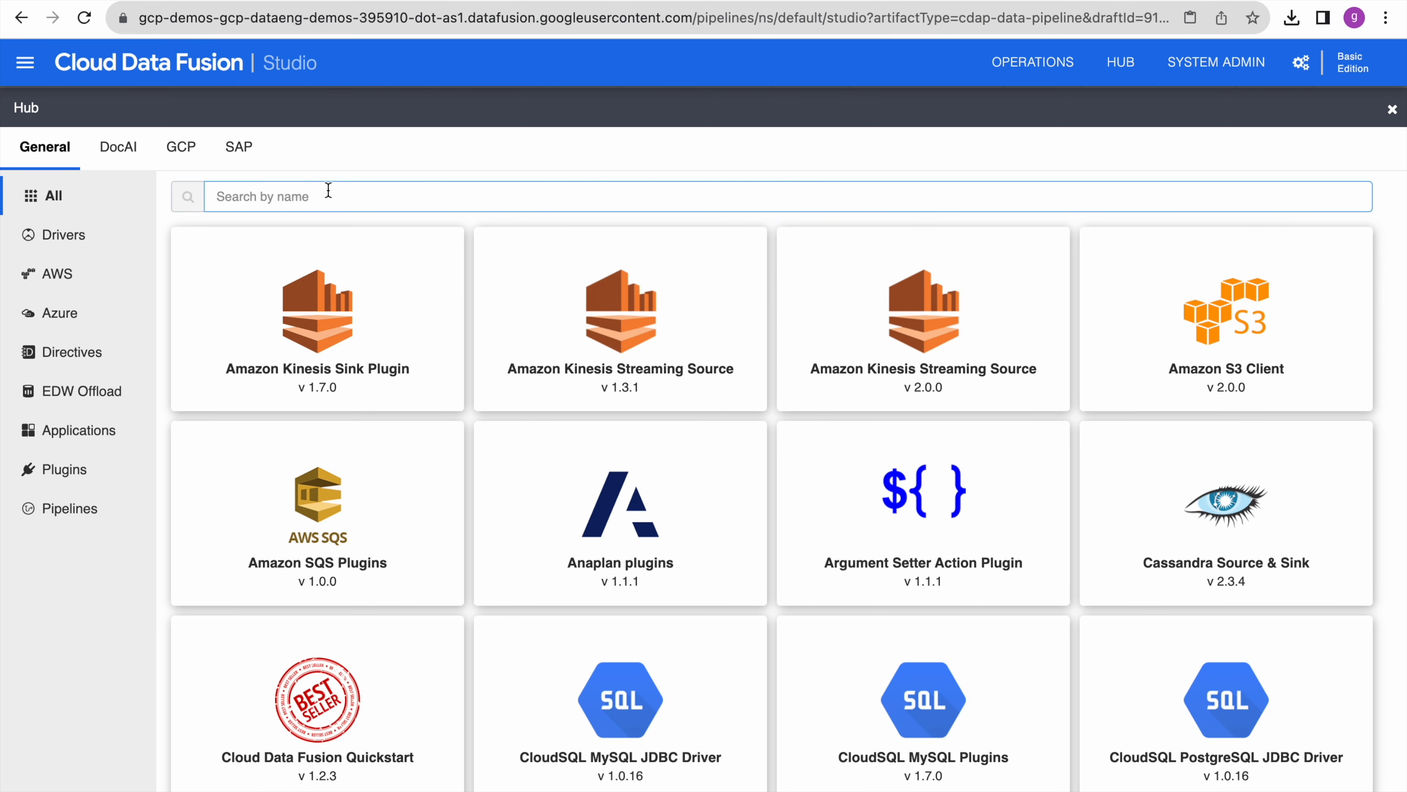
{"action": "type", "text": "htt"}
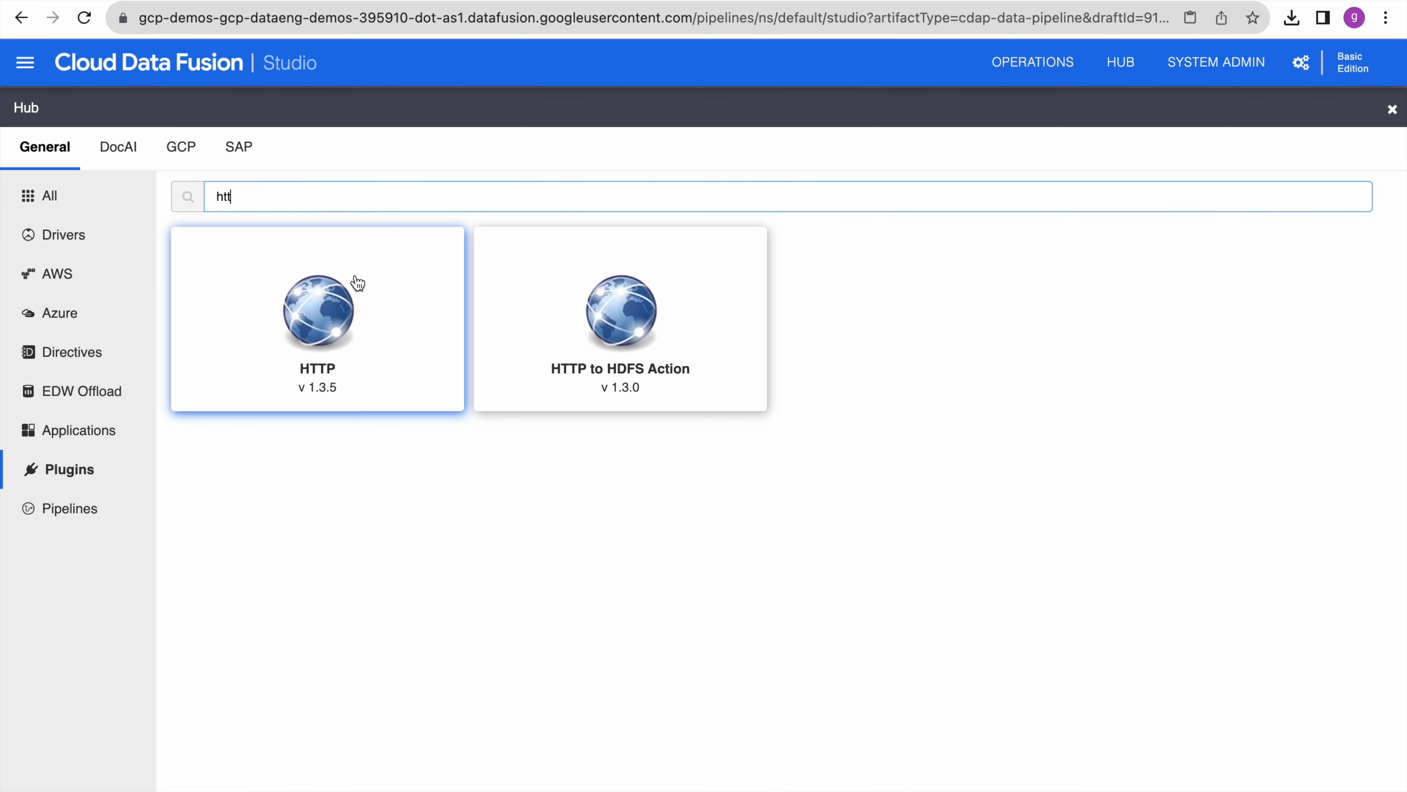
{"action": "key", "text": "BackSpace"}
{"action": "key", "text": "BackSpace"}
{"action": "key", "text": "BackSpace"}
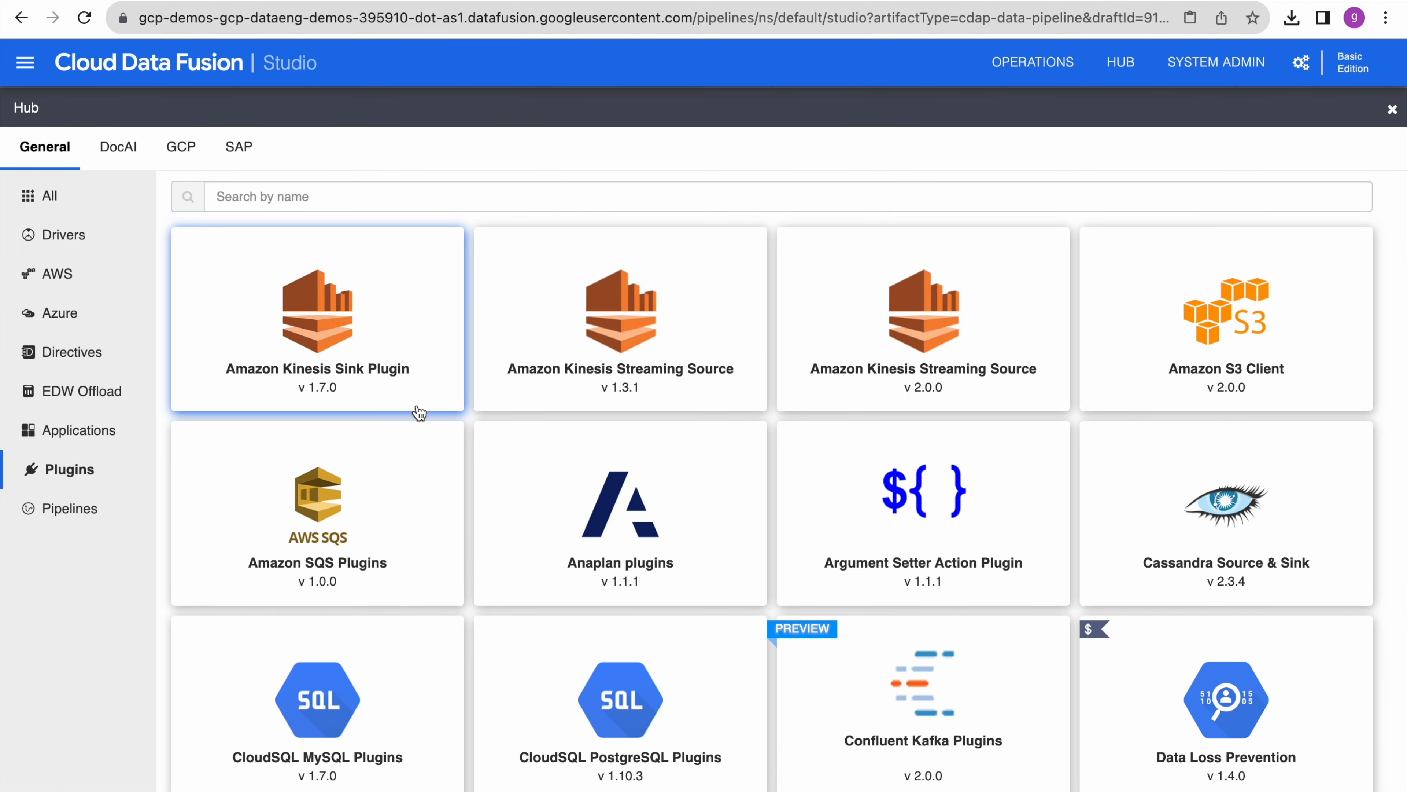
{"action": "scroll", "coordinate": [419, 413], "scroll_direction": "down", "scroll_amount": 5}
{"action": "scroll", "coordinate": [419, 413], "scroll_direction": "down", "scroll_amount": 3}
{"action": "scroll", "coordinate": [419, 413], "scroll_direction": "down", "scroll_amount": 15}
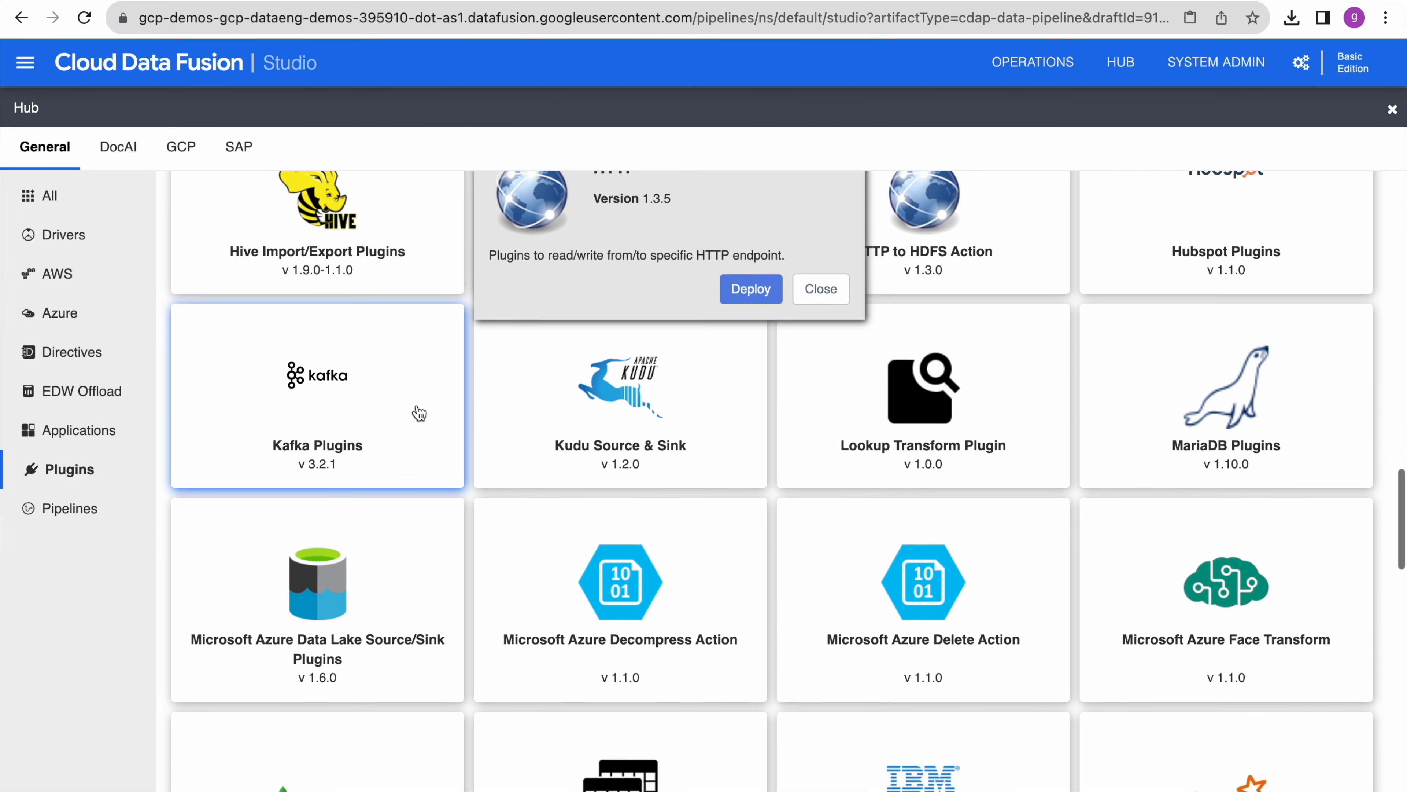
{"action": "scroll", "coordinate": [420, 413], "scroll_direction": "up", "scroll_amount": 3}
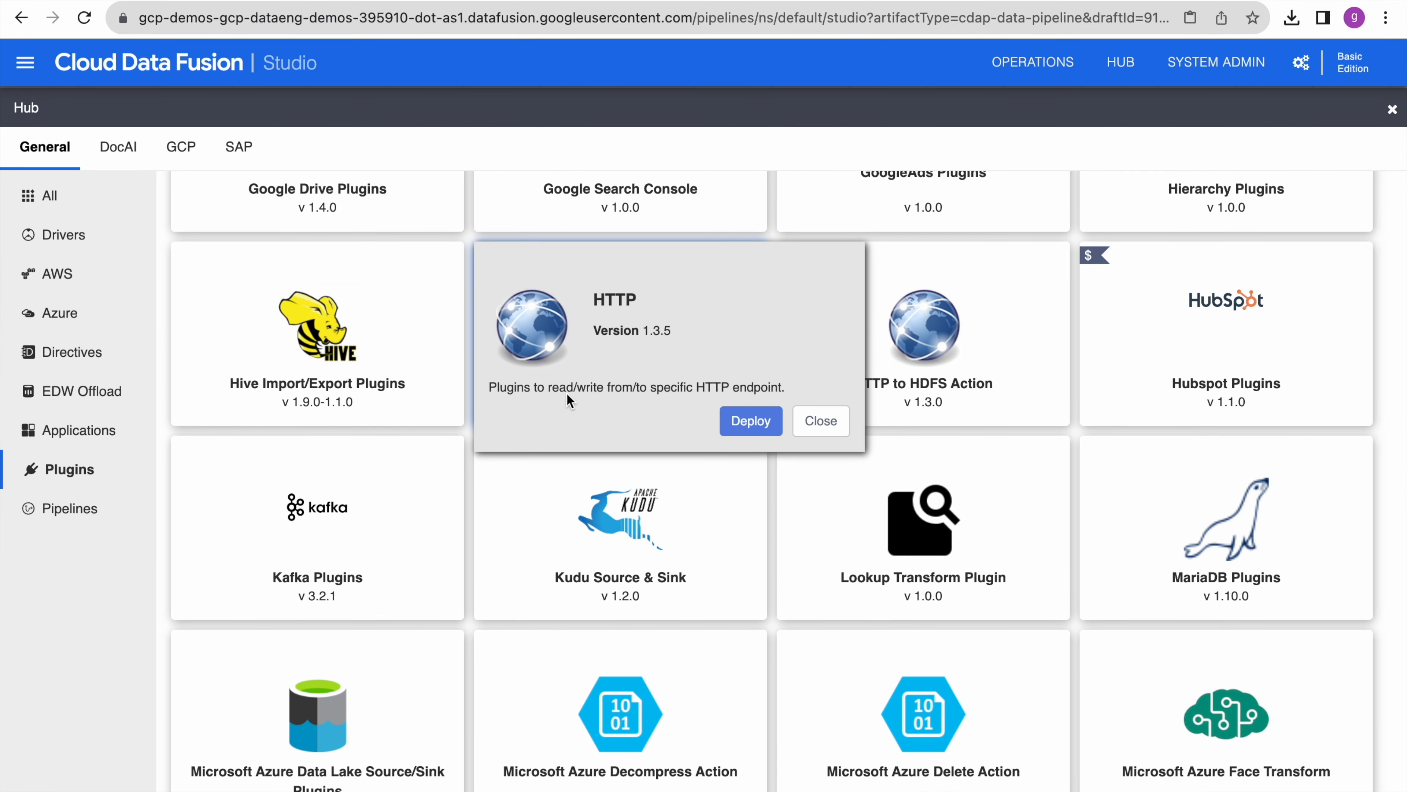
{"action": "left_click", "coordinate": [748, 421]}
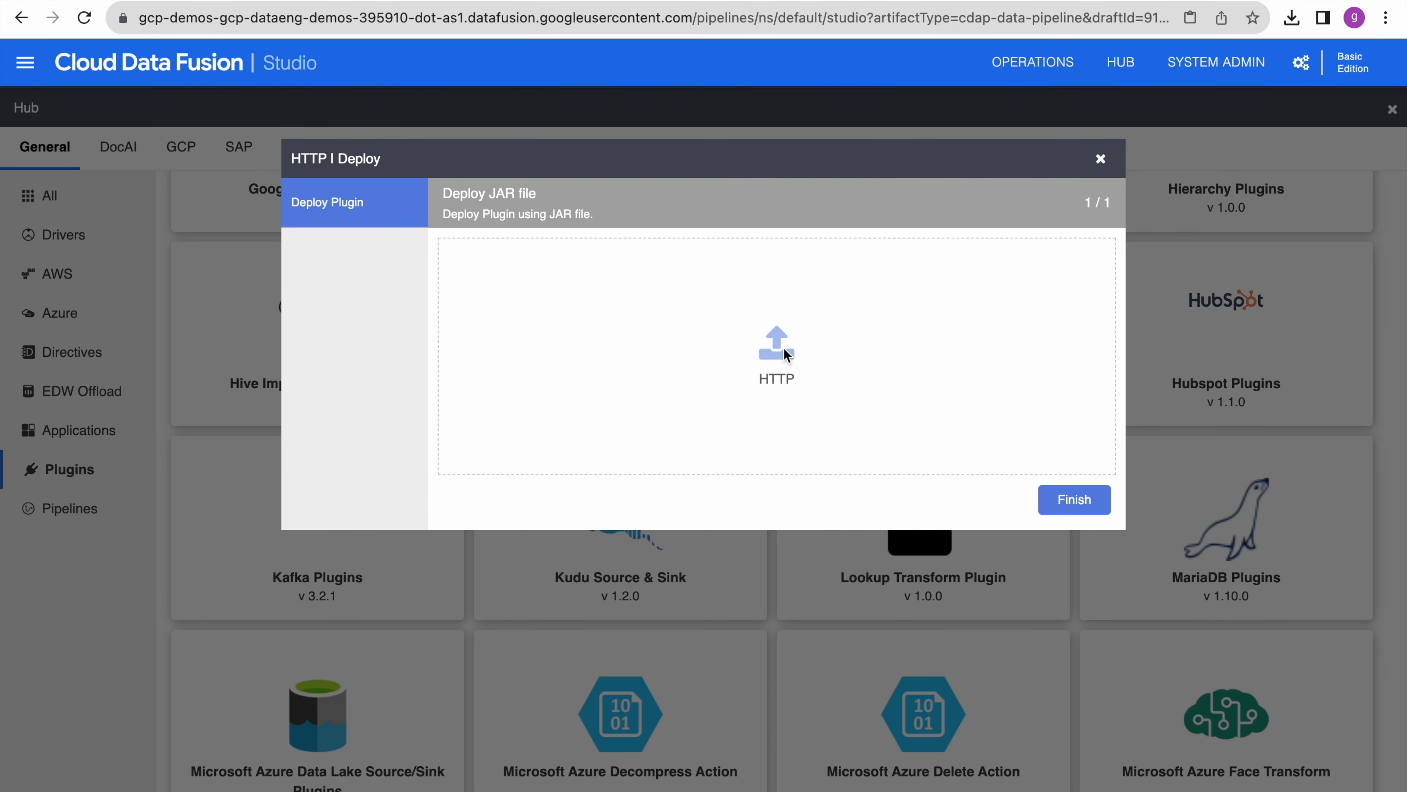
{"action": "left_click", "coordinate": [1076, 501]}
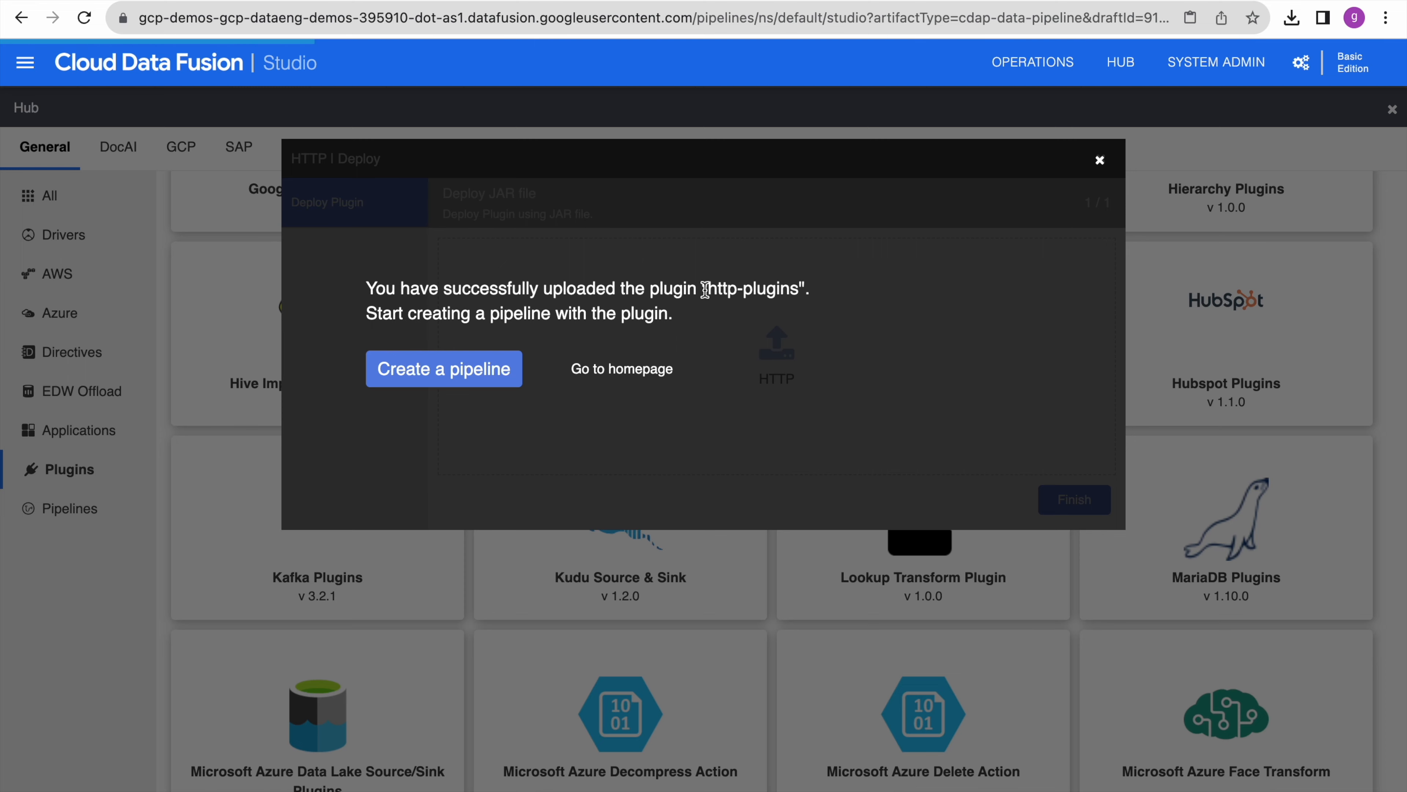
{"action": "left_click", "coordinate": [1100, 160]}
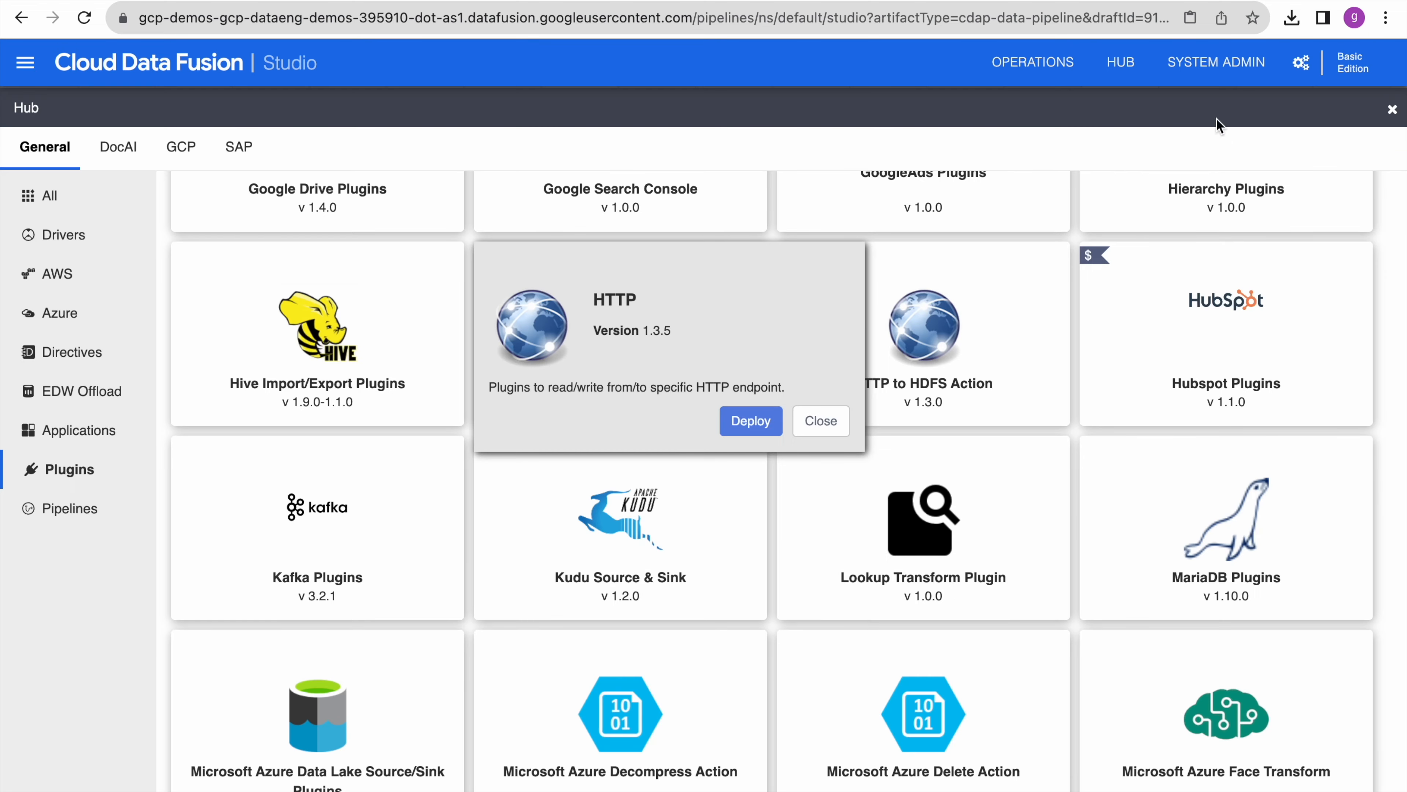
{"action": "left_click", "coordinate": [1392, 109]}
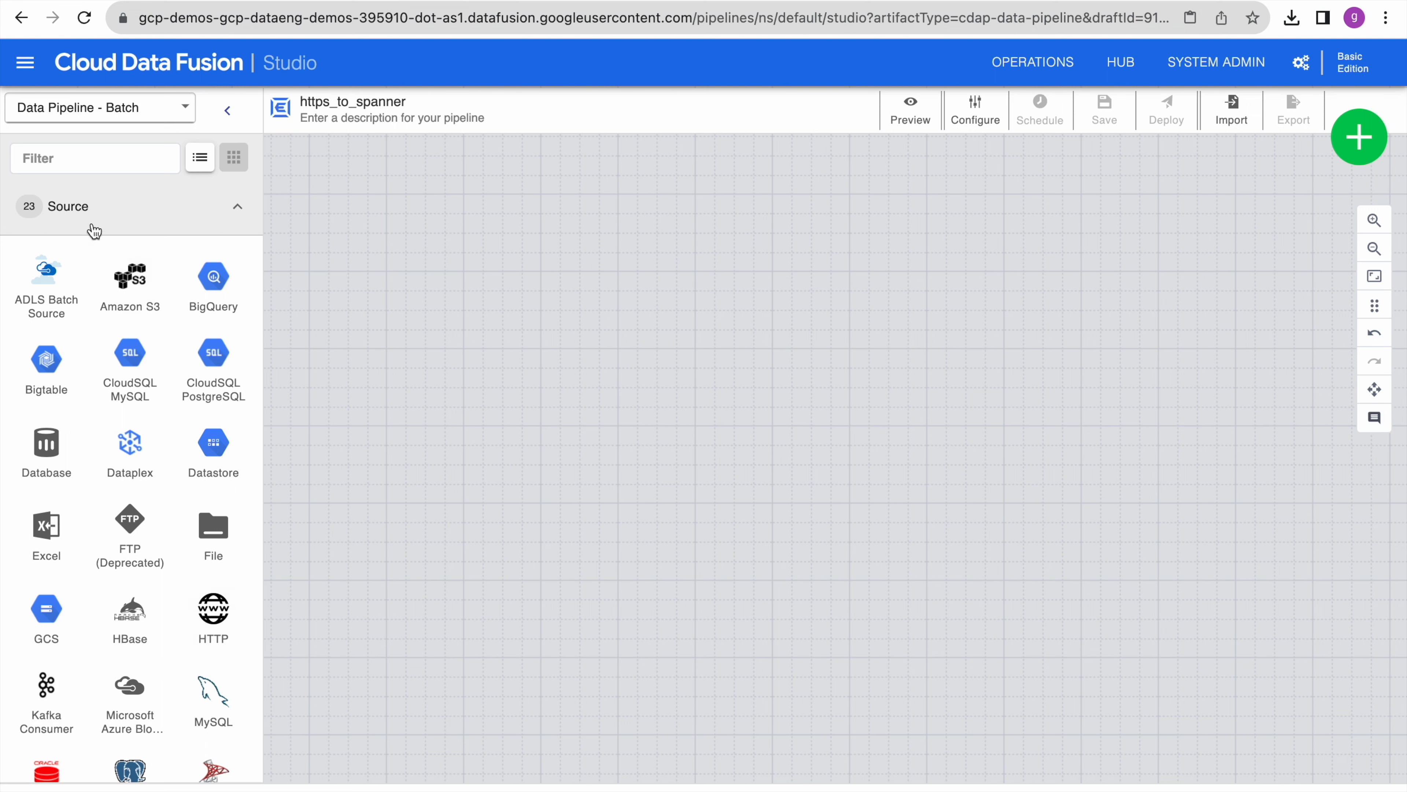
- Place an HTTP source node mid-canvas and keep json as its data format
{"action": "left_click", "coordinate": [216, 615]}
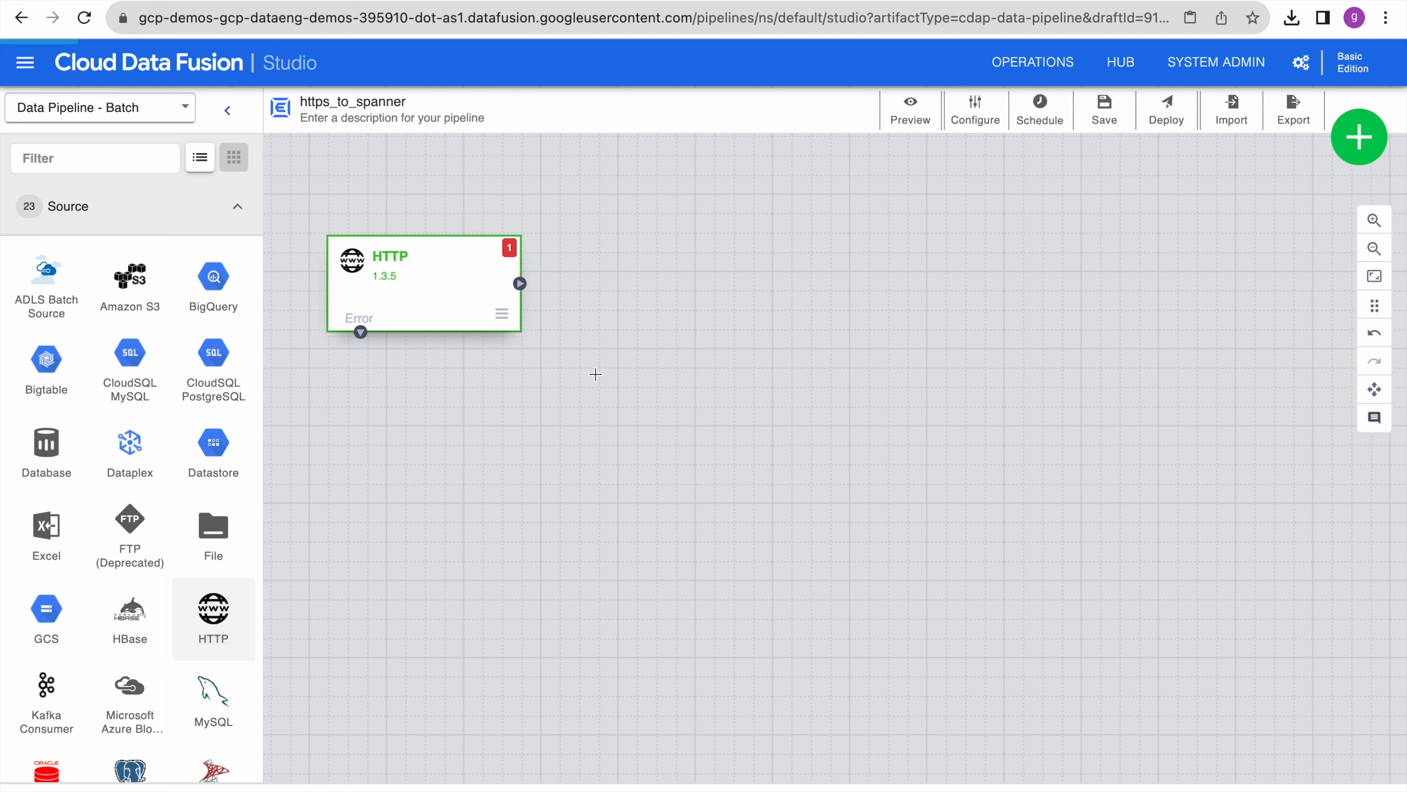
{"action": "left_click_drag", "start_coordinate": [470, 317], "coordinate": [616, 446]}
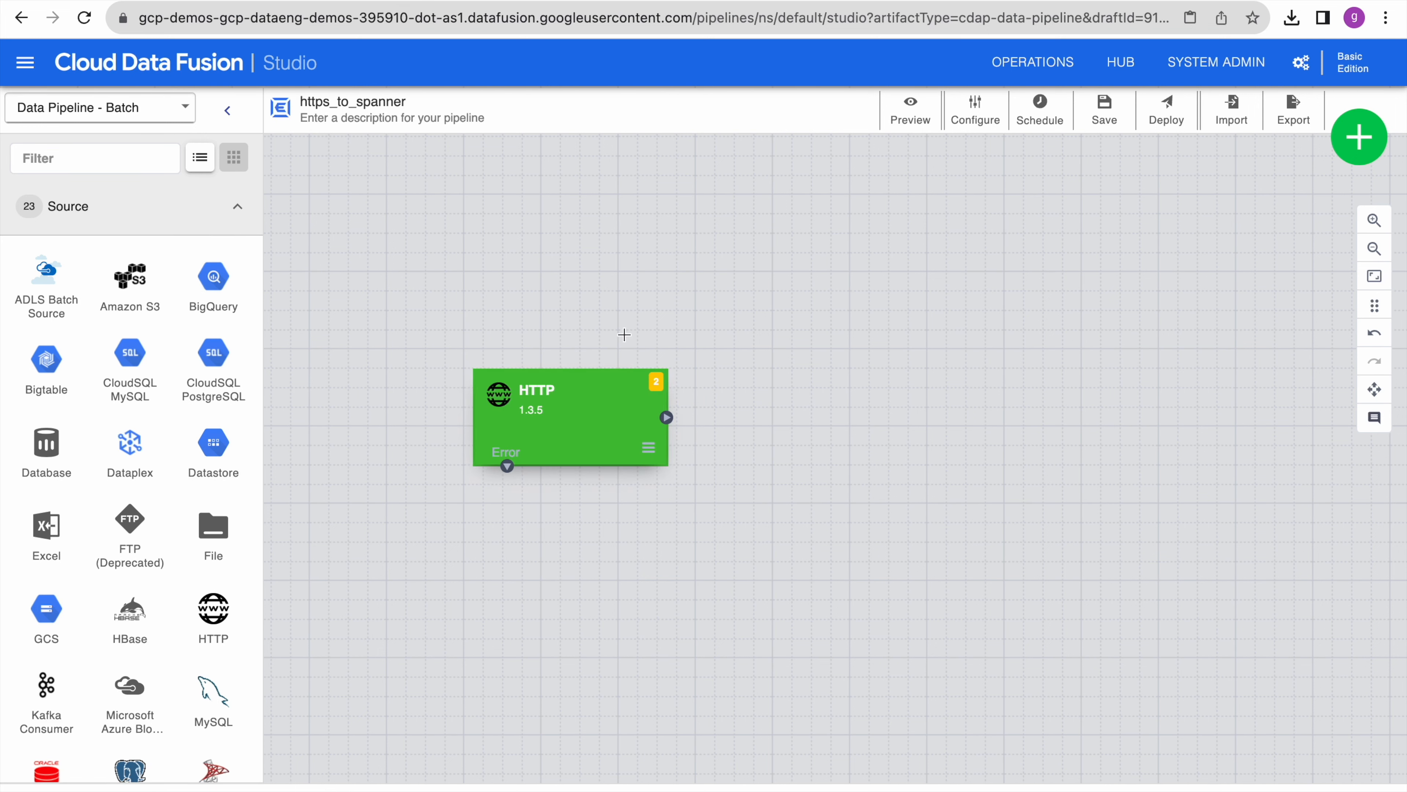
{"action": "mouse_move", "coordinate": [605, 452]}
{"action": "left_click", "coordinate": [572, 424]}
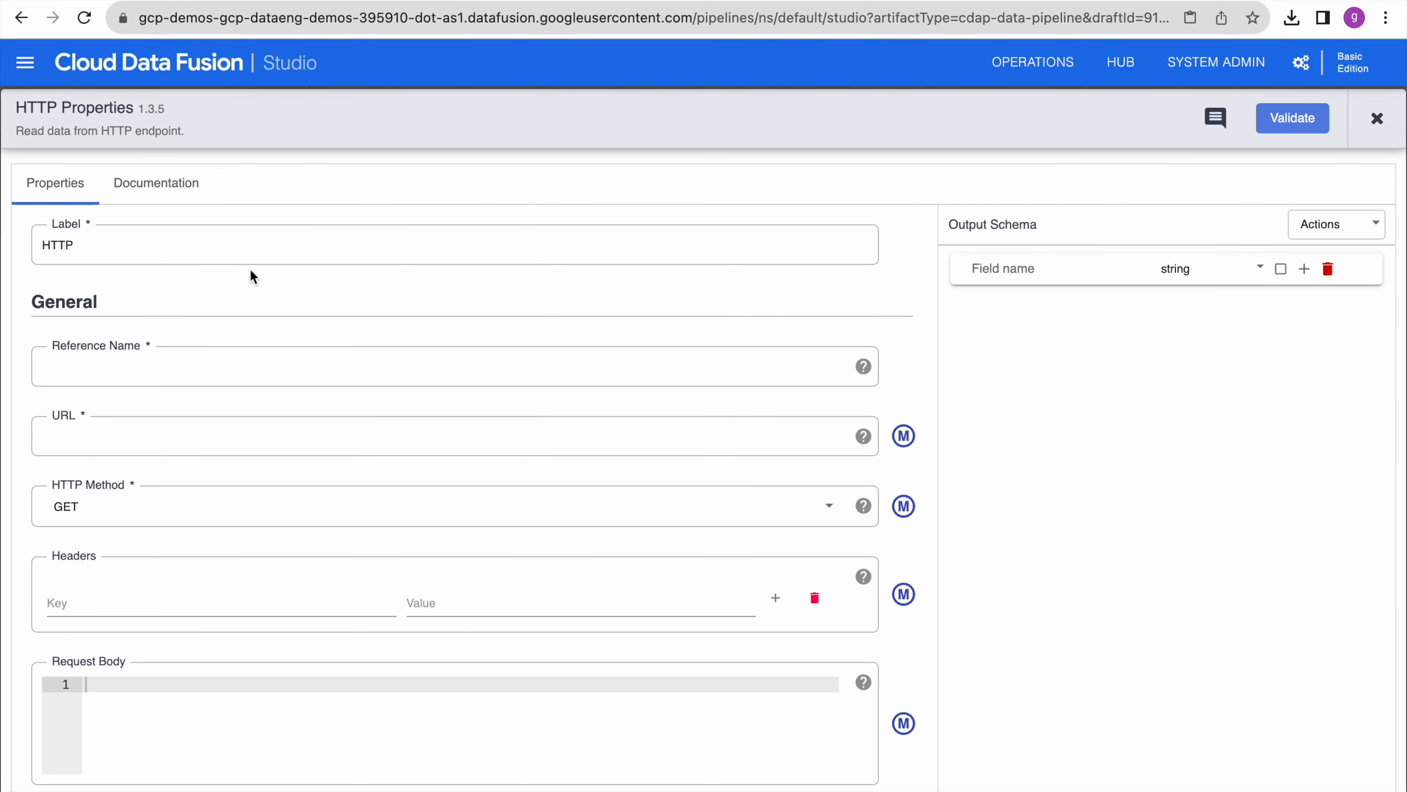
{"action": "scroll", "coordinate": [270, 380], "scroll_direction": "down", "scroll_amount": 5}
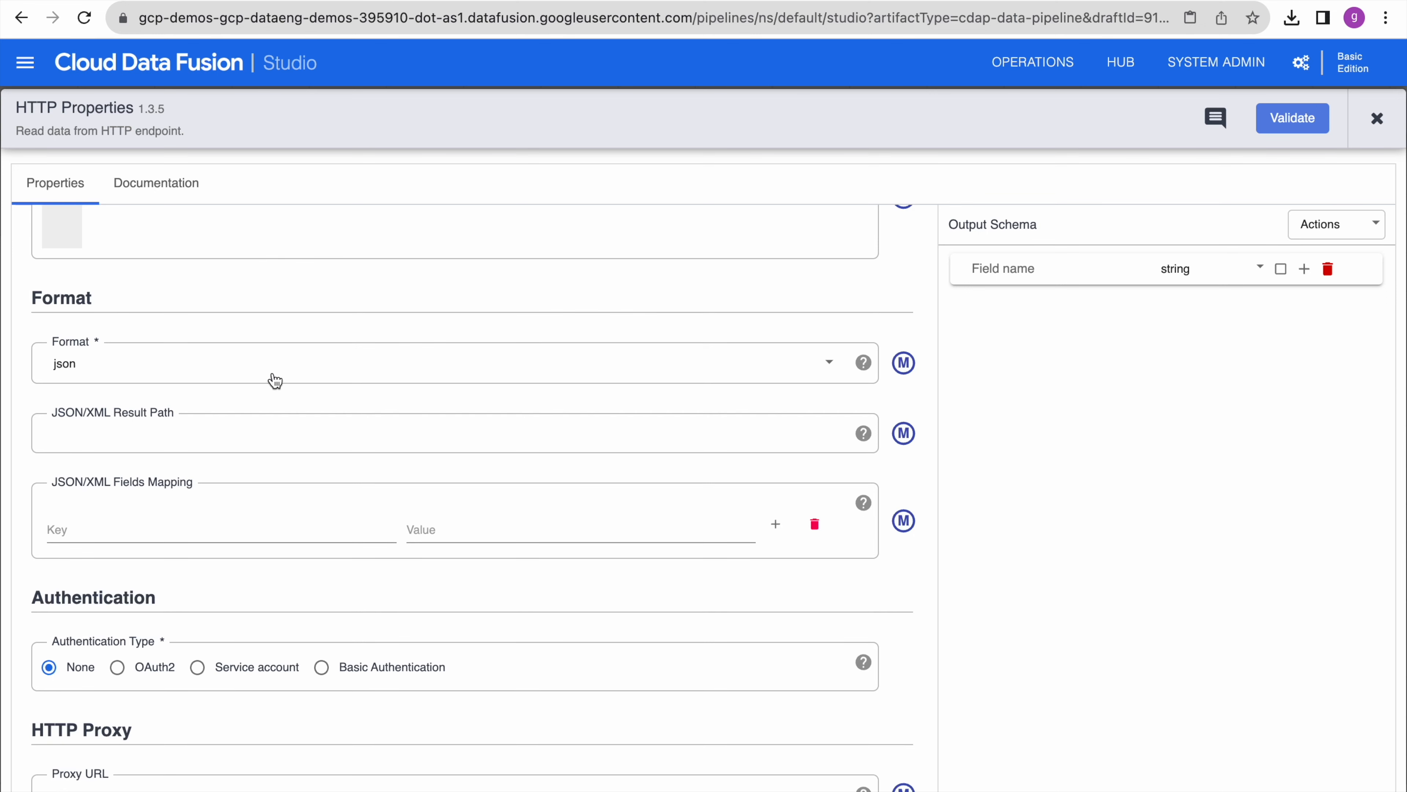
{"action": "left_click", "coordinate": [270, 381]}
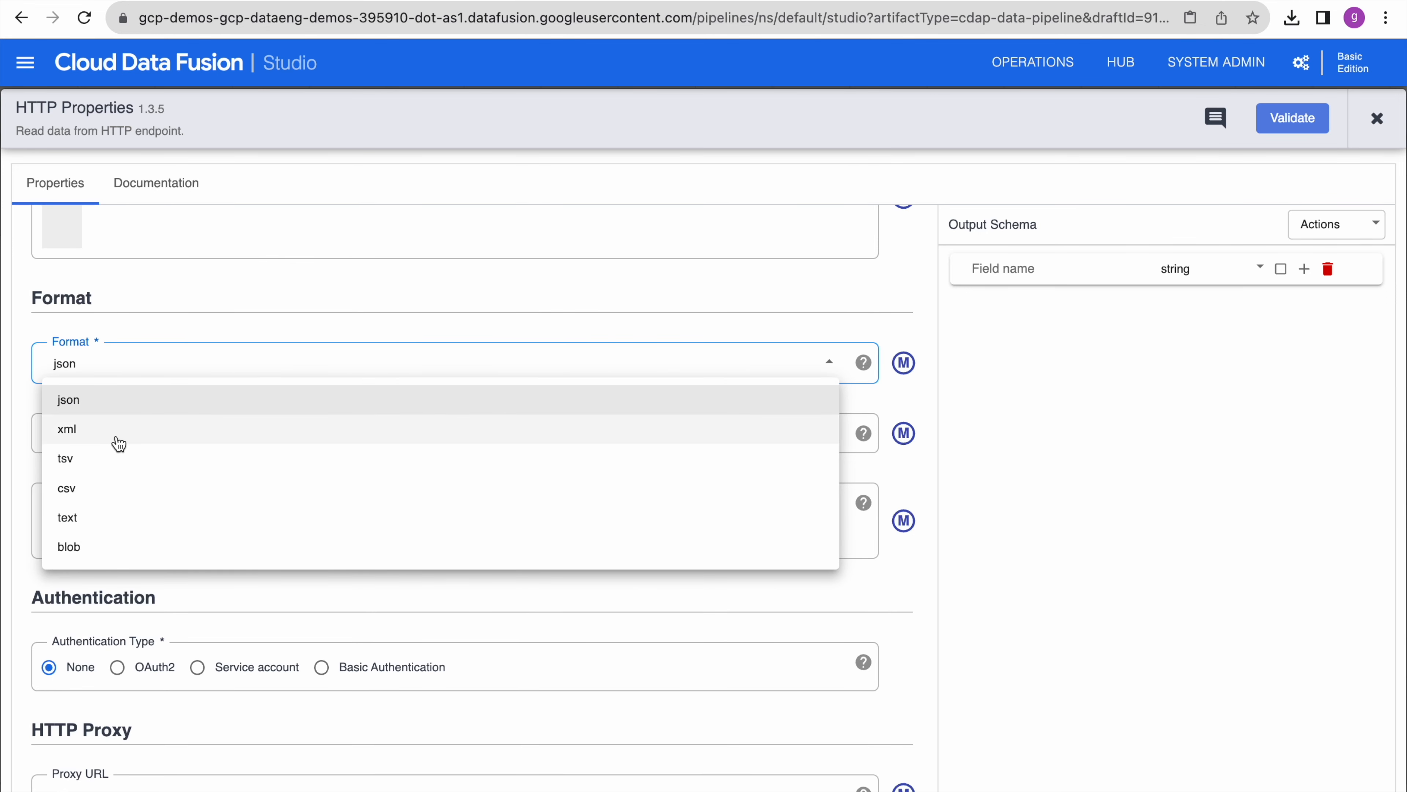
{"action": "left_click", "coordinate": [105, 397]}
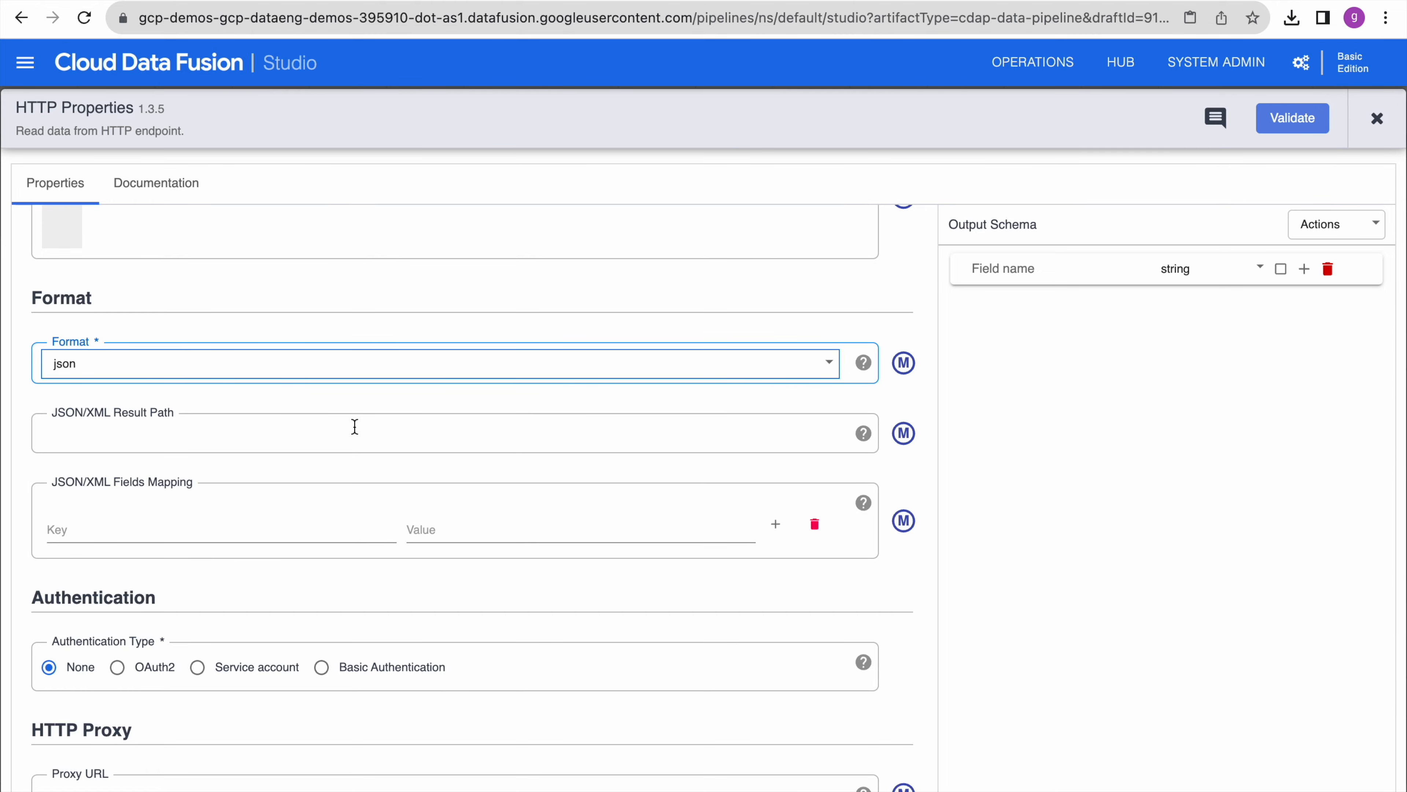
{"action": "scroll", "coordinate": [355, 430], "scroll_direction": "down", "scroll_amount": 3}
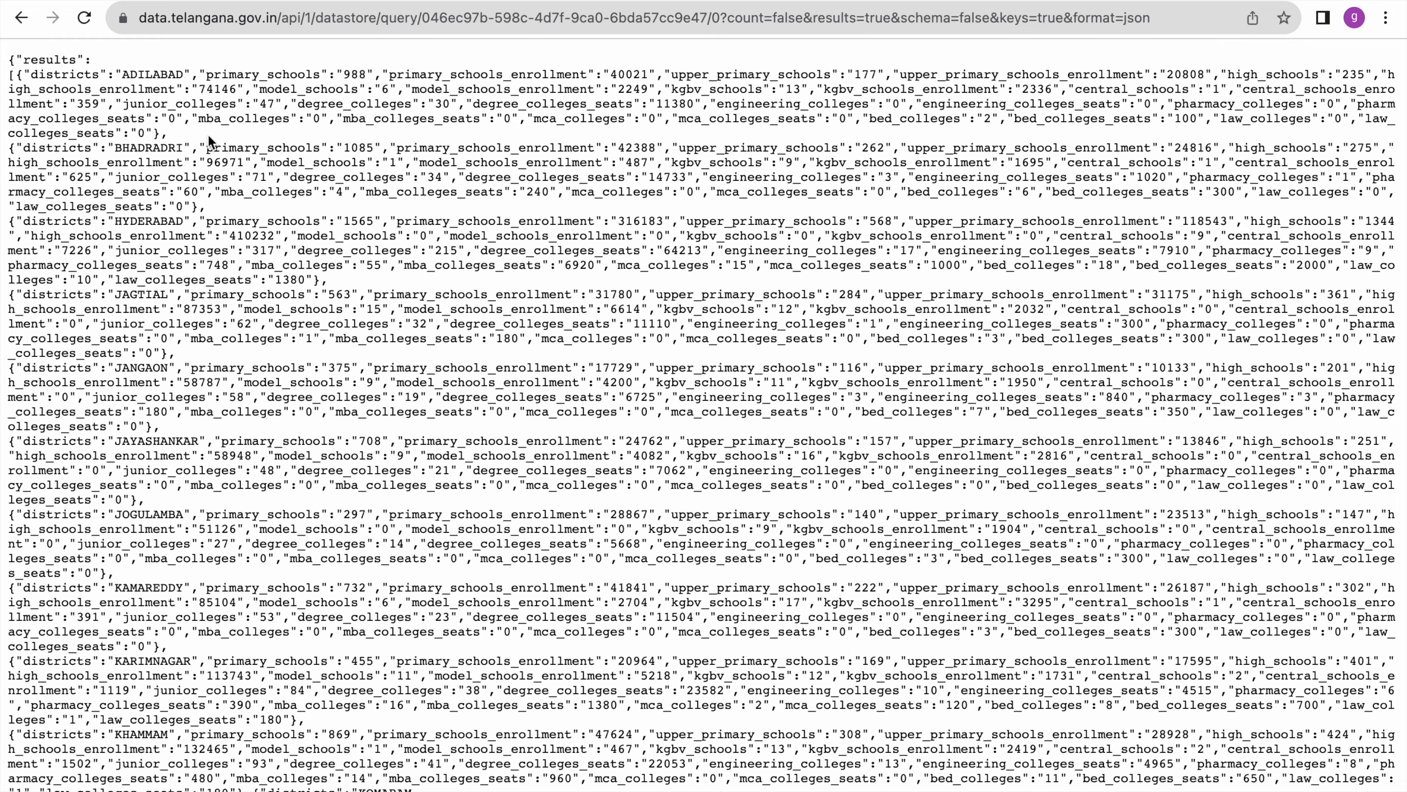
- Copy the Telangana schools JSON page URL and return to the HTTP properties form
{"action": "scroll", "coordinate": [335, 327], "scroll_direction": "down", "scroll_amount": 4}
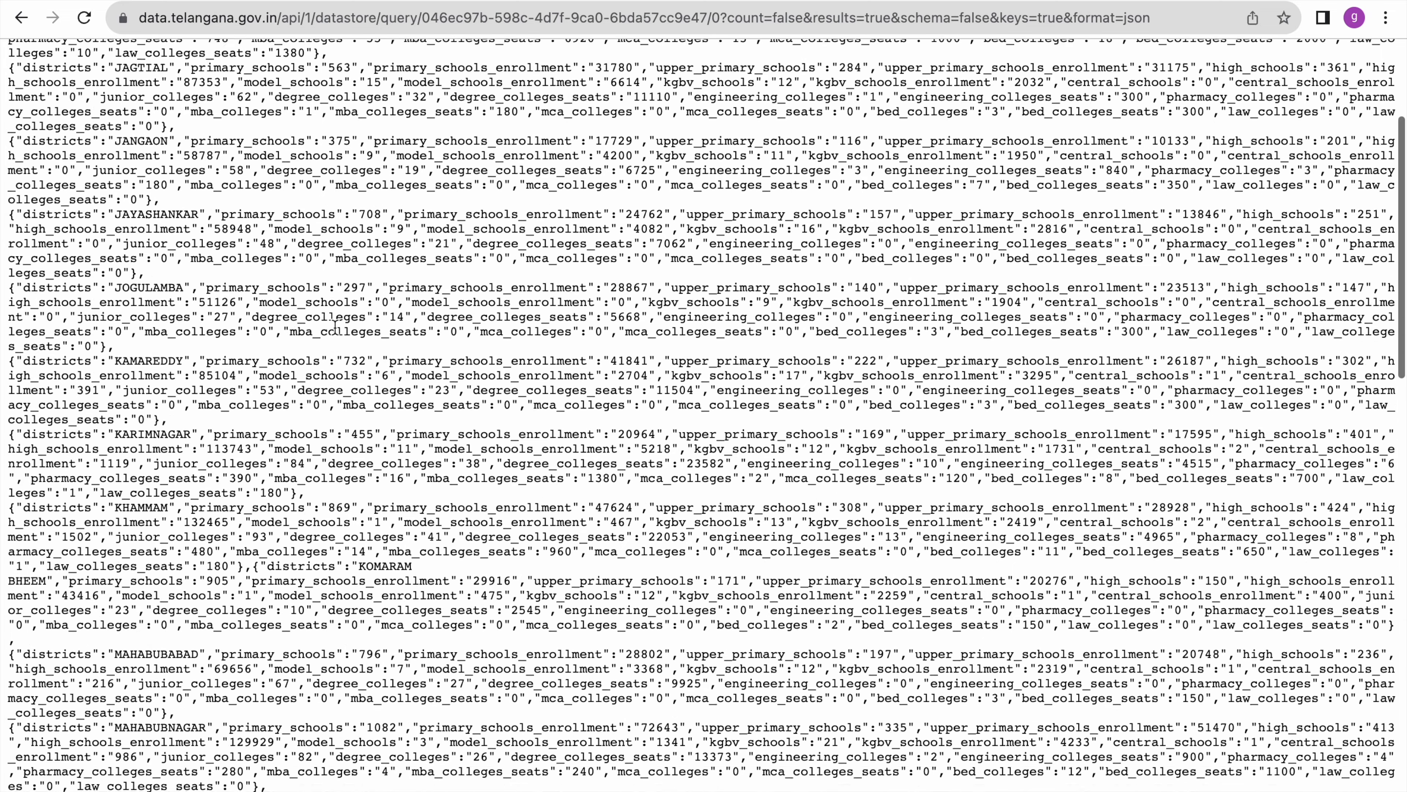
{"action": "scroll", "coordinate": [336, 327], "scroll_direction": "up", "scroll_amount": 5}
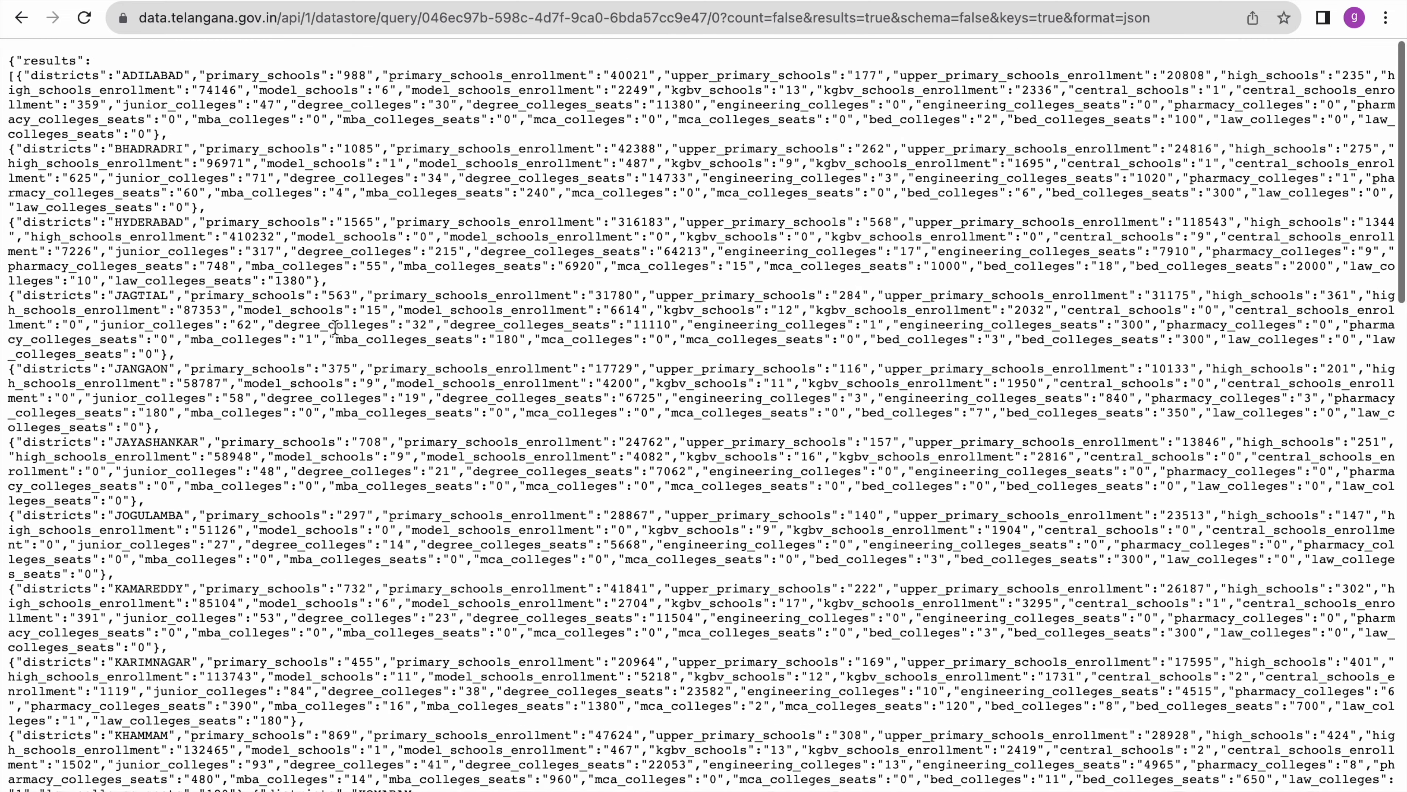
{"action": "left_click", "coordinate": [259, 16]}
{"action": "key", "text": "ctrl+c"}
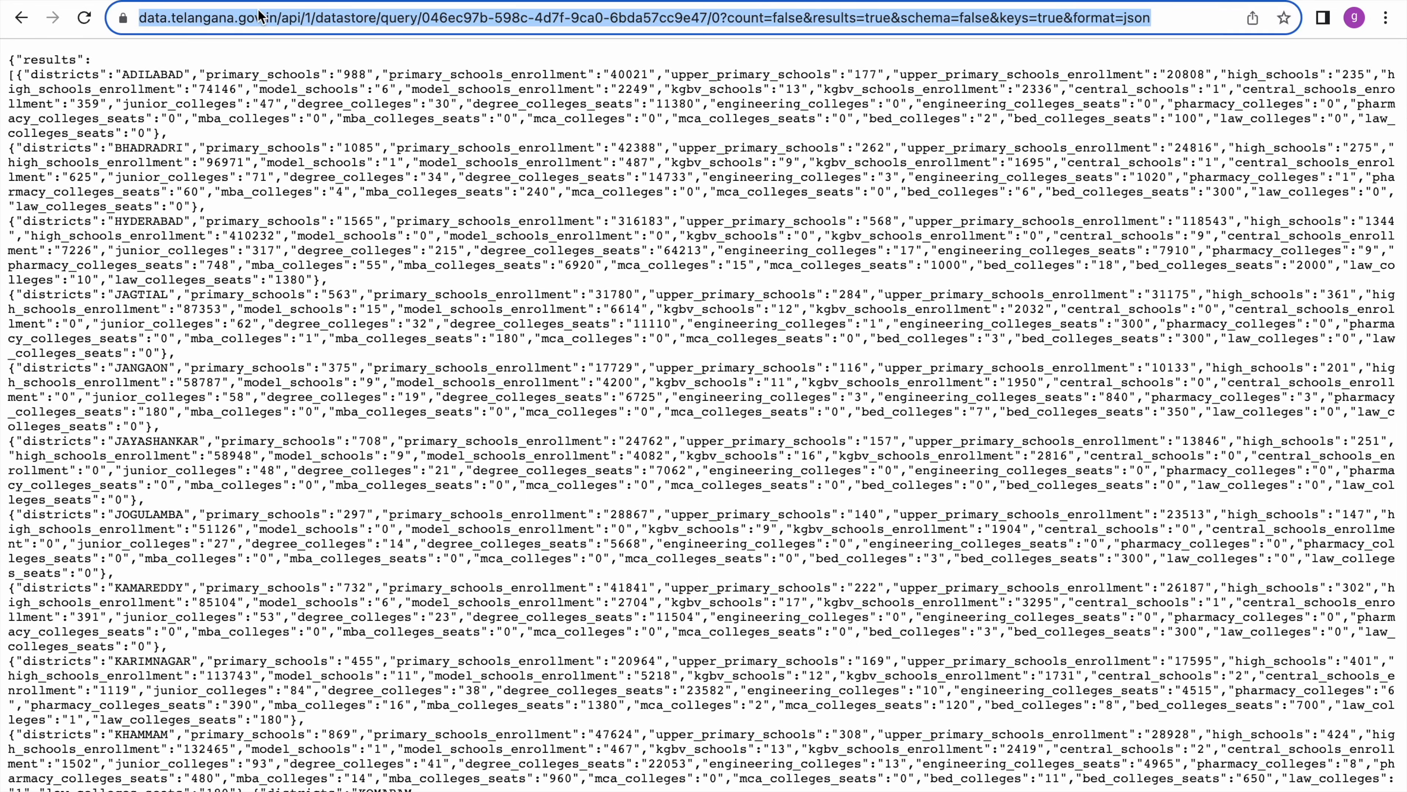
{"action": "left_click", "coordinate": [259, 17]}
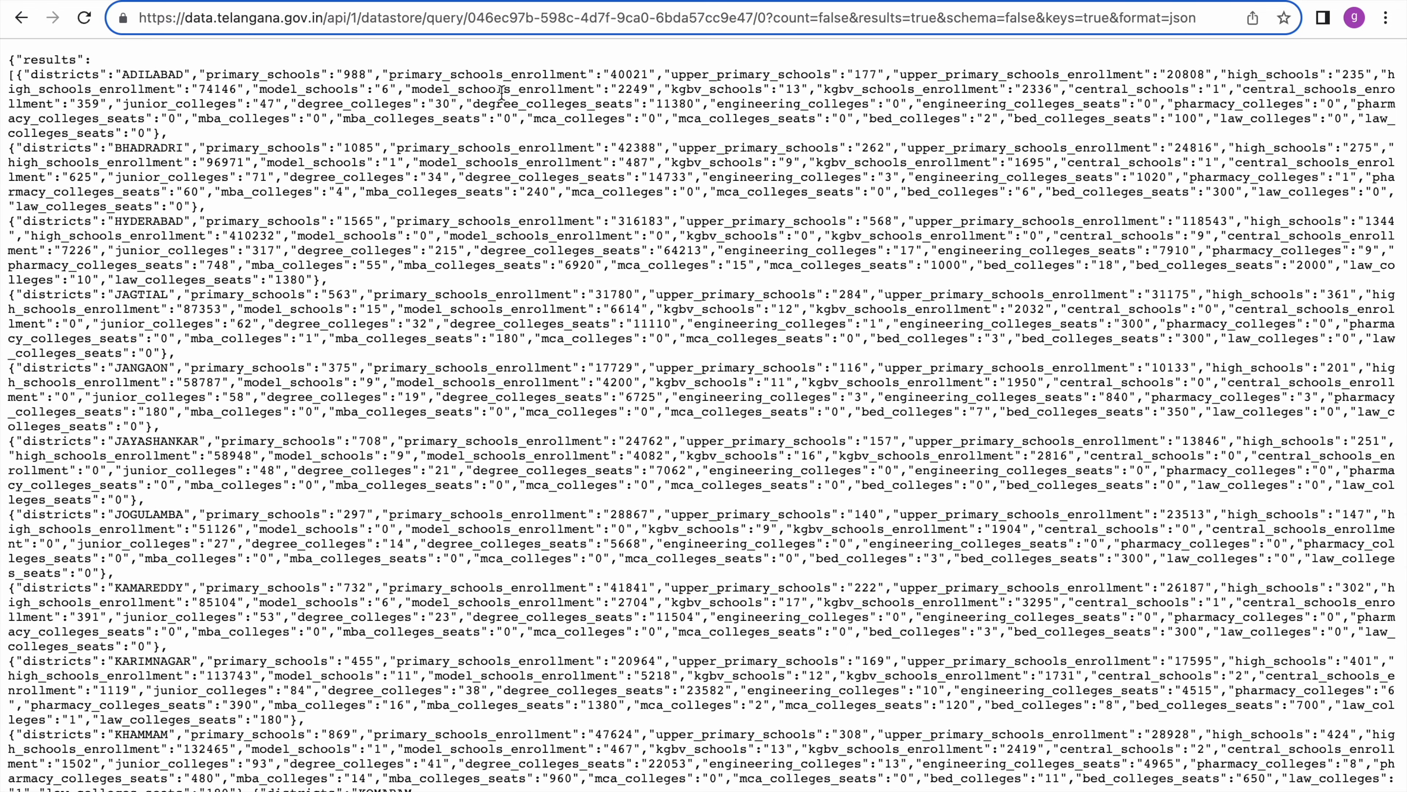
{"action": "key", "text": "ctrl+Tab"}
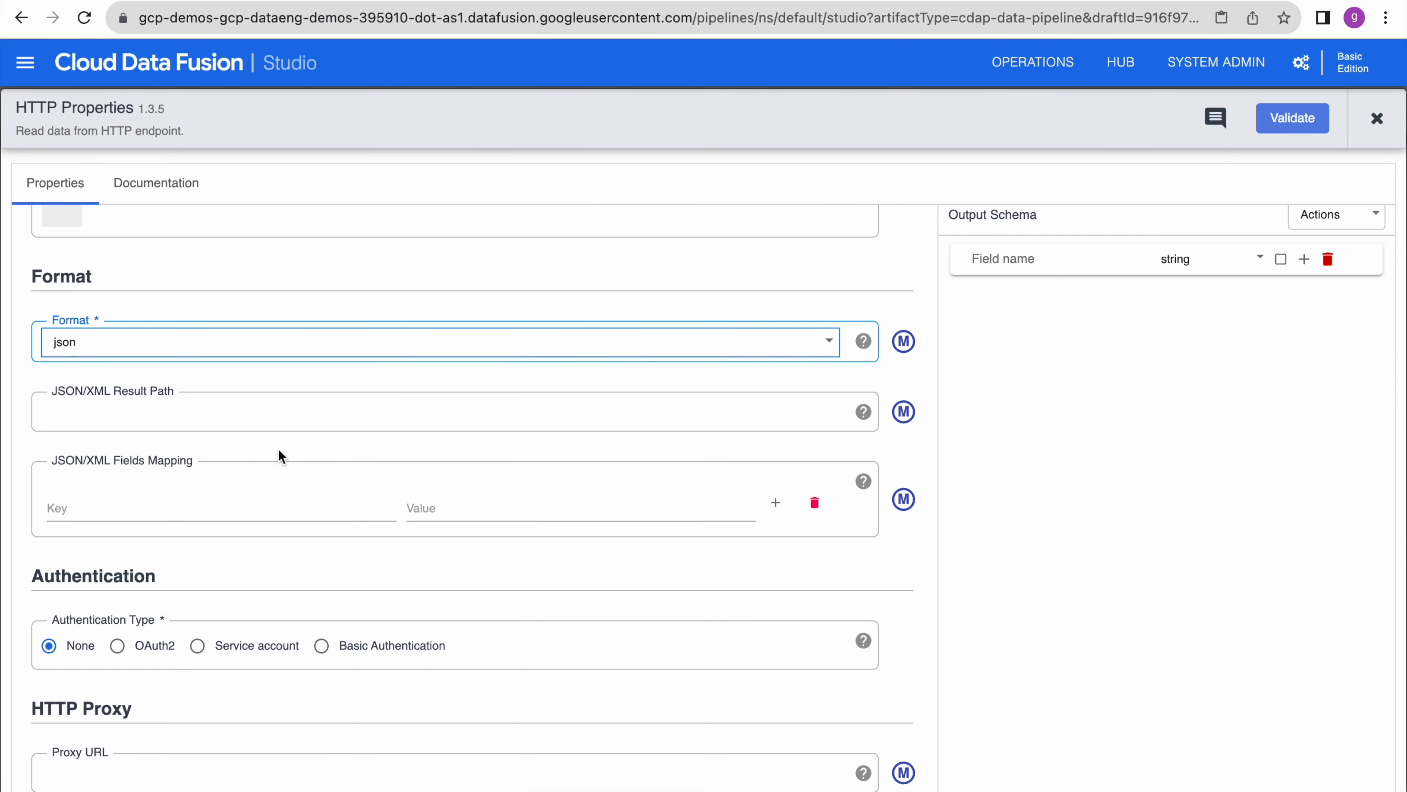
{"action": "scroll", "coordinate": [221, 456], "scroll_direction": "up", "scroll_amount": 10}
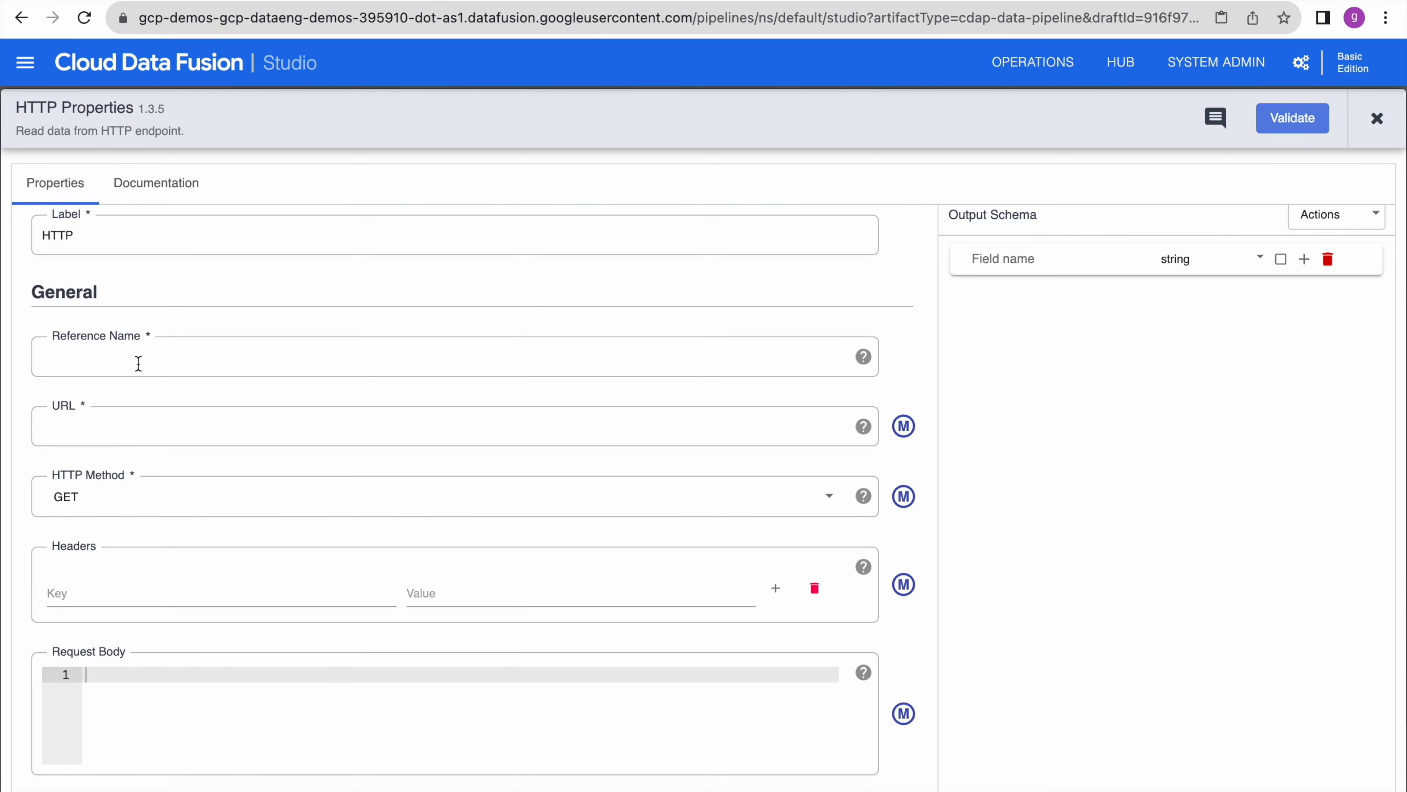
{"action": "left_click", "coordinate": [110, 423]}
{"action": "key", "text": "ctrl+v"}
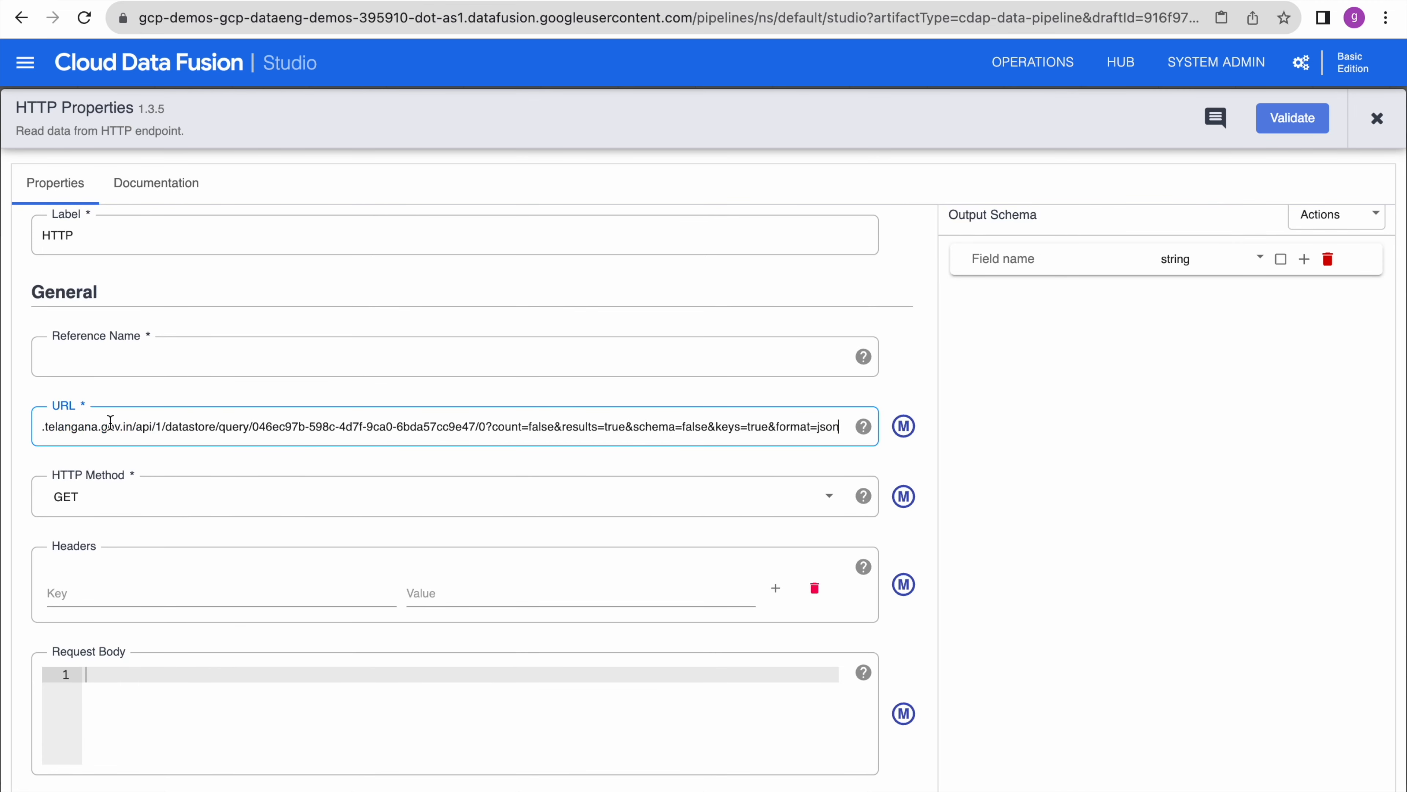
{"action": "left_click", "coordinate": [141, 352]}
{"action": "type", "text": "https_to_spanner"}
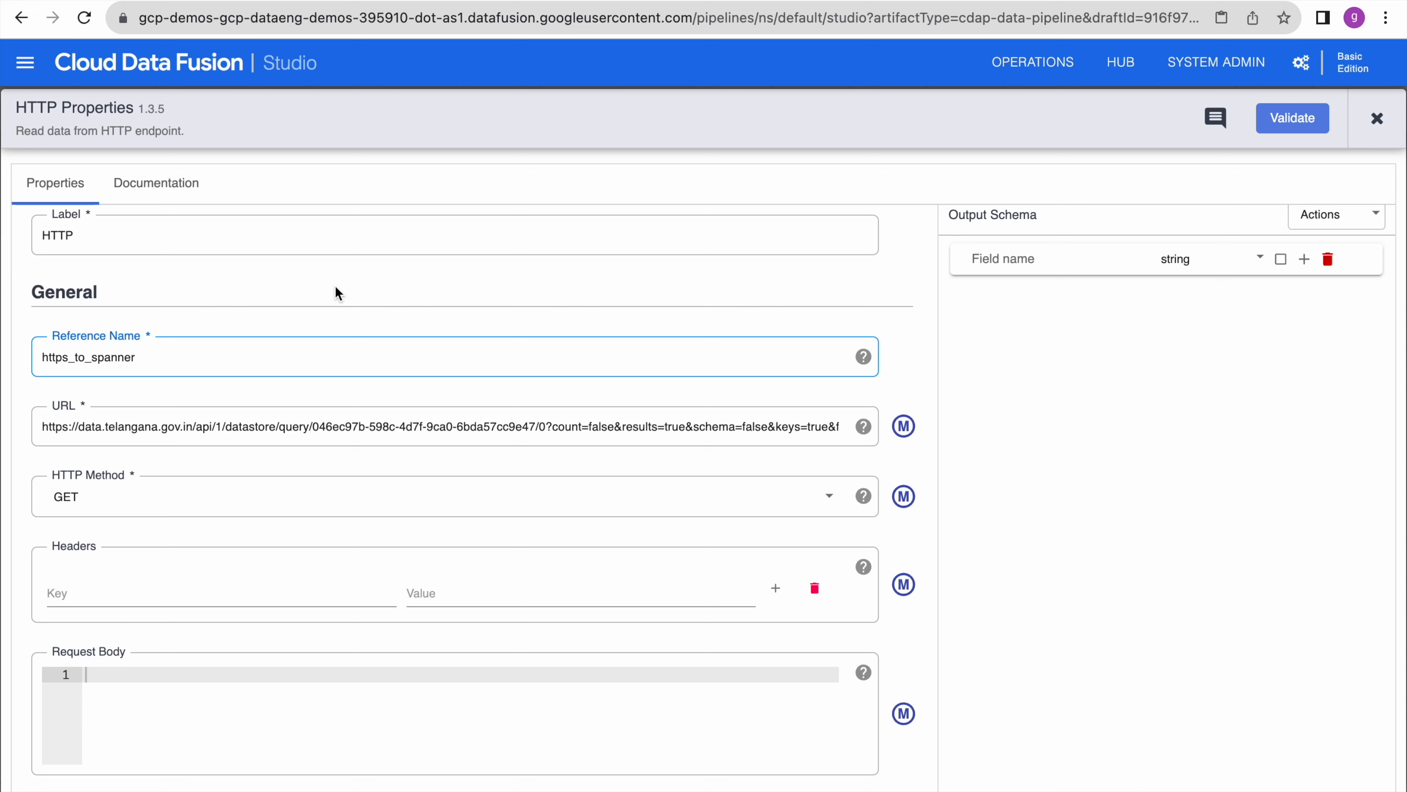
{"action": "left_click", "coordinate": [316, 317]}
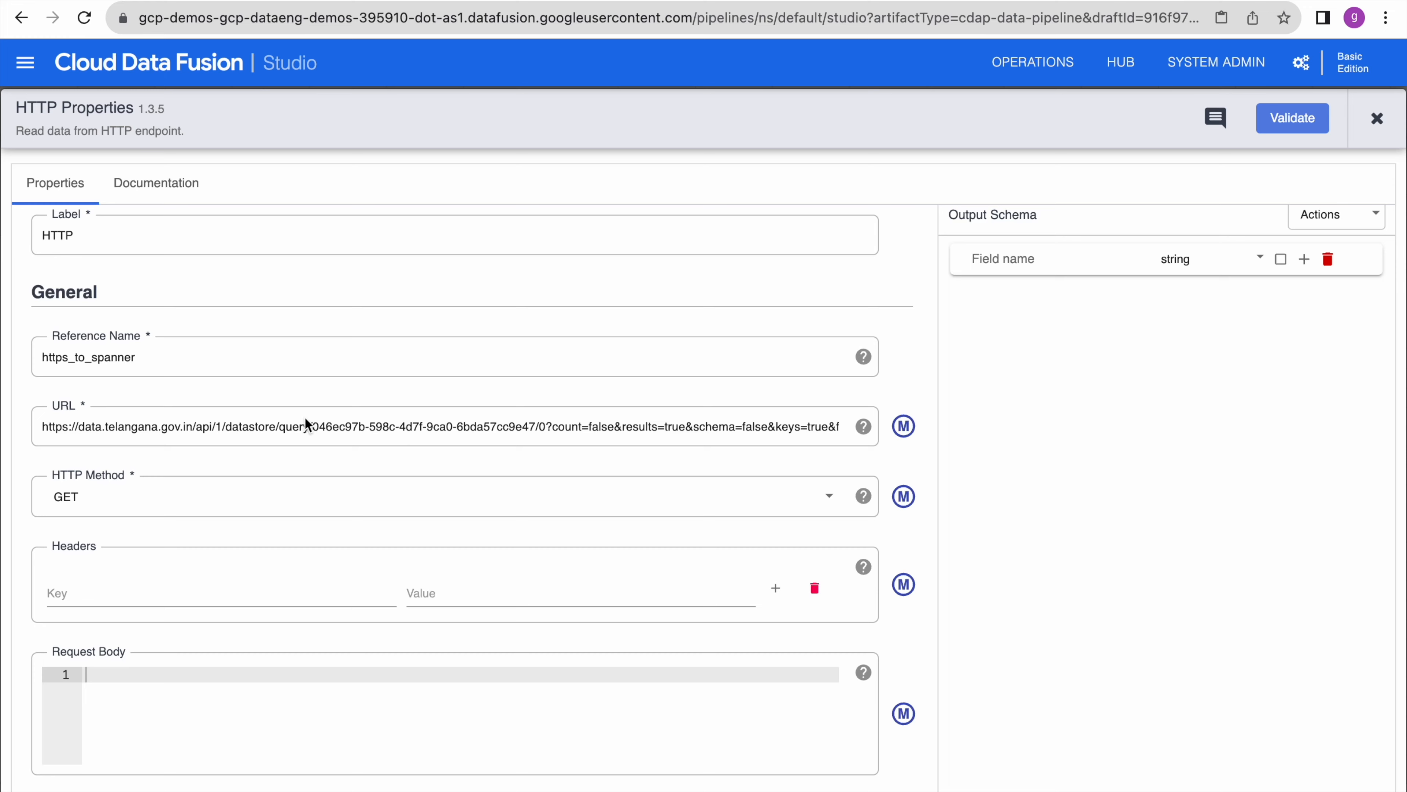
{"action": "scroll", "coordinate": [298, 536], "scroll_direction": "down", "scroll_amount": 1}
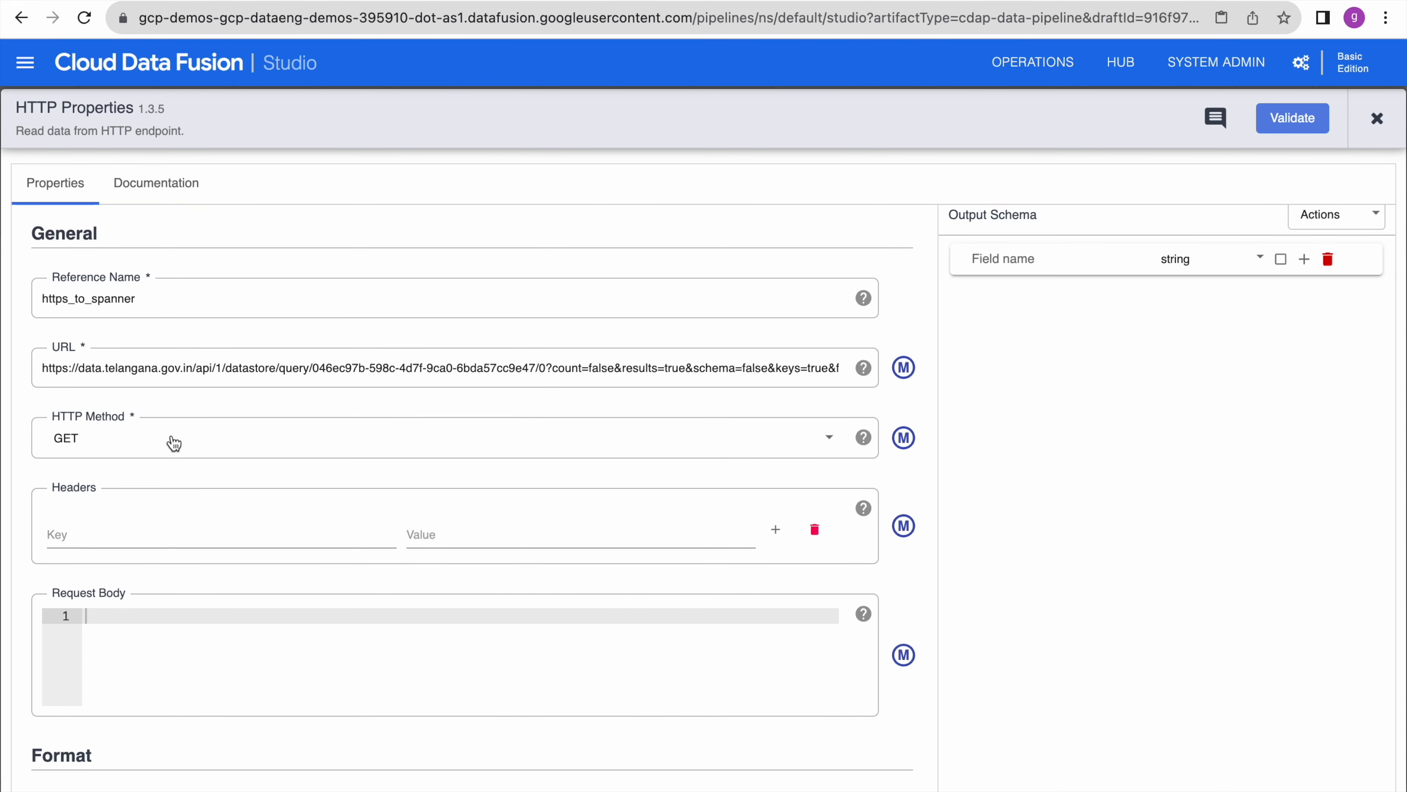
{"action": "scroll", "coordinate": [246, 535], "scroll_direction": "down", "scroll_amount": 5}
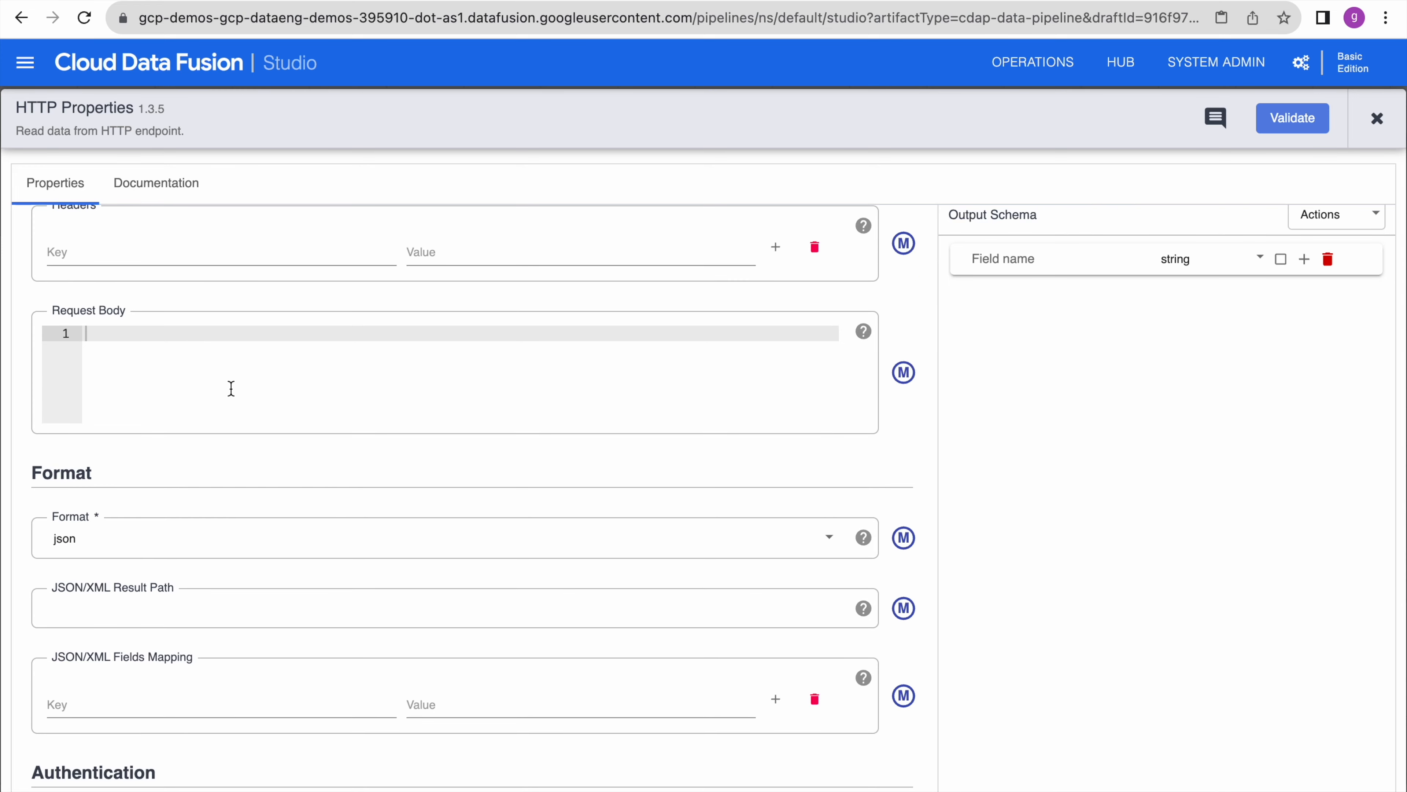
{"action": "scroll", "coordinate": [228, 380], "scroll_direction": "down", "scroll_amount": 4}
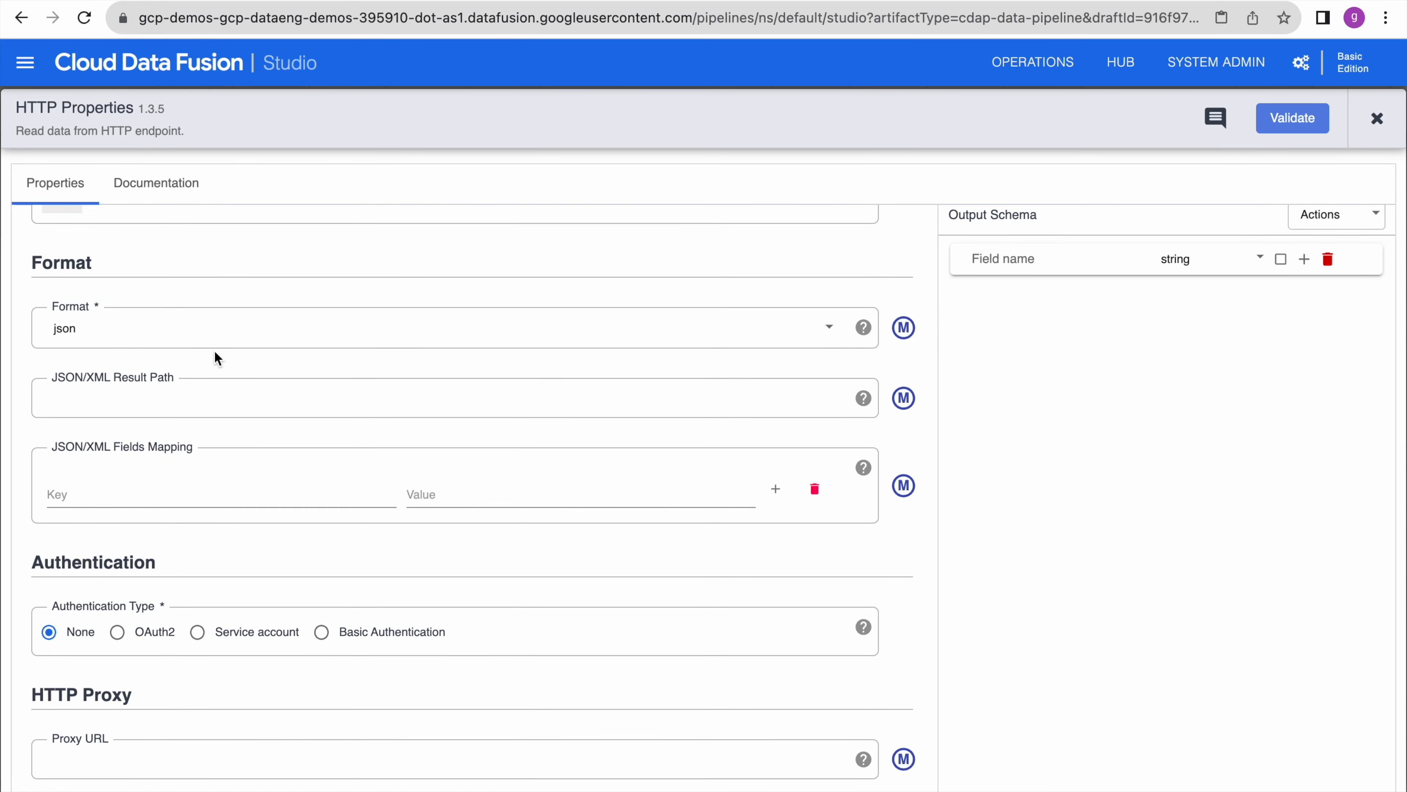
{"action": "left_click", "coordinate": [230, 399]}
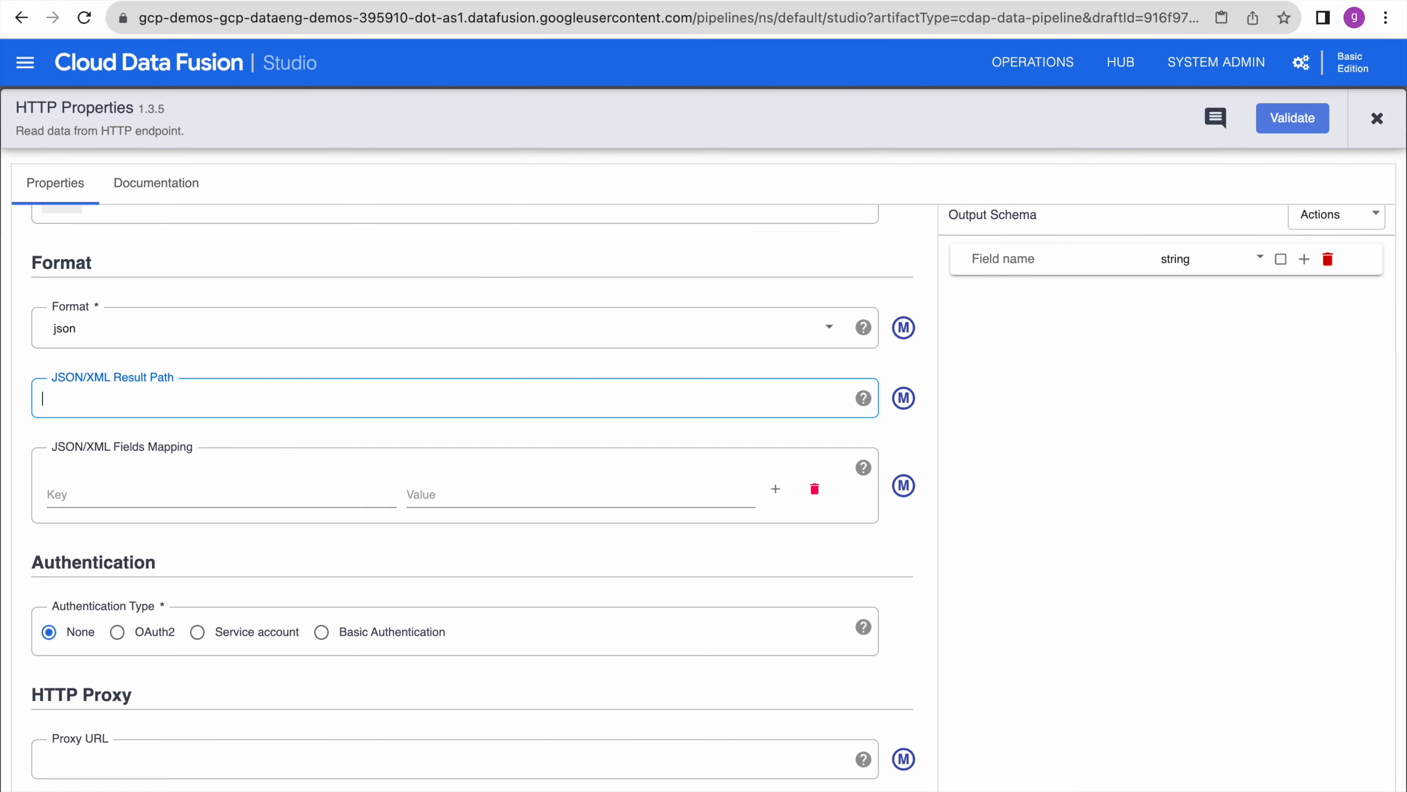
- Set the HTTP source's JSON result path to results/ using the word copied from the raw JSON
{"action": "left_click", "coordinate": [609, 1]}
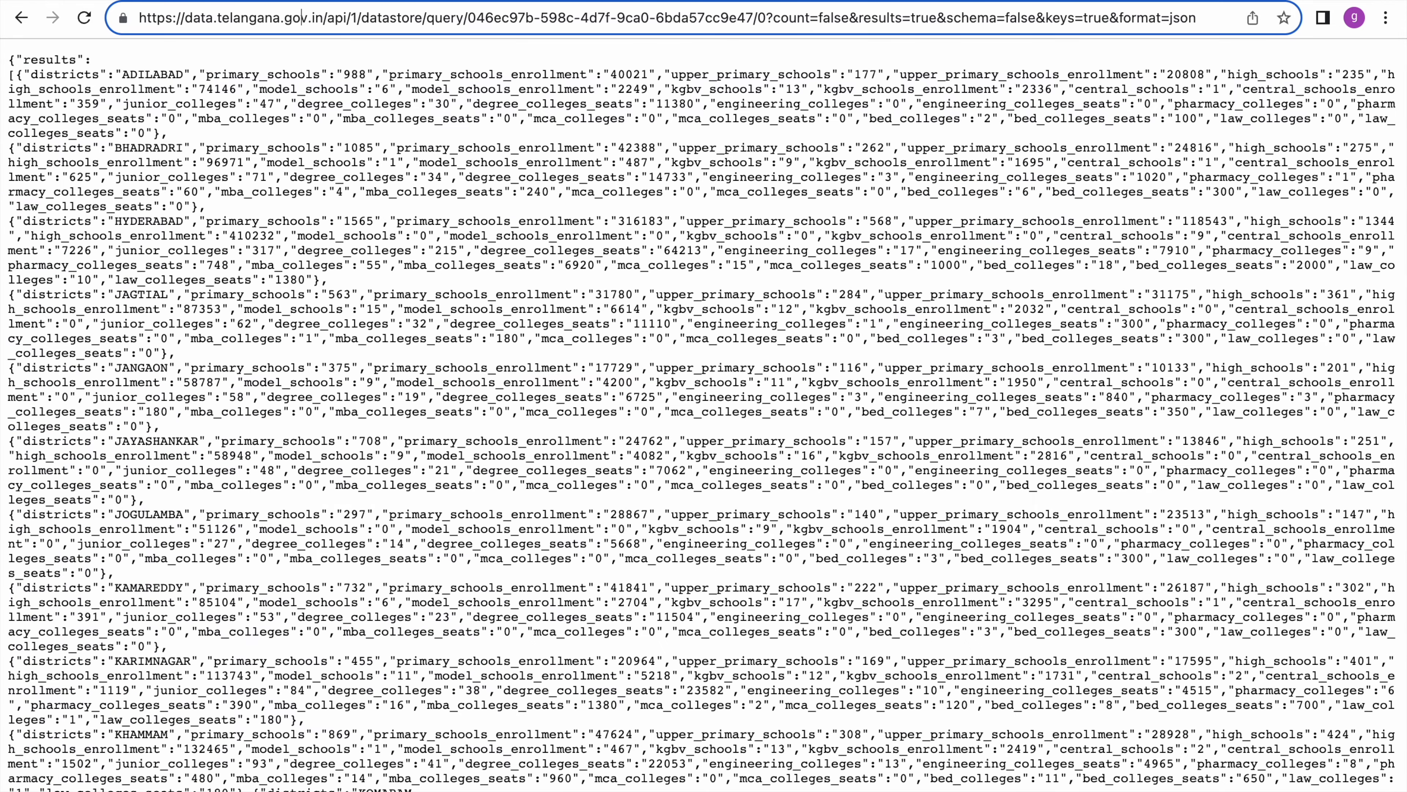
{"action": "double_click", "coordinate": [62, 59]}
{"action": "key", "text": "super+c"}
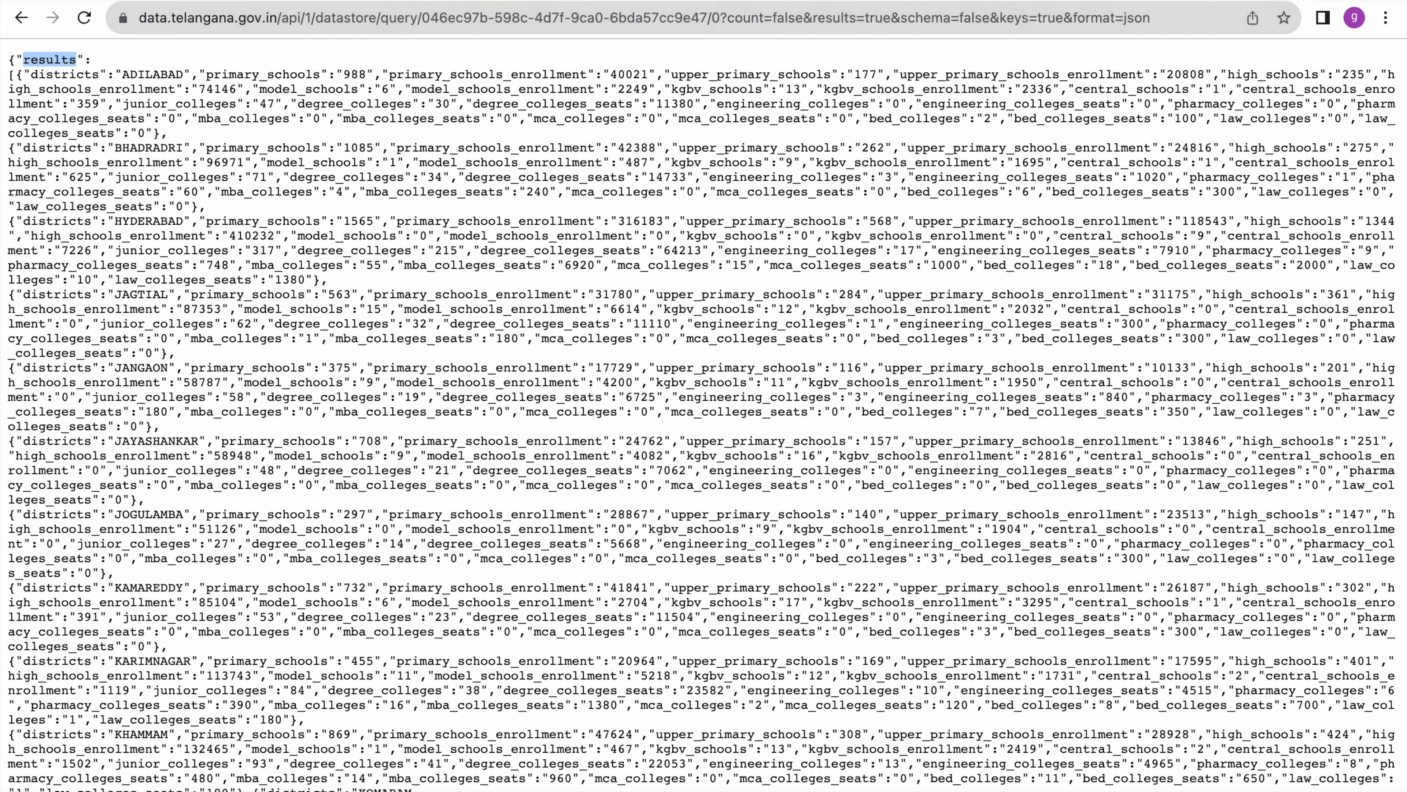
{"action": "left_click", "coordinate": [471, 0]}
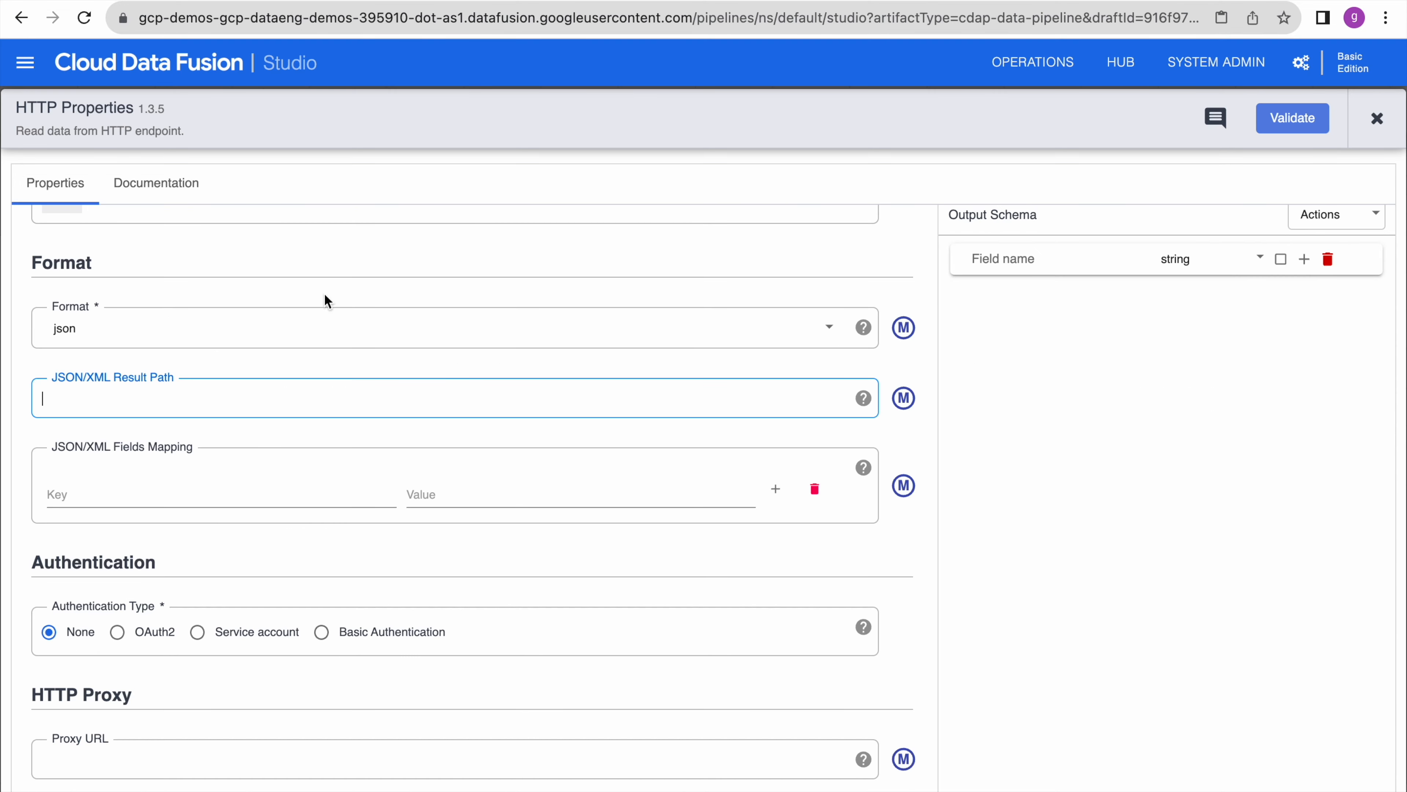
{"action": "key", "text": "super+v"}
{"action": "type", "text": "/"}
- Map the field districts to JSON path /districts and add another mapping row
{"action": "left_click", "coordinate": [582, 2]}
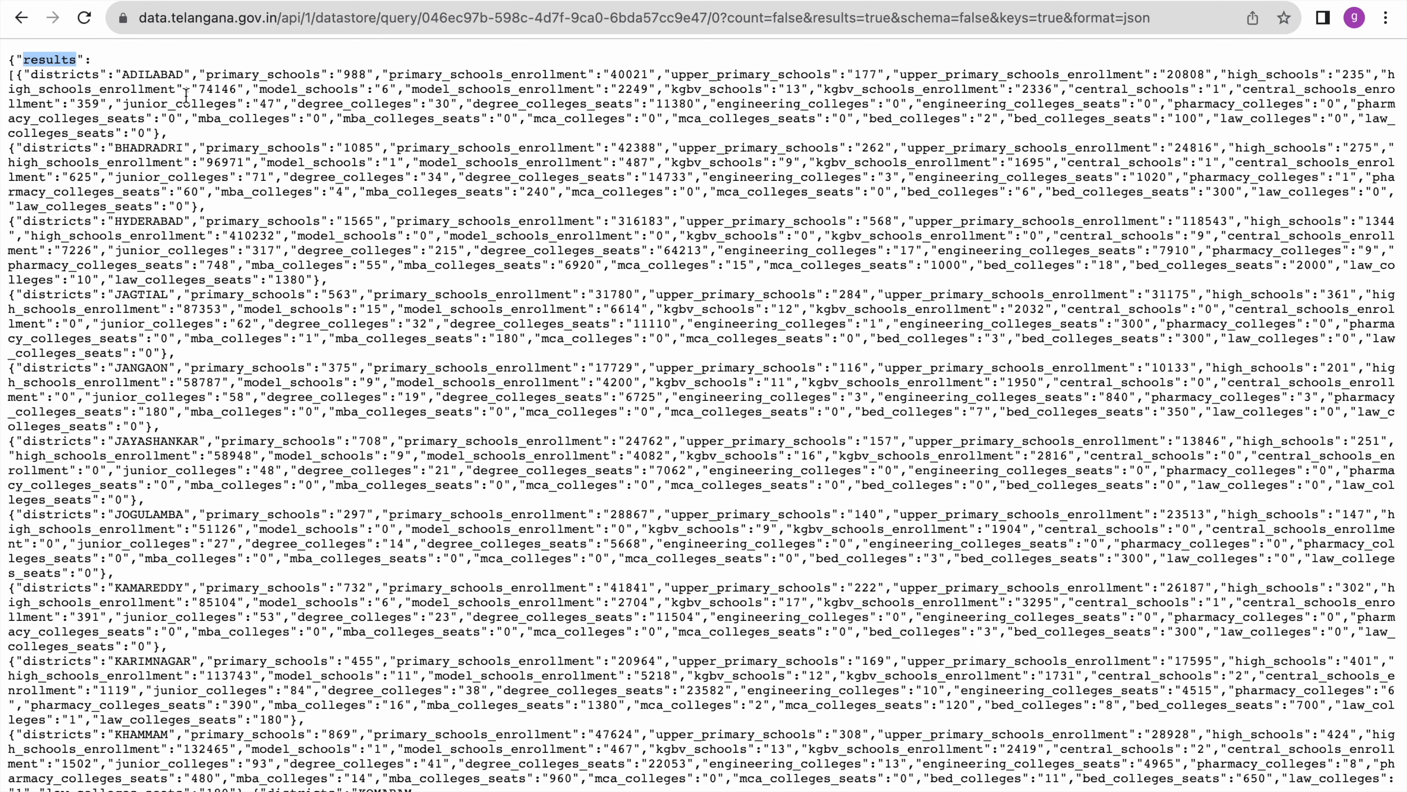
{"action": "double_click", "coordinate": [66, 77]}
{"action": "key", "text": "super+c"}
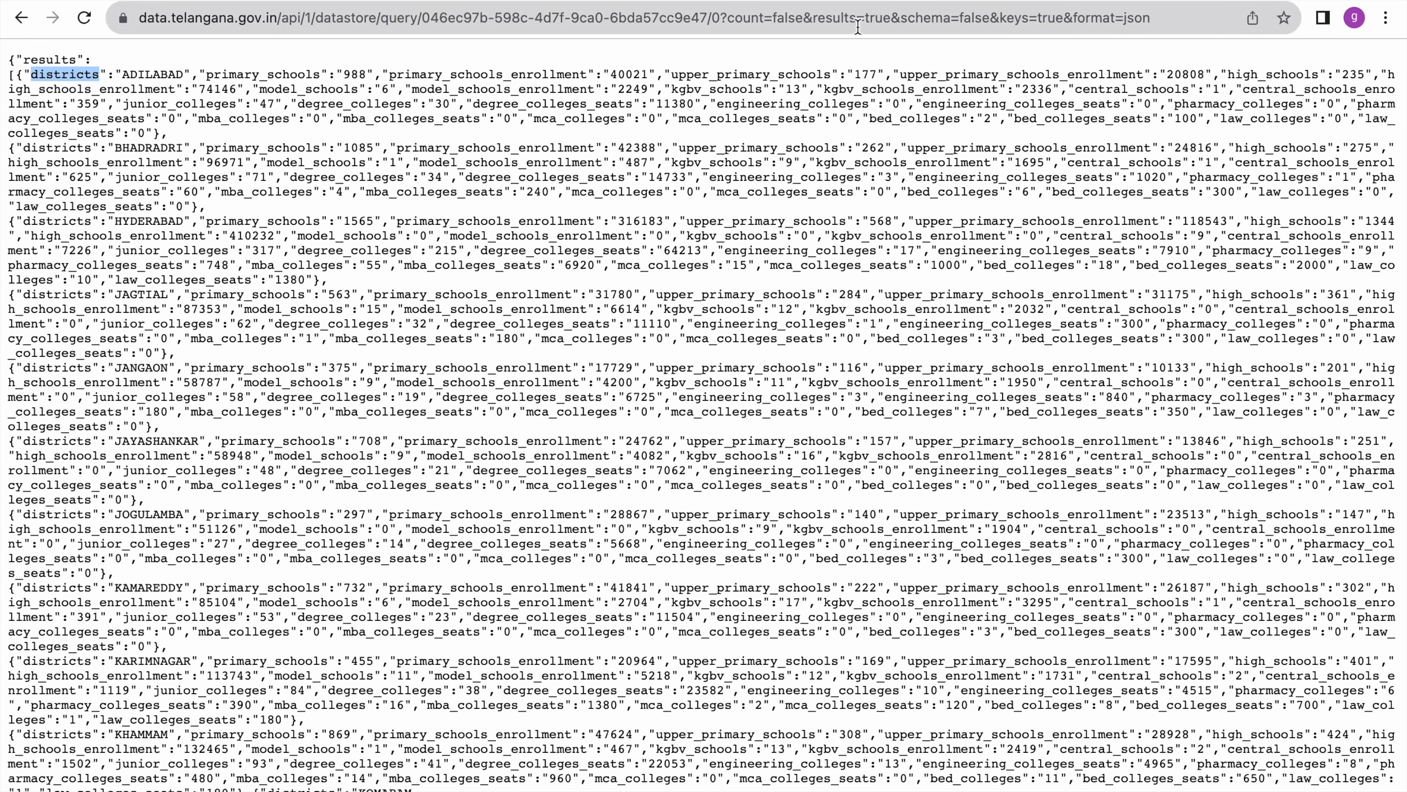
{"action": "left_click", "coordinate": [521, 1]}
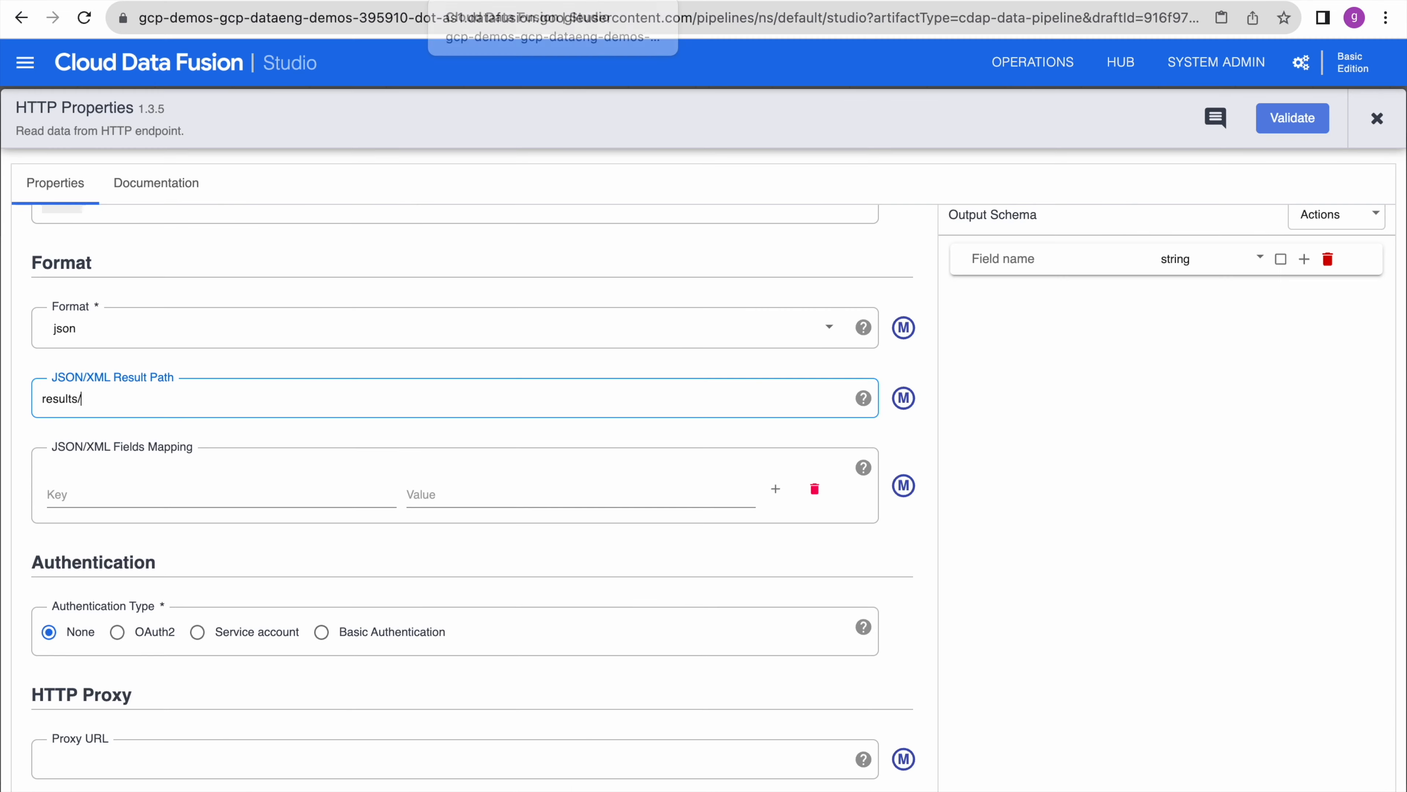
{"action": "left_click", "coordinate": [81, 494]}
{"action": "key", "text": "super+v"}
{"action": "left_click", "coordinate": [459, 492]}
{"action": "type", "text": "/"}
{"action": "key", "text": "super+v"}
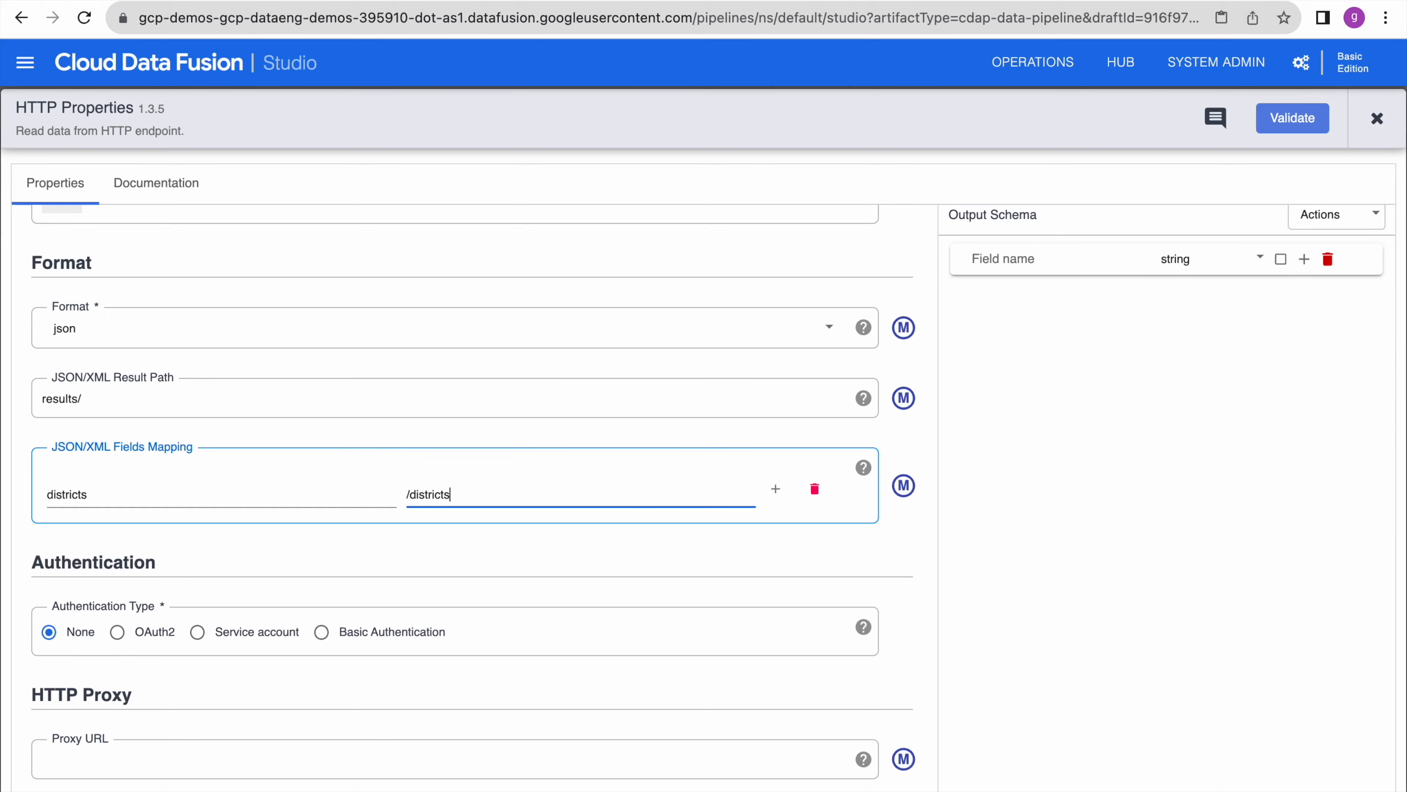
{"action": "left_click", "coordinate": [775, 488]}
- Fill the next field mapping row with primary_schools copied from the JSON
{"action": "left_click", "coordinate": [554, 1]}
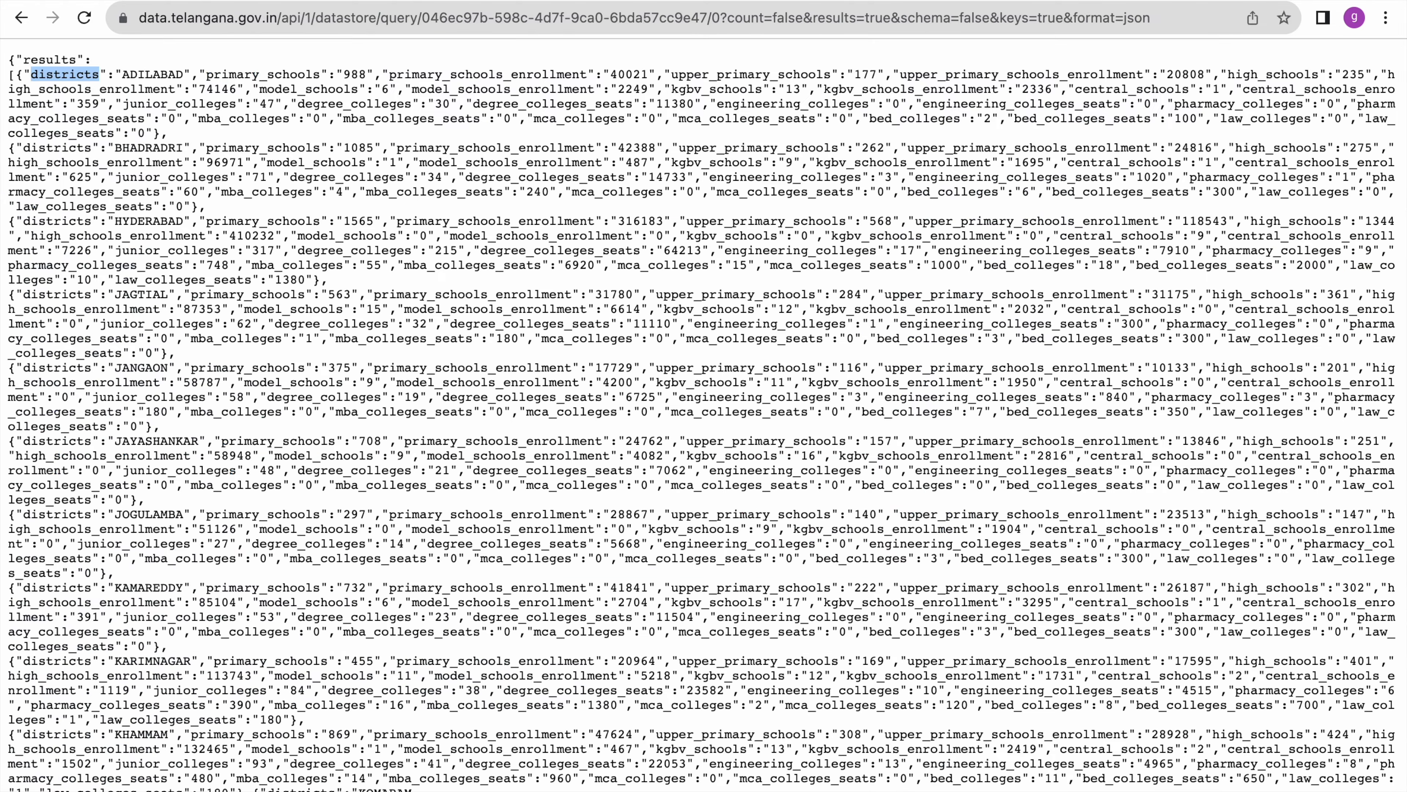
{"action": "double_click", "coordinate": [298, 75]}
{"action": "key", "text": "super+c"}
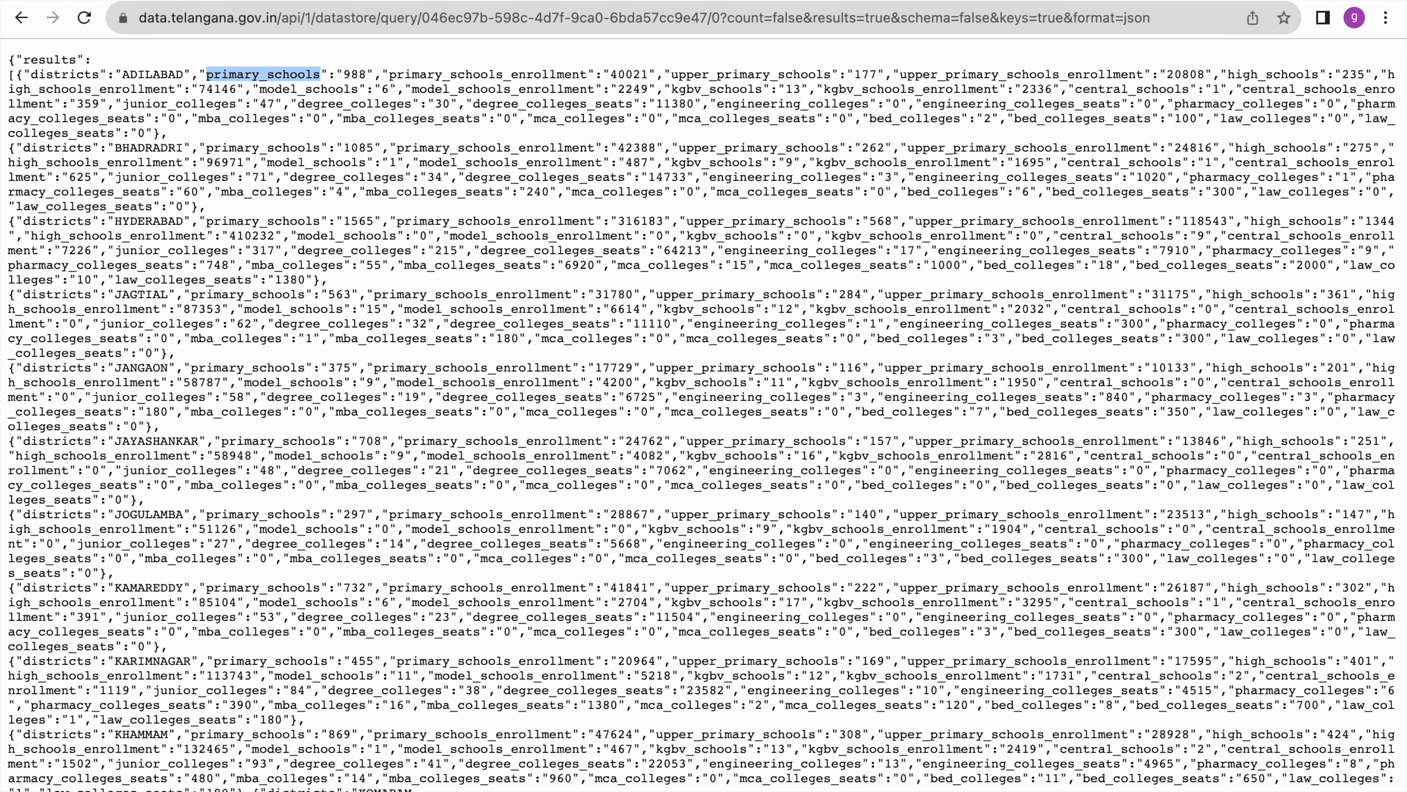
{"action": "key", "text": "ctrl+Tab"}
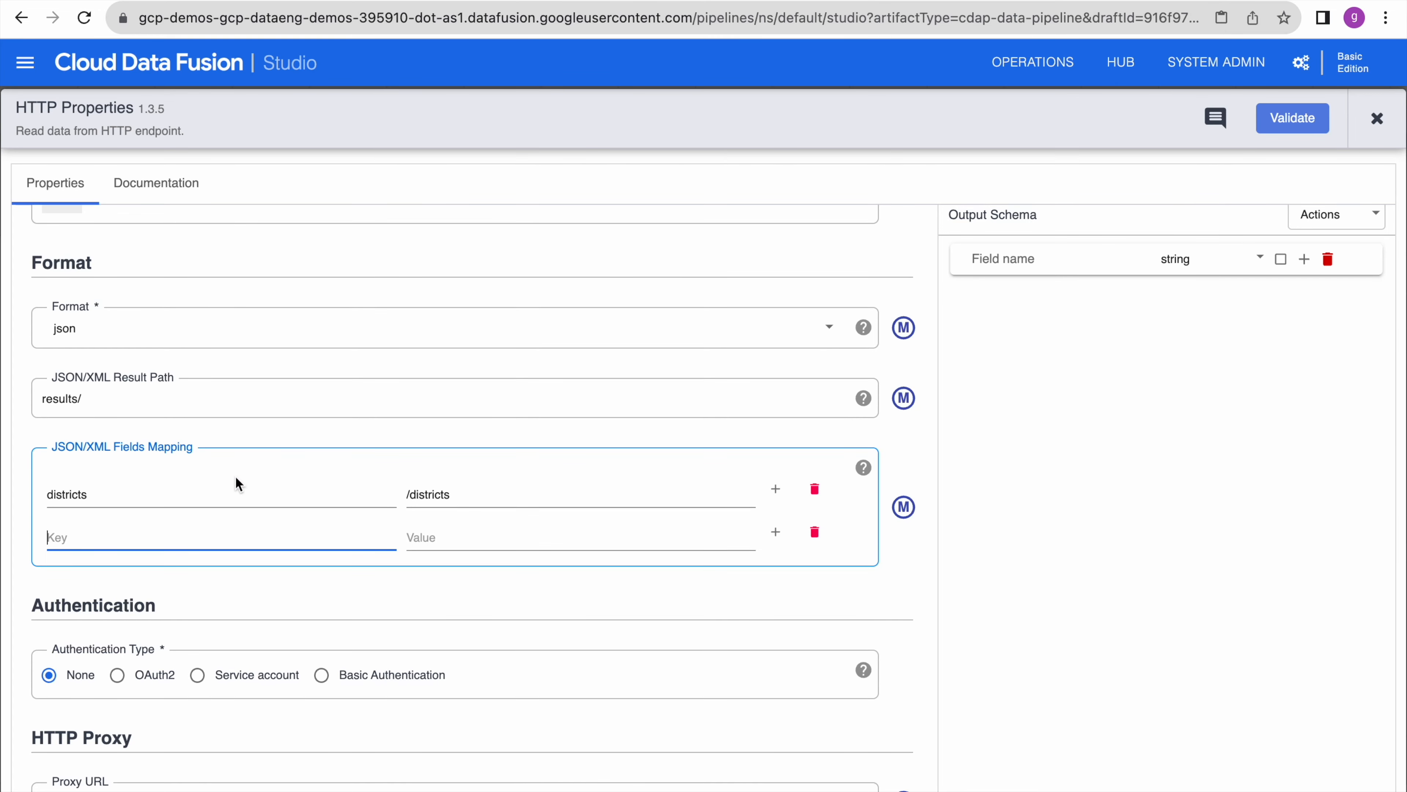
{"action": "key", "text": "super+v"}
{"action": "left_click", "coordinate": [493, 534]}
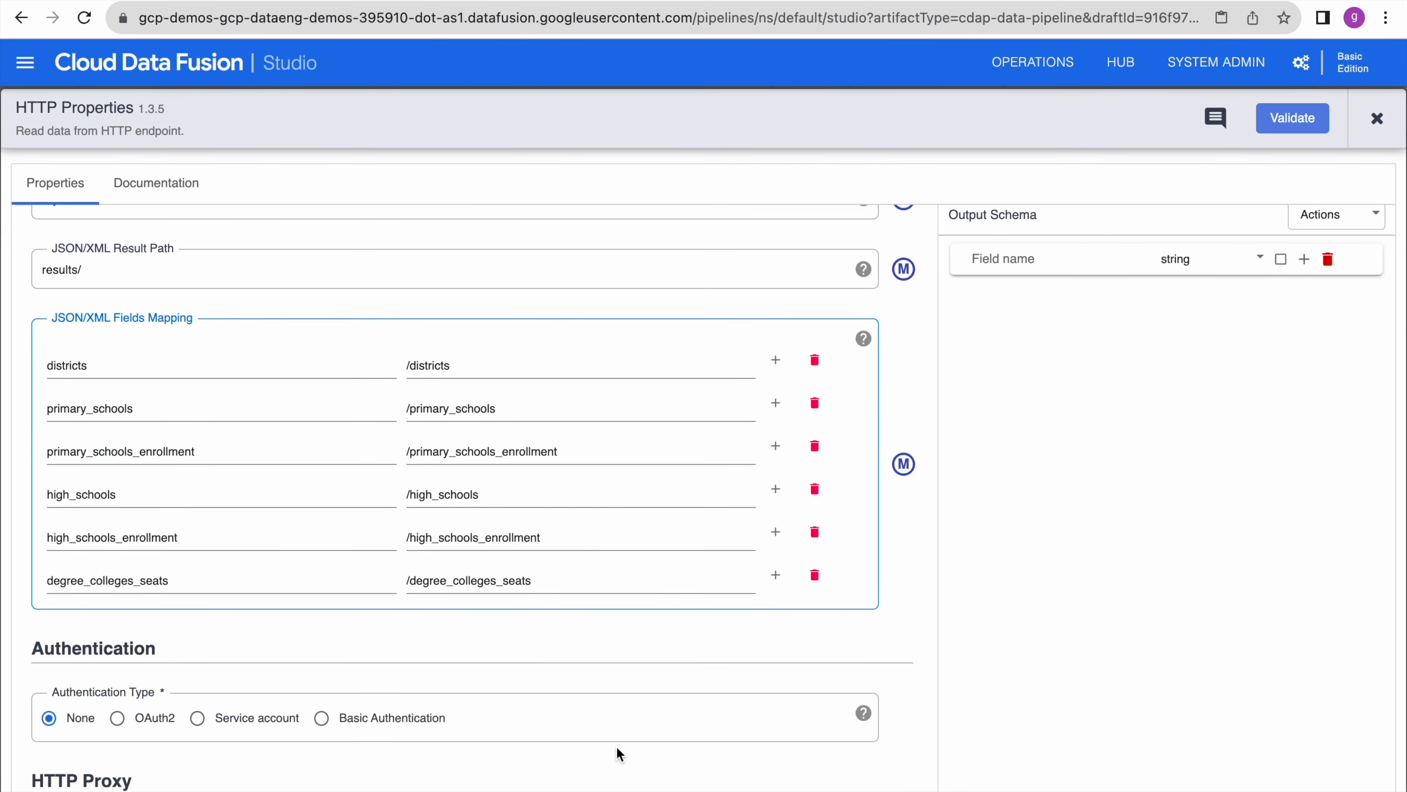
{"action": "scroll", "coordinate": [618, 745], "scroll_direction": "down", "scroll_amount": 3}
{"action": "scroll", "coordinate": [618, 745], "scroll_direction": "up", "scroll_amount": 2}
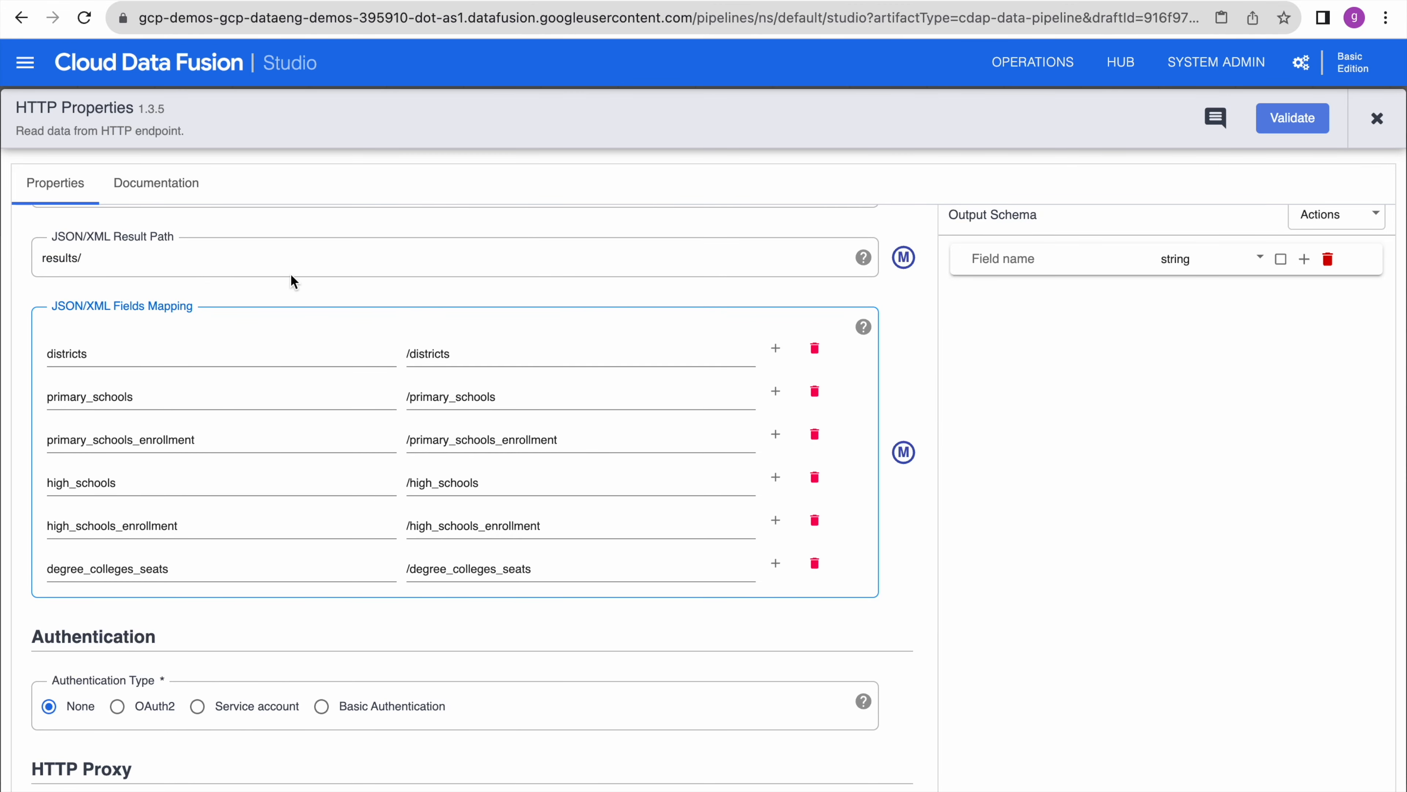
{"action": "scroll", "coordinate": [334, 509], "scroll_direction": "down", "scroll_amount": 6}
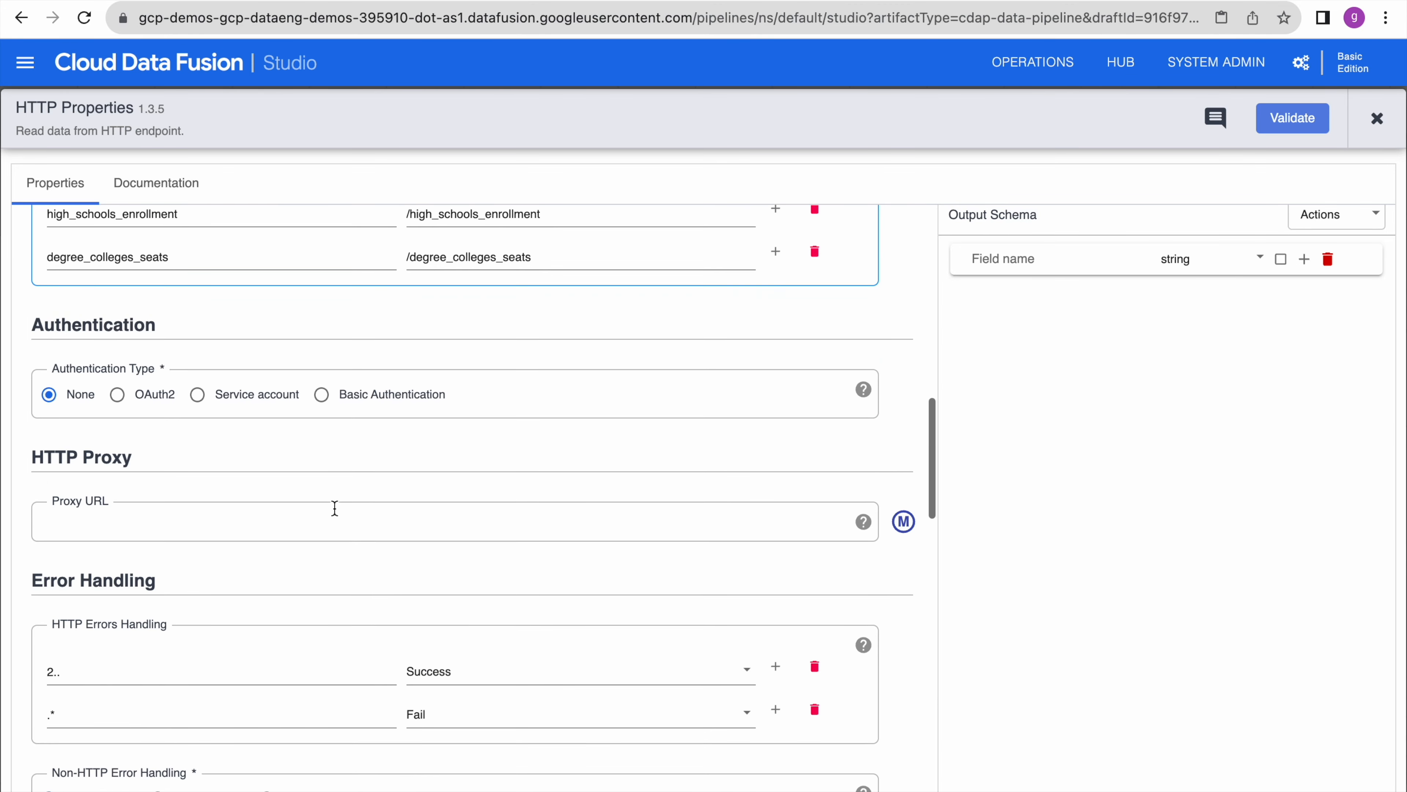
{"action": "scroll", "coordinate": [334, 514], "scroll_direction": "down", "scroll_amount": 4}
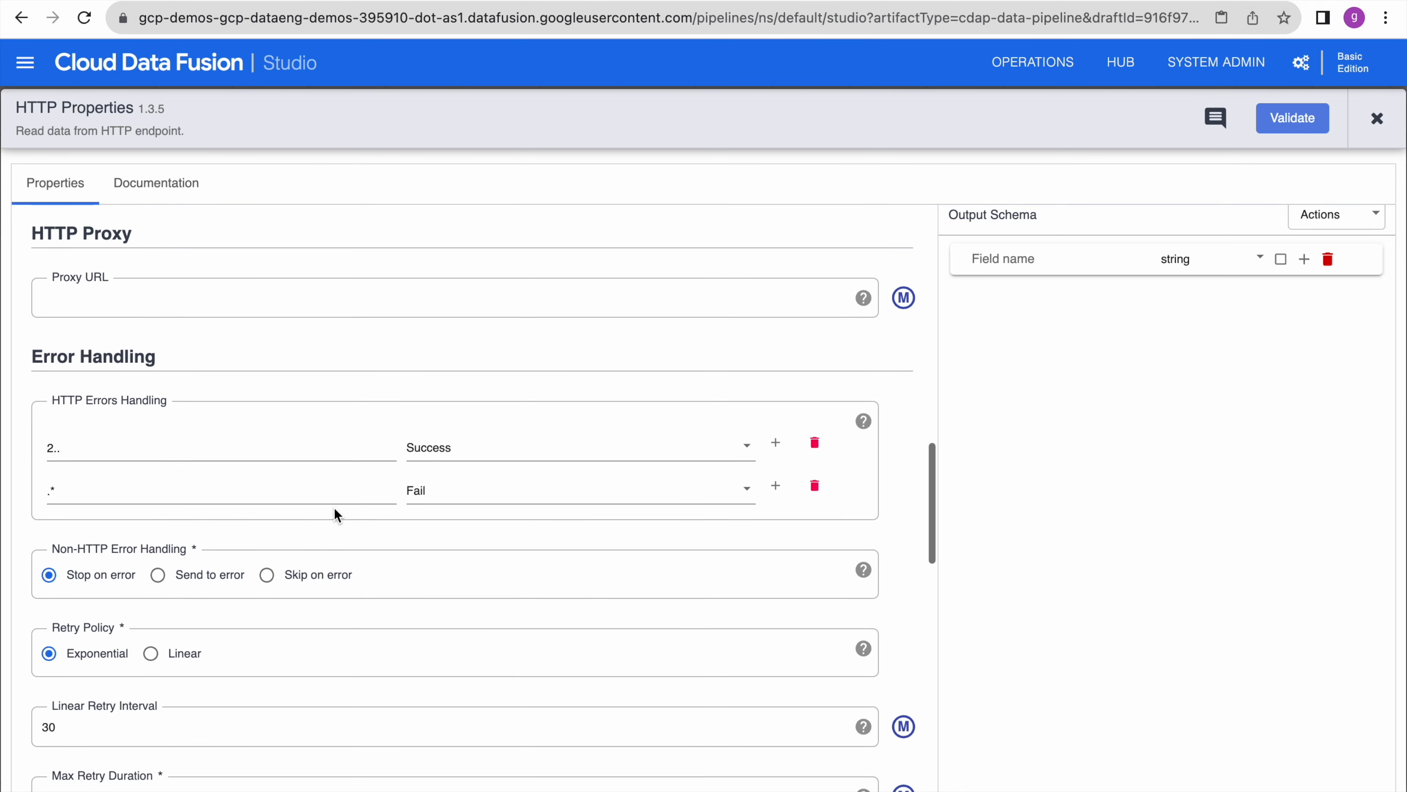
{"action": "scroll", "coordinate": [335, 513], "scroll_direction": "down", "scroll_amount": 6}
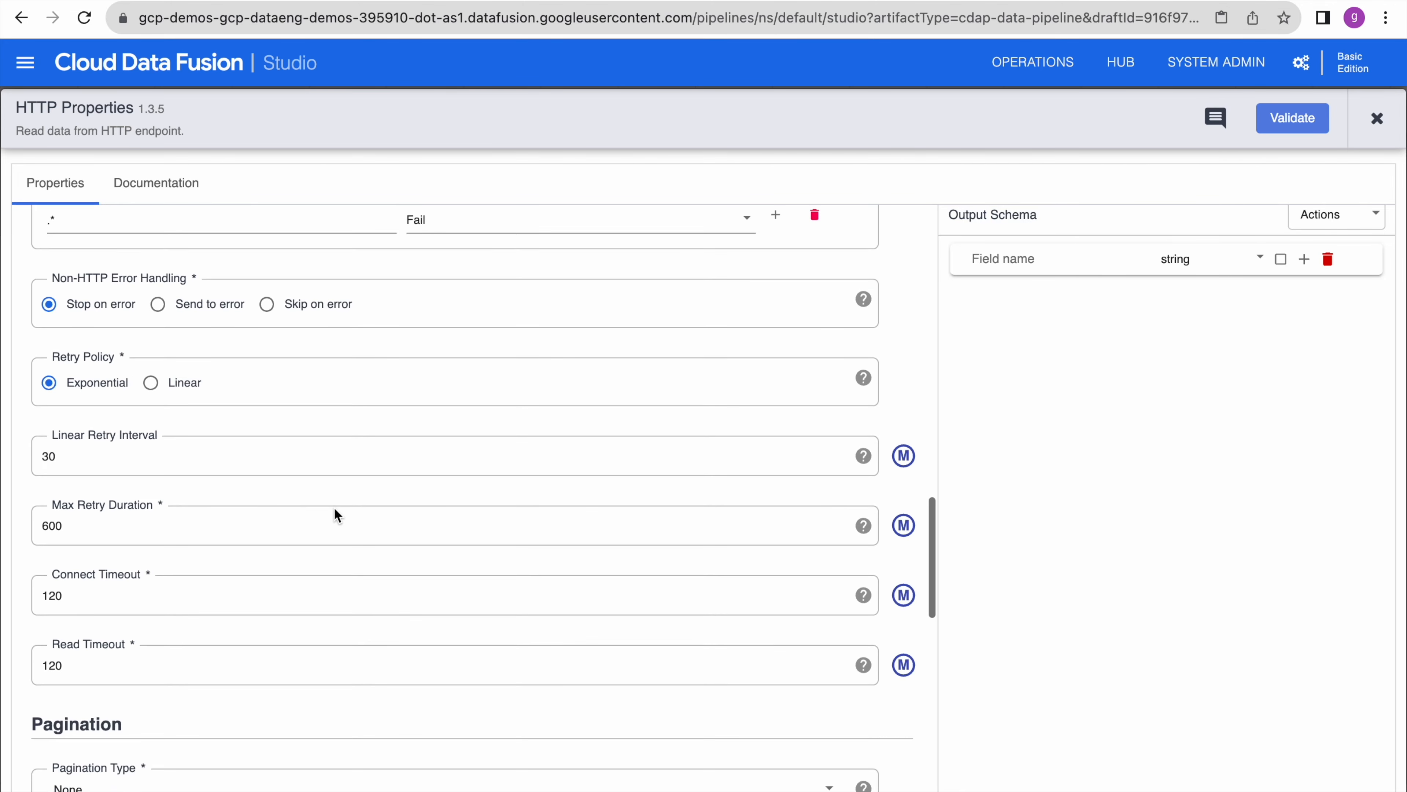
{"action": "scroll", "coordinate": [336, 514], "scroll_direction": "down", "scroll_amount": 2}
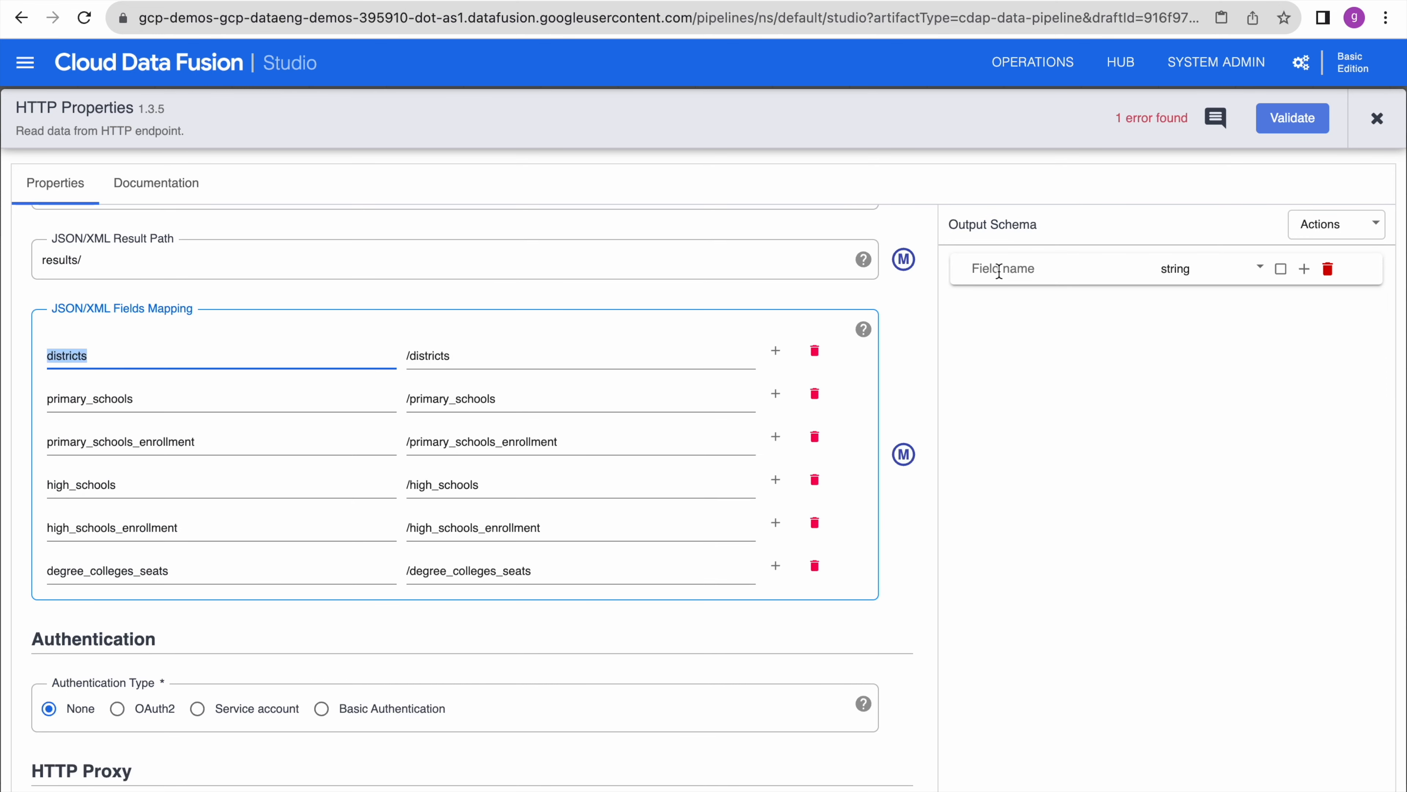
- Add output schema fields districts and primary_schools, making primary_schools an int
{"action": "left_click", "coordinate": [999, 269]}
{"action": "type", "text": "districts"}
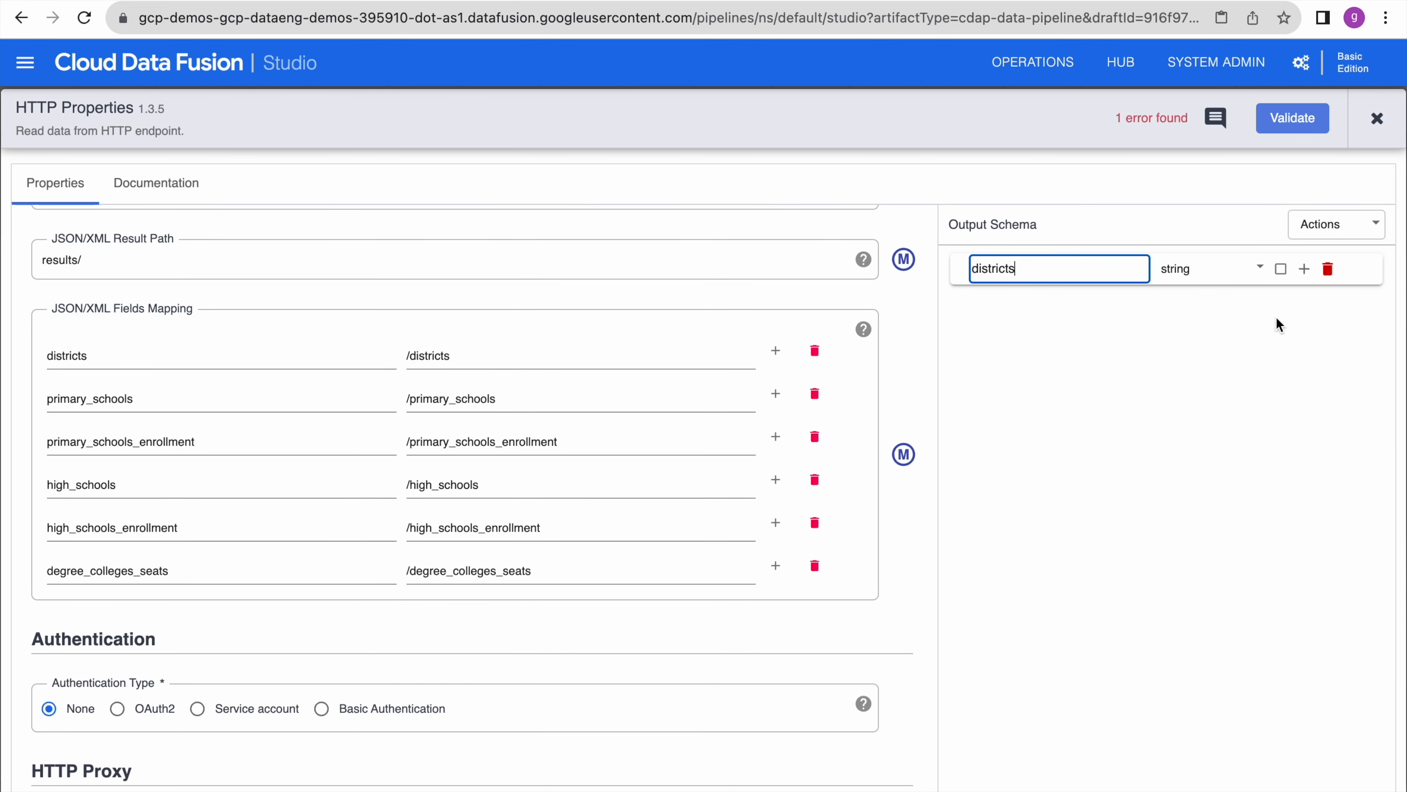
{"action": "left_click", "coordinate": [1305, 269]}
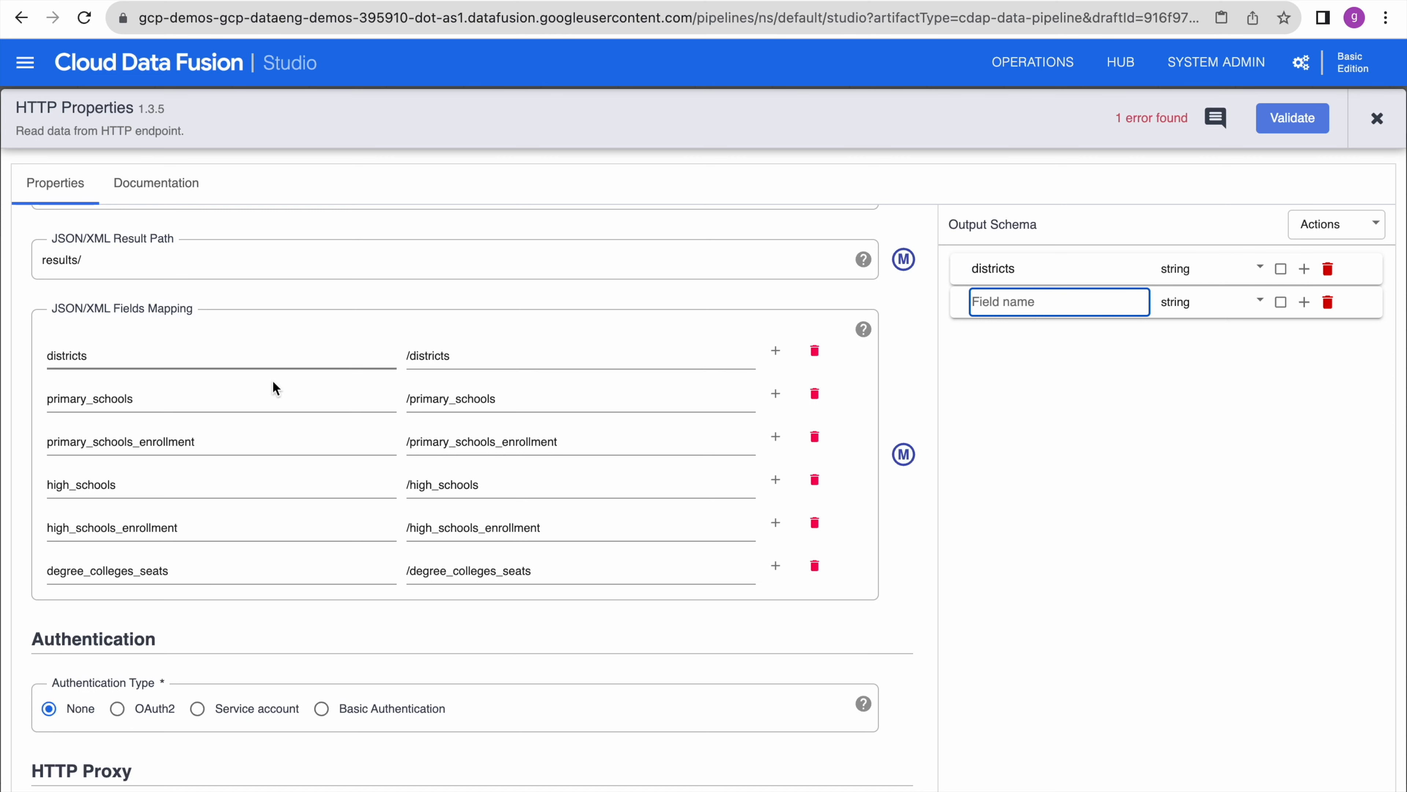
{"action": "double_click", "coordinate": [91, 399]}
{"action": "key", "text": "ctrl+c"}
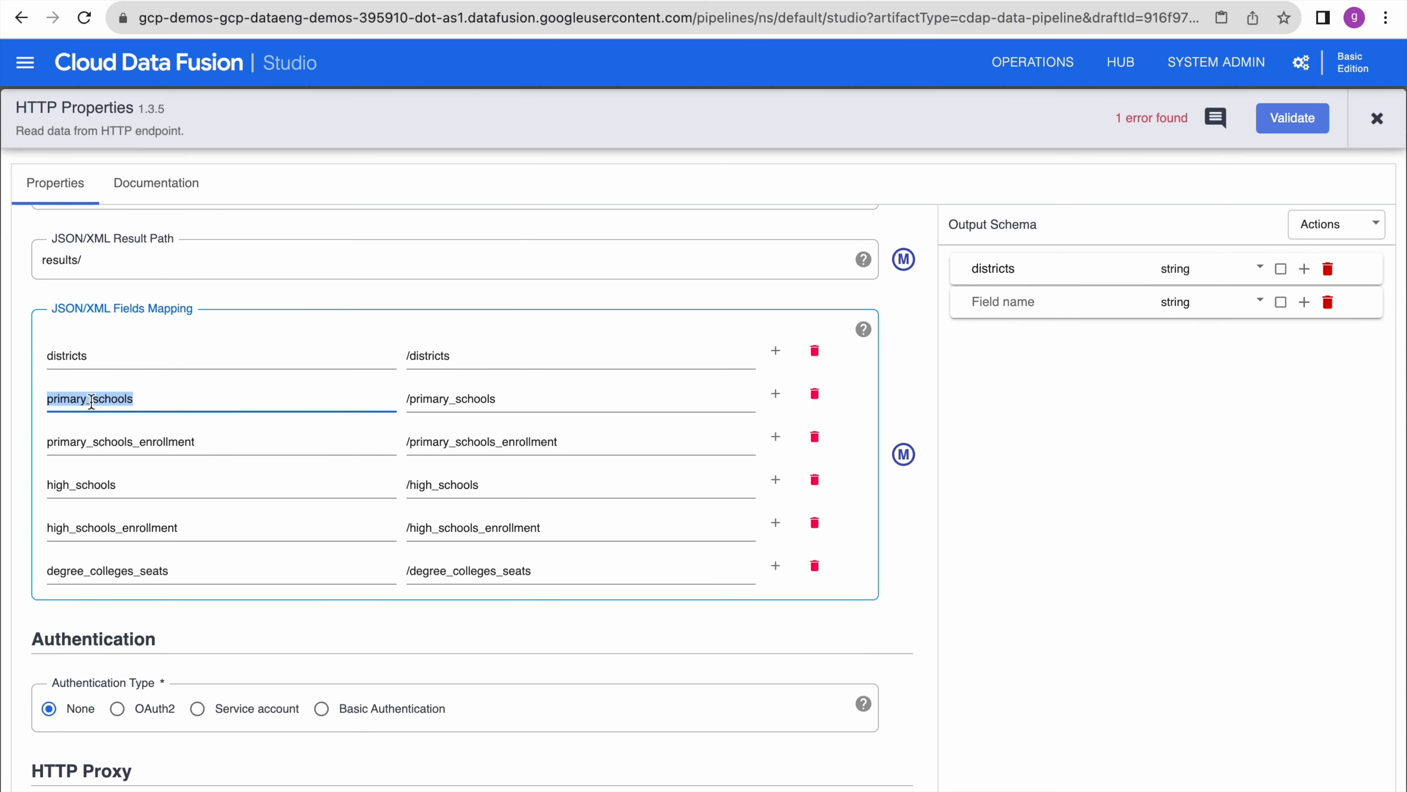
{"action": "left_click", "coordinate": [999, 294]}
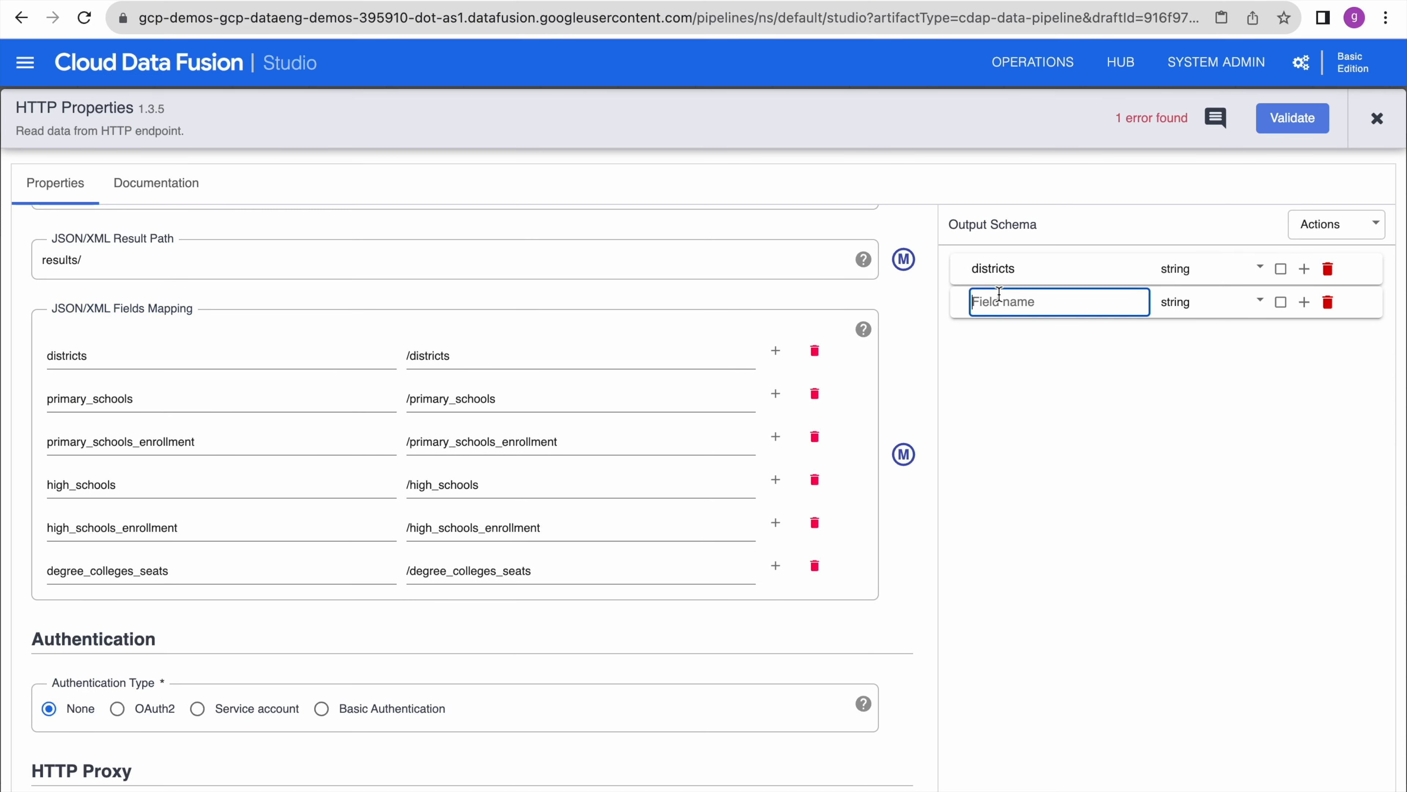
{"action": "key", "text": "ctrl+v"}
{"action": "left_click", "coordinate": [1205, 302]}
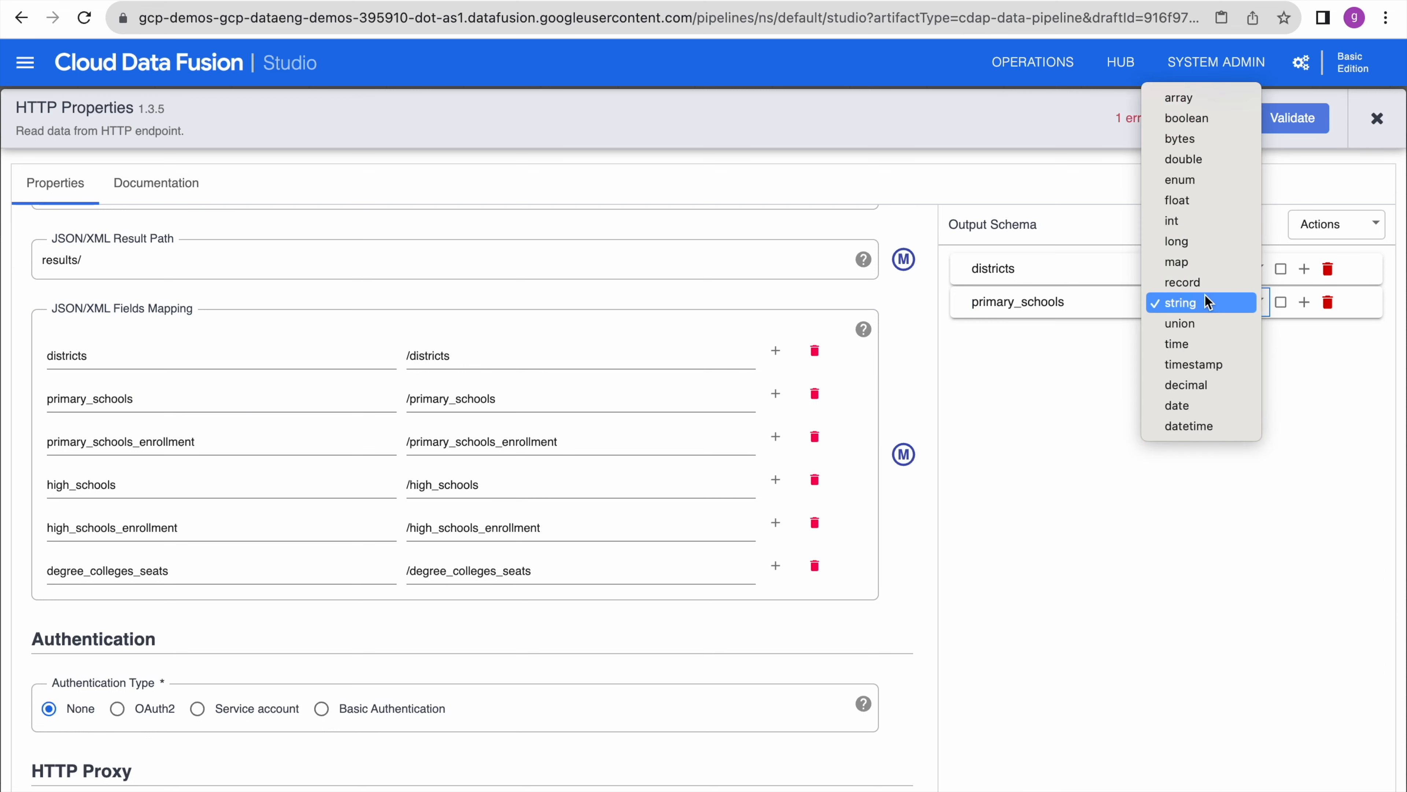
{"action": "left_click", "coordinate": [1213, 221]}
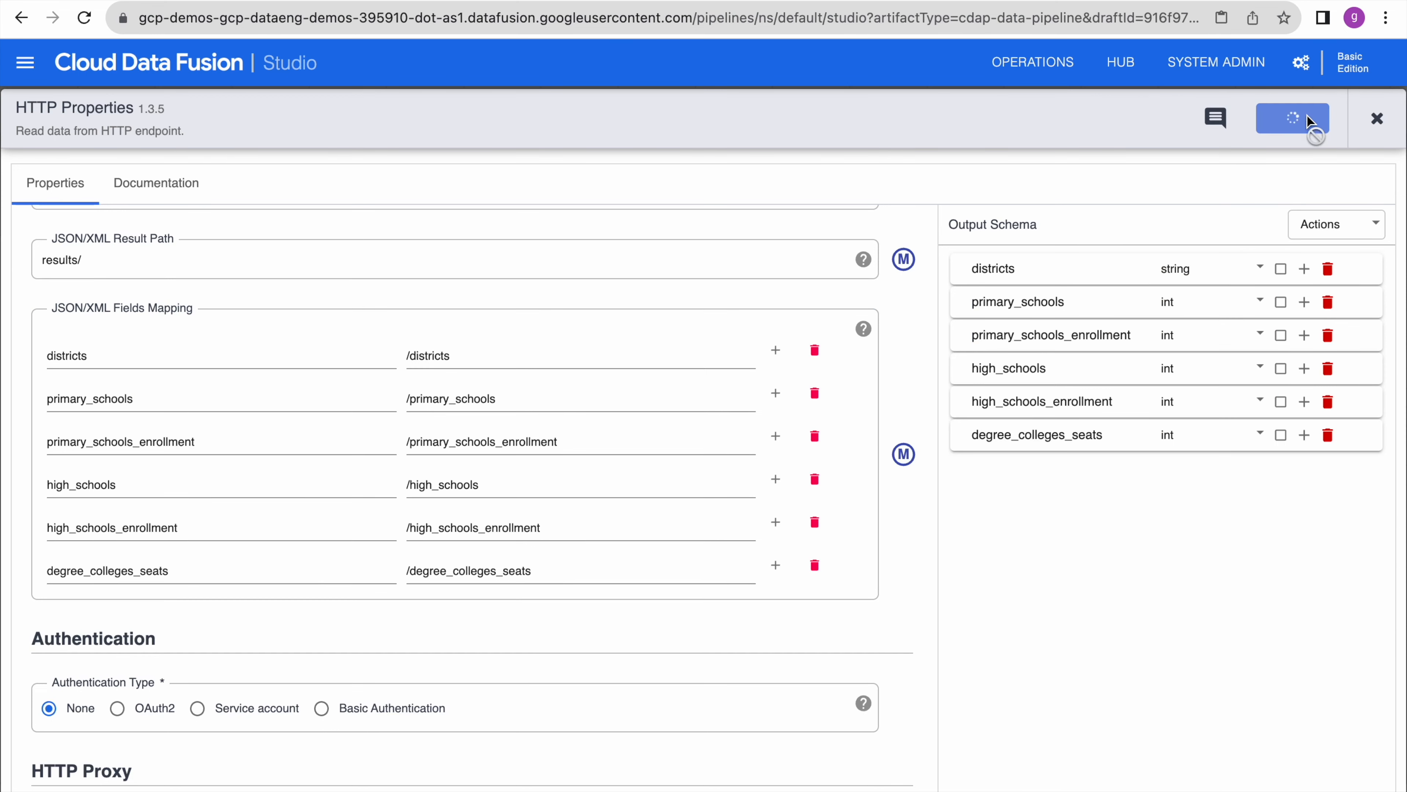
- Validate the HTTP source without errors and close its properties back to the canvas
{"action": "left_click", "coordinate": [1293, 117]}
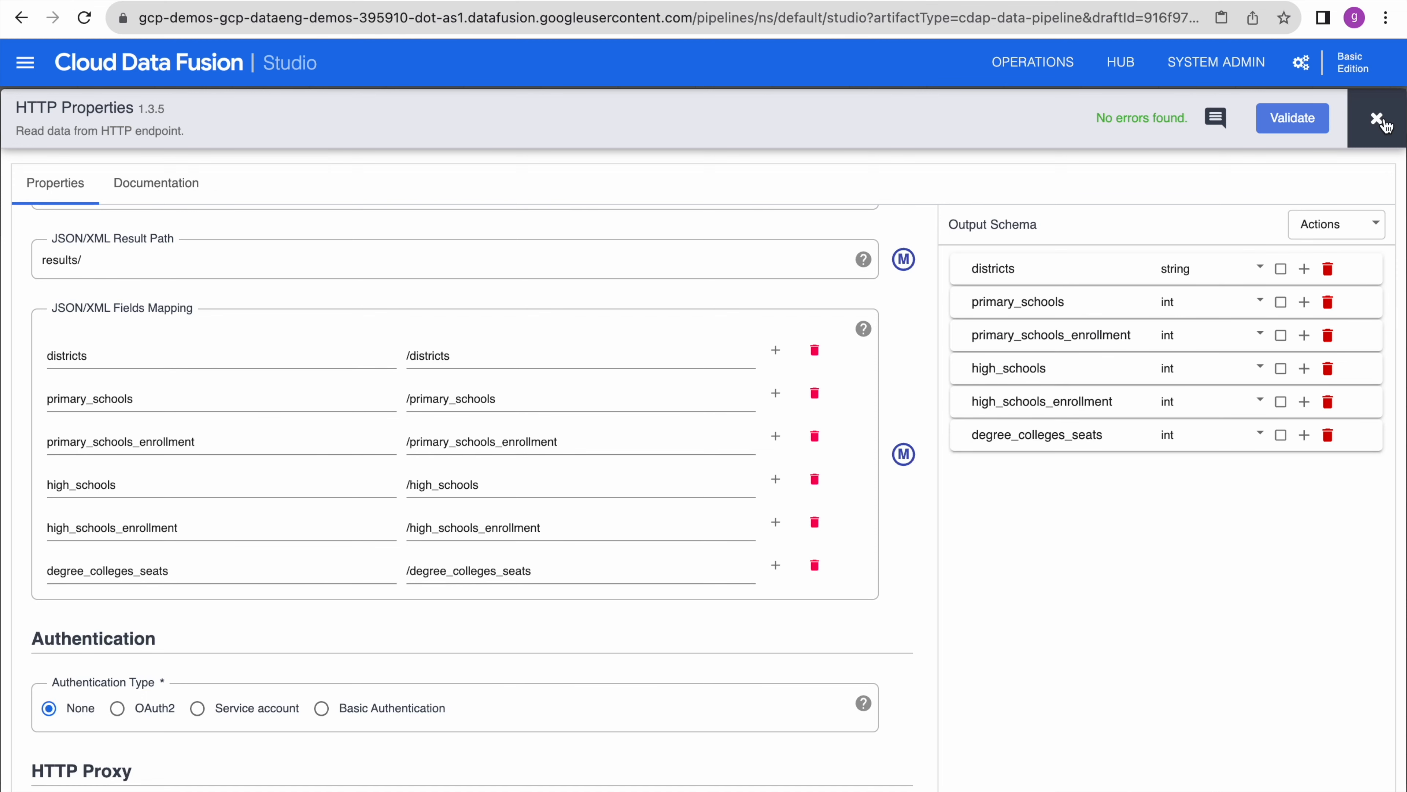
{"action": "left_click", "coordinate": [1377, 118]}
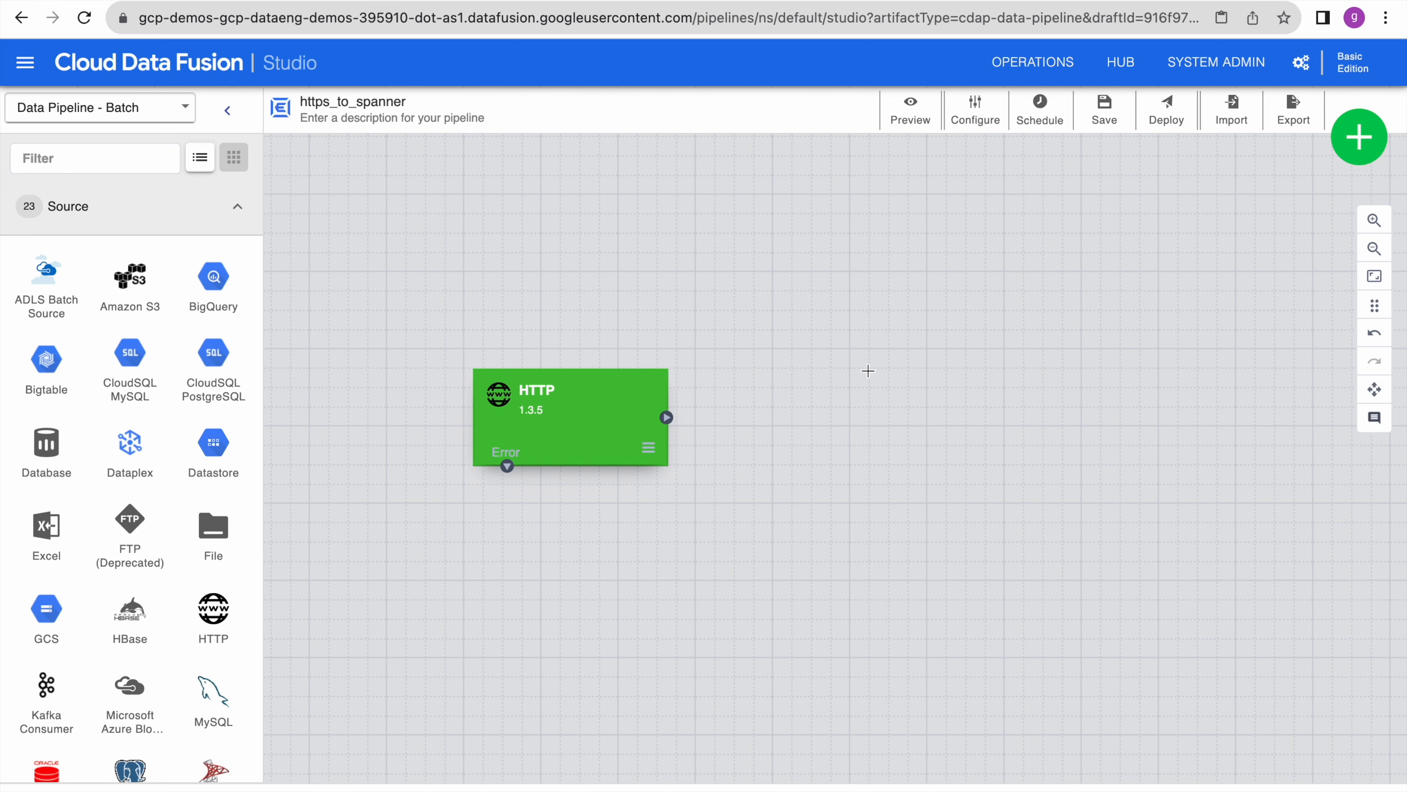
{"action": "left_click", "coordinate": [238, 208]}
- Add a Spanner sink beside the HTTP node and connect HTTP's output to it
{"action": "left_click", "coordinate": [238, 348]}
{"action": "scroll", "coordinate": [53, 636], "scroll_direction": "down", "scroll_amount": 5}
{"action": "left_click", "coordinate": [48, 635]}
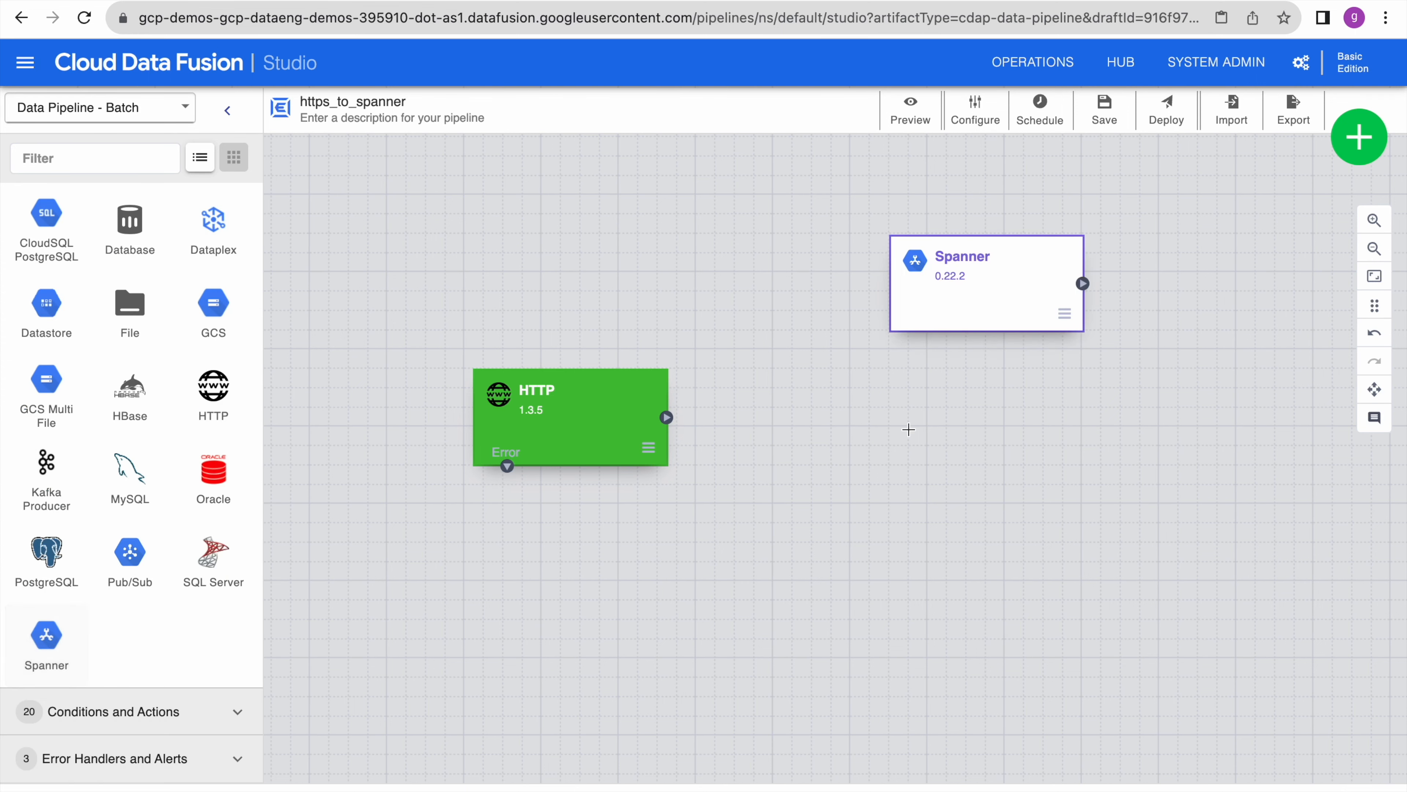
{"action": "left_click_drag", "start_coordinate": [1023, 313], "coordinate": [975, 446]}
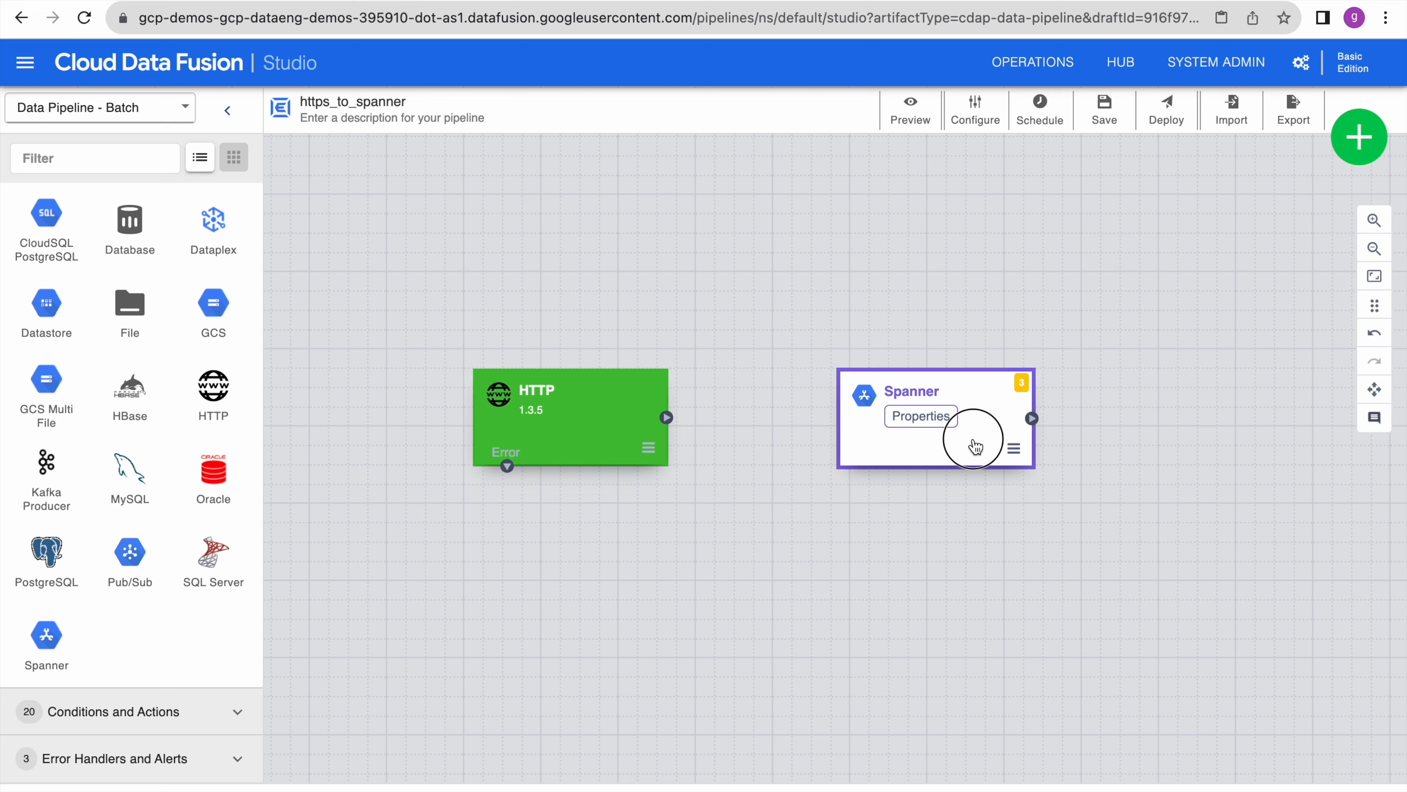
{"action": "left_click_drag", "start_coordinate": [974, 440], "coordinate": [969, 437]}
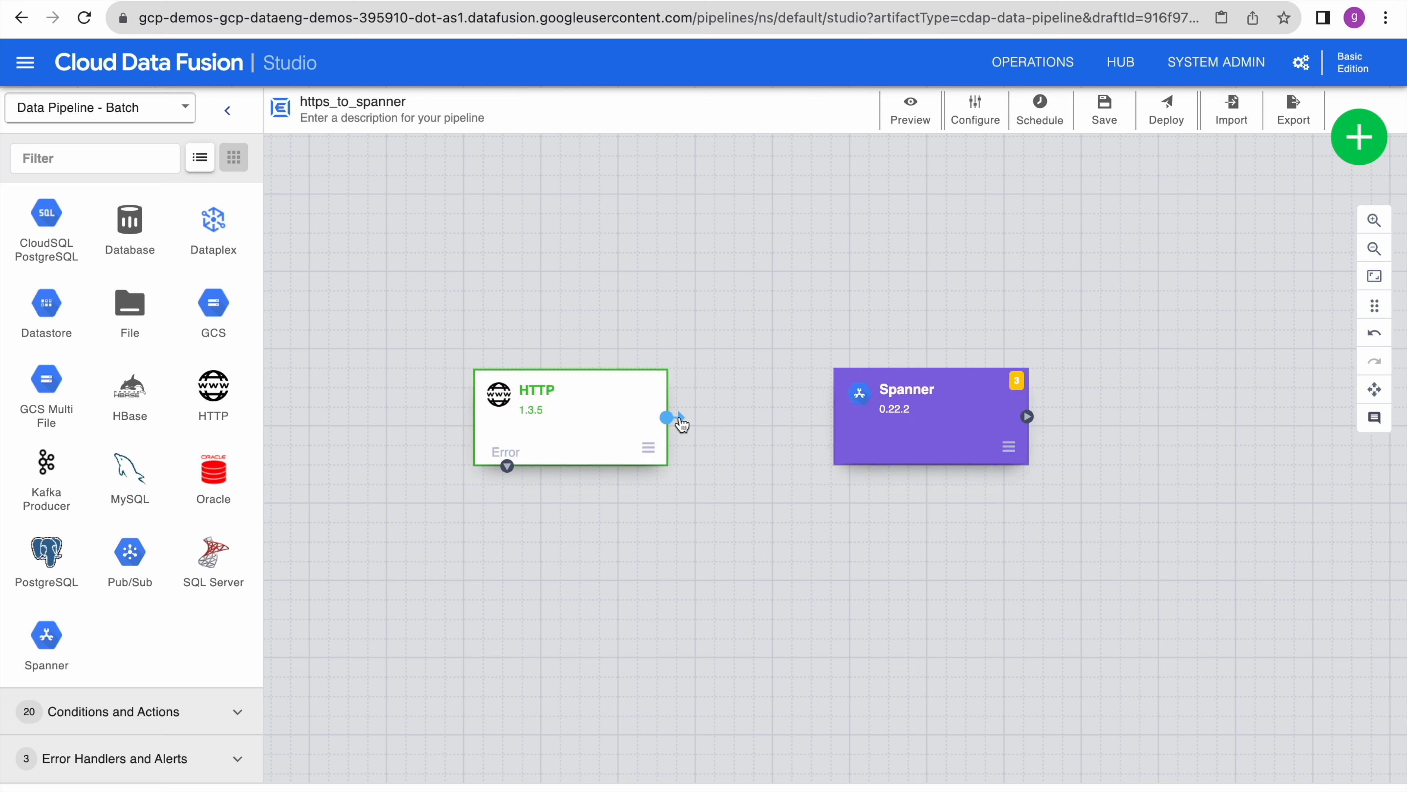
{"action": "left_click_drag", "start_coordinate": [682, 424], "coordinate": [843, 424]}
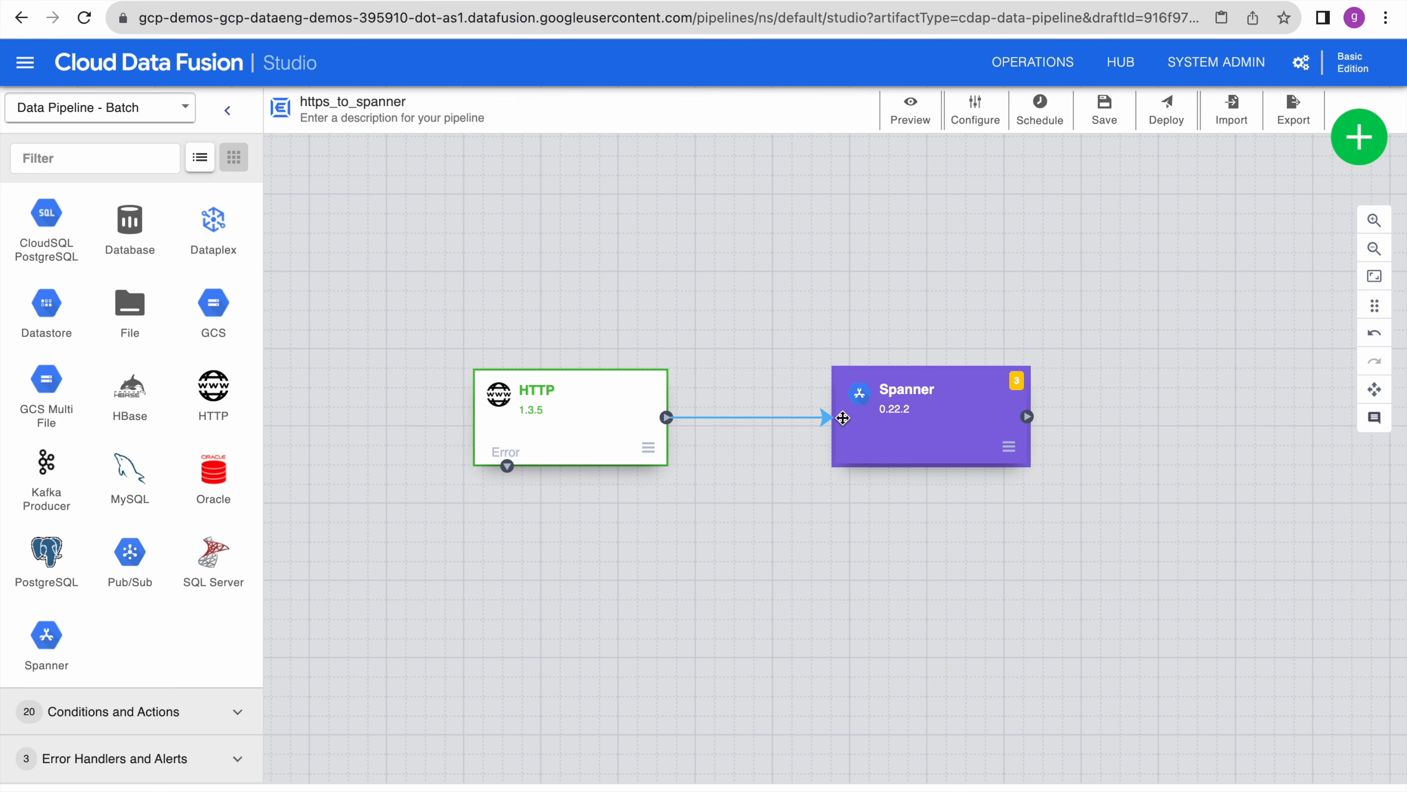
{"action": "left_click", "coordinate": [918, 420]}
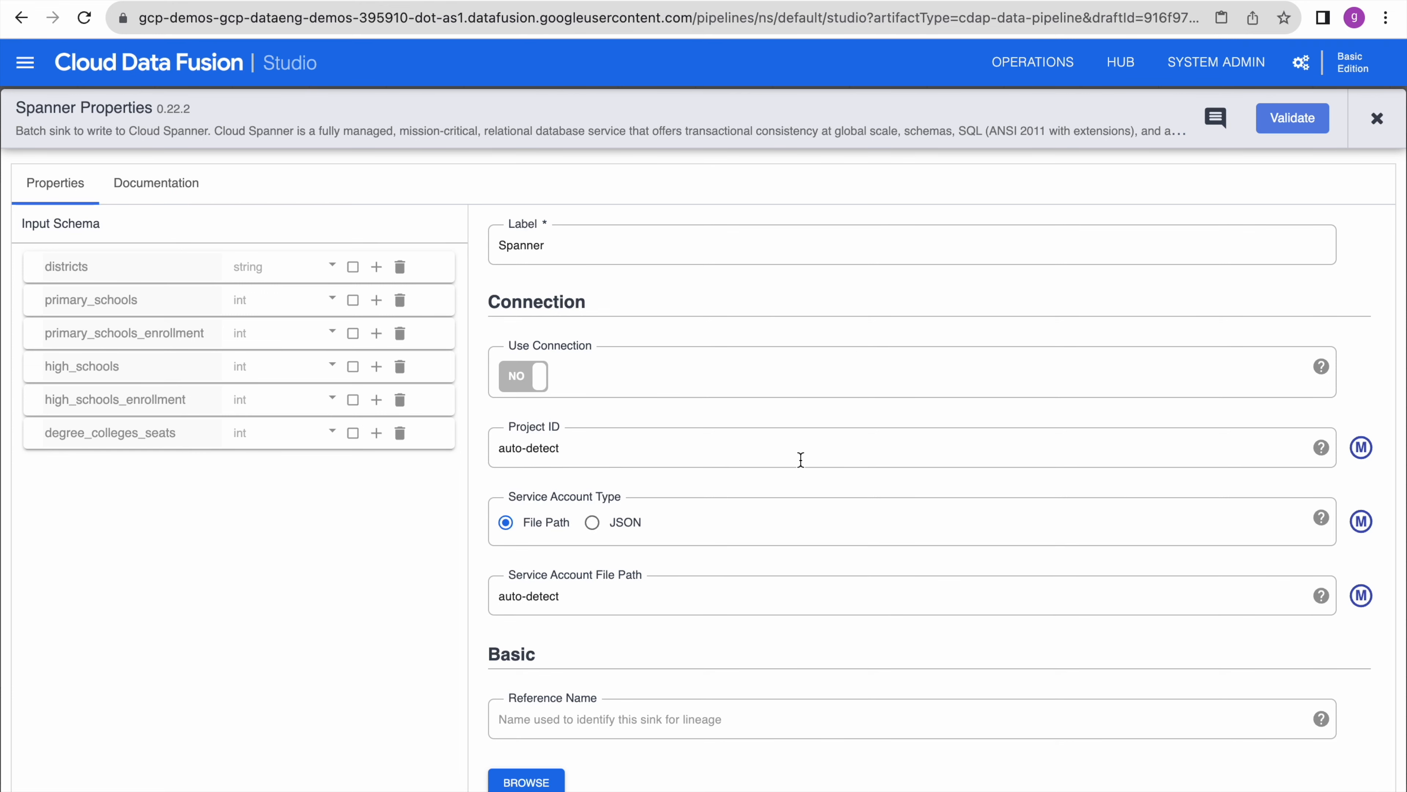
- Set the Spanner sink's Reference Name to from_https and browse for a connection
{"action": "scroll", "coordinate": [801, 459], "scroll_direction": "down", "scroll_amount": 2}
{"action": "scroll", "coordinate": [801, 457], "scroll_direction": "down", "scroll_amount": 5}
{"action": "left_click", "coordinate": [685, 349]}
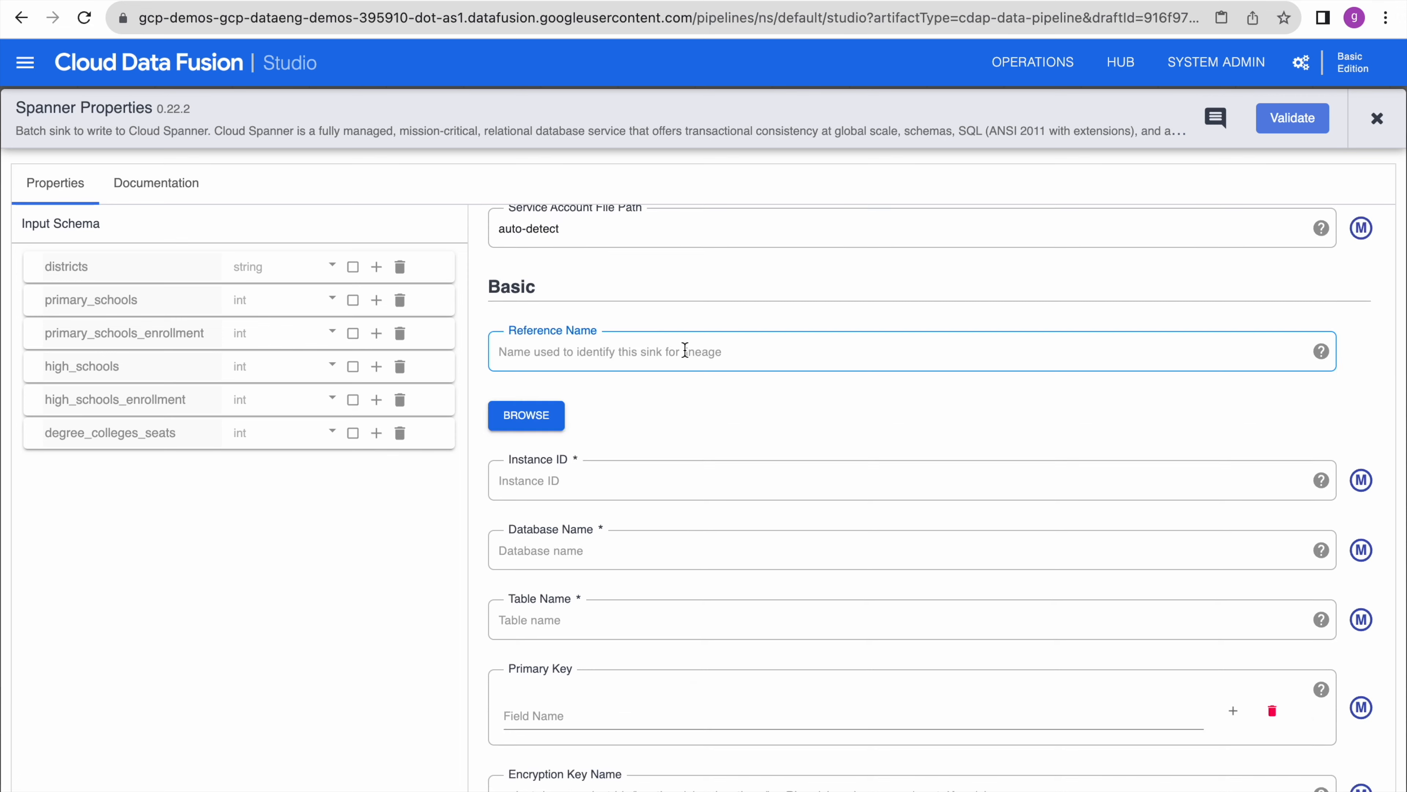
{"action": "type", "text": "from_https"}
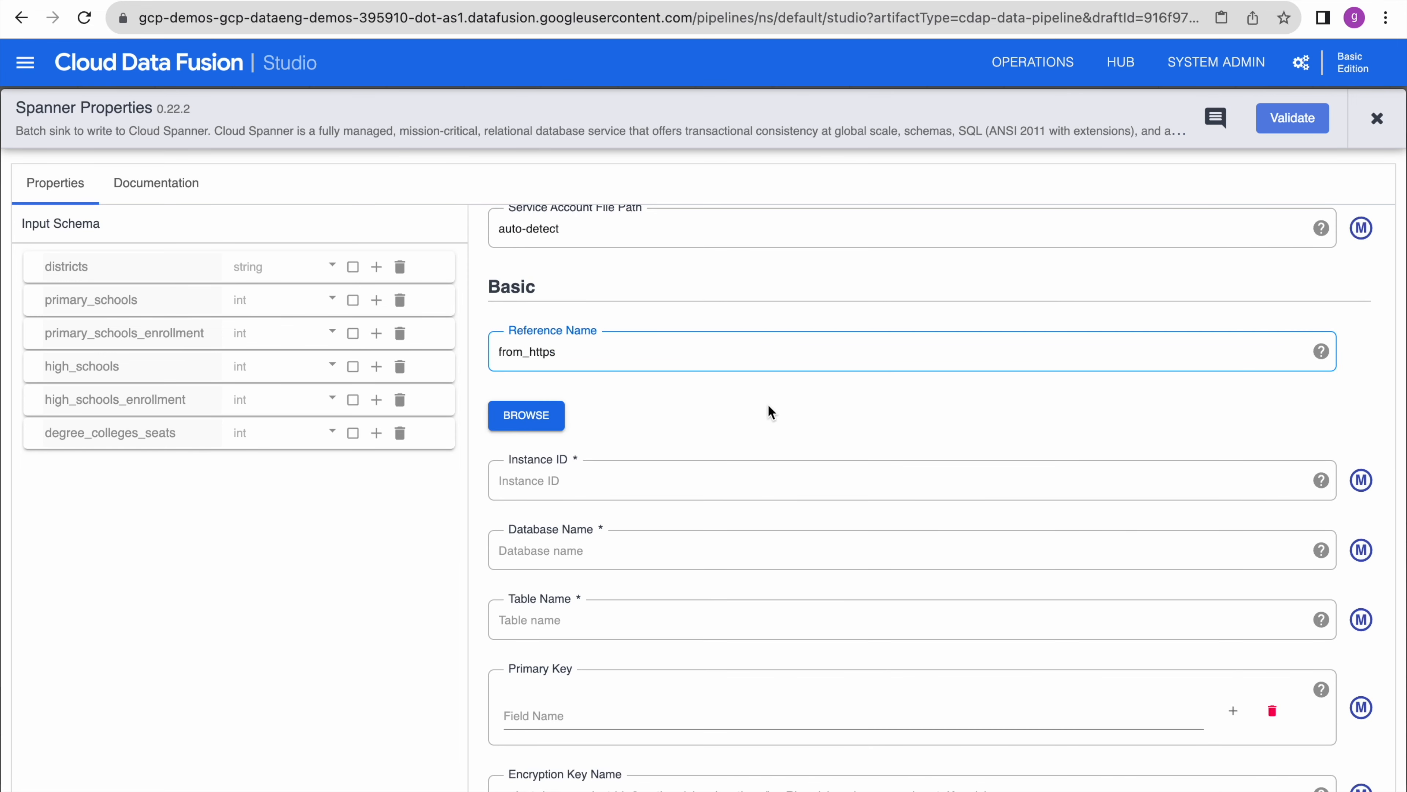
{"action": "left_click", "coordinate": [768, 407]}
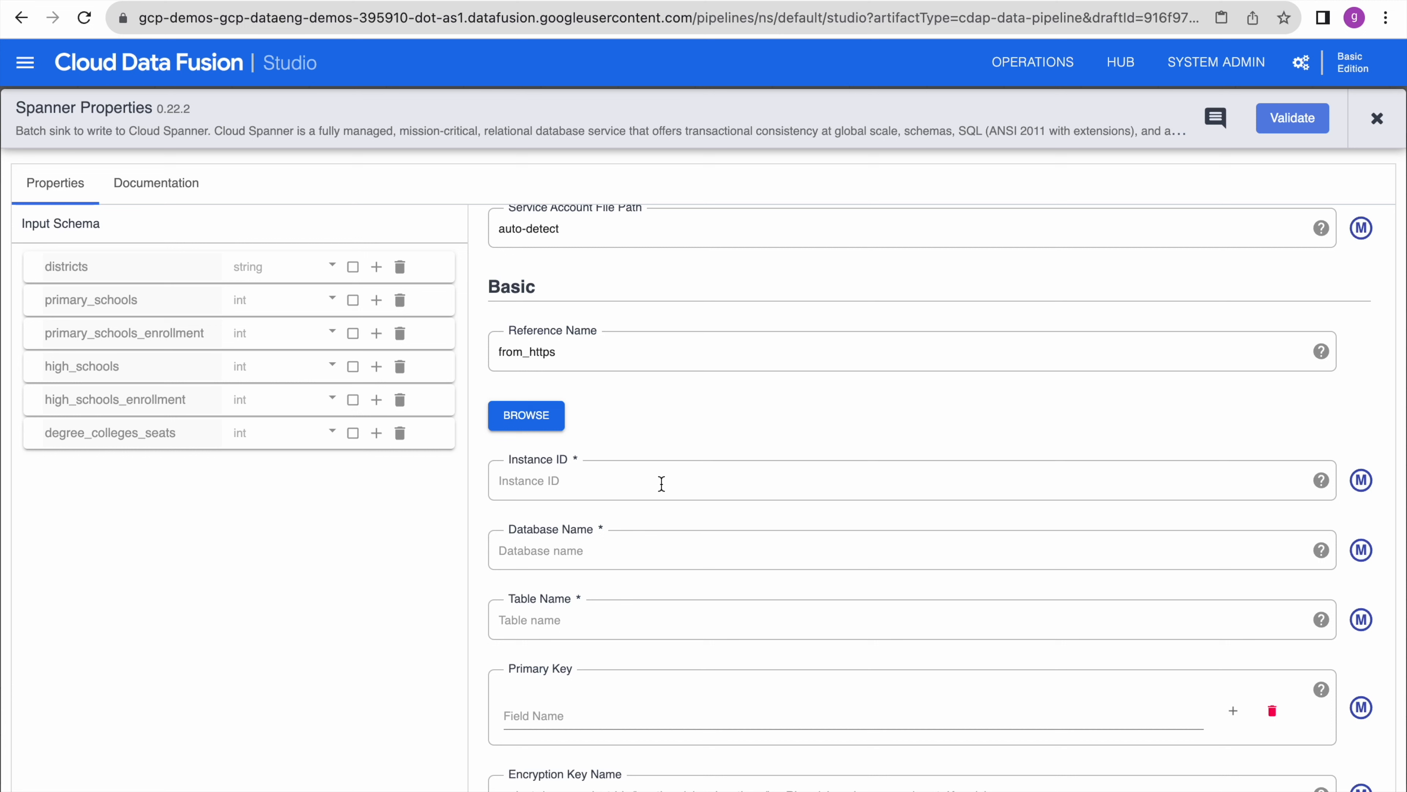
{"action": "left_click", "coordinate": [554, 424]}
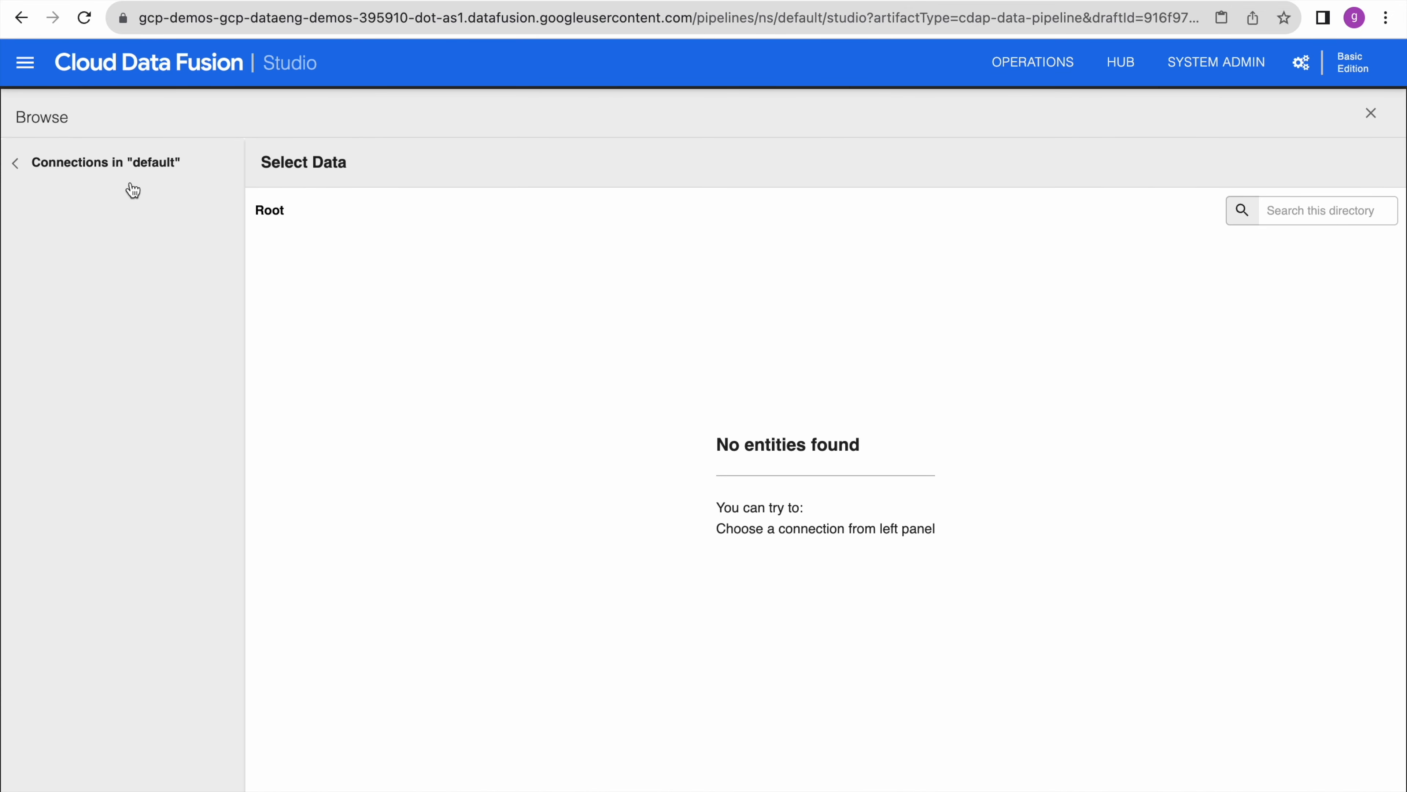
- Expand the Spanner connections in Browse and open Cloud Spanner Default
{"action": "left_click", "coordinate": [15, 163]}
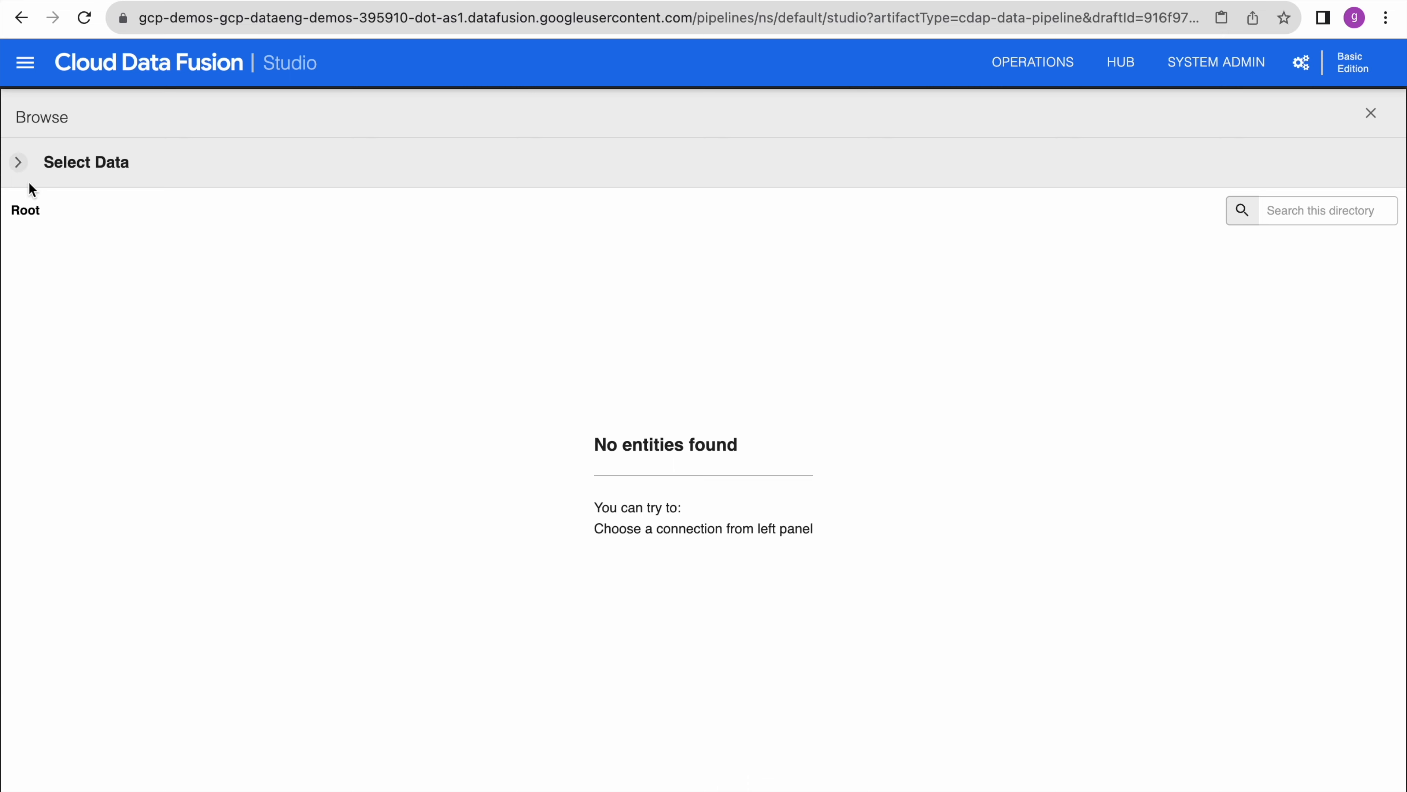
{"action": "left_click", "coordinate": [17, 163]}
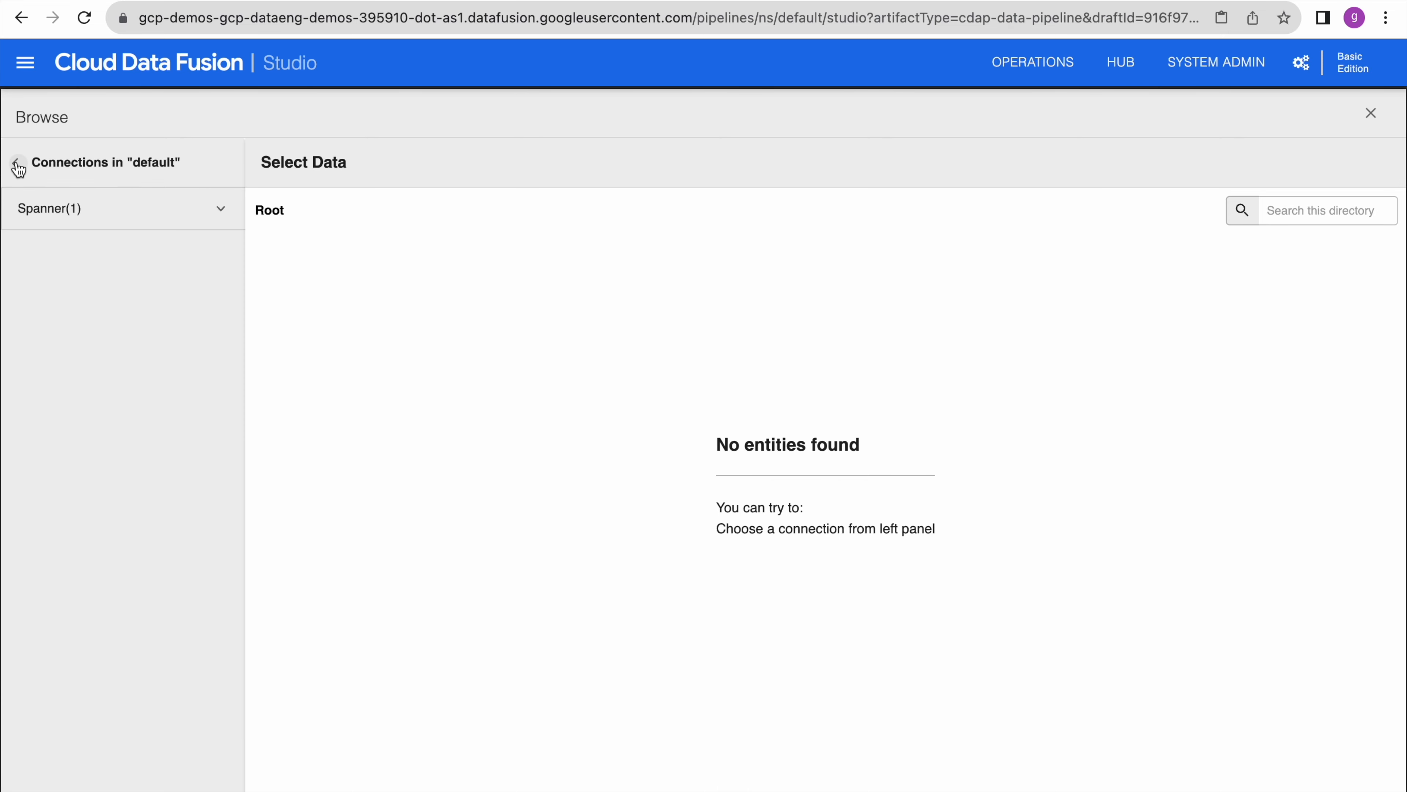
{"action": "left_click", "coordinate": [91, 162]}
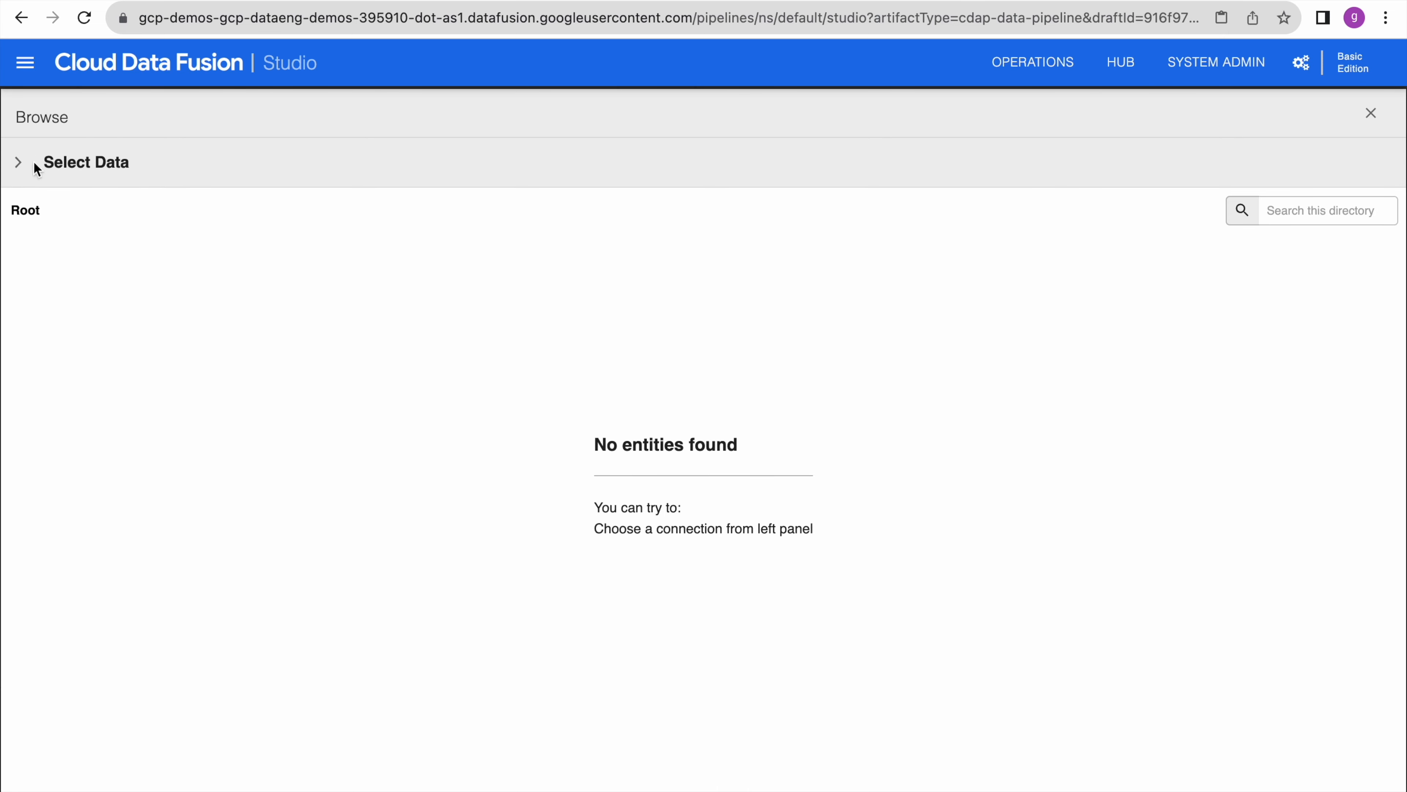
{"action": "left_click", "coordinate": [17, 162]}
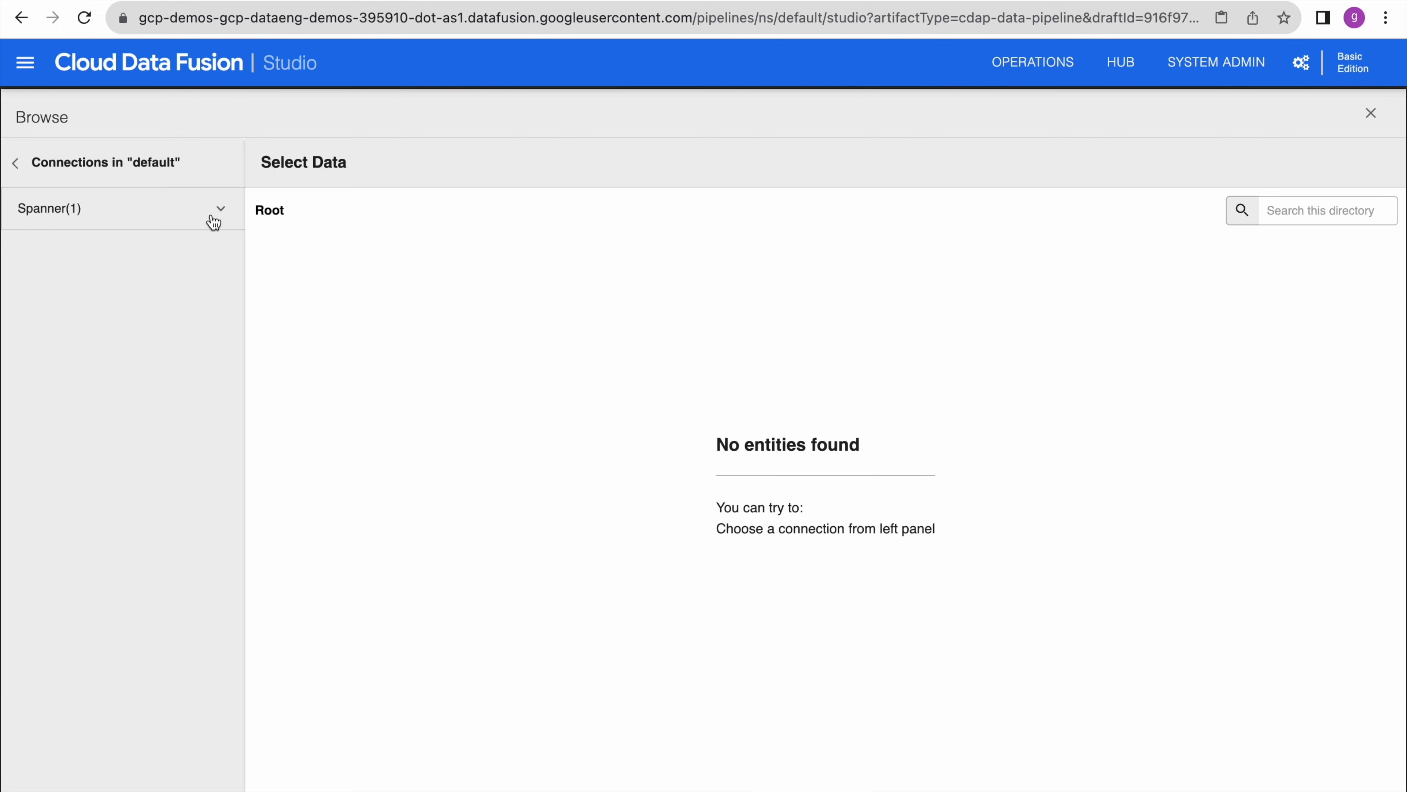
{"action": "left_click", "coordinate": [220, 215]}
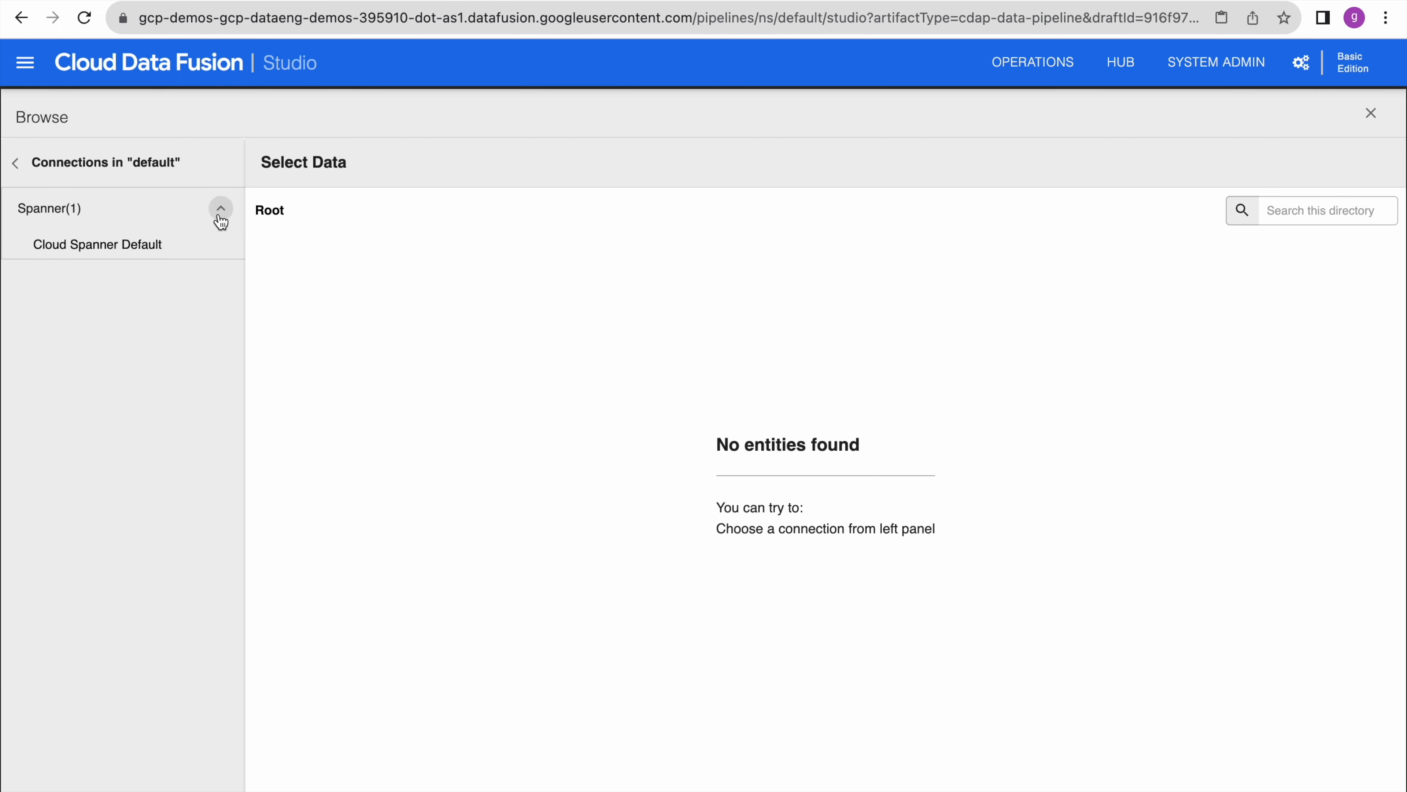
{"action": "left_click", "coordinate": [124, 245]}
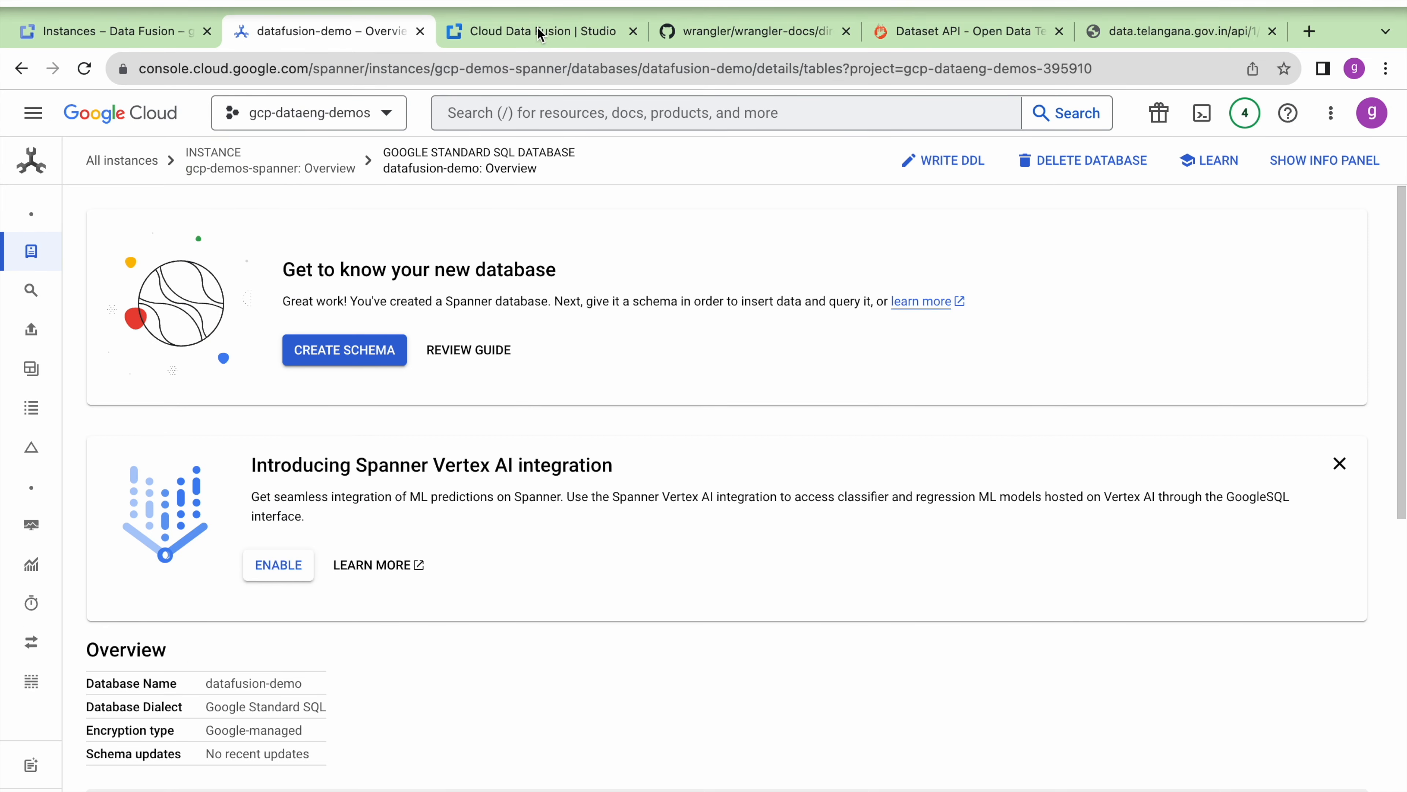
- Select the gcp-demos-spanner instance as the sink's Instance ID, then view the datafusion-demo overview
{"action": "left_click", "coordinate": [535, 32]}
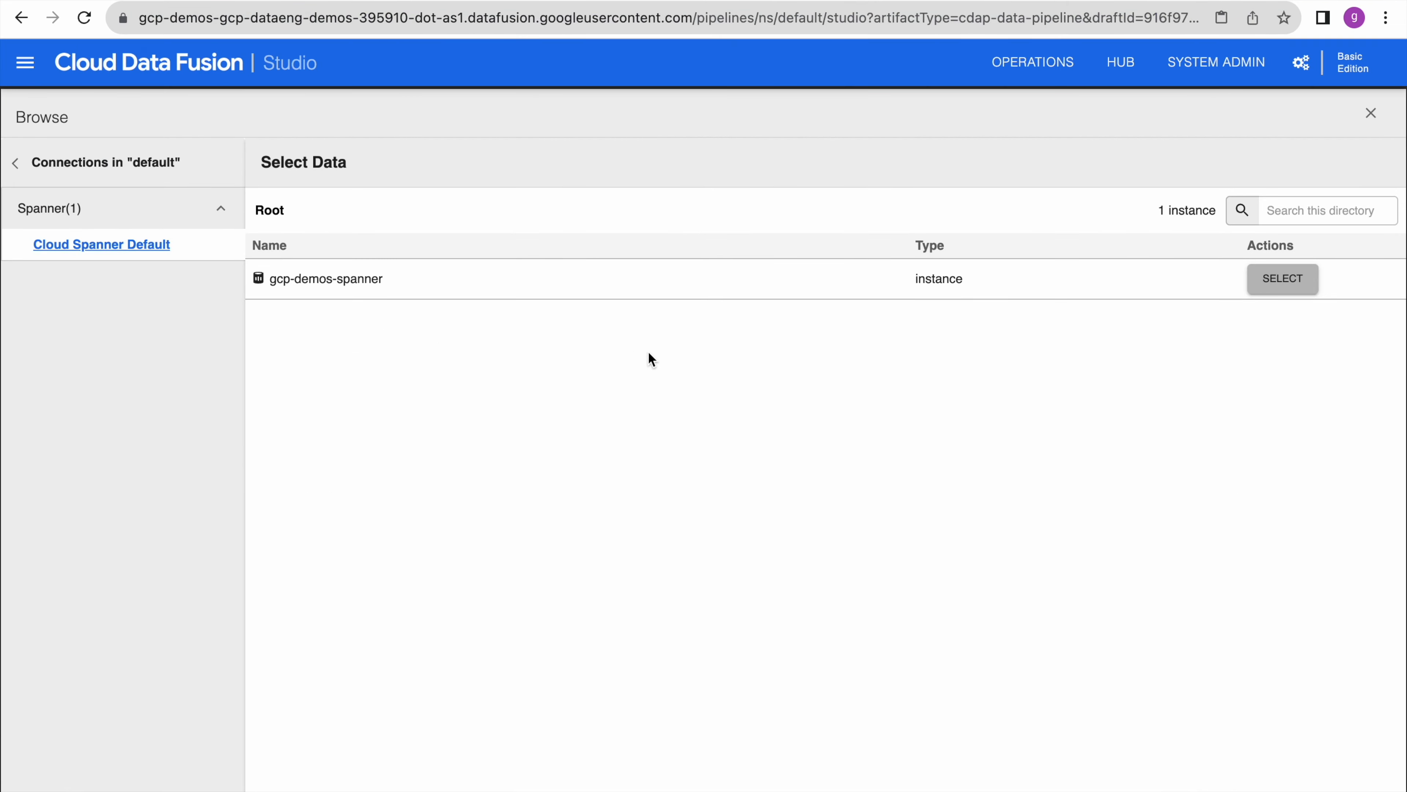
{"action": "left_click", "coordinate": [1279, 288]}
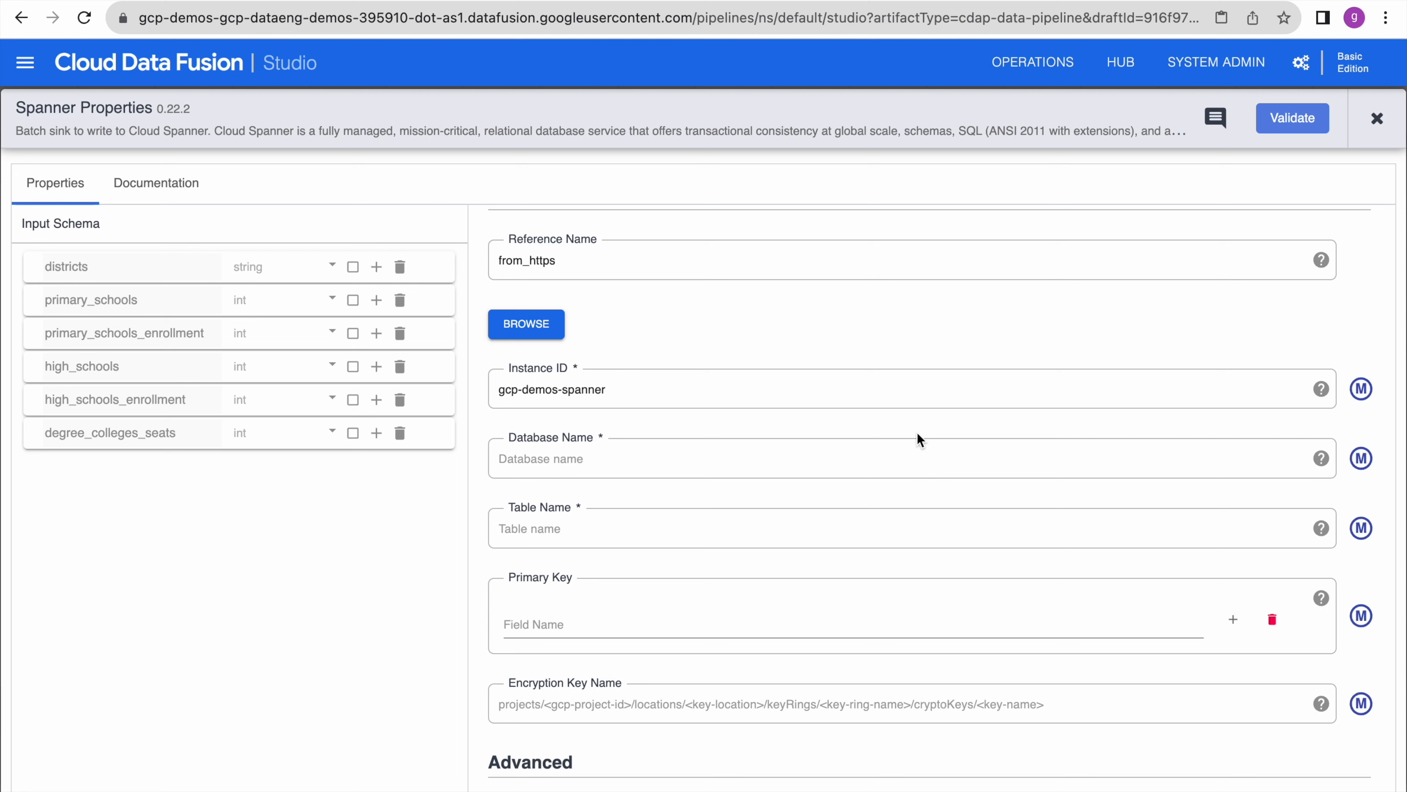
{"action": "left_click", "coordinate": [621, 457]}
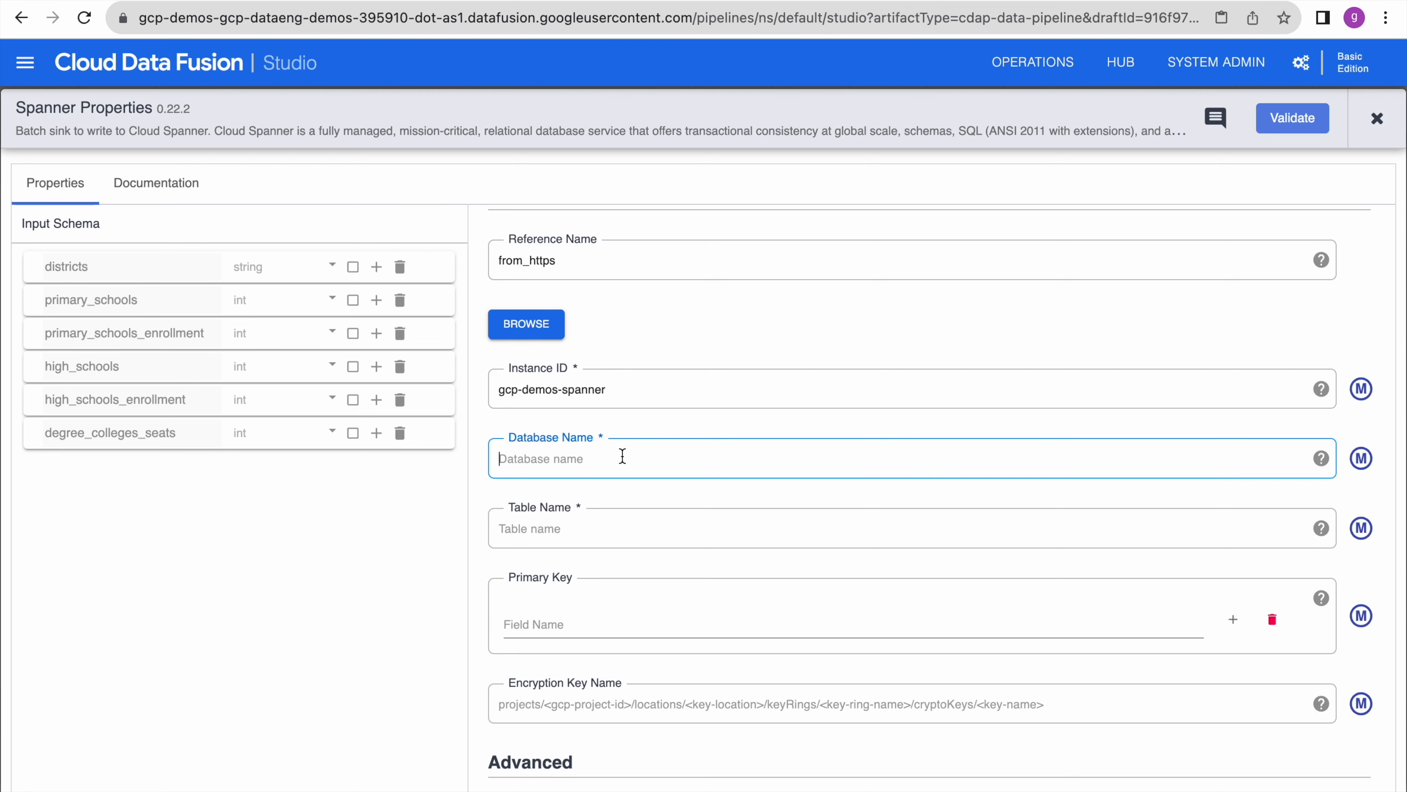
{"action": "left_click", "coordinate": [407, 1]}
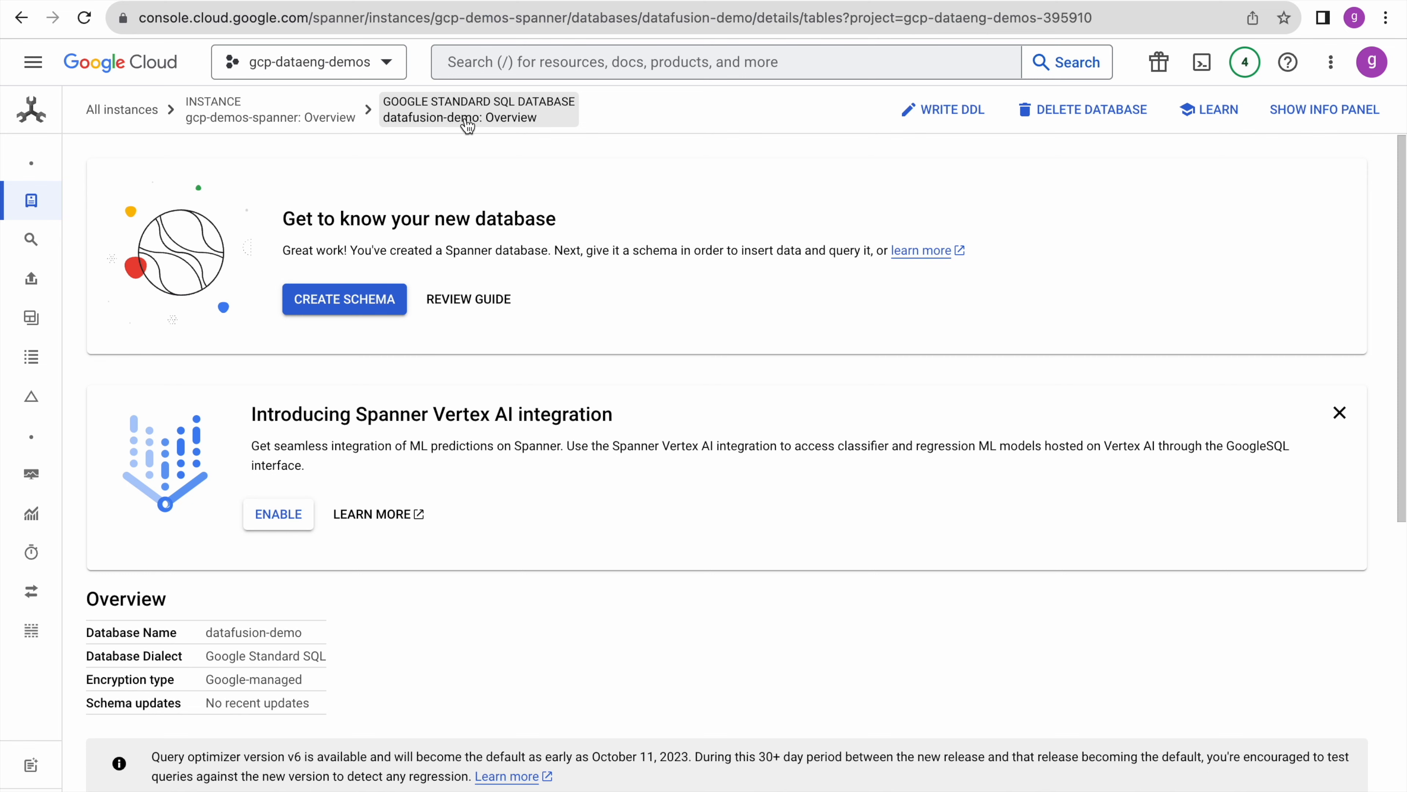
- Copy the database name datafusion-demo from the Spanner database Overview page
{"action": "scroll", "coordinate": [557, 304], "scroll_direction": "down", "scroll_amount": 10}
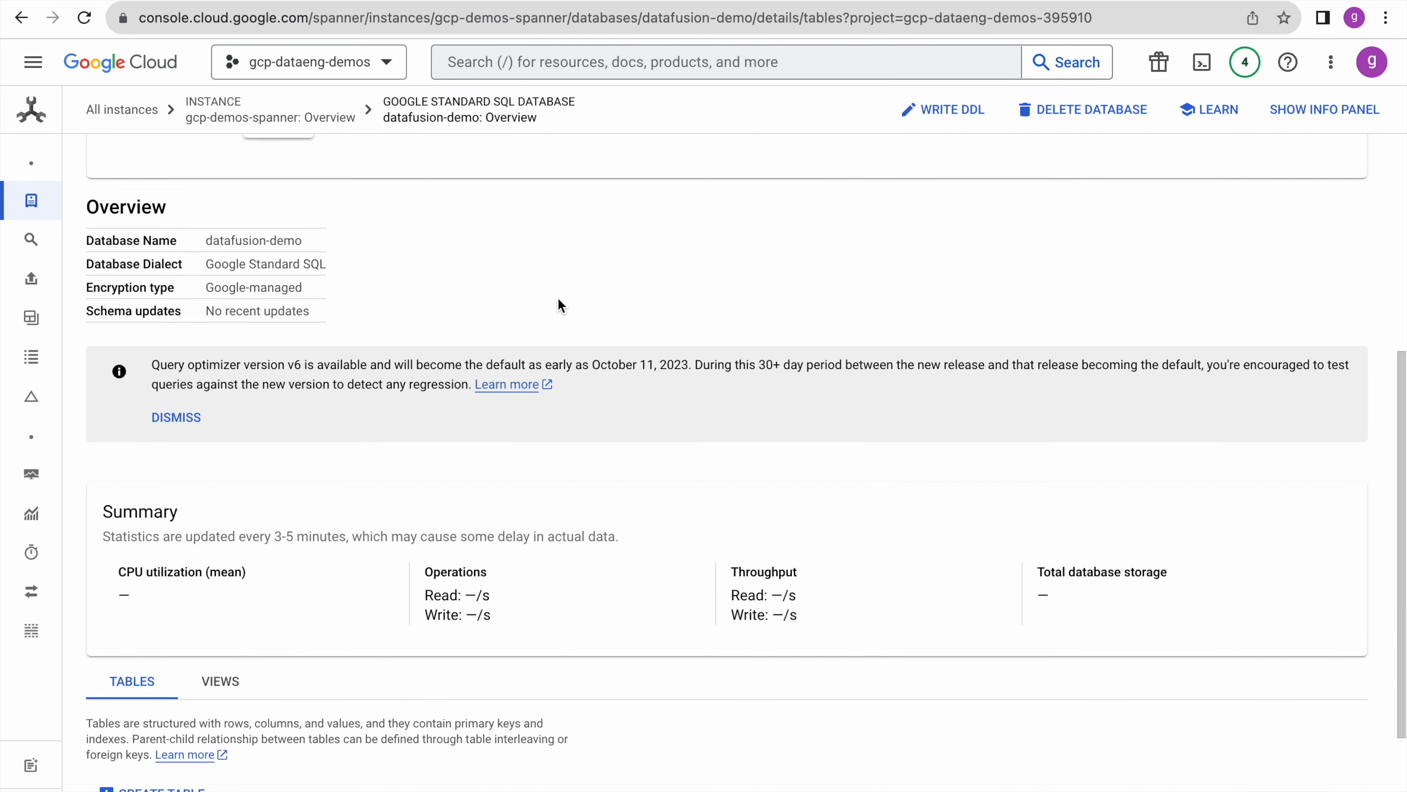
{"action": "scroll", "coordinate": [558, 300], "scroll_direction": "up", "scroll_amount": 10}
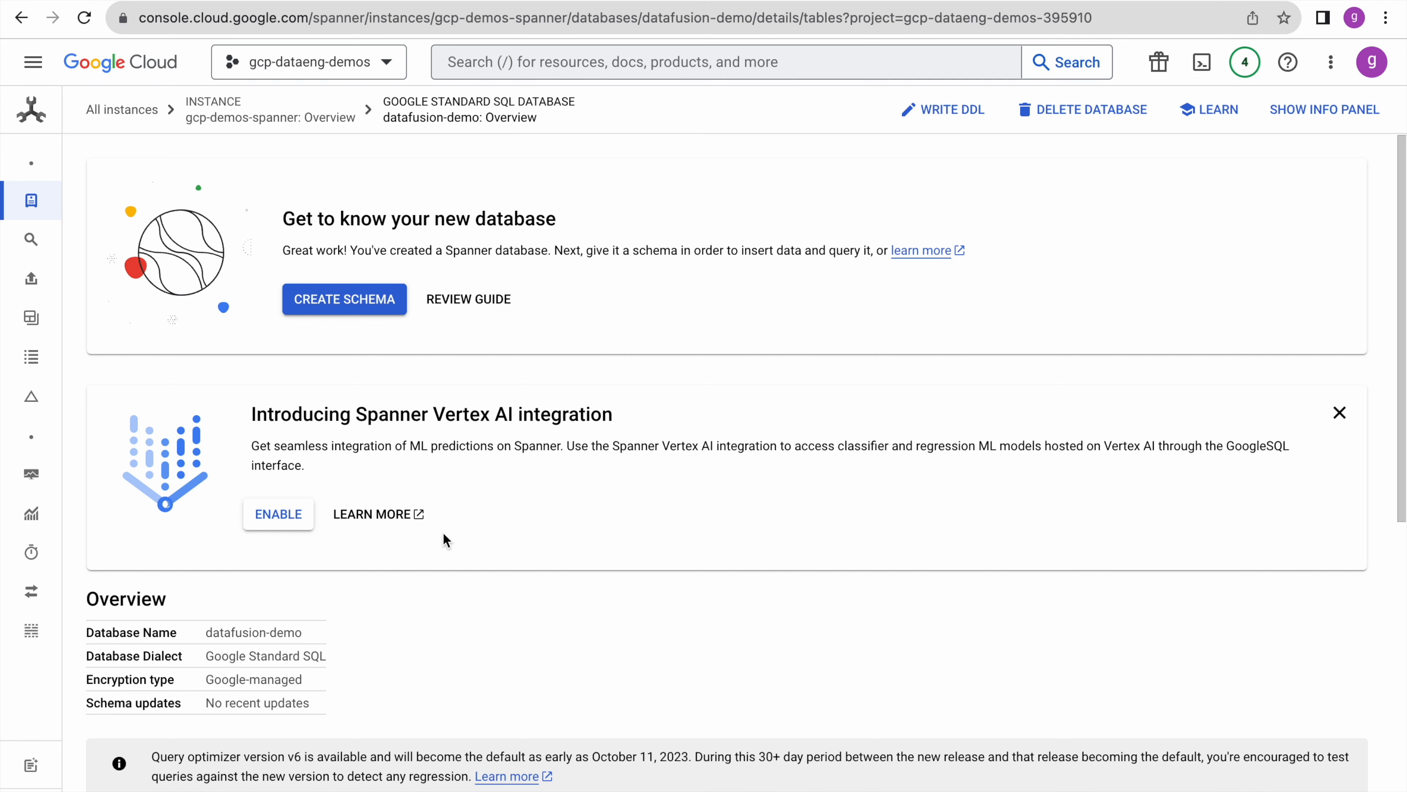
{"action": "left_click_drag", "start_coordinate": [302, 634], "coordinate": [207, 634]}
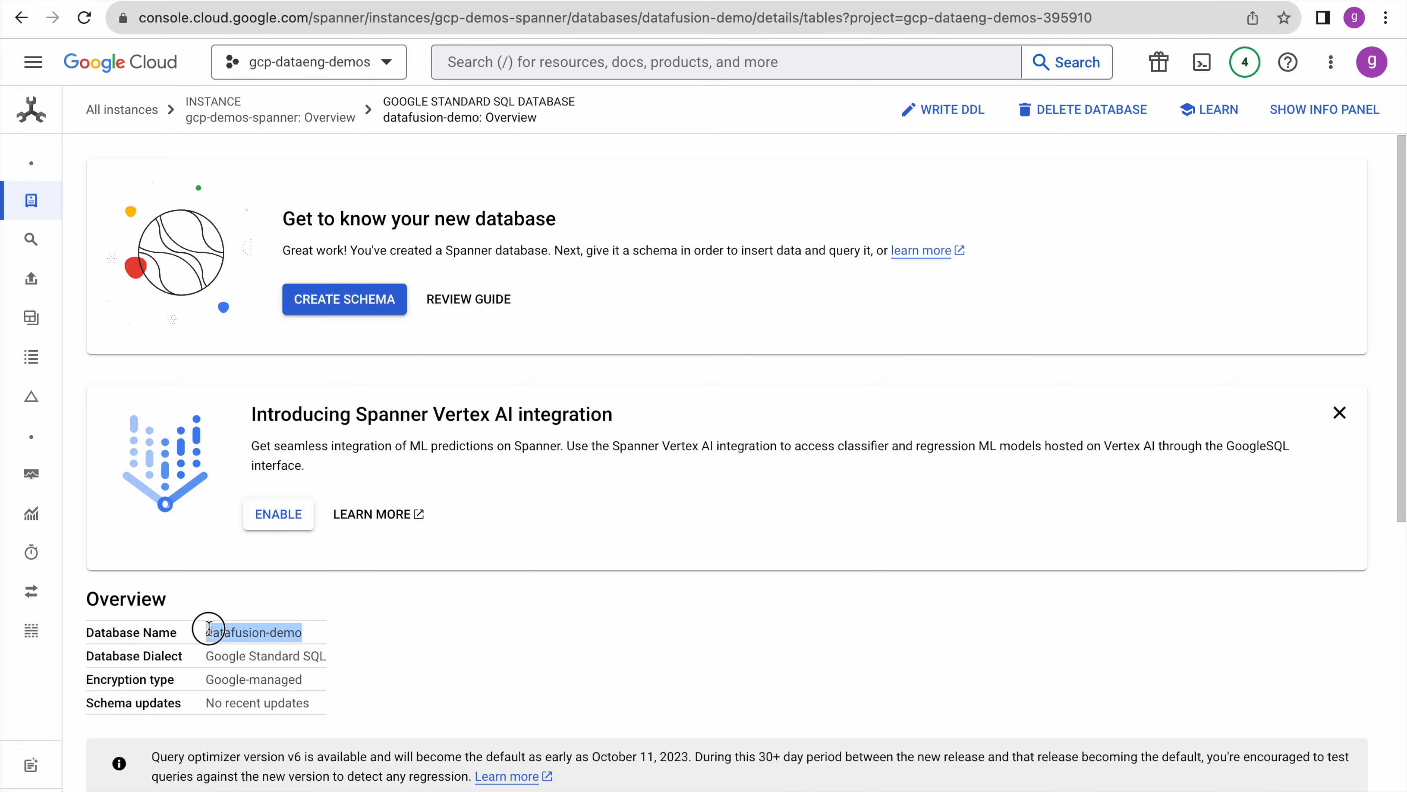
{"action": "left_click", "coordinate": [660, 537]}
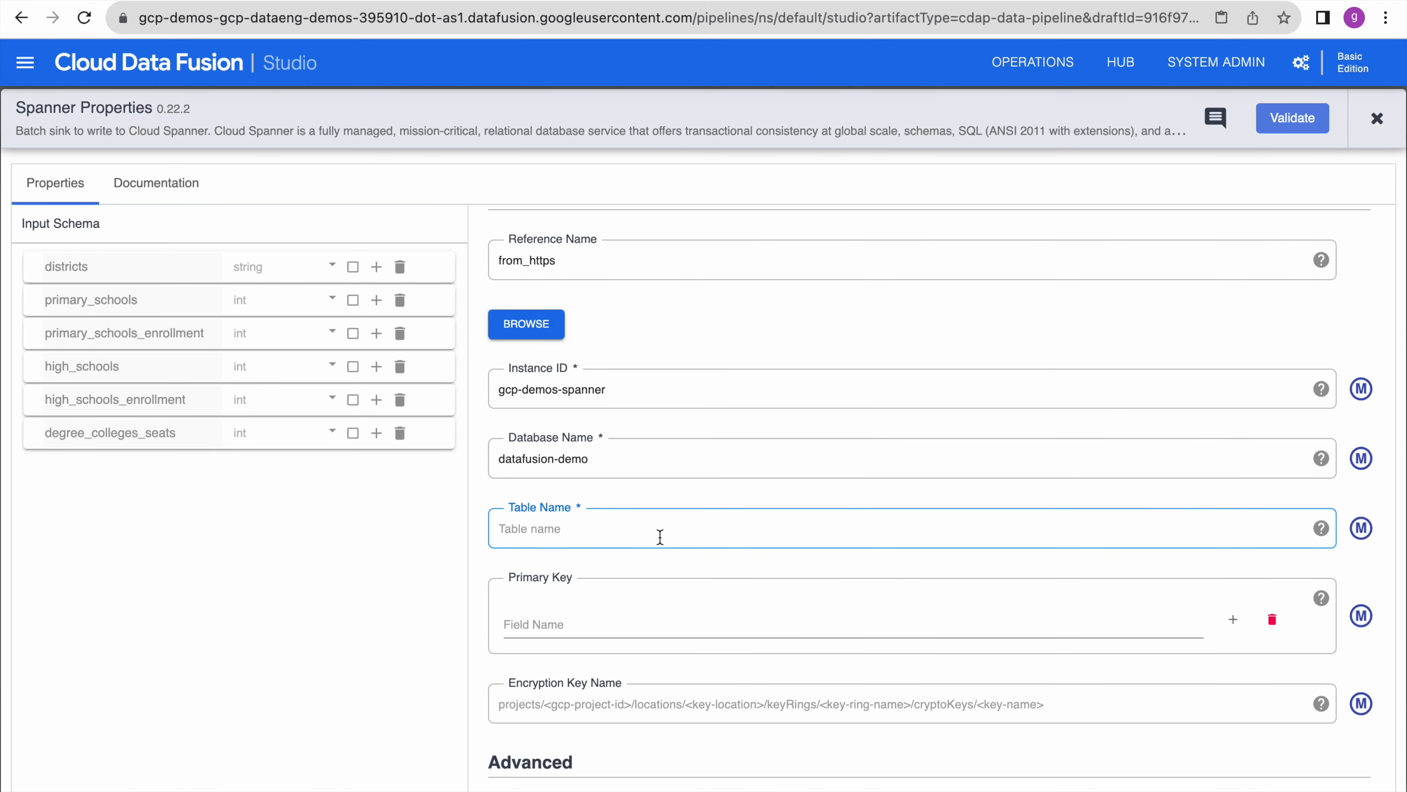
- Set the Spanner sink's table to education_details with primary key districts
{"action": "type", "text": "education_details"}
{"action": "left_click", "coordinate": [690, 615]}
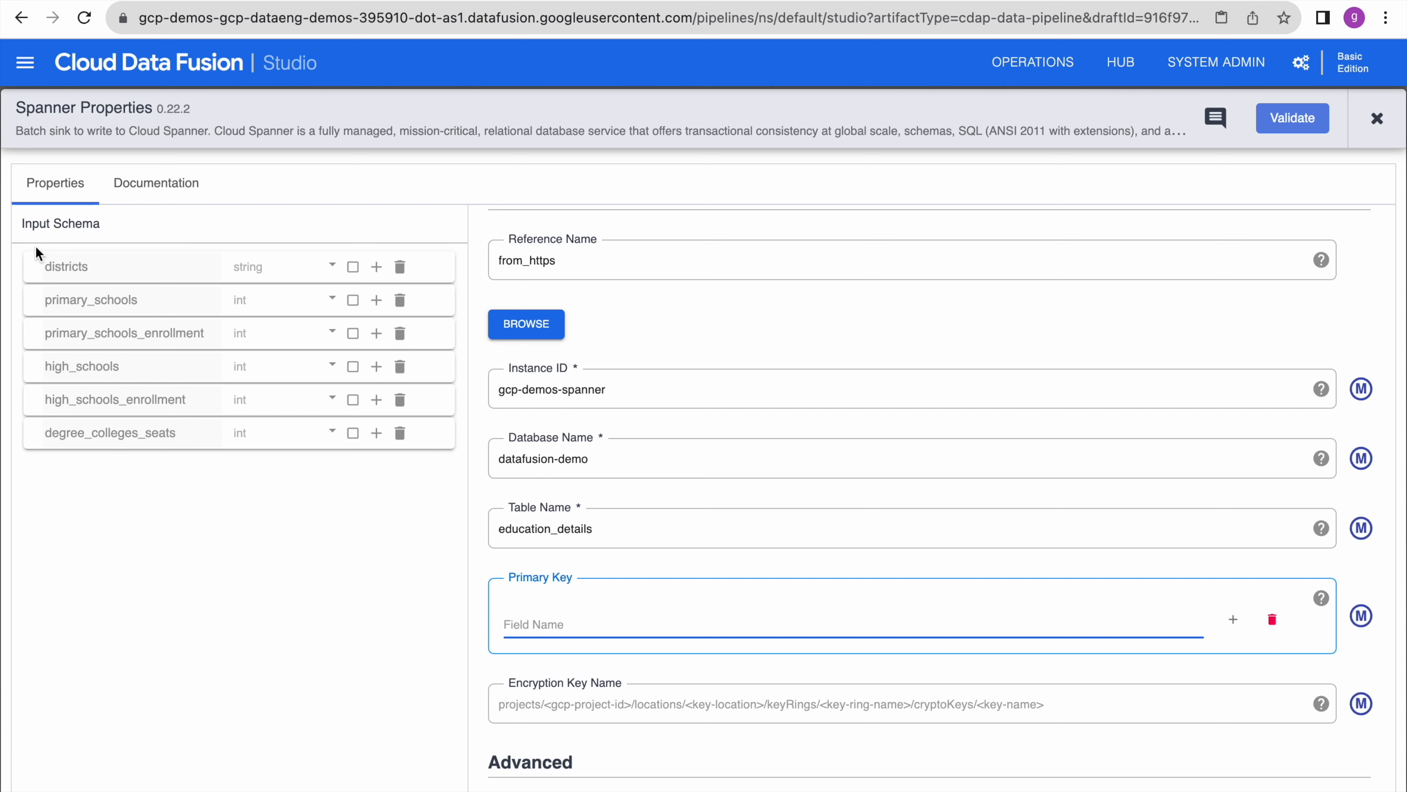
{"action": "type", "text": "districts"}
{"action": "left_click", "coordinate": [87, 266]}
- Validate the Spanner sink error-free and close its properties back to the canvas
{"action": "scroll", "coordinate": [715, 642], "scroll_direction": "down", "scroll_amount": 5}
{"action": "scroll", "coordinate": [714, 641], "scroll_direction": "up", "scroll_amount": 1}
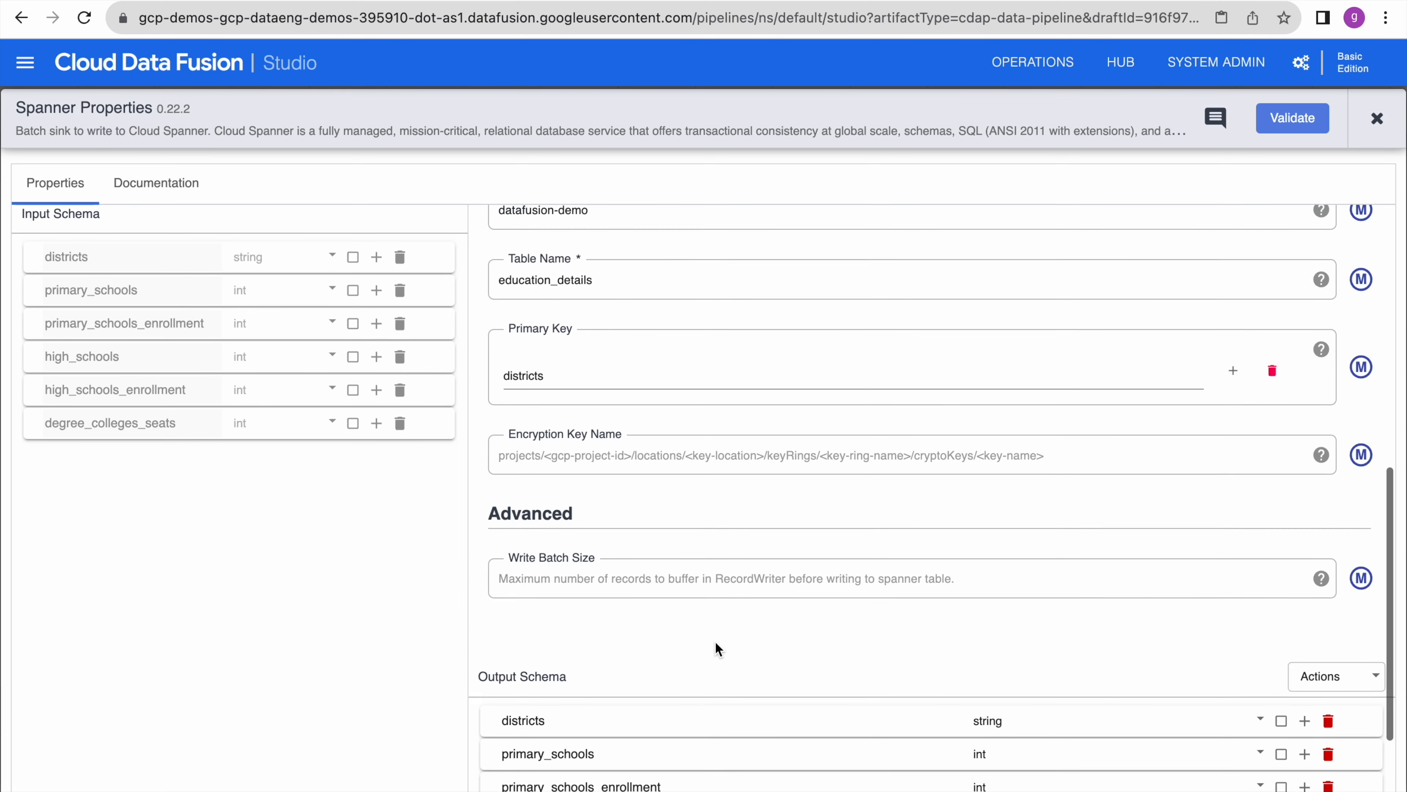
{"action": "scroll", "coordinate": [715, 641], "scroll_direction": "down", "scroll_amount": 3}
{"action": "left_click", "coordinate": [1292, 122]}
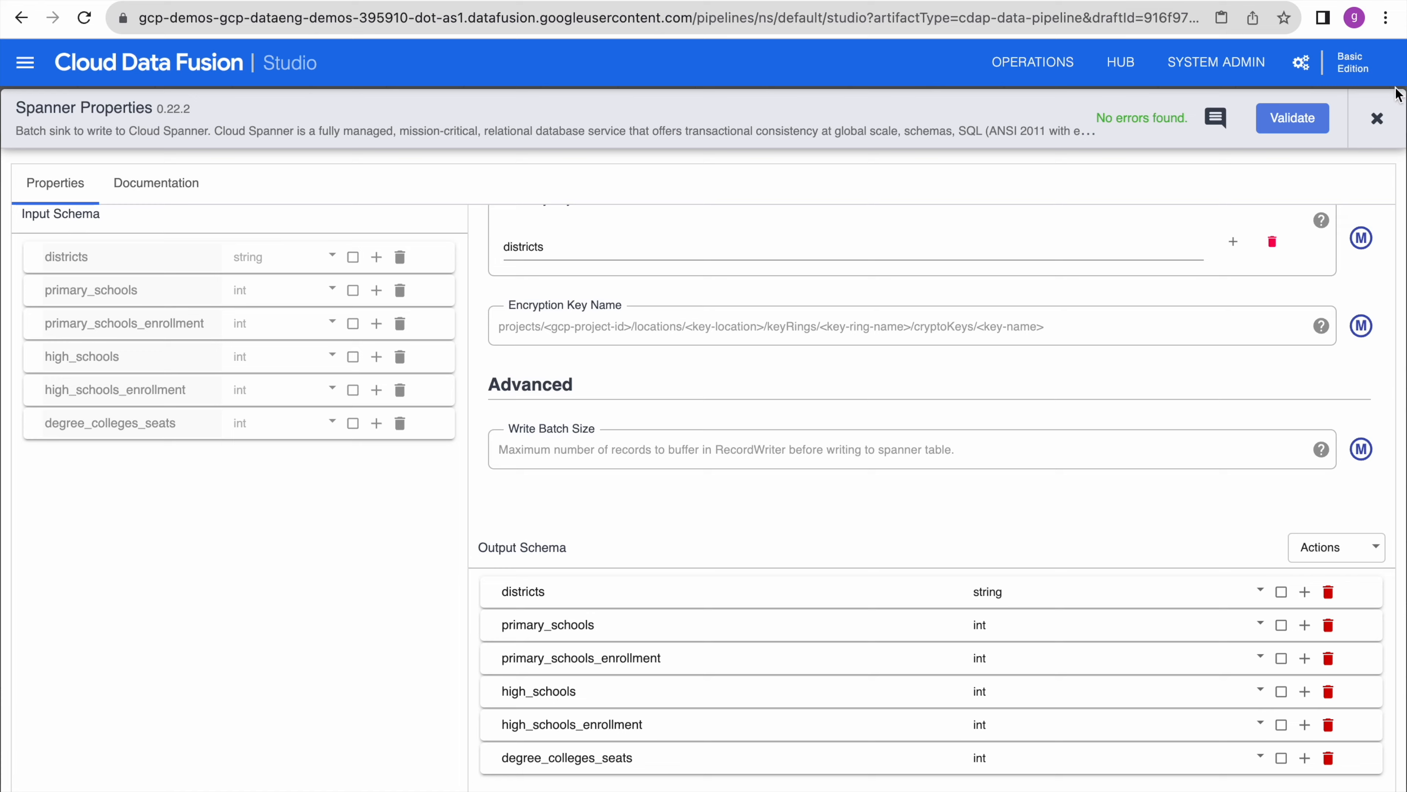
{"action": "left_click", "coordinate": [1377, 118]}
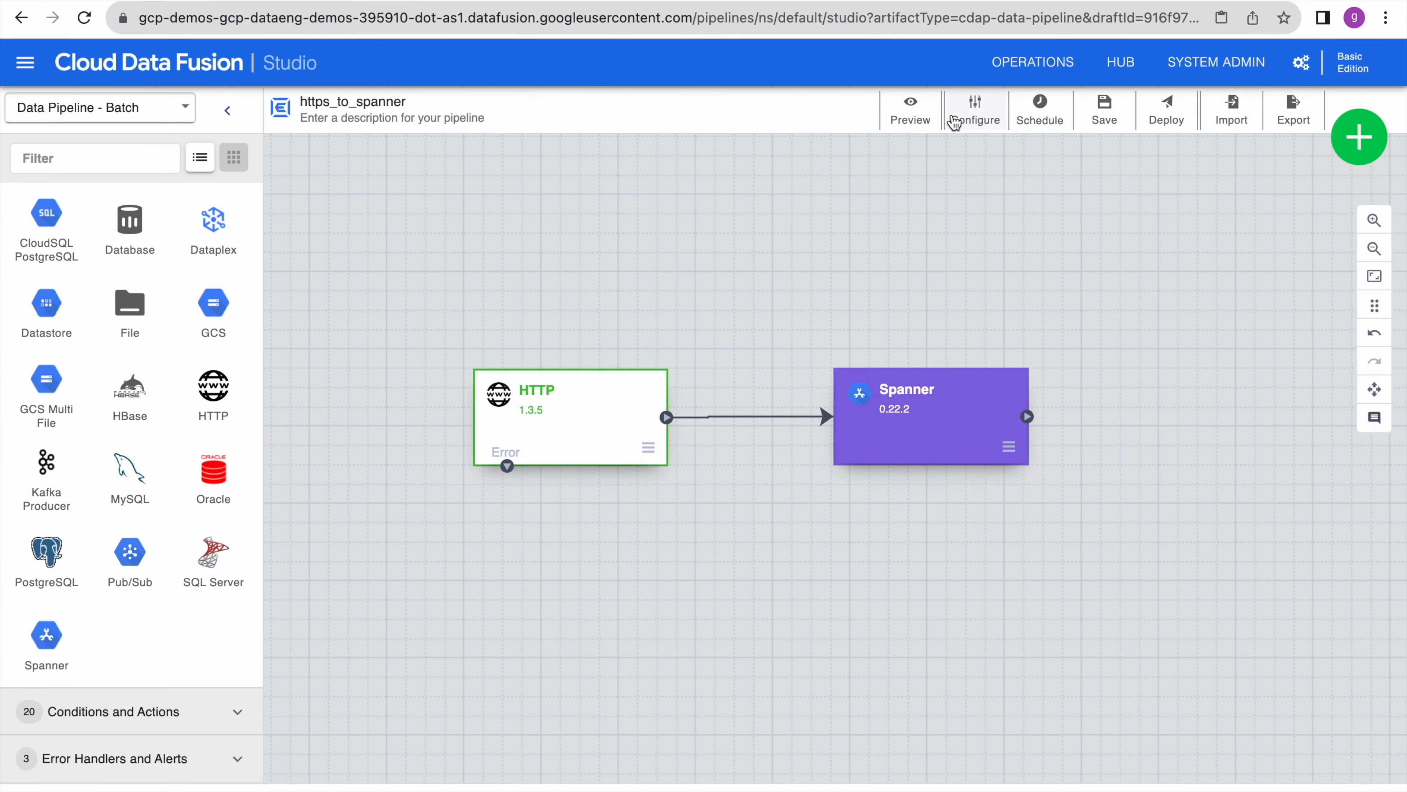
- Run a preview of the https_to_spanner pipeline and check its run logs
{"action": "left_click", "coordinate": [910, 111]}
{"action": "left_click", "coordinate": [1047, 117]}
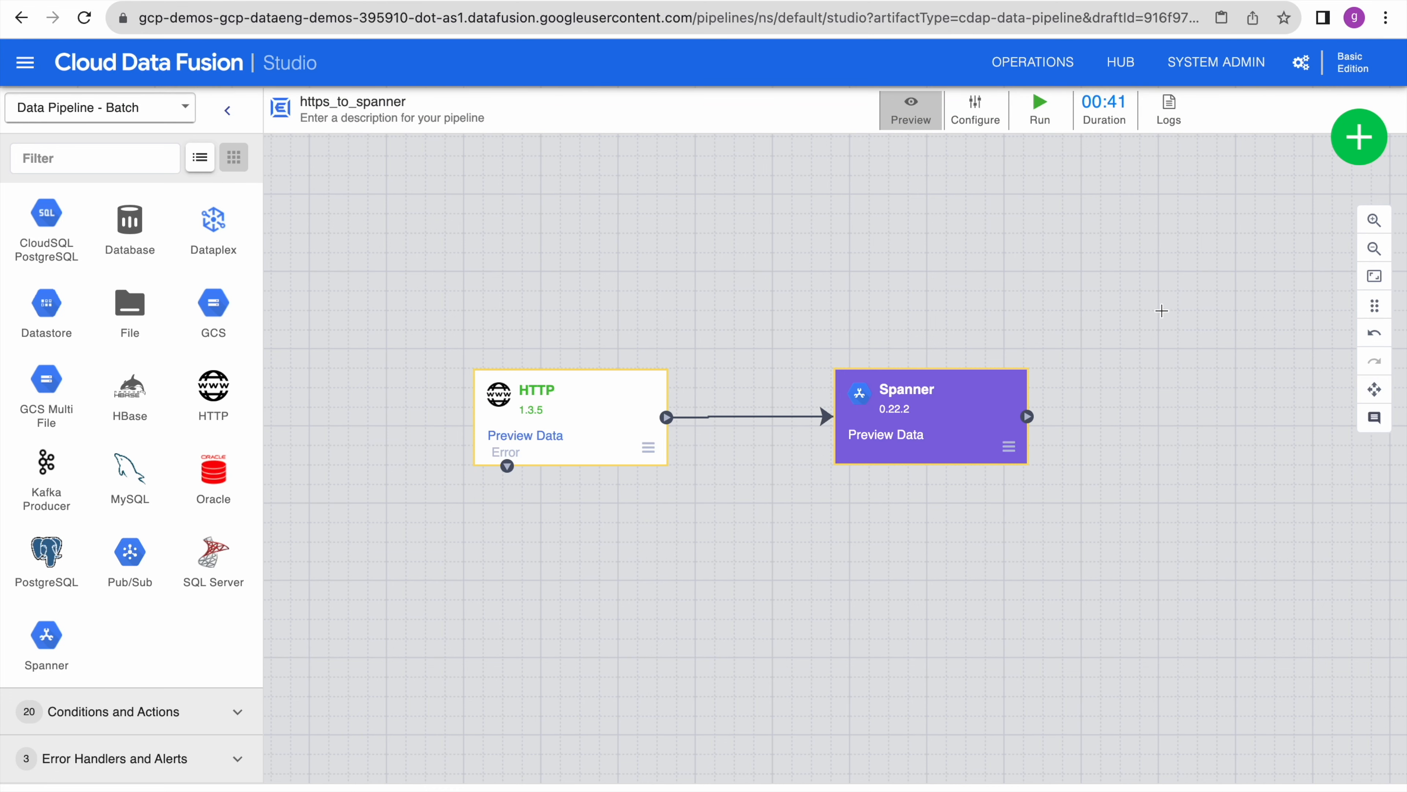
{"action": "left_click", "coordinate": [1170, 108]}
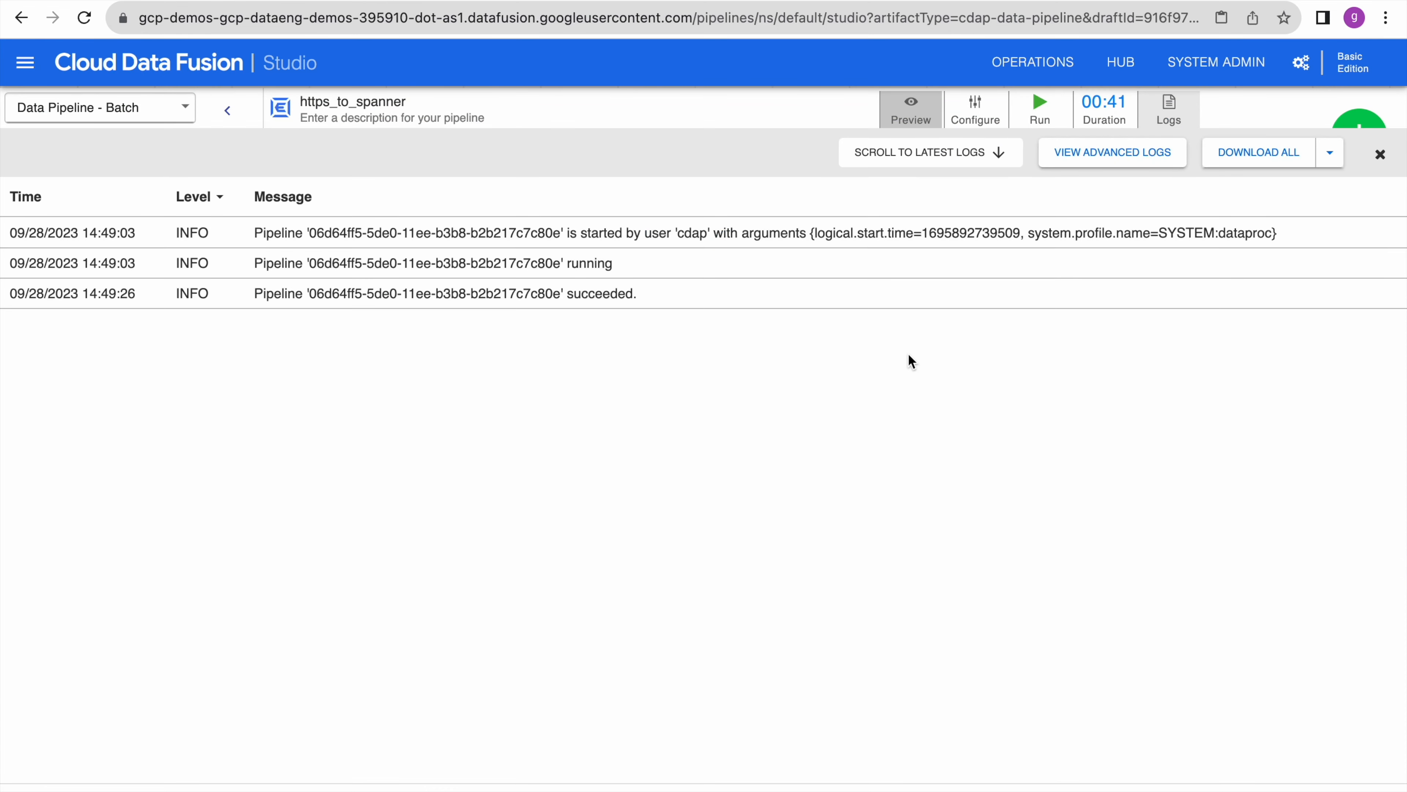
{"action": "left_click", "coordinate": [1381, 155]}
- Inspect the HTTP source's preview records and compare them with the source JSON data
{"action": "mouse_move", "coordinate": [597, 470]}
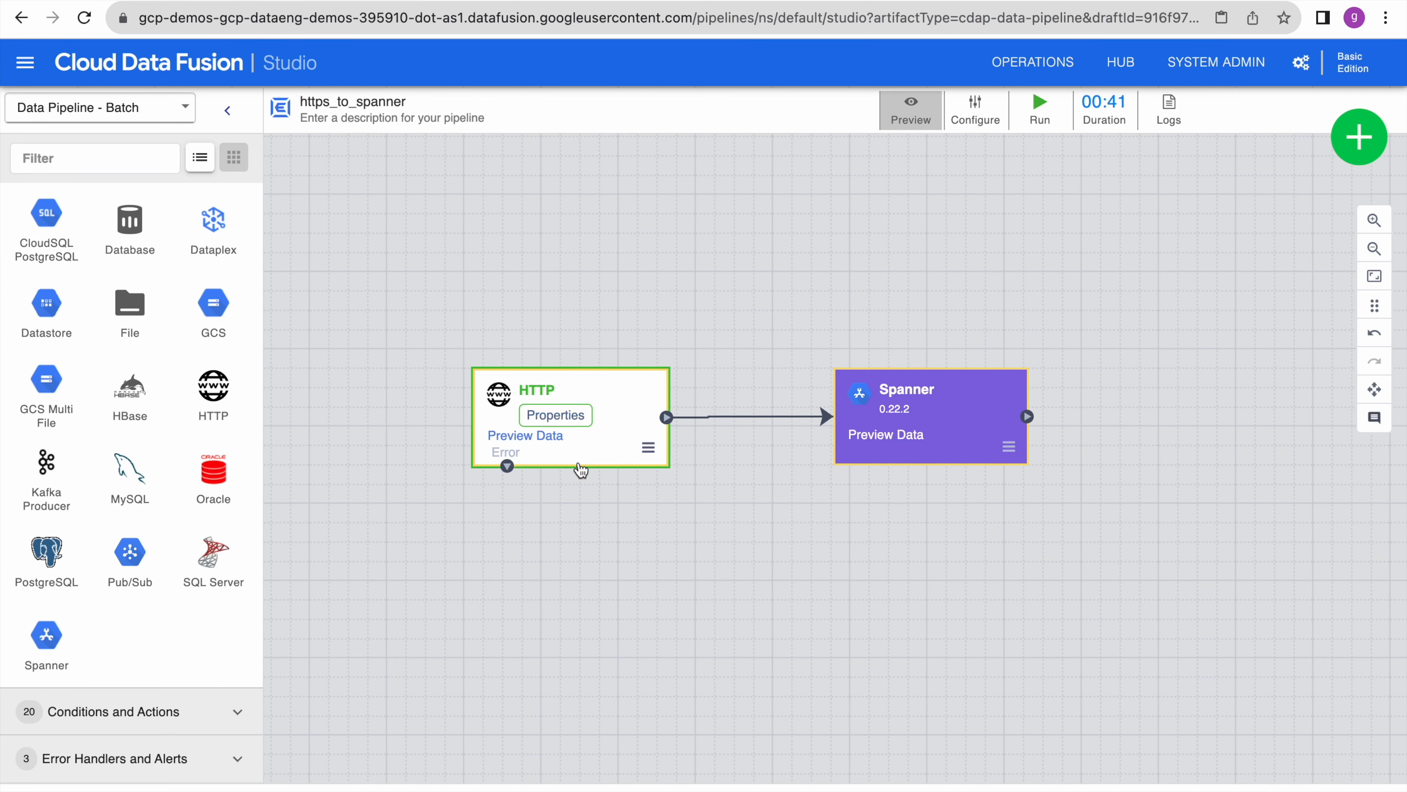
{"action": "left_click", "coordinate": [541, 438]}
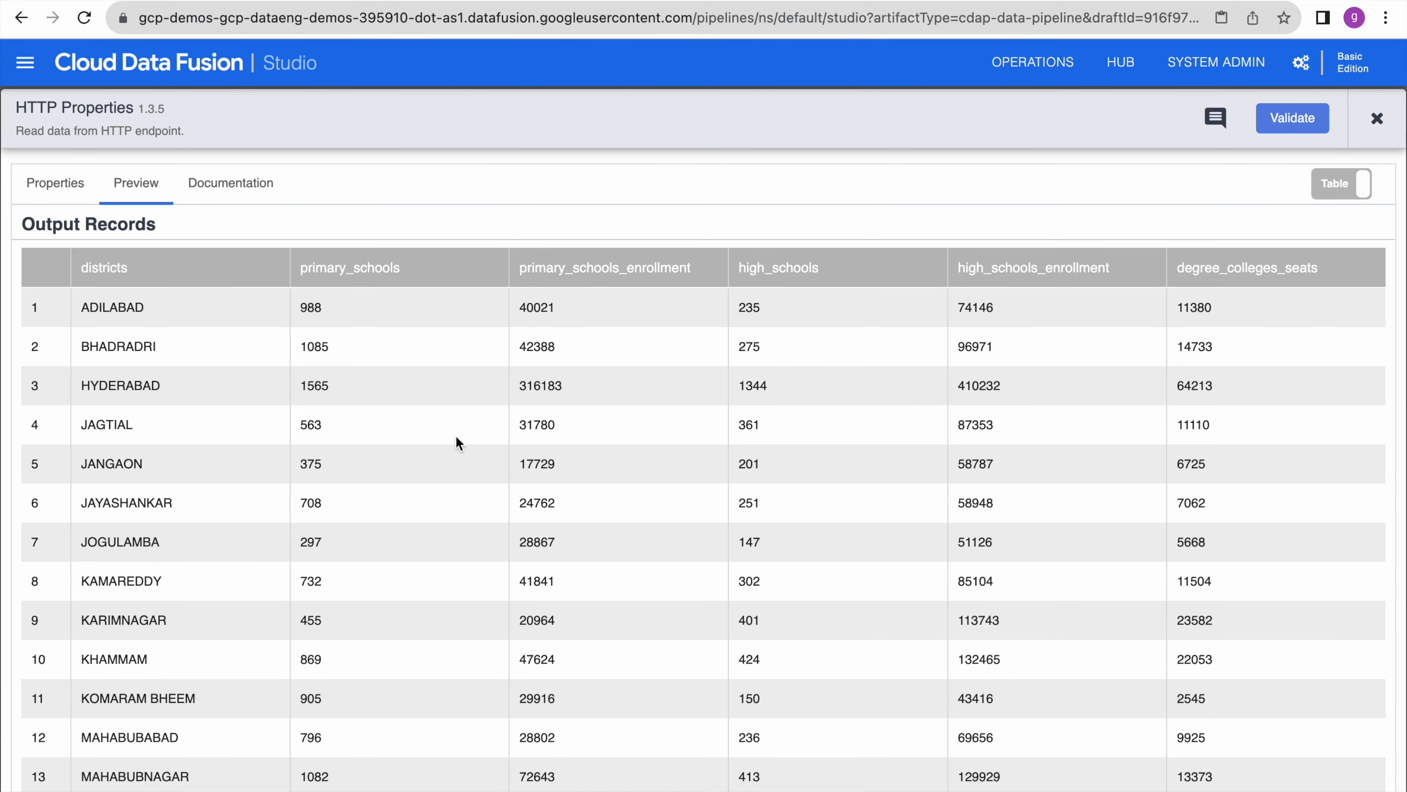
{"action": "left_click", "coordinate": [1205, 1]}
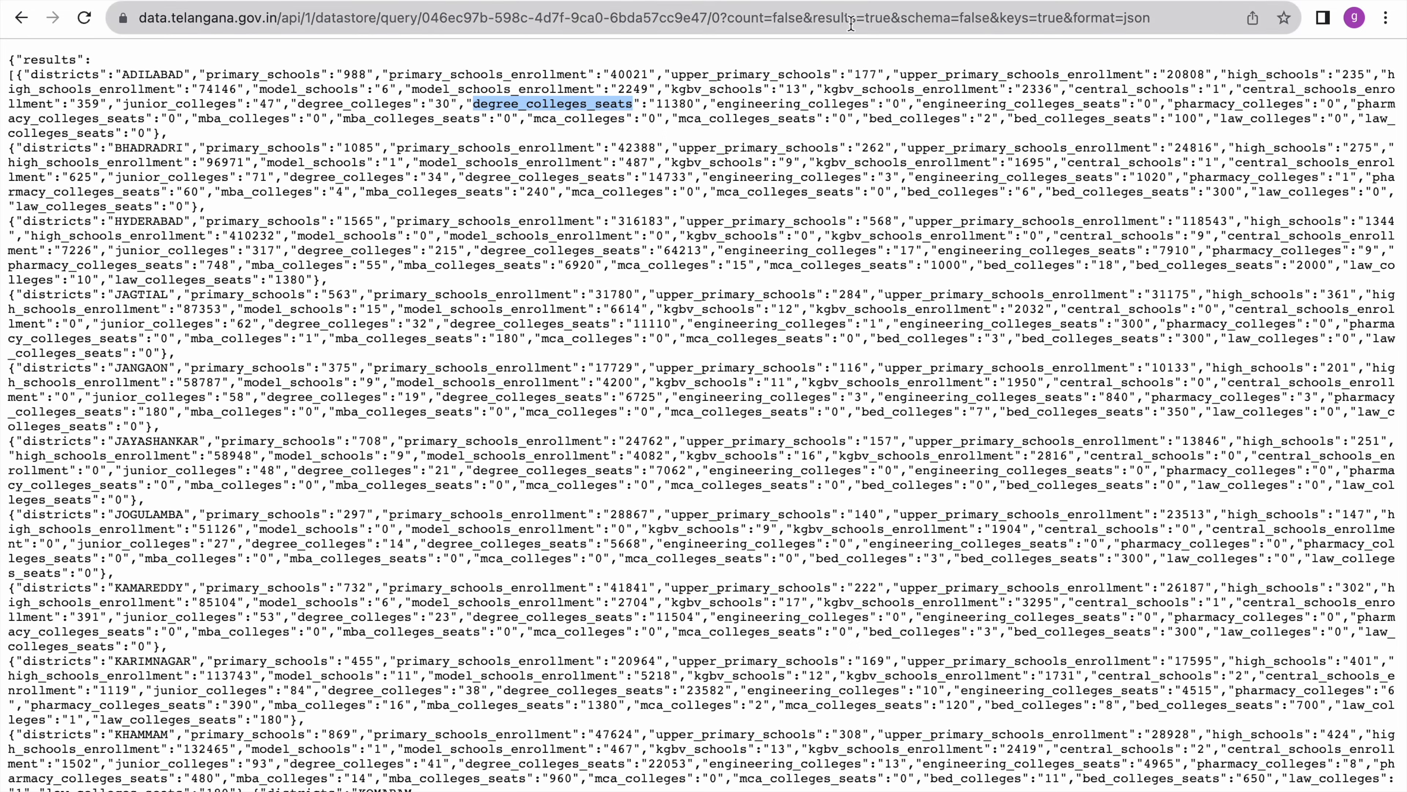
{"action": "left_click", "coordinate": [969, 1]}
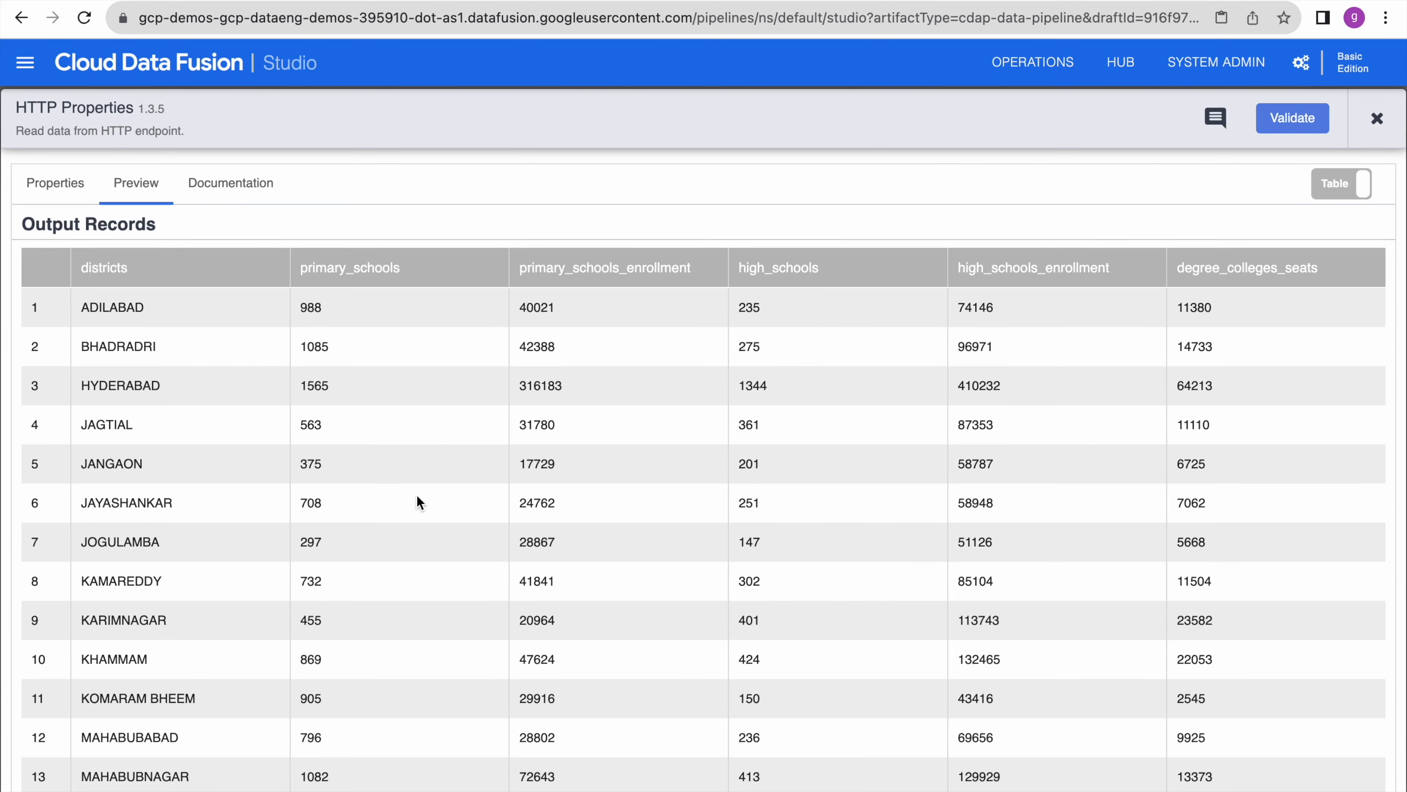
{"action": "scroll", "coordinate": [631, 549], "scroll_direction": "down", "scroll_amount": 5}
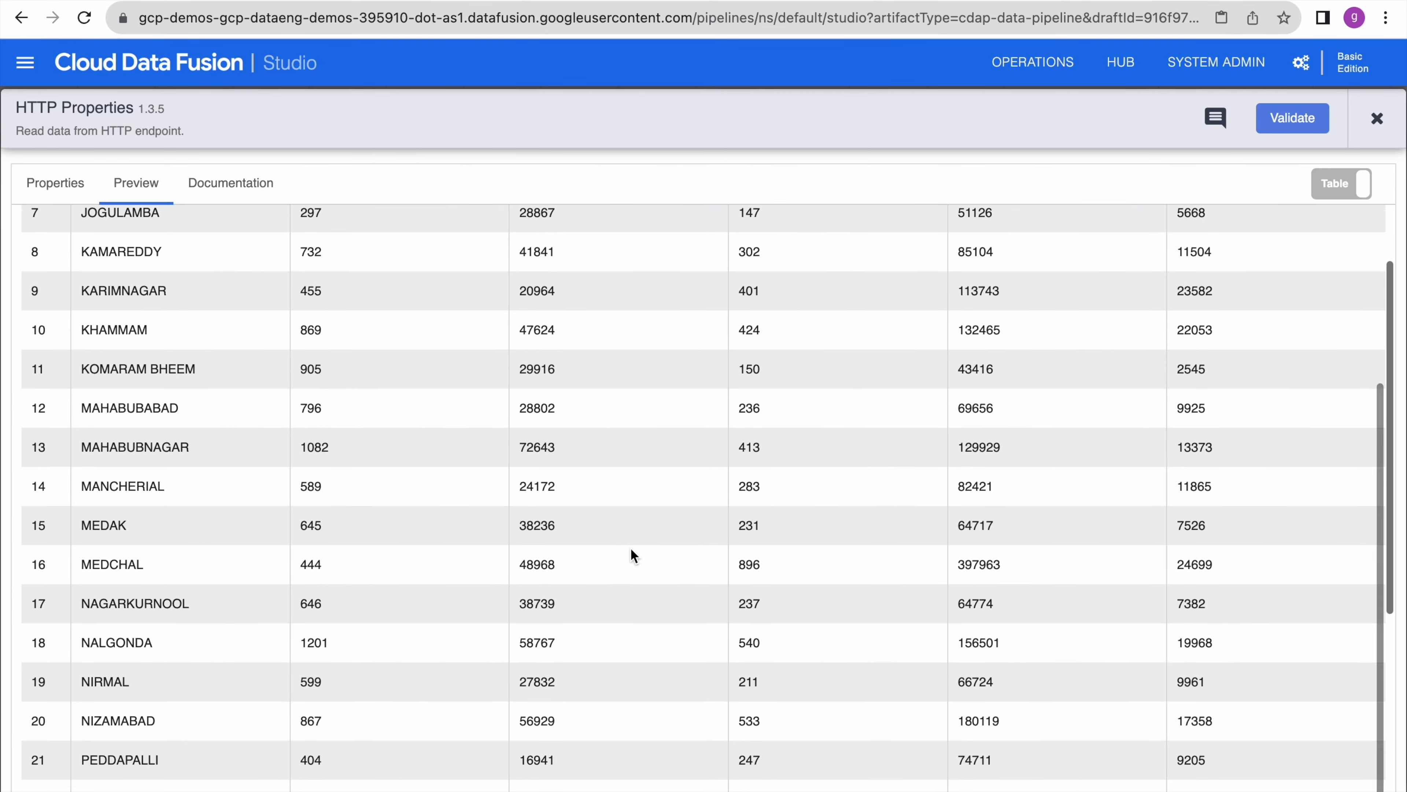
{"action": "key", "text": "Escape"}
- Inspect the district records reaching the Spanner sink, then turn preview mode off
{"action": "mouse_move", "coordinate": [928, 428]}
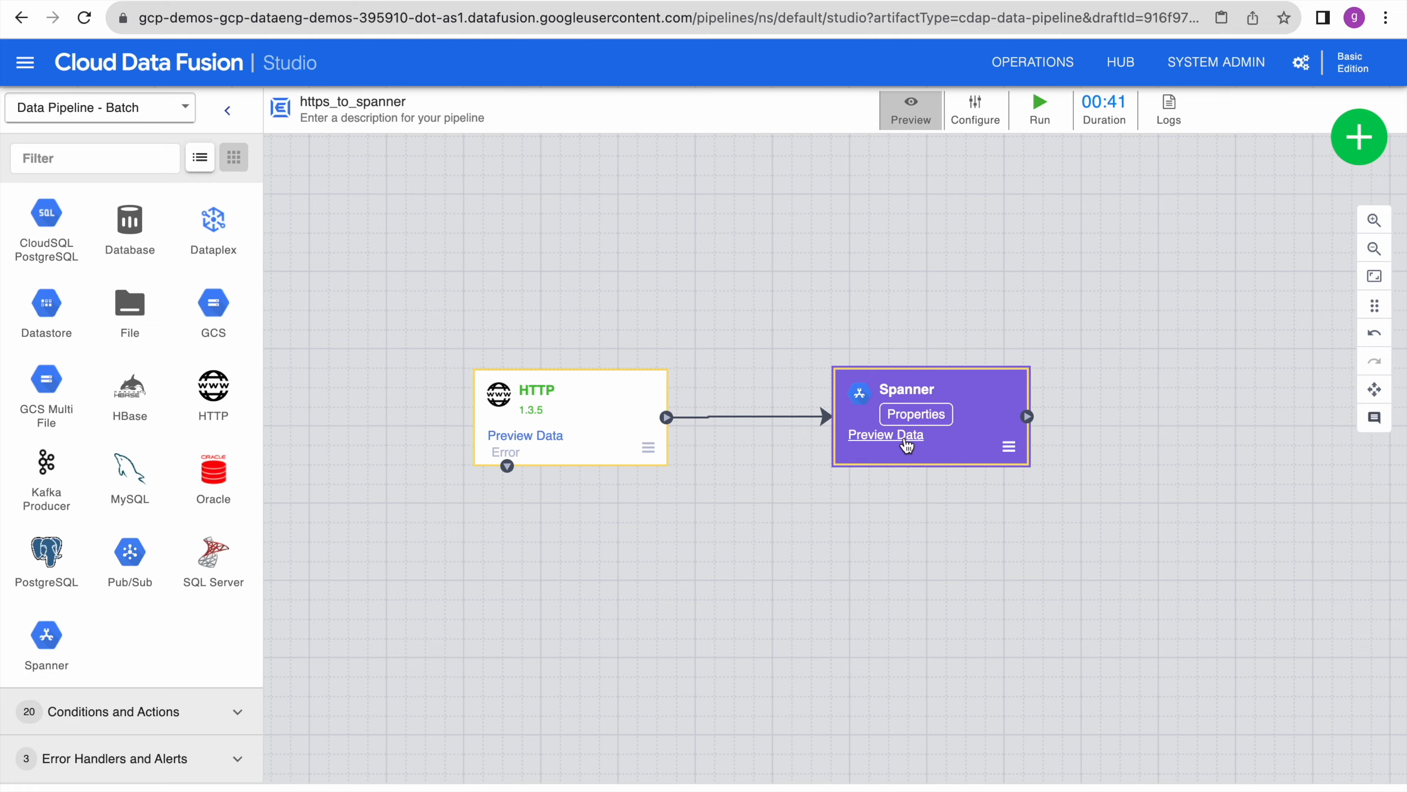
{"action": "left_click", "coordinate": [906, 438]}
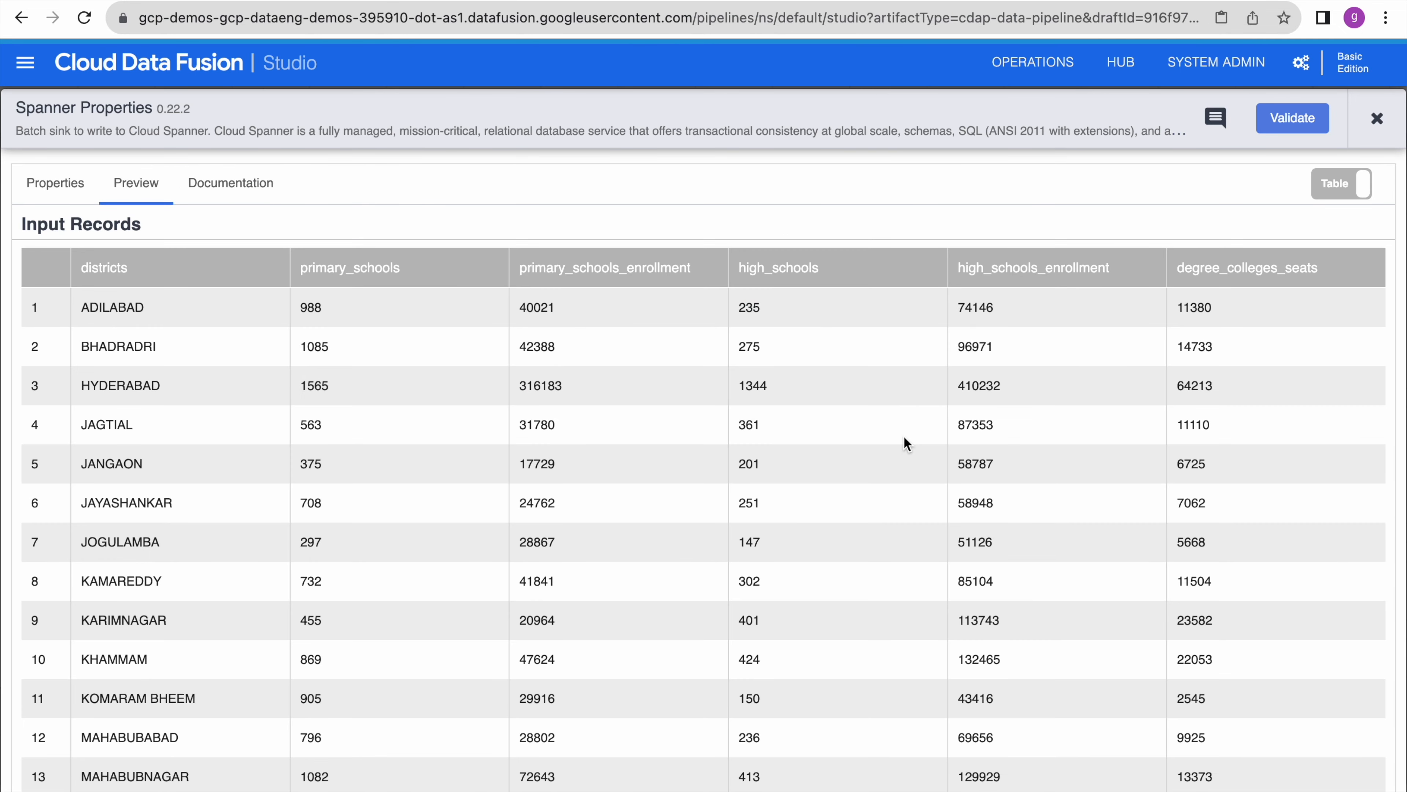
{"action": "scroll", "coordinate": [904, 435], "scroll_direction": "down", "scroll_amount": 5}
{"action": "scroll", "coordinate": [904, 435], "scroll_direction": "up", "scroll_amount": 5}
{"action": "left_click", "coordinate": [1375, 120]}
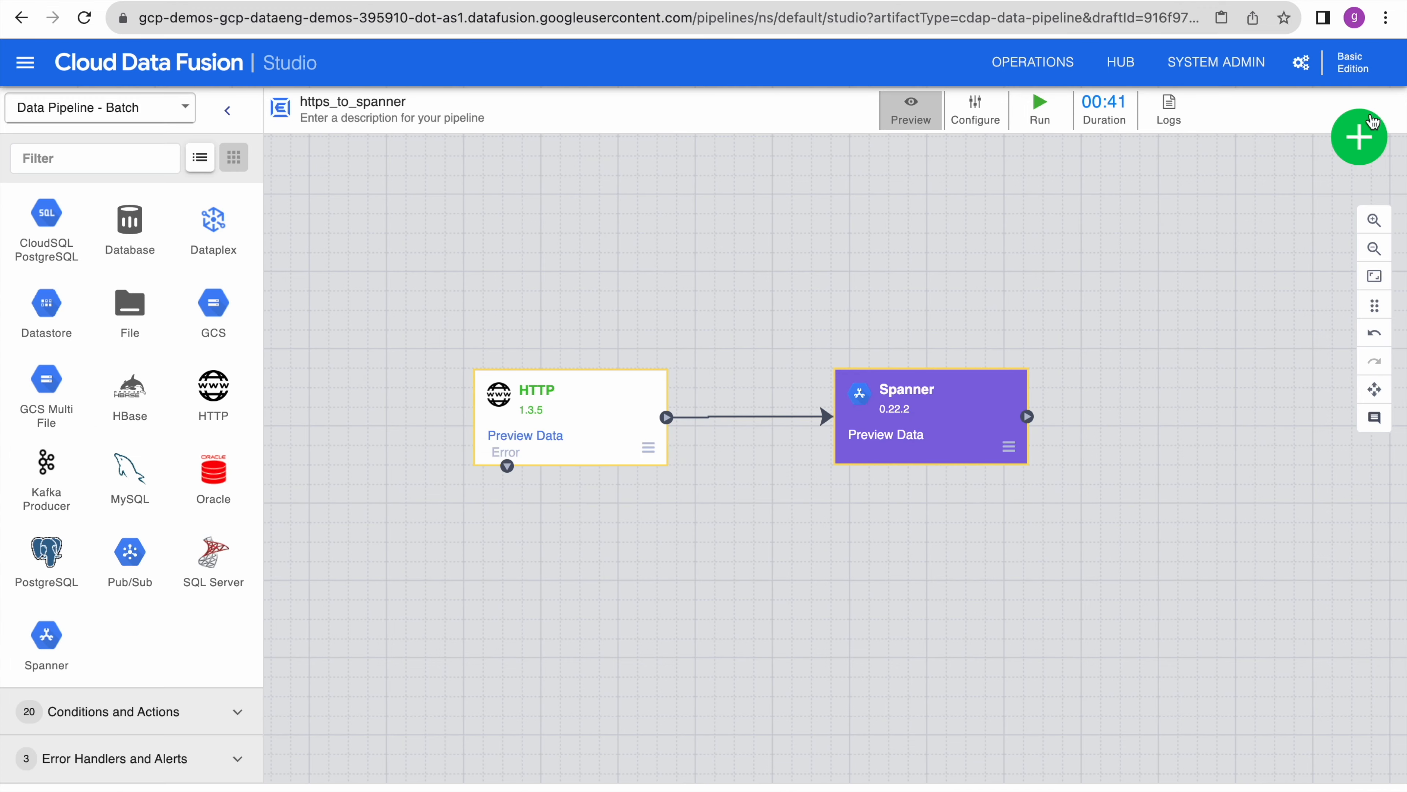
{"action": "left_click", "coordinate": [912, 119]}
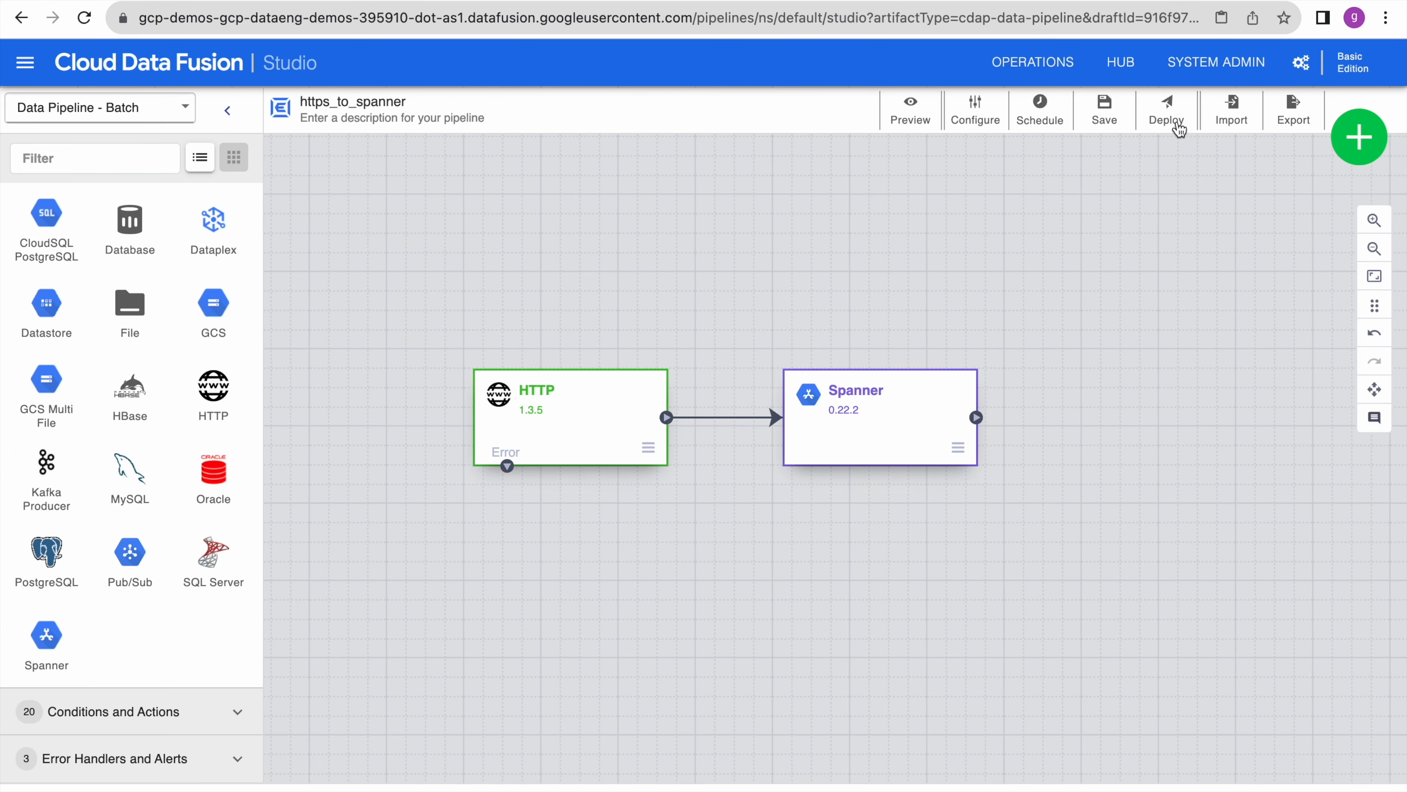
- Deploy https_to_spanner, set its compute profile to Autoscaling Dataproc, and run it
{"action": "left_click", "coordinate": [1167, 114]}
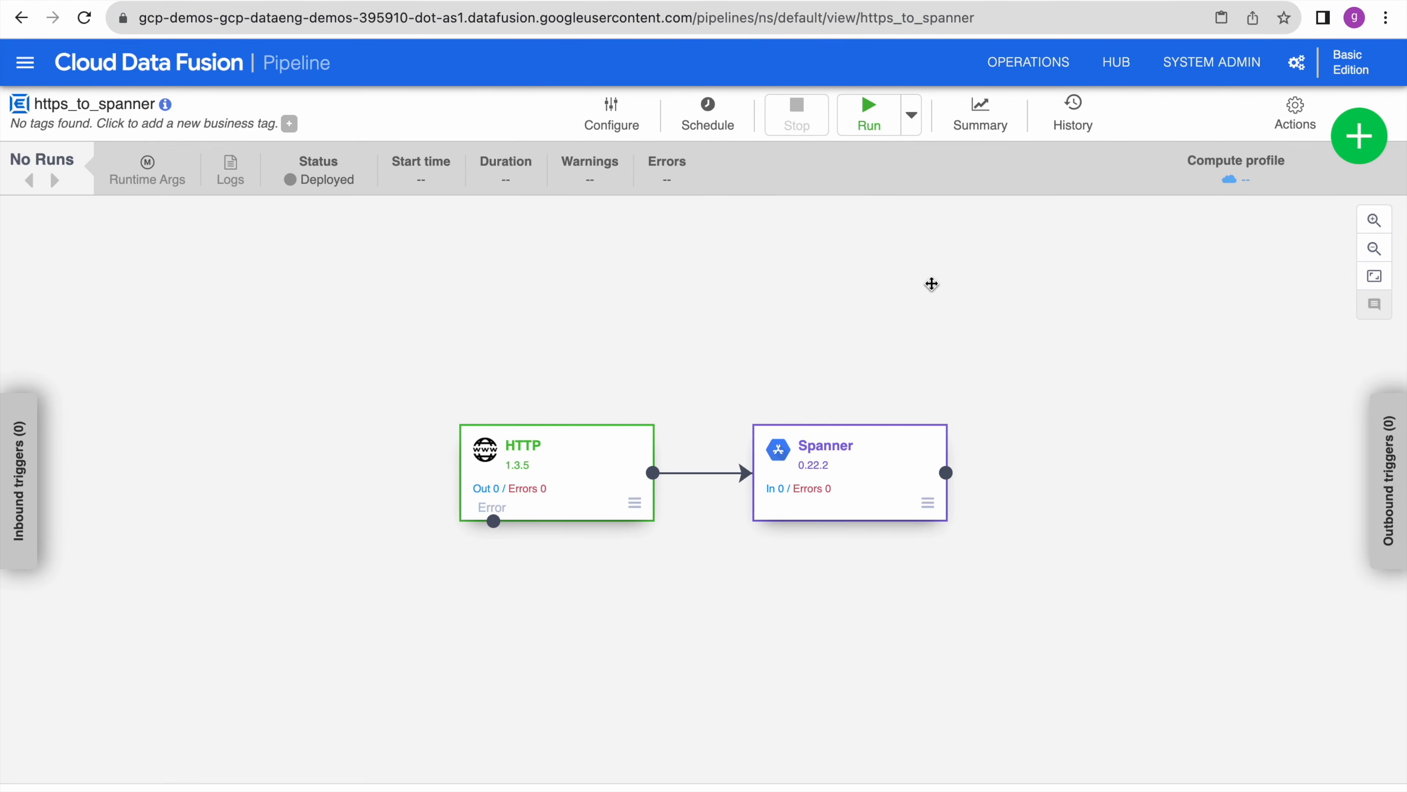
{"action": "left_click", "coordinate": [624, 122]}
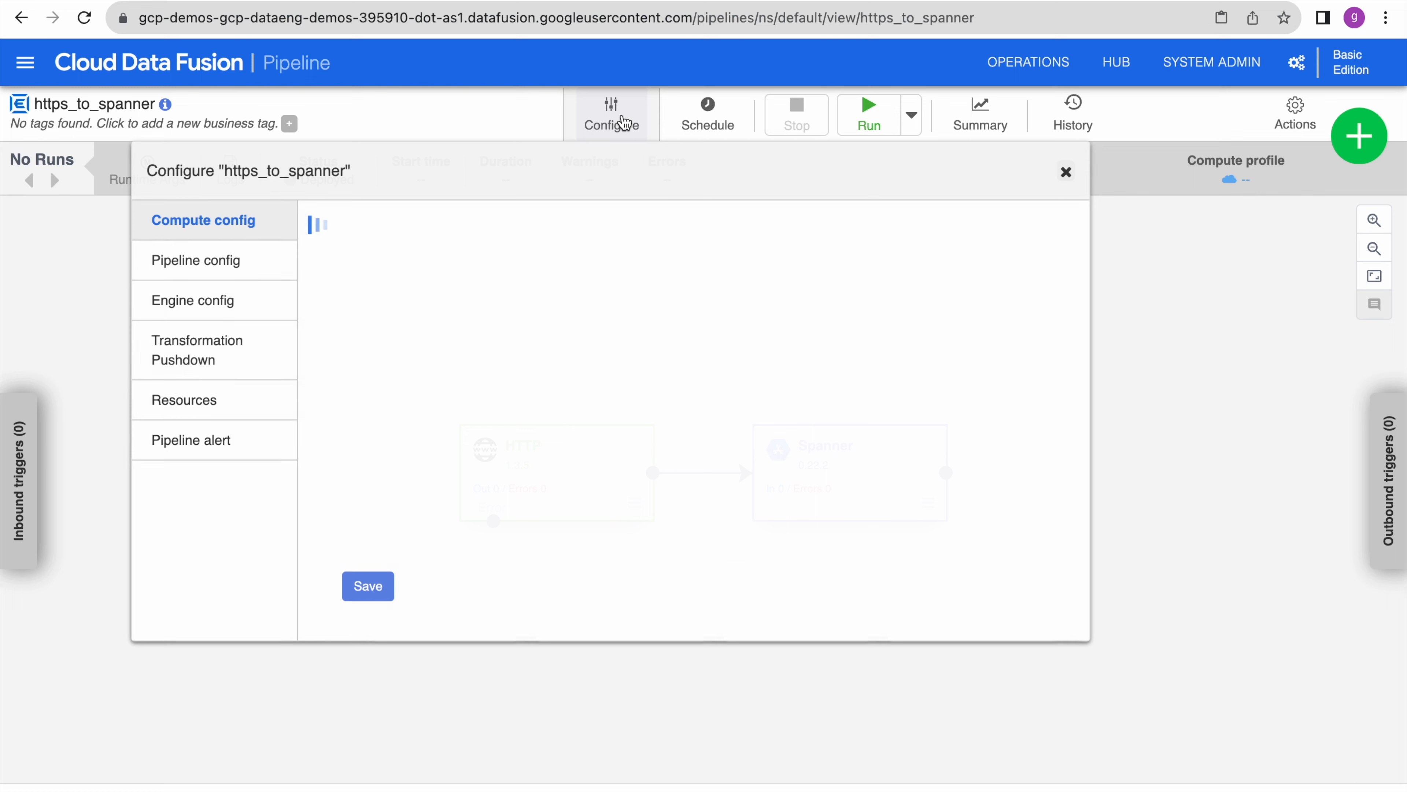
{"action": "left_click", "coordinate": [524, 388]}
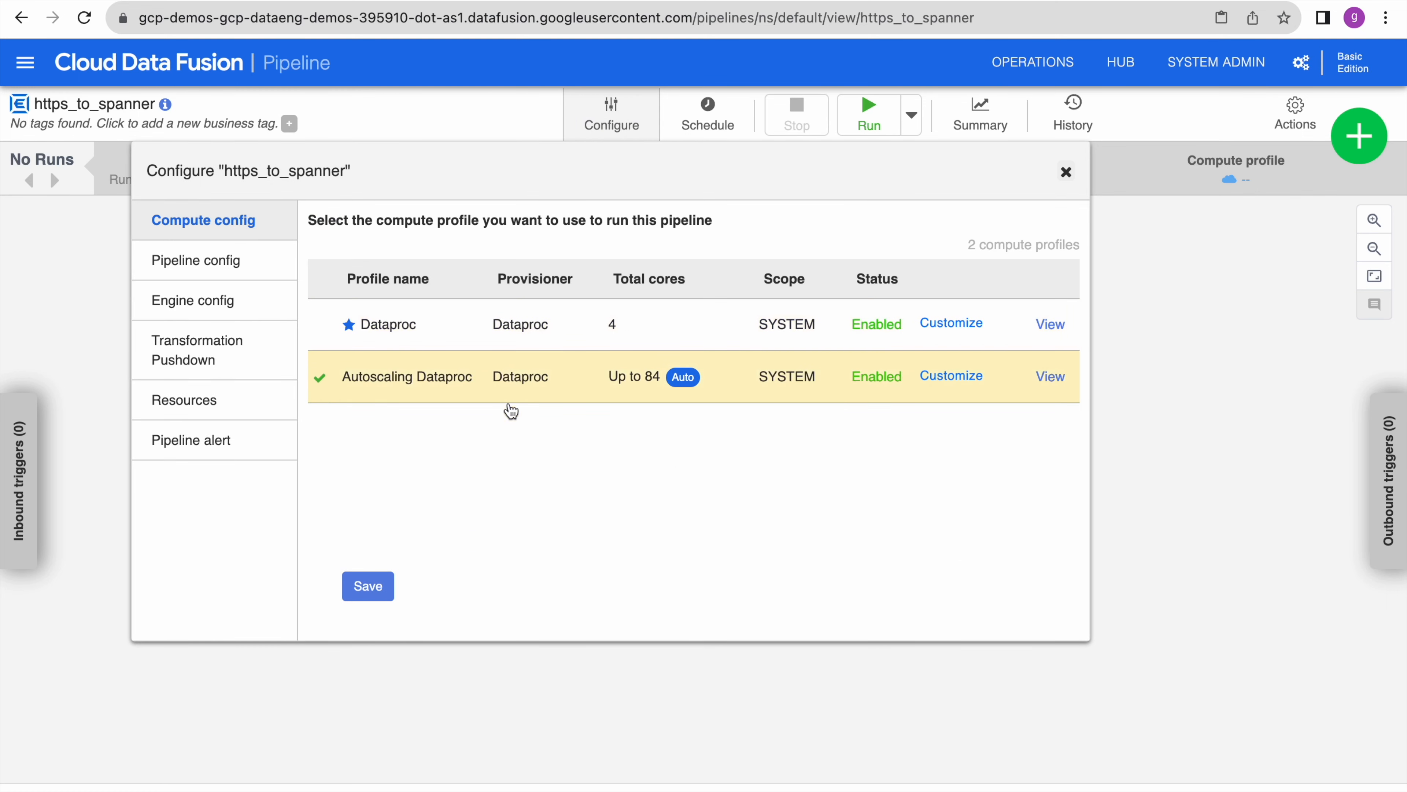
{"action": "left_click", "coordinate": [367, 593]}
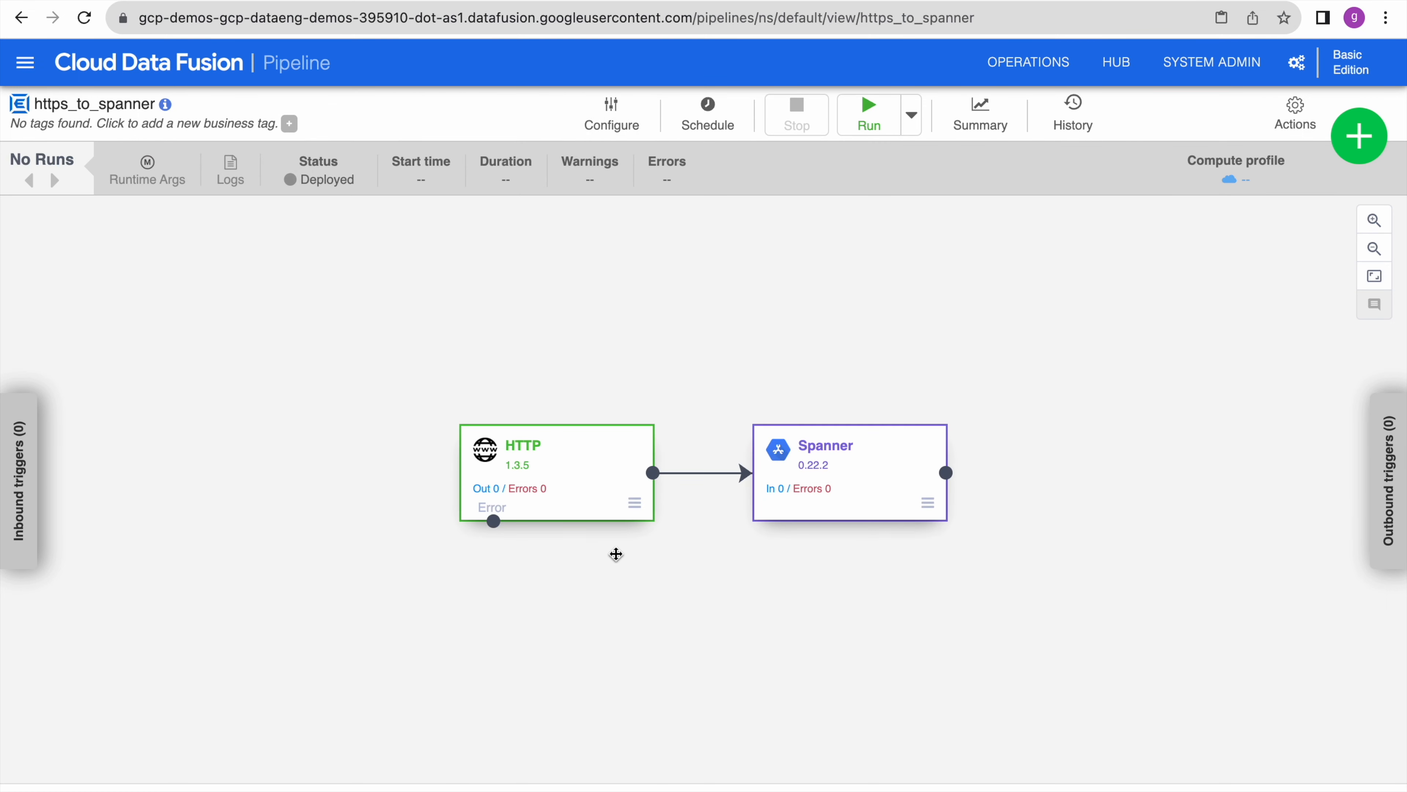
{"action": "left_click", "coordinate": [874, 125]}
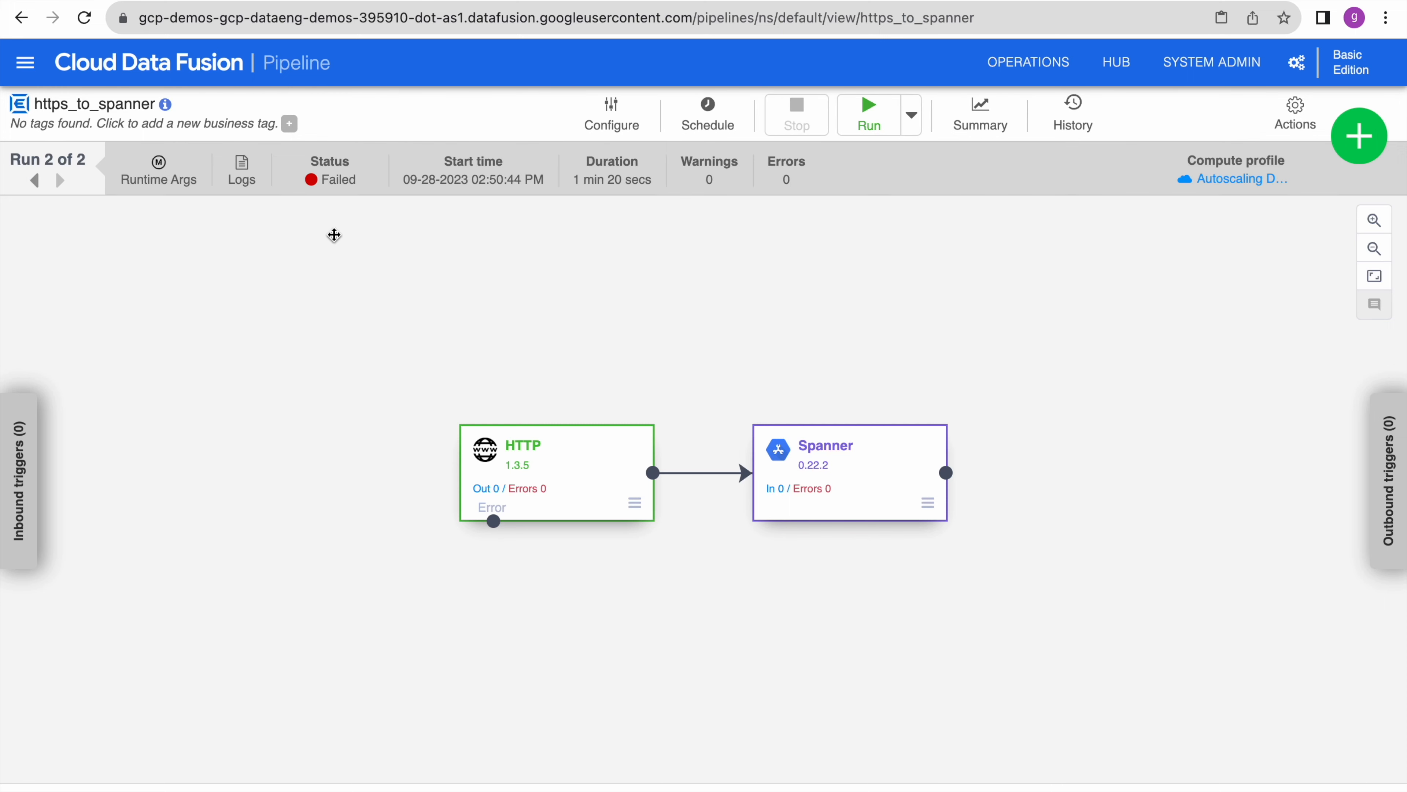
- Find the DISKS_TOTAL_GB quota error in the failed run's advanced logs and reopen compute configuration
{"action": "left_click", "coordinate": [242, 169]}
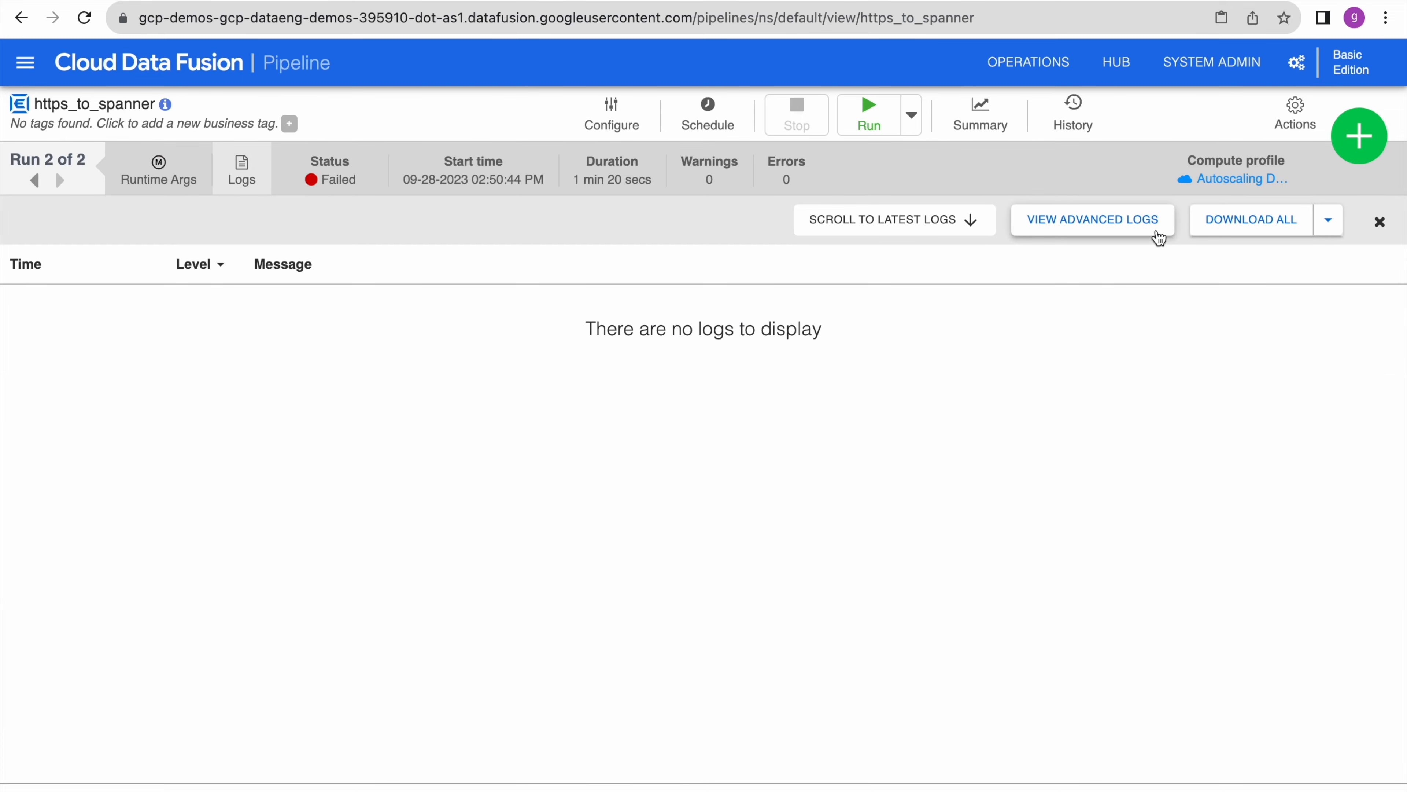
{"action": "left_click", "coordinate": [1142, 234]}
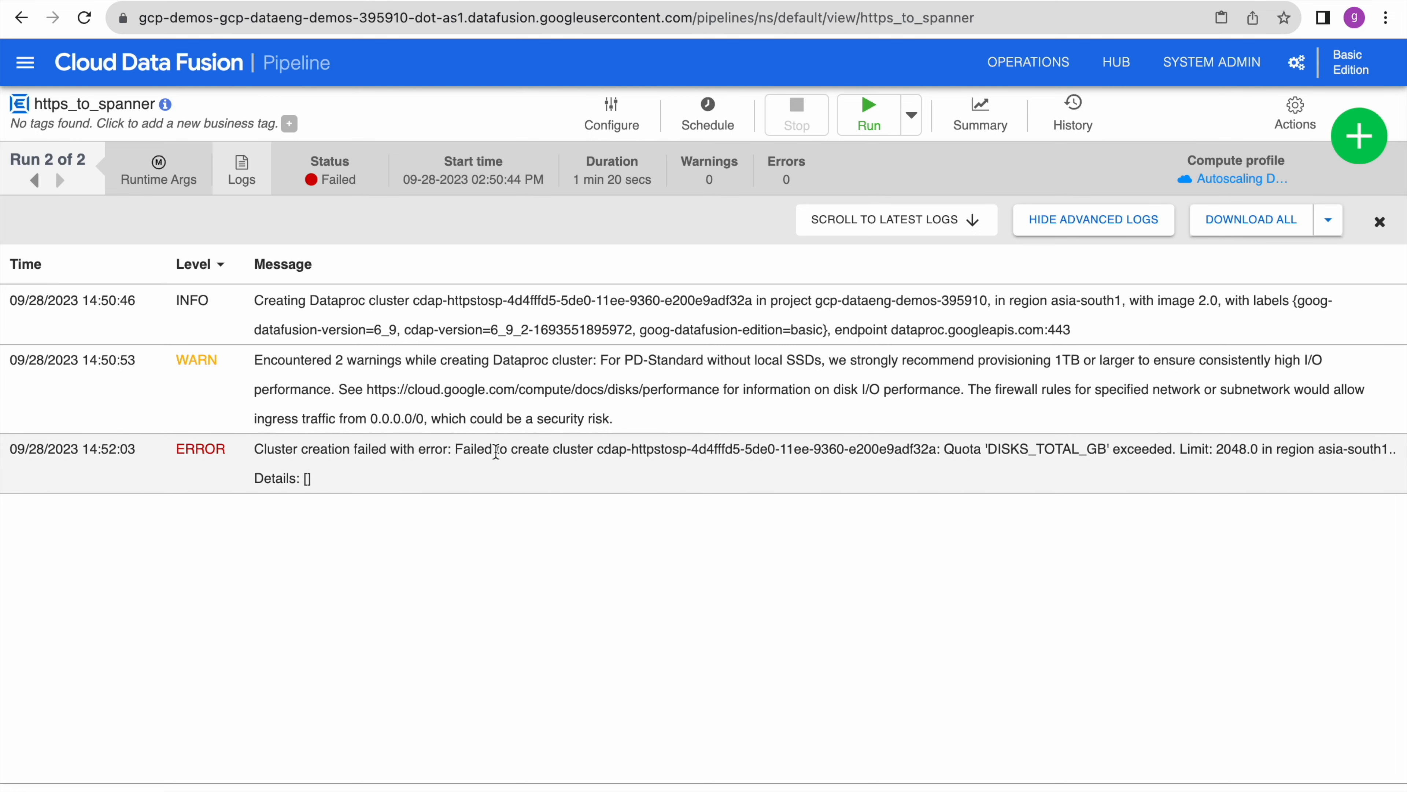
{"action": "left_click", "coordinate": [615, 117]}
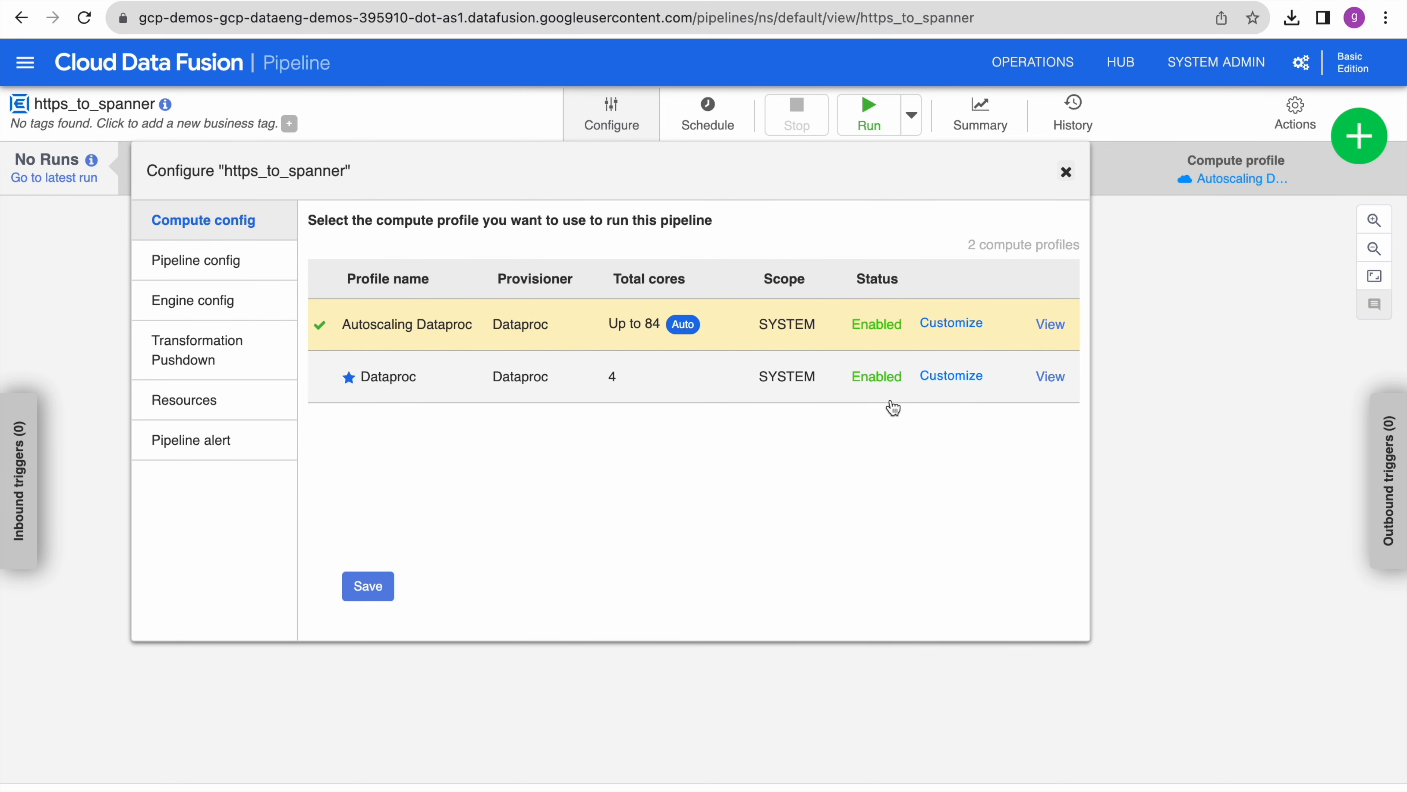
- Set the Autoscaling Dataproc profile's worker disk size to 100 GB, save, and rerun the pipeline
{"action": "left_click", "coordinate": [965, 382]}
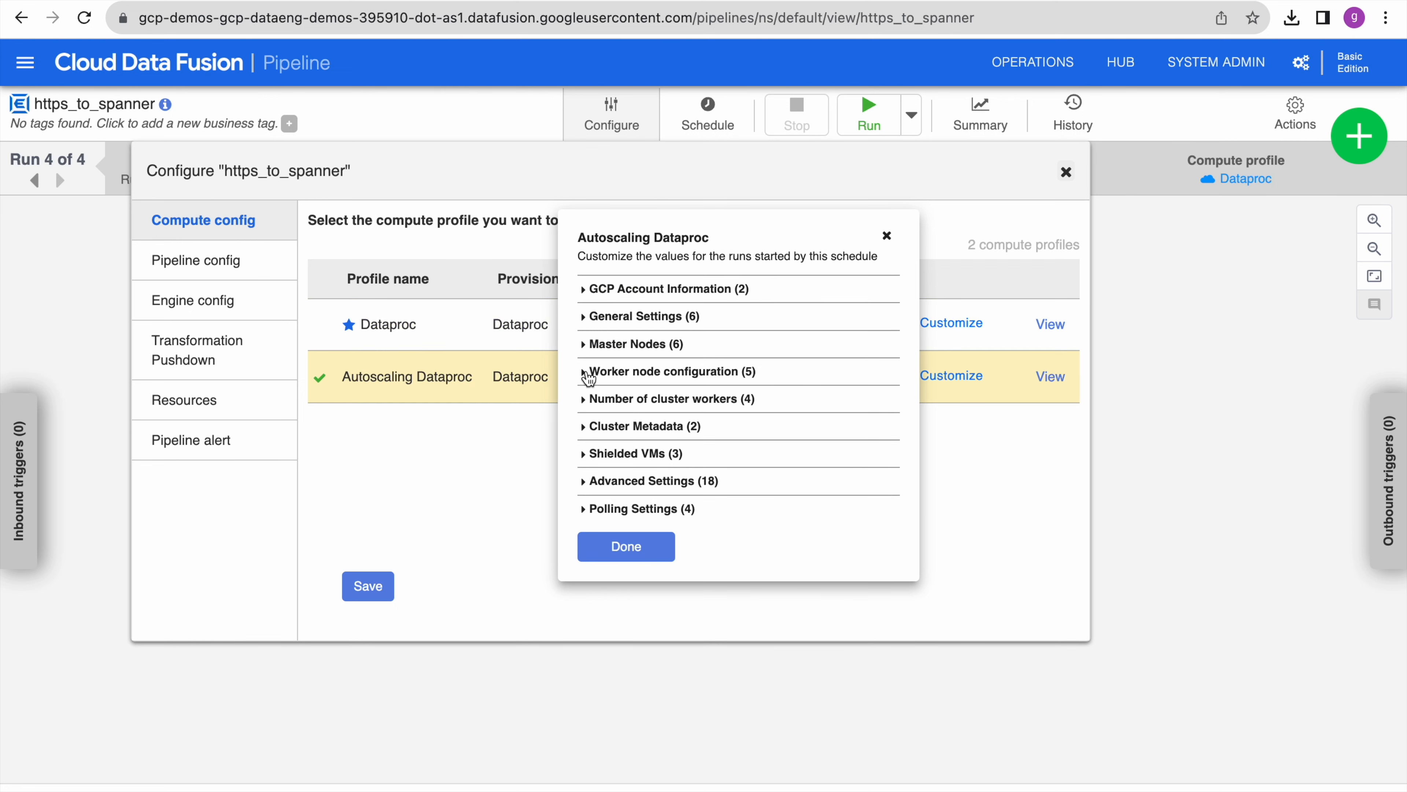
{"action": "left_click", "coordinate": [589, 377]}
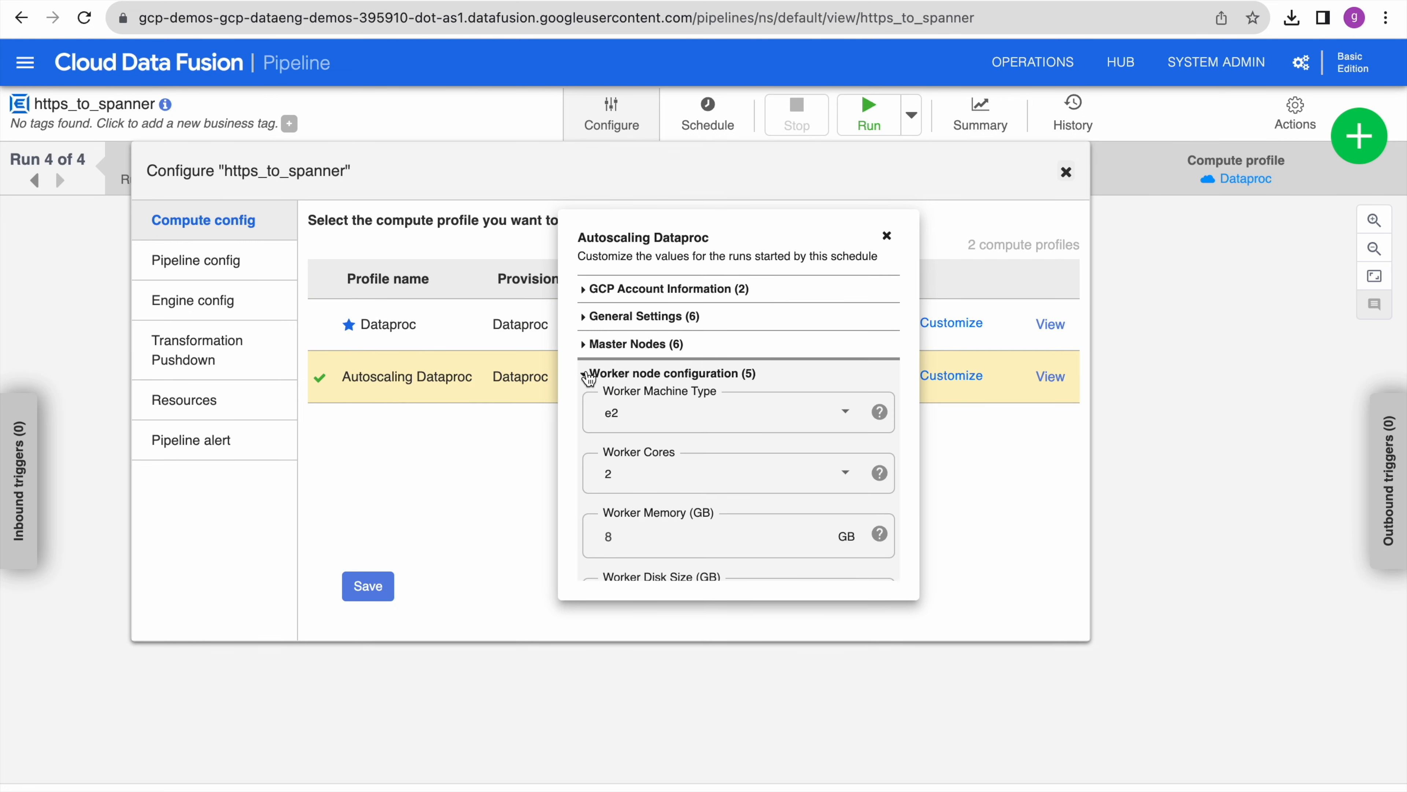
{"action": "scroll", "coordinate": [699, 488], "scroll_direction": "down", "scroll_amount": 2}
{"action": "scroll", "coordinate": [699, 488], "scroll_direction": "down", "scroll_amount": 3}
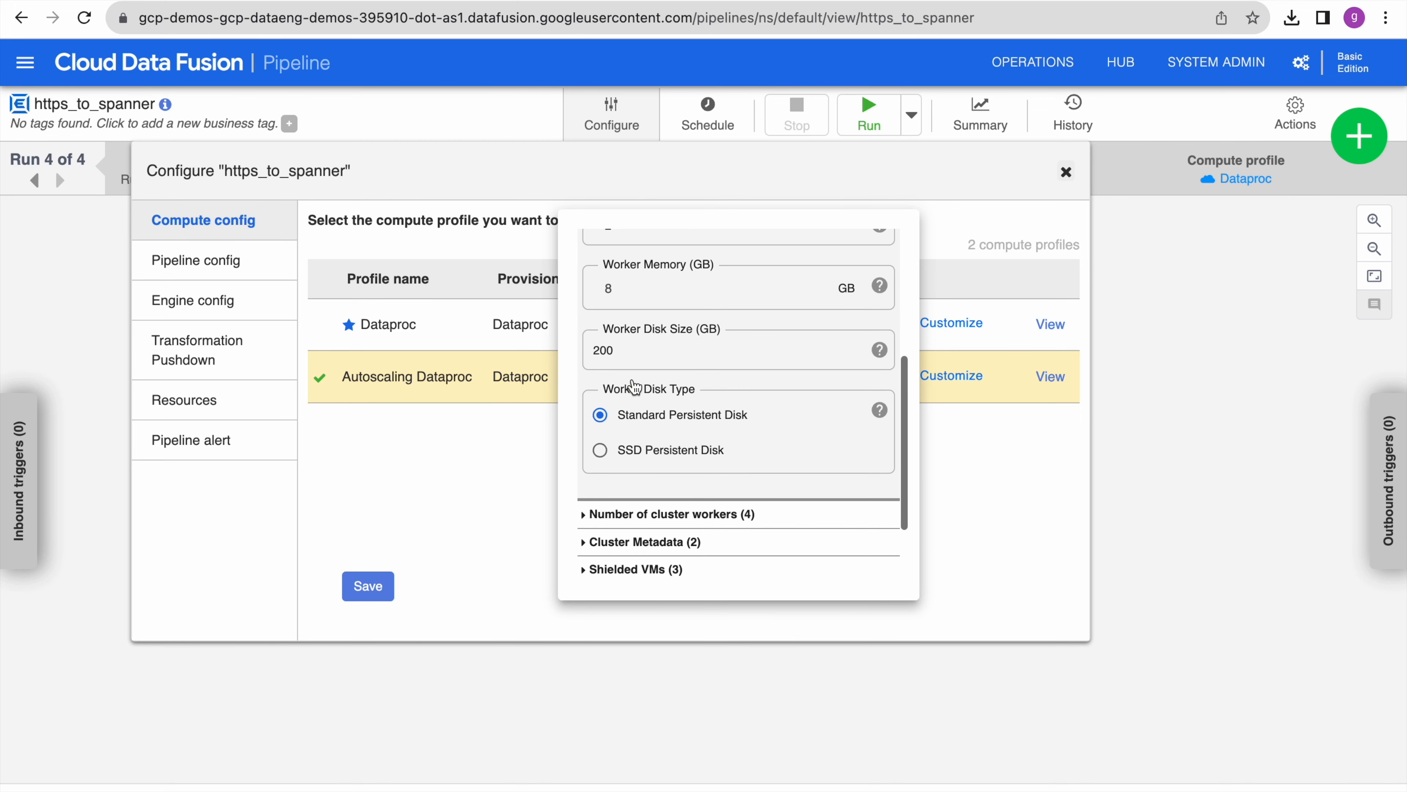
{"action": "scroll", "coordinate": [666, 361], "scroll_direction": "up", "scroll_amount": 1}
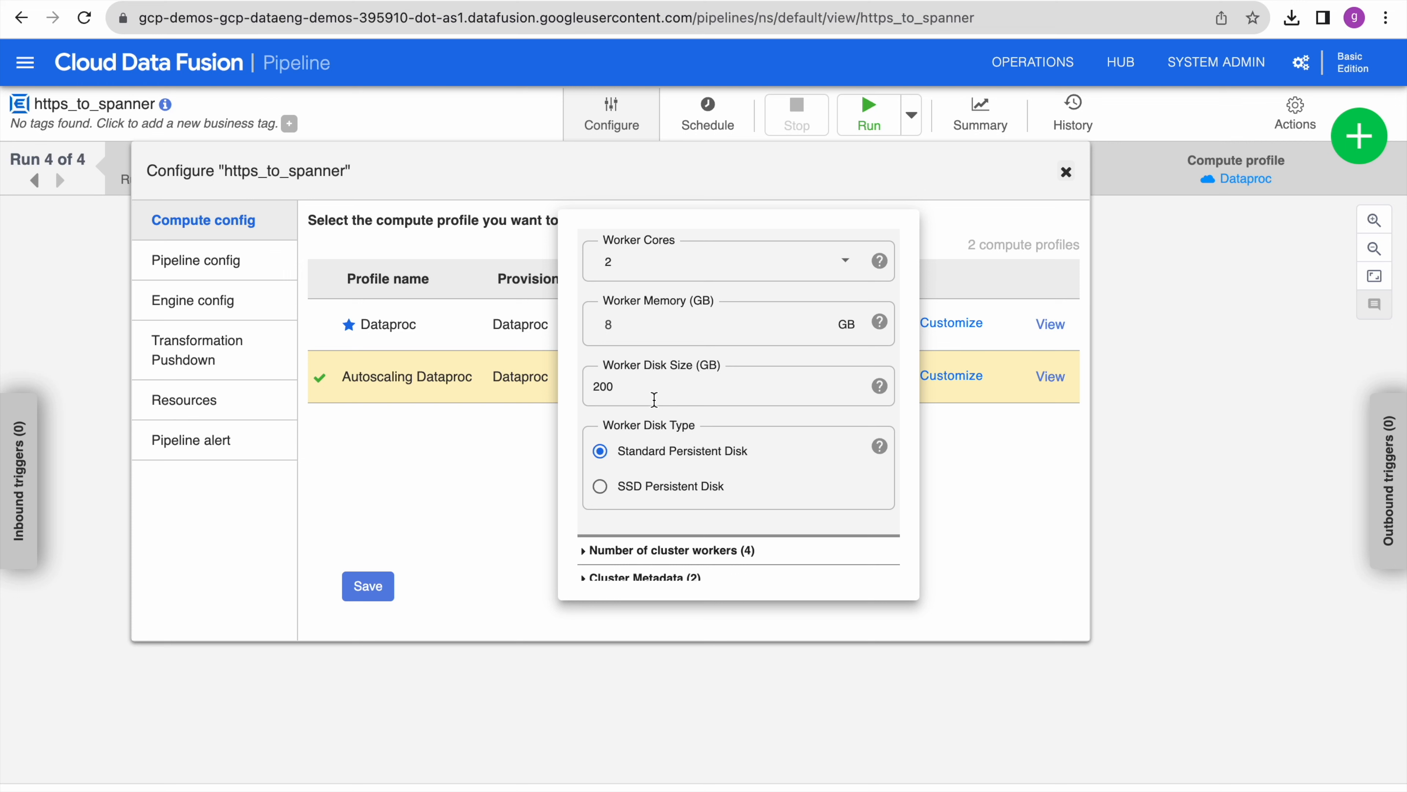
{"action": "scroll", "coordinate": [655, 399], "scroll_direction": "up", "scroll_amount": 1}
{"action": "left_click", "coordinate": [599, 407]}
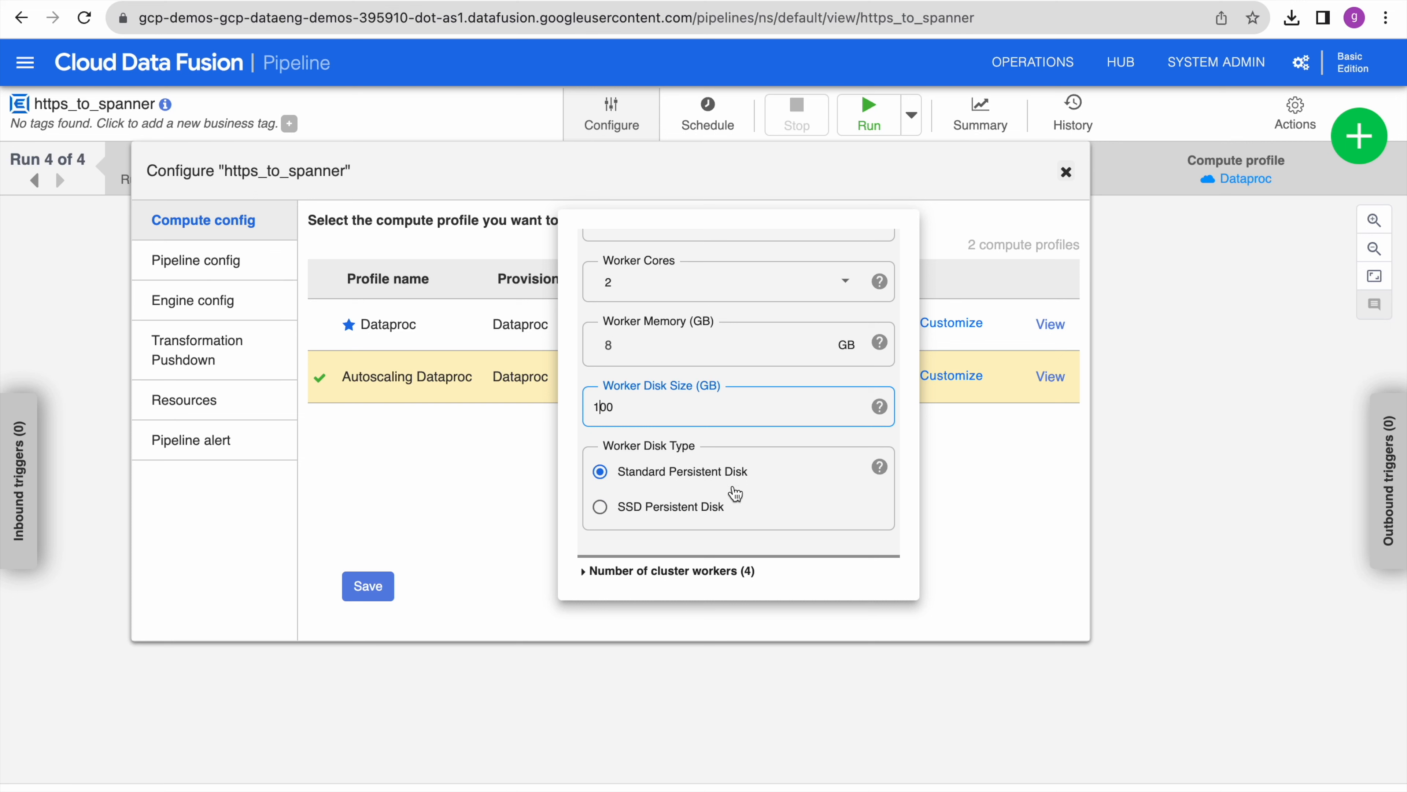
{"action": "scroll", "coordinate": [731, 492], "scroll_direction": "down", "scroll_amount": 3}
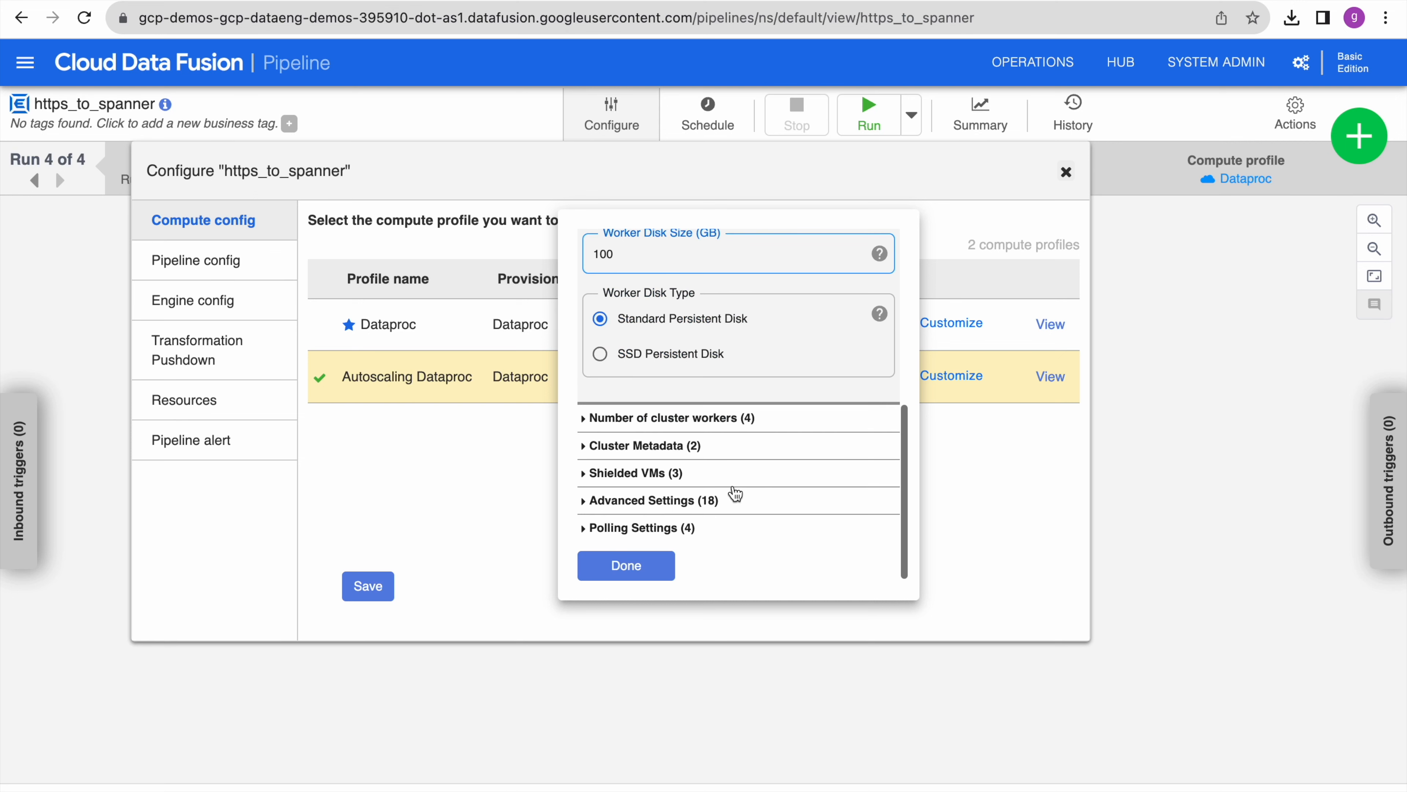
{"action": "left_click", "coordinate": [665, 576]}
{"action": "left_click", "coordinate": [369, 589]}
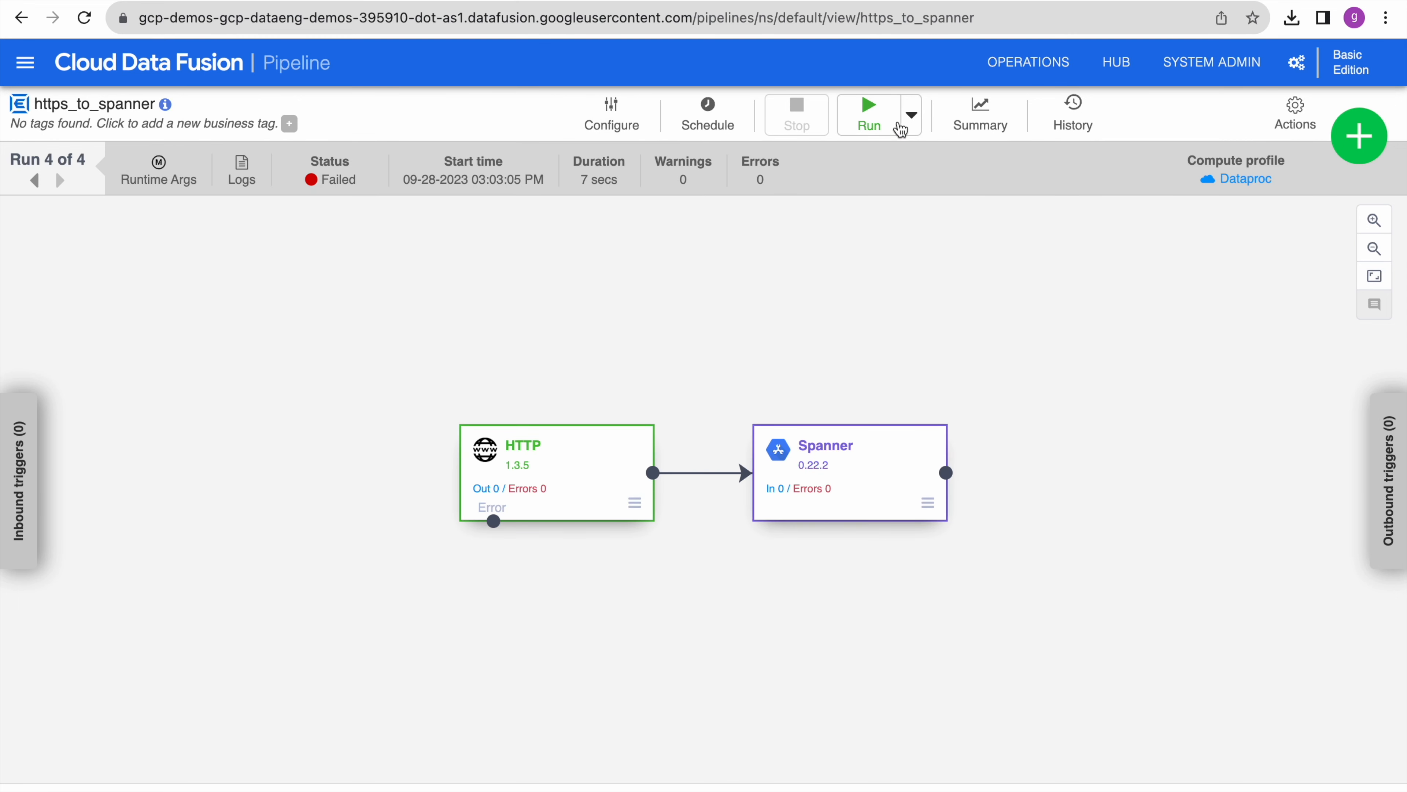
{"action": "left_click", "coordinate": [874, 114]}
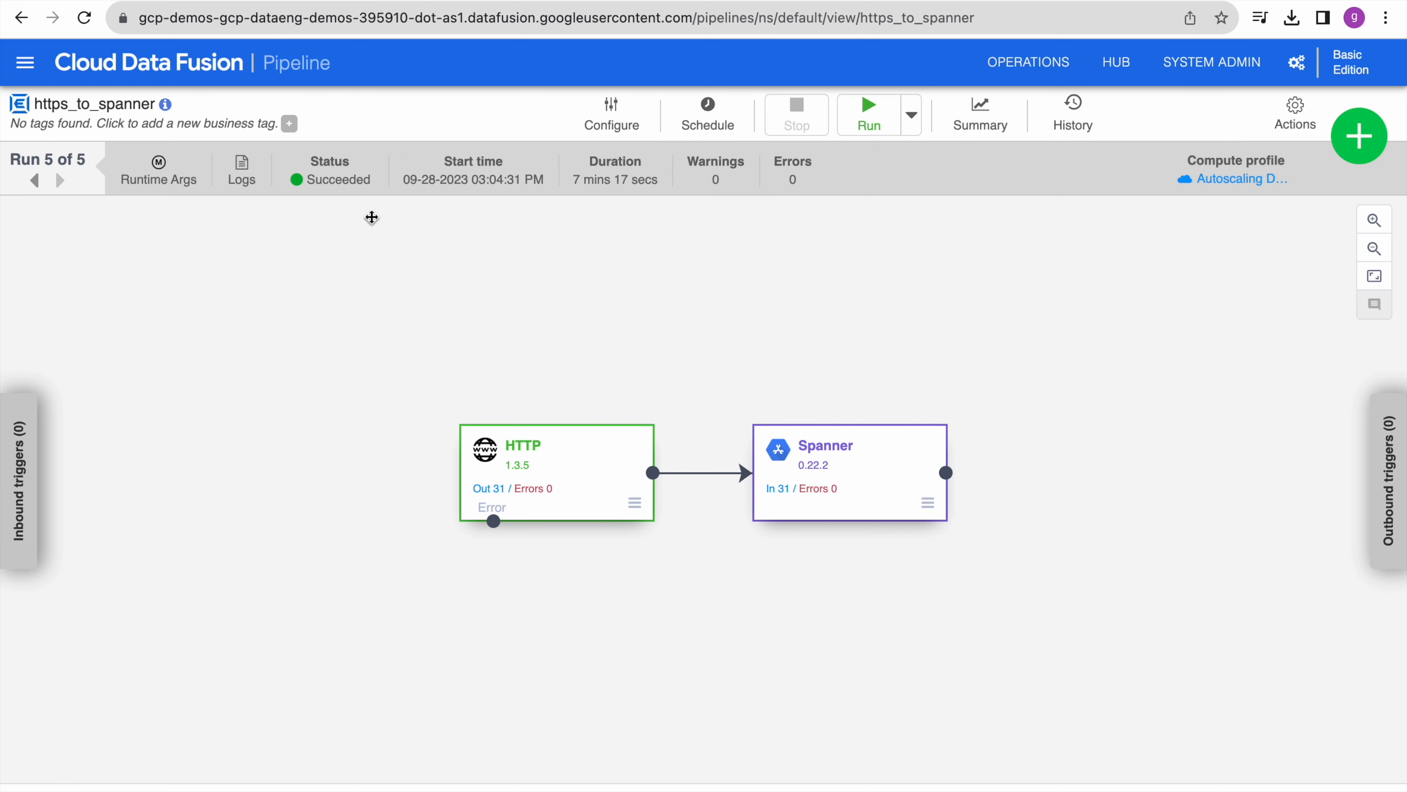
- Check run metrics: HTTP source sent 31 records, Spanner sink received 31, both with 0 errors
{"action": "mouse_move", "coordinate": [547, 472]}
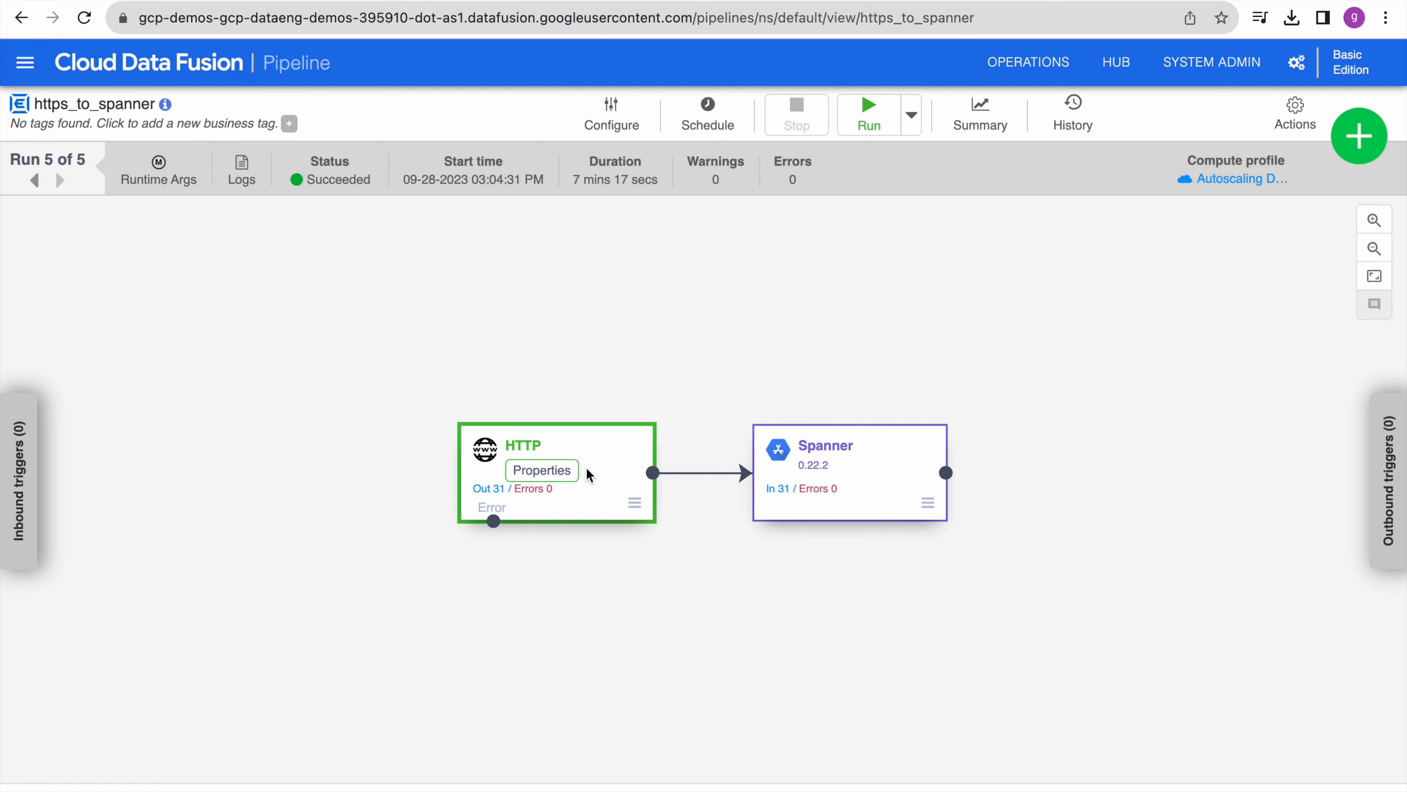
{"action": "left_click", "coordinate": [557, 472]}
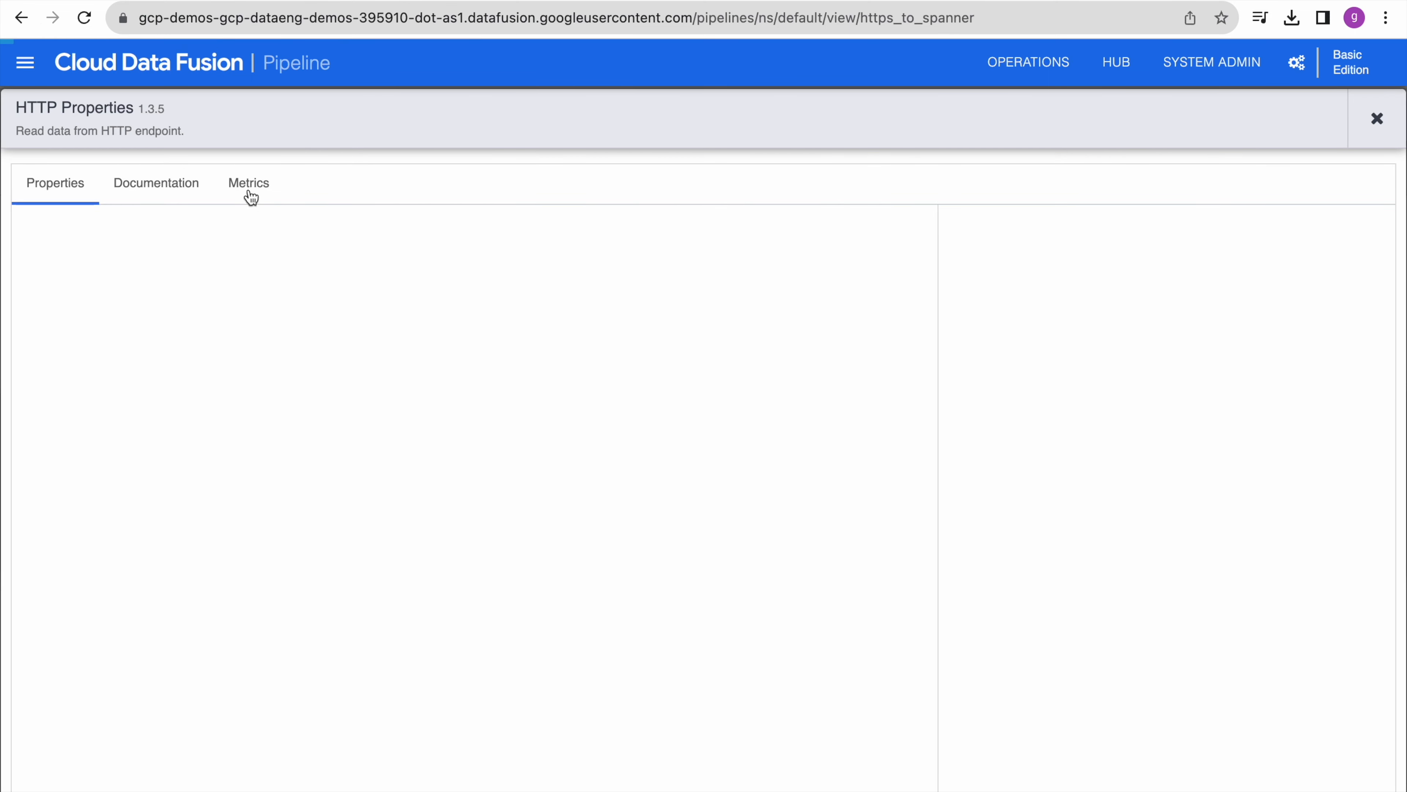
{"action": "left_click", "coordinate": [249, 189]}
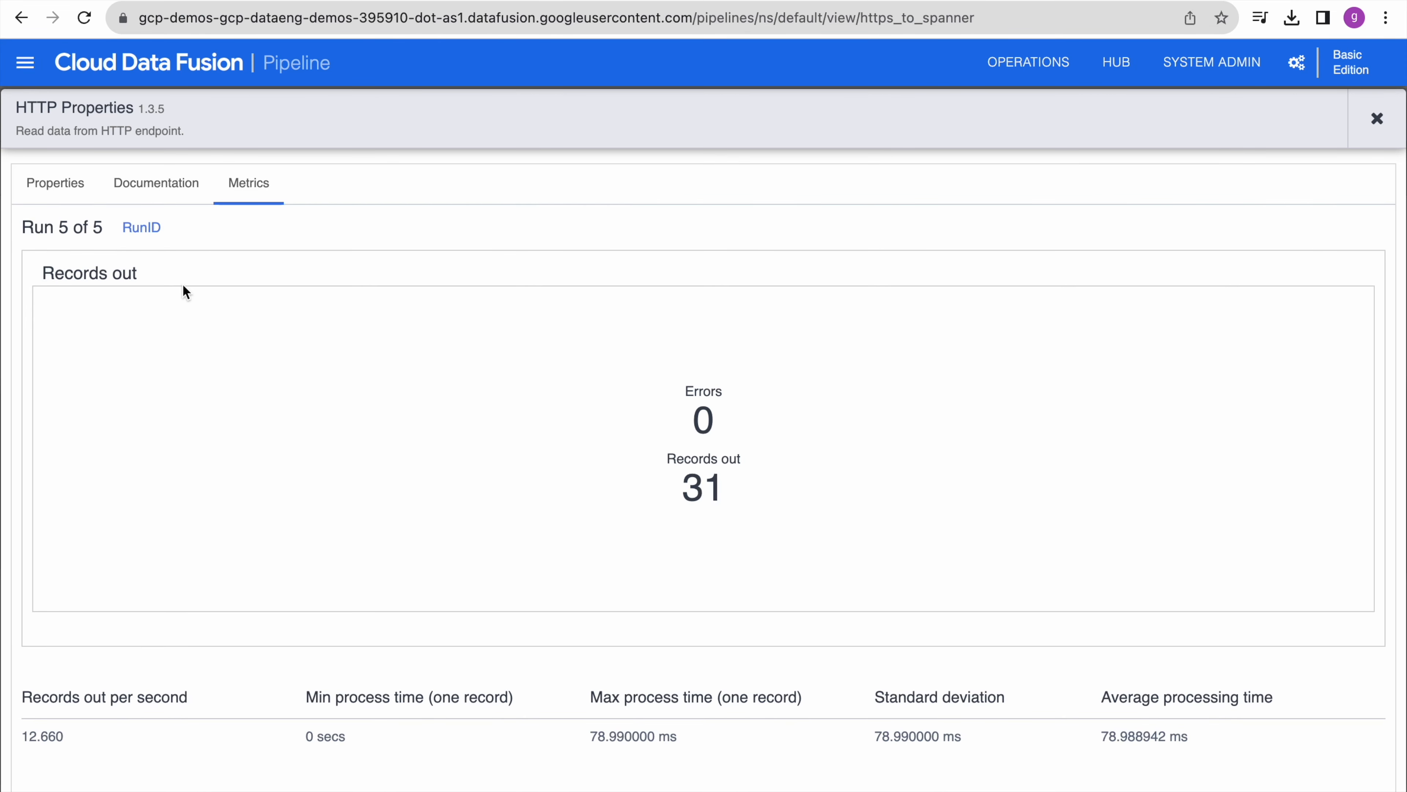
{"action": "left_click", "coordinate": [1378, 120]}
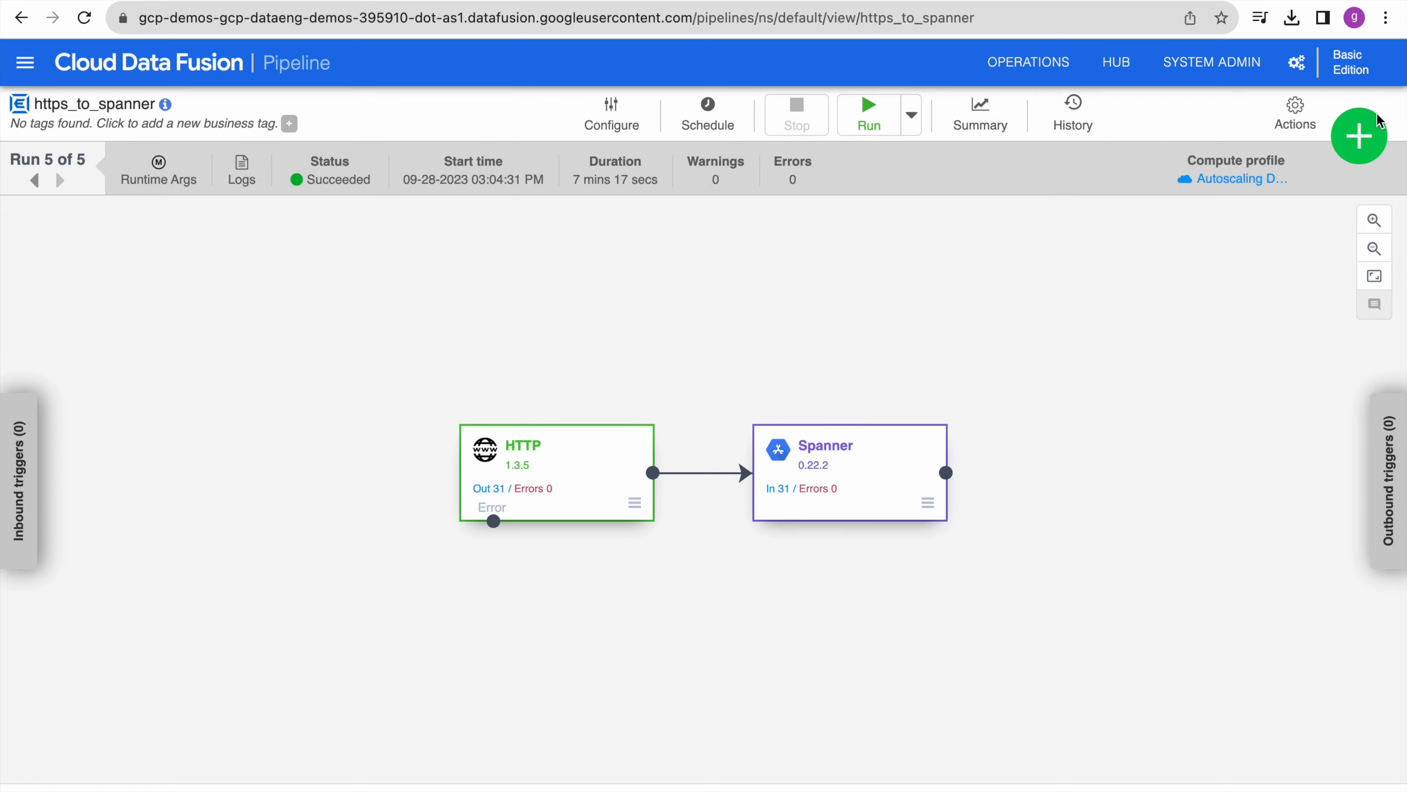
{"action": "left_click", "coordinate": [864, 471]}
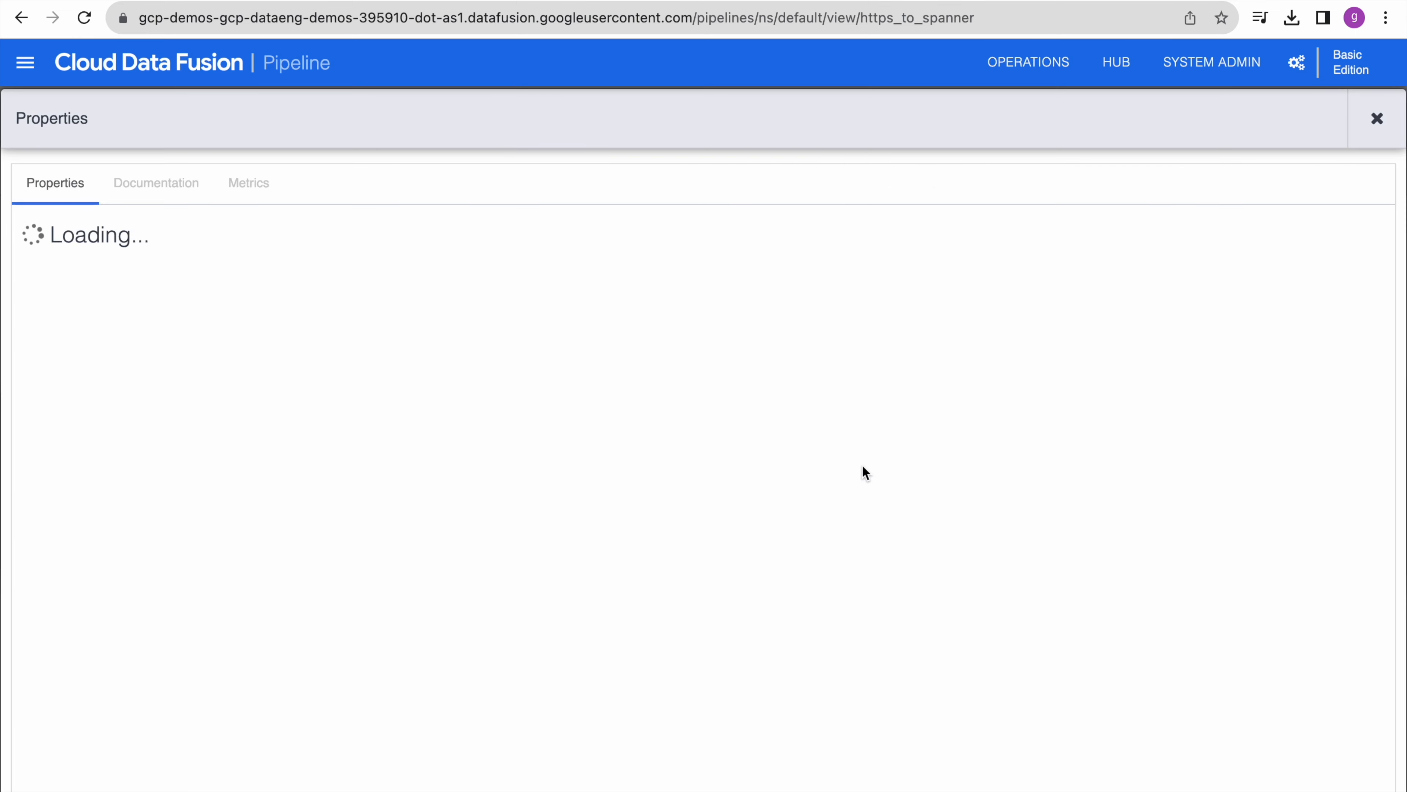
{"action": "left_click", "coordinate": [247, 187]}
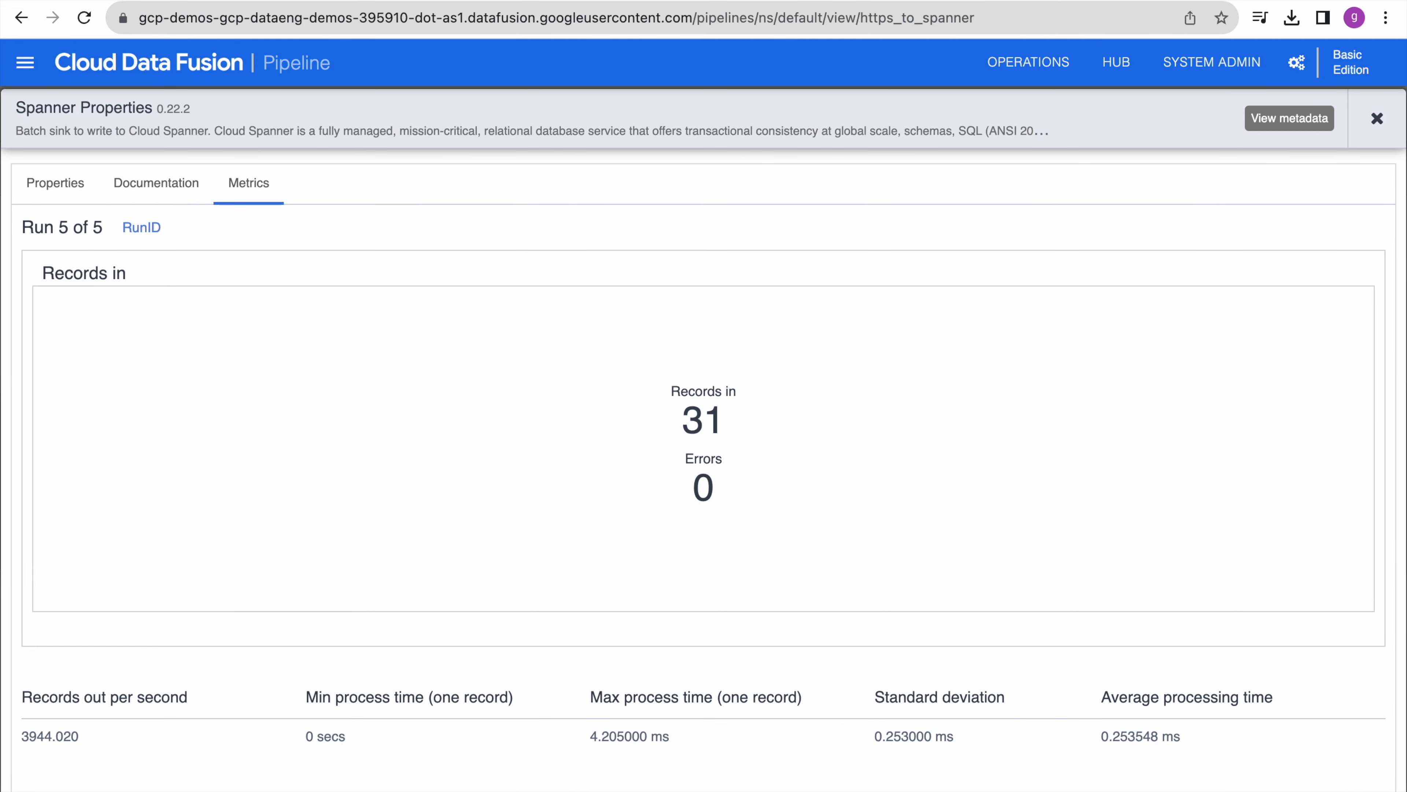
{"action": "left_click", "coordinate": [1376, 119]}
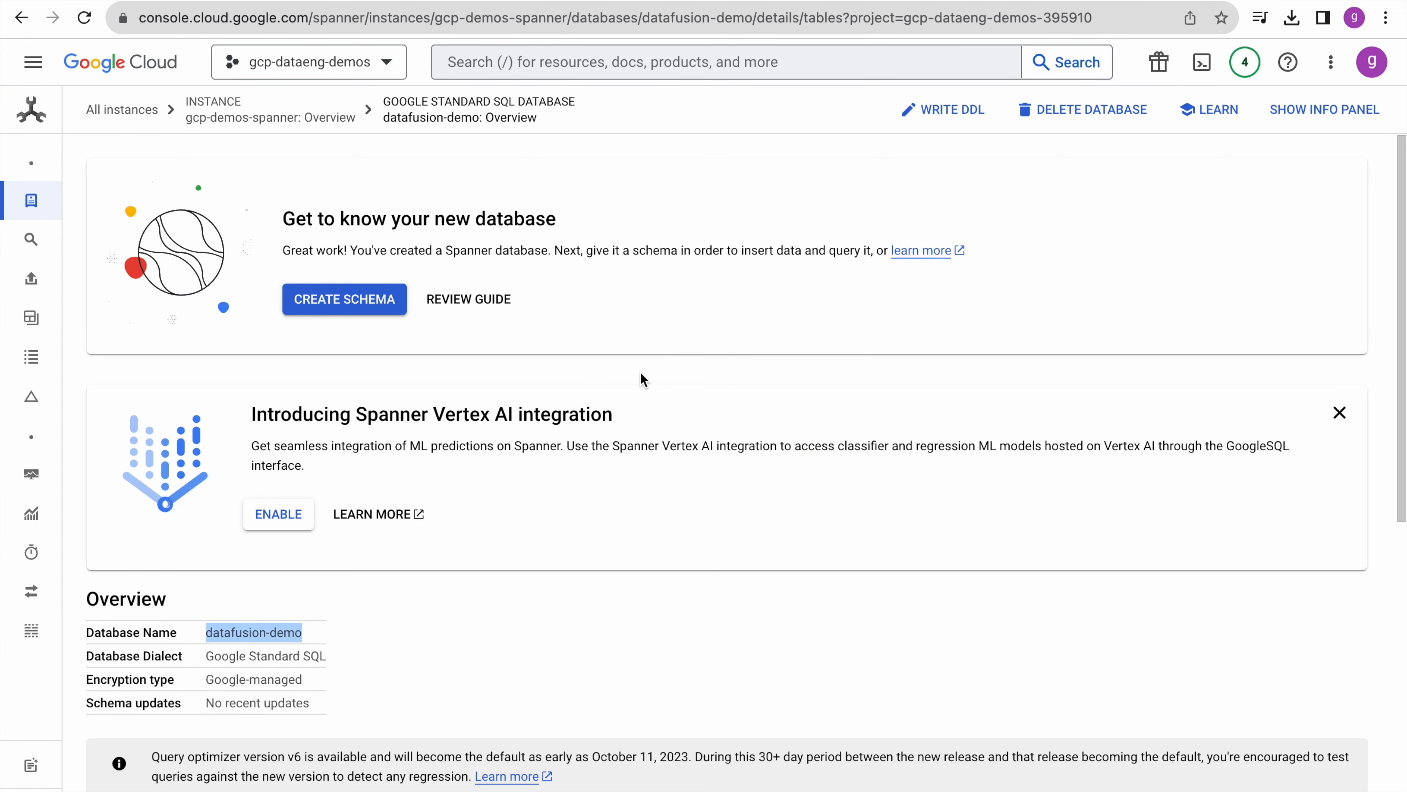
- View the education_details schema in Spanner: districts STRING(MAX) primary key plus five INT64 columns
{"action": "scroll", "coordinate": [593, 444], "scroll_direction": "down", "scroll_amount": 3}
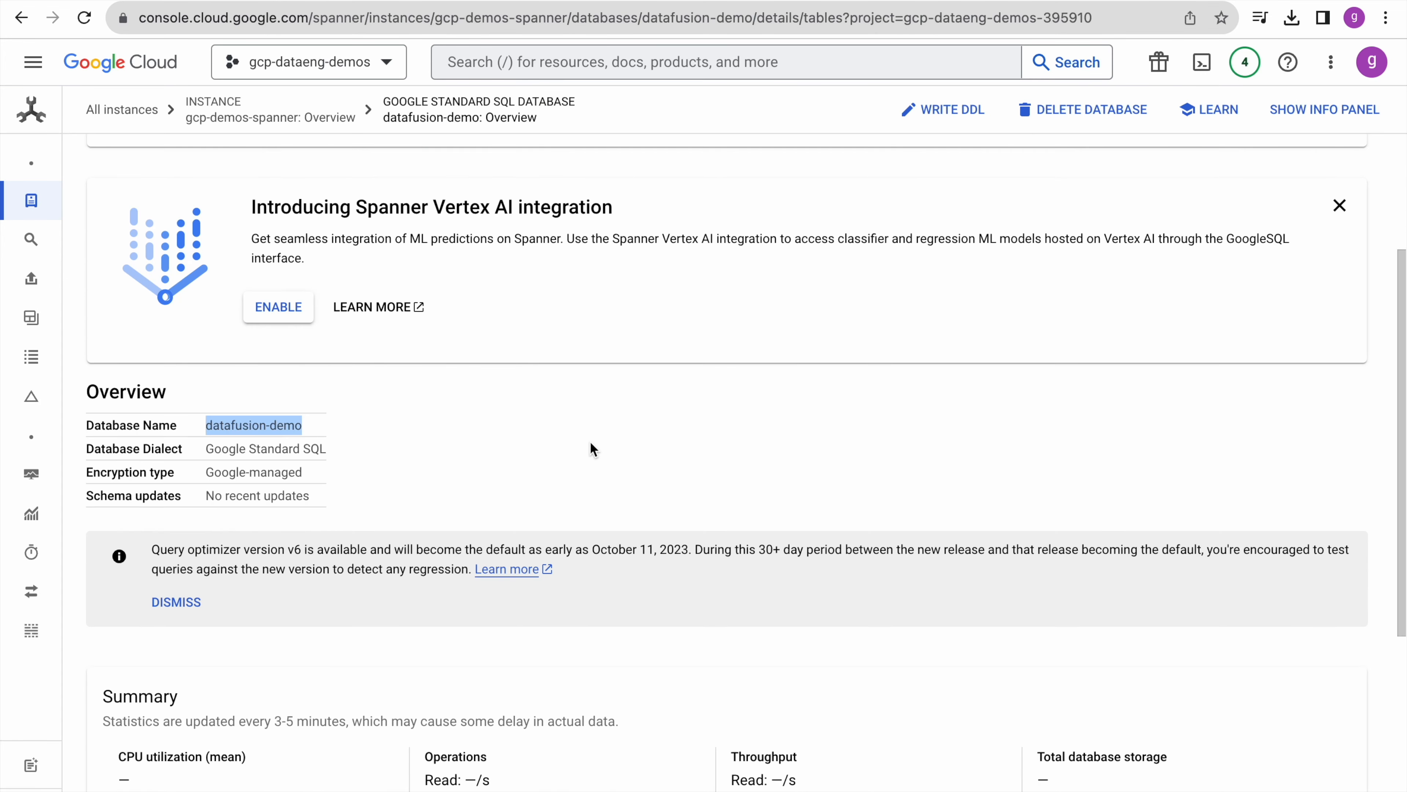
{"action": "scroll", "coordinate": [593, 449], "scroll_direction": "down", "scroll_amount": 5}
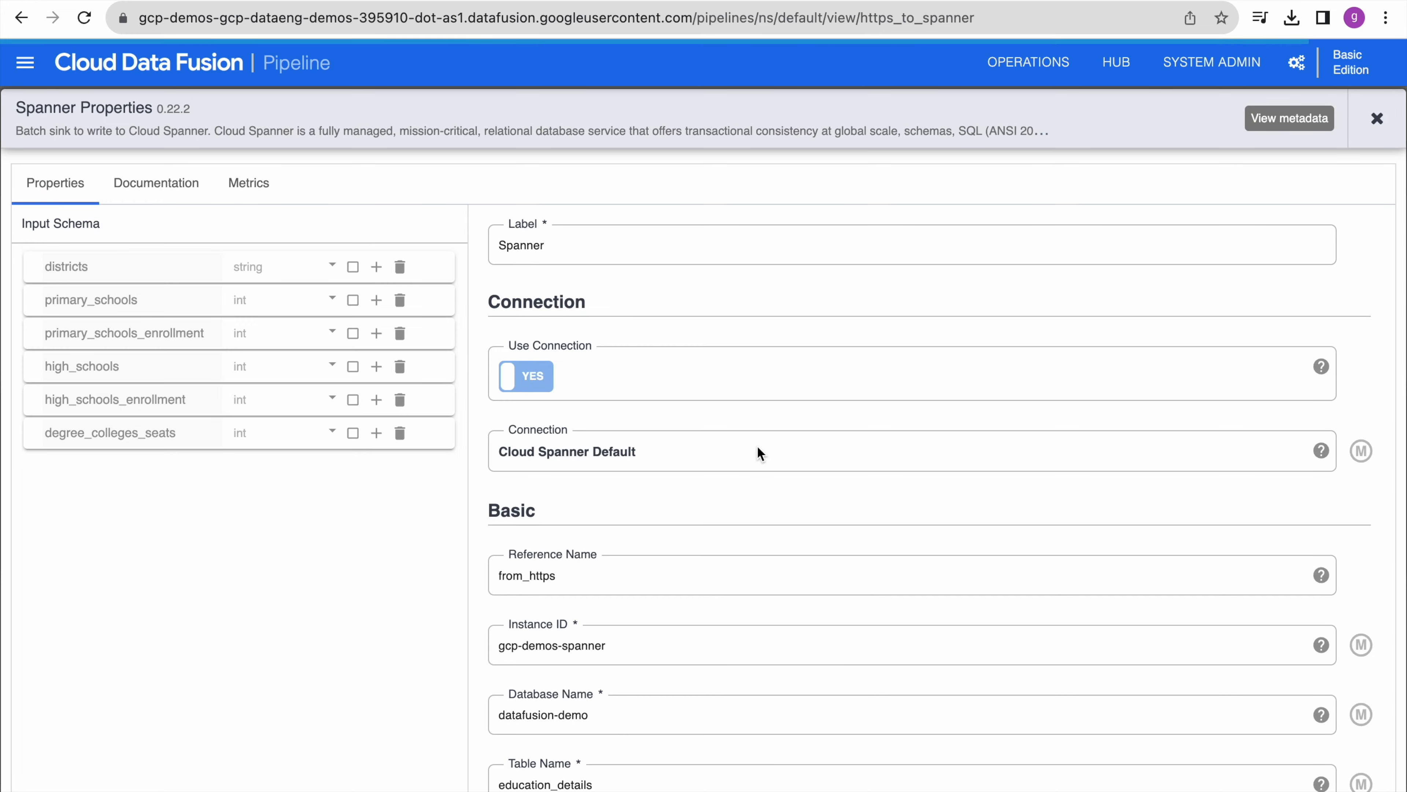
{"action": "scroll", "coordinate": [774, 511], "scroll_direction": "down", "scroll_amount": 4}
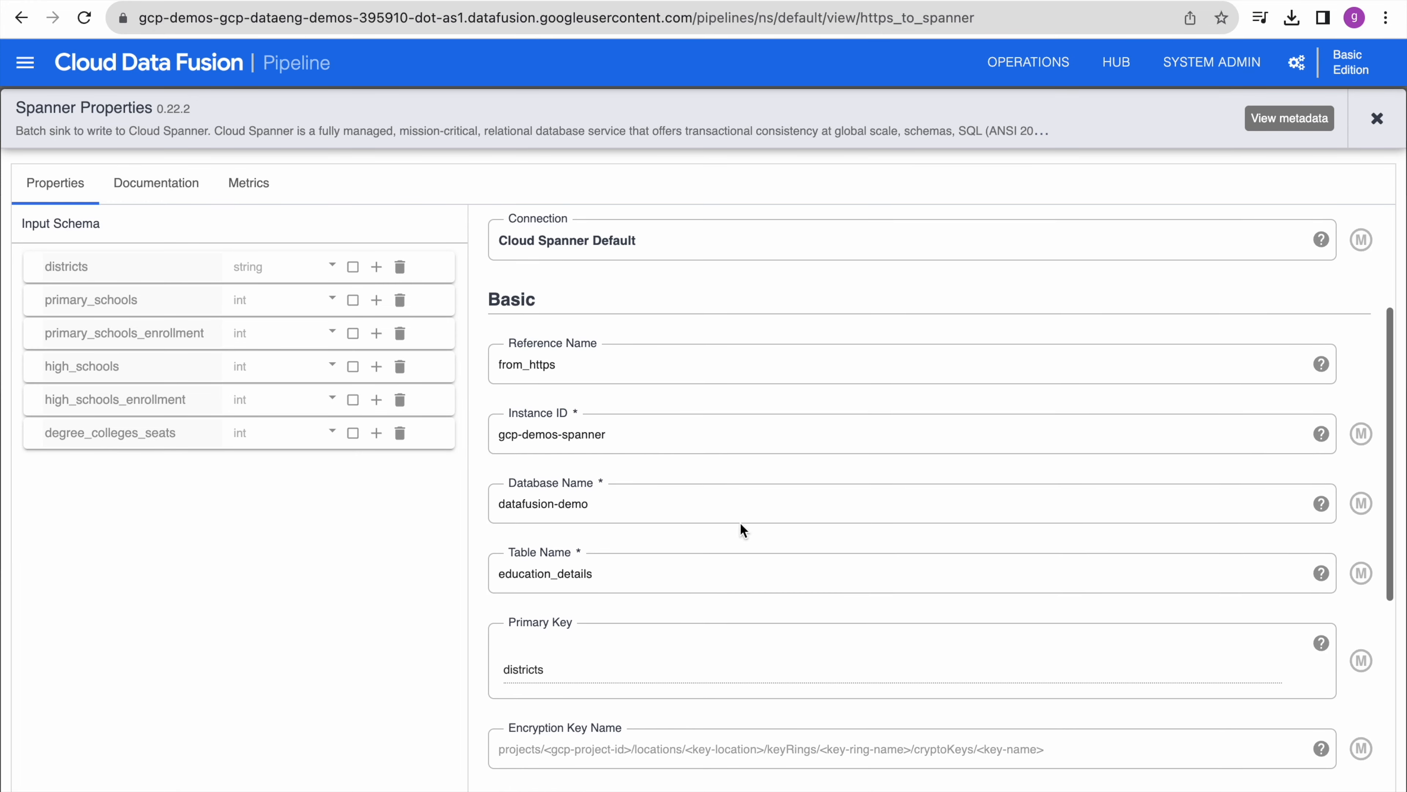
{"action": "double_click", "coordinate": [576, 575]}
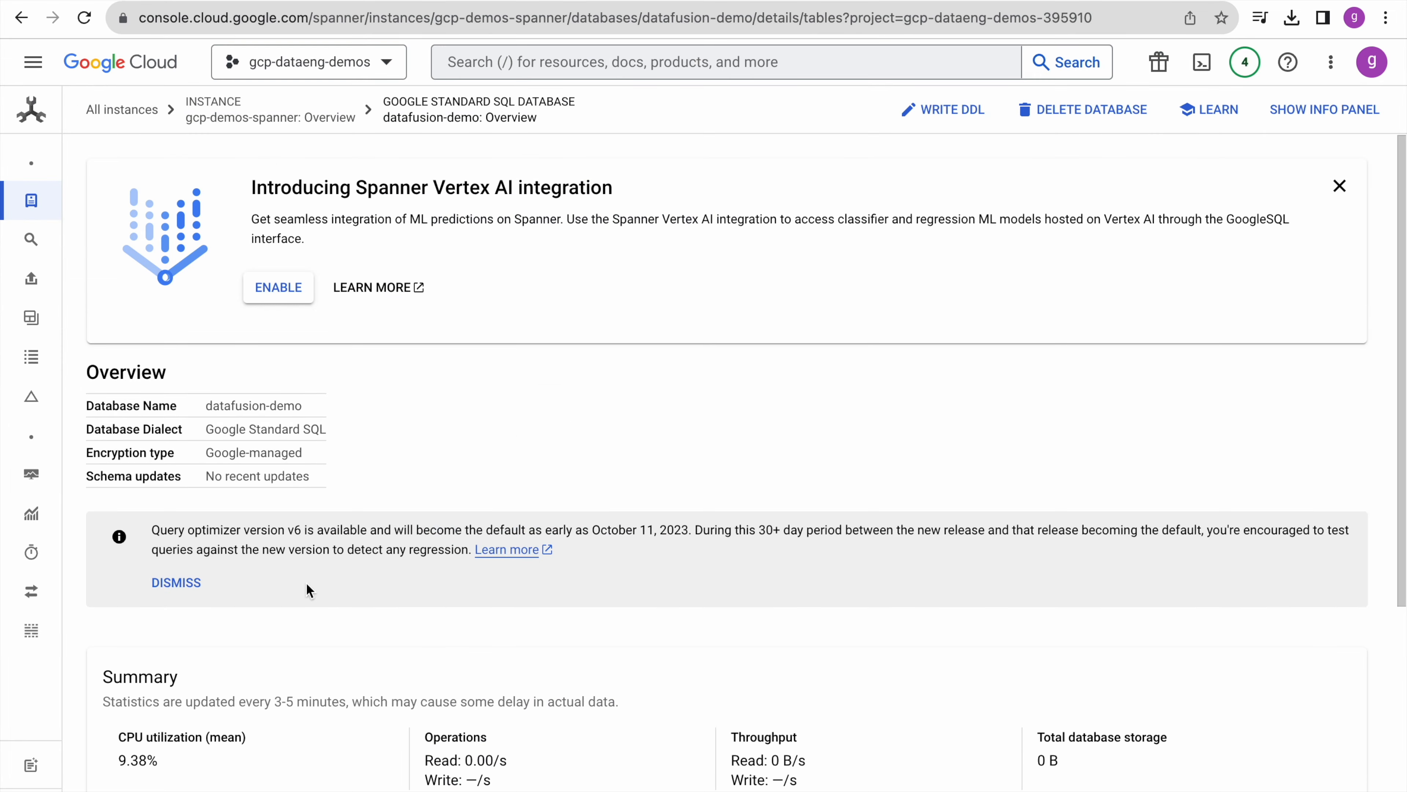
{"action": "scroll", "coordinate": [307, 590], "scroll_direction": "down", "scroll_amount": 5}
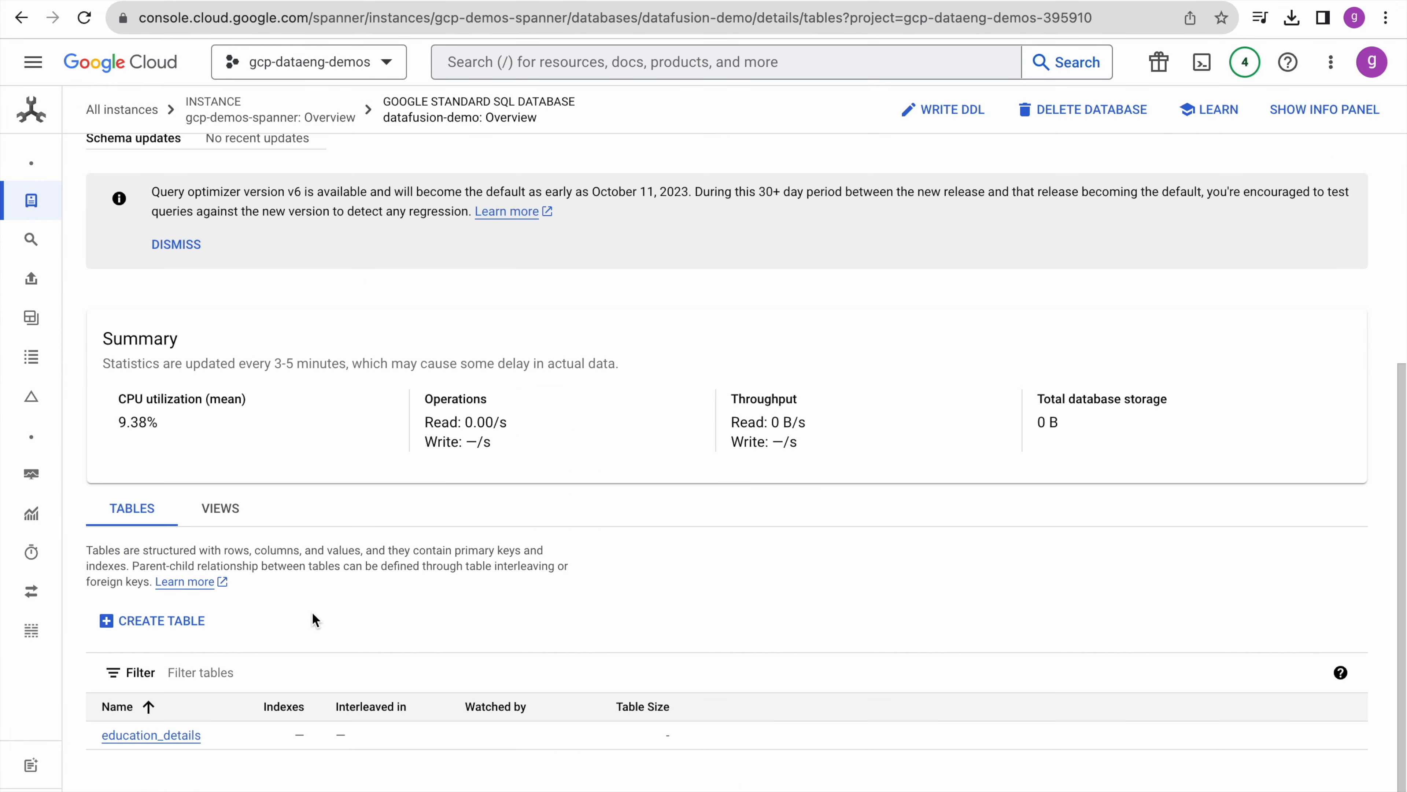
{"action": "left_click", "coordinate": [150, 735]}
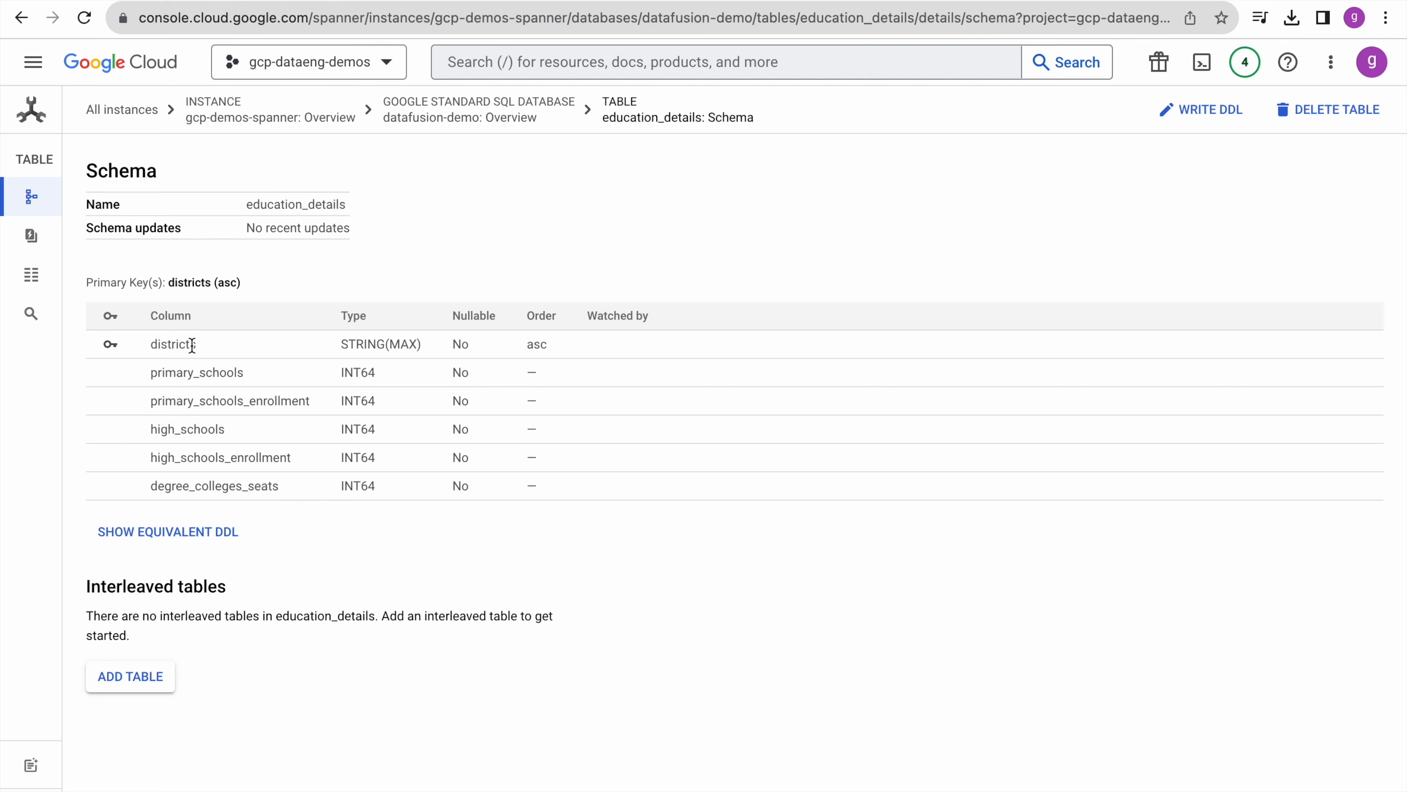
{"action": "key", "text": "ctrl+shift+Tab"}
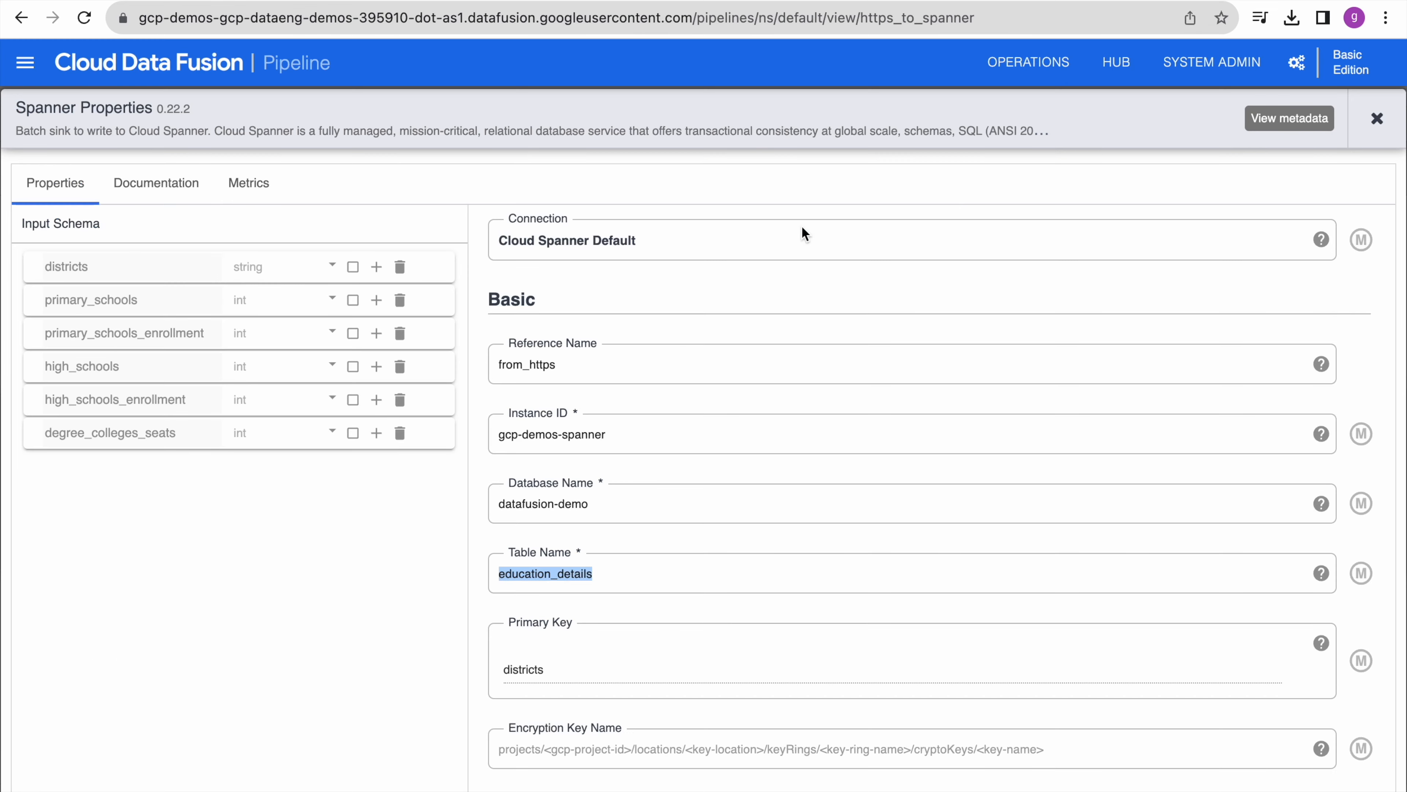
{"action": "scroll", "coordinate": [596, 667], "scroll_direction": "down", "scroll_amount": 8}
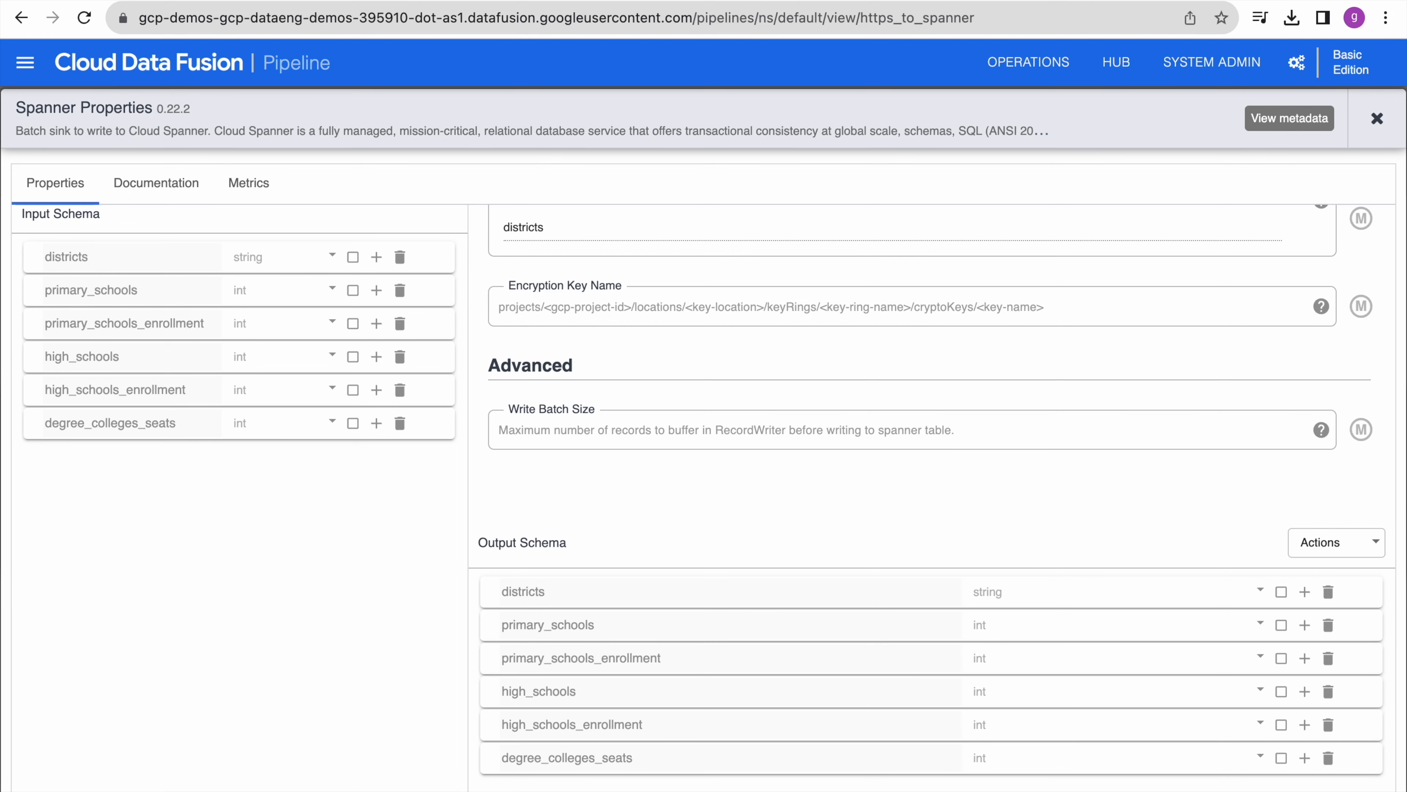
{"action": "key", "text": "ctrl+Tab"}
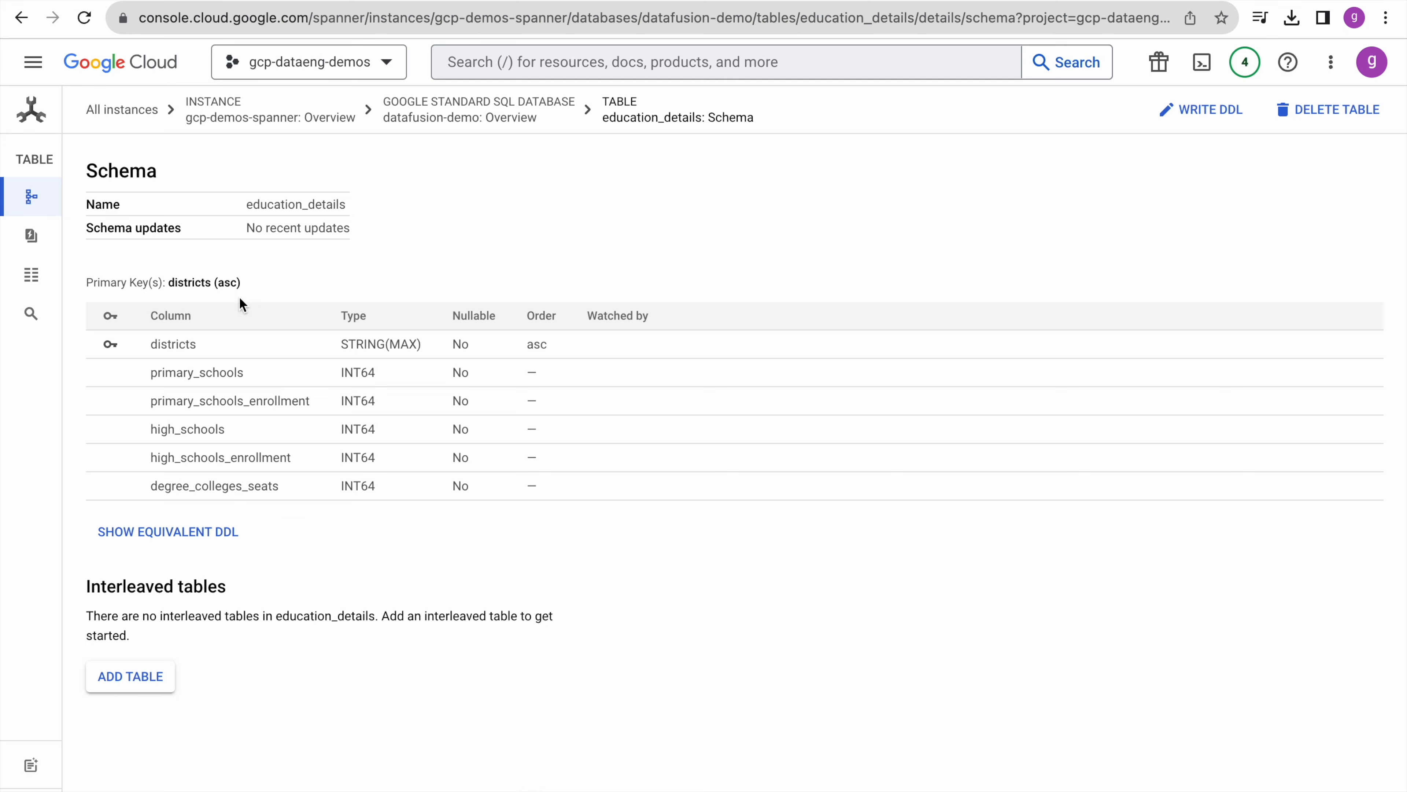
{"action": "mouse_move", "coordinate": [51, 302]}
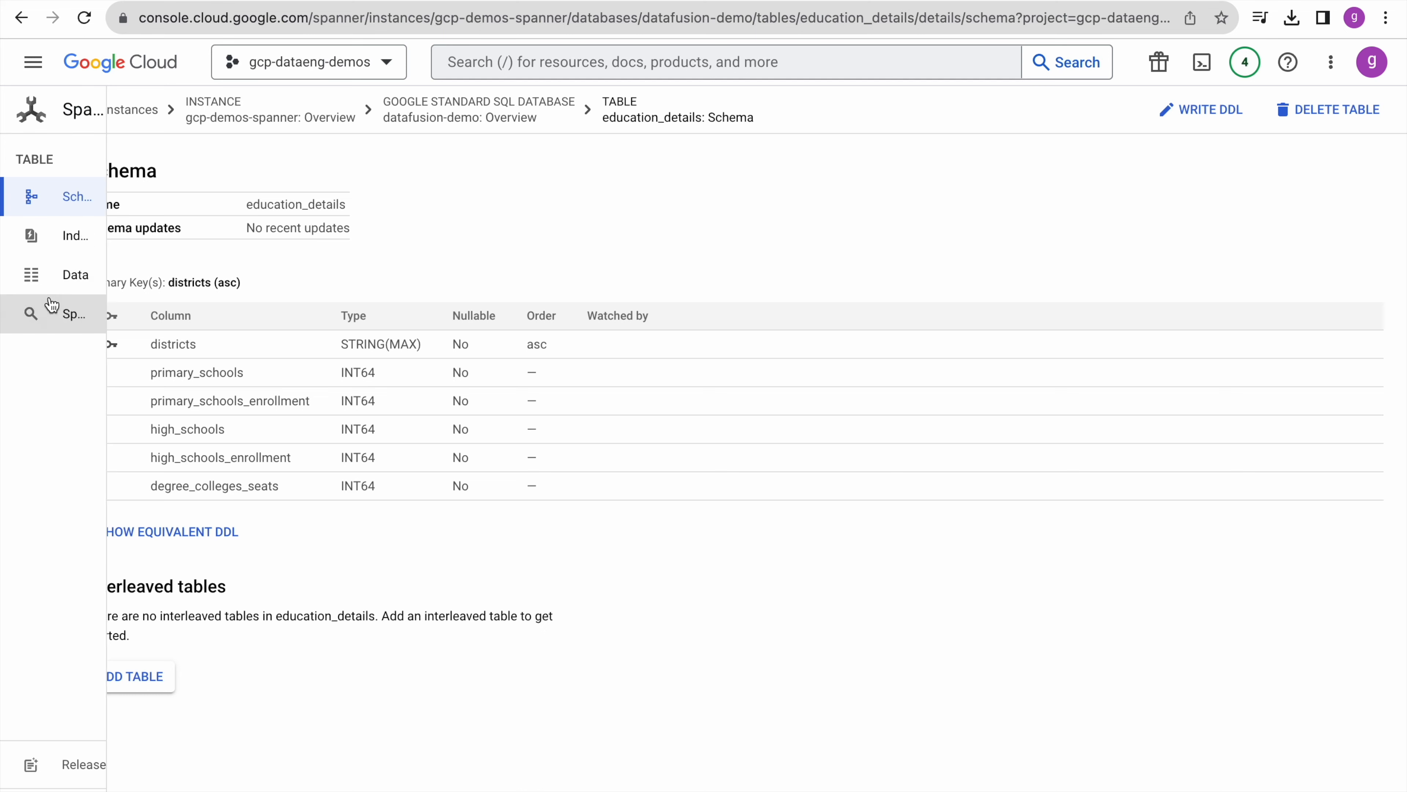
{"action": "left_click", "coordinate": [95, 281]}
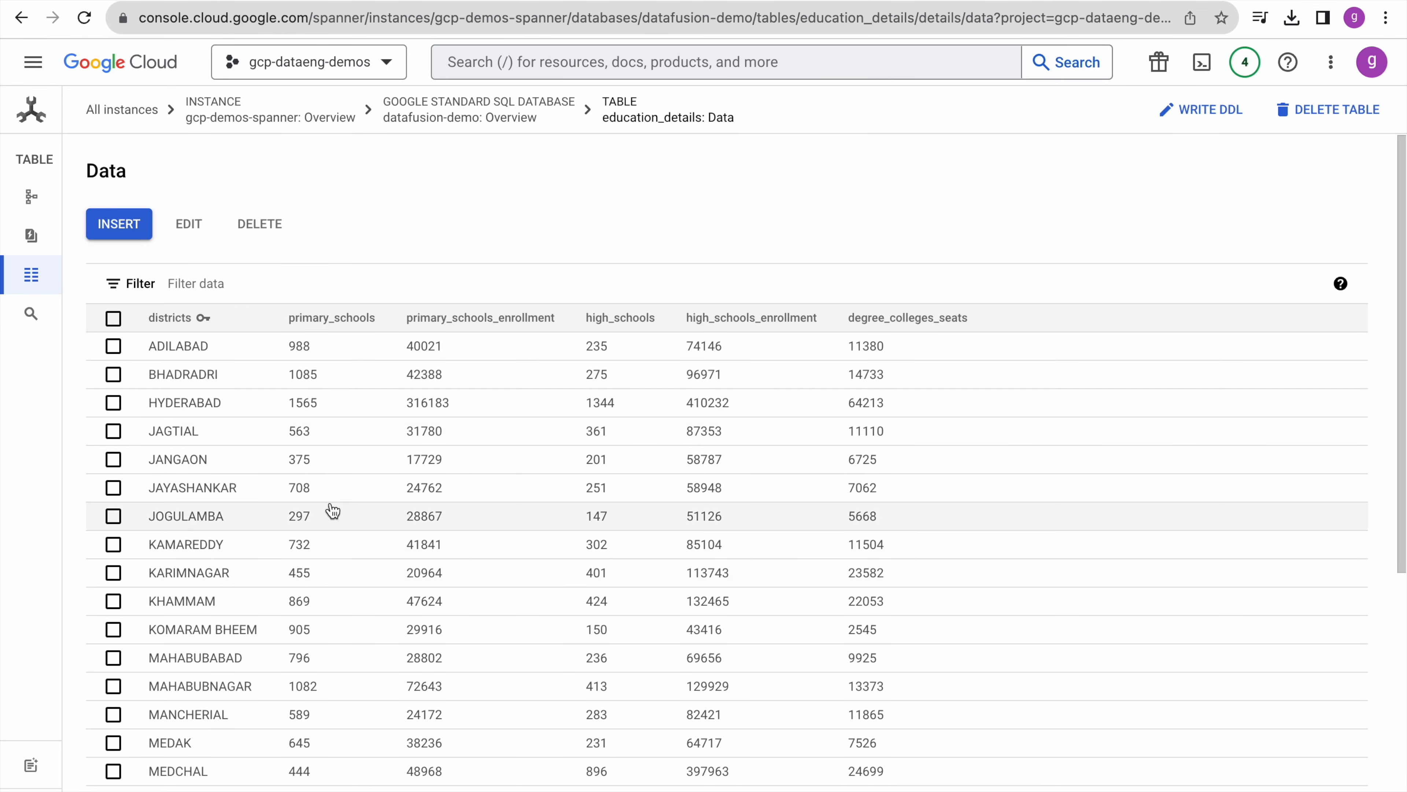
- Scroll through the loaded district rows in the education_details Data tab
{"action": "scroll", "coordinate": [449, 547], "scroll_direction": "down", "scroll_amount": 8}
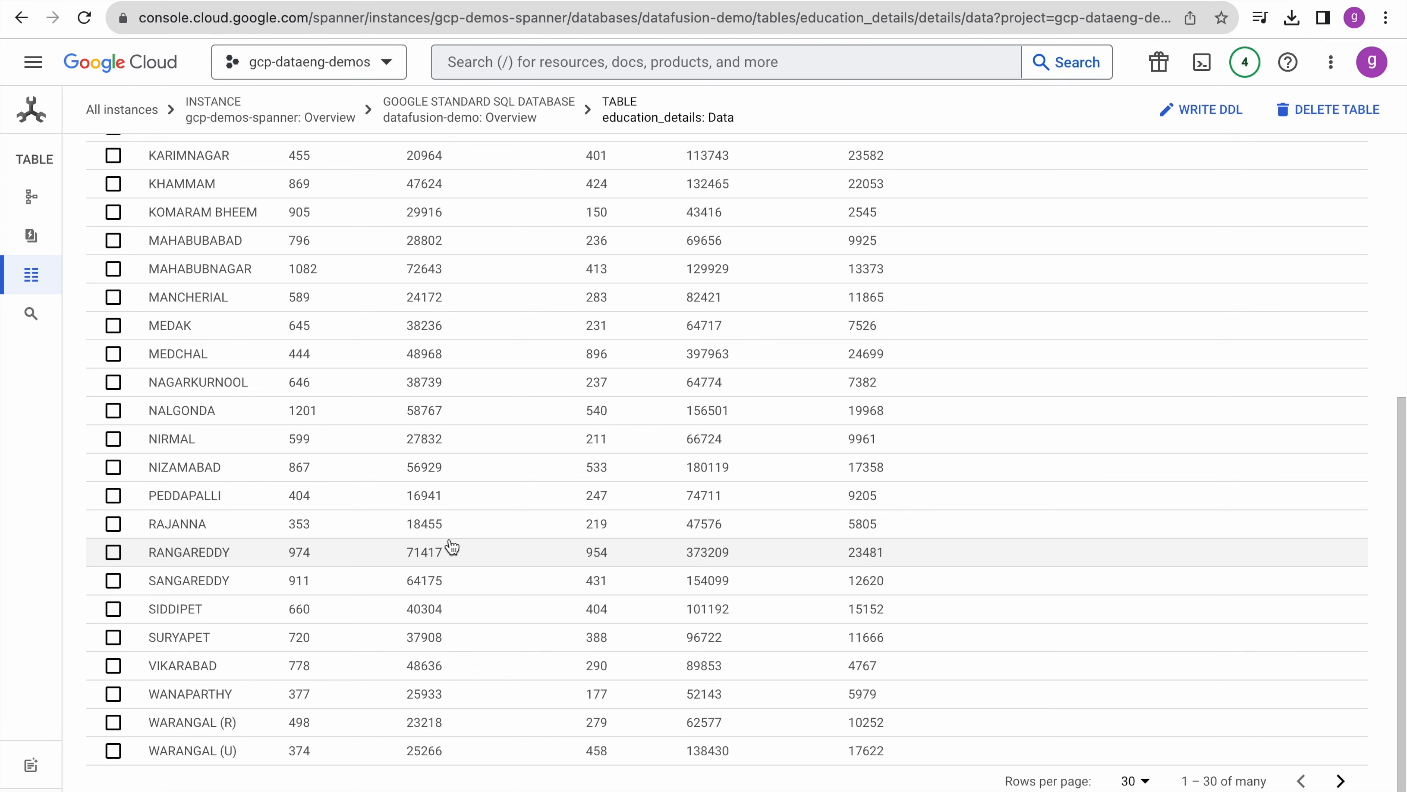
{"action": "scroll", "coordinate": [553, 588], "scroll_direction": "up", "scroll_amount": 8}
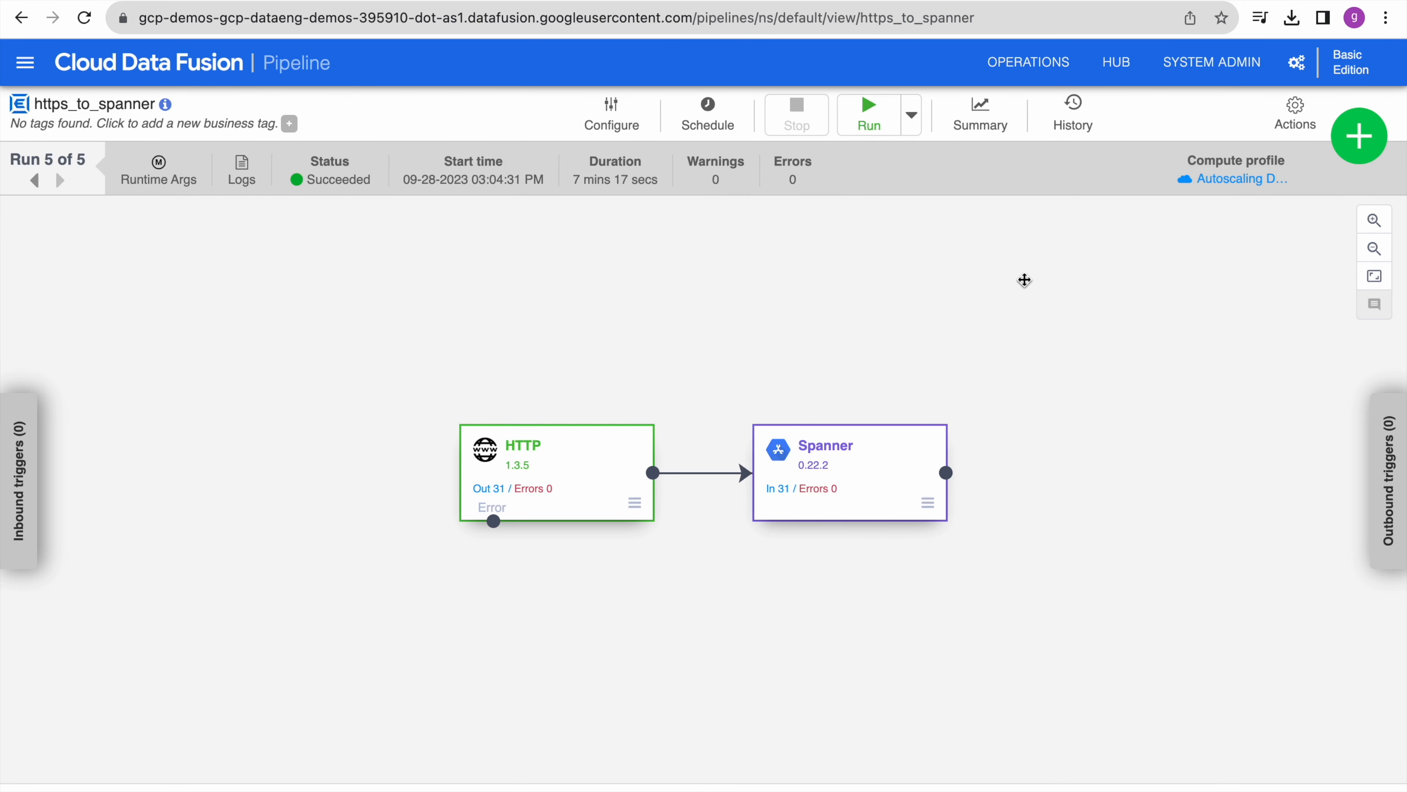
- Name the new batch pipeline batch_bigquery_to_bigtable
{"action": "mouse_move", "coordinate": [903, 1]}
{"action": "mouse_move", "coordinate": [989, 2]}
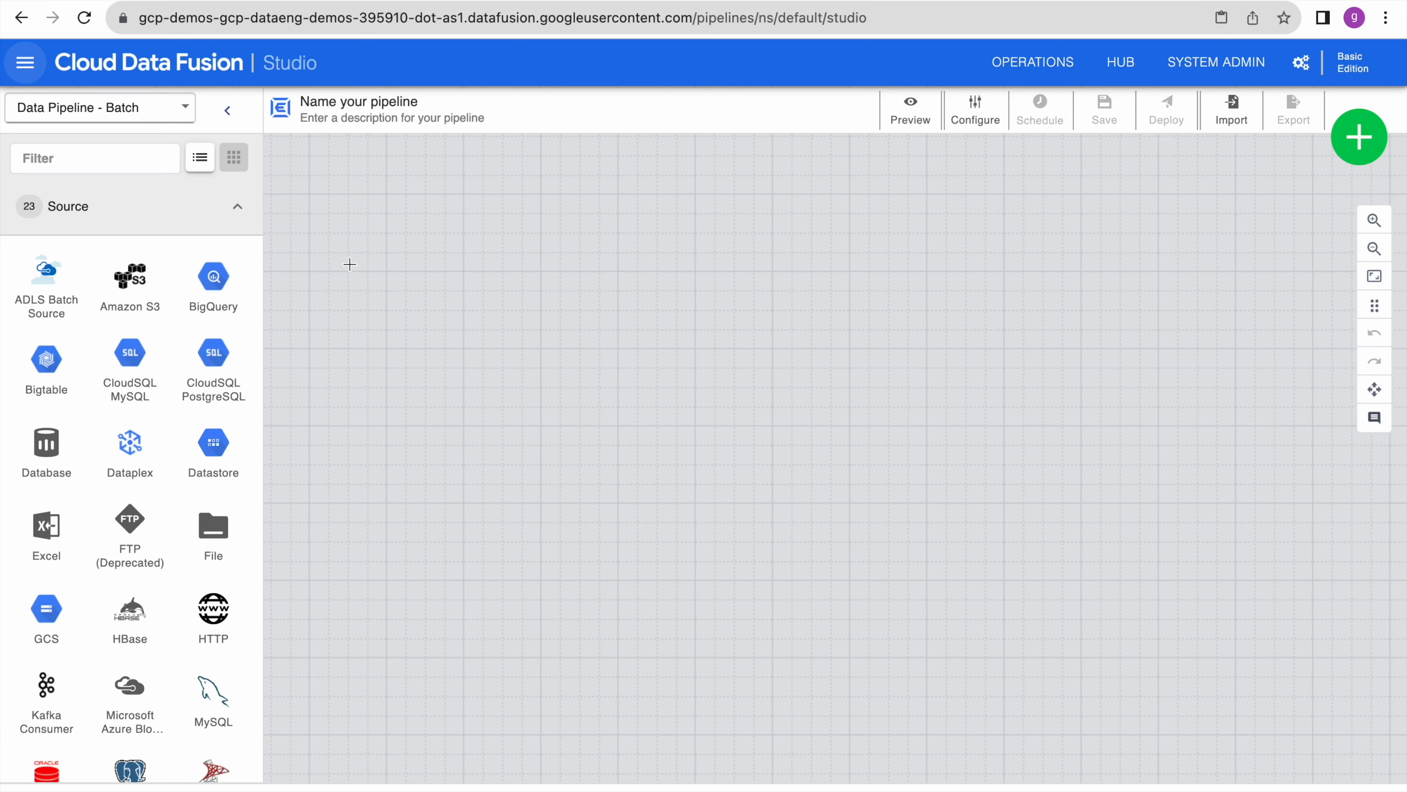
{"action": "left_click", "coordinate": [357, 105]}
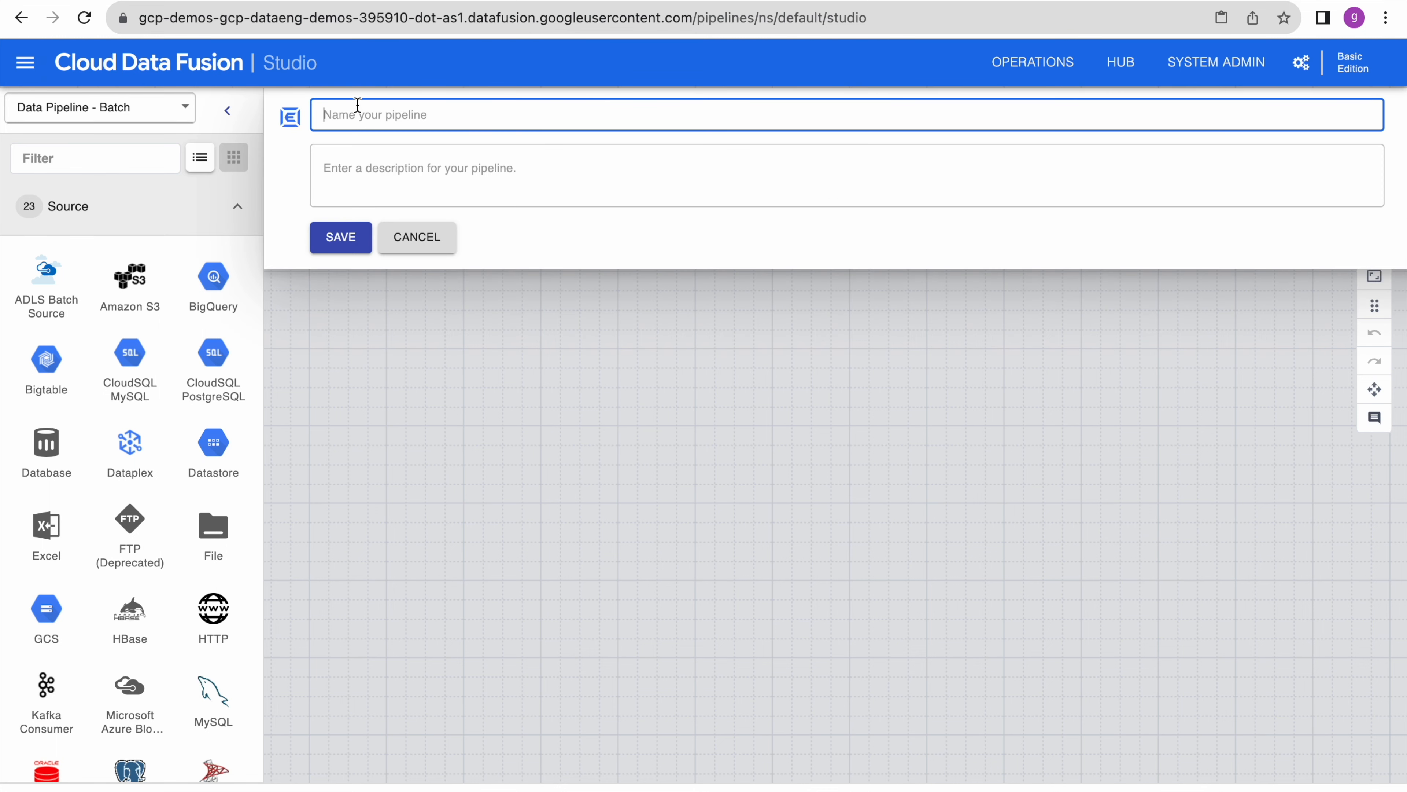
{"action": "type", "text": "batch_bigquery_to_bigtable"}
{"action": "key", "text": "Return"}
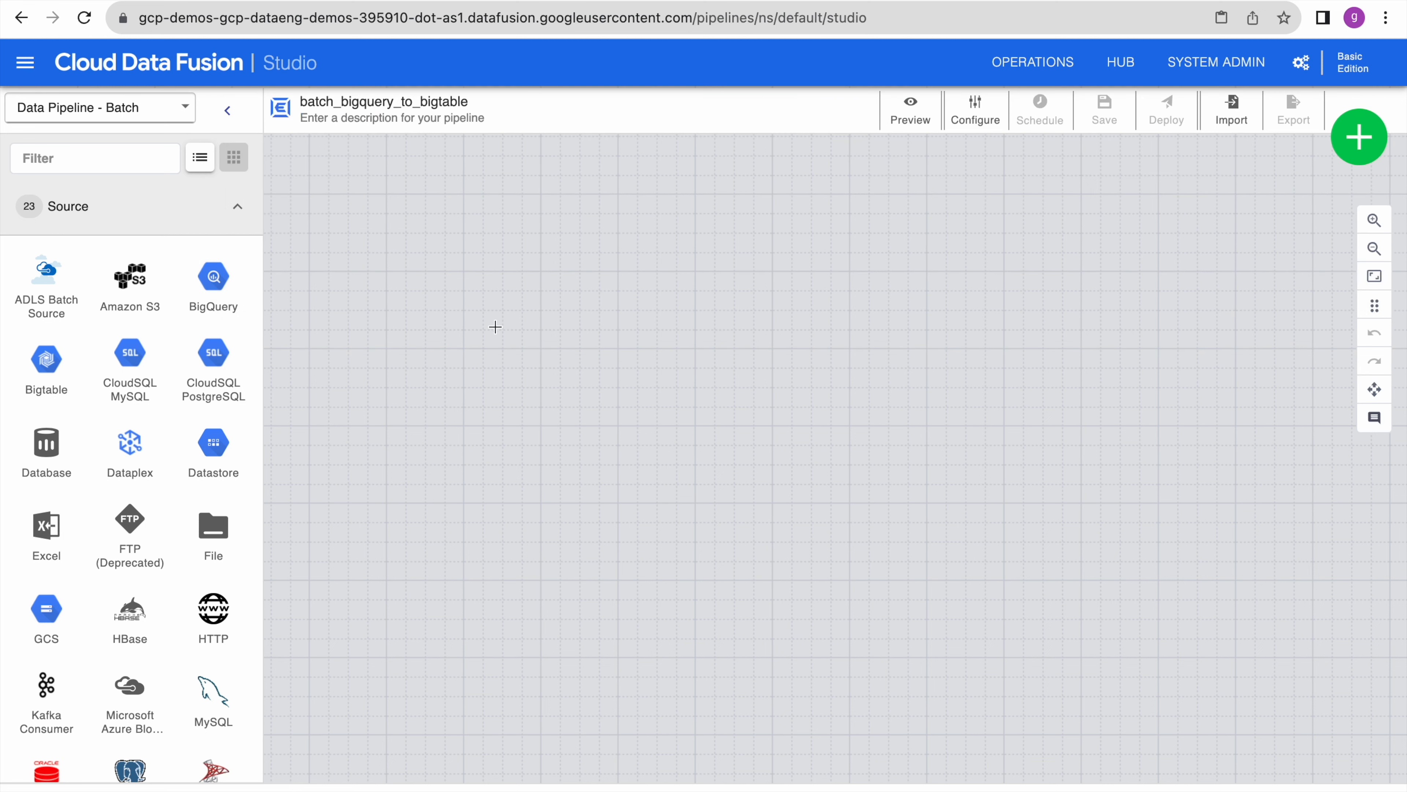
- Add a BigQuery source with reference name bq_source and open its data browser
{"action": "left_click", "coordinate": [217, 288]}
{"action": "left_click_drag", "start_coordinate": [443, 327], "coordinate": [604, 420]}
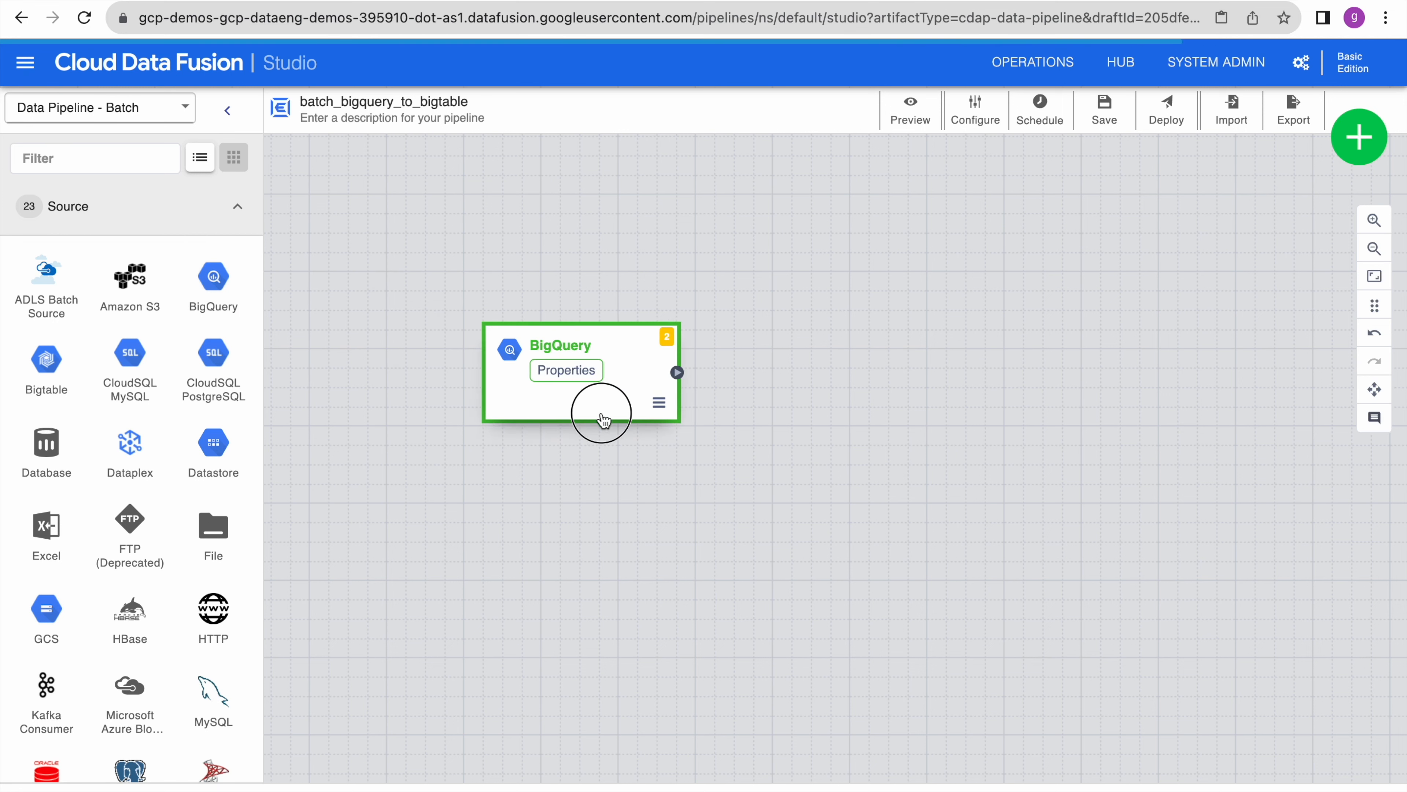
{"action": "mouse_move", "coordinate": [590, 401]}
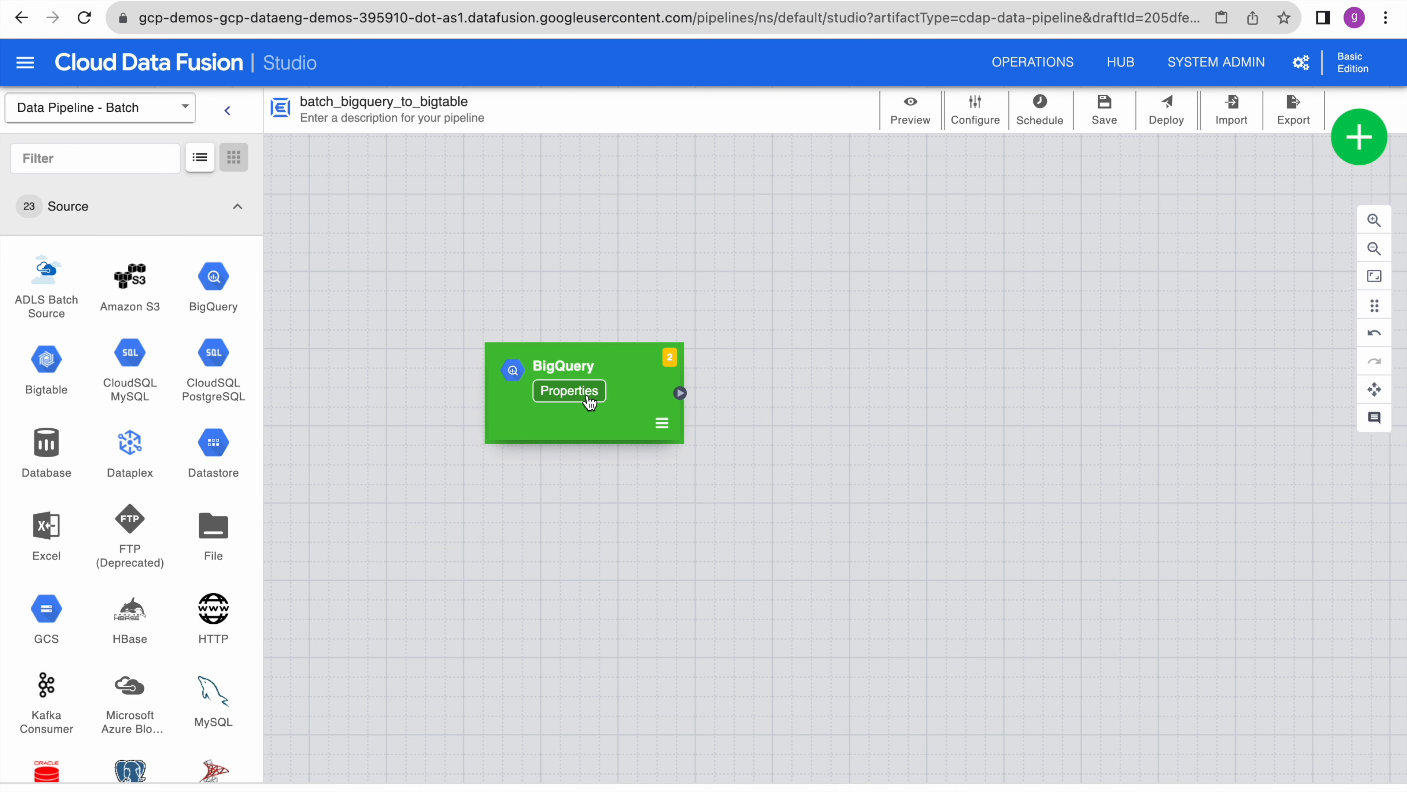
{"action": "left_click", "coordinate": [569, 391]}
{"action": "left_click", "coordinate": [216, 546]}
{"action": "type", "text": "bq_source"}
{"action": "left_click", "coordinate": [72, 611]}
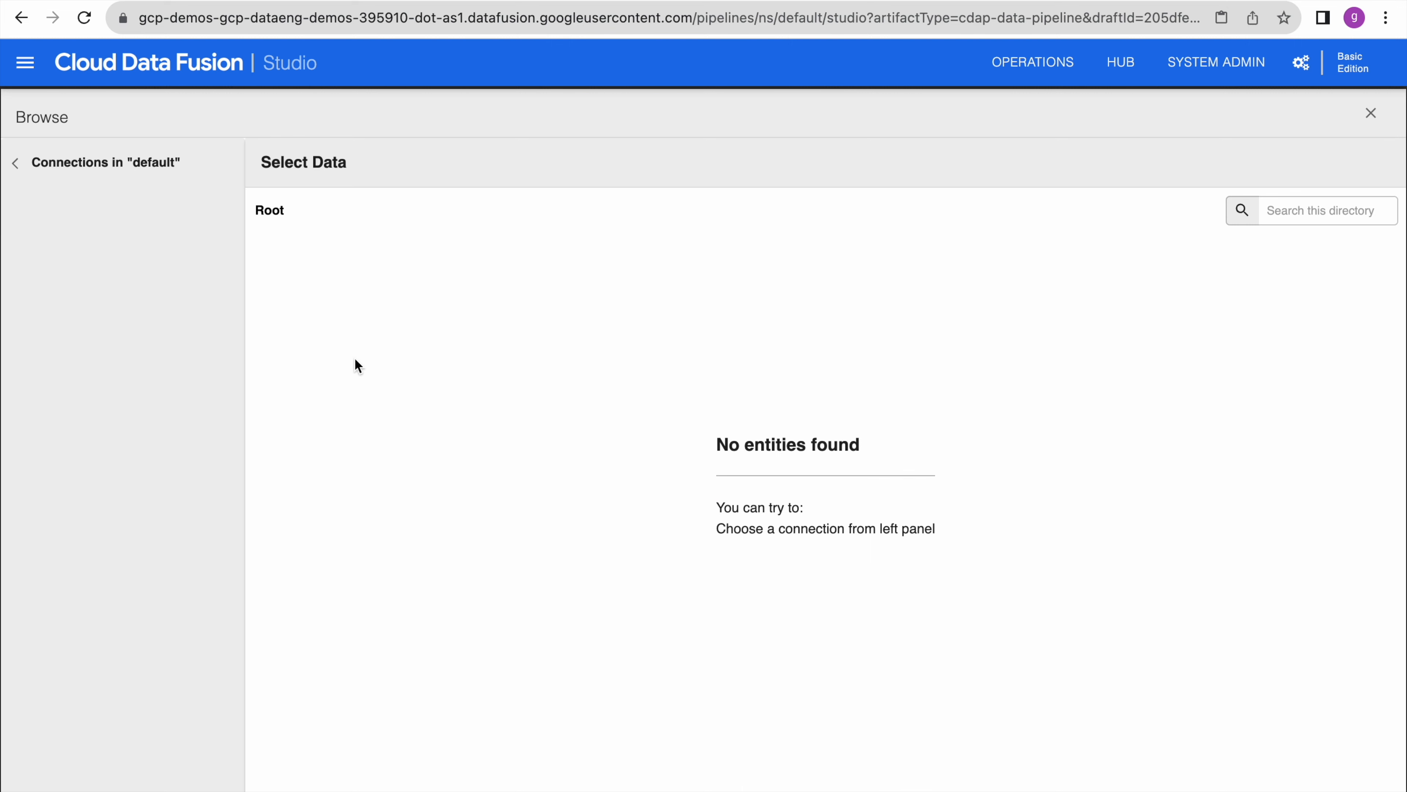
- Point the BigQuery source at datafusion_demo.from_cloudsql, check its rows in BigQuery, and validate it
{"action": "left_click", "coordinate": [132, 213]}
{"action": "left_click", "coordinate": [108, 254]}
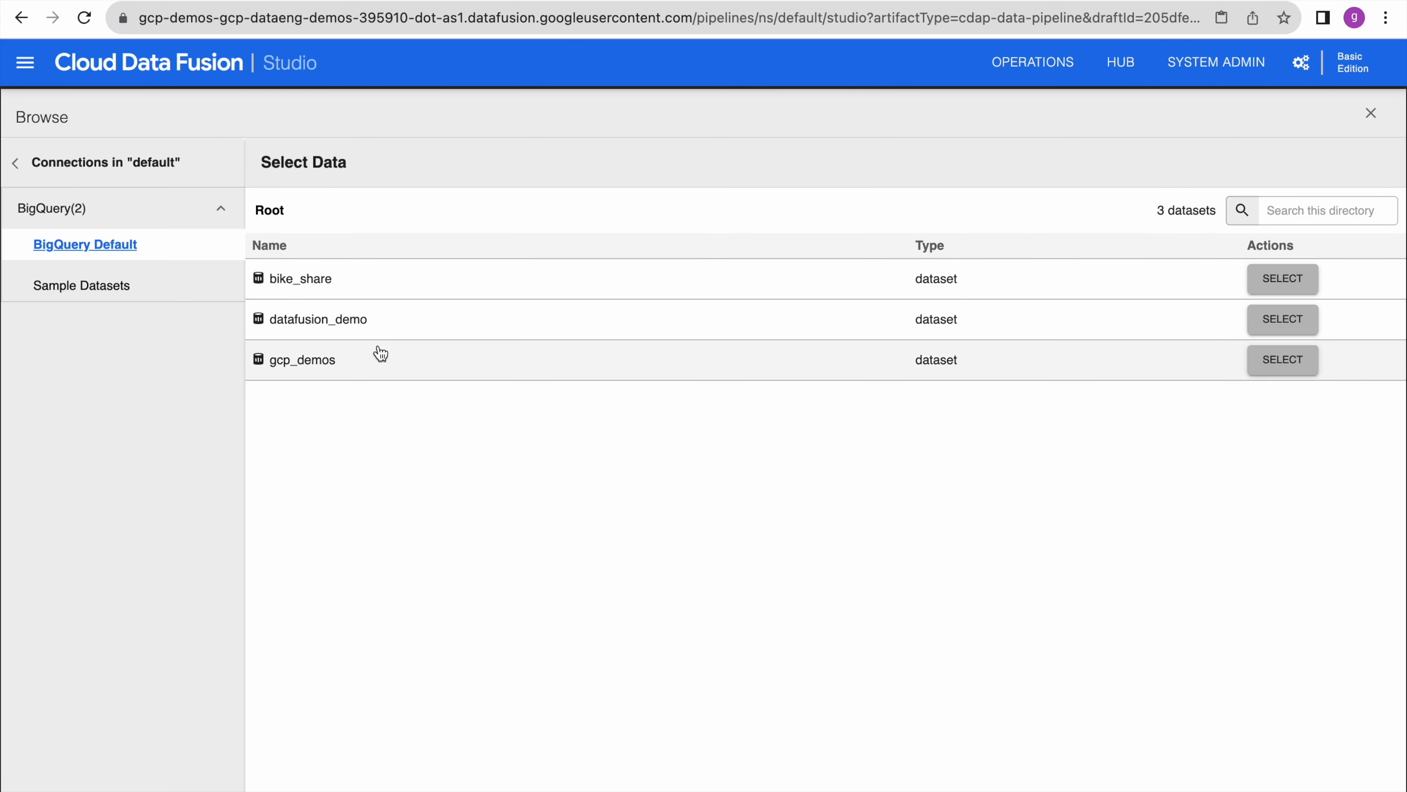
{"action": "left_click", "coordinate": [335, 322]}
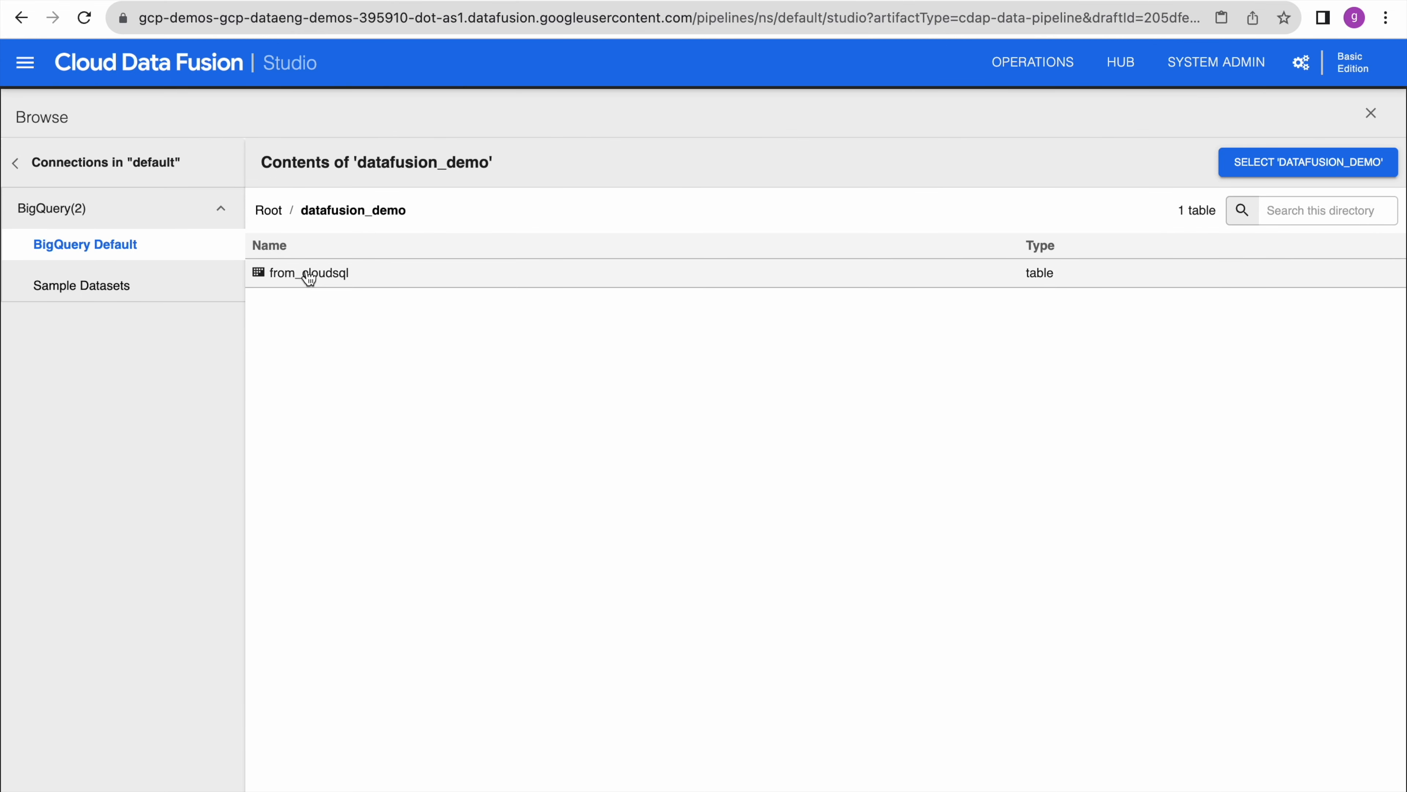
{"action": "left_click", "coordinate": [309, 274]}
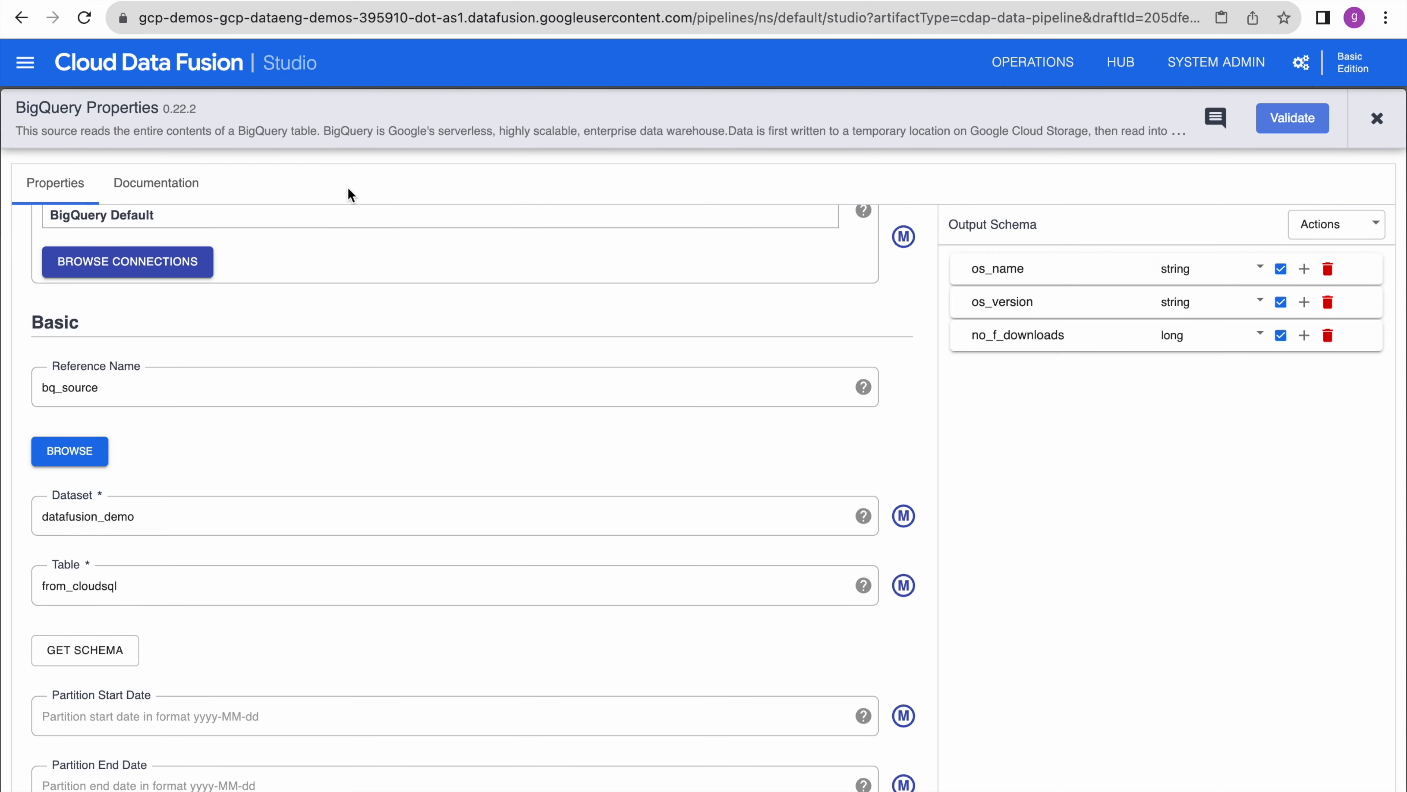
{"action": "left_click", "coordinate": [324, 1]}
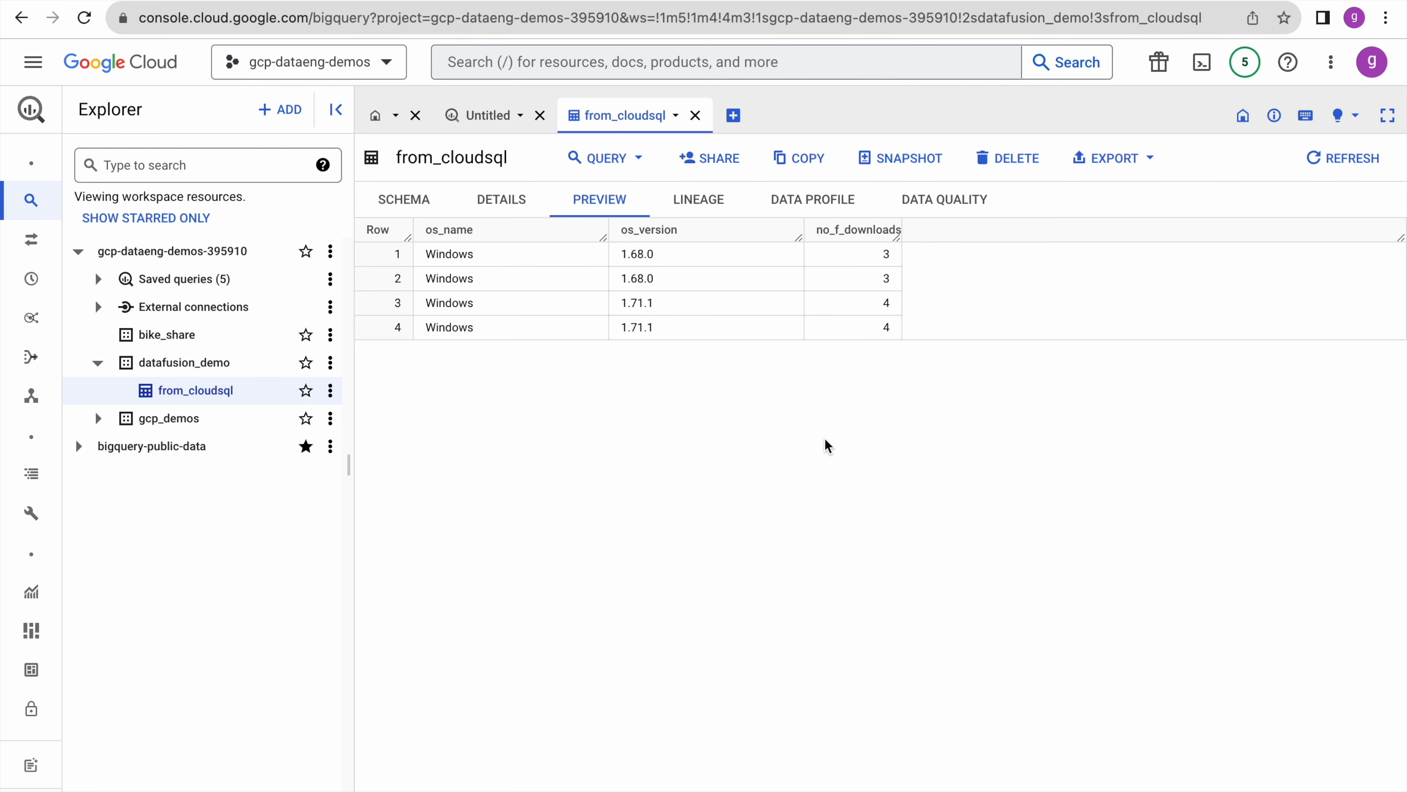
{"action": "scroll", "coordinate": [403, 491], "scroll_direction": "down", "scroll_amount": 2}
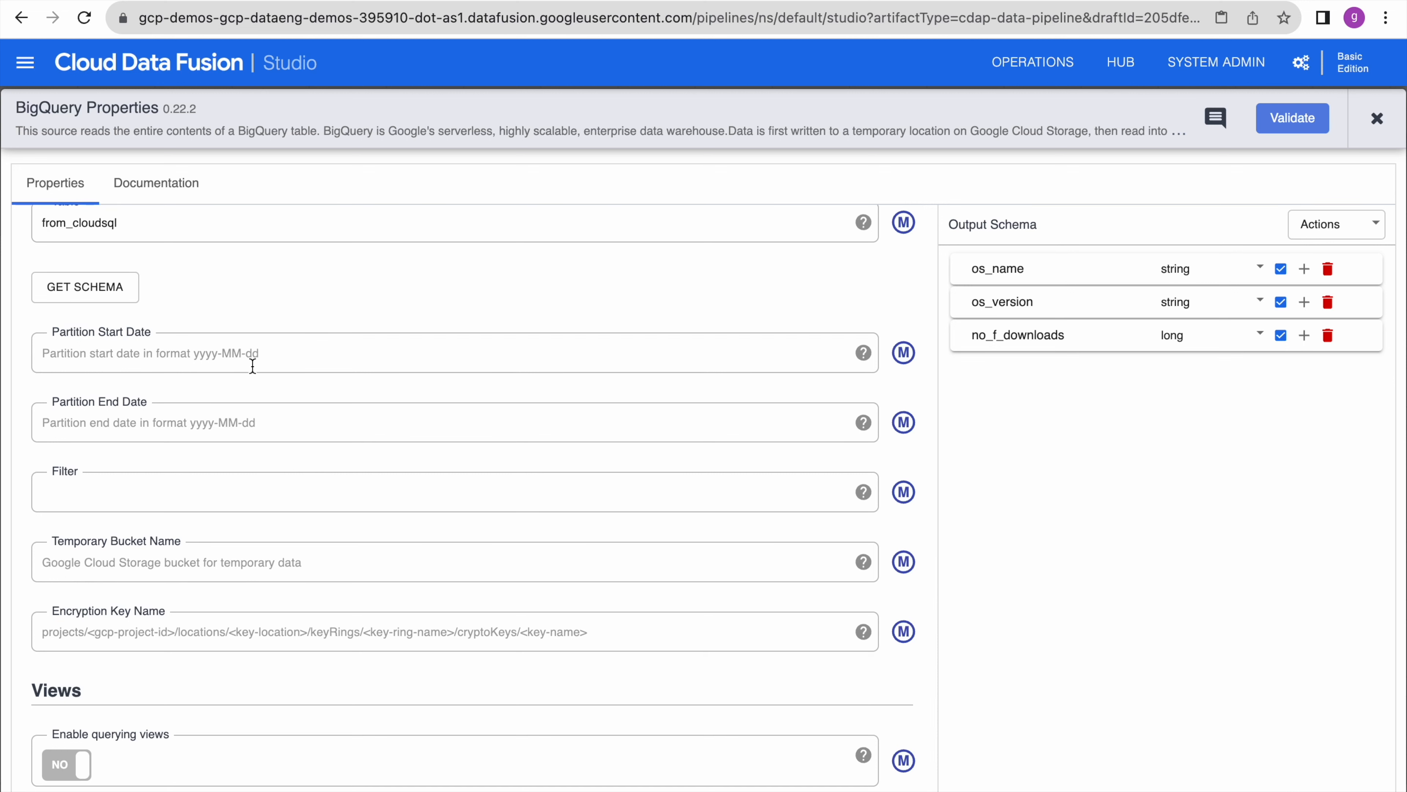
{"action": "scroll", "coordinate": [267, 676], "scroll_direction": "up", "scroll_amount": 10}
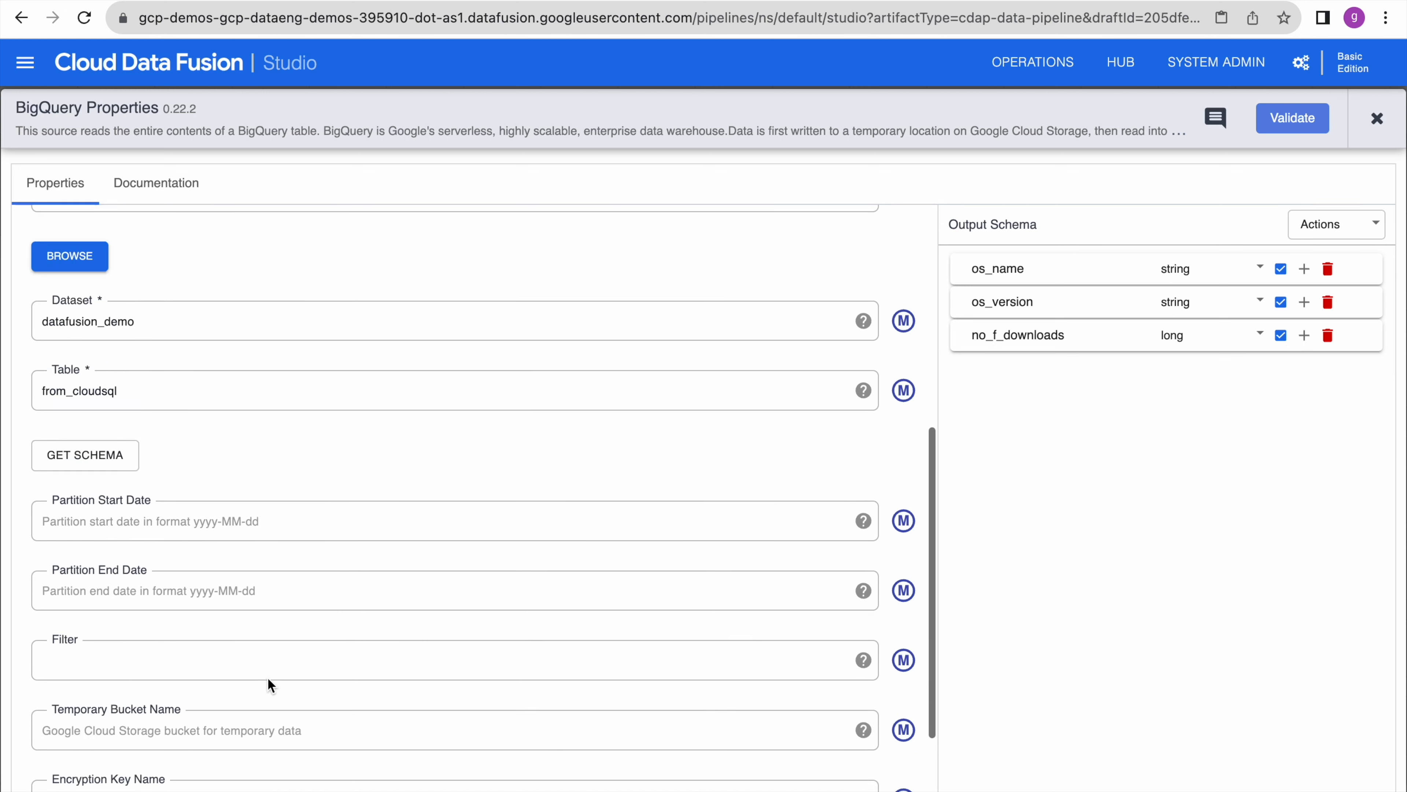
{"action": "left_click", "coordinate": [1293, 118]}
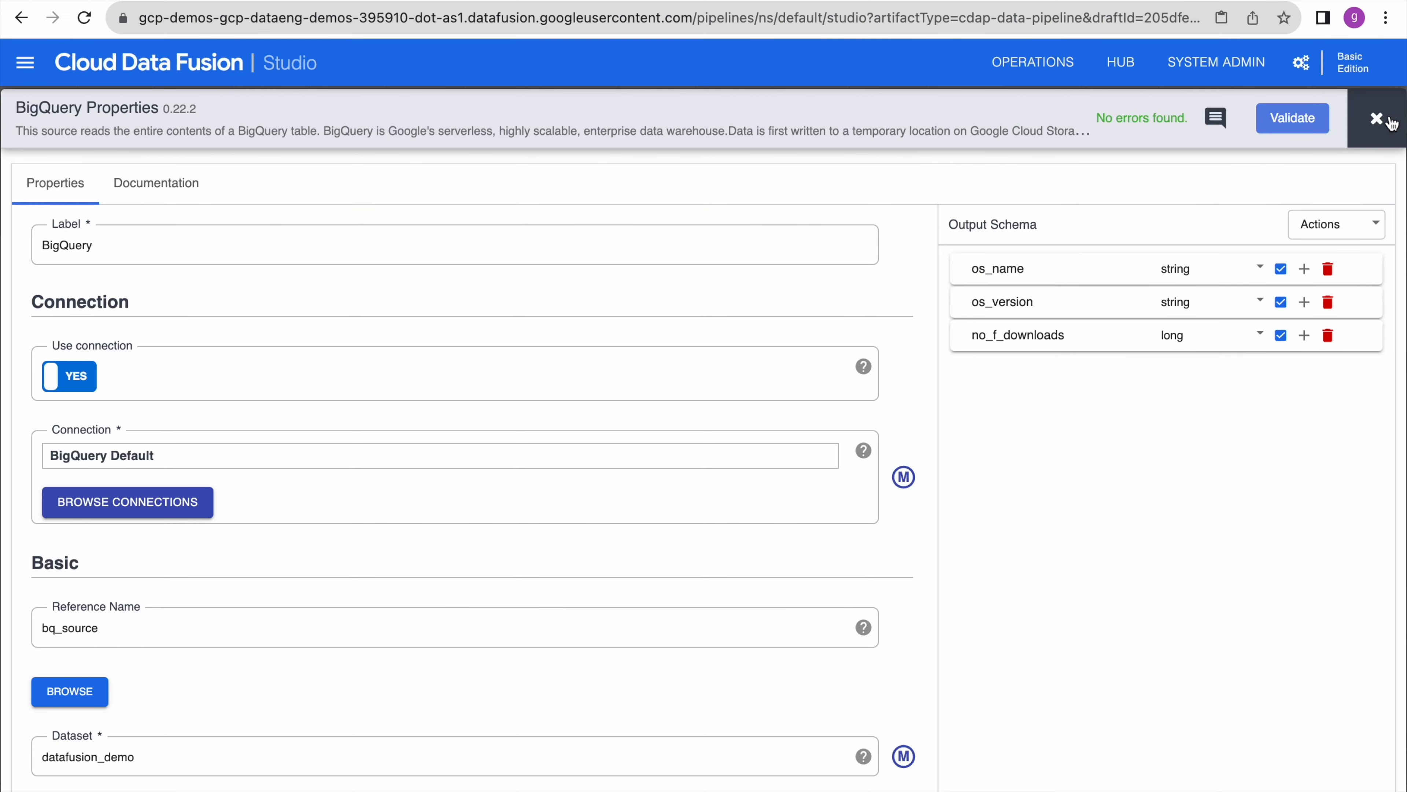
{"action": "left_click", "coordinate": [1378, 119]}
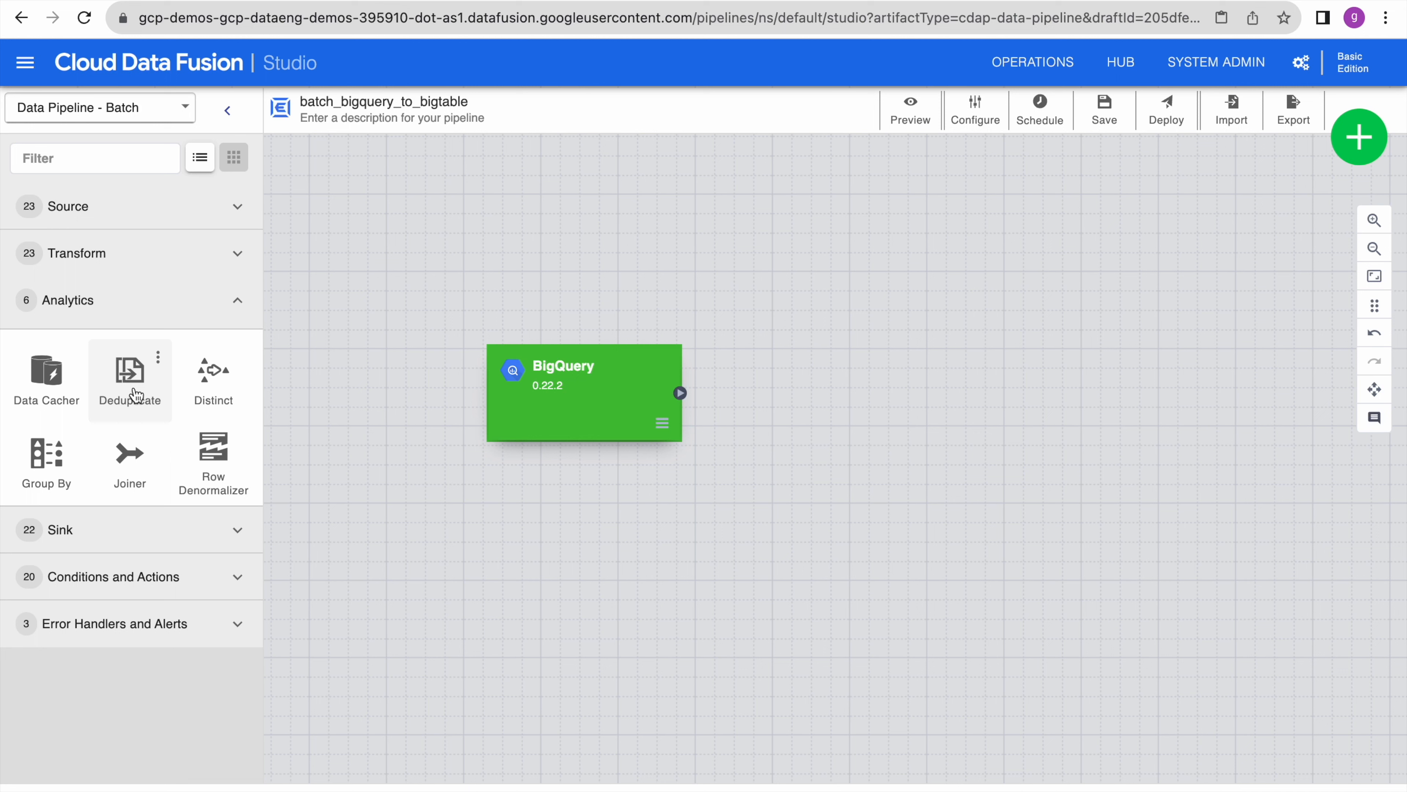
- Add a Group By stage after the BigQuery source and group records by os_name
{"action": "left_click", "coordinate": [41, 474]}
{"action": "left_click_drag", "start_coordinate": [735, 305], "coordinate": [908, 412]}
{"action": "left_click_drag", "start_coordinate": [684, 393], "coordinate": [779, 402]}
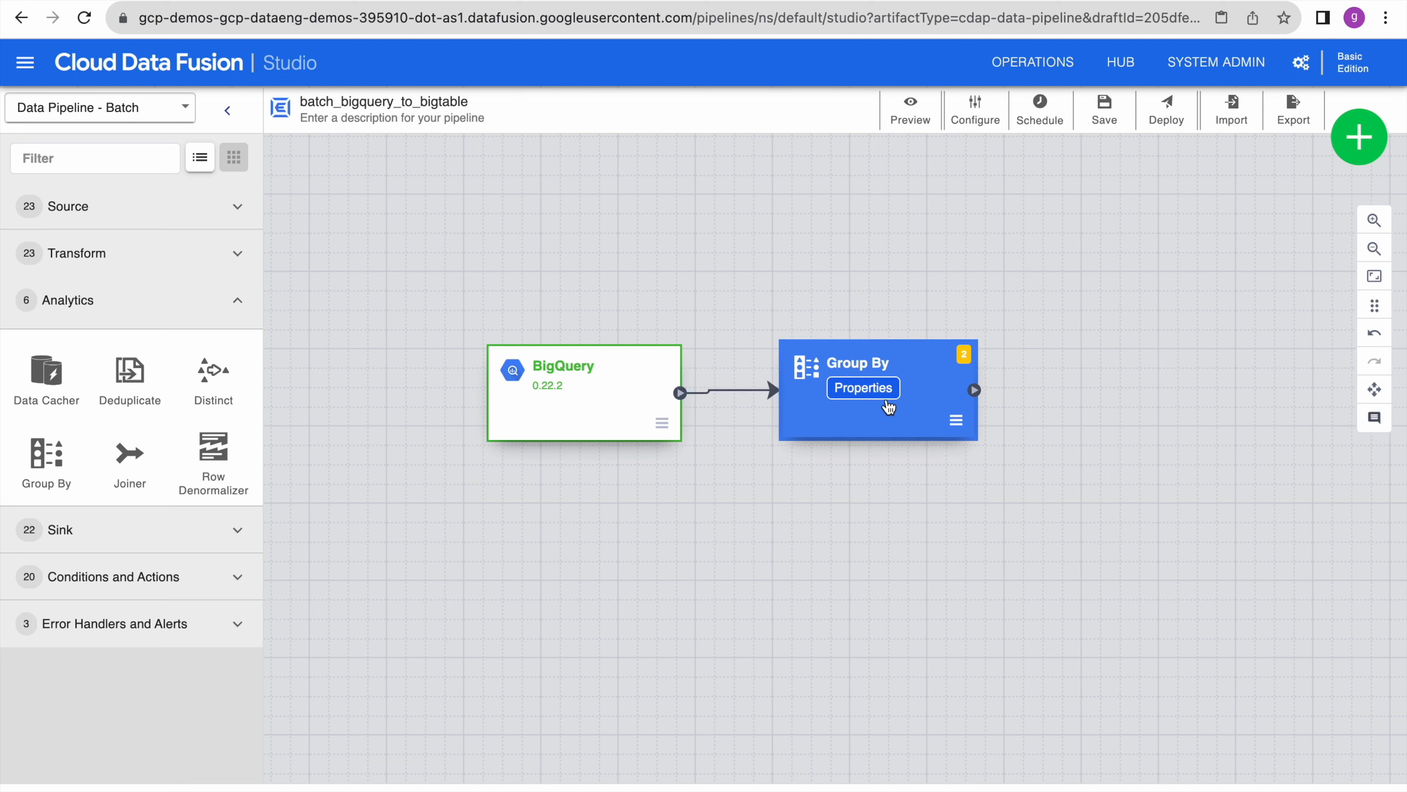
{"action": "left_click", "coordinate": [863, 393]}
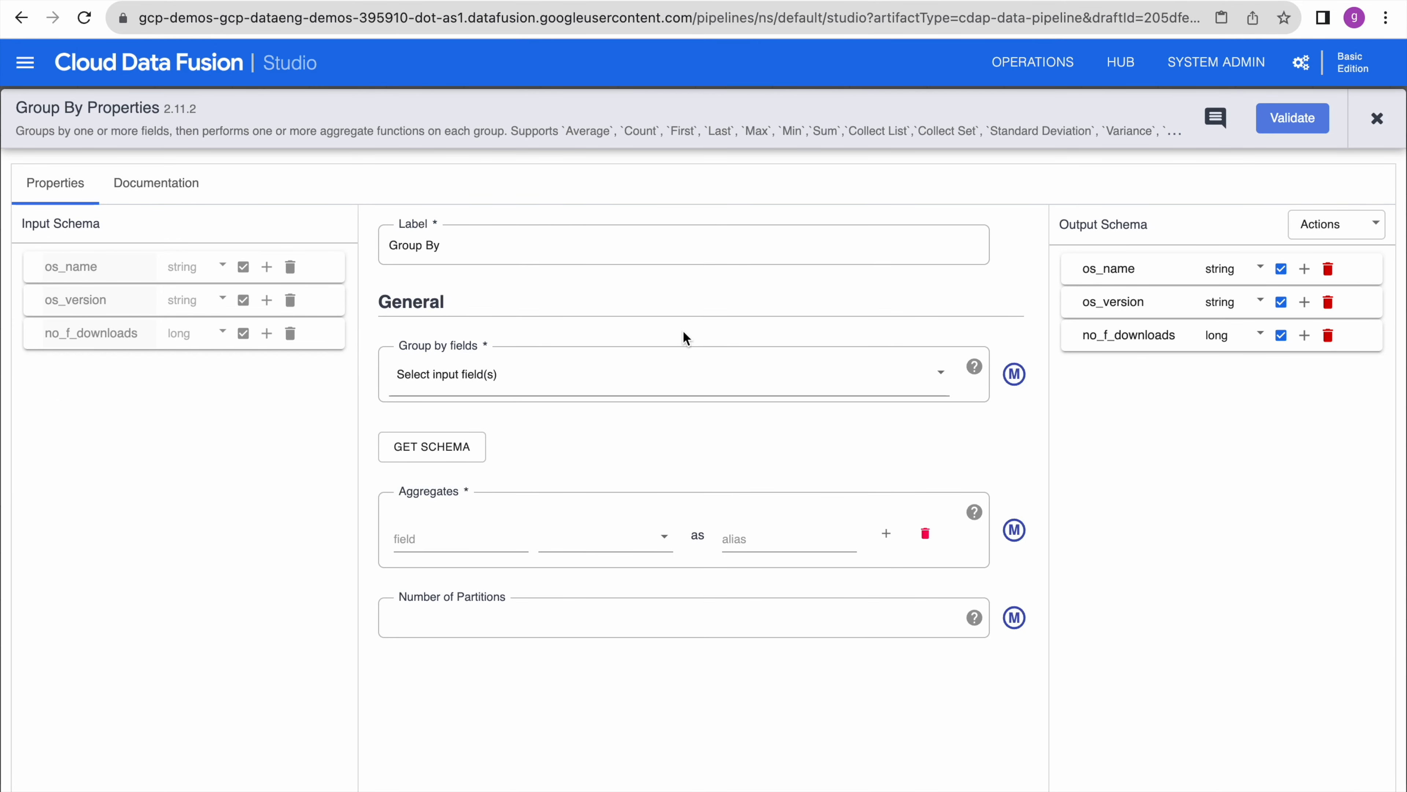
{"action": "left_click", "coordinate": [540, 377]}
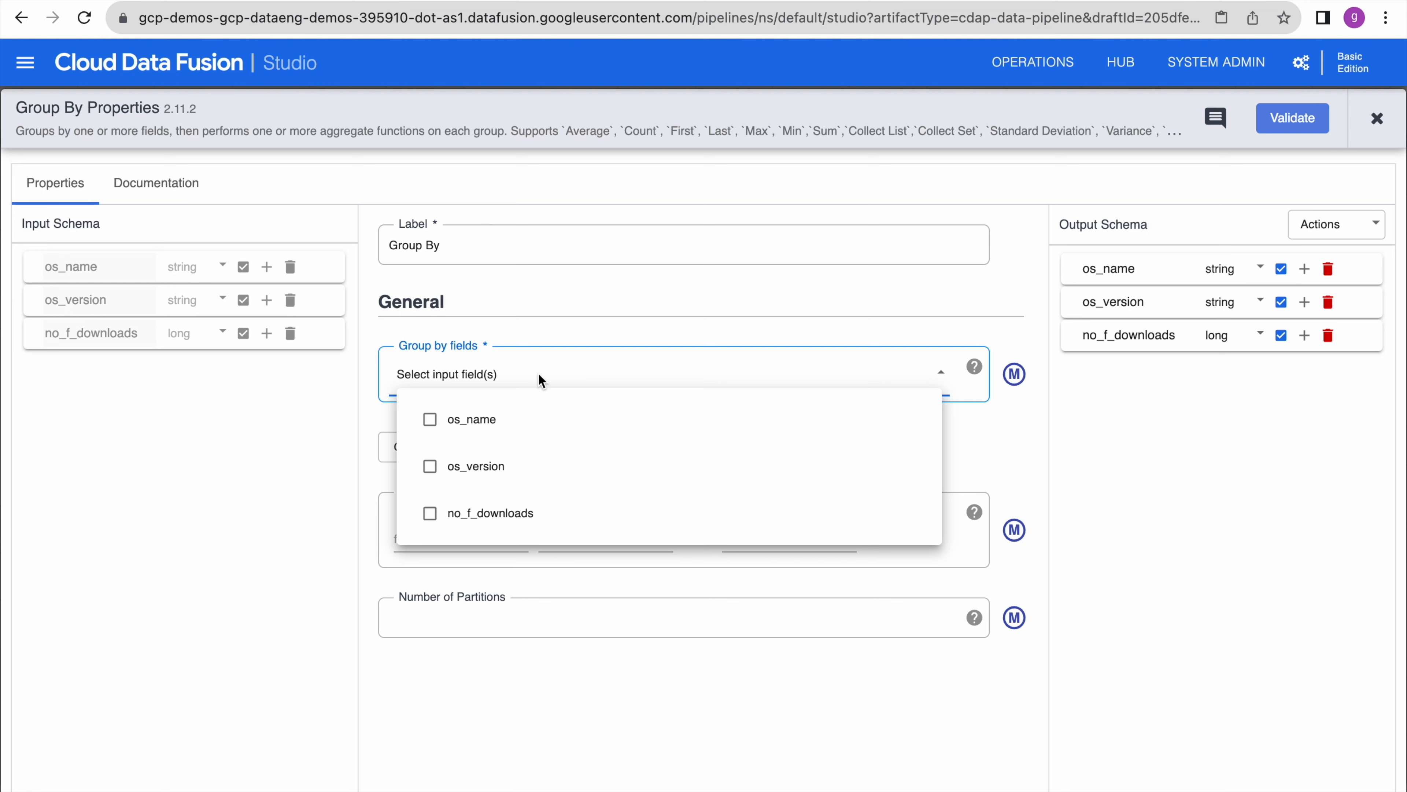
{"action": "left_click", "coordinate": [471, 421]}
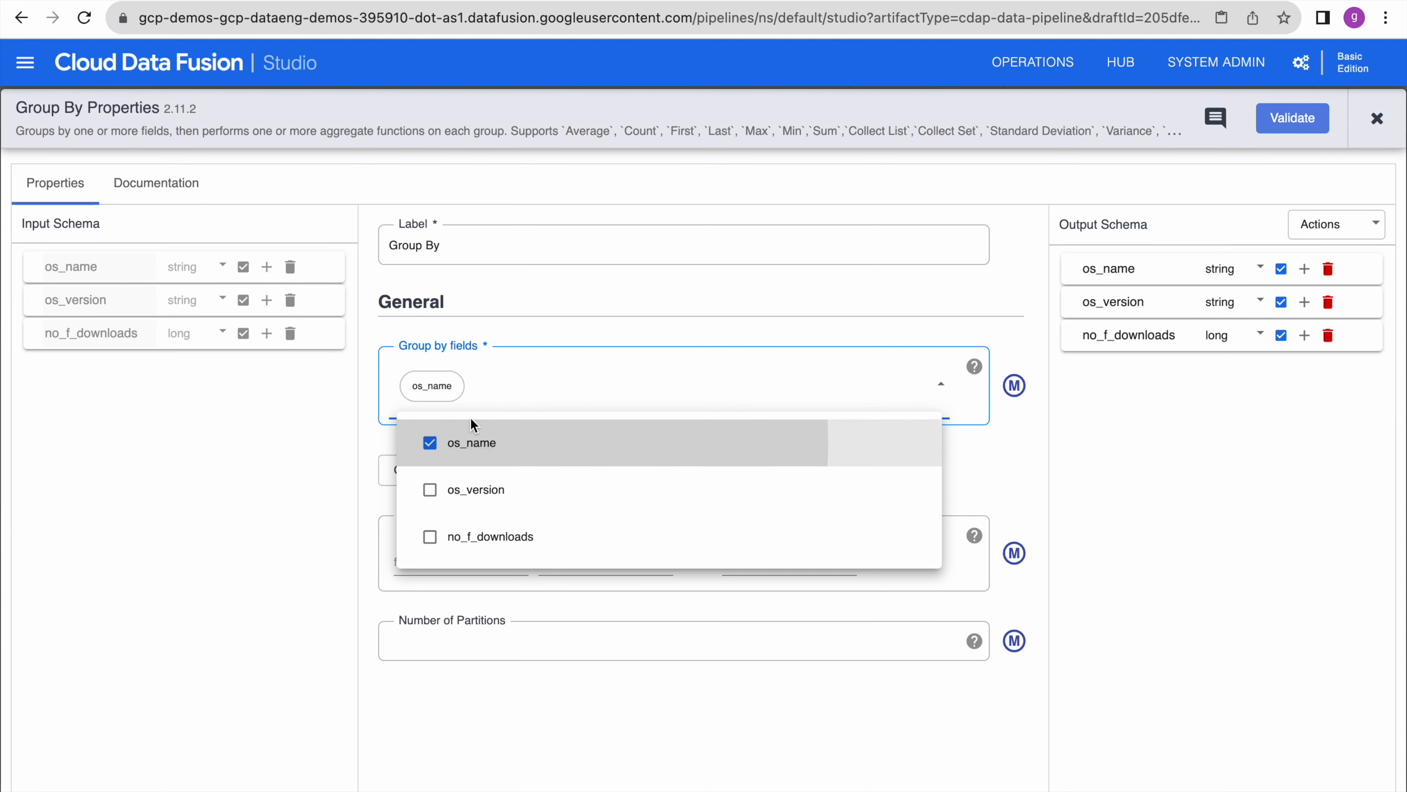
{"action": "left_click", "coordinate": [995, 444]}
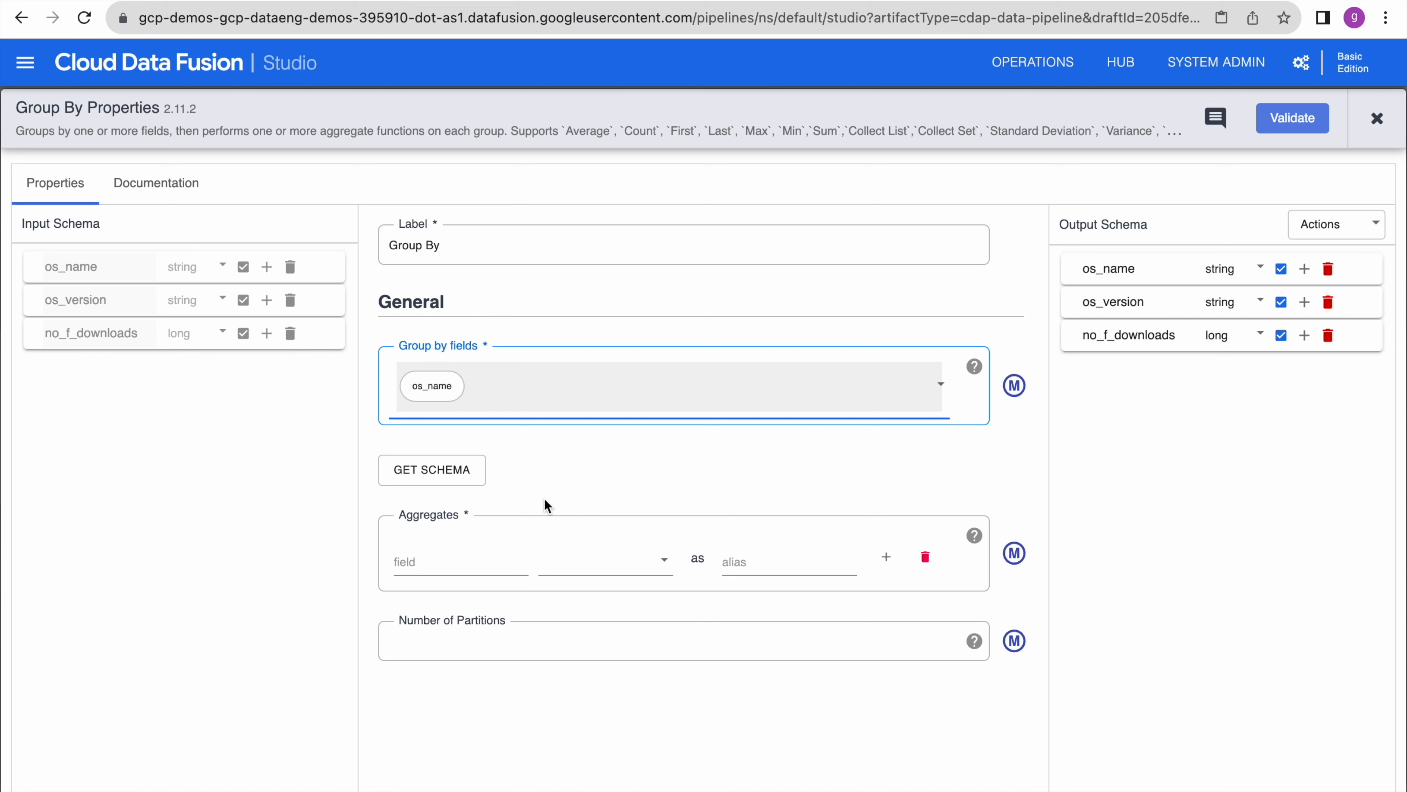
- Add a Count aggregate on os_version named os_version_count and validate the Group By stage
{"action": "left_click", "coordinate": [452, 561]}
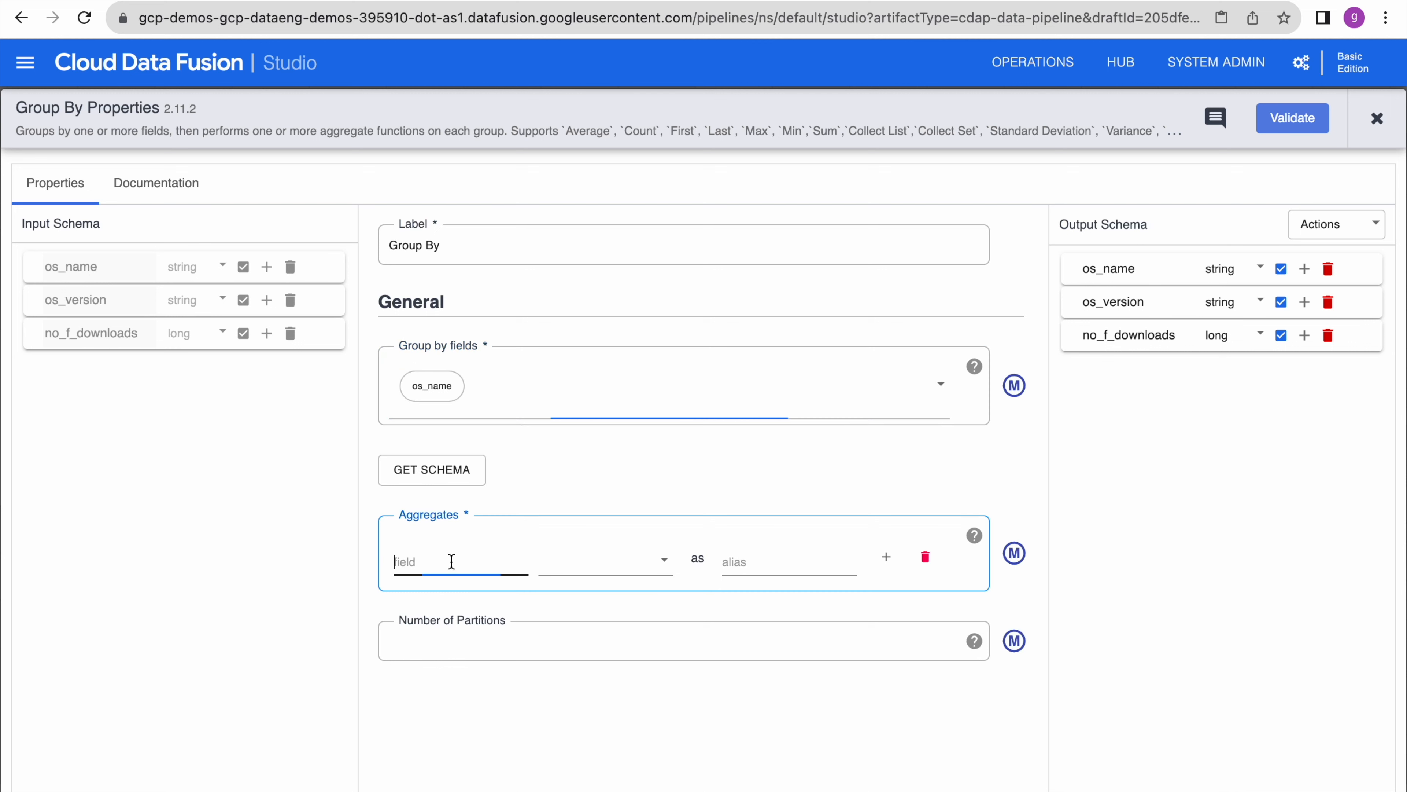
{"action": "left_click", "coordinate": [631, 566]}
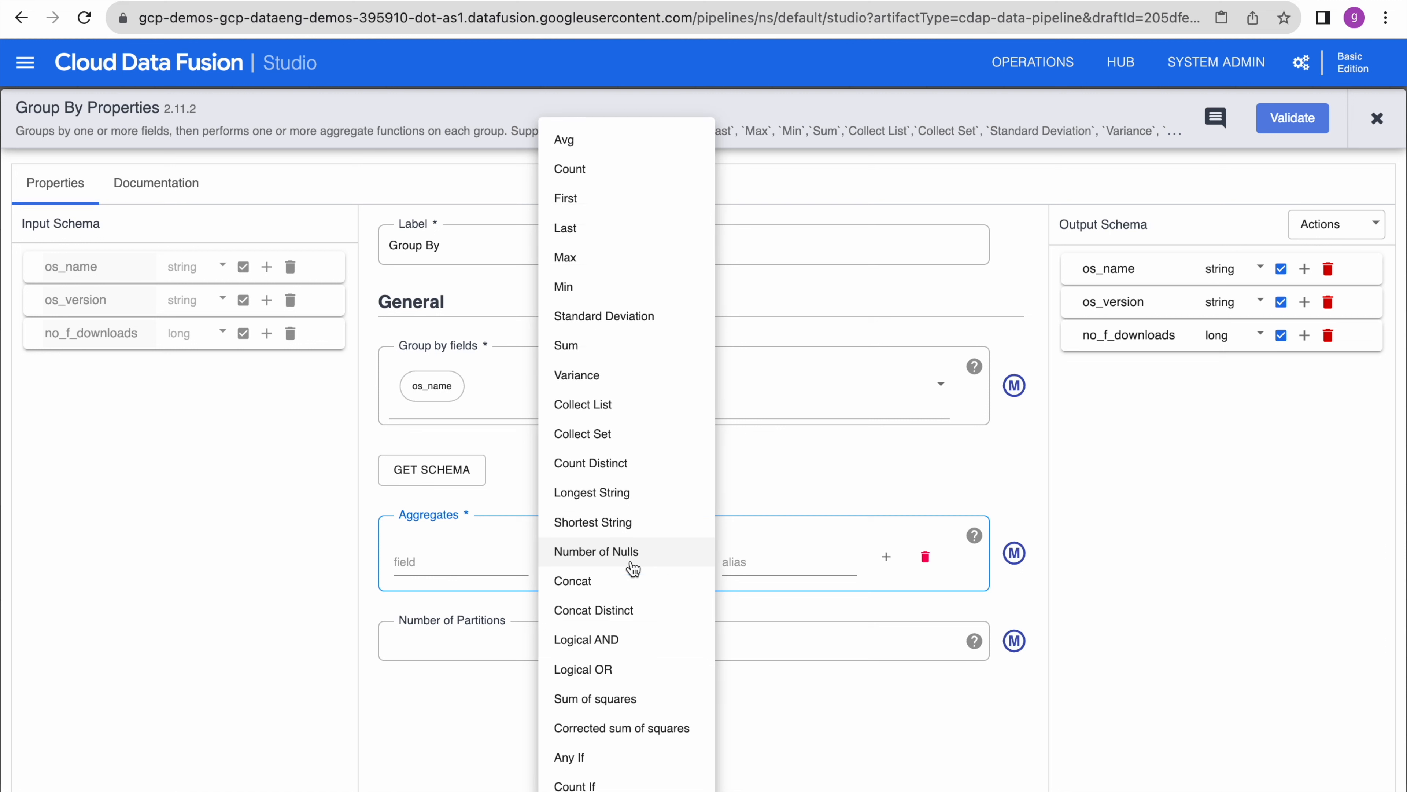
{"action": "left_click", "coordinate": [603, 172]}
{"action": "left_click", "coordinate": [441, 563]}
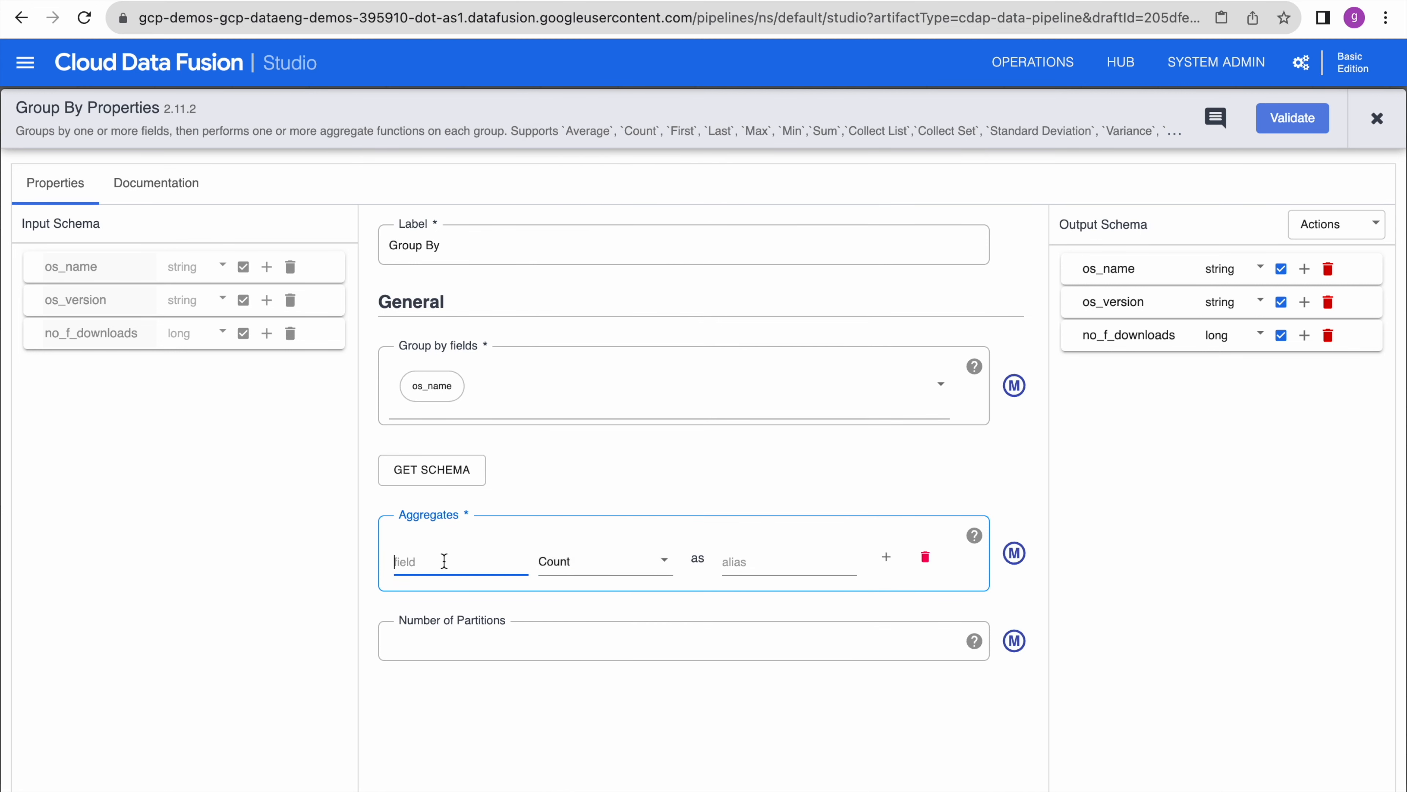
{"action": "left_click_drag", "start_coordinate": [140, 332], "coordinate": [44, 333]}
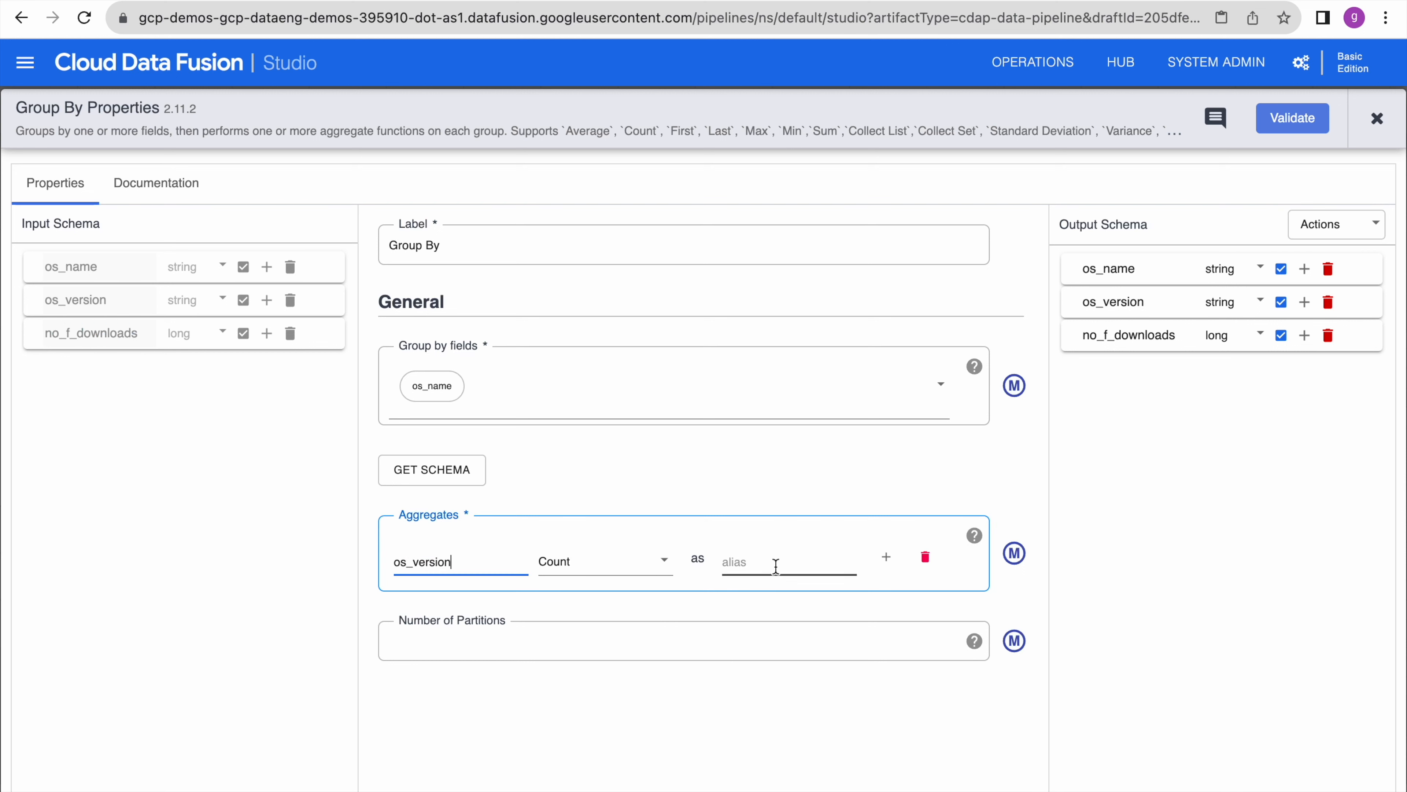
{"action": "left_click", "coordinate": [777, 566]}
{"action": "type", "text": "os"}
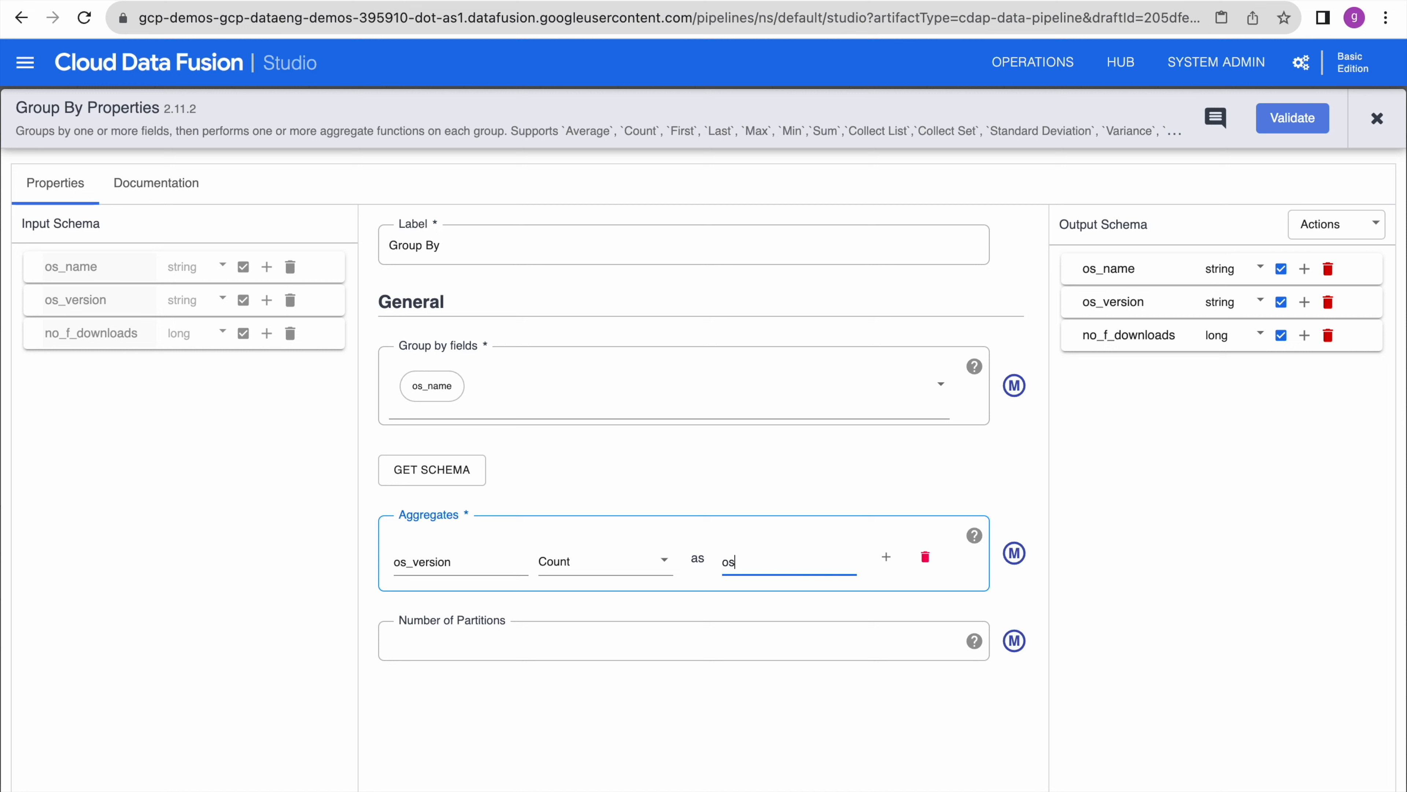
{"action": "type", "text": "_version_p"}
{"action": "type", "text": "ount"}
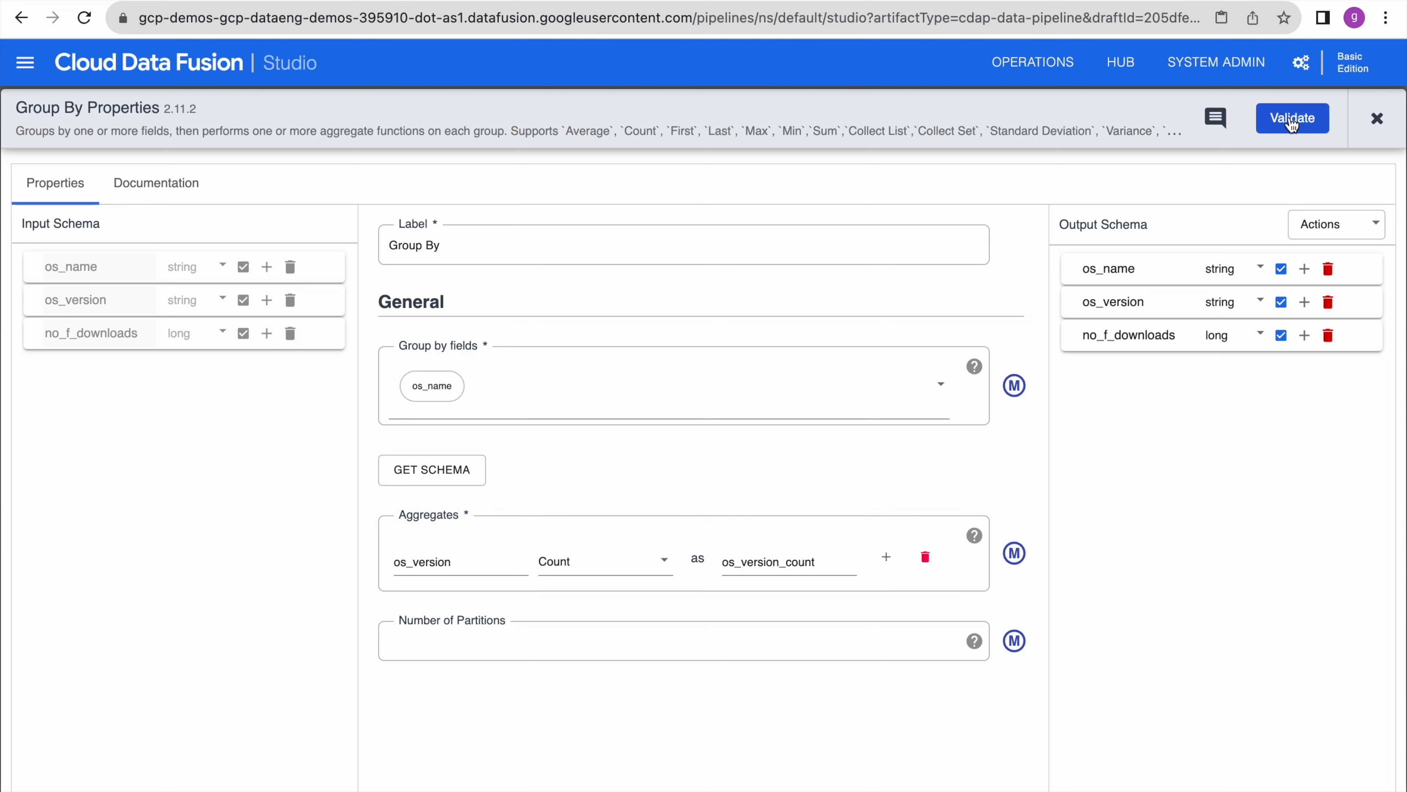
{"action": "left_click", "coordinate": [1291, 121]}
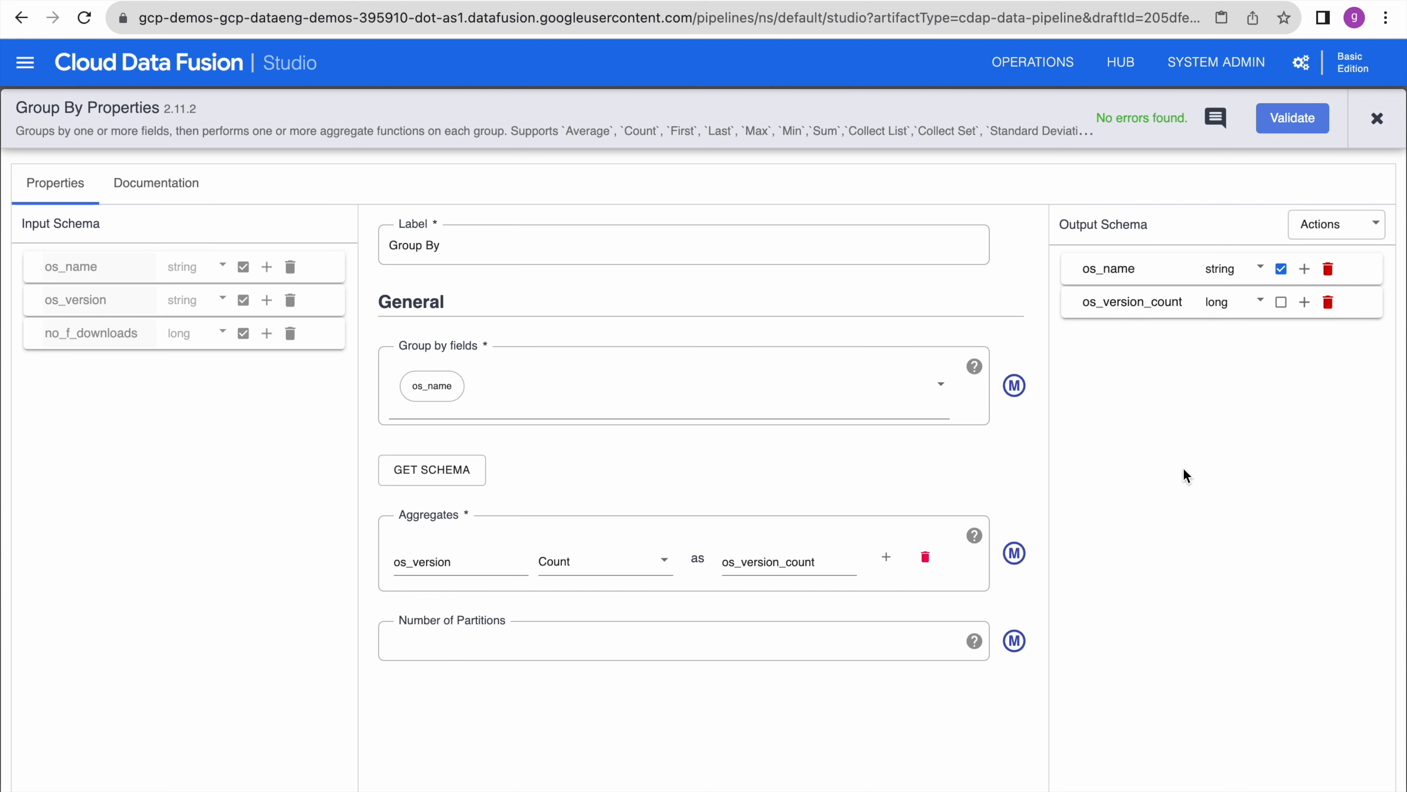
{"action": "left_click", "coordinate": [1377, 120]}
{"action": "mouse_move", "coordinate": [881, 415]}
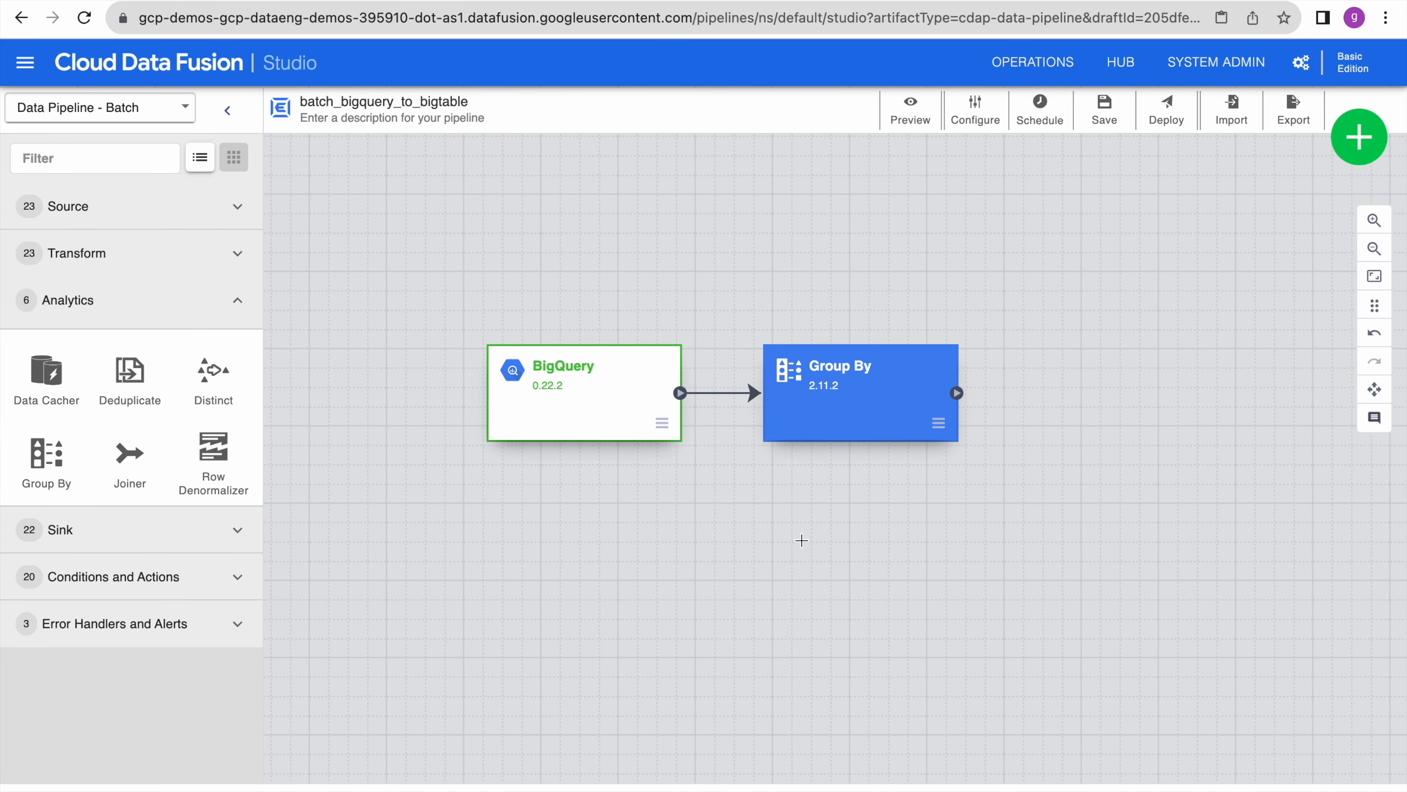
{"action": "left_click", "coordinate": [237, 301]}
- Add a Bigtable sink beside Group By and connect Group By's output to it
{"action": "left_click", "coordinate": [237, 346]}
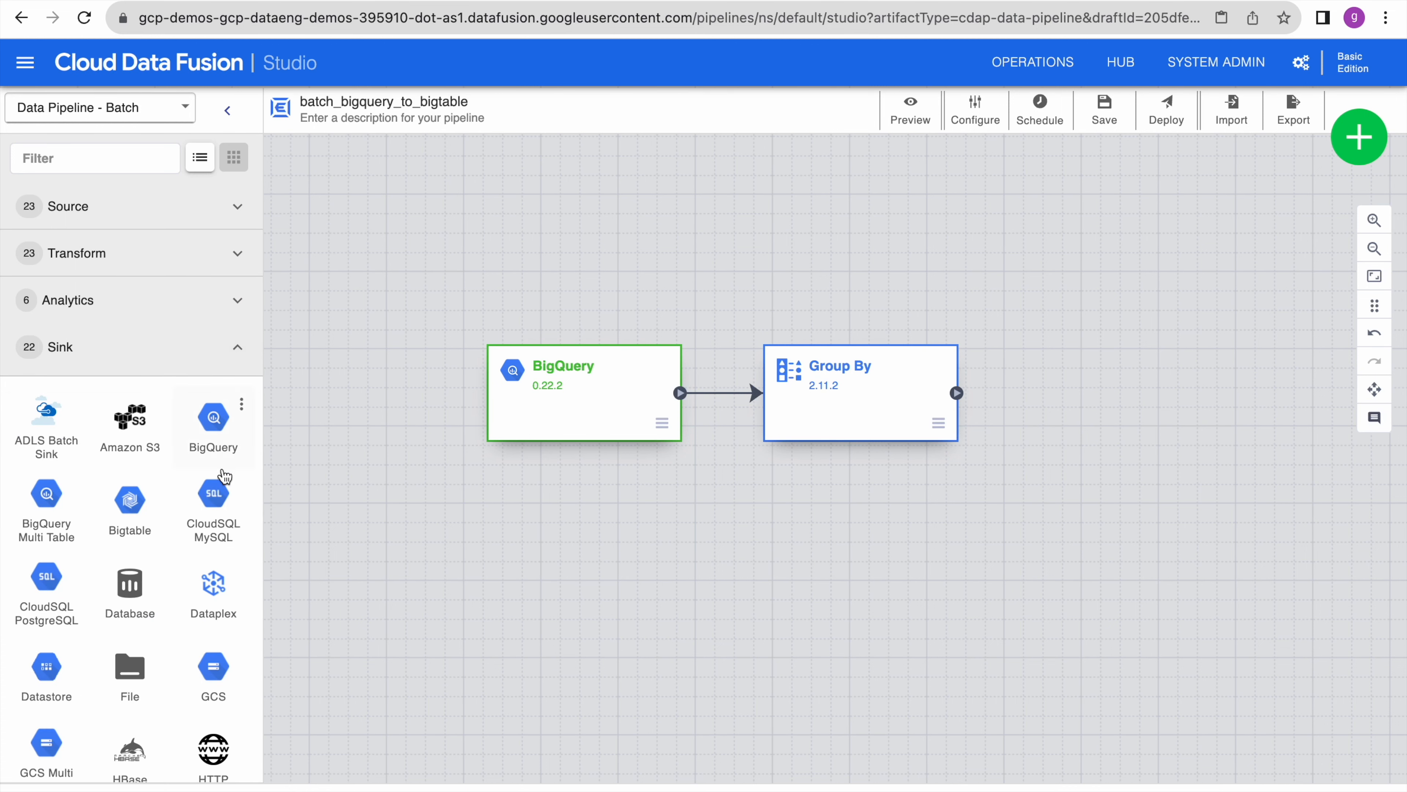
{"action": "left_click", "coordinate": [130, 502]}
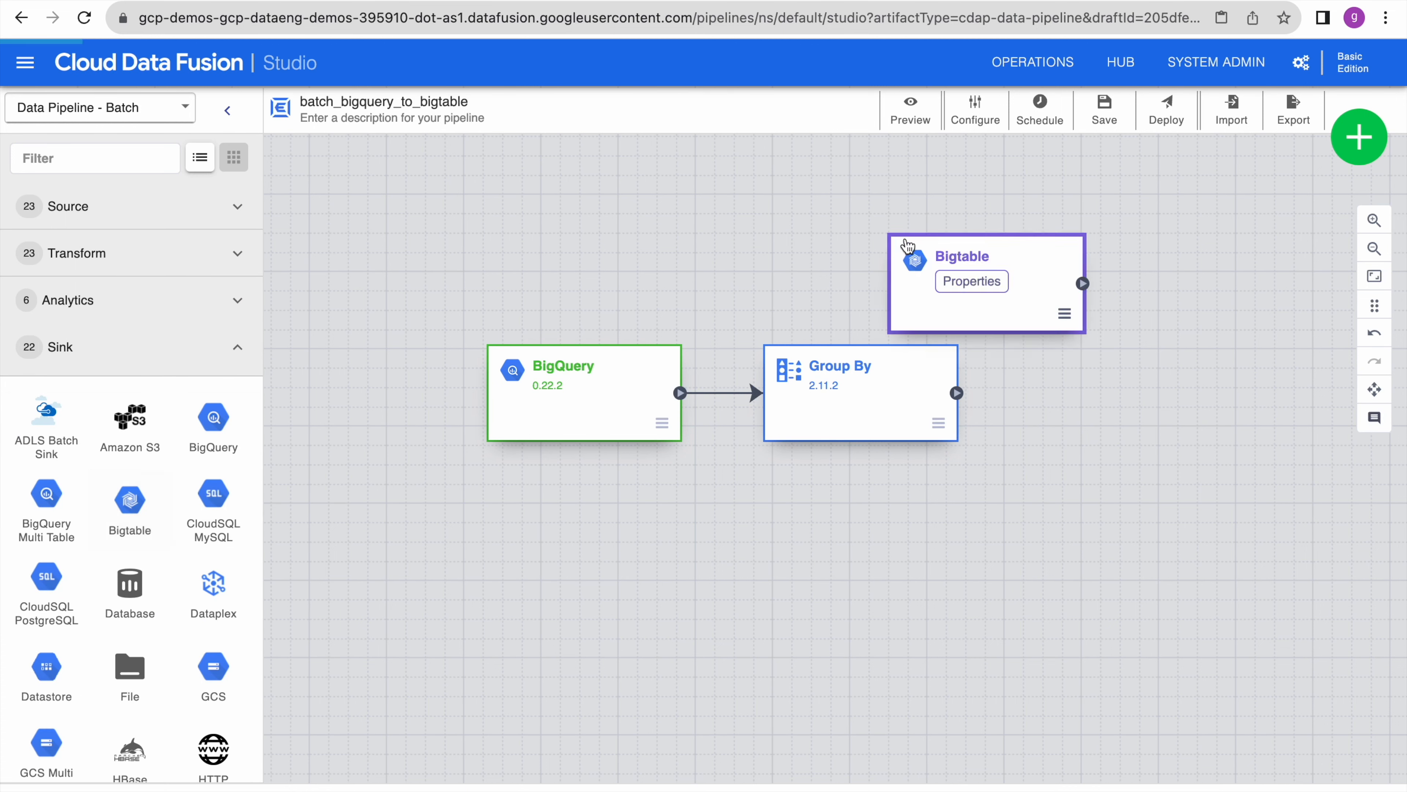
{"action": "left_click_drag", "start_coordinate": [1028, 311], "coordinate": [1176, 423]}
{"action": "left_click_drag", "start_coordinate": [957, 393], "coordinate": [1016, 396]}
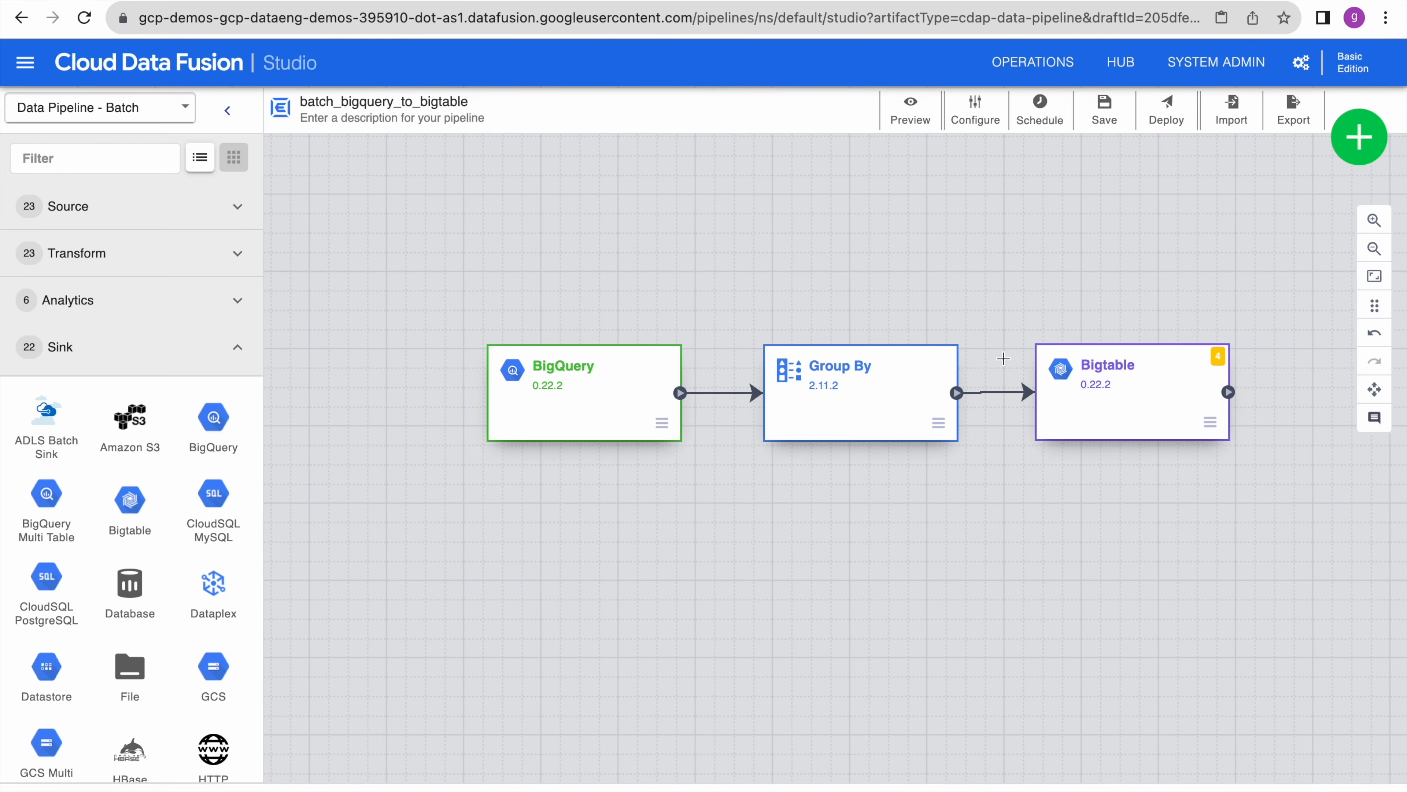
- Set the Bigtable sink's Instance ID to demo-bigtable-inst, copied from the Bigtable console
{"action": "left_click", "coordinate": [1032, 398]}
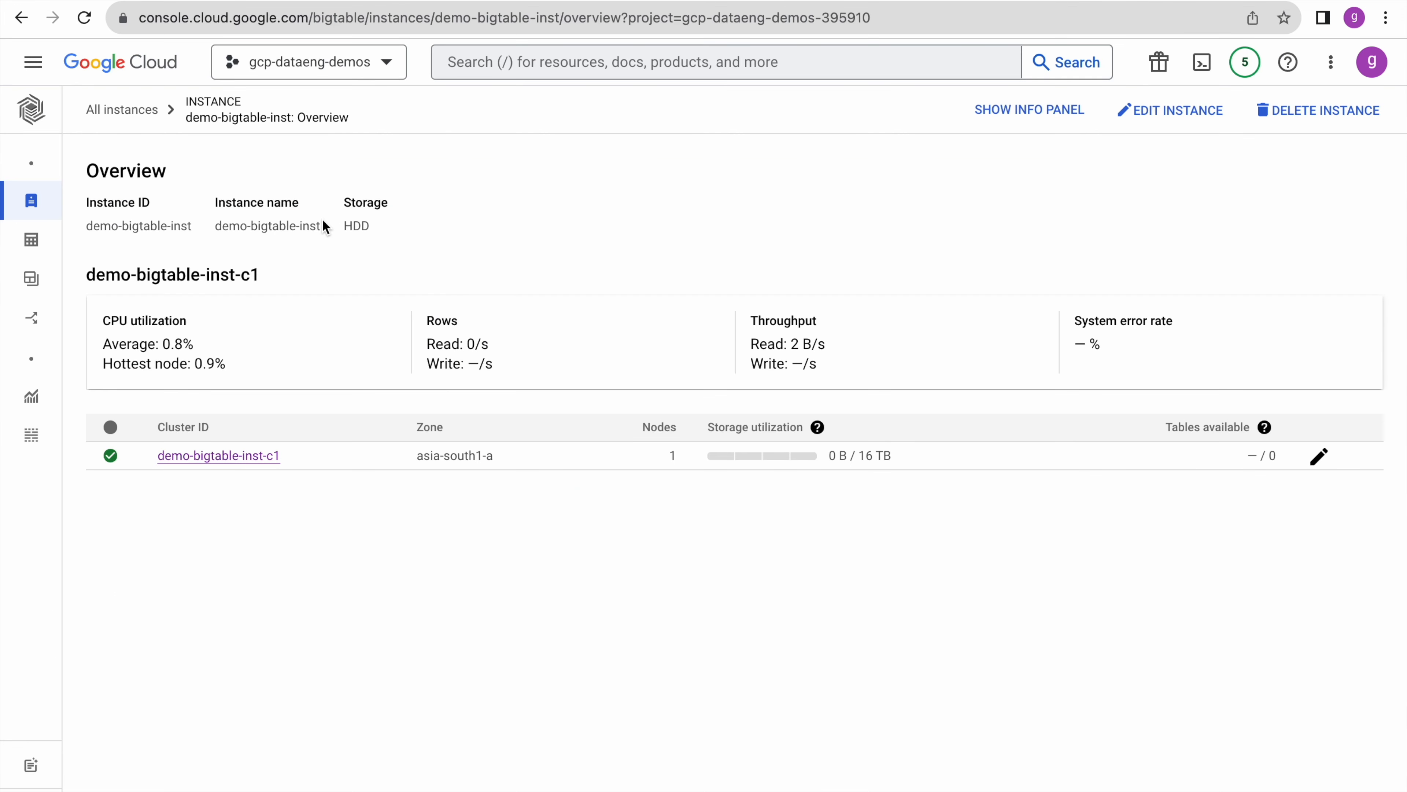
{"action": "left_click_drag", "start_coordinate": [323, 224], "coordinate": [216, 229]}
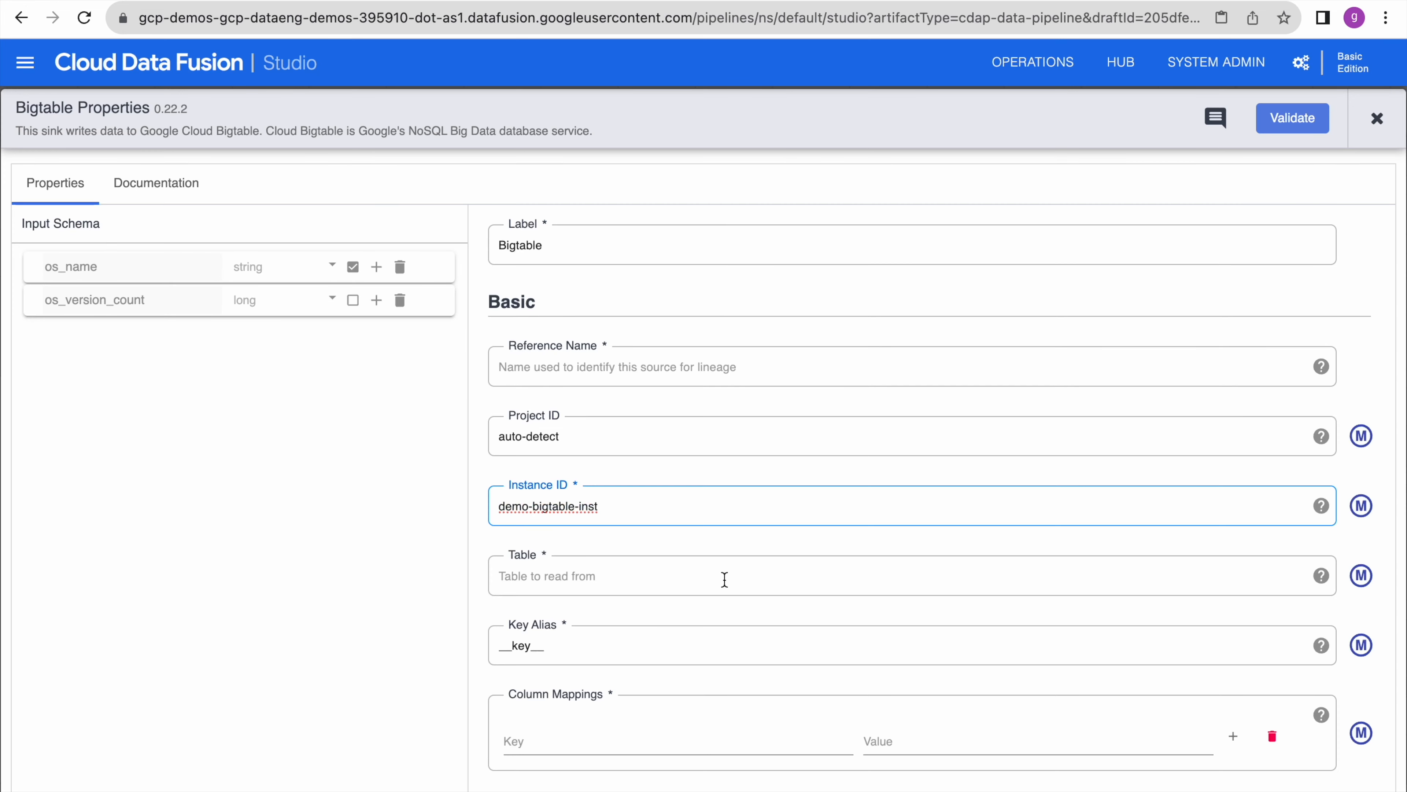
{"action": "left_click", "coordinate": [724, 579]}
- Set the sink's table to agg_bq_data and its key alias to os_name
{"action": "scroll", "coordinate": [725, 579], "scroll_direction": "down", "scroll_amount": 2}
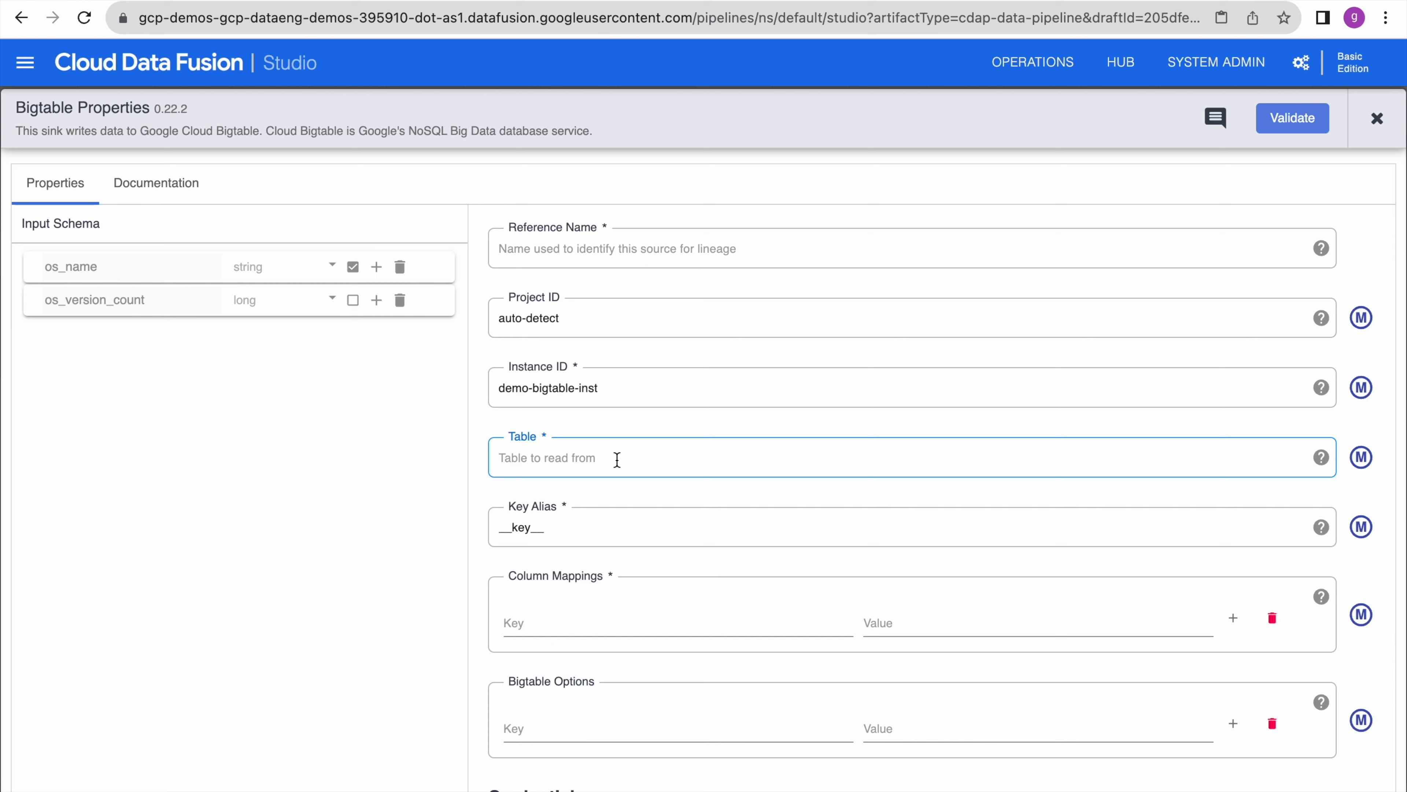
{"action": "type", "text": "agg_bq_data"}
{"action": "left_click", "coordinate": [697, 482]}
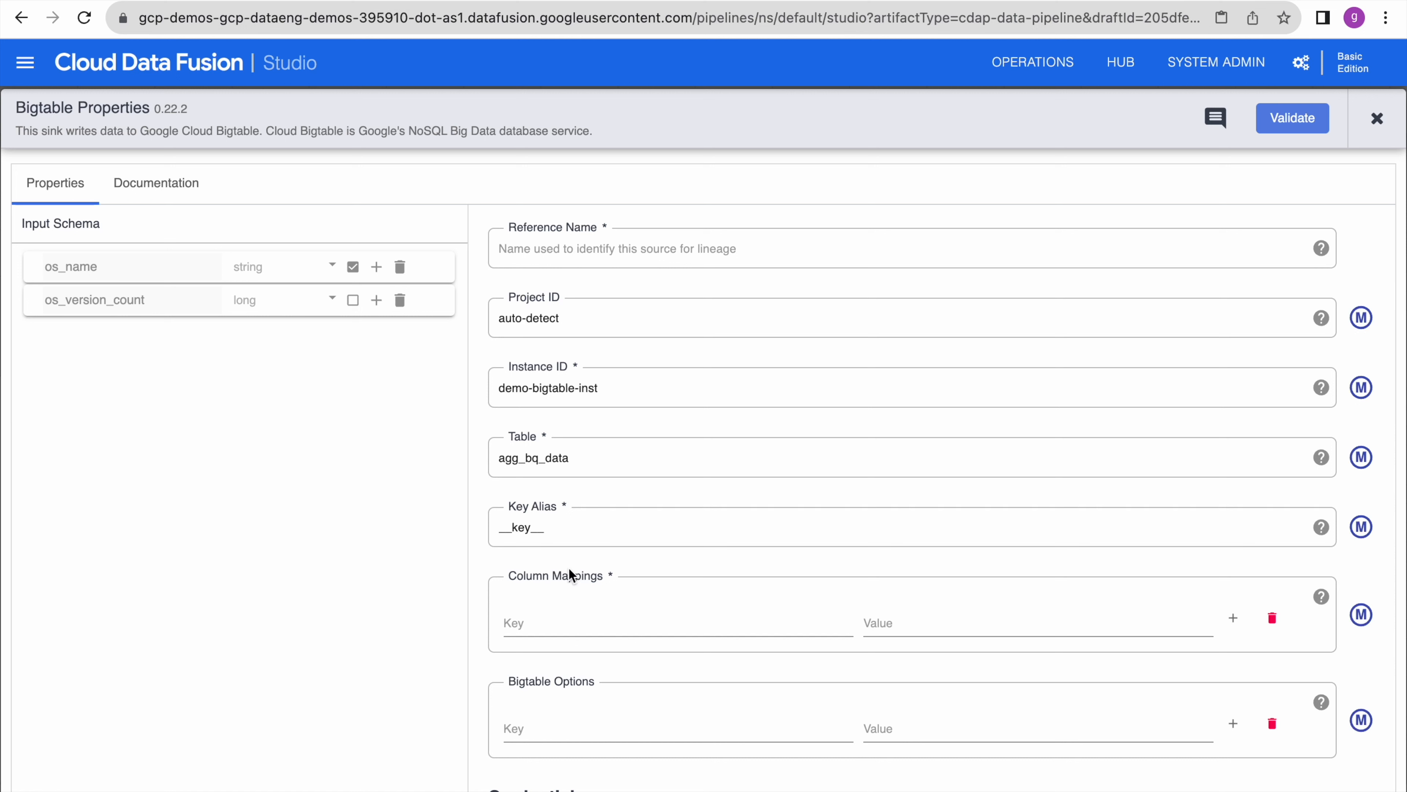
{"action": "scroll", "coordinate": [638, 550], "scroll_direction": "down", "scroll_amount": 2}
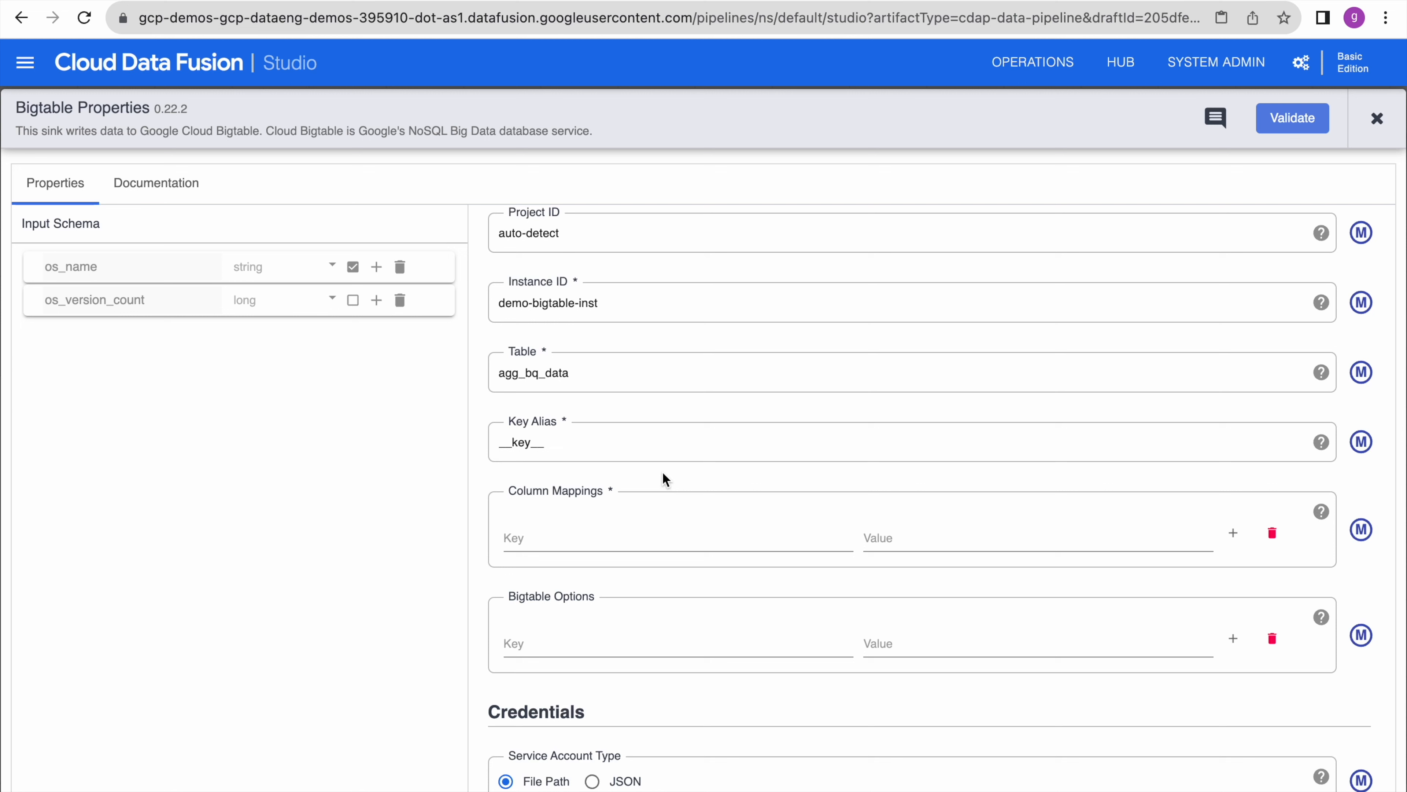
{"action": "left_click_drag", "start_coordinate": [581, 444], "coordinate": [487, 441]}
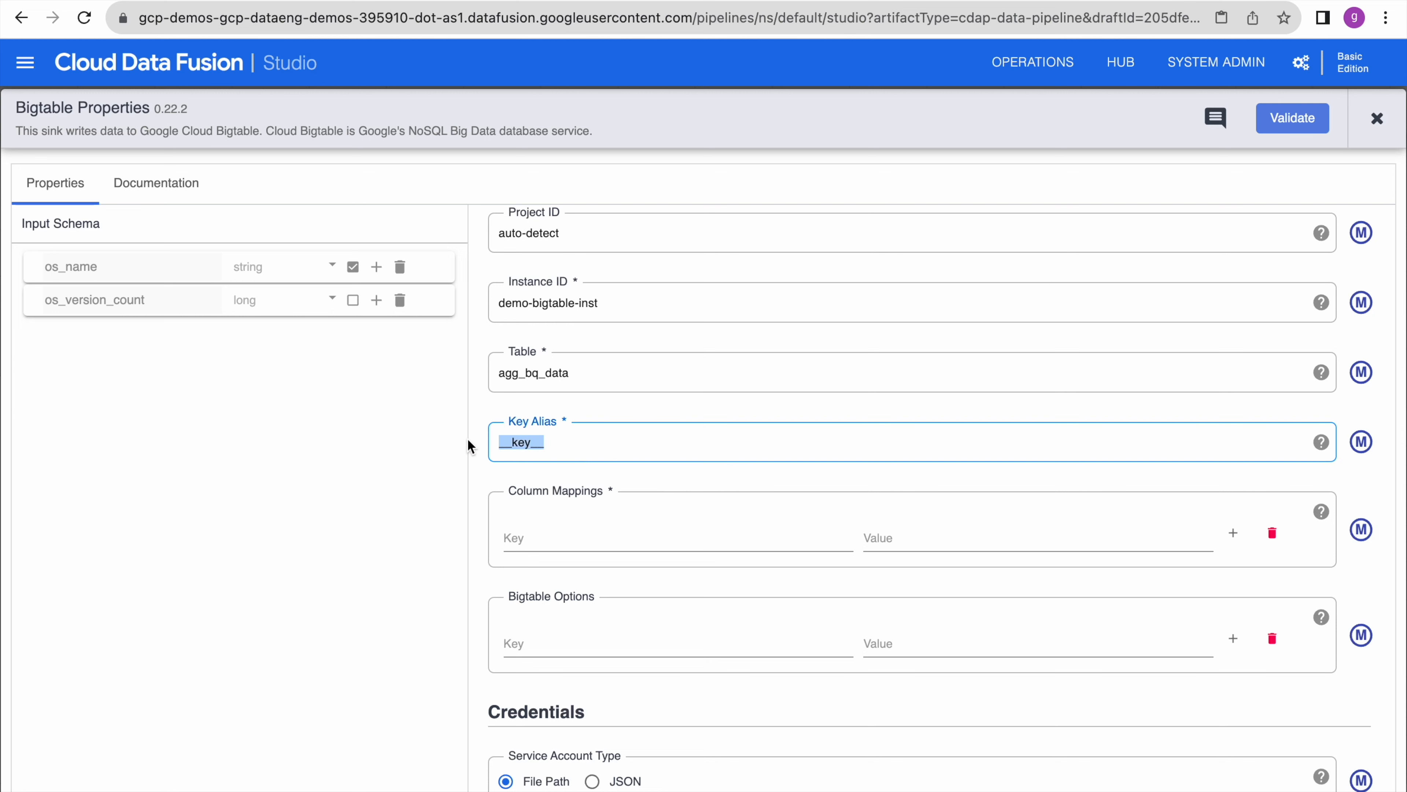
{"action": "type", "text": "os_name"}
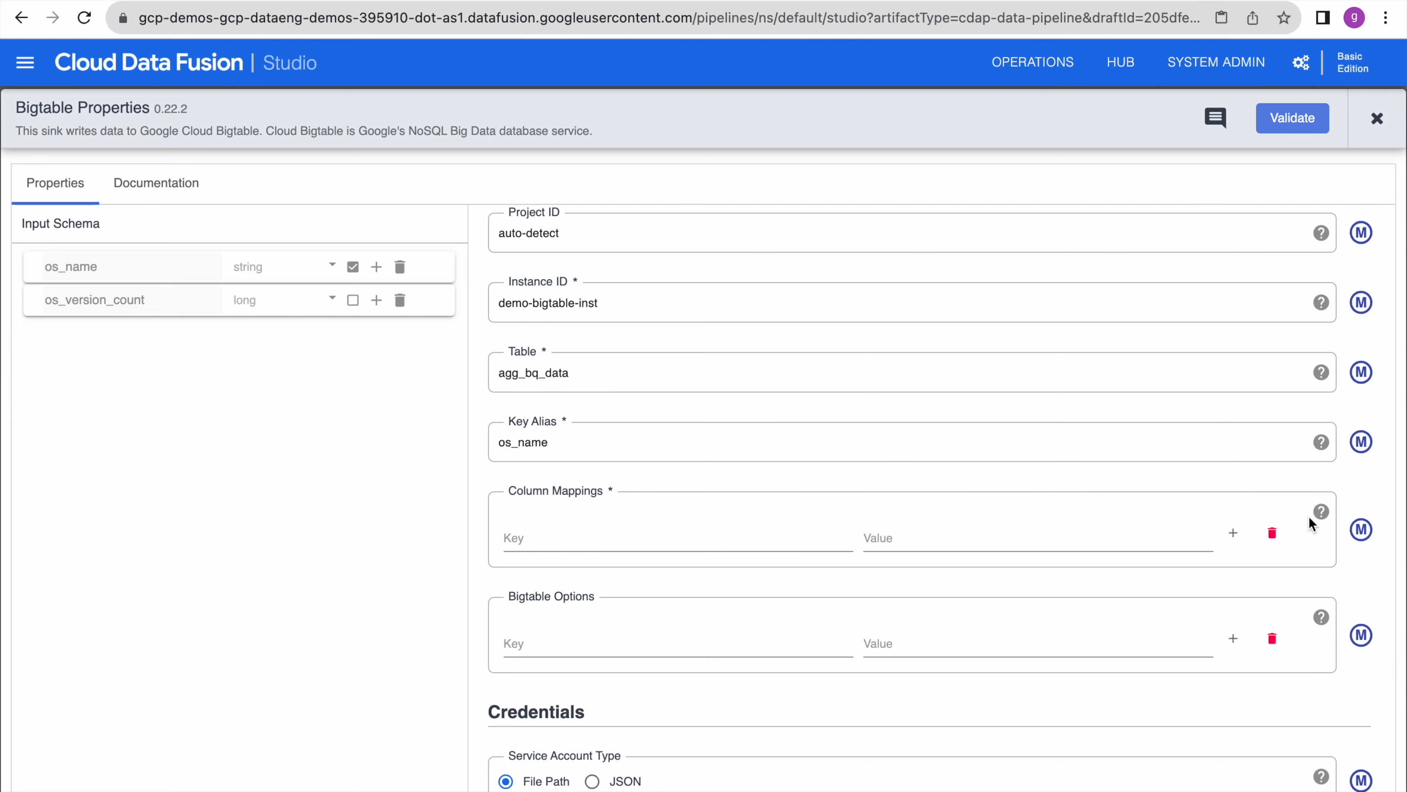
- Map the os_name field to column OsAgg:os_name and validate the Bigtable sink
{"action": "mouse_move", "coordinate": [1323, 513]}
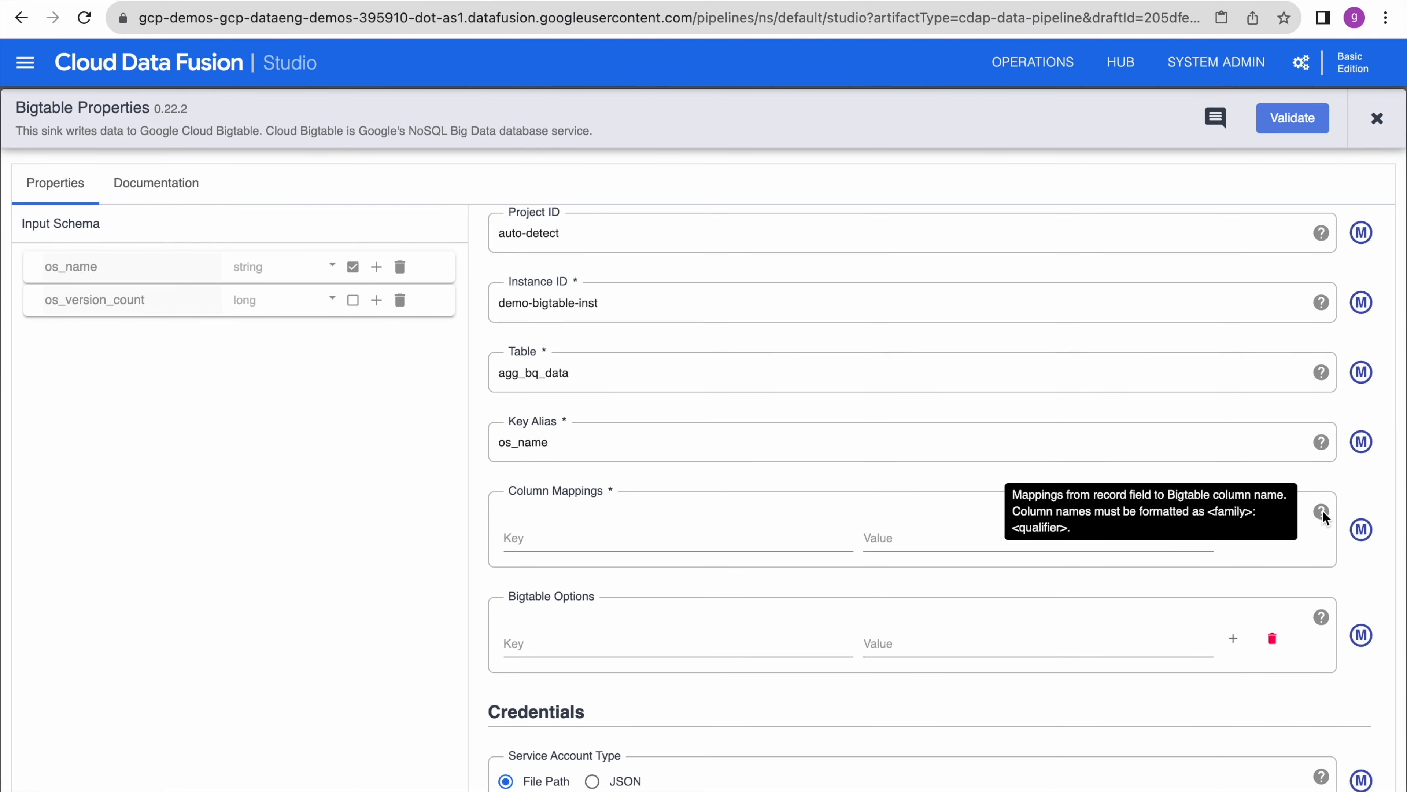
{"action": "left_click", "coordinate": [609, 531]}
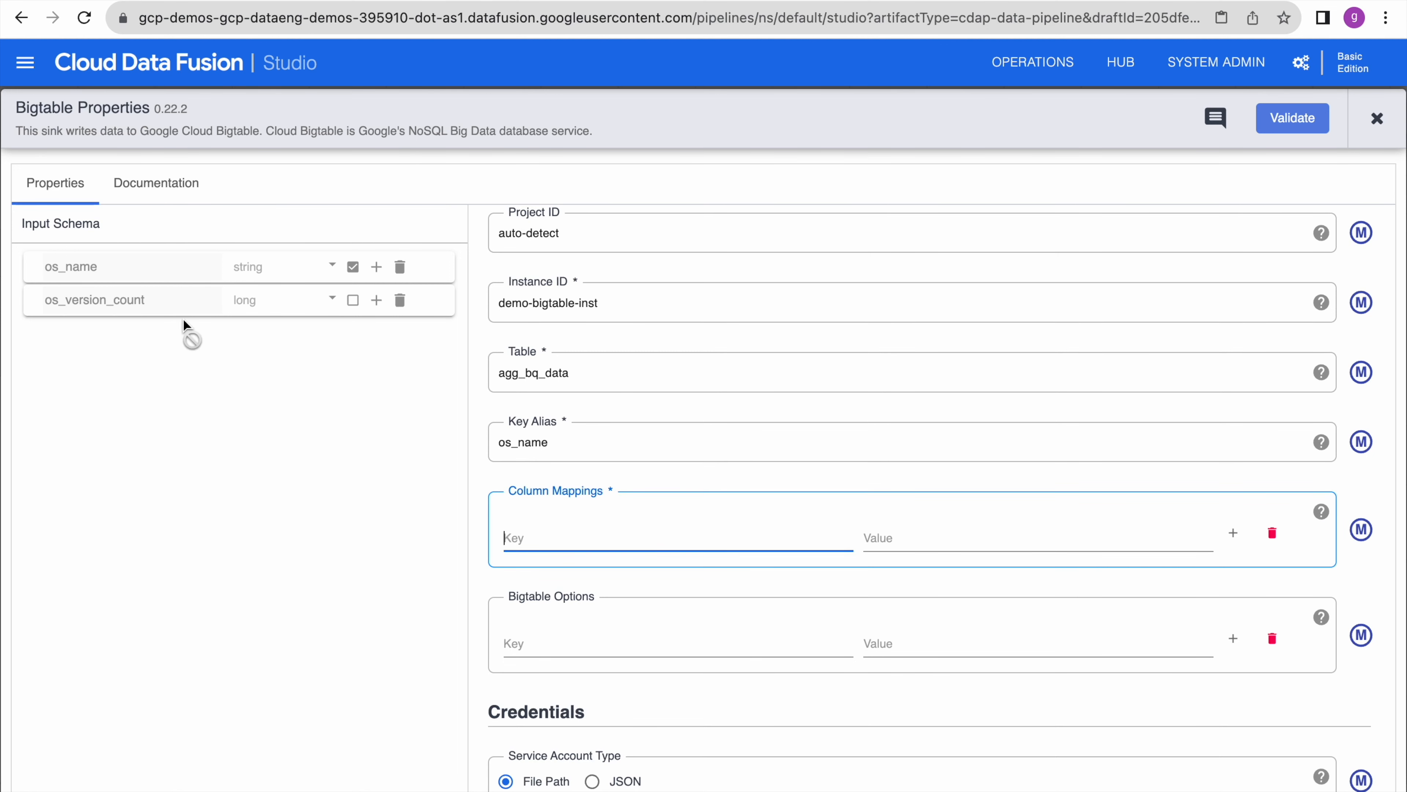
{"action": "left_click_drag", "start_coordinate": [102, 266], "coordinate": [43, 263]}
{"action": "left_click_drag", "start_coordinate": [201, 322], "coordinate": [549, 540]}
{"action": "left_click", "coordinate": [923, 537]}
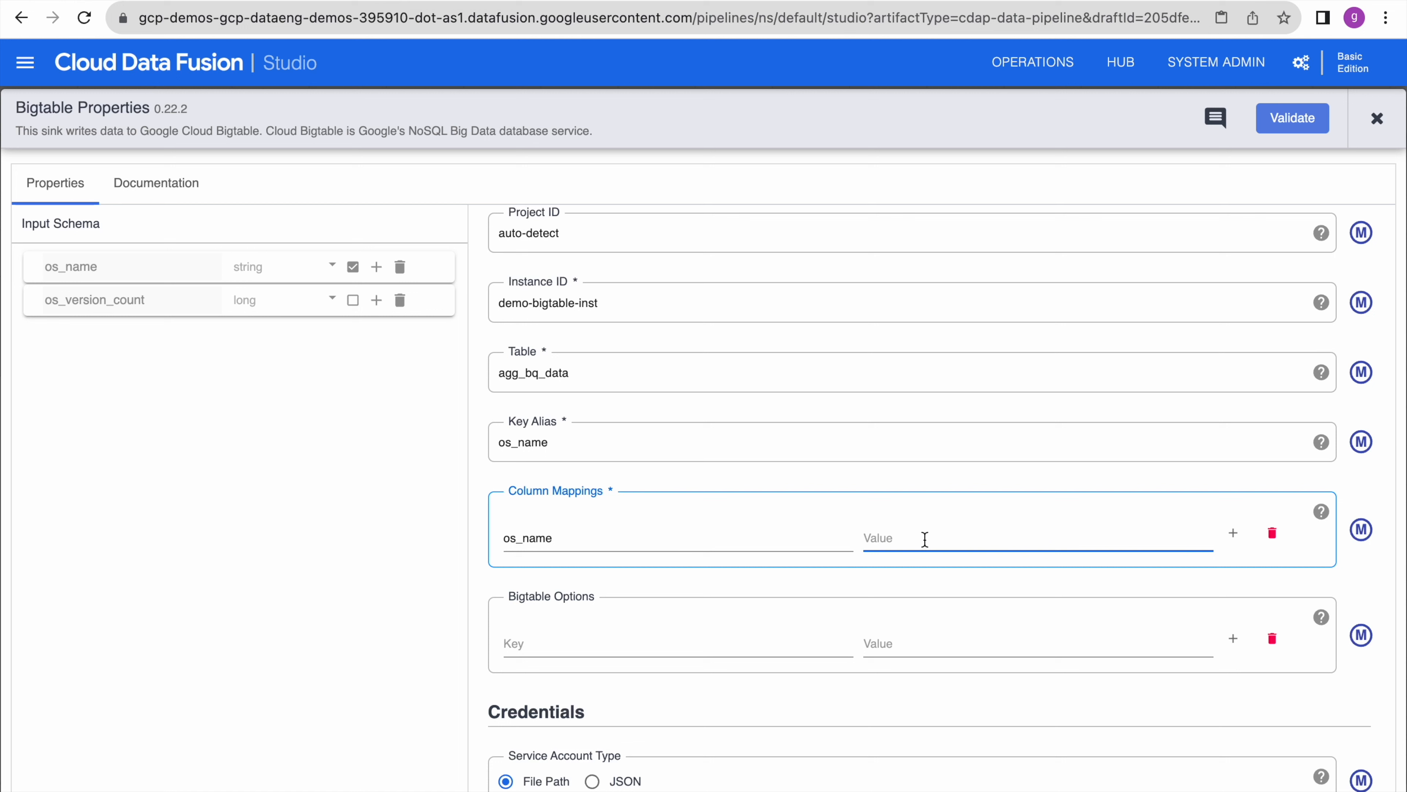
{"action": "type", "text": "OSAgGGG"}
{"action": "key", "text": "BackSpace"}
{"action": "key", "text": "BackSpace"}
{"action": "key", "text": "BackSpace"}
{"action": "key", "text": "BackSpace"}
{"action": "type", "text": "sAgg"}
{"action": "type", "text": ":os_name"}
{"action": "left_click", "coordinate": [1328, 132]}
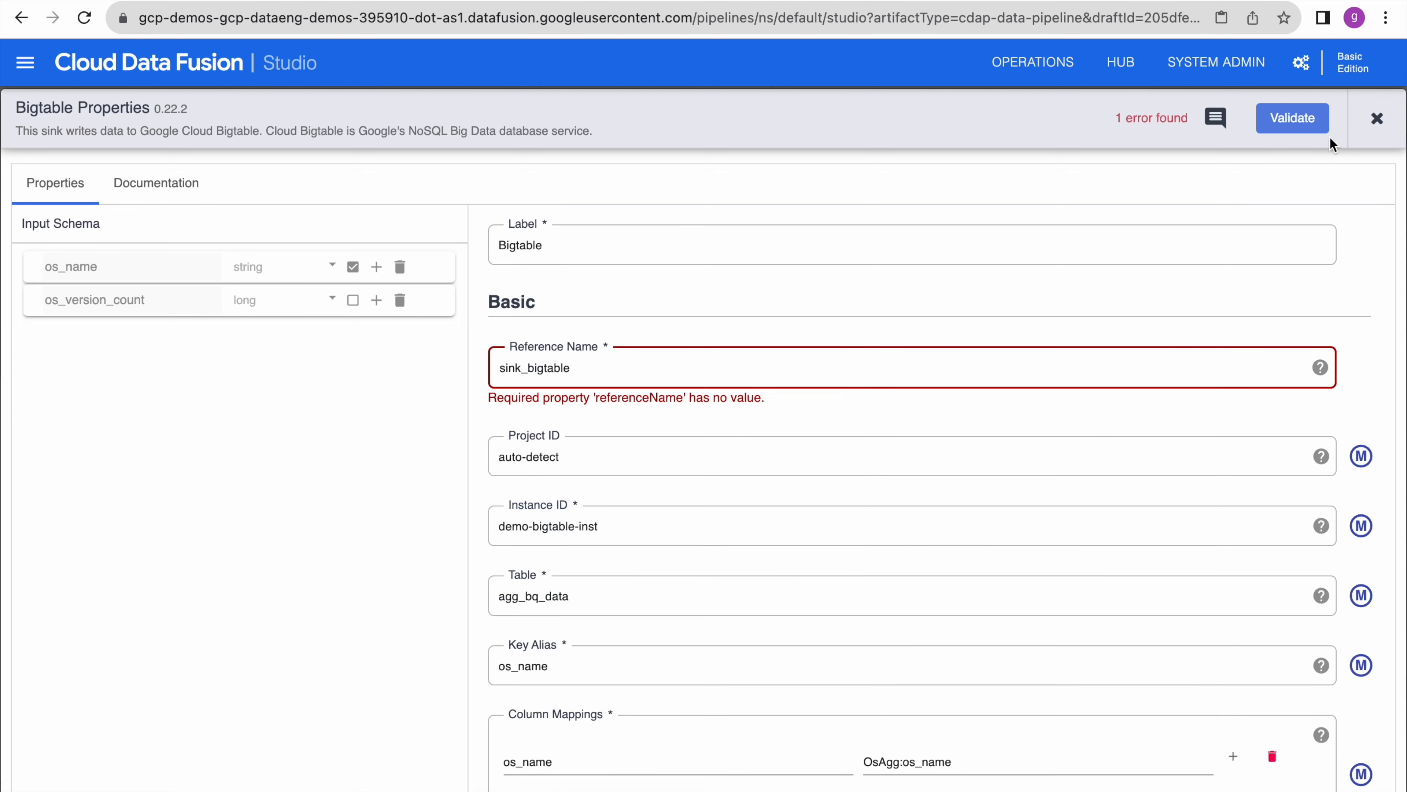
{"action": "left_click", "coordinate": [1326, 130]}
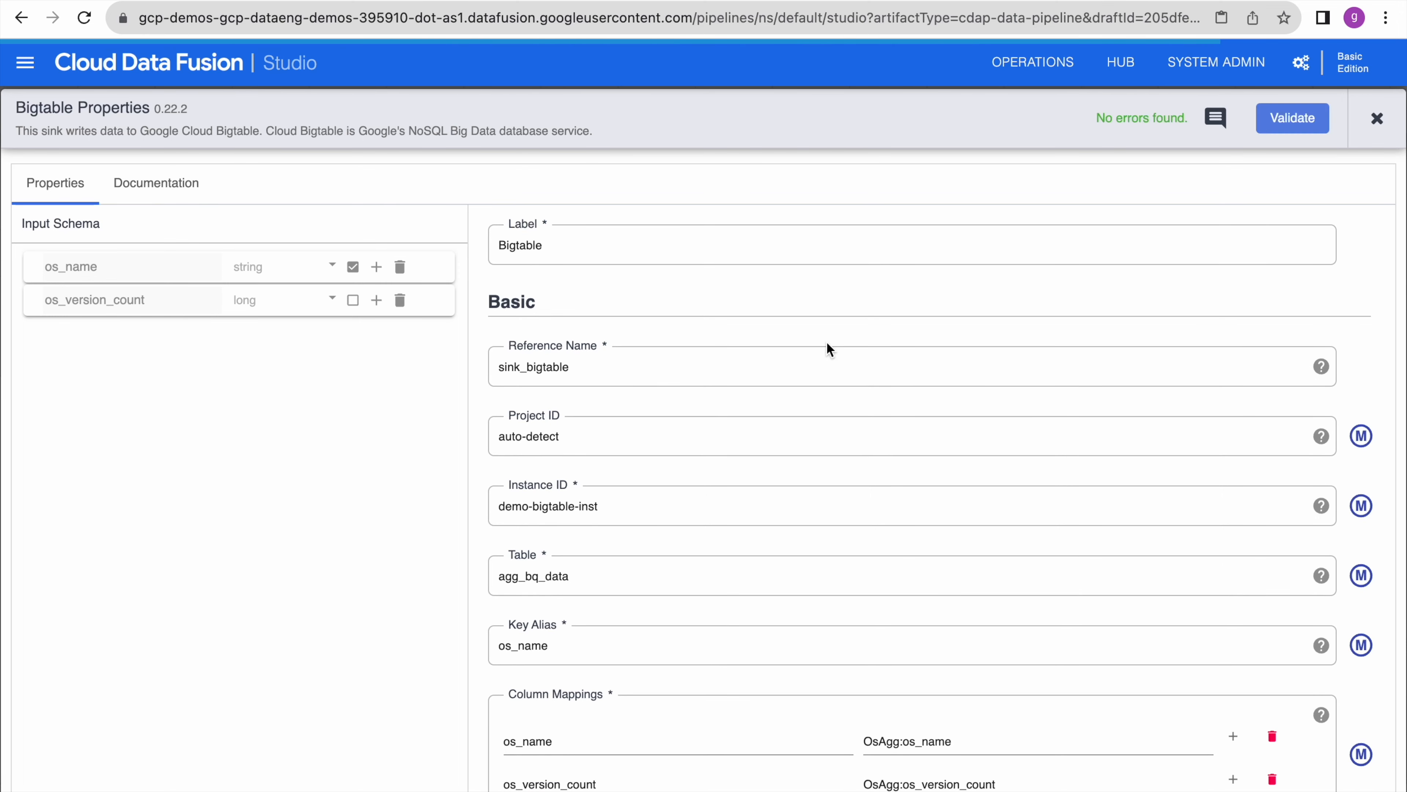
- Run a preview of the pipeline, check its logs, and exit preview mode
{"action": "left_click", "coordinate": [1377, 118]}
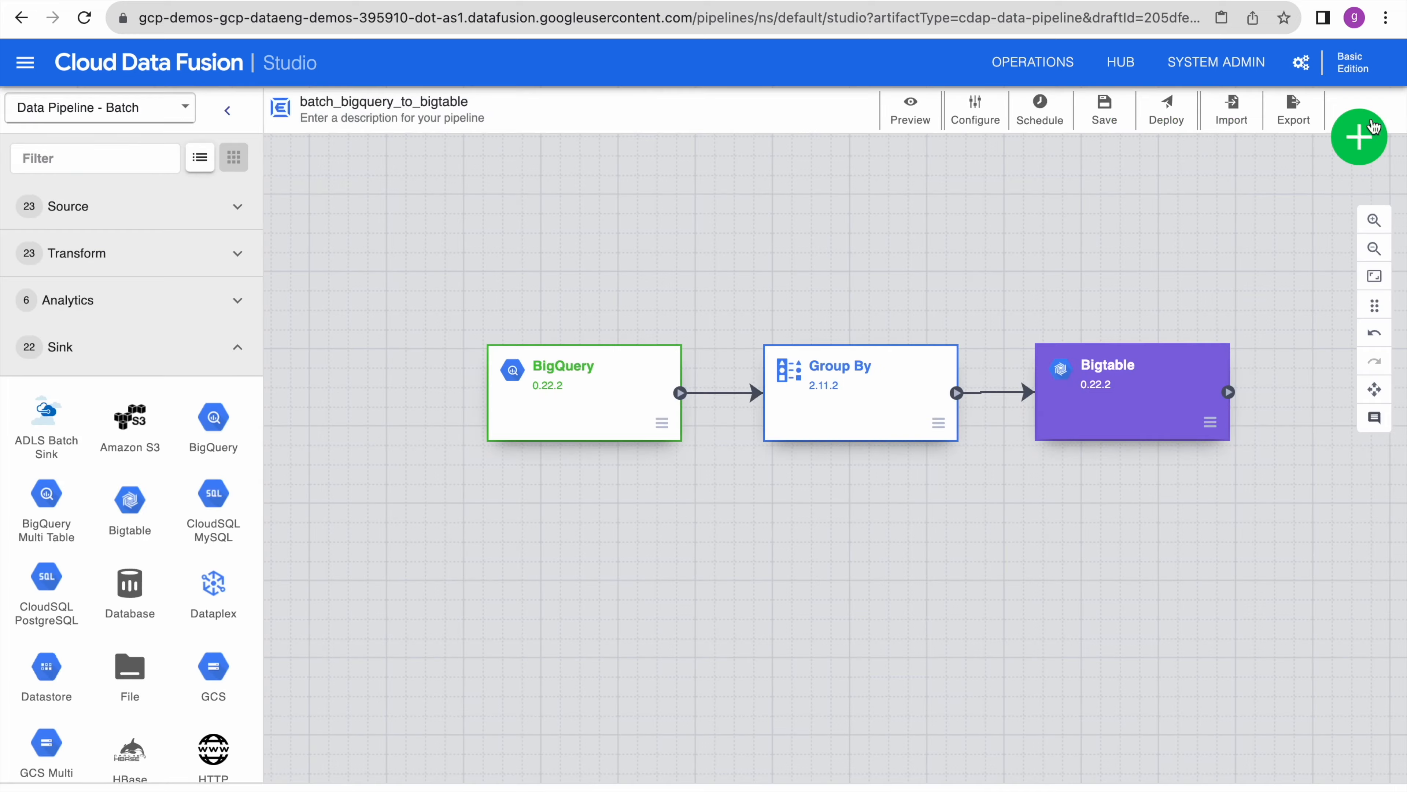
{"action": "left_click", "coordinate": [911, 108]}
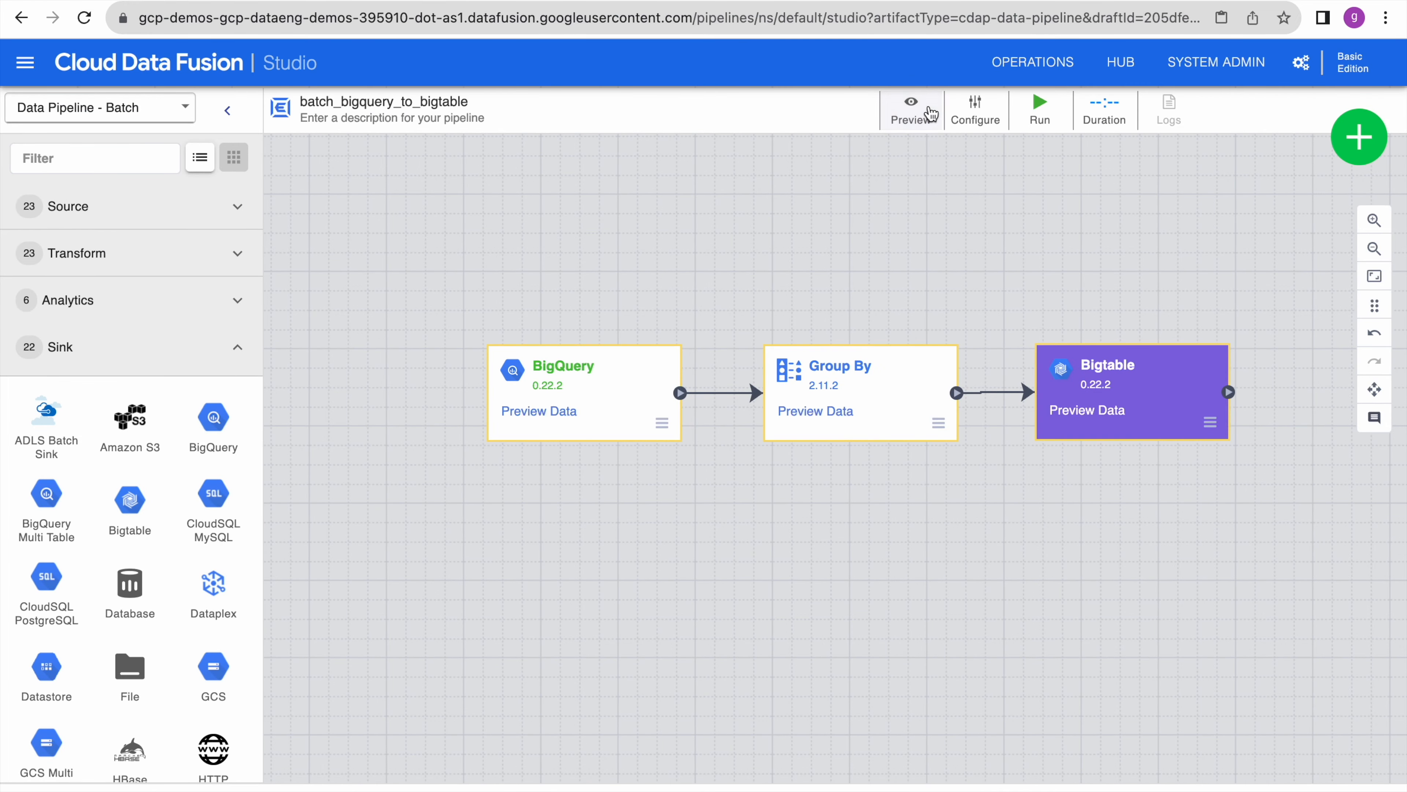
{"action": "left_click", "coordinate": [1041, 113]}
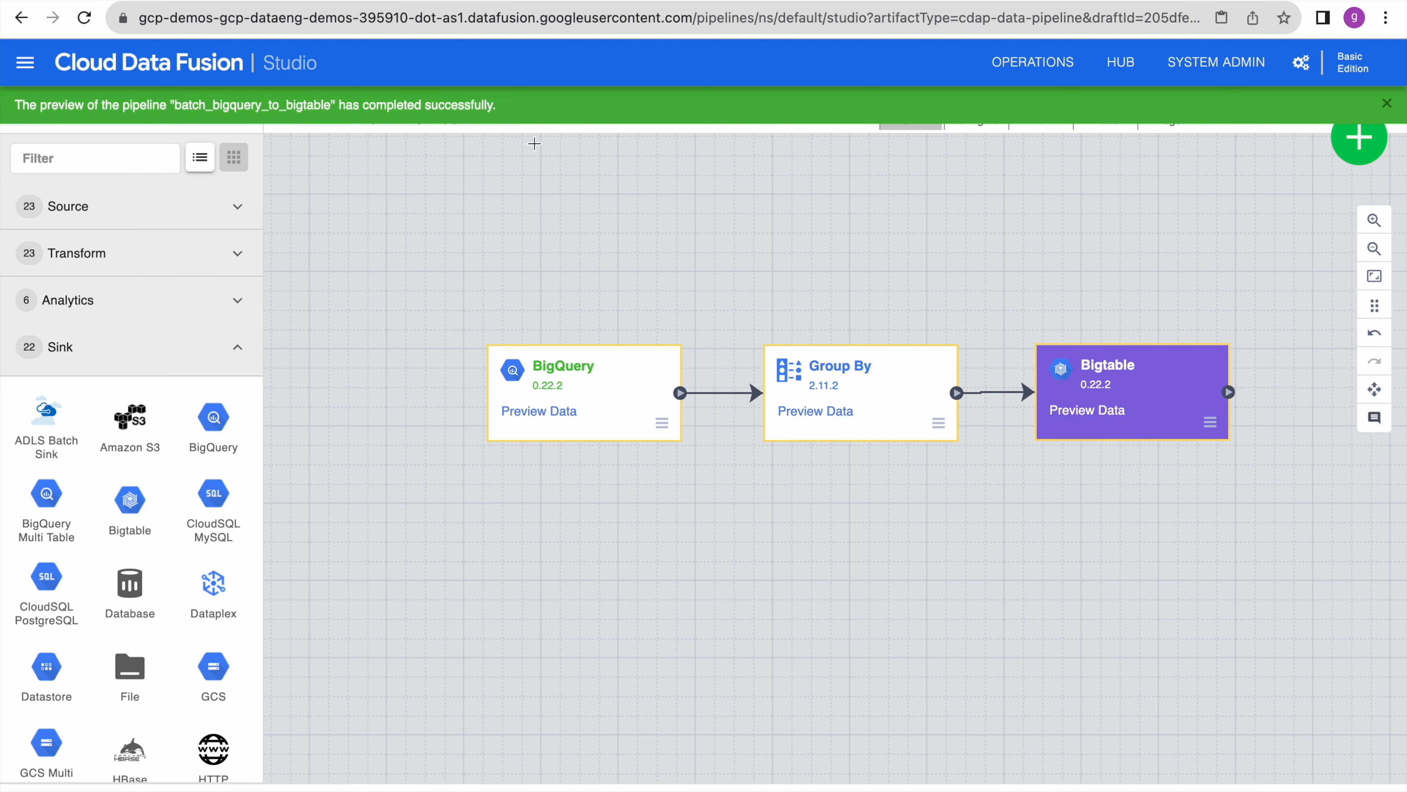
{"action": "left_click", "coordinate": [1185, 97]}
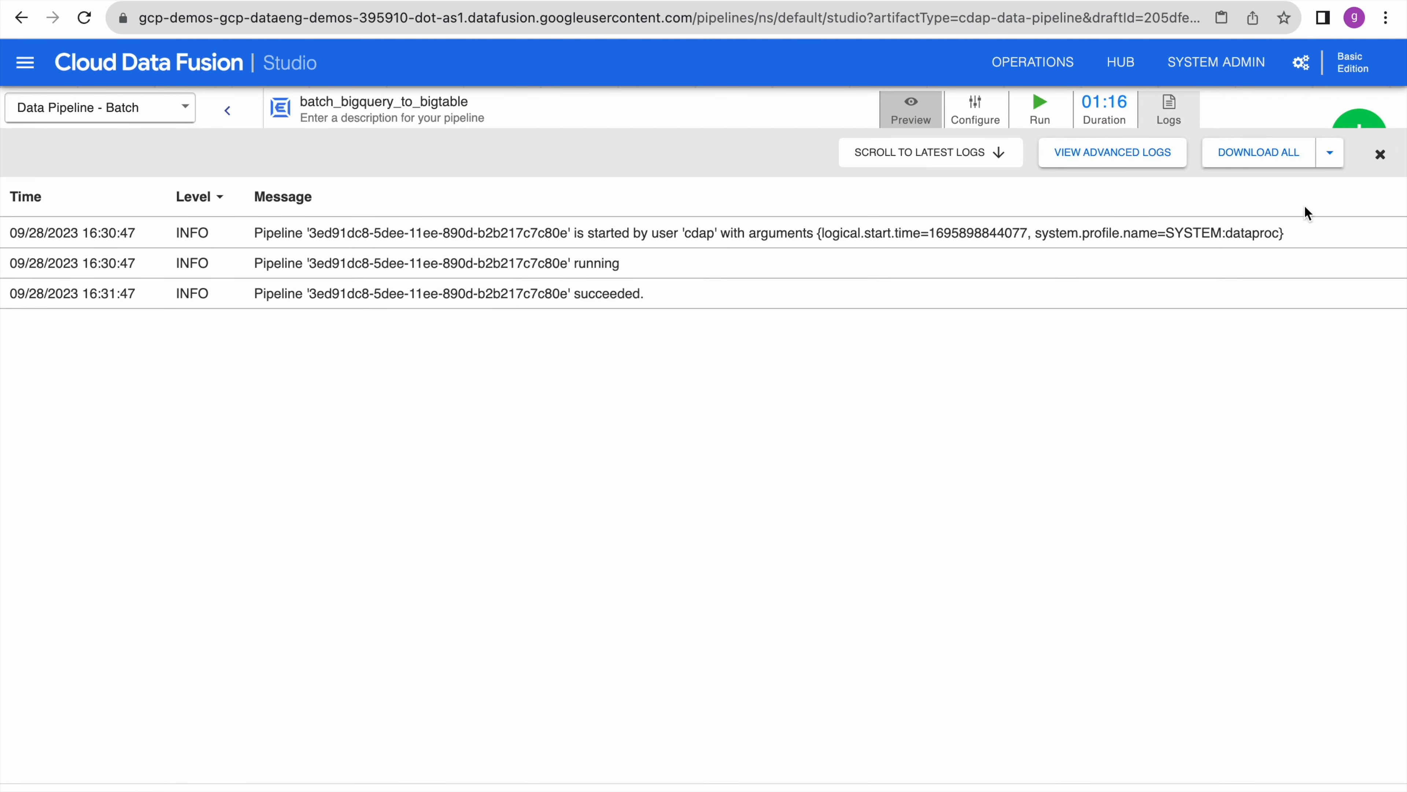
{"action": "left_click", "coordinate": [1380, 154]}
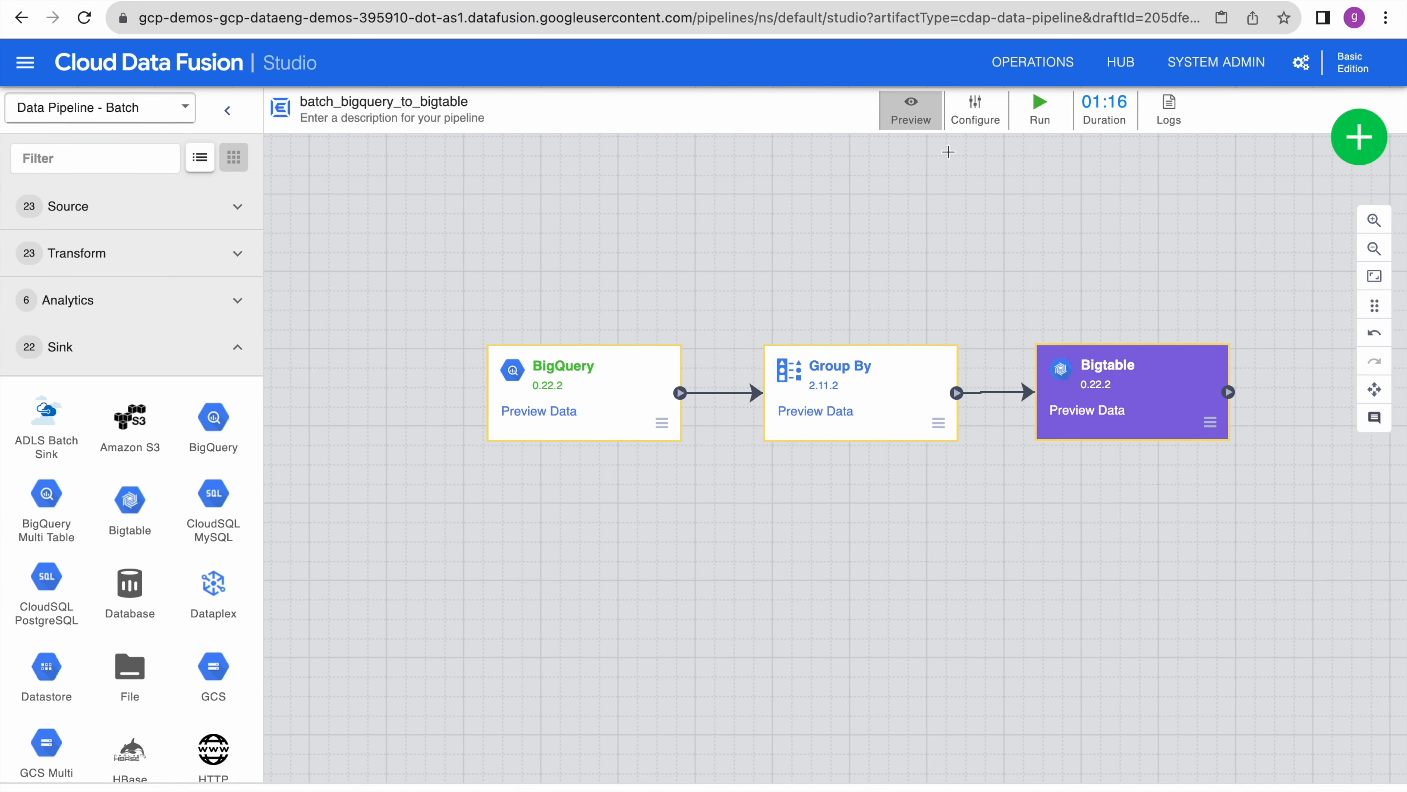
{"action": "left_click", "coordinate": [911, 111]}
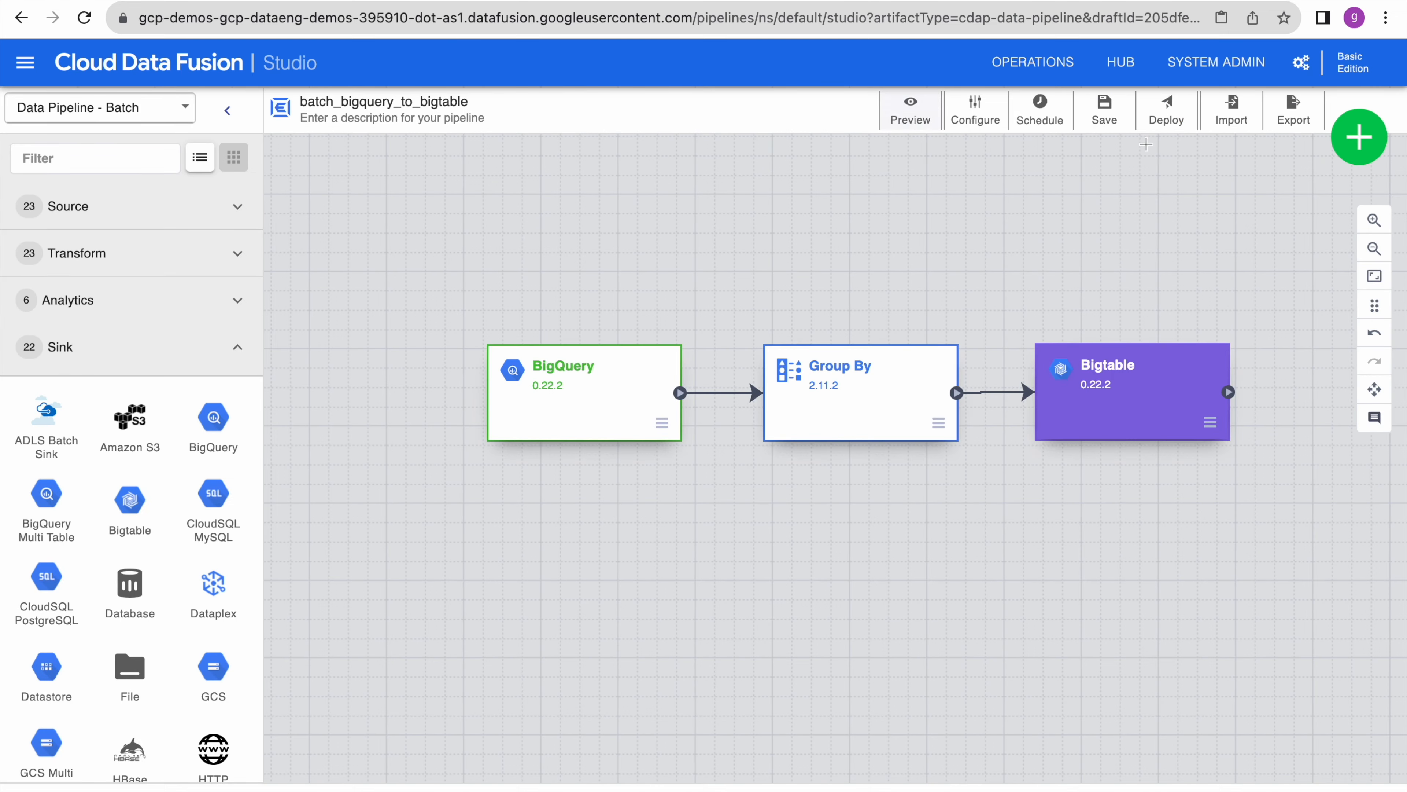
- Deploy batch_bigquery_to_bigtable and run it on the Autoscaling Dataproc compute profile
{"action": "left_click", "coordinate": [1169, 114]}
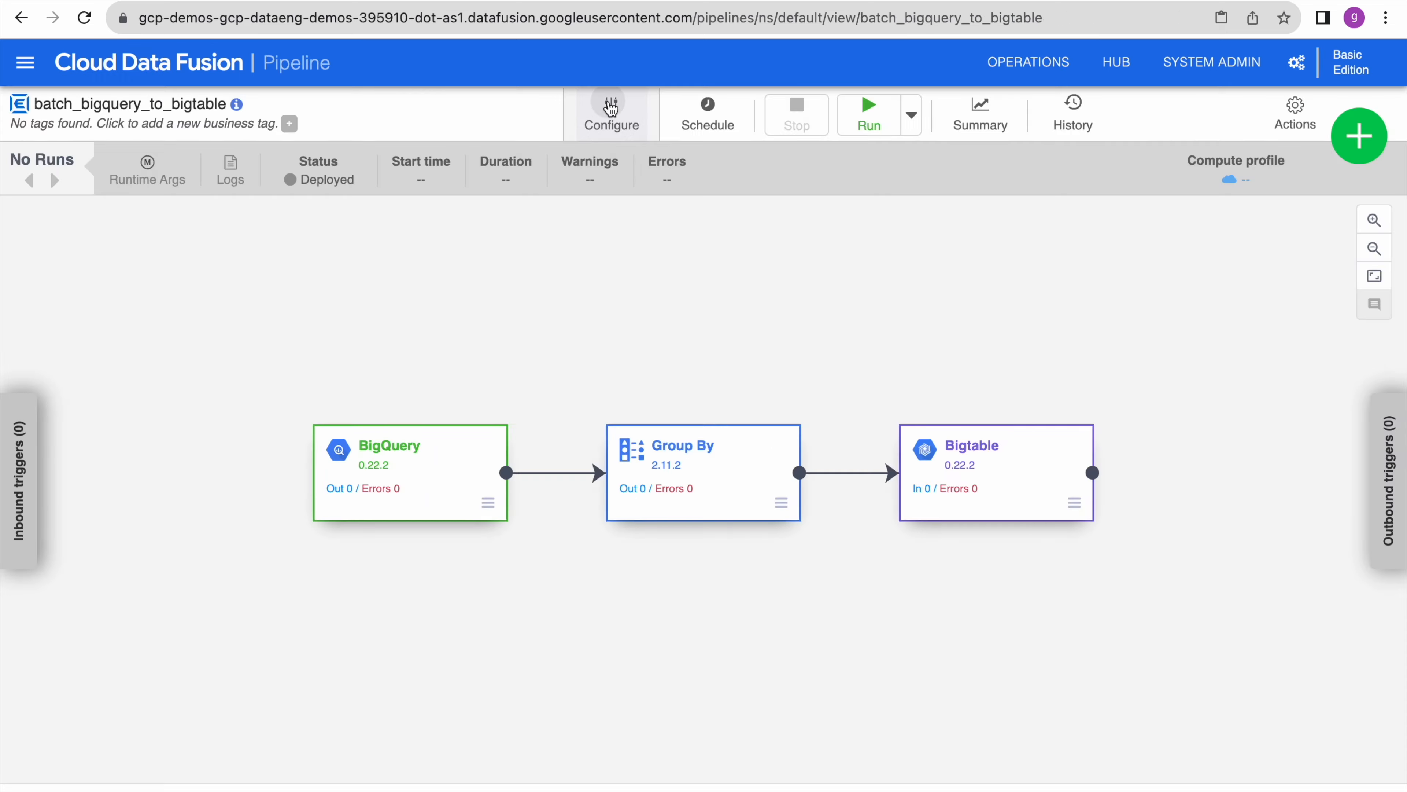
{"action": "left_click", "coordinate": [612, 107]}
{"action": "left_click", "coordinate": [509, 383]}
{"action": "left_click", "coordinate": [368, 586]}
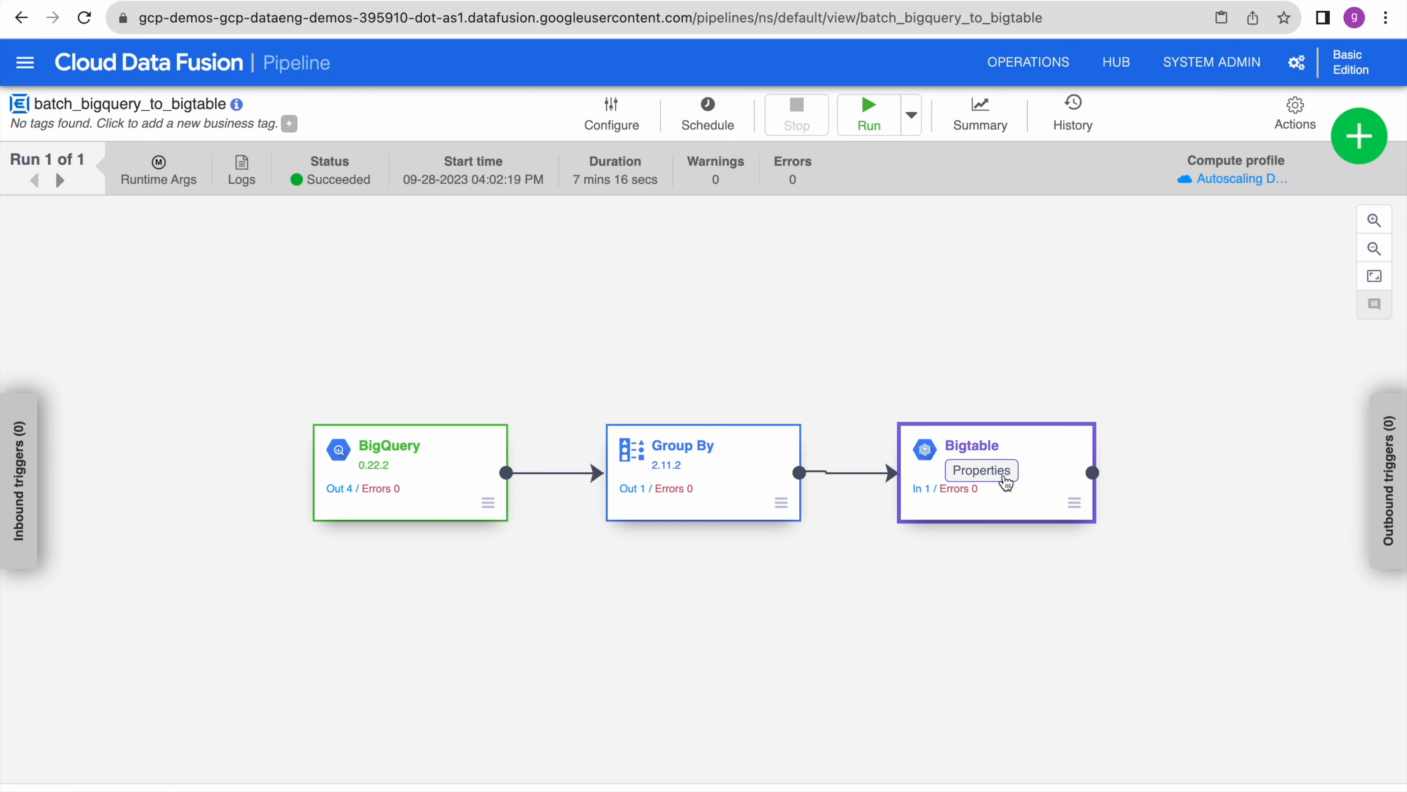
- Copy the agg_bq_data table name from the sink and view demo-bigtable-inst's Tables list
{"action": "left_click", "coordinate": [1004, 478]}
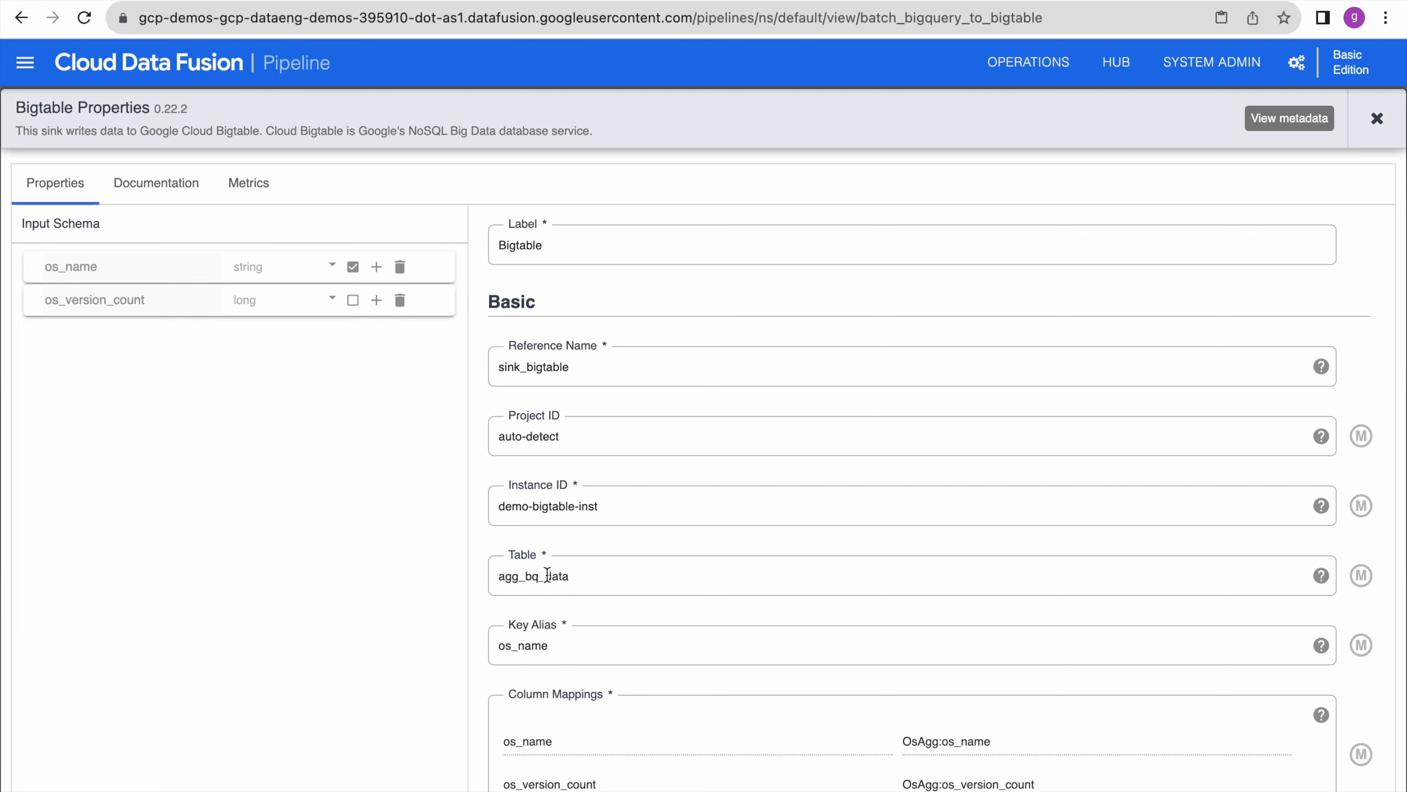
{"action": "double_click", "coordinate": [547, 574]}
{"action": "key", "text": "ctrl+c"}
{"action": "key", "text": "ctrl+Tab"}
{"action": "mouse_move", "coordinate": [35, 313]}
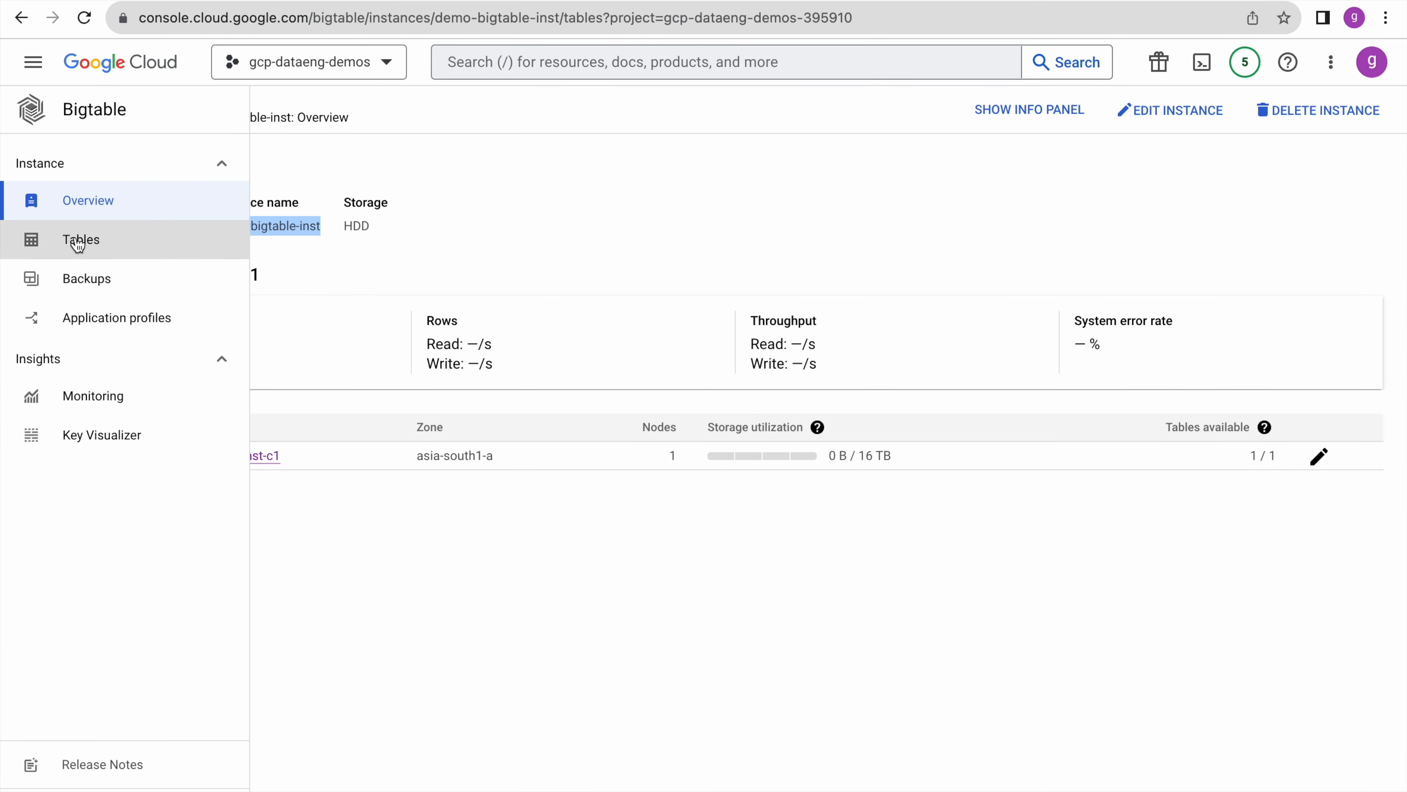
{"action": "left_click", "coordinate": [78, 242]}
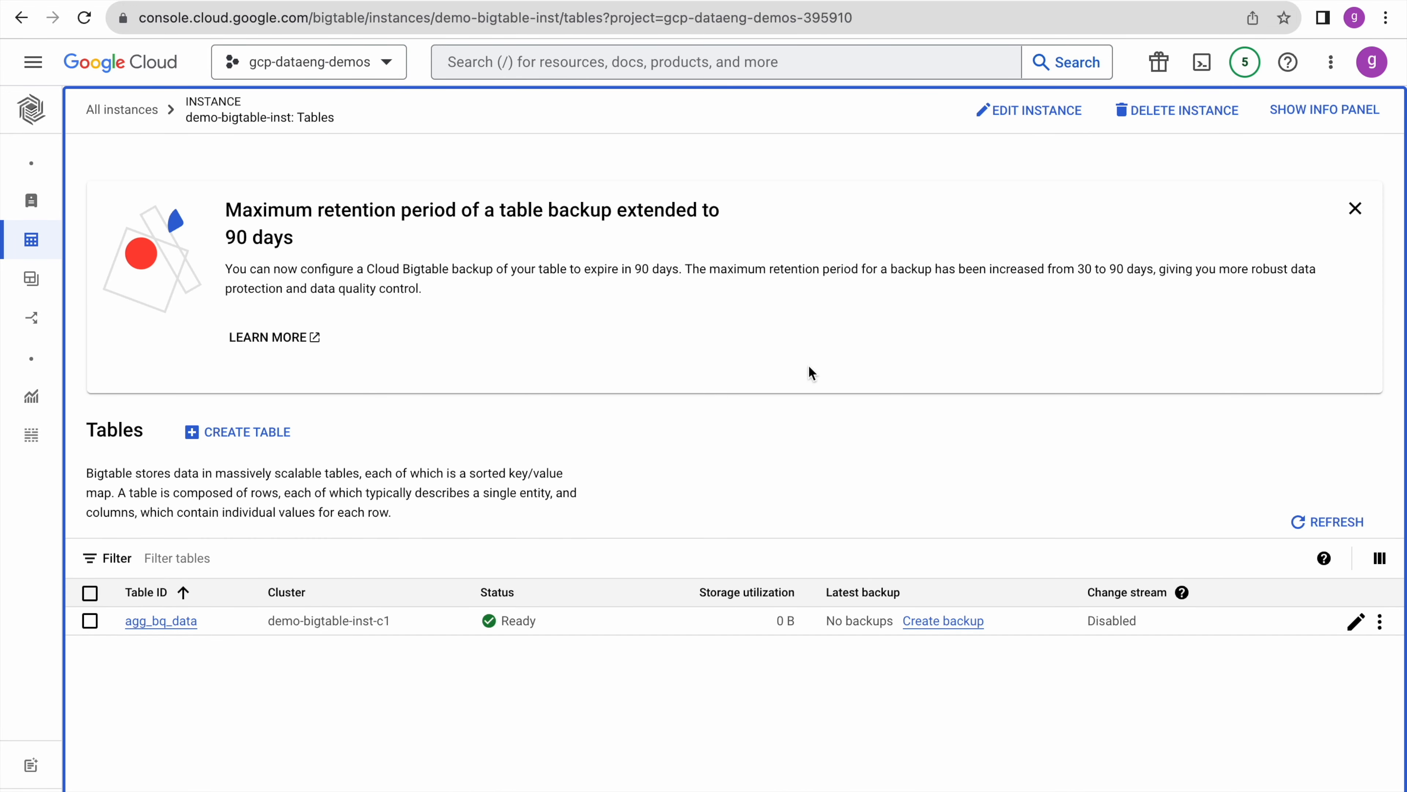
{"action": "left_click", "coordinate": [1204, 64]}
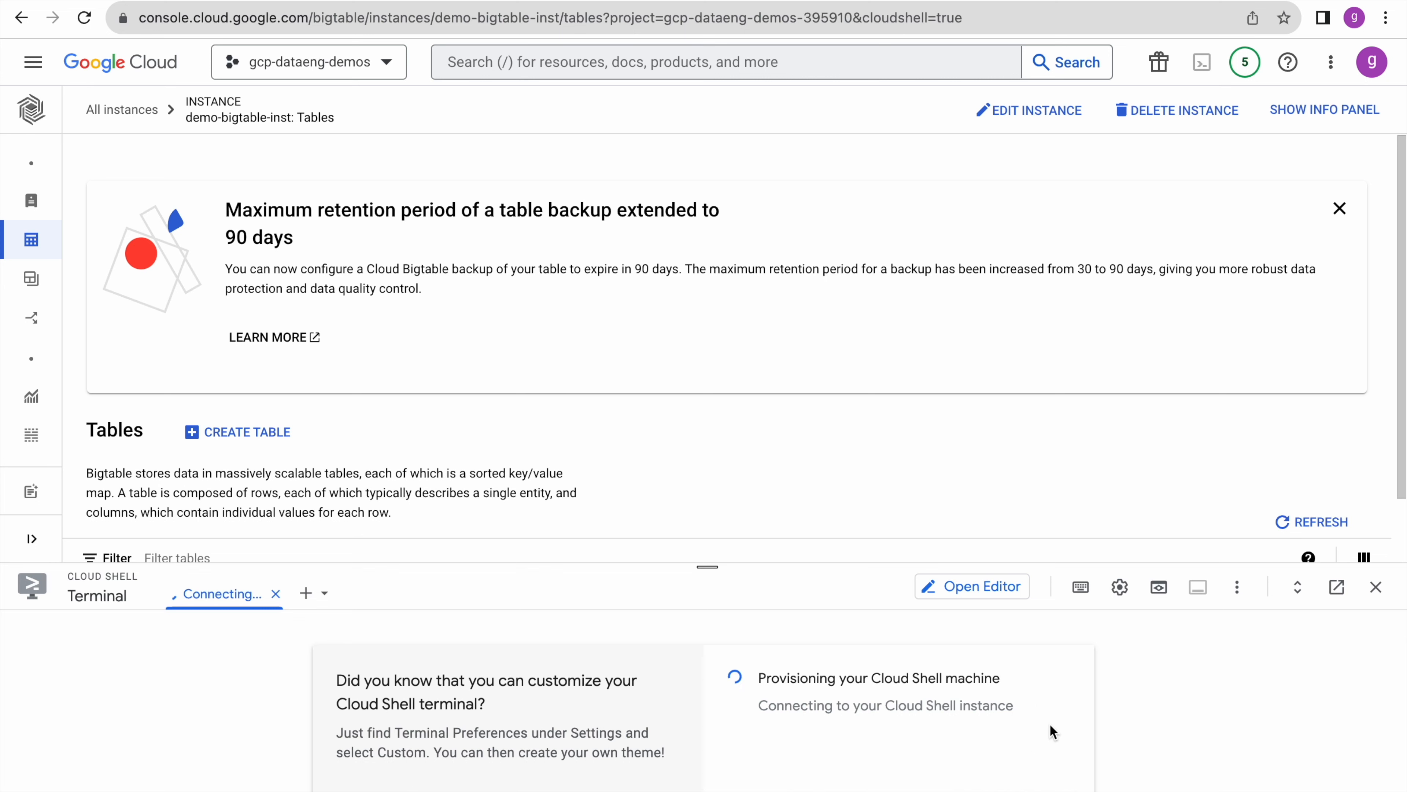
- Write the cbt project and instance configuration to ~/.cbtrc and run cbt ls
{"action": "type", "text": "echo project = gcp-dataeng-demos-395910 >> ~/.cbtrc && echo instance = demo-bigtable-inst >> ~/.cbtrc"}
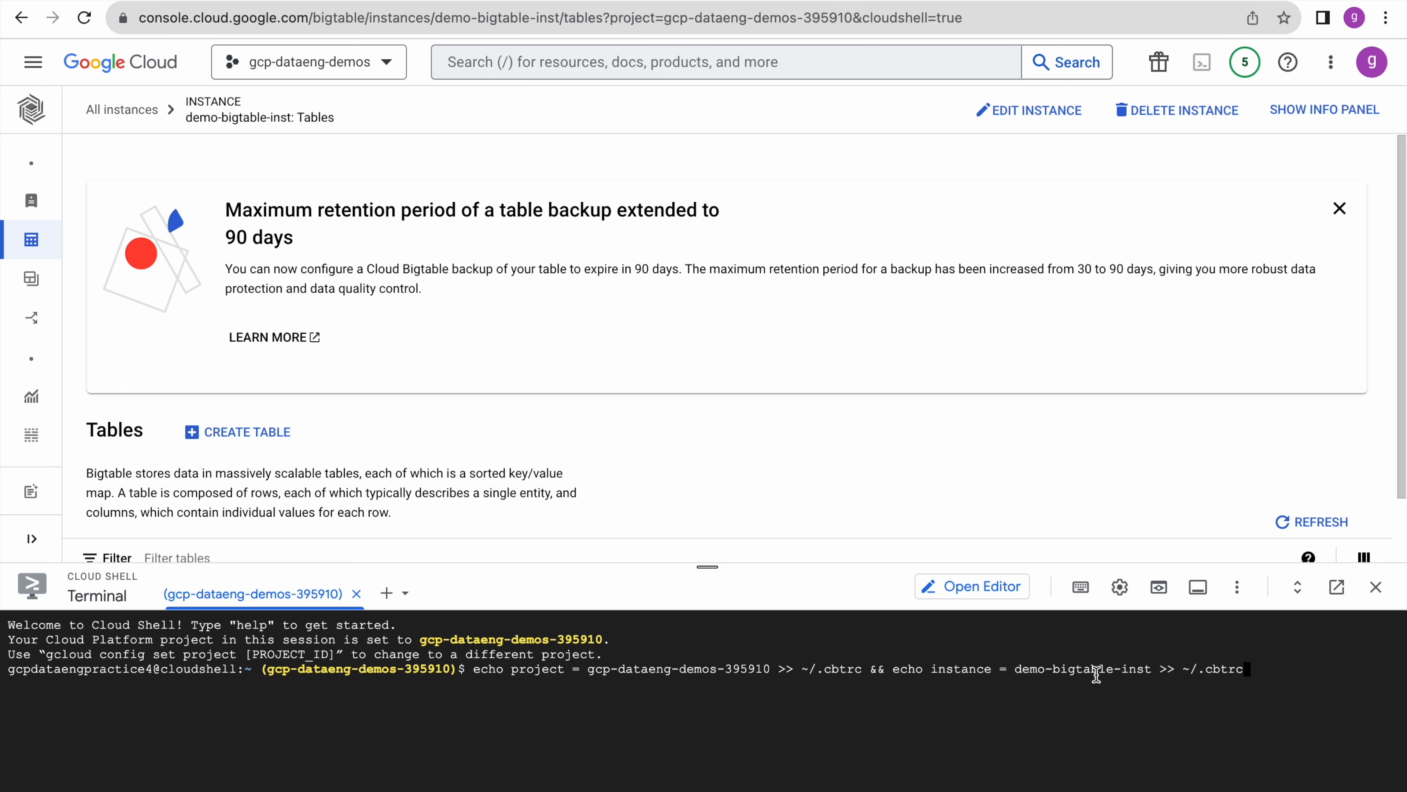
{"action": "key", "text": "Return"}
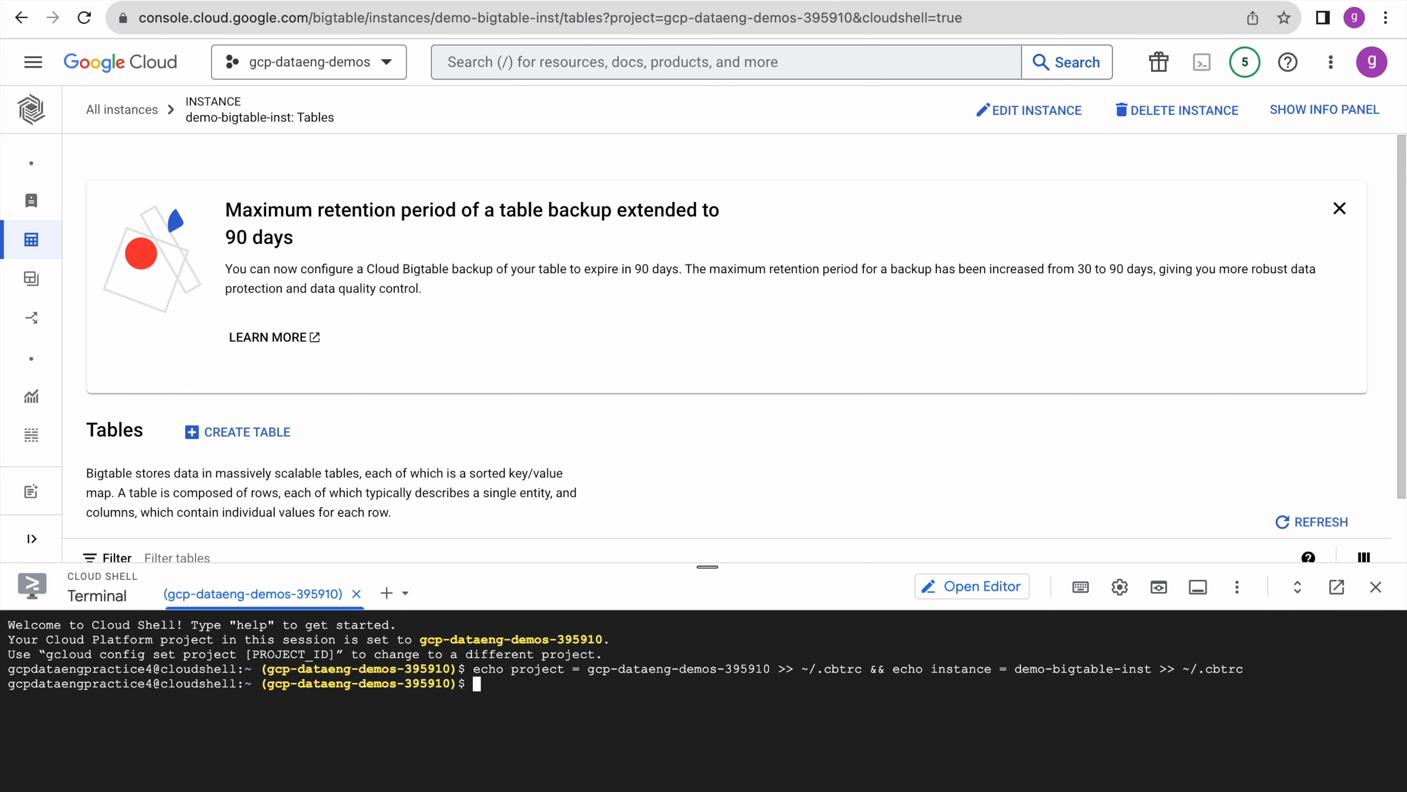
{"action": "type", "text": "ls"}
{"action": "key", "text": "BackSpace"}
{"action": "key", "text": "BackSpace"}
{"action": "key", "text": "BackSpace"}
{"action": "type", "text": "cbt ls"}
{"action": "key", "text": "Return"}
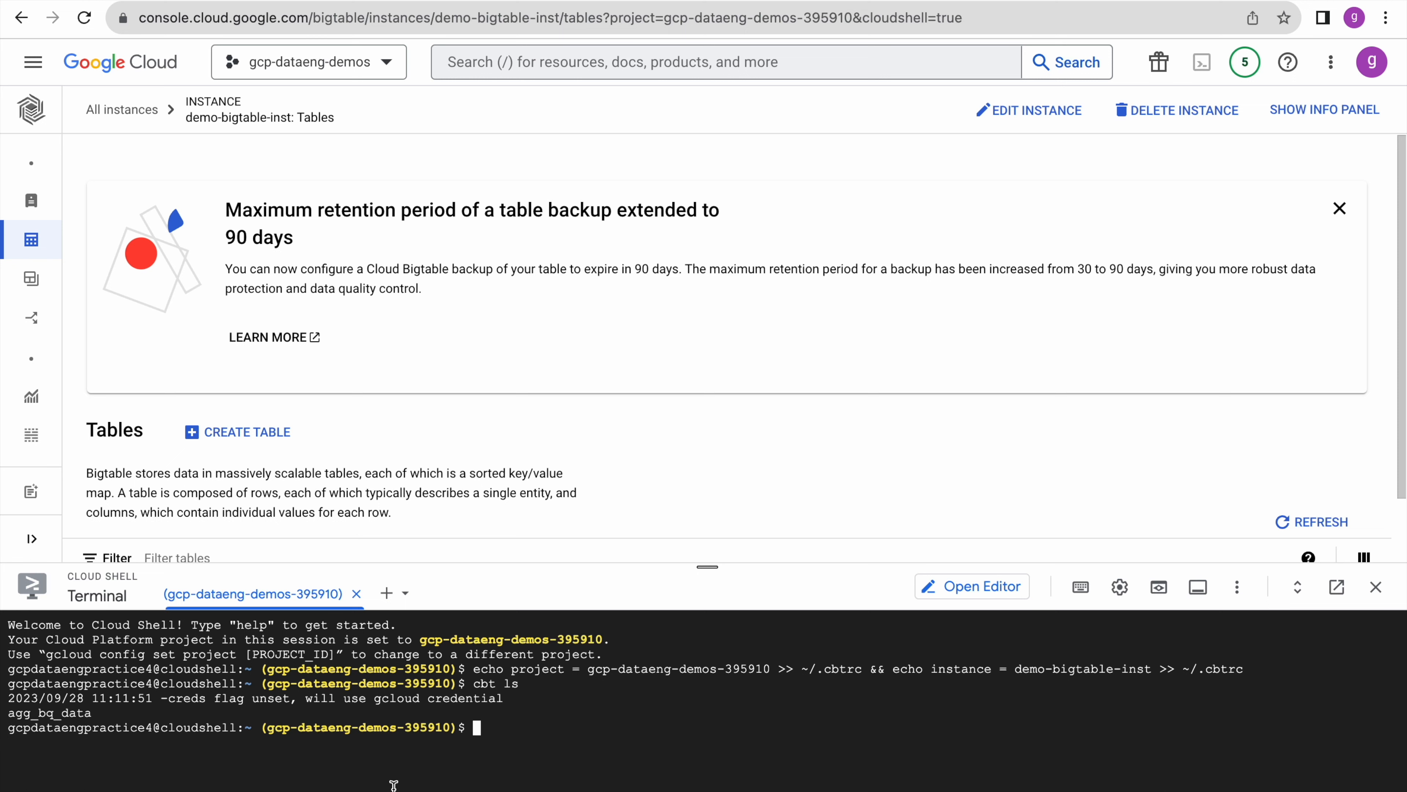
- Run cbt read agg_bq_data to display the table's rows
{"action": "type", "text": "cbt read"}
{"action": "double_click", "coordinate": [45, 714]}
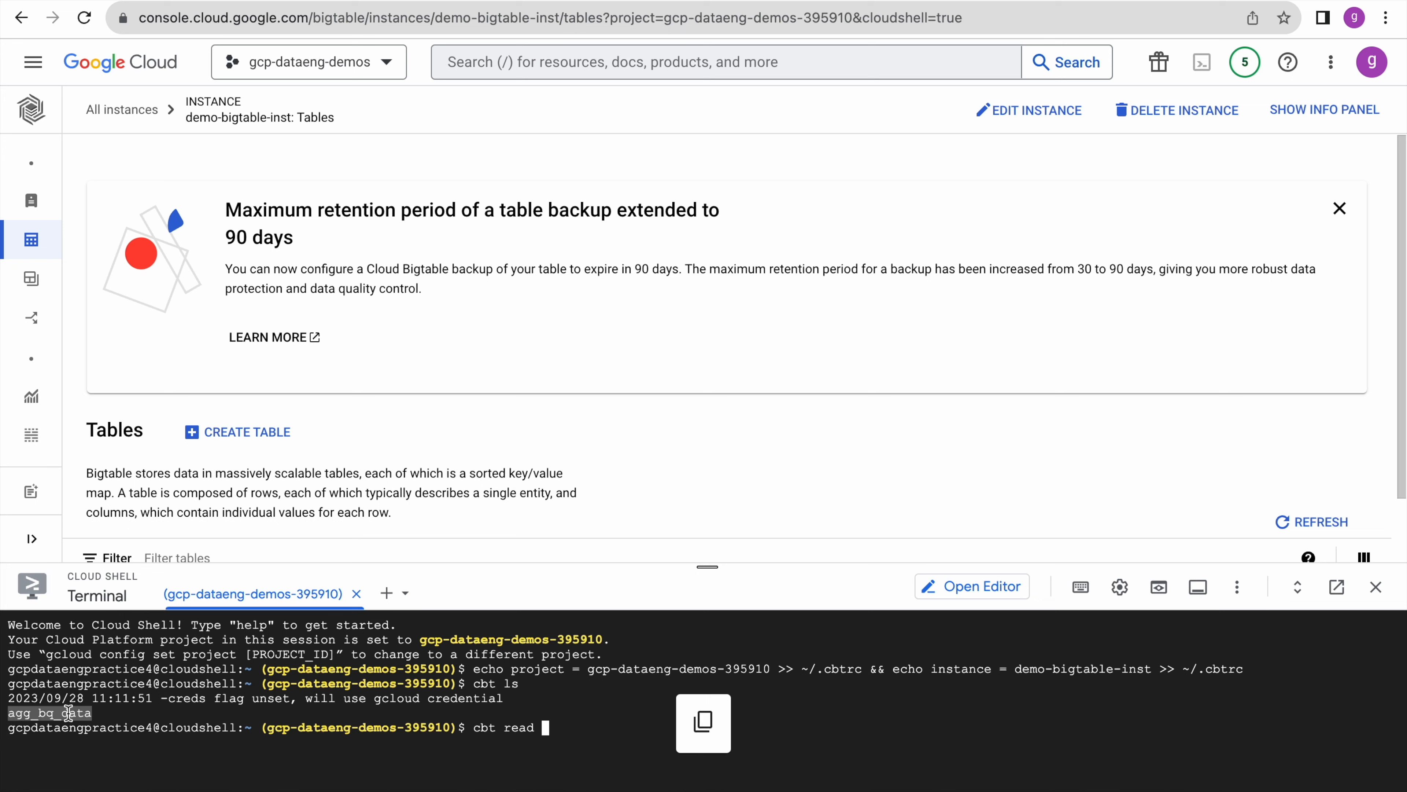
{"action": "left_click", "coordinate": [628, 732]}
{"action": "key", "text": "ctrl+v"}
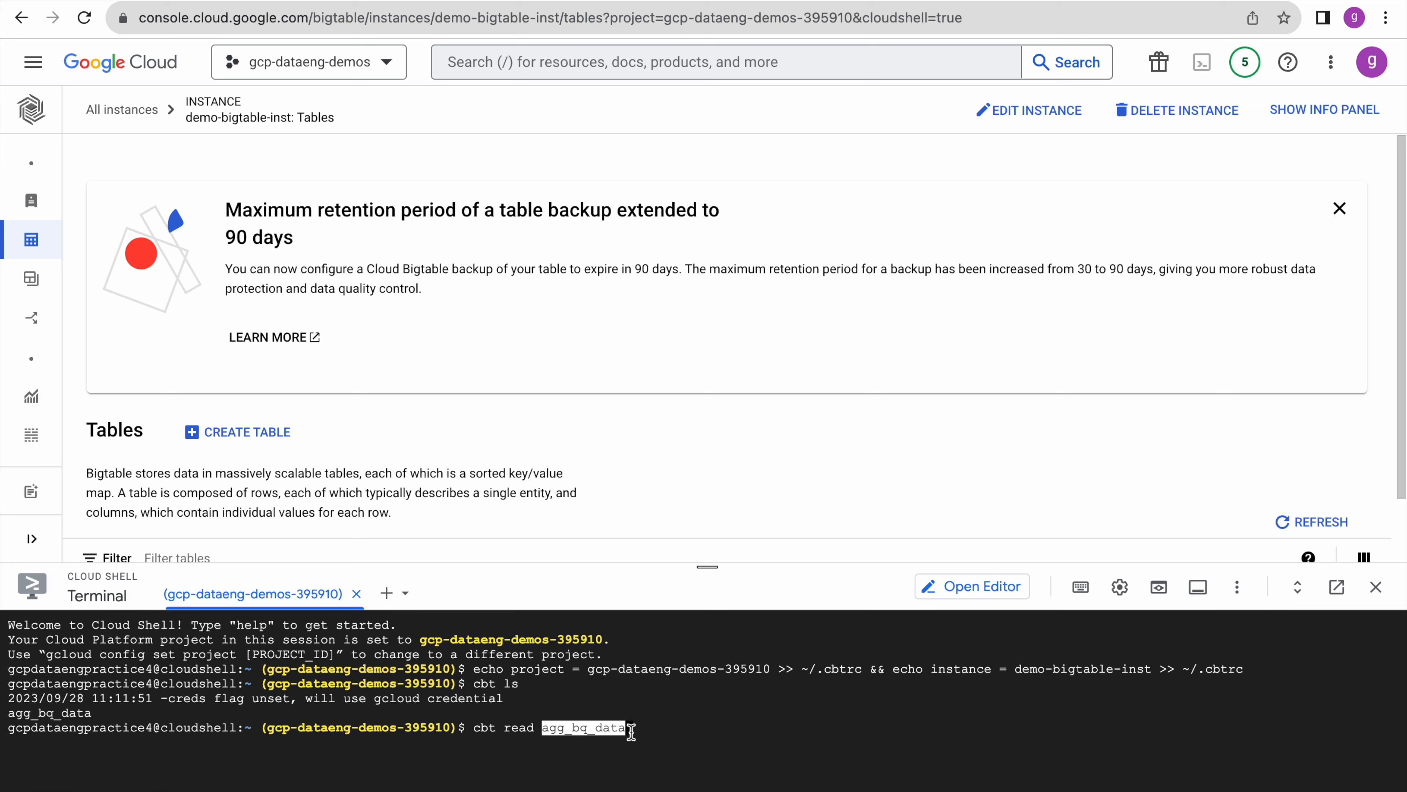
{"action": "key", "text": "Return"}
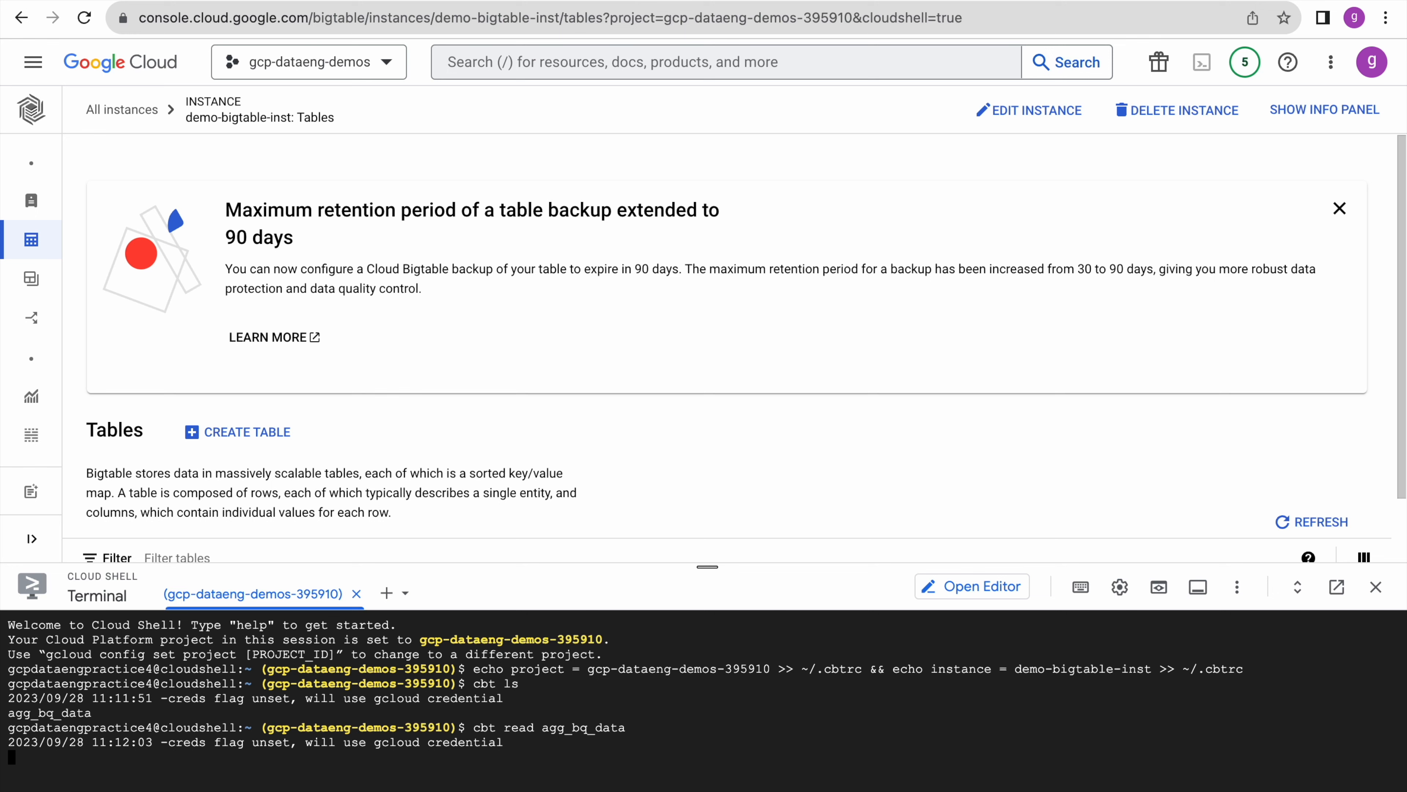